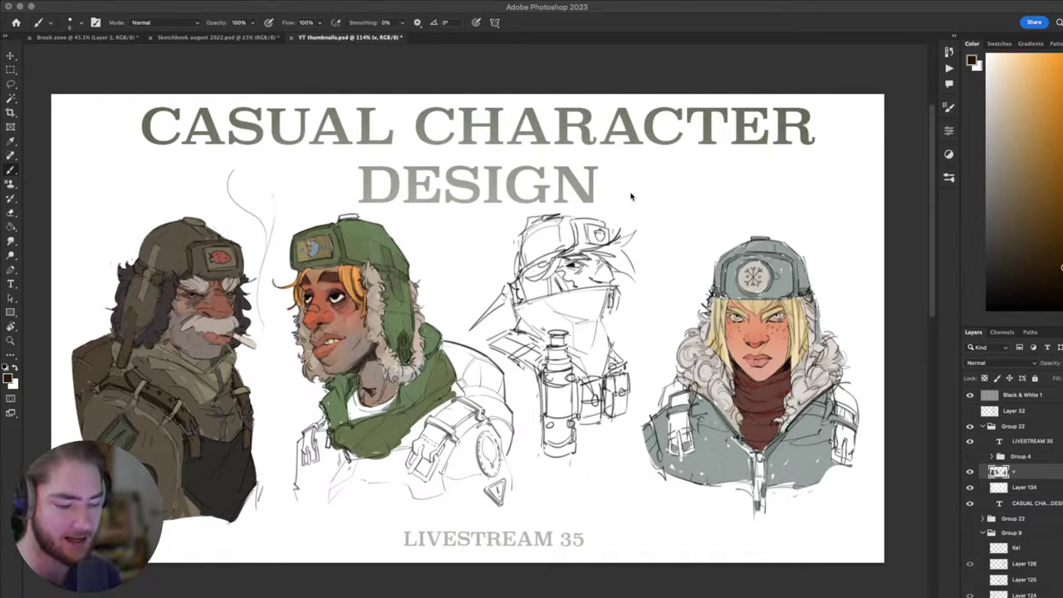
{"action": "left_click", "coordinate": [688, 227]}
{"action": "left_click_drag", "start_coordinate": [687, 236], "coordinate": [669, 233]}
{"action": "scroll", "coordinate": [672, 234], "scroll_direction": "up", "scroll_amount": 1}
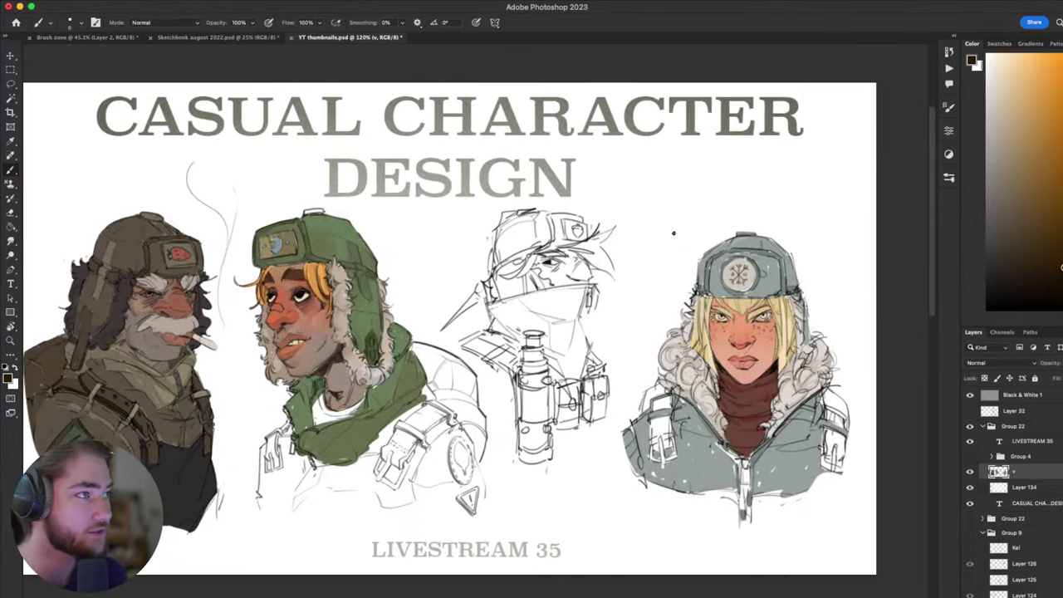
{"action": "scroll", "coordinate": [679, 230], "scroll_direction": "up", "scroll_amount": 1}
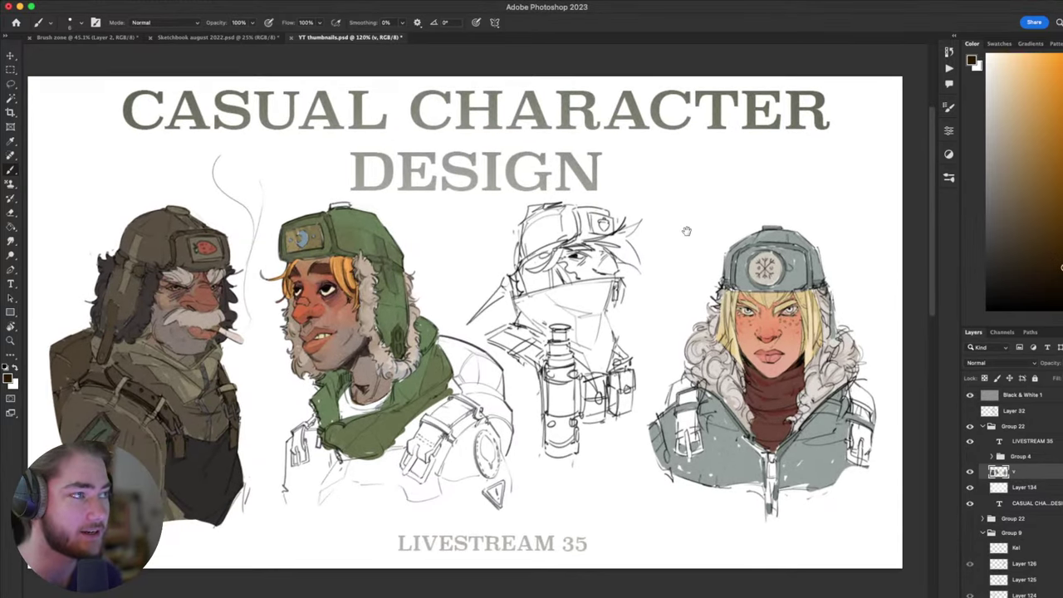
- Switch to the Sketchbook august 2022.psd document and examine the two coloured characters in fur-lined hats
{"action": "left_click", "coordinate": [225, 43]}
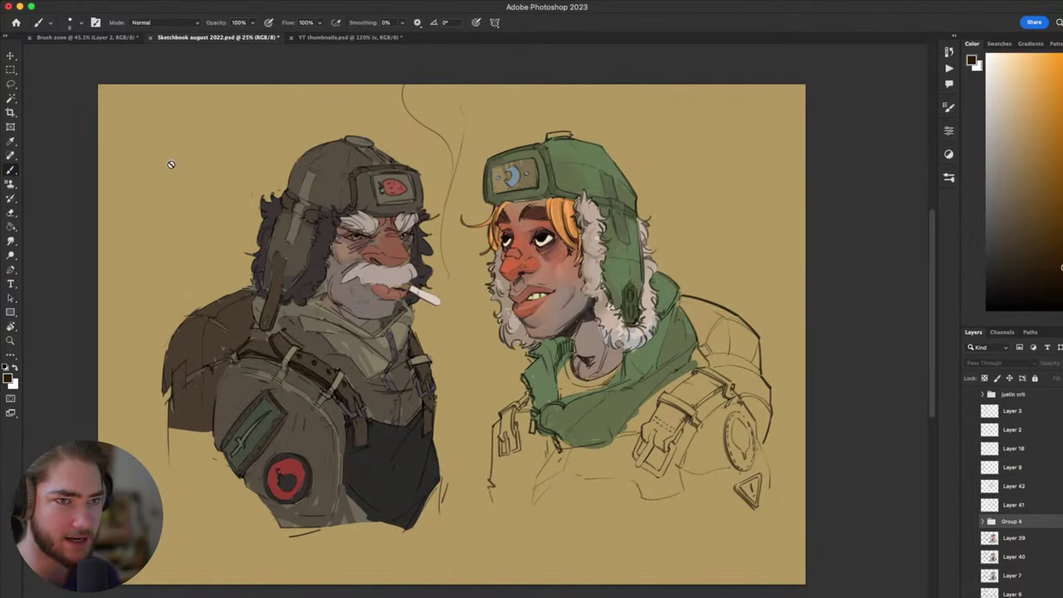
{"action": "left_click_drag", "start_coordinate": [711, 203], "coordinate": [737, 198]}
{"action": "key", "text": "v"}
{"action": "left_click_drag", "start_coordinate": [631, 252], "coordinate": [639, 262]}
{"action": "scroll", "coordinate": [640, 264], "scroll_direction": "up", "scroll_amount": 2}
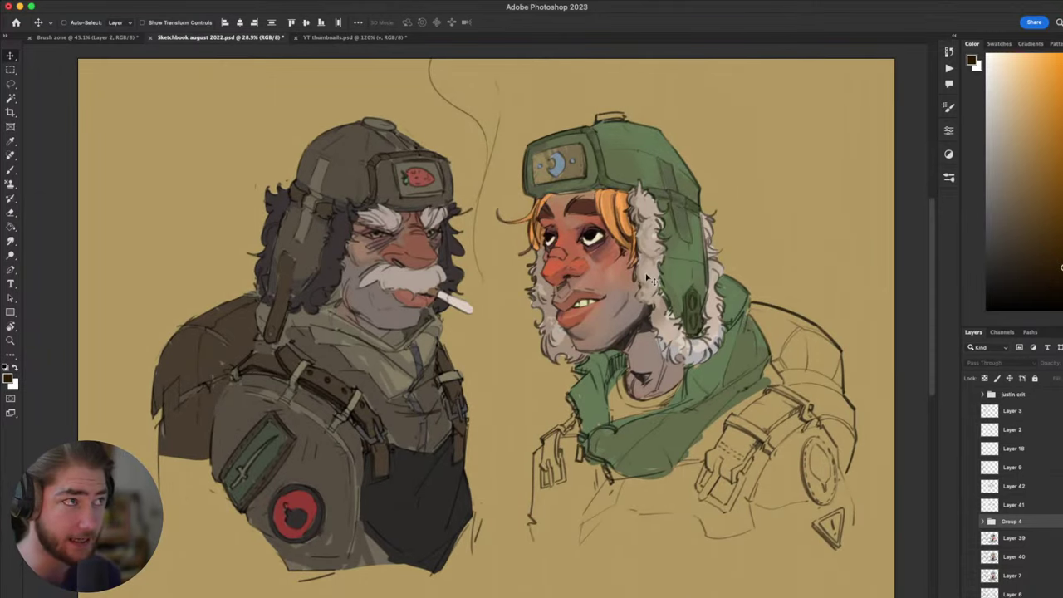
{"action": "scroll", "coordinate": [650, 280], "scroll_direction": "right", "scroll_amount": 1}
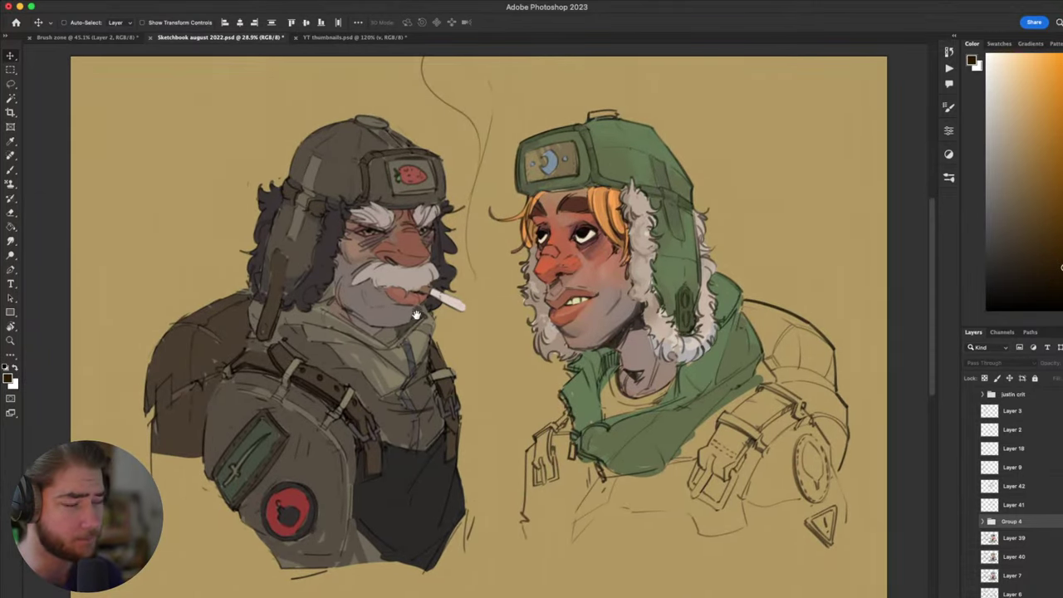
- Hide the layer Group 1 and the Group 3 folder, and show Group 4 to view the other two characters
{"action": "scroll", "coordinate": [997, 515], "scroll_direction": "down", "scroll_amount": 5}
{"action": "left_click", "coordinate": [969, 495]}
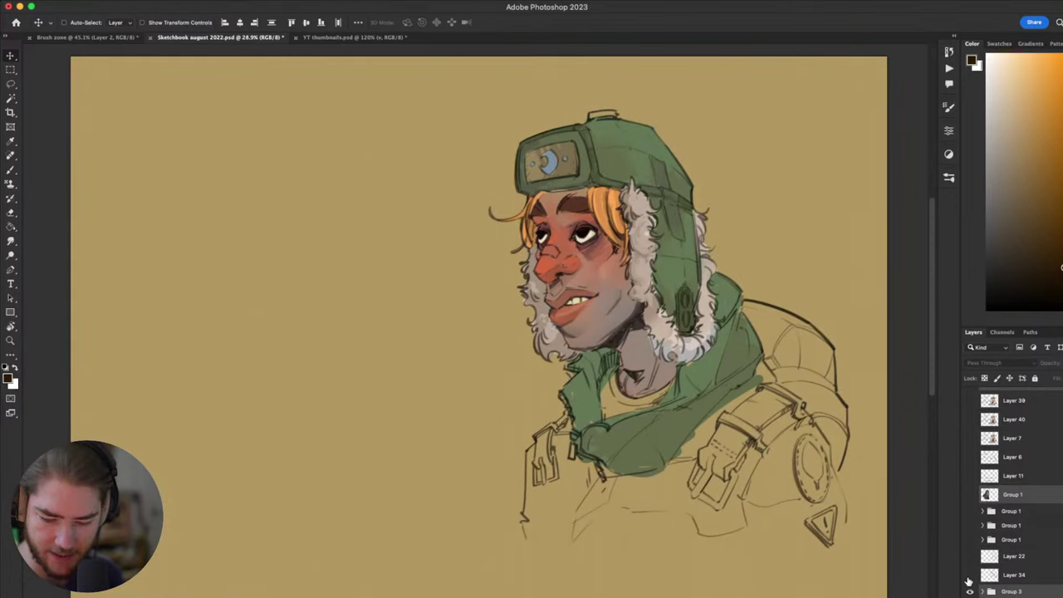
{"action": "left_click", "coordinate": [969, 592]}
{"action": "scroll", "coordinate": [967, 551], "scroll_direction": "up", "scroll_amount": 2}
{"action": "scroll", "coordinate": [967, 515], "scroll_direction": "up", "scroll_amount": 1}
{"action": "left_click", "coordinate": [969, 462]}
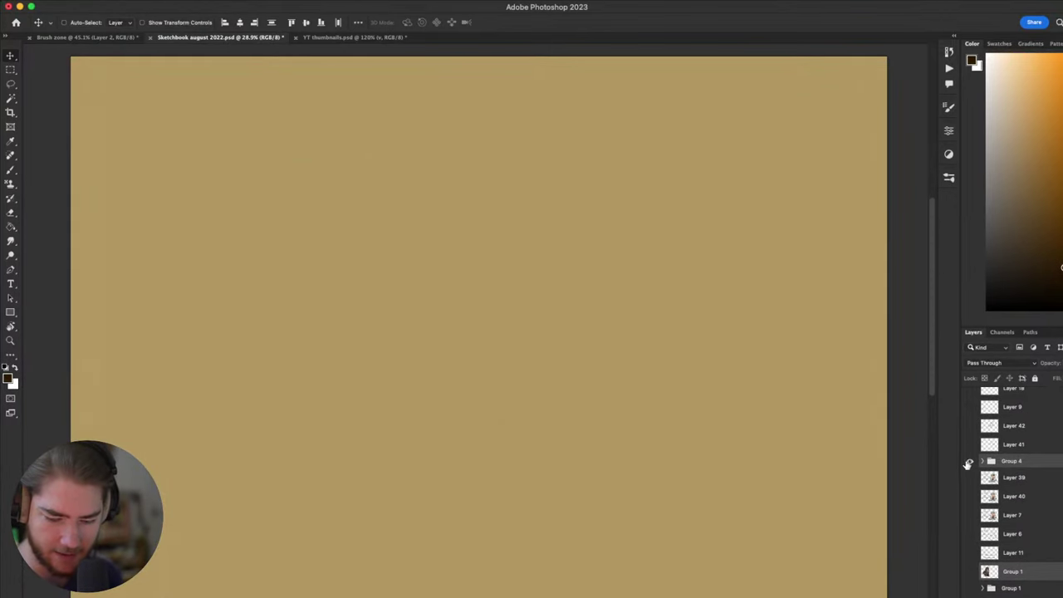
{"action": "left_click_drag", "start_coordinate": [741, 435], "coordinate": [763, 440]}
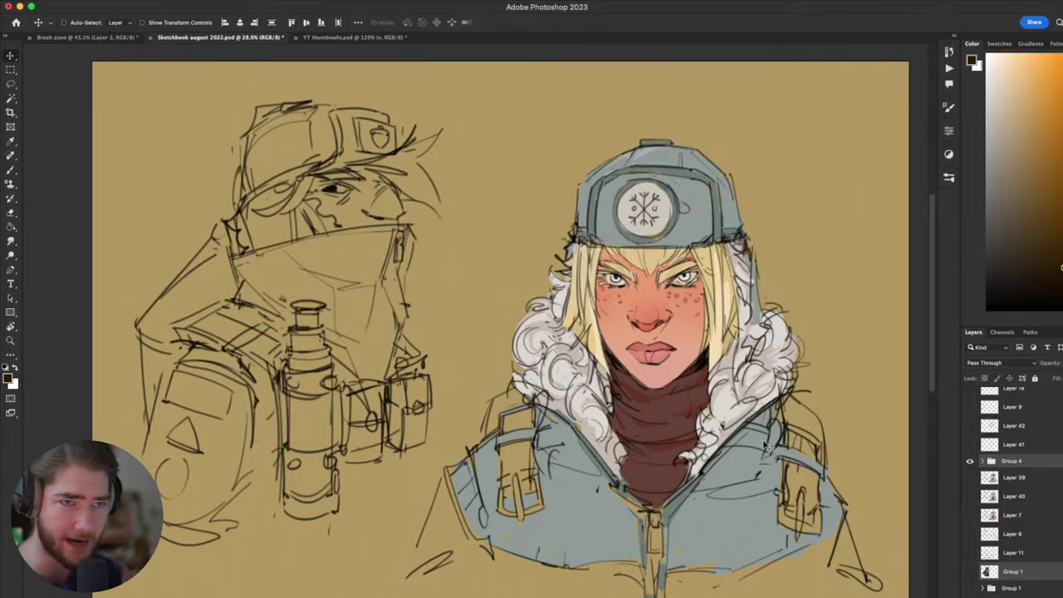
- Hide Group 4 and preview Layer 3, Layer 2, Layer 18 and Layer 9 one at a time, leaving each hidden
{"action": "left_click", "coordinate": [969, 462]}
{"action": "scroll", "coordinate": [967, 465], "scroll_direction": "up", "scroll_amount": 3}
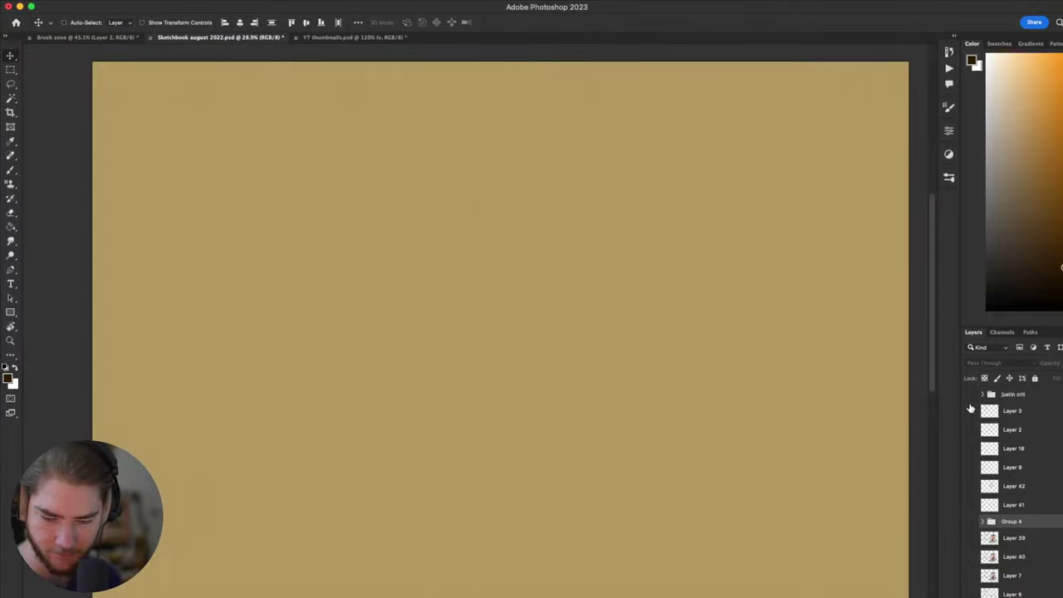
{"action": "left_click", "coordinate": [970, 410]}
{"action": "left_click", "coordinate": [970, 411]}
{"action": "left_click", "coordinate": [970, 430]}
{"action": "left_click", "coordinate": [970, 430]}
{"action": "left_click", "coordinate": [970, 449]}
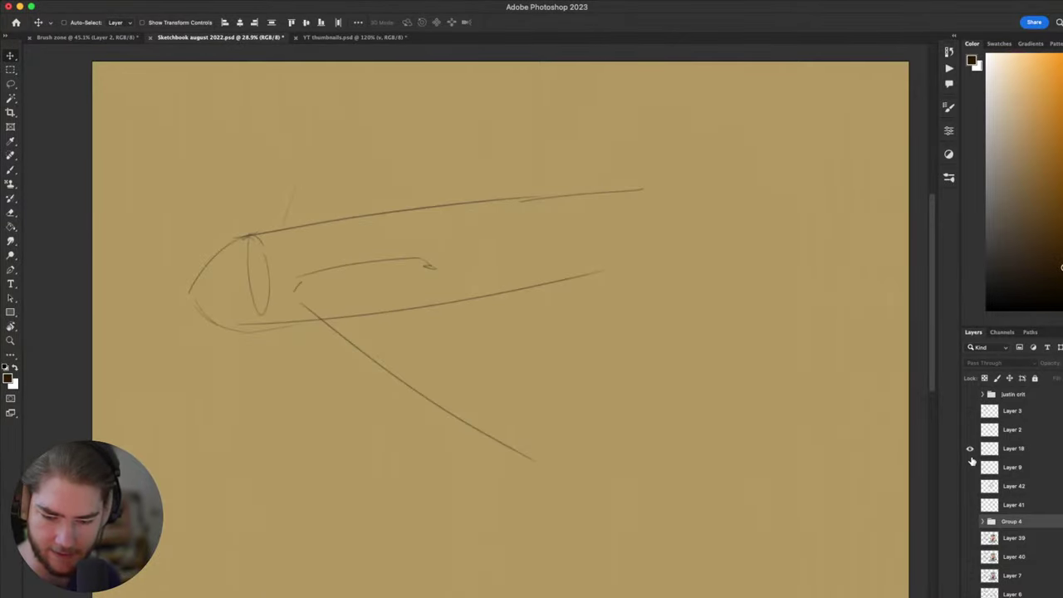
{"action": "left_click", "coordinate": [970, 449]}
{"action": "left_click", "coordinate": [969, 467]}
{"action": "scroll", "coordinate": [524, 429], "scroll_direction": "up", "scroll_amount": 3}
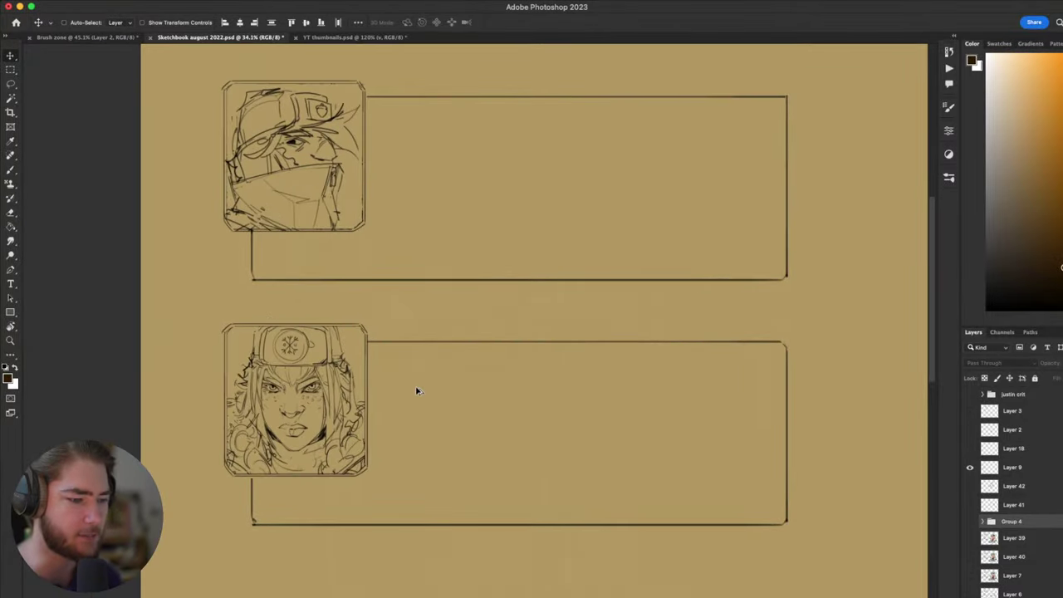
{"action": "left_click", "coordinate": [970, 468]}
- Show Group 4 again and examine the masked line sketch and the blonde character in the blue parka
{"action": "left_click", "coordinate": [970, 522]}
{"action": "left_click_drag", "start_coordinate": [798, 494], "coordinate": [624, 484]}
{"action": "scroll", "coordinate": [624, 483], "scroll_direction": "down", "scroll_amount": 1}
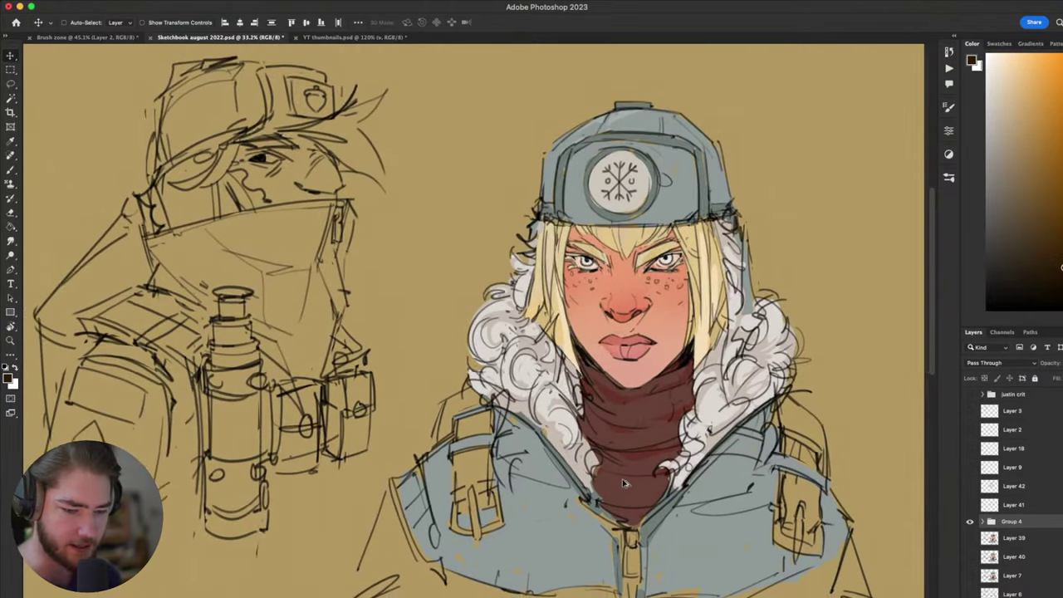
{"action": "scroll", "coordinate": [625, 483], "scroll_direction": "down", "scroll_amount": 5}
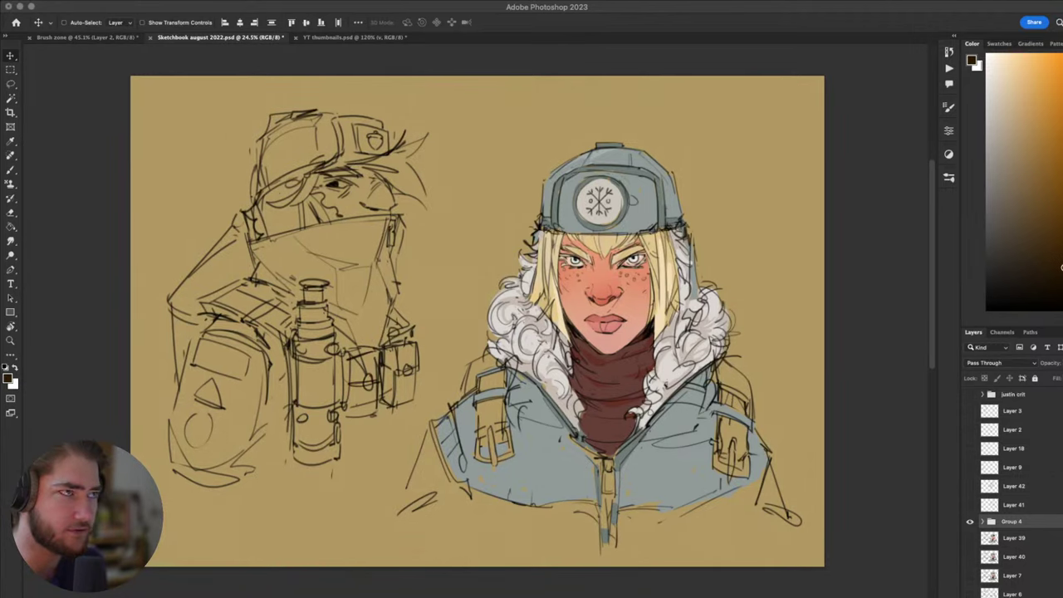
{"action": "scroll", "coordinate": [407, 229], "scroll_direction": "up", "scroll_amount": 1}
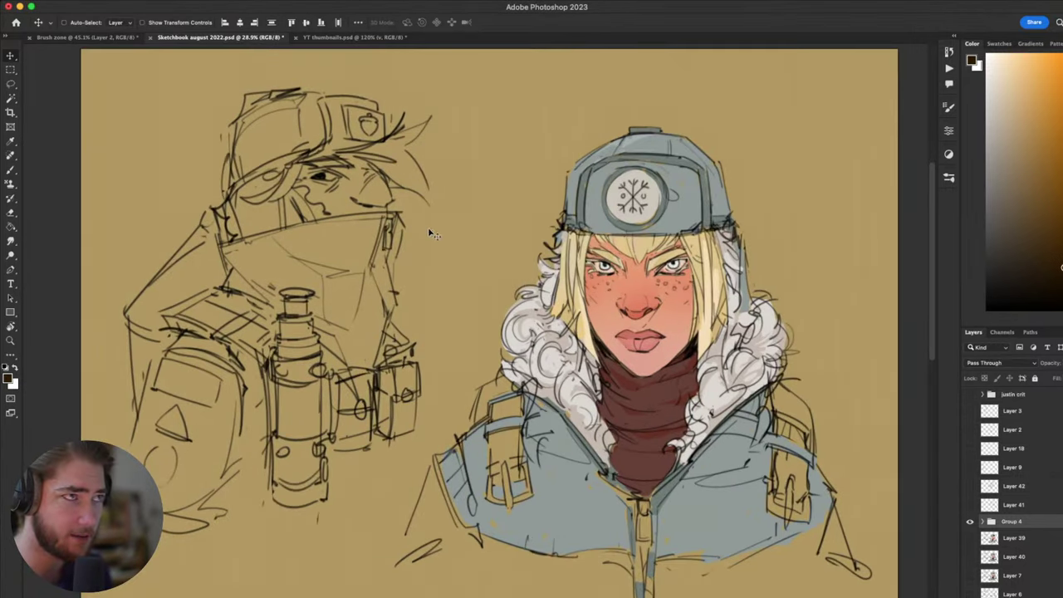
{"action": "scroll", "coordinate": [485, 240], "scroll_direction": "up", "scroll_amount": 1}
{"action": "mouse_move", "coordinate": [484, 237]}
{"action": "left_mouse_down"}
{"action": "mouse_move", "coordinate": [429, 218]}
{"action": "mouse_move", "coordinate": [490, 228]}
{"action": "left_mouse_up"}
{"action": "scroll", "coordinate": [431, 221], "scroll_direction": "up", "scroll_amount": 1}
{"action": "scroll", "coordinate": [475, 223], "scroll_direction": "down", "scroll_amount": 1}
{"action": "scroll", "coordinate": [474, 225], "scroll_direction": "down", "scroll_amount": 1}
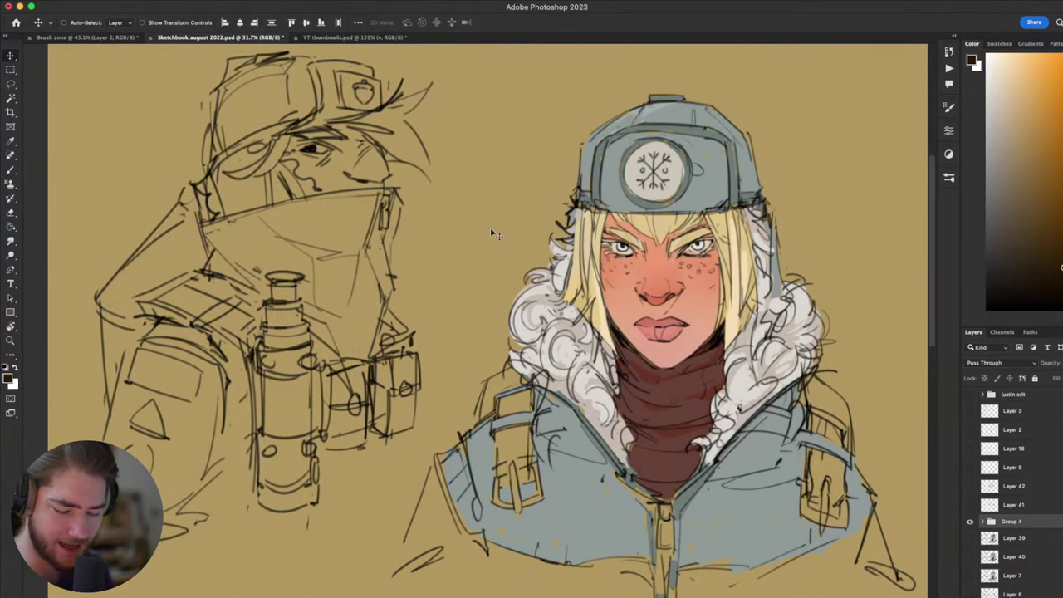
{"action": "scroll", "coordinate": [492, 242], "scroll_direction": "down", "scroll_amount": 5}
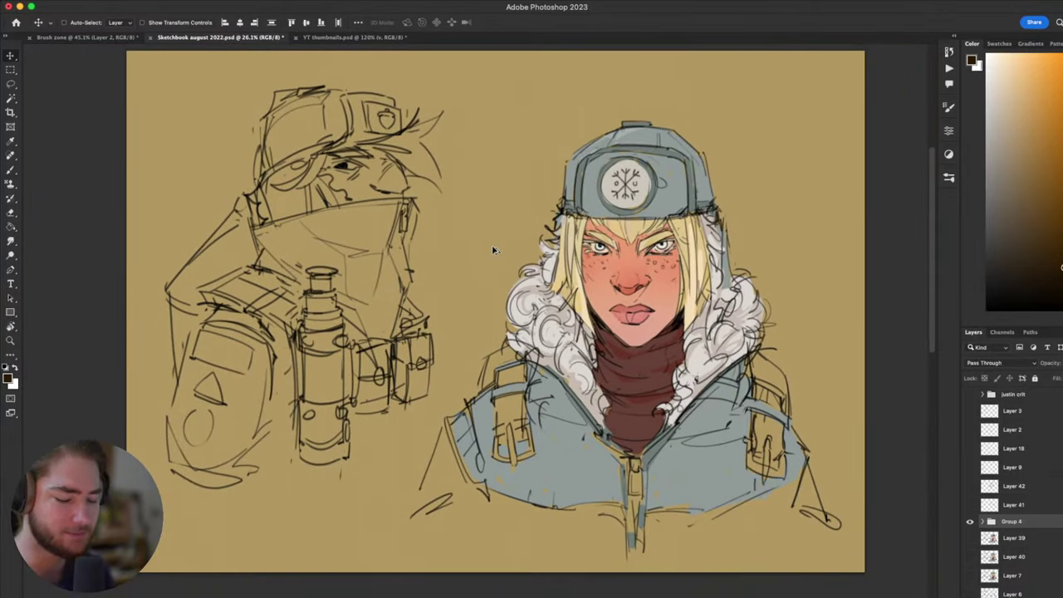
{"action": "left_click_drag", "start_coordinate": [493, 244], "coordinate": [482, 245]}
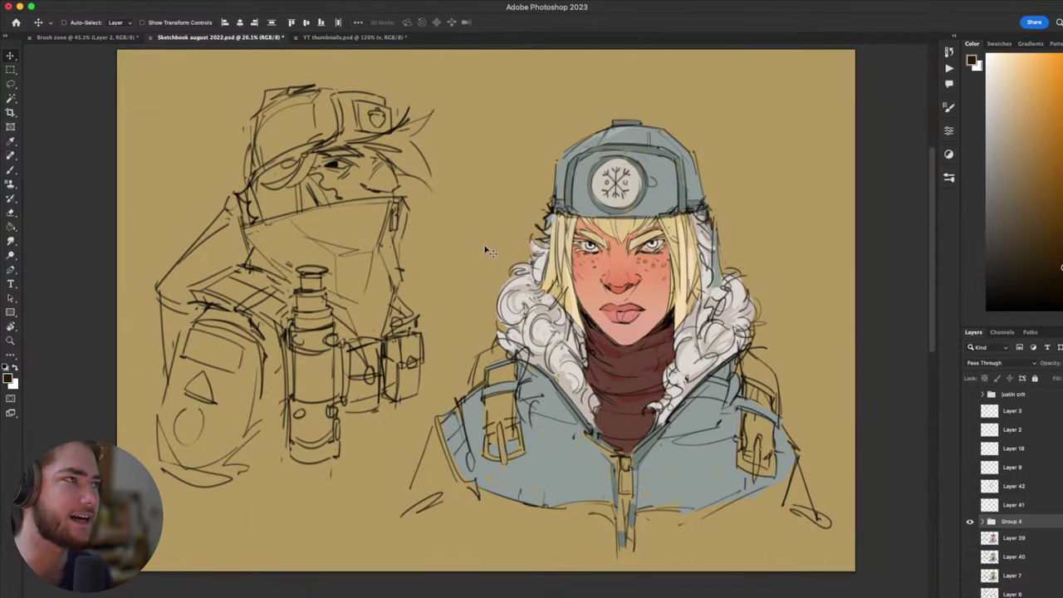
- Hide Group 4 and show Group 1 and Group 3 to bring back the moustached man and the green-hatted character
{"action": "left_click", "coordinate": [969, 521]}
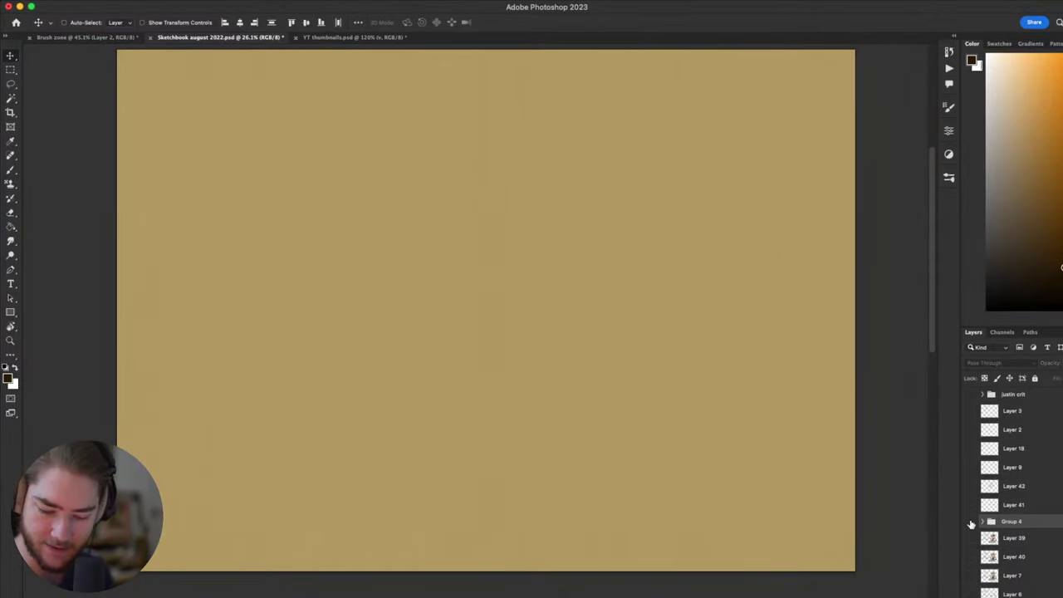
{"action": "scroll", "coordinate": [989, 506], "scroll_direction": "down", "scroll_amount": 4}
{"action": "left_click", "coordinate": [970, 485]}
{"action": "left_click", "coordinate": [969, 582]}
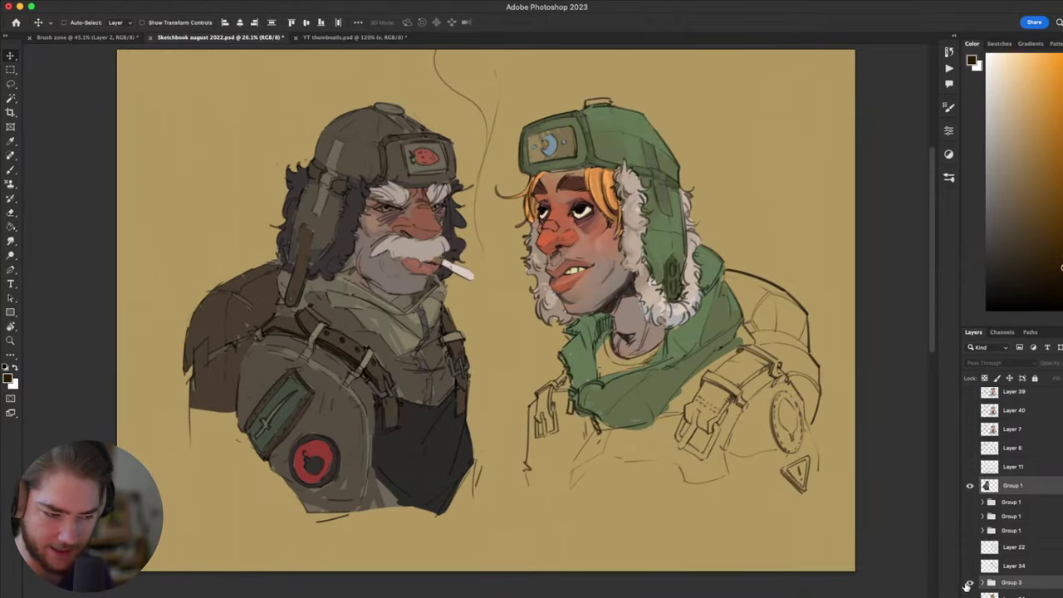
{"action": "scroll", "coordinate": [560, 405], "scroll_direction": "up", "scroll_amount": 2}
{"action": "scroll", "coordinate": [561, 406], "scroll_direction": "up", "scroll_amount": 1}
{"action": "mouse_move", "coordinate": [580, 378]}
{"action": "left_mouse_down"}
{"action": "mouse_move", "coordinate": [549, 386]}
{"action": "mouse_move", "coordinate": [571, 381]}
{"action": "left_mouse_up"}
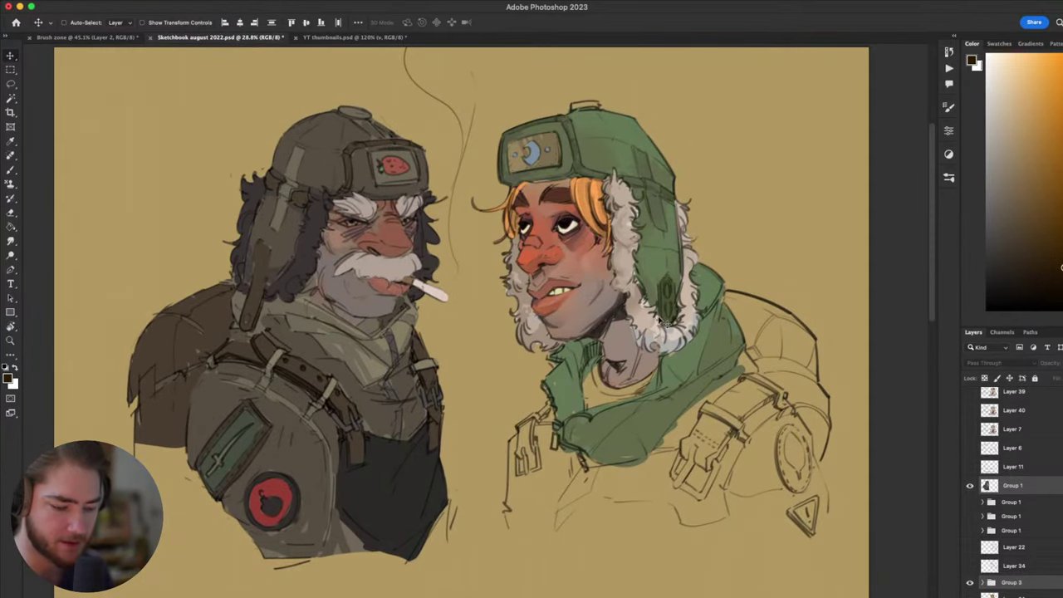
- Examine the faces, fur-lined hats and shoulder gear of the two coloured characters up close
{"action": "scroll", "coordinate": [531, 318], "scroll_direction": "left", "scroll_amount": 2}
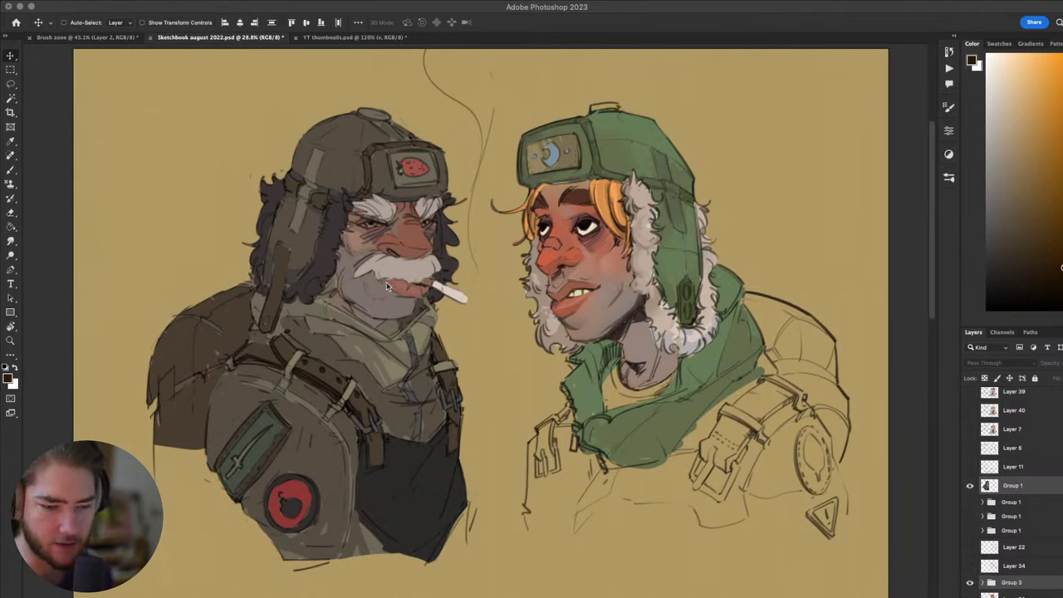
{"action": "left_click", "coordinate": [604, 280]}
{"action": "scroll", "coordinate": [644, 303], "scroll_direction": "right", "scroll_amount": 4}
{"action": "scroll", "coordinate": [633, 297], "scroll_direction": "up", "scroll_amount": 8}
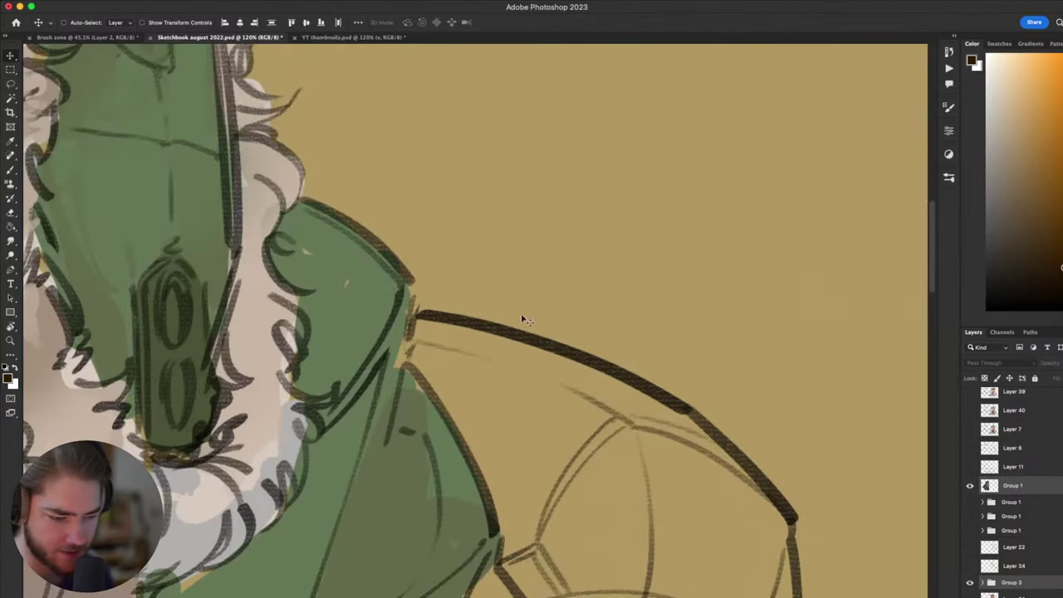
{"action": "scroll", "coordinate": [523, 313], "scroll_direction": "down", "scroll_amount": 4}
{"action": "scroll", "coordinate": [525, 259], "scroll_direction": "down", "scroll_amount": 3}
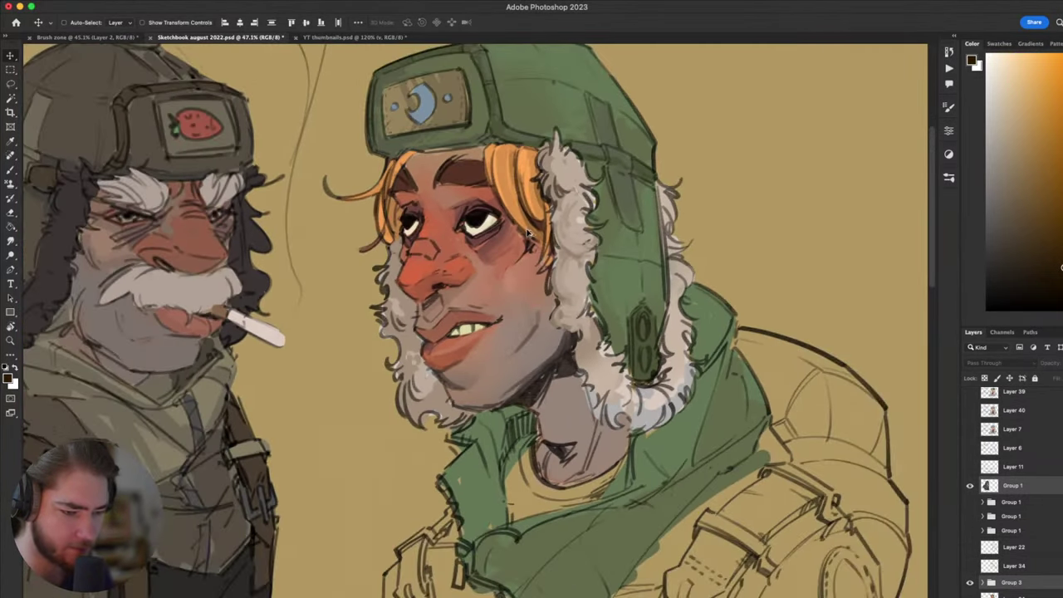
{"action": "scroll", "coordinate": [469, 249], "scroll_direction": "left", "scroll_amount": 2}
{"action": "scroll", "coordinate": [274, 245], "scroll_direction": "up", "scroll_amount": 1}
{"action": "scroll", "coordinate": [246, 241], "scroll_direction": "up", "scroll_amount": 3}
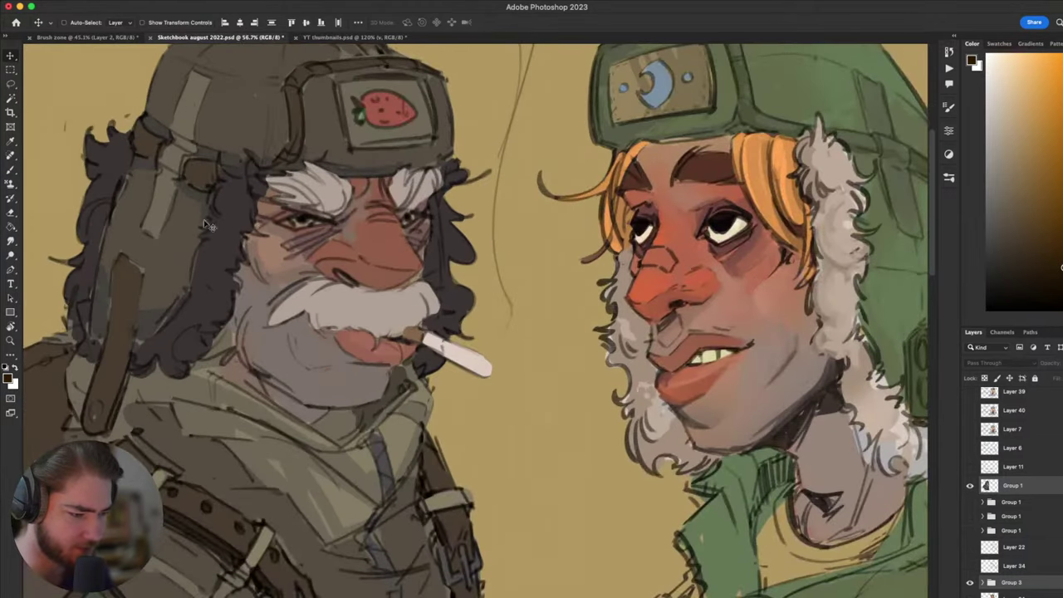
{"action": "scroll", "coordinate": [356, 247], "scroll_direction": "down", "scroll_amount": 2}
{"action": "scroll", "coordinate": [390, 280], "scroll_direction": "down", "scroll_amount": 2}
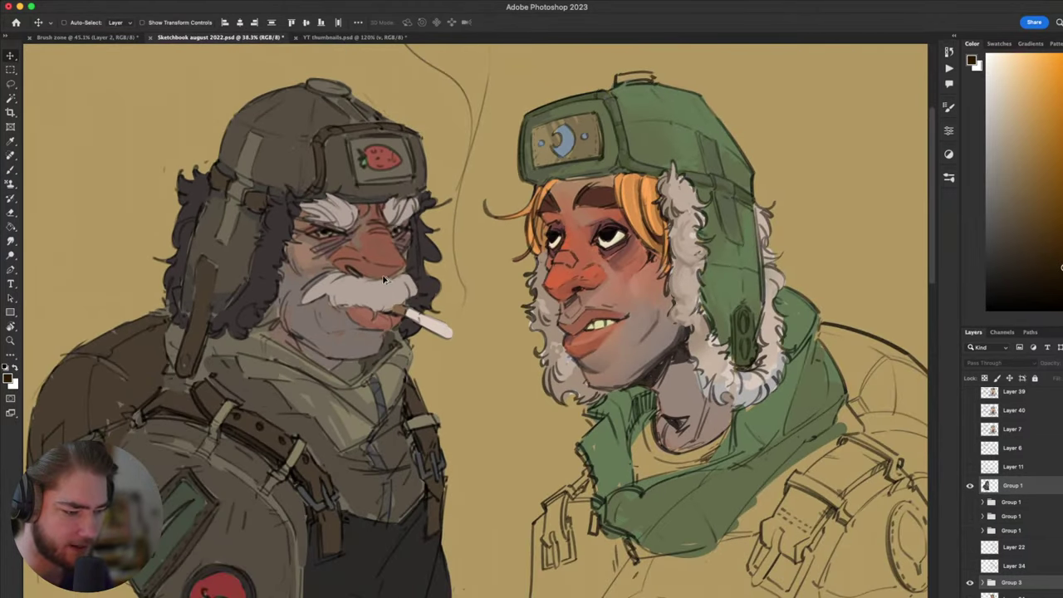
{"action": "left_click_drag", "start_coordinate": [449, 336], "coordinate": [387, 314]}
{"action": "left_click_drag", "start_coordinate": [455, 313], "coordinate": [442, 312]}
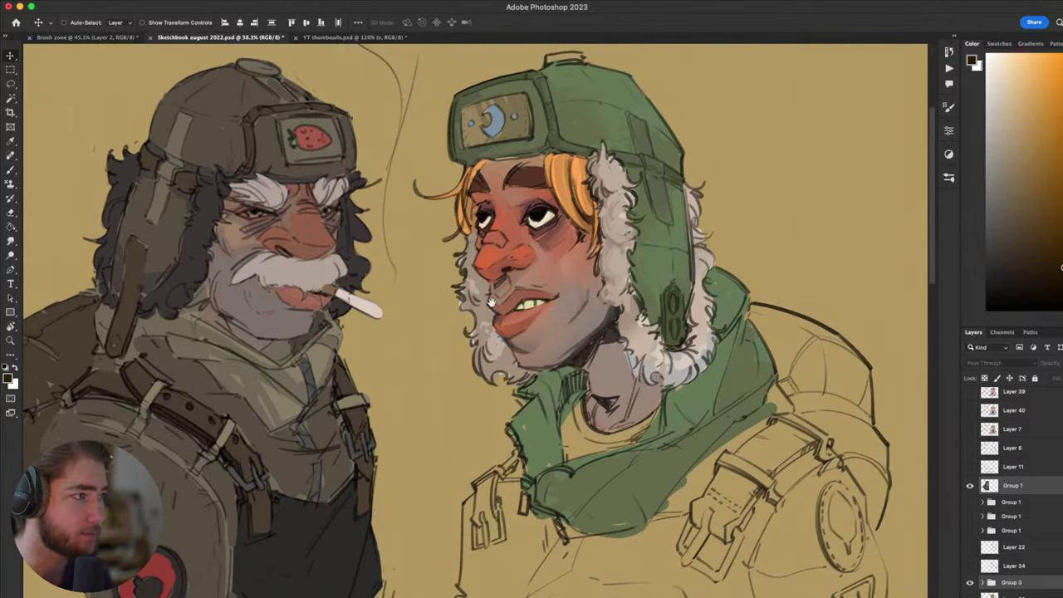
{"action": "scroll", "coordinate": [443, 313], "scroll_direction": "up", "scroll_amount": 1}
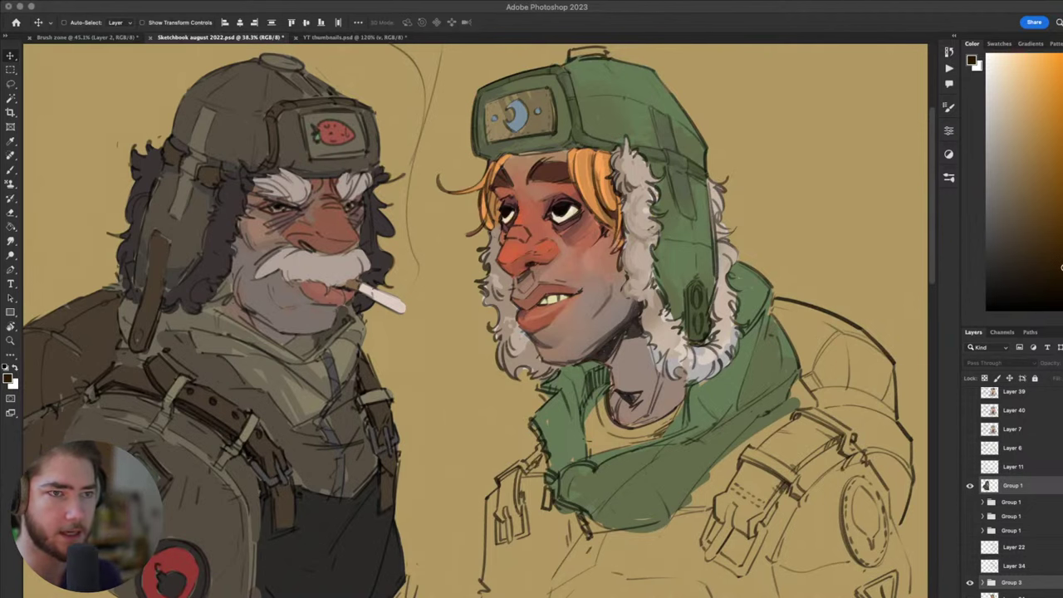
{"action": "left_click", "coordinate": [598, 315]}
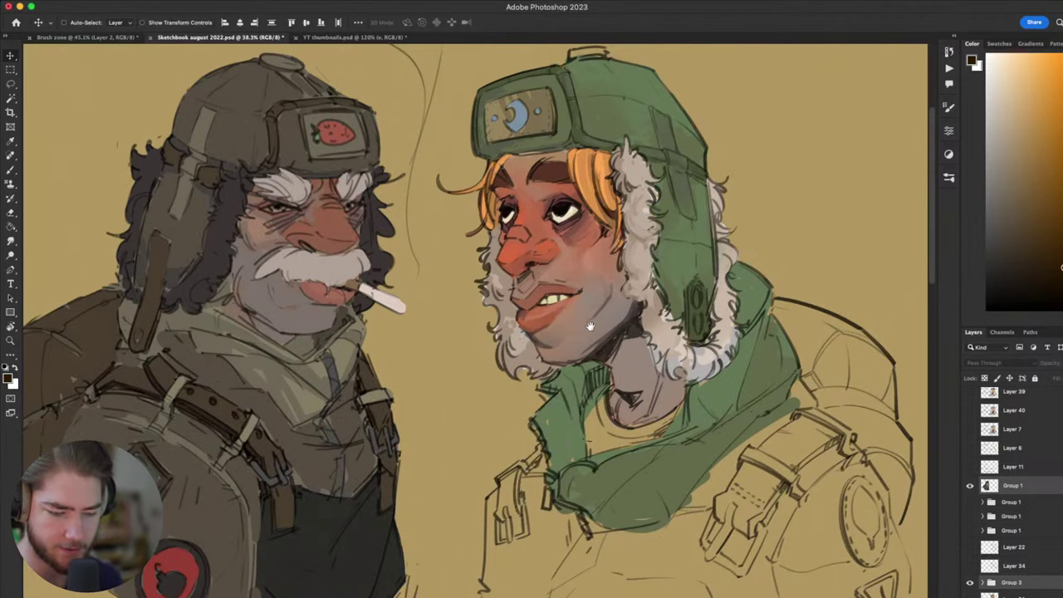
{"action": "scroll", "coordinate": [585, 327], "scroll_direction": "up", "scroll_amount": 2}
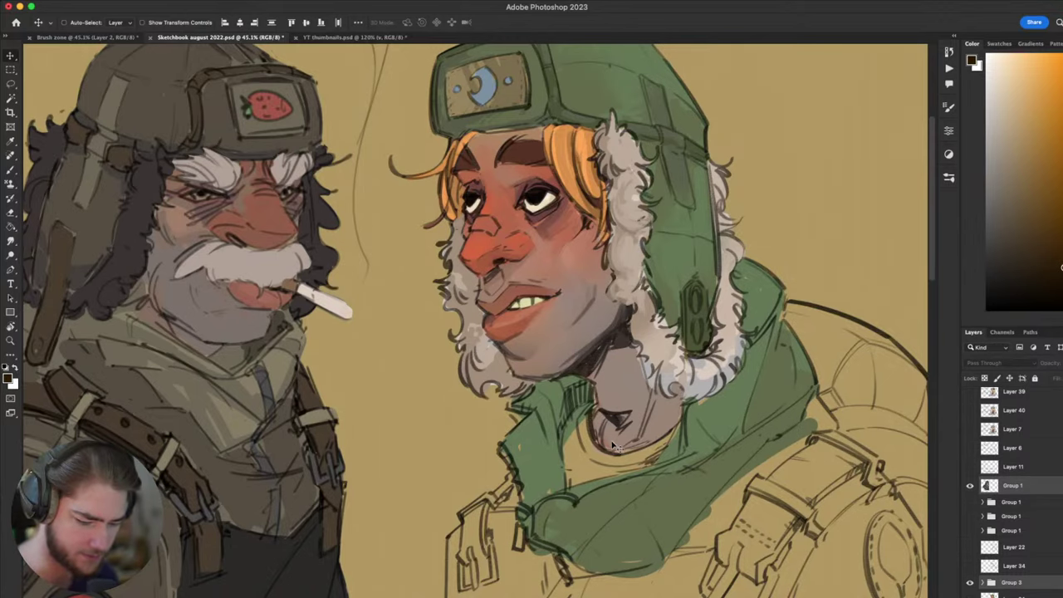
- Select the Group 1 layer and toggle its visibility off and on to check which character it holds
{"action": "left_click", "coordinate": [1004, 489]}
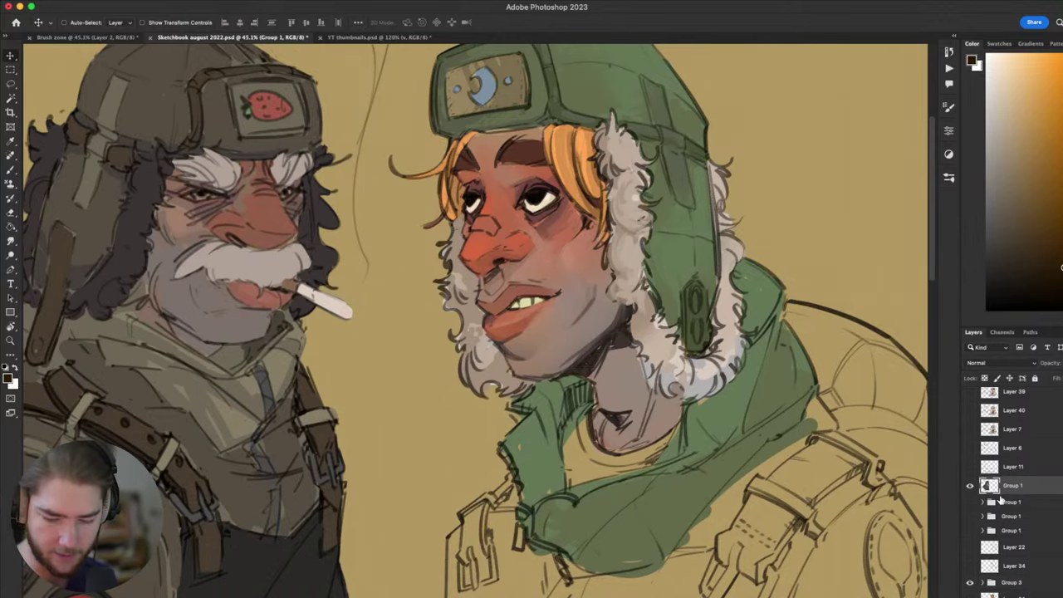
{"action": "left_click", "coordinate": [970, 486]}
{"action": "left_click", "coordinate": [971, 485]}
{"action": "left_click_drag", "start_coordinate": [730, 539], "coordinate": [755, 540]}
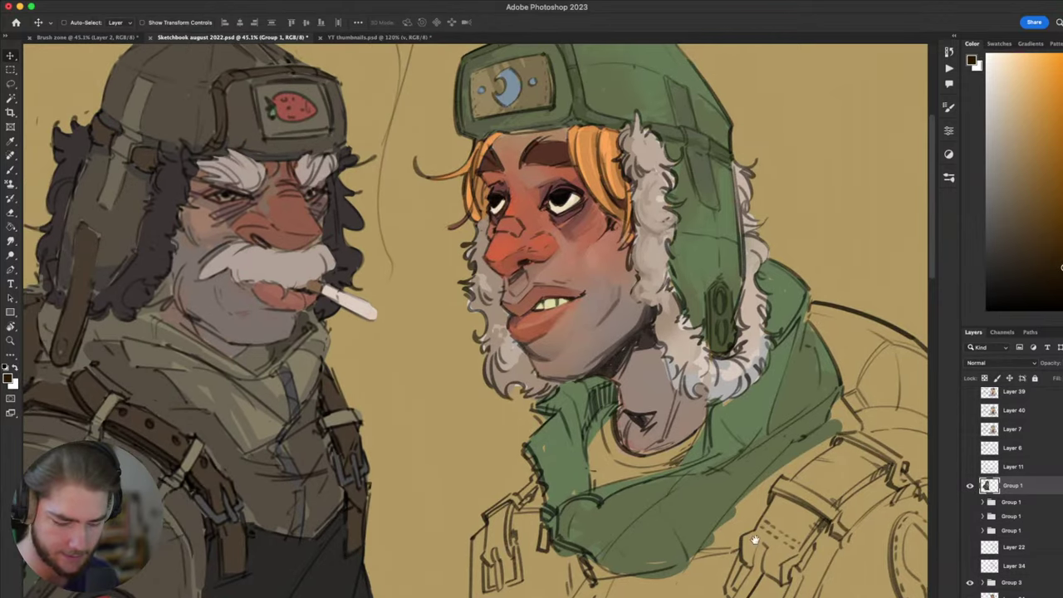
- Hide the Group 1 layer so that only the green-hatted character is shown
{"action": "key", "text": "super+minus"}
{"action": "key", "text": "super+minus"}
{"action": "key", "text": "super+equal"}
{"action": "key", "text": "super+minus"}
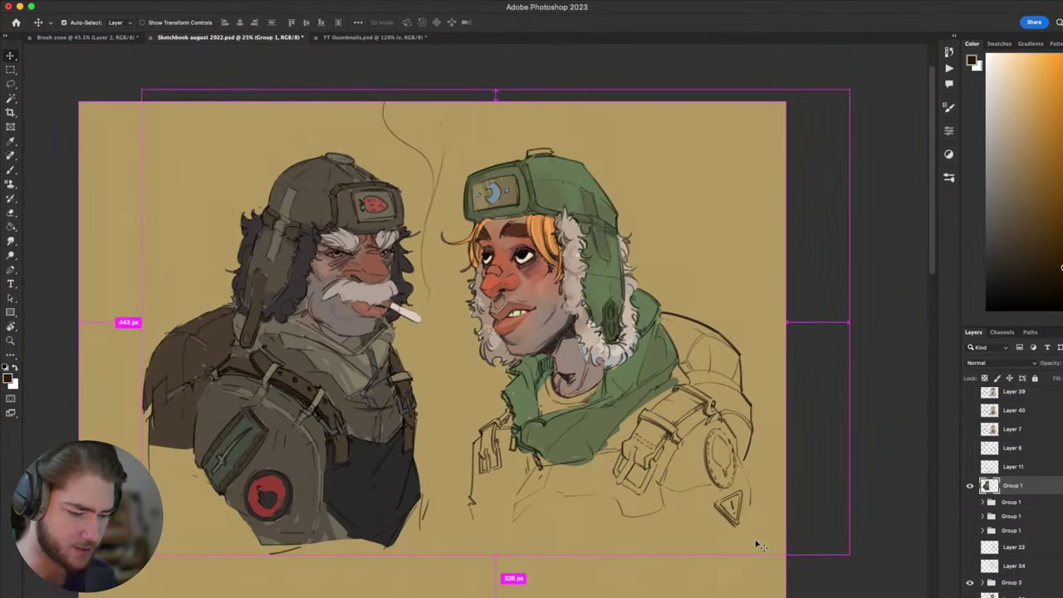
{"action": "key", "text": "super+plus"}
{"action": "mouse_move", "coordinate": [752, 459]}
{"action": "left_mouse_down"}
{"action": "mouse_move", "coordinate": [762, 420]}
{"action": "mouse_move", "coordinate": [769, 450]}
{"action": "left_mouse_up"}
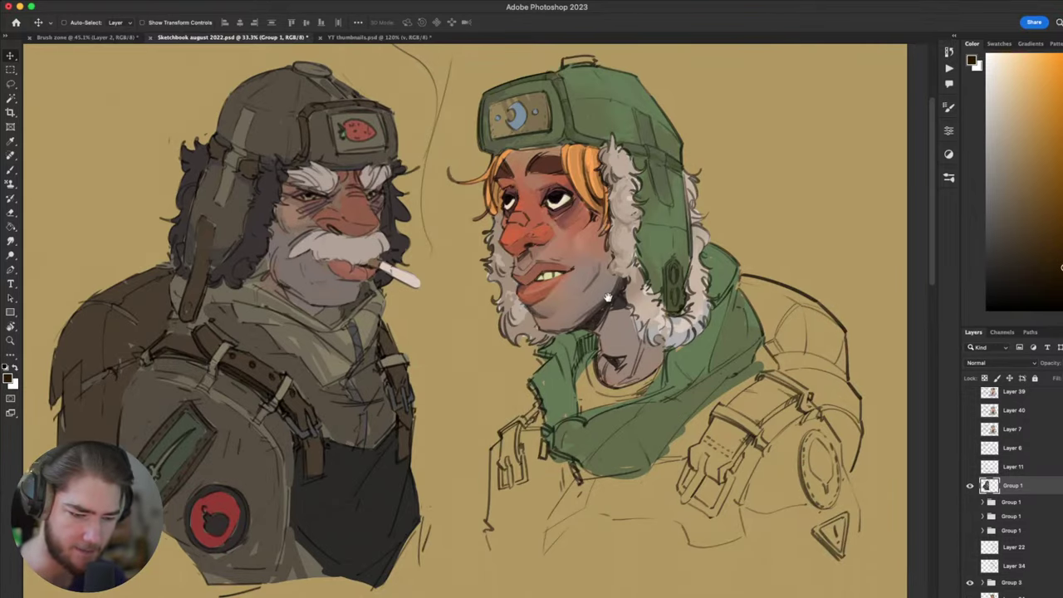
{"action": "left_click_drag", "start_coordinate": [608, 297], "coordinate": [584, 314]}
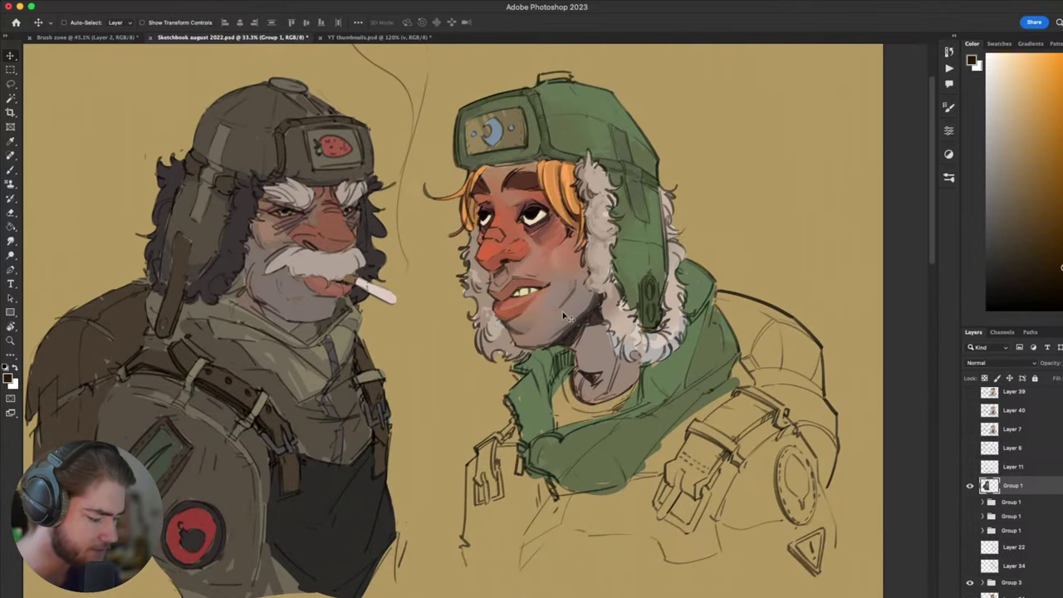
{"action": "left_click", "coordinate": [969, 486]}
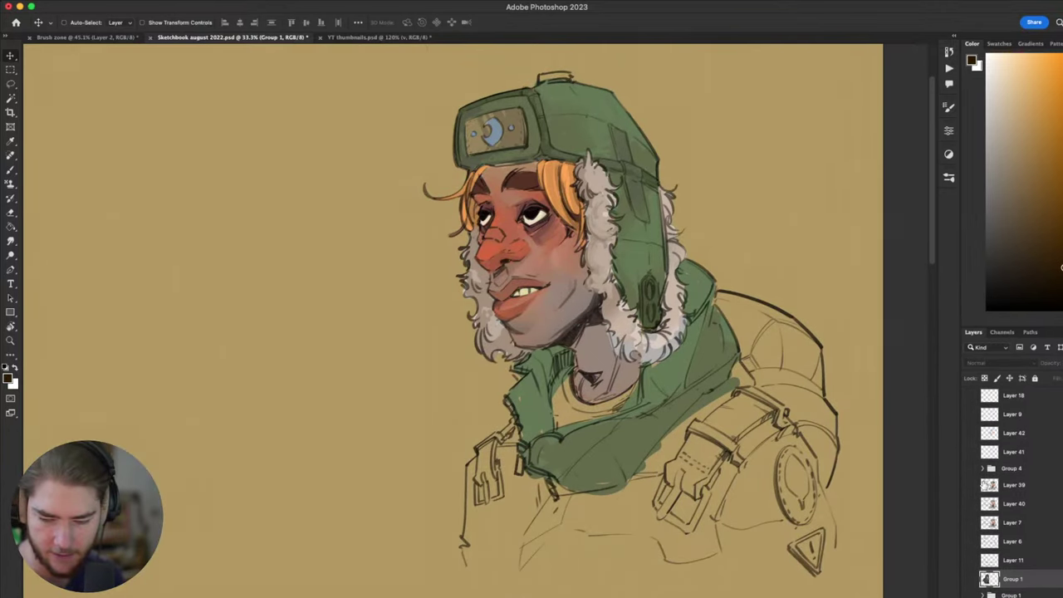
- Show Group 4 and hide Group 3 to swap the green-hatted character for the masked sketch and the blonde woman
{"action": "left_click", "coordinate": [971, 469]}
{"action": "left_click_drag", "start_coordinate": [550, 397], "coordinate": [698, 431]}
{"action": "scroll", "coordinate": [1015, 546], "scroll_direction": "down", "scroll_amount": 5}
{"action": "left_click", "coordinate": [970, 557]}
{"action": "left_click_drag", "start_coordinate": [364, 169], "coordinate": [371, 127]}
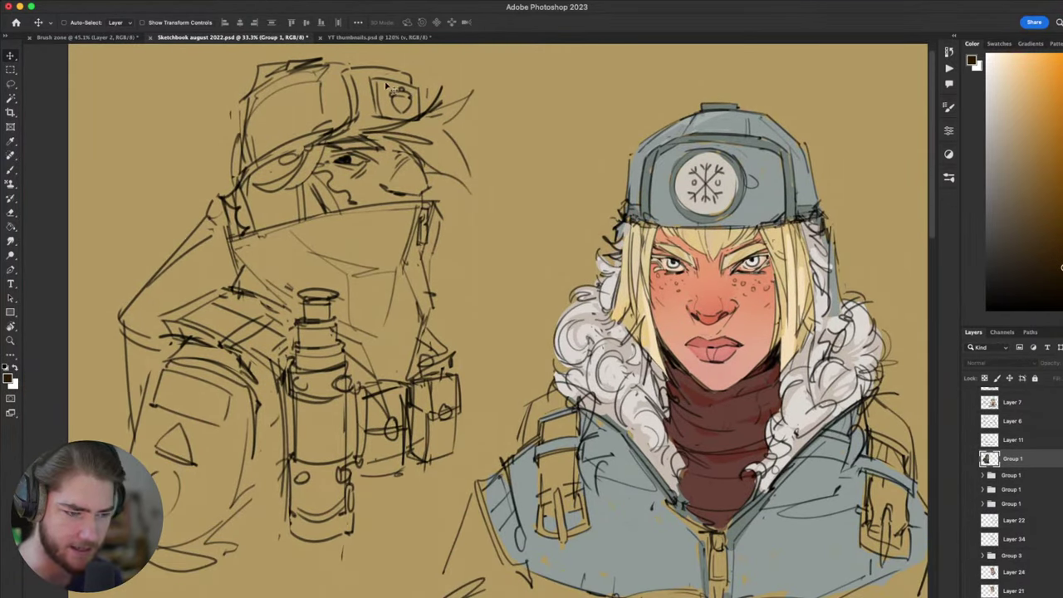
- Look over the masked sketch and the blonde woman, ending with Group 4 selected and hidden
{"action": "scroll", "coordinate": [558, 197], "scroll_direction": "right", "scroll_amount": 4}
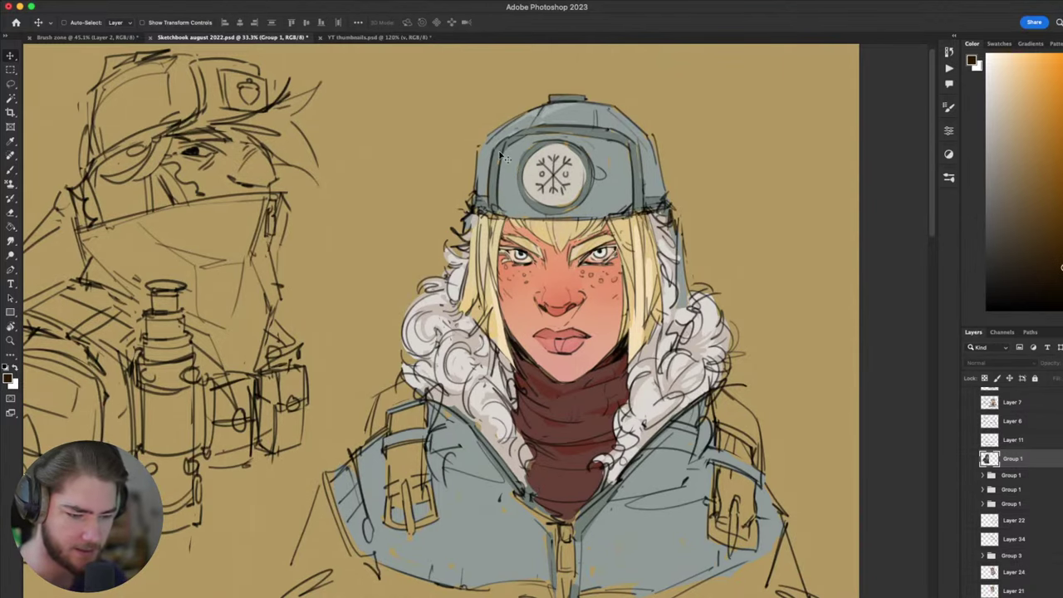
{"action": "mouse_move", "coordinate": [498, 200]}
{"action": "left_mouse_down"}
{"action": "mouse_move", "coordinate": [530, 200]}
{"action": "mouse_move", "coordinate": [537, 223]}
{"action": "mouse_move", "coordinate": [507, 255]}
{"action": "left_mouse_up"}
{"action": "scroll", "coordinate": [515, 258], "scroll_direction": "left", "scroll_amount": 3}
{"action": "scroll", "coordinate": [515, 258], "scroll_direction": "up", "scroll_amount": 1}
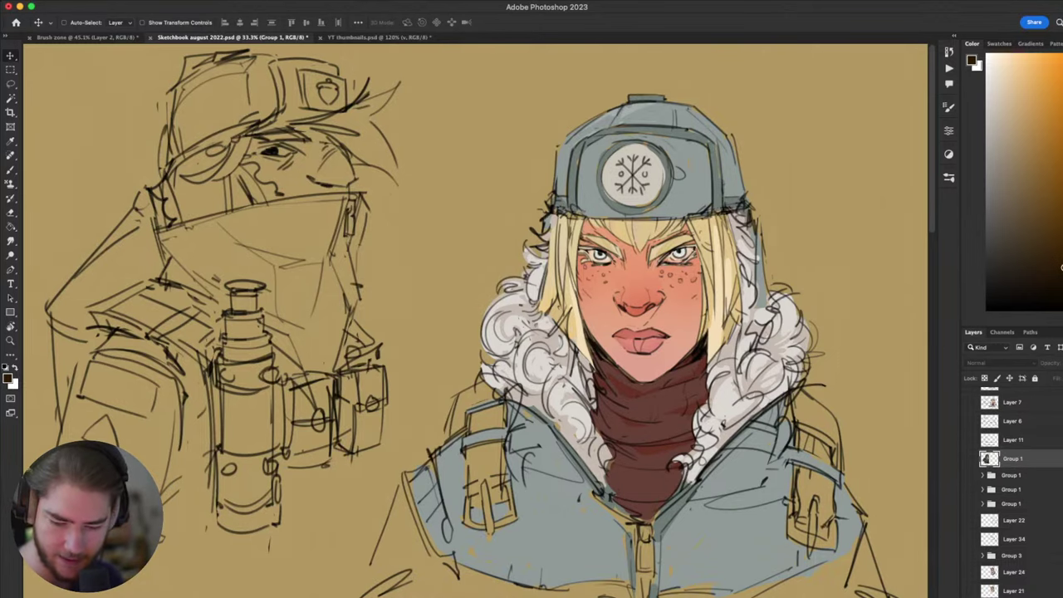
{"action": "scroll", "coordinate": [1030, 490], "scroll_direction": "up", "scroll_amount": 5}
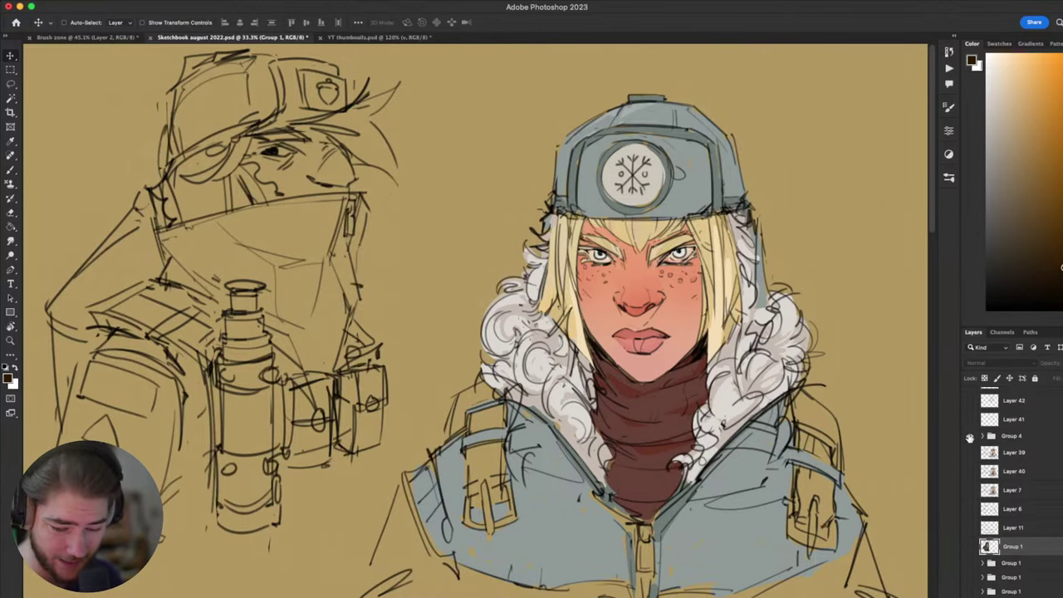
{"action": "left_click", "coordinate": [1007, 437]}
{"action": "left_click_drag", "start_coordinate": [842, 446], "coordinate": [860, 510]}
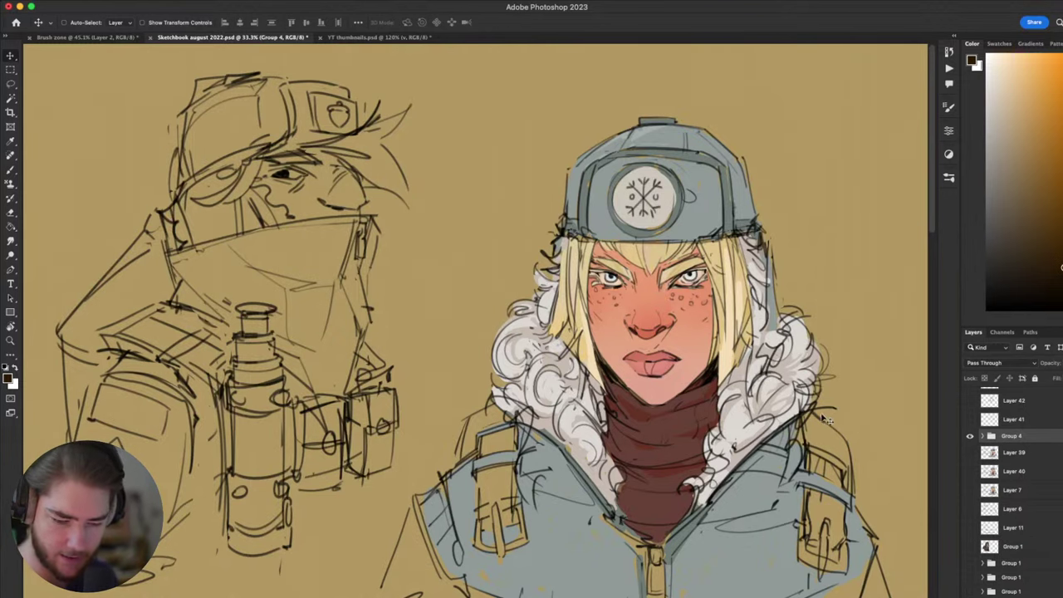
{"action": "left_click_drag", "start_coordinate": [833, 451], "coordinate": [875, 439]}
{"action": "left_click", "coordinate": [970, 436]}
- Switch to the Brush zone document and delete all the test strokes on Layer 2
{"action": "key", "text": "ctrl+Tab"}
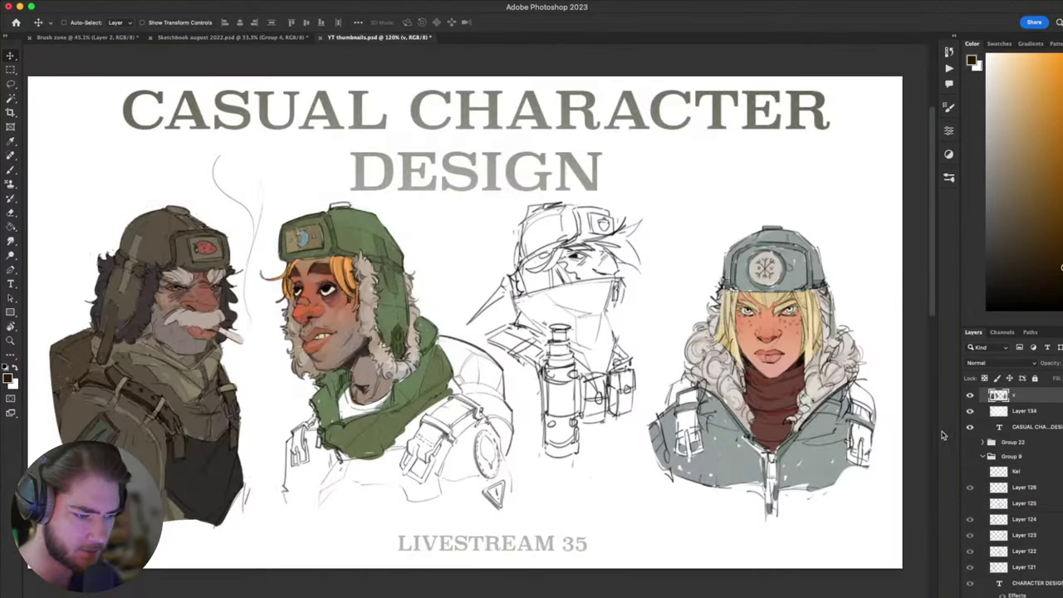
{"action": "key", "text": "ctrl+Tab"}
{"action": "left_click_drag", "start_coordinate": [726, 494], "coordinate": [779, 481]}
{"action": "key", "text": "super+minus"}
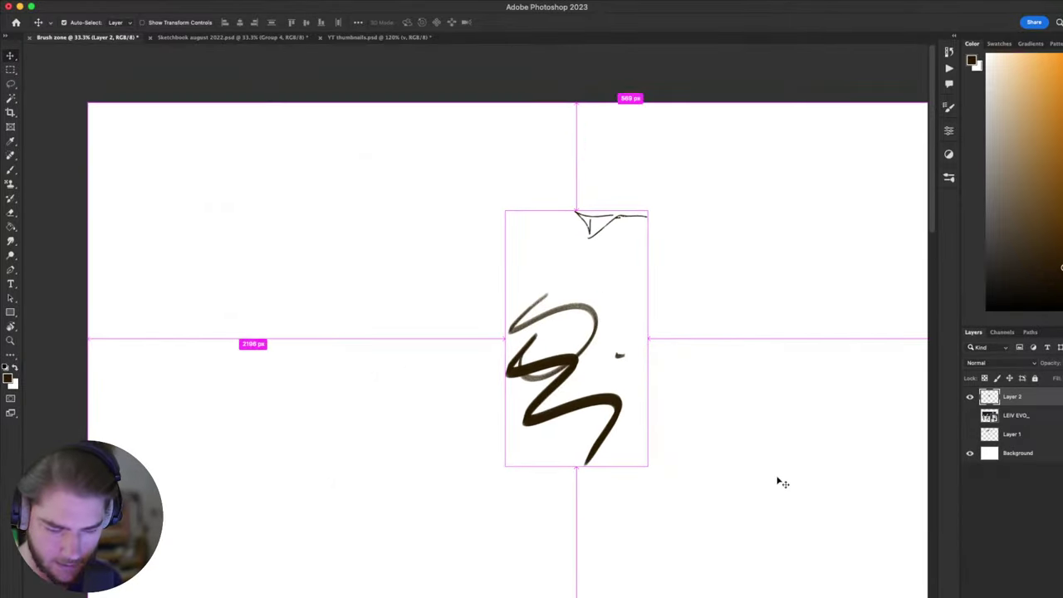
{"action": "left_click_drag", "start_coordinate": [638, 450], "coordinate": [526, 405]}
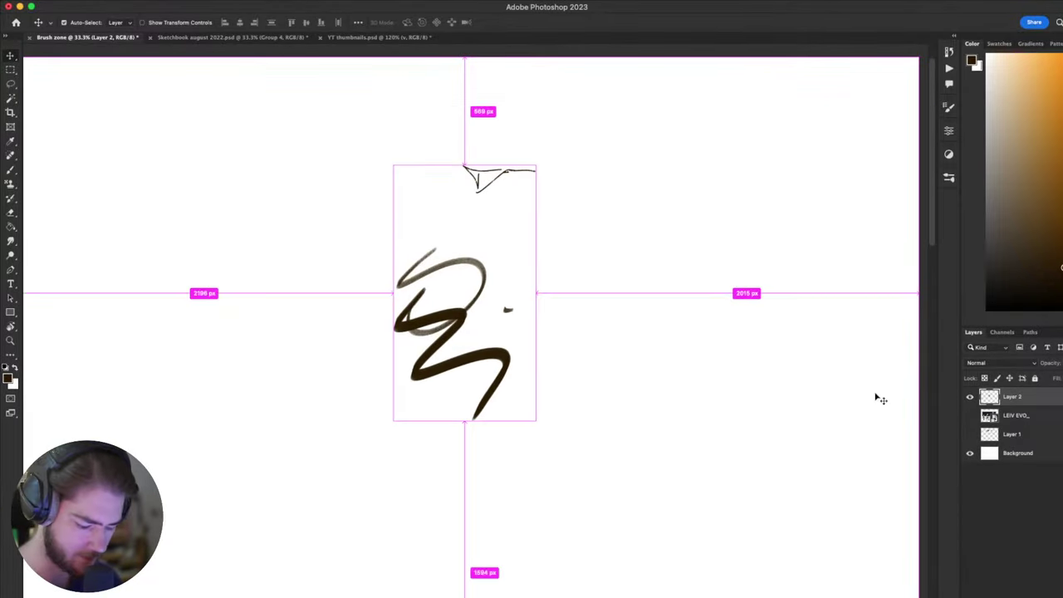
{"action": "key", "text": "super+a"}
{"action": "key", "text": "BackSpace"}
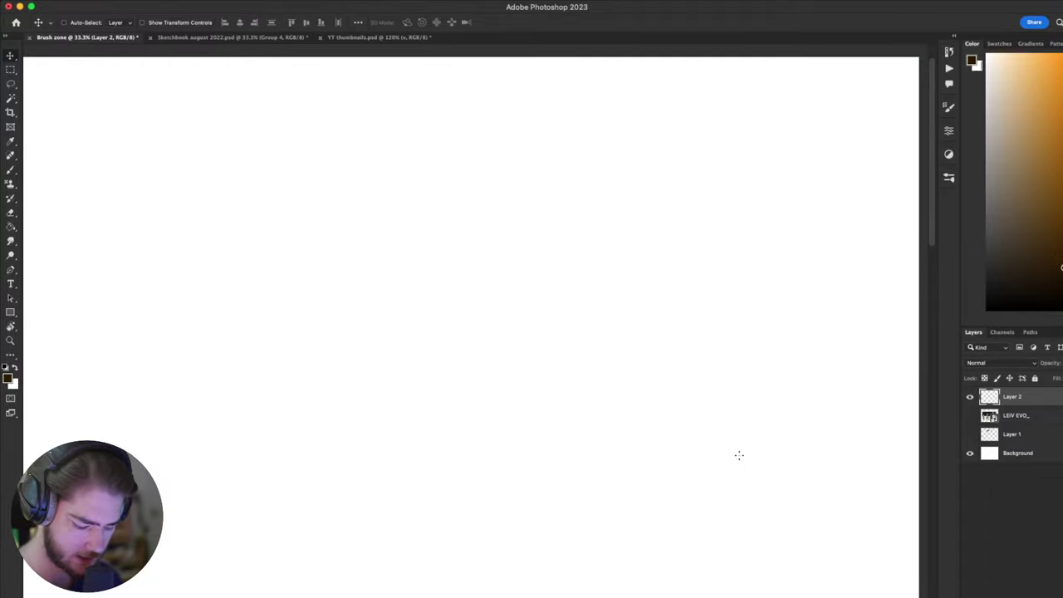
- Check the head sketches on Layer 1, leaving both Layer 1 and Layer 2 hidden
{"action": "key", "text": "b"}
{"action": "left_click", "coordinate": [969, 434]}
{"action": "scroll", "coordinate": [593, 456], "scroll_direction": "up", "scroll_amount": 1}
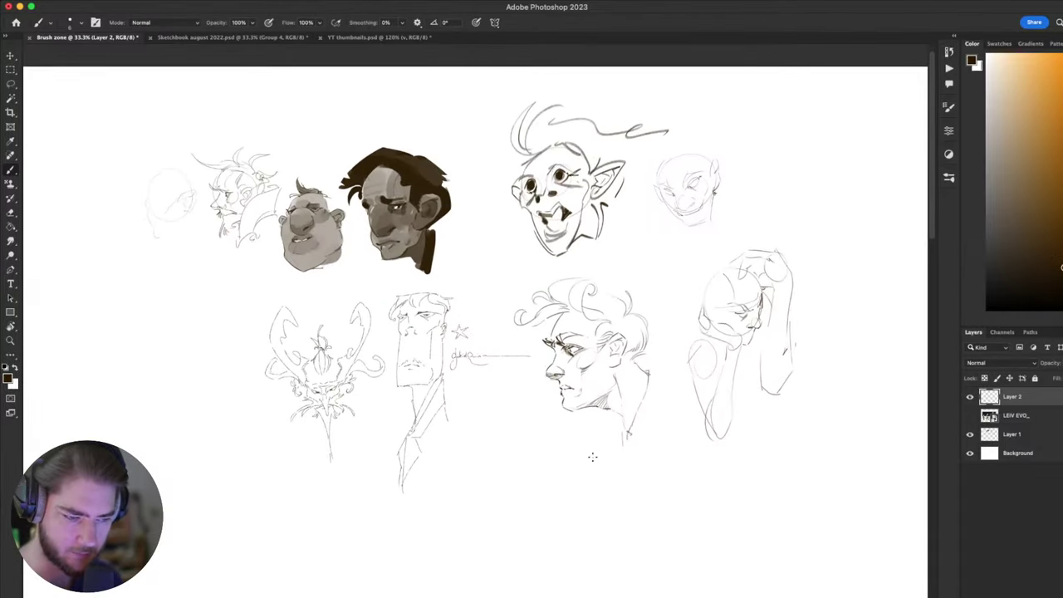
{"action": "left_click", "coordinate": [970, 398]}
{"action": "left_click", "coordinate": [970, 434]}
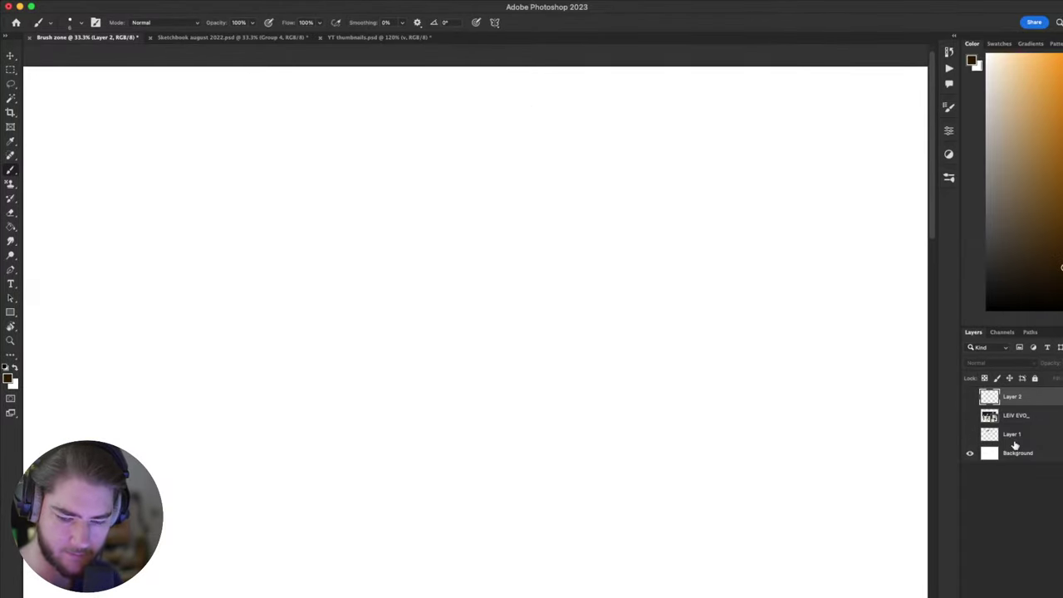
- Add a new layer directly above Layer 1 and fill it with a muted beige as the background
{"action": "left_click", "coordinate": [1017, 439]}
{"action": "key", "text": "super+shift+alt+n"}
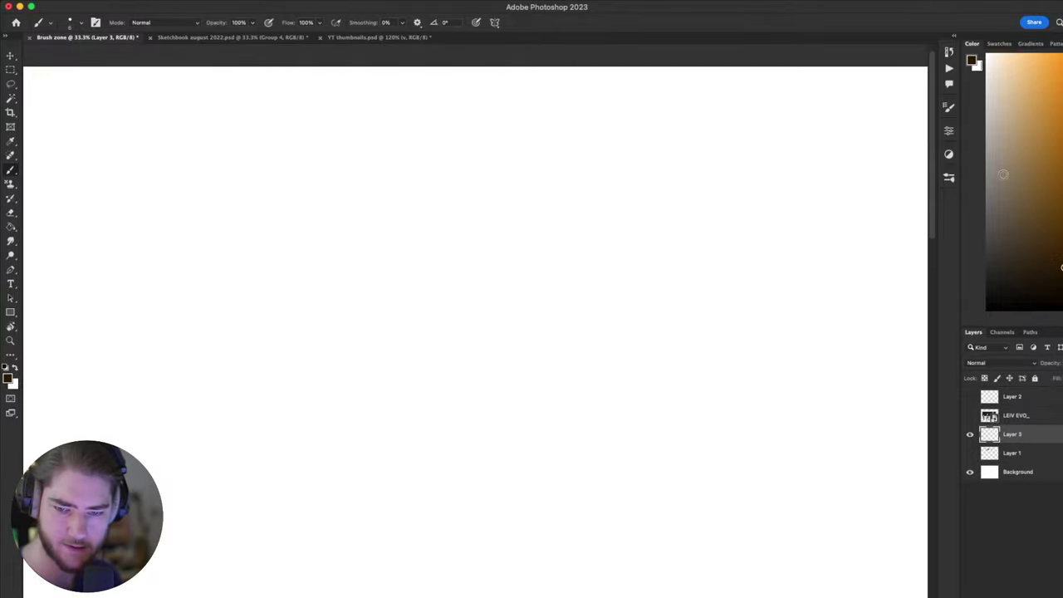
{"action": "left_click", "coordinate": [987, 139]}
{"action": "key", "text": "g"}
{"action": "left_click", "coordinate": [621, 366]}
{"action": "scroll", "coordinate": [665, 390], "scroll_direction": "left", "scroll_amount": 1}
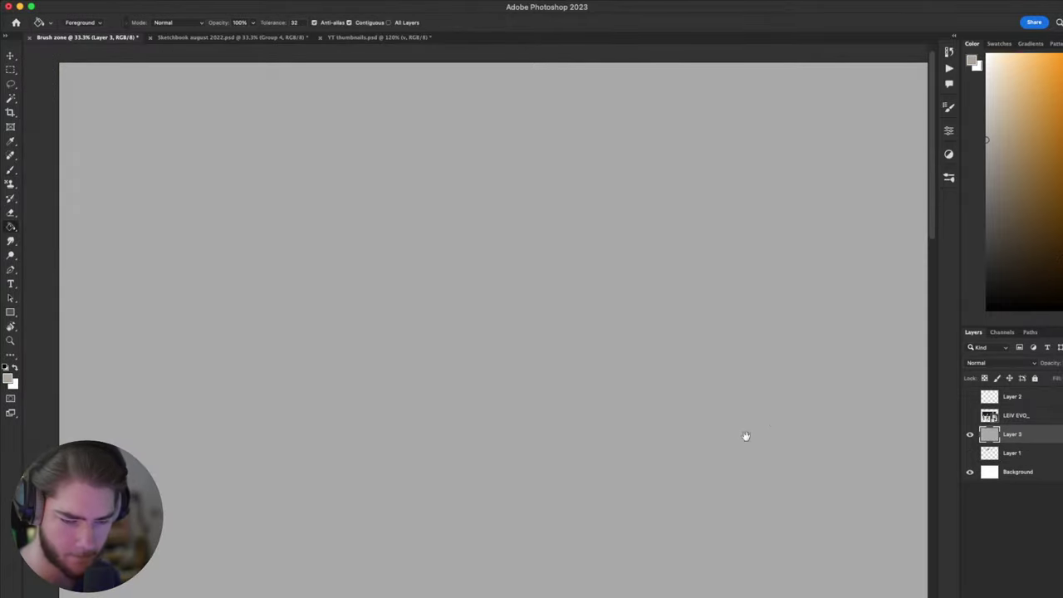
{"action": "left_click", "coordinate": [1005, 130]}
{"action": "left_click", "coordinate": [591, 401]}
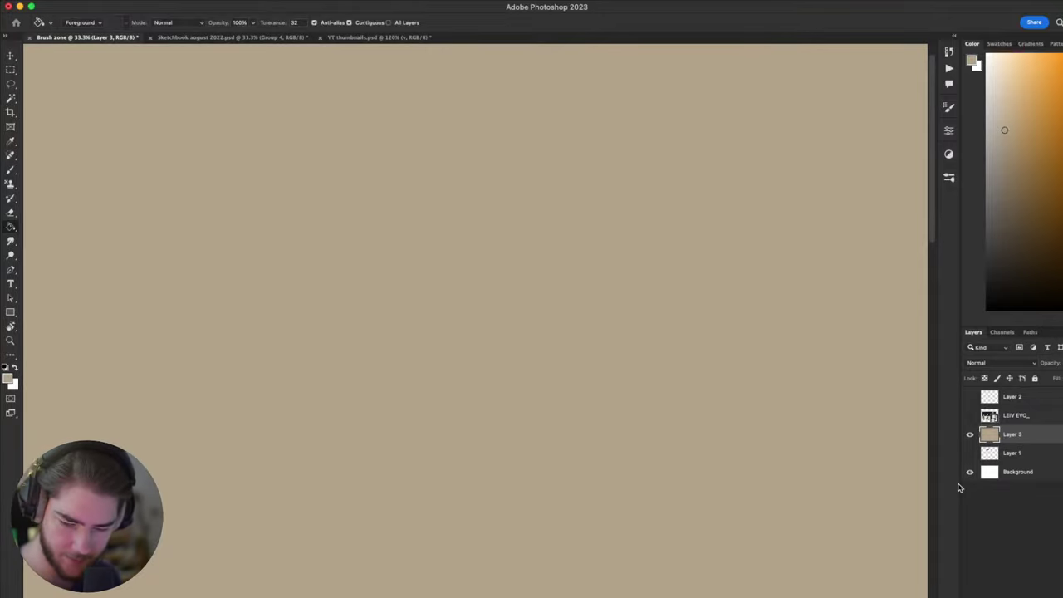
- Add a new layer above the beige fill and choose the Toothy HB Sketch brush with a dark brown colour
{"action": "key", "text": "super+shift+alt+n"}
{"action": "key", "text": "b"}
{"action": "right_click", "coordinate": [582, 411]}
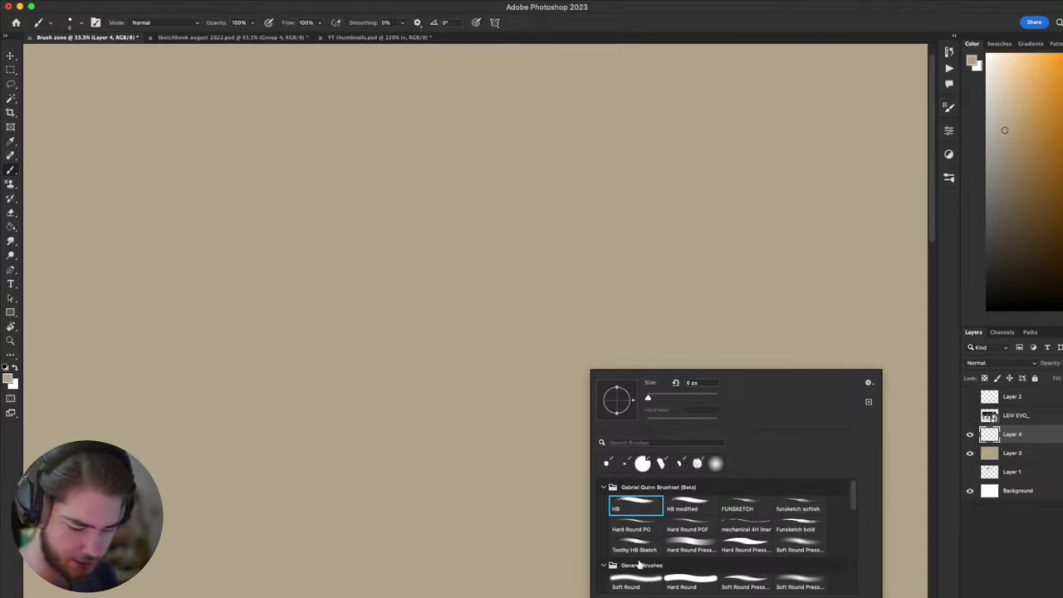
{"action": "double_click", "coordinate": [634, 545]}
{"action": "key", "text": "d"}
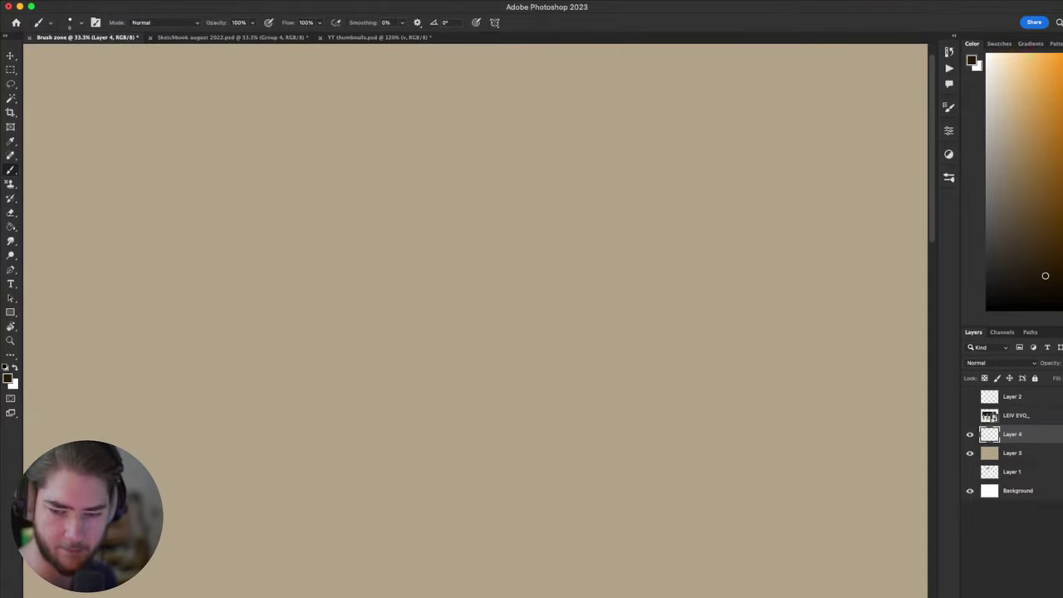
- Shift the brush colour to a very dark red-brown and enlarge the brush, discarding the test stroke
{"action": "left_click_drag", "start_coordinate": [677, 378], "coordinate": [570, 553]}
{"action": "key", "text": "super+z"}
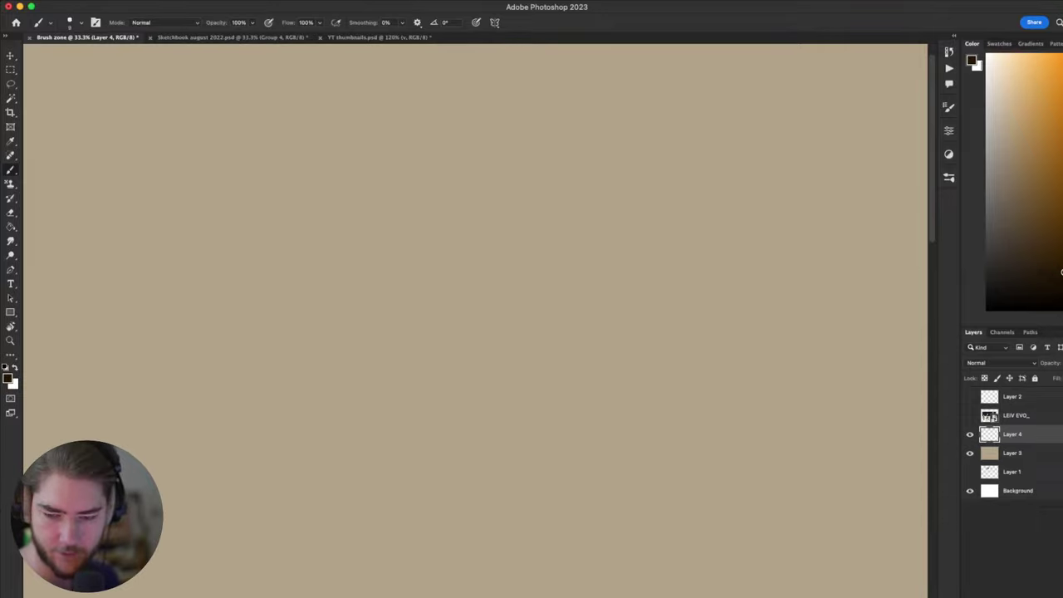
{"action": "left_click", "coordinate": [1062, 309]}
{"action": "key", "text": "bracketright"}
{"action": "key", "text": "bracketright"}
{"action": "key", "text": "bracketright"}
{"action": "key", "text": "bracketright"}
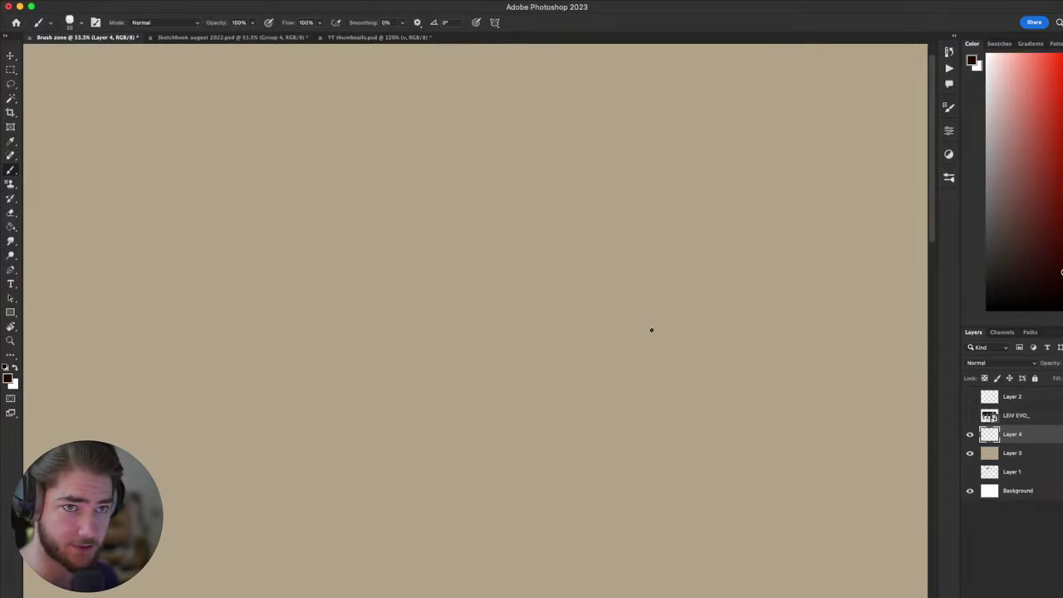
{"action": "mouse_move", "coordinate": [549, 309]}
{"action": "left_mouse_down"}
{"action": "mouse_move", "coordinate": [567, 378]}
{"action": "mouse_move", "coordinate": [638, 422]}
{"action": "mouse_move", "coordinate": [594, 353]}
{"action": "left_mouse_up"}
{"action": "key", "text": "super+z"}
{"action": "key", "text": "super+z"}
{"action": "mouse_move", "coordinate": [536, 220]}
{"action": "left_mouse_down"}
{"action": "mouse_move", "coordinate": [510, 235]}
{"action": "mouse_move", "coordinate": [527, 324]}
{"action": "left_mouse_up"}
{"action": "key", "text": "super+z"}
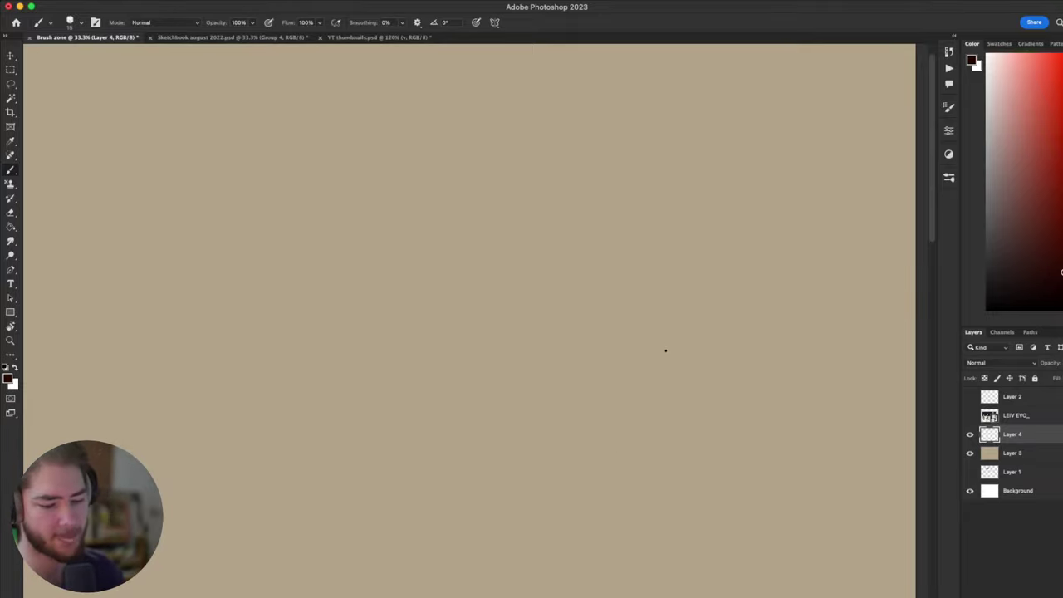
{"action": "mouse_move", "coordinate": [602, 332]}
{"action": "left_mouse_down"}
{"action": "mouse_move", "coordinate": [534, 266]}
{"action": "mouse_move", "coordinate": [633, 253]}
{"action": "left_mouse_up"}
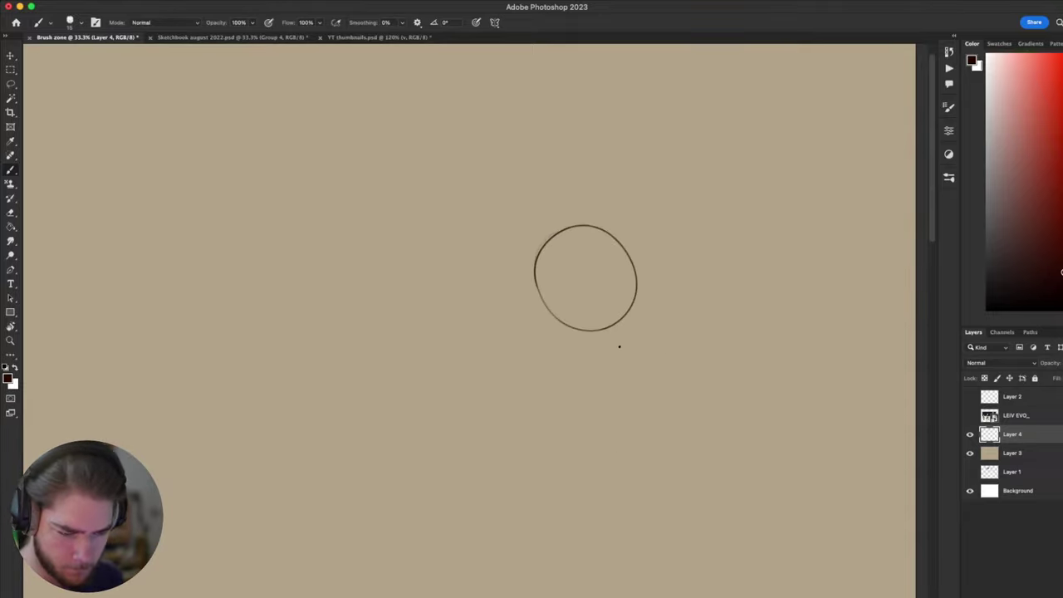
{"action": "key", "text": "super+z"}
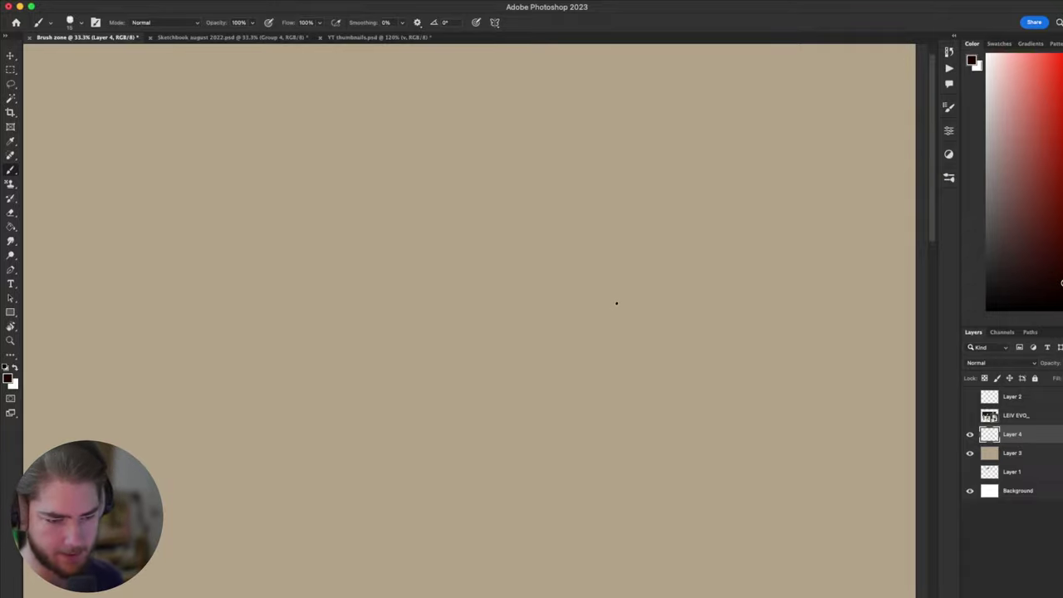
{"action": "mouse_move", "coordinate": [468, 287]}
{"action": "left_mouse_down"}
{"action": "mouse_move", "coordinate": [548, 335]}
{"action": "mouse_move", "coordinate": [596, 304]}
{"action": "left_mouse_up"}
{"action": "key", "text": "super+z"}
{"action": "mouse_move", "coordinate": [506, 181]}
{"action": "left_mouse_down"}
{"action": "mouse_move", "coordinate": [612, 254]}
{"action": "mouse_move", "coordinate": [586, 186]}
{"action": "mouse_move", "coordinate": [634, 246]}
{"action": "left_mouse_up"}
{"action": "key", "text": "super+z"}
{"action": "key", "text": "super+z"}
- Sketch a large, lightly drawn circle in the upper part of the canvas as the head's base shape
{"action": "mouse_move", "coordinate": [607, 200]}
{"action": "left_mouse_down"}
{"action": "mouse_move", "coordinate": [593, 181]}
{"action": "mouse_move", "coordinate": [506, 180]}
{"action": "mouse_move", "coordinate": [562, 169]}
{"action": "left_mouse_up"}
{"action": "key", "text": "super+z"}
{"action": "left_click_drag", "start_coordinate": [627, 335], "coordinate": [645, 318]}
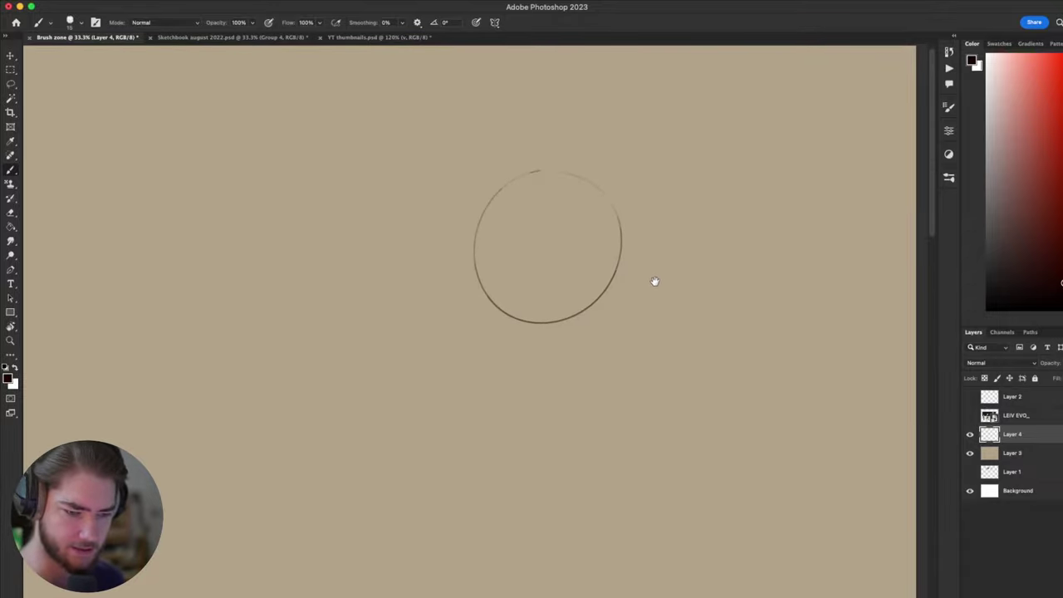
{"action": "left_click_drag", "start_coordinate": [593, 225], "coordinate": [622, 177]}
{"action": "key", "text": "super+z"}
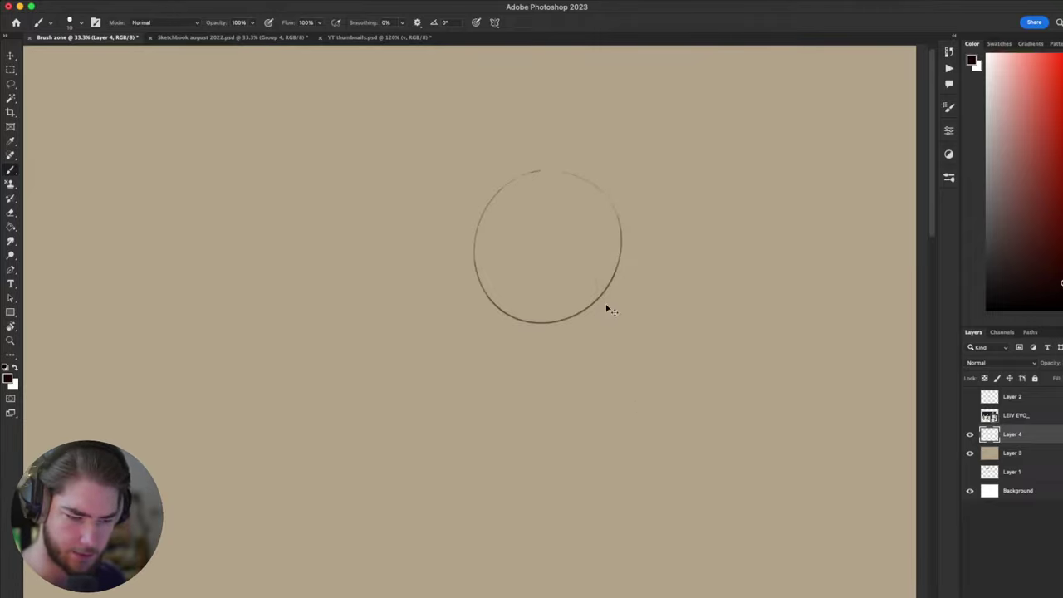
{"action": "left_click_drag", "start_coordinate": [471, 226], "coordinate": [558, 214]}
{"action": "key", "text": "super+z"}
{"action": "key", "text": "super+z"}
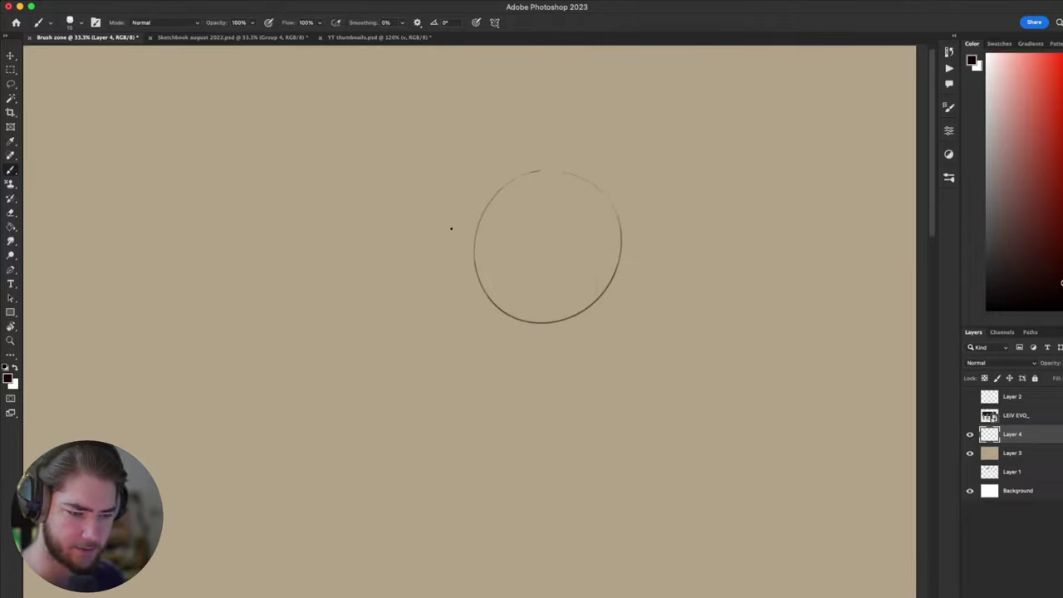
{"action": "left_click_drag", "start_coordinate": [482, 221], "coordinate": [548, 218]}
{"action": "key", "text": "super+z"}
{"action": "key", "text": "super+z"}
{"action": "left_click_drag", "start_coordinate": [461, 227], "coordinate": [573, 214]}
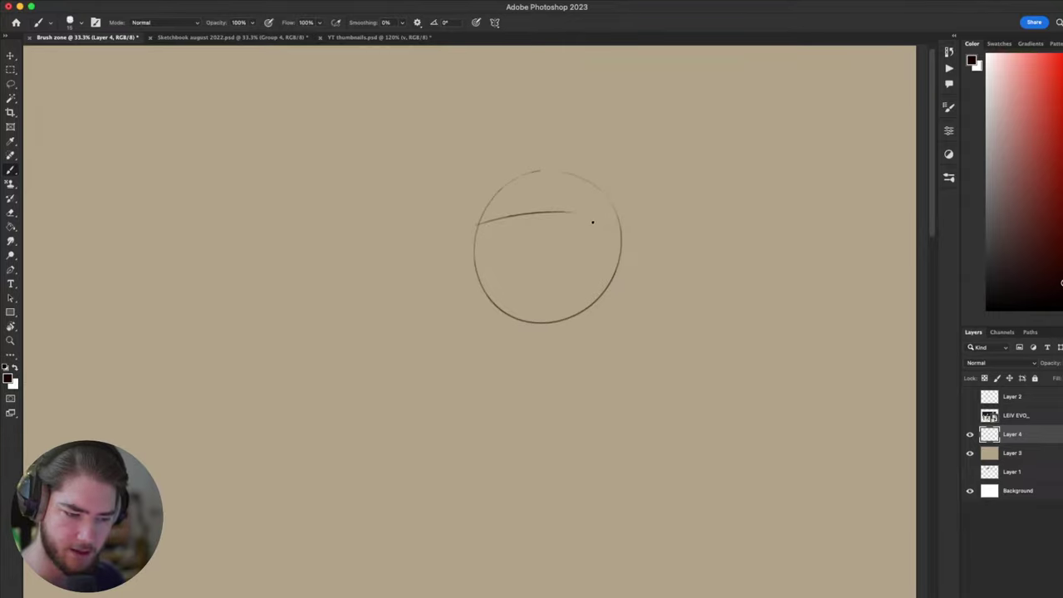
{"action": "key", "text": "super+z"}
{"action": "left_click_drag", "start_coordinate": [472, 233], "coordinate": [584, 215]}
{"action": "key", "text": "super+z"}
{"action": "mouse_move", "coordinate": [474, 230]}
{"action": "left_mouse_down"}
{"action": "mouse_move", "coordinate": [576, 212]}
{"action": "mouse_move", "coordinate": [574, 165]}
{"action": "left_mouse_up"}
{"action": "key", "text": "super+z"}
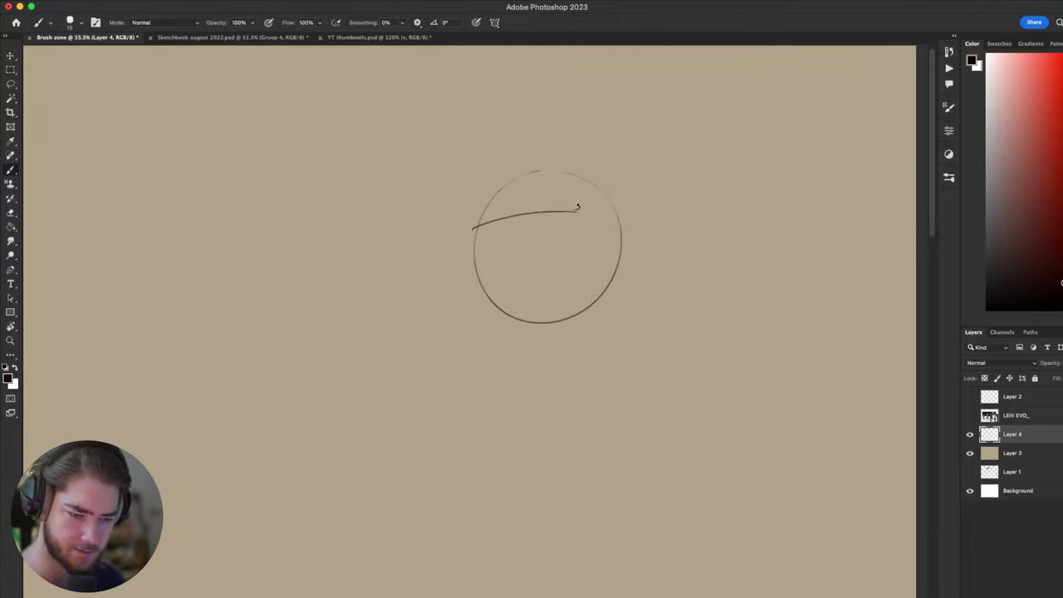
{"action": "mouse_move", "coordinate": [578, 209]}
{"action": "left_mouse_down"}
{"action": "mouse_move", "coordinate": [579, 158]}
{"action": "mouse_move", "coordinate": [566, 154]}
{"action": "left_mouse_up"}
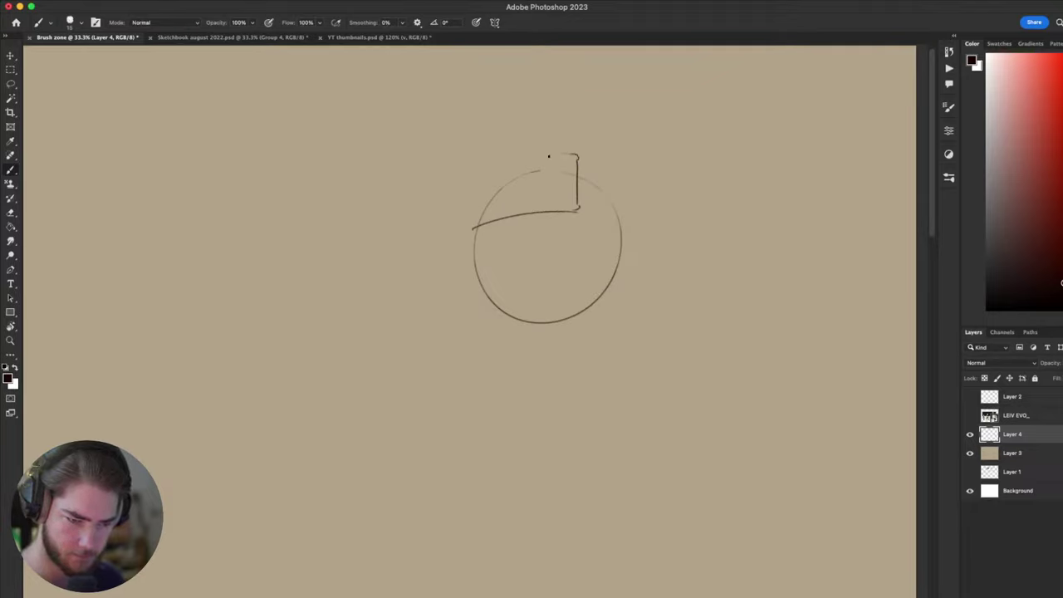
{"action": "key", "text": "super+z"}
{"action": "key", "text": "super+shift+z"}
{"action": "key", "text": "super+z"}
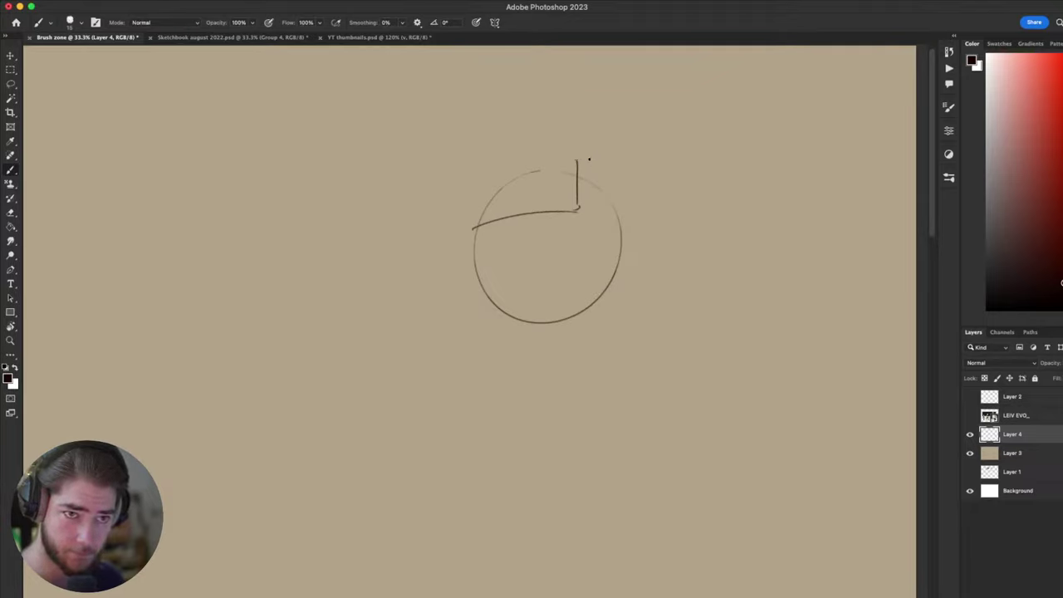
{"action": "key", "text": "super+z"}
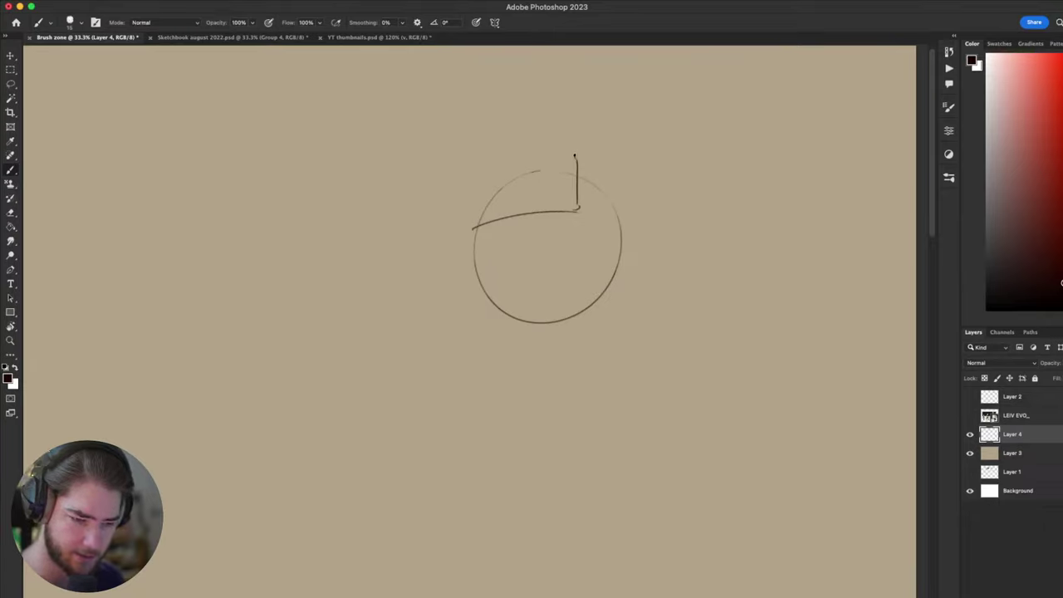
{"action": "mouse_move", "coordinate": [578, 162]}
{"action": "left_mouse_down"}
{"action": "mouse_move", "coordinate": [519, 159]}
{"action": "mouse_move", "coordinate": [480, 173]}
{"action": "mouse_move", "coordinate": [477, 213]}
{"action": "left_mouse_up"}
{"action": "key", "text": "super+z"}
{"action": "key", "text": "super+z"}
{"action": "key", "text": "super+z"}
{"action": "key", "text": "super+z"}
{"action": "key", "text": "super+z"}
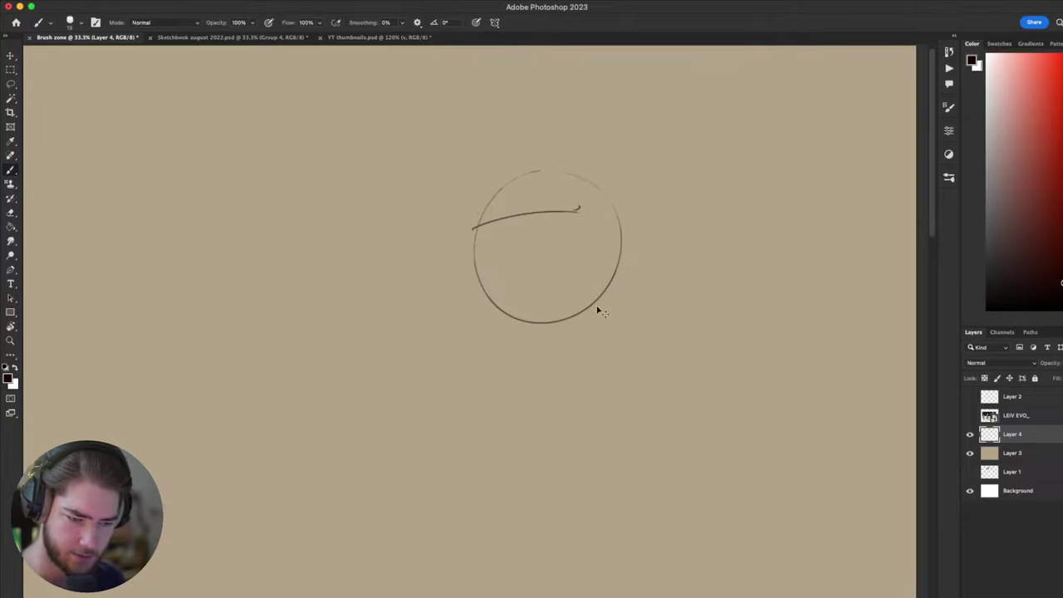
{"action": "key", "text": "super+z"}
- Sketch a nearly straight line across the upper part of the circle, starting just outside its left edge
{"action": "left_click_drag", "start_coordinate": [474, 236], "coordinate": [570, 223]}
{"action": "key", "text": "super+z"}
{"action": "left_click_drag", "start_coordinate": [500, 287], "coordinate": [475, 319]}
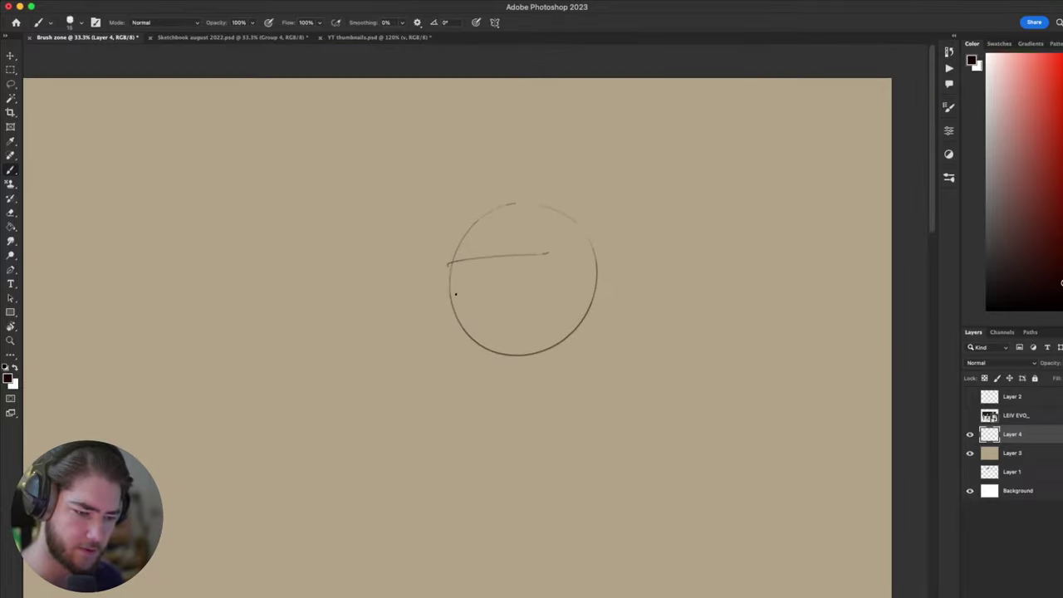
- Sketch a slanted left side, gently arched top edge and short right side above the line, forming a four-sided panel
{"action": "mouse_move", "coordinate": [445, 260]}
{"action": "left_mouse_down"}
{"action": "mouse_move", "coordinate": [467, 197]}
{"action": "mouse_move", "coordinate": [462, 213]}
{"action": "mouse_move", "coordinate": [479, 206]}
{"action": "mouse_move", "coordinate": [461, 215]}
{"action": "mouse_move", "coordinate": [556, 210]}
{"action": "left_mouse_up"}
{"action": "key", "text": "super+z"}
{"action": "key", "text": "super+z"}
{"action": "key", "text": "super+z"}
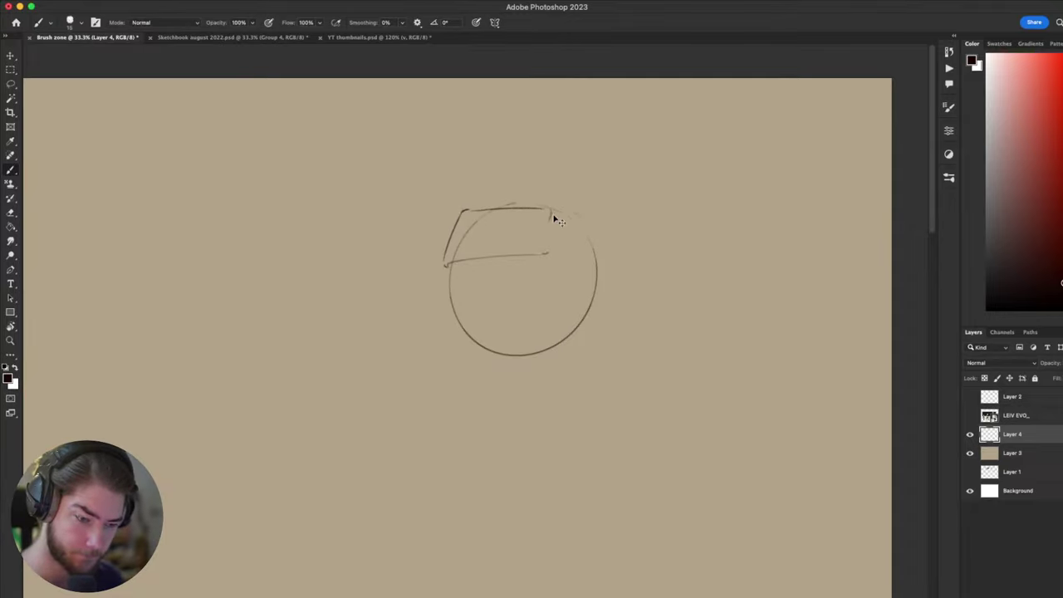
{"action": "key", "text": "super+z"}
{"action": "left_click_drag", "start_coordinate": [470, 210], "coordinate": [552, 199]}
{"action": "key", "text": "super+z"}
{"action": "key", "text": "super+z"}
{"action": "key", "text": "super+z"}
{"action": "key", "text": "super+z"}
{"action": "mouse_move", "coordinate": [463, 208]}
{"action": "left_mouse_down"}
{"action": "mouse_move", "coordinate": [539, 197]}
{"action": "mouse_move", "coordinate": [540, 249]}
{"action": "left_mouse_up"}
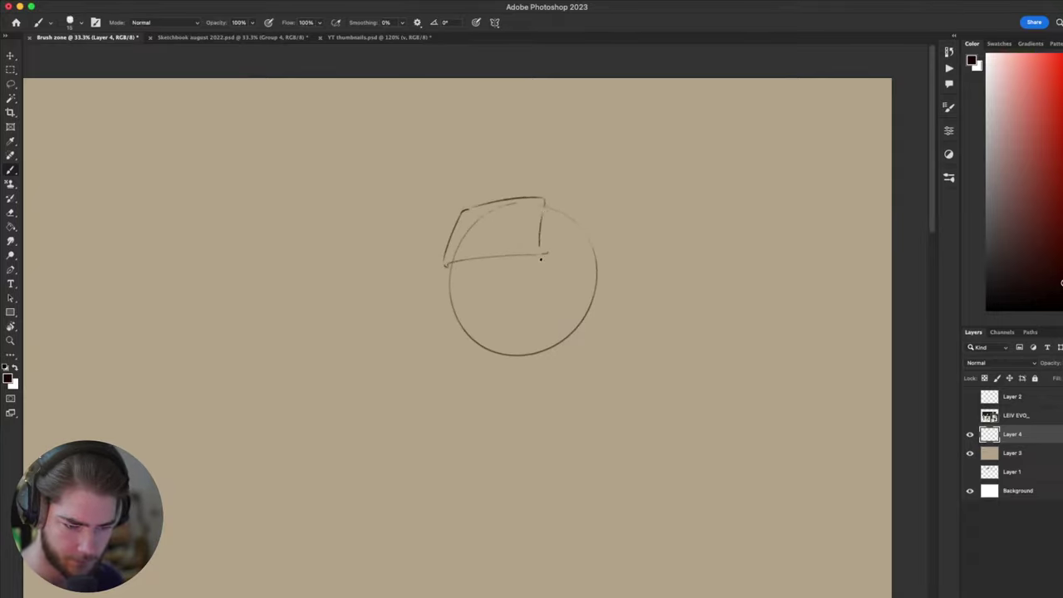
{"action": "left_click_drag", "start_coordinate": [611, 324], "coordinate": [602, 325]}
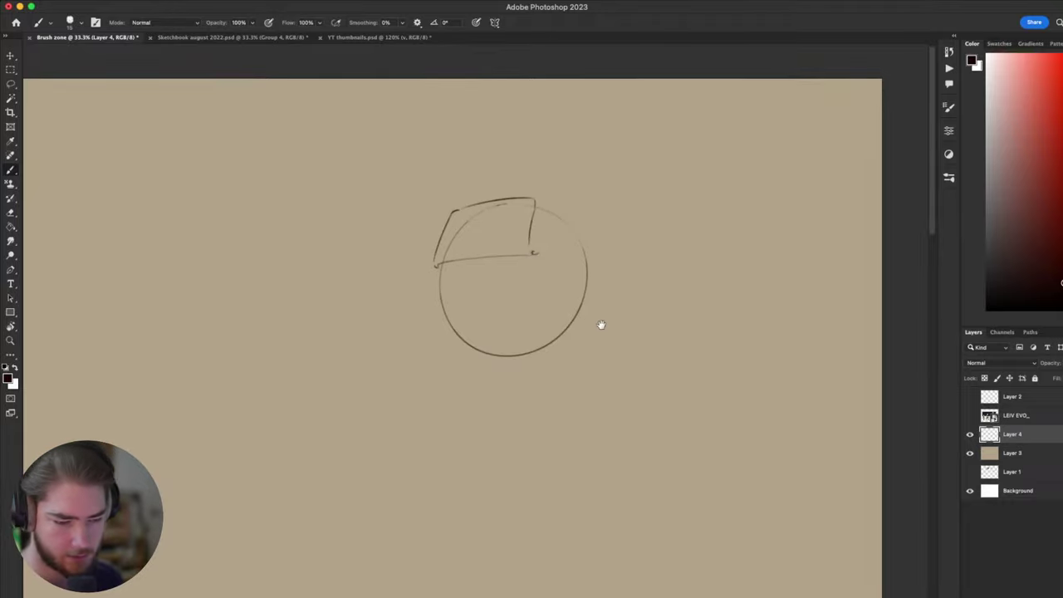
{"action": "left_click_drag", "start_coordinate": [722, 453], "coordinate": [683, 437]}
{"action": "scroll", "coordinate": [683, 437], "scroll_direction": "left", "scroll_amount": 3}
{"action": "scroll", "coordinate": [664, 458], "scroll_direction": "up", "scroll_amount": 2}
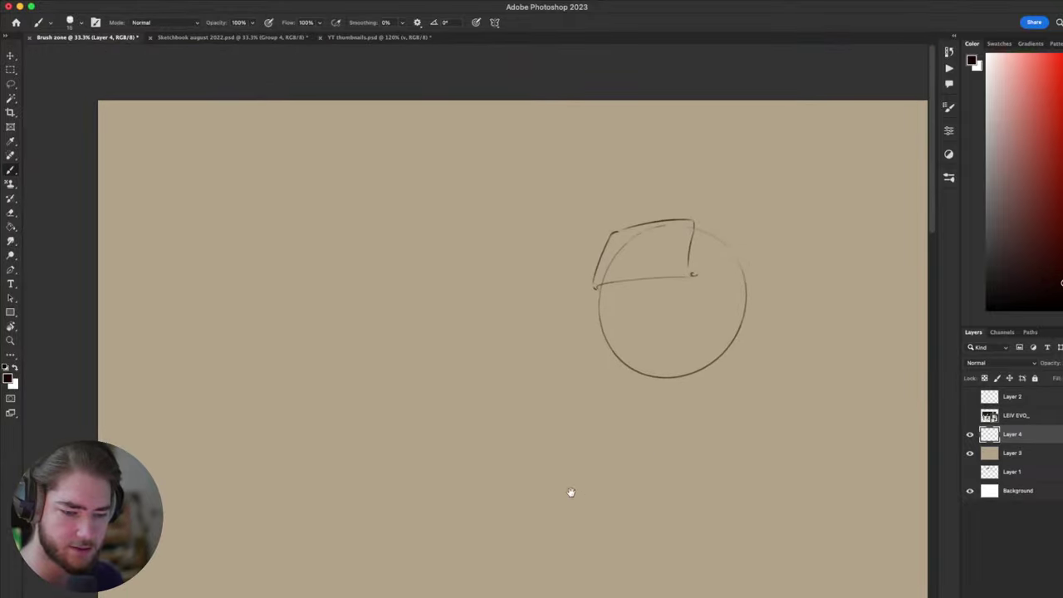
- Sketch a descending stack of four overlapping ellipses beside the head, from a narrow tilted one to a nearly full circle
{"action": "left_click_drag", "start_coordinate": [268, 261], "coordinate": [379, 177]}
{"action": "key", "text": "super+z"}
{"action": "left_click_drag", "start_coordinate": [265, 238], "coordinate": [364, 203]}
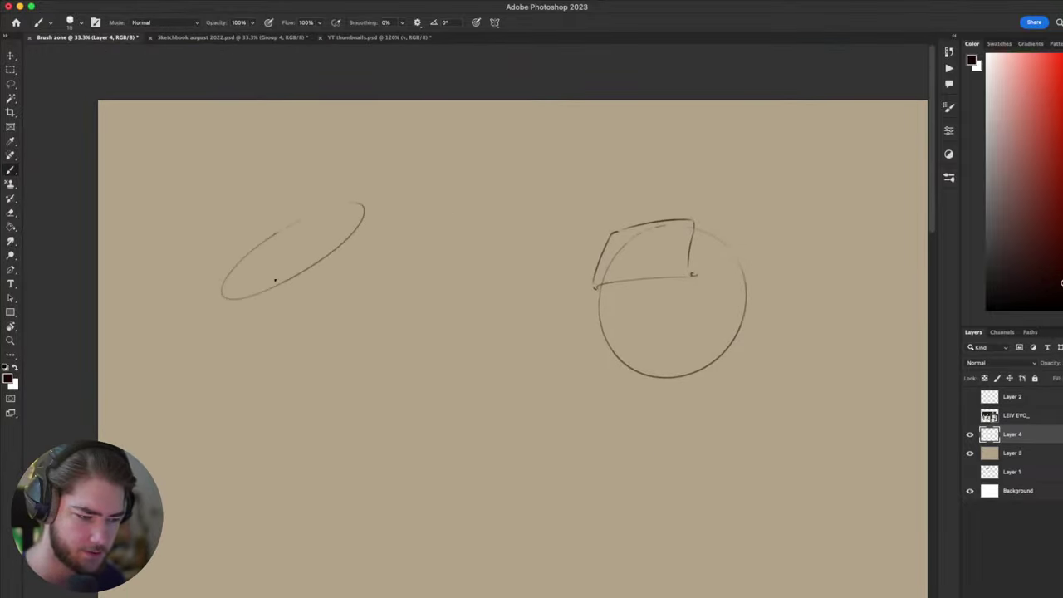
{"action": "mouse_move", "coordinate": [329, 248]}
{"action": "left_mouse_down"}
{"action": "mouse_move", "coordinate": [351, 242]}
{"action": "mouse_move", "coordinate": [309, 255]}
{"action": "left_mouse_up"}
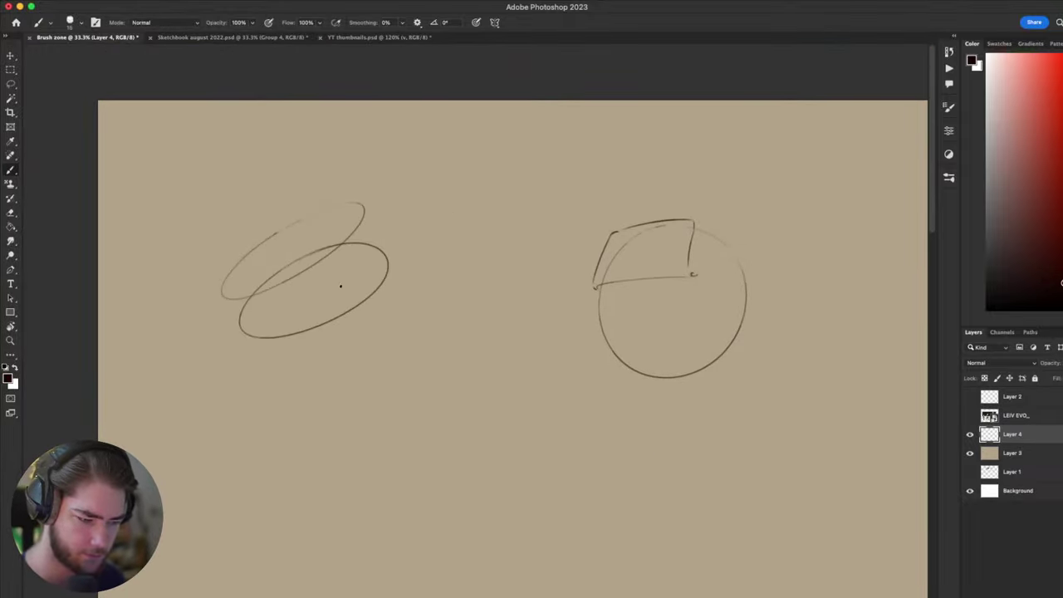
{"action": "mouse_move", "coordinate": [291, 316]}
{"action": "left_mouse_down"}
{"action": "mouse_move", "coordinate": [296, 303]}
{"action": "mouse_move", "coordinate": [285, 402]}
{"action": "mouse_move", "coordinate": [330, 296]}
{"action": "left_mouse_up"}
{"action": "key", "text": "super+z"}
{"action": "mouse_move", "coordinate": [342, 334]}
{"action": "left_mouse_down"}
{"action": "mouse_move", "coordinate": [427, 387]}
{"action": "mouse_move", "coordinate": [304, 353]}
{"action": "left_mouse_up"}
{"action": "key", "text": "super+z"}
{"action": "left_click_drag", "start_coordinate": [477, 408], "coordinate": [402, 451]}
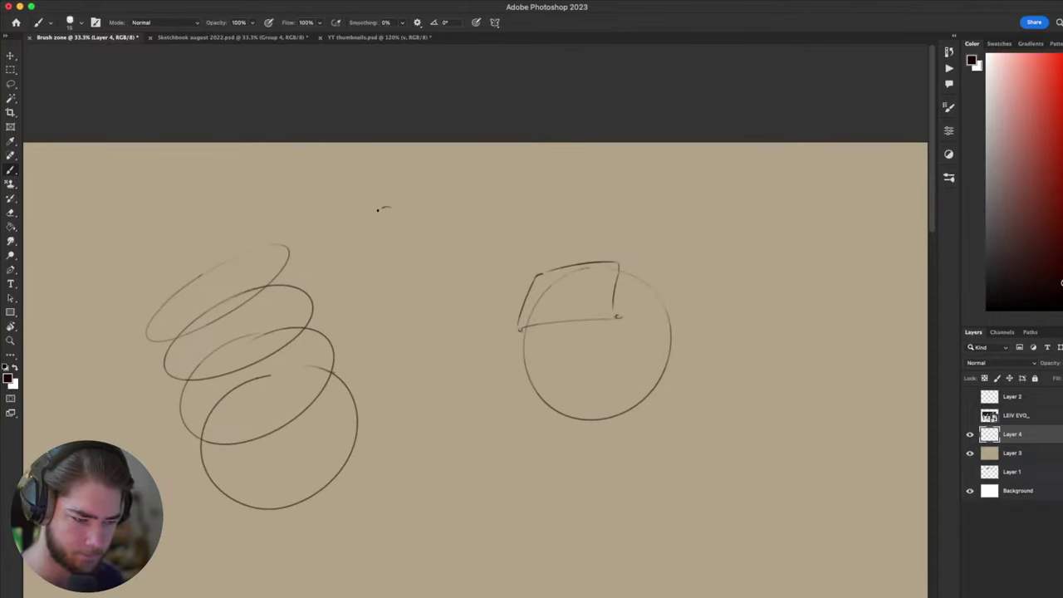
- Sketch two small tilted cylinders between the ellipse stack and the head, the second one narrower with flatter ends
{"action": "left_click_drag", "start_coordinate": [378, 210], "coordinate": [376, 213]}
{"action": "left_click_drag", "start_coordinate": [422, 254], "coordinate": [423, 258]}
{"action": "left_click_drag", "start_coordinate": [398, 213], "coordinate": [424, 254]}
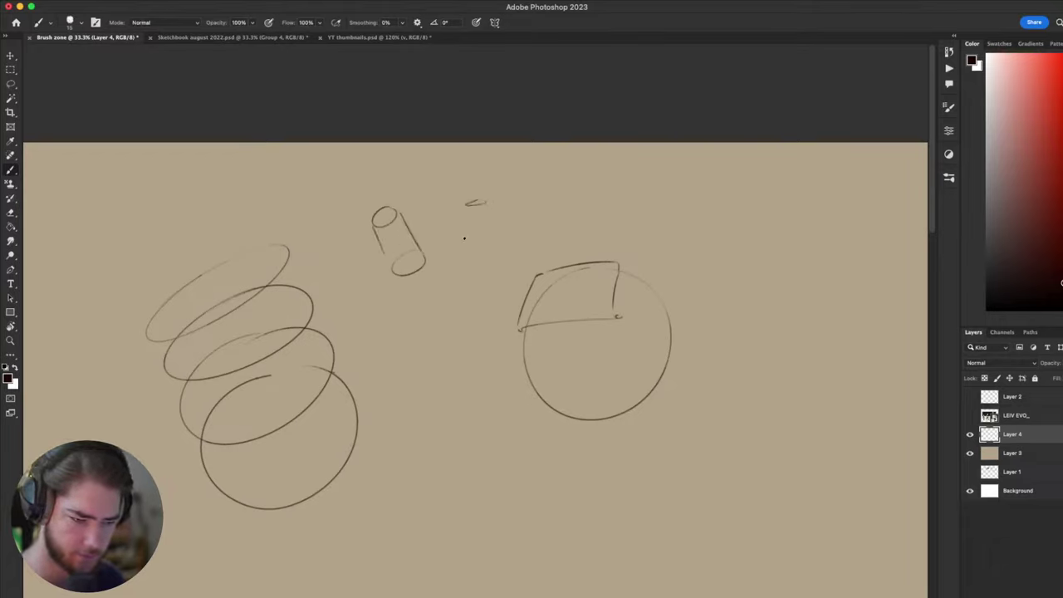
{"action": "left_click_drag", "start_coordinate": [469, 227], "coordinate": [478, 278]}
{"action": "left_click_drag", "start_coordinate": [488, 202], "coordinate": [490, 274]}
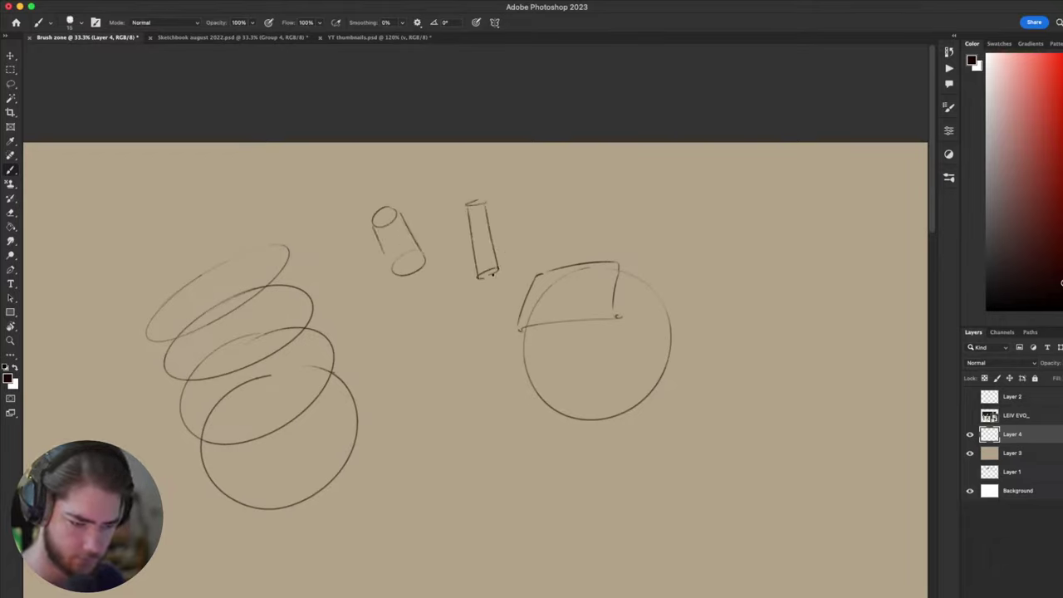
- Sketch a box in perspective below the ellipses, with a rectangular front face and the top and one side receding
{"action": "scroll", "coordinate": [485, 383], "scroll_direction": "down", "scroll_amount": 5}
{"action": "mouse_move", "coordinate": [438, 397]}
{"action": "left_mouse_down"}
{"action": "mouse_move", "coordinate": [435, 483]}
{"action": "mouse_move", "coordinate": [522, 359]}
{"action": "left_mouse_up"}
{"action": "left_click_drag", "start_coordinate": [437, 495], "coordinate": [531, 397]}
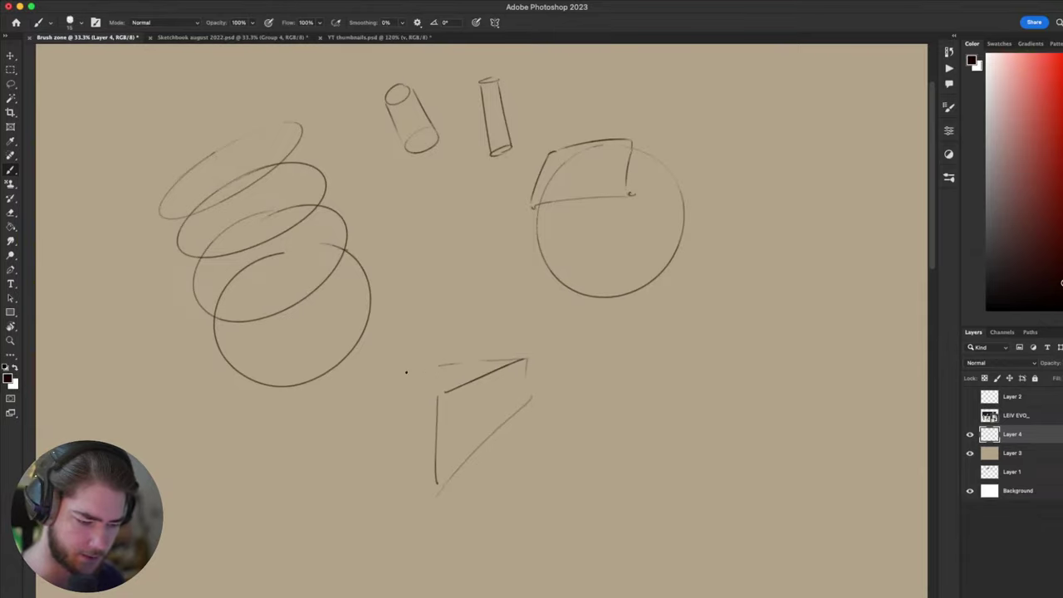
{"action": "mouse_move", "coordinate": [461, 362]}
{"action": "left_mouse_down"}
{"action": "mouse_move", "coordinate": [319, 388]}
{"action": "mouse_move", "coordinate": [317, 482]}
{"action": "mouse_move", "coordinate": [430, 479]}
{"action": "left_mouse_up"}
- Sketch the long tapering side face of a second perspective box, beginning with a short vertical far edge beside the first box
{"action": "scroll", "coordinate": [477, 520], "scroll_direction": "right", "scroll_amount": 4}
{"action": "left_click_drag", "start_coordinate": [483, 365], "coordinate": [484, 407]}
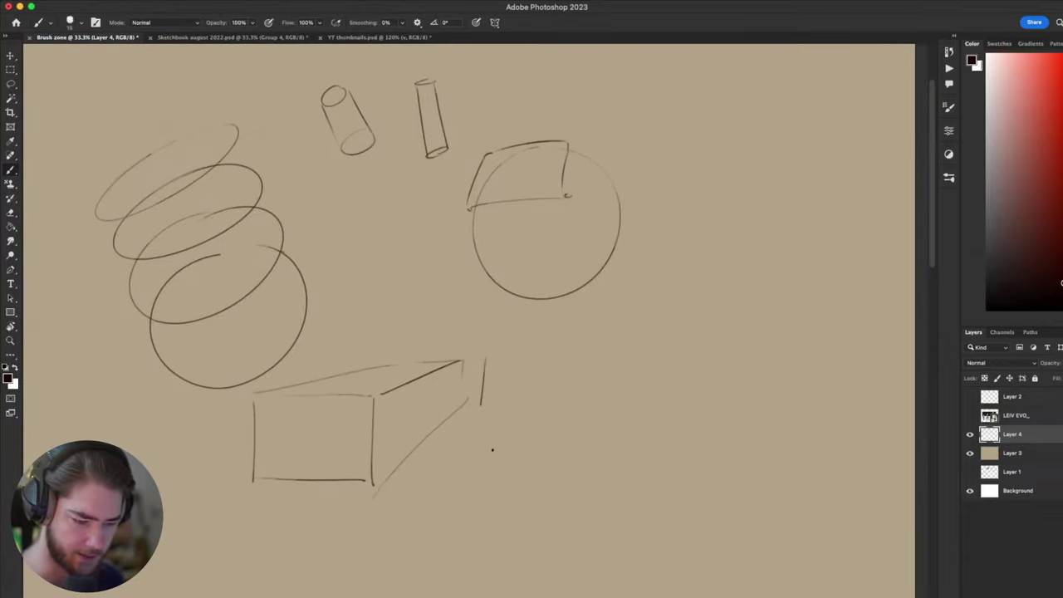
{"action": "key", "text": "ctrl+z"}
{"action": "mouse_move", "coordinate": [481, 363]}
{"action": "left_mouse_down"}
{"action": "mouse_move", "coordinate": [484, 405]}
{"action": "mouse_move", "coordinate": [521, 509]}
{"action": "left_mouse_up"}
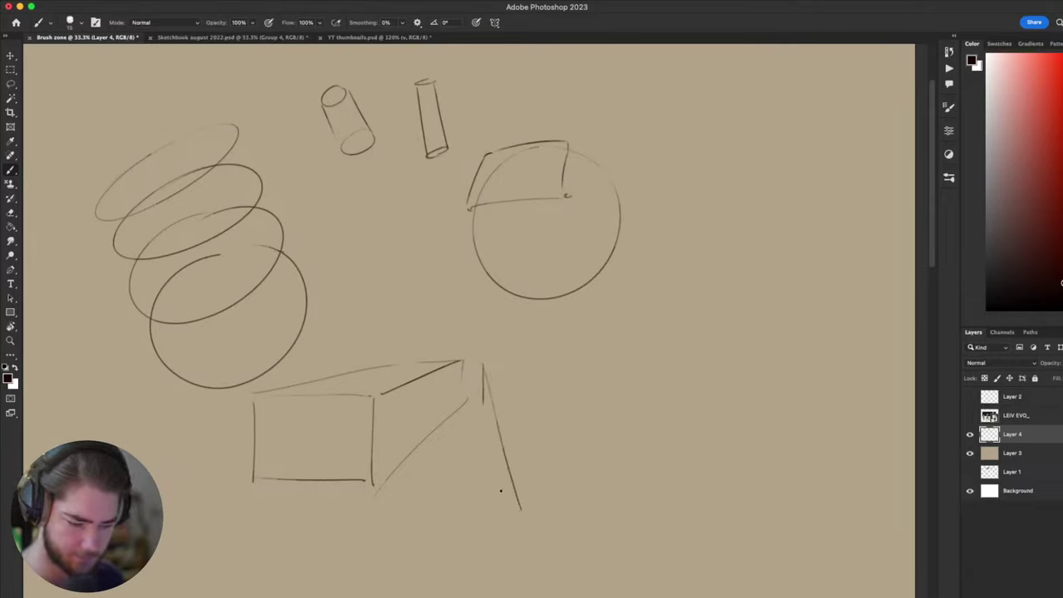
{"action": "left_click_drag", "start_coordinate": [485, 407], "coordinate": [498, 549]}
{"action": "key", "text": "ctrl+z"}
{"action": "left_click_drag", "start_coordinate": [483, 410], "coordinate": [501, 567]}
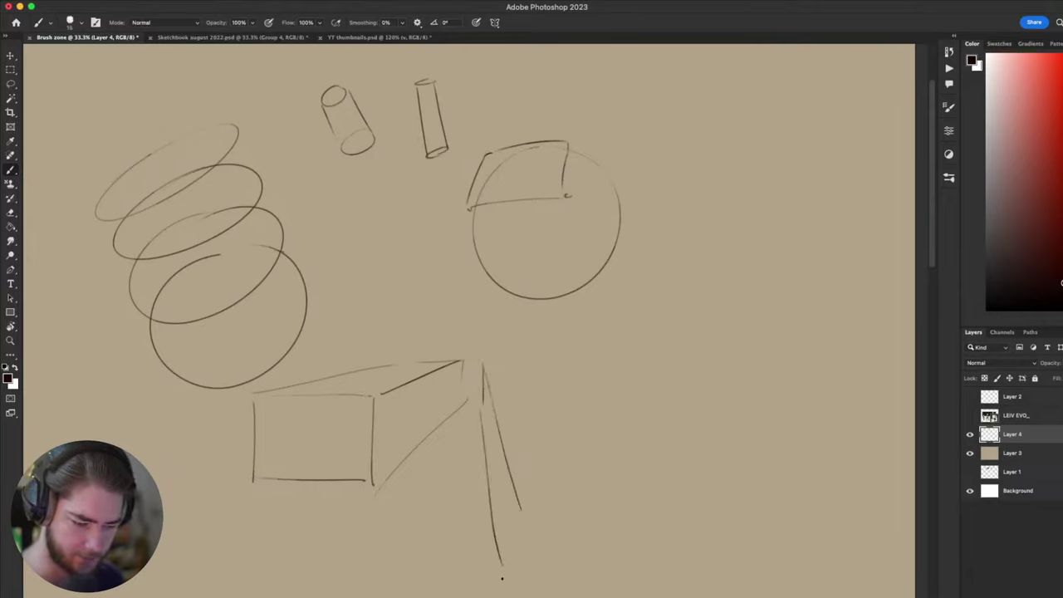
{"action": "key", "text": "ctrl+z"}
{"action": "left_click_drag", "start_coordinate": [486, 402], "coordinate": [518, 590]}
{"action": "left_click_drag", "start_coordinate": [520, 509], "coordinate": [523, 581]}
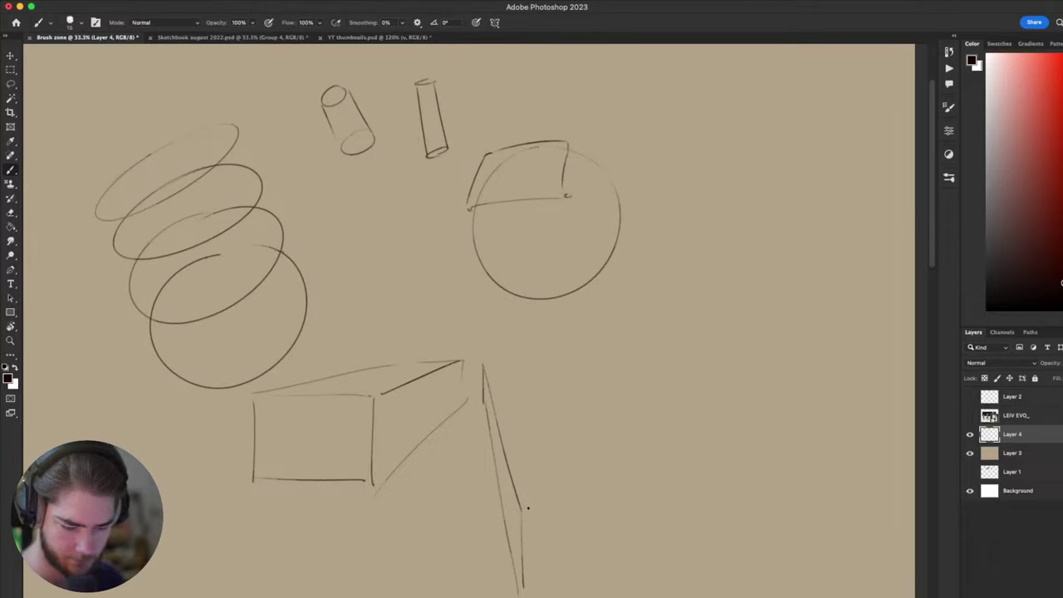
- Complete the second box with a rectangular front face, a short far edge and a receding top edge
{"action": "left_click_drag", "start_coordinate": [525, 508], "coordinate": [624, 505]}
{"action": "left_click_drag", "start_coordinate": [524, 584], "coordinate": [619, 574]}
{"action": "left_click_drag", "start_coordinate": [621, 507], "coordinate": [618, 573]}
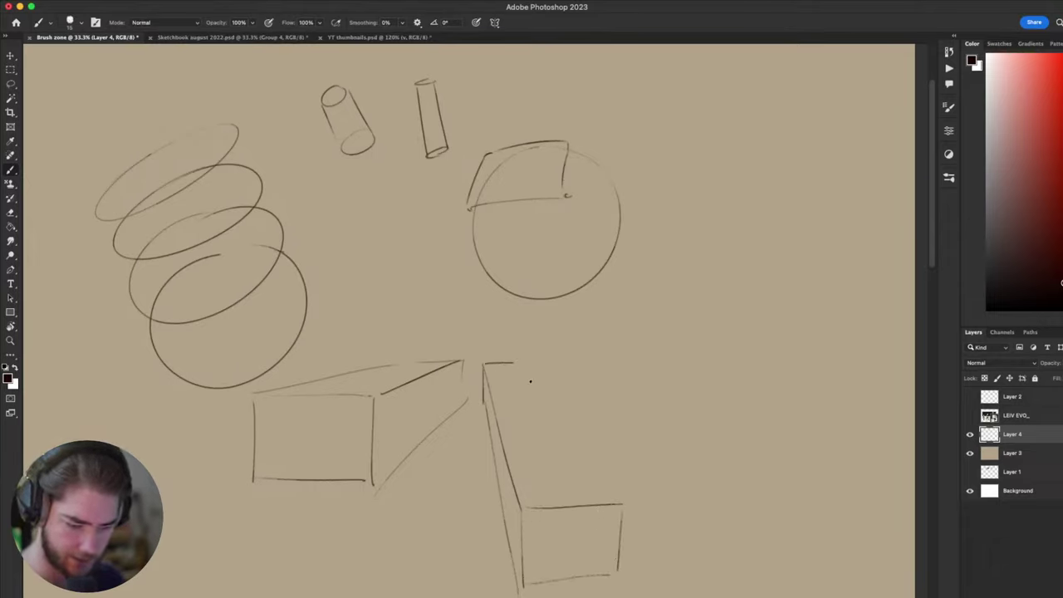
{"action": "left_click_drag", "start_coordinate": [570, 445], "coordinate": [600, 487]}
{"action": "left_click_drag", "start_coordinate": [528, 375], "coordinate": [621, 503]}
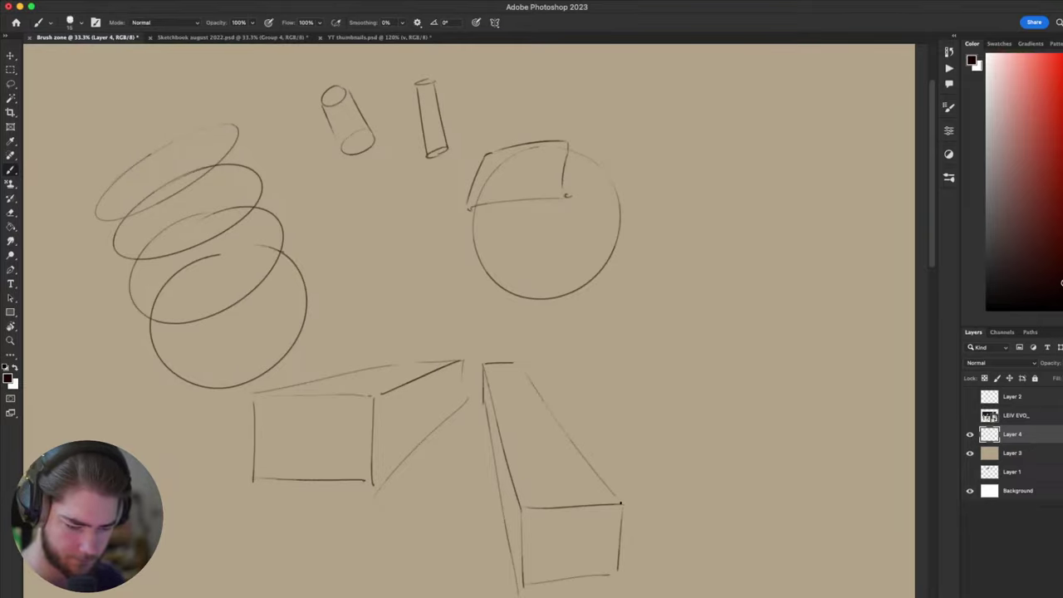
- Sketch a small tilted cube above the two boxes, seen from above, and strengthen its slanted outer edge
{"action": "scroll", "coordinate": [736, 421], "scroll_direction": "down", "scroll_amount": 5}
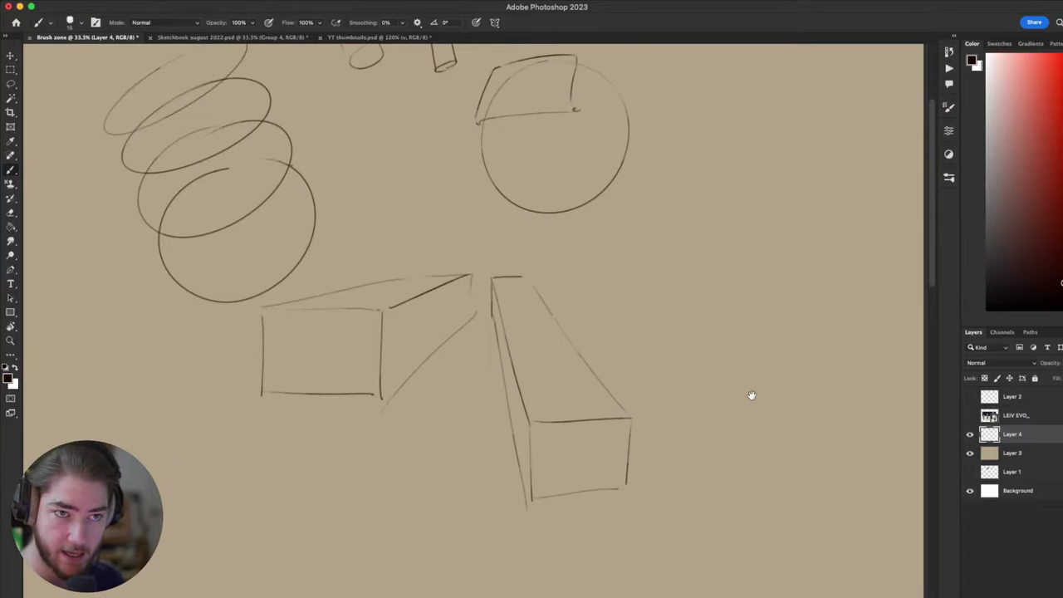
{"action": "scroll", "coordinate": [753, 392], "scroll_direction": "right", "scroll_amount": 2}
{"action": "left_click_drag", "start_coordinate": [754, 398], "coordinate": [725, 416]}
{"action": "scroll", "coordinate": [685, 357], "scroll_direction": "up", "scroll_amount": 7}
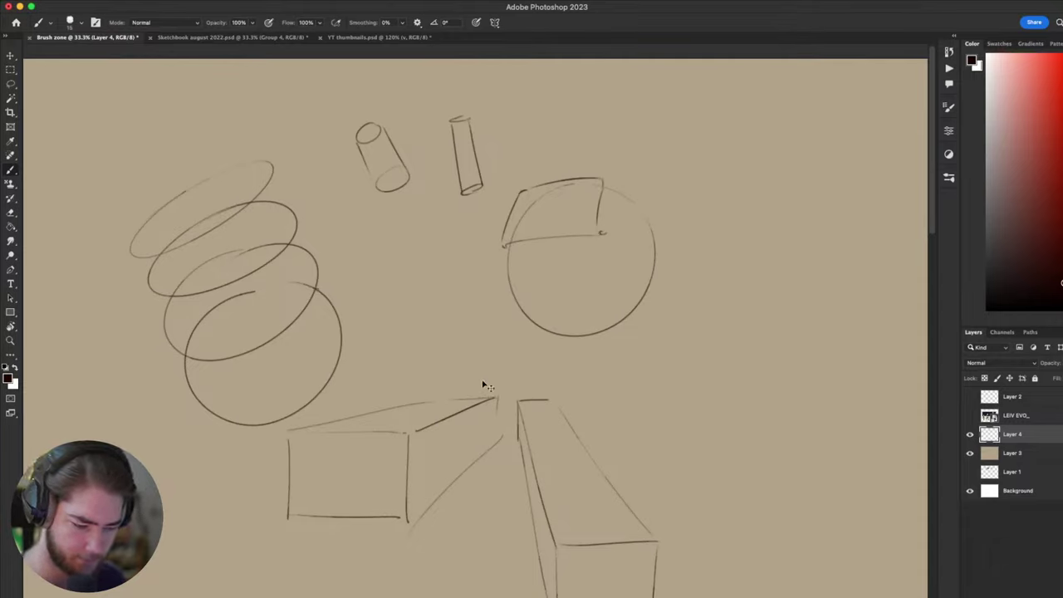
{"action": "left_click_drag", "start_coordinate": [494, 367], "coordinate": [503, 362]}
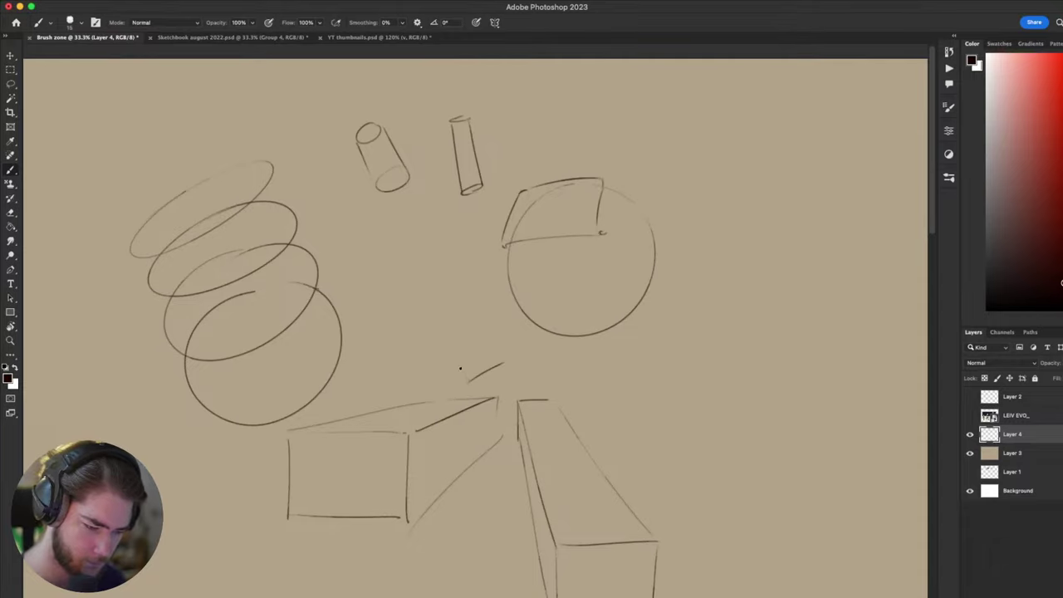
{"action": "left_click_drag", "start_coordinate": [447, 334], "coordinate": [463, 380]}
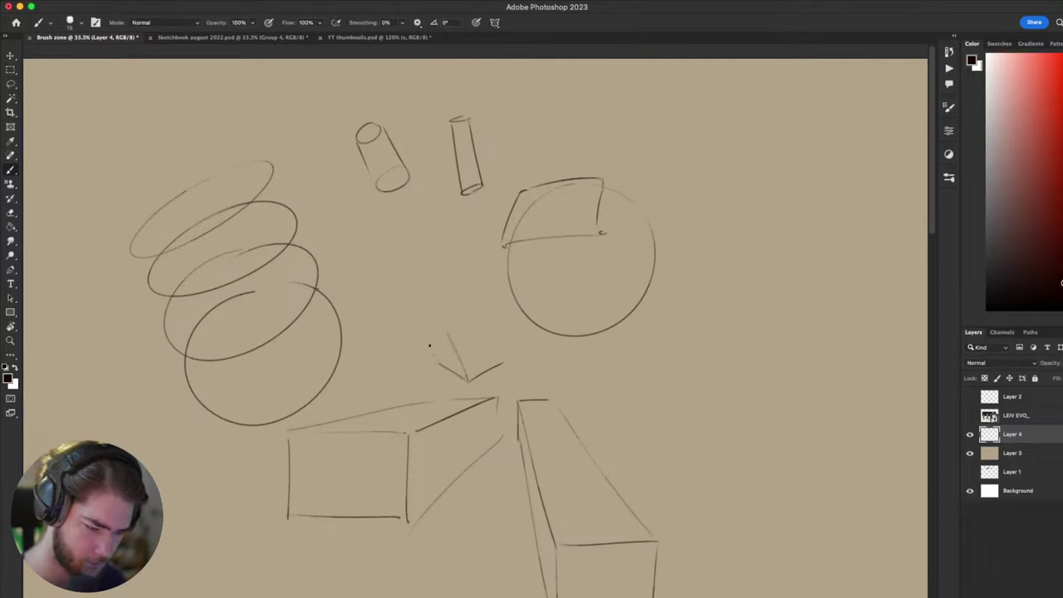
{"action": "left_click_drag", "start_coordinate": [417, 317], "coordinate": [433, 354]}
{"action": "mouse_move", "coordinate": [501, 361]}
{"action": "left_mouse_down"}
{"action": "mouse_move", "coordinate": [494, 314]}
{"action": "mouse_move", "coordinate": [464, 288]}
{"action": "mouse_move", "coordinate": [491, 307]}
{"action": "left_mouse_up"}
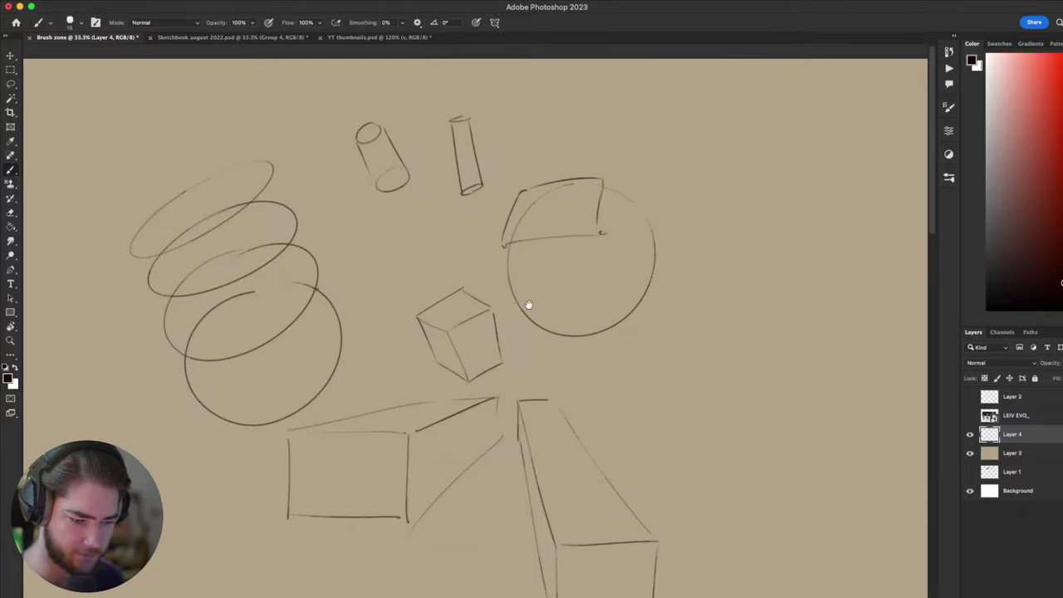
{"action": "left_click_drag", "start_coordinate": [619, 413], "coordinate": [636, 293]}
{"action": "left_click_drag", "start_coordinate": [710, 361], "coordinate": [683, 335]}
{"action": "left_click_drag", "start_coordinate": [662, 397], "coordinate": [617, 416]}
{"action": "scroll", "coordinate": [618, 415], "scroll_direction": "up", "scroll_amount": 4}
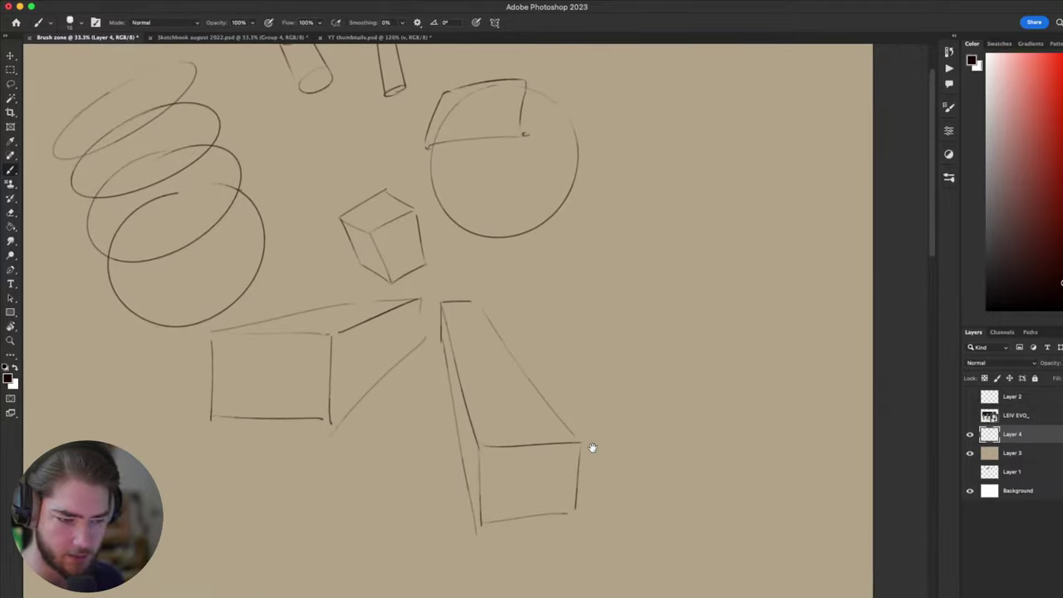
{"action": "left_click_drag", "start_coordinate": [363, 291], "coordinate": [400, 347]}
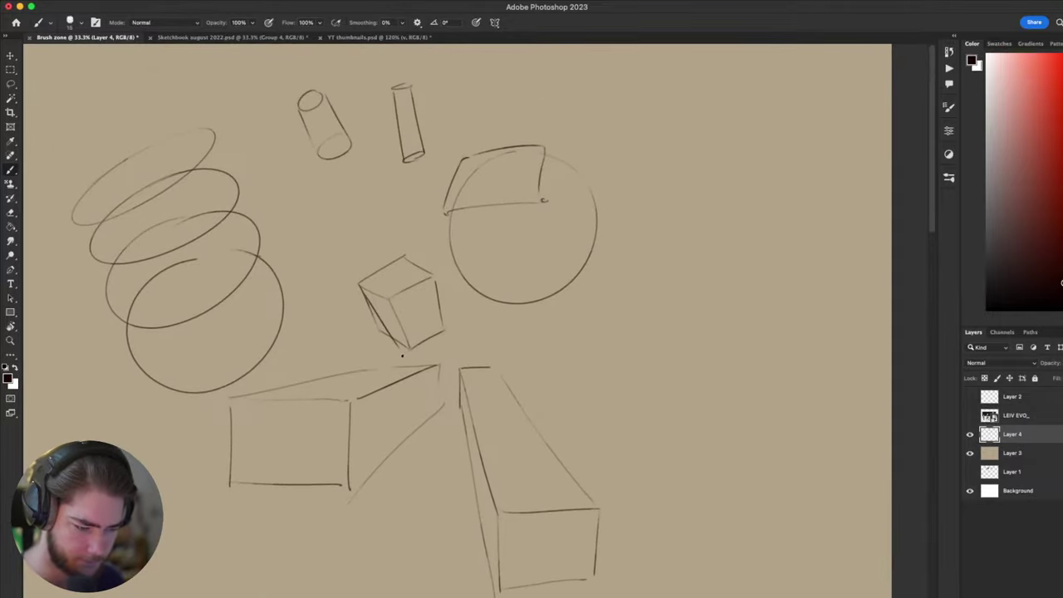
- Sketch a second small cube between the lower ends of the two boxes, with a diamond-shaped top and tapering sides
{"action": "left_click_drag", "start_coordinate": [560, 496], "coordinate": [537, 532]}
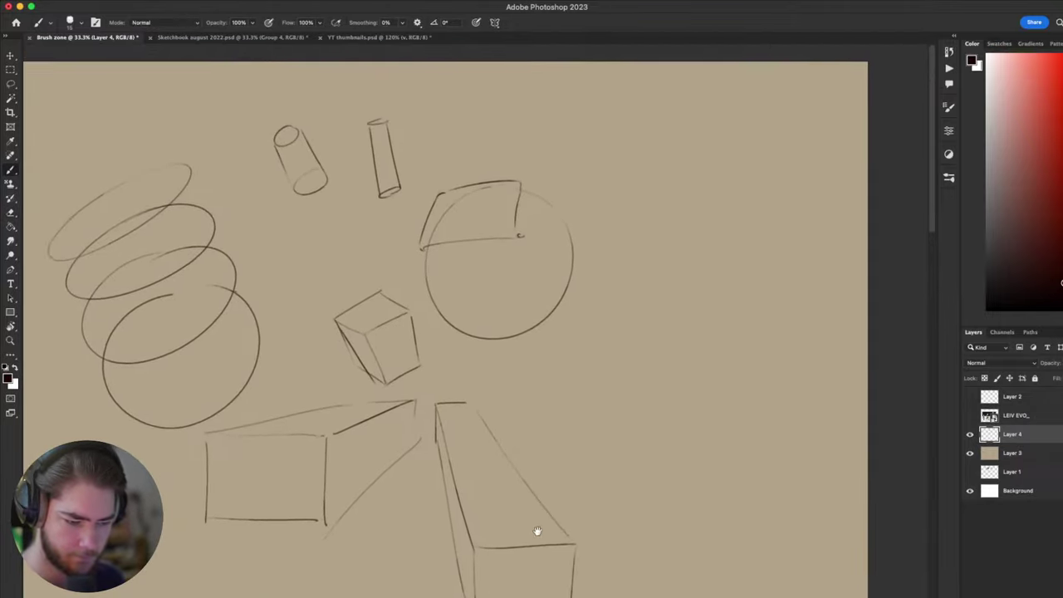
{"action": "mouse_move", "coordinate": [713, 471]}
{"action": "left_mouse_down"}
{"action": "mouse_move", "coordinate": [757, 382]}
{"action": "mouse_move", "coordinate": [754, 401]}
{"action": "left_mouse_up"}
{"action": "left_click_drag", "start_coordinate": [594, 456], "coordinate": [696, 396]}
{"action": "scroll", "coordinate": [696, 397], "scroll_direction": "down", "scroll_amount": 1}
{"action": "scroll", "coordinate": [696, 397], "scroll_direction": "left", "scroll_amount": 2}
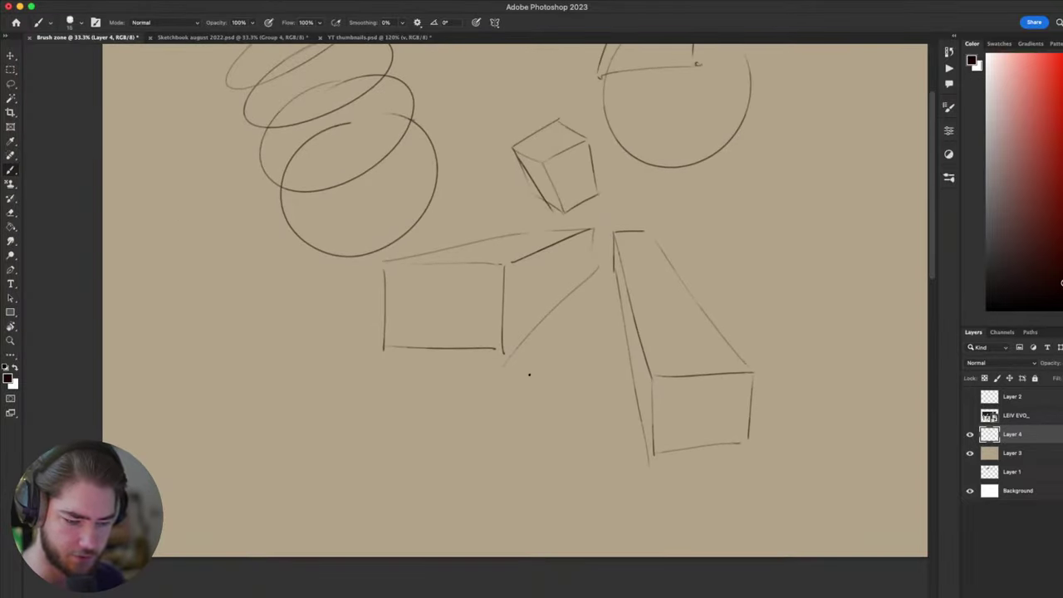
{"action": "key", "text": "super+z"}
{"action": "mouse_move", "coordinate": [578, 358]}
{"action": "left_mouse_down"}
{"action": "mouse_move", "coordinate": [607, 401]}
{"action": "mouse_move", "coordinate": [600, 386]}
{"action": "left_mouse_up"}
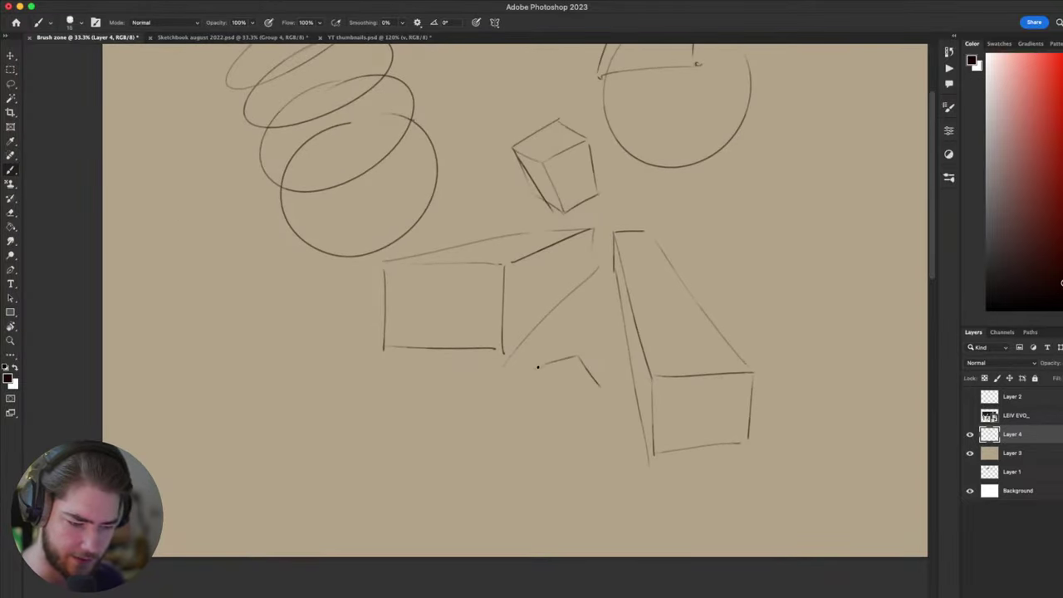
{"action": "mouse_move", "coordinate": [538, 367]}
{"action": "left_mouse_down"}
{"action": "mouse_move", "coordinate": [564, 406]}
{"action": "mouse_move", "coordinate": [600, 388]}
{"action": "mouse_move", "coordinate": [560, 449]}
{"action": "mouse_move", "coordinate": [556, 433]}
{"action": "left_mouse_up"}
{"action": "key", "text": "super+z"}
{"action": "key", "text": "super+z"}
{"action": "key", "text": "super+z"}
{"action": "key", "text": "super+z"}
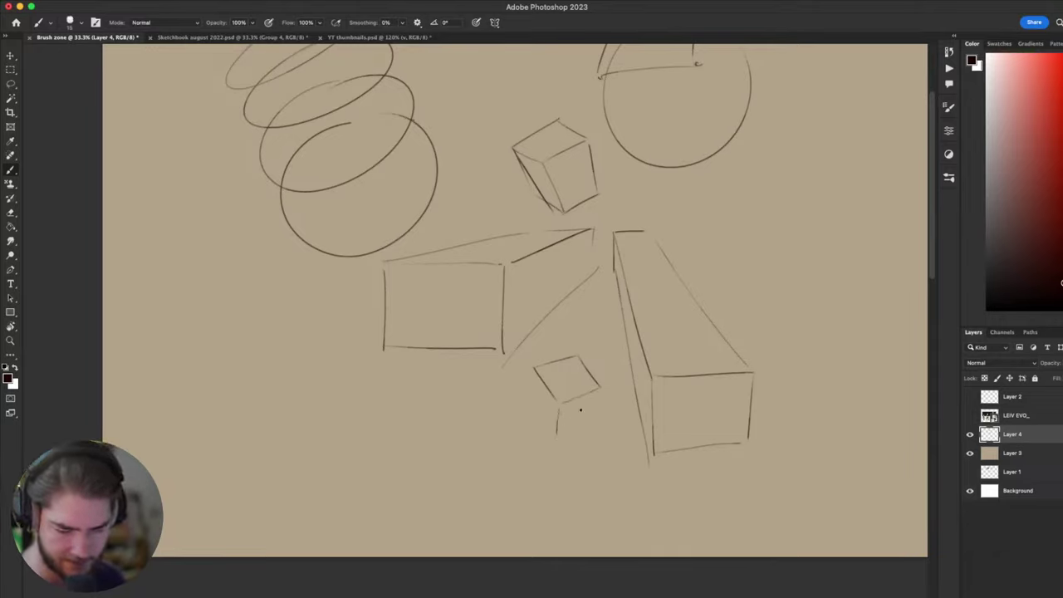
{"action": "left_click_drag", "start_coordinate": [600, 388], "coordinate": [580, 420]}
{"action": "mouse_move", "coordinate": [533, 366]}
{"action": "left_mouse_down"}
{"action": "mouse_move", "coordinate": [539, 405]}
{"action": "mouse_move", "coordinate": [557, 432]}
{"action": "left_mouse_up"}
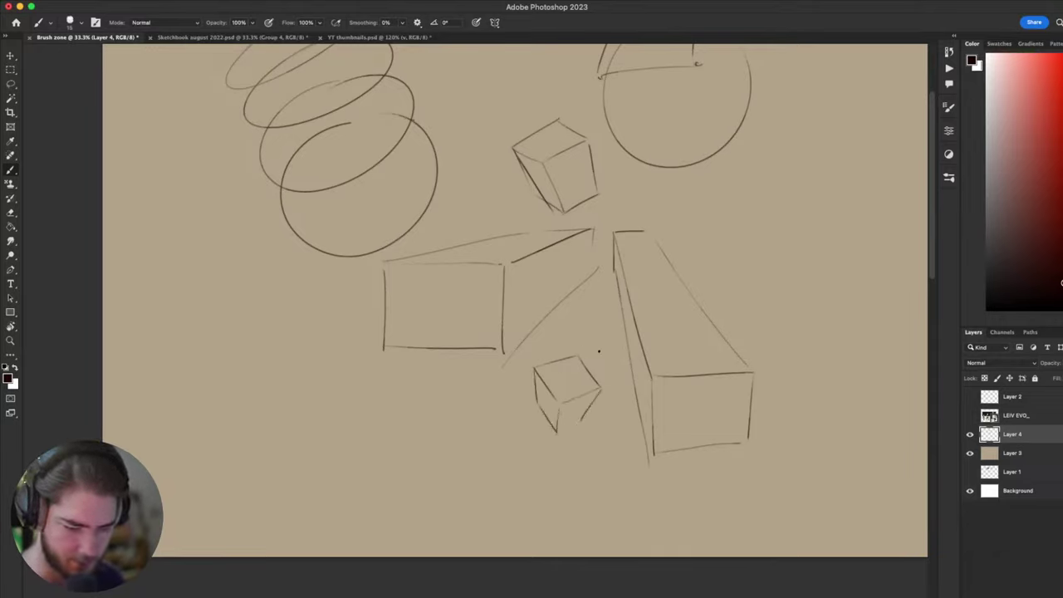
{"action": "scroll", "coordinate": [586, 420], "scroll_direction": "right", "scroll_amount": 5}
{"action": "scroll", "coordinate": [586, 420], "scroll_direction": "up", "scroll_amount": 3}
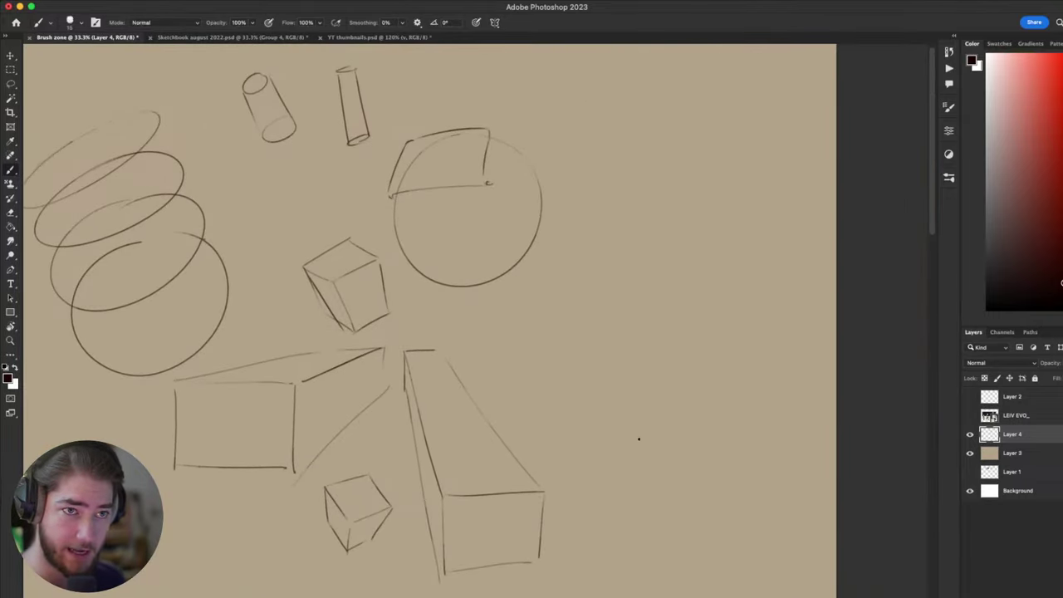
{"action": "scroll", "coordinate": [710, 477], "scroll_direction": "left", "scroll_amount": 4}
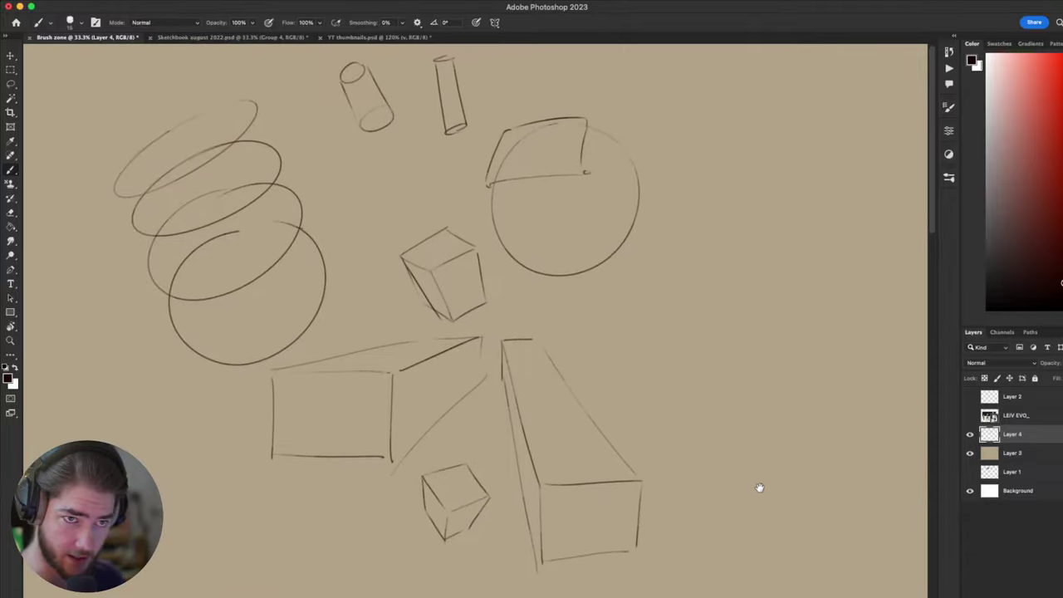
{"action": "scroll", "coordinate": [759, 487], "scroll_direction": "left", "scroll_amount": 3}
{"action": "scroll", "coordinate": [759, 488], "scroll_direction": "down", "scroll_amount": 2}
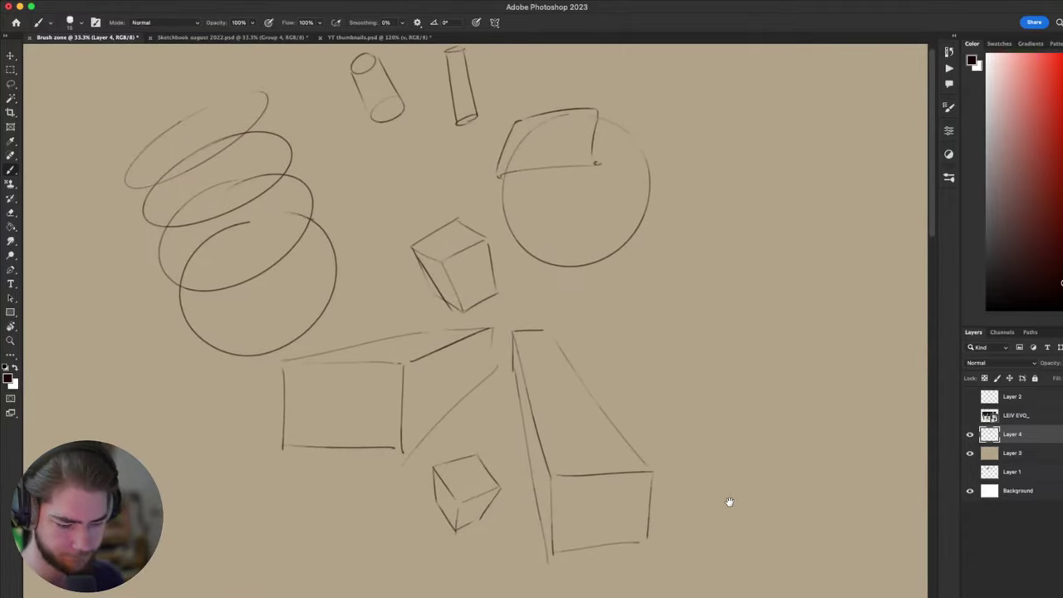
{"action": "left_click_drag", "start_coordinate": [729, 501], "coordinate": [705, 515]}
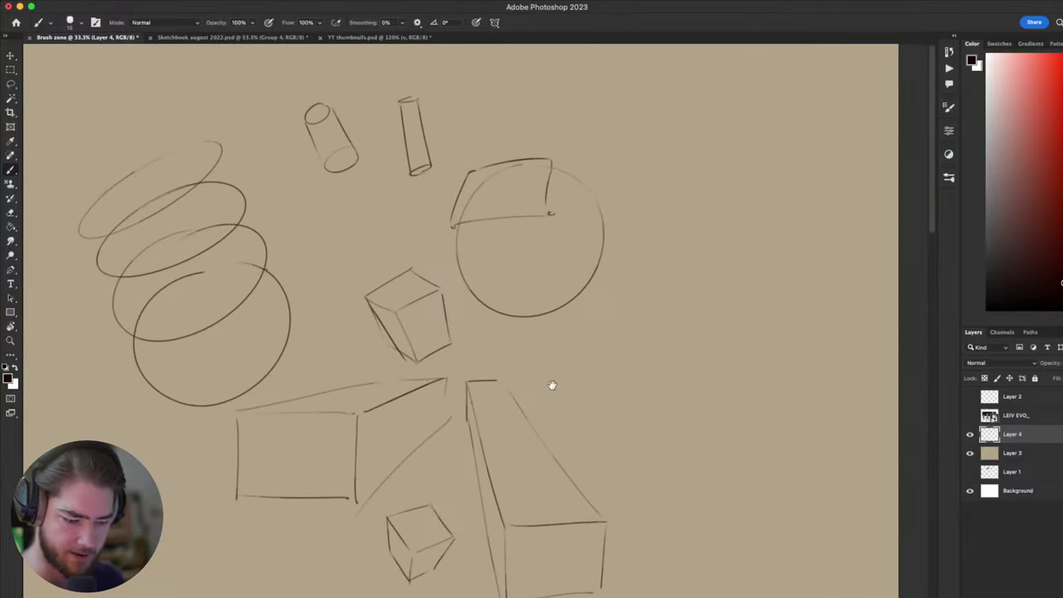
{"action": "left_click_drag", "start_coordinate": [553, 384], "coordinate": [574, 351]}
{"action": "key", "text": "l"}
{"action": "left_click_drag", "start_coordinate": [672, 454], "coordinate": [408, 595]}
{"action": "key", "text": "super+d"}
{"action": "left_click_drag", "start_coordinate": [711, 487], "coordinate": [712, 431]}
{"action": "key", "text": "b"}
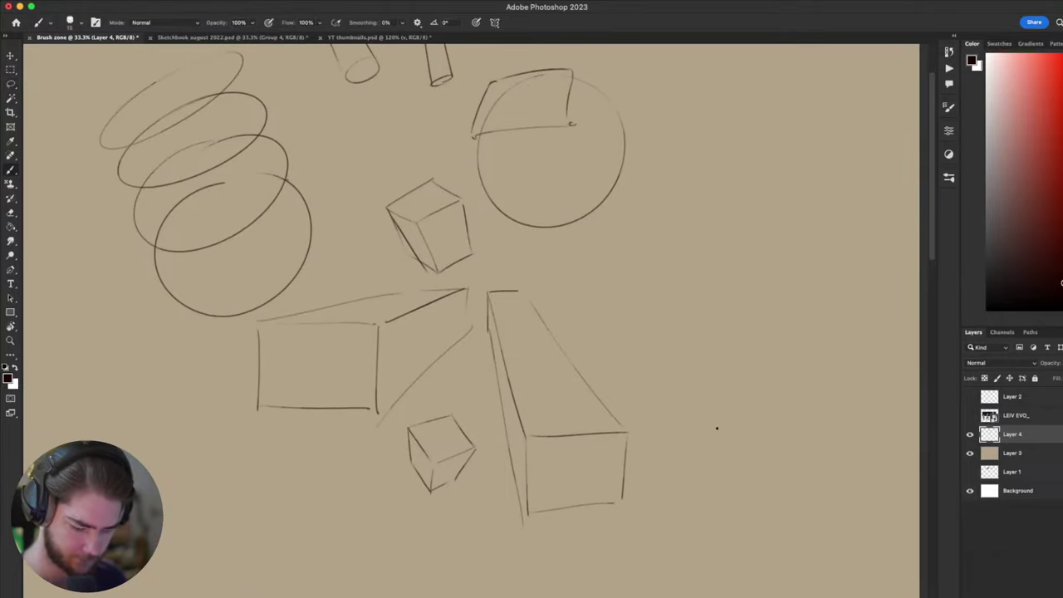
{"action": "mouse_move", "coordinate": [665, 501]}
{"action": "left_mouse_down"}
{"action": "mouse_move", "coordinate": [842, 475]}
{"action": "mouse_move", "coordinate": [866, 450]}
{"action": "left_mouse_up"}
{"action": "key", "text": "super+z"}
{"action": "scroll", "coordinate": [771, 470], "scroll_direction": "right", "scroll_amount": 2}
{"action": "left_click_drag", "start_coordinate": [601, 427], "coordinate": [595, 455]}
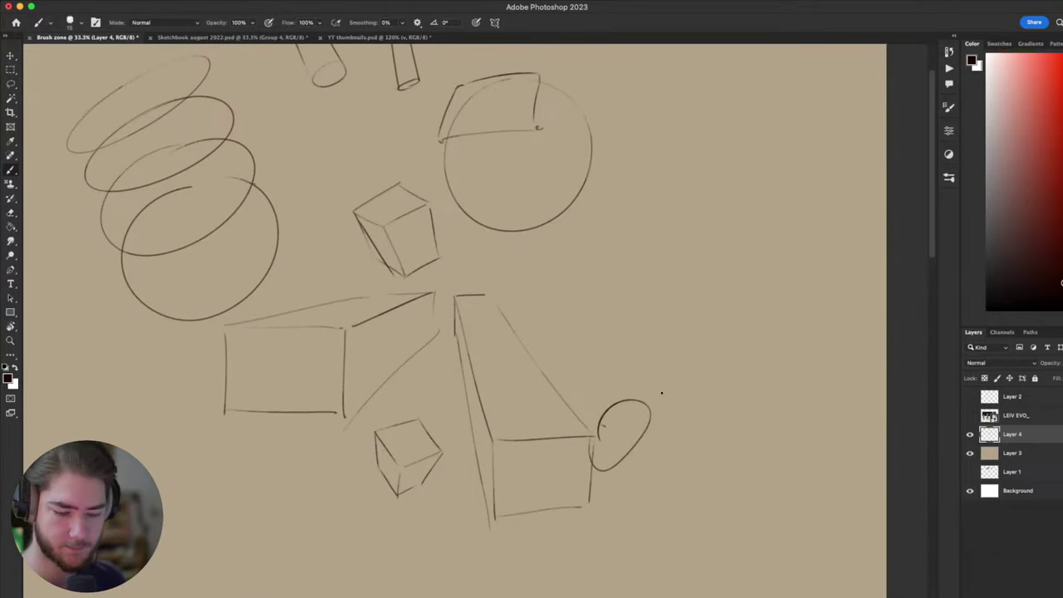
{"action": "key", "text": "super+z"}
{"action": "mouse_move", "coordinate": [664, 455]}
{"action": "left_mouse_down"}
{"action": "mouse_move", "coordinate": [684, 447]}
{"action": "mouse_move", "coordinate": [726, 512]}
{"action": "mouse_move", "coordinate": [728, 462]}
{"action": "mouse_move", "coordinate": [699, 443]}
{"action": "mouse_move", "coordinate": [285, 465]}
{"action": "mouse_move", "coordinate": [521, 148]}
{"action": "mouse_move", "coordinate": [653, 440]}
{"action": "left_mouse_up"}
{"action": "key", "text": "super+z"}
- Delete the practice ellipses, cylinders, boxes and cubes with the Lasso tool, keeping only the head sketch, and clear the selection
{"action": "key", "text": "super+minus"}
{"action": "key", "text": "l"}
{"action": "key", "text": "BackSpace"}
{"action": "key", "text": "super+d"}
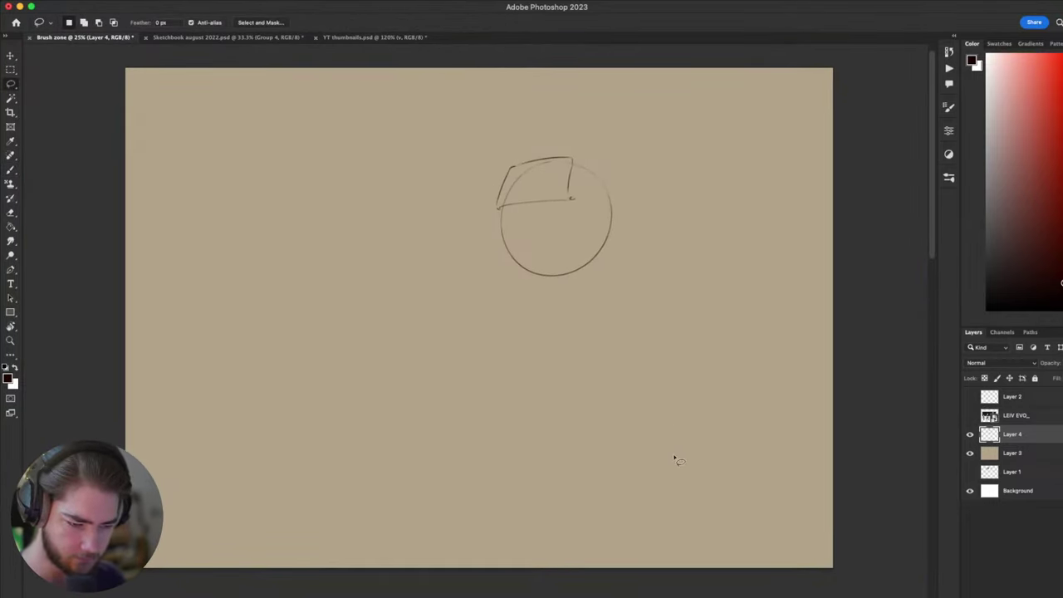
- Sketch a second short line along the inner side of the head's four-sided panel, ending at the corner dot
{"action": "key", "text": "super+plus"}
{"action": "key", "text": "b"}
{"action": "scroll", "coordinate": [622, 398], "scroll_direction": "up", "scroll_amount": 4}
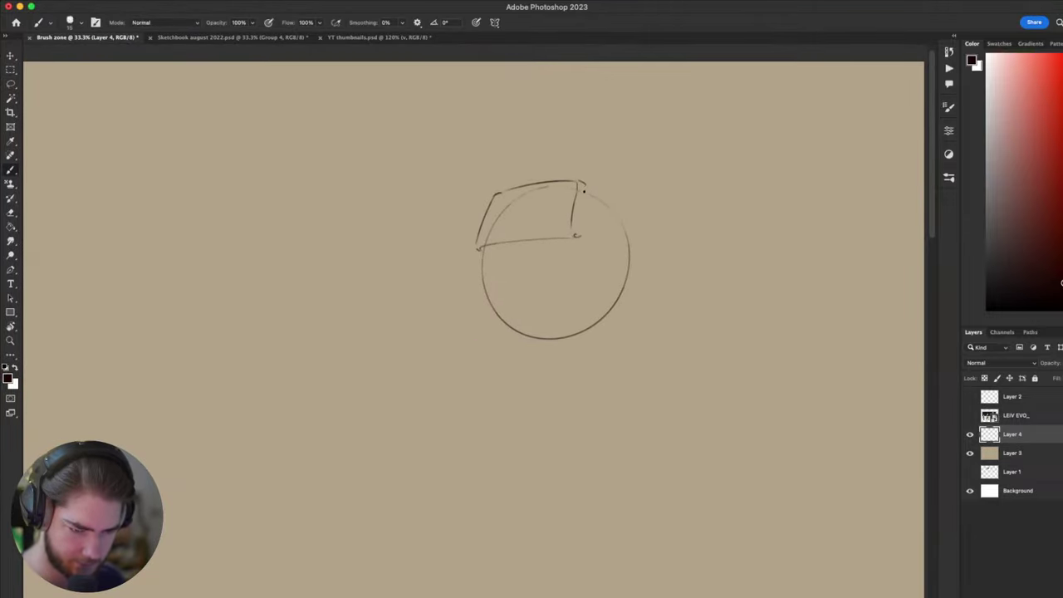
{"action": "left_click_drag", "start_coordinate": [584, 186], "coordinate": [576, 235]}
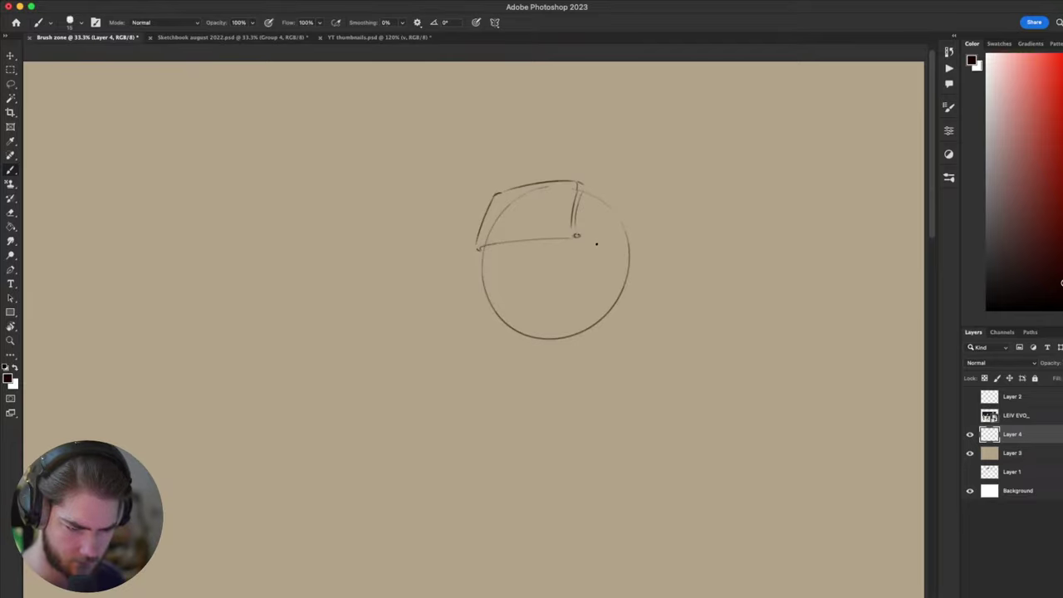
- Erase the circle's arc inside the four-sided panel with a hard round pressure eraser, leaving the panel and lower circle
{"action": "scroll", "coordinate": [577, 236], "scroll_direction": "right", "scroll_amount": 2}
{"action": "scroll", "coordinate": [577, 236], "scroll_direction": "down", "scroll_amount": 1}
{"action": "key", "text": "e"}
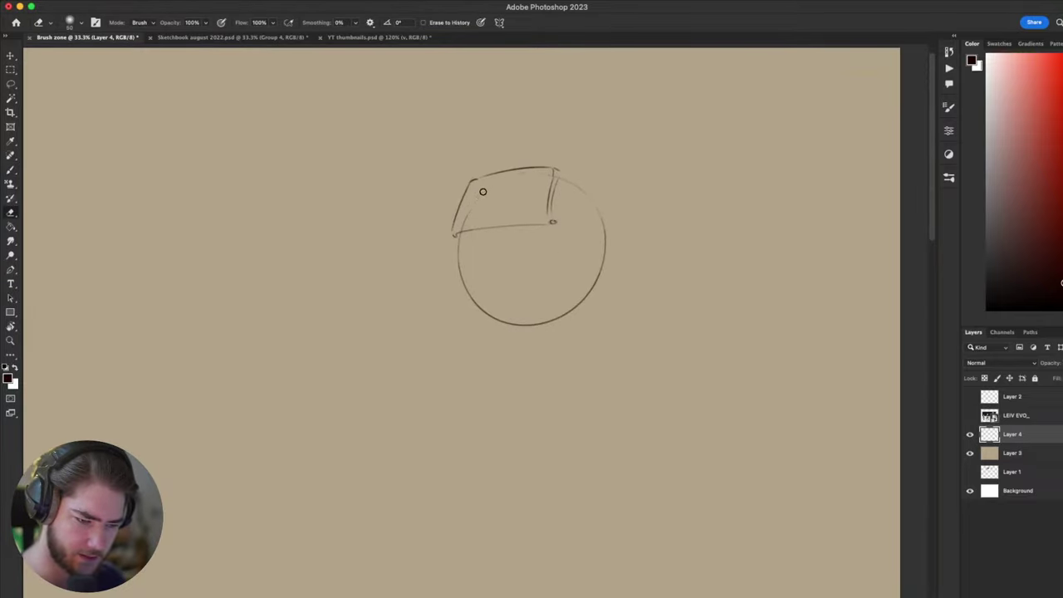
{"action": "right_click", "coordinate": [498, 188]}
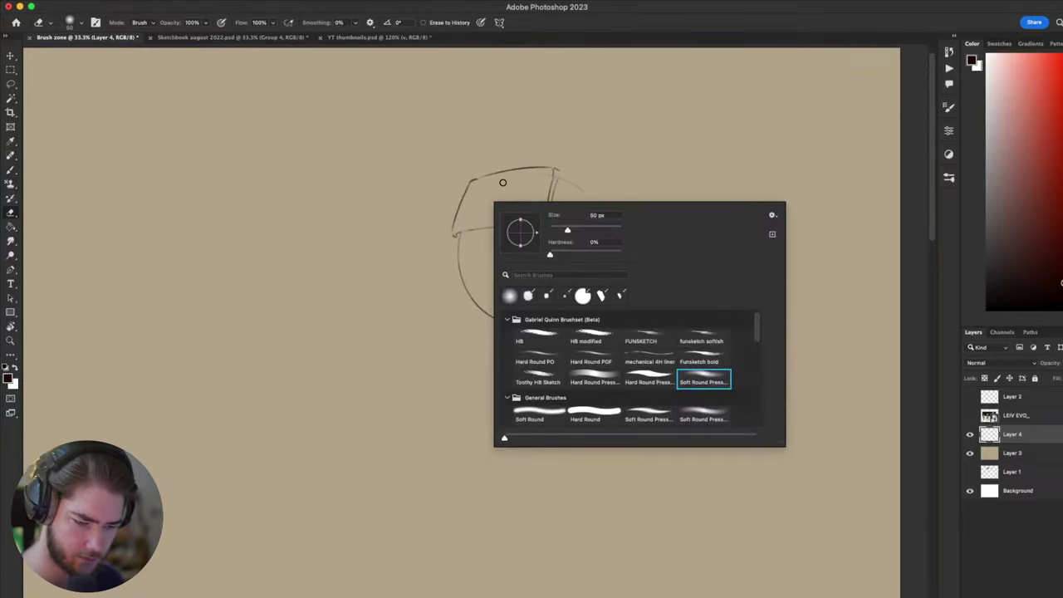
{"action": "left_click", "coordinate": [650, 378]}
{"action": "key", "text": "Return"}
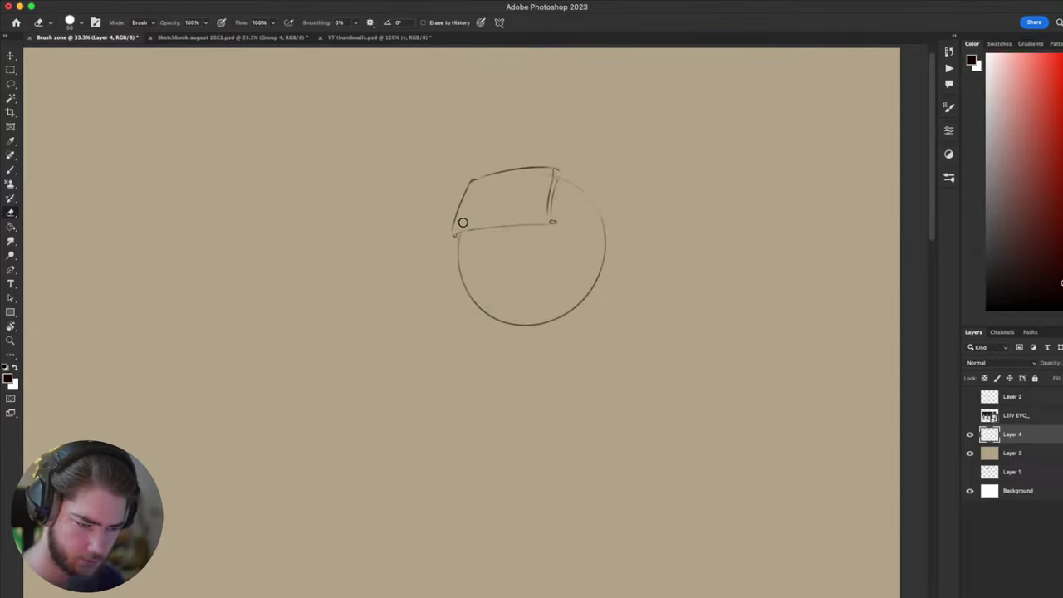
{"action": "key", "text": "b"}
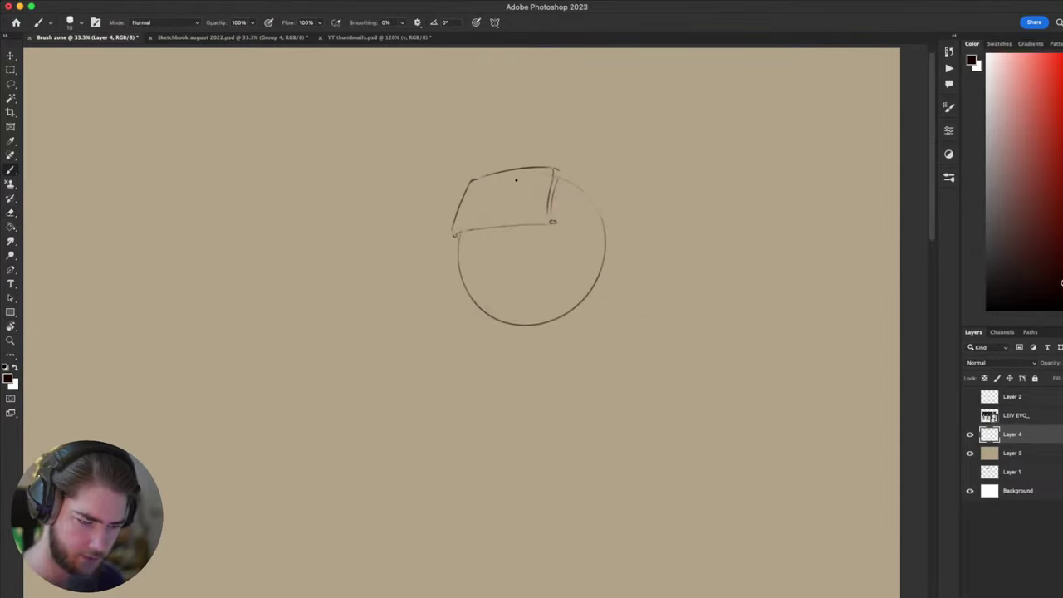
- Draw a tilted round badge with a cross-shaped dagger emblem inside the head's panel and strengthen the badge outline
{"action": "left_click_drag", "start_coordinate": [497, 178], "coordinate": [505, 216]}
{"action": "key", "text": "super+z"}
{"action": "key", "text": "super+z"}
{"action": "left_click_drag", "start_coordinate": [501, 178], "coordinate": [507, 178]}
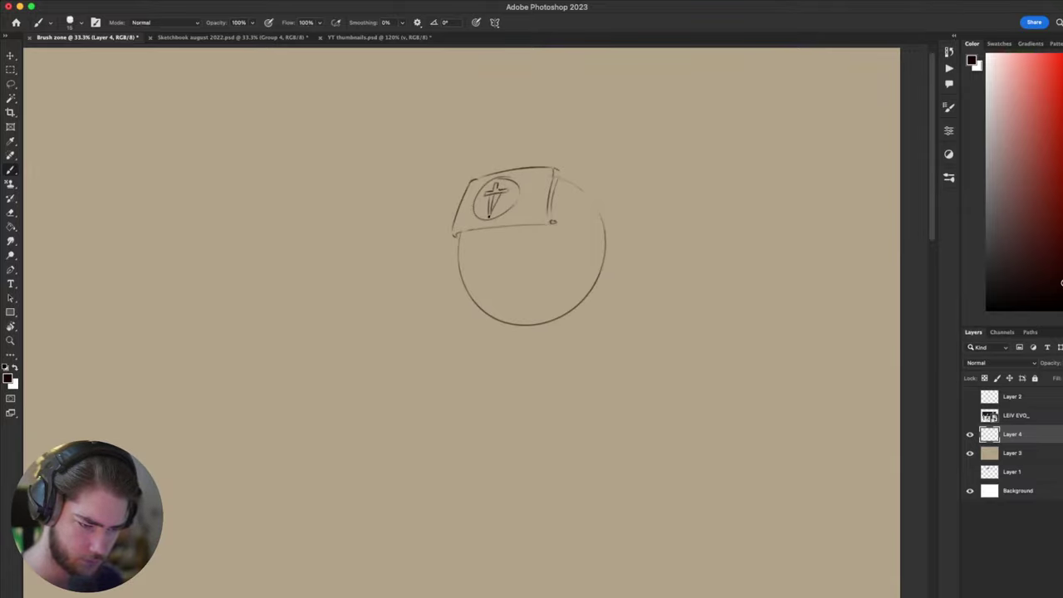
{"action": "left_click_drag", "start_coordinate": [487, 302], "coordinate": [480, 307]}
{"action": "left_click_drag", "start_coordinate": [615, 438], "coordinate": [605, 375]}
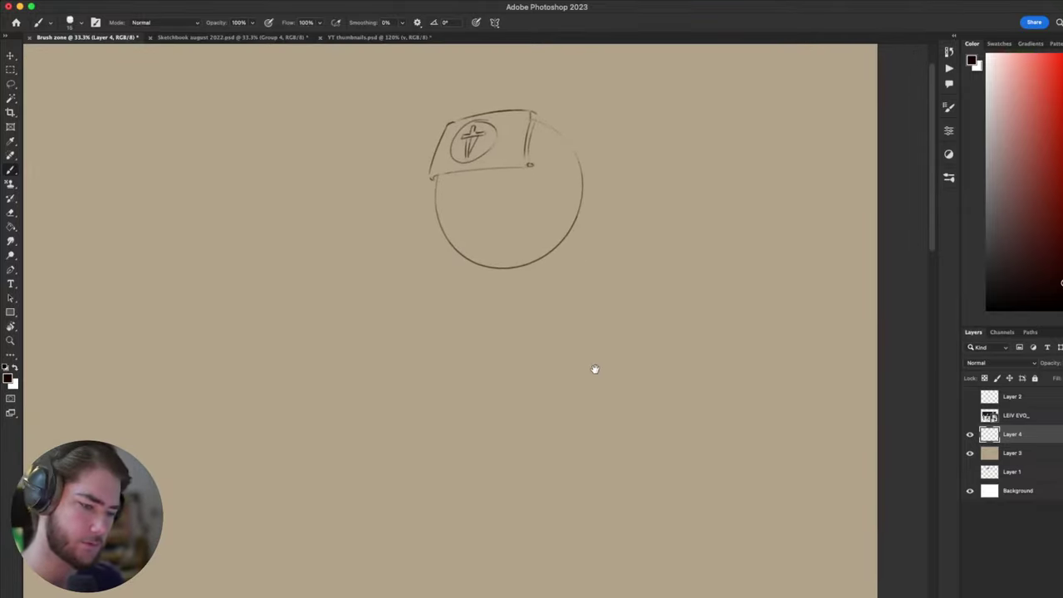
{"action": "left_click_drag", "start_coordinate": [497, 175], "coordinate": [506, 220]}
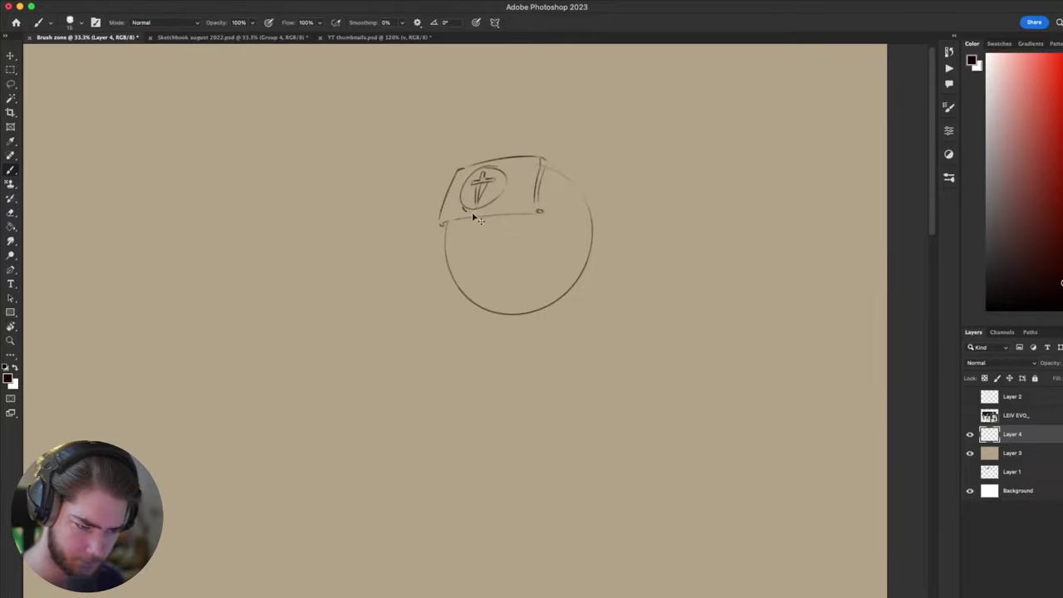
{"action": "left_click_drag", "start_coordinate": [475, 208], "coordinate": [504, 181]}
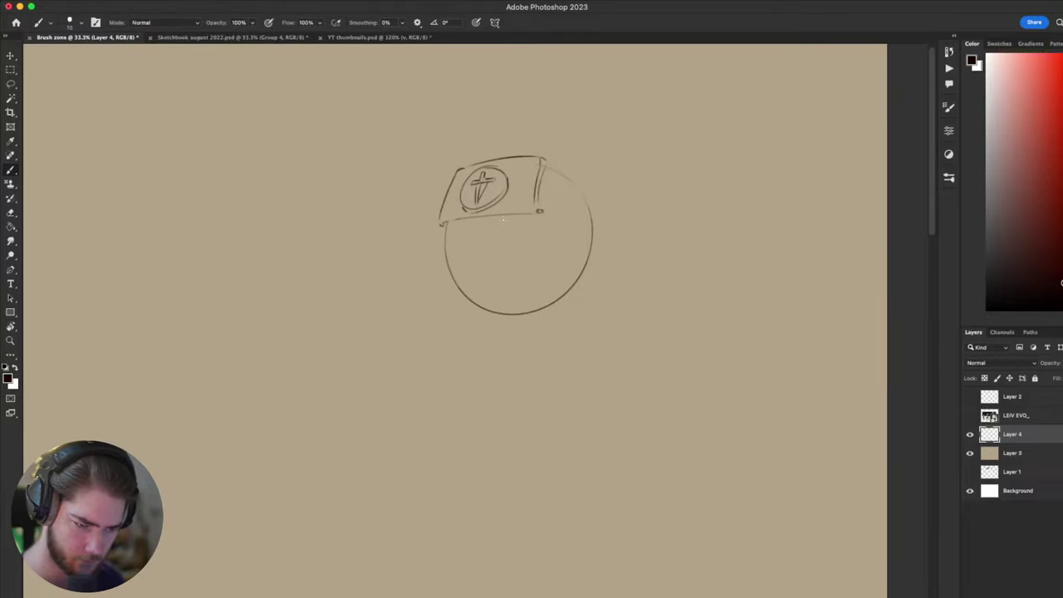
{"action": "mouse_move", "coordinate": [502, 235]}
{"action": "left_mouse_down"}
{"action": "mouse_move", "coordinate": [468, 309]}
{"action": "mouse_move", "coordinate": [499, 330]}
{"action": "left_mouse_up"}
{"action": "key", "text": "ctrl+z"}
- Switch to Sketchbook august 2022.psd and show Group 4 to view the characters wearing winter hats
{"action": "key", "text": "ctrl+Tab"}
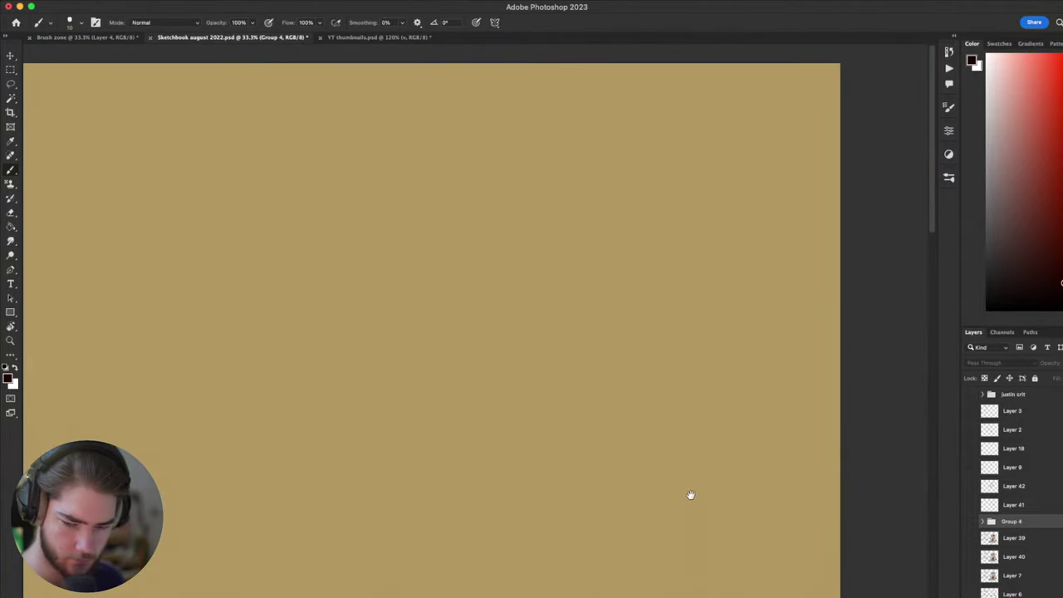
{"action": "left_click", "coordinate": [970, 522]}
{"action": "left_click_drag", "start_coordinate": [751, 500], "coordinate": [834, 510]}
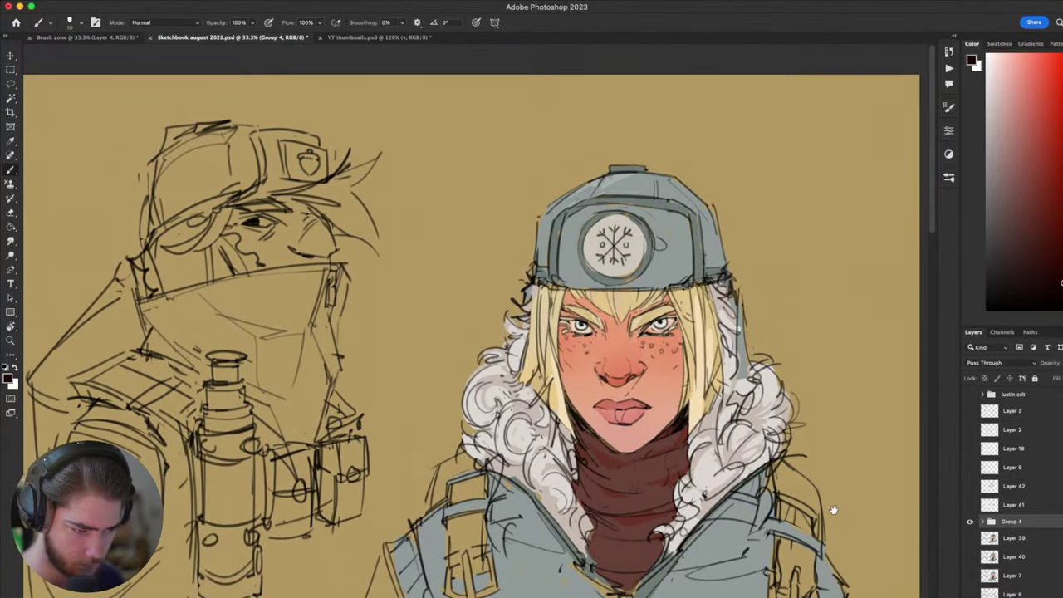
{"action": "scroll", "coordinate": [554, 441], "scroll_direction": "left", "scroll_amount": 3}
- Expand Group 4 and select Layer 36 inside it for drawing
{"action": "left_click", "coordinate": [546, 382]}
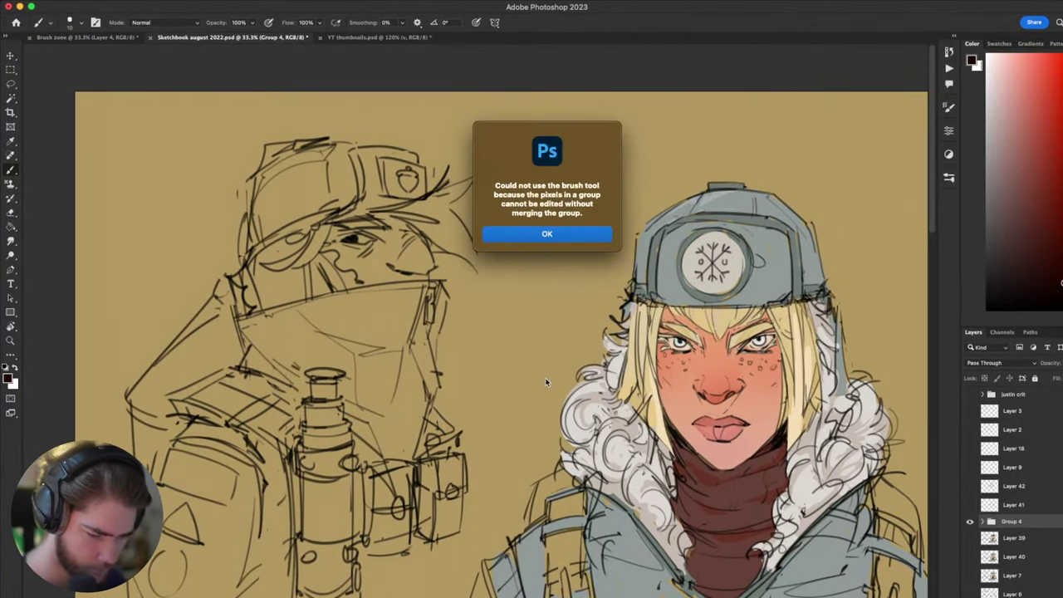
{"action": "key", "text": "Return"}
{"action": "left_click", "coordinate": [983, 521]}
{"action": "left_click", "coordinate": [1022, 537]}
- Try brush strokes at the original and a larger size between the two characters on Layer 36, and undo them
{"action": "mouse_move", "coordinate": [511, 424]}
{"action": "left_mouse_down"}
{"action": "mouse_move", "coordinate": [536, 385]}
{"action": "mouse_move", "coordinate": [506, 466]}
{"action": "left_mouse_up"}
{"action": "key", "text": "super+z"}
{"action": "key", "text": "bracketright"}
{"action": "key", "text": "bracketright"}
{"action": "mouse_move", "coordinate": [444, 343]}
{"action": "left_mouse_down"}
{"action": "mouse_move", "coordinate": [459, 399]}
{"action": "mouse_move", "coordinate": [481, 336]}
{"action": "mouse_move", "coordinate": [522, 454]}
{"action": "left_mouse_up"}
{"action": "key", "text": "super+z"}
{"action": "key", "text": "super+z"}
- Examine the masked character's linework up close, view the character lineup in YT thumbnails.psd, and return to Brush zone
{"action": "key", "text": "super+plus"}
{"action": "key", "text": "super+plus"}
{"action": "key", "text": "super+plus"}
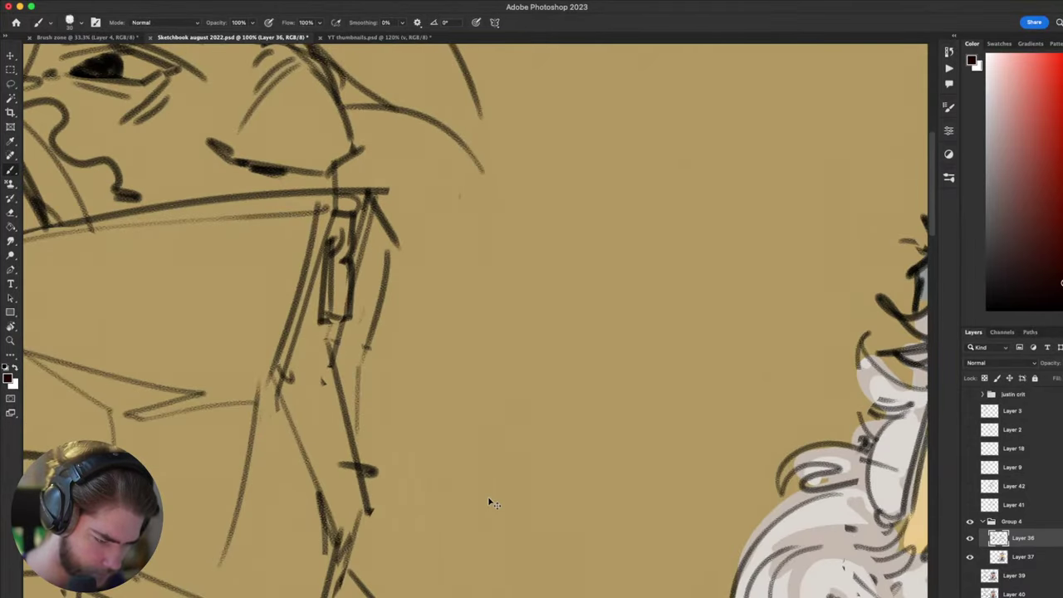
{"action": "key", "text": "ctrl+minus"}
{"action": "key", "text": "ctrl+minus"}
{"action": "key", "text": "ctrl+minus"}
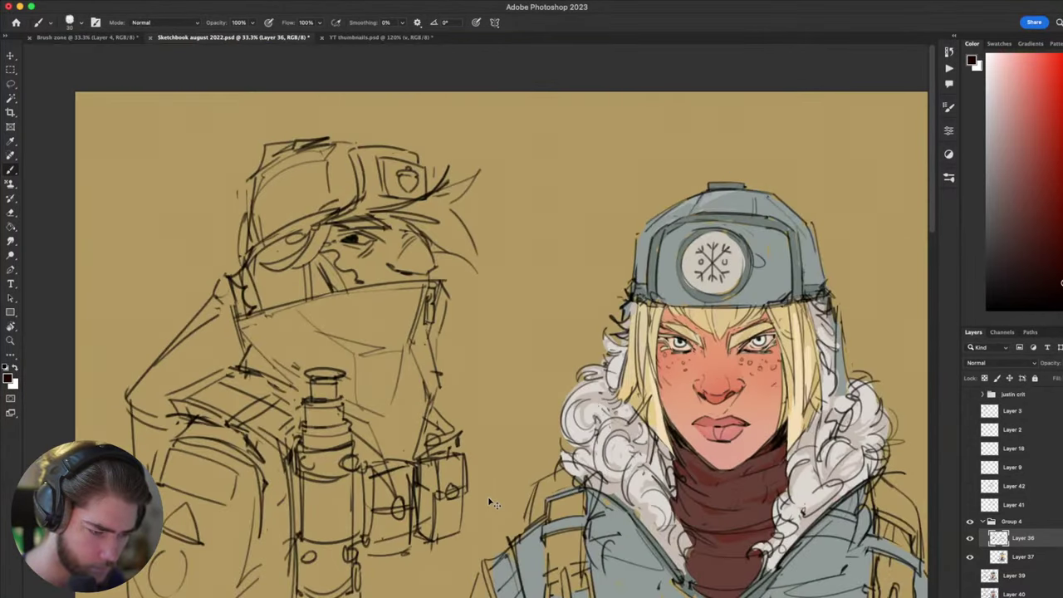
{"action": "key", "text": "ctrl+Tab"}
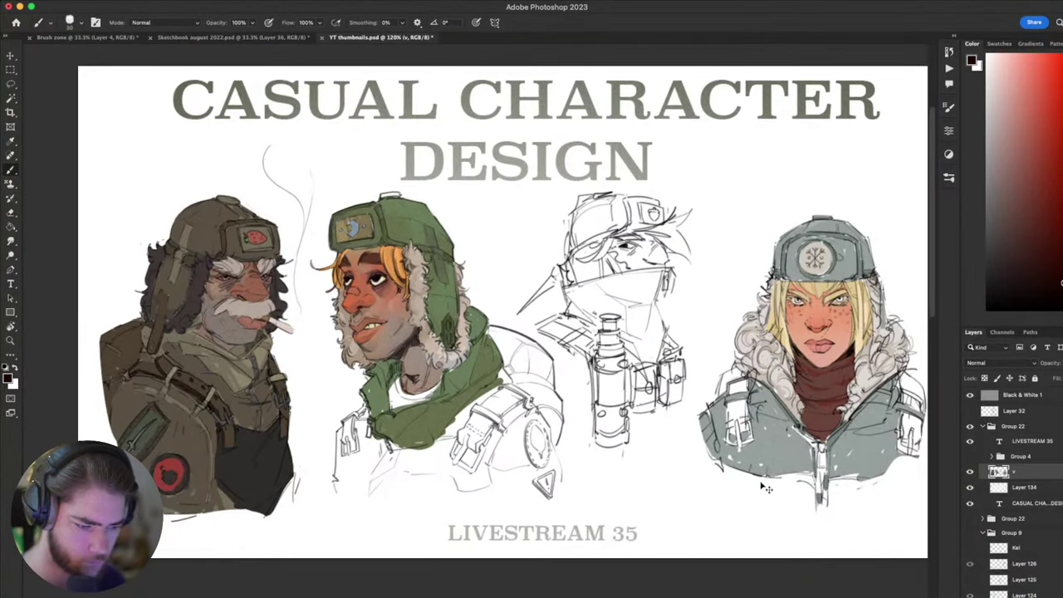
{"action": "key", "text": "ctrl+Tab"}
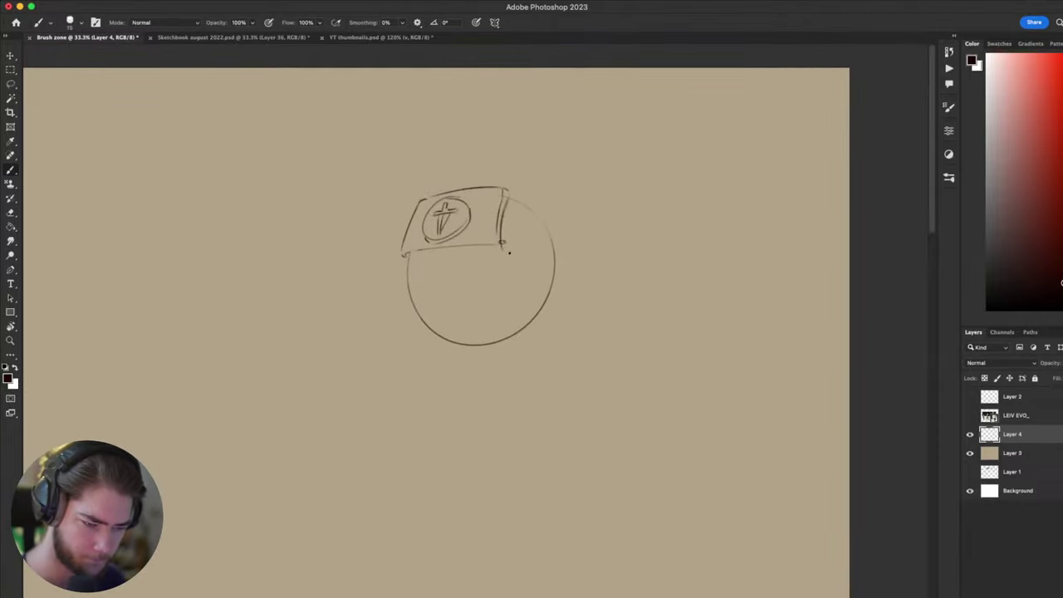
- Erase the panel's slanted outer edge and redraw it as a gently curved, nearly vertical line
{"action": "mouse_move", "coordinate": [584, 430]}
{"action": "left_mouse_down"}
{"action": "mouse_move", "coordinate": [606, 343]}
{"action": "mouse_move", "coordinate": [560, 408]}
{"action": "left_mouse_up"}
{"action": "mouse_move", "coordinate": [398, 215]}
{"action": "left_mouse_down"}
{"action": "mouse_move", "coordinate": [389, 274]}
{"action": "mouse_move", "coordinate": [389, 220]}
{"action": "left_mouse_up"}
{"action": "key", "text": "super+z"}
{"action": "key", "text": "e"}
{"action": "key", "text": "b"}
{"action": "key", "text": "super+z"}
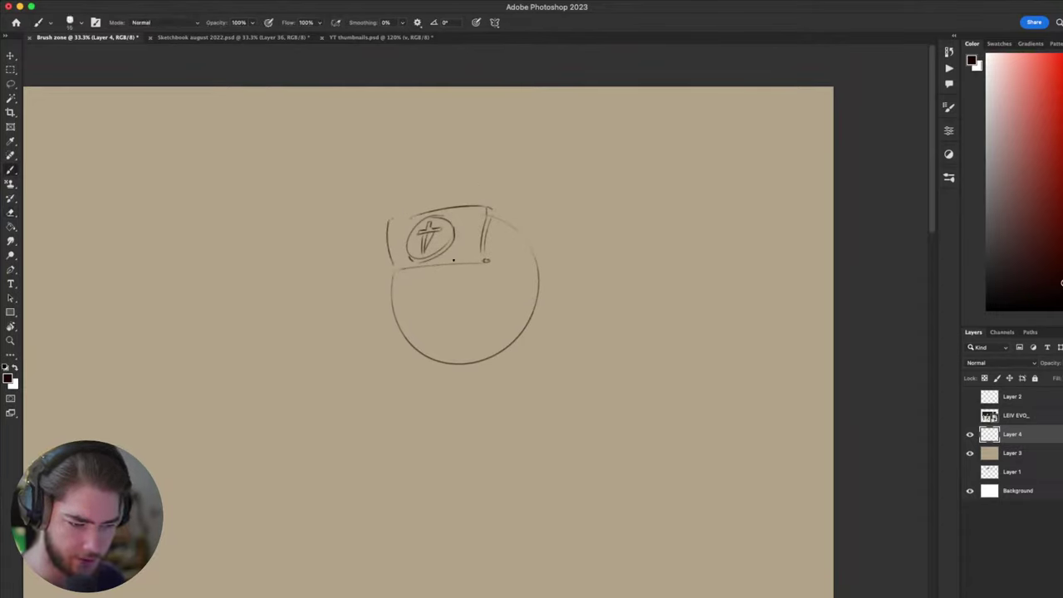
- Erase the panel's upper edge and redraw it as a slightly higher arc starting from the curved outer edge
{"action": "key", "text": "e"}
{"action": "mouse_move", "coordinate": [477, 202]}
{"action": "left_mouse_down"}
{"action": "mouse_move", "coordinate": [410, 216]}
{"action": "mouse_move", "coordinate": [489, 205]}
{"action": "left_mouse_up"}
{"action": "key", "text": "b"}
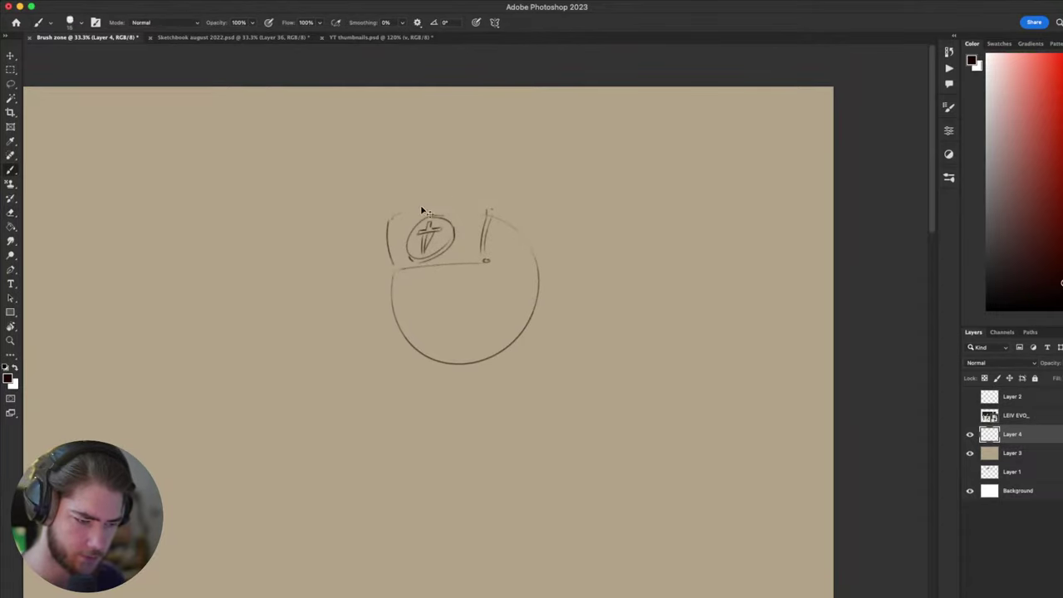
{"action": "left_click_drag", "start_coordinate": [389, 218], "coordinate": [467, 201]}
{"action": "key", "text": "ctrl+z"}
{"action": "left_click_drag", "start_coordinate": [390, 218], "coordinate": [476, 201]}
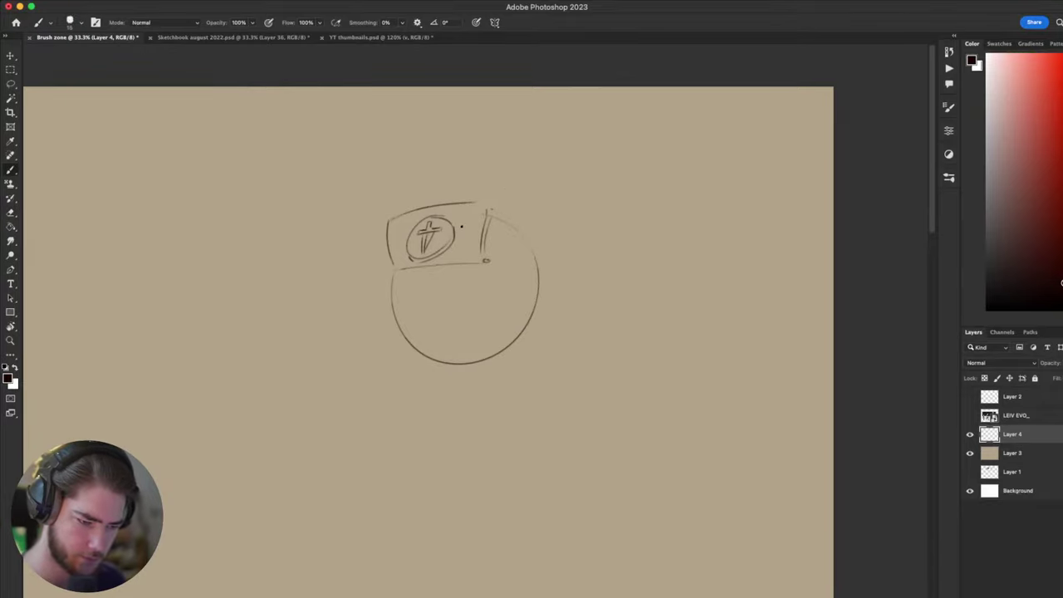
- Replace the dagger badge with a narrow upright ellipse and draw a new curved inner side edge for the panel
{"action": "key", "text": "e"}
{"action": "key", "text": "b"}
{"action": "mouse_move", "coordinate": [425, 235]}
{"action": "left_mouse_down"}
{"action": "mouse_move", "coordinate": [444, 245]}
{"action": "mouse_move", "coordinate": [416, 249]}
{"action": "mouse_move", "coordinate": [440, 226]}
{"action": "mouse_move", "coordinate": [407, 240]}
{"action": "left_mouse_up"}
{"action": "key", "text": "ctrl+z"}
{"action": "left_click_drag", "start_coordinate": [474, 199], "coordinate": [473, 255]}
{"action": "key", "text": "ctrl+z"}
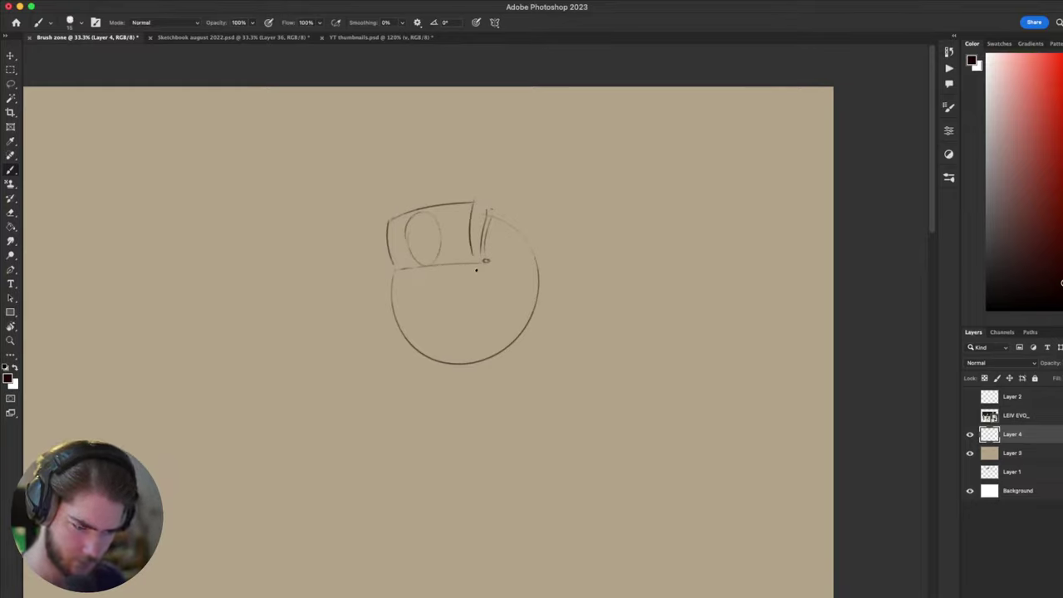
- Sketch the brow notch and far cheek line below the panel, and the opposite jaw curve tapering towards the chin
{"action": "mouse_move", "coordinate": [399, 271]}
{"action": "left_mouse_down"}
{"action": "mouse_move", "coordinate": [392, 284]}
{"action": "mouse_move", "coordinate": [429, 380]}
{"action": "left_mouse_up"}
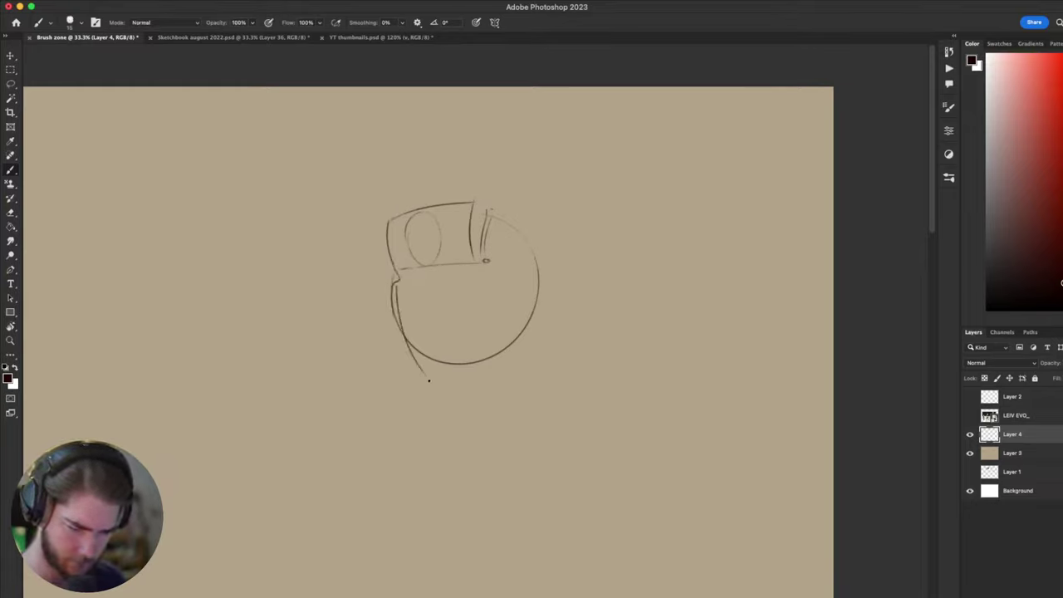
{"action": "key", "text": "ctrl+z"}
{"action": "mouse_move", "coordinate": [488, 268]}
{"action": "left_mouse_down"}
{"action": "mouse_move", "coordinate": [462, 382]}
{"action": "mouse_move", "coordinate": [443, 397]}
{"action": "left_mouse_up"}
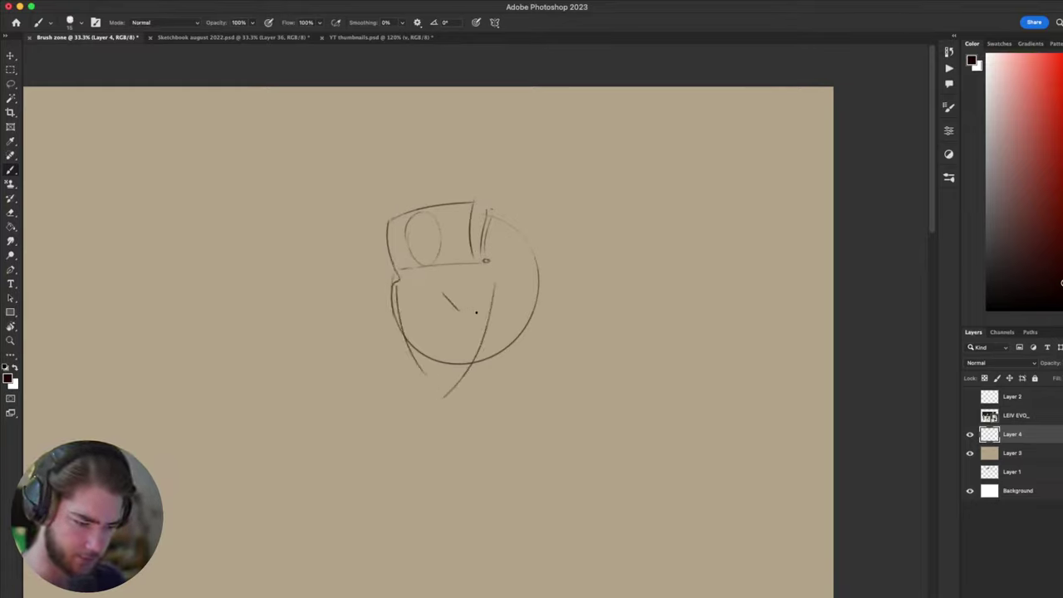
- Rework the brow guides into a shallow V just below the panel, with a short dark mark beneath the corner dot
{"action": "mouse_move", "coordinate": [460, 311]}
{"action": "left_mouse_down"}
{"action": "mouse_move", "coordinate": [497, 291]}
{"action": "mouse_move", "coordinate": [470, 287]}
{"action": "mouse_move", "coordinate": [481, 285]}
{"action": "left_mouse_up"}
{"action": "key", "text": "ctrl+z"}
{"action": "key", "text": "ctrl+z"}
{"action": "key", "text": "ctrl+z"}
{"action": "key", "text": "ctrl+z"}
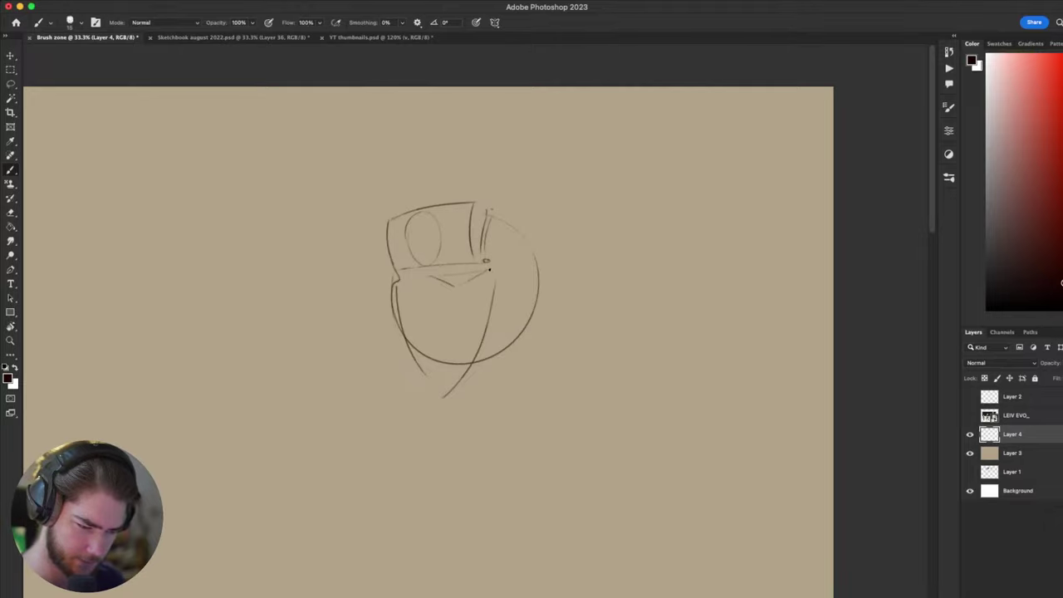
{"action": "key", "text": "super+z"}
{"action": "key", "text": "super+z"}
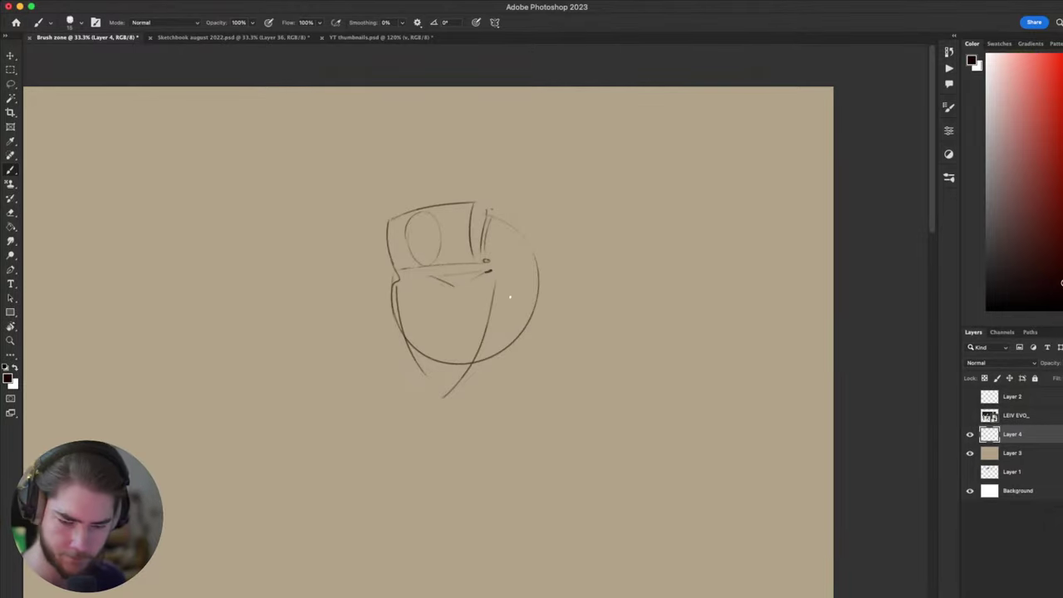
- Hide Layer 4 and Layer 3 and show Layer 1 with the earlier character sketches
{"action": "left_click_drag", "start_coordinate": [510, 298], "coordinate": [585, 303]}
{"action": "left_click_drag", "start_coordinate": [970, 434], "coordinate": [970, 454]}
{"action": "left_click", "coordinate": [970, 472]}
{"action": "left_click_drag", "start_coordinate": [675, 508], "coordinate": [759, 476]}
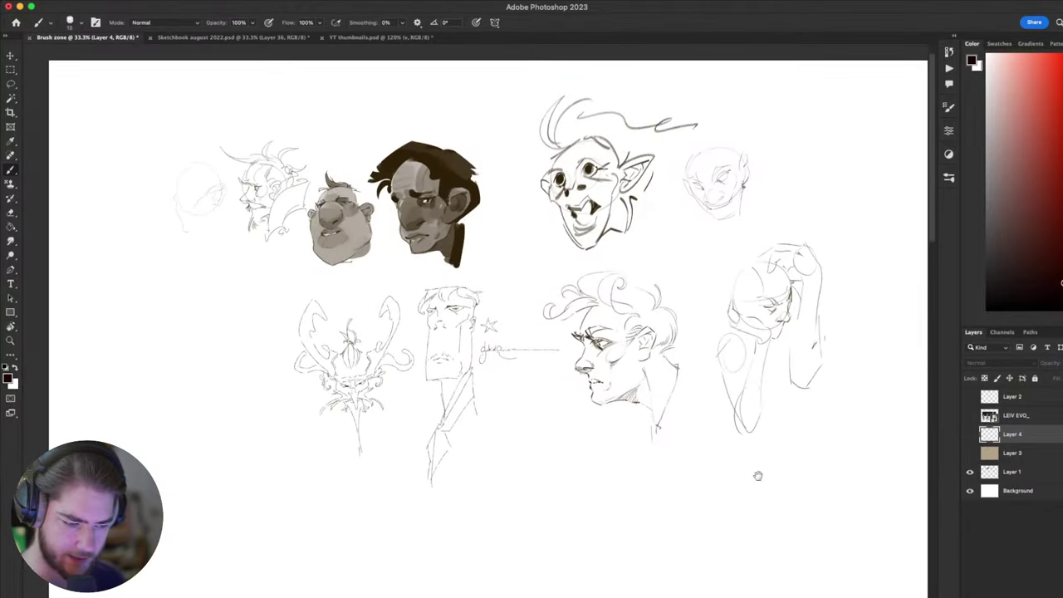
- Examine the long-faced moustached character and the neighbouring head sketches on Layer 1 at several magnifications
{"action": "key", "text": "super+equal"}
{"action": "key", "text": "super+equal"}
{"action": "key", "text": "super+equal"}
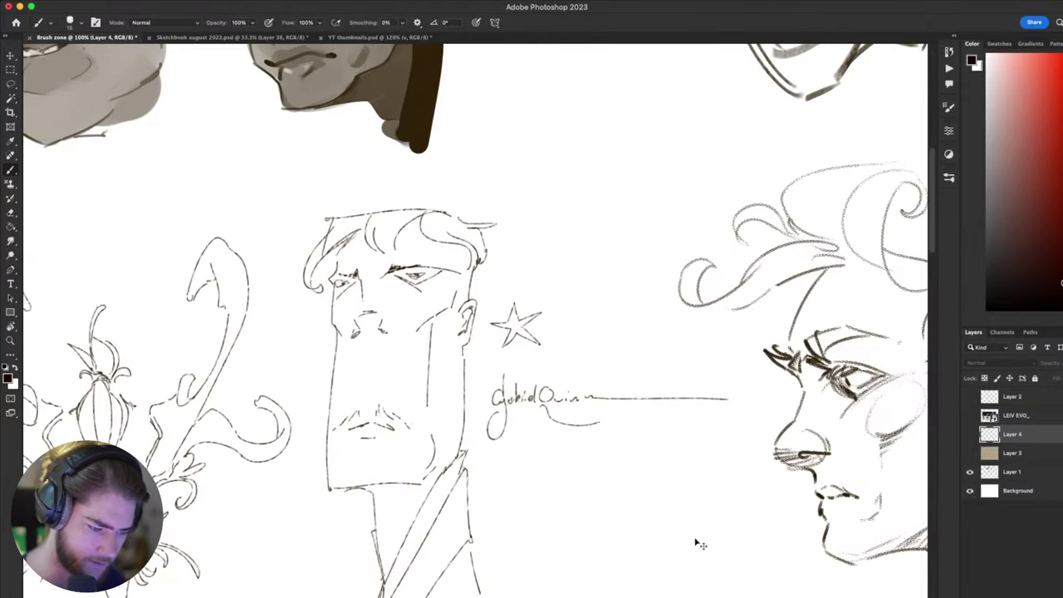
{"action": "key", "text": "super+equal"}
{"action": "scroll", "coordinate": [698, 540], "scroll_direction": "left", "scroll_amount": 5}
{"action": "scroll", "coordinate": [698, 540], "scroll_direction": "down", "scroll_amount": 3}
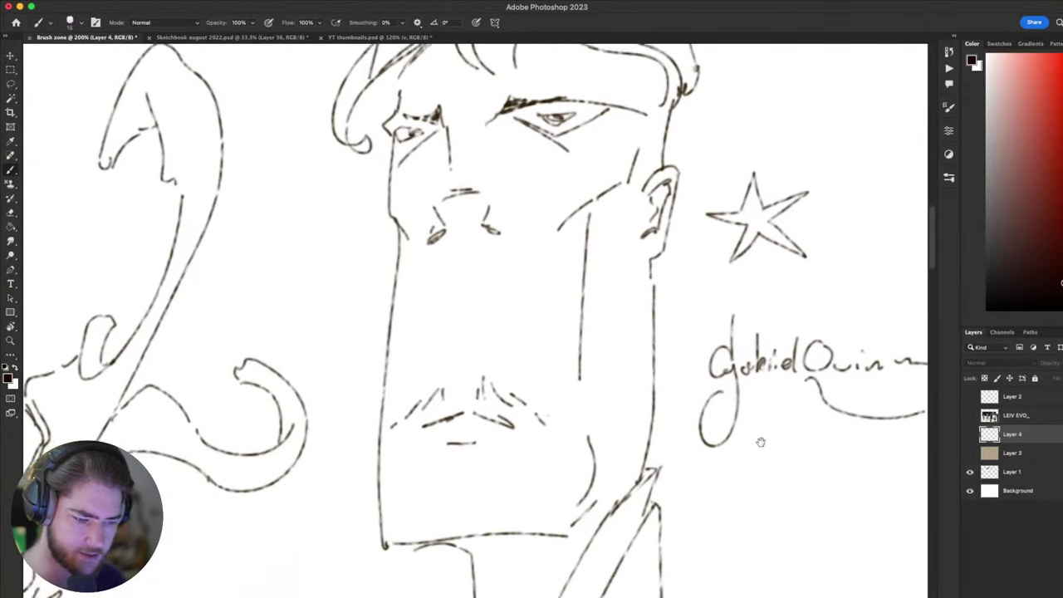
{"action": "key", "text": "super+minus"}
{"action": "key", "text": "super+minus"}
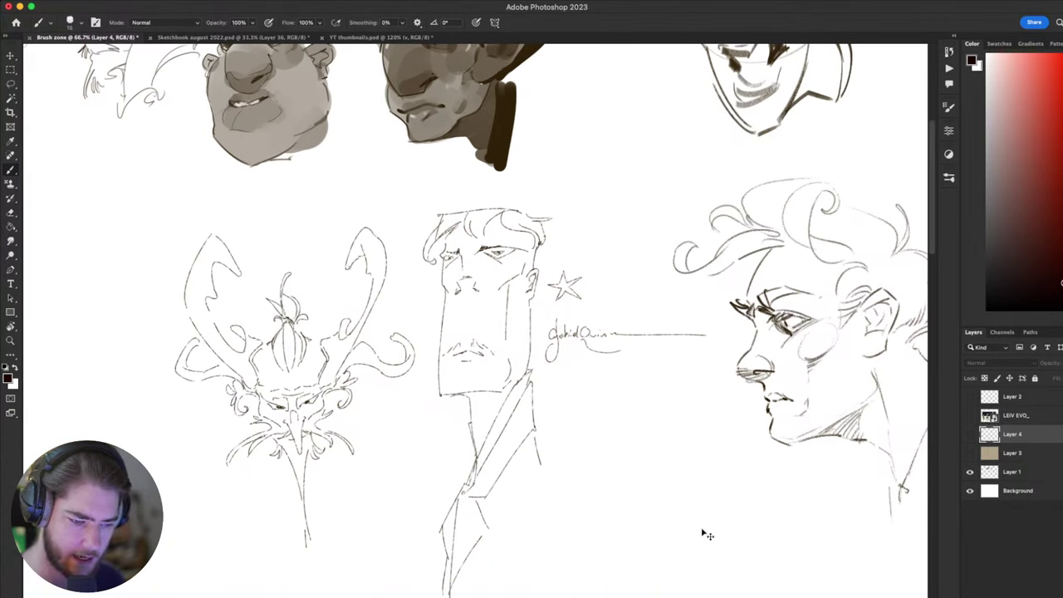
{"action": "key", "text": "super+minus"}
{"action": "key", "text": "super+equal"}
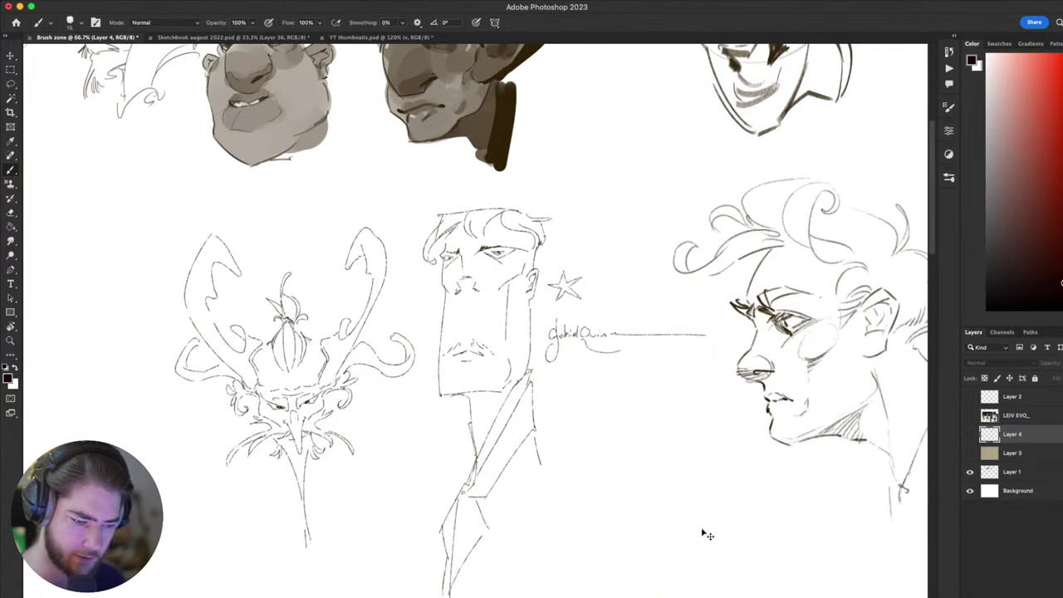
{"action": "key", "text": "super+minus"}
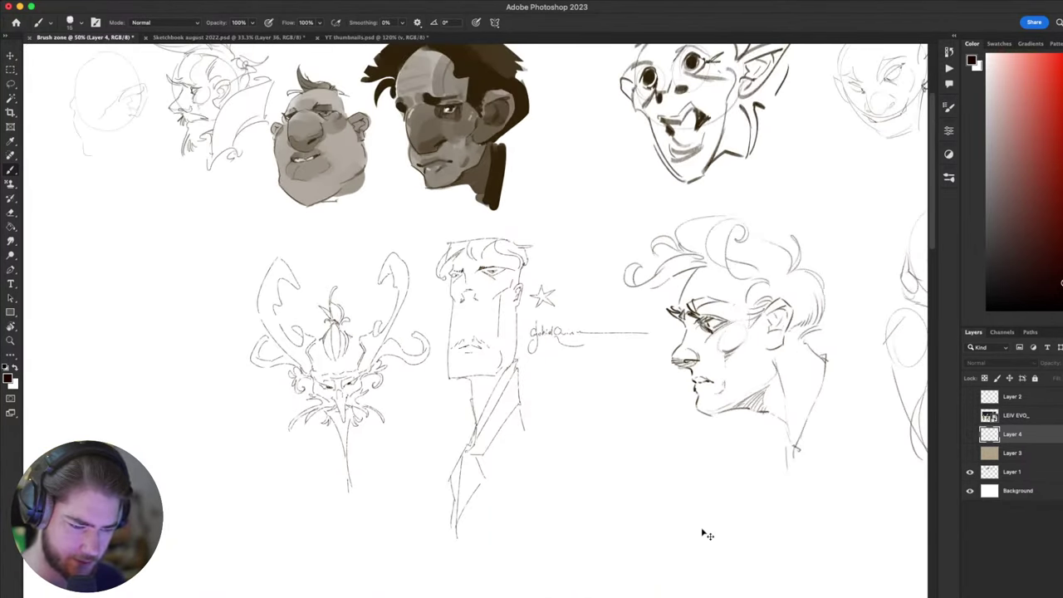
{"action": "key", "text": "super+equal"}
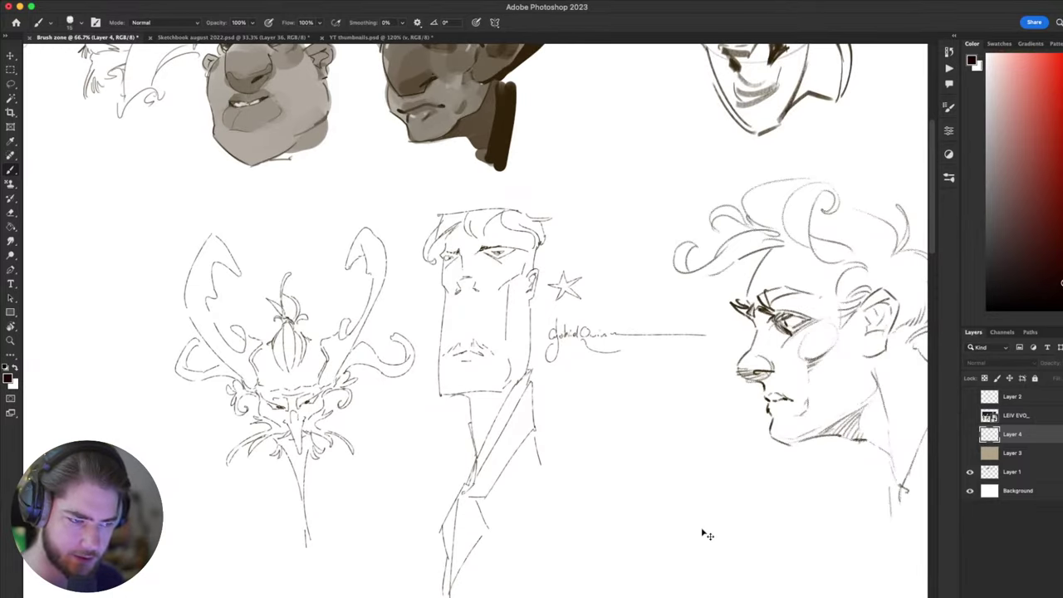
- Return to the head sketch on the beige background, with Layer 4 and Layer 3 shown and Layer 1 hidden
{"action": "key", "text": "super+minus"}
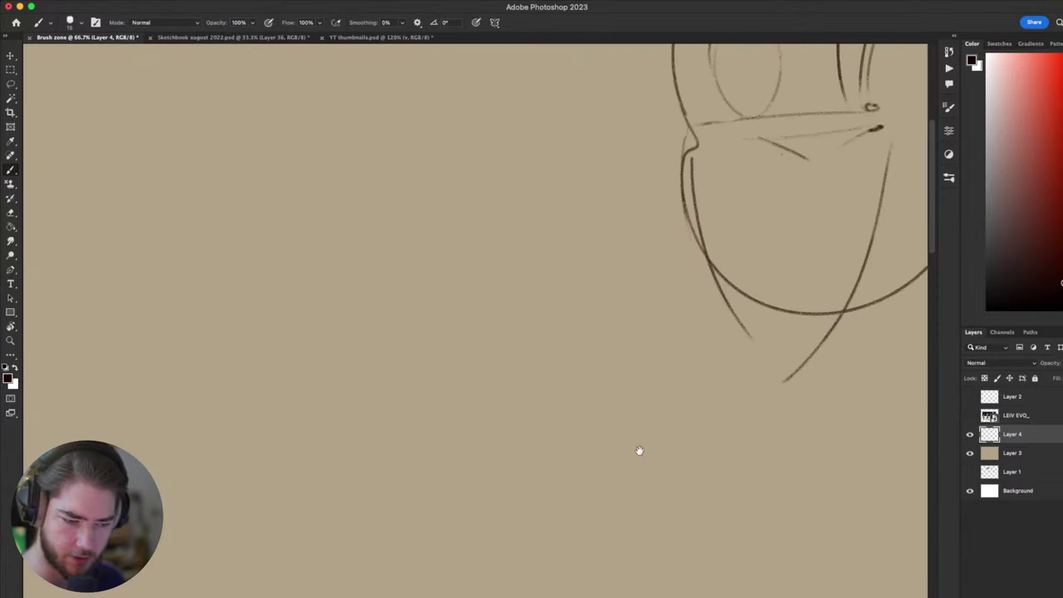
{"action": "left_click_drag", "start_coordinate": [640, 451], "coordinate": [616, 576]}
{"action": "left_click_drag", "start_coordinate": [778, 491], "coordinate": [548, 513]}
{"action": "left_click_drag", "start_coordinate": [636, 475], "coordinate": [591, 399]}
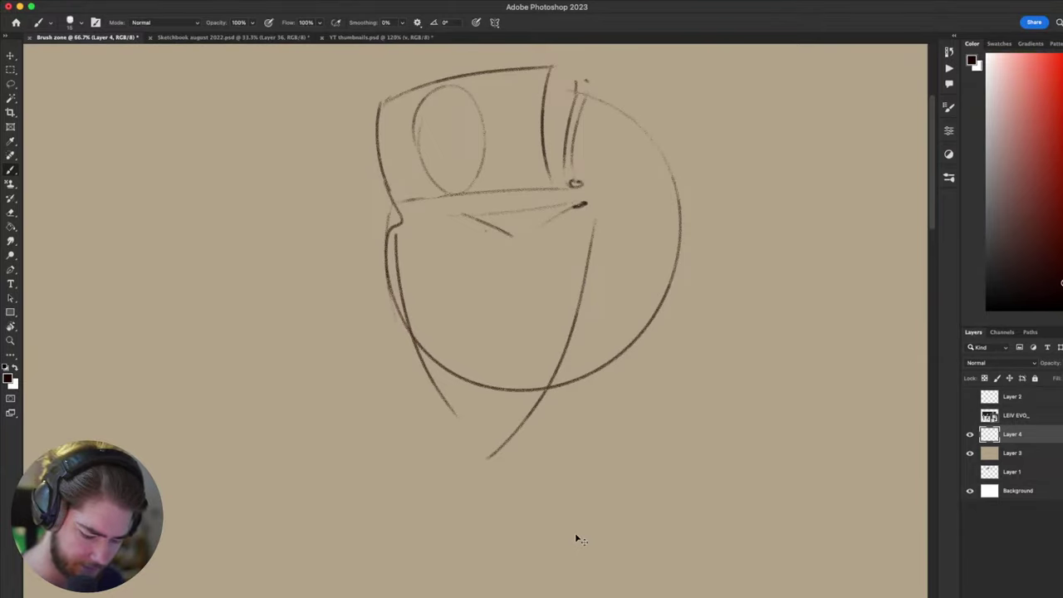
{"action": "key", "text": "super+equal"}
{"action": "key", "text": "super+minus"}
{"action": "key", "text": "super+minus"}
{"action": "key", "text": "super+minus"}
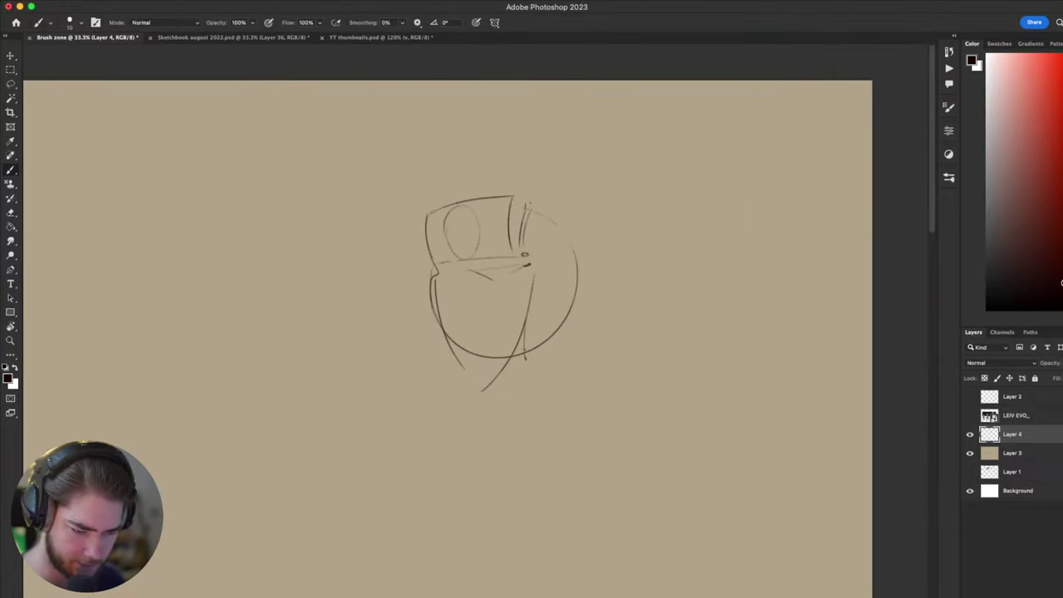
- Choose the Funsketch bold brush preset for the head sketch
{"action": "left_click_drag", "start_coordinate": [493, 381], "coordinate": [510, 354]}
{"action": "right_click", "coordinate": [549, 283]}
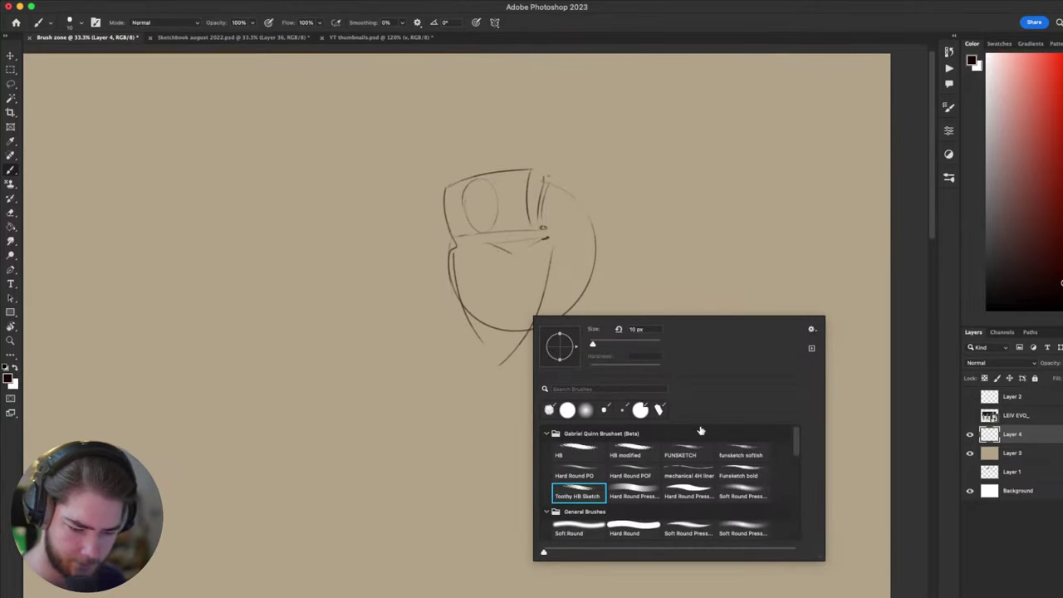
{"action": "left_click", "coordinate": [744, 476]}
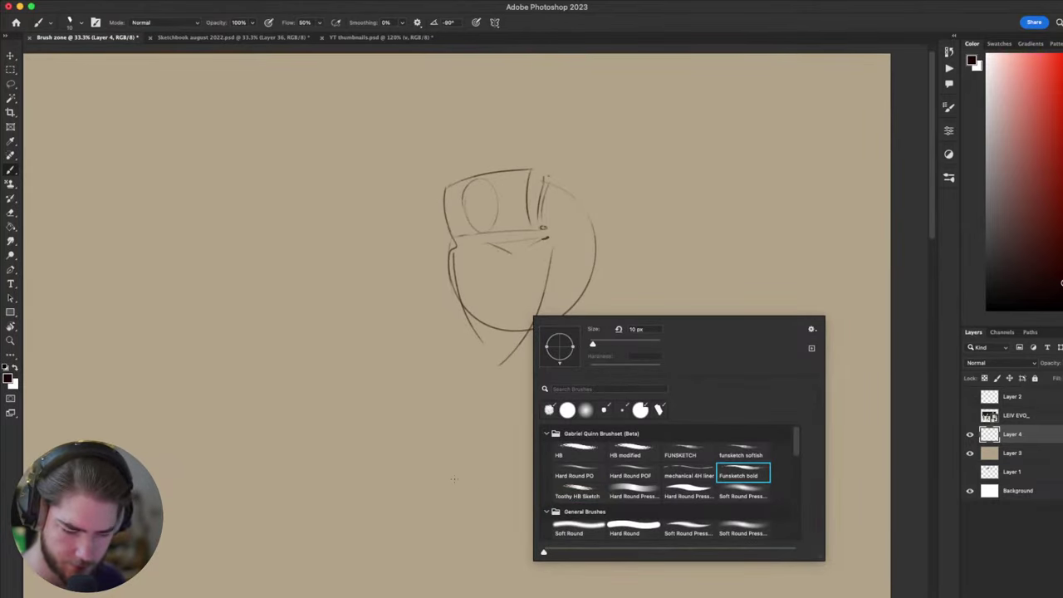
- Enlarge the bold sketch brush, trying it with strokes beside the head sketch and undoing them
{"action": "mouse_move", "coordinate": [455, 479]}
{"action": "left_mouse_down"}
{"action": "mouse_move", "coordinate": [616, 432]}
{"action": "mouse_move", "coordinate": [548, 500]}
{"action": "left_mouse_up"}
{"action": "key", "text": "super+z"}
{"action": "key", "text": "]"}
{"action": "key", "text": "]"}
{"action": "mouse_move", "coordinate": [614, 271]}
{"action": "left_mouse_down"}
{"action": "mouse_move", "coordinate": [586, 362]}
{"action": "mouse_move", "coordinate": [627, 425]}
{"action": "mouse_move", "coordinate": [547, 464]}
{"action": "mouse_move", "coordinate": [618, 395]}
{"action": "mouse_move", "coordinate": [587, 445]}
{"action": "mouse_move", "coordinate": [625, 476]}
{"action": "left_mouse_up"}
{"action": "key", "text": "super+z"}
{"action": "key", "text": "super+z"}
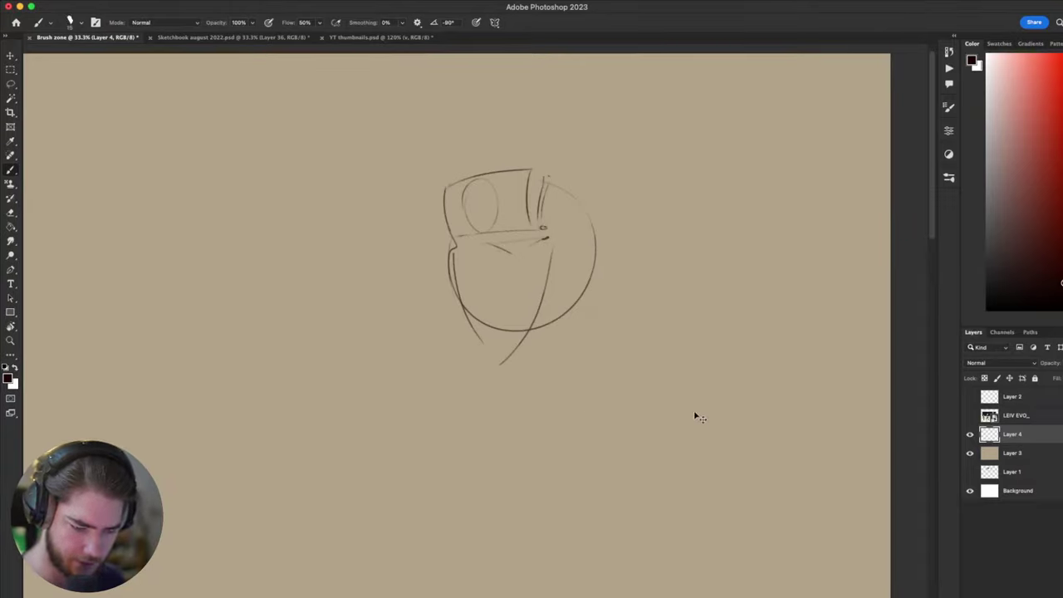
- Delete the whole head sketch from Layer 4 using a lasso selection, and return to the brush
{"action": "key", "text": "l"}
{"action": "mouse_move", "coordinate": [632, 288]}
{"action": "left_mouse_down"}
{"action": "mouse_move", "coordinate": [462, 384]}
{"action": "mouse_move", "coordinate": [622, 241]}
{"action": "left_mouse_up"}
{"action": "key", "text": "Delete"}
{"action": "key", "text": "super+d"}
{"action": "key", "text": "b"}
{"action": "key", "text": "super+z"}
- Sketch a small four-sided panel with upward-arching upper and lower edges on the blank beige background
{"action": "mouse_move", "coordinate": [432, 200]}
{"action": "left_mouse_down"}
{"action": "mouse_move", "coordinate": [527, 178]}
{"action": "mouse_move", "coordinate": [519, 171]}
{"action": "left_mouse_up"}
{"action": "key", "text": "super+z"}
{"action": "mouse_move", "coordinate": [448, 180]}
{"action": "left_mouse_down"}
{"action": "mouse_move", "coordinate": [459, 247]}
{"action": "mouse_move", "coordinate": [492, 222]}
{"action": "mouse_move", "coordinate": [529, 223]}
{"action": "mouse_move", "coordinate": [457, 233]}
{"action": "mouse_move", "coordinate": [519, 223]}
{"action": "left_mouse_up"}
{"action": "key", "text": "super+z"}
{"action": "key", "text": "super+z"}
{"action": "key", "text": "super+z"}
{"action": "key", "text": "super+z"}
{"action": "left_click_drag", "start_coordinate": [521, 177], "coordinate": [525, 227]}
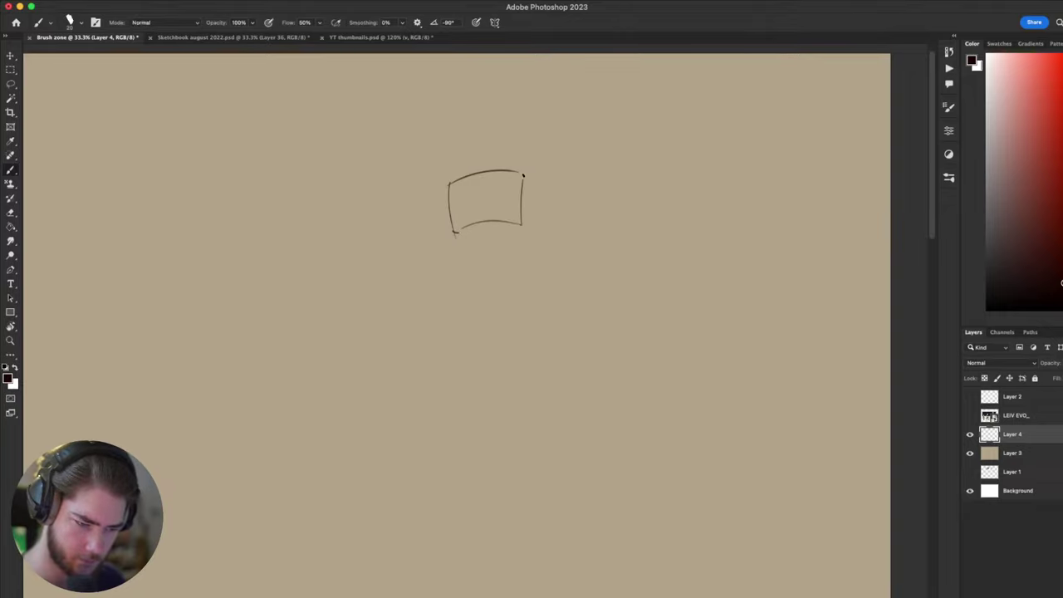
- Redraw the panel's right edge slightly further out, with a small curve at its upper corner
{"action": "key", "text": "super+z"}
{"action": "left_click_drag", "start_coordinate": [522, 174], "coordinate": [525, 226]}
{"action": "key", "text": "super+z"}
{"action": "left_click_drag", "start_coordinate": [523, 174], "coordinate": [524, 223]}
{"action": "key", "text": "super+z"}
{"action": "left_click_drag", "start_coordinate": [525, 176], "coordinate": [525, 224]}
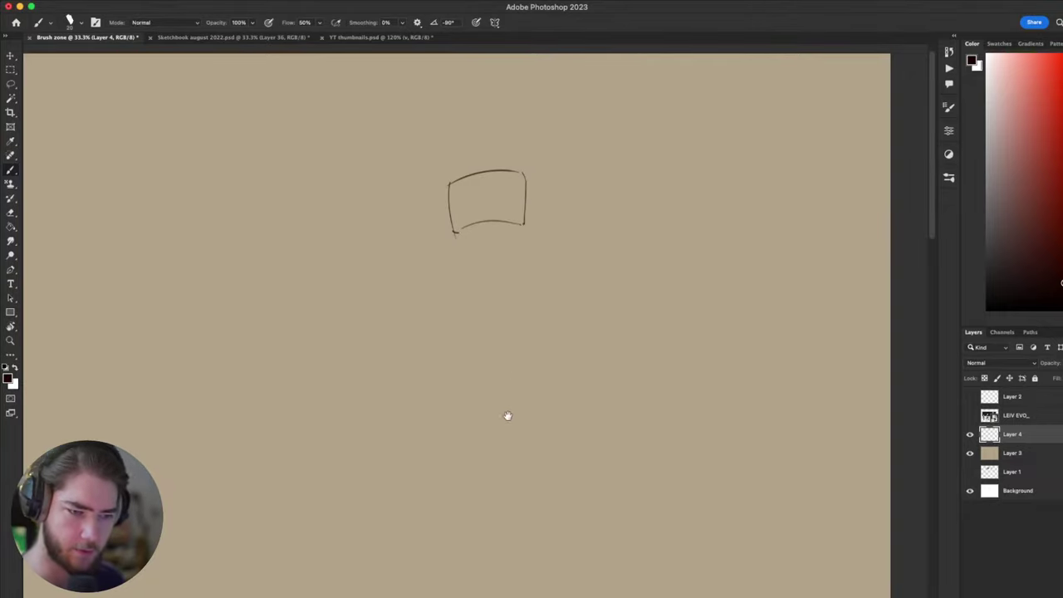
- Add a thin arched line just inside the panel's lower edge to suggest thickness
{"action": "left_click_drag", "start_coordinate": [504, 437], "coordinate": [499, 448]}
{"action": "left_click_drag", "start_coordinate": [601, 362], "coordinate": [605, 344]}
{"action": "mouse_move", "coordinate": [510, 226]}
{"action": "left_mouse_down"}
{"action": "mouse_move", "coordinate": [539, 278]}
{"action": "mouse_move", "coordinate": [552, 267]}
{"action": "mouse_move", "coordinate": [520, 263]}
{"action": "mouse_move", "coordinate": [542, 265]}
{"action": "left_mouse_up"}
{"action": "key", "text": "super+z"}
{"action": "key", "text": "super+z"}
{"action": "key", "text": "super+z"}
{"action": "key", "text": "super+z"}
{"action": "left_click_drag", "start_coordinate": [601, 372], "coordinate": [569, 394]}
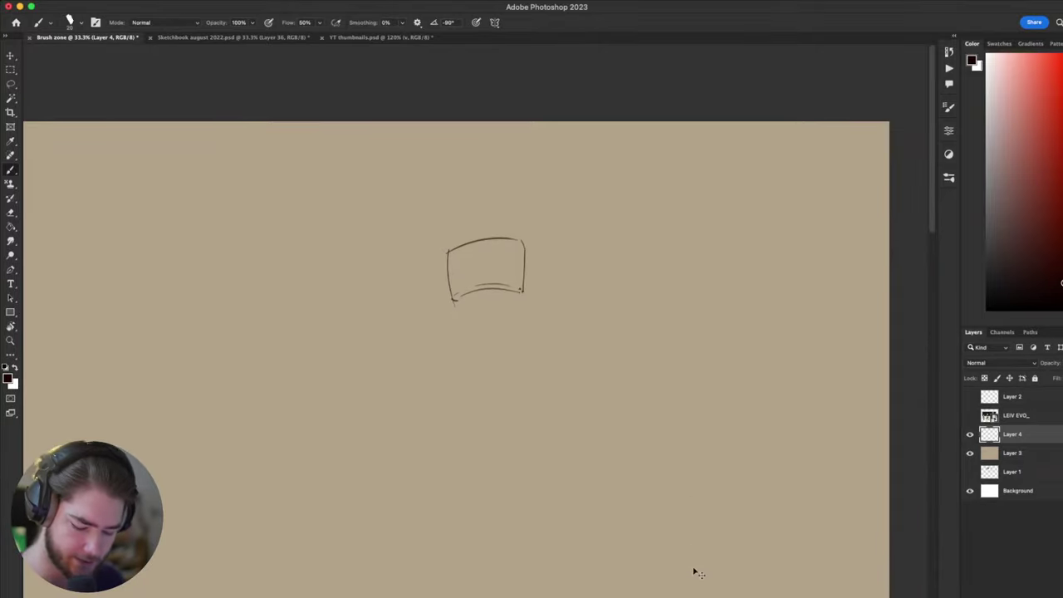
- Draw a parallel line just inside the panel's right edge, redoing the stroke until it runs cleanly
{"action": "key", "text": "super+plus"}
{"action": "left_click_drag", "start_coordinate": [607, 329], "coordinate": [591, 337]}
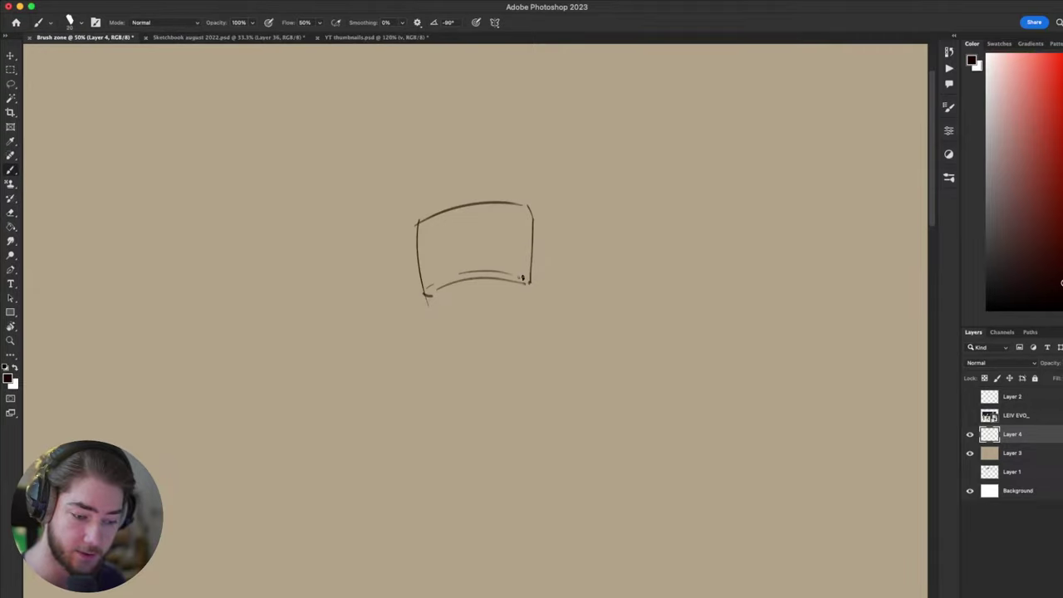
{"action": "mouse_move", "coordinate": [525, 213]}
{"action": "left_mouse_down"}
{"action": "mouse_move", "coordinate": [526, 267]}
{"action": "mouse_move", "coordinate": [527, 227]}
{"action": "left_mouse_up"}
{"action": "key", "text": "super+z"}
{"action": "key", "text": "super+z"}
{"action": "left_click_drag", "start_coordinate": [528, 266], "coordinate": [524, 225]}
{"action": "key", "text": "super+z"}
{"action": "left_click_drag", "start_coordinate": [526, 277], "coordinate": [526, 232]}
{"action": "key", "text": "super+z"}
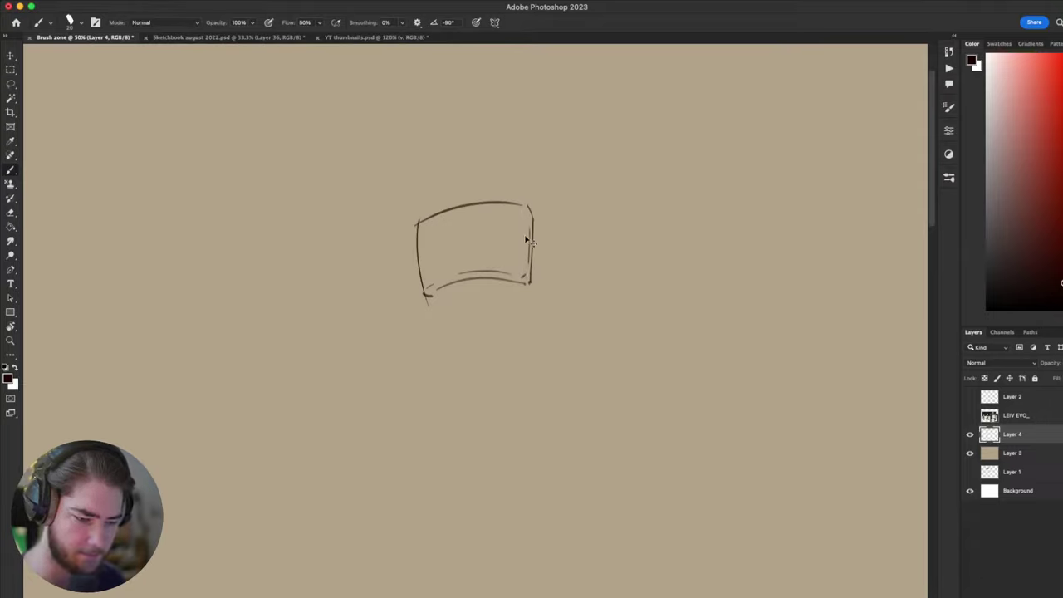
{"action": "key", "text": "super+z"}
{"action": "left_click_drag", "start_coordinate": [524, 277], "coordinate": [520, 209]}
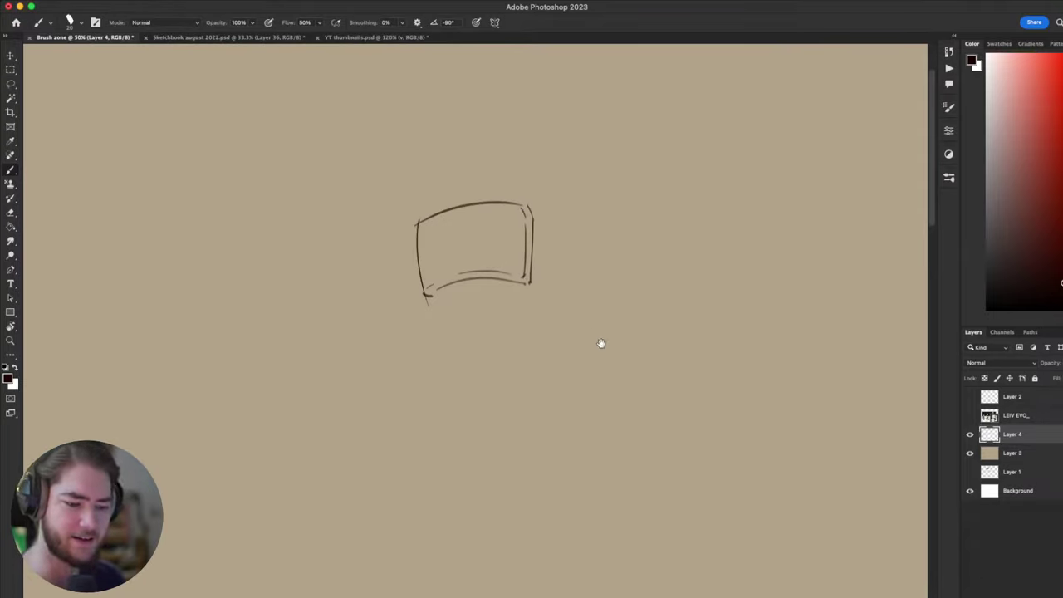
{"action": "left_click_drag", "start_coordinate": [601, 343], "coordinate": [647, 346]}
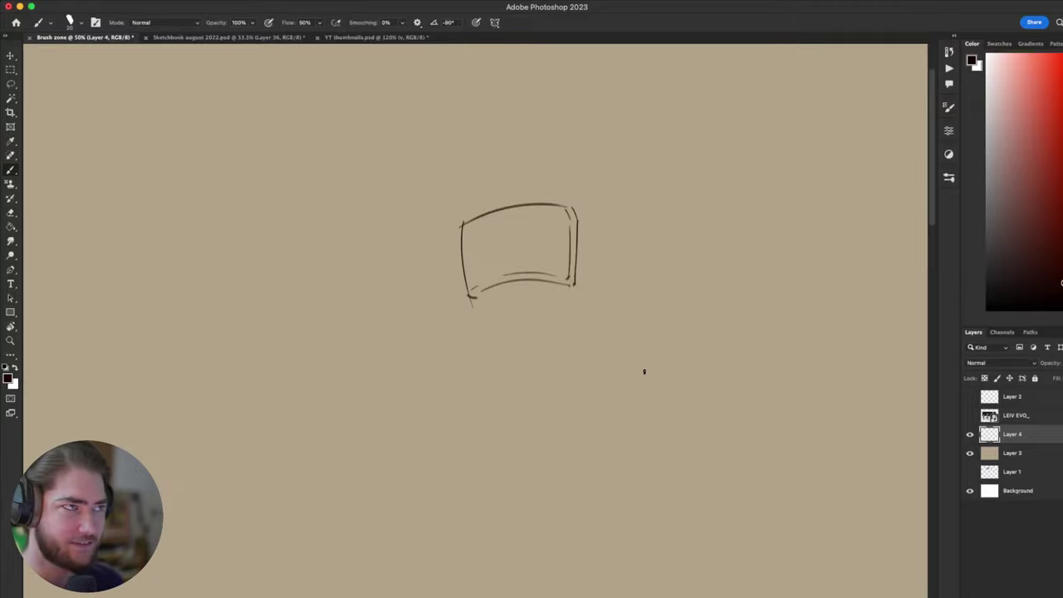
{"action": "left_click_drag", "start_coordinate": [657, 370], "coordinate": [639, 390]}
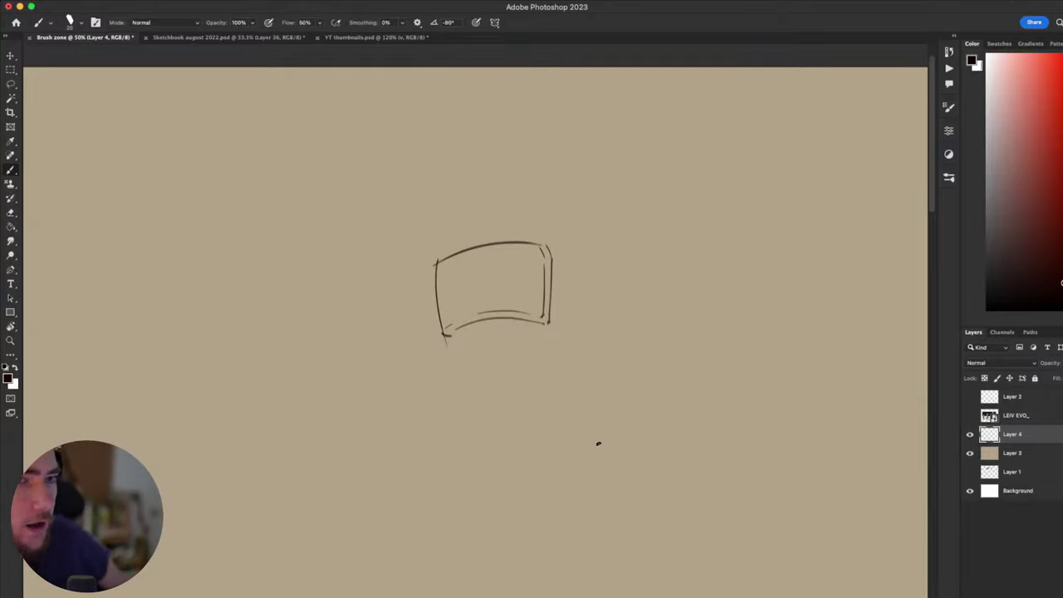
- Delete the panel sketch from Layer 4 using a lasso selection, and clear the selection
{"action": "key", "text": "super+minus"}
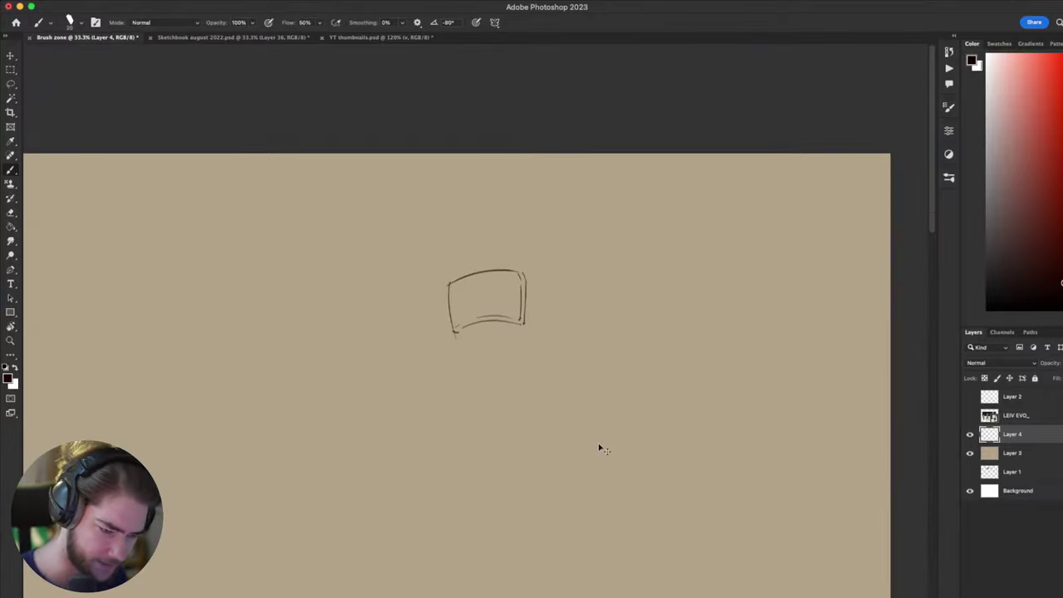
{"action": "left_click_drag", "start_coordinate": [585, 339], "coordinate": [657, 275]}
{"action": "key", "text": "l"}
{"action": "mouse_move", "coordinate": [651, 206]}
{"action": "left_mouse_down"}
{"action": "mouse_move", "coordinate": [565, 350]}
{"action": "mouse_move", "coordinate": [653, 250]}
{"action": "left_mouse_up"}
{"action": "key", "text": "BackSpace"}
{"action": "key", "text": "super+d"}
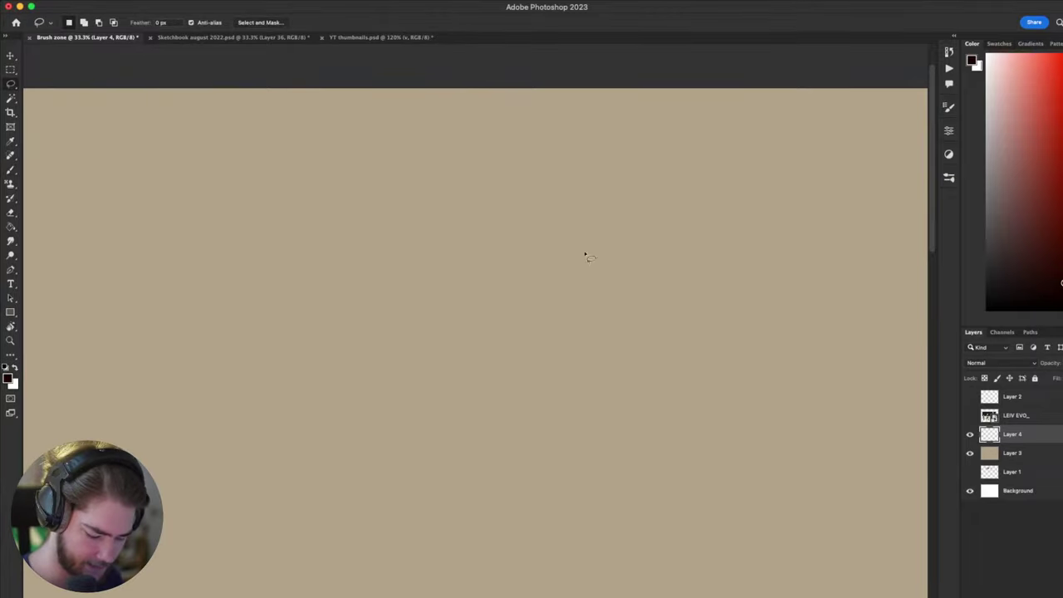
- Sketch a loose circle as the base of a new head, with a short curved stroke along its left side
{"action": "key", "text": "b"}
{"action": "left_click_drag", "start_coordinate": [610, 343], "coordinate": [716, 322]}
{"action": "mouse_move", "coordinate": [368, 187]}
{"action": "left_mouse_down"}
{"action": "mouse_move", "coordinate": [460, 304]}
{"action": "mouse_move", "coordinate": [413, 308]}
{"action": "left_mouse_up"}
{"action": "key", "text": "super+z"}
{"action": "mouse_move", "coordinate": [515, 181]}
{"action": "left_mouse_down"}
{"action": "mouse_move", "coordinate": [579, 200]}
{"action": "mouse_move", "coordinate": [488, 236]}
{"action": "left_mouse_up"}
{"action": "mouse_move", "coordinate": [592, 317]}
{"action": "left_mouse_down"}
{"action": "mouse_move", "coordinate": [539, 323]}
{"action": "mouse_move", "coordinate": [450, 291]}
{"action": "left_mouse_up"}
{"action": "key", "text": "super+z"}
{"action": "mouse_move", "coordinate": [425, 130]}
{"action": "left_mouse_down"}
{"action": "mouse_move", "coordinate": [379, 162]}
{"action": "mouse_move", "coordinate": [446, 137]}
{"action": "left_mouse_up"}
{"action": "left_click_drag", "start_coordinate": [374, 170], "coordinate": [391, 235]}
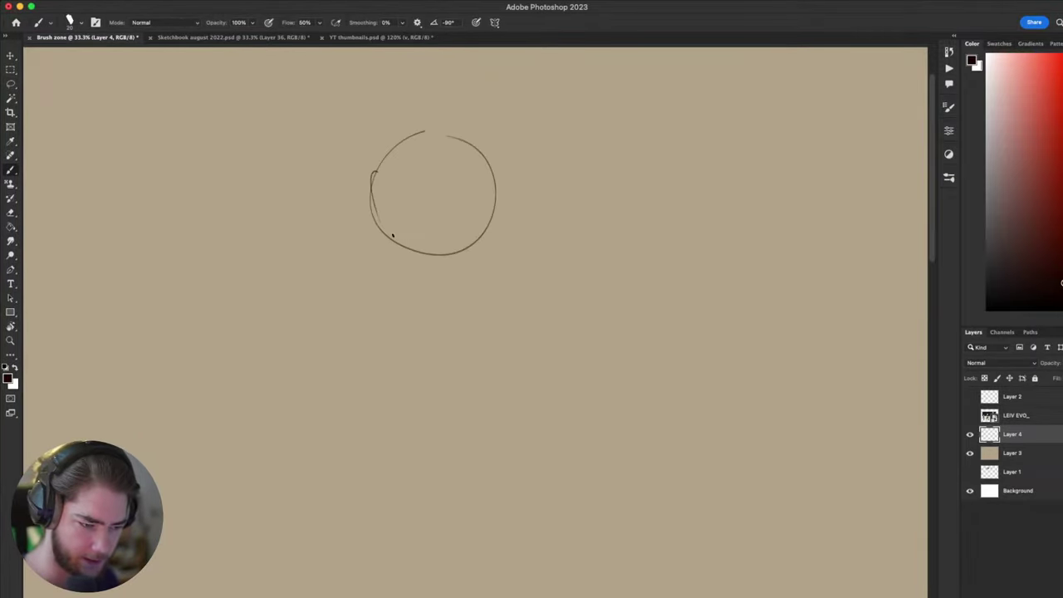
- Rework the head construction, undoing trial strokes for the front contour of the face
{"action": "key", "text": "super+z"}
{"action": "key", "text": "super+z"}
{"action": "mouse_move", "coordinate": [417, 151]}
{"action": "left_mouse_down"}
{"action": "mouse_move", "coordinate": [470, 117]}
{"action": "mouse_move", "coordinate": [422, 182]}
{"action": "mouse_move", "coordinate": [418, 246]}
{"action": "left_mouse_up"}
{"action": "key", "text": "super+z"}
{"action": "key", "text": "super+z"}
{"action": "left_click_drag", "start_coordinate": [422, 181], "coordinate": [427, 261]}
{"action": "key", "text": "super+z"}
{"action": "mouse_move", "coordinate": [420, 183]}
{"action": "left_mouse_down"}
{"action": "mouse_move", "coordinate": [421, 228]}
{"action": "mouse_move", "coordinate": [441, 249]}
{"action": "mouse_move", "coordinate": [492, 195]}
{"action": "mouse_move", "coordinate": [474, 259]}
{"action": "left_mouse_up"}
{"action": "key", "text": "super+z"}
{"action": "key", "text": "super+z"}
- Draw an angular jaw from the chin up to the back of the head, and erase excess circle lines
{"action": "left_click_drag", "start_coordinate": [420, 298], "coordinate": [470, 270]}
{"action": "mouse_move", "coordinate": [475, 211]}
{"action": "left_mouse_down"}
{"action": "mouse_move", "coordinate": [470, 271]}
{"action": "mouse_move", "coordinate": [420, 251]}
{"action": "mouse_move", "coordinate": [397, 203]}
{"action": "left_mouse_up"}
{"action": "key", "text": "e"}
{"action": "key", "text": "b"}
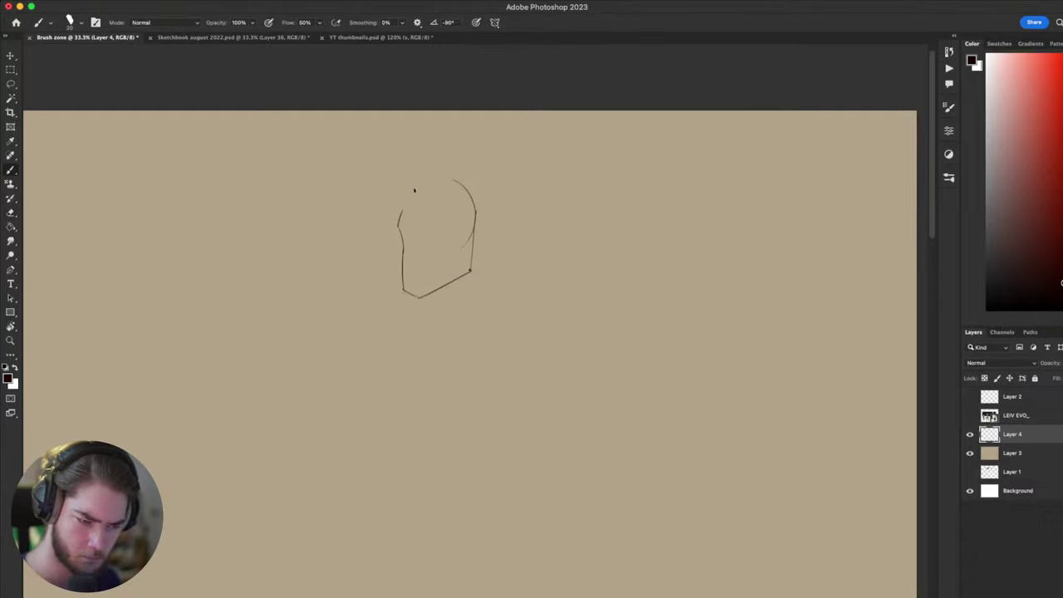
- Sketch the angled cheekbone strokes and break the front contour at the far eye socket
{"action": "left_click_drag", "start_coordinate": [498, 250], "coordinate": [511, 266]}
{"action": "key", "text": "super+z"}
{"action": "mouse_move", "coordinate": [408, 239]}
{"action": "left_mouse_down"}
{"action": "mouse_move", "coordinate": [479, 240]}
{"action": "mouse_move", "coordinate": [459, 261]}
{"action": "left_mouse_up"}
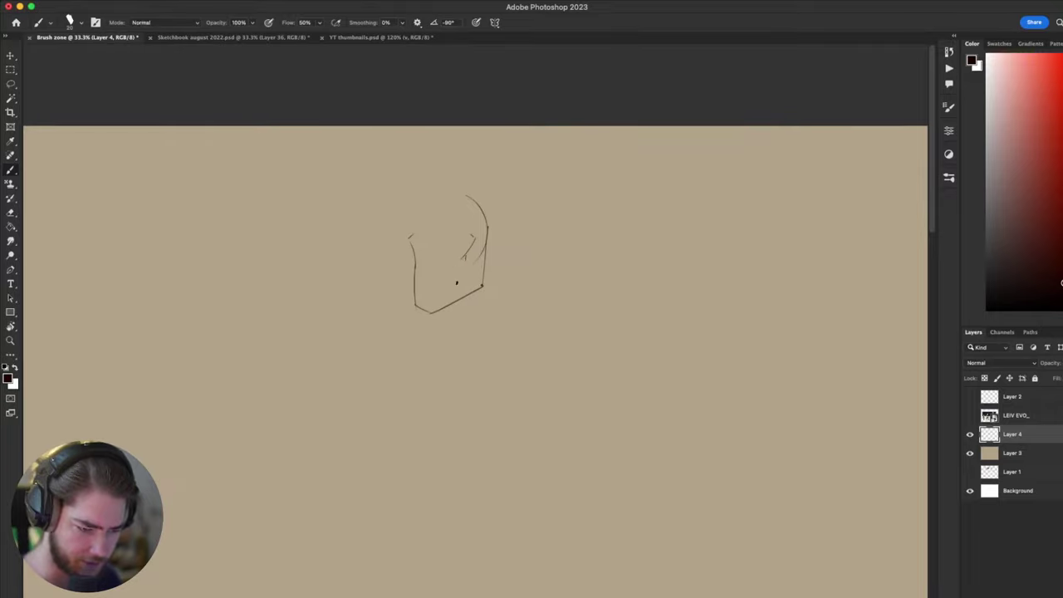
{"action": "scroll", "coordinate": [456, 283], "scroll_direction": "up", "scroll_amount": 2}
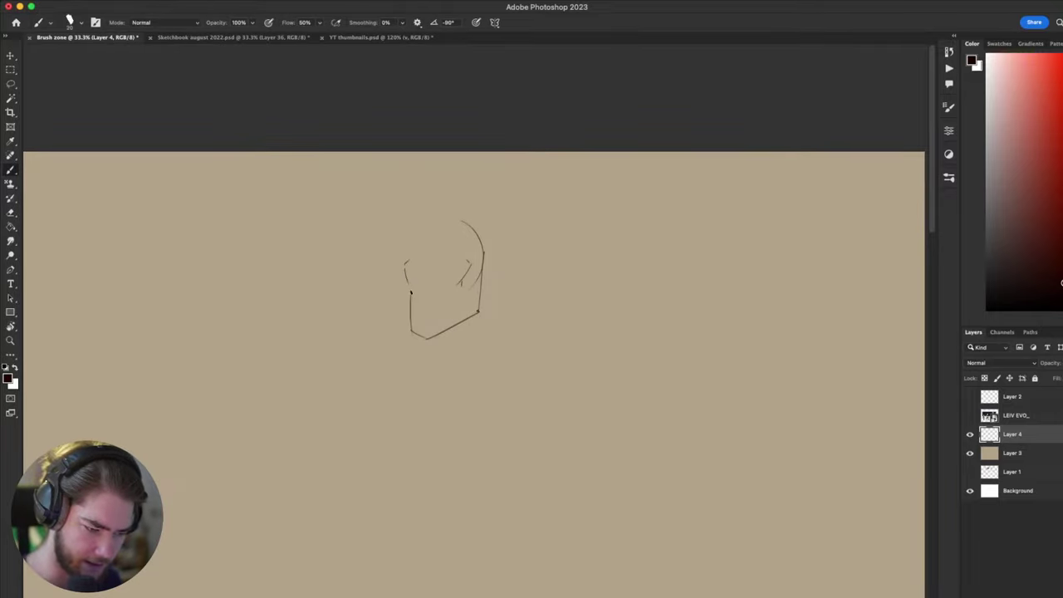
{"action": "scroll", "coordinate": [415, 368], "scroll_direction": "up", "scroll_amount": 3}
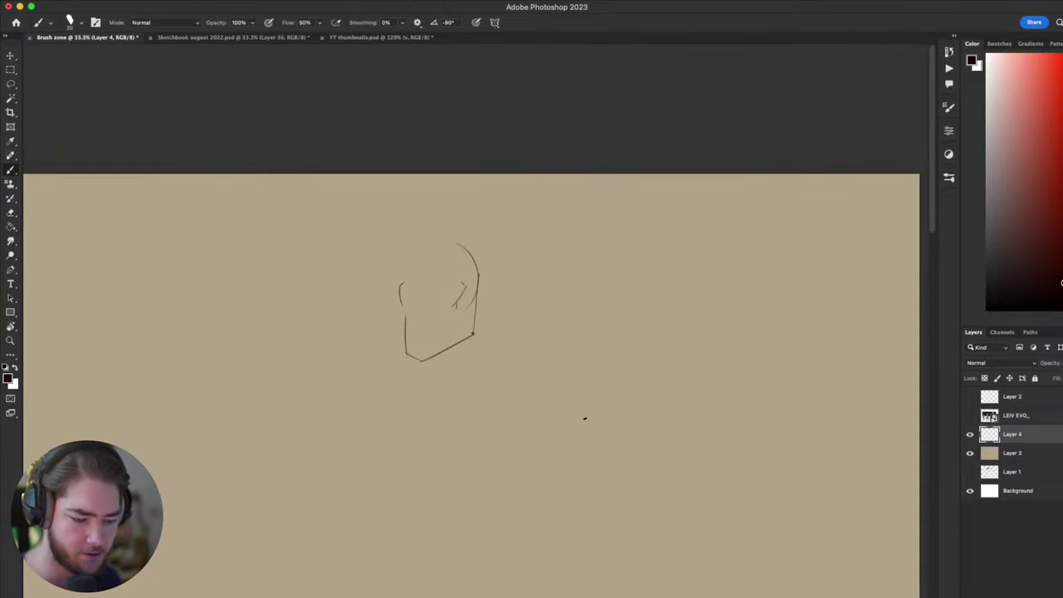
- Sketch the pointed corner of the far brow above the front contour
{"action": "key", "text": "super+minus"}
{"action": "key", "text": "super+plus"}
{"action": "key", "text": "super+plus"}
{"action": "left_click_drag", "start_coordinate": [490, 334], "coordinate": [598, 377]}
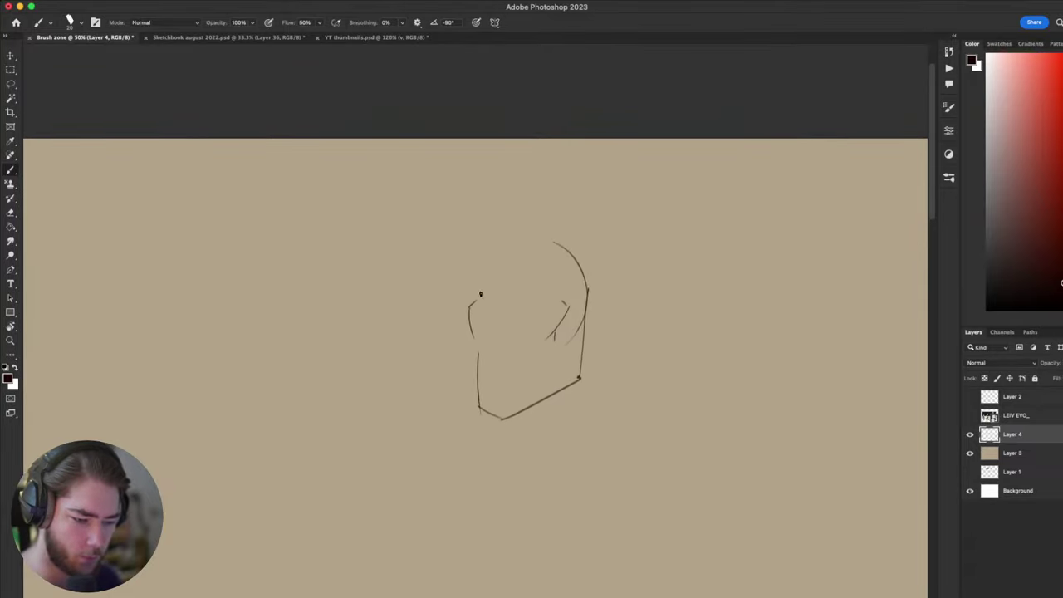
{"action": "key", "text": "super+z"}
{"action": "left_click_drag", "start_coordinate": [474, 299], "coordinate": [466, 289]}
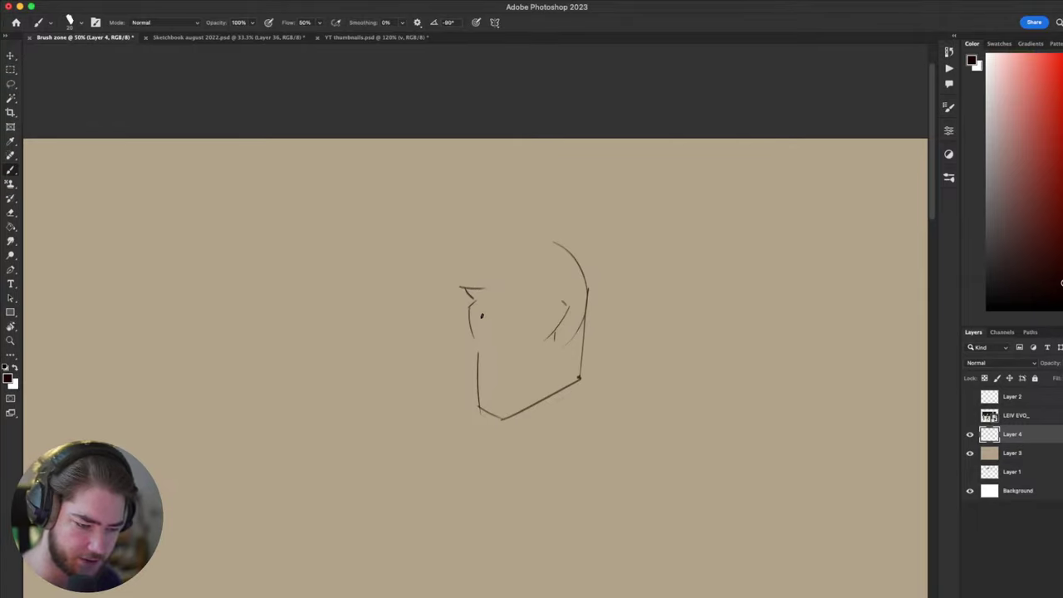
- Draw the far brow sloping inward and the near brow as a separate horizontal line
{"action": "left_click_drag", "start_coordinate": [529, 331], "coordinate": [528, 332]}
{"action": "key", "text": "super+z"}
{"action": "left_click_drag", "start_coordinate": [461, 287], "coordinate": [555, 296]}
{"action": "key", "text": "super+z"}
{"action": "key", "text": "super+z"}
{"action": "key", "text": "super+z"}
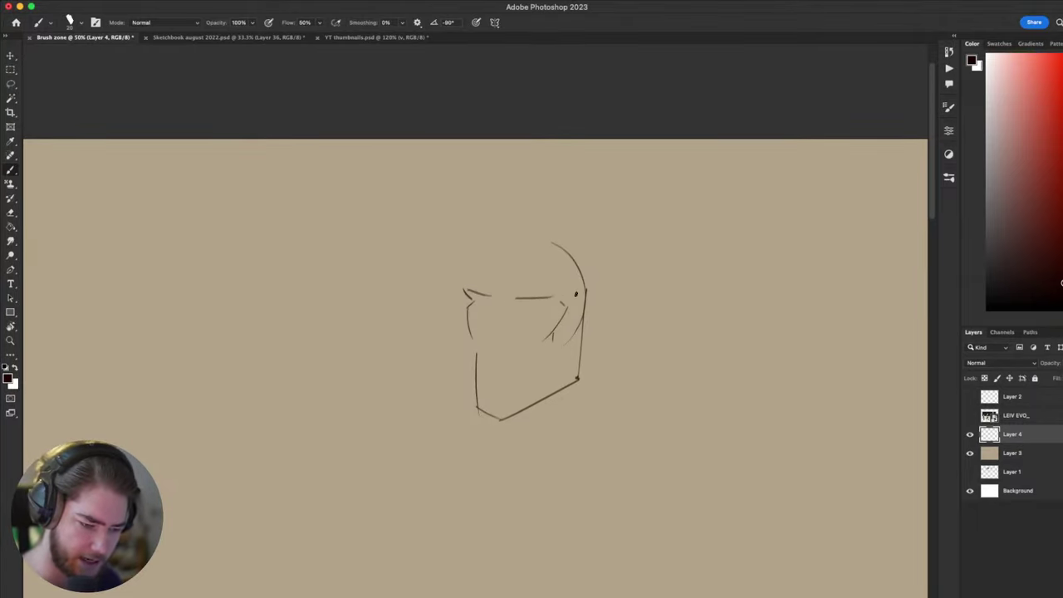
- Erase the cheekbone's stray ends and redraw its lower end with a short tick
{"action": "key", "text": "e"}
{"action": "mouse_move", "coordinate": [548, 339]}
{"action": "left_mouse_down"}
{"action": "mouse_move", "coordinate": [565, 307]}
{"action": "mouse_move", "coordinate": [559, 331]}
{"action": "mouse_move", "coordinate": [563, 321]}
{"action": "mouse_move", "coordinate": [539, 345]}
{"action": "left_mouse_up"}
{"action": "key", "text": "b"}
{"action": "key", "text": "super+z"}
{"action": "key", "text": "super+z"}
{"action": "left_click_drag", "start_coordinate": [549, 343], "coordinate": [544, 359]}
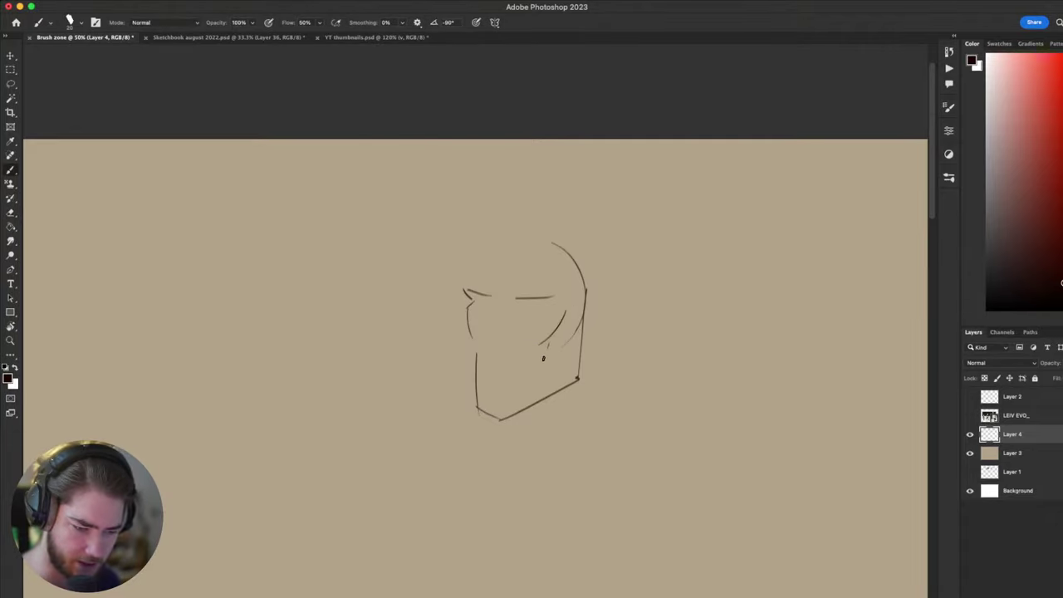
- Add short strokes under the inner ends of both brows to start the nose bridge
{"action": "scroll", "coordinate": [507, 382], "scroll_direction": "up", "scroll_amount": 1}
{"action": "scroll", "coordinate": [507, 382], "scroll_direction": "right", "scroll_amount": 1}
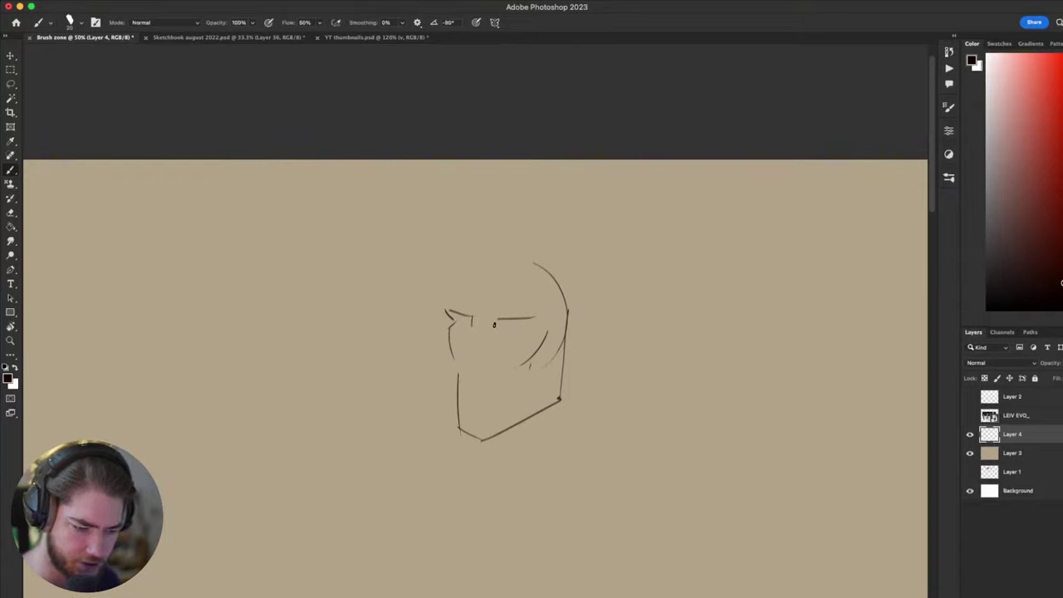
{"action": "left_click_drag", "start_coordinate": [491, 318], "coordinate": [489, 325]}
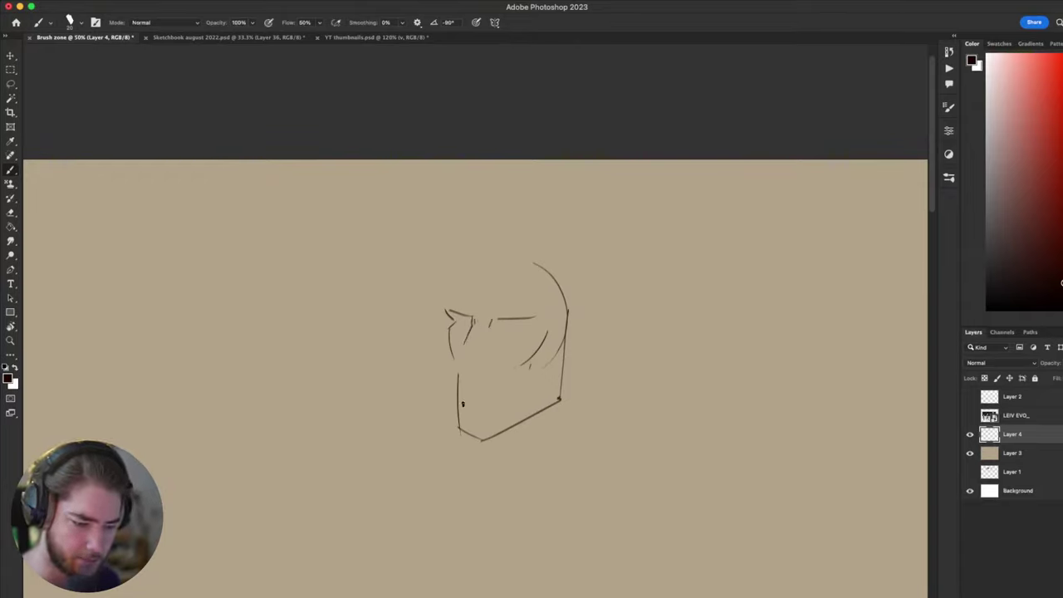
- Sketch the long nose bridge line and erase the upper part of the jaw's front contour
{"action": "scroll", "coordinate": [529, 396], "scroll_direction": "down", "scroll_amount": 2}
{"action": "scroll", "coordinate": [529, 397], "scroll_direction": "left", "scroll_amount": 1}
{"action": "mouse_move", "coordinate": [474, 334]}
{"action": "left_mouse_down"}
{"action": "mouse_move", "coordinate": [478, 304]}
{"action": "mouse_move", "coordinate": [473, 349]}
{"action": "left_mouse_up"}
{"action": "key", "text": "super+z"}
{"action": "key", "text": "e"}
{"action": "key", "text": "b"}
- Draw the angular nose tip and underside, ending in a small nostril stroke
{"action": "mouse_move", "coordinate": [479, 295]}
{"action": "left_mouse_down"}
{"action": "mouse_move", "coordinate": [466, 332]}
{"action": "mouse_move", "coordinate": [485, 332]}
{"action": "left_mouse_up"}
{"action": "key", "text": "super+z"}
{"action": "key", "text": "super+z"}
{"action": "key", "text": "super+z"}
{"action": "key", "text": "super+z"}
{"action": "mouse_move", "coordinate": [490, 330]}
{"action": "left_mouse_down"}
{"action": "mouse_move", "coordinate": [514, 317]}
{"action": "mouse_move", "coordinate": [473, 329]}
{"action": "mouse_move", "coordinate": [498, 323]}
{"action": "left_mouse_up"}
{"action": "key", "text": "super+z"}
{"action": "key", "text": "super+z"}
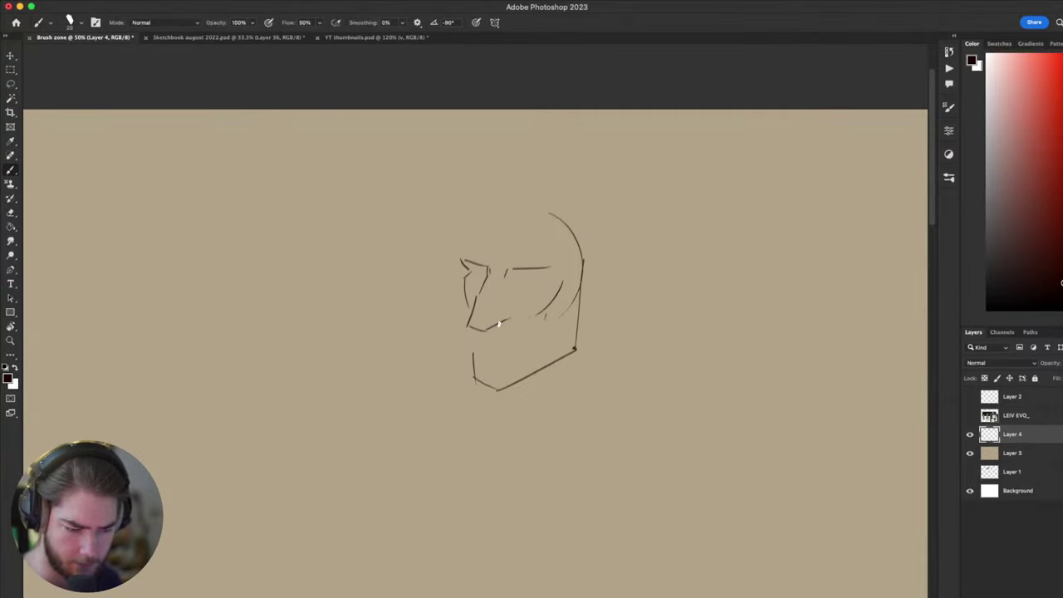
{"action": "left_click_drag", "start_coordinate": [493, 373], "coordinate": [469, 399]}
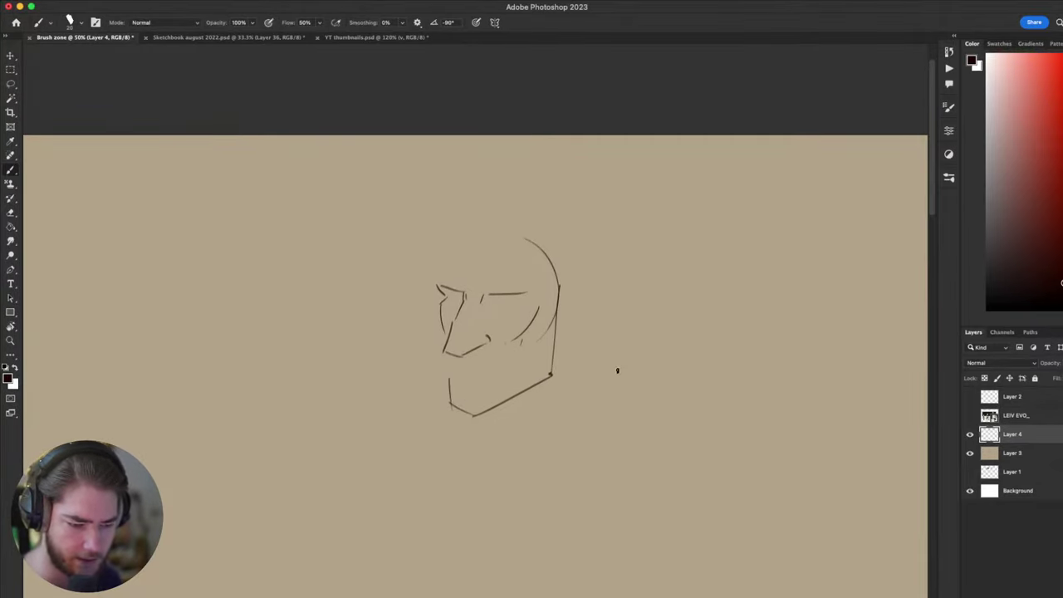
- Rework the near brow into a short inner stroke and an arc down to the temple, and mark the eye's inner corner
{"action": "left_click_drag", "start_coordinate": [658, 319], "coordinate": [657, 263]}
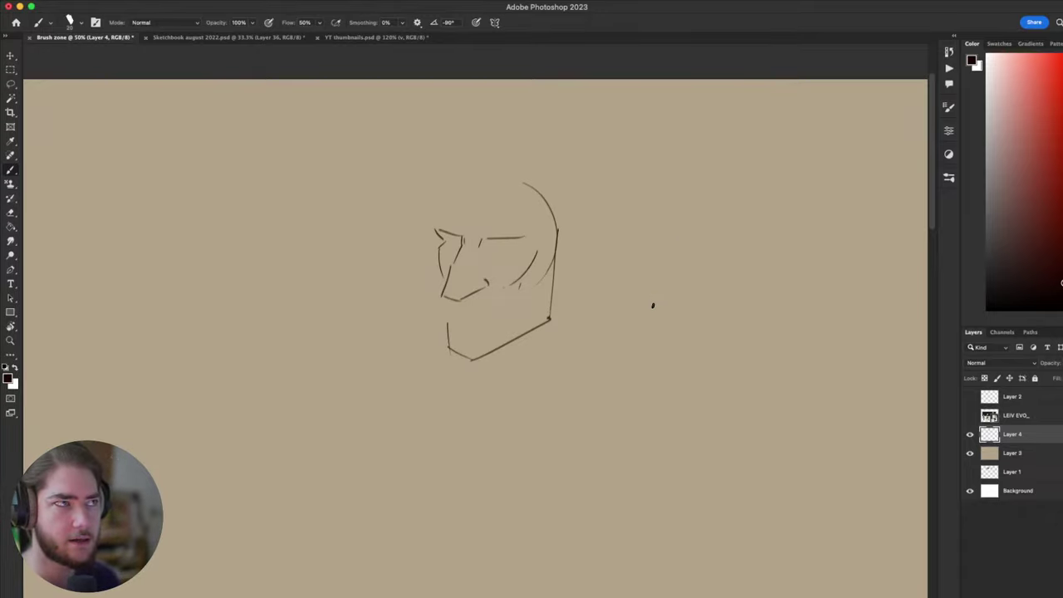
{"action": "mouse_move", "coordinate": [633, 330]}
{"action": "left_mouse_down"}
{"action": "mouse_move", "coordinate": [613, 363]}
{"action": "mouse_move", "coordinate": [624, 368]}
{"action": "mouse_move", "coordinate": [663, 333]}
{"action": "mouse_move", "coordinate": [648, 299]}
{"action": "mouse_move", "coordinate": [622, 282]}
{"action": "mouse_move", "coordinate": [594, 363]}
{"action": "left_mouse_up"}
{"action": "key", "text": "e"}
{"action": "key", "text": "b"}
{"action": "mouse_move", "coordinate": [481, 278]}
{"action": "left_mouse_down"}
{"action": "mouse_move", "coordinate": [519, 280]}
{"action": "mouse_move", "coordinate": [504, 290]}
{"action": "mouse_move", "coordinate": [486, 275]}
{"action": "left_mouse_up"}
{"action": "key", "text": "super+z"}
{"action": "key", "text": "super+z"}
{"action": "mouse_move", "coordinate": [492, 273]}
{"action": "left_mouse_down"}
{"action": "mouse_move", "coordinate": [517, 288]}
{"action": "mouse_move", "coordinate": [517, 310]}
{"action": "left_mouse_up"}
{"action": "key", "text": "e"}
{"action": "left_click_drag", "start_coordinate": [425, 293], "coordinate": [423, 296]}
{"action": "key", "text": "b"}
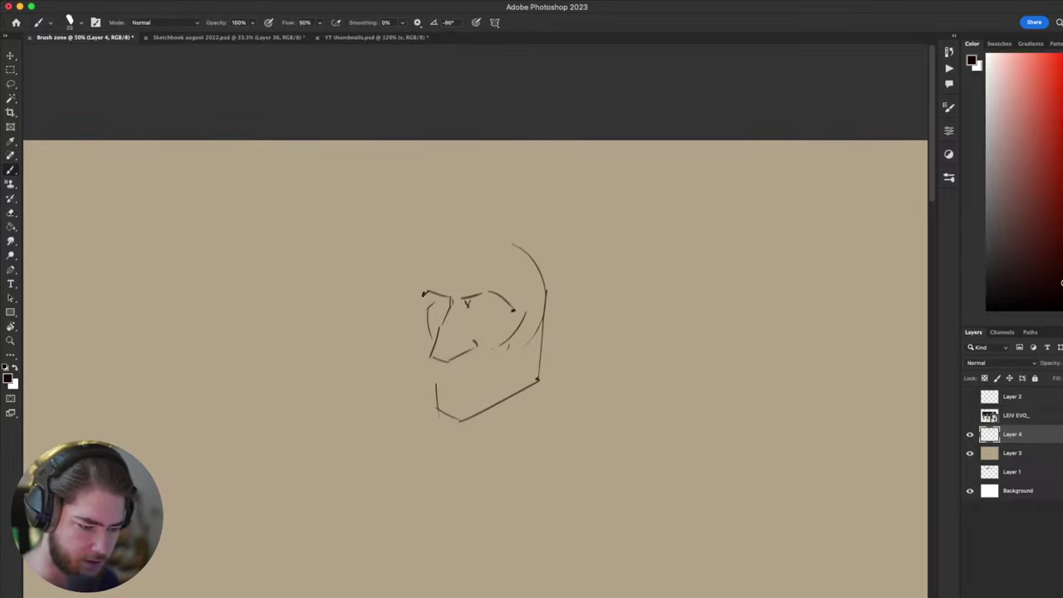
- Add a wedge shape to the nose and rework the nostril strokes at its base
{"action": "left_click_drag", "start_coordinate": [454, 339], "coordinate": [574, 460]}
{"action": "key", "text": "e"}
{"action": "mouse_move", "coordinate": [490, 386]}
{"action": "left_mouse_down"}
{"action": "mouse_move", "coordinate": [454, 383]}
{"action": "mouse_move", "coordinate": [485, 395]}
{"action": "left_mouse_up"}
{"action": "key", "text": "b"}
{"action": "key", "text": "super+z"}
{"action": "key", "text": "super+z"}
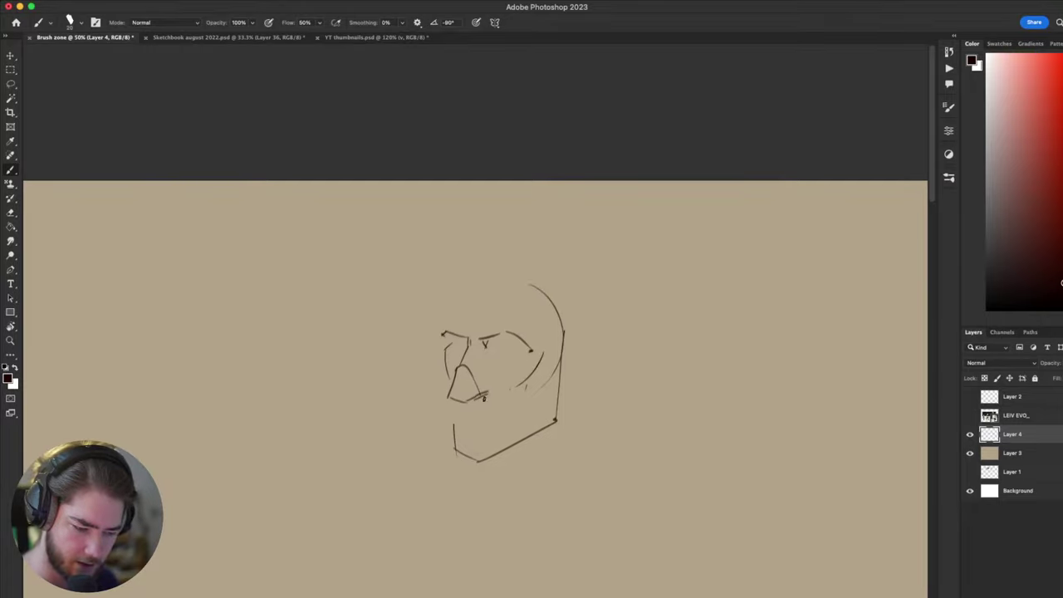
- Erase the chin corner and the middle section of the jawline
{"action": "left_click_drag", "start_coordinate": [478, 483], "coordinate": [462, 466]}
{"action": "key", "text": "e"}
{"action": "mouse_move", "coordinate": [442, 418]}
{"action": "left_mouse_down"}
{"action": "mouse_move", "coordinate": [460, 452]}
{"action": "mouse_move", "coordinate": [465, 433]}
{"action": "left_mouse_up"}
{"action": "left_click_drag", "start_coordinate": [486, 436], "coordinate": [507, 426]}
{"action": "key", "text": "b"}
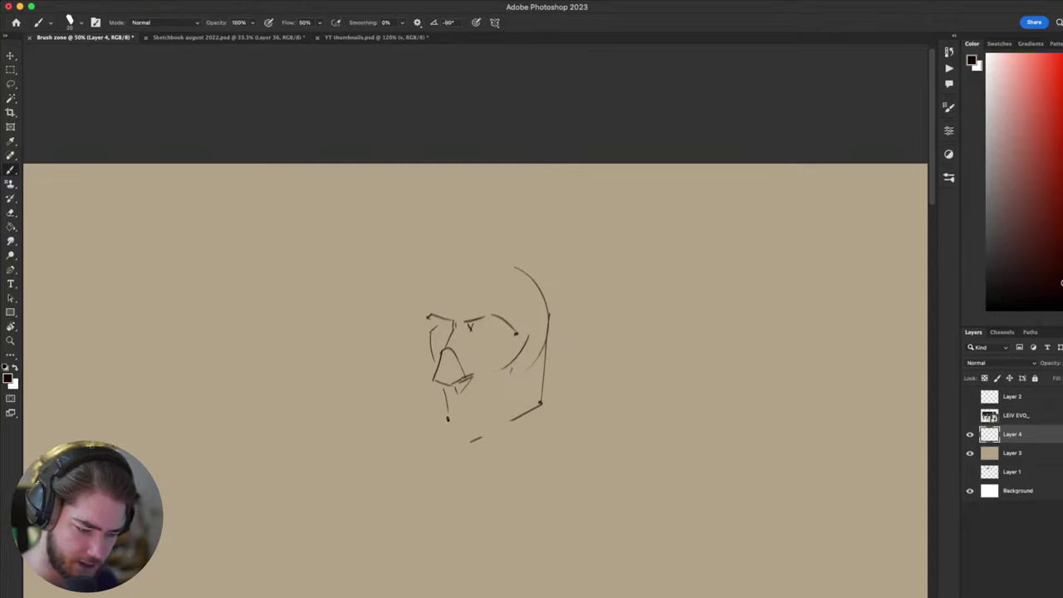
- Sketch the upper lip's front contour, a dark mouth line and a short mark for the lower lip
{"action": "left_click_drag", "start_coordinate": [443, 388], "coordinate": [447, 411]}
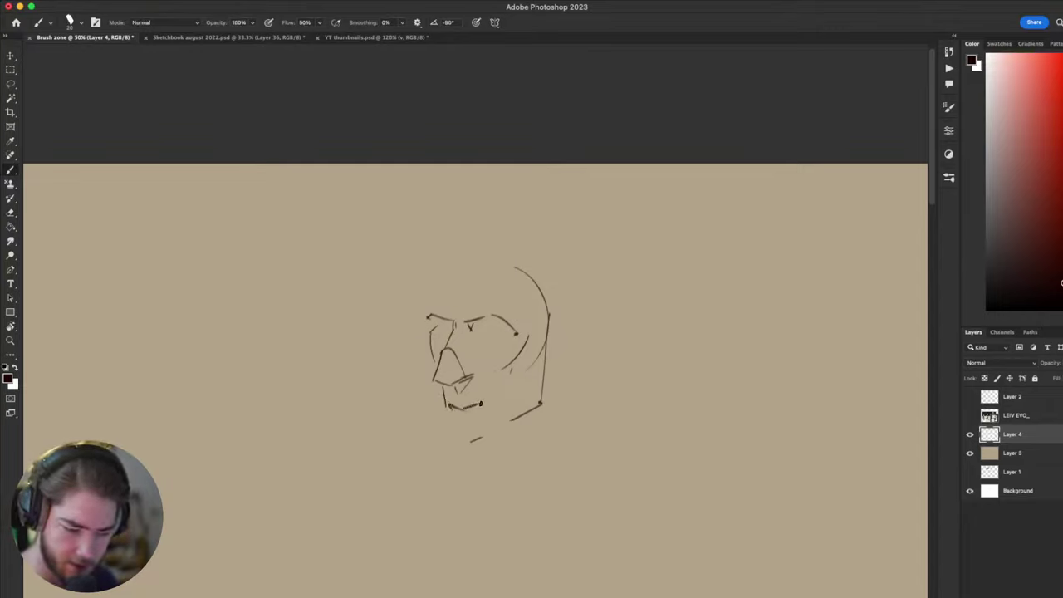
{"action": "key", "text": "z"}
{"action": "left_click", "coordinate": [450, 405]}
{"action": "key", "text": "b"}
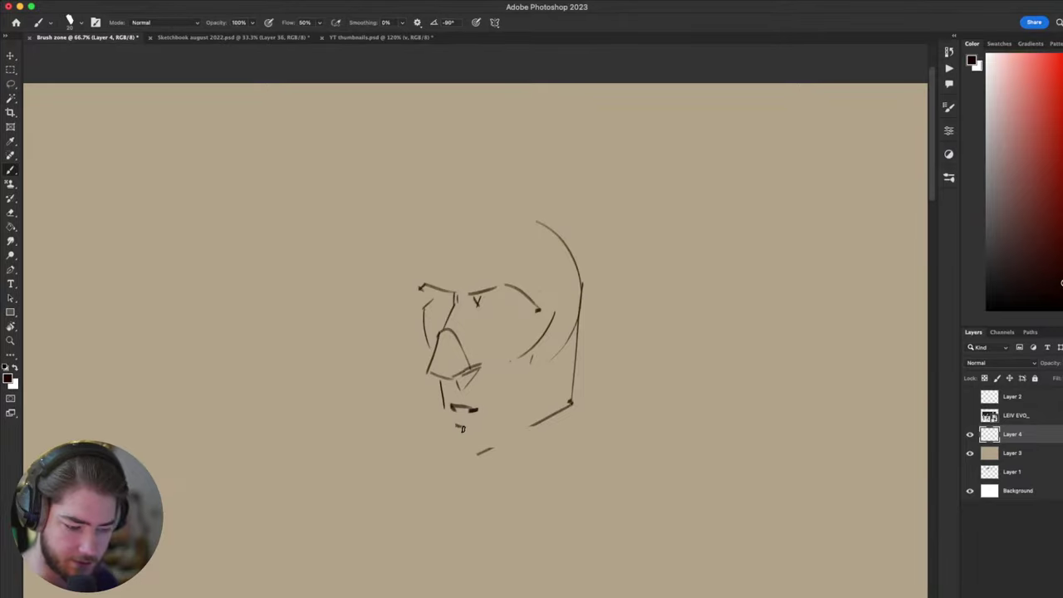
{"action": "mouse_move", "coordinate": [449, 425]}
{"action": "left_mouse_down"}
{"action": "mouse_move", "coordinate": [462, 428]}
{"action": "mouse_move", "coordinate": [461, 472]}
{"action": "left_mouse_up"}
{"action": "key", "text": "super+z"}
{"action": "key", "text": "super+z"}
- Erase the outer end of the near brow and replace it with a diagonal stroke rising toward the temple
{"action": "left_click_drag", "start_coordinate": [616, 377], "coordinate": [592, 367]}
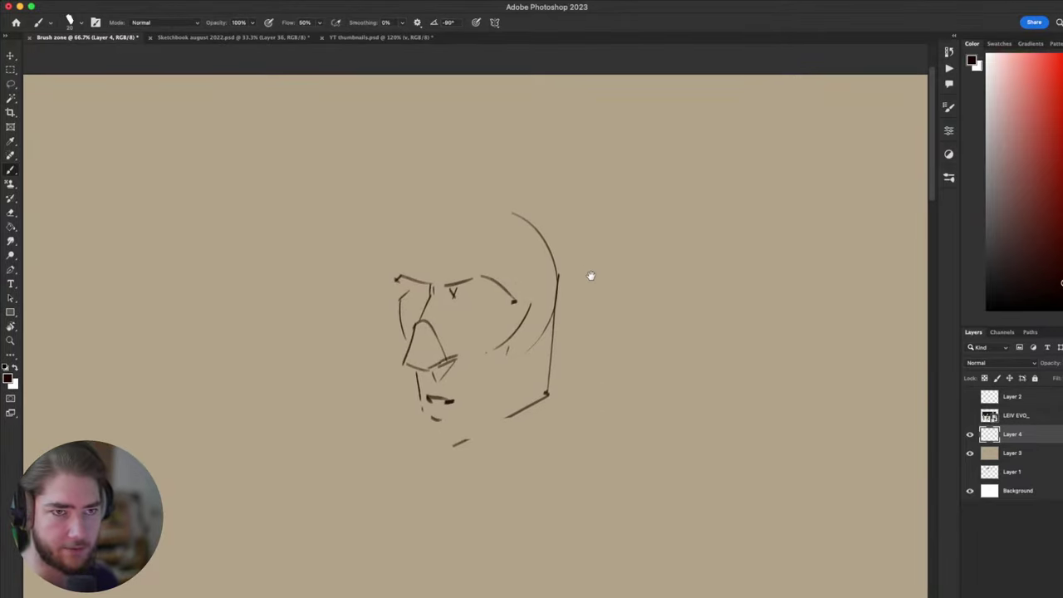
{"action": "left_click_drag", "start_coordinate": [591, 275], "coordinate": [614, 329]}
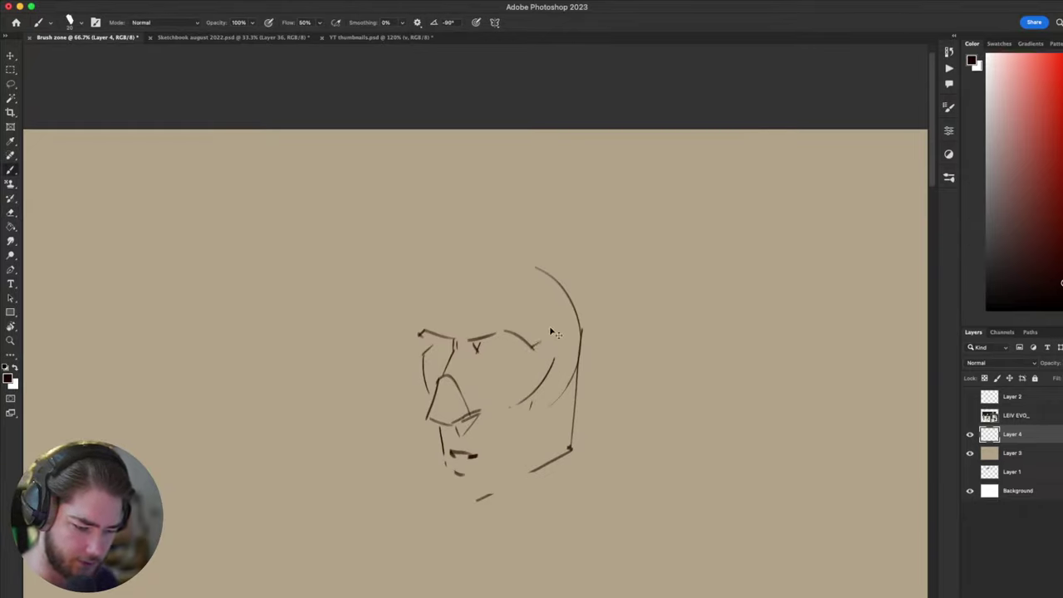
{"action": "key", "text": "e"}
{"action": "mouse_move", "coordinate": [529, 345]}
{"action": "left_mouse_down"}
{"action": "mouse_move", "coordinate": [542, 340]}
{"action": "mouse_move", "coordinate": [522, 351]}
{"action": "left_mouse_up"}
{"action": "key", "text": "b"}
{"action": "key", "text": "super+z"}
{"action": "key", "text": "super+z"}
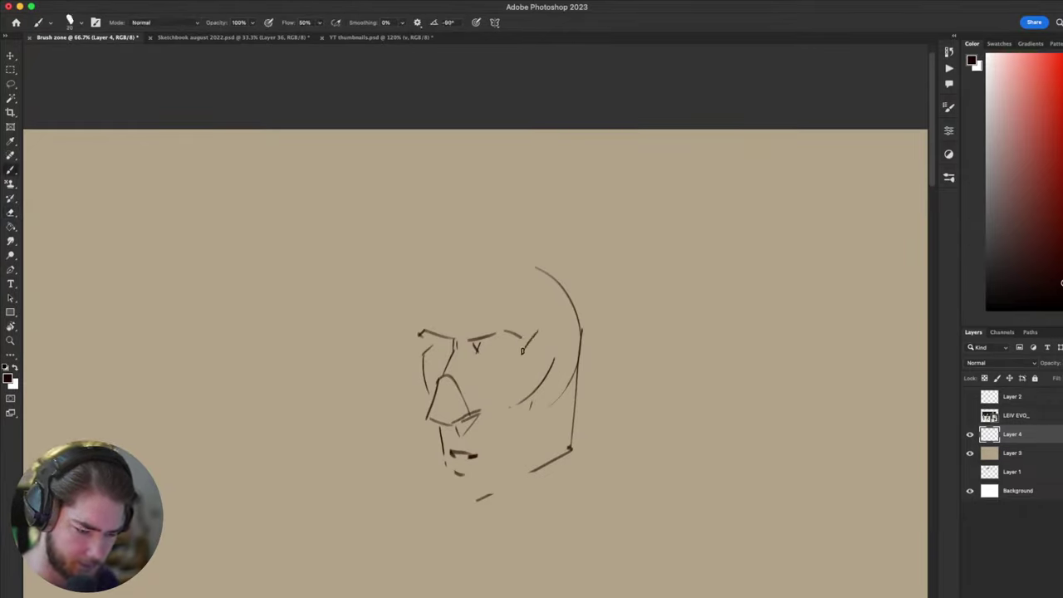
- Sketch almond-shaped outlines for both eyes beneath the brows and a short fold stroke under the near eye
{"action": "mouse_move", "coordinate": [475, 361]}
{"action": "left_mouse_down"}
{"action": "mouse_move", "coordinate": [499, 377]}
{"action": "mouse_move", "coordinate": [538, 347]}
{"action": "mouse_move", "coordinate": [495, 345]}
{"action": "mouse_move", "coordinate": [520, 349]}
{"action": "mouse_move", "coordinate": [506, 368]}
{"action": "mouse_move", "coordinate": [446, 345]}
{"action": "left_mouse_up"}
{"action": "key", "text": "super+z"}
{"action": "key", "text": "super+z"}
{"action": "key", "text": "super+z"}
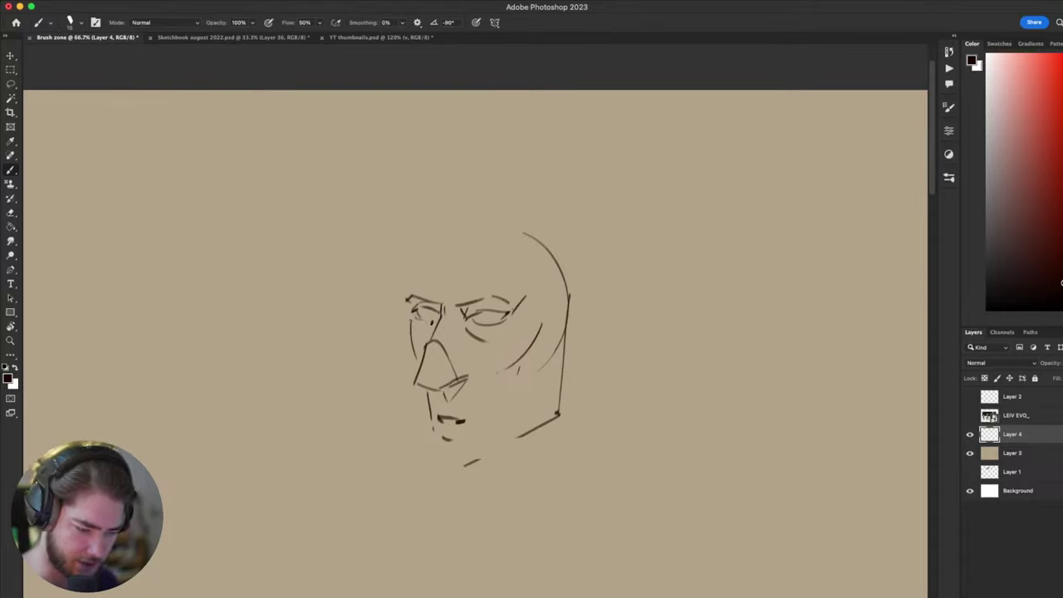
{"action": "key", "text": "super+z"}
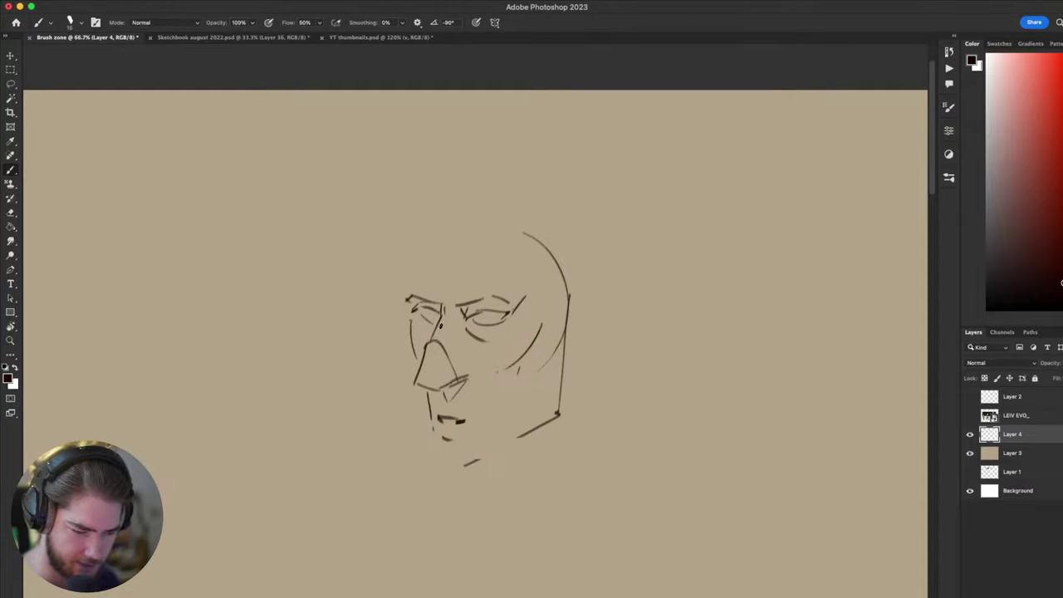
{"action": "left_click_drag", "start_coordinate": [412, 382], "coordinate": [369, 314]}
- Darken the near eye's lower lid and the fold below it, and reinforce the lid at its outer corner
{"action": "left_click_drag", "start_coordinate": [524, 333], "coordinate": [552, 369]}
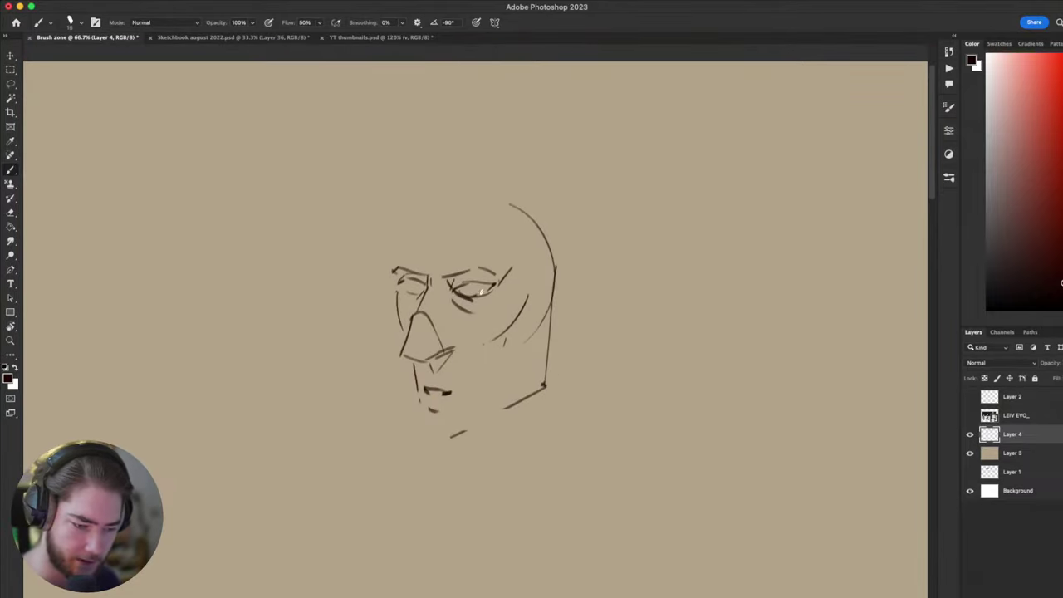
{"action": "key", "text": "super+z"}
{"action": "key", "text": "super+z"}
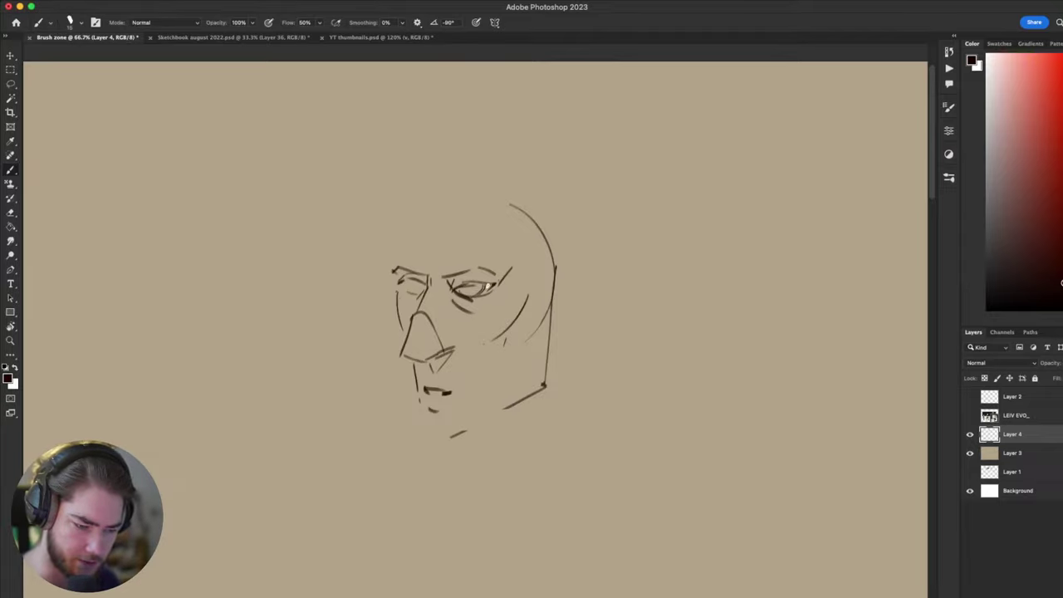
{"action": "left_click_drag", "start_coordinate": [475, 290], "coordinate": [494, 285]}
{"action": "left_click_drag", "start_coordinate": [454, 344], "coordinate": [387, 350]}
{"action": "left_click_drag", "start_coordinate": [525, 389], "coordinate": [574, 369]}
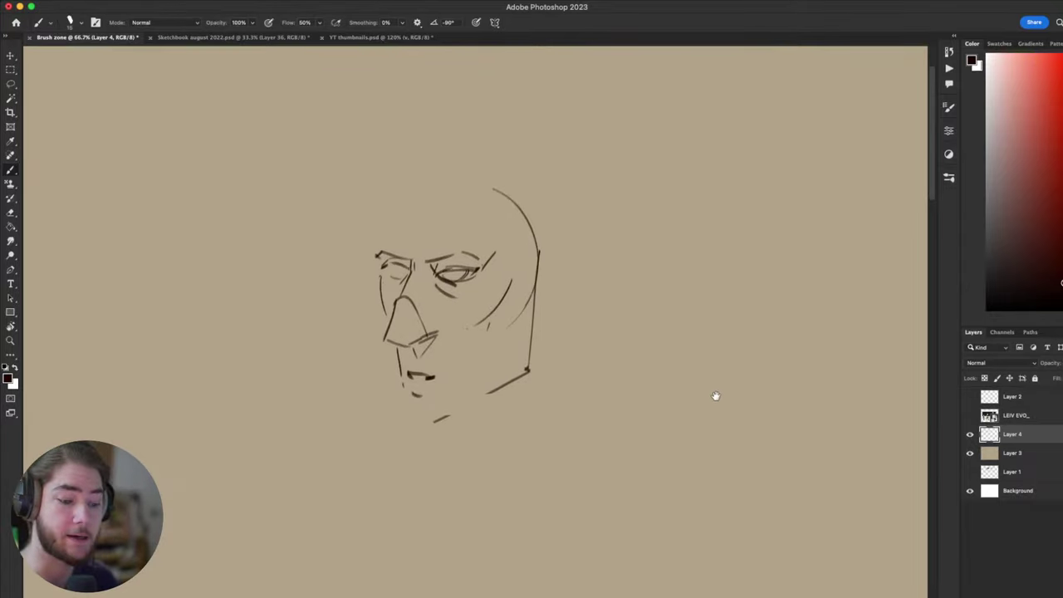
- Draw a rounded cheekbone form below the near eye's outer corner and double the far cheek's contour line
{"action": "left_click_drag", "start_coordinate": [714, 396], "coordinate": [742, 391]}
{"action": "mouse_move", "coordinate": [527, 261]}
{"action": "left_mouse_down"}
{"action": "mouse_move", "coordinate": [534, 300]}
{"action": "mouse_move", "coordinate": [536, 275]}
{"action": "mouse_move", "coordinate": [513, 270]}
{"action": "mouse_move", "coordinate": [531, 267]}
{"action": "left_mouse_up"}
{"action": "key", "text": "super+z"}
{"action": "key", "text": "super+z"}
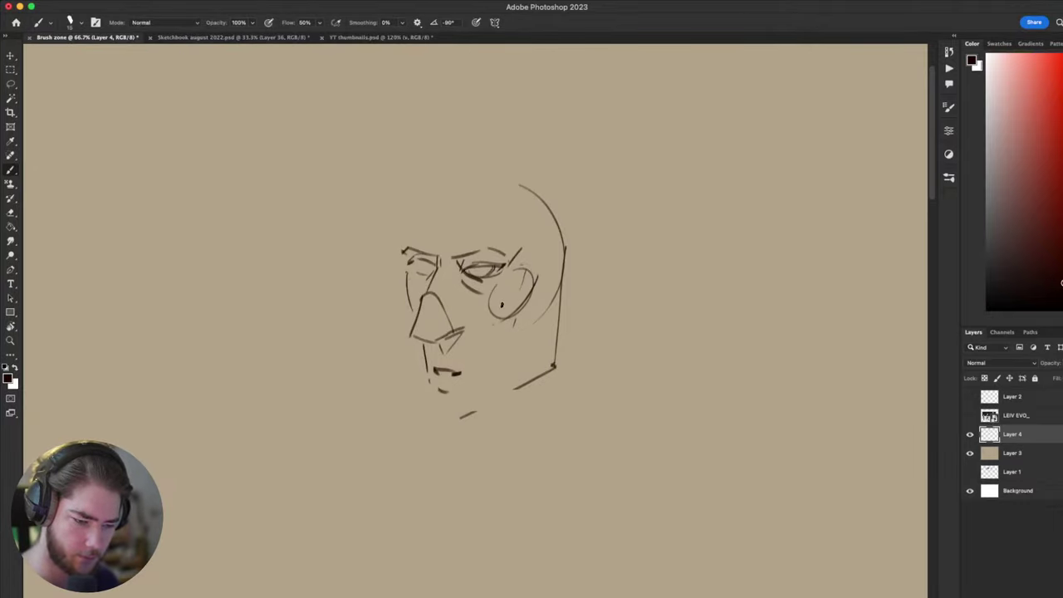
{"action": "left_click_drag", "start_coordinate": [501, 304], "coordinate": [474, 363]}
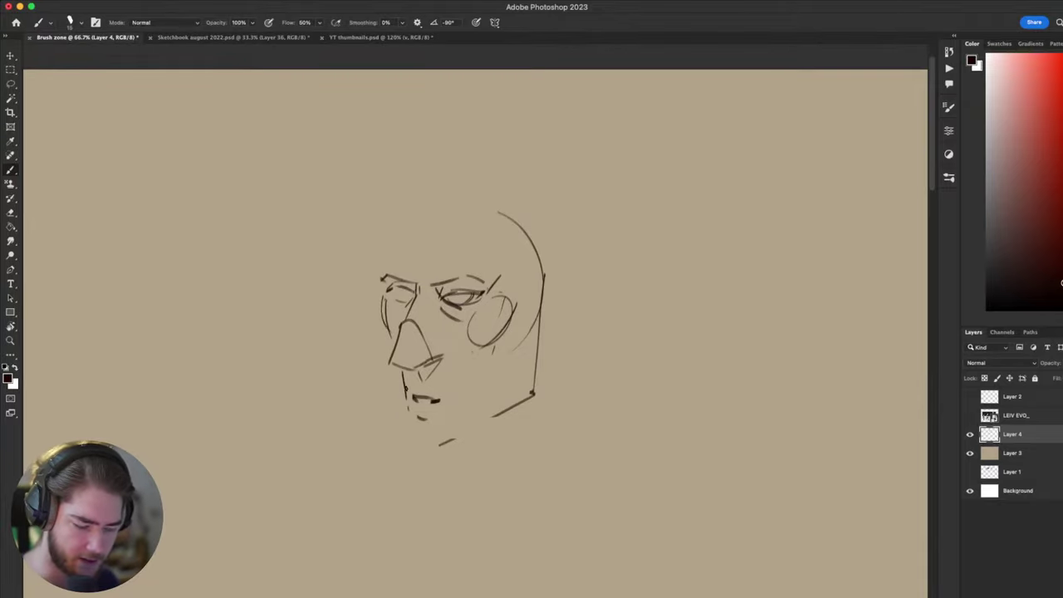
- Shorten the upper lip's front contour, remove the lower-lip mark and extend the mouth line to a dark, downturned corner
{"action": "scroll", "coordinate": [640, 282], "scroll_direction": "down", "scroll_amount": 5}
{"action": "left_click_drag", "start_coordinate": [701, 346], "coordinate": [740, 441]}
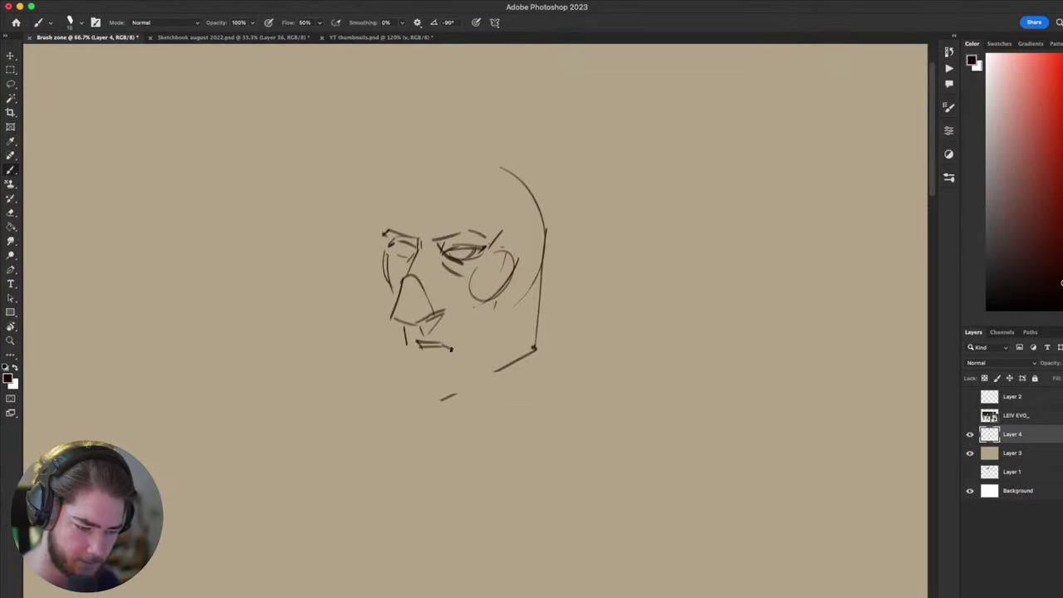
{"action": "scroll", "coordinate": [450, 348], "scroll_direction": "up", "scroll_amount": 3}
- Clear the inside of the near eye and redraw both eyes with dark irises and firmer lids
{"action": "key", "text": "e"}
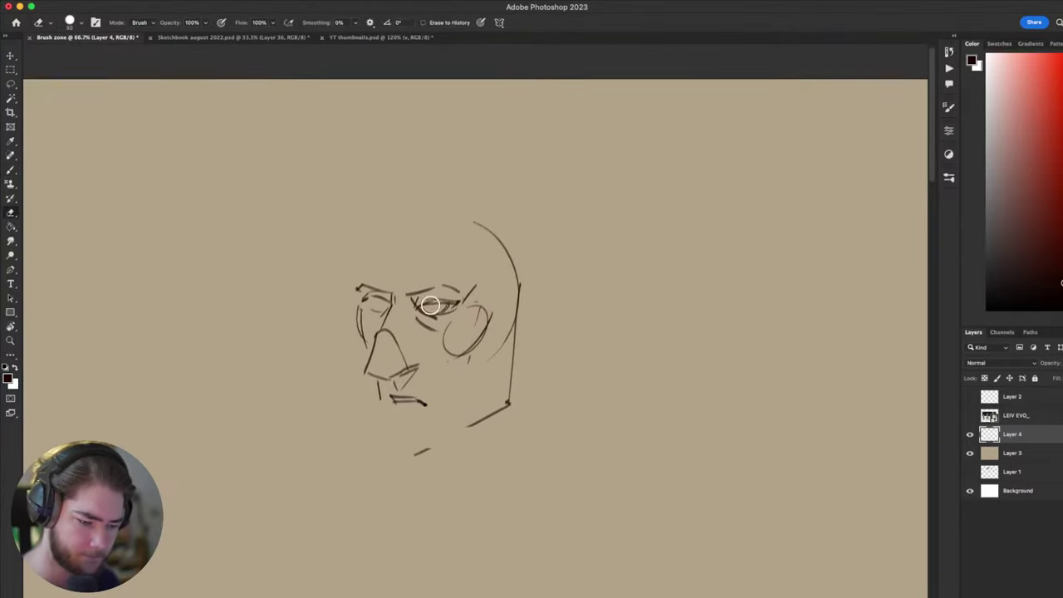
{"action": "key", "text": "b"}
{"action": "mouse_move", "coordinate": [417, 309]}
{"action": "left_mouse_down"}
{"action": "mouse_move", "coordinate": [452, 305]}
{"action": "mouse_move", "coordinate": [426, 308]}
{"action": "mouse_move", "coordinate": [453, 306]}
{"action": "mouse_move", "coordinate": [444, 321]}
{"action": "mouse_move", "coordinate": [475, 351]}
{"action": "left_mouse_up"}
{"action": "key", "text": "super+z"}
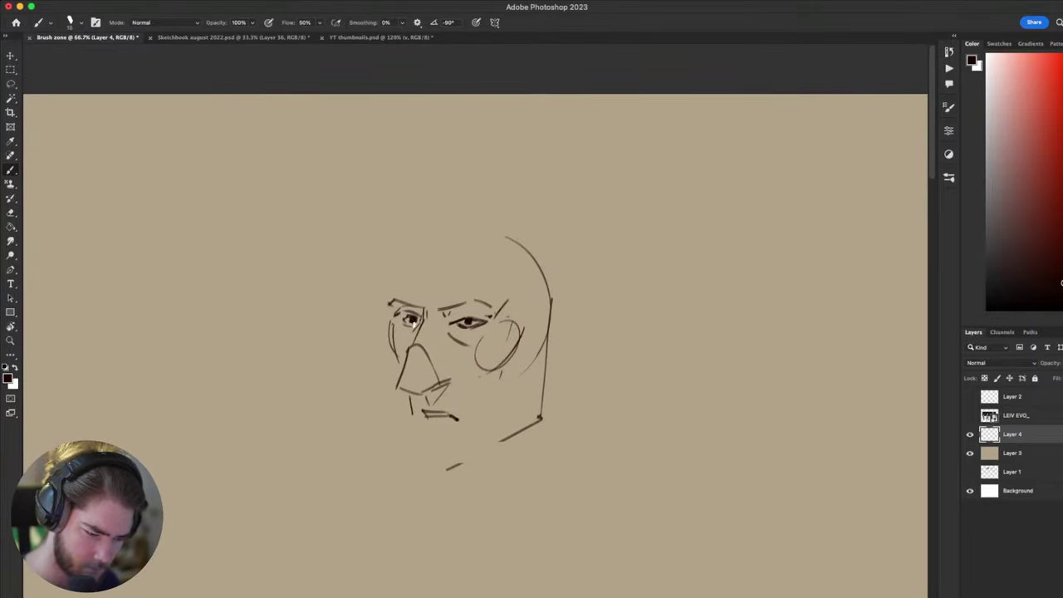
- Sketch a large leaf-shaped ear overlapping the back edge of the head
{"action": "scroll", "coordinate": [465, 333], "scroll_direction": "down", "scroll_amount": 2}
{"action": "scroll", "coordinate": [465, 332], "scroll_direction": "right", "scroll_amount": 3}
{"action": "mouse_move", "coordinate": [487, 319]}
{"action": "left_mouse_down"}
{"action": "mouse_move", "coordinate": [517, 293]}
{"action": "mouse_move", "coordinate": [493, 350]}
{"action": "left_mouse_up"}
{"action": "key", "text": "super+z"}
{"action": "key", "text": "super+z"}
{"action": "key", "text": "super+z"}
{"action": "key", "text": "super+z"}
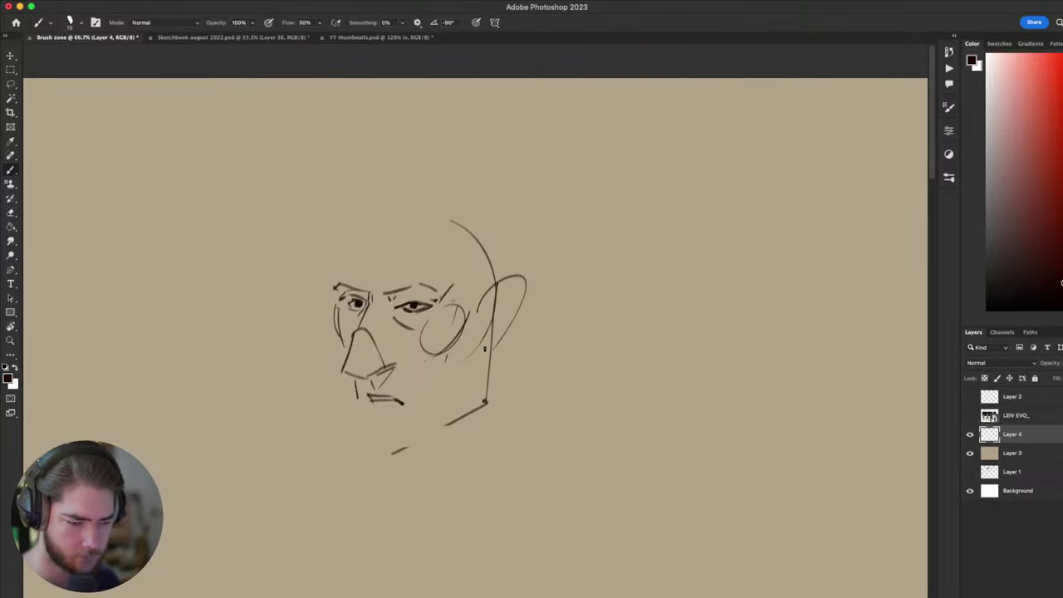
- Draw the lower lip's front contour down to an angular chin and connect the chin to the jawline
{"action": "scroll", "coordinate": [484, 349], "scroll_direction": "down", "scroll_amount": 5}
{"action": "scroll", "coordinate": [441, 252], "scroll_direction": "up", "scroll_amount": 1}
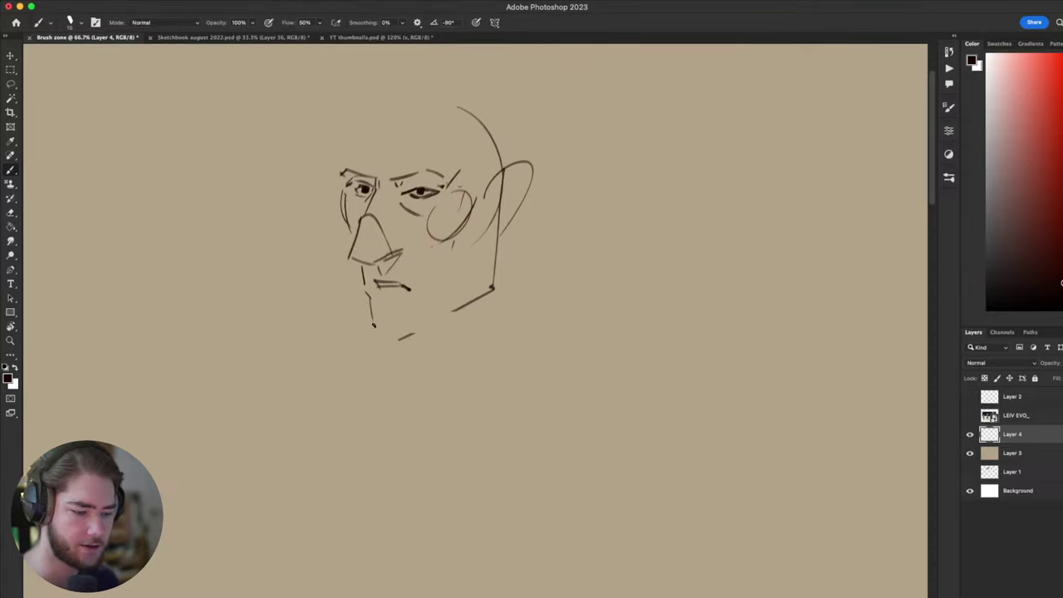
{"action": "left_click_drag", "start_coordinate": [453, 313], "coordinate": [409, 337]}
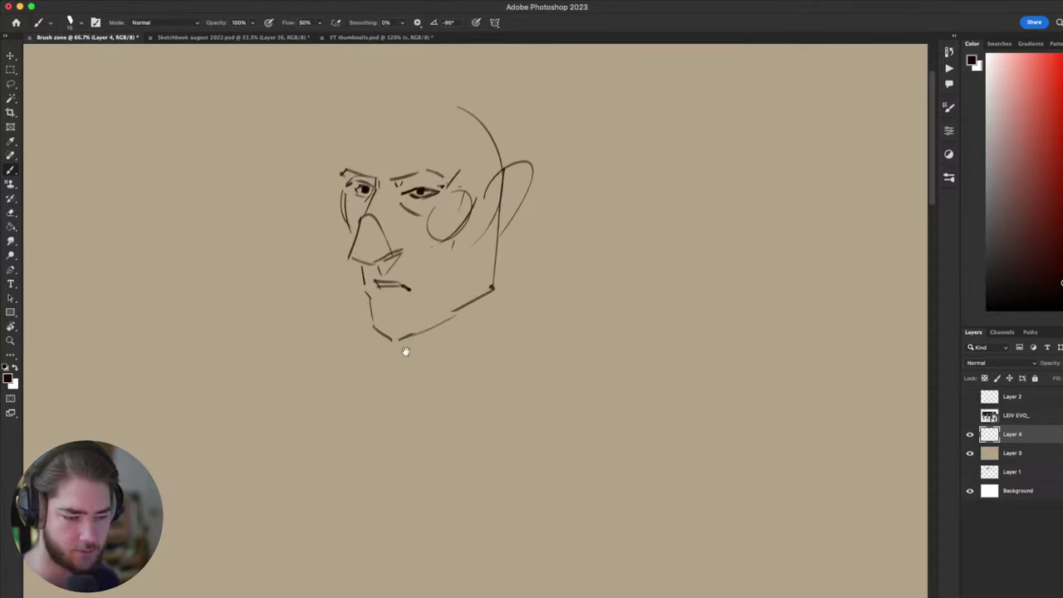
{"action": "scroll", "coordinate": [404, 351], "scroll_direction": "up", "scroll_amount": 1}
- Erase the rear jaw edge and its corner below the ear, and redraw the jawline rising from the chin
{"action": "key", "text": "e"}
{"action": "mouse_move", "coordinate": [484, 325]}
{"action": "left_mouse_down"}
{"action": "mouse_move", "coordinate": [431, 367]}
{"action": "mouse_move", "coordinate": [468, 308]}
{"action": "mouse_move", "coordinate": [481, 332]}
{"action": "left_mouse_up"}
{"action": "key", "text": "b"}
{"action": "key", "text": "super+z"}
{"action": "left_click_drag", "start_coordinate": [417, 367], "coordinate": [482, 334]}
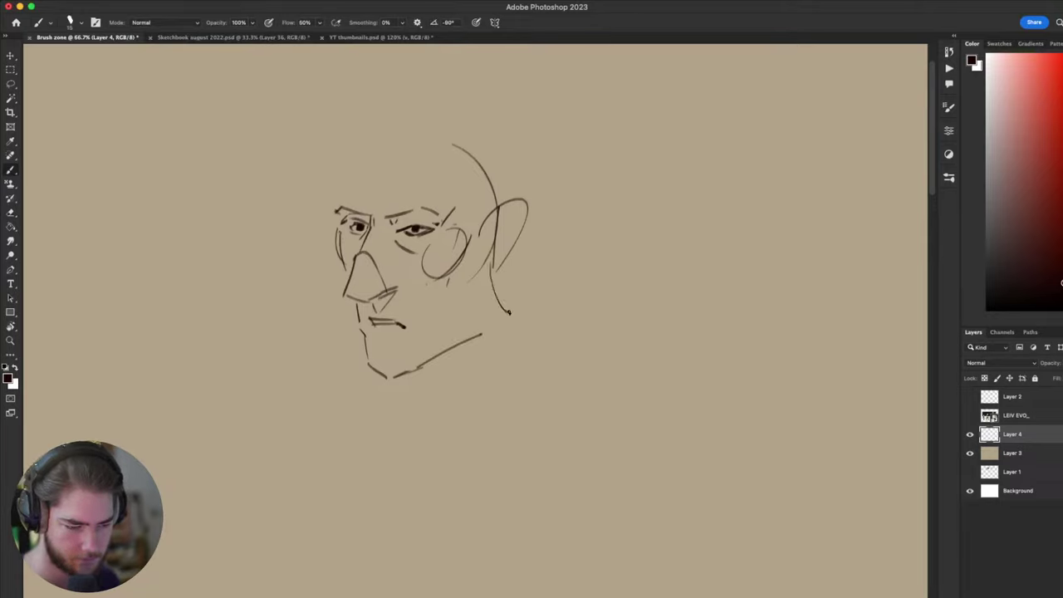
- Sketch the rear jaw edge below the ear down to the jaw corner and add curved strokes from the ear across the cheek
{"action": "mouse_move", "coordinate": [485, 276]}
{"action": "left_mouse_down"}
{"action": "mouse_move", "coordinate": [504, 313]}
{"action": "mouse_move", "coordinate": [487, 334]}
{"action": "left_mouse_up"}
{"action": "key", "text": "ctrl+z"}
{"action": "left_click_drag", "start_coordinate": [373, 382], "coordinate": [382, 432]}
{"action": "left_click_drag", "start_coordinate": [445, 413], "coordinate": [404, 432]}
{"action": "left_click_drag", "start_coordinate": [498, 349], "coordinate": [528, 246]}
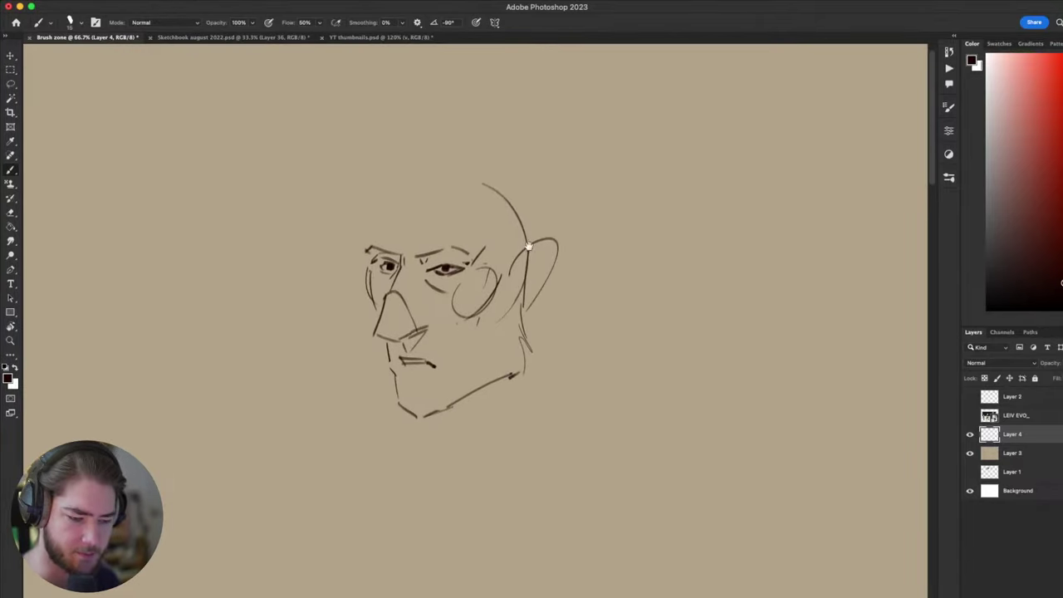
{"action": "key", "text": "ctrl+z"}
{"action": "mouse_move", "coordinate": [510, 309]}
{"action": "left_mouse_down"}
{"action": "mouse_move", "coordinate": [498, 364]}
{"action": "mouse_move", "coordinate": [480, 373]}
{"action": "left_mouse_up"}
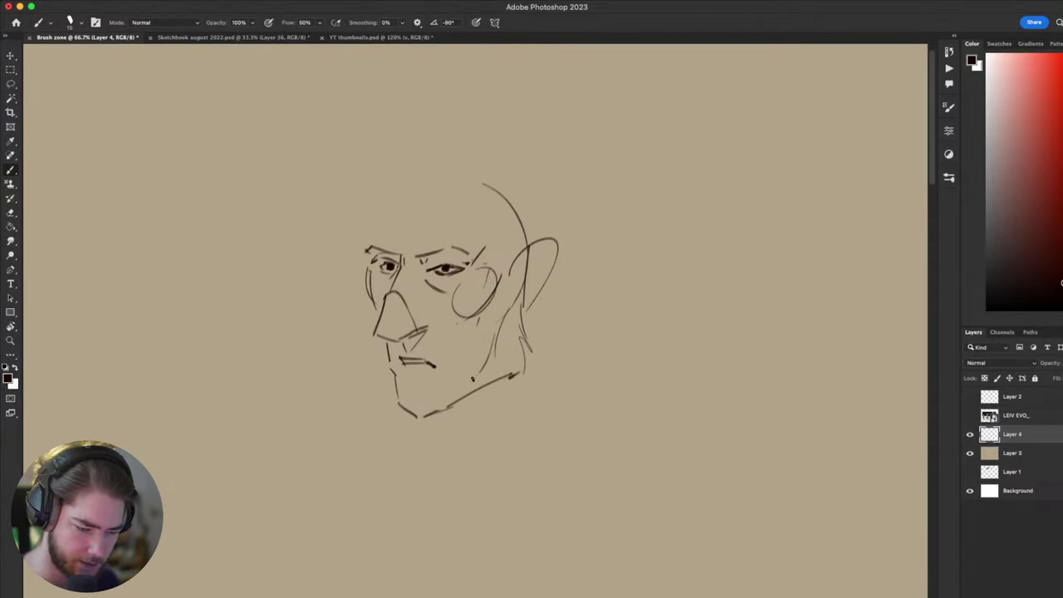
{"action": "mouse_move", "coordinate": [572, 434]}
{"action": "left_mouse_down"}
{"action": "mouse_move", "coordinate": [688, 316]}
{"action": "mouse_move", "coordinate": [642, 364]}
{"action": "mouse_move", "coordinate": [643, 441]}
{"action": "mouse_move", "coordinate": [603, 444]}
{"action": "left_mouse_up"}
- Erase the large ear outline and replace it with a smaller angular ear with a lobe and inner fold strokes
{"action": "key", "text": "e"}
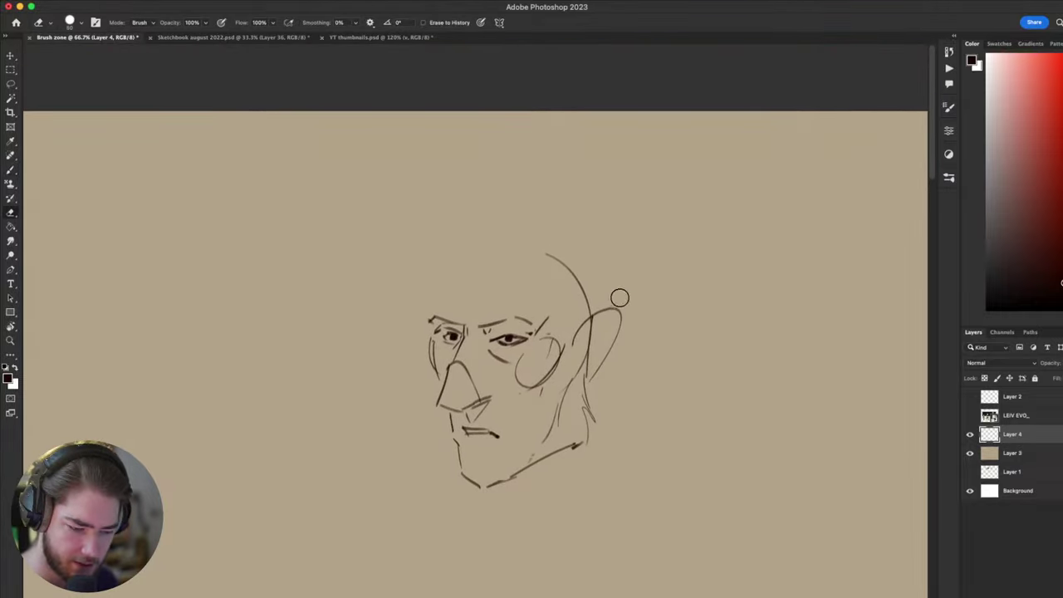
{"action": "mouse_move", "coordinate": [617, 297]}
{"action": "left_mouse_down"}
{"action": "mouse_move", "coordinate": [595, 348]}
{"action": "mouse_move", "coordinate": [617, 344]}
{"action": "mouse_move", "coordinate": [609, 308]}
{"action": "mouse_move", "coordinate": [614, 345]}
{"action": "mouse_move", "coordinate": [581, 396]}
{"action": "mouse_move", "coordinate": [578, 388]}
{"action": "left_mouse_up"}
{"action": "key", "text": "b"}
{"action": "key", "text": "ctrl+z"}
{"action": "key", "text": "ctrl+z"}
{"action": "key", "text": "ctrl+z"}
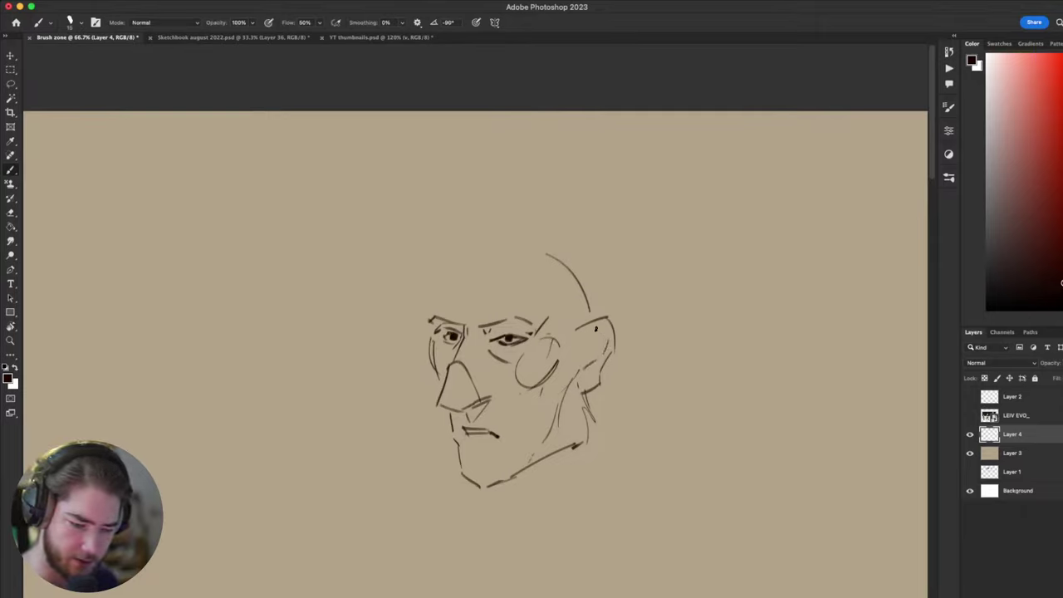
{"action": "left_click_drag", "start_coordinate": [588, 332], "coordinate": [600, 326]}
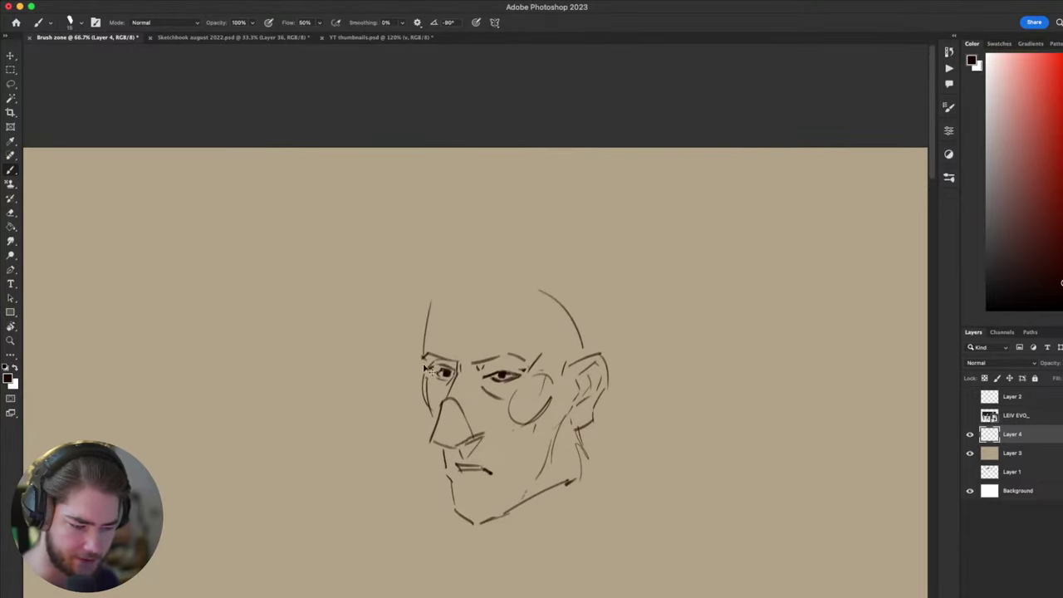
- Draw the forehead's front edge above the far brow and an arc over the top of the skull
{"action": "left_click_drag", "start_coordinate": [429, 316], "coordinate": [422, 363]}
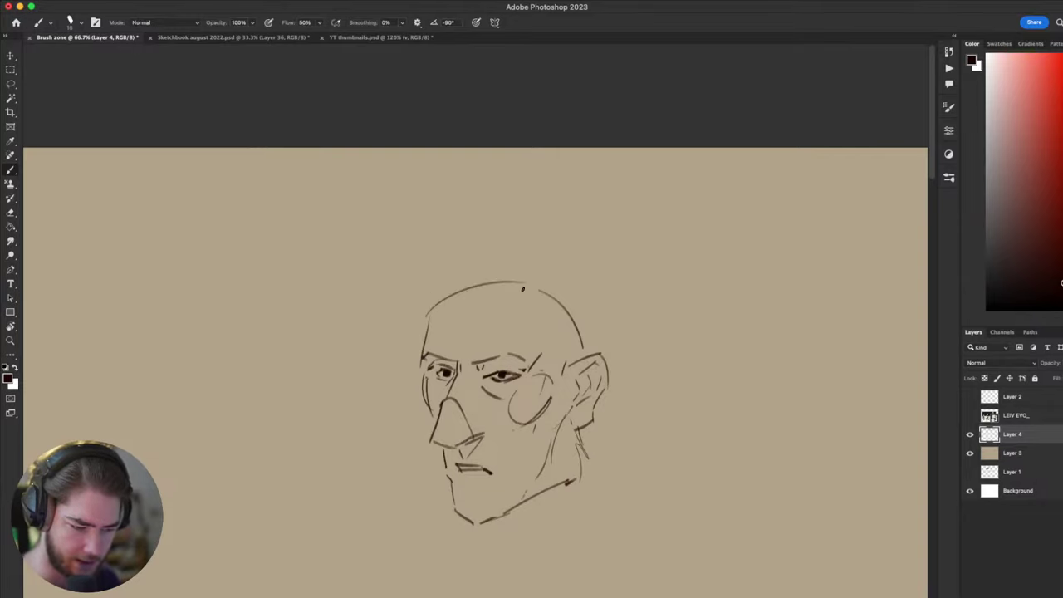
{"action": "left_click_drag", "start_coordinate": [424, 316], "coordinate": [520, 283]}
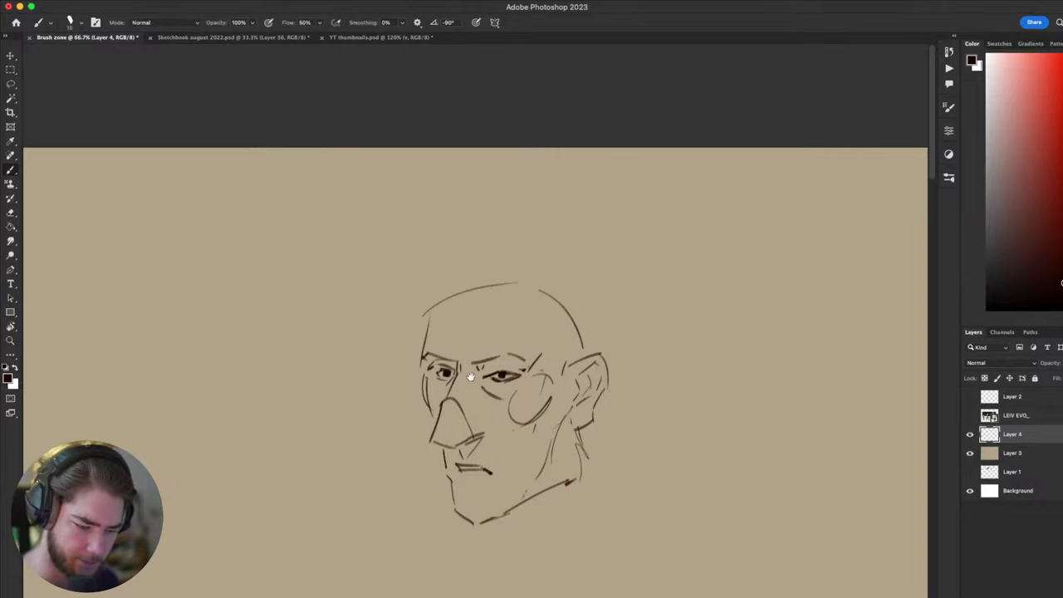
{"action": "left_click_drag", "start_coordinate": [470, 376], "coordinate": [456, 381]}
{"action": "key", "text": "super+z"}
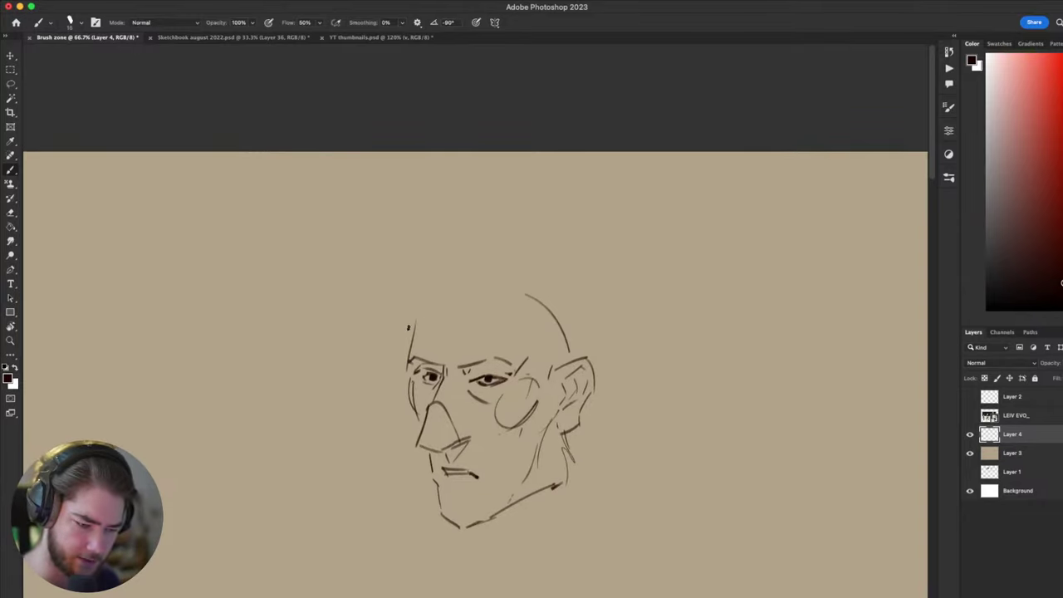
{"action": "left_click_drag", "start_coordinate": [412, 324], "coordinate": [521, 282]}
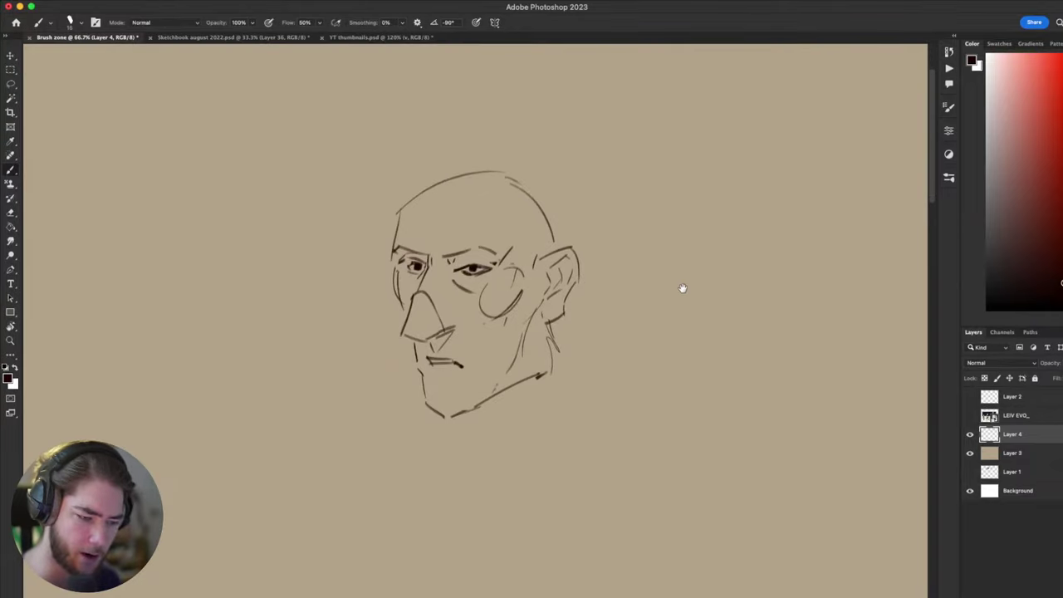
- Add slanted frown strokes at the inner brow ends and thicken both brows with a second line above
{"action": "left_click_drag", "start_coordinate": [455, 373], "coordinate": [498, 298]}
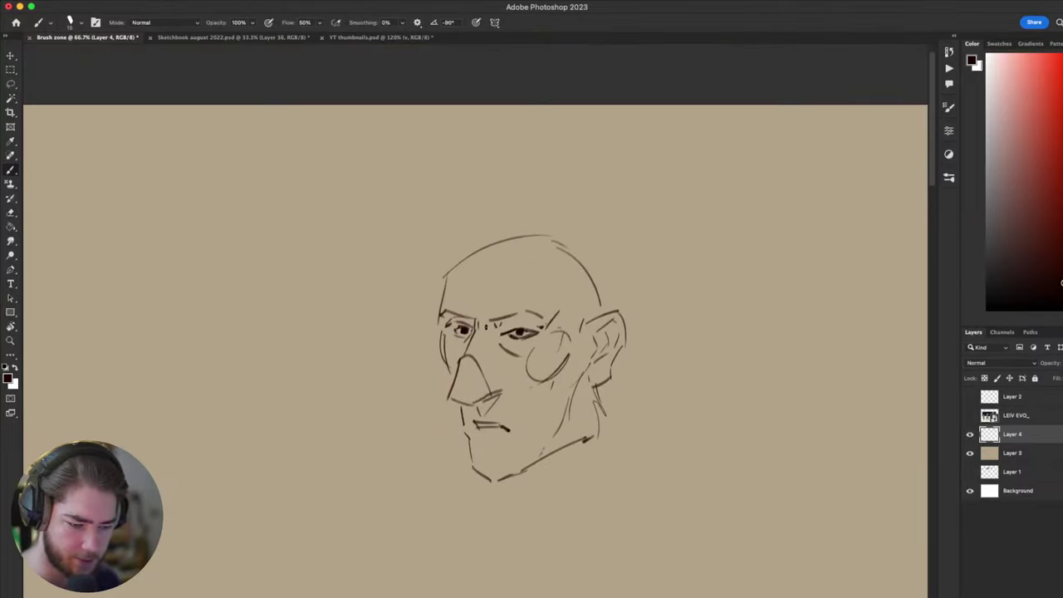
{"action": "key", "text": "super+z"}
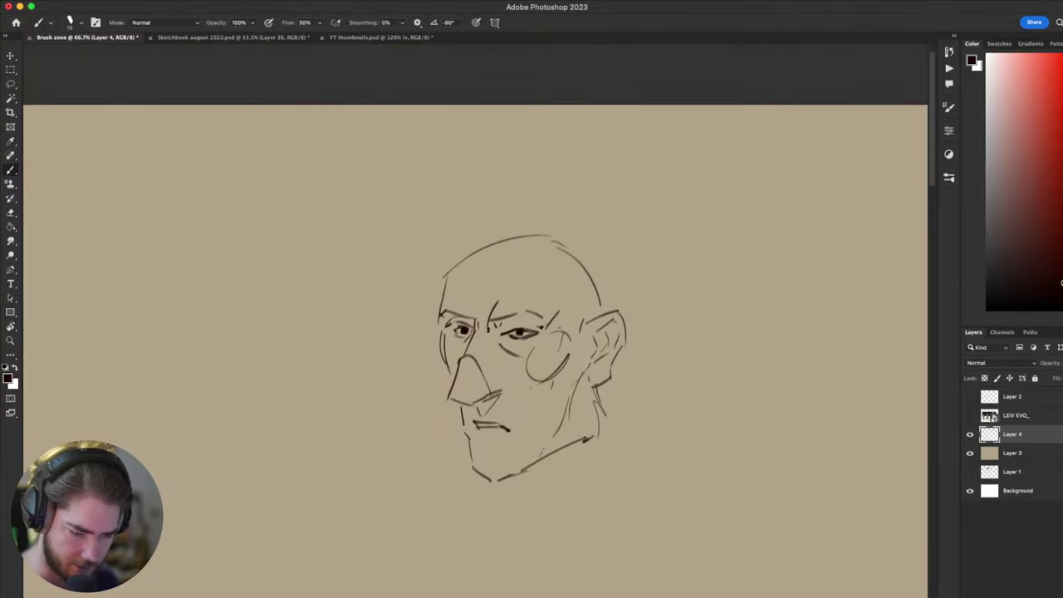
{"action": "left_click_drag", "start_coordinate": [502, 322], "coordinate": [506, 305]}
{"action": "left_click_drag", "start_coordinate": [488, 314], "coordinate": [511, 305]}
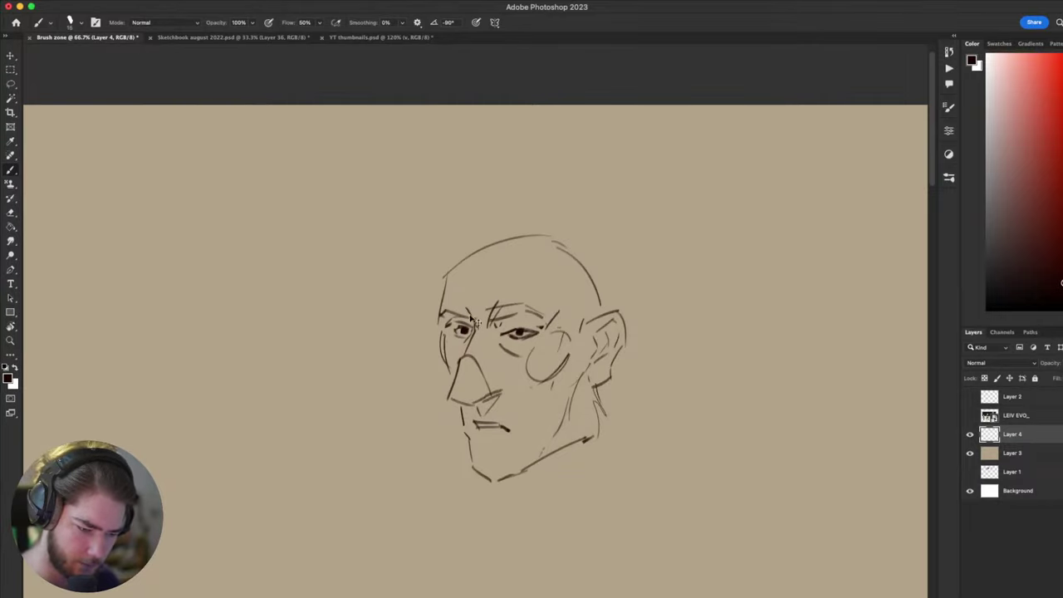
{"action": "left_click_drag", "start_coordinate": [470, 321], "coordinate": [463, 297]}
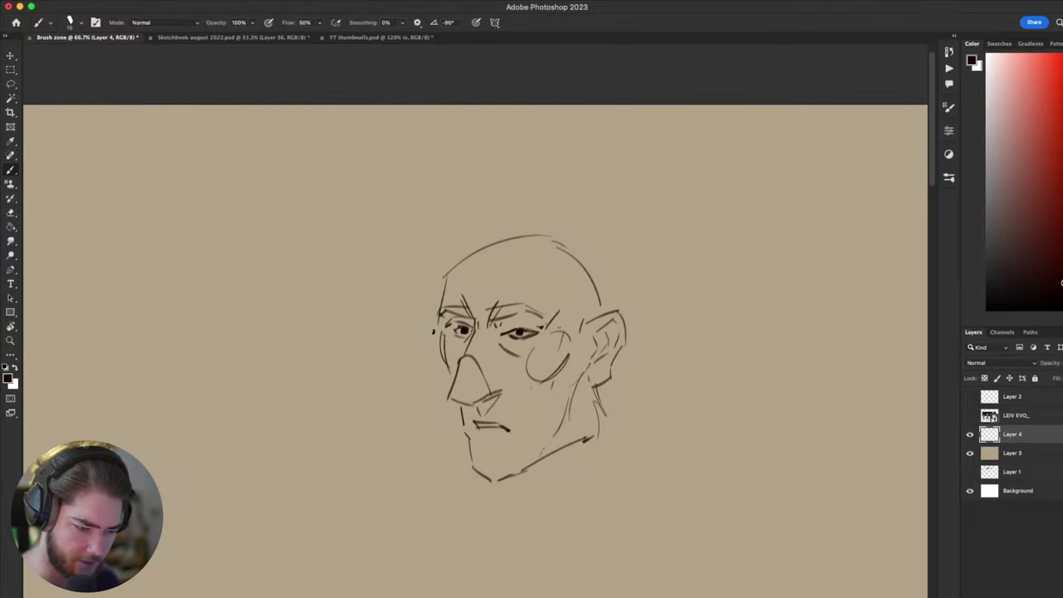
- Redraw the forehead's front edge as a curve and replace the skull's top arc with one joining the back of the head
{"action": "left_click_drag", "start_coordinate": [474, 310], "coordinate": [472, 300]}
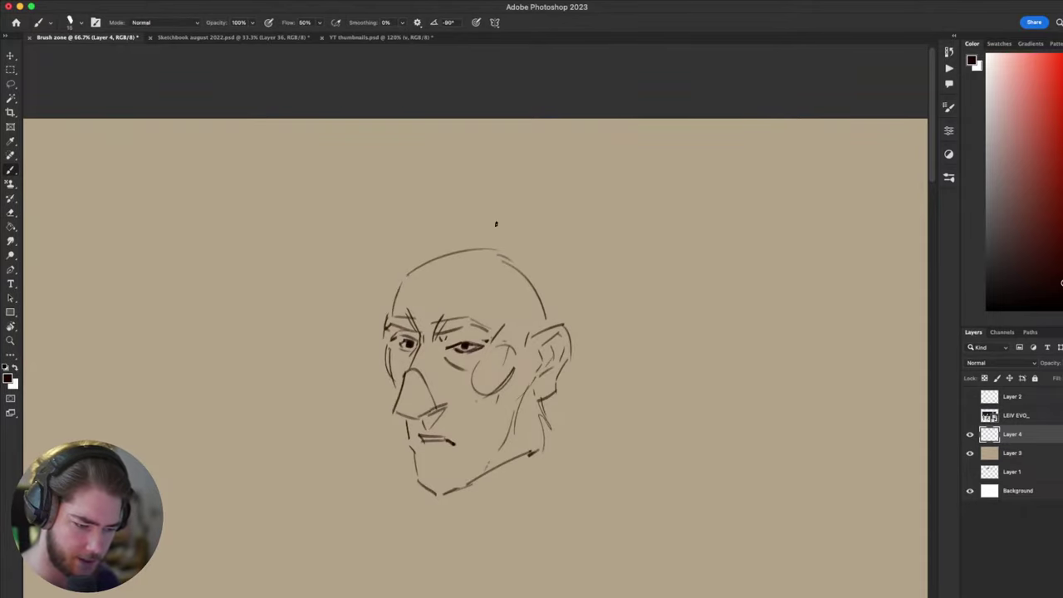
{"action": "left_click_drag", "start_coordinate": [575, 377], "coordinate": [675, 302]}
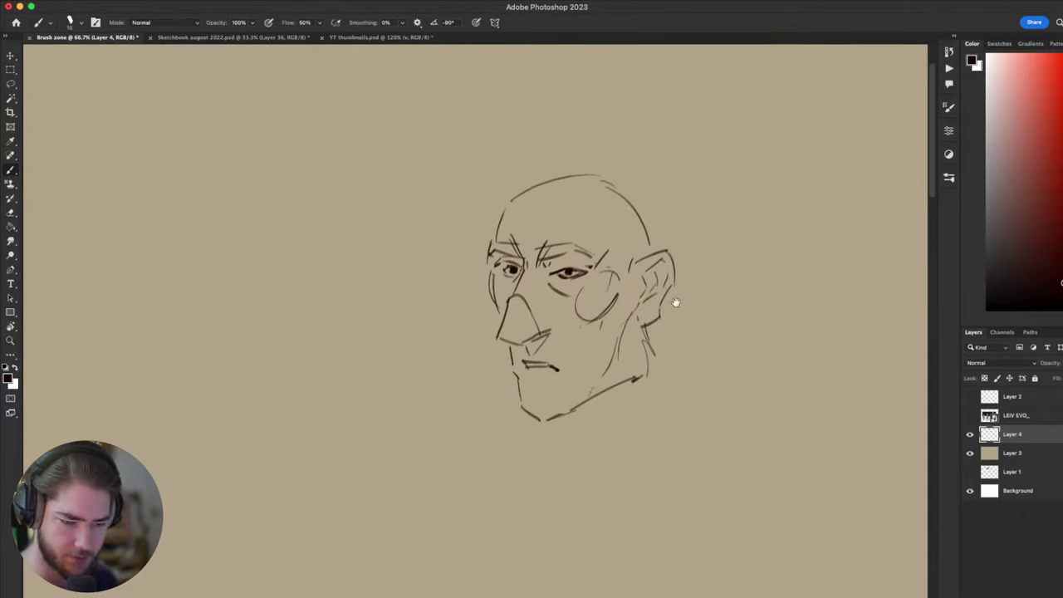
{"action": "left_click_drag", "start_coordinate": [675, 302], "coordinate": [682, 331]}
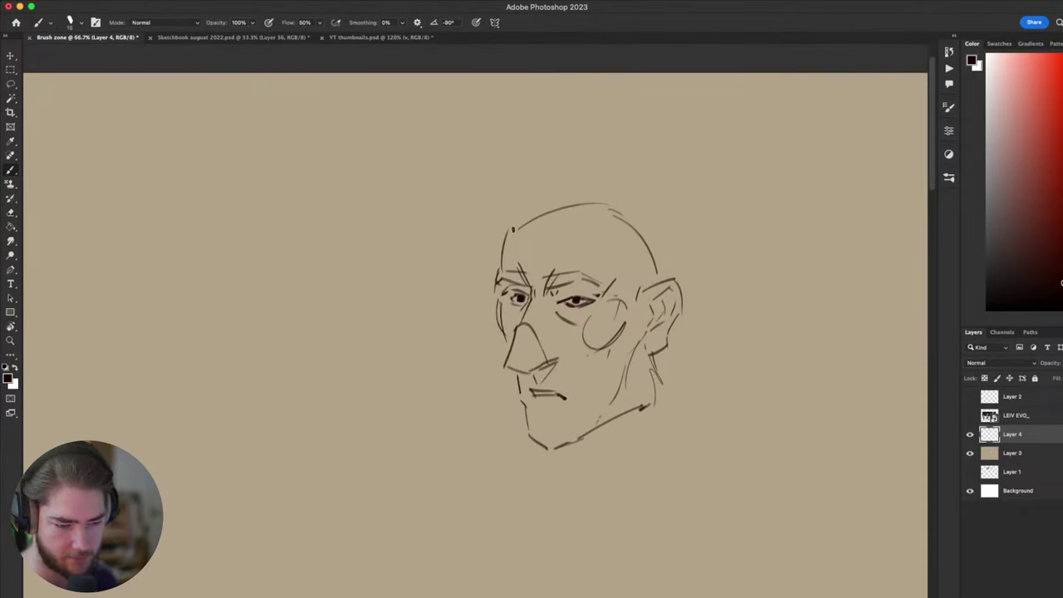
{"action": "key", "text": "super+z"}
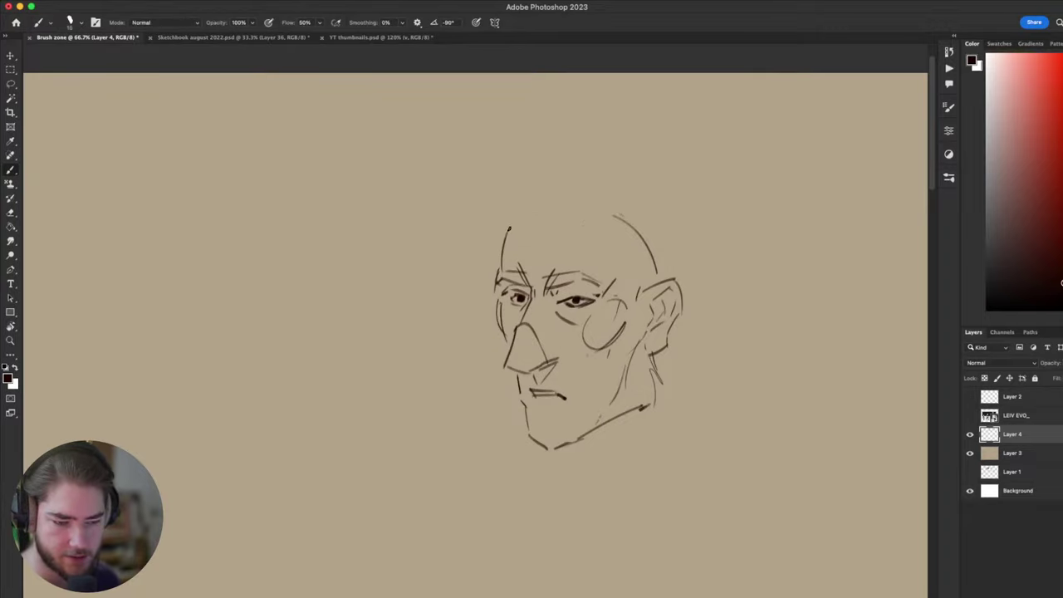
{"action": "left_click_drag", "start_coordinate": [509, 230], "coordinate": [616, 215]}
- Add a short lower-lip stroke and a diagonal fold from the nostril past the mouth corner
{"action": "mouse_move", "coordinate": [731, 359]}
{"action": "left_mouse_down"}
{"action": "mouse_move", "coordinate": [769, 235]}
{"action": "mouse_move", "coordinate": [726, 340]}
{"action": "left_mouse_up"}
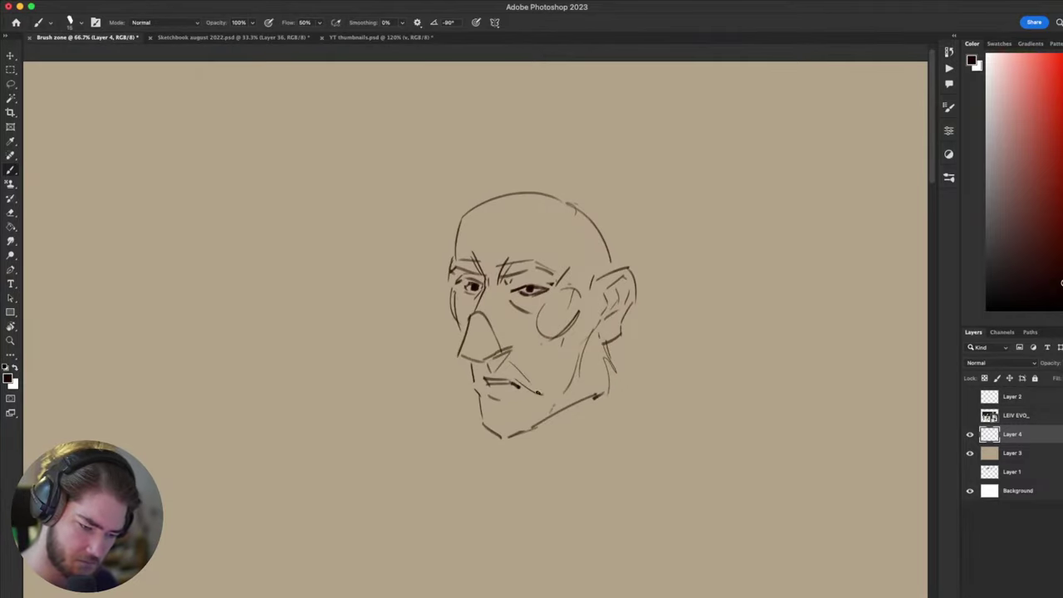
{"action": "mouse_move", "coordinate": [563, 412]}
{"action": "left_mouse_down"}
{"action": "mouse_move", "coordinate": [581, 383]}
{"action": "mouse_move", "coordinate": [564, 175]}
{"action": "mouse_move", "coordinate": [539, 171]}
{"action": "mouse_move", "coordinate": [549, 323]}
{"action": "mouse_move", "coordinate": [544, 238]}
{"action": "mouse_move", "coordinate": [562, 301]}
{"action": "mouse_move", "coordinate": [495, 240]}
{"action": "mouse_move", "coordinate": [562, 230]}
{"action": "mouse_move", "coordinate": [553, 218]}
{"action": "mouse_move", "coordinate": [463, 224]}
{"action": "mouse_move", "coordinate": [484, 210]}
{"action": "mouse_move", "coordinate": [565, 244]}
{"action": "left_mouse_up"}
- Erase the old brows and redraw both as angular tapered shapes with dark lower edges close to the eyes
{"action": "key", "text": "e"}
{"action": "key", "text": "b"}
{"action": "key", "text": "super+z"}
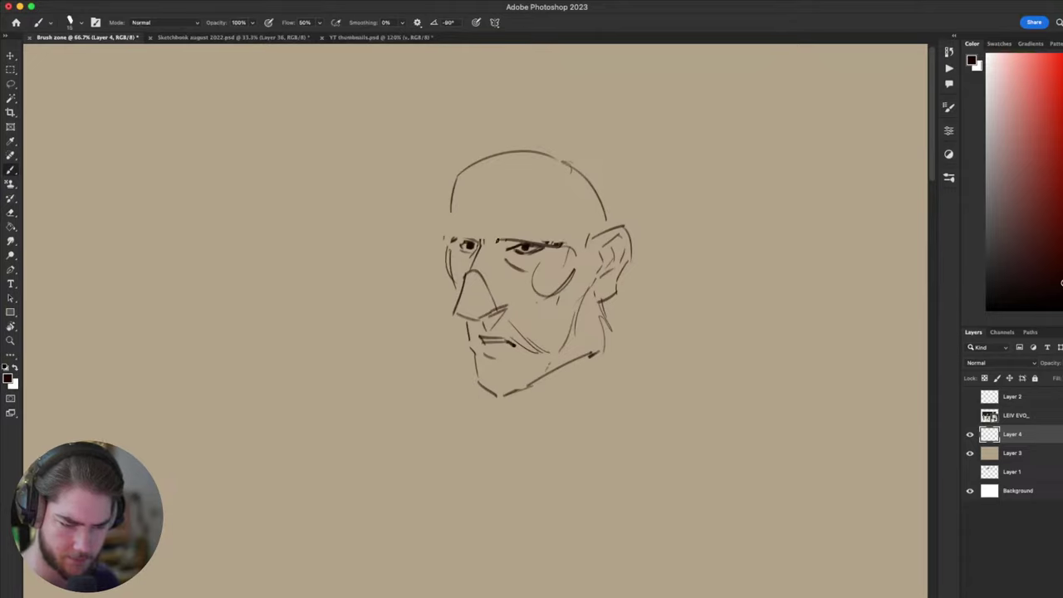
{"action": "left_click_drag", "start_coordinate": [502, 229], "coordinate": [557, 243]}
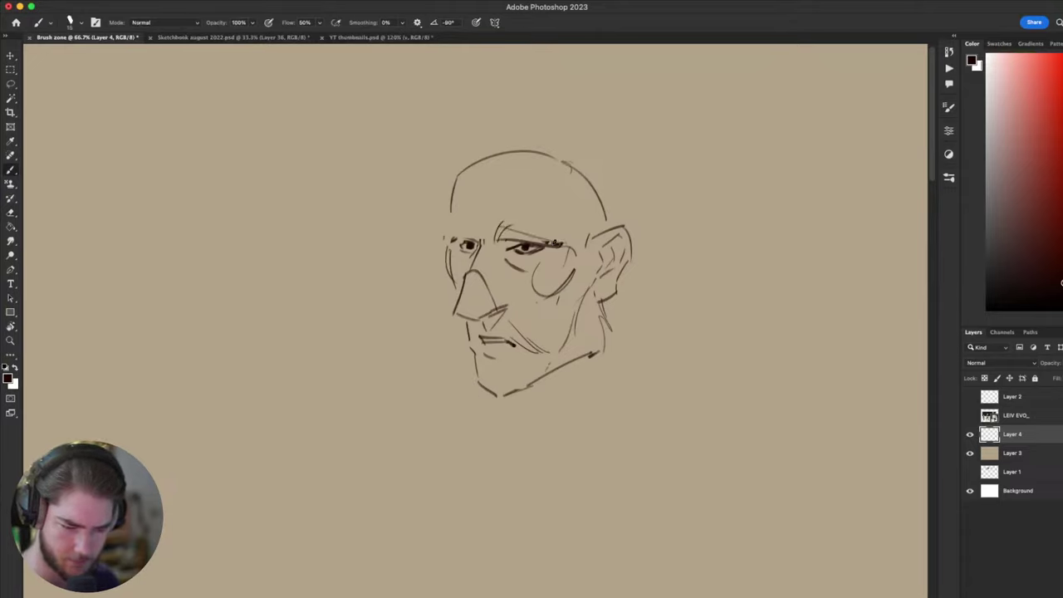
{"action": "mouse_move", "coordinate": [466, 223]}
{"action": "left_mouse_down"}
{"action": "mouse_move", "coordinate": [478, 239]}
{"action": "mouse_move", "coordinate": [432, 237]}
{"action": "mouse_move", "coordinate": [471, 236]}
{"action": "left_mouse_up"}
{"action": "mouse_move", "coordinate": [580, 461]}
{"action": "left_mouse_down"}
{"action": "mouse_move", "coordinate": [589, 343]}
{"action": "mouse_move", "coordinate": [559, 401]}
{"action": "left_mouse_up"}
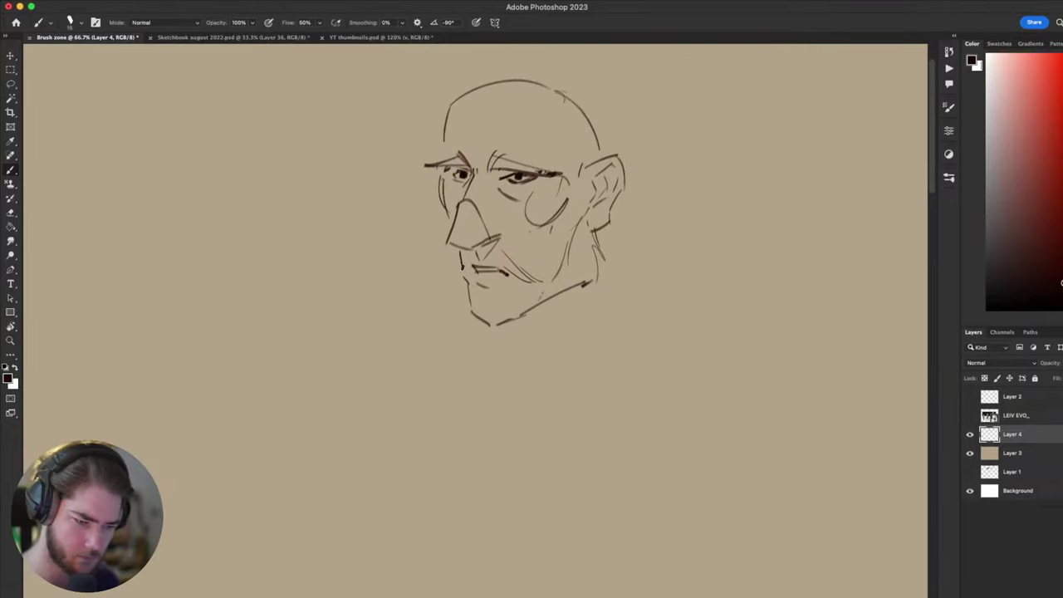
- Sketch a slanted fold beside the far mouth corner and add a second crease under the near eye
{"action": "mouse_move", "coordinate": [421, 361]}
{"action": "left_mouse_down"}
{"action": "mouse_move", "coordinate": [385, 432]}
{"action": "mouse_move", "coordinate": [427, 274]}
{"action": "mouse_move", "coordinate": [405, 413]}
{"action": "mouse_move", "coordinate": [391, 418]}
{"action": "mouse_move", "coordinate": [403, 459]}
{"action": "left_mouse_up"}
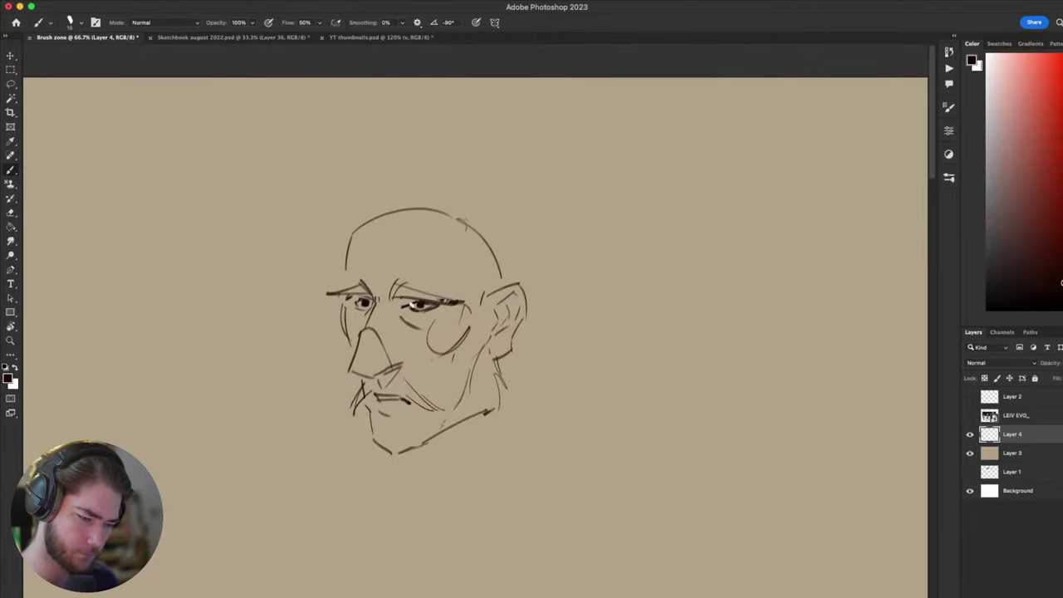
{"action": "left_click_drag", "start_coordinate": [409, 307], "coordinate": [425, 322]}
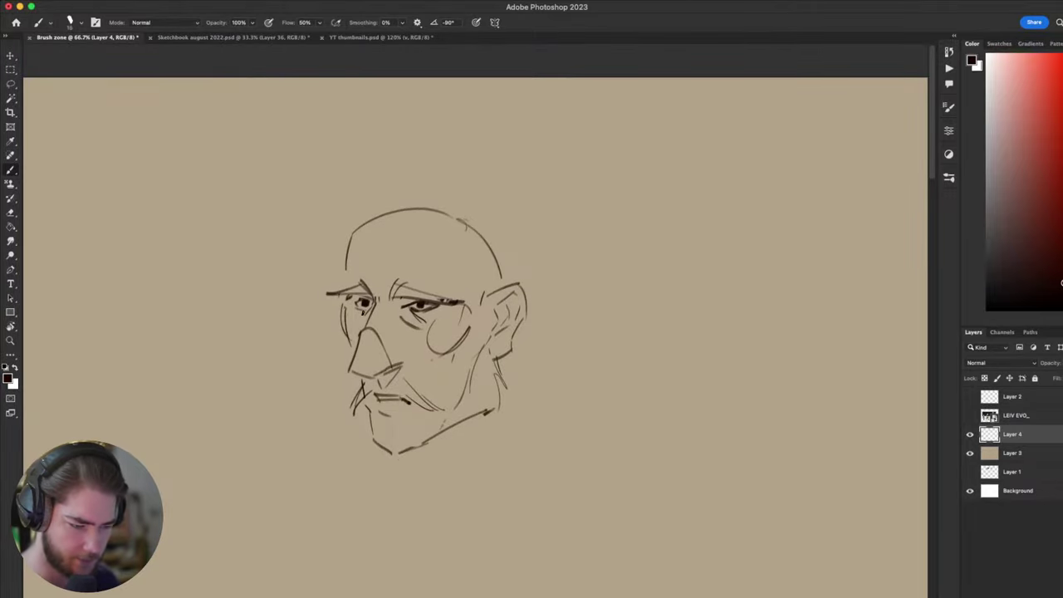
{"action": "left_click_drag", "start_coordinate": [306, 491], "coordinate": [301, 375]}
{"action": "mouse_move", "coordinate": [693, 387]}
{"action": "left_mouse_down"}
{"action": "mouse_move", "coordinate": [786, 338]}
{"action": "mouse_move", "coordinate": [729, 308]}
{"action": "mouse_move", "coordinate": [594, 380]}
{"action": "mouse_move", "coordinate": [665, 423]}
{"action": "mouse_move", "coordinate": [608, 462]}
{"action": "mouse_move", "coordinate": [703, 349]}
{"action": "mouse_move", "coordinate": [695, 314]}
{"action": "mouse_move", "coordinate": [707, 360]}
{"action": "mouse_move", "coordinate": [736, 346]}
{"action": "left_mouse_up"}
{"action": "left_click_drag", "start_coordinate": [734, 294], "coordinate": [754, 310]}
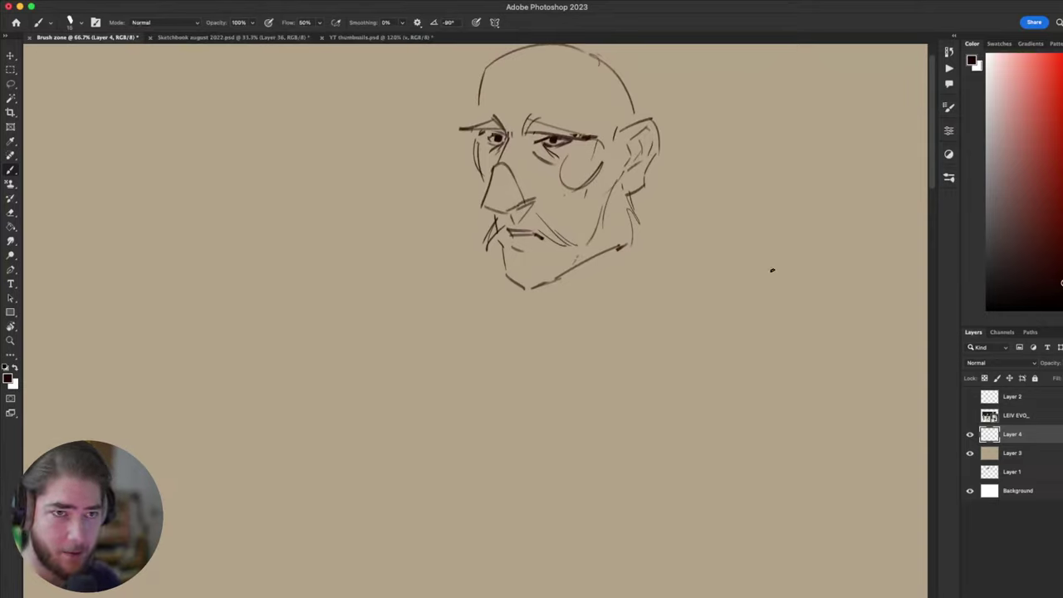
{"action": "left_click_drag", "start_coordinate": [772, 269], "coordinate": [672, 441]}
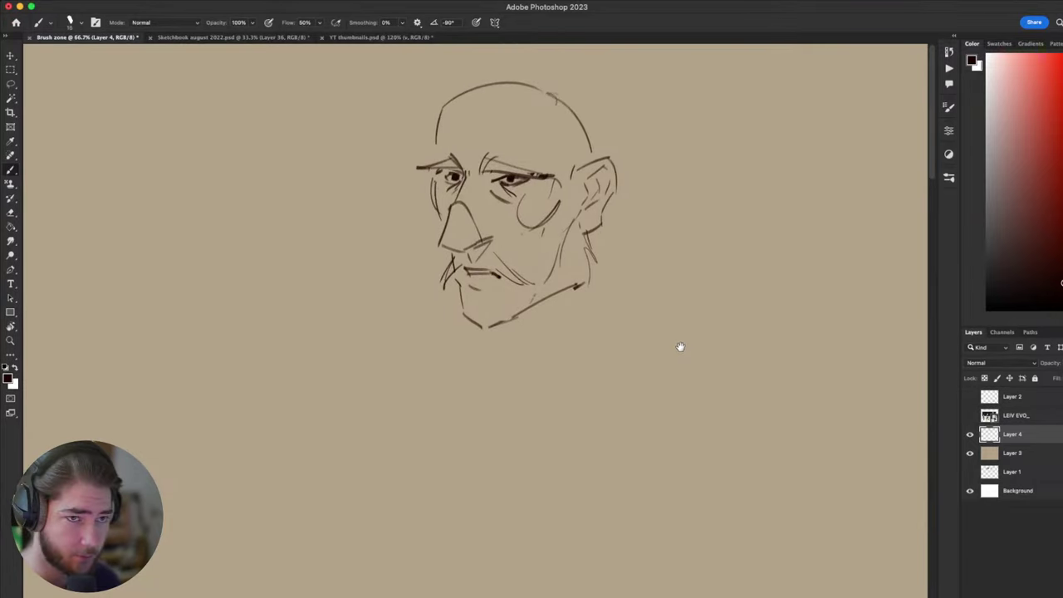
- Erase the far-side mouth fold and redraw it as a rounded cheek contour bulging beside the mouth
{"action": "mouse_move", "coordinate": [676, 346]}
{"action": "left_mouse_down"}
{"action": "mouse_move", "coordinate": [663, 363]}
{"action": "mouse_move", "coordinate": [679, 380]}
{"action": "mouse_move", "coordinate": [667, 389]}
{"action": "mouse_move", "coordinate": [613, 358]}
{"action": "mouse_move", "coordinate": [635, 415]}
{"action": "mouse_move", "coordinate": [660, 318]}
{"action": "mouse_move", "coordinate": [645, 329]}
{"action": "mouse_move", "coordinate": [631, 423]}
{"action": "mouse_move", "coordinate": [608, 396]}
{"action": "left_mouse_up"}
{"action": "key", "text": "e"}
{"action": "mouse_move", "coordinate": [480, 319]}
{"action": "left_mouse_down"}
{"action": "mouse_move", "coordinate": [469, 347]}
{"action": "mouse_move", "coordinate": [469, 335]}
{"action": "mouse_move", "coordinate": [494, 358]}
{"action": "mouse_move", "coordinate": [480, 336]}
{"action": "left_mouse_up"}
{"action": "key", "text": "b"}
{"action": "key", "text": "super+z"}
{"action": "key", "text": "ctrl+z"}
{"action": "key", "text": "ctrl+z"}
{"action": "key", "text": "super+z"}
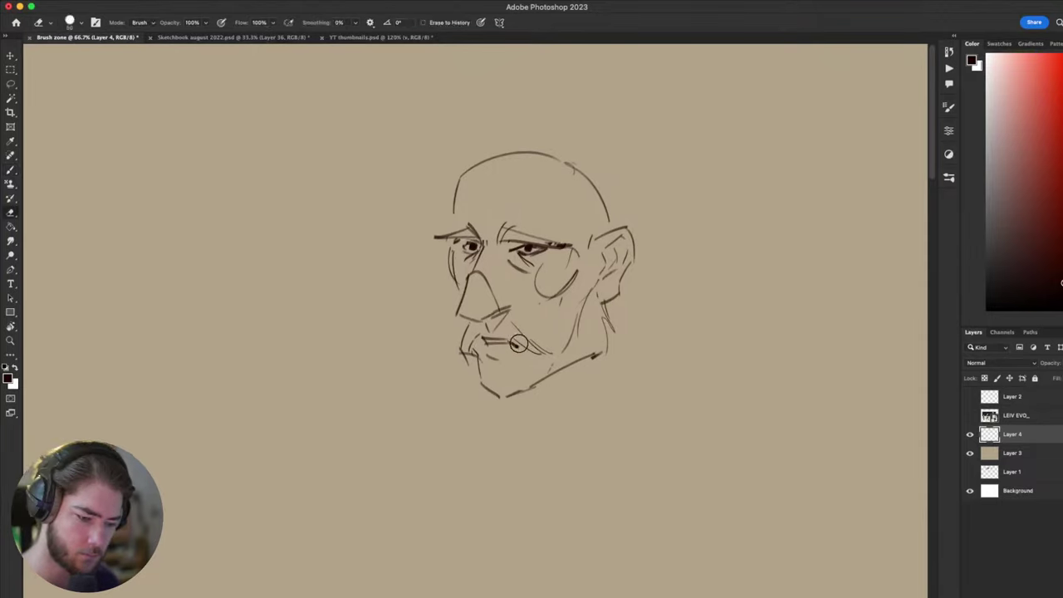
- Erase the near-side mouth fold and redraw it as an angular line from the nostril down past the mouth corner
{"action": "left_click_drag", "start_coordinate": [532, 339], "coordinate": [544, 359]}
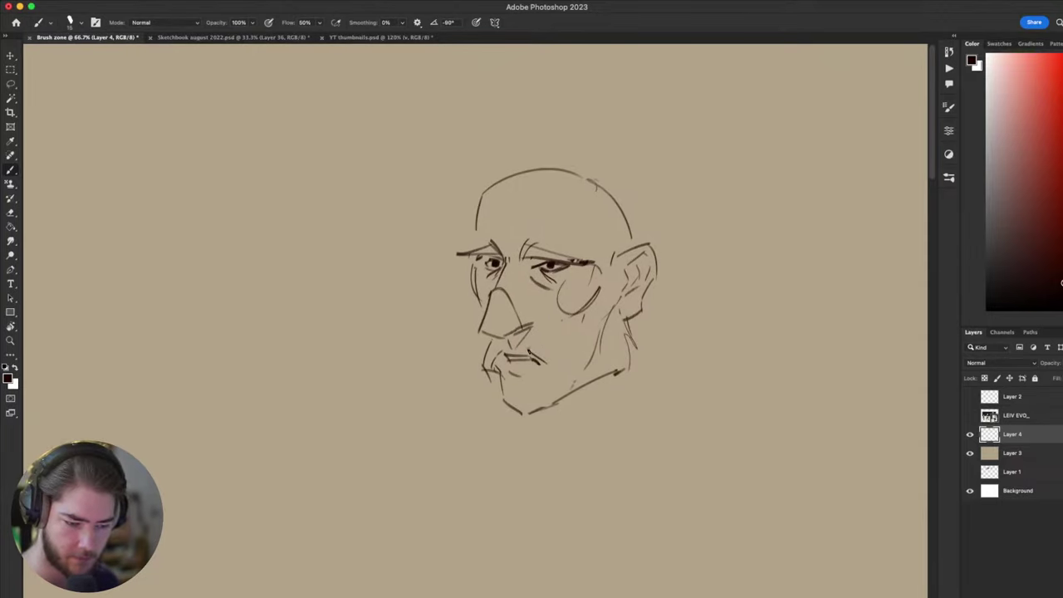
{"action": "key", "text": "super+z"}
{"action": "key", "text": "super+z"}
{"action": "left_click_drag", "start_coordinate": [504, 334], "coordinate": [529, 352]}
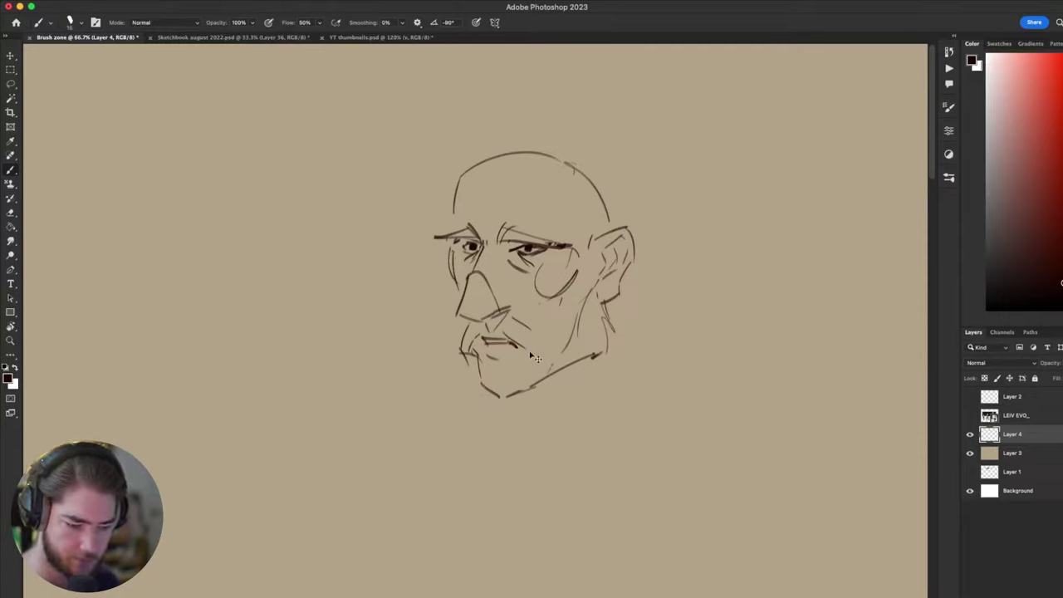
{"action": "left_click_drag", "start_coordinate": [534, 339], "coordinate": [543, 358]}
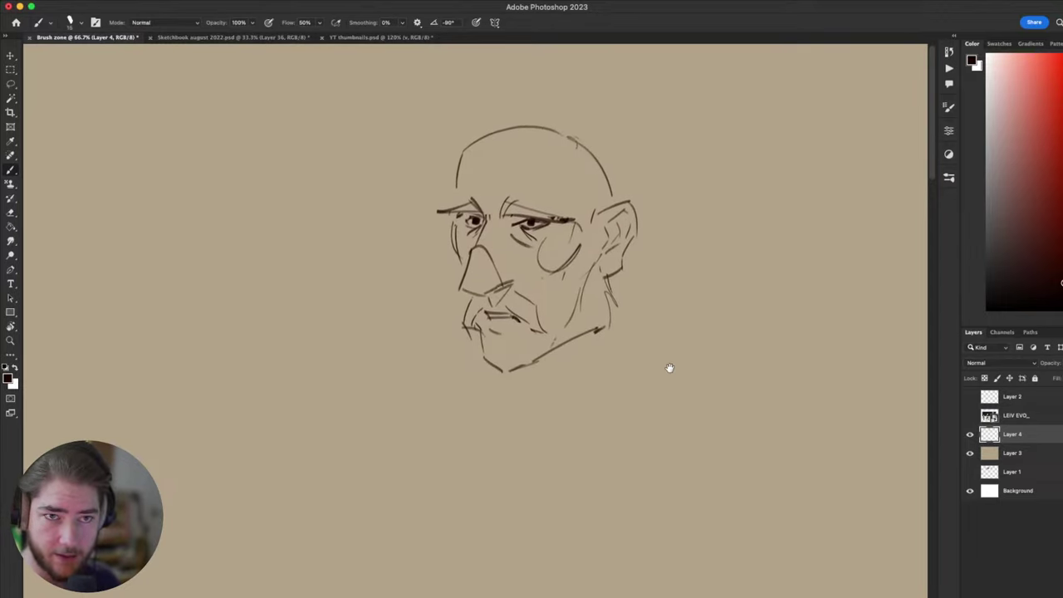
{"action": "mouse_move", "coordinate": [669, 368]}
{"action": "left_mouse_down"}
{"action": "mouse_move", "coordinate": [623, 375]}
{"action": "mouse_move", "coordinate": [589, 404]}
{"action": "left_mouse_up"}
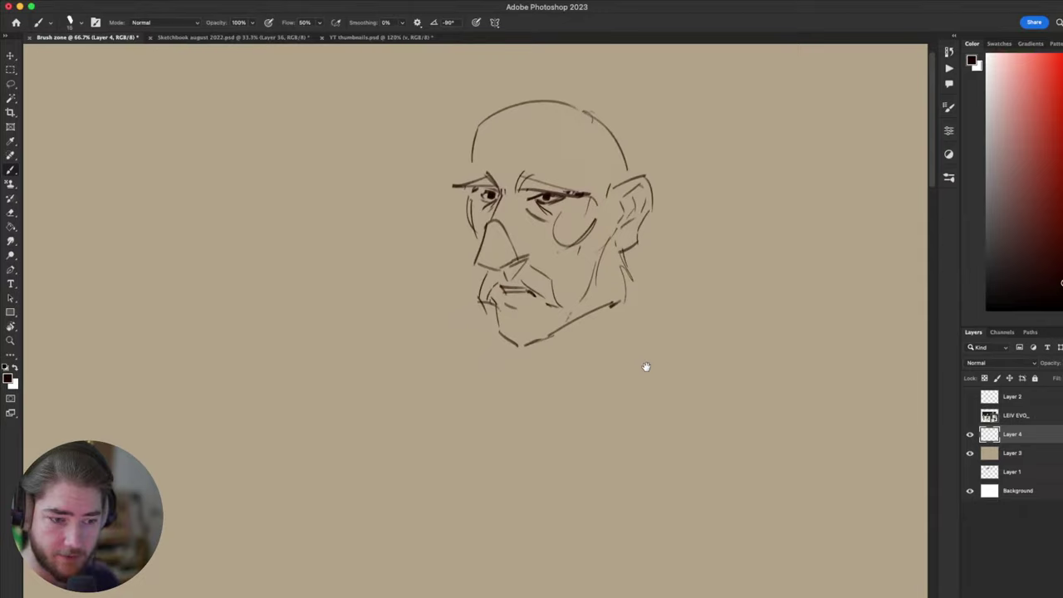
{"action": "left_click_drag", "start_coordinate": [646, 368], "coordinate": [645, 448]}
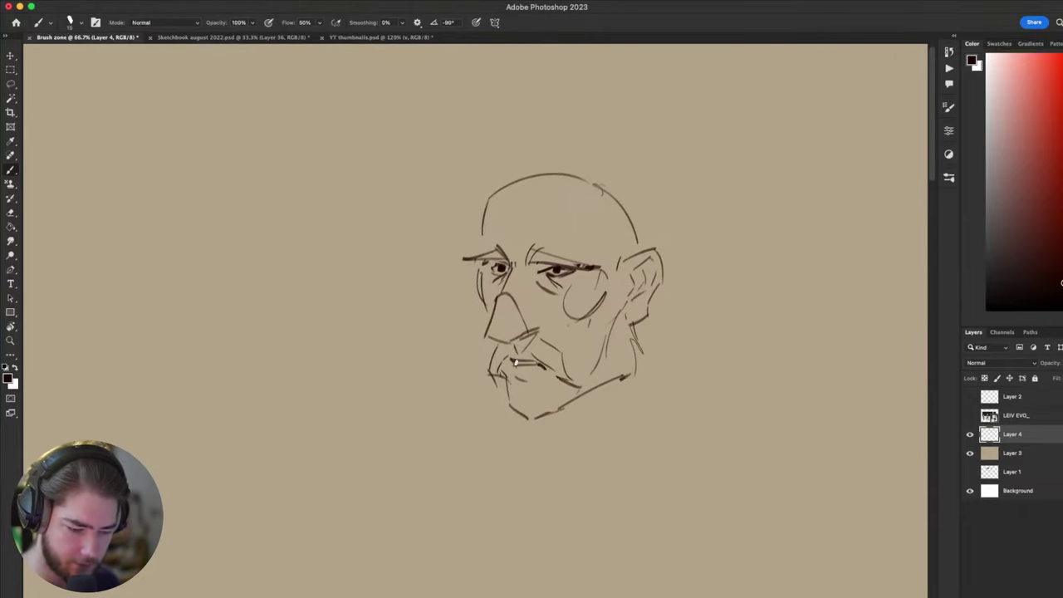
- Darken the far end of the mouth line and add short strokes below the lip and under the chin
{"action": "mouse_move", "coordinate": [538, 363]}
{"action": "left_mouse_down"}
{"action": "mouse_move", "coordinate": [465, 376]}
{"action": "mouse_move", "coordinate": [451, 389]}
{"action": "left_mouse_up"}
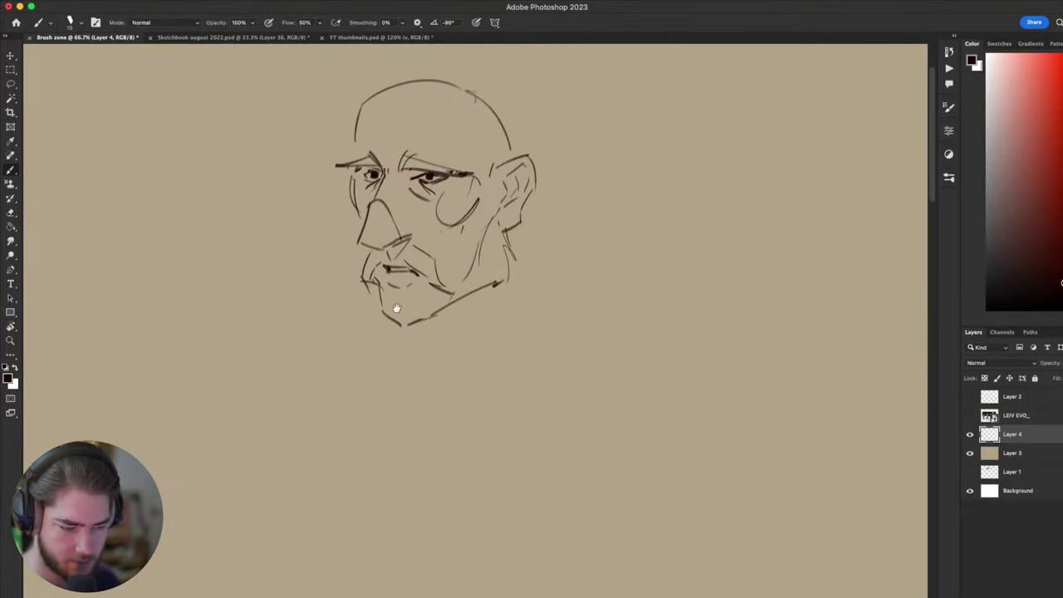
{"action": "left_click_drag", "start_coordinate": [504, 306], "coordinate": [506, 283]}
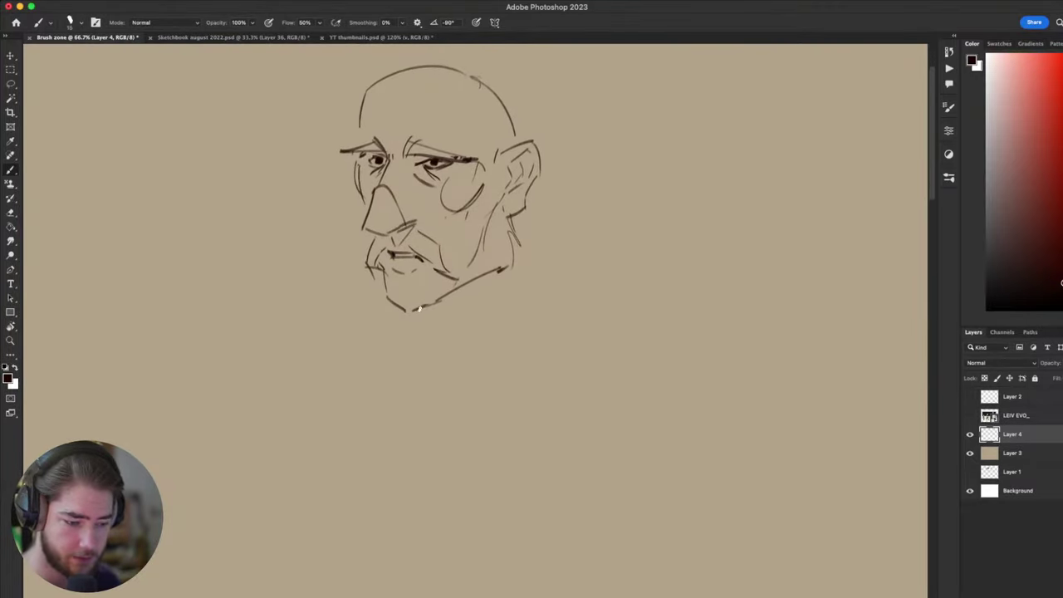
{"action": "left_click_drag", "start_coordinate": [419, 309], "coordinate": [442, 305]}
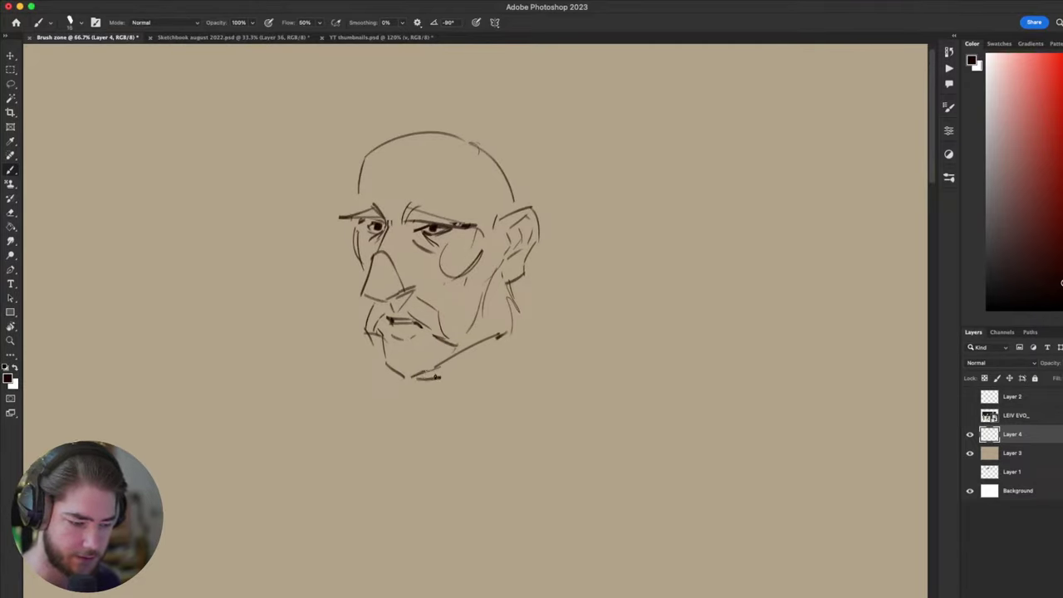
- Draw the neck with a diagonal throat line, a doubled neck-muscle line meeting it, and a curved nape line behind the ear
{"action": "left_click_drag", "start_coordinate": [475, 406], "coordinate": [484, 419]}
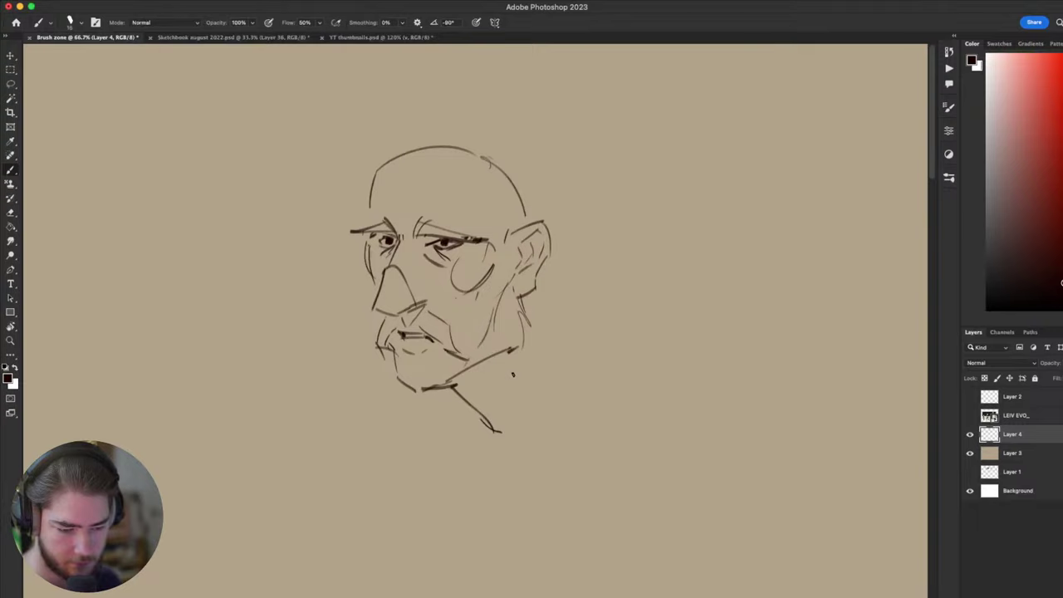
{"action": "mouse_move", "coordinate": [520, 367]}
{"action": "left_mouse_down"}
{"action": "mouse_move", "coordinate": [497, 434]}
{"action": "mouse_move", "coordinate": [507, 436]}
{"action": "mouse_move", "coordinate": [533, 357]}
{"action": "left_mouse_up"}
{"action": "mouse_move", "coordinate": [540, 290]}
{"action": "left_mouse_down"}
{"action": "mouse_move", "coordinate": [540, 366]}
{"action": "mouse_move", "coordinate": [544, 324]}
{"action": "mouse_move", "coordinate": [552, 343]}
{"action": "left_mouse_up"}
{"action": "key", "text": "super+z"}
{"action": "left_click_drag", "start_coordinate": [537, 392], "coordinate": [544, 431]}
{"action": "left_click_drag", "start_coordinate": [555, 366], "coordinate": [552, 329]}
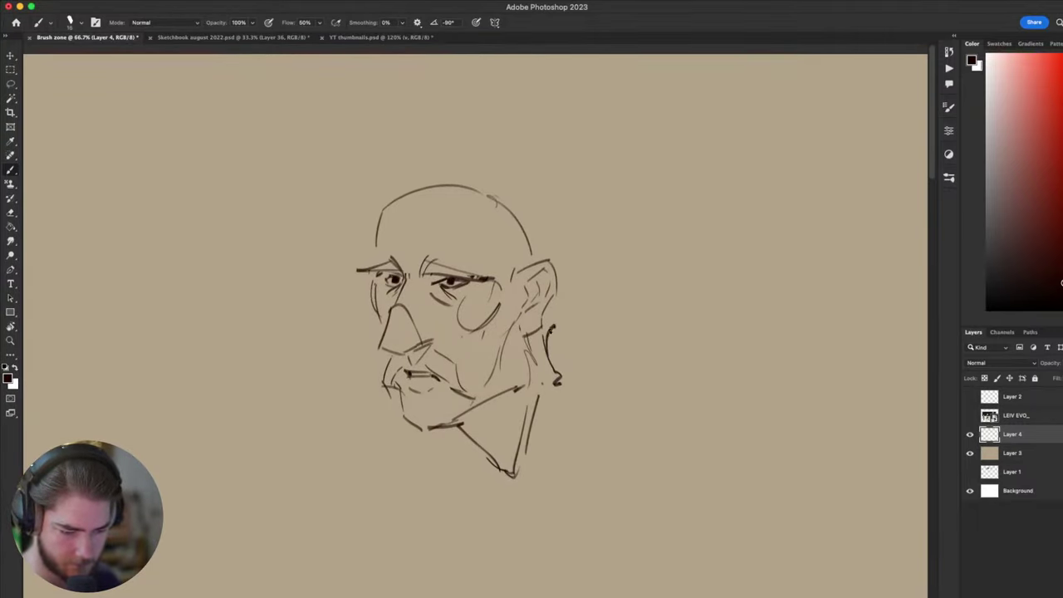
- Erase the skull's back arc and draw a curved sideburn edge from the temple down in front of the ear
{"action": "left_click_drag", "start_coordinate": [529, 371], "coordinate": [567, 420]}
{"action": "key", "text": "e"}
{"action": "mouse_move", "coordinate": [569, 300]}
{"action": "left_mouse_down"}
{"action": "mouse_move", "coordinate": [518, 238]}
{"action": "mouse_move", "coordinate": [486, 236]}
{"action": "left_mouse_up"}
{"action": "key", "text": "b"}
{"action": "key", "text": "super+z"}
{"action": "mouse_move", "coordinate": [552, 316]}
{"action": "left_mouse_down"}
{"action": "mouse_move", "coordinate": [544, 343]}
{"action": "mouse_move", "coordinate": [527, 298]}
{"action": "mouse_move", "coordinate": [545, 349]}
{"action": "left_mouse_up"}
{"action": "key", "text": "super+z"}
{"action": "left_click_drag", "start_coordinate": [540, 343], "coordinate": [528, 302]}
- Add slanted hair strokes and a pointed tuft at the near temple, plus short strokes along the front hairline
{"action": "mouse_move", "coordinate": [547, 263]}
{"action": "left_mouse_down"}
{"action": "mouse_move", "coordinate": [520, 301]}
{"action": "mouse_move", "coordinate": [520, 290]}
{"action": "left_mouse_up"}
{"action": "key", "text": "super+z"}
{"action": "mouse_move", "coordinate": [536, 262]}
{"action": "left_mouse_down"}
{"action": "mouse_move", "coordinate": [516, 286]}
{"action": "mouse_move", "coordinate": [531, 249]}
{"action": "left_mouse_up"}
{"action": "left_click_drag", "start_coordinate": [427, 242], "coordinate": [446, 236]}
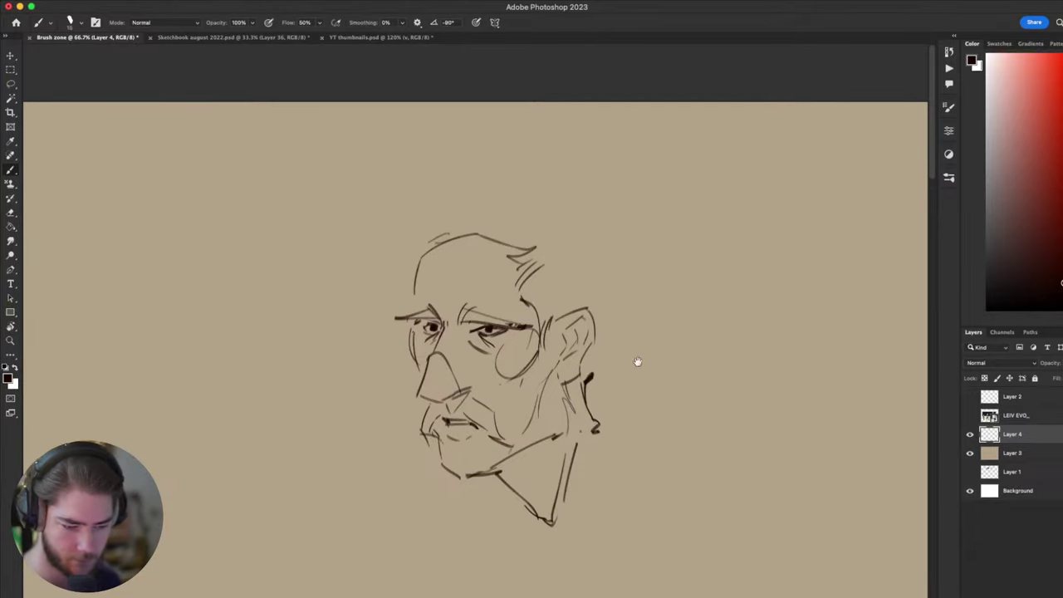
- Draw a short curved hair stroke outside the forehead's far edge, redoing it until the shape fits
{"action": "mouse_move", "coordinate": [636, 363]}
{"action": "left_mouse_down"}
{"action": "mouse_move", "coordinate": [641, 198]}
{"action": "mouse_move", "coordinate": [623, 358]}
{"action": "mouse_move", "coordinate": [642, 381]}
{"action": "left_mouse_up"}
{"action": "key", "text": "super+z"}
{"action": "left_click_drag", "start_coordinate": [399, 264], "coordinate": [409, 300]}
{"action": "left_click_drag", "start_coordinate": [386, 253], "coordinate": [459, 198]}
{"action": "key", "text": "super+z"}
{"action": "scroll", "coordinate": [411, 274], "scroll_direction": "down", "scroll_amount": 2}
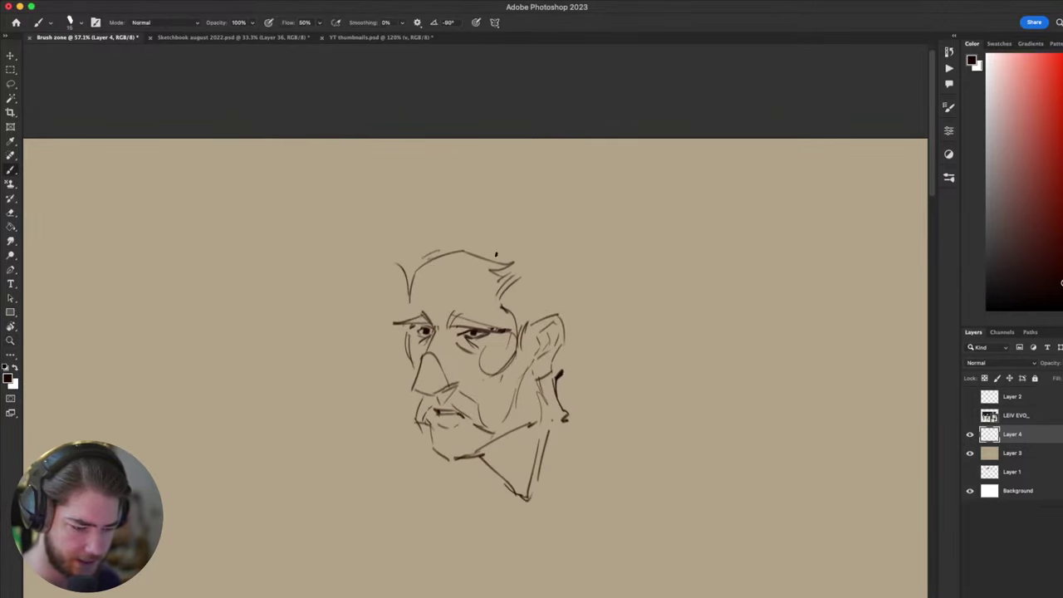
{"action": "scroll", "coordinate": [526, 301], "scroll_direction": "up", "scroll_amount": 1}
{"action": "left_click_drag", "start_coordinate": [628, 459], "coordinate": [662, 407]}
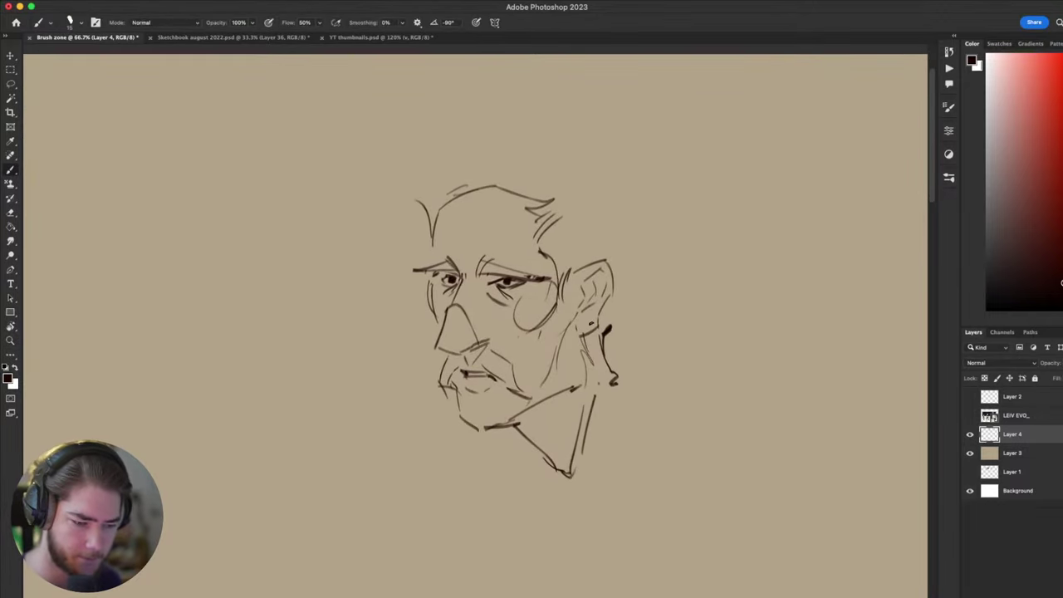
{"action": "key", "text": "super+z"}
{"action": "mouse_move", "coordinate": [430, 233]}
{"action": "left_mouse_down"}
{"action": "mouse_move", "coordinate": [422, 190]}
{"action": "mouse_move", "coordinate": [492, 138]}
{"action": "left_mouse_up"}
{"action": "key", "text": "super+z"}
{"action": "left_click_drag", "start_coordinate": [410, 200], "coordinate": [520, 164]}
{"action": "key", "text": "super+z"}
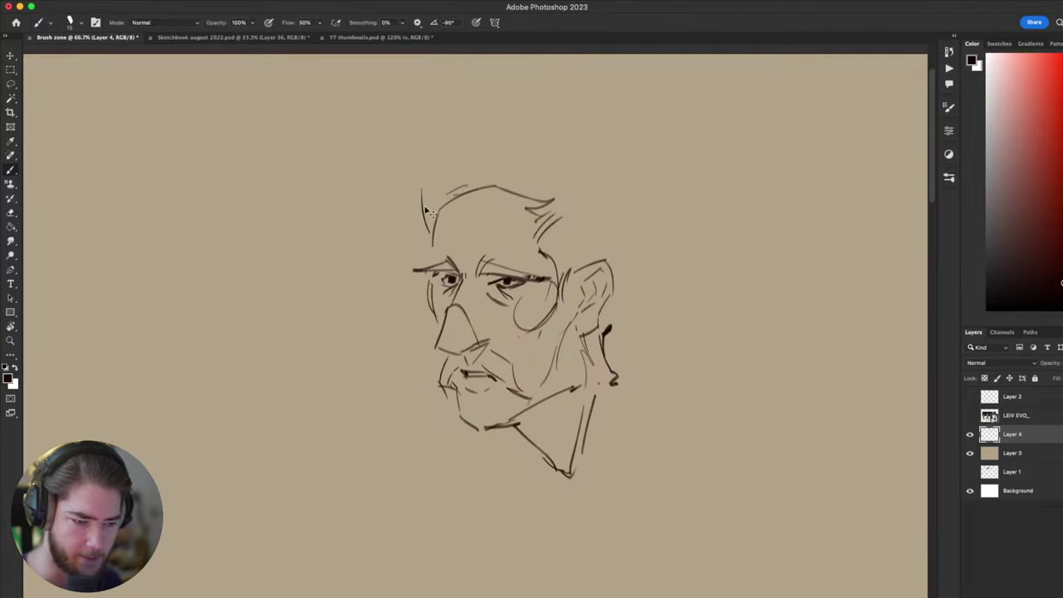
- Try a long sweeping arc for the top of the hair from the far temple to the back of the head
{"action": "left_click_drag", "start_coordinate": [412, 204], "coordinate": [611, 174]}
{"action": "mouse_move", "coordinate": [531, 175]}
{"action": "left_mouse_down"}
{"action": "mouse_move", "coordinate": [652, 171]}
{"action": "mouse_move", "coordinate": [658, 192]}
{"action": "left_mouse_up"}
{"action": "mouse_move", "coordinate": [602, 189]}
{"action": "left_mouse_down"}
{"action": "mouse_move", "coordinate": [629, 211]}
{"action": "mouse_move", "coordinate": [638, 250]}
{"action": "left_mouse_up"}
{"action": "key", "text": "super+z"}
{"action": "key", "text": "super+z"}
{"action": "key", "text": "super+z"}
{"action": "key", "text": "super+z"}
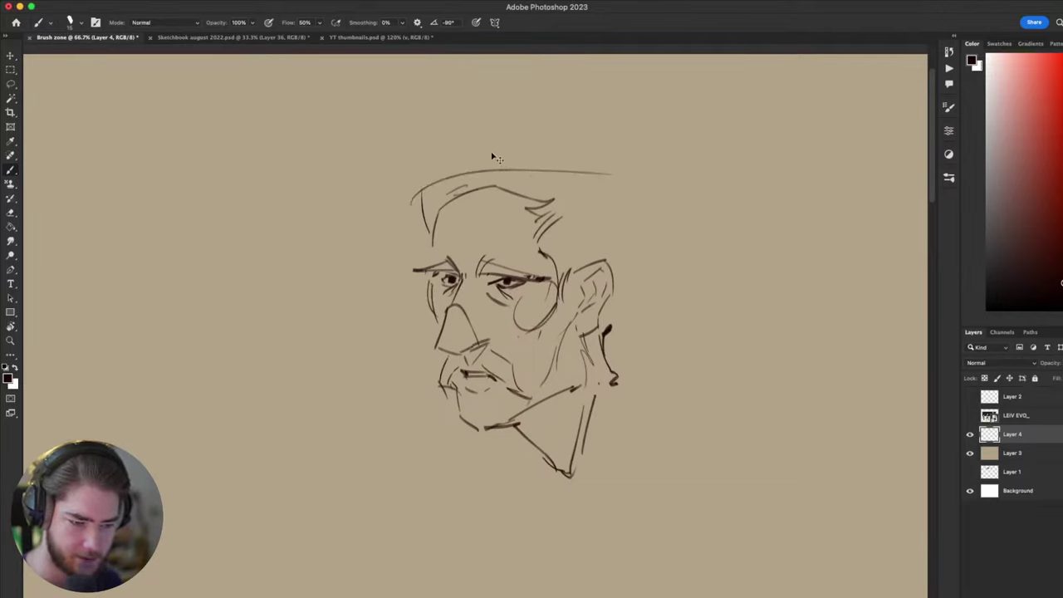
{"action": "mouse_move", "coordinate": [420, 198]}
{"action": "left_mouse_down"}
{"action": "mouse_move", "coordinate": [463, 157]}
{"action": "mouse_move", "coordinate": [496, 148]}
{"action": "mouse_move", "coordinate": [637, 180]}
{"action": "left_mouse_up"}
{"action": "key", "text": "super+z"}
{"action": "mouse_move", "coordinate": [571, 170]}
{"action": "left_mouse_down"}
{"action": "mouse_move", "coordinate": [631, 209]}
{"action": "mouse_move", "coordinate": [643, 246]}
{"action": "mouse_move", "coordinate": [629, 263]}
{"action": "left_mouse_up"}
{"action": "key", "text": "super+z"}
{"action": "key", "text": "super+z"}
{"action": "key", "text": "super+z"}
{"action": "key", "text": "super+z"}
{"action": "key", "text": "super+z"}
- Draw a doubled rounded curl of hair rising from the peak of the forehead hairline
{"action": "mouse_move", "coordinate": [493, 187]}
{"action": "left_mouse_down"}
{"action": "mouse_move", "coordinate": [467, 178]}
{"action": "mouse_move", "coordinate": [503, 146]}
{"action": "mouse_move", "coordinate": [444, 167]}
{"action": "mouse_move", "coordinate": [529, 145]}
{"action": "mouse_move", "coordinate": [549, 154]}
{"action": "mouse_move", "coordinate": [477, 168]}
{"action": "mouse_move", "coordinate": [573, 176]}
{"action": "left_mouse_up"}
{"action": "key", "text": "super+z"}
{"action": "key", "text": "super+z"}
{"action": "key", "text": "super+z"}
{"action": "key", "text": "super+z"}
{"action": "key", "text": "super+z"}
{"action": "key", "text": "super+z"}
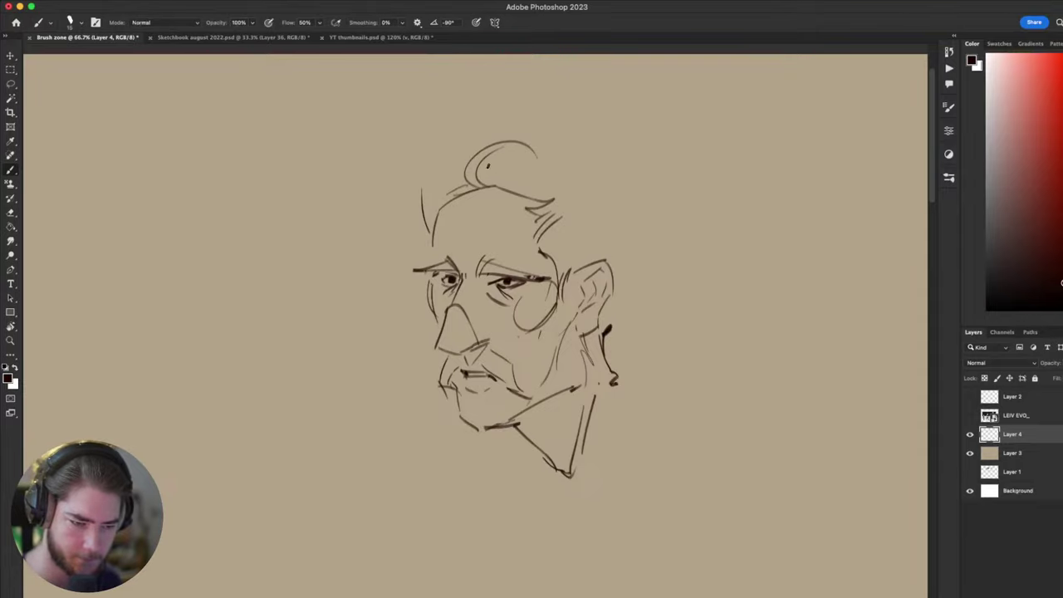
- Continue the hair outline from the curl in a wave to a flicked tip and down the back of the head
{"action": "mouse_move", "coordinate": [489, 163]}
{"action": "left_mouse_down"}
{"action": "mouse_move", "coordinate": [618, 172]}
{"action": "mouse_move", "coordinate": [593, 177]}
{"action": "mouse_move", "coordinate": [612, 206]}
{"action": "mouse_move", "coordinate": [598, 177]}
{"action": "mouse_move", "coordinate": [599, 244]}
{"action": "left_mouse_up"}
{"action": "key", "text": "super+z"}
{"action": "mouse_move", "coordinate": [603, 191]}
{"action": "left_mouse_down"}
{"action": "mouse_move", "coordinate": [596, 240]}
{"action": "mouse_move", "coordinate": [613, 226]}
{"action": "mouse_move", "coordinate": [620, 276]}
{"action": "left_mouse_up"}
{"action": "key", "text": "super+z"}
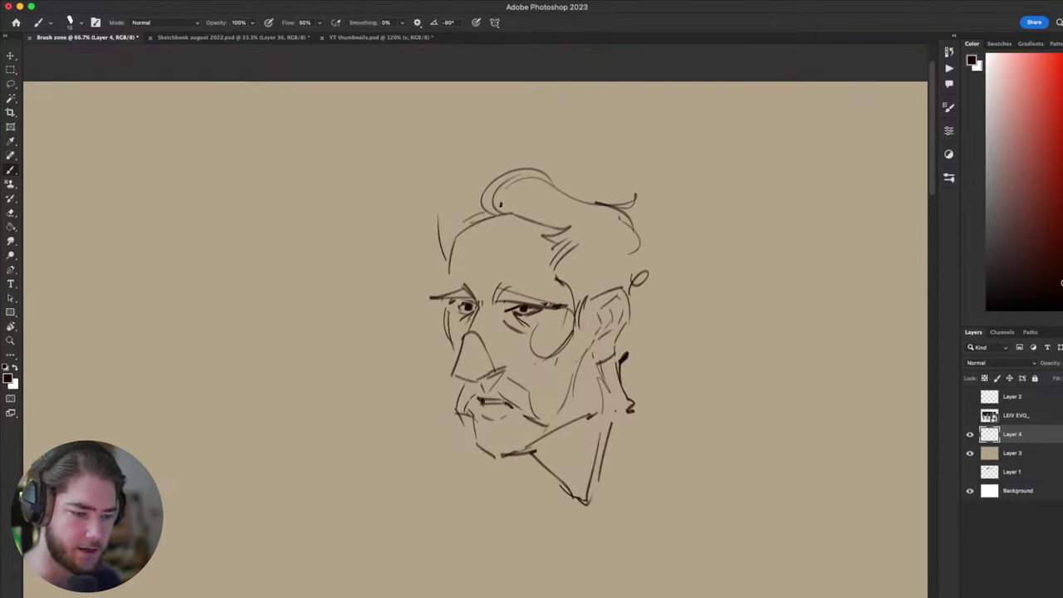
- Add overlapping rounded locks along the front hairline and over the far temple
{"action": "mouse_move", "coordinate": [487, 204]}
{"action": "left_mouse_down"}
{"action": "mouse_move", "coordinate": [425, 225]}
{"action": "mouse_move", "coordinate": [450, 240]}
{"action": "mouse_move", "coordinate": [425, 234]}
{"action": "mouse_move", "coordinate": [433, 224]}
{"action": "mouse_move", "coordinate": [442, 252]}
{"action": "mouse_move", "coordinate": [477, 182]}
{"action": "mouse_move", "coordinate": [493, 180]}
{"action": "left_mouse_up"}
{"action": "key", "text": "super+z"}
{"action": "key", "text": "super+z"}
{"action": "key", "text": "super+z"}
{"action": "key", "text": "super+z"}
{"action": "key", "text": "super+z"}
{"action": "key", "text": "super+z"}
{"action": "left_click_drag", "start_coordinate": [490, 179], "coordinate": [480, 207]}
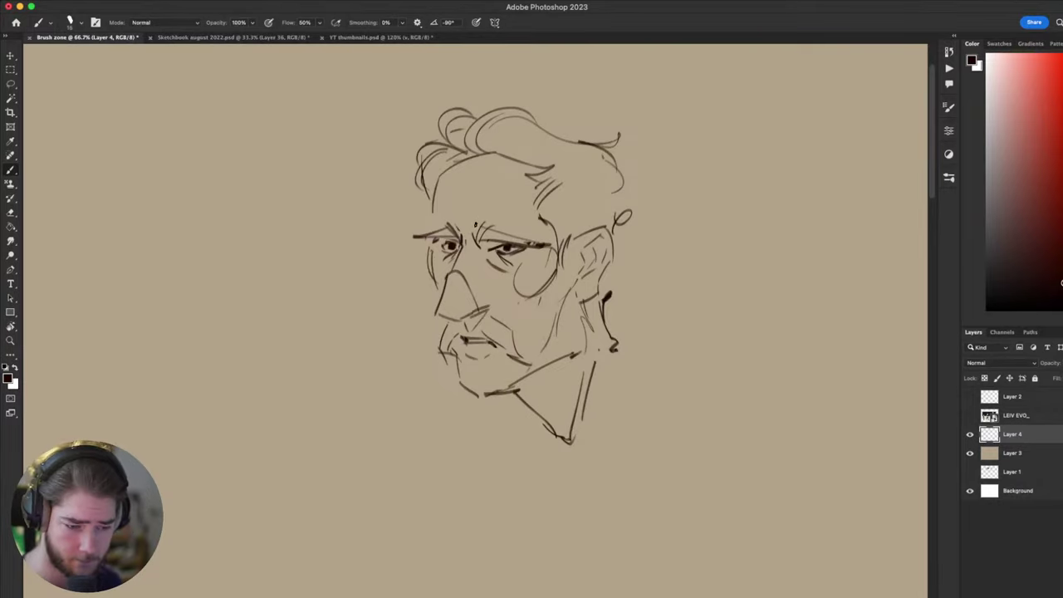
- Add horizontal wrinkle lines across the forehead above the brows
{"action": "left_click_drag", "start_coordinate": [517, 256], "coordinate": [520, 381]}
{"action": "mouse_move", "coordinate": [446, 347]}
{"action": "left_mouse_down"}
{"action": "mouse_move", "coordinate": [514, 342]}
{"action": "mouse_move", "coordinate": [501, 335]}
{"action": "left_mouse_up"}
{"action": "key", "text": "super+z"}
{"action": "left_click_drag", "start_coordinate": [449, 329], "coordinate": [460, 327]}
{"action": "left_click_drag", "start_coordinate": [432, 279], "coordinate": [456, 214]}
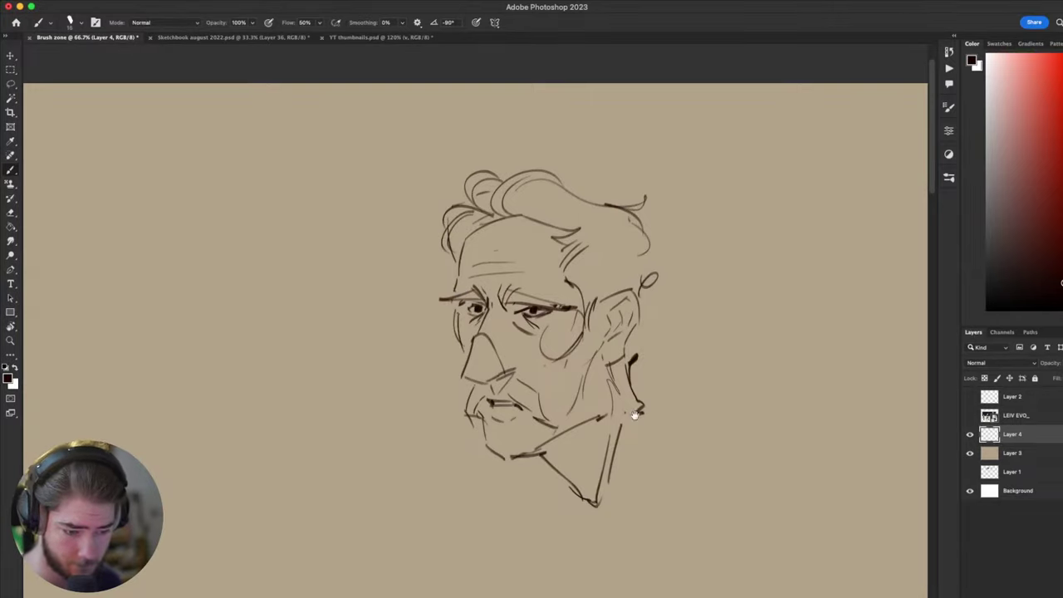
{"action": "mouse_move", "coordinate": [635, 415]}
{"action": "left_mouse_down"}
{"action": "mouse_move", "coordinate": [681, 266]}
{"action": "mouse_move", "coordinate": [672, 258]}
{"action": "left_mouse_up"}
{"action": "left_click_drag", "start_coordinate": [724, 327], "coordinate": [696, 354]}
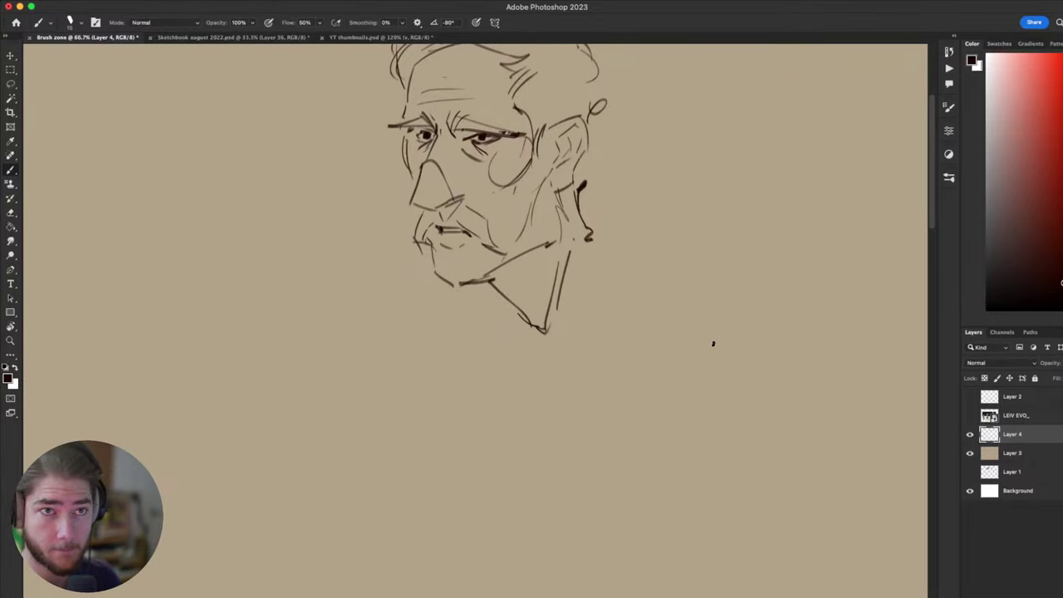
{"action": "left_click_drag", "start_coordinate": [734, 334], "coordinate": [719, 358]}
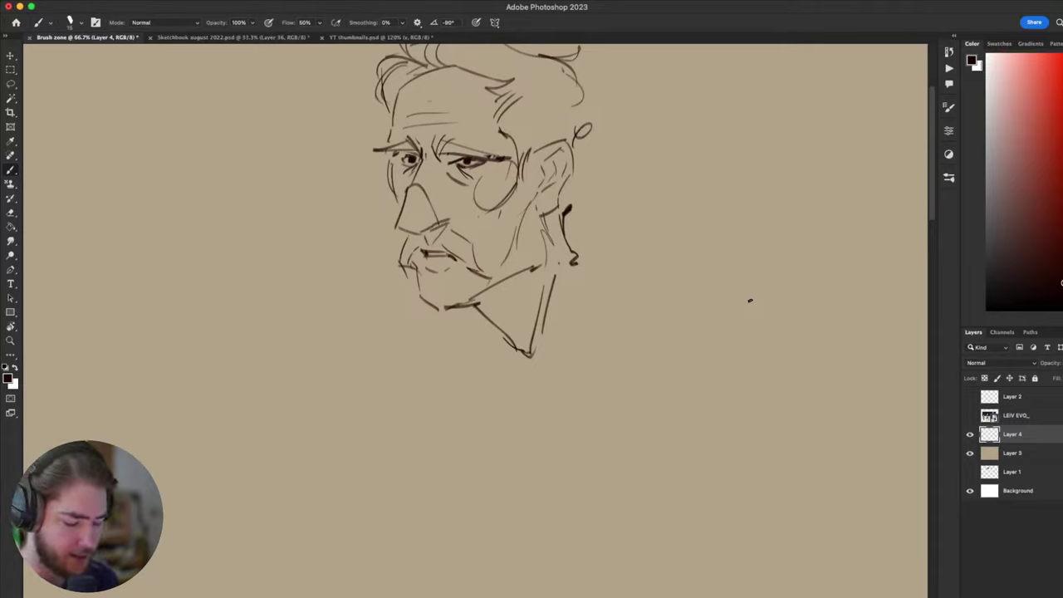
{"action": "left_click_drag", "start_coordinate": [648, 379], "coordinate": [630, 443]}
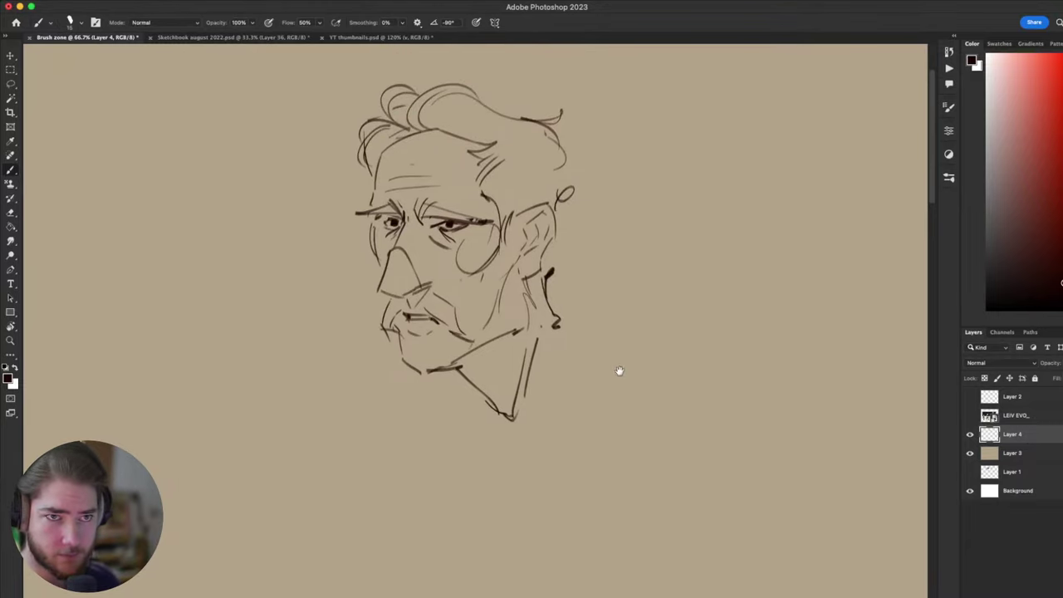
- Erase the doubled neck line and replace it with one long diagonal from the nape down past the throat line's end
{"action": "mouse_move", "coordinate": [618, 370]}
{"action": "left_mouse_down"}
{"action": "mouse_move", "coordinate": [667, 349]}
{"action": "mouse_move", "coordinate": [640, 396]}
{"action": "mouse_move", "coordinate": [661, 366]}
{"action": "mouse_move", "coordinate": [628, 387]}
{"action": "mouse_move", "coordinate": [653, 373]}
{"action": "mouse_move", "coordinate": [629, 374]}
{"action": "mouse_move", "coordinate": [676, 360]}
{"action": "mouse_move", "coordinate": [646, 368]}
{"action": "mouse_move", "coordinate": [639, 358]}
{"action": "left_mouse_up"}
{"action": "key", "text": "e"}
{"action": "mouse_move", "coordinate": [591, 330]}
{"action": "left_mouse_down"}
{"action": "mouse_move", "coordinate": [588, 387]}
{"action": "mouse_move", "coordinate": [627, 300]}
{"action": "left_mouse_up"}
{"action": "key", "text": "b"}
{"action": "key", "text": "super+z"}
{"action": "mouse_move", "coordinate": [570, 407]}
{"action": "left_mouse_down"}
{"action": "mouse_move", "coordinate": [628, 308]}
{"action": "mouse_move", "coordinate": [621, 327]}
{"action": "mouse_move", "coordinate": [623, 303]}
{"action": "left_mouse_up"}
{"action": "key", "text": "super+z"}
{"action": "key", "text": "super+z"}
{"action": "mouse_move", "coordinate": [555, 397]}
{"action": "left_mouse_down"}
{"action": "mouse_move", "coordinate": [555, 424]}
{"action": "mouse_move", "coordinate": [608, 332]}
{"action": "mouse_move", "coordinate": [601, 351]}
{"action": "mouse_move", "coordinate": [615, 298]}
{"action": "left_mouse_up"}
{"action": "key", "text": "super+z"}
{"action": "key", "text": "super+z"}
{"action": "left_click_drag", "start_coordinate": [552, 440], "coordinate": [632, 297]}
{"action": "mouse_move", "coordinate": [620, 347]}
{"action": "left_mouse_down"}
{"action": "mouse_move", "coordinate": [515, 534]}
{"action": "mouse_move", "coordinate": [659, 275]}
{"action": "mouse_move", "coordinate": [606, 387]}
{"action": "mouse_move", "coordinate": [611, 412]}
{"action": "left_mouse_up"}
- Draw a broken, angular temple edge on the forehead from the hairline tuft down towards the near brow
{"action": "left_click_drag", "start_coordinate": [495, 257], "coordinate": [496, 193]}
{"action": "key", "text": "super+z"}
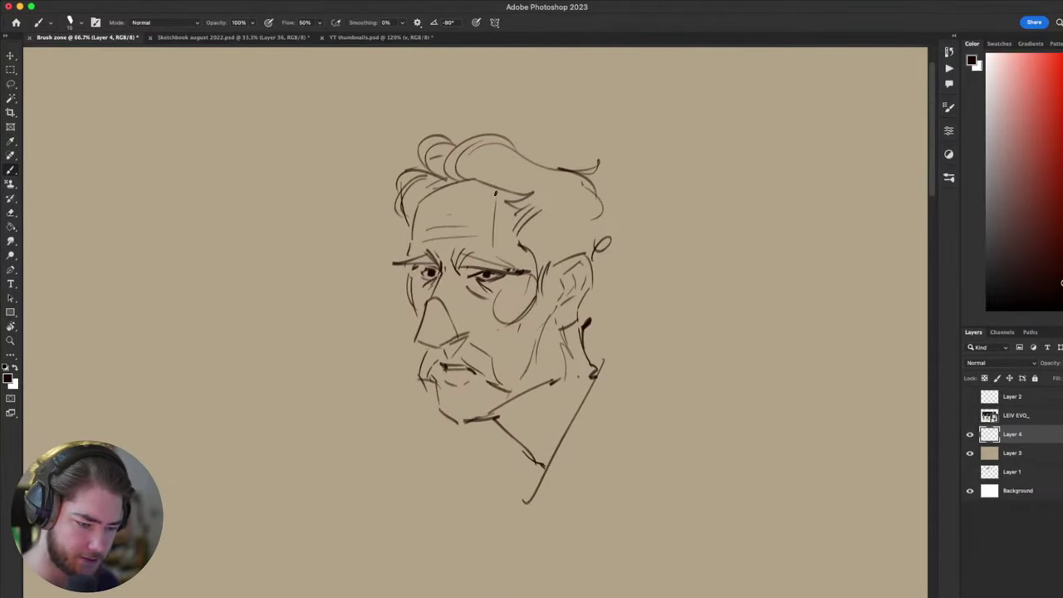
{"action": "left_click_drag", "start_coordinate": [497, 258], "coordinate": [502, 195]}
{"action": "key", "text": "super+z"}
{"action": "key", "text": "super+z"}
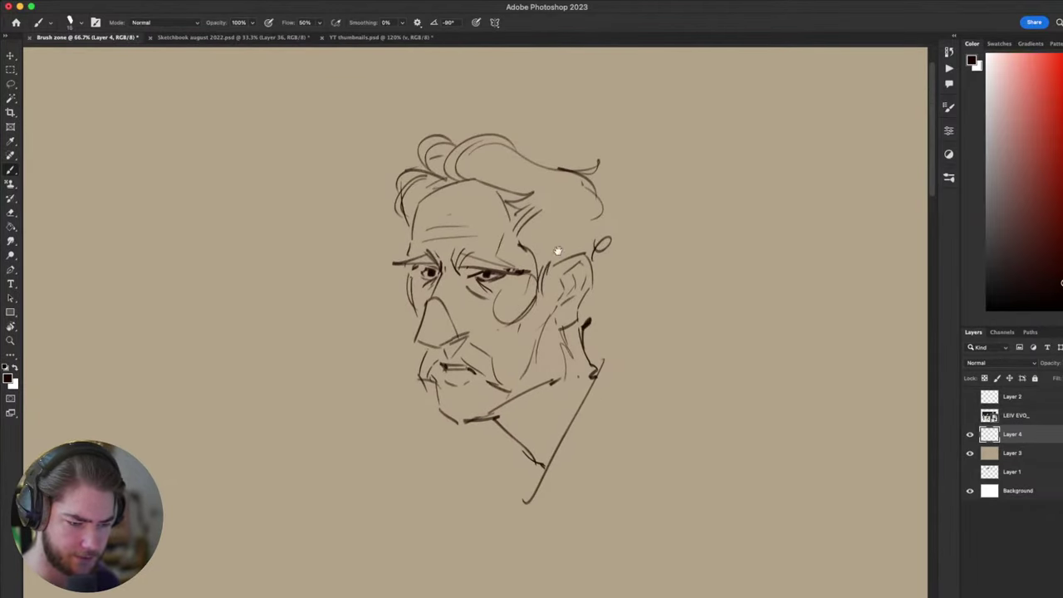
{"action": "left_click_drag", "start_coordinate": [557, 251], "coordinate": [791, 109]}
{"action": "mouse_move", "coordinate": [718, 193]}
{"action": "left_mouse_down"}
{"action": "mouse_move", "coordinate": [694, 296]}
{"action": "mouse_move", "coordinate": [731, 372]}
{"action": "mouse_move", "coordinate": [732, 319]}
{"action": "left_mouse_up"}
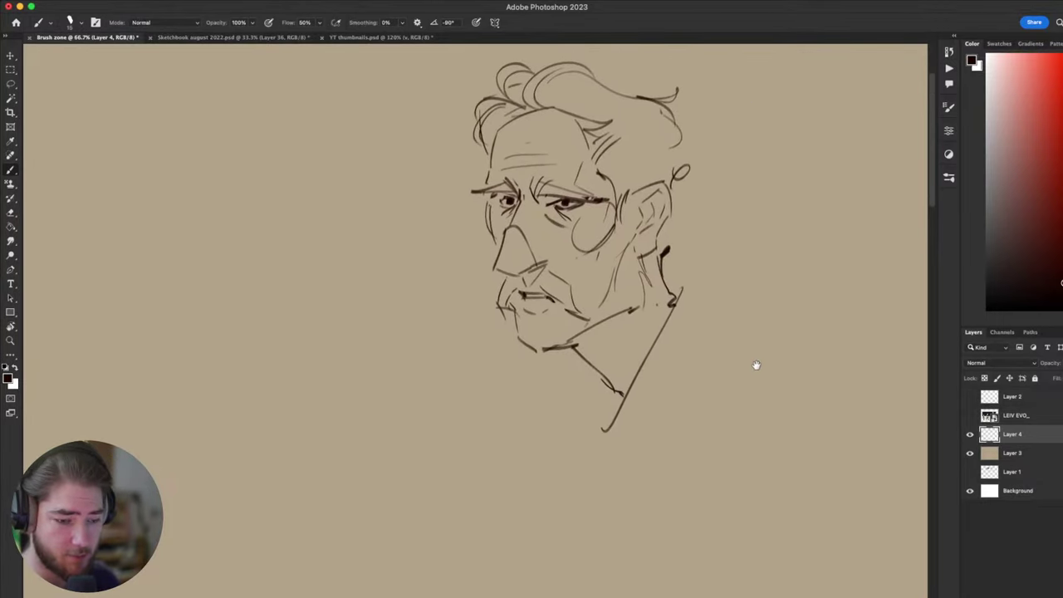
{"action": "mouse_move", "coordinate": [755, 365]}
{"action": "left_mouse_down"}
{"action": "mouse_move", "coordinate": [670, 420]}
{"action": "mouse_move", "coordinate": [720, 443]}
{"action": "left_mouse_up"}
- Erase and redraw the near eye's iris, and add crease strokes below that eye
{"action": "key", "text": "e"}
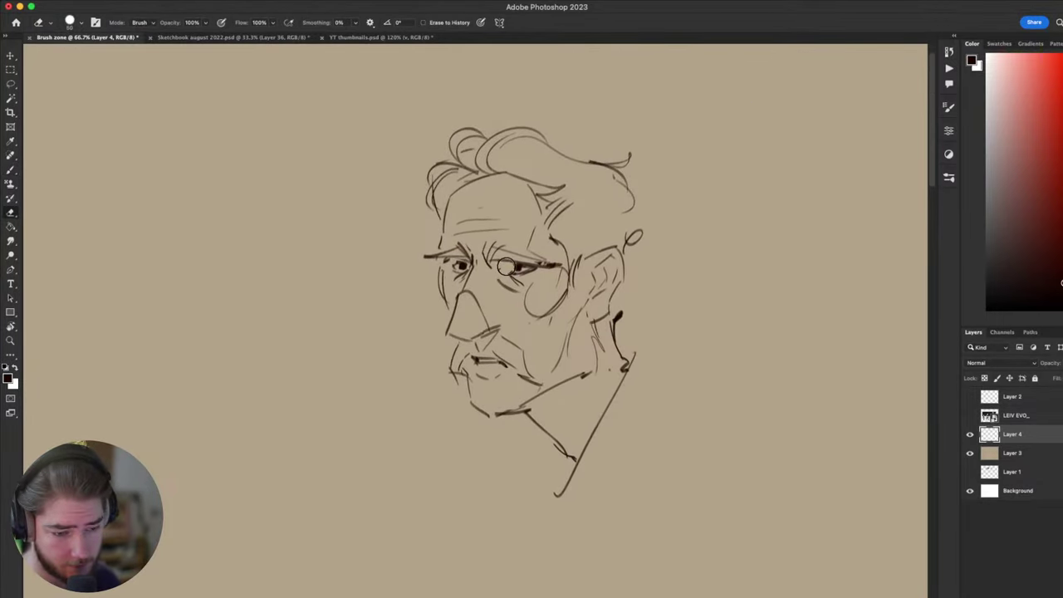
{"action": "key", "text": "b"}
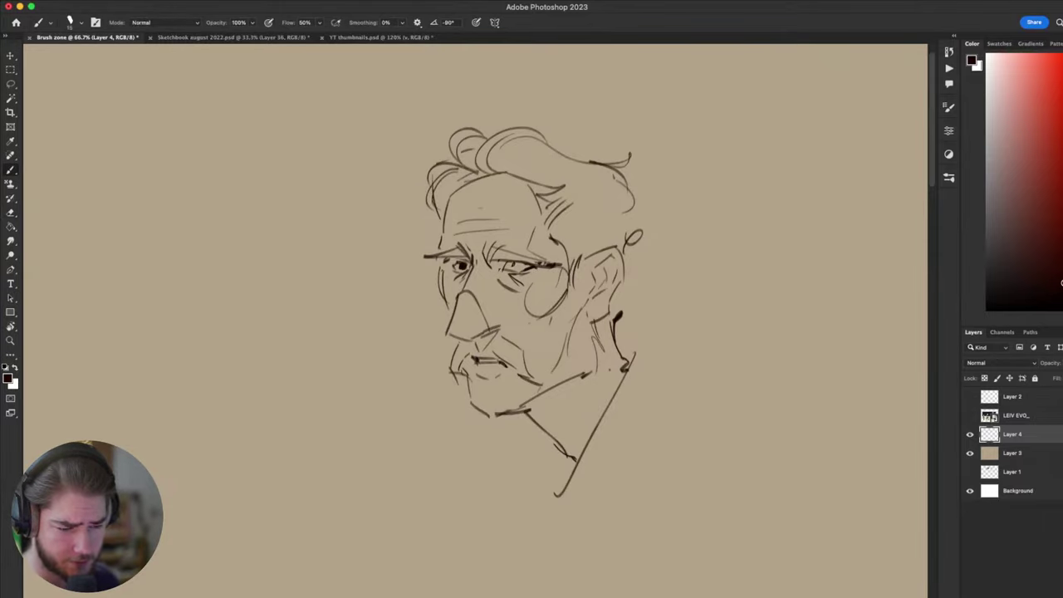
{"action": "left_click_drag", "start_coordinate": [480, 393], "coordinate": [502, 431]}
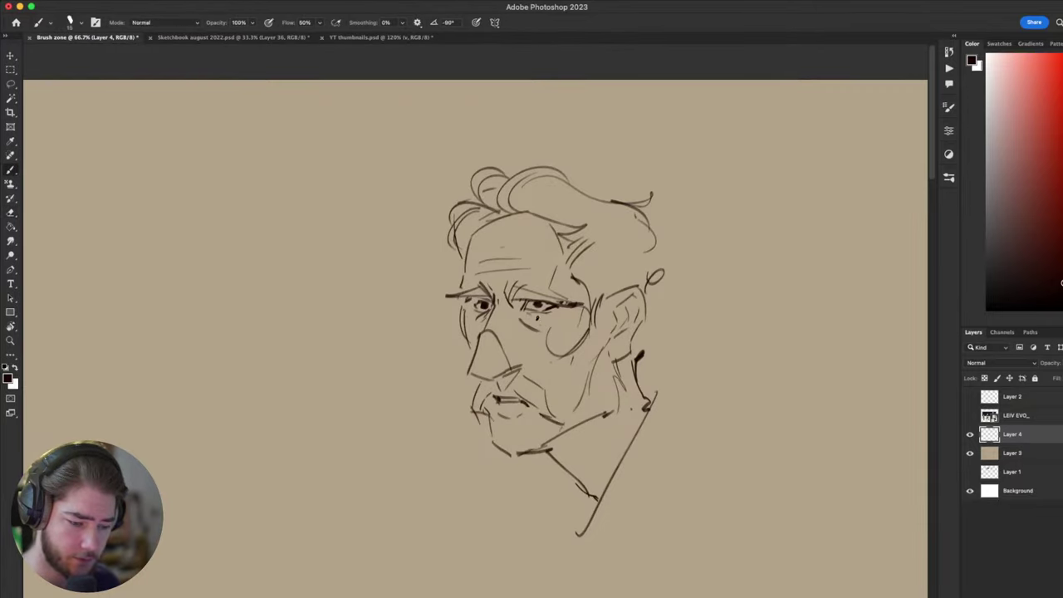
{"action": "key", "text": "super+z"}
{"action": "left_click_drag", "start_coordinate": [524, 319], "coordinate": [541, 330]}
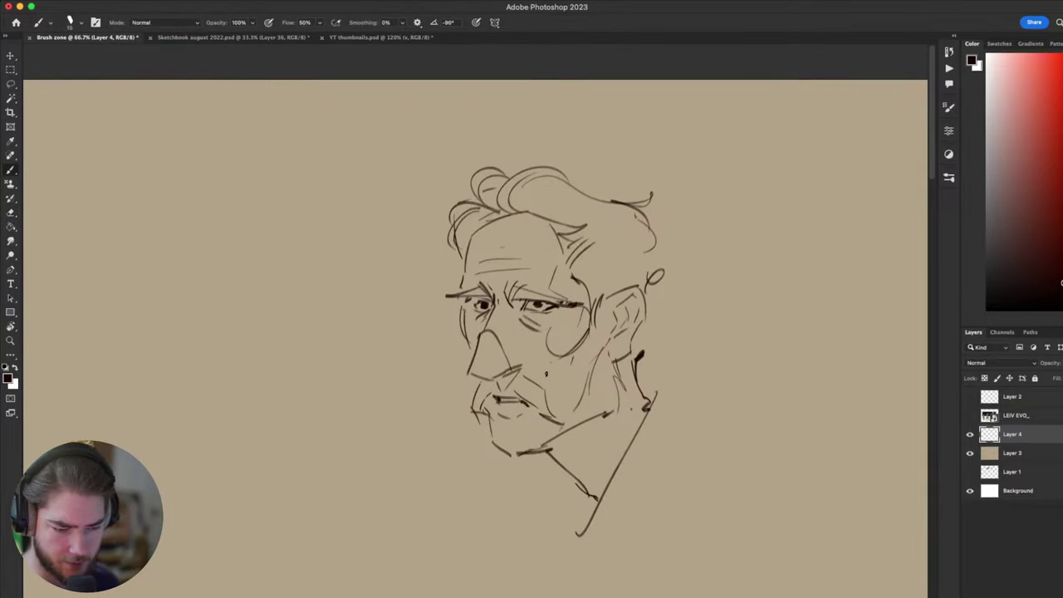
{"action": "left_click_drag", "start_coordinate": [546, 373], "coordinate": [554, 383]}
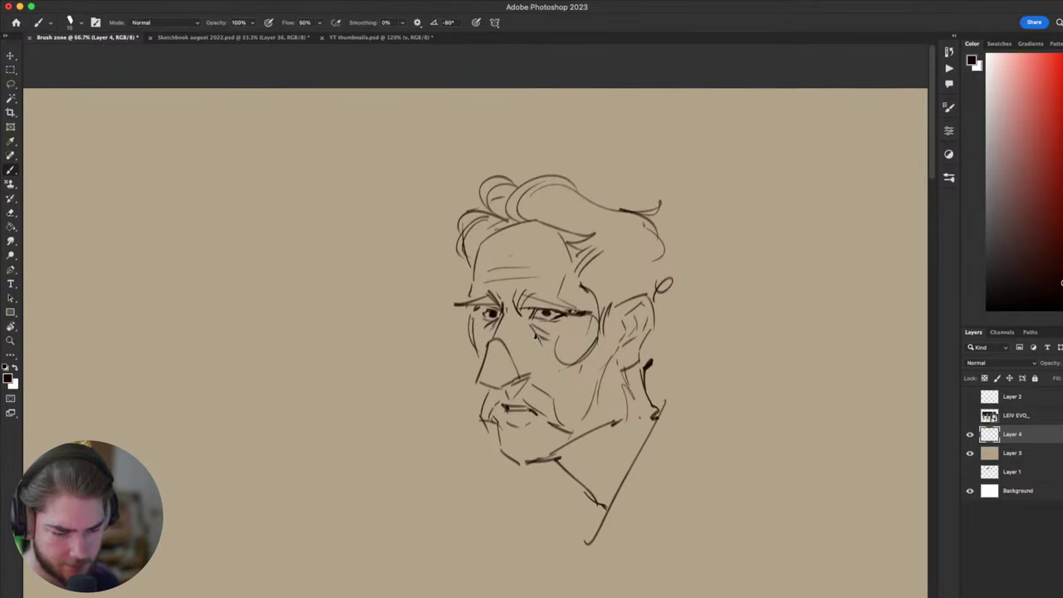
- Add crease strokes beneath the near eye and at its inner corner, plus short marks beside the nose
{"action": "left_click_drag", "start_coordinate": [543, 354], "coordinate": [539, 364]}
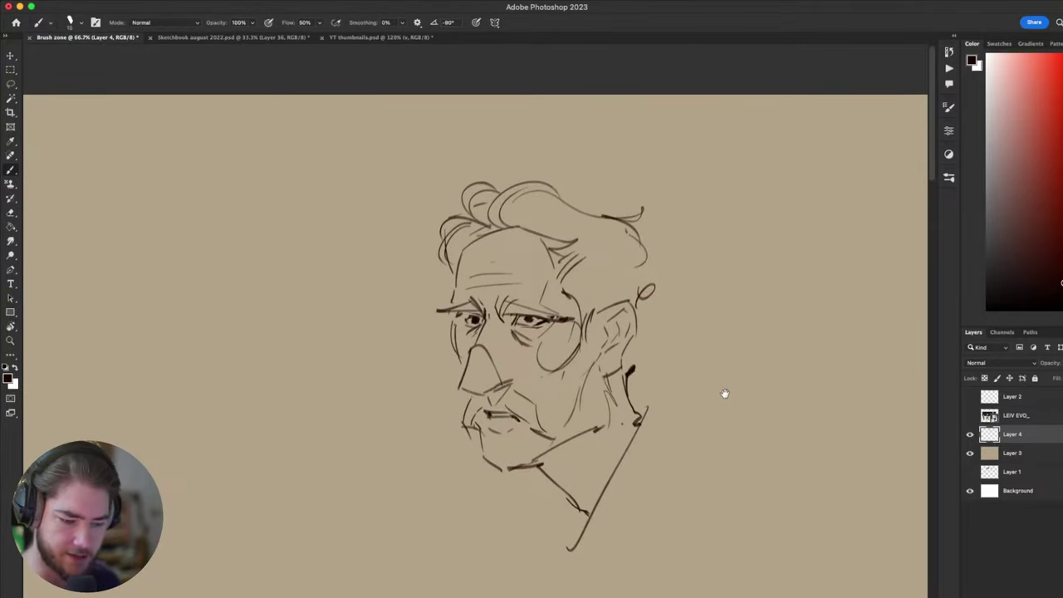
{"action": "scroll", "coordinate": [723, 394], "scroll_direction": "down", "scroll_amount": 5}
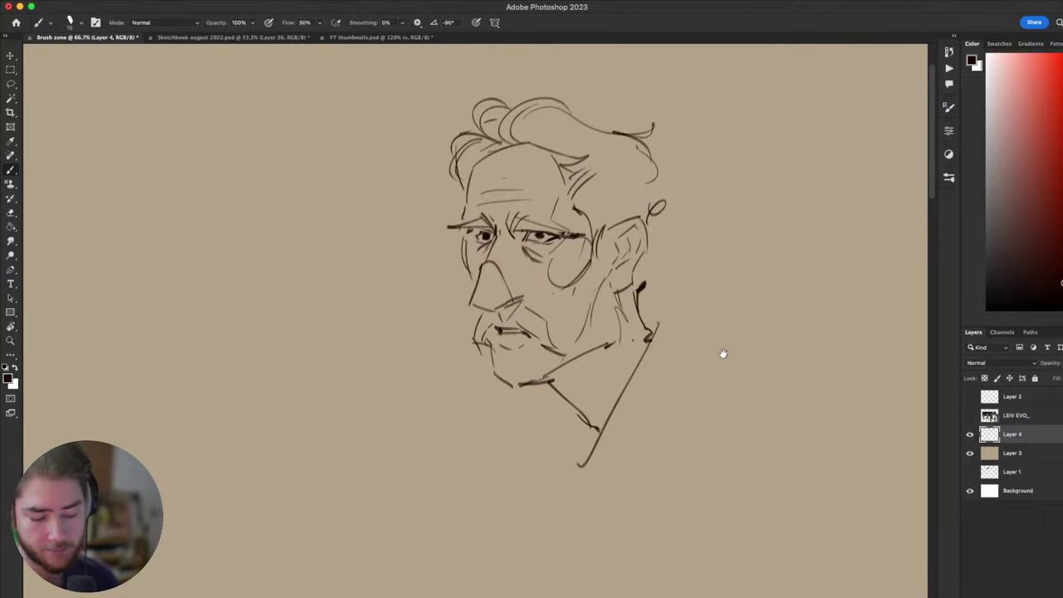
{"action": "left_click_drag", "start_coordinate": [723, 354], "coordinate": [748, 390]}
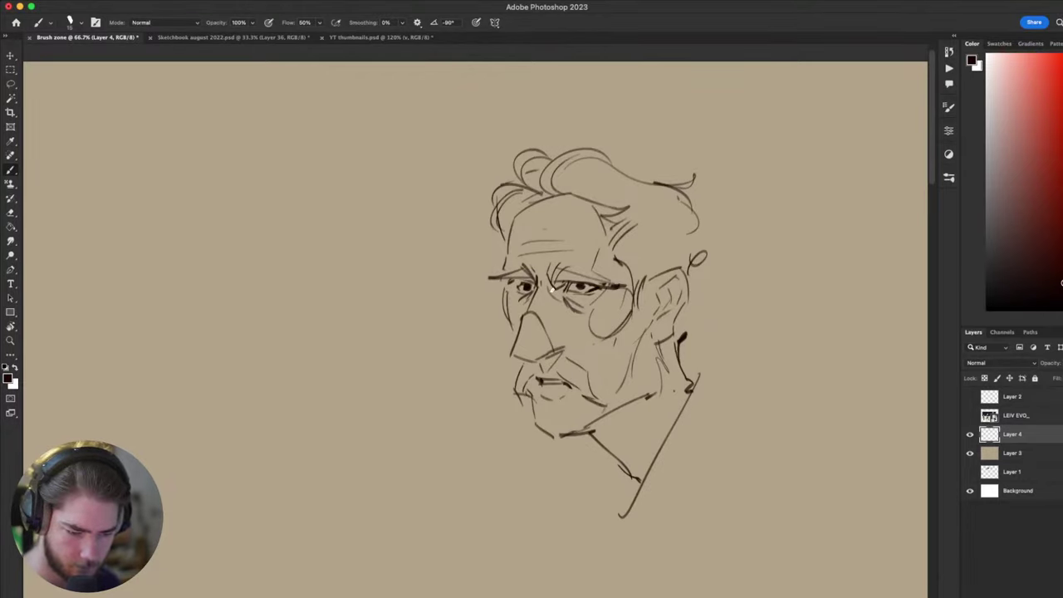
{"action": "left_click_drag", "start_coordinate": [642, 354], "coordinate": [593, 380]}
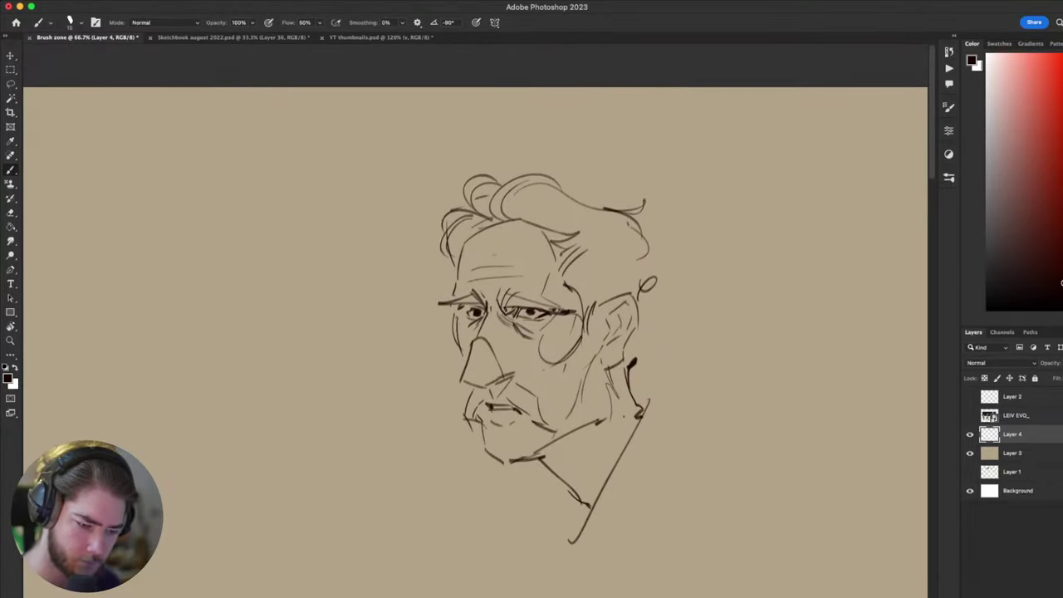
{"action": "left_click_drag", "start_coordinate": [565, 409], "coordinate": [580, 383]}
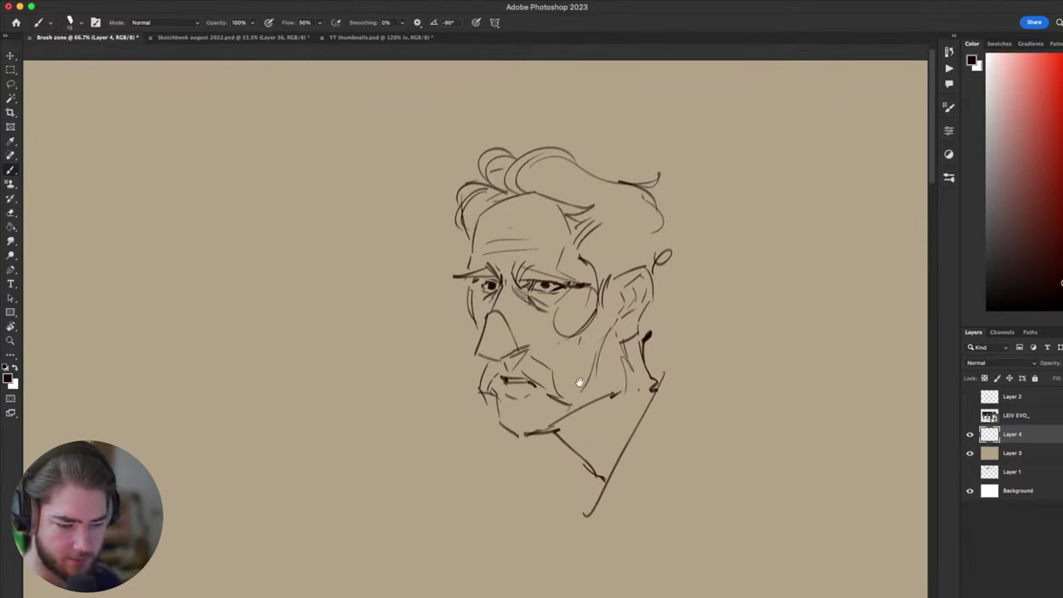
{"action": "key", "text": "super+z"}
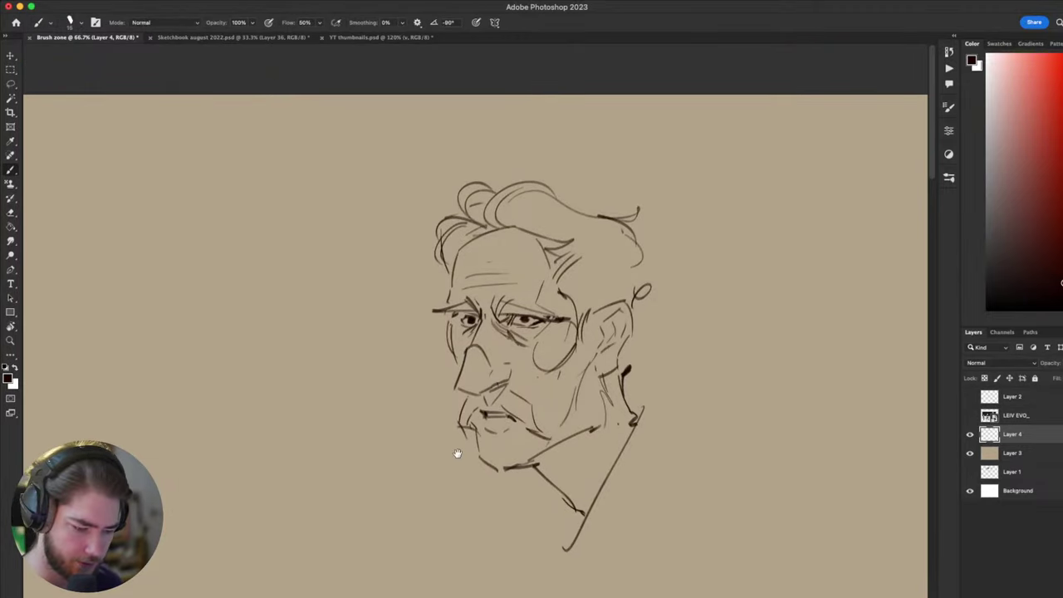
{"action": "left_click_drag", "start_coordinate": [457, 453], "coordinate": [434, 484]}
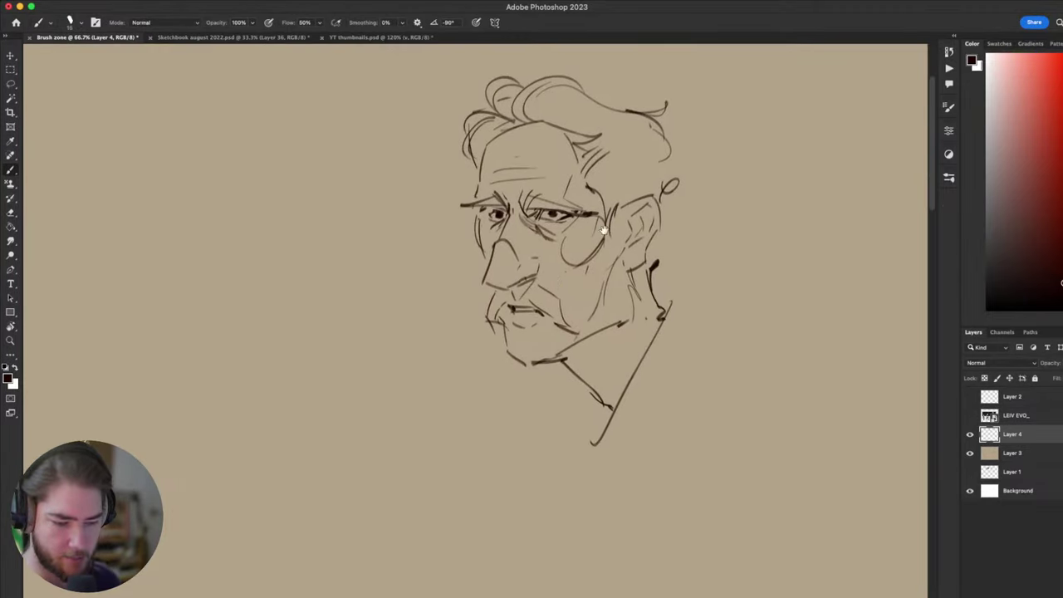
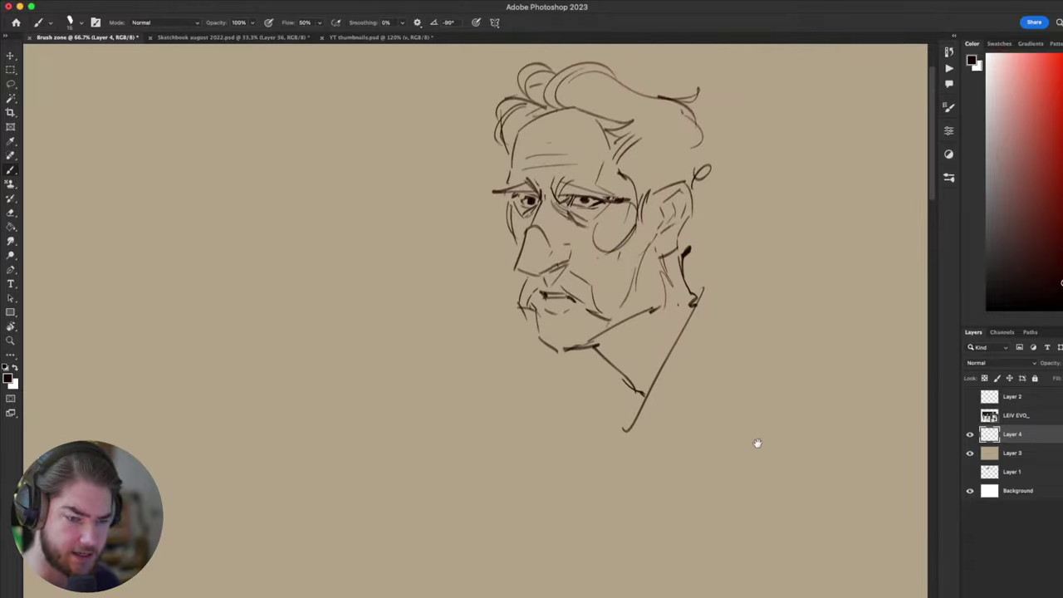
- Lasso the whole head sketch, place a duplicate level with it to the left of the original, and deselect it
{"action": "left_click_drag", "start_coordinate": [757, 444], "coordinate": [792, 473]}
{"action": "key", "text": "l"}
{"action": "mouse_move", "coordinate": [792, 317]}
{"action": "left_mouse_down"}
{"action": "mouse_move", "coordinate": [703, 464]}
{"action": "mouse_move", "coordinate": [820, 170]}
{"action": "left_mouse_up"}
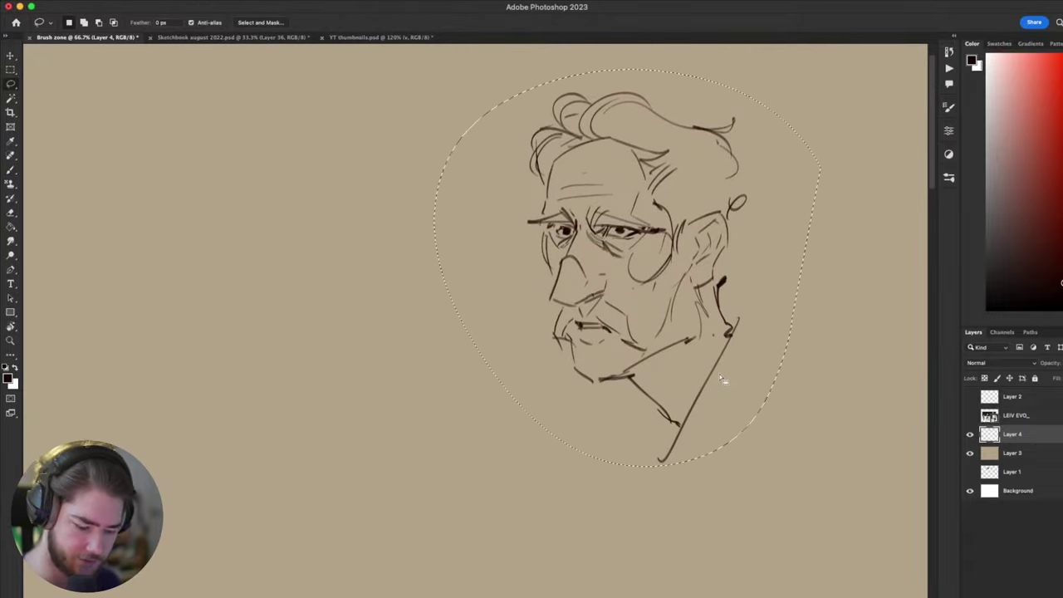
{"action": "key", "text": "v"}
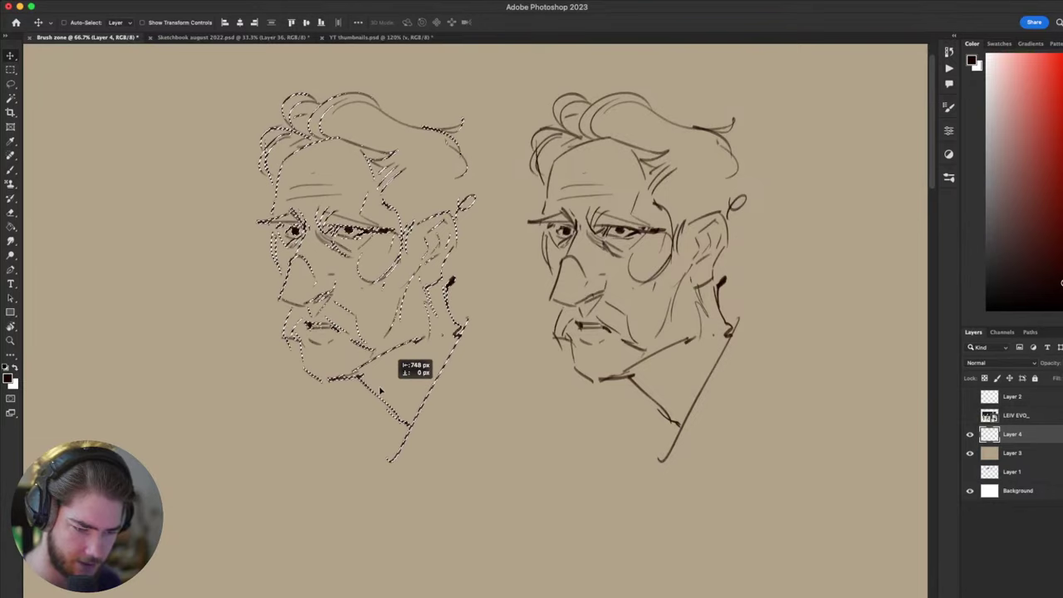
{"action": "left_click_drag", "start_coordinate": [294, 230], "coordinate": [261, 230]}
{"action": "key", "text": "ctrl+d"}
{"action": "key", "text": "b"}
{"action": "left_click_drag", "start_coordinate": [468, 399], "coordinate": [649, 343]}
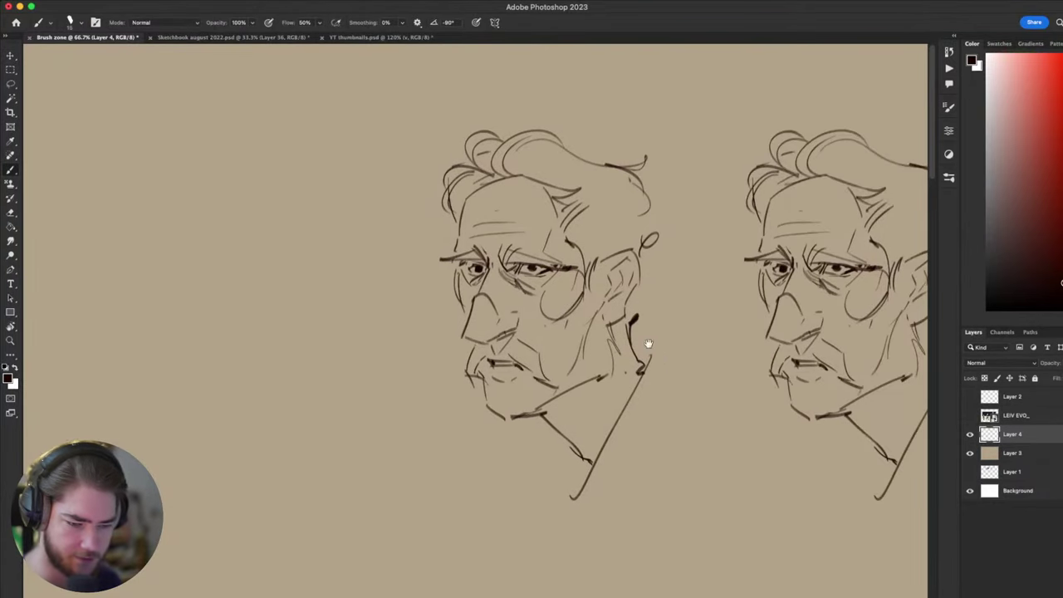
- Erase the near eye and brow on the copied head and redraw the eye as a narrow, dark slit
{"action": "key", "text": "e"}
{"action": "mouse_move", "coordinate": [515, 251]}
{"action": "left_mouse_down"}
{"action": "mouse_move", "coordinate": [505, 258]}
{"action": "mouse_move", "coordinate": [513, 247]}
{"action": "mouse_move", "coordinate": [563, 259]}
{"action": "mouse_move", "coordinate": [528, 270]}
{"action": "left_mouse_up"}
{"action": "key", "text": "ctrl+z"}
{"action": "key", "text": "b"}
{"action": "key", "text": "ctrl+z"}
{"action": "key", "text": "e"}
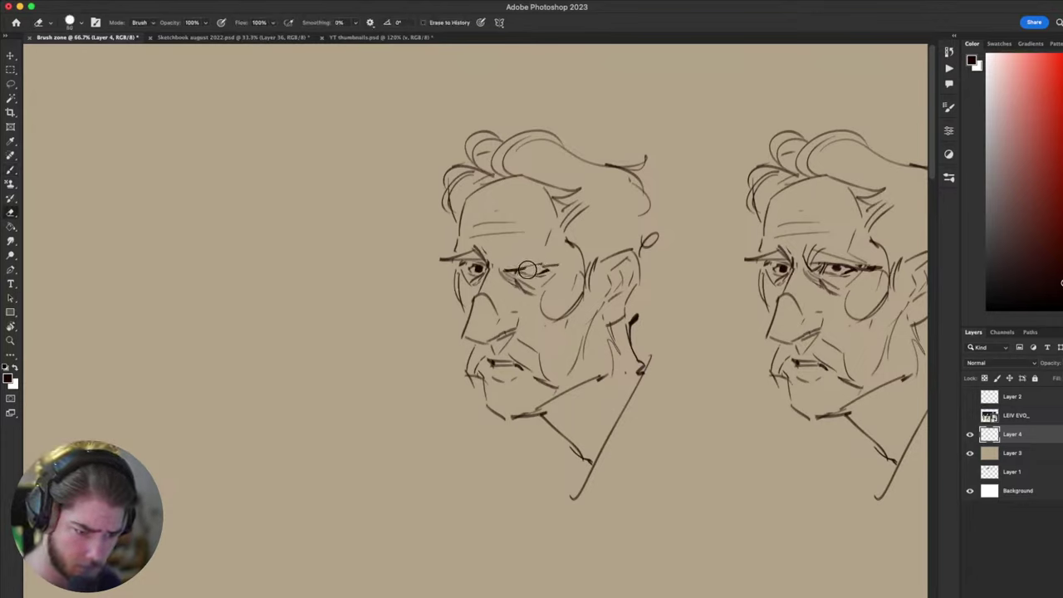
{"action": "key", "text": "b"}
{"action": "key", "text": "ctrl+z"}
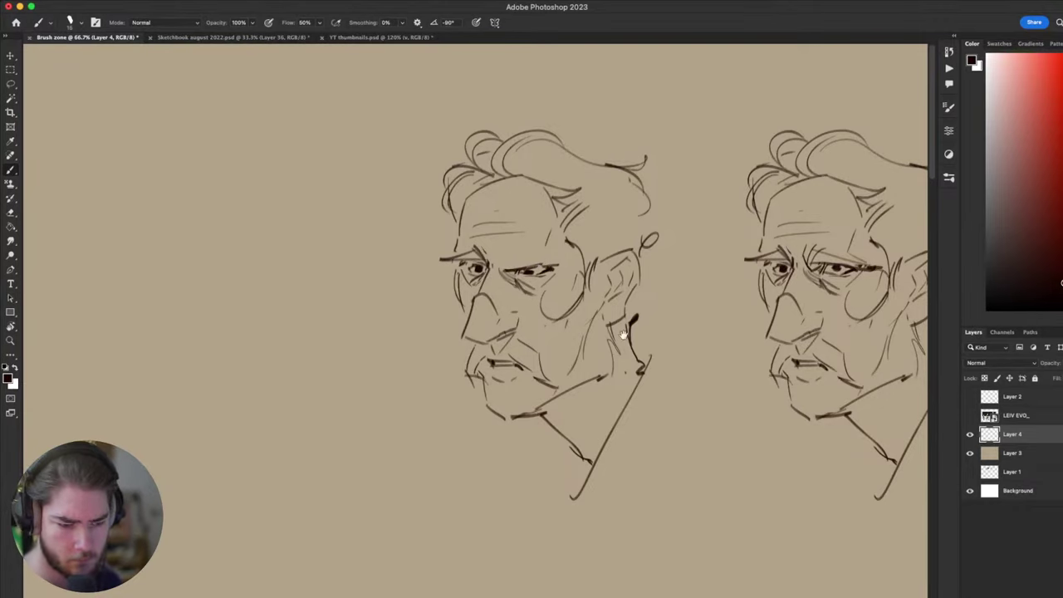
{"action": "left_click_drag", "start_coordinate": [623, 334], "coordinate": [561, 363]}
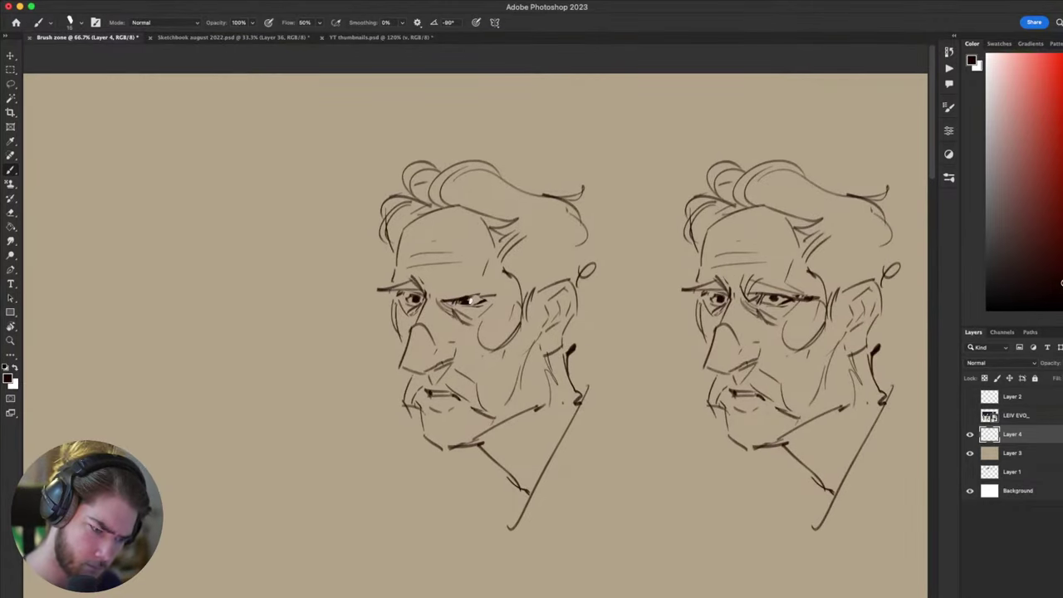
{"action": "key", "text": "ctrl+z"}
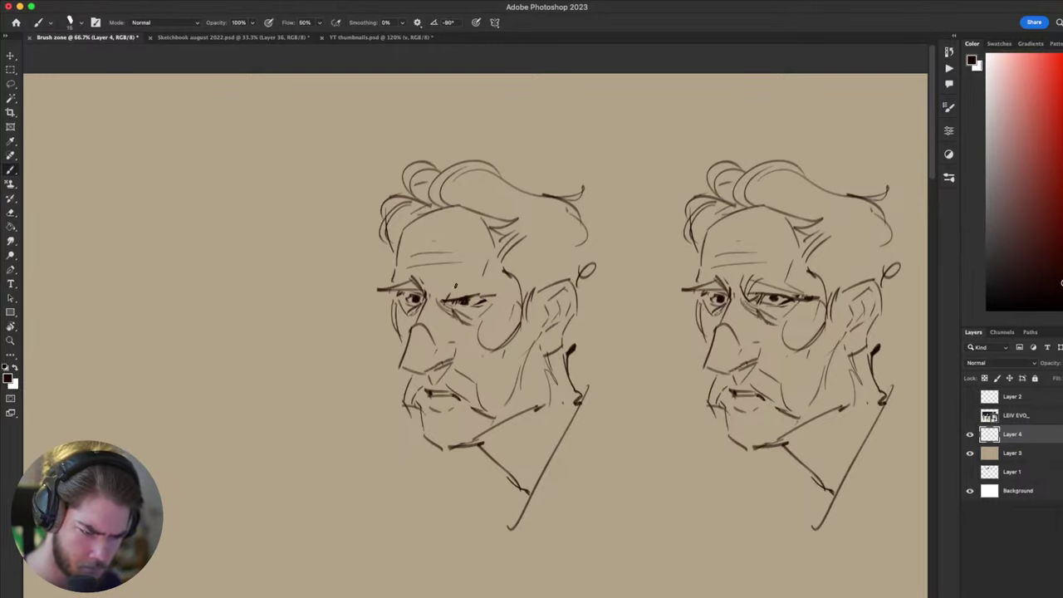
- Draw a low, slanted near brow on the copied head and rework the far eye's lid and brow strokes
{"action": "mouse_move", "coordinate": [444, 299]}
{"action": "left_mouse_down"}
{"action": "mouse_move", "coordinate": [477, 287]}
{"action": "mouse_move", "coordinate": [470, 309]}
{"action": "left_mouse_up"}
{"action": "key", "text": "e"}
{"action": "left_click_drag", "start_coordinate": [407, 300], "coordinate": [433, 305]}
{"action": "key", "text": "b"}
{"action": "key", "text": "ctrl+z"}
{"action": "key", "text": "ctrl+z"}
{"action": "key", "text": "ctrl+z"}
{"action": "left_click_drag", "start_coordinate": [431, 300], "coordinate": [395, 300]}
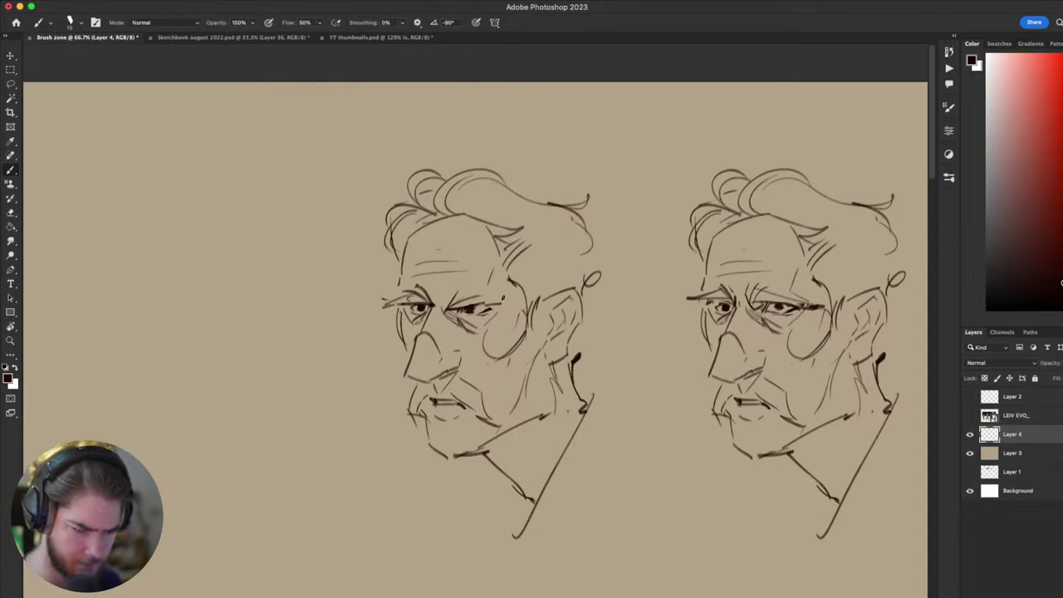
{"action": "left_click_drag", "start_coordinate": [487, 300], "coordinate": [507, 306]}
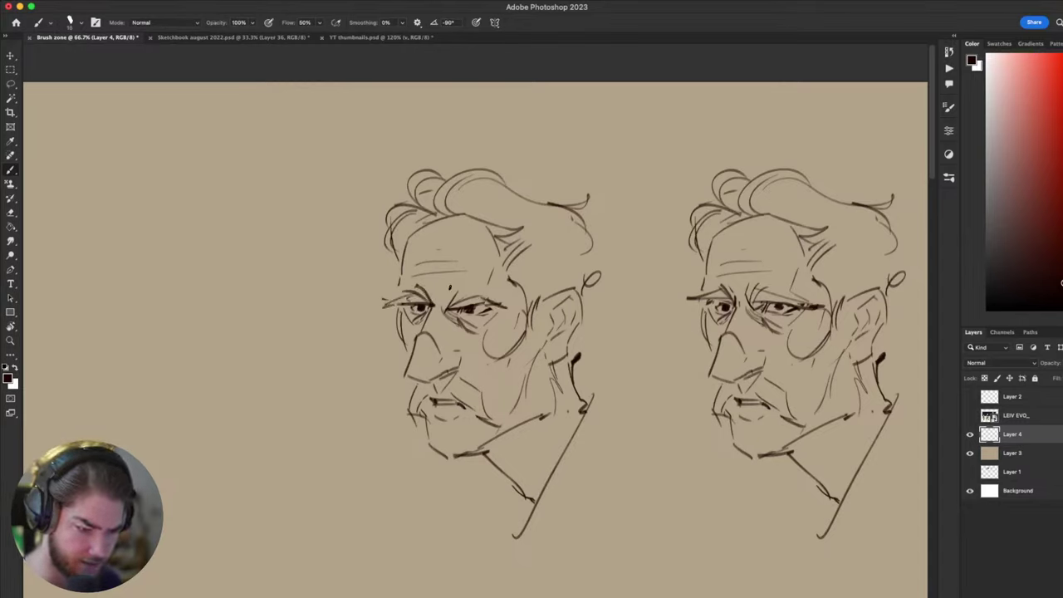
- Clean up the far brow's inner end and add a dark frown crease between the copied head's brows
{"action": "mouse_move", "coordinate": [436, 377]}
{"action": "left_mouse_down"}
{"action": "mouse_move", "coordinate": [553, 435]}
{"action": "mouse_move", "coordinate": [591, 418]}
{"action": "mouse_move", "coordinate": [583, 469]}
{"action": "left_mouse_up"}
{"action": "key", "text": "e"}
{"action": "left_click_drag", "start_coordinate": [363, 271], "coordinate": [365, 280]}
{"action": "key", "text": "b"}
{"action": "key", "text": "super+z"}
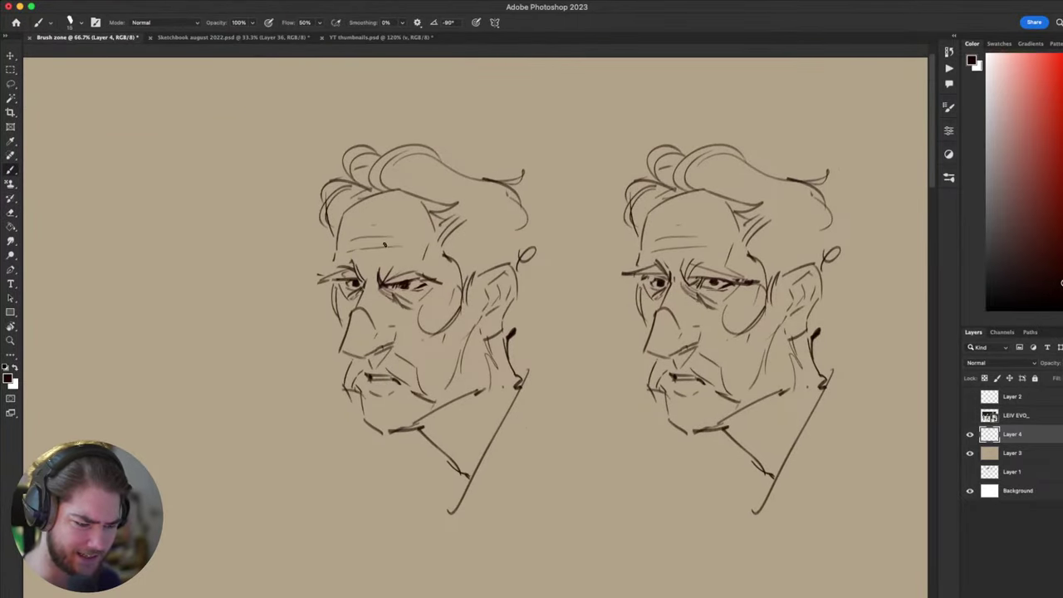
- Compare the copied head's reworked expression with the original sketch beside it
{"action": "scroll", "coordinate": [525, 477], "scroll_direction": "down", "scroll_amount": 3}
{"action": "scroll", "coordinate": [524, 477], "scroll_direction": "right", "scroll_amount": 4}
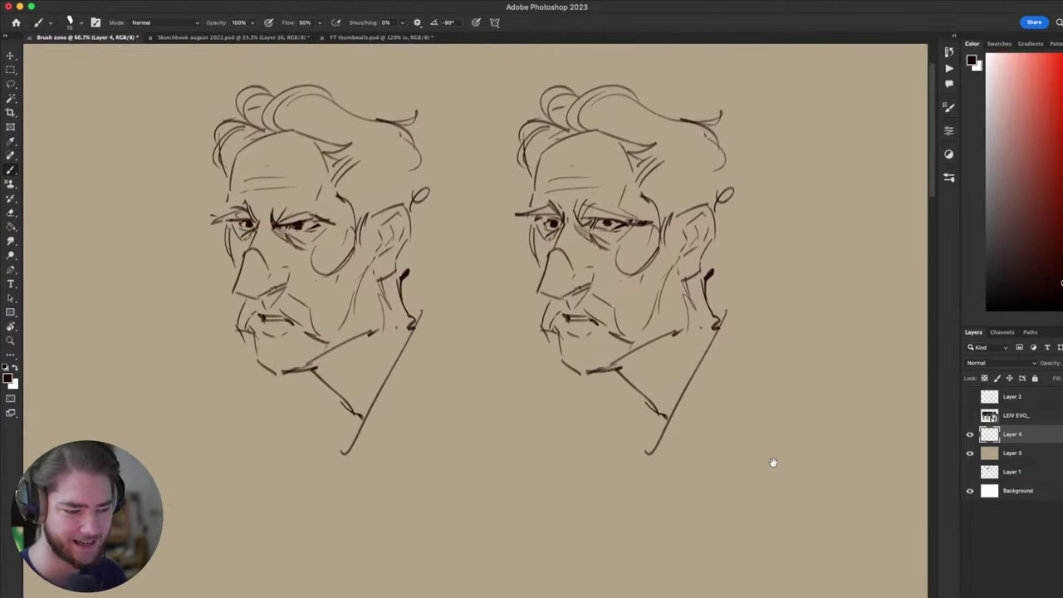
{"action": "left_click_drag", "start_coordinate": [773, 462], "coordinate": [772, 470]}
{"action": "left_click_drag", "start_coordinate": [737, 410], "coordinate": [778, 403]}
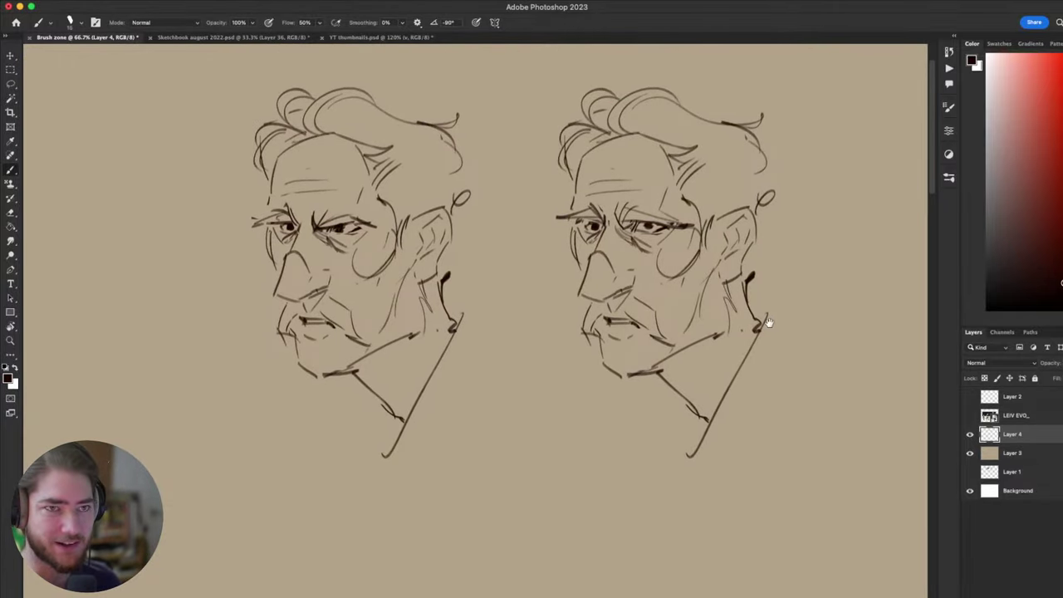
{"action": "scroll", "coordinate": [768, 322], "scroll_direction": "left", "scroll_amount": 3}
{"action": "scroll", "coordinate": [768, 322], "scroll_direction": "up", "scroll_amount": 1}
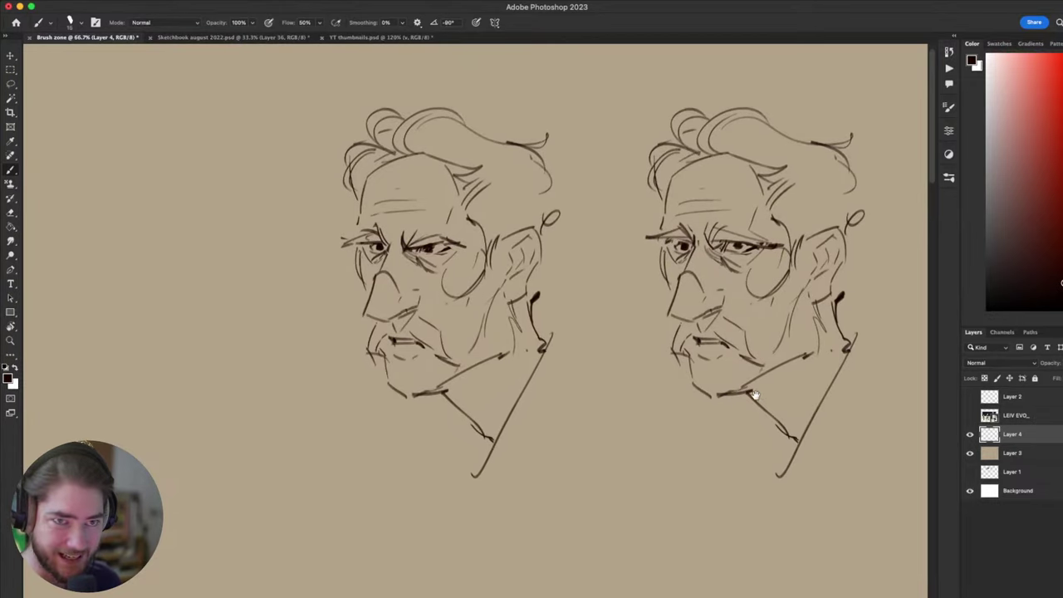
{"action": "scroll", "coordinate": [754, 395], "scroll_direction": "left", "scroll_amount": 3}
{"action": "scroll", "coordinate": [754, 394], "scroll_direction": "up", "scroll_amount": 2}
{"action": "scroll", "coordinate": [686, 422], "scroll_direction": "down", "scroll_amount": 3}
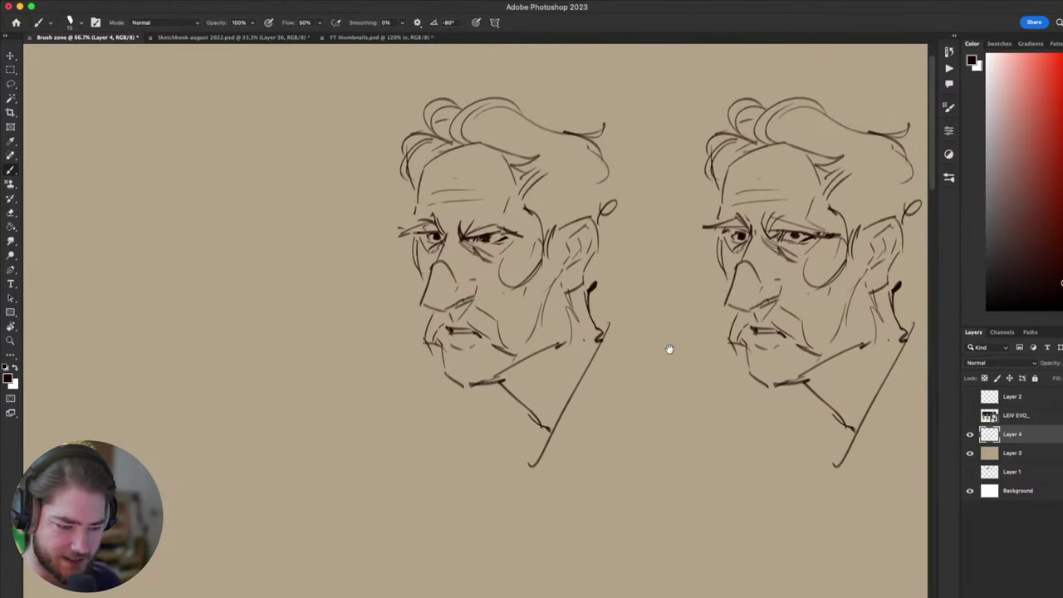
{"action": "scroll", "coordinate": [669, 349], "scroll_direction": "right", "scroll_amount": 2}
{"action": "scroll", "coordinate": [653, 427], "scroll_direction": "left", "scroll_amount": 2}
{"action": "scroll", "coordinate": [653, 427], "scroll_direction": "down", "scroll_amount": 2}
{"action": "scroll", "coordinate": [541, 344], "scroll_direction": "up", "scroll_amount": 2}
- Remove the copied head's mouth and cheek fold and redraw them as a downturned frown
{"action": "key", "text": "l"}
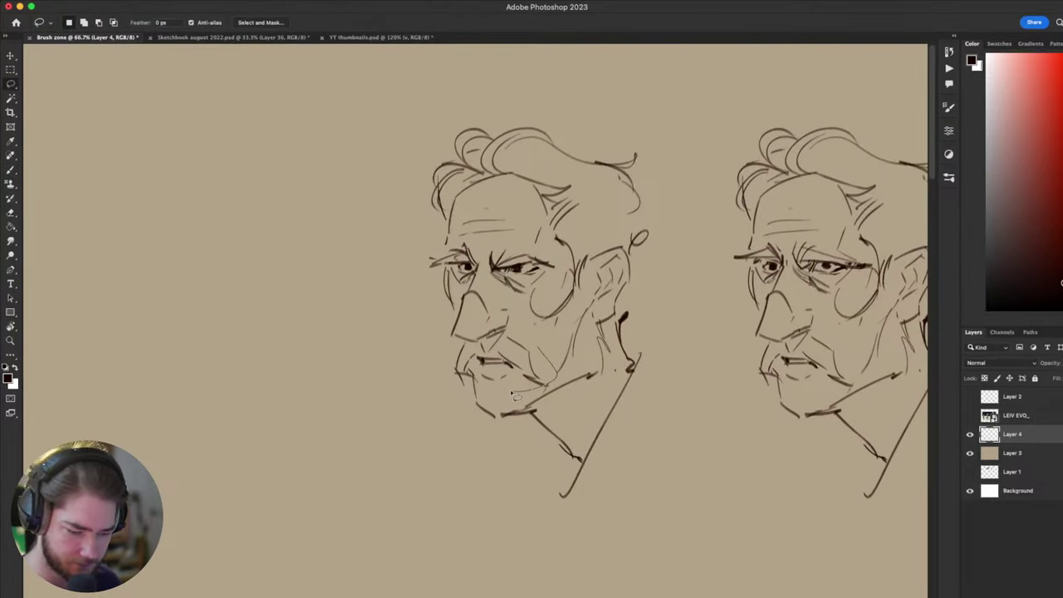
{"action": "left_click_drag", "start_coordinate": [511, 372], "coordinate": [543, 327]}
{"action": "key", "text": "super+x"}
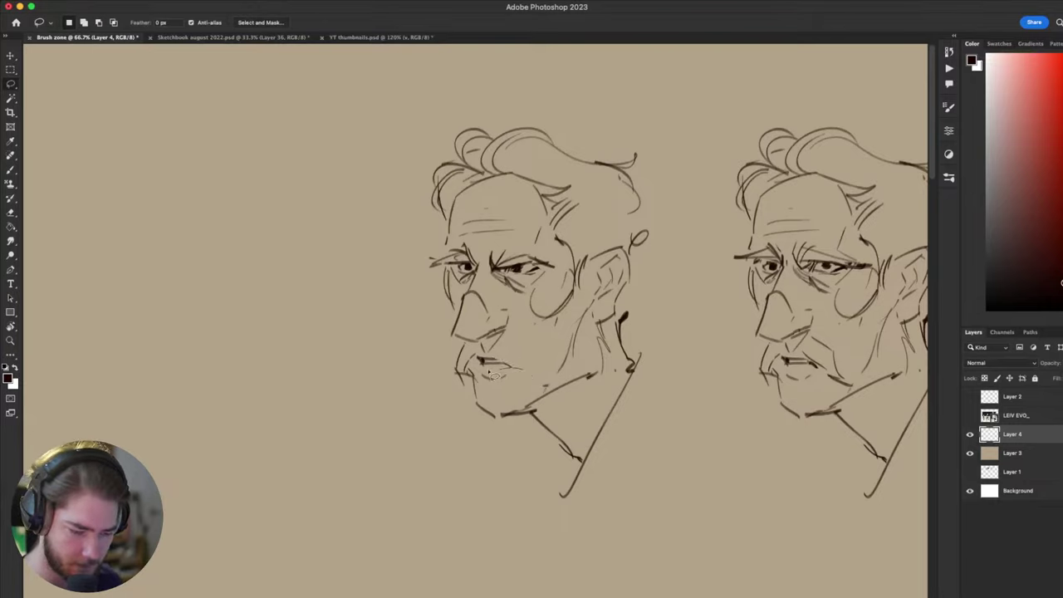
{"action": "key", "text": "super+x"}
{"action": "mouse_move", "coordinate": [488, 373]}
{"action": "left_mouse_down"}
{"action": "mouse_move", "coordinate": [503, 343]}
{"action": "mouse_move", "coordinate": [518, 359]}
{"action": "left_mouse_up"}
{"action": "key", "text": "b"}
{"action": "left_click_drag", "start_coordinate": [493, 345], "coordinate": [508, 335]}
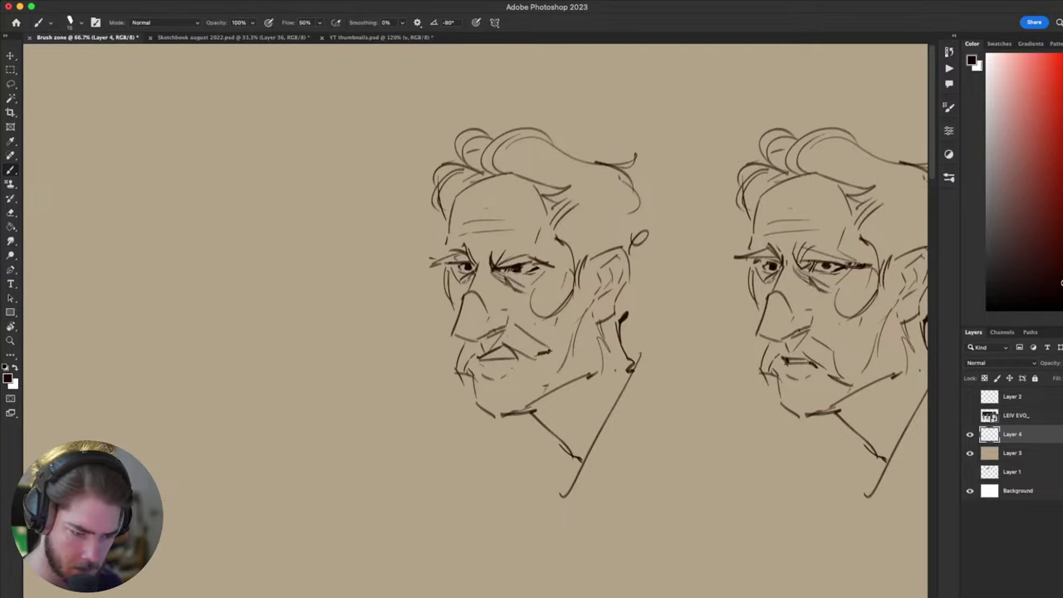
- Erase the copied head's narrow near eye and redraw it wider, with a round dark iris and heavy lower lid
{"action": "left_click_drag", "start_coordinate": [490, 421], "coordinate": [444, 468]}
{"action": "key", "text": "e"}
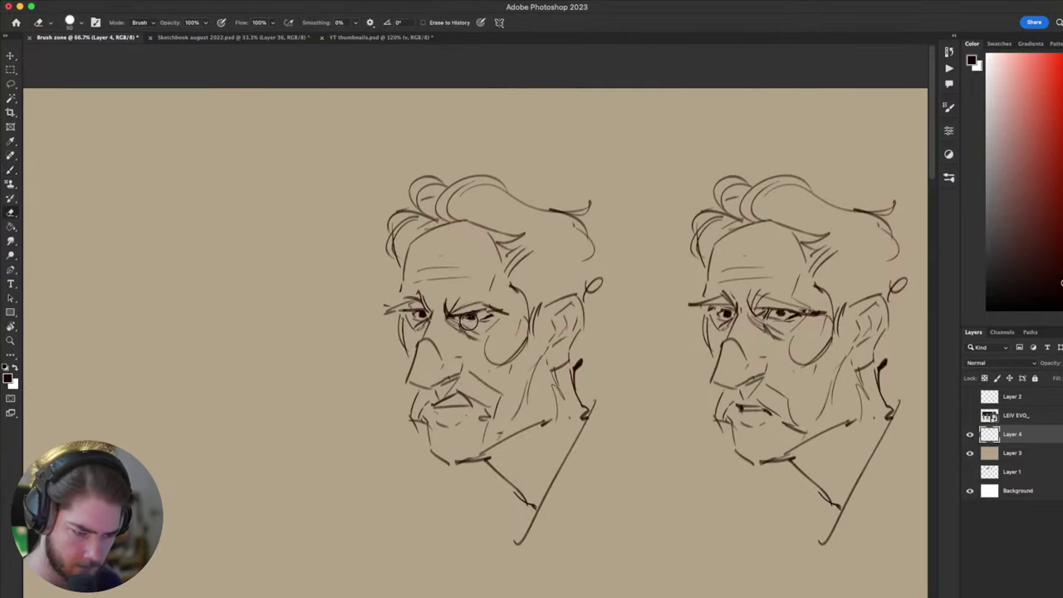
{"action": "left_click_drag", "start_coordinate": [470, 318], "coordinate": [471, 324]}
{"action": "key", "text": "b"}
{"action": "left_click_drag", "start_coordinate": [504, 286], "coordinate": [489, 338]}
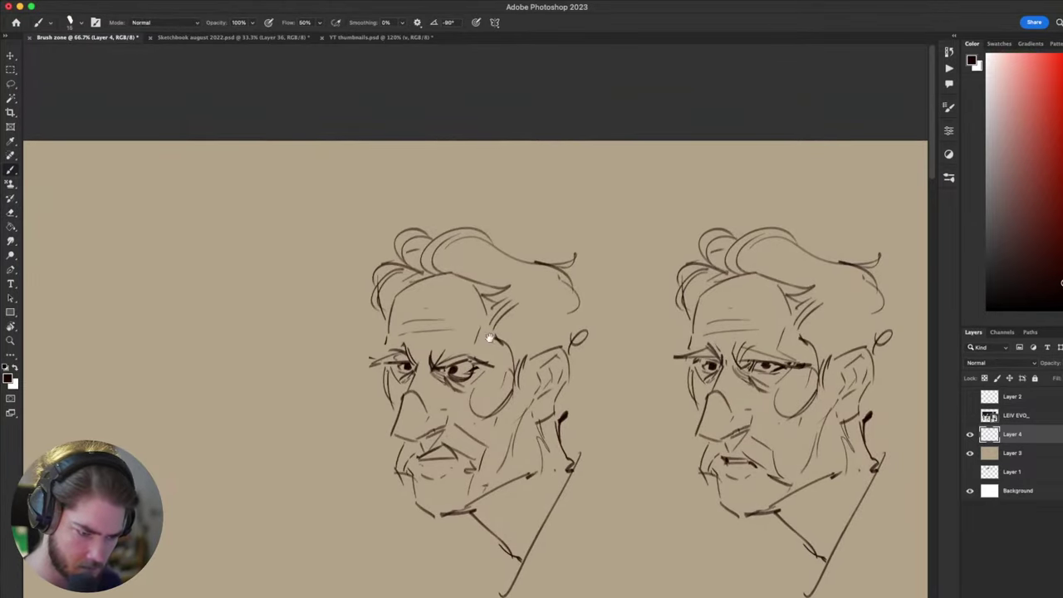
{"action": "left_click_drag", "start_coordinate": [532, 425], "coordinate": [578, 417]}
{"action": "key", "text": "e"}
{"action": "left_click_drag", "start_coordinate": [455, 360], "coordinate": [448, 364]}
{"action": "key", "text": "b"}
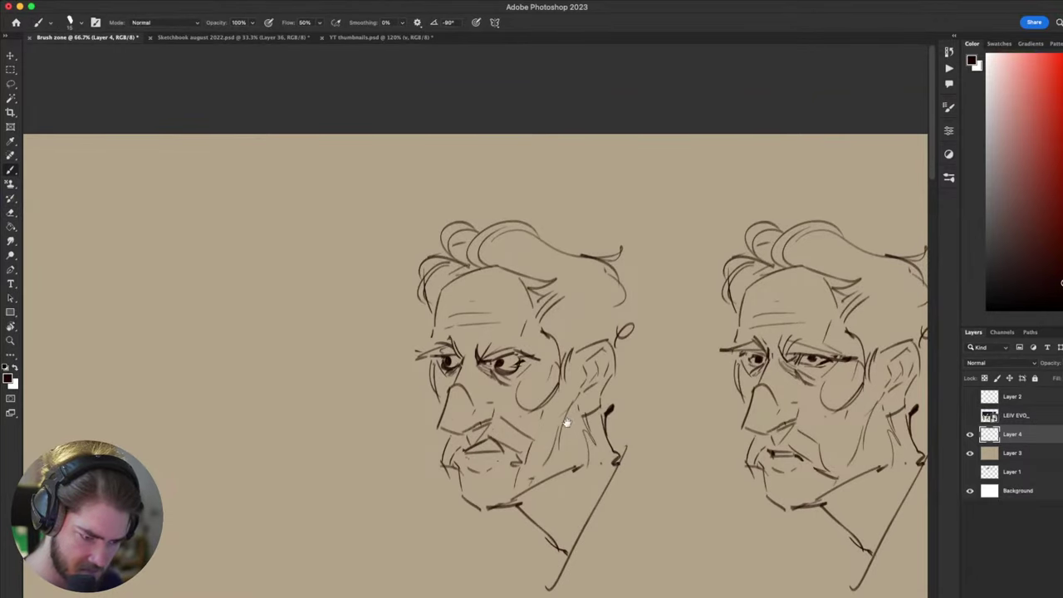
- Erase the throat and back neck lines below the copied head's jaw, leaving the nape stroke behind the ear
{"action": "mouse_move", "coordinate": [633, 372]}
{"action": "left_mouse_down"}
{"action": "mouse_move", "coordinate": [686, 214]}
{"action": "mouse_move", "coordinate": [596, 280]}
{"action": "mouse_move", "coordinate": [640, 308]}
{"action": "left_mouse_up"}
{"action": "mouse_move", "coordinate": [510, 422]}
{"action": "left_mouse_down"}
{"action": "mouse_move", "coordinate": [426, 377]}
{"action": "mouse_move", "coordinate": [480, 443]}
{"action": "mouse_move", "coordinate": [548, 329]}
{"action": "left_mouse_up"}
{"action": "key", "text": "e"}
{"action": "key", "text": "b"}
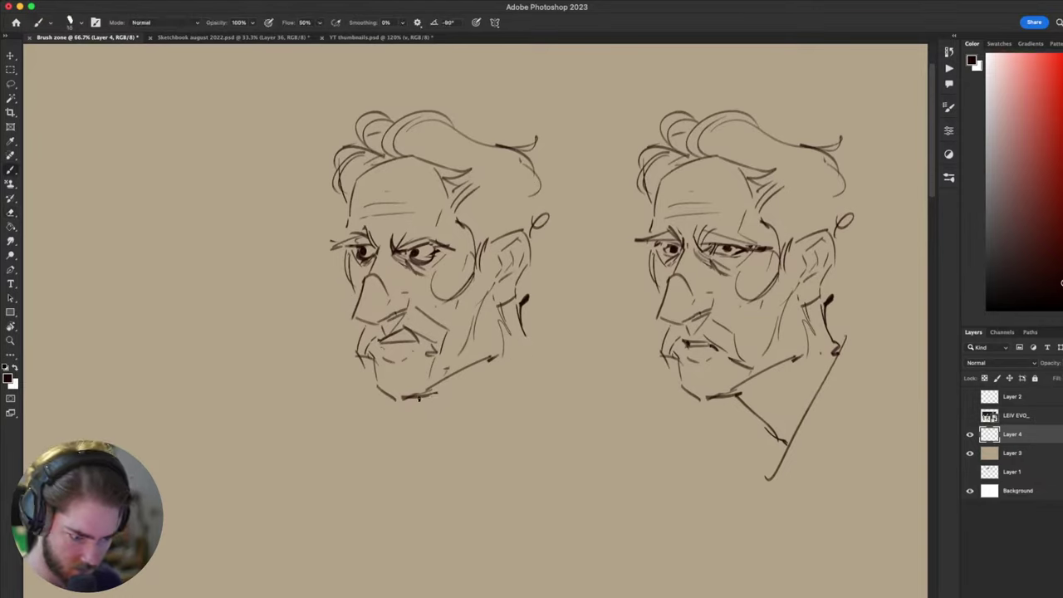
- Draw a short throat line and long diagonals converging to a point as the copied head's narrow neck
{"action": "left_click_drag", "start_coordinate": [420, 398], "coordinate": [439, 399]}
{"action": "mouse_move", "coordinate": [436, 397]}
{"action": "left_mouse_down"}
{"action": "mouse_move", "coordinate": [429, 449]}
{"action": "mouse_move", "coordinate": [442, 446]}
{"action": "mouse_move", "coordinate": [430, 470]}
{"action": "left_mouse_up"}
{"action": "key", "text": "super+z"}
{"action": "key", "text": "super+z"}
{"action": "key", "text": "super+z"}
{"action": "left_click_drag", "start_coordinate": [436, 397], "coordinate": [452, 414]}
{"action": "left_click_drag", "start_coordinate": [451, 413], "coordinate": [428, 489]}
{"action": "left_click_drag", "start_coordinate": [428, 490], "coordinate": [515, 361]}
- Erase and redraw the copied head's irises shifted towards the ear side for a sideways glance
{"action": "mouse_move", "coordinate": [443, 245]}
{"action": "left_mouse_down"}
{"action": "mouse_move", "coordinate": [573, 296]}
{"action": "mouse_move", "coordinate": [568, 332]}
{"action": "mouse_move", "coordinate": [498, 342]}
{"action": "left_mouse_up"}
{"action": "key", "text": "e"}
{"action": "key", "text": "b"}
{"action": "key", "text": "e"}
{"action": "key", "text": "b"}
{"action": "scroll", "coordinate": [476, 339], "scroll_direction": "left", "scroll_amount": 4}
{"action": "scroll", "coordinate": [477, 338], "scroll_direction": "down", "scroll_amount": 2}
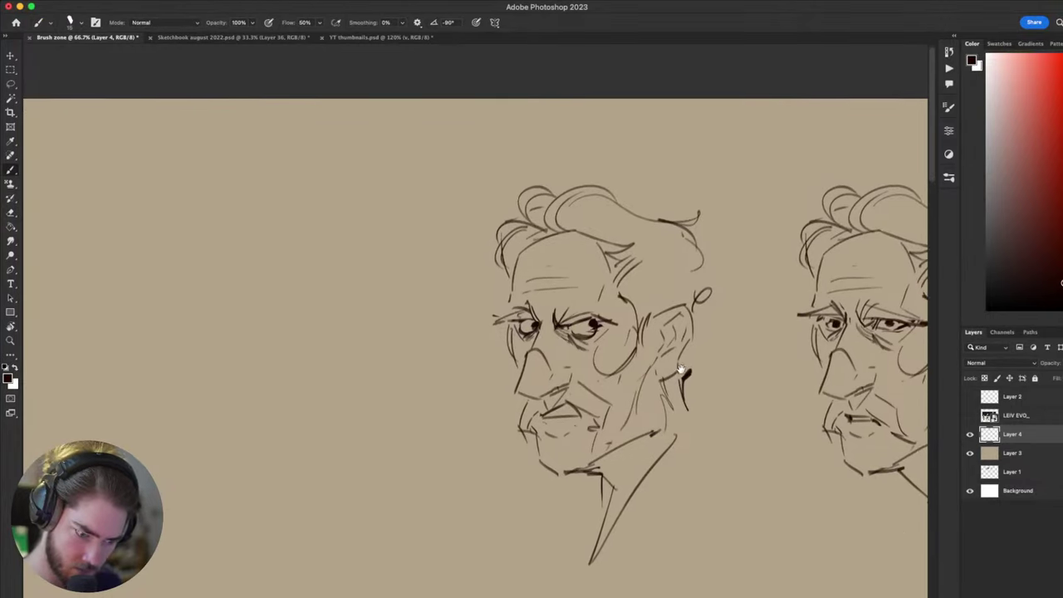
- Darken the near eye's upper lid and the nose's underside, and add wrinkle strokes below that eye
{"action": "scroll", "coordinate": [519, 341], "scroll_direction": "right", "scroll_amount": 5}
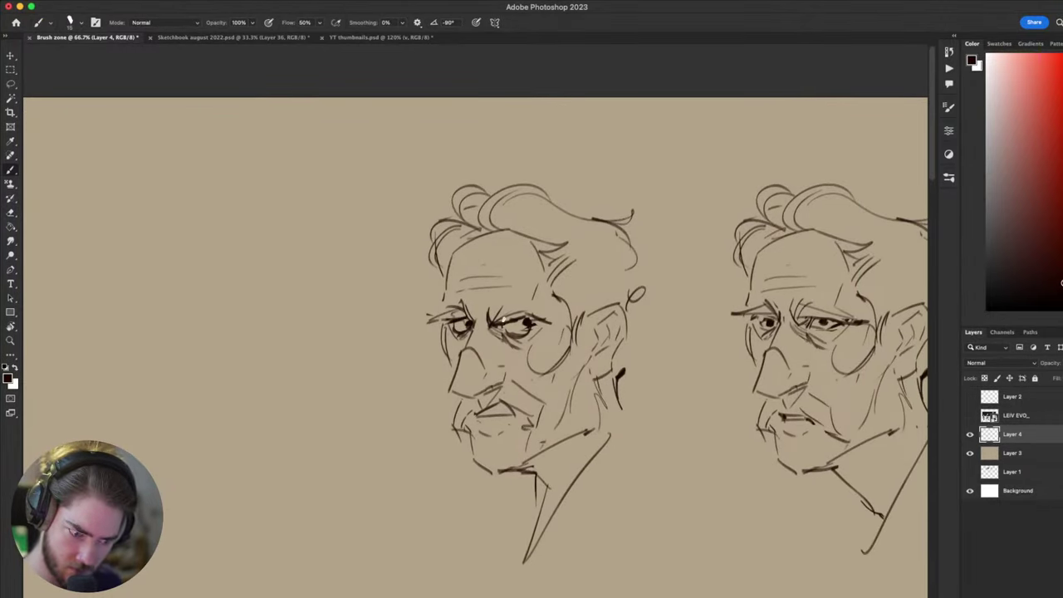
{"action": "scroll", "coordinate": [521, 320], "scroll_direction": "up", "scroll_amount": 2}
{"action": "scroll", "coordinate": [521, 320], "scroll_direction": "left", "scroll_amount": 2}
{"action": "scroll", "coordinate": [500, 296], "scroll_direction": "right", "scroll_amount": 4}
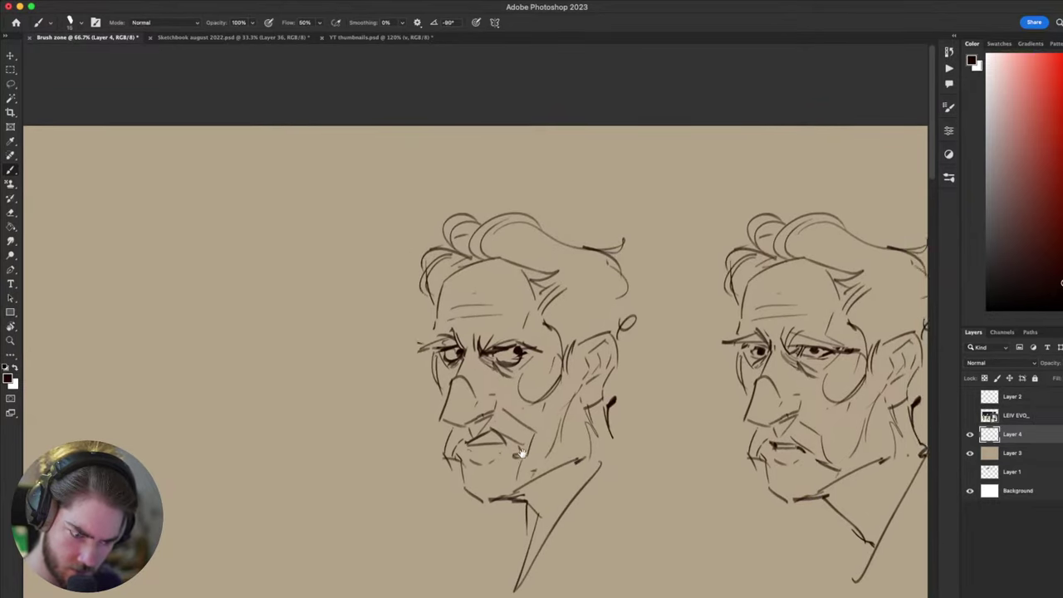
{"action": "scroll", "coordinate": [490, 324], "scroll_direction": "down", "scroll_amount": 5}
{"action": "scroll", "coordinate": [476, 348], "scroll_direction": "up", "scroll_amount": 4}
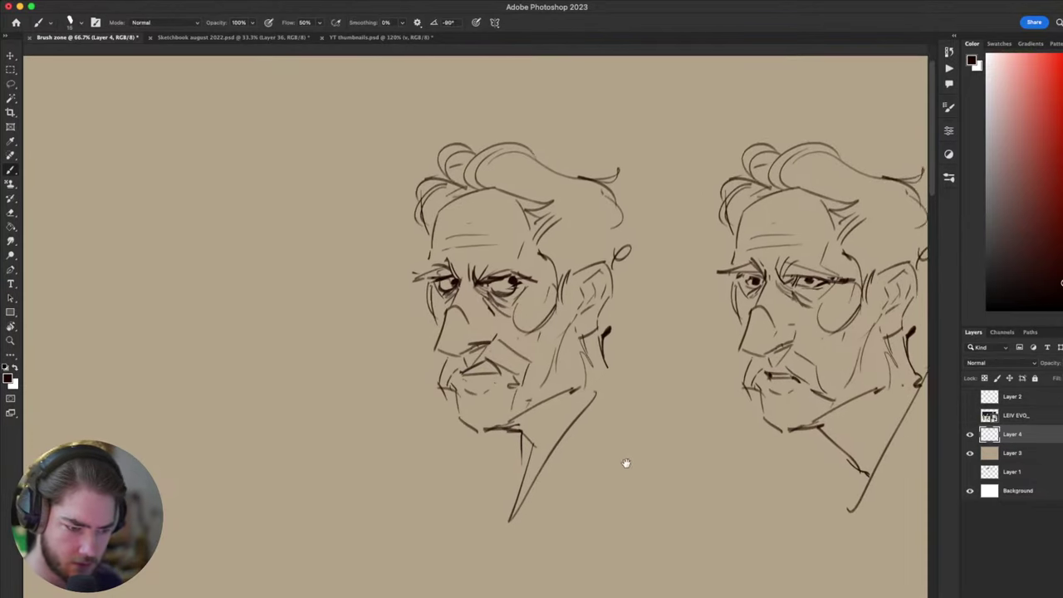
- Try replacing the copied head's neck with a flatter throat line, a bent back contour and a small V-shaped collar
{"action": "left_click_drag", "start_coordinate": [624, 463], "coordinate": [599, 277]}
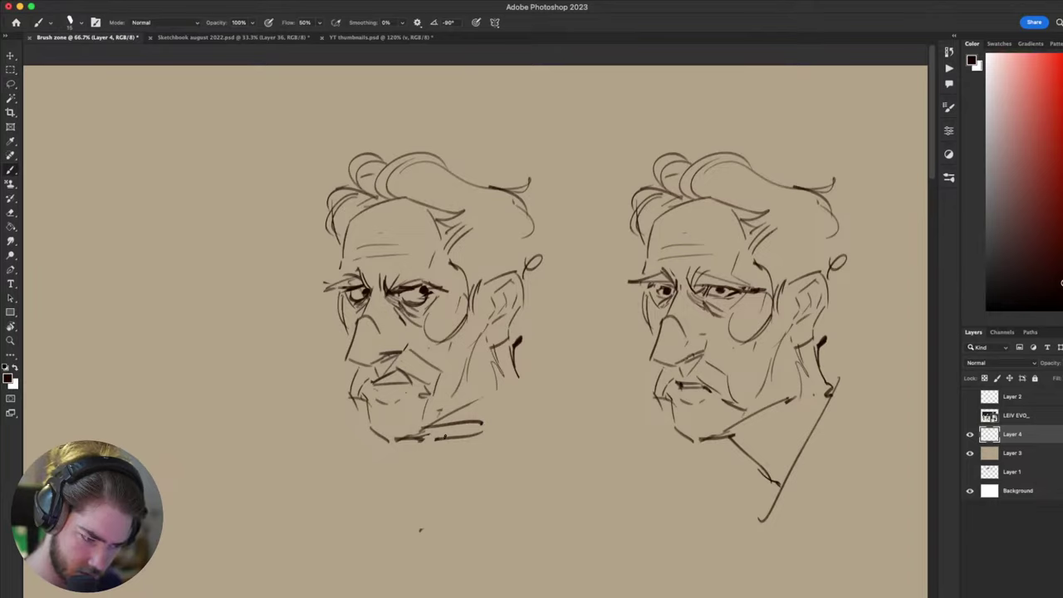
{"action": "key", "text": "z"}
{"action": "left_click", "coordinate": [437, 435]}
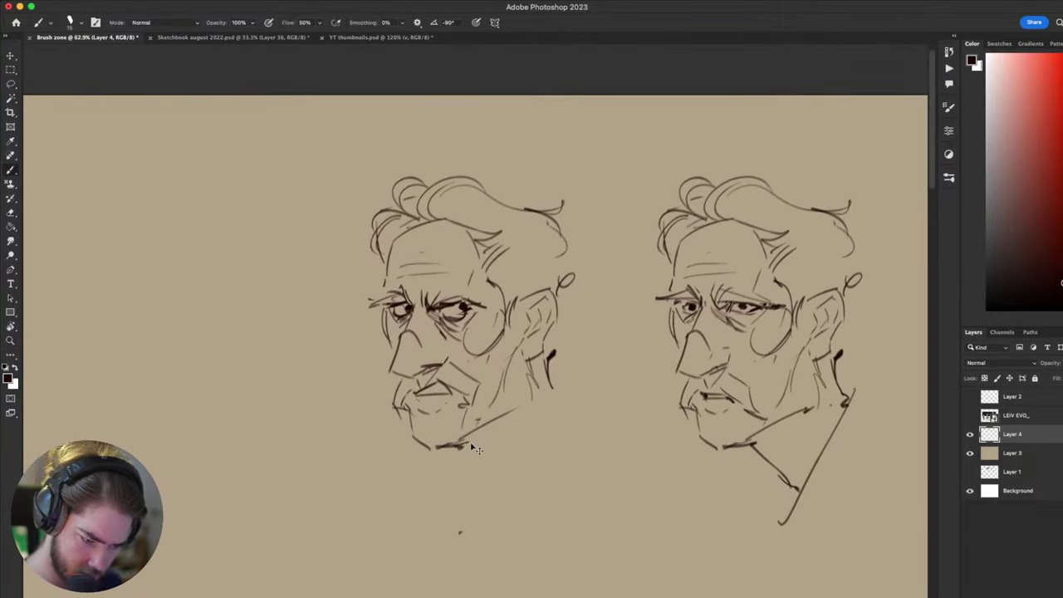
{"action": "mouse_move", "coordinate": [462, 440]}
{"action": "left_mouse_down"}
{"action": "mouse_move", "coordinate": [526, 444]}
{"action": "mouse_move", "coordinate": [532, 457]}
{"action": "mouse_move", "coordinate": [500, 452]}
{"action": "left_mouse_up"}
{"action": "key", "text": "super+z"}
{"action": "key", "text": "super+z"}
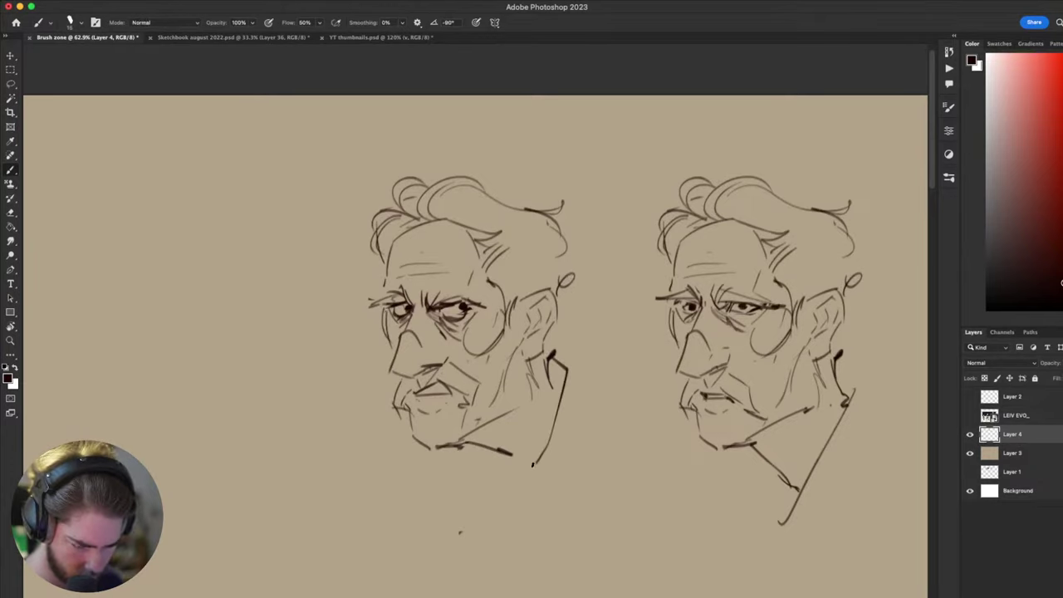
{"action": "left_click_drag", "start_coordinate": [548, 353], "coordinate": [544, 461]}
{"action": "left_click_drag", "start_coordinate": [496, 473], "coordinate": [544, 469]}
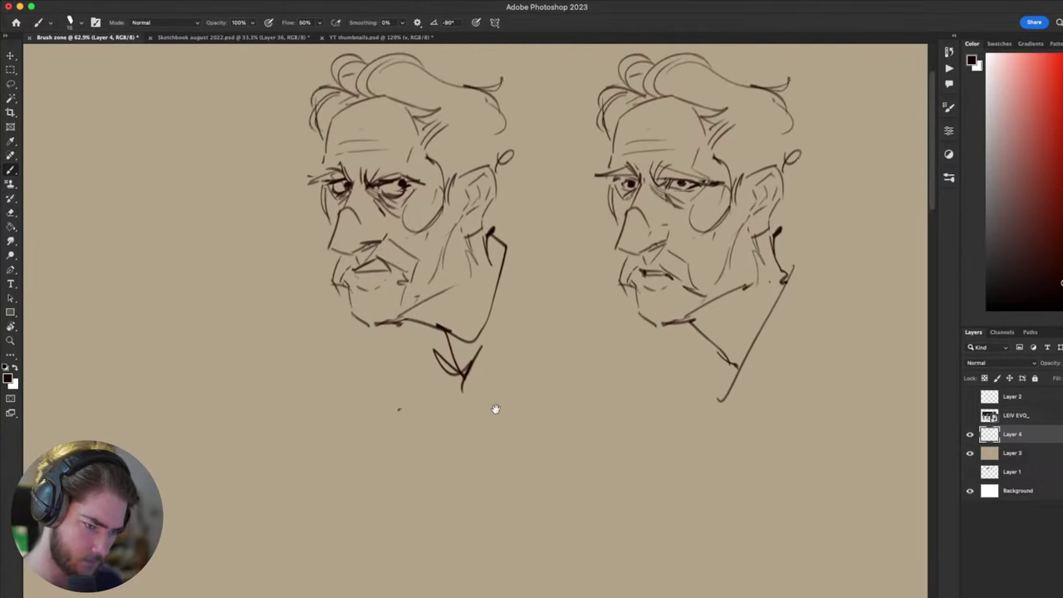
{"action": "left_click_drag", "start_coordinate": [490, 355], "coordinate": [378, 421]}
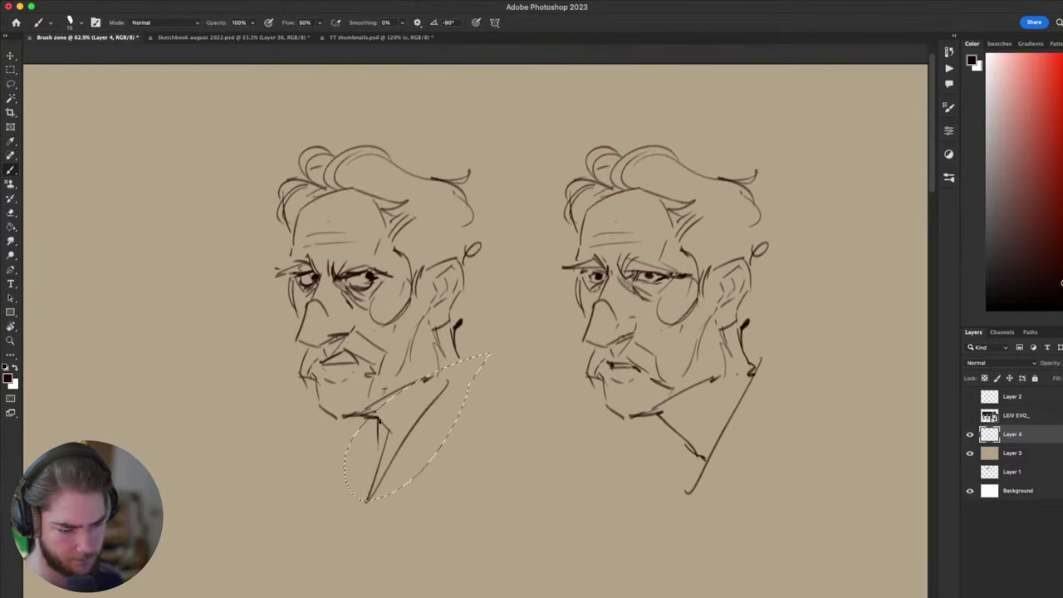
{"action": "key", "text": "ctrl+d"}
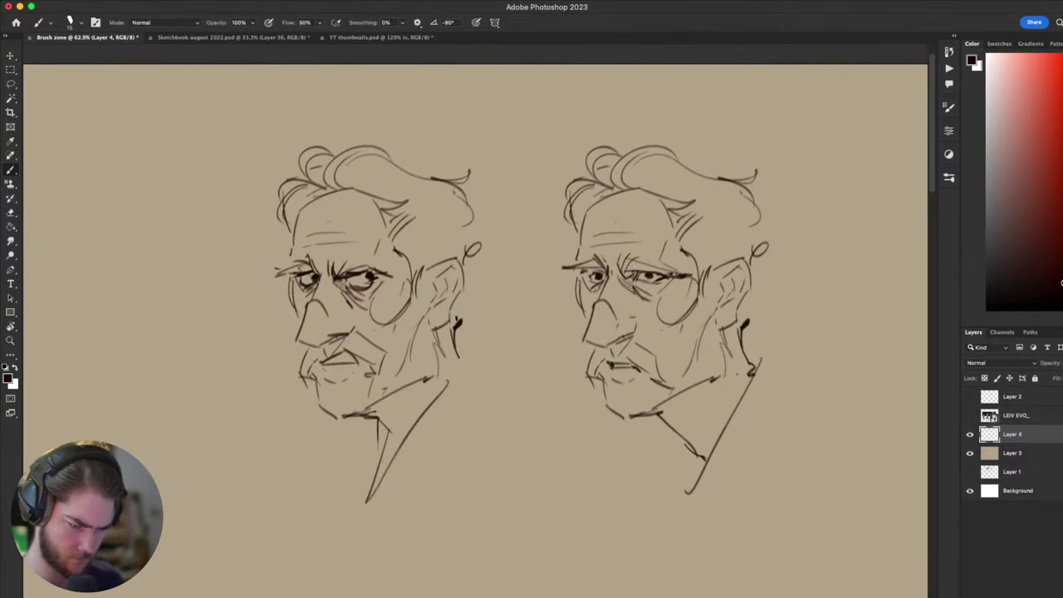
- Draw a straight vertical nape line behind the copied head's ear, a flaring shoulder edge and a collar line sweeping to the neck's point
{"action": "left_click_drag", "start_coordinate": [458, 303], "coordinate": [457, 407]}
{"action": "left_click_drag", "start_coordinate": [459, 384], "coordinate": [458, 426]}
{"action": "left_click_drag", "start_coordinate": [457, 425], "coordinate": [363, 503]}
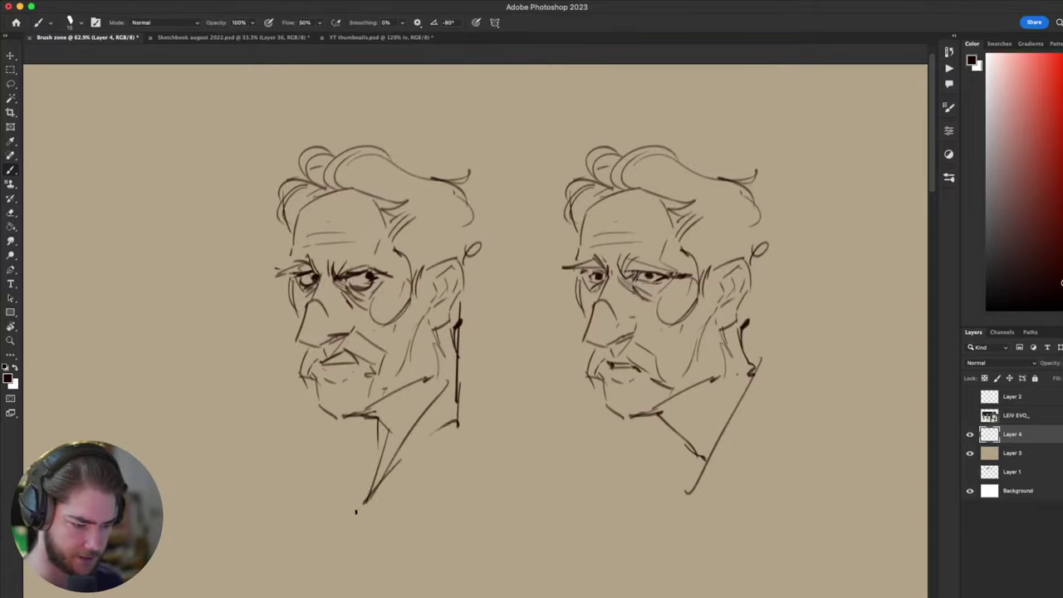
{"action": "left_click_drag", "start_coordinate": [478, 433], "coordinate": [359, 511]}
{"action": "left_click_drag", "start_coordinate": [378, 420], "coordinate": [359, 528]}
{"action": "left_click_drag", "start_coordinate": [458, 365], "coordinate": [477, 423]}
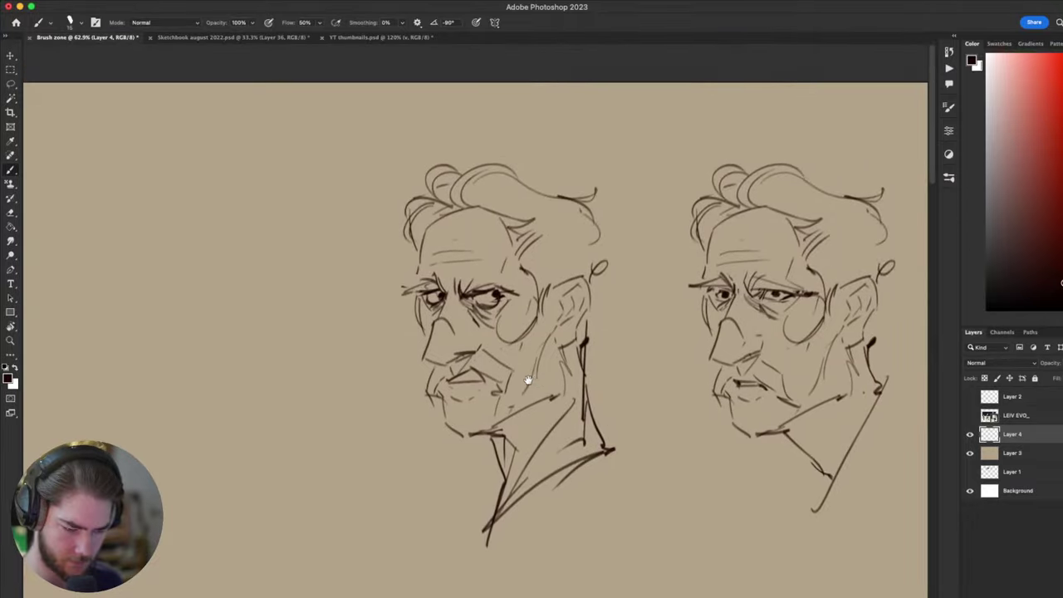
- Erase the copied head's open mouth and redraw it as a small dark parting with a drooping upper lip line towards both corners
{"action": "key", "text": "e"}
{"action": "left_click_drag", "start_coordinate": [480, 397], "coordinate": [509, 402]}
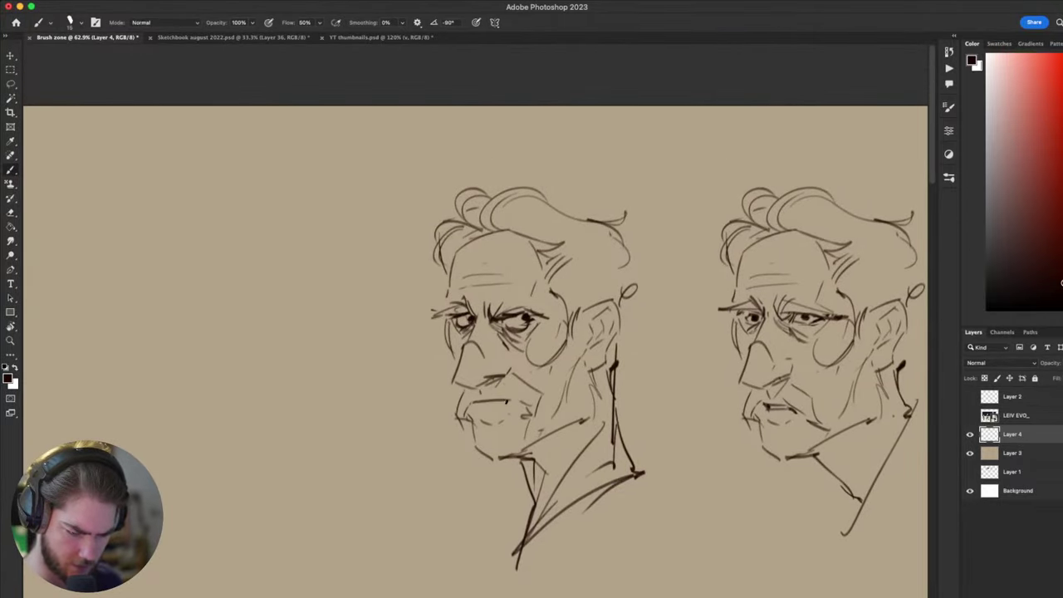
{"action": "key", "text": "b"}
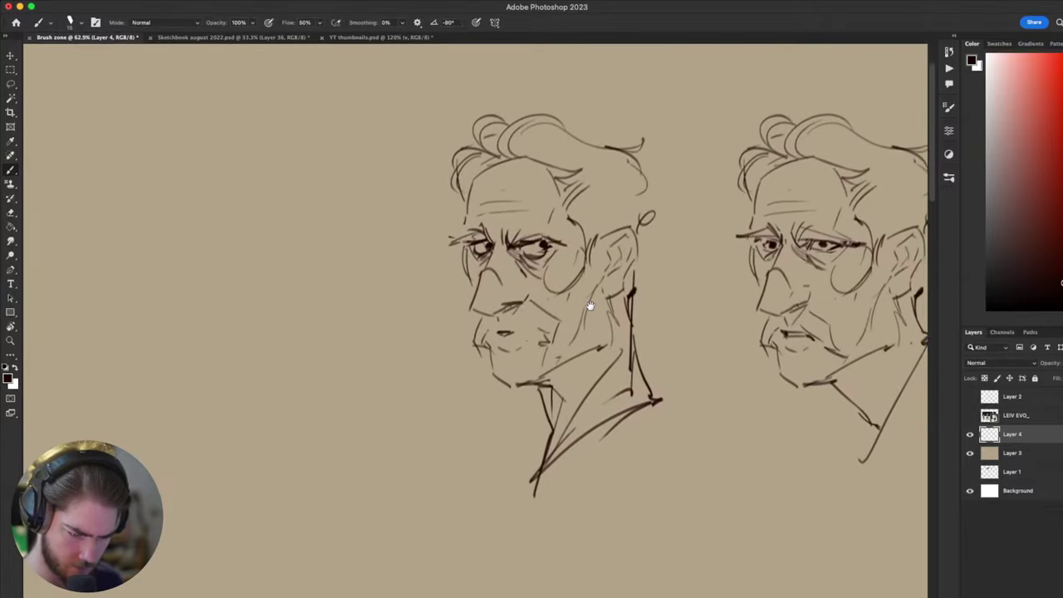
{"action": "left_click_drag", "start_coordinate": [573, 378], "coordinate": [512, 336]}
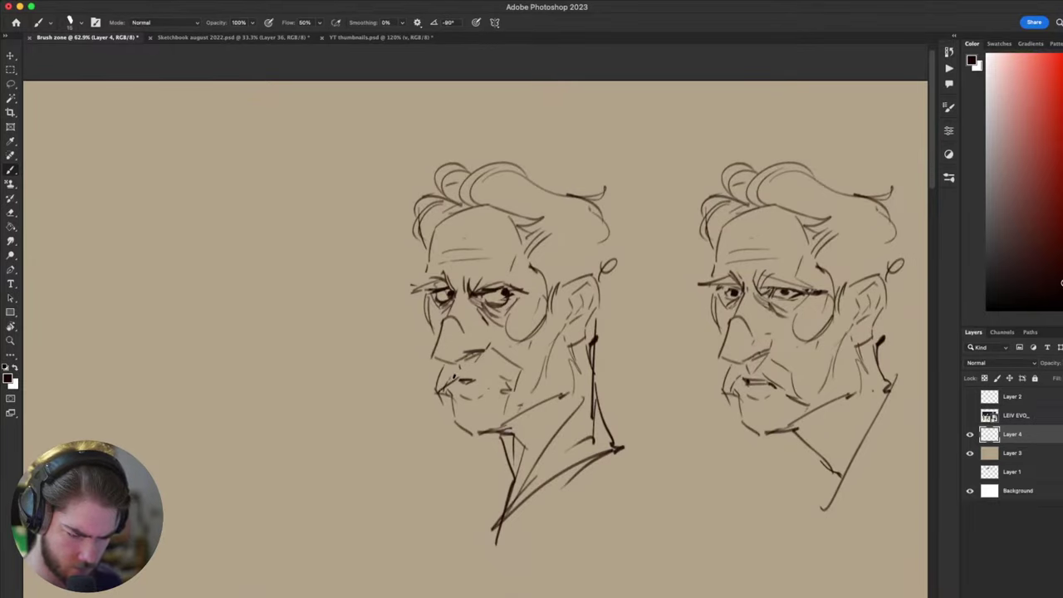
{"action": "left_click_drag", "start_coordinate": [474, 378], "coordinate": [507, 390]}
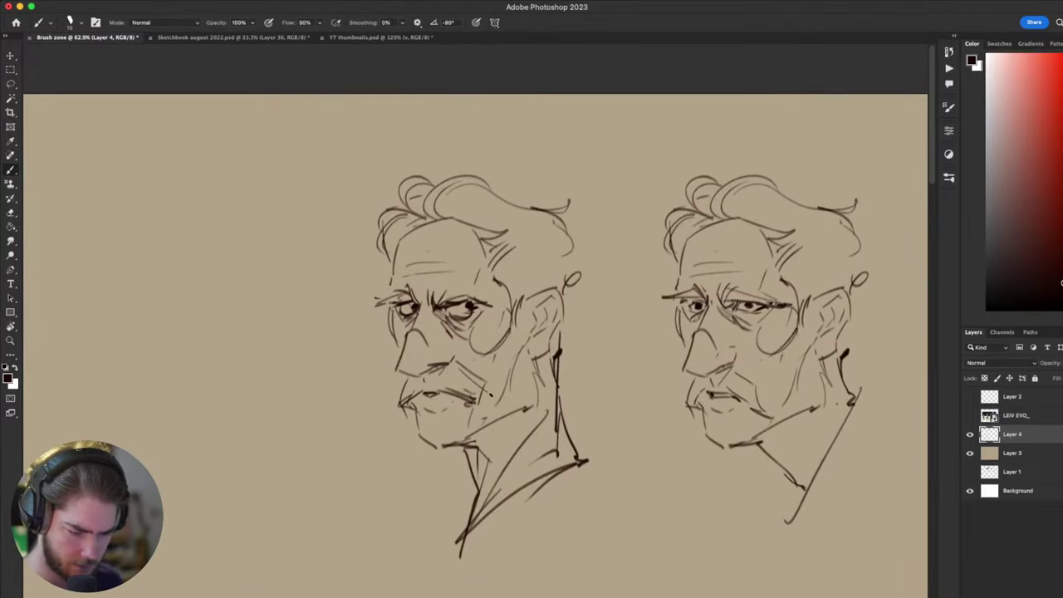
{"action": "key", "text": "super+z"}
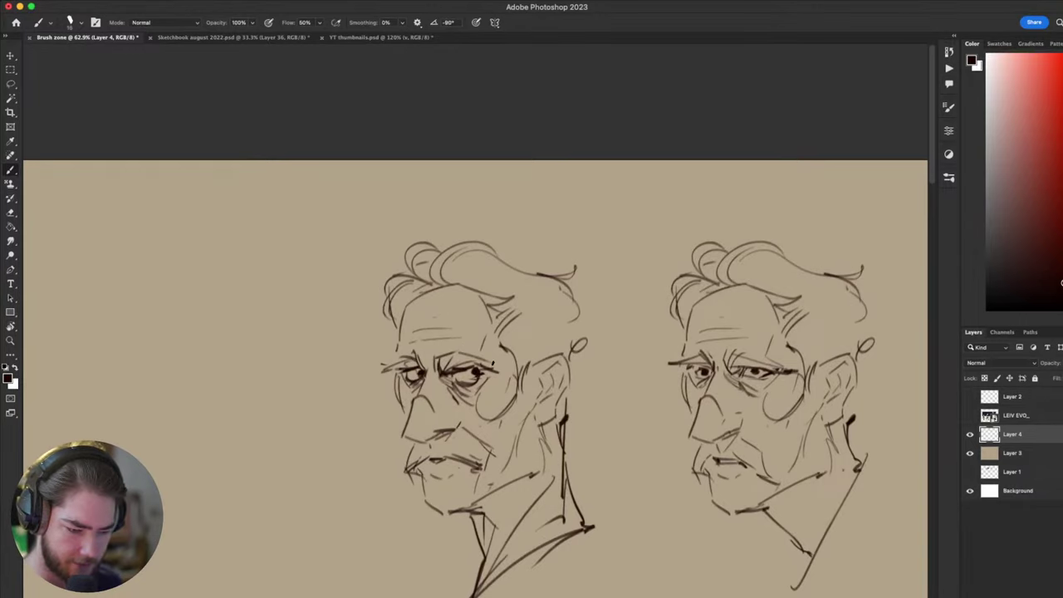
- Darken the copied head's near brow, temple and sideburn, replace the round cheek shape with a long curve, and straighten the far cheek
{"action": "left_click_drag", "start_coordinate": [437, 362], "coordinate": [492, 366]}
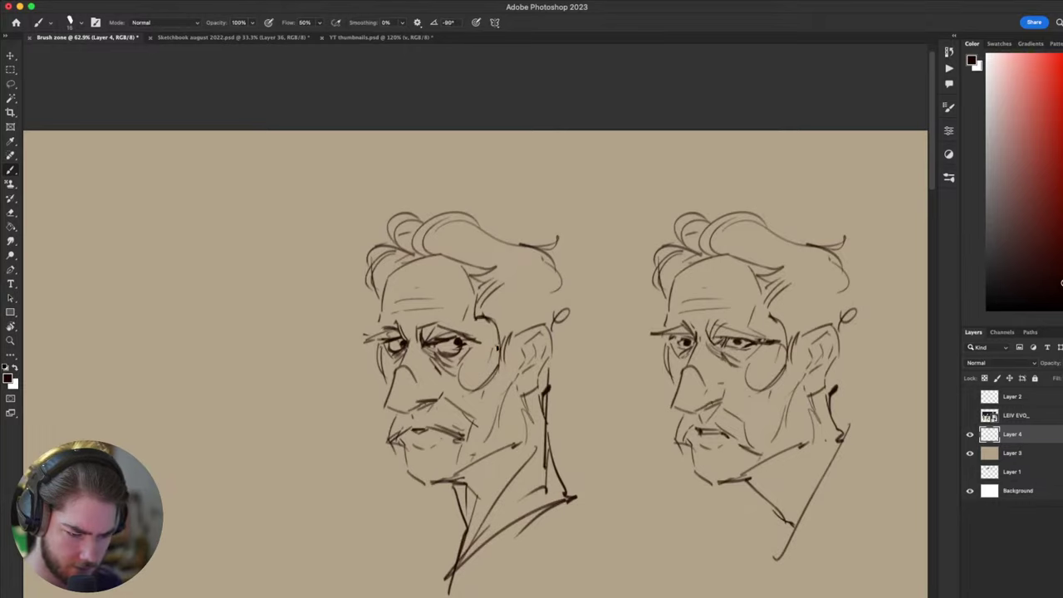
{"action": "left_click_drag", "start_coordinate": [493, 322], "coordinate": [499, 357]}
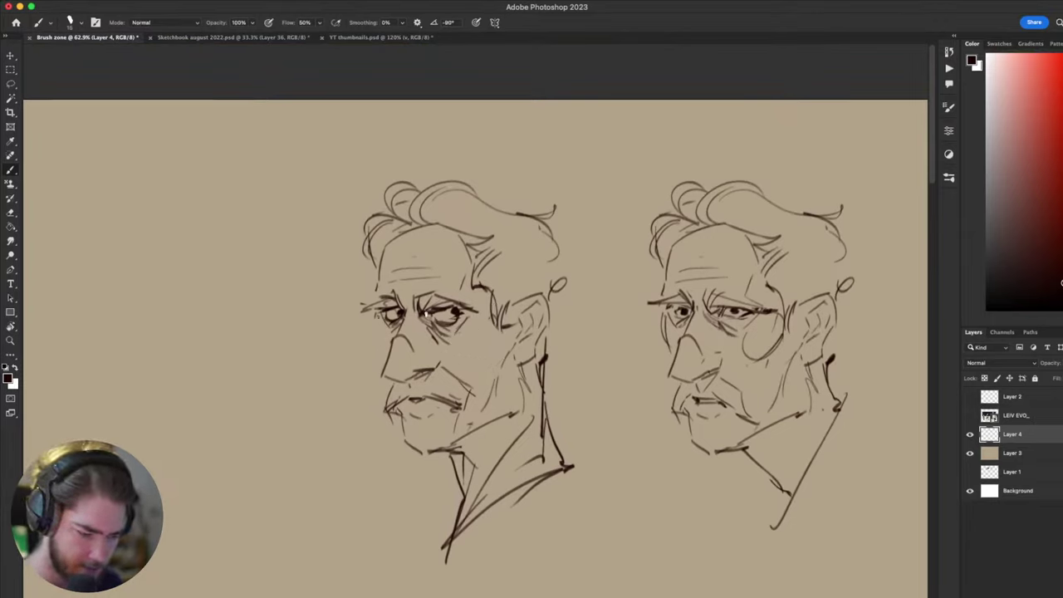
{"action": "left_click_drag", "start_coordinate": [381, 327], "coordinate": [383, 371]}
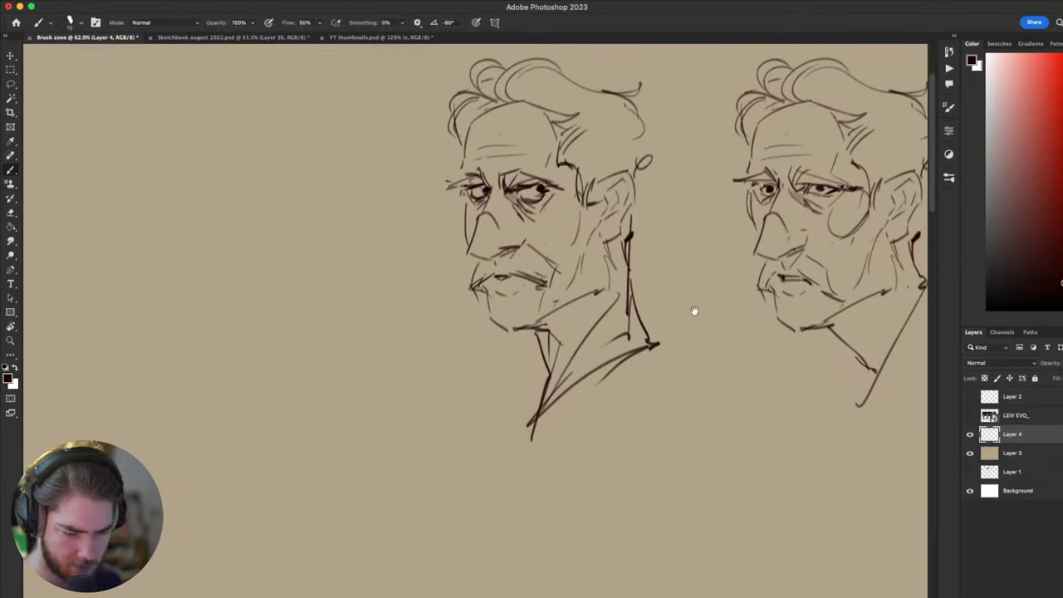
- Touch up the copied head's cheek strokes and add a cheekbone line from the near eye's outer corner towards the sideburn
{"action": "mouse_move", "coordinate": [693, 309]}
{"action": "left_mouse_down"}
{"action": "mouse_move", "coordinate": [655, 335]}
{"action": "mouse_move", "coordinate": [632, 335]}
{"action": "left_mouse_up"}
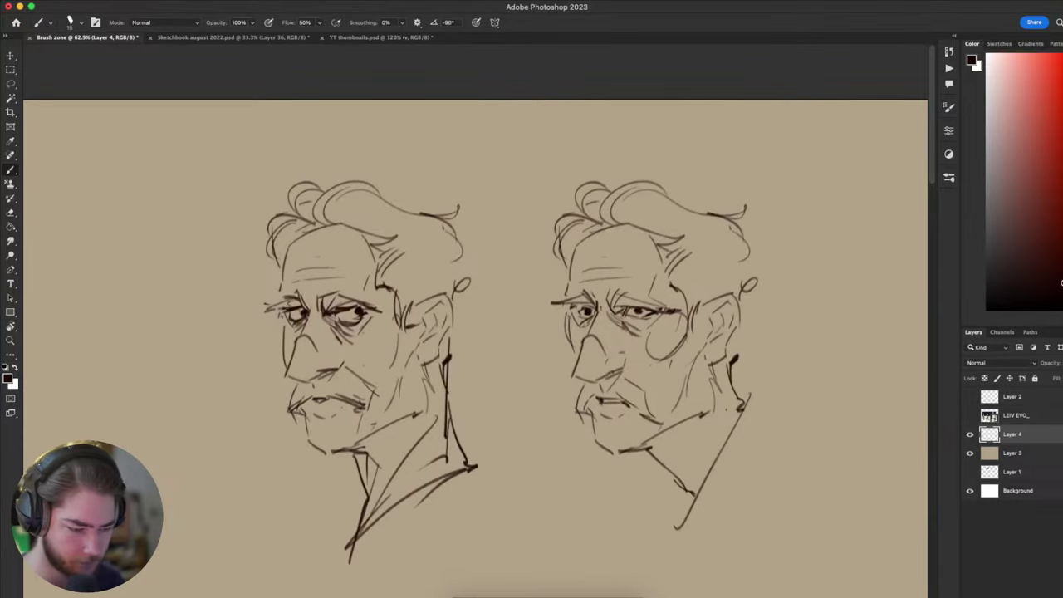
{"action": "mouse_move", "coordinate": [554, 494]}
{"action": "left_mouse_down"}
{"action": "mouse_move", "coordinate": [657, 427]}
{"action": "mouse_move", "coordinate": [686, 392]}
{"action": "left_mouse_up"}
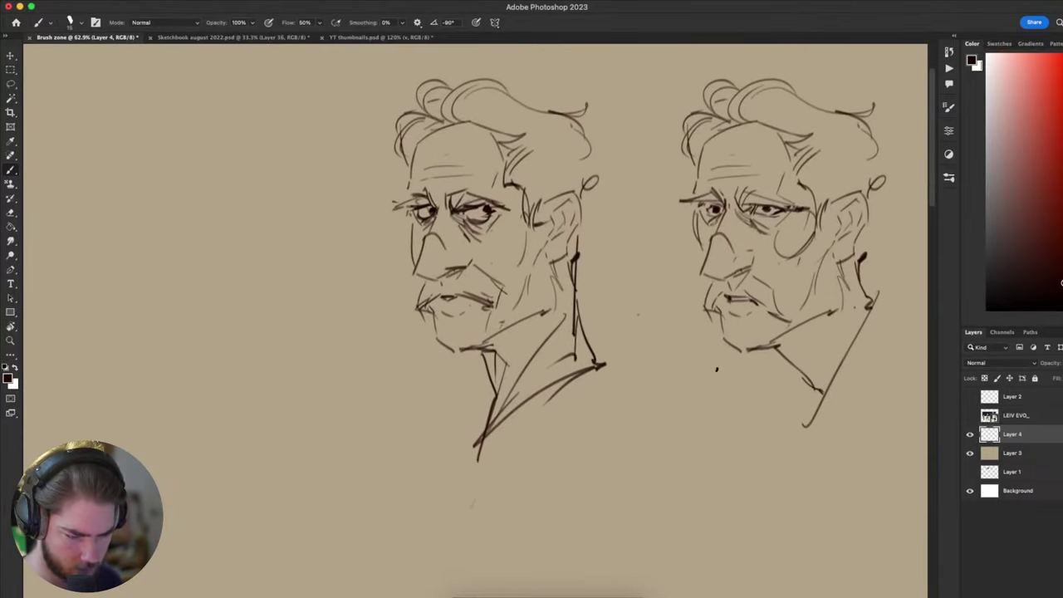
{"action": "left_click_drag", "start_coordinate": [592, 424], "coordinate": [568, 471]}
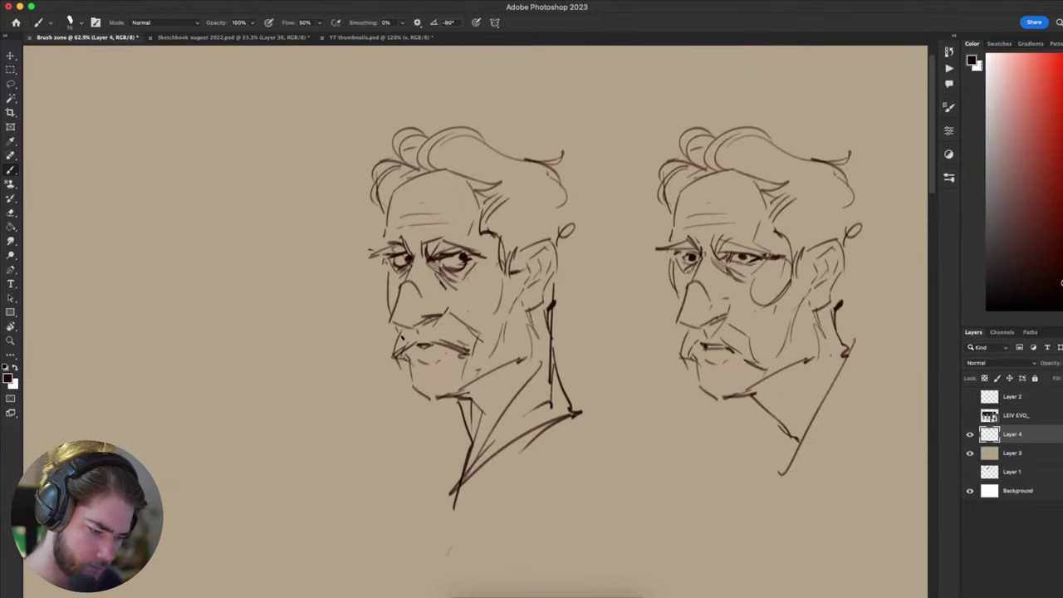
{"action": "left_click_drag", "start_coordinate": [489, 331], "coordinate": [469, 389]}
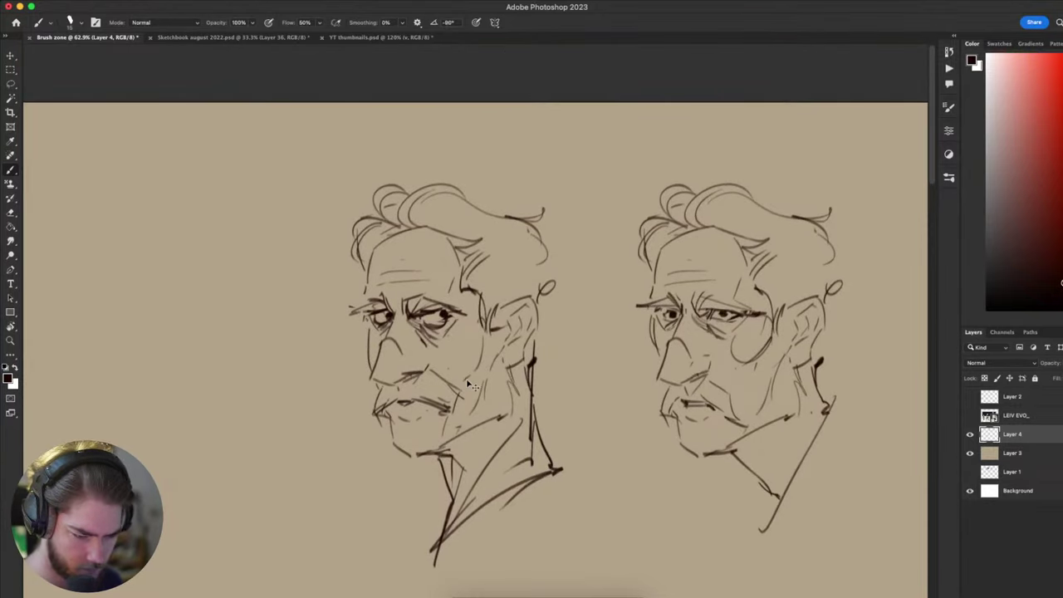
{"action": "scroll", "coordinate": [461, 383], "scroll_direction": "up", "scroll_amount": 2}
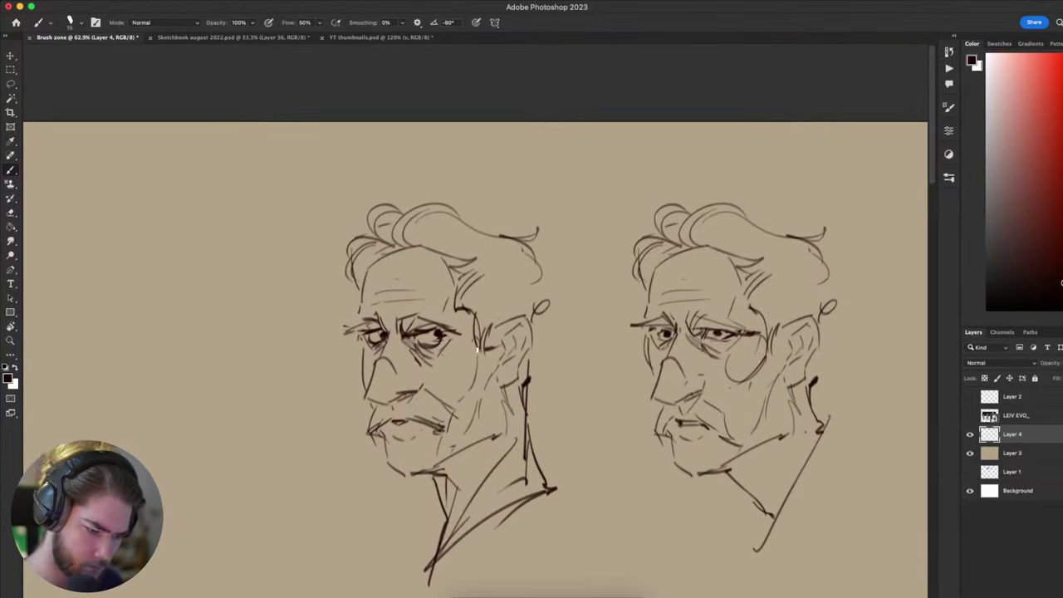
{"action": "mouse_move", "coordinate": [466, 331]}
{"action": "left_mouse_down"}
{"action": "mouse_move", "coordinate": [475, 356]}
{"action": "mouse_move", "coordinate": [463, 335]}
{"action": "left_mouse_up"}
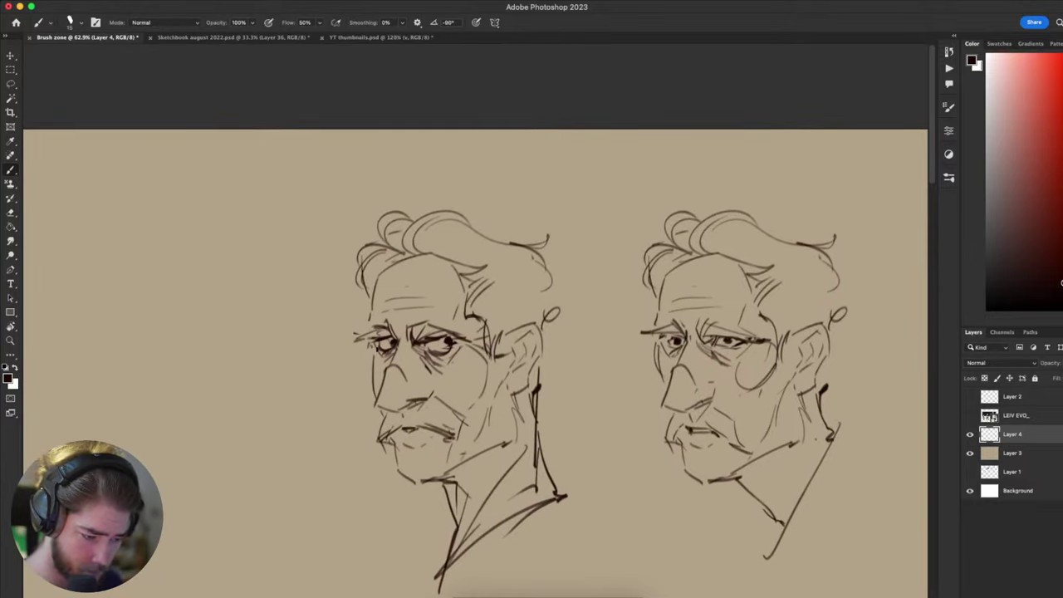
- Erase the copied head's lower collar lines and redraw the collar higher as one curve ending below the throat
{"action": "mouse_move", "coordinate": [558, 457]}
{"action": "left_mouse_down"}
{"action": "mouse_move", "coordinate": [582, 292]}
{"action": "mouse_move", "coordinate": [458, 423]}
{"action": "mouse_move", "coordinate": [449, 470]}
{"action": "mouse_move", "coordinate": [573, 426]}
{"action": "mouse_move", "coordinate": [643, 346]}
{"action": "mouse_move", "coordinate": [687, 446]}
{"action": "left_mouse_up"}
{"action": "right_click", "coordinate": [507, 433]}
{"action": "key", "text": "super+z"}
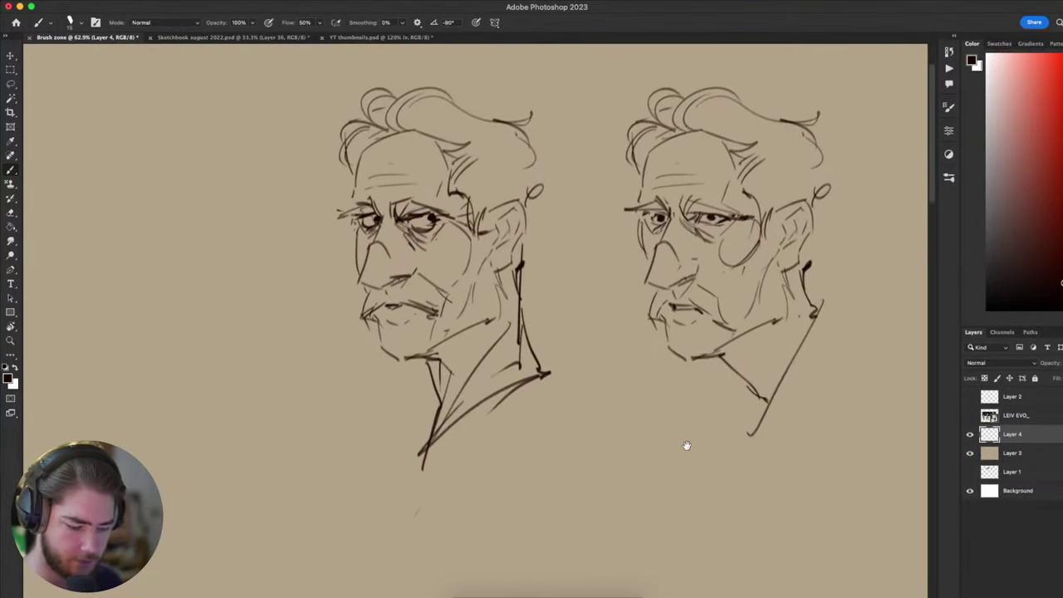
{"action": "key", "text": "e"}
{"action": "mouse_move", "coordinate": [423, 446]}
{"action": "left_mouse_down"}
{"action": "mouse_move", "coordinate": [540, 363]}
{"action": "mouse_move", "coordinate": [507, 386]}
{"action": "left_mouse_up"}
{"action": "key", "text": "b"}
{"action": "left_click_drag", "start_coordinate": [547, 349], "coordinate": [433, 423]}
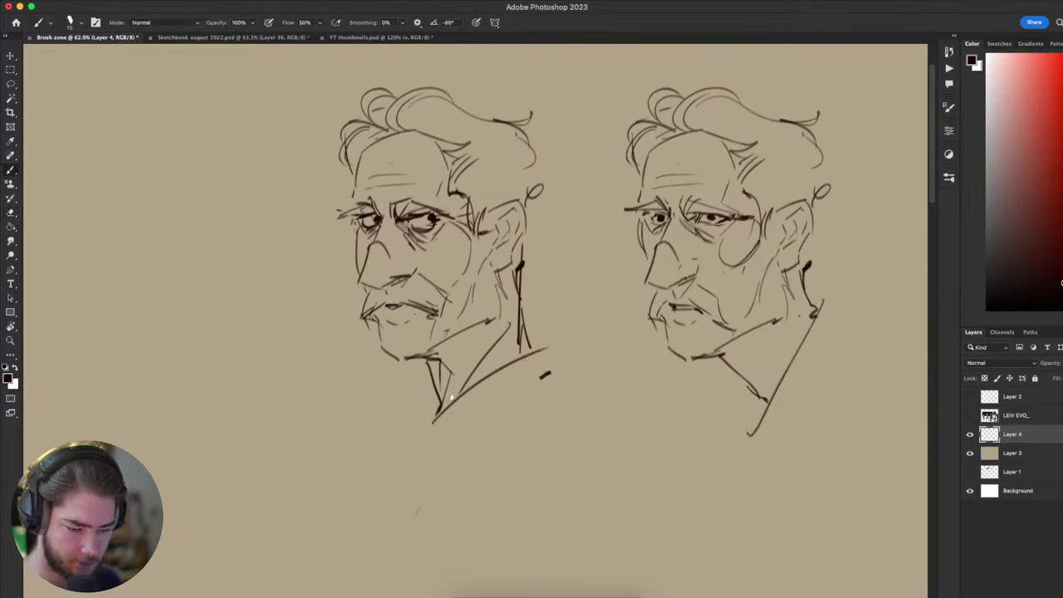
- Erase the copied head's inner neck lines, draw a diagonal throat stroke under the chin and thicken the collar curve
{"action": "key", "text": "e"}
{"action": "mouse_move", "coordinate": [437, 362]}
{"action": "left_mouse_down"}
{"action": "mouse_move", "coordinate": [417, 410]}
{"action": "mouse_move", "coordinate": [484, 358]}
{"action": "mouse_move", "coordinate": [437, 419]}
{"action": "mouse_move", "coordinate": [516, 351]}
{"action": "left_mouse_up"}
{"action": "key", "text": "b"}
{"action": "key", "text": "super+z"}
{"action": "key", "text": "super+space"}
{"action": "left_click_drag", "start_coordinate": [426, 367], "coordinate": [455, 392]}
{"action": "key", "text": "b"}
{"action": "mouse_move", "coordinate": [433, 425]}
{"action": "left_mouse_down"}
{"action": "mouse_move", "coordinate": [466, 388]}
{"action": "mouse_move", "coordinate": [513, 362]}
{"action": "left_mouse_up"}
{"action": "key", "text": "super+z"}
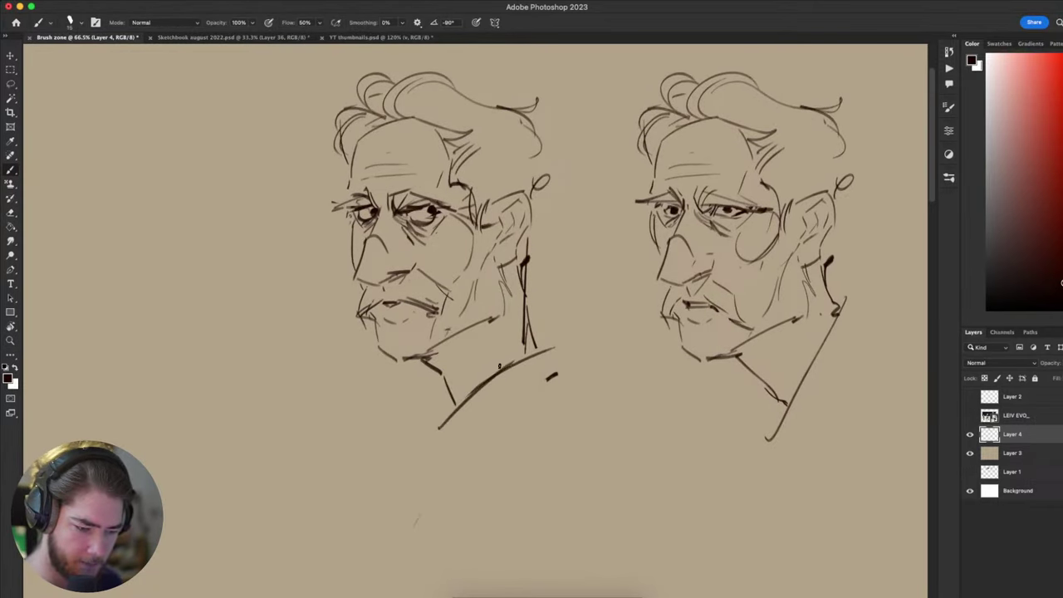
- Redraw the throat with a short chin stroke and a vertical line, and draw the neck muscle from behind the jaw to the collar
{"action": "key", "text": "super+z"}
{"action": "key", "text": "super+z"}
{"action": "mouse_move", "coordinate": [433, 369]}
{"action": "left_mouse_down"}
{"action": "mouse_move", "coordinate": [432, 427]}
{"action": "mouse_move", "coordinate": [505, 362]}
{"action": "left_mouse_up"}
{"action": "key", "text": "super+z"}
{"action": "left_click_drag", "start_coordinate": [502, 314], "coordinate": [429, 440]}
{"action": "left_click_drag", "start_coordinate": [473, 358], "coordinate": [443, 423]}
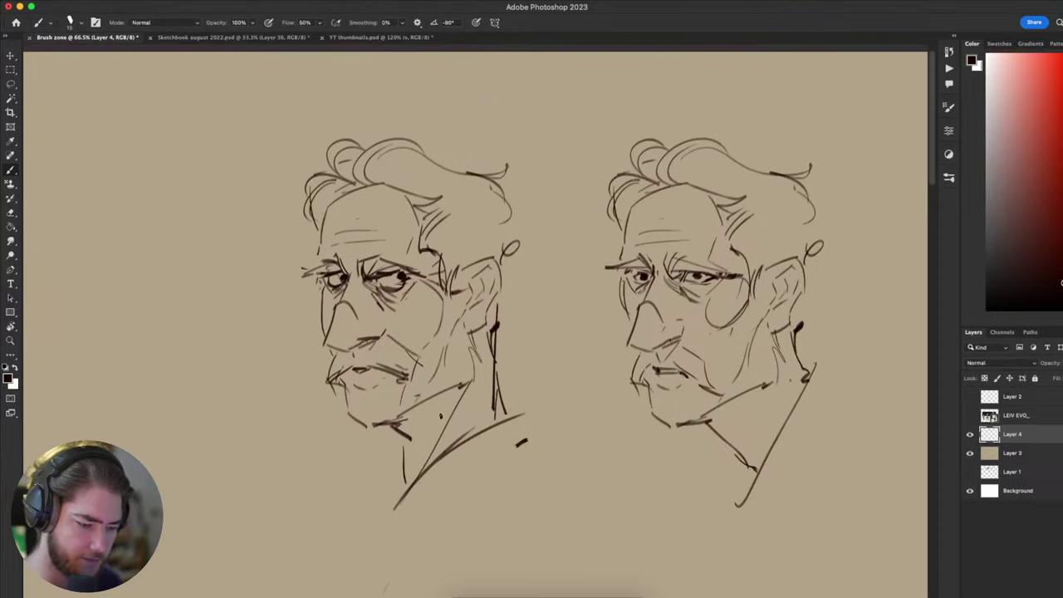
{"action": "key", "text": "super+z"}
{"action": "left_click_drag", "start_coordinate": [476, 380], "coordinate": [395, 513]}
{"action": "key", "text": "super+z"}
{"action": "left_click_drag", "start_coordinate": [413, 482], "coordinate": [480, 369]}
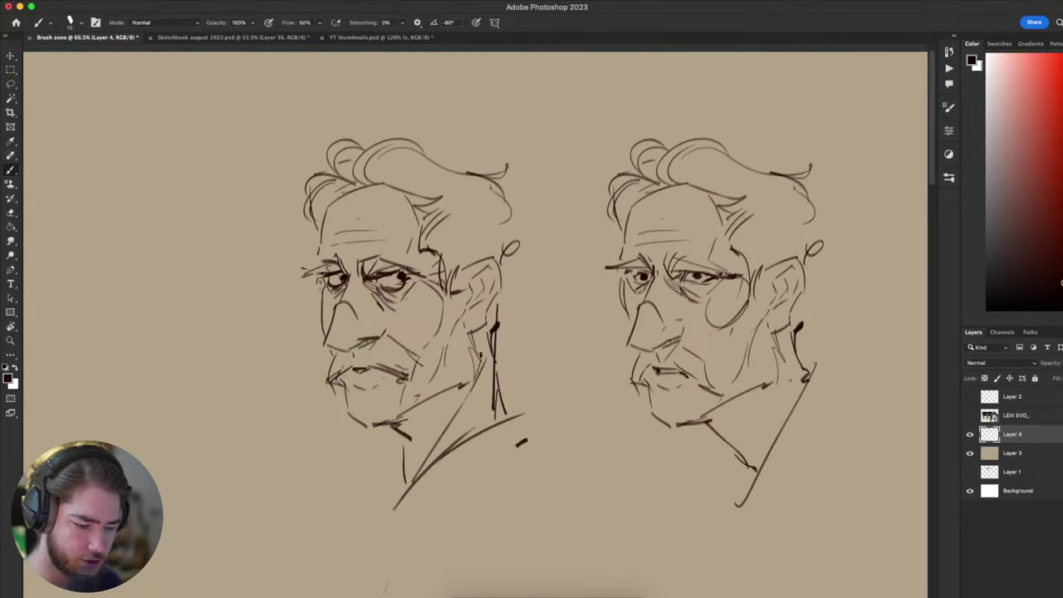
- Sketch a rounded cranium for a small third head in the empty area below the two portraits
{"action": "left_click_drag", "start_coordinate": [640, 370], "coordinate": [724, 311]}
{"action": "left_click_drag", "start_coordinate": [783, 414], "coordinate": [632, 476]}
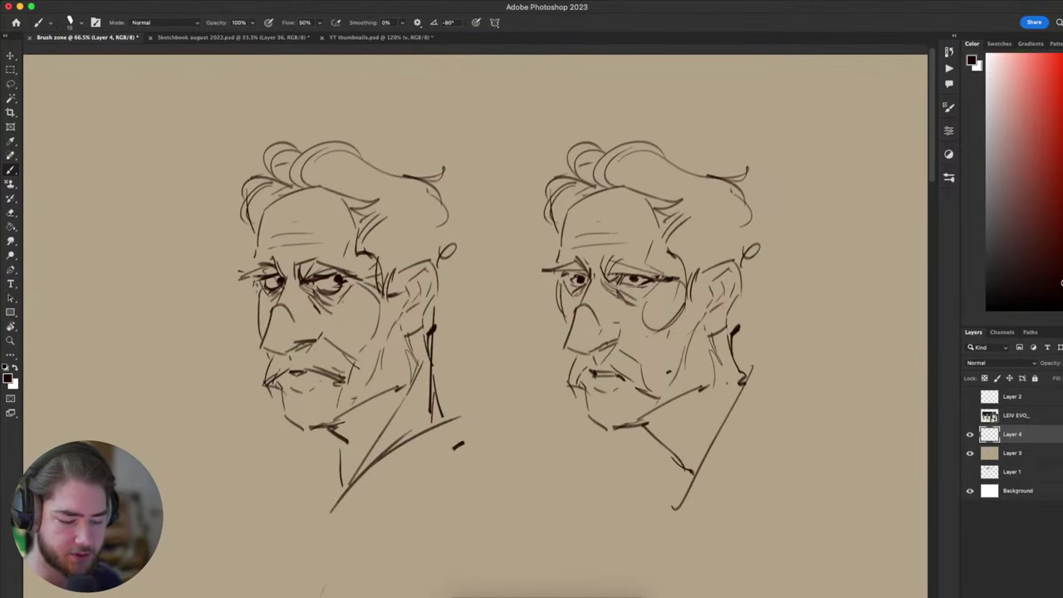
{"action": "scroll", "coordinate": [623, 373], "scroll_direction": "down", "scroll_amount": 5}
{"action": "scroll", "coordinate": [623, 373], "scroll_direction": "left", "scroll_amount": 3}
{"action": "left_click_drag", "start_coordinate": [625, 316], "coordinate": [618, 436]}
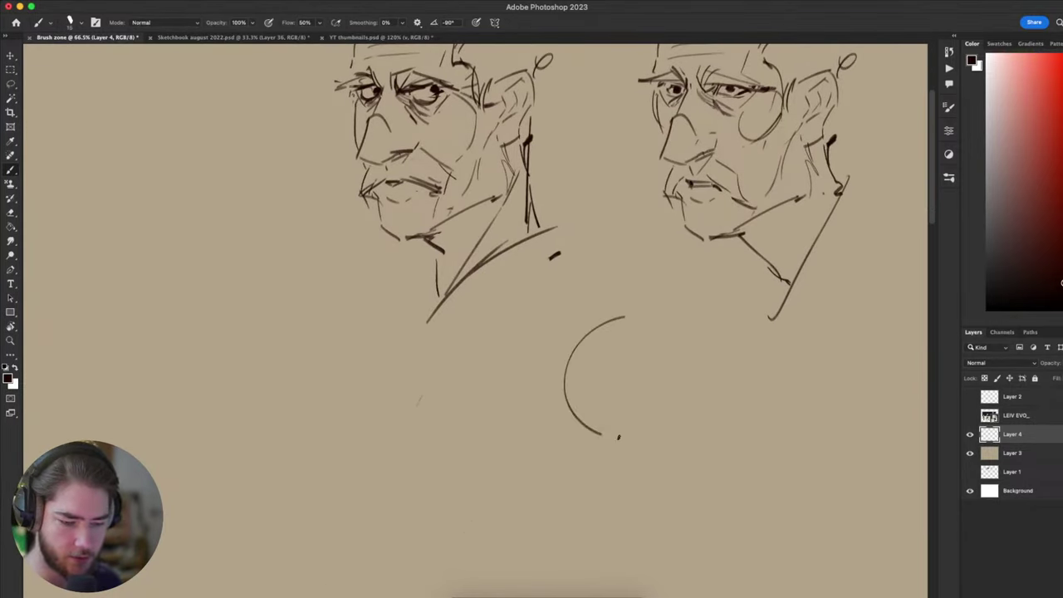
{"action": "key", "text": "super+z"}
{"action": "left_click_drag", "start_coordinate": [641, 297], "coordinate": [618, 427]}
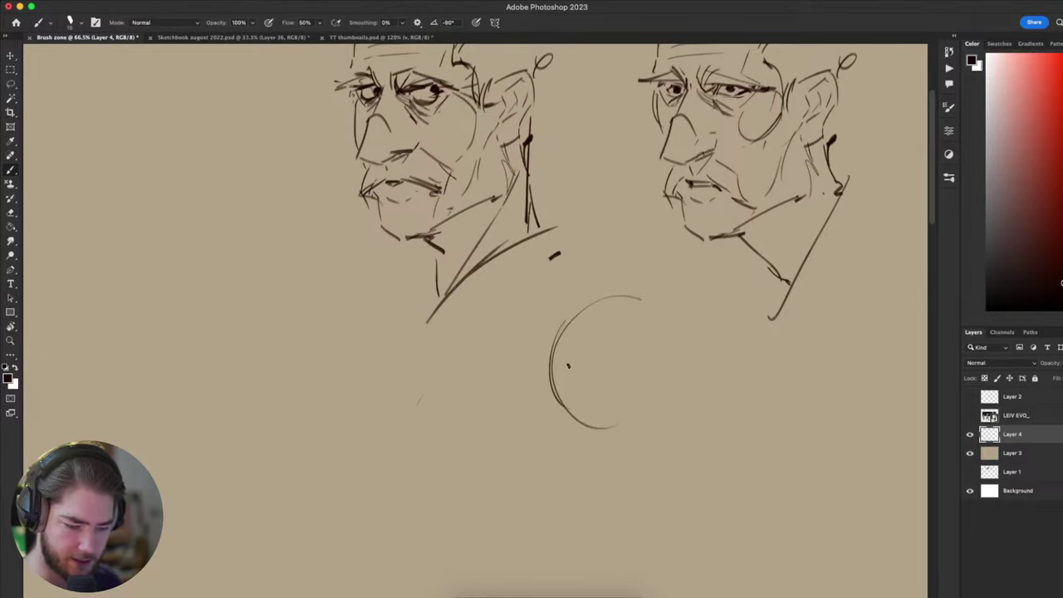
{"action": "left_click_drag", "start_coordinate": [668, 327], "coordinate": [636, 407]}
{"action": "key", "text": "super+z"}
- Add the small head's near cheek and tapering jaw lines meeting at a narrow chin
{"action": "left_click_drag", "start_coordinate": [673, 367], "coordinate": [653, 402]}
{"action": "mouse_move", "coordinate": [674, 371]}
{"action": "left_mouse_down"}
{"action": "mouse_move", "coordinate": [644, 414]}
{"action": "mouse_move", "coordinate": [585, 441]}
{"action": "left_mouse_up"}
{"action": "left_click_drag", "start_coordinate": [533, 414], "coordinate": [571, 466]}
{"action": "left_click_drag", "start_coordinate": [547, 441], "coordinate": [575, 462]}
{"action": "left_click_drag", "start_coordinate": [637, 411], "coordinate": [586, 459]}
- Draw a simple mouth, nose and lowered eyes with brows inside the small head
{"action": "mouse_move", "coordinate": [630, 427]}
{"action": "left_mouse_down"}
{"action": "mouse_move", "coordinate": [611, 445]}
{"action": "mouse_move", "coordinate": [550, 431]}
{"action": "mouse_move", "coordinate": [569, 417]}
{"action": "left_mouse_up"}
{"action": "key", "text": "super+z"}
{"action": "mouse_move", "coordinate": [563, 423]}
{"action": "left_mouse_down"}
{"action": "mouse_move", "coordinate": [596, 427]}
{"action": "mouse_move", "coordinate": [562, 433]}
{"action": "left_mouse_up"}
{"action": "left_click_drag", "start_coordinate": [550, 432], "coordinate": [570, 434]}
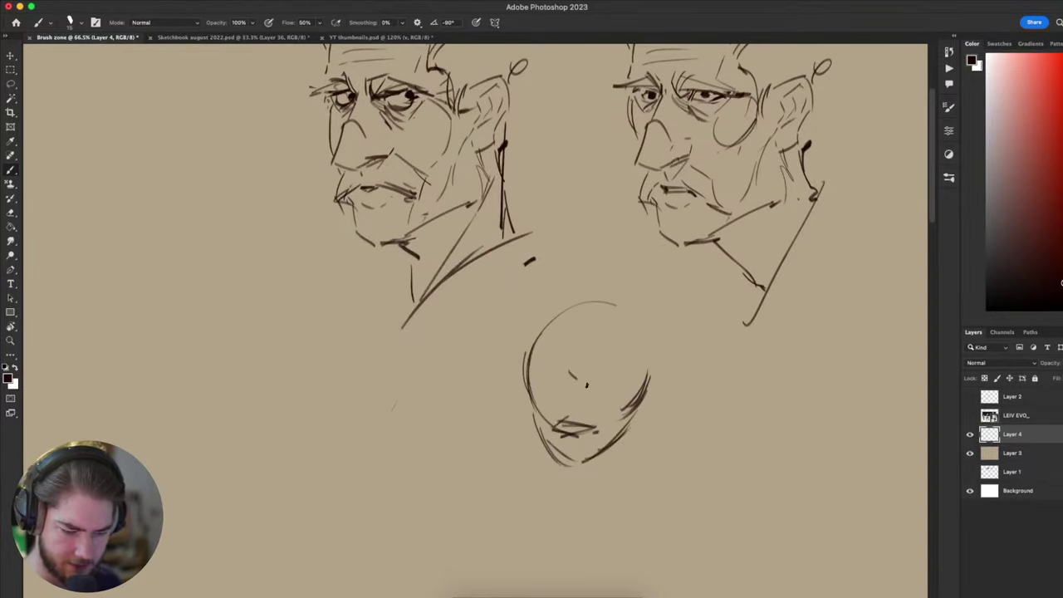
{"action": "left_click_drag", "start_coordinate": [572, 370], "coordinate": [611, 367]}
{"action": "mouse_move", "coordinate": [586, 379]}
{"action": "left_mouse_down"}
{"action": "mouse_move", "coordinate": [584, 389]}
{"action": "mouse_move", "coordinate": [613, 379]}
{"action": "mouse_move", "coordinate": [580, 387]}
{"action": "left_mouse_up"}
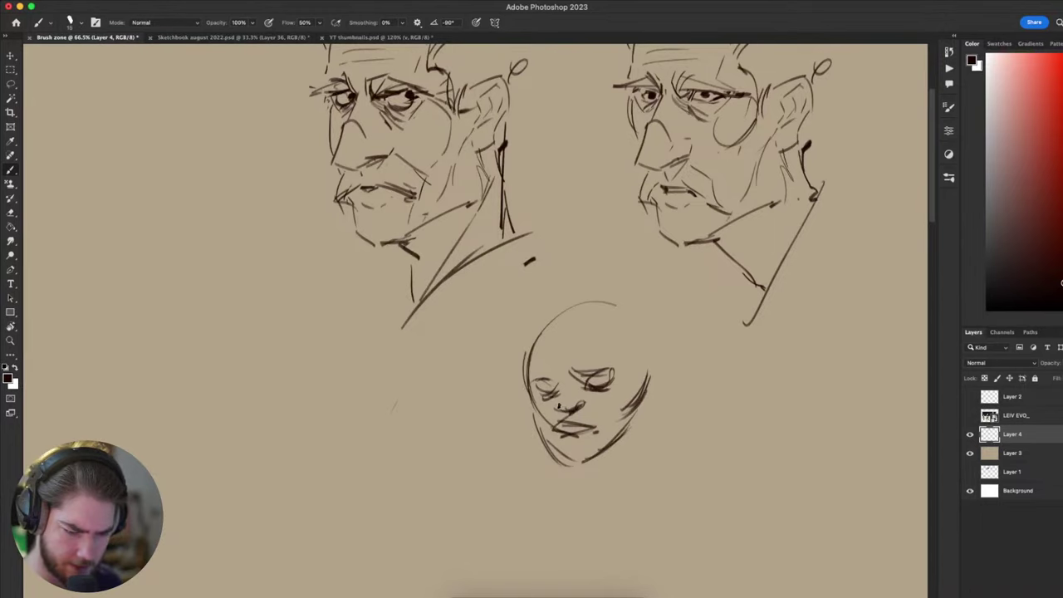
- Remove the small head sketch below the two portraits
{"action": "left_click_drag", "start_coordinate": [756, 363], "coordinate": [714, 336]}
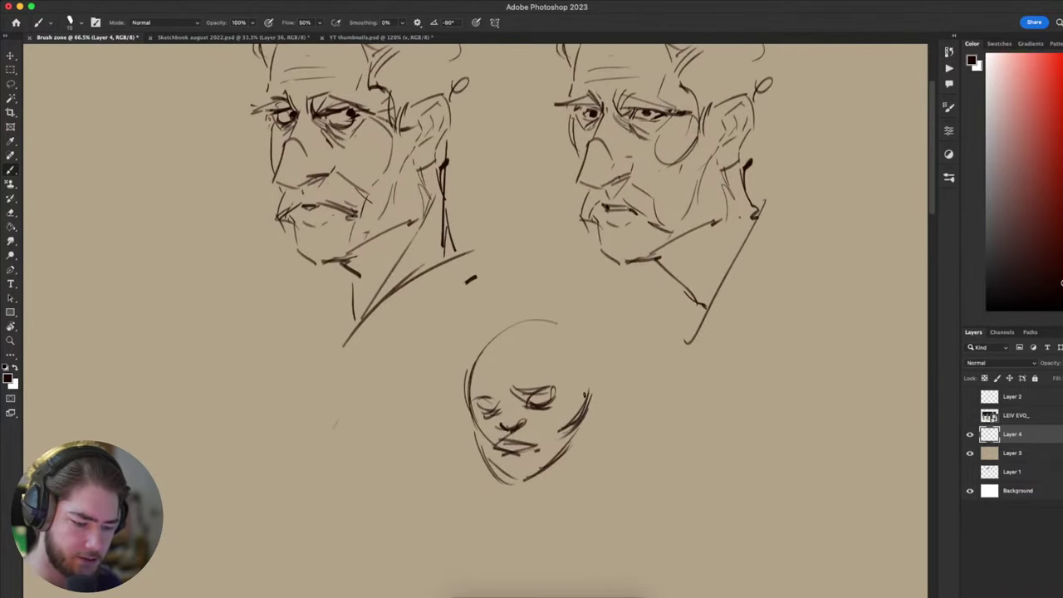
{"action": "key", "text": "l"}
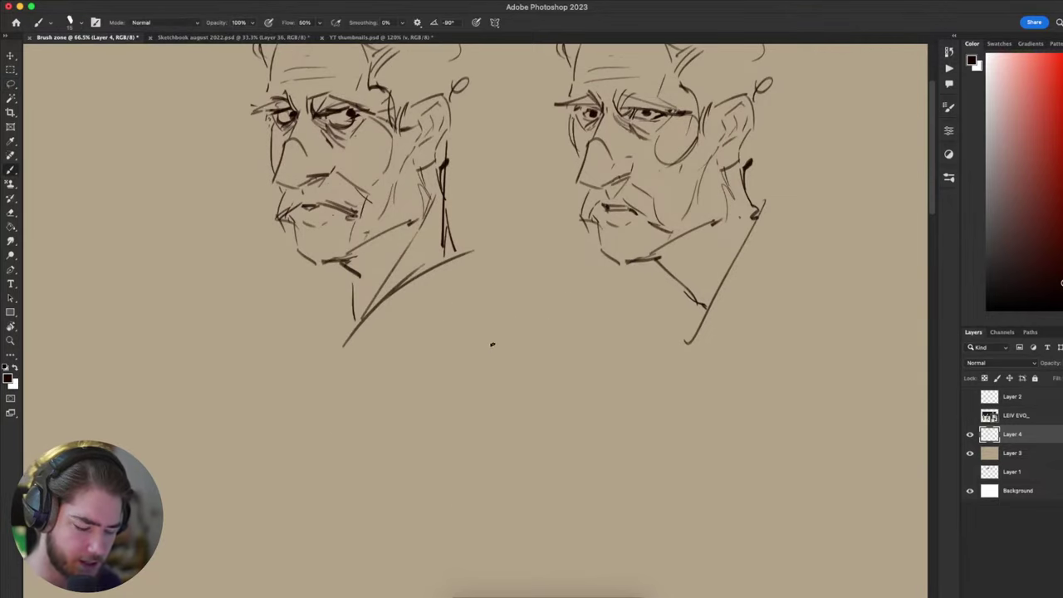
{"action": "mouse_move", "coordinate": [492, 343]}
{"action": "left_mouse_down"}
{"action": "mouse_move", "coordinate": [700, 361]}
{"action": "mouse_move", "coordinate": [731, 449]}
{"action": "mouse_move", "coordinate": [769, 440]}
{"action": "left_mouse_up"}
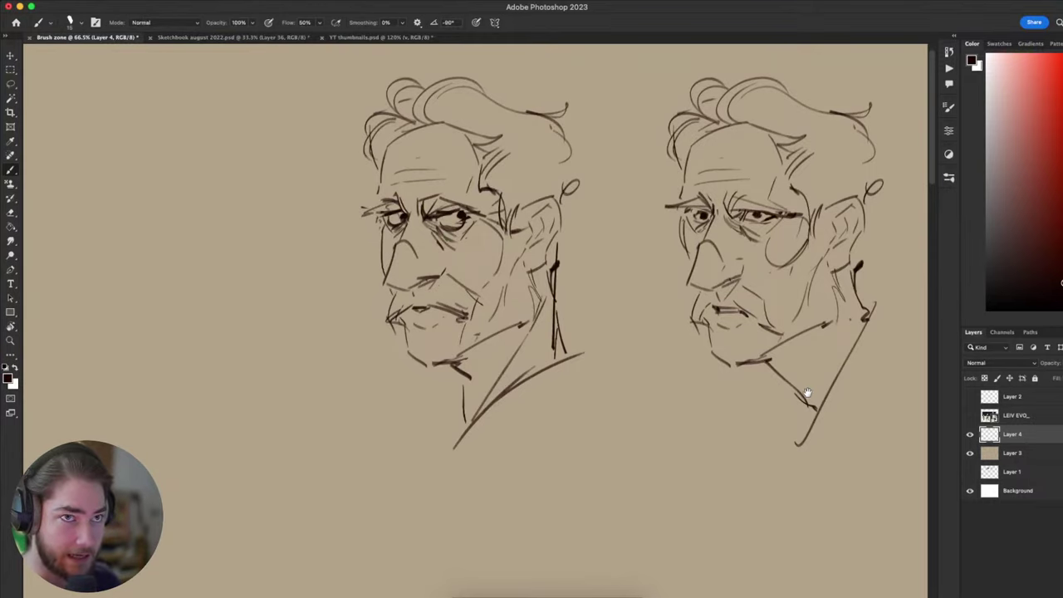
- Erase the far forehead contour of the first head and redraw it from the hairline down to the brow
{"action": "mouse_move", "coordinate": [680, 450]}
{"action": "left_mouse_down"}
{"action": "mouse_move", "coordinate": [715, 482]}
{"action": "mouse_move", "coordinate": [722, 401]}
{"action": "left_mouse_up"}
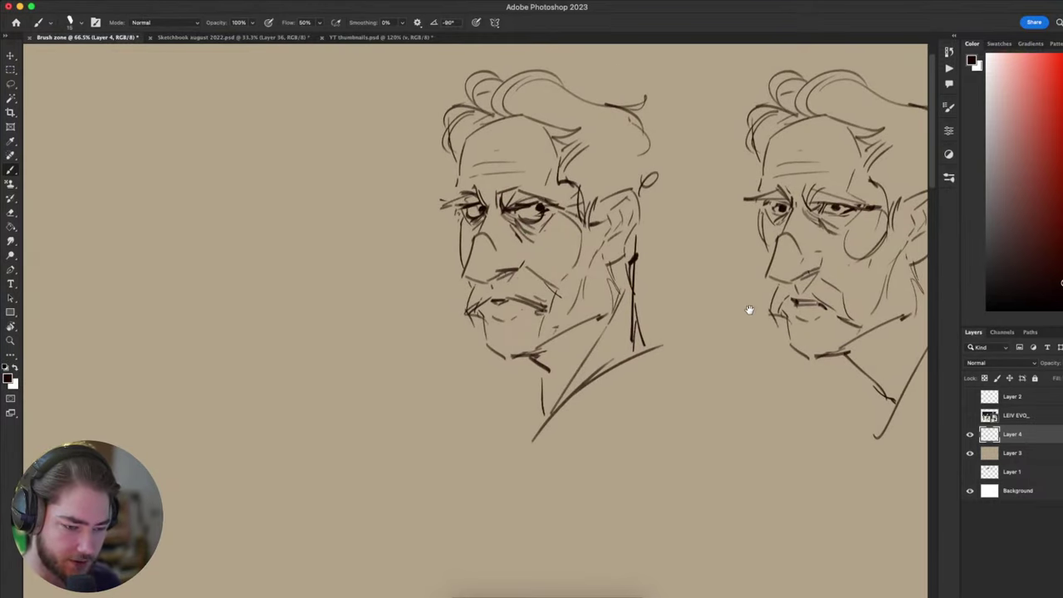
{"action": "mouse_move", "coordinate": [735, 334]}
{"action": "left_mouse_down"}
{"action": "mouse_move", "coordinate": [690, 384]}
{"action": "mouse_move", "coordinate": [670, 451]}
{"action": "mouse_move", "coordinate": [634, 330]}
{"action": "left_mouse_up"}
{"action": "scroll", "coordinate": [690, 385], "scroll_direction": "down", "scroll_amount": 1}
{"action": "scroll", "coordinate": [690, 384], "scroll_direction": "right", "scroll_amount": 1}
{"action": "left_click_drag", "start_coordinate": [607, 441], "coordinate": [496, 469]}
{"action": "left_click_drag", "start_coordinate": [539, 412], "coordinate": [559, 420]}
{"action": "scroll", "coordinate": [559, 420], "scroll_direction": "up", "scroll_amount": 3}
{"action": "scroll", "coordinate": [559, 420], "scroll_direction": "left", "scroll_amount": 4}
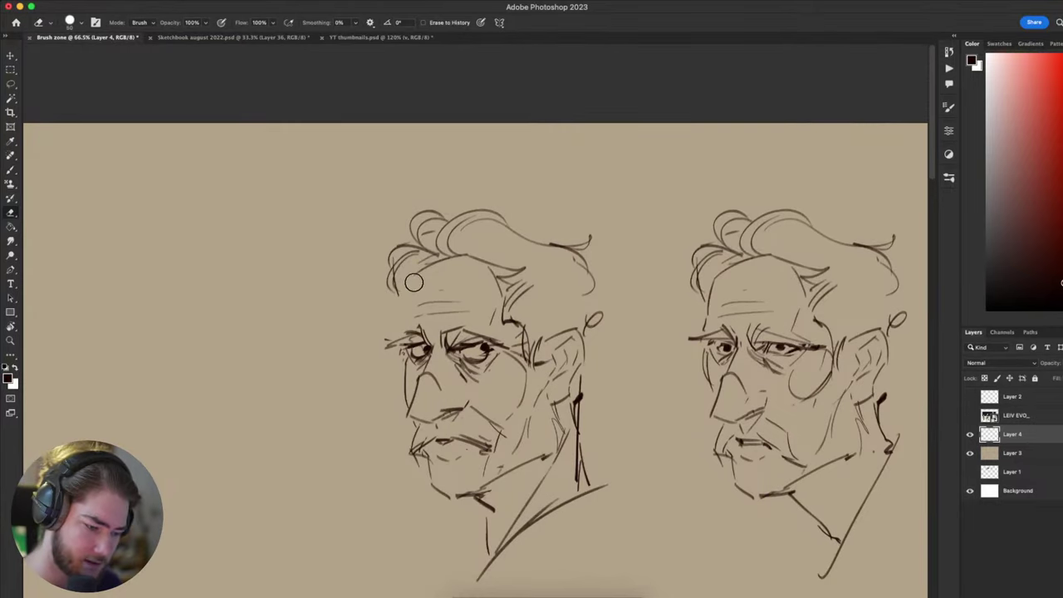
{"action": "key", "text": "super+z"}
{"action": "left_click_drag", "start_coordinate": [401, 293], "coordinate": [399, 345]}
{"action": "key", "text": "super+z"}
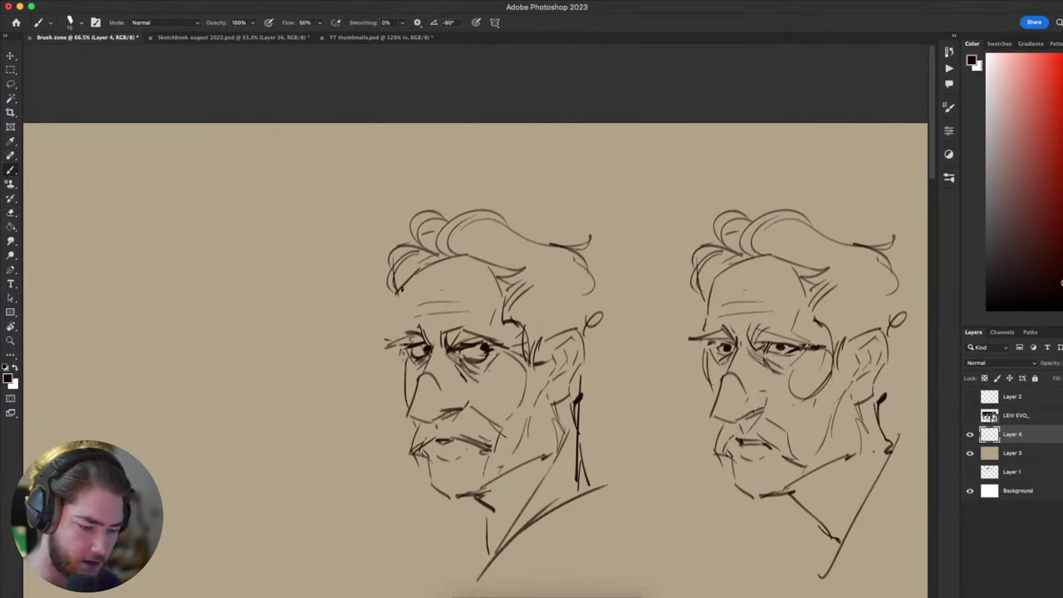
{"action": "left_click_drag", "start_coordinate": [401, 289], "coordinate": [396, 334]}
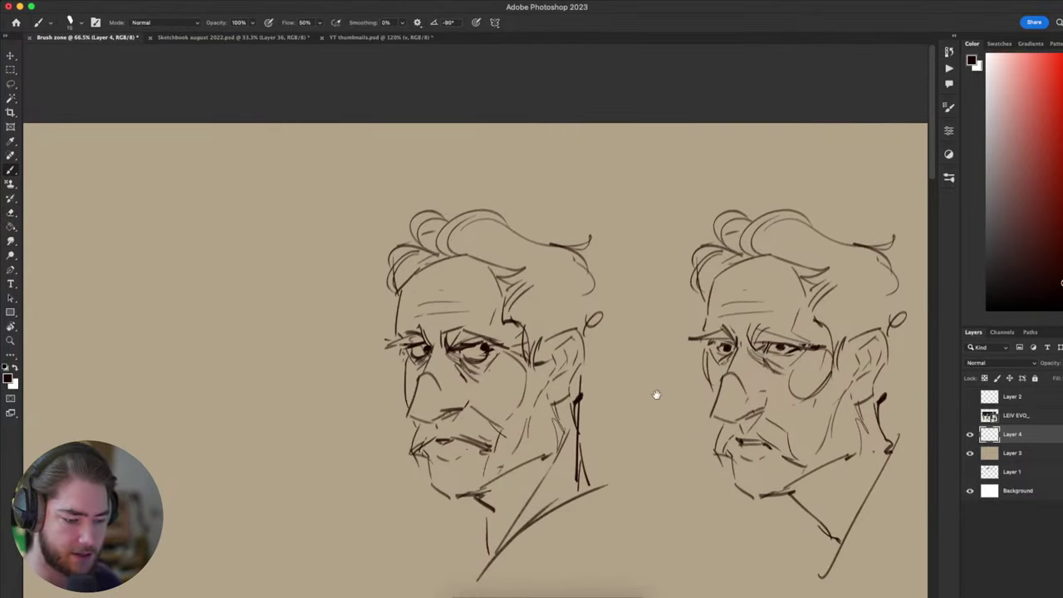
- Examine the two portraits side by side, comparing their eyes, mouths, cheeks and necks
{"action": "scroll", "coordinate": [656, 394], "scroll_direction": "down", "scroll_amount": 5}
{"action": "scroll", "coordinate": [809, 294], "scroll_direction": "left", "scroll_amount": 2}
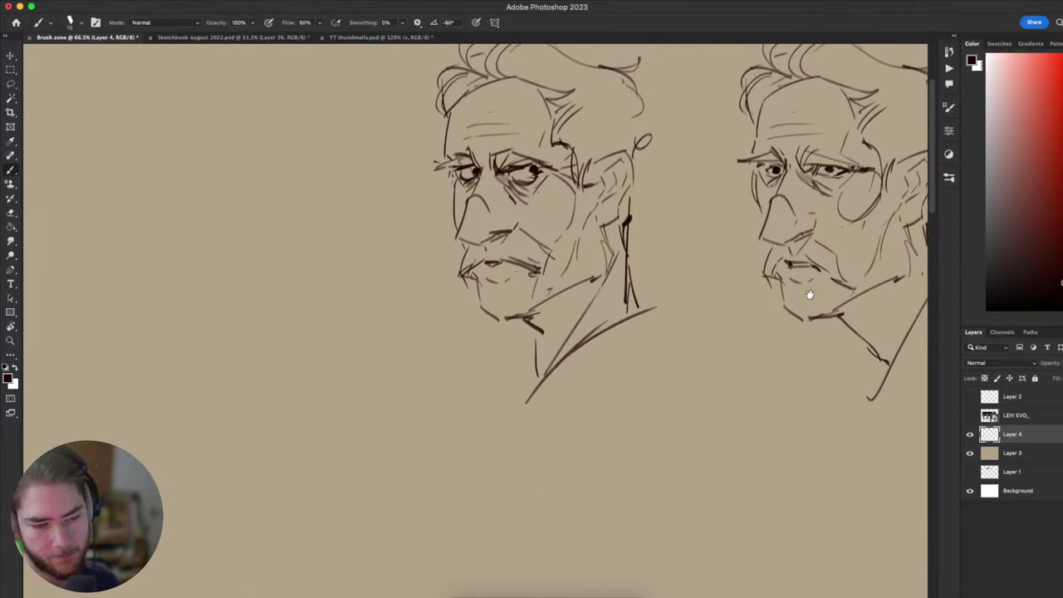
{"action": "left_click_drag", "start_coordinate": [810, 294], "coordinate": [768, 333]}
{"action": "left_click_drag", "start_coordinate": [801, 394], "coordinate": [759, 426]}
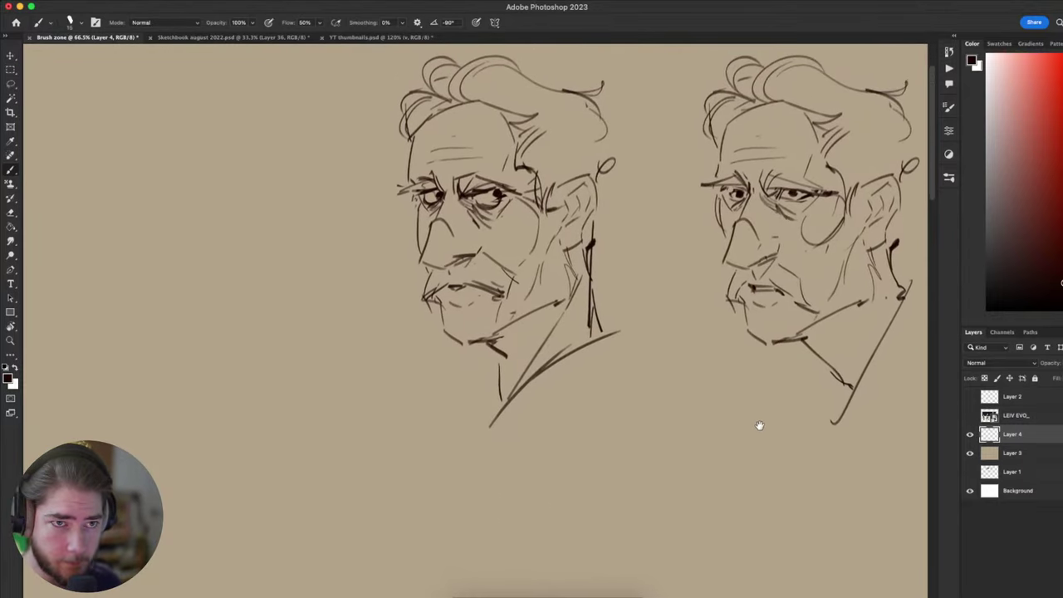
{"action": "scroll", "coordinate": [760, 425], "scroll_direction": "up", "scroll_amount": 1}
{"action": "scroll", "coordinate": [760, 425], "scroll_direction": "right", "scroll_amount": 2}
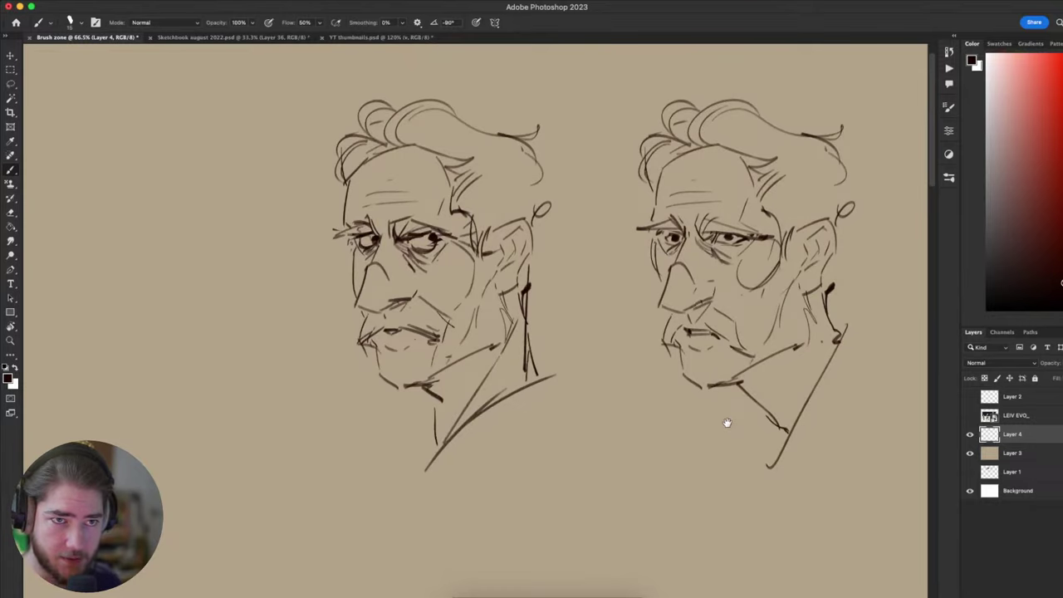
{"action": "scroll", "coordinate": [729, 420], "scroll_direction": "up", "scroll_amount": 1}
{"action": "scroll", "coordinate": [729, 420], "scroll_direction": "right", "scroll_amount": 1}
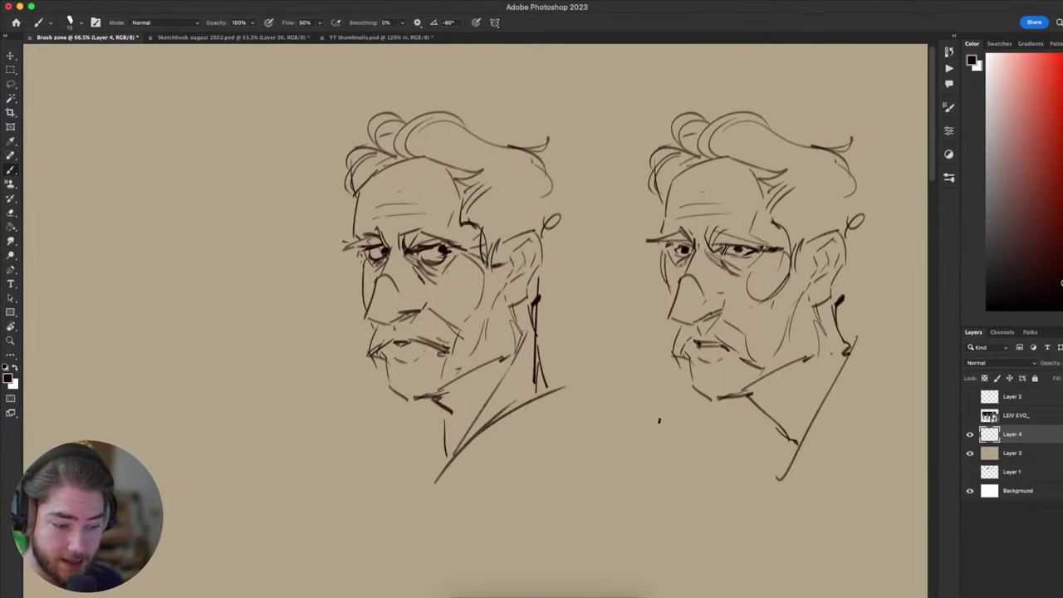
- Add short crease strokes across the nose bridge between the eyes of the first head
{"action": "scroll", "coordinate": [529, 277], "scroll_direction": "up", "scroll_amount": 2}
{"action": "scroll", "coordinate": [528, 277], "scroll_direction": "left", "scroll_amount": 1}
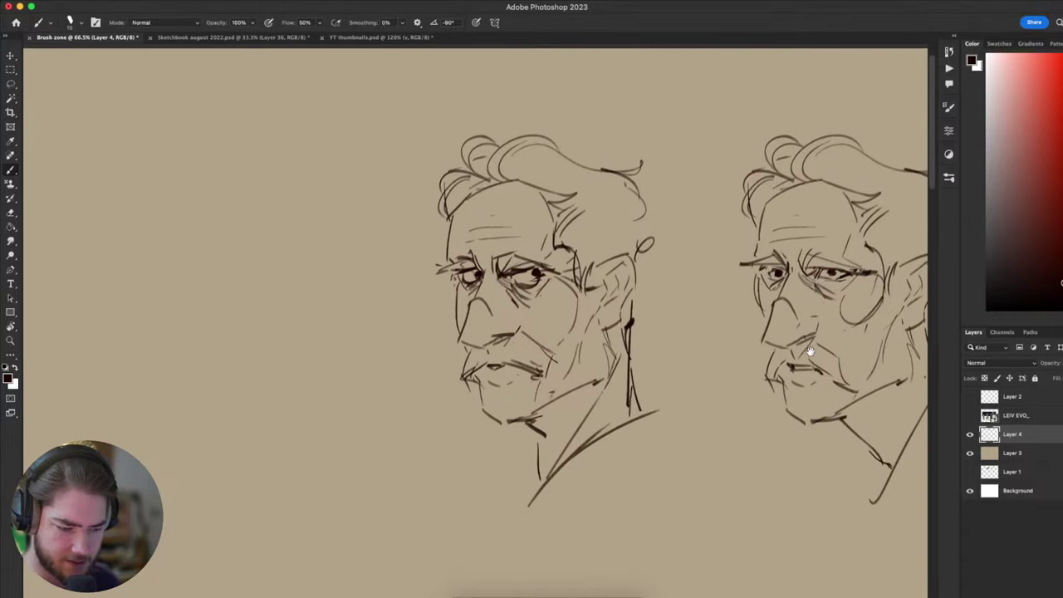
{"action": "scroll", "coordinate": [720, 413], "scroll_direction": "up", "scroll_amount": 1}
{"action": "scroll", "coordinate": [720, 413], "scroll_direction": "left", "scroll_amount": 3}
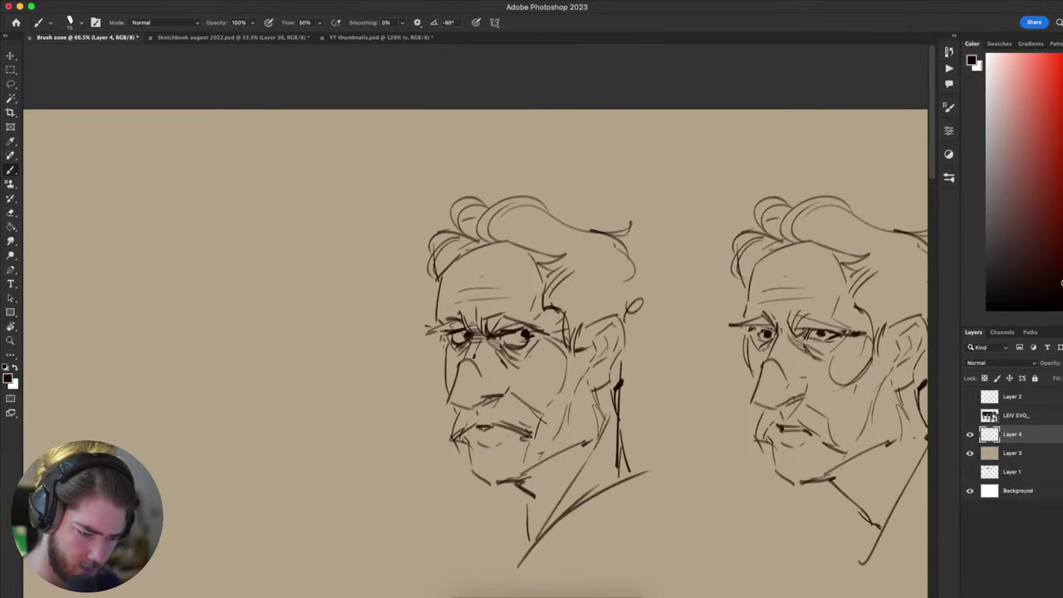
{"action": "scroll", "coordinate": [476, 343], "scroll_direction": "up", "scroll_amount": 1}
{"action": "scroll", "coordinate": [476, 343], "scroll_direction": "right", "scroll_amount": 1}
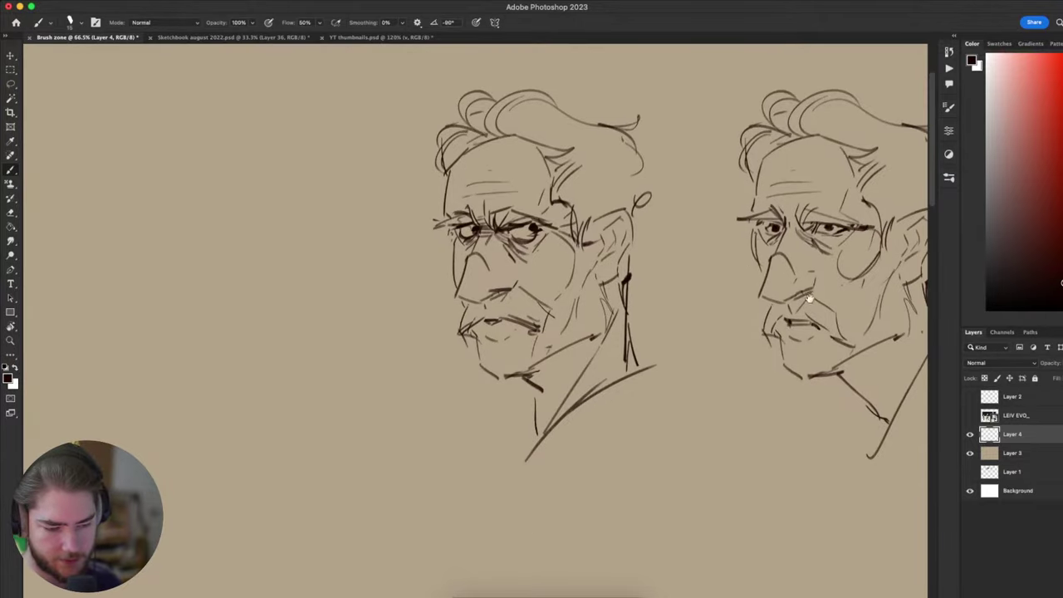
{"action": "left_click_drag", "start_coordinate": [780, 492], "coordinate": [743, 295]}
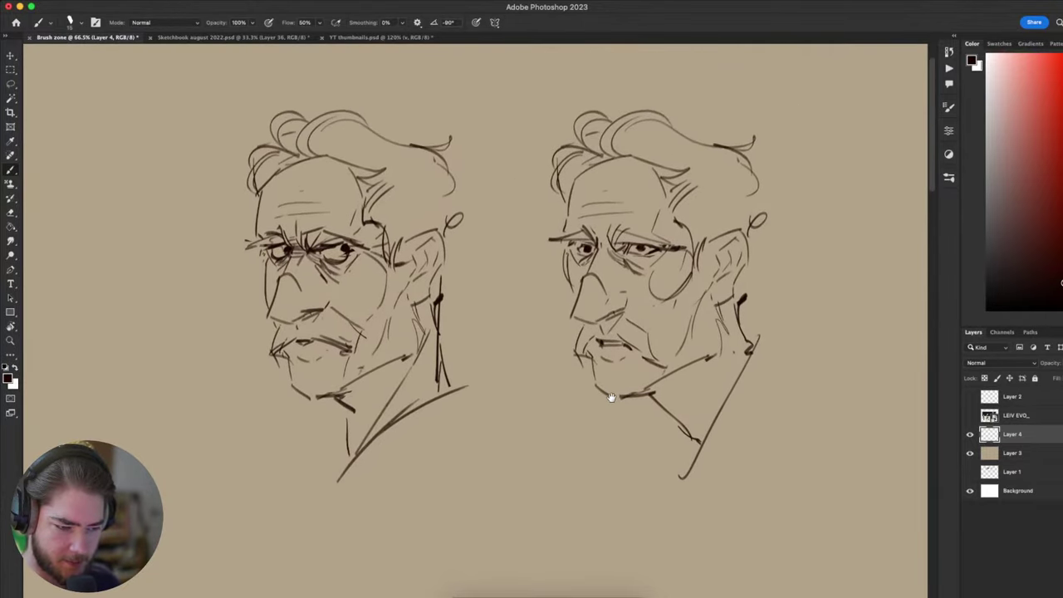
{"action": "left_click_drag", "start_coordinate": [770, 355], "coordinate": [649, 429]}
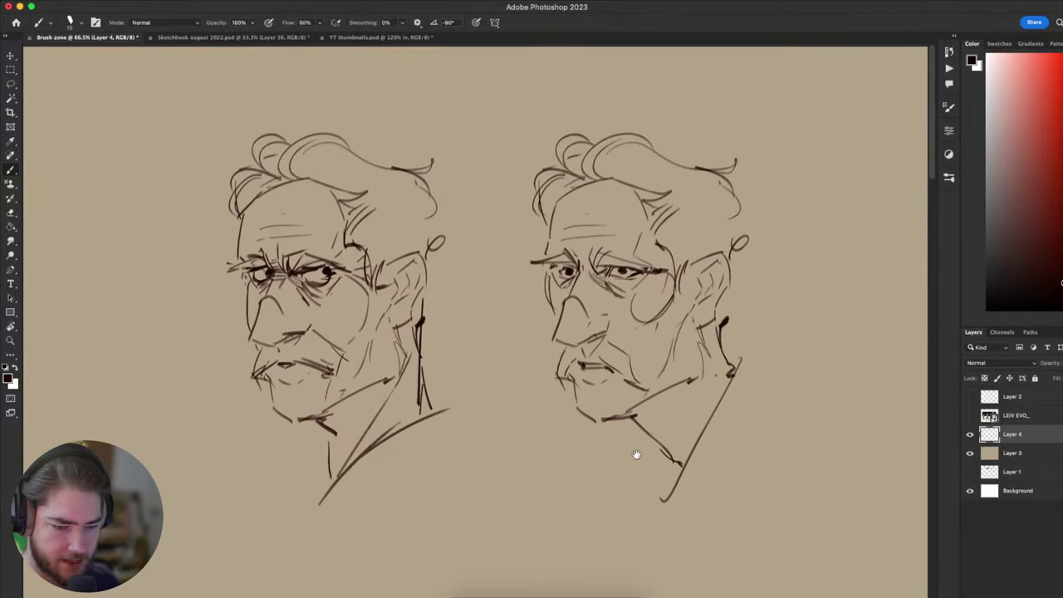
{"action": "left_click_drag", "start_coordinate": [611, 405], "coordinate": [633, 431]}
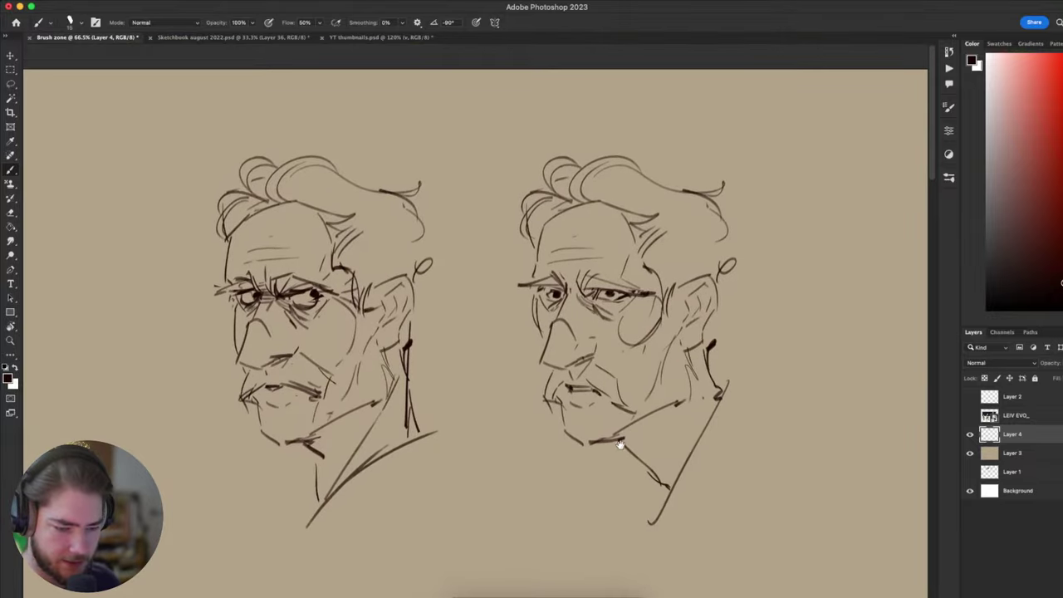
{"action": "left_click_drag", "start_coordinate": [633, 430], "coordinate": [689, 417]}
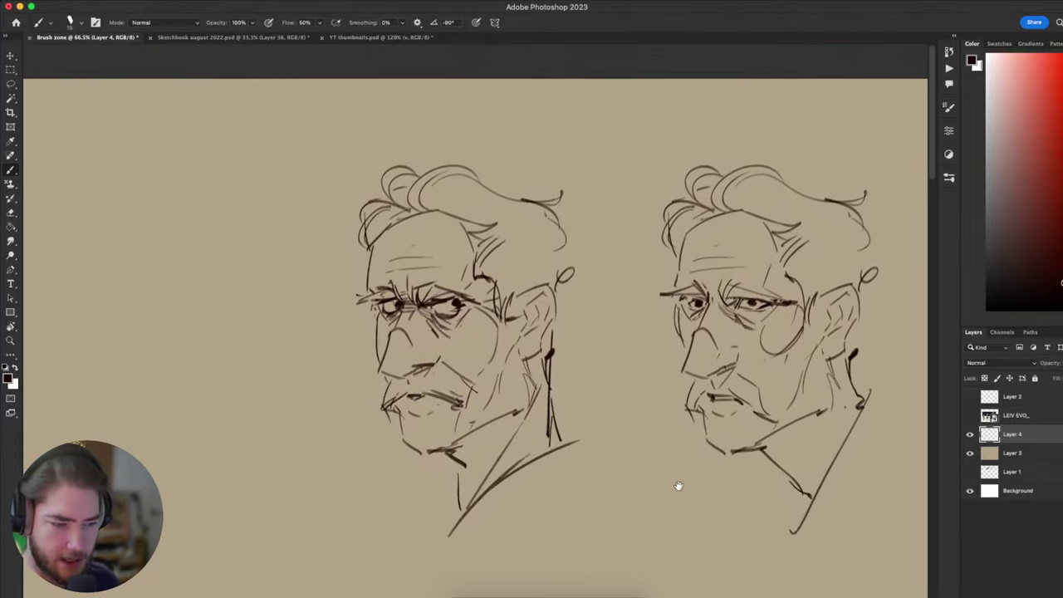
{"action": "left_click_drag", "start_coordinate": [690, 417], "coordinate": [748, 339]}
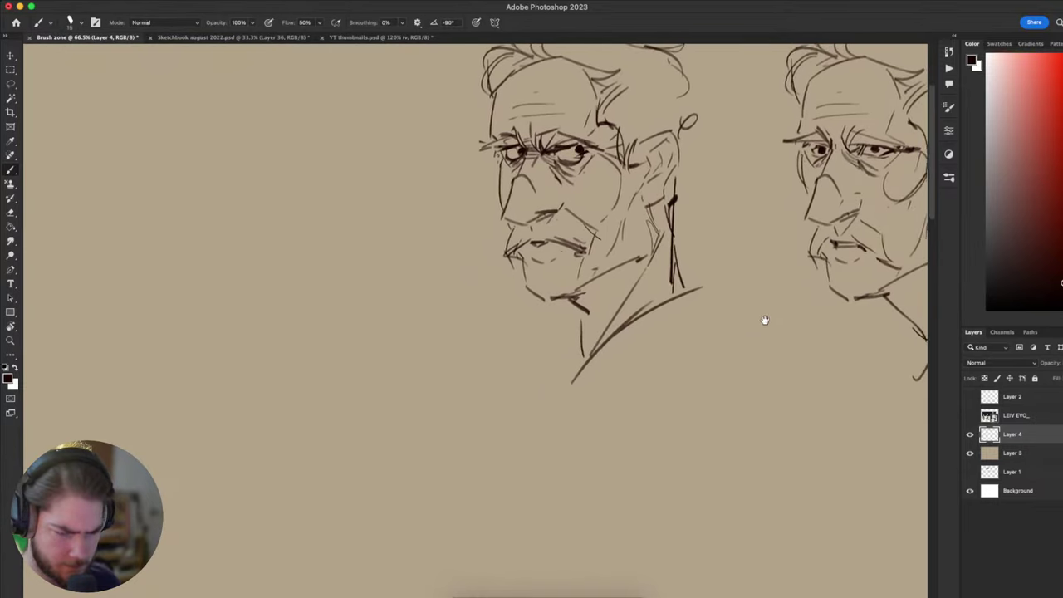
{"action": "left_click_drag", "start_coordinate": [764, 321], "coordinate": [673, 373]}
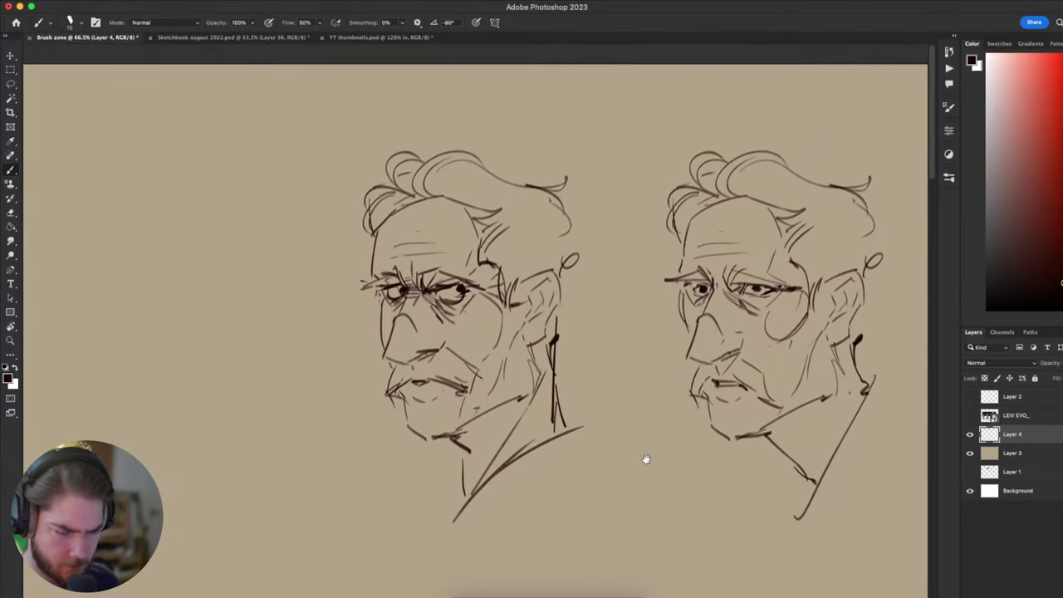
{"action": "mouse_move", "coordinate": [646, 460]}
{"action": "left_mouse_down"}
{"action": "mouse_move", "coordinate": [689, 422]}
{"action": "mouse_move", "coordinate": [682, 410]}
{"action": "left_mouse_up"}
- Switch to Sketchbook august 2022.psd, collapse Group 4 and hide its two character drawings
{"action": "key", "text": "ctrl+Tab"}
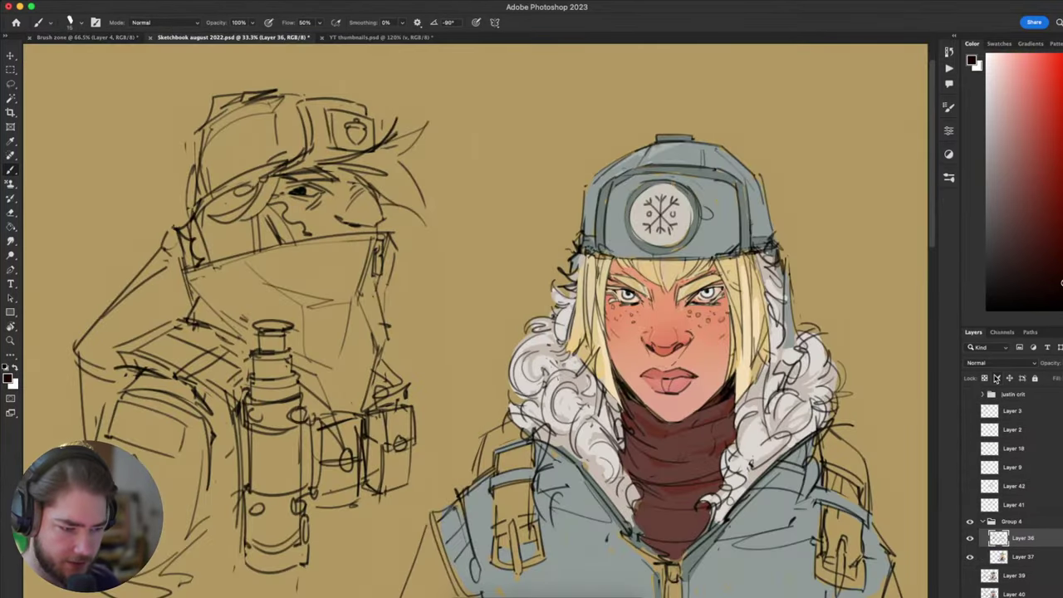
{"action": "scroll", "coordinate": [531, 324], "scroll_direction": "down", "scroll_amount": 2}
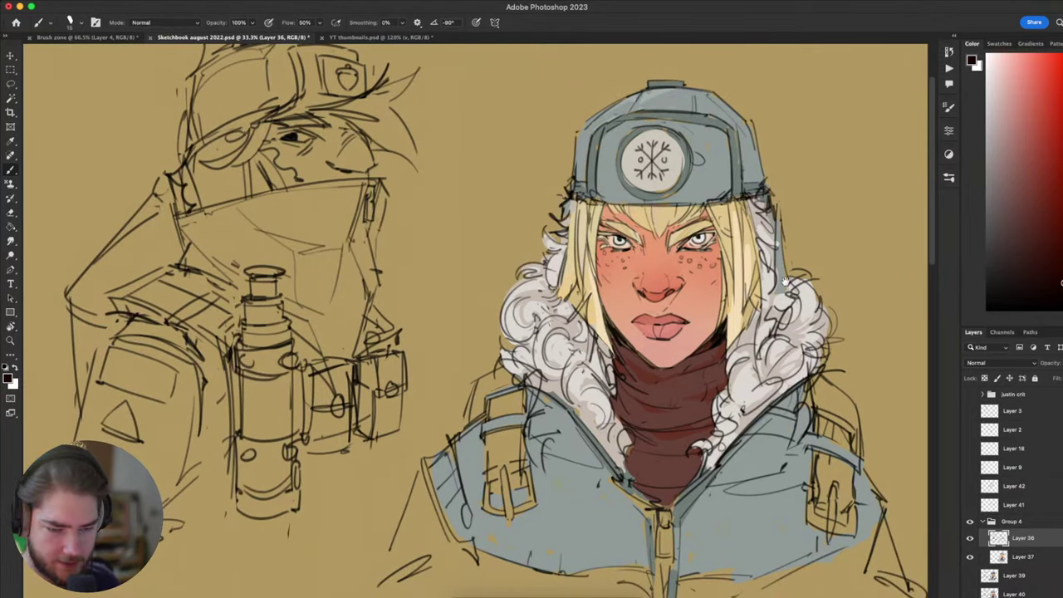
{"action": "scroll", "coordinate": [785, 282], "scroll_direction": "up", "scroll_amount": 2}
{"action": "scroll", "coordinate": [804, 307], "scroll_direction": "down", "scroll_amount": 1}
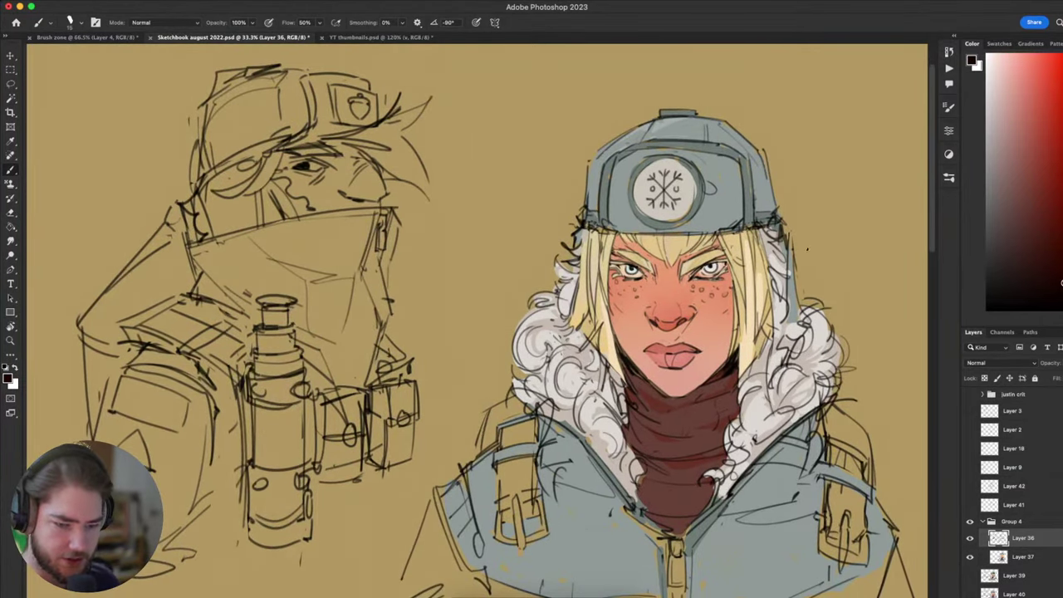
{"action": "scroll", "coordinate": [817, 287], "scroll_direction": "down", "scroll_amount": 1}
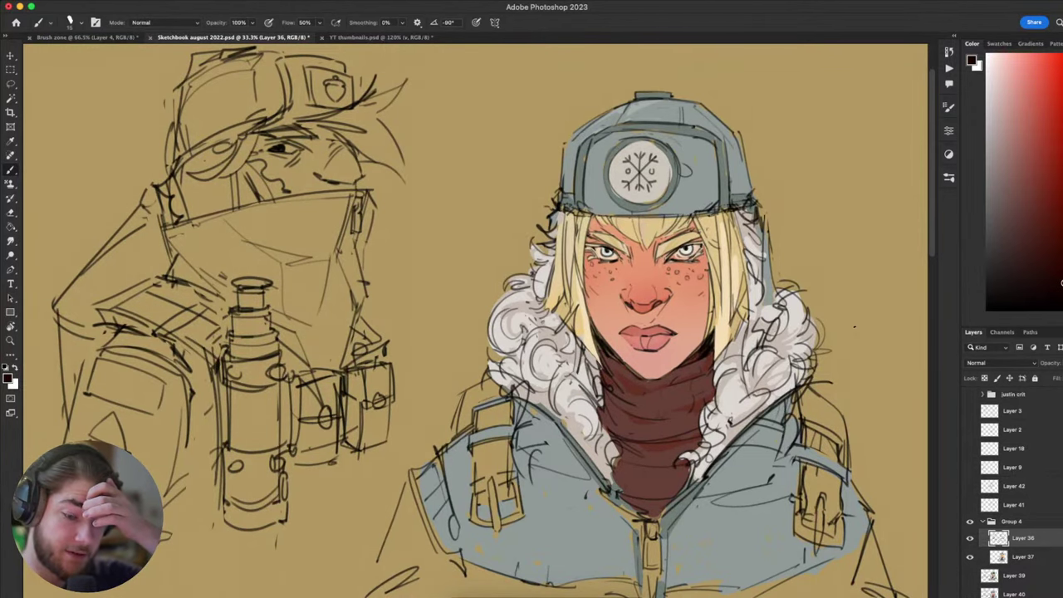
{"action": "left_click", "coordinate": [984, 522]}
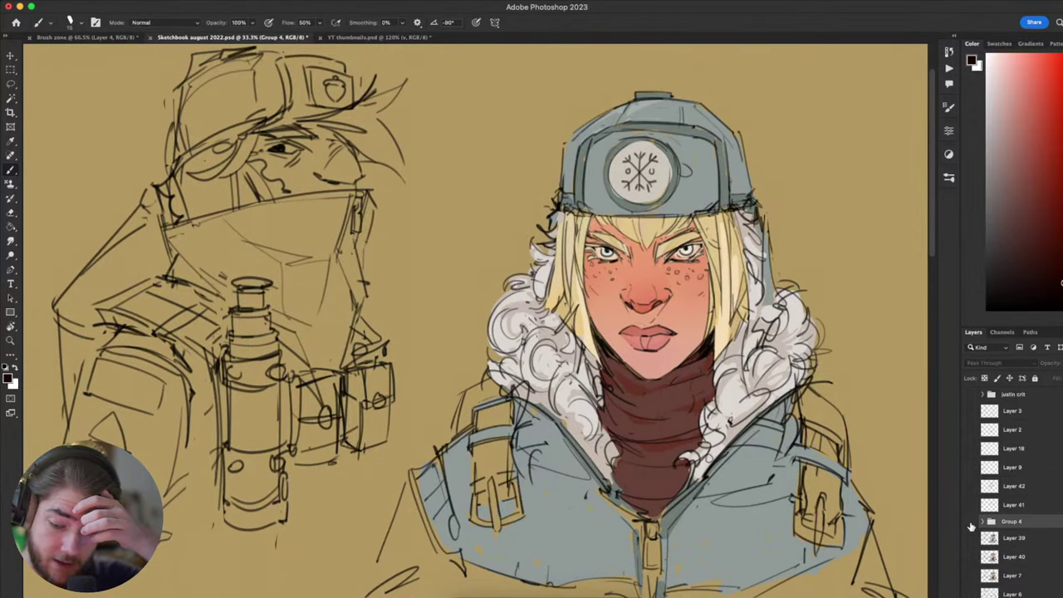
{"action": "left_click", "coordinate": [970, 522]}
- Show the flattened Group 1 layer and the Group 3 folder so both fur-hat character paintings are displayed
{"action": "scroll", "coordinate": [971, 525], "scroll_direction": "down", "scroll_amount": 3}
{"action": "left_click", "coordinate": [971, 537]}
{"action": "scroll", "coordinate": [972, 540], "scroll_direction": "down", "scroll_amount": 2}
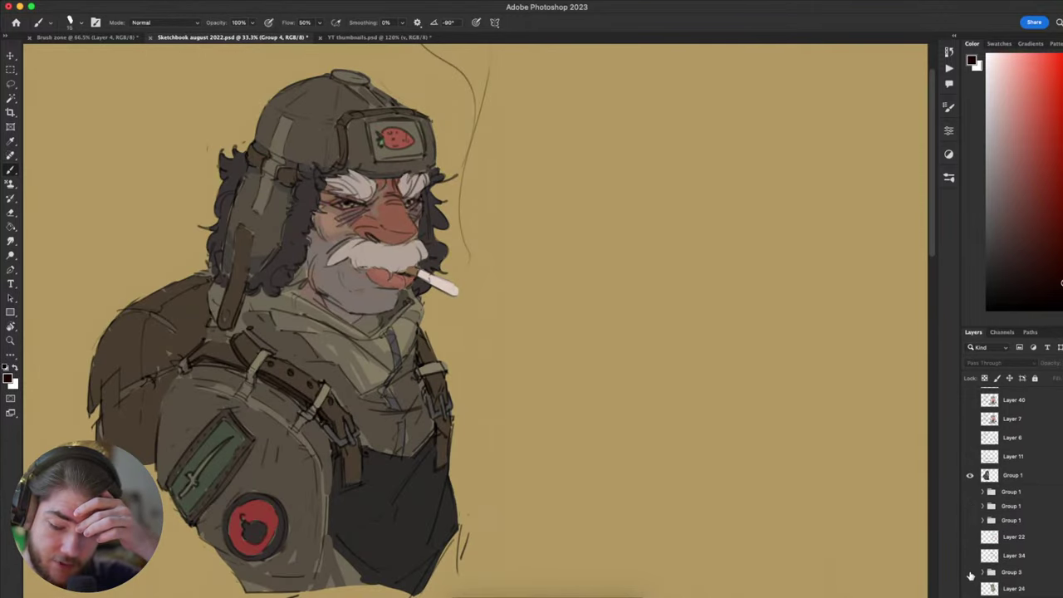
{"action": "left_click", "coordinate": [970, 573]}
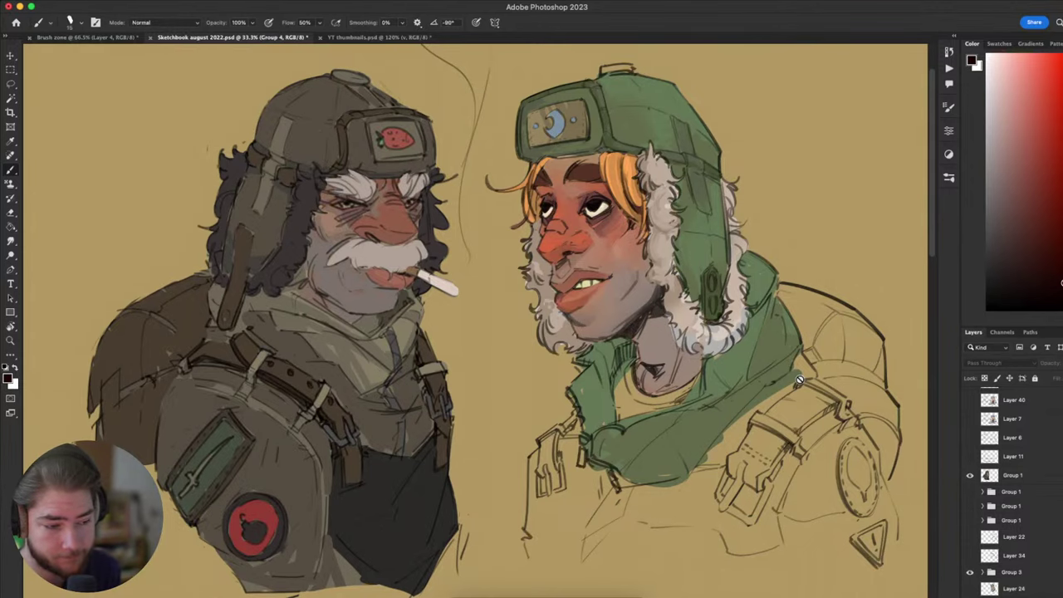
- Look over the character lineup in YT thumbnails.psd and return to the Brush zone document
{"action": "key", "text": "ctrl+Tab"}
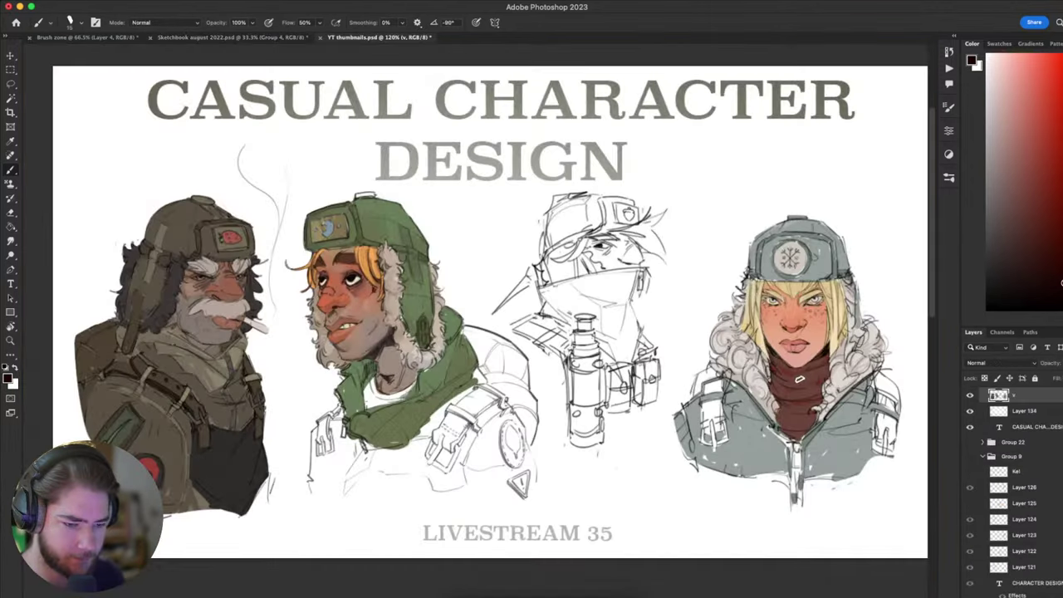
{"action": "key", "text": "ctrl+Tab"}
{"action": "mouse_move", "coordinate": [702, 420]}
{"action": "left_mouse_down"}
{"action": "mouse_move", "coordinate": [757, 444]}
{"action": "mouse_move", "coordinate": [728, 441]}
{"action": "mouse_move", "coordinate": [792, 391]}
{"action": "mouse_move", "coordinate": [705, 435]}
{"action": "mouse_move", "coordinate": [723, 384]}
{"action": "mouse_move", "coordinate": [706, 425]}
{"action": "mouse_move", "coordinate": [634, 479]}
{"action": "left_mouse_up"}
{"action": "key", "text": "ctrl+Tab"}
{"action": "key", "text": "ctrl+Tab"}
{"action": "key", "text": "ctrl+Tab"}
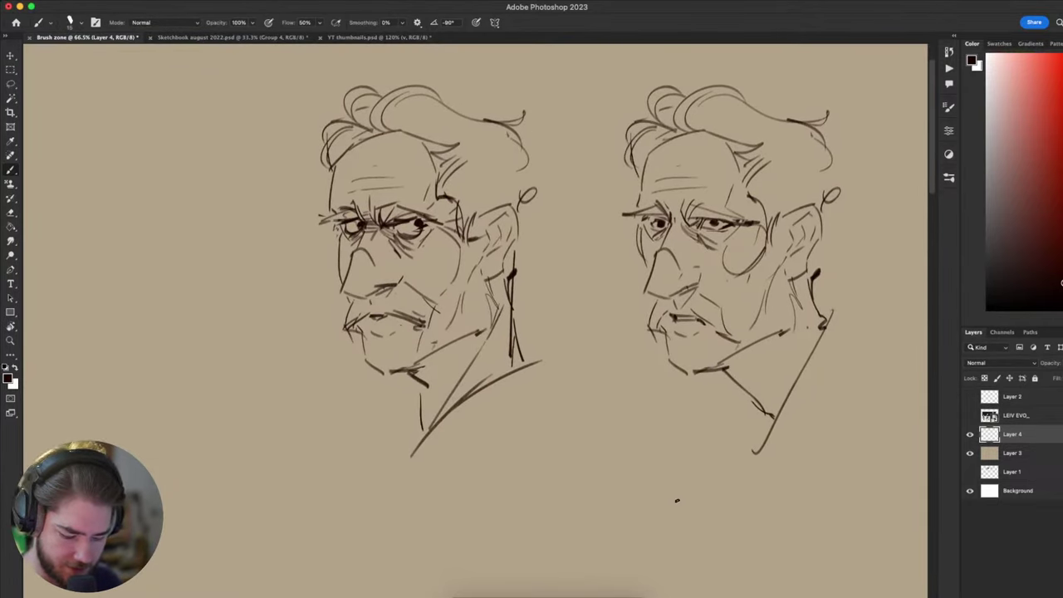
{"action": "key", "text": "ctrl+minus"}
{"action": "key", "text": "ctrl+minus"}
{"action": "key", "text": "ctrl+plus"}
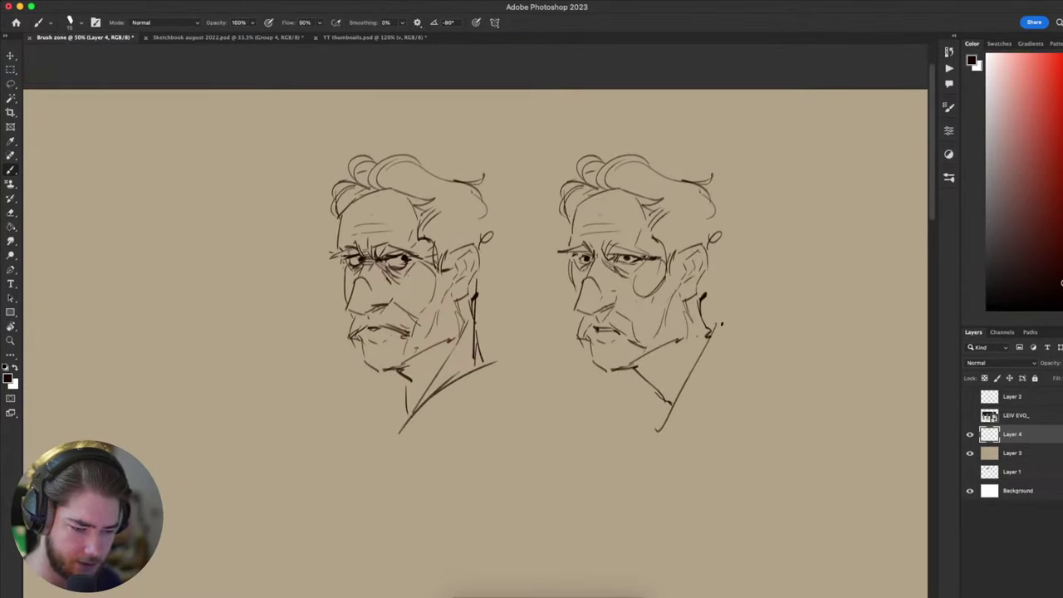
{"action": "mouse_move", "coordinate": [721, 324]}
{"action": "left_mouse_down"}
{"action": "mouse_move", "coordinate": [779, 294]}
{"action": "mouse_move", "coordinate": [853, 309]}
{"action": "left_mouse_up"}
{"action": "key", "text": "ctrl+z"}
{"action": "mouse_move", "coordinate": [733, 247]}
{"action": "left_mouse_down"}
{"action": "mouse_move", "coordinate": [776, 351]}
{"action": "mouse_move", "coordinate": [760, 409]}
{"action": "left_mouse_up"}
{"action": "key", "text": "ctrl+z"}
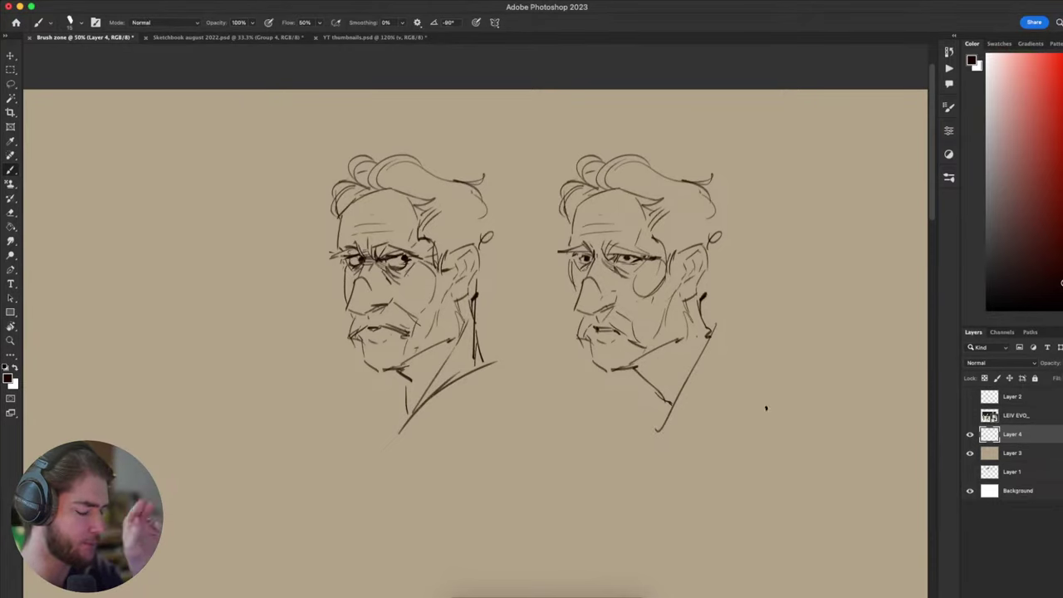
- Lasso both sketched heads on Layer 4 and place a duplicate of the pair beside the originals
{"action": "mouse_move", "coordinate": [672, 391]}
{"action": "left_mouse_down"}
{"action": "mouse_move", "coordinate": [716, 379]}
{"action": "mouse_move", "coordinate": [709, 343]}
{"action": "mouse_move", "coordinate": [810, 327]}
{"action": "mouse_move", "coordinate": [696, 399]}
{"action": "mouse_move", "coordinate": [781, 452]}
{"action": "left_mouse_up"}
{"action": "key", "text": "v"}
{"action": "mouse_move", "coordinate": [795, 473]}
{"action": "left_mouse_down"}
{"action": "mouse_move", "coordinate": [776, 477]}
{"action": "mouse_move", "coordinate": [825, 368]}
{"action": "left_mouse_up"}
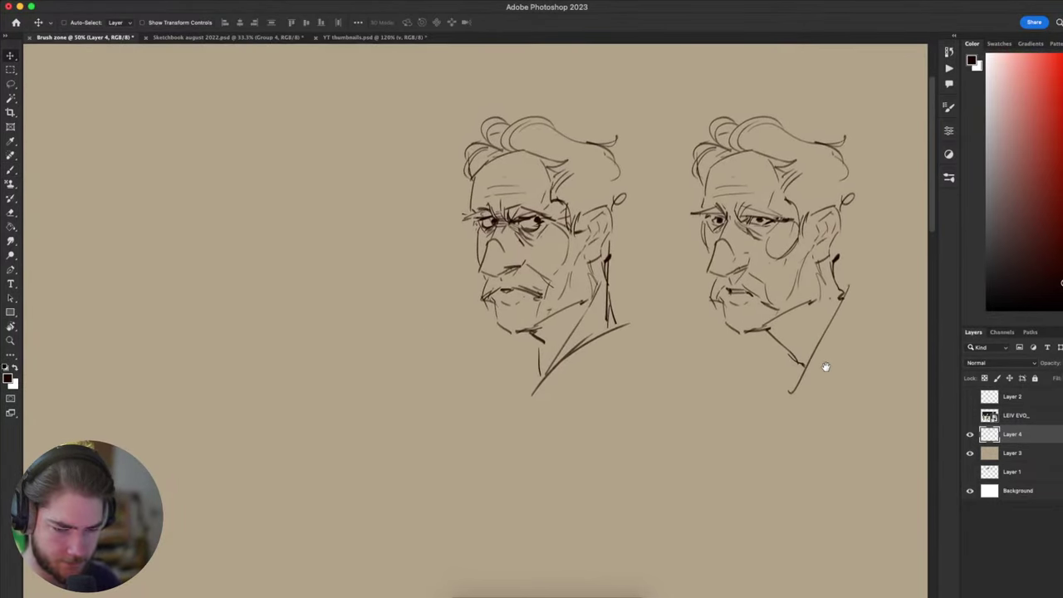
{"action": "key", "text": "l"}
{"action": "mouse_move", "coordinate": [879, 300]}
{"action": "left_mouse_down"}
{"action": "mouse_move", "coordinate": [352, 290]}
{"action": "mouse_move", "coordinate": [892, 148]}
{"action": "left_mouse_up"}
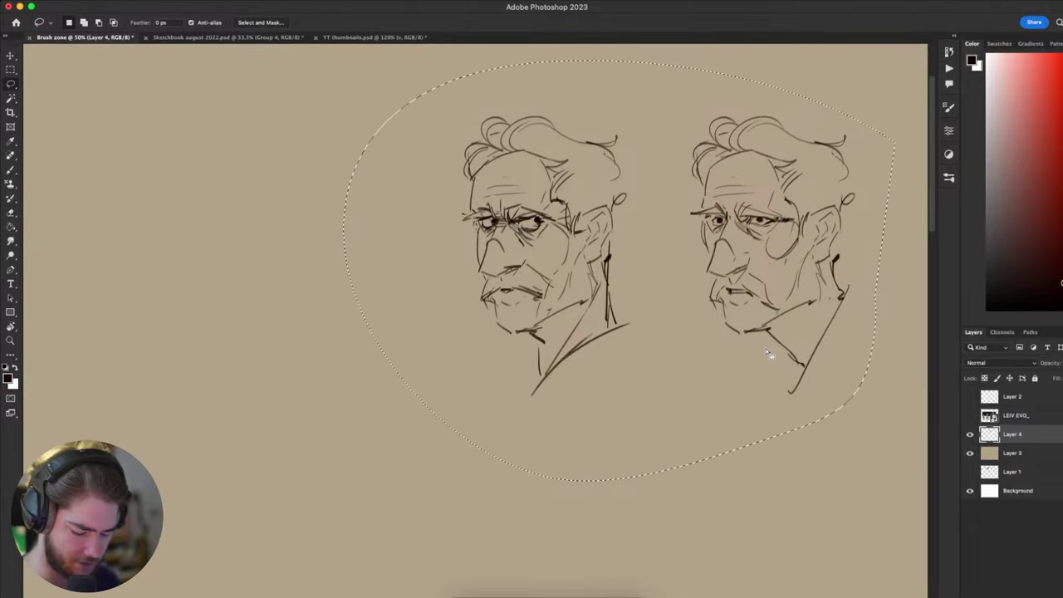
{"action": "key", "text": "v"}
{"action": "mouse_move", "coordinate": [779, 317]}
{"action": "left_mouse_down"}
{"action": "mouse_move", "coordinate": [487, 368]}
{"action": "mouse_move", "coordinate": [403, 451]}
{"action": "mouse_move", "coordinate": [558, 380]}
{"action": "mouse_move", "coordinate": [534, 204]}
{"action": "left_mouse_up"}
{"action": "left_click_drag", "start_coordinate": [584, 267], "coordinate": [556, 387]}
{"action": "left_click_drag", "start_coordinate": [588, 342], "coordinate": [572, 338]}
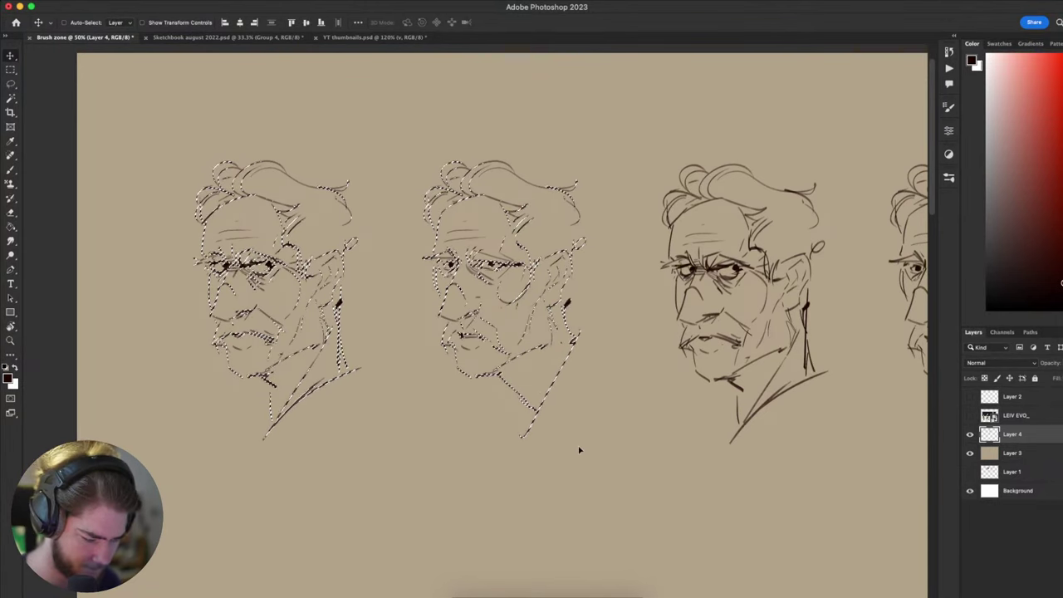
- Deselect the copied pair and enlarge all four heads together with Free Transform
{"action": "key", "text": "super+d"}
{"action": "key", "text": "b"}
{"action": "scroll", "coordinate": [540, 453], "scroll_direction": "right", "scroll_amount": 5}
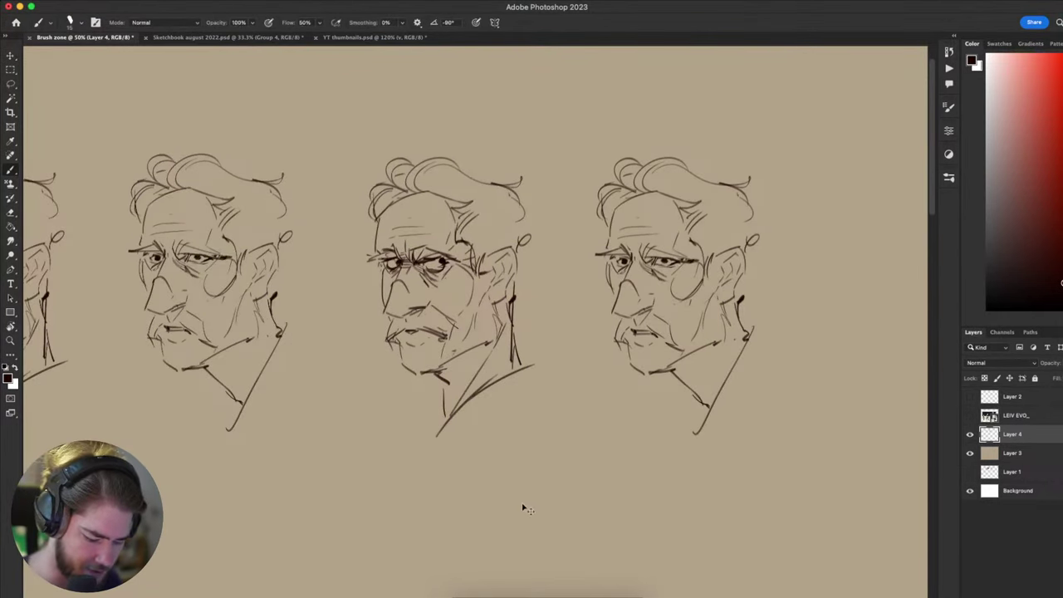
{"action": "key", "text": "super+minus"}
{"action": "key", "text": "super+t"}
{"action": "scroll", "coordinate": [522, 503], "scroll_direction": "down", "scroll_amount": 3}
{"action": "left_click_drag", "start_coordinate": [776, 319], "coordinate": [871, 395]}
{"action": "key", "text": "Return"}
{"action": "left_click_drag", "start_coordinate": [795, 351], "coordinate": [792, 432]}
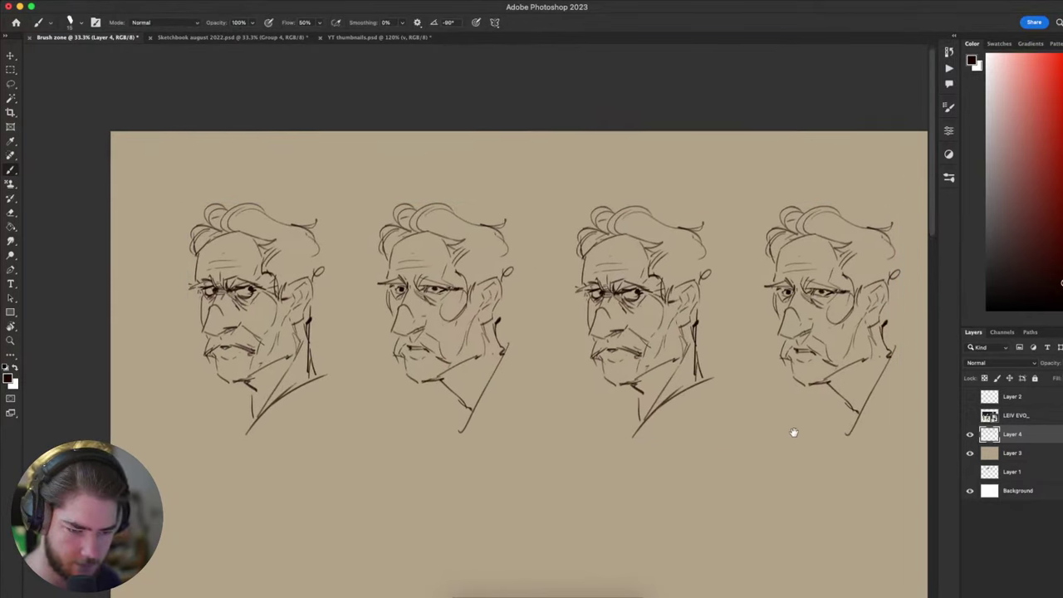
- Reposition the row of four heads so it sits evenly within the canvas
{"action": "mouse_move", "coordinate": [614, 427]}
{"action": "left_mouse_down"}
{"action": "mouse_move", "coordinate": [681, 427]}
{"action": "mouse_move", "coordinate": [468, 363]}
{"action": "left_mouse_up"}
{"action": "key", "text": "v"}
{"action": "mouse_move", "coordinate": [623, 329]}
{"action": "left_mouse_down"}
{"action": "mouse_move", "coordinate": [700, 312]}
{"action": "mouse_move", "coordinate": [676, 309]}
{"action": "mouse_move", "coordinate": [679, 321]}
{"action": "left_mouse_up"}
{"action": "left_click_drag", "start_coordinate": [698, 421], "coordinate": [711, 475]}
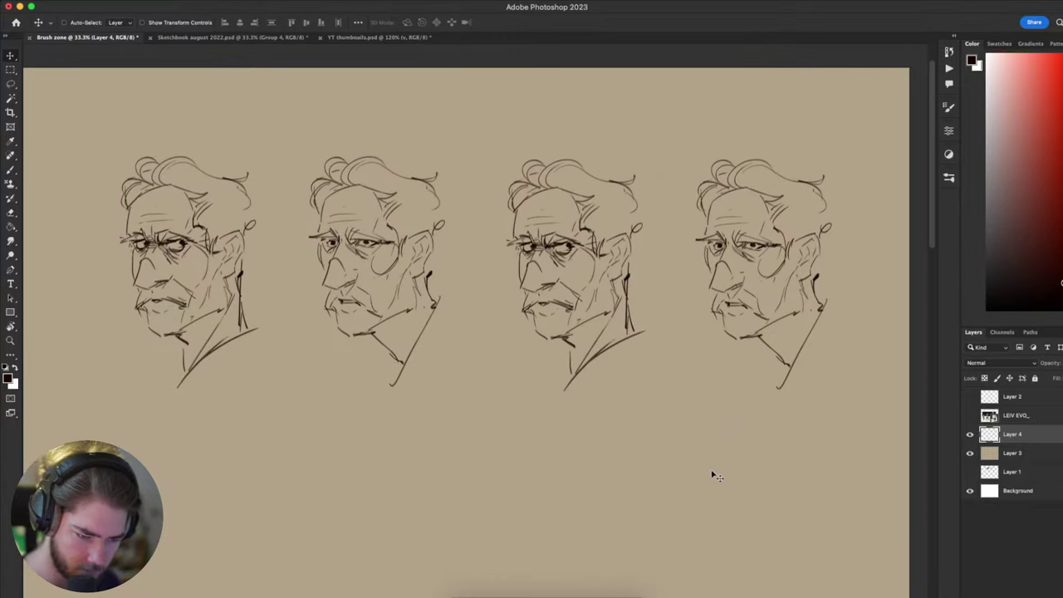
- Erase the hair and the top of the skull from the second head in the row
{"action": "key", "text": "b"}
{"action": "left_click_drag", "start_coordinate": [606, 398], "coordinate": [709, 483]}
{"action": "key", "text": "super+plus"}
{"action": "left_click_drag", "start_coordinate": [572, 405], "coordinate": [650, 350]}
{"action": "key", "text": "e"}
{"action": "mouse_move", "coordinate": [481, 214]}
{"action": "left_mouse_down"}
{"action": "mouse_move", "coordinate": [546, 204]}
{"action": "mouse_move", "coordinate": [526, 176]}
{"action": "mouse_move", "coordinate": [551, 133]}
{"action": "mouse_move", "coordinate": [571, 152]}
{"action": "mouse_move", "coordinate": [464, 199]}
{"action": "mouse_move", "coordinate": [460, 223]}
{"action": "mouse_move", "coordinate": [462, 190]}
{"action": "mouse_move", "coordinate": [578, 153]}
{"action": "mouse_move", "coordinate": [538, 181]}
{"action": "mouse_move", "coordinate": [590, 204]}
{"action": "mouse_move", "coordinate": [597, 188]}
{"action": "mouse_move", "coordinate": [651, 180]}
{"action": "mouse_move", "coordinate": [579, 195]}
{"action": "left_mouse_up"}
- Try to sketch a flat hat brim across the second head's forehead with the Brush
{"action": "key", "text": "b"}
{"action": "left_click_drag", "start_coordinate": [457, 236], "coordinate": [597, 236]}
{"action": "key", "text": "super+z"}
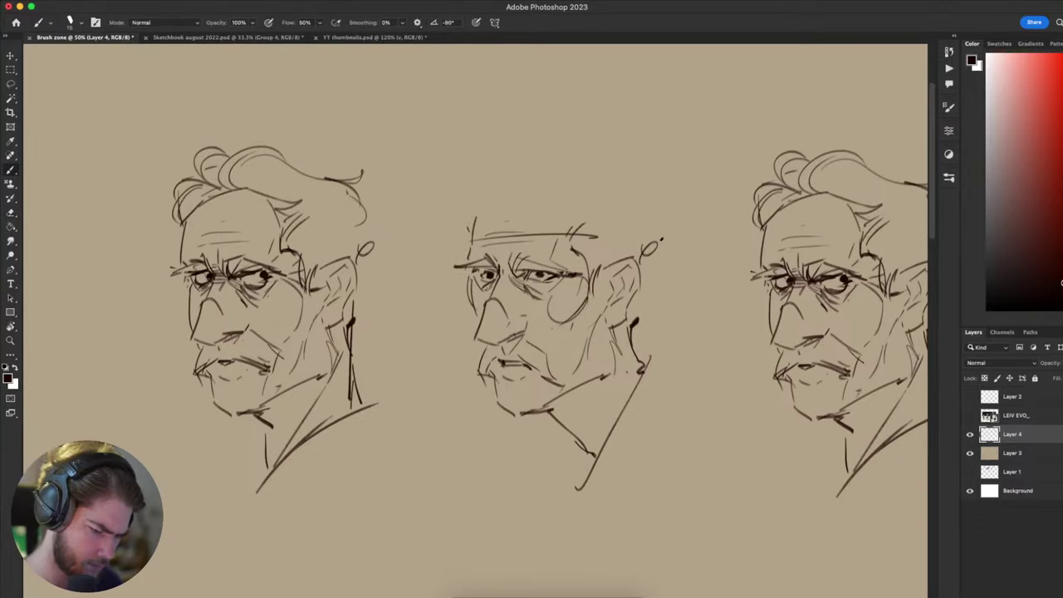
{"action": "key", "text": "super+z"}
{"action": "left_click_drag", "start_coordinate": [588, 423], "coordinate": [647, 344]}
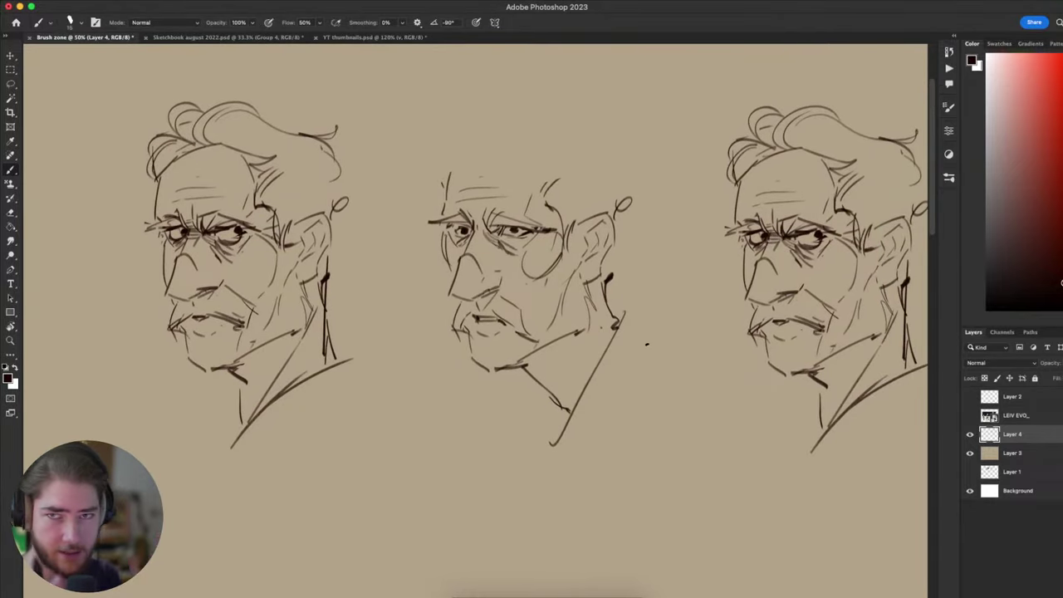
{"action": "left_click_drag", "start_coordinate": [677, 415], "coordinate": [643, 438]}
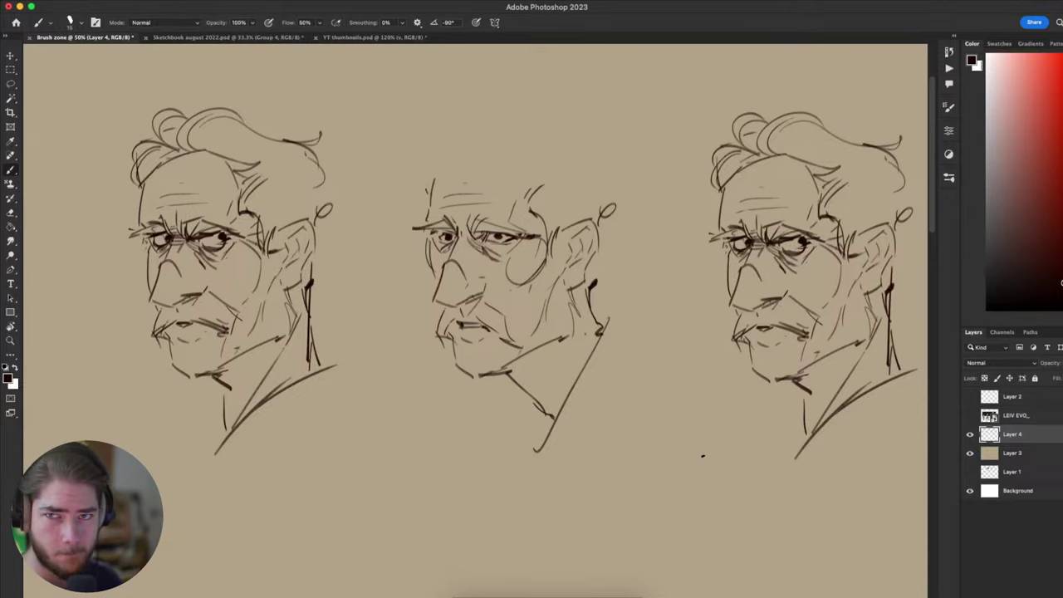
{"action": "left_click_drag", "start_coordinate": [703, 457], "coordinate": [720, 491]}
{"action": "left_click_drag", "start_coordinate": [625, 237], "coordinate": [373, 248]}
{"action": "key", "text": "super+z"}
{"action": "mouse_move", "coordinate": [567, 243]}
{"action": "left_mouse_down"}
{"action": "mouse_move", "coordinate": [403, 246]}
{"action": "mouse_move", "coordinate": [437, 215]}
{"action": "left_mouse_up"}
{"action": "key", "text": "super+z"}
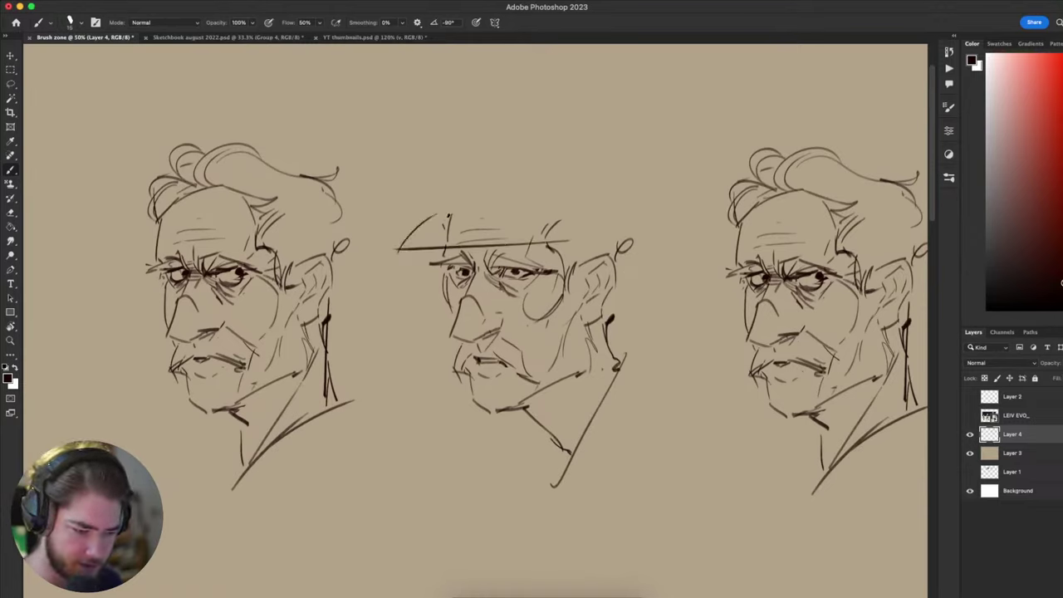
{"action": "key", "text": "super+z"}
{"action": "key", "text": "super+z"}
{"action": "left_click_drag", "start_coordinate": [567, 240], "coordinate": [385, 240]}
{"action": "key", "text": "ctrl+z"}
- Try a curved hat brim with a crown edge on the second head and undo those strokes
{"action": "mouse_move", "coordinate": [571, 245]}
{"action": "left_mouse_down"}
{"action": "mouse_move", "coordinate": [417, 239]}
{"action": "mouse_move", "coordinate": [462, 230]}
{"action": "mouse_move", "coordinate": [411, 247]}
{"action": "mouse_move", "coordinate": [450, 225]}
{"action": "mouse_move", "coordinate": [594, 241]}
{"action": "left_mouse_up"}
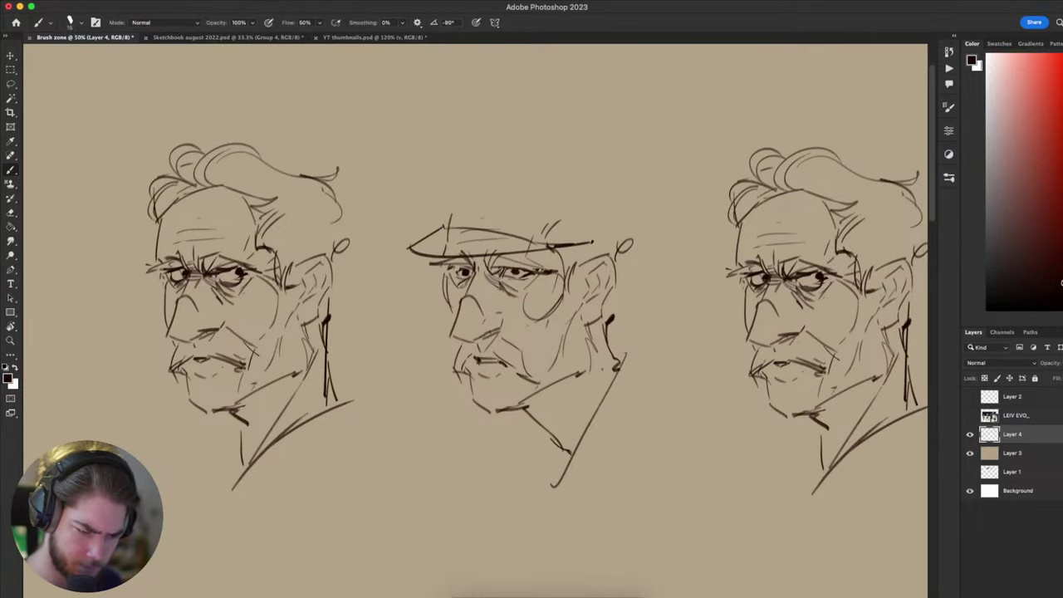
{"action": "left_click_drag", "start_coordinate": [618, 326], "coordinate": [592, 365]}
{"action": "key", "text": "super+z"}
{"action": "key", "text": "super+z"}
{"action": "mouse_move", "coordinate": [419, 264]}
{"action": "left_mouse_down"}
{"action": "mouse_move", "coordinate": [577, 282]}
{"action": "mouse_move", "coordinate": [566, 274]}
{"action": "mouse_move", "coordinate": [607, 274]}
{"action": "left_mouse_up"}
{"action": "key", "text": "ctrl+z"}
{"action": "mouse_move", "coordinate": [439, 205]}
{"action": "left_mouse_down"}
{"action": "mouse_move", "coordinate": [470, 193]}
{"action": "mouse_move", "coordinate": [593, 211]}
{"action": "left_mouse_up"}
{"action": "key", "text": "ctrl+z"}
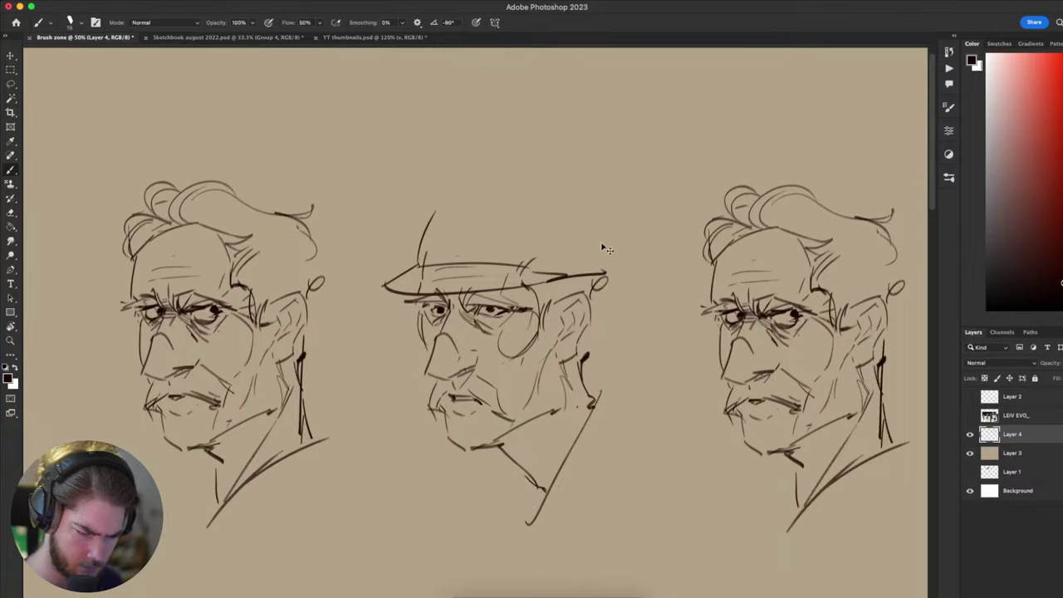
{"action": "key", "text": "ctrl+z"}
{"action": "key", "text": "ctrl+z"}
{"action": "key", "text": "ctrl+z"}
{"action": "key", "text": "ctrl+z"}
- Sketch a brimmed hat on the second head, with a tall creased crown and dark strokes along the back brim
{"action": "mouse_move", "coordinate": [420, 263]}
{"action": "left_mouse_down"}
{"action": "mouse_move", "coordinate": [432, 191]}
{"action": "mouse_move", "coordinate": [471, 192]}
{"action": "mouse_move", "coordinate": [520, 215]}
{"action": "mouse_move", "coordinate": [524, 257]}
{"action": "left_mouse_up"}
{"action": "left_click_drag", "start_coordinate": [516, 256], "coordinate": [540, 234]}
{"action": "mouse_move", "coordinate": [417, 264]}
{"action": "left_mouse_down"}
{"action": "mouse_move", "coordinate": [360, 291]}
{"action": "mouse_move", "coordinate": [439, 290]}
{"action": "left_mouse_up"}
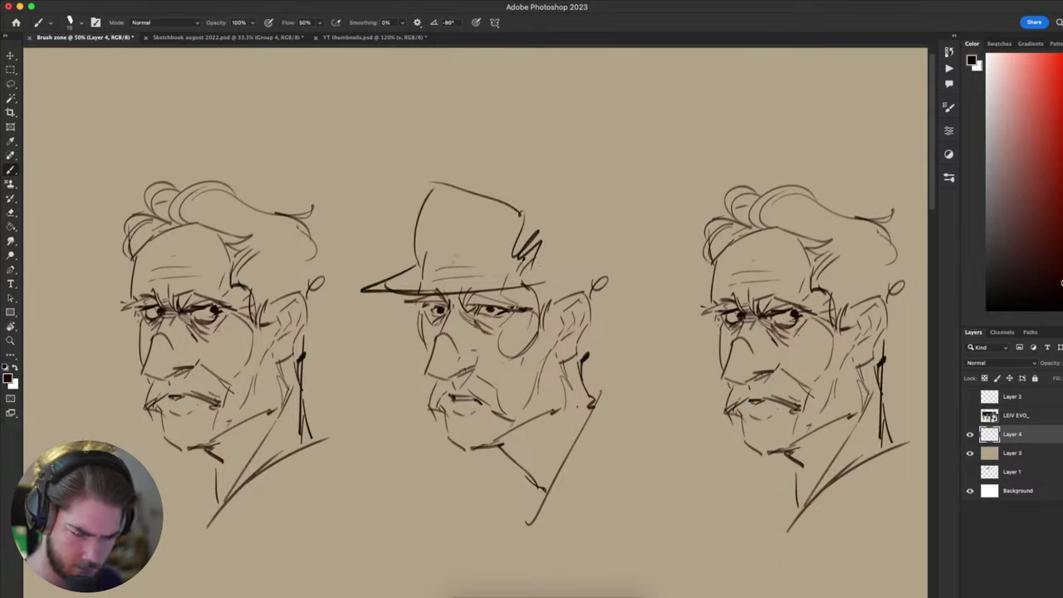
{"action": "left_click_drag", "start_coordinate": [525, 276], "coordinate": [541, 217]}
{"action": "mouse_move", "coordinate": [480, 190]}
{"action": "left_mouse_down"}
{"action": "mouse_move", "coordinate": [585, 233]}
{"action": "mouse_move", "coordinate": [595, 273]}
{"action": "left_mouse_up"}
{"action": "mouse_move", "coordinate": [535, 276]}
{"action": "left_mouse_down"}
{"action": "mouse_move", "coordinate": [617, 271]}
{"action": "mouse_move", "coordinate": [595, 293]}
{"action": "left_mouse_up"}
{"action": "mouse_move", "coordinate": [550, 287]}
{"action": "left_mouse_down"}
{"action": "mouse_move", "coordinate": [611, 294]}
{"action": "mouse_move", "coordinate": [600, 263]}
{"action": "left_mouse_up"}
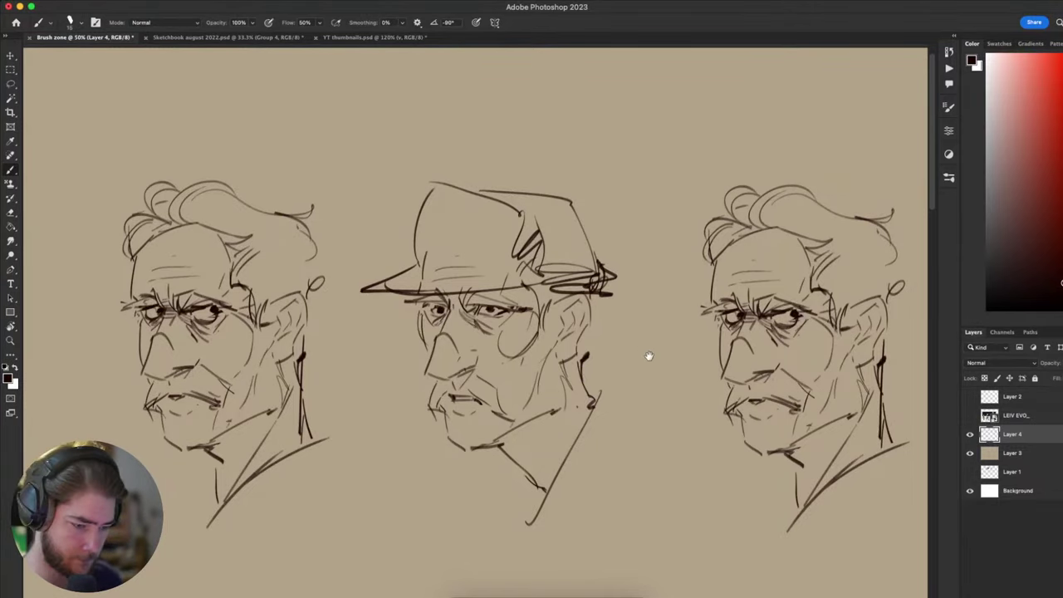
- Rework the top of the hat's crown by erasing part of the outline and redrawing it as an angular peak
{"action": "left_click_drag", "start_coordinate": [643, 351], "coordinate": [659, 252]}
{"action": "left_click_drag", "start_coordinate": [643, 287], "coordinate": [568, 383]}
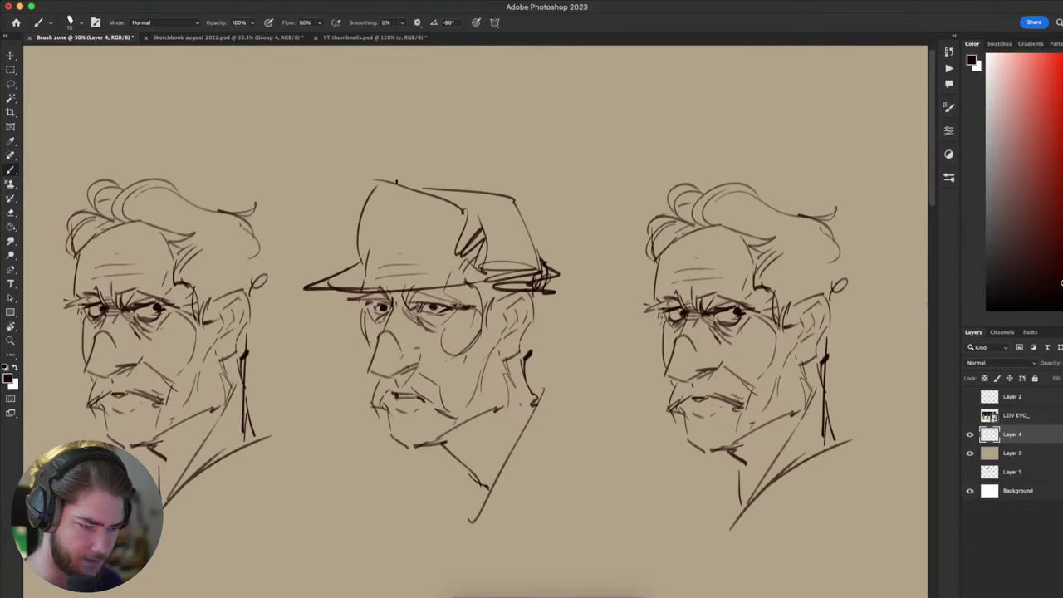
{"action": "key", "text": "e"}
{"action": "mouse_move", "coordinate": [383, 181]}
{"action": "left_mouse_down"}
{"action": "mouse_move", "coordinate": [463, 197]}
{"action": "mouse_move", "coordinate": [440, 182]}
{"action": "mouse_move", "coordinate": [390, 182]}
{"action": "left_mouse_up"}
{"action": "key", "text": "b"}
{"action": "key", "text": "super+z"}
{"action": "left_click_drag", "start_coordinate": [398, 179], "coordinate": [464, 205]}
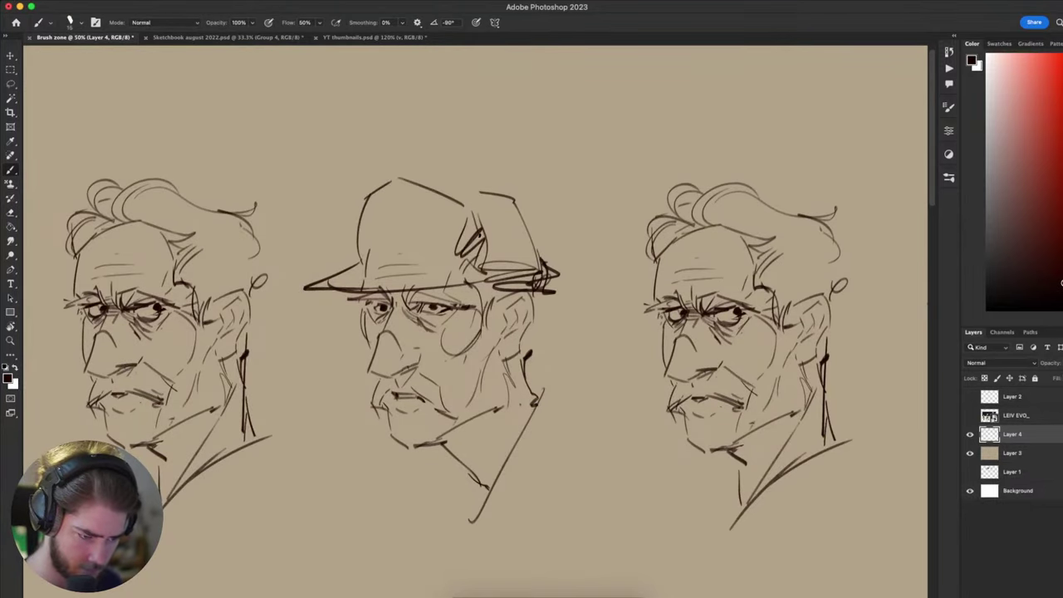
- Draw a curved upper edge for the hat brim arching over the second head's forehead
{"action": "left_click_drag", "start_coordinate": [510, 289], "coordinate": [565, 292], "text": "super"}
{"action": "mouse_move", "coordinate": [412, 276]}
{"action": "left_mouse_down"}
{"action": "mouse_move", "coordinate": [507, 265]}
{"action": "mouse_move", "coordinate": [500, 284]}
{"action": "mouse_move", "coordinate": [530, 275]}
{"action": "left_mouse_up"}
{"action": "key", "text": "super+z"}
{"action": "key", "text": "super+z"}
{"action": "left_click_drag", "start_coordinate": [406, 270], "coordinate": [520, 287]}
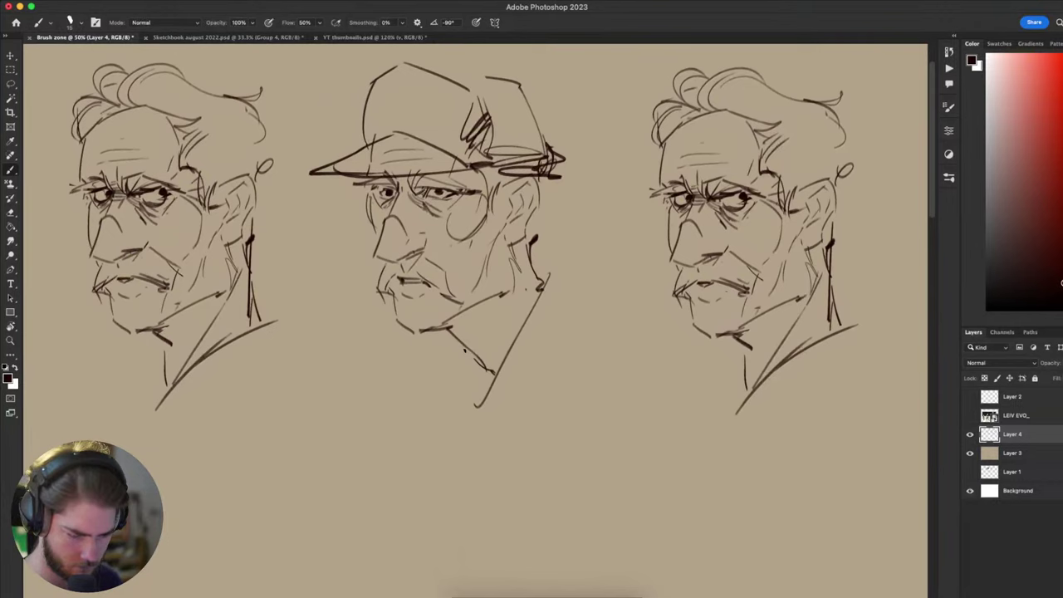
- Sketch the front of the second head's collar, with a curved edge around the neck and a pointed lapel below the chin
{"action": "left_click_drag", "start_coordinate": [464, 350], "coordinate": [473, 415]}
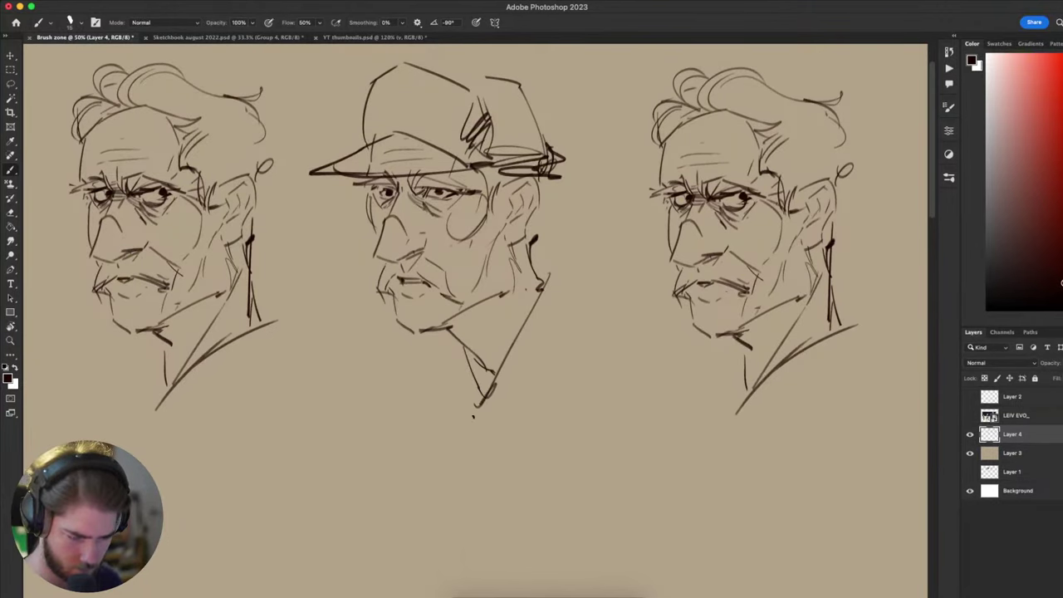
{"action": "left_click_drag", "start_coordinate": [501, 351], "coordinate": [479, 401]}
{"action": "left_click_drag", "start_coordinate": [526, 299], "coordinate": [441, 405]}
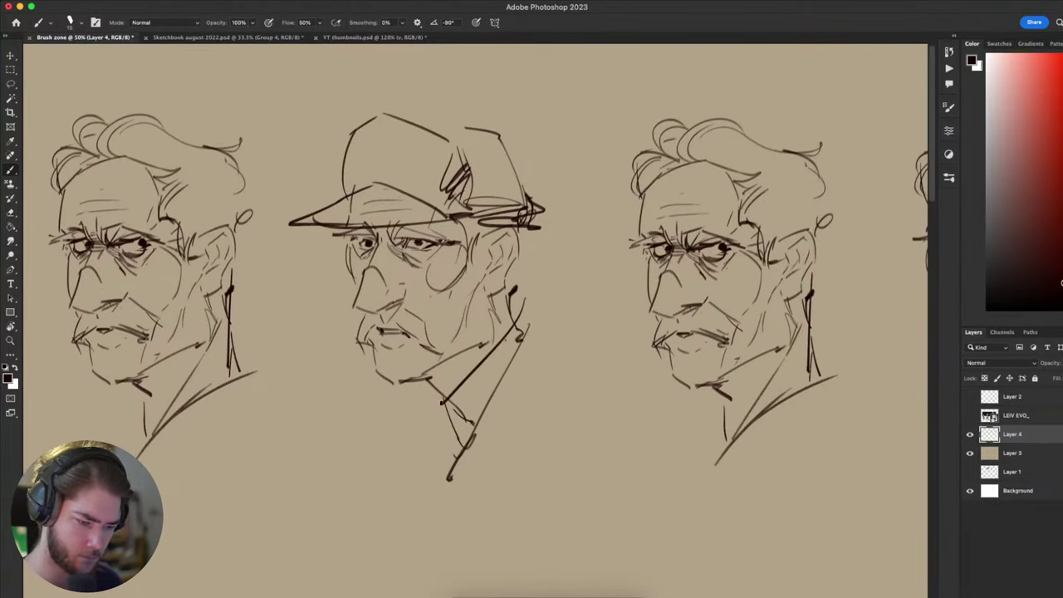
{"action": "key", "text": "super+z"}
{"action": "left_click_drag", "start_coordinate": [541, 300], "coordinate": [423, 426]}
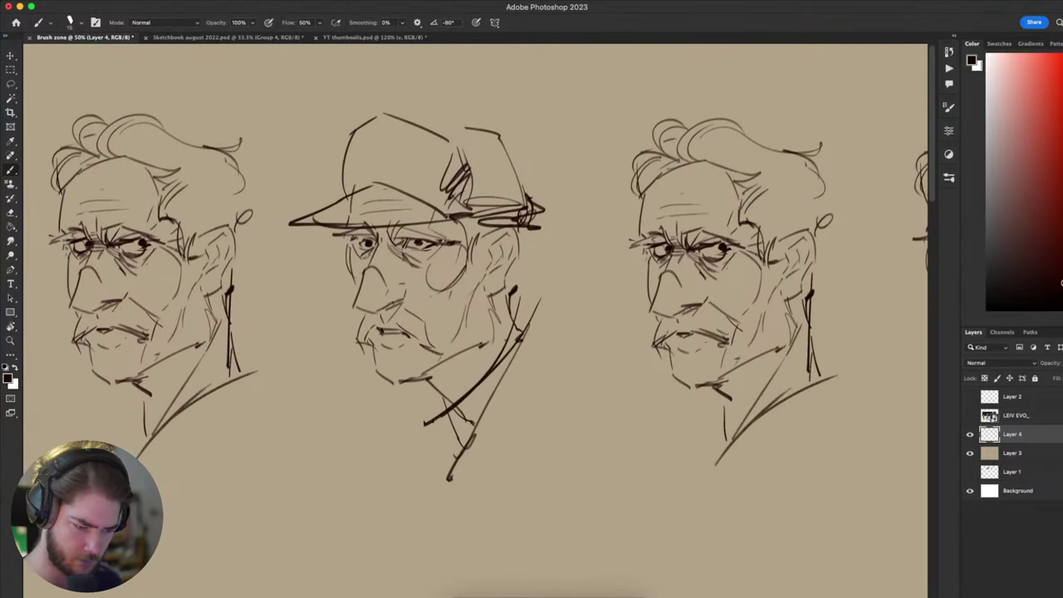
{"action": "key", "text": "super+z"}
{"action": "mouse_move", "coordinate": [512, 289]}
{"action": "left_mouse_down"}
{"action": "mouse_move", "coordinate": [438, 404]}
{"action": "mouse_move", "coordinate": [446, 481]}
{"action": "left_mouse_up"}
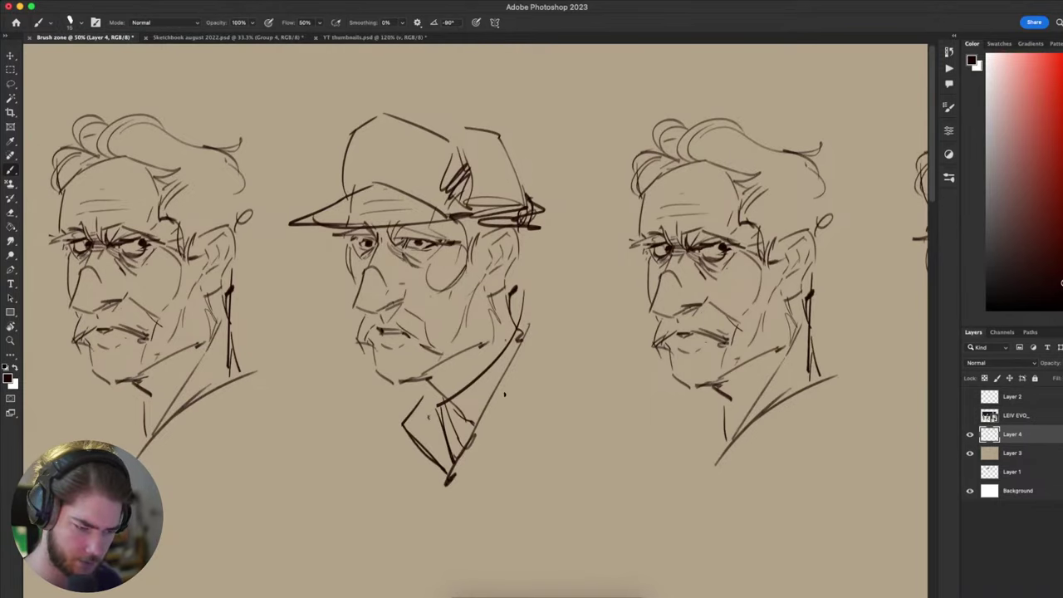
- Erase the second collar's straight outer line and redraw the neck edge as one curve with a small fold at the nape
{"action": "key", "text": "e"}
{"action": "mouse_move", "coordinate": [504, 395]}
{"action": "left_mouse_down"}
{"action": "mouse_move", "coordinate": [499, 421]}
{"action": "mouse_move", "coordinate": [452, 440]}
{"action": "mouse_move", "coordinate": [514, 363]}
{"action": "left_mouse_up"}
{"action": "key", "text": "b"}
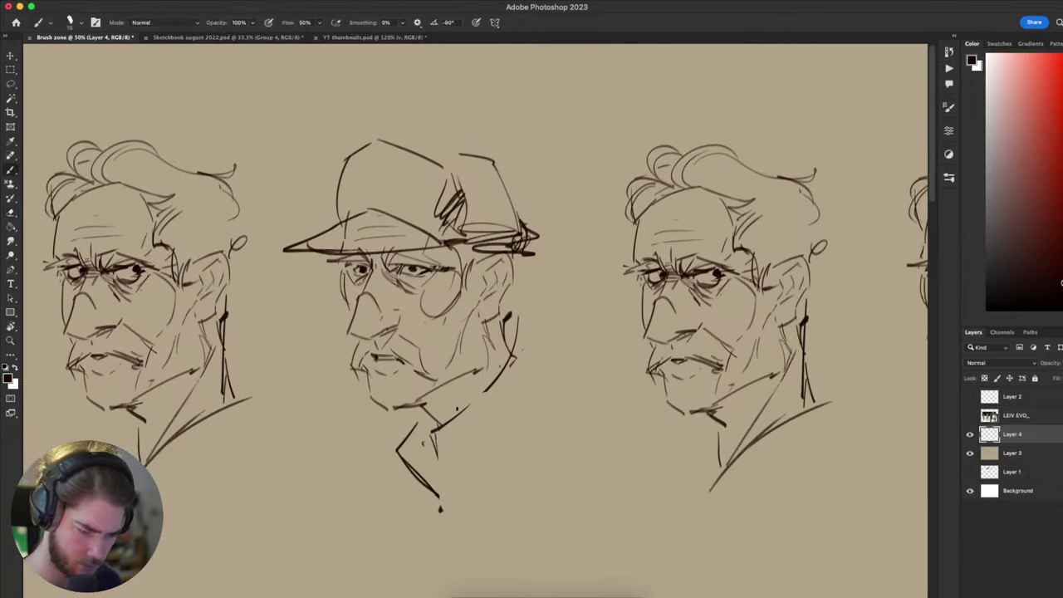
{"action": "left_click_drag", "start_coordinate": [452, 421], "coordinate": [515, 354]}
{"action": "key", "text": "super+z"}
{"action": "left_click_drag", "start_coordinate": [506, 317], "coordinate": [512, 358]}
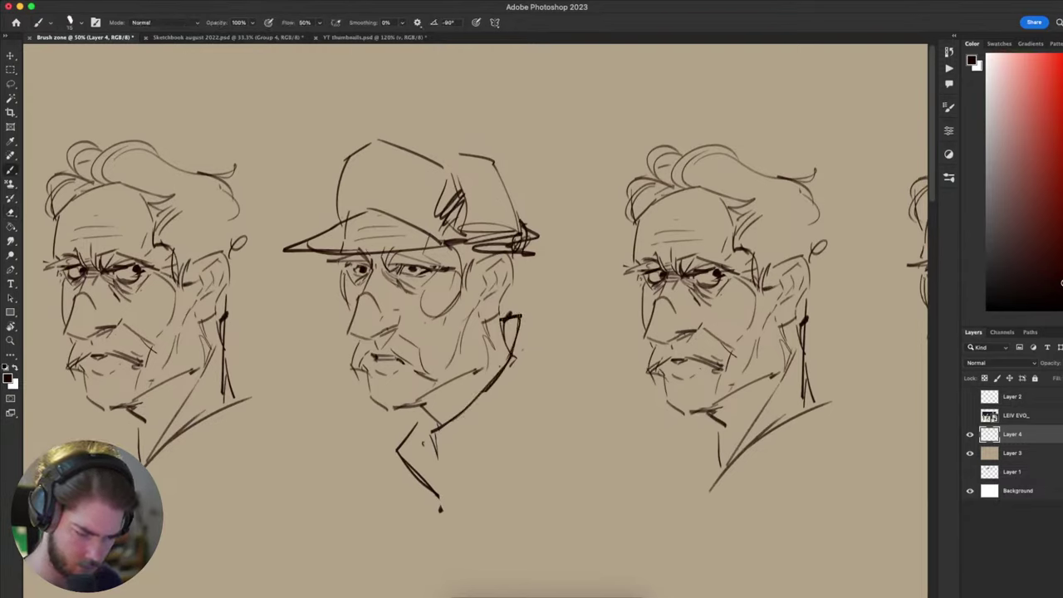
{"action": "key", "text": "super+z"}
{"action": "left_click_drag", "start_coordinate": [523, 316], "coordinate": [508, 382]}
{"action": "key", "text": "super+z"}
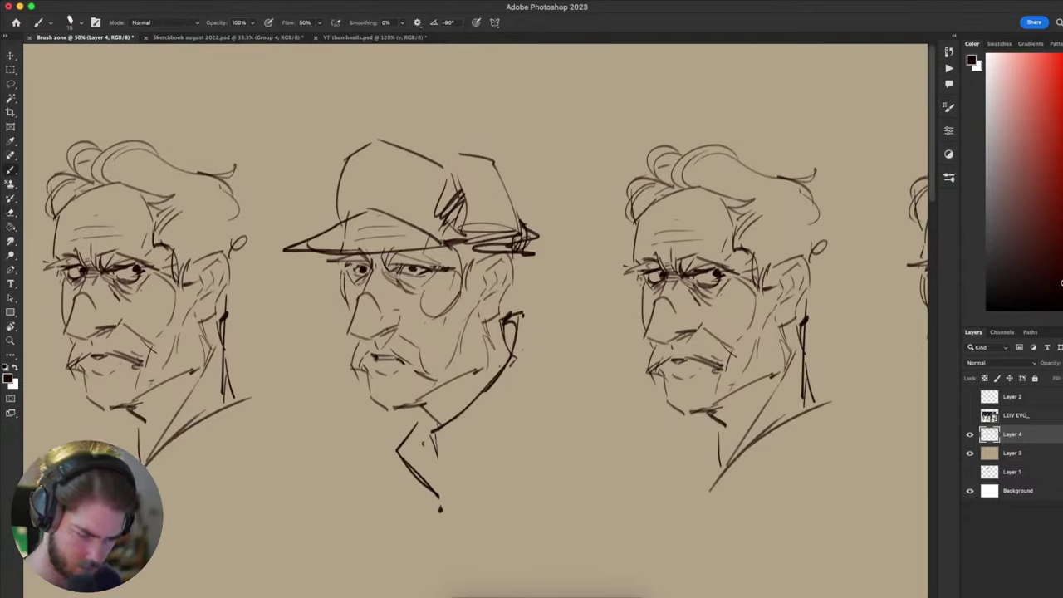
- Draw the outer lapel line rising from the collar's point, the back of the turned-up collar, and a small loop at the shoulder
{"action": "left_click_drag", "start_coordinate": [444, 513], "coordinate": [511, 397]}
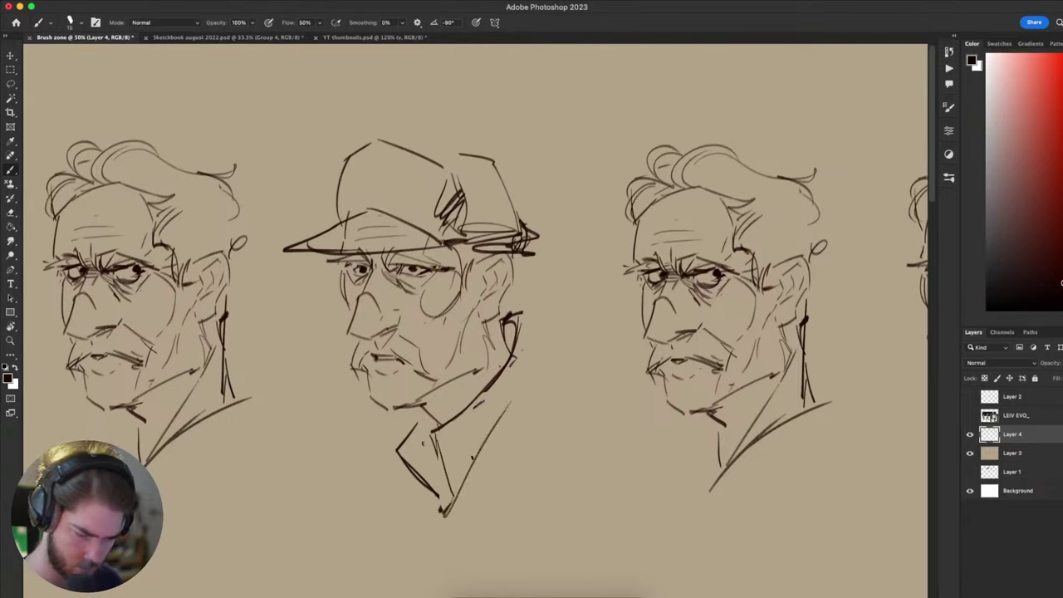
{"action": "left_click_drag", "start_coordinate": [461, 486], "coordinate": [543, 363]}
{"action": "left_click_drag", "start_coordinate": [494, 424], "coordinate": [550, 372]}
{"action": "mouse_move", "coordinate": [526, 319]}
{"action": "left_mouse_down"}
{"action": "mouse_move", "coordinate": [535, 371]}
{"action": "mouse_move", "coordinate": [553, 382]}
{"action": "left_mouse_up"}
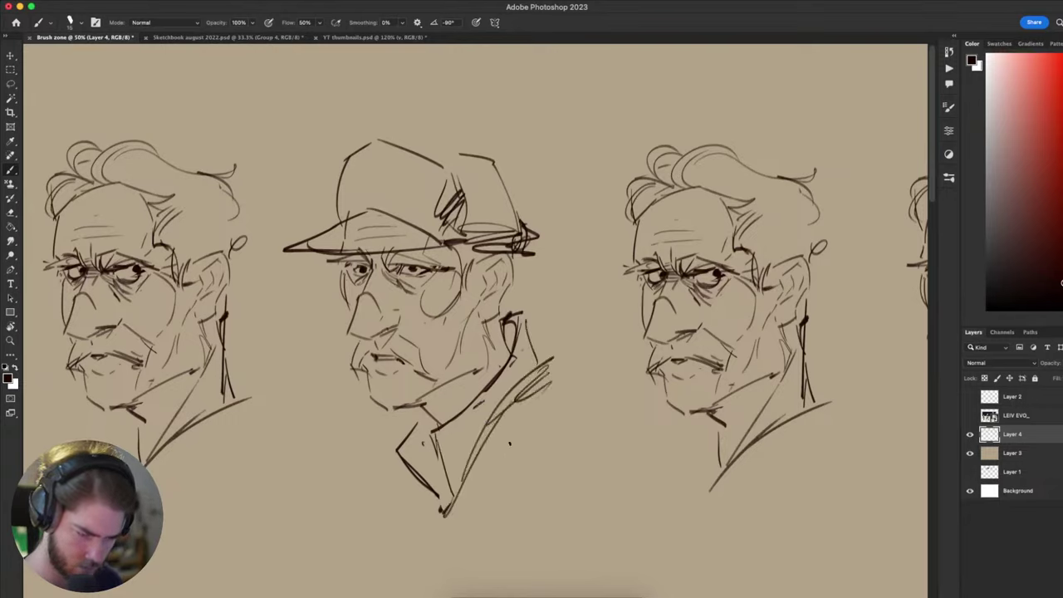
{"action": "key", "text": "super+z"}
{"action": "left_click_drag", "start_coordinate": [527, 319], "coordinate": [540, 366]}
{"action": "mouse_move", "coordinate": [548, 366]}
{"action": "left_mouse_down"}
{"action": "mouse_move", "coordinate": [502, 405]}
{"action": "mouse_move", "coordinate": [558, 394]}
{"action": "left_mouse_up"}
{"action": "mouse_move", "coordinate": [610, 425]}
{"action": "left_mouse_down"}
{"action": "mouse_move", "coordinate": [764, 187]}
{"action": "mouse_move", "coordinate": [641, 204]}
{"action": "mouse_move", "coordinate": [570, 445]}
{"action": "mouse_move", "coordinate": [580, 382]}
{"action": "mouse_move", "coordinate": [608, 461]}
{"action": "left_mouse_up"}
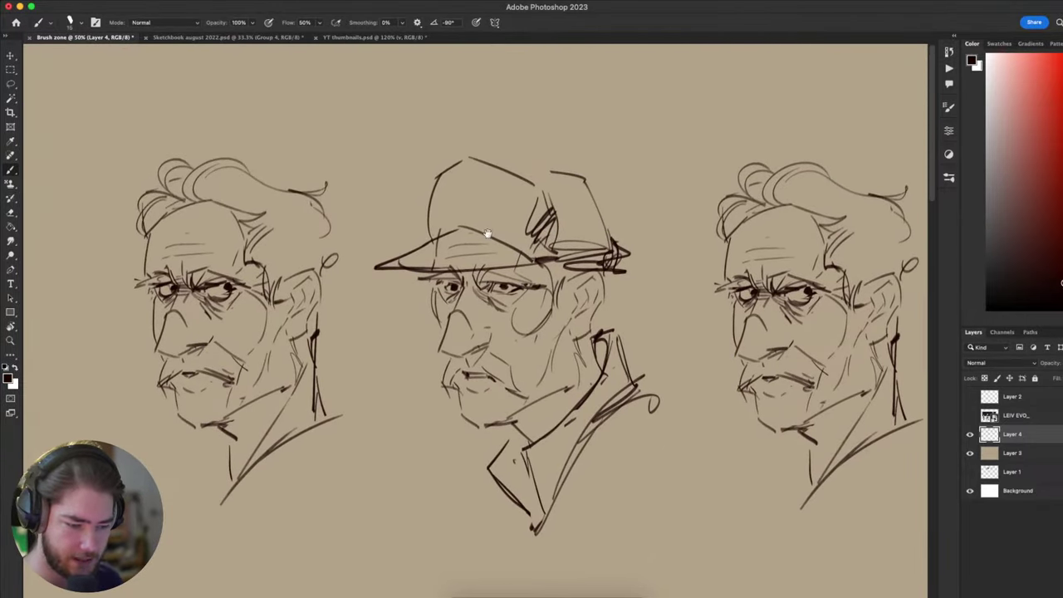
- Erase the front brim of the second head's hat and the forehead lines beneath it
{"action": "key", "text": "e"}
{"action": "mouse_move", "coordinate": [456, 229]}
{"action": "left_mouse_down"}
{"action": "mouse_move", "coordinate": [384, 269]}
{"action": "mouse_move", "coordinate": [492, 239]}
{"action": "mouse_move", "coordinate": [516, 248]}
{"action": "mouse_move", "coordinate": [441, 278]}
{"action": "mouse_move", "coordinate": [401, 273]}
{"action": "left_mouse_up"}
{"action": "key", "text": "b"}
{"action": "key", "text": "super+z"}
{"action": "mouse_move", "coordinate": [538, 264]}
{"action": "left_mouse_down"}
{"action": "mouse_move", "coordinate": [389, 279]}
{"action": "mouse_move", "coordinate": [508, 268]}
{"action": "left_mouse_up"}
{"action": "key", "text": "super+z"}
{"action": "key", "text": "e"}
{"action": "key", "text": "b"}
{"action": "left_click_drag", "start_coordinate": [547, 328], "coordinate": [508, 368]}
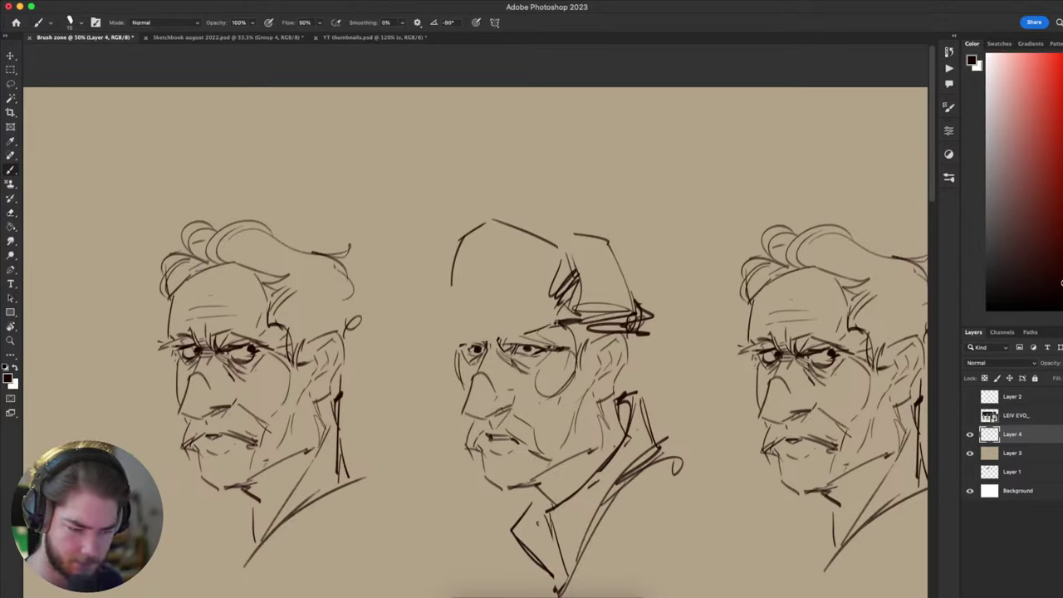
- Draw a curved cap visor over the second head's brow, with a dark lower edge and an arched upper edge
{"action": "left_click_drag", "start_coordinate": [427, 342], "coordinate": [532, 335]}
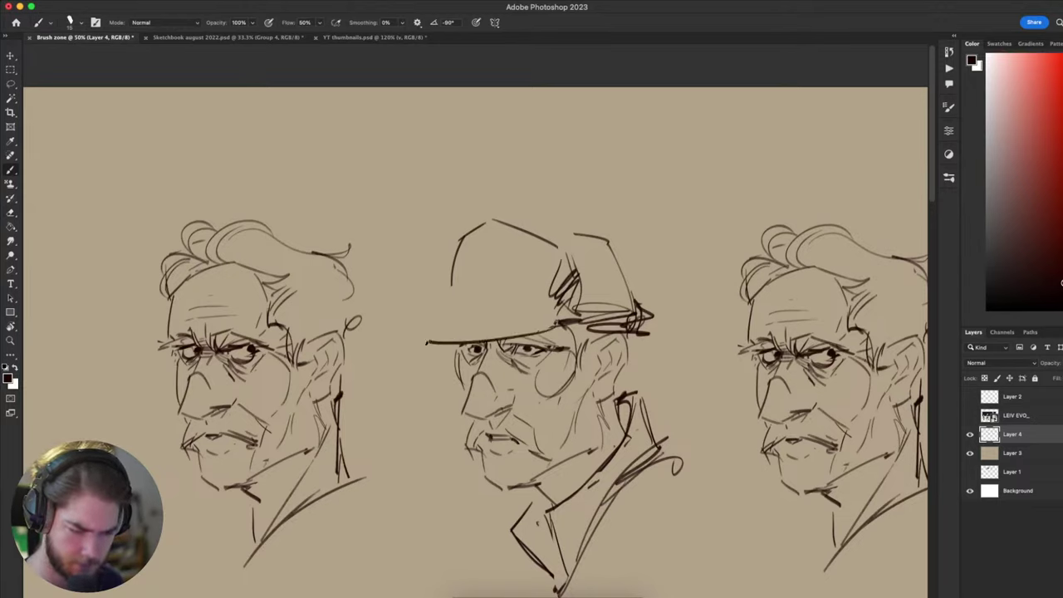
{"action": "left_click_drag", "start_coordinate": [430, 341], "coordinate": [446, 306]}
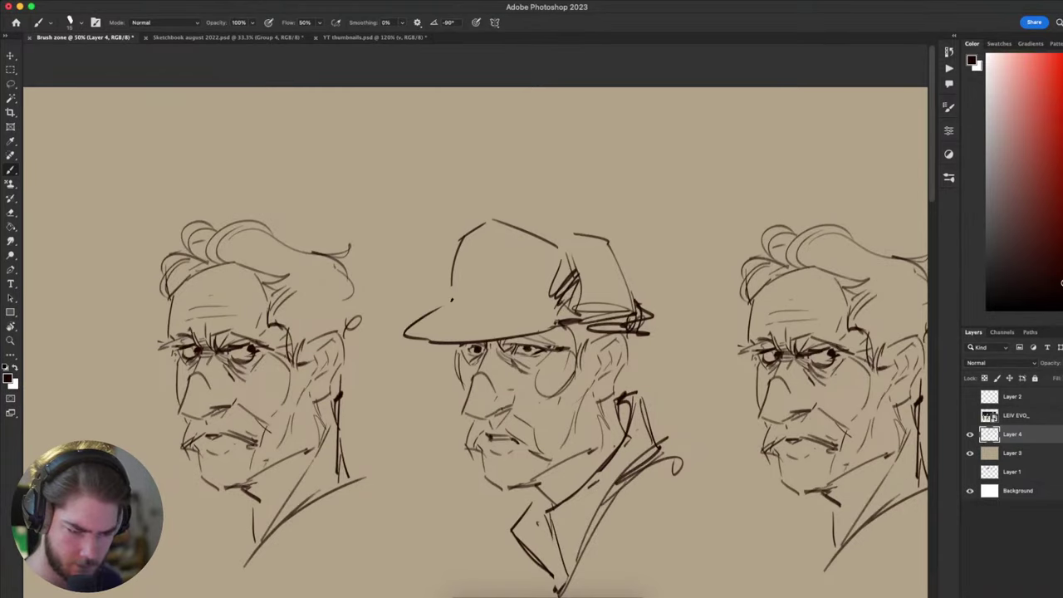
{"action": "key", "text": "super+z"}
{"action": "mouse_move", "coordinate": [440, 309]}
{"action": "left_mouse_down"}
{"action": "mouse_move", "coordinate": [527, 320]}
{"action": "mouse_move", "coordinate": [467, 298]}
{"action": "mouse_move", "coordinate": [546, 324]}
{"action": "left_mouse_up"}
{"action": "key", "text": "super+z"}
{"action": "left_click_drag", "start_coordinate": [545, 324], "coordinate": [559, 321]}
{"action": "left_click_drag", "start_coordinate": [658, 427], "coordinate": [647, 452]}
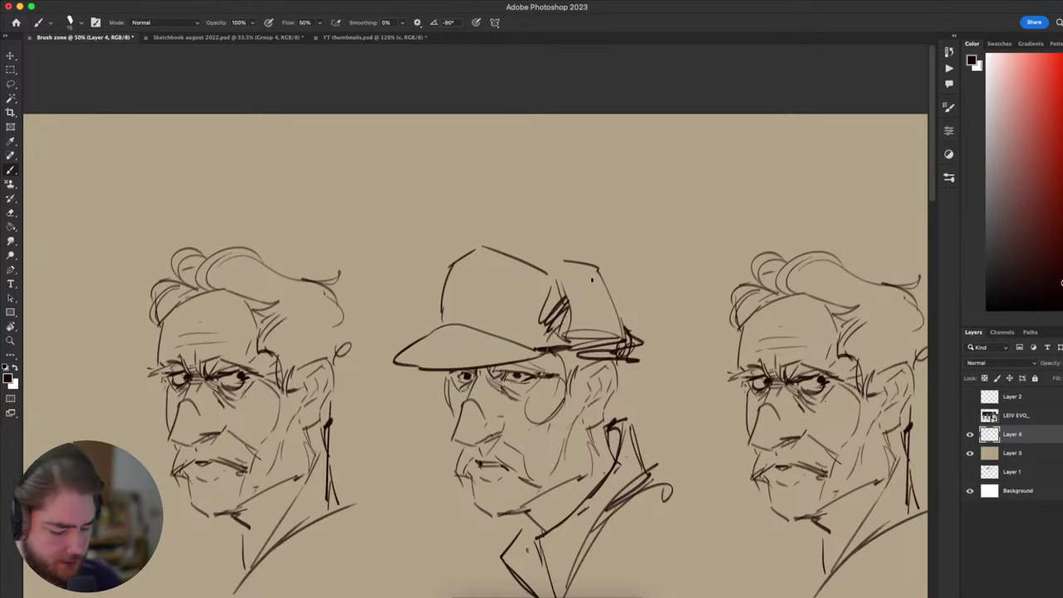
- Erase the dark crease in the second head's cap crown and replace it with a single curved seam line
{"action": "left_click_drag", "start_coordinate": [595, 327], "coordinate": [598, 308]}
{"action": "key", "text": "e"}
{"action": "left_click_drag", "start_coordinate": [563, 253], "coordinate": [558, 308]}
{"action": "key", "text": "b"}
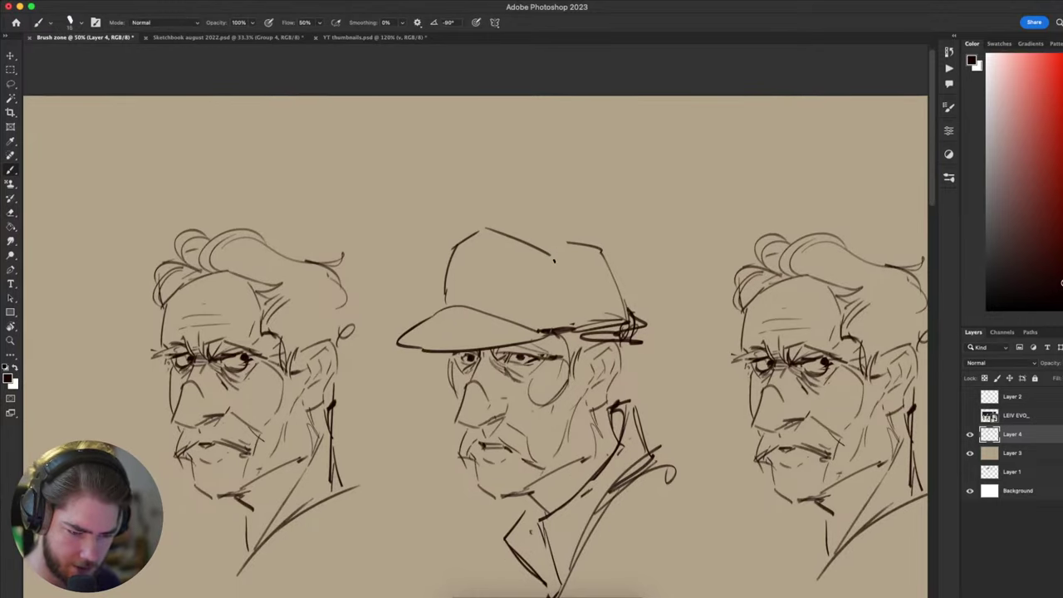
{"action": "key", "text": "super+z"}
{"action": "mouse_move", "coordinate": [554, 261]}
{"action": "left_mouse_down"}
{"action": "mouse_move", "coordinate": [572, 330]}
{"action": "mouse_move", "coordinate": [603, 213]}
{"action": "mouse_move", "coordinate": [607, 107]}
{"action": "left_mouse_up"}
{"action": "mouse_move", "coordinate": [710, 131]}
{"action": "left_mouse_down"}
{"action": "mouse_move", "coordinate": [693, 100]}
{"action": "mouse_move", "coordinate": [677, 93]}
{"action": "mouse_move", "coordinate": [616, 107]}
{"action": "mouse_move", "coordinate": [529, 208]}
{"action": "mouse_move", "coordinate": [532, 266]}
{"action": "mouse_move", "coordinate": [616, 275]}
{"action": "left_mouse_up"}
- Erase the heavy back brim strokes and redraw the cap with a thin lower band and a rounded back crown
{"action": "key", "text": "e"}
{"action": "mouse_move", "coordinate": [477, 275]}
{"action": "left_mouse_down"}
{"action": "mouse_move", "coordinate": [578, 262]}
{"action": "mouse_move", "coordinate": [514, 274]}
{"action": "mouse_move", "coordinate": [566, 274]}
{"action": "mouse_move", "coordinate": [532, 249]}
{"action": "left_mouse_up"}
{"action": "key", "text": "b"}
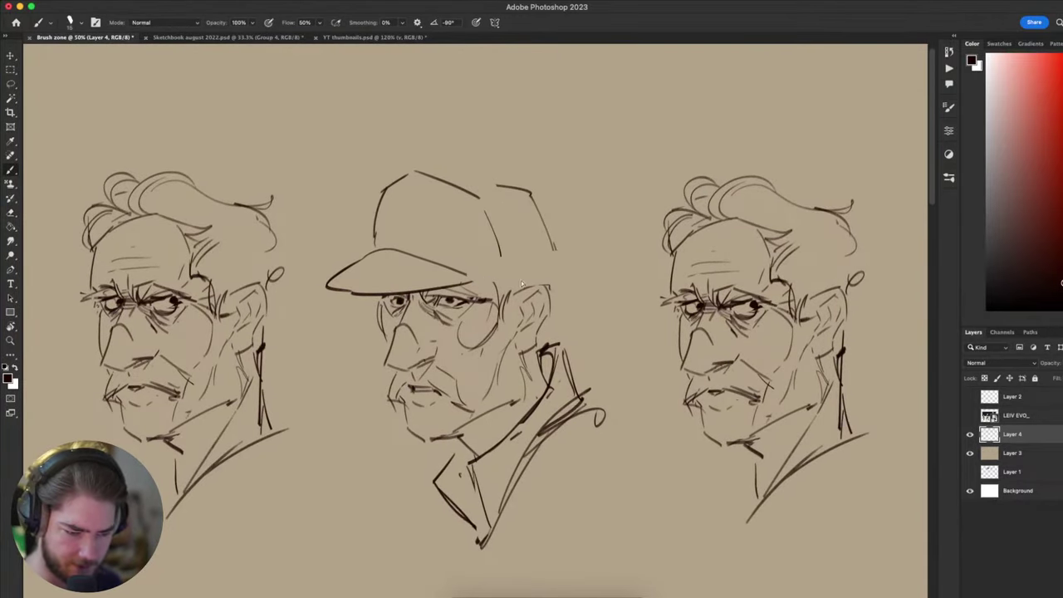
{"action": "key", "text": "super+z"}
{"action": "left_click_drag", "start_coordinate": [469, 288], "coordinate": [550, 275]}
{"action": "left_click_drag", "start_coordinate": [547, 275], "coordinate": [554, 268]}
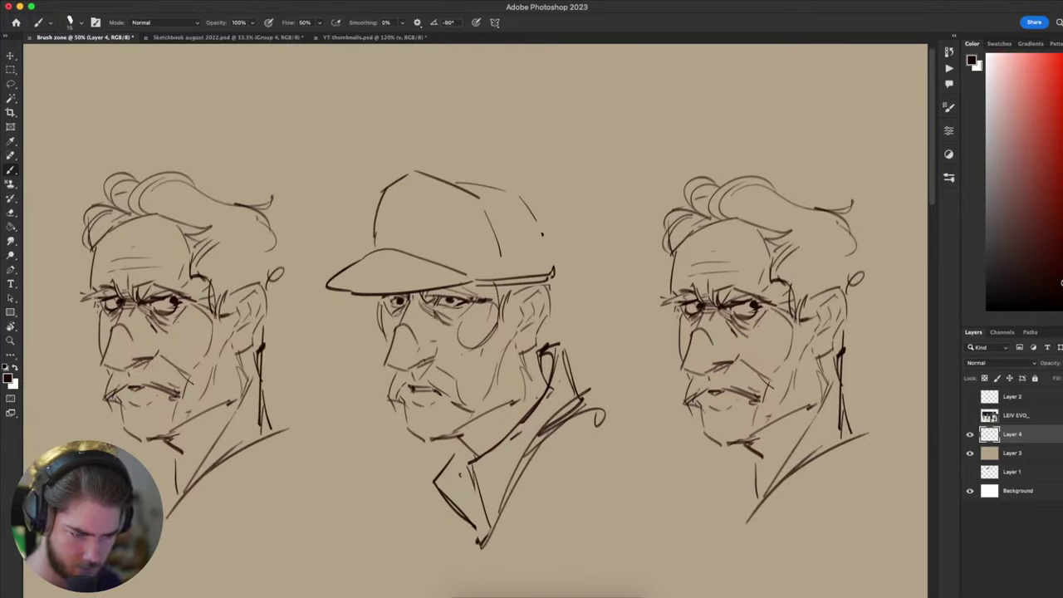
{"action": "left_click_drag", "start_coordinate": [532, 194], "coordinate": [555, 270]}
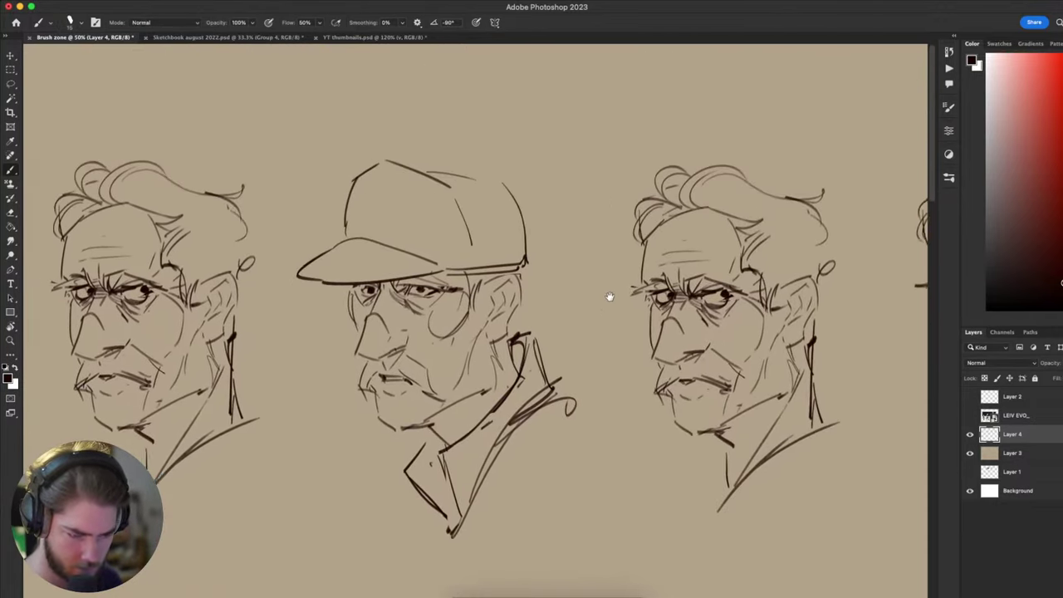
- Erase the tip of the cap's visor and redraw its front edge as two lines that give it thickness
{"action": "left_click_drag", "start_coordinate": [610, 297], "coordinate": [815, 245]}
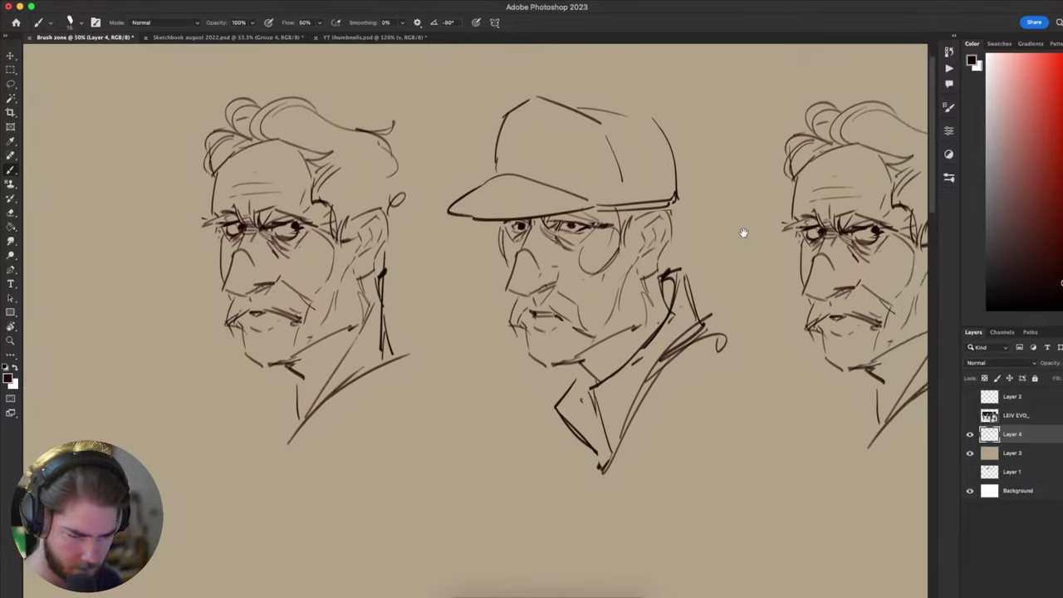
{"action": "left_click_drag", "start_coordinate": [815, 245], "coordinate": [746, 324]}
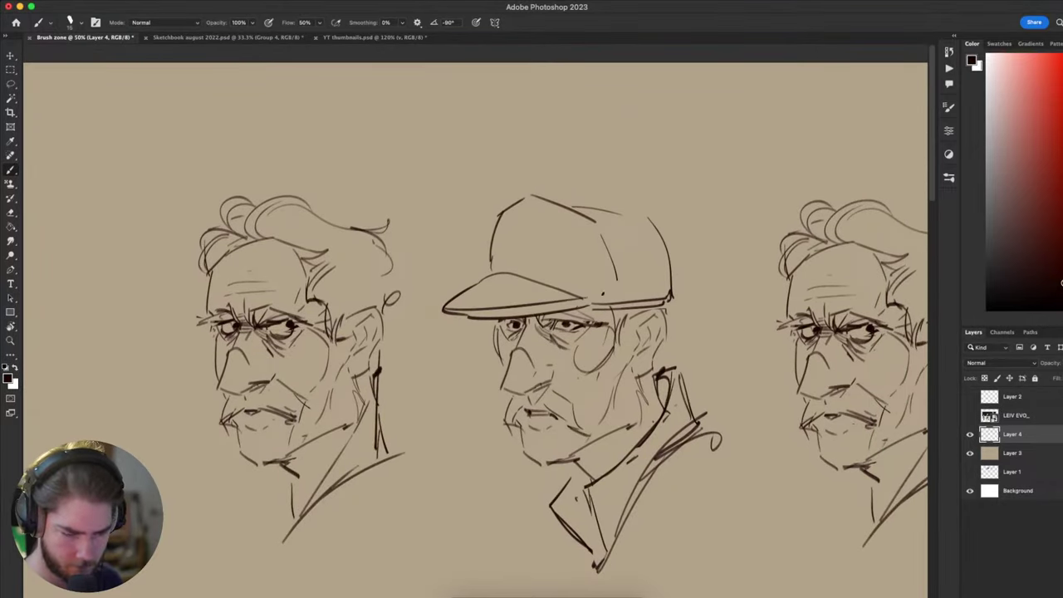
{"action": "key", "text": "e"}
{"action": "left_click_drag", "start_coordinate": [453, 314], "coordinate": [440, 310]}
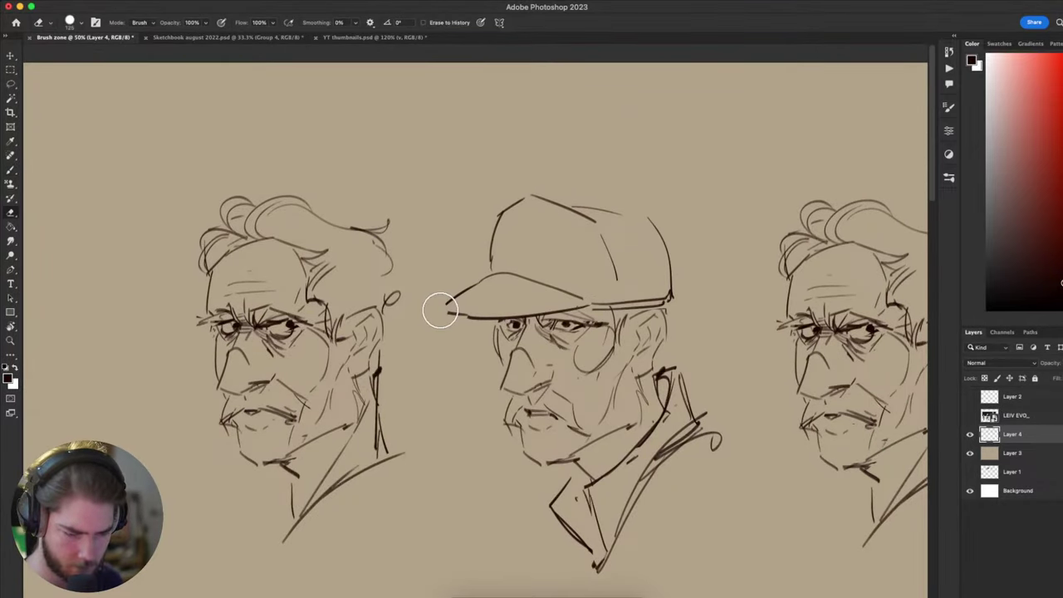
{"action": "key", "text": "b"}
{"action": "left_click_drag", "start_coordinate": [452, 300], "coordinate": [590, 304]}
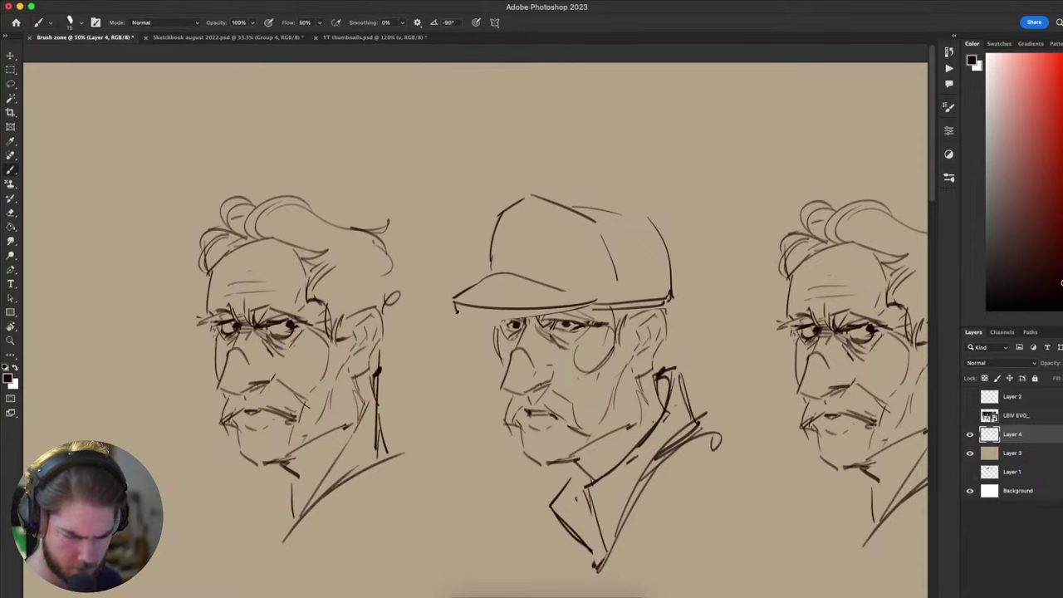
{"action": "left_click_drag", "start_coordinate": [453, 313], "coordinate": [596, 308]}
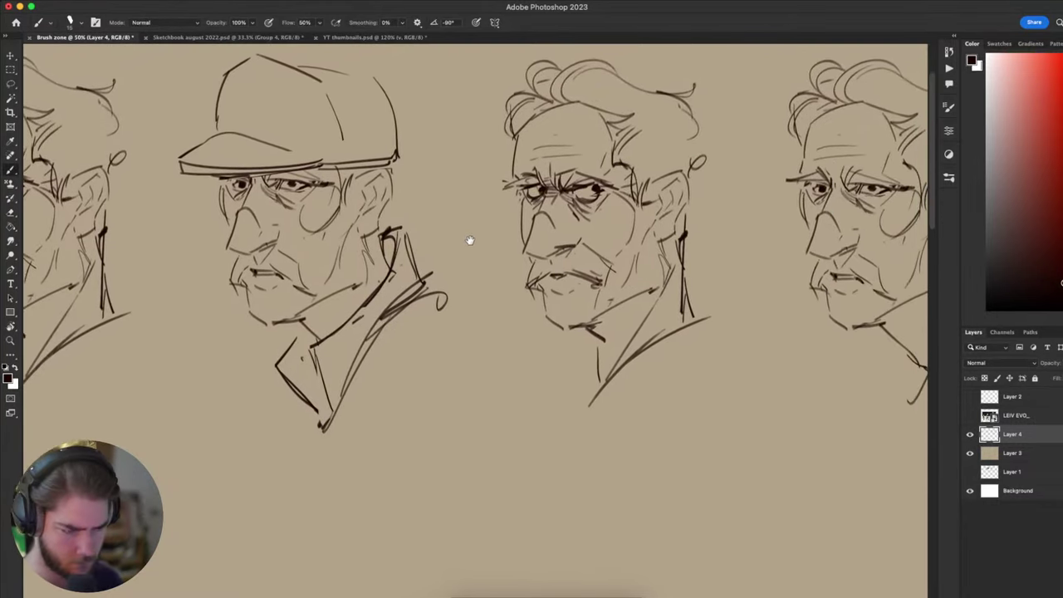
- Duplicate Layer 4 with the four heads and hide the original layer as a backup
{"action": "left_click_drag", "start_coordinate": [760, 376], "coordinate": [624, 419]}
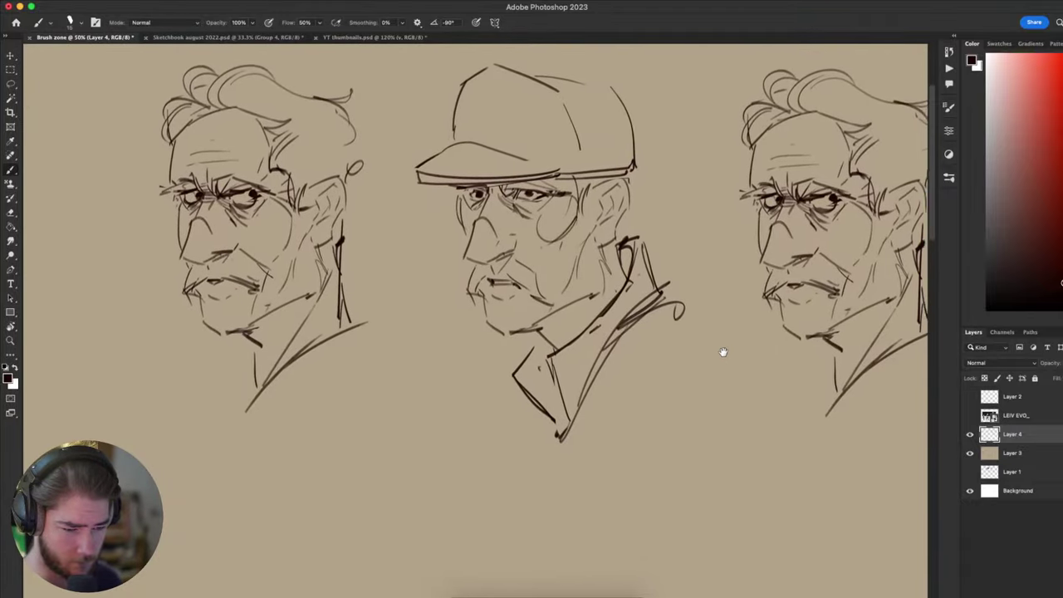
{"action": "scroll", "coordinate": [663, 478], "scroll_direction": "down", "scroll_amount": 5}
{"action": "scroll", "coordinate": [662, 478], "scroll_direction": "right", "scroll_amount": 7}
{"action": "scroll", "coordinate": [662, 477], "scroll_direction": "up", "scroll_amount": 3}
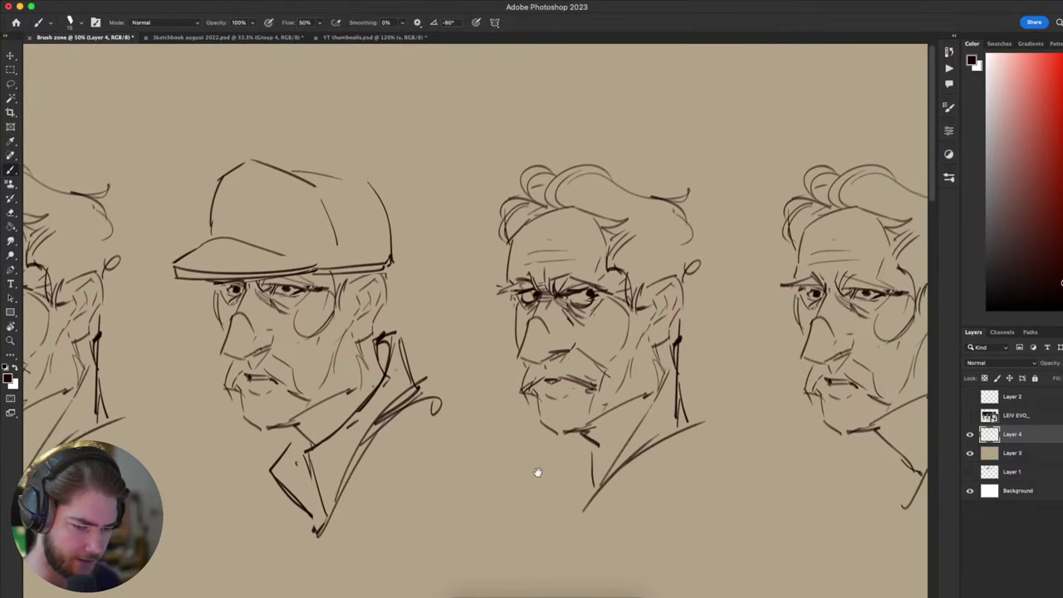
{"action": "left_click_drag", "start_coordinate": [549, 453], "coordinate": [642, 485]}
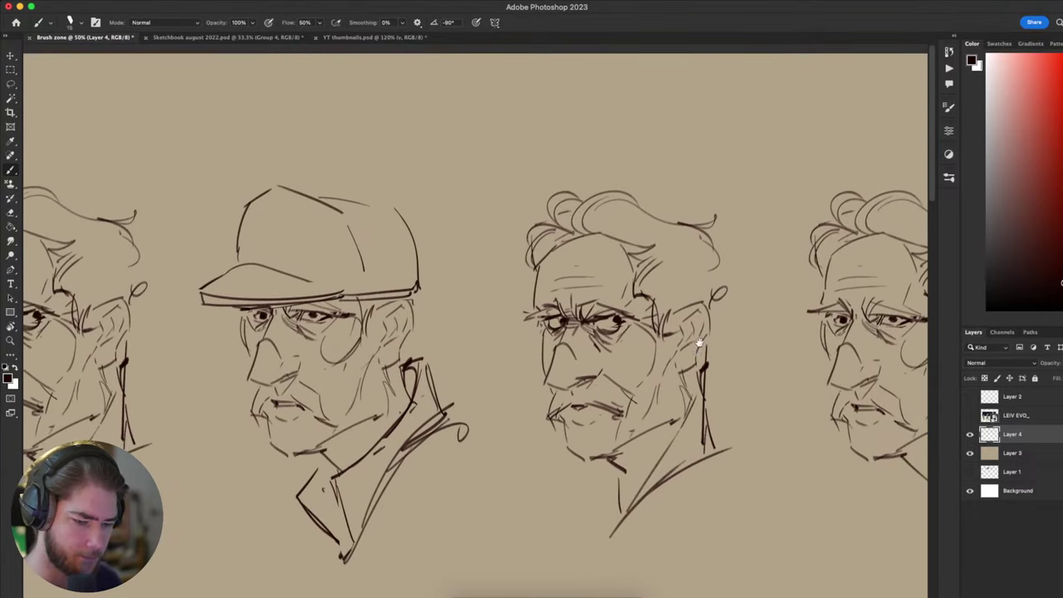
{"action": "key", "text": "l"}
{"action": "mouse_move", "coordinate": [719, 176]}
{"action": "left_mouse_down"}
{"action": "mouse_move", "coordinate": [740, 284]}
{"action": "mouse_move", "coordinate": [651, 295]}
{"action": "mouse_move", "coordinate": [576, 269]}
{"action": "mouse_move", "coordinate": [510, 288]}
{"action": "mouse_move", "coordinate": [569, 168]}
{"action": "mouse_move", "coordinate": [735, 194]}
{"action": "left_mouse_up"}
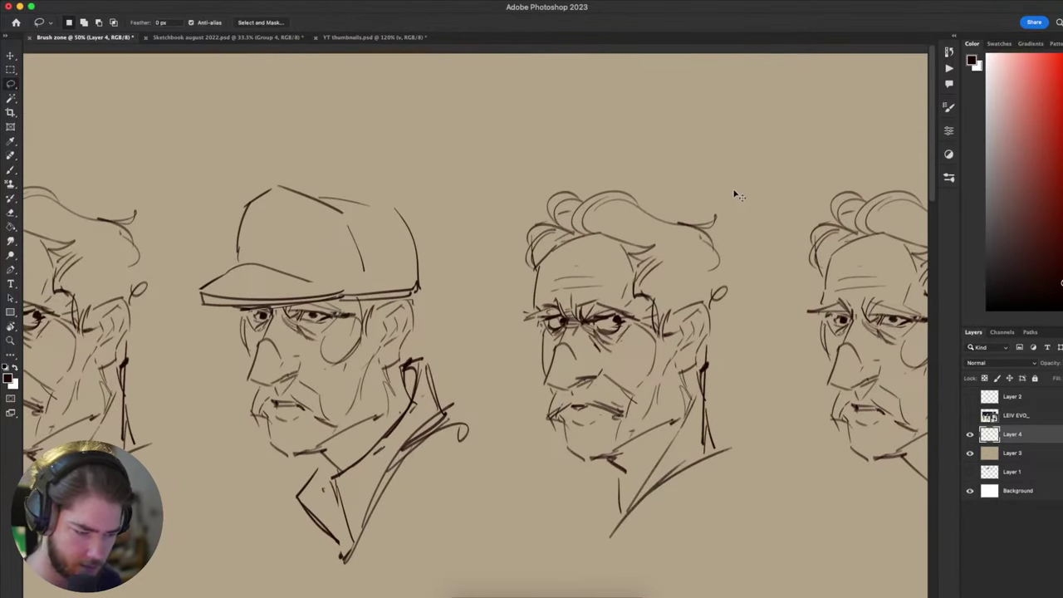
{"action": "key", "text": "super+minus"}
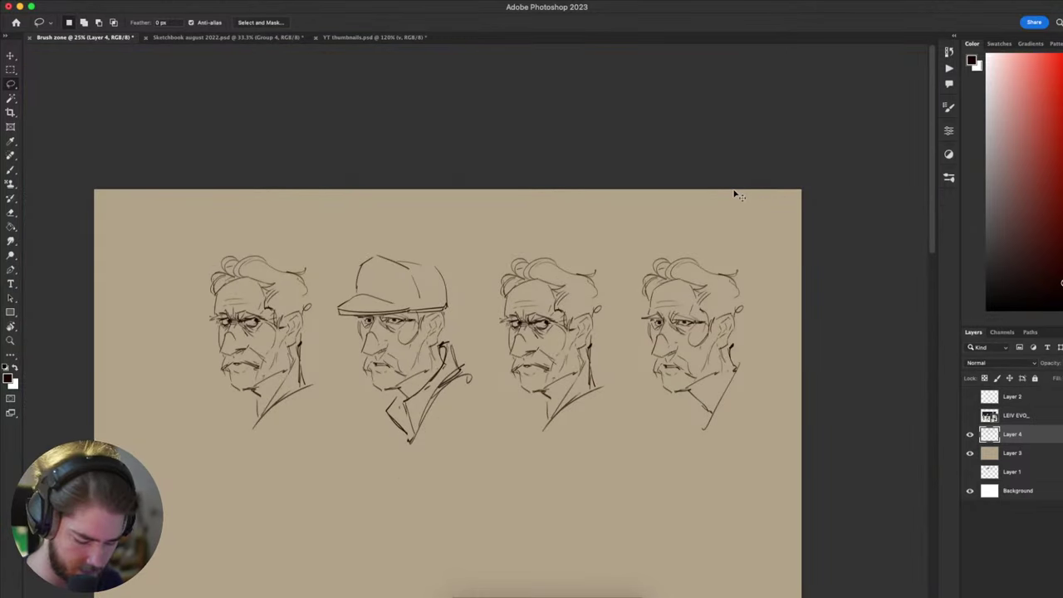
{"action": "key", "text": "super+j"}
{"action": "left_click", "coordinate": [970, 453]}
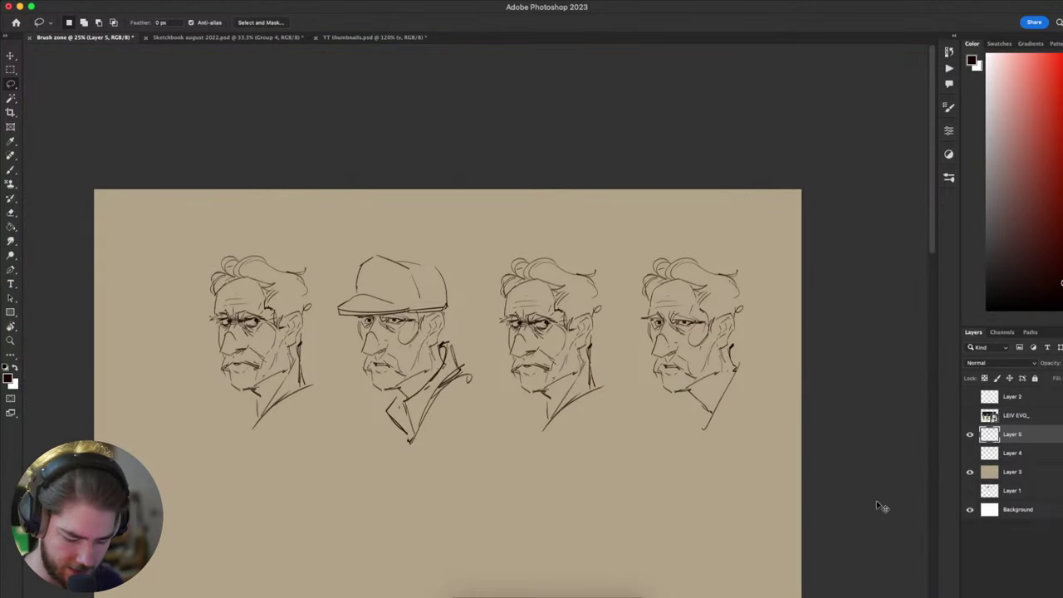
- Cut the hair away from the top of the third head
{"action": "key", "text": "super+plus"}
{"action": "left_click_drag", "start_coordinate": [713, 432], "coordinate": [641, 427]}
{"action": "mouse_move", "coordinate": [663, 194]}
{"action": "left_mouse_down"}
{"action": "mouse_move", "coordinate": [581, 275]}
{"action": "mouse_move", "coordinate": [657, 135]}
{"action": "left_mouse_up"}
{"action": "key", "text": "super+x"}
{"action": "key", "text": "b"}
{"action": "mouse_move", "coordinate": [442, 256]}
{"action": "left_mouse_down"}
{"action": "mouse_move", "coordinate": [409, 191]}
{"action": "mouse_move", "coordinate": [641, 179]}
{"action": "left_mouse_up"}
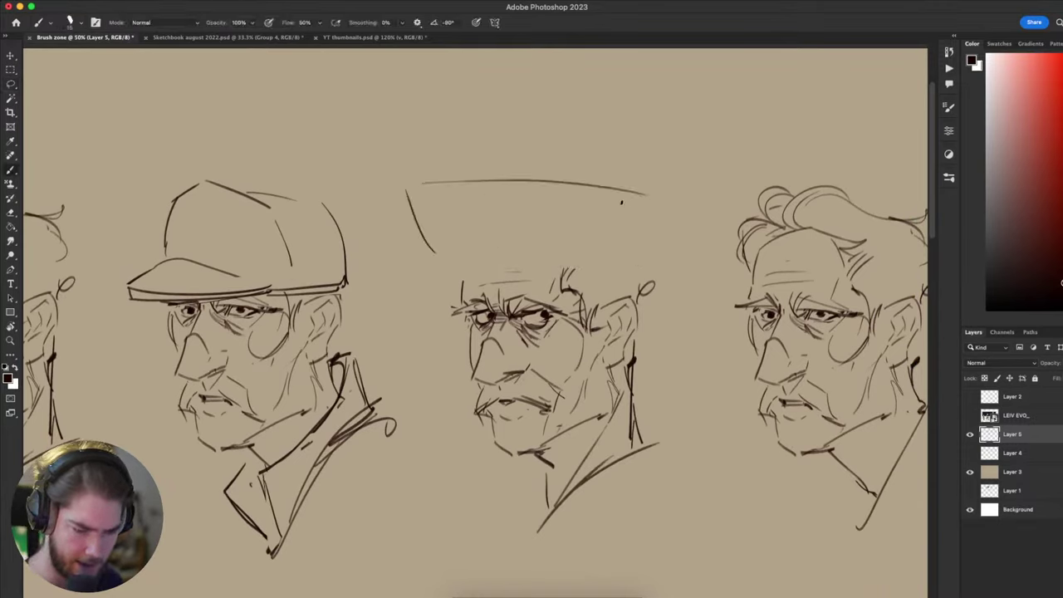
{"action": "key", "text": "super+z"}
{"action": "key", "text": "super+z"}
- Draw a wide, flat hat crown above the third head, with flared sides and a double curved top edge
{"action": "mouse_move", "coordinate": [474, 263]}
{"action": "left_mouse_down"}
{"action": "mouse_move", "coordinate": [422, 208]}
{"action": "mouse_move", "coordinate": [641, 199]}
{"action": "left_mouse_up"}
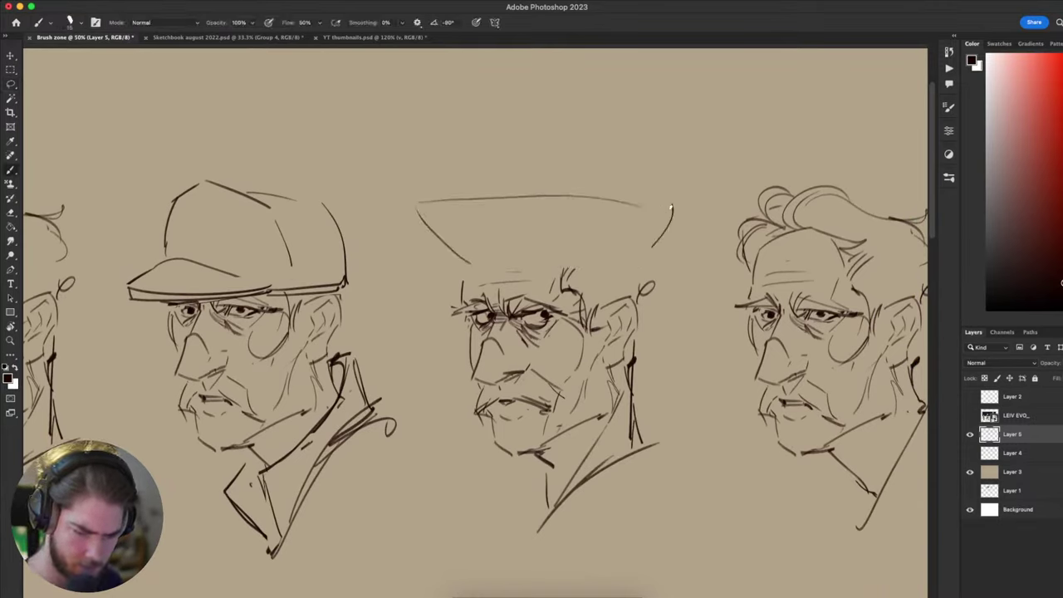
{"action": "left_click_drag", "start_coordinate": [413, 205], "coordinate": [653, 204]}
{"action": "key", "text": "super+z"}
{"action": "left_click_drag", "start_coordinate": [469, 193], "coordinate": [655, 189]}
- Add a slanted visor and the lower edge of the crown across the third head's brow, with short band strokes behind
{"action": "mouse_move", "coordinate": [416, 298]}
{"action": "left_mouse_down"}
{"action": "mouse_move", "coordinate": [551, 265]}
{"action": "mouse_move", "coordinate": [531, 284]}
{"action": "mouse_move", "coordinate": [607, 271]}
{"action": "left_mouse_up"}
{"action": "key", "text": "super+z"}
{"action": "left_click_drag", "start_coordinate": [460, 272], "coordinate": [578, 265]}
{"action": "key", "text": "super+z"}
{"action": "left_click_drag", "start_coordinate": [555, 266], "coordinate": [643, 260]}
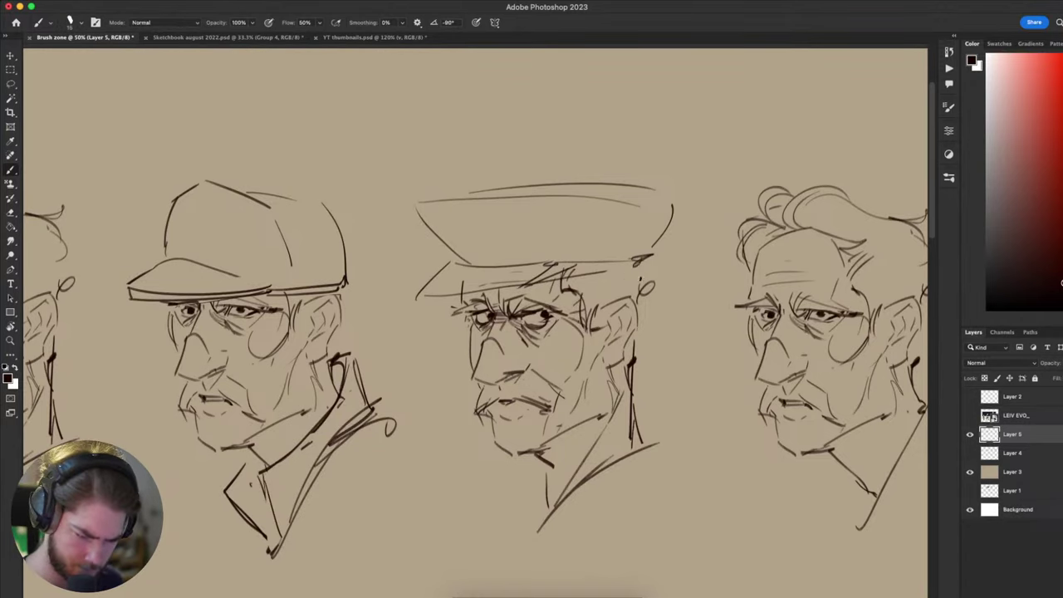
{"action": "left_click_drag", "start_coordinate": [613, 279], "coordinate": [645, 276]}
{"action": "left_click_drag", "start_coordinate": [628, 286], "coordinate": [638, 299]}
{"action": "mouse_move", "coordinate": [445, 242]}
{"action": "left_mouse_down"}
{"action": "mouse_move", "coordinate": [502, 190]}
{"action": "mouse_move", "coordinate": [562, 273]}
{"action": "left_mouse_up"}
{"action": "key", "text": "super+z"}
{"action": "key", "text": "super+z"}
{"action": "mouse_move", "coordinate": [472, 265]}
{"action": "left_mouse_down"}
{"action": "mouse_move", "coordinate": [436, 215]}
{"action": "mouse_move", "coordinate": [564, 244]}
{"action": "left_mouse_up"}
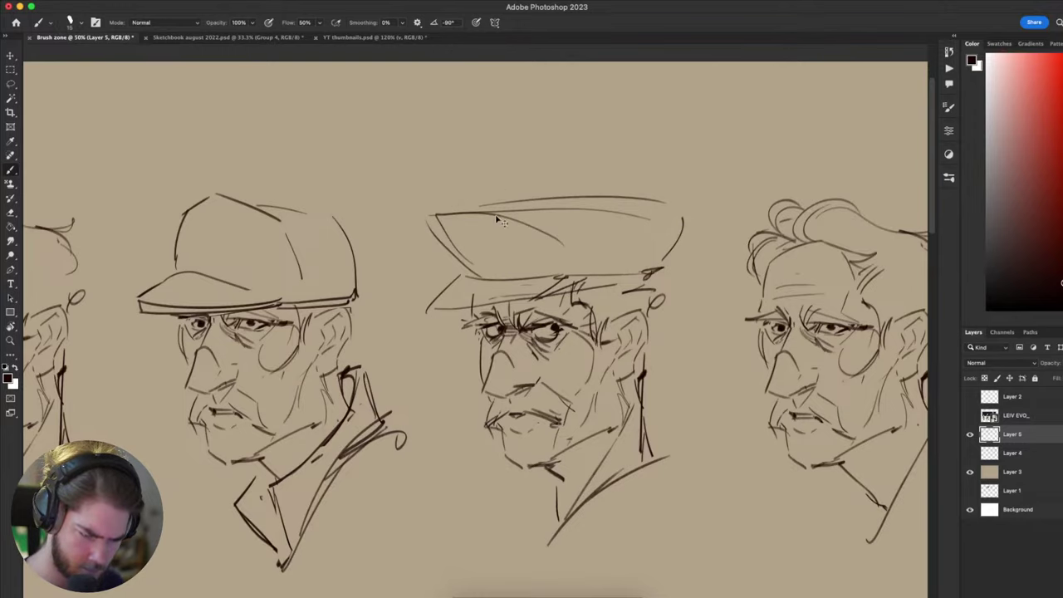
{"action": "key", "text": "super+z"}
- Draw a pointed front peak on the third head's hat crown and strengthen its flared back side and curved top edge
{"action": "left_click_drag", "start_coordinate": [467, 178], "coordinate": [564, 215]}
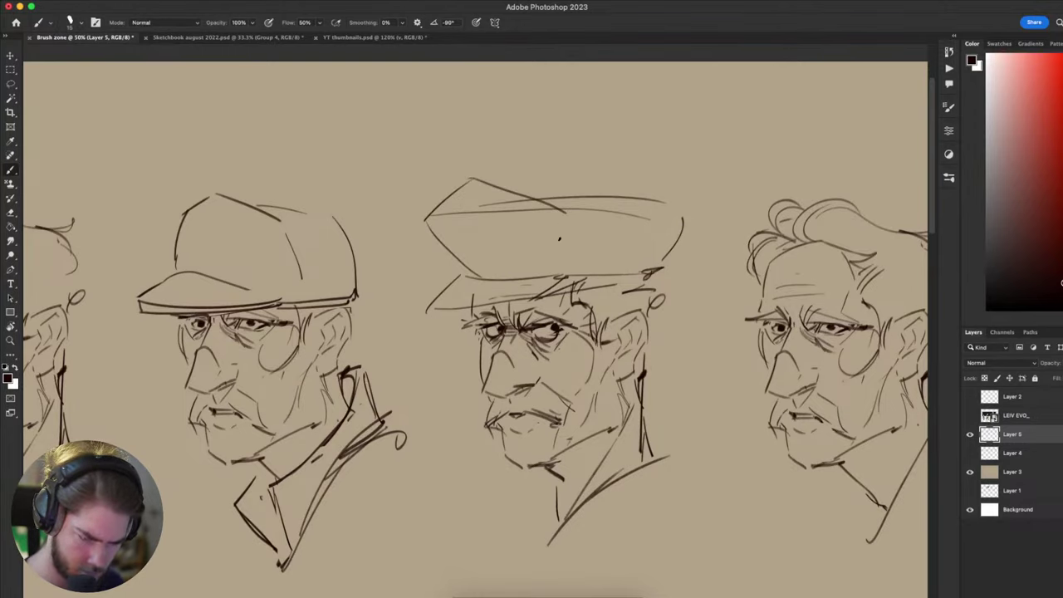
{"action": "mouse_move", "coordinate": [671, 342]}
{"action": "left_mouse_down"}
{"action": "mouse_move", "coordinate": [670, 364]}
{"action": "mouse_move", "coordinate": [664, 240]}
{"action": "left_mouse_up"}
{"action": "left_click_drag", "start_coordinate": [658, 305], "coordinate": [607, 397]}
{"action": "left_click_drag", "start_coordinate": [616, 179], "coordinate": [580, 235]}
{"action": "left_click_drag", "start_coordinate": [502, 171], "coordinate": [634, 184]}
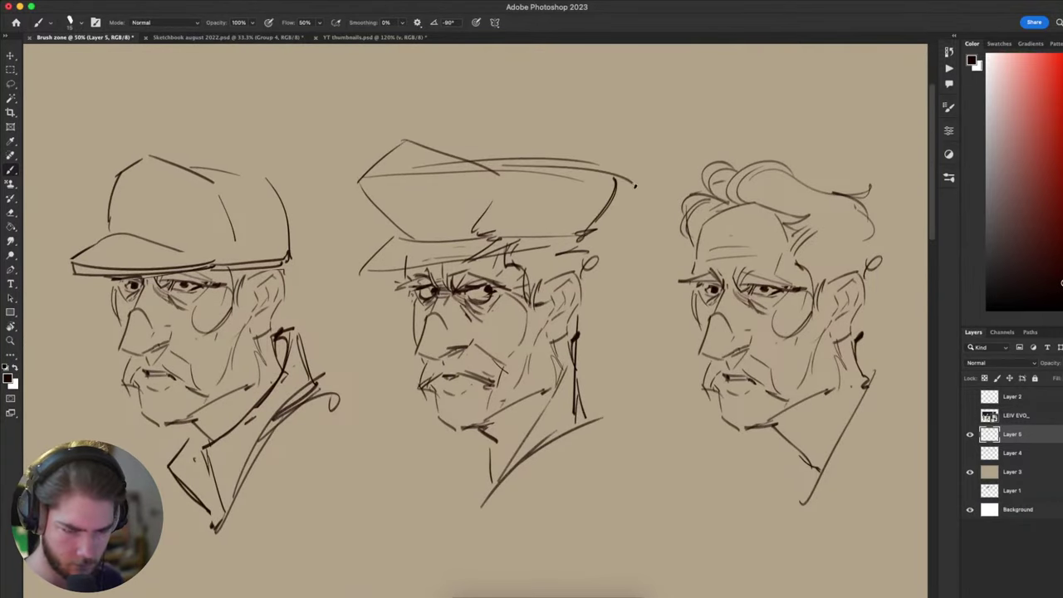
{"action": "left_click_drag", "start_coordinate": [655, 254], "coordinate": [679, 319]}
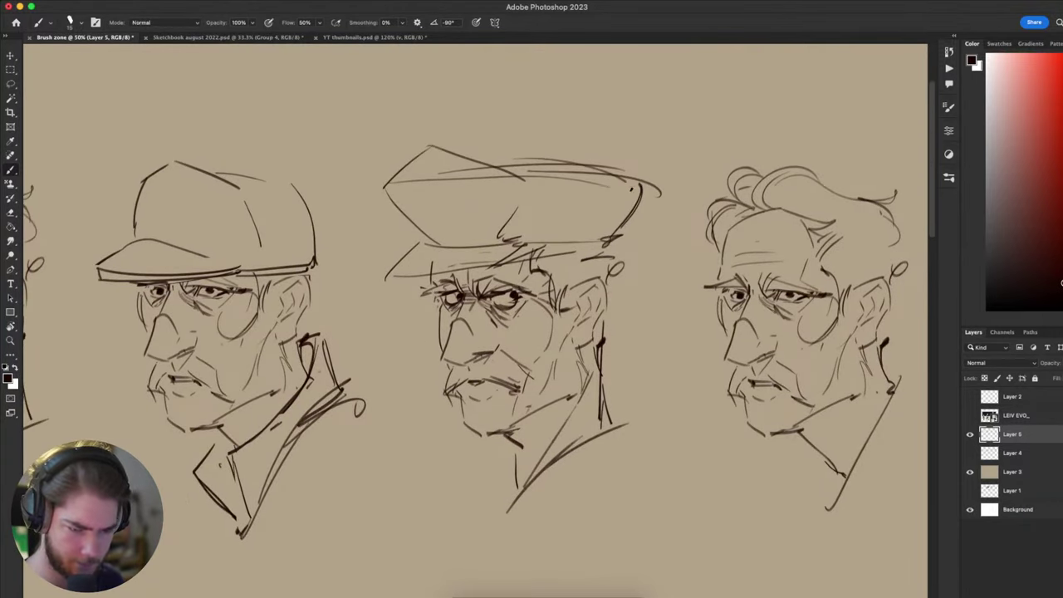
{"action": "key", "text": "super+z"}
{"action": "left_click_drag", "start_coordinate": [514, 160], "coordinate": [637, 197]}
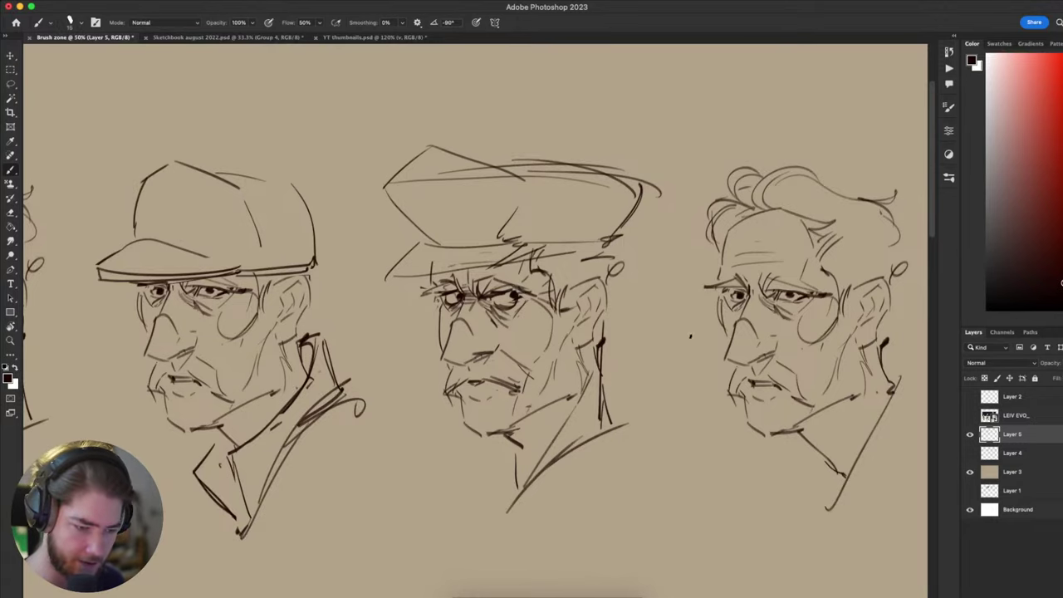
{"action": "left_click_drag", "start_coordinate": [691, 336], "coordinate": [714, 342]}
- Erase the loose band and hair strokes between the third head's visor and hat crown
{"action": "key", "text": "e"}
{"action": "left_click_drag", "start_coordinate": [446, 271], "coordinate": [623, 254]}
{"action": "key", "text": "b"}
{"action": "key", "text": "super+z"}
{"action": "key", "text": "super+z"}
{"action": "key", "text": "super+z"}
{"action": "mouse_move", "coordinate": [452, 282]}
{"action": "left_mouse_down"}
{"action": "mouse_move", "coordinate": [618, 258]}
{"action": "mouse_move", "coordinate": [603, 258]}
{"action": "left_mouse_up"}
{"action": "key", "text": "super+z"}
{"action": "key", "text": "super+z"}
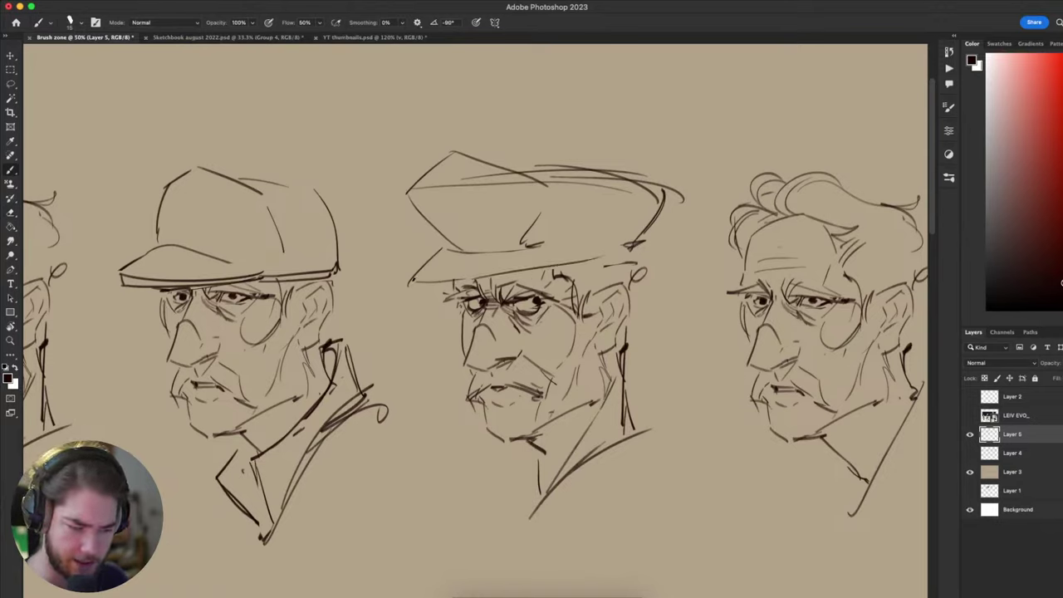
- Redraw the visor's lower edge as a darker slanted line from its front tip to the back of the hat
{"action": "left_click_drag", "start_coordinate": [412, 281], "coordinate": [522, 273]}
{"action": "key", "text": "super+z"}
{"action": "key", "text": "super+z"}
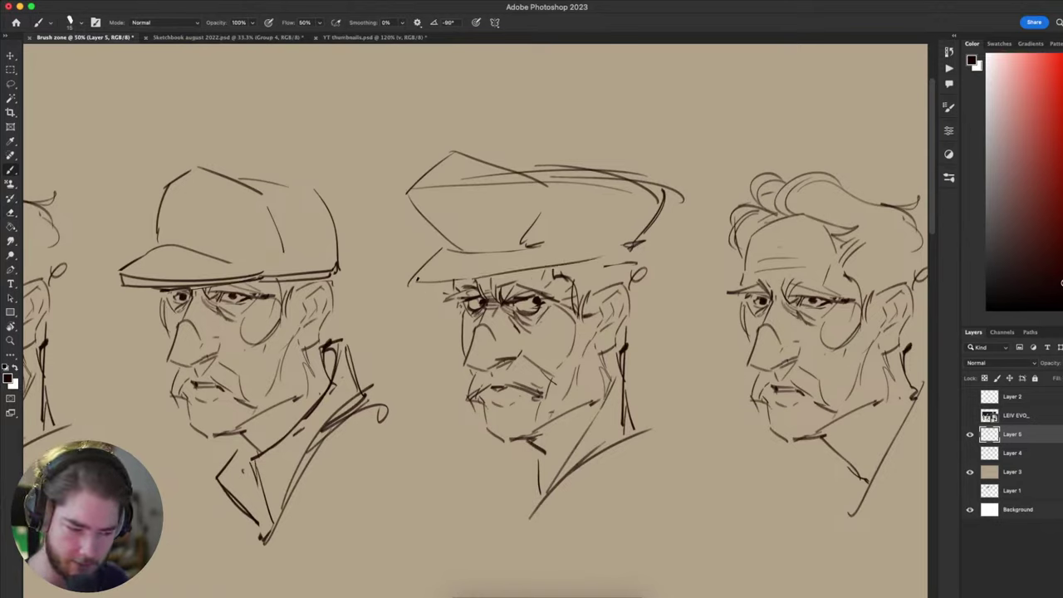
{"action": "left_click_drag", "start_coordinate": [415, 281], "coordinate": [609, 257]}
{"action": "key", "text": "super+z"}
{"action": "key", "text": "super+z"}
{"action": "left_click_drag", "start_coordinate": [409, 284], "coordinate": [620, 252]}
{"action": "key", "text": "super+z"}
{"action": "left_click_drag", "start_coordinate": [535, 257], "coordinate": [616, 249]}
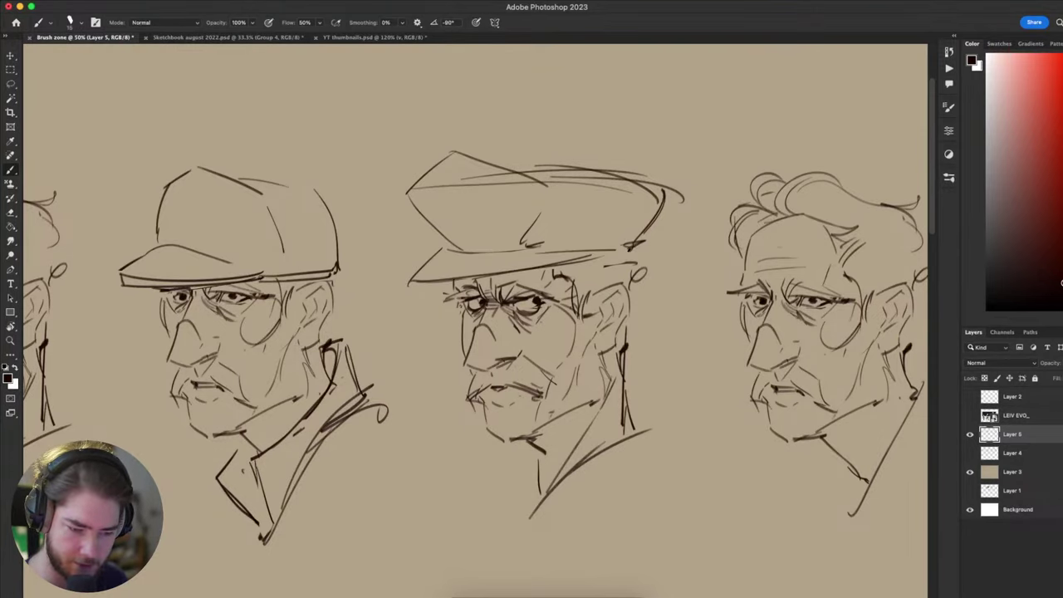
- Add short dark strokes at the back end of the hat band and erase the small curl above the ear
{"action": "left_click_drag", "start_coordinate": [686, 365], "coordinate": [678, 382]}
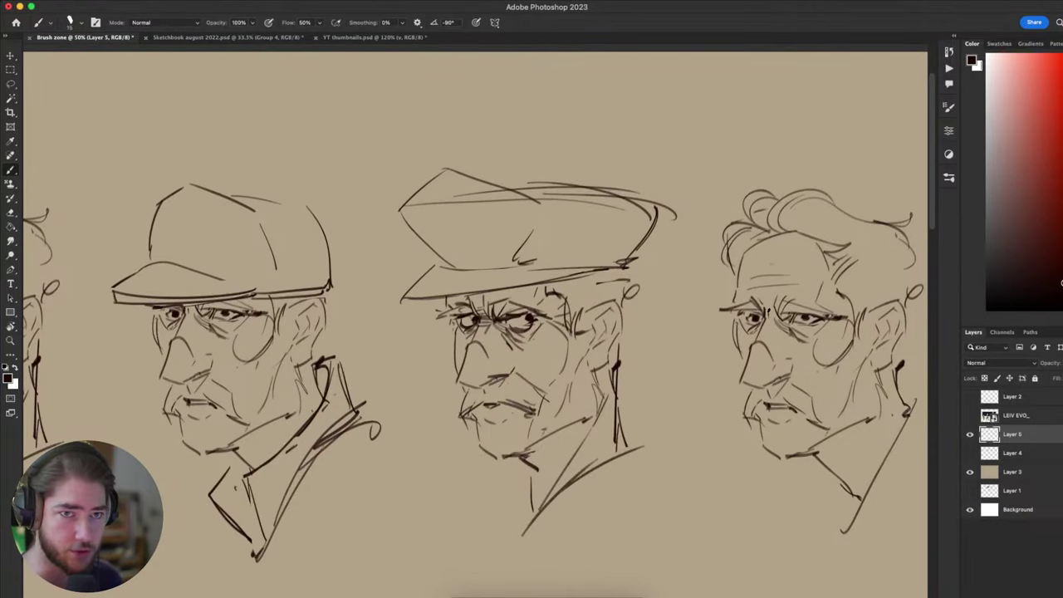
{"action": "mouse_move", "coordinate": [771, 415]}
{"action": "left_mouse_down"}
{"action": "mouse_move", "coordinate": [744, 436]}
{"action": "mouse_move", "coordinate": [762, 365]}
{"action": "mouse_move", "coordinate": [726, 399]}
{"action": "mouse_move", "coordinate": [743, 368]}
{"action": "mouse_move", "coordinate": [725, 366]}
{"action": "left_mouse_up"}
{"action": "mouse_move", "coordinate": [739, 326]}
{"action": "left_mouse_down"}
{"action": "mouse_move", "coordinate": [724, 374]}
{"action": "mouse_move", "coordinate": [765, 305]}
{"action": "left_mouse_up"}
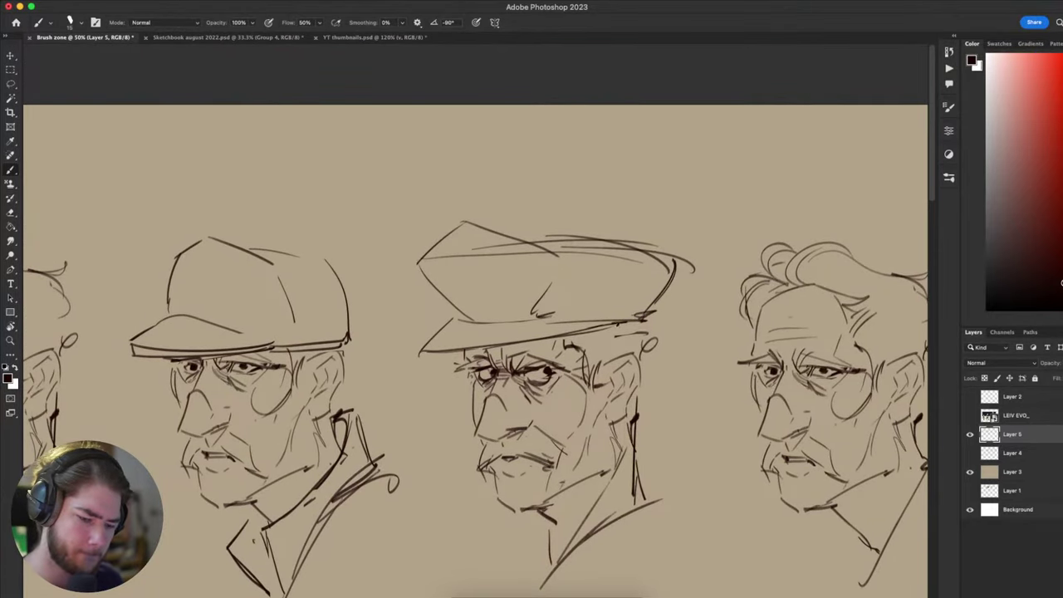
{"action": "key", "text": "super+z"}
{"action": "mouse_move", "coordinate": [615, 335]}
{"action": "left_mouse_down"}
{"action": "mouse_move", "coordinate": [650, 327]}
{"action": "mouse_move", "coordinate": [669, 341]}
{"action": "mouse_move", "coordinate": [640, 350]}
{"action": "left_mouse_up"}
{"action": "key", "text": "e"}
{"action": "key", "text": "b"}
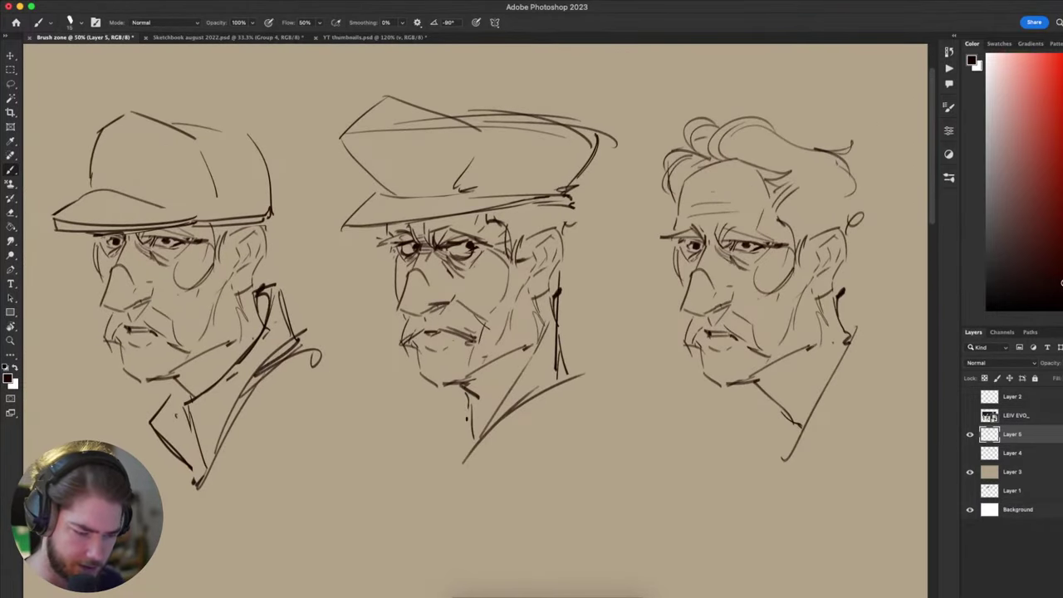
- Draw a high open collar on the third head, with a long diagonal edge under the chin and a lower front line
{"action": "left_click_drag", "start_coordinate": [467, 420], "coordinate": [463, 456]}
{"action": "key", "text": "super+z"}
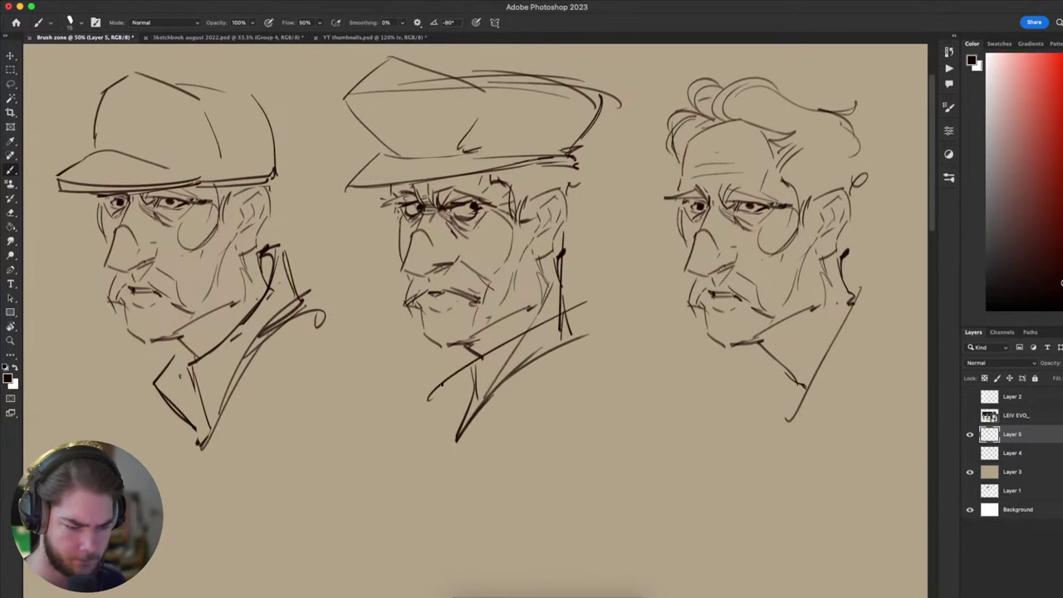
{"action": "mouse_move", "coordinate": [580, 286]}
{"action": "left_mouse_down"}
{"action": "mouse_move", "coordinate": [417, 371]}
{"action": "mouse_move", "coordinate": [574, 326]}
{"action": "mouse_move", "coordinate": [370, 405]}
{"action": "left_mouse_up"}
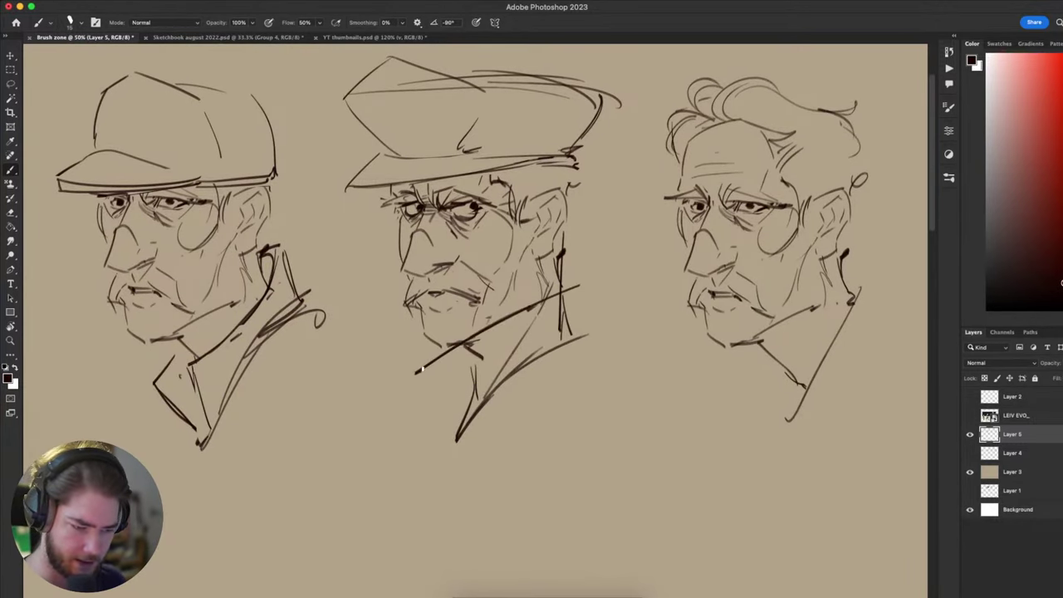
{"action": "key", "text": "super+z"}
{"action": "left_click_drag", "start_coordinate": [367, 399], "coordinate": [440, 456]}
{"action": "key", "text": "super+z"}
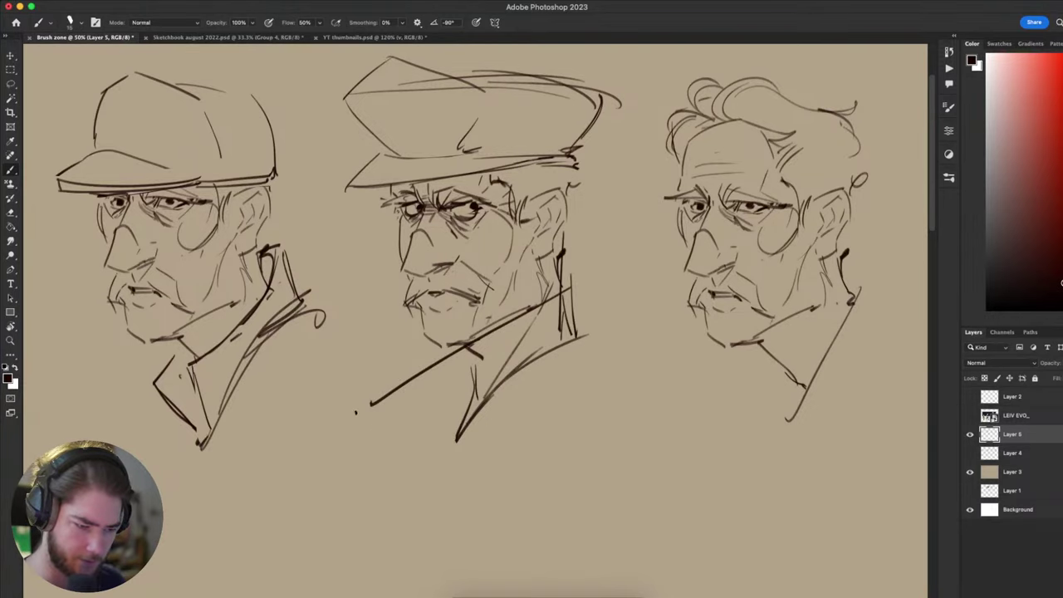
{"action": "left_click_drag", "start_coordinate": [352, 413], "coordinate": [438, 468]}
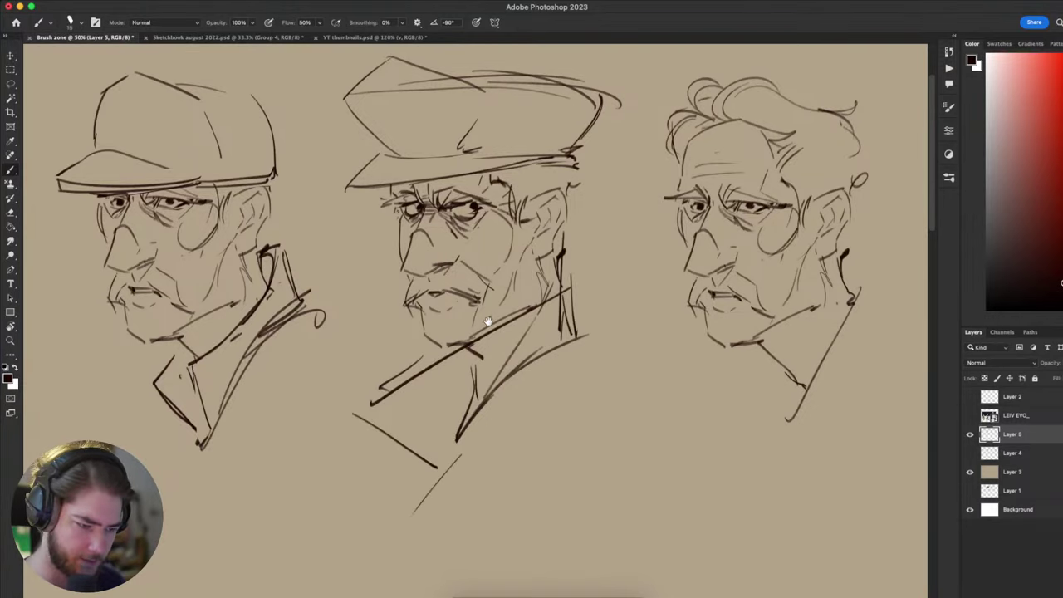
- Replace the crown's pointed peak with a continuous flat top edge, and add an inner contour line to the visor
{"action": "mouse_move", "coordinate": [488, 322]}
{"action": "left_mouse_down"}
{"action": "mouse_move", "coordinate": [530, 406]}
{"action": "mouse_move", "coordinate": [621, 394]}
{"action": "left_mouse_up"}
{"action": "key", "text": "e"}
{"action": "key", "text": "b"}
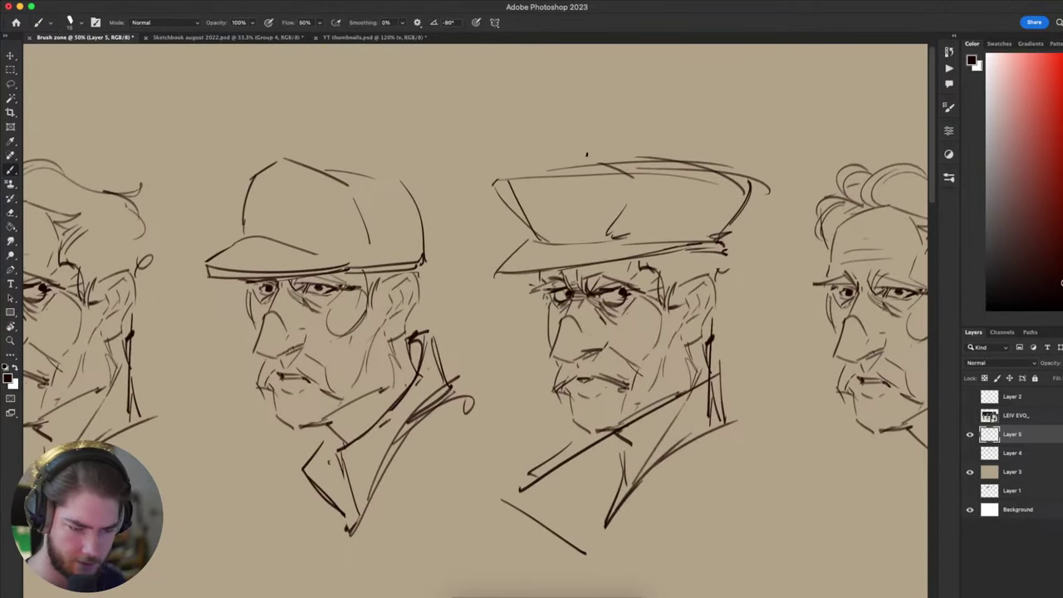
{"action": "left_click_drag", "start_coordinate": [495, 181], "coordinate": [742, 170]}
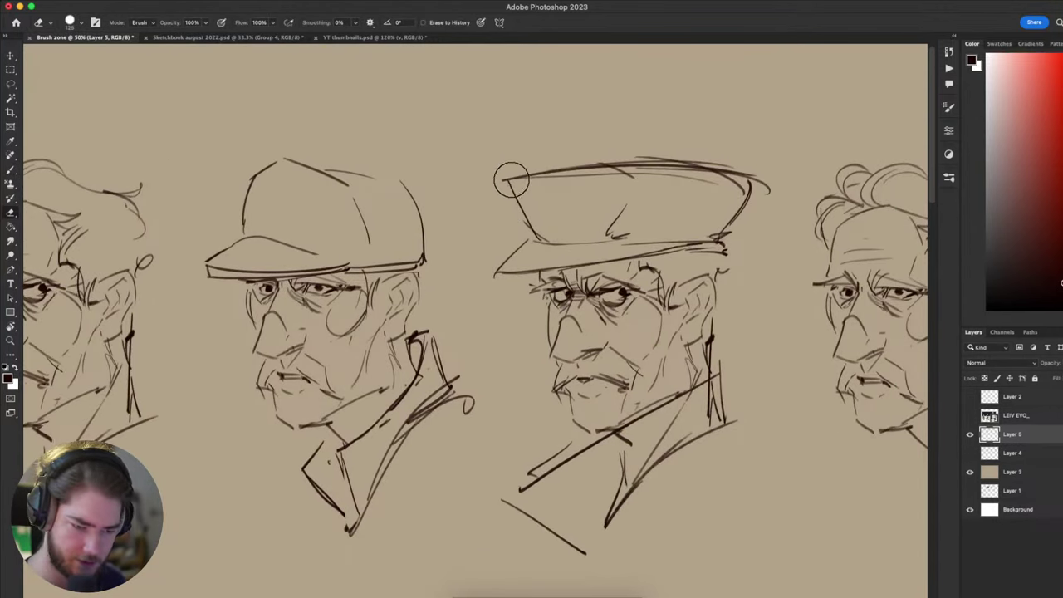
{"action": "mouse_move", "coordinate": [643, 431]}
{"action": "left_mouse_down"}
{"action": "mouse_move", "coordinate": [626, 435]}
{"action": "mouse_move", "coordinate": [547, 390]}
{"action": "mouse_move", "coordinate": [624, 454]}
{"action": "left_mouse_up"}
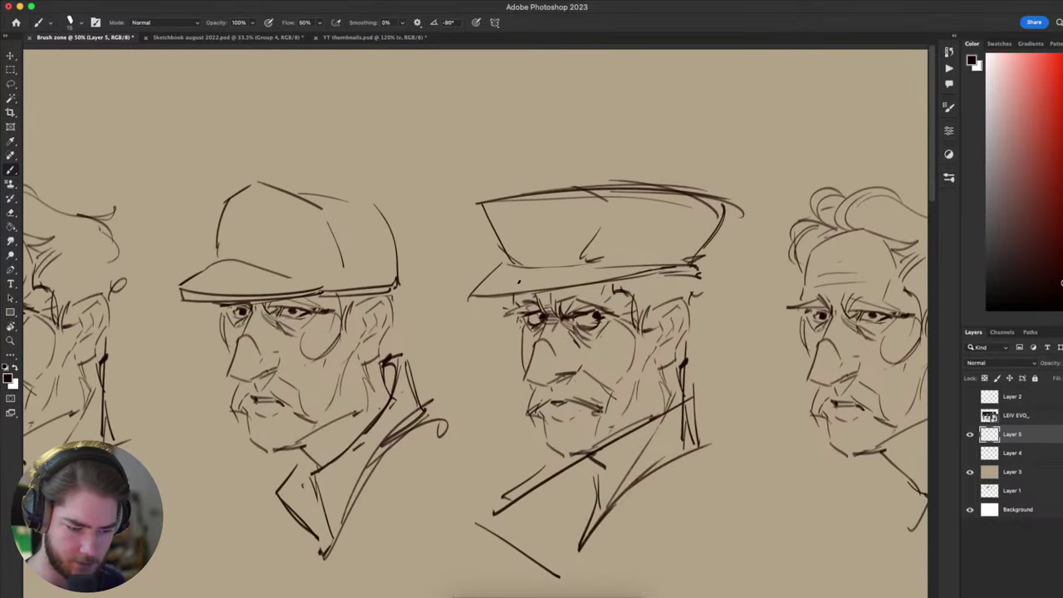
{"action": "key", "text": "super+z"}
{"action": "left_click_drag", "start_coordinate": [482, 293], "coordinate": [546, 279]}
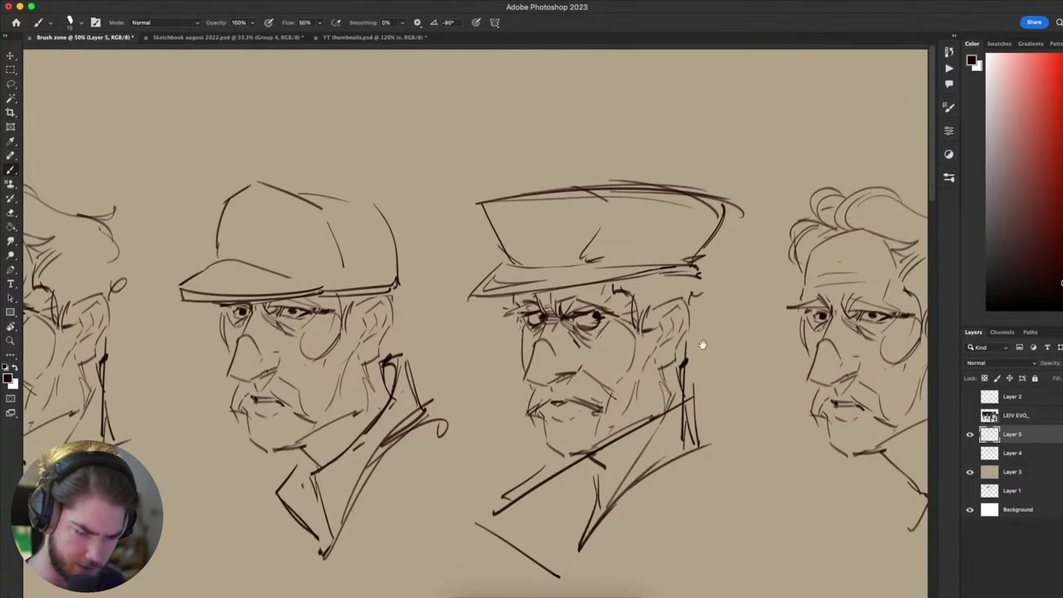
- Lasso the third head's hat, scale it up to about 106.6%, and lower it further over the brow
{"action": "mouse_move", "coordinate": [689, 170]}
{"action": "left_mouse_down"}
{"action": "mouse_move", "coordinate": [645, 276]}
{"action": "mouse_move", "coordinate": [544, 268]}
{"action": "mouse_move", "coordinate": [475, 284]}
{"action": "mouse_move", "coordinate": [391, 177]}
{"action": "mouse_move", "coordinate": [577, 94]}
{"action": "left_mouse_up"}
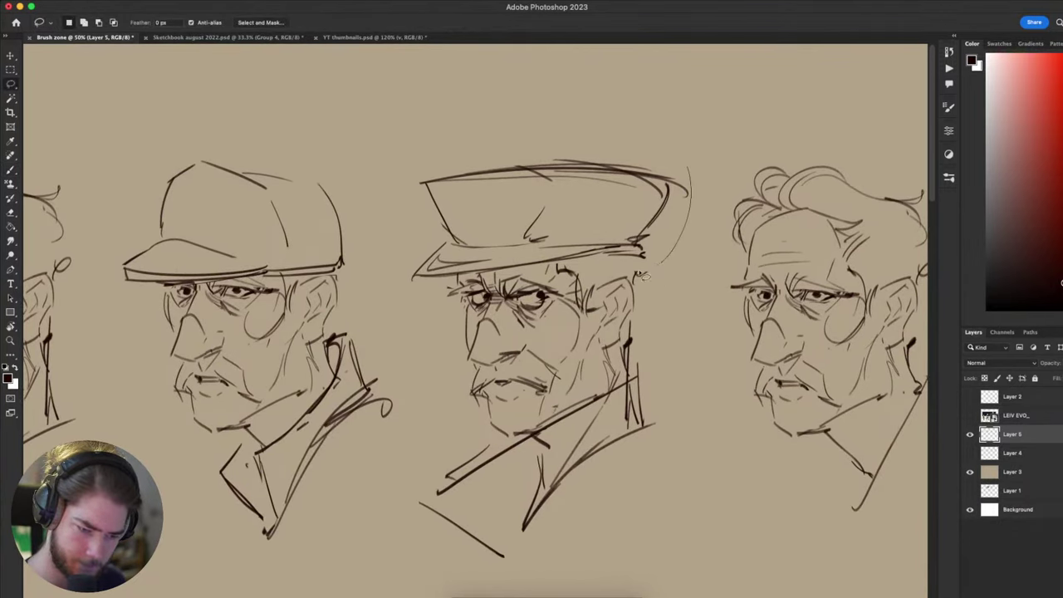
{"action": "key", "text": "ctrl+t"}
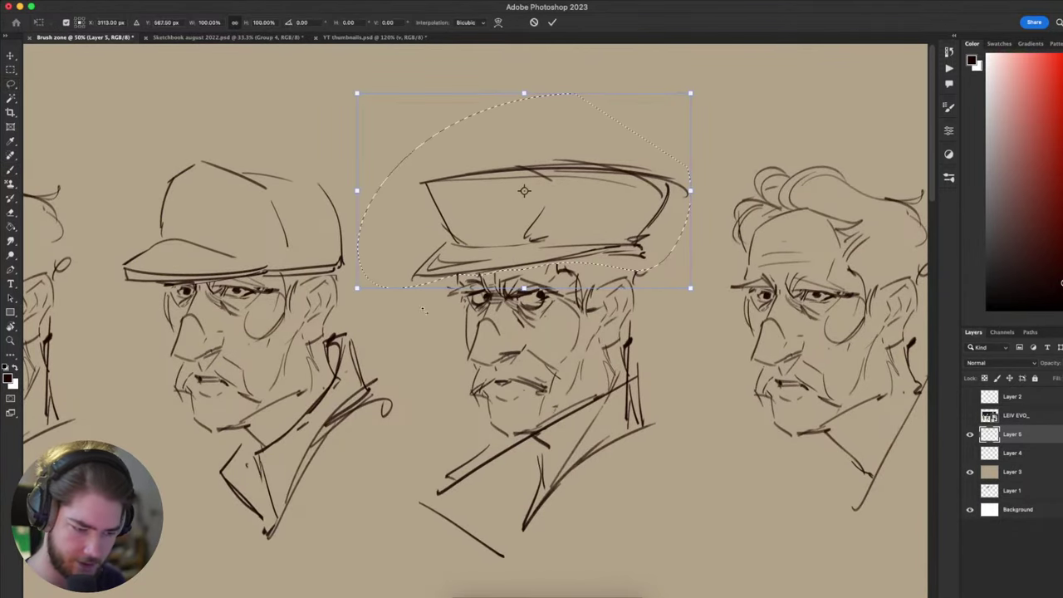
{"action": "left_click_drag", "start_coordinate": [357, 288], "coordinate": [335, 301]}
{"action": "left_click_drag", "start_coordinate": [617, 244], "coordinate": [615, 252]}
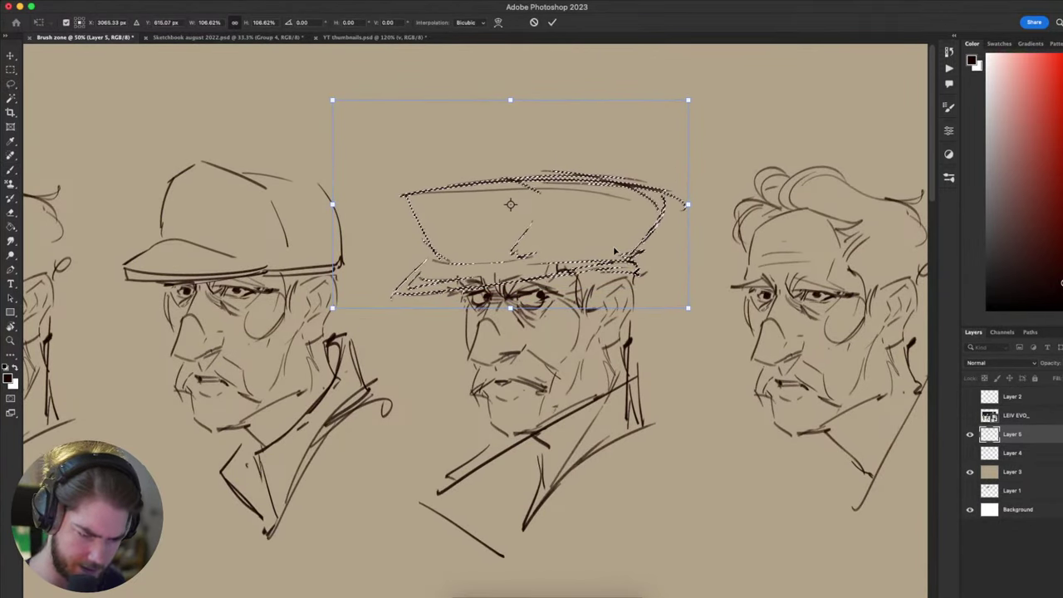
{"action": "key", "text": "Return"}
{"action": "key", "text": "super+d"}
{"action": "key", "text": "b"}
- Clean up the brow and hair lines that overlap the third head's enlarged visor
{"action": "mouse_move", "coordinate": [690, 494]}
{"action": "left_mouse_down"}
{"action": "mouse_move", "coordinate": [743, 319]}
{"action": "mouse_move", "coordinate": [654, 381]}
{"action": "mouse_move", "coordinate": [784, 429]}
{"action": "mouse_move", "coordinate": [861, 410]}
{"action": "left_mouse_up"}
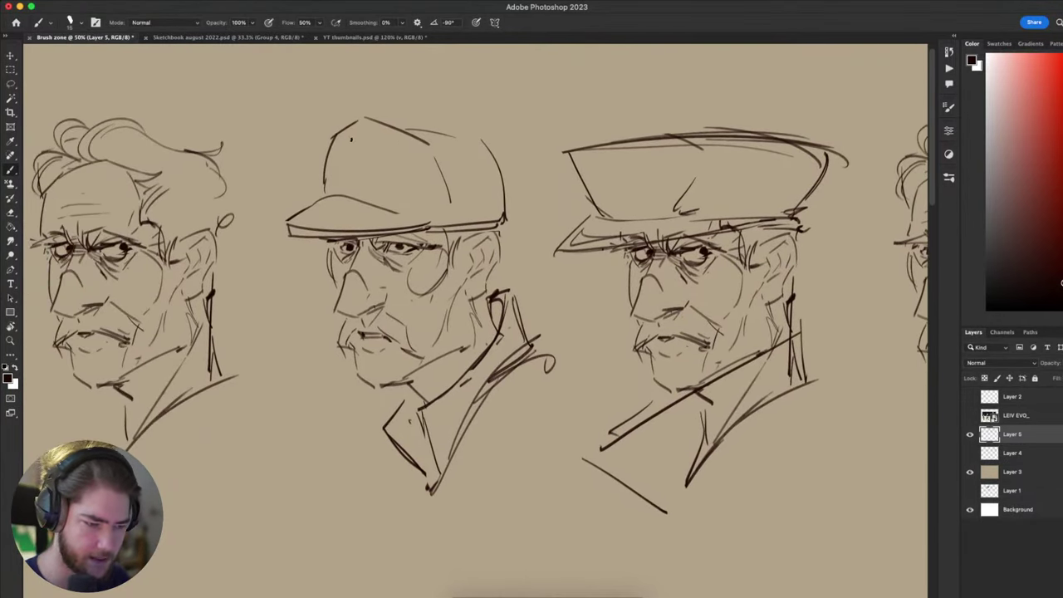
{"action": "left_click_drag", "start_coordinate": [351, 139], "coordinate": [353, 137]}
{"action": "key", "text": "ctrl+z"}
{"action": "mouse_move", "coordinate": [829, 369]}
{"action": "left_mouse_down"}
{"action": "mouse_move", "coordinate": [772, 365]}
{"action": "mouse_move", "coordinate": [814, 324]}
{"action": "left_mouse_up"}
{"action": "mouse_move", "coordinate": [771, 354]}
{"action": "left_mouse_down"}
{"action": "mouse_move", "coordinate": [713, 344]}
{"action": "mouse_move", "coordinate": [757, 358]}
{"action": "mouse_move", "coordinate": [735, 374]}
{"action": "mouse_move", "coordinate": [772, 373]}
{"action": "mouse_move", "coordinate": [806, 278]}
{"action": "mouse_move", "coordinate": [700, 434]}
{"action": "mouse_move", "coordinate": [656, 378]}
{"action": "mouse_move", "coordinate": [703, 360]}
{"action": "left_mouse_up"}
{"action": "key", "text": "e"}
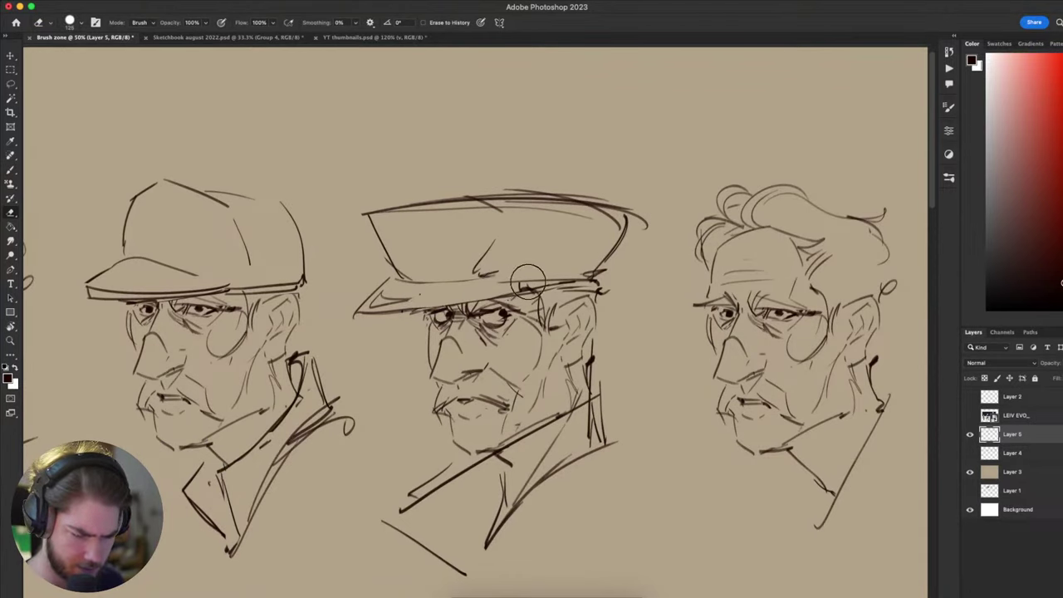
{"action": "key", "text": "b"}
{"action": "left_click_drag", "start_coordinate": [651, 447], "coordinate": [702, 386]}
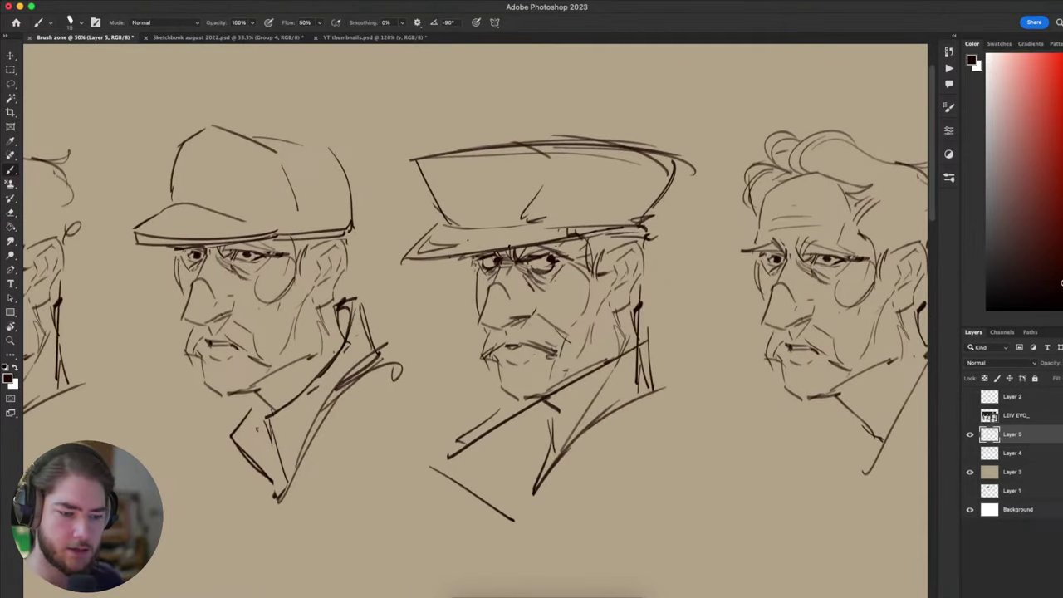
- Trim the visor's front tip and redraw its lower edge with darker strokes across the brow
{"action": "left_click_drag", "start_coordinate": [506, 246], "coordinate": [663, 226]}
{"action": "key", "text": "super+z"}
{"action": "left_click_drag", "start_coordinate": [548, 292], "coordinate": [563, 332]}
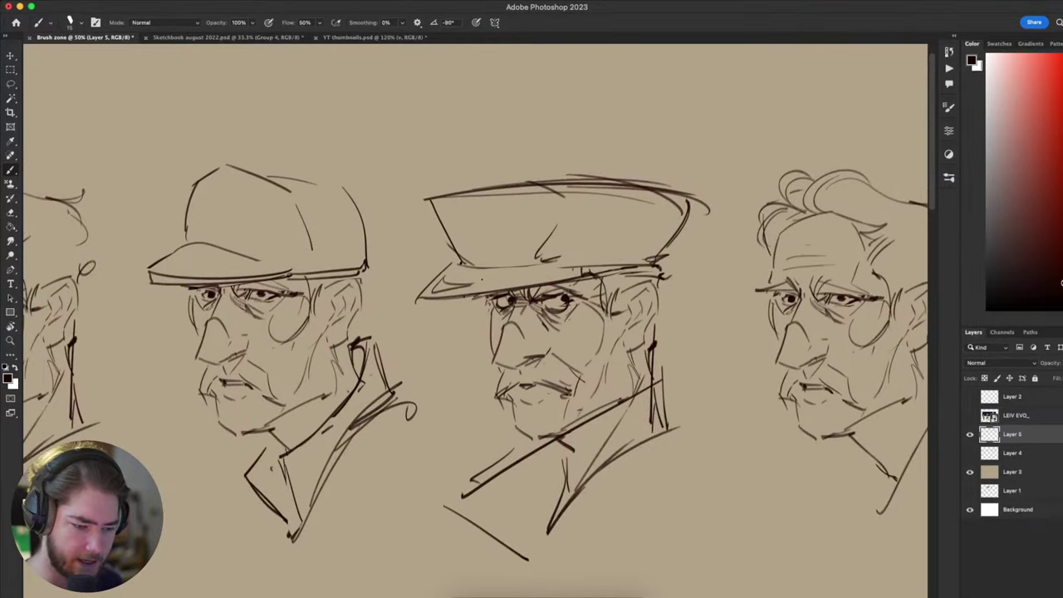
{"action": "key", "text": "e"}
{"action": "mouse_move", "coordinate": [434, 276]}
{"action": "left_mouse_down"}
{"action": "mouse_move", "coordinate": [409, 315]}
{"action": "mouse_move", "coordinate": [532, 285]}
{"action": "mouse_move", "coordinate": [701, 273]}
{"action": "left_mouse_up"}
{"action": "key", "text": "b"}
{"action": "key", "text": "super+z"}
{"action": "key", "text": "super+z"}
{"action": "left_click_drag", "start_coordinate": [497, 296], "coordinate": [703, 275]}
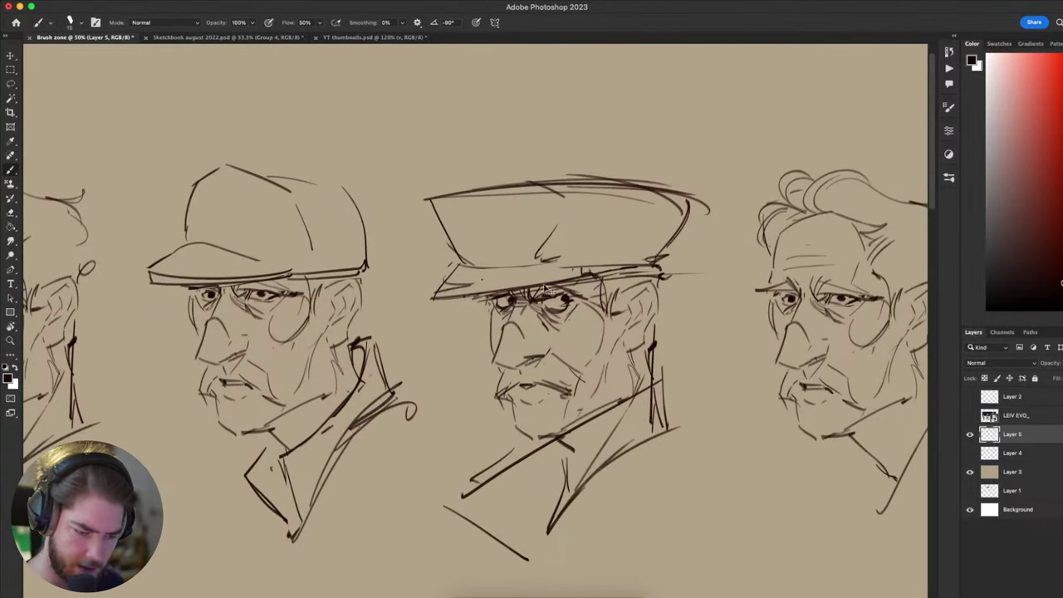
{"action": "key", "text": "super+z"}
{"action": "left_click_drag", "start_coordinate": [503, 301], "coordinate": [619, 281]}
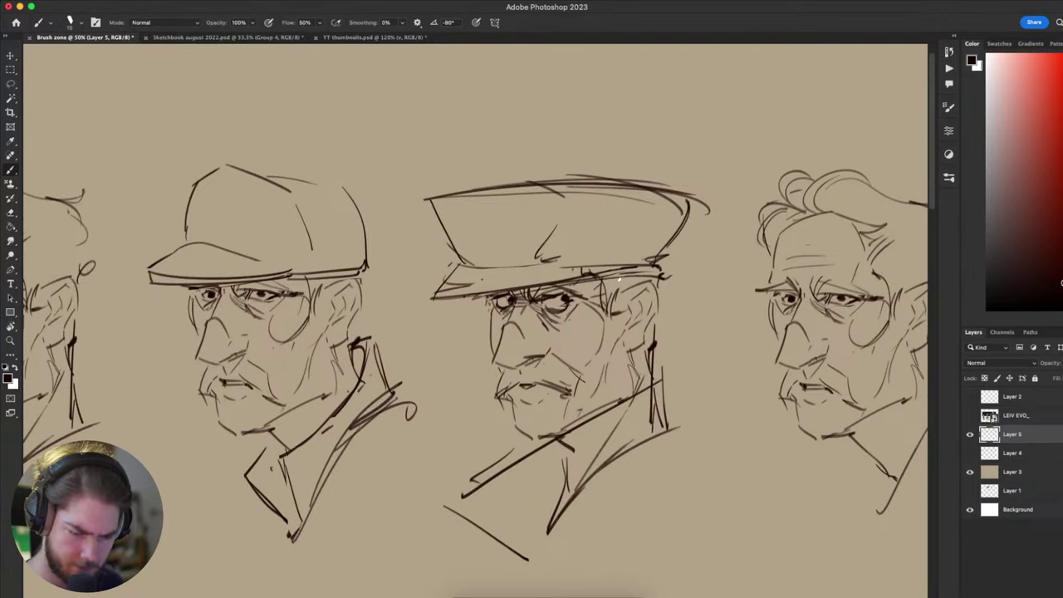
- Give the third head a more angular nose bridge, a diagonal cheekbone line and dark temple strokes
{"action": "left_click_drag", "start_coordinate": [581, 336], "coordinate": [514, 365]}
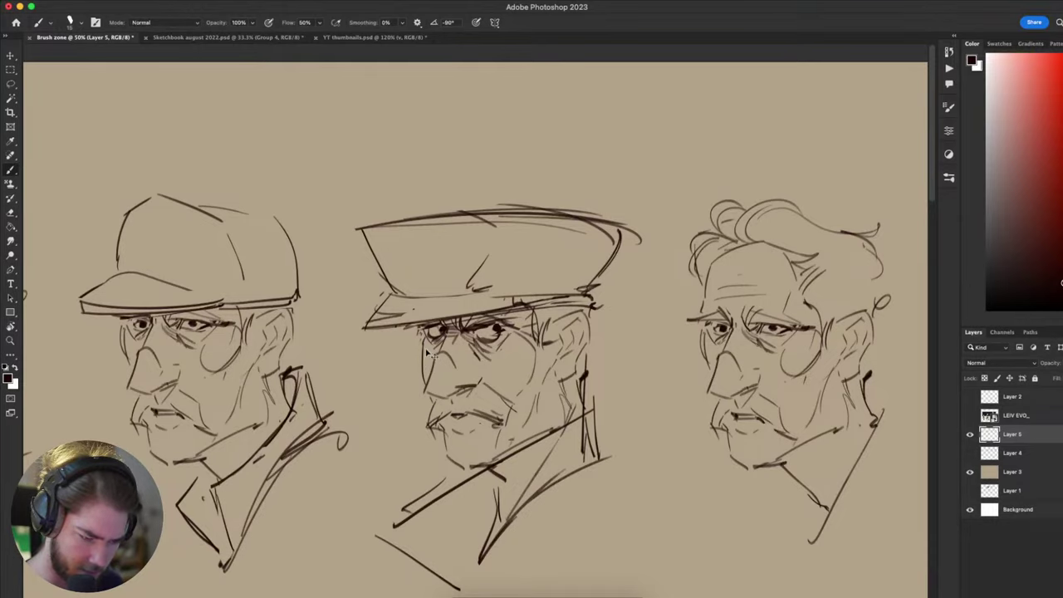
{"action": "key", "text": "super+z"}
{"action": "left_click_drag", "start_coordinate": [481, 375], "coordinate": [536, 335]}
{"action": "left_click_drag", "start_coordinate": [537, 338], "coordinate": [545, 330]}
{"action": "left_click_drag", "start_coordinate": [699, 327], "coordinate": [665, 218]}
{"action": "left_click_drag", "start_coordinate": [620, 349], "coordinate": [652, 404]}
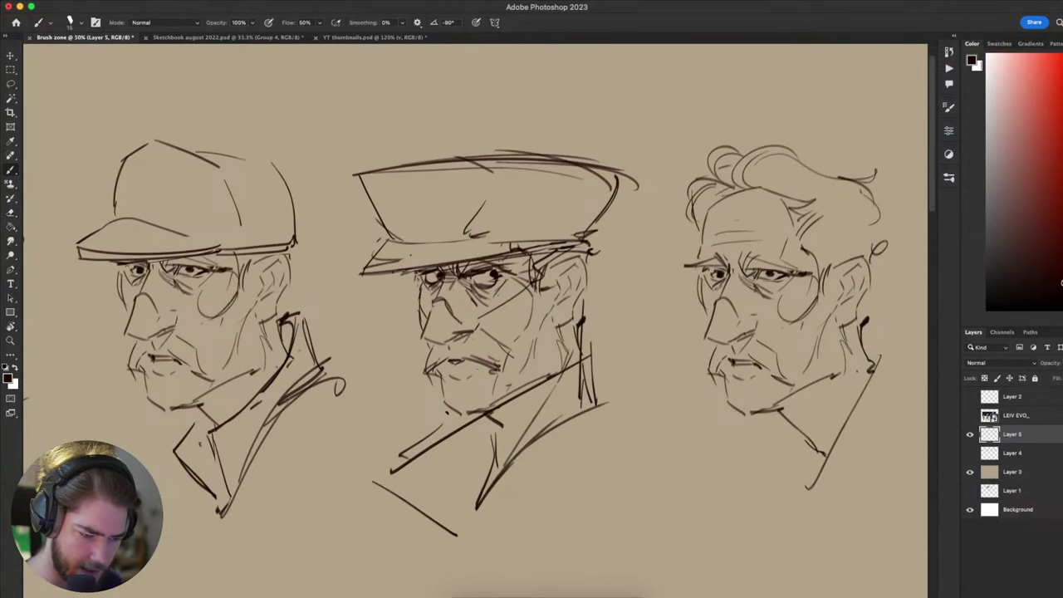
- Erase and rework the third head's front face contour beside the eye, and refine the cheek and jaw strokes
{"action": "left_click_drag", "start_coordinate": [616, 465], "coordinate": [626, 382]}
{"action": "left_click_drag", "start_coordinate": [486, 321], "coordinate": [464, 435]}
{"action": "key", "text": "e"}
{"action": "left_click_drag", "start_coordinate": [403, 328], "coordinate": [402, 343]}
{"action": "key", "text": "b"}
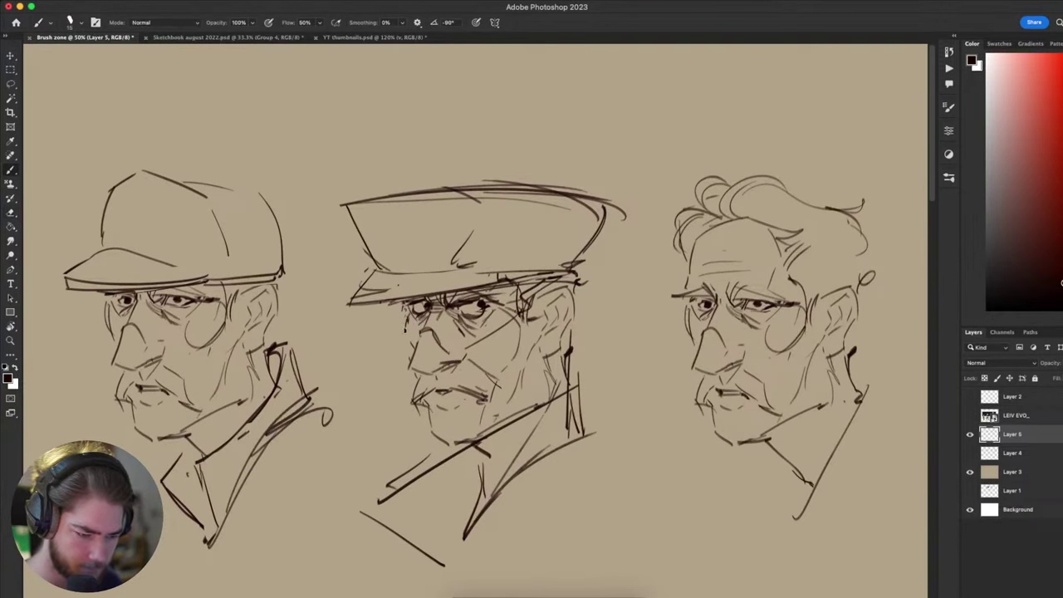
{"action": "left_click_drag", "start_coordinate": [597, 479], "coordinate": [623, 406]}
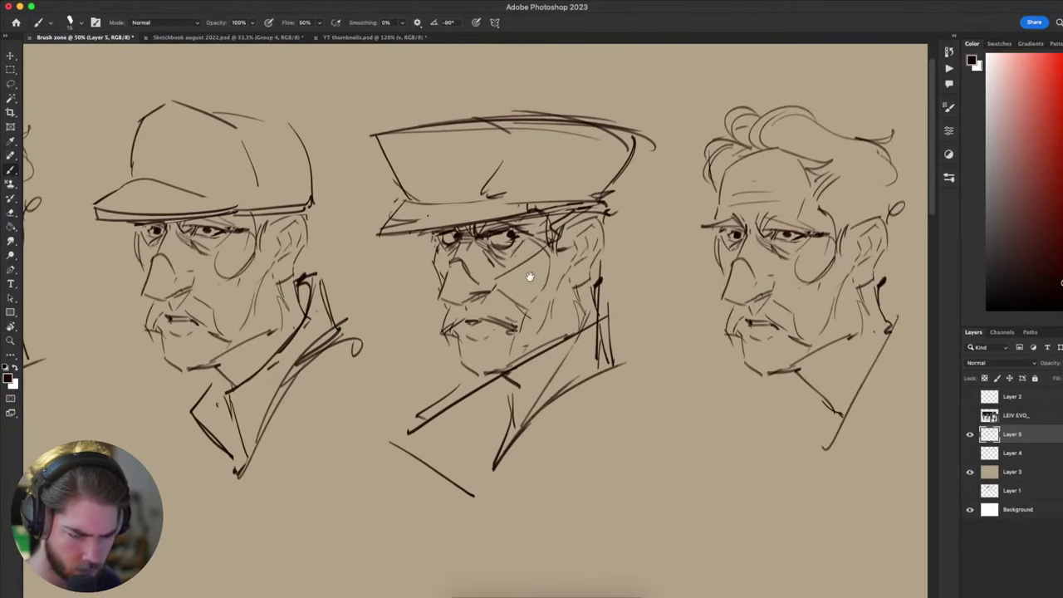
{"action": "left_click_drag", "start_coordinate": [548, 301], "coordinate": [521, 334]}
{"action": "key", "text": "super+z"}
- Draw a broad angular collar flap over the third figure's rear shoulder, with a doubled lower edge
{"action": "mouse_move", "coordinate": [674, 360]}
{"action": "left_mouse_down"}
{"action": "mouse_move", "coordinate": [669, 350]}
{"action": "mouse_move", "coordinate": [609, 447]}
{"action": "left_mouse_up"}
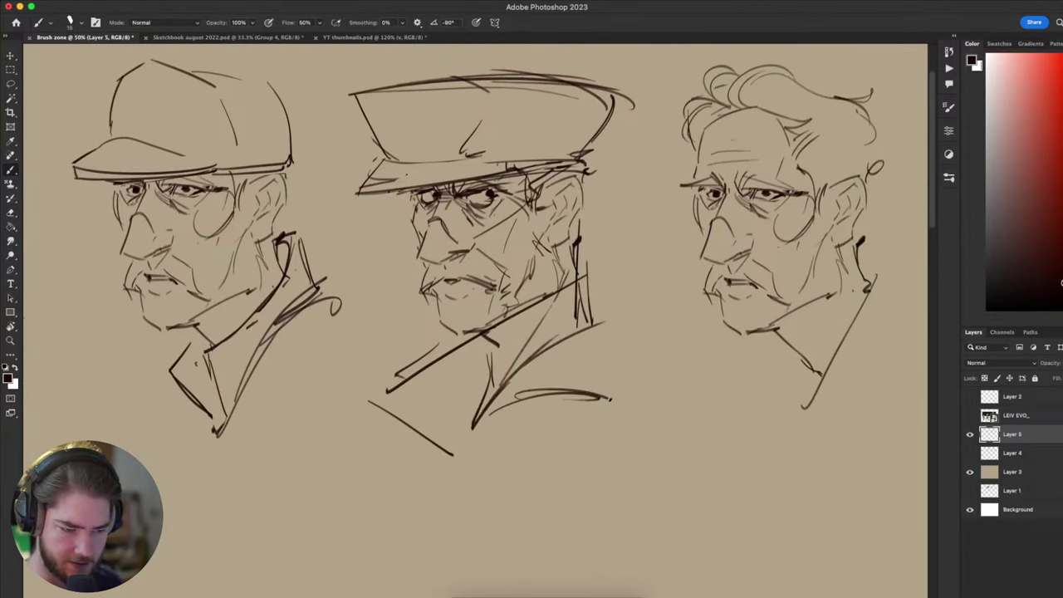
{"action": "left_click_drag", "start_coordinate": [490, 415], "coordinate": [611, 400]}
{"action": "left_click_drag", "start_coordinate": [604, 324], "coordinate": [609, 414]}
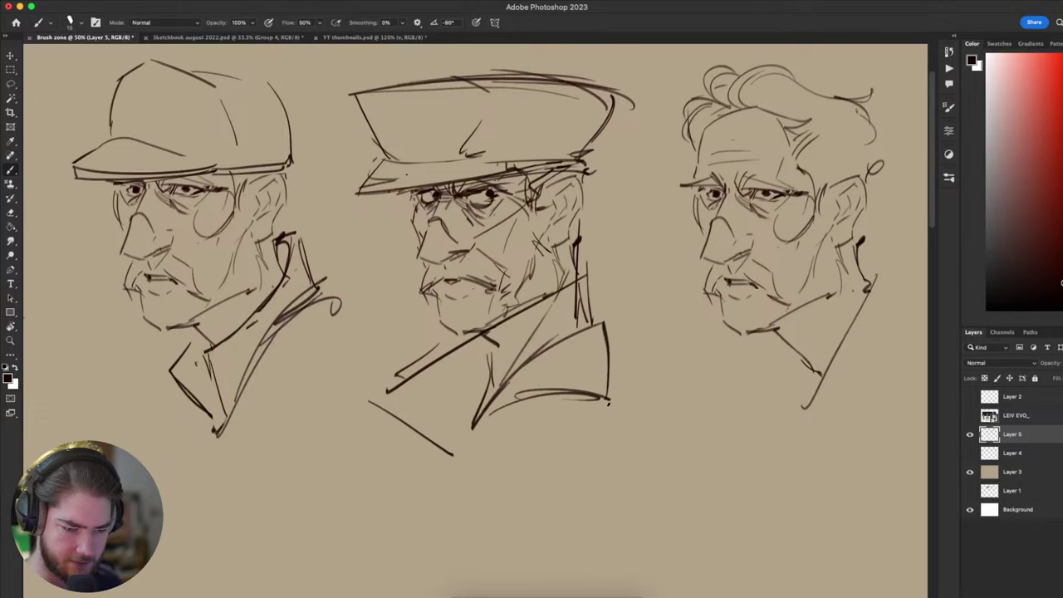
{"action": "left_click_drag", "start_coordinate": [486, 417], "coordinate": [611, 418]}
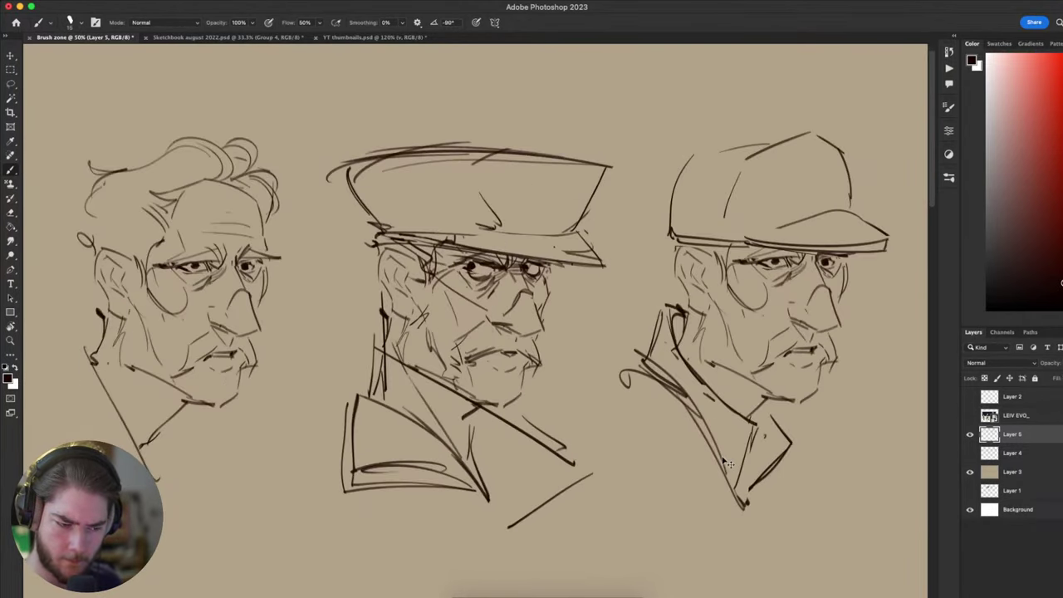
{"action": "left_click_drag", "start_coordinate": [646, 467], "coordinate": [715, 356]}
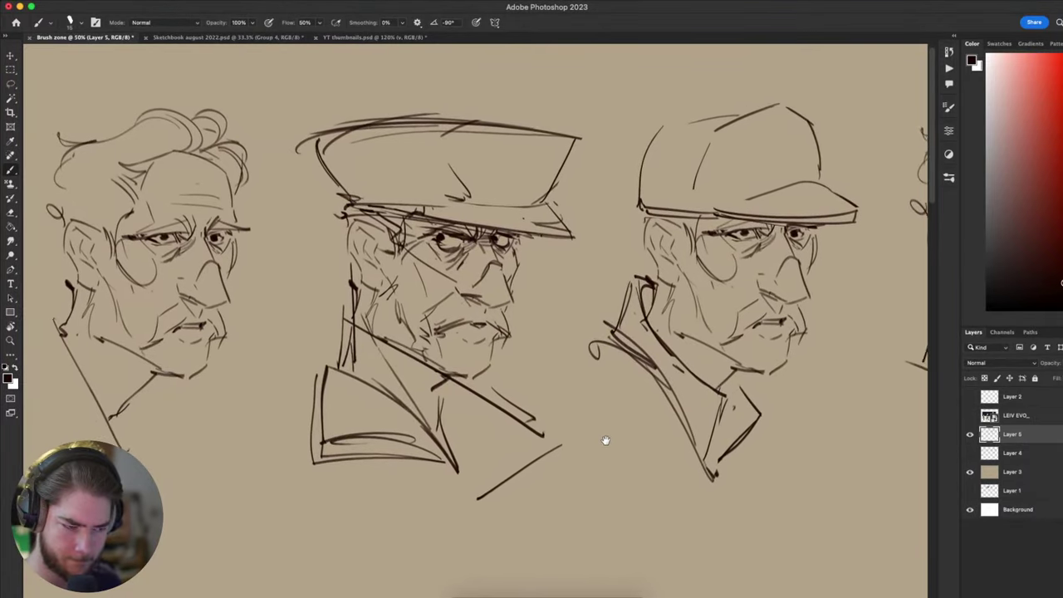
- Select the peaked cap on the second head and cut it away, leaving the face and collar
{"action": "left_click_drag", "start_coordinate": [606, 440], "coordinate": [686, 428]}
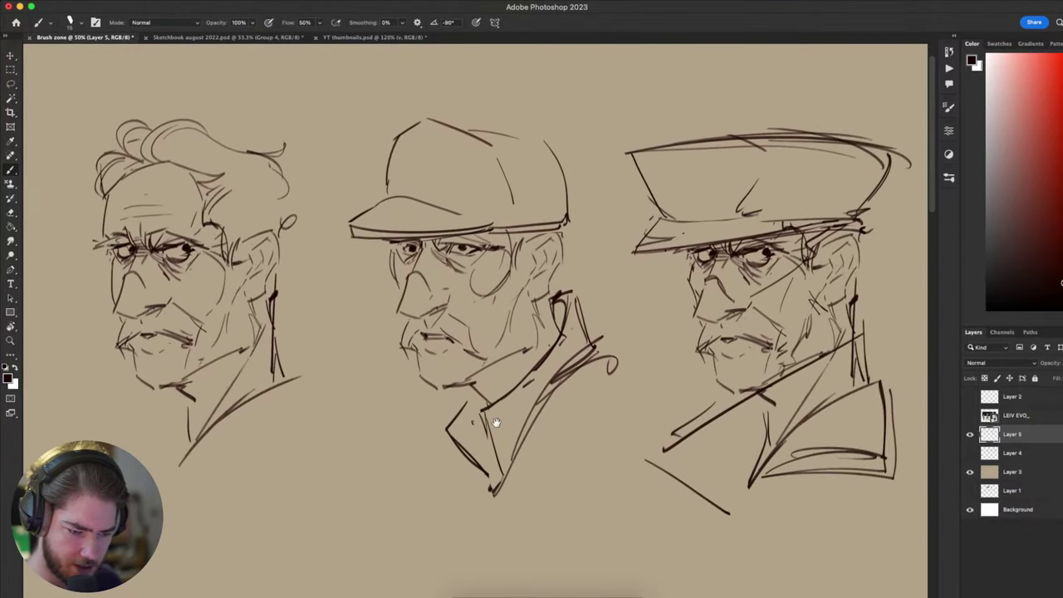
{"action": "left_click_drag", "start_coordinate": [496, 422], "coordinate": [425, 527]}
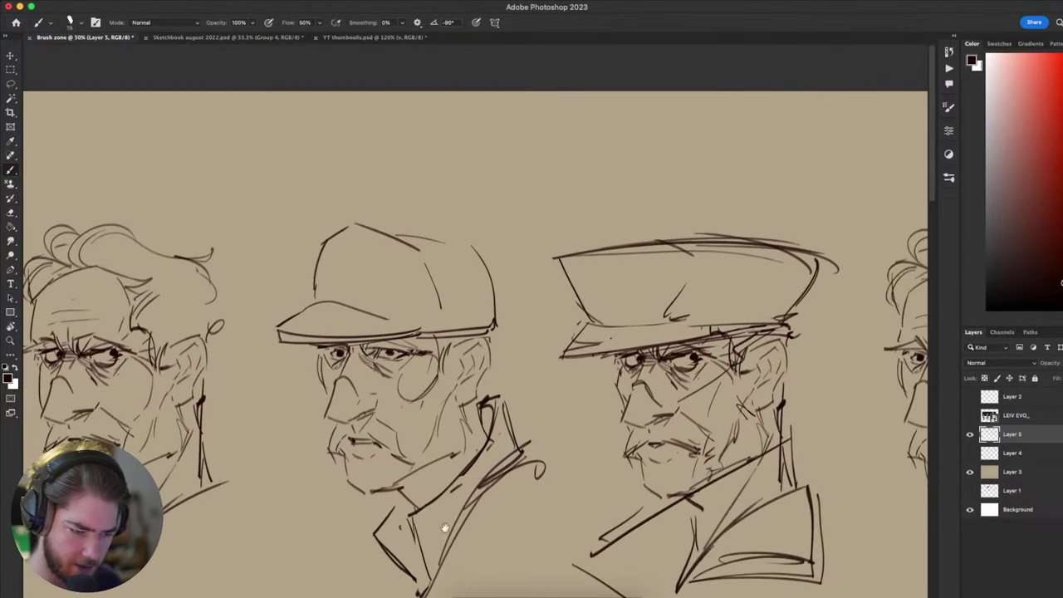
{"action": "key", "text": "l"}
{"action": "left_click_drag", "start_coordinate": [505, 275], "coordinate": [516, 332]}
{"action": "mouse_move", "coordinate": [389, 343]}
{"action": "left_mouse_down"}
{"action": "mouse_move", "coordinate": [334, 350]}
{"action": "mouse_move", "coordinate": [535, 200]}
{"action": "left_mouse_up"}
{"action": "key", "text": "super+x"}
{"action": "key", "text": "b"}
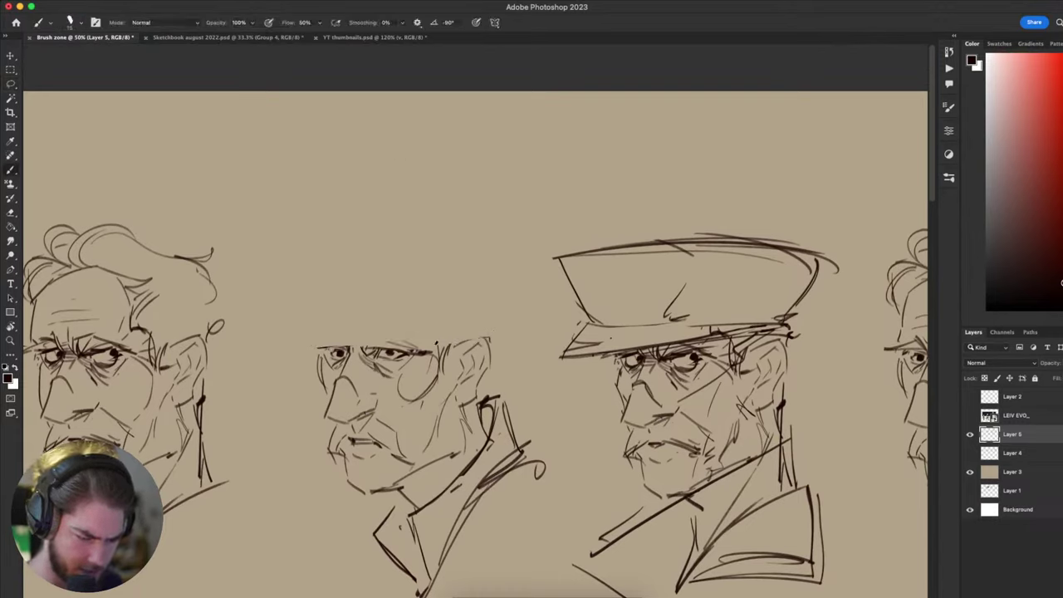
- Draw a boxy brimless hat on the second head with a curved lower band, near-vertical sides and an arched top edge, and strengthen its outline
{"action": "key", "text": "super+z"}
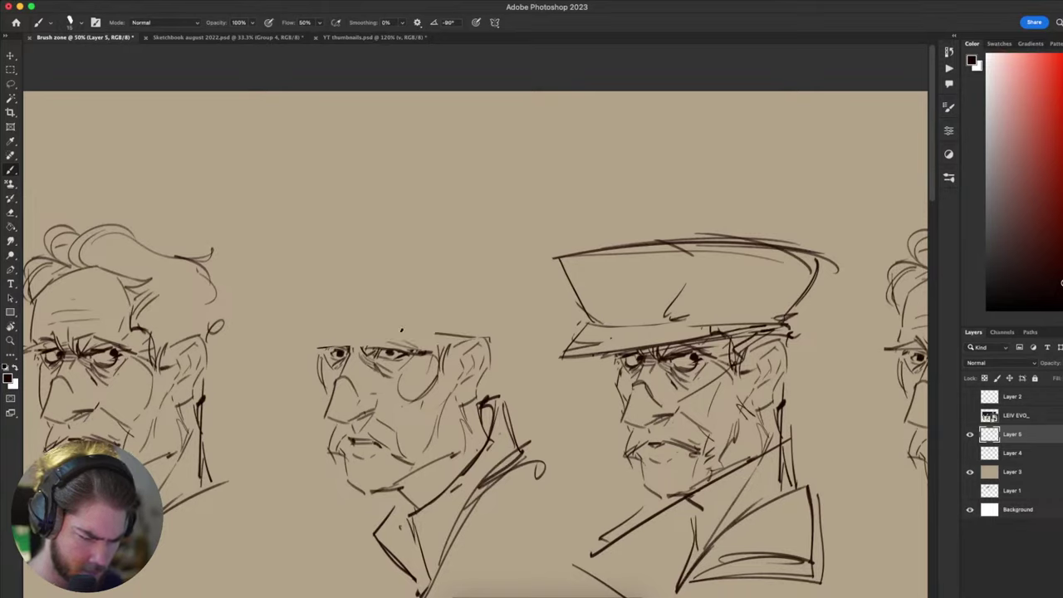
{"action": "left_click_drag", "start_coordinate": [327, 334], "coordinate": [465, 337]}
{"action": "key", "text": "super+z"}
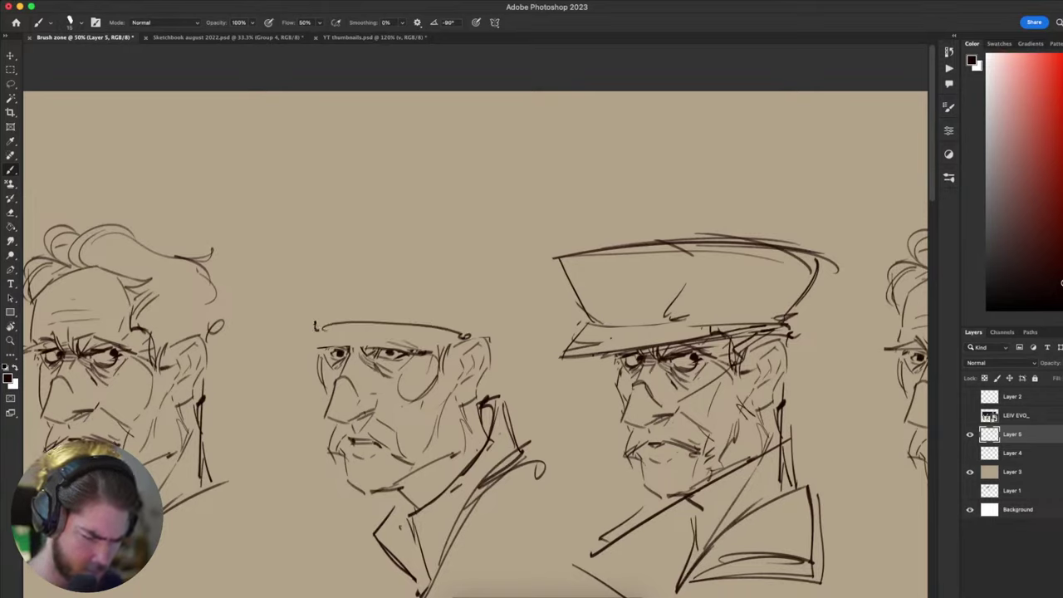
{"action": "left_click_drag", "start_coordinate": [315, 324], "coordinate": [301, 253]}
{"action": "key", "text": "super+z"}
{"action": "mouse_move", "coordinate": [299, 248]}
{"action": "left_mouse_down"}
{"action": "mouse_move", "coordinate": [366, 209]}
{"action": "mouse_move", "coordinate": [492, 252]}
{"action": "mouse_move", "coordinate": [497, 321]}
{"action": "left_mouse_up"}
{"action": "key", "text": "super+z"}
{"action": "mouse_move", "coordinate": [492, 257]}
{"action": "left_mouse_down"}
{"action": "mouse_move", "coordinate": [486, 328]}
{"action": "mouse_move", "coordinate": [495, 325]}
{"action": "left_mouse_up"}
{"action": "left_click_drag", "start_coordinate": [614, 382], "coordinate": [655, 280]}
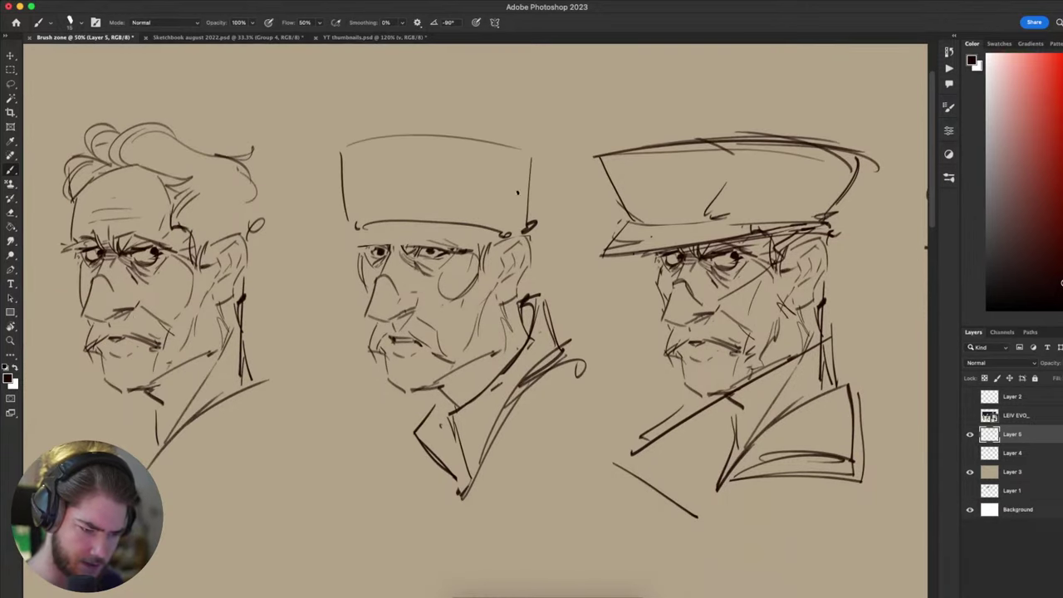
{"action": "mouse_move", "coordinate": [540, 147]}
{"action": "left_mouse_down"}
{"action": "mouse_move", "coordinate": [527, 227]}
{"action": "mouse_move", "coordinate": [533, 184]}
{"action": "mouse_move", "coordinate": [383, 139]}
{"action": "left_mouse_up"}
{"action": "key", "text": "super+z"}
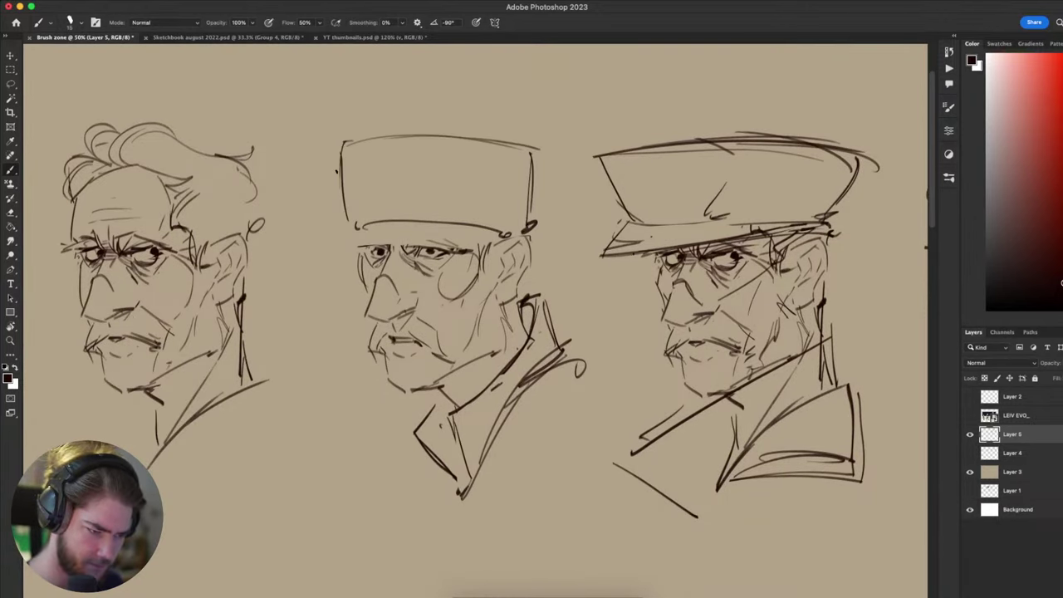
{"action": "left_click_drag", "start_coordinate": [337, 171], "coordinate": [349, 222]}
- Redraw the second head's brows as low, heavy strokes below the hat band and clean up around the near eye
{"action": "mouse_move", "coordinate": [420, 240]}
{"action": "left_mouse_down"}
{"action": "mouse_move", "coordinate": [480, 287]}
{"action": "mouse_move", "coordinate": [504, 287]}
{"action": "mouse_move", "coordinate": [463, 297]}
{"action": "mouse_move", "coordinate": [529, 297]}
{"action": "left_mouse_up"}
{"action": "key", "text": "super+z"}
{"action": "key", "text": "super+z"}
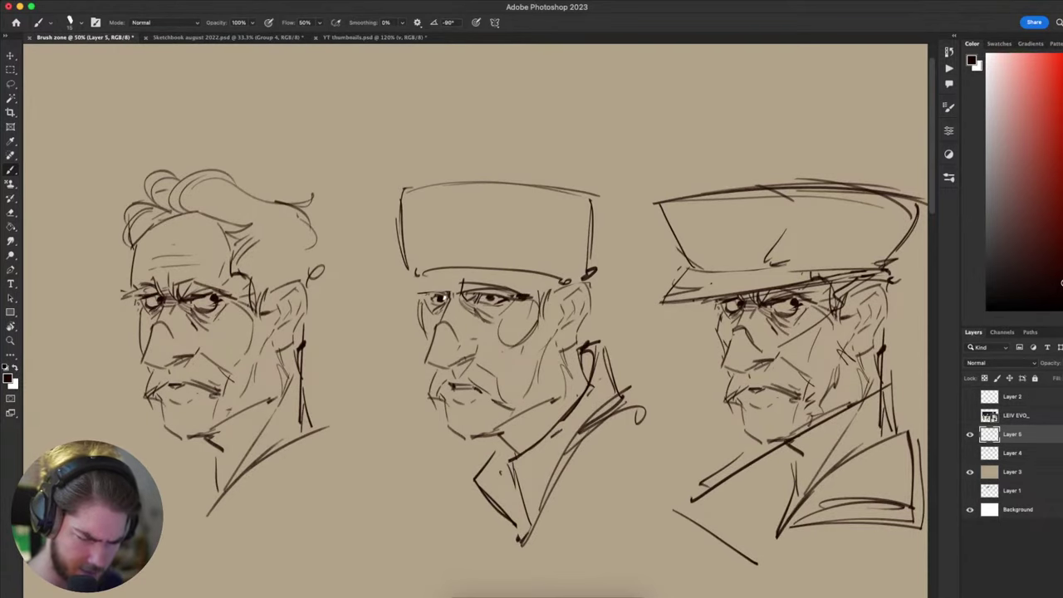
{"action": "left_click_drag", "start_coordinate": [449, 285], "coordinate": [404, 293]}
{"action": "mouse_move", "coordinate": [591, 428]}
{"action": "left_mouse_down"}
{"action": "mouse_move", "coordinate": [664, 374]}
{"action": "mouse_move", "coordinate": [604, 244]}
{"action": "mouse_move", "coordinate": [426, 319]}
{"action": "mouse_move", "coordinate": [334, 415]}
{"action": "mouse_move", "coordinate": [425, 491]}
{"action": "mouse_move", "coordinate": [580, 426]}
{"action": "left_mouse_up"}
{"action": "key", "text": "e"}
{"action": "mouse_move", "coordinate": [495, 319]}
{"action": "left_mouse_down"}
{"action": "mouse_move", "coordinate": [464, 322]}
{"action": "mouse_move", "coordinate": [515, 319]}
{"action": "mouse_move", "coordinate": [500, 314]}
{"action": "left_mouse_up"}
{"action": "key", "text": "b"}
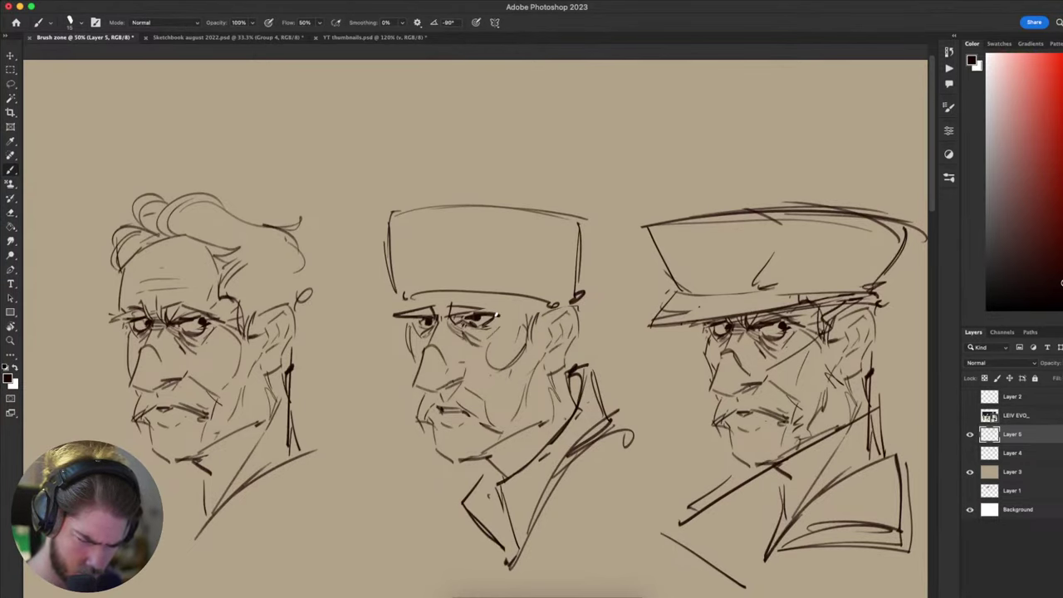
- Erase stray marks between the second head's brows and extend the near brow with dark, flat strokes over the eyelid
{"action": "left_click_drag", "start_coordinate": [558, 349], "coordinate": [581, 353]}
{"action": "key", "text": "e"}
{"action": "left_click_drag", "start_coordinate": [451, 328], "coordinate": [460, 321]}
{"action": "key", "text": "b"}
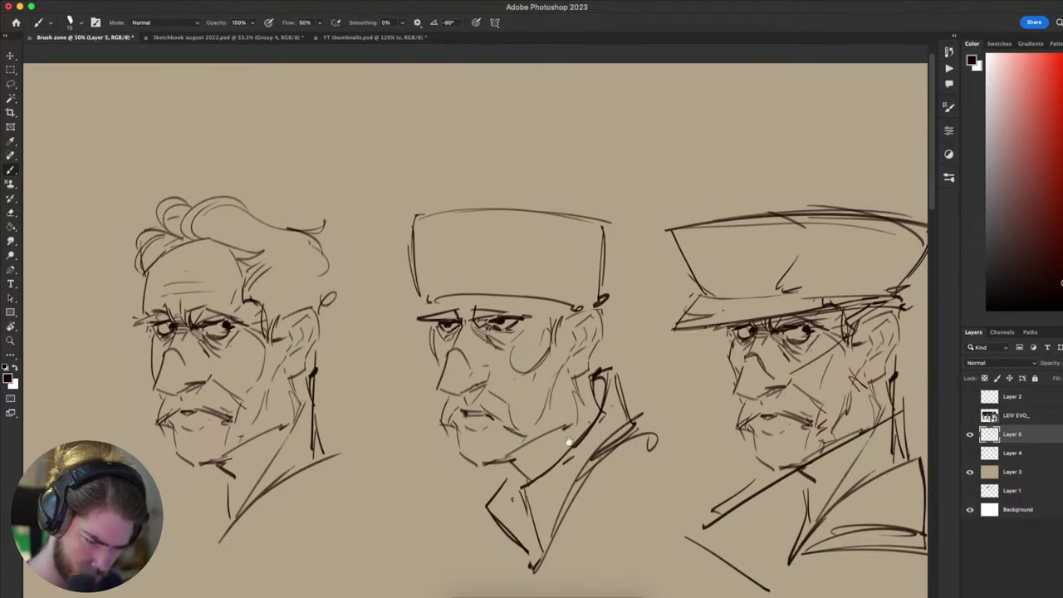
{"action": "left_click_drag", "start_coordinate": [569, 442], "coordinate": [606, 345]}
{"action": "left_click_drag", "start_coordinate": [593, 241], "coordinate": [491, 334]}
{"action": "mouse_move", "coordinate": [408, 308]}
{"action": "left_mouse_down"}
{"action": "mouse_move", "coordinate": [449, 301]}
{"action": "mouse_move", "coordinate": [475, 321]}
{"action": "left_mouse_up"}
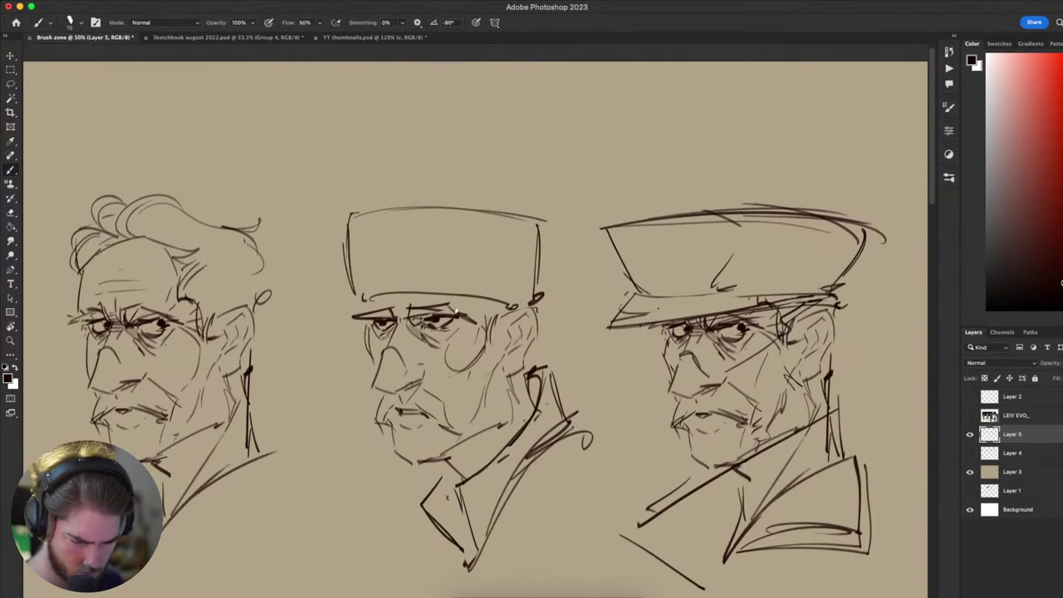
{"action": "left_click_drag", "start_coordinate": [391, 396], "coordinate": [355, 376]}
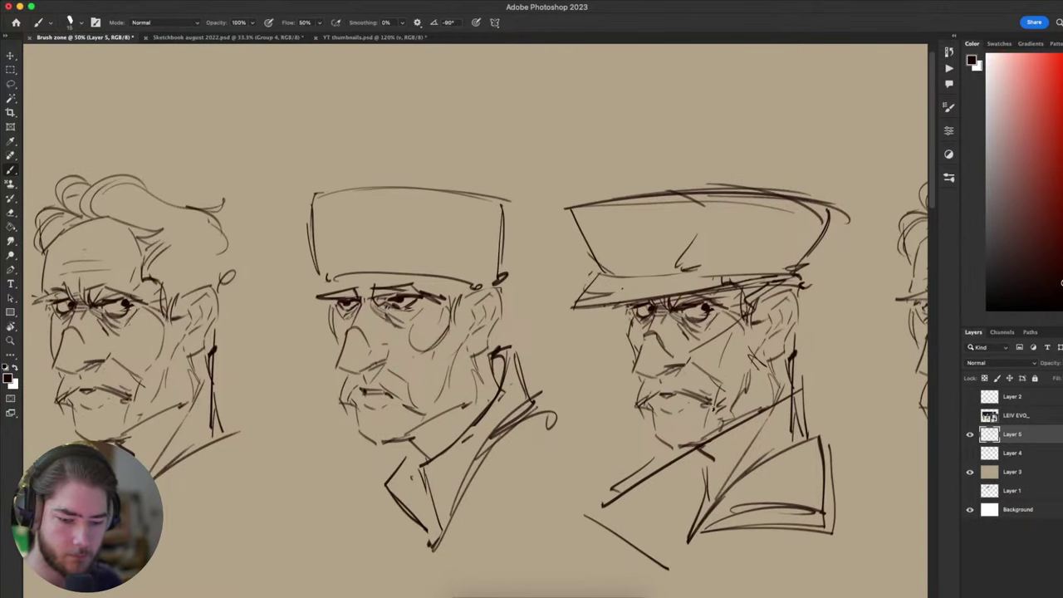
- Raise the second head's hat into a taller cylinder with longer sides and a new arched top, erasing the old top edge
{"action": "left_click_drag", "start_coordinate": [805, 383], "coordinate": [762, 404]}
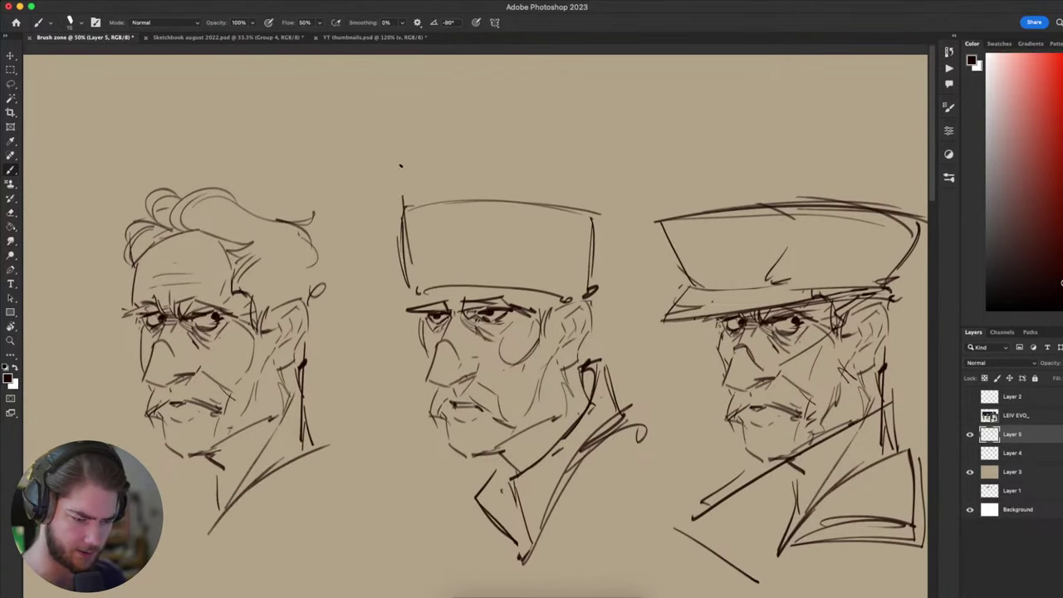
{"action": "left_click_drag", "start_coordinate": [398, 137], "coordinate": [405, 196]}
{"action": "left_click_drag", "start_coordinate": [398, 151], "coordinate": [406, 282]}
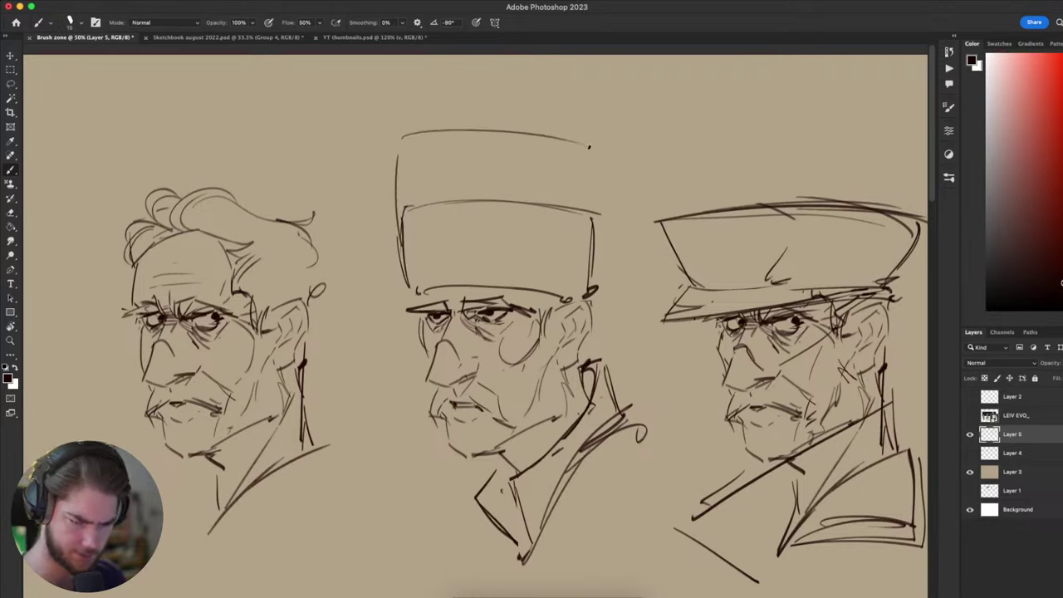
{"action": "left_click_drag", "start_coordinate": [399, 149], "coordinate": [595, 145]}
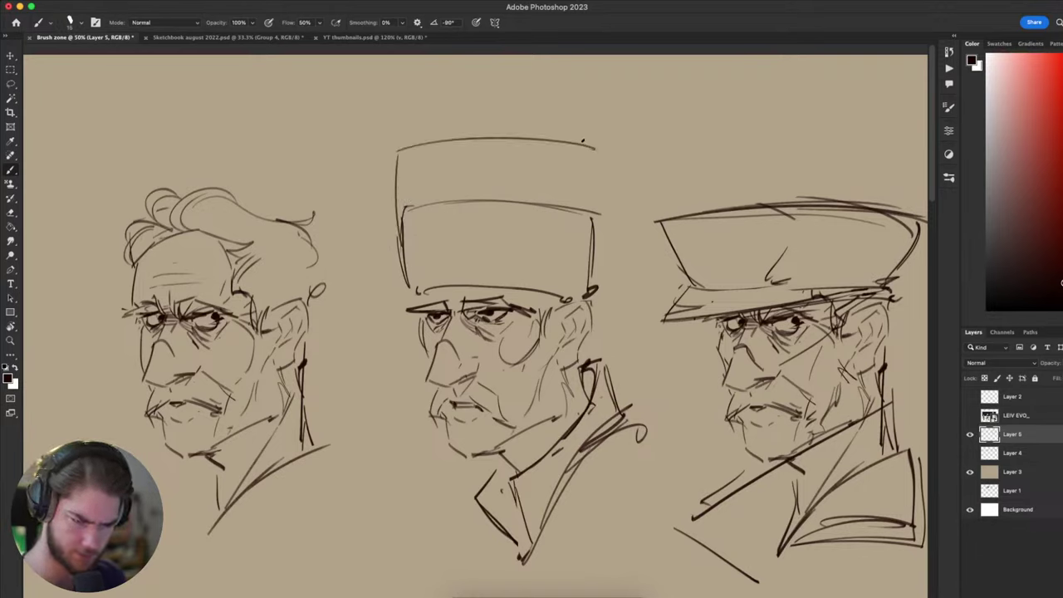
{"action": "left_click_drag", "start_coordinate": [595, 146], "coordinate": [592, 274]}
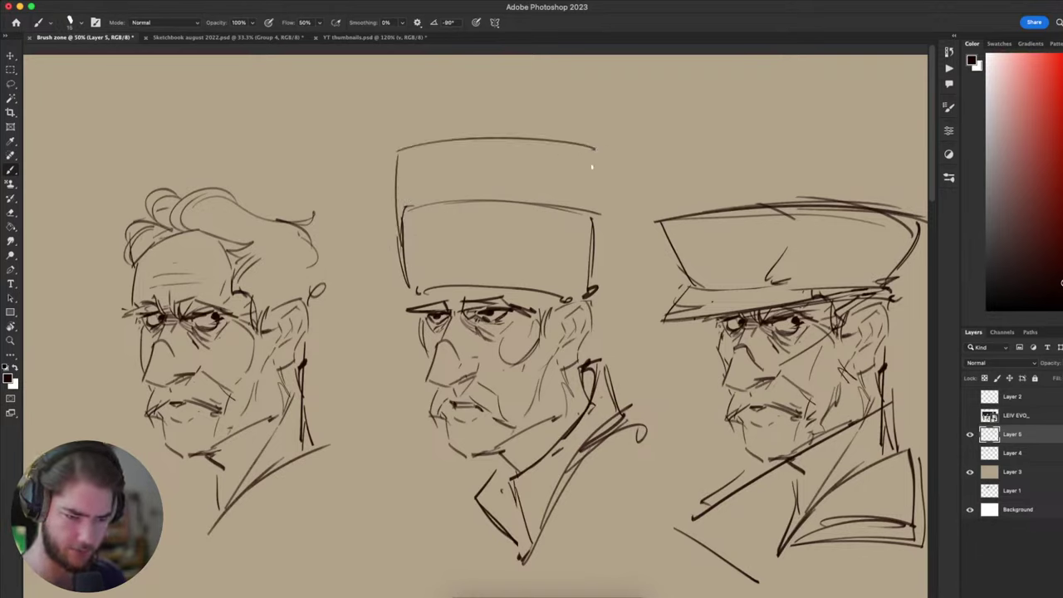
{"action": "left_click_drag", "start_coordinate": [593, 161], "coordinate": [592, 289]}
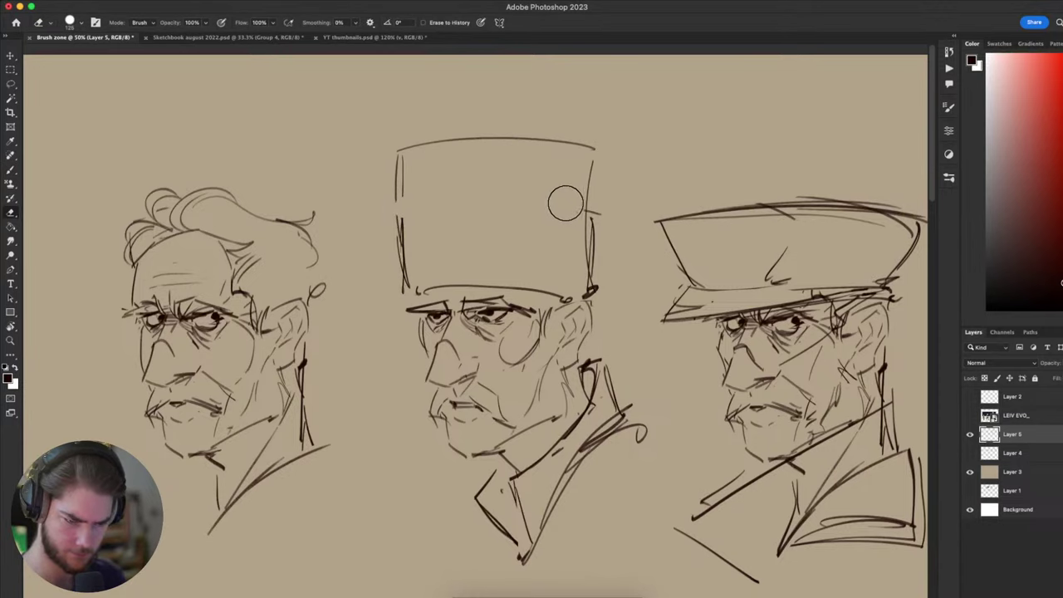
- Remove the collar from the second figure and rework its near brow into a straighter, heavier line
{"action": "left_click_drag", "start_coordinate": [549, 439], "coordinate": [542, 369]}
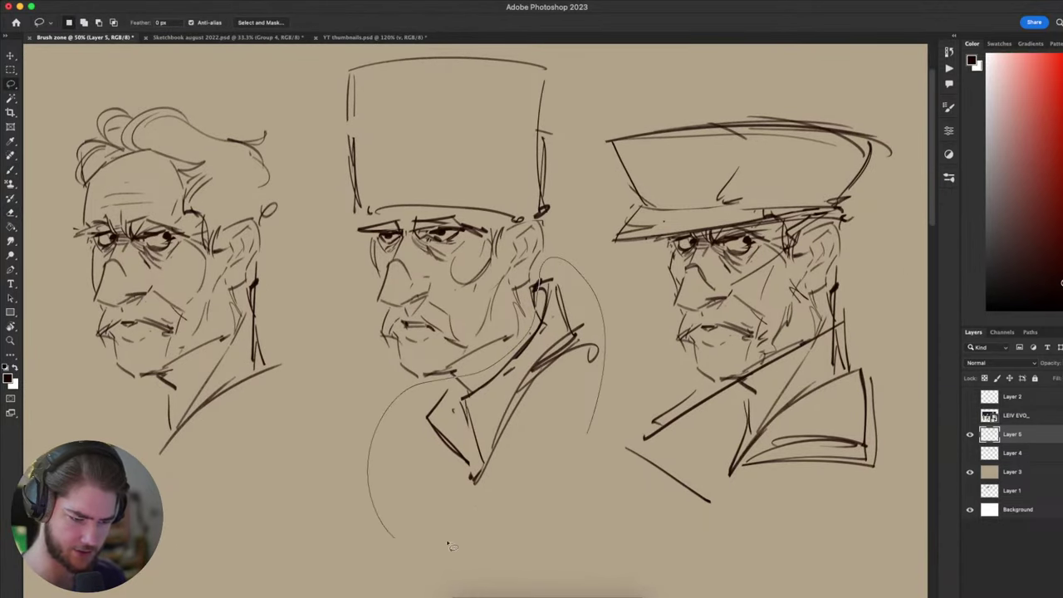
{"action": "left_click_drag", "start_coordinate": [539, 353], "coordinate": [540, 407]}
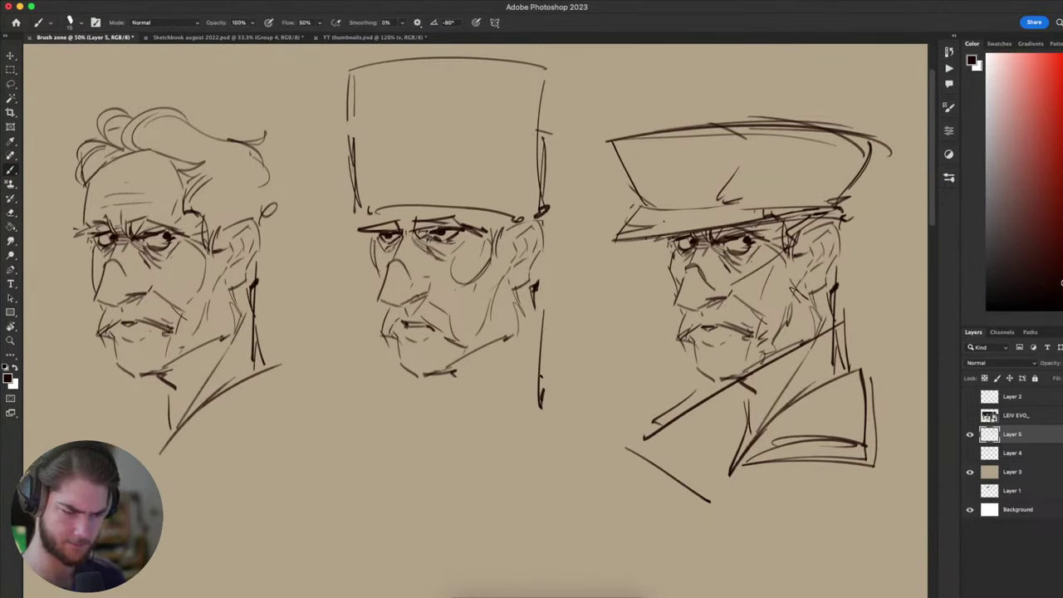
{"action": "left_click_drag", "start_coordinate": [517, 429], "coordinate": [574, 367]}
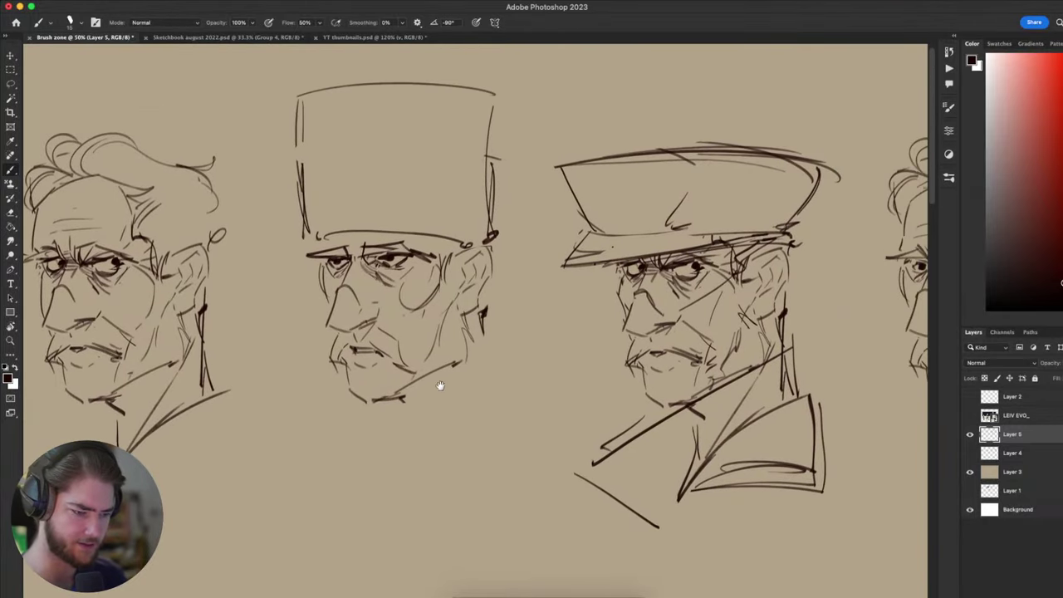
{"action": "mouse_move", "coordinate": [440, 383]}
{"action": "left_mouse_down"}
{"action": "mouse_move", "coordinate": [541, 482]}
{"action": "mouse_move", "coordinate": [586, 494]}
{"action": "left_mouse_up"}
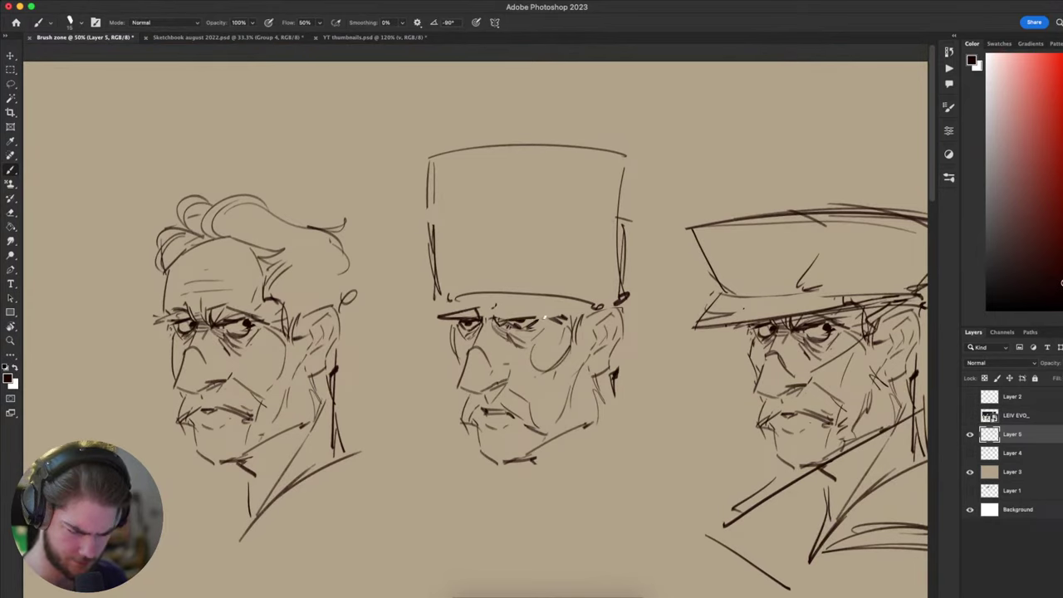
{"action": "left_click_drag", "start_coordinate": [545, 316], "coordinate": [564, 316]}
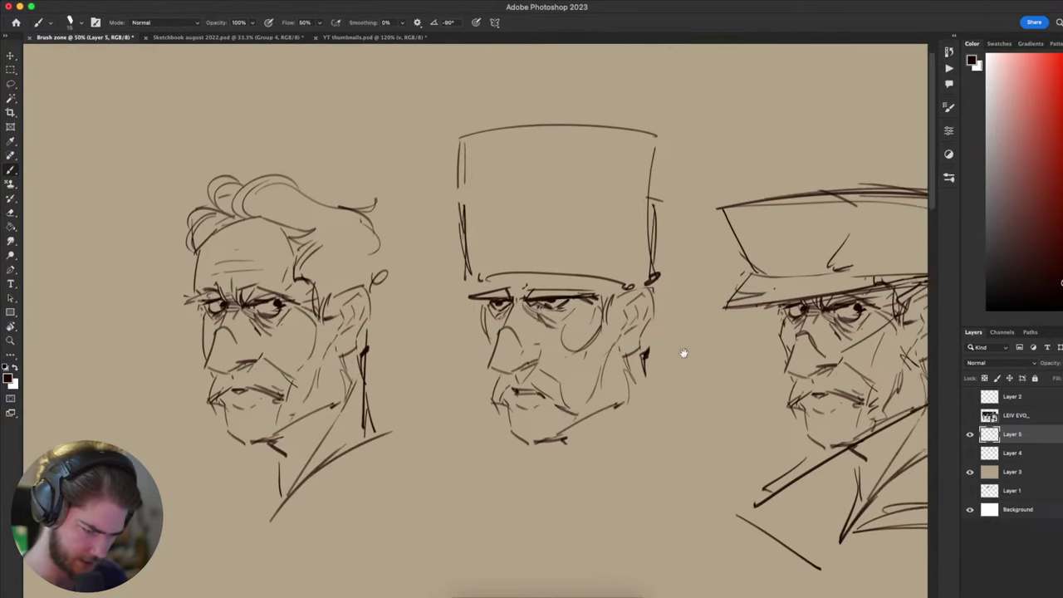
- Erase the second head's moustache and mouth, and redraw them as an arched upper lip over a downturned mouth line
{"action": "key", "text": "e"}
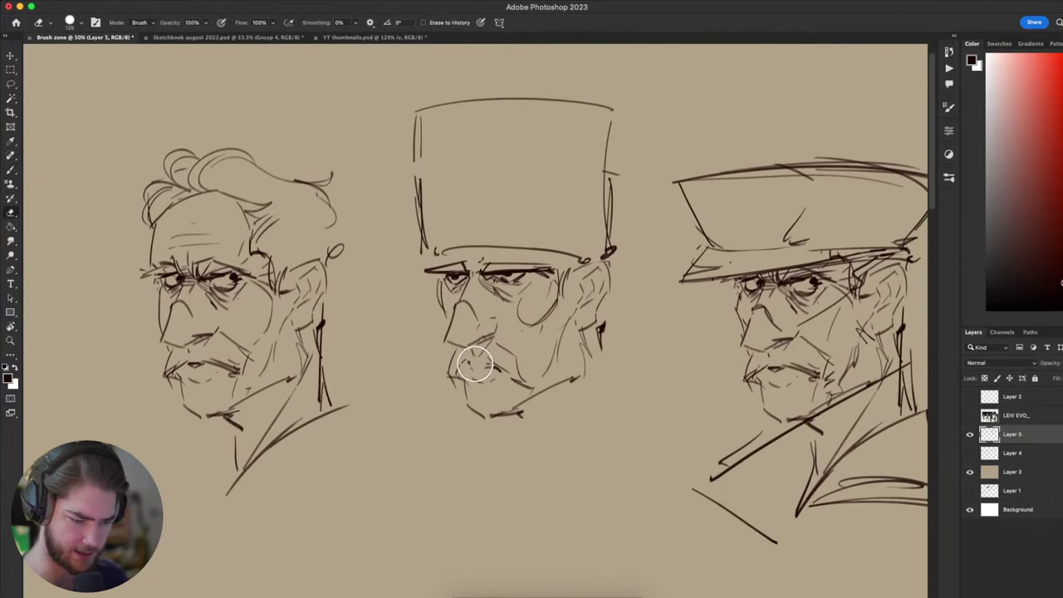
{"action": "left_click_drag", "start_coordinate": [475, 357], "coordinate": [504, 374]}
{"action": "key", "text": "b"}
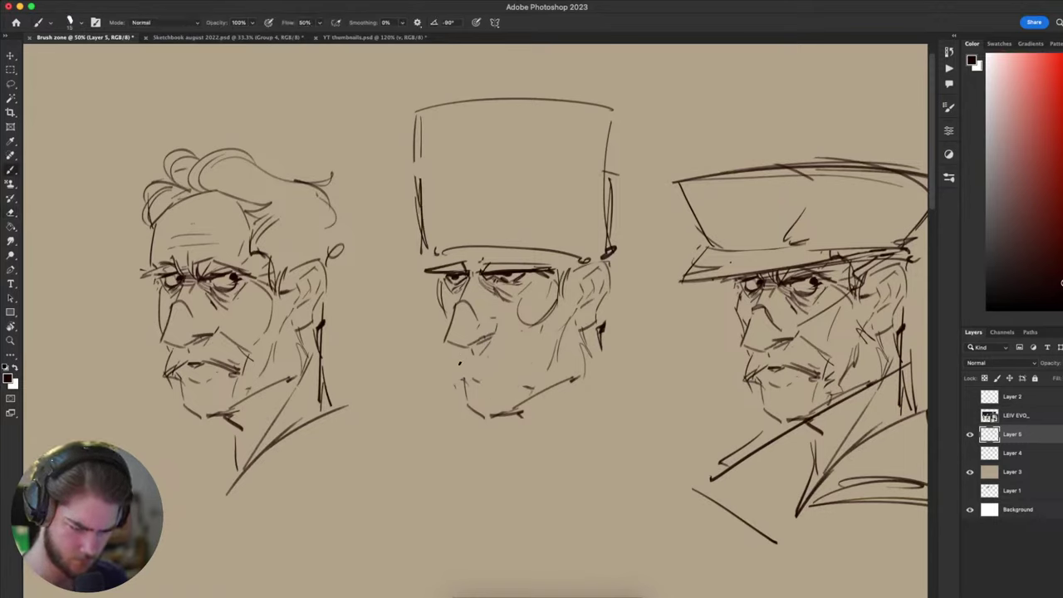
{"action": "mouse_move", "coordinate": [461, 367]}
{"action": "left_mouse_down"}
{"action": "mouse_move", "coordinate": [539, 374]}
{"action": "mouse_move", "coordinate": [476, 356]}
{"action": "left_mouse_up"}
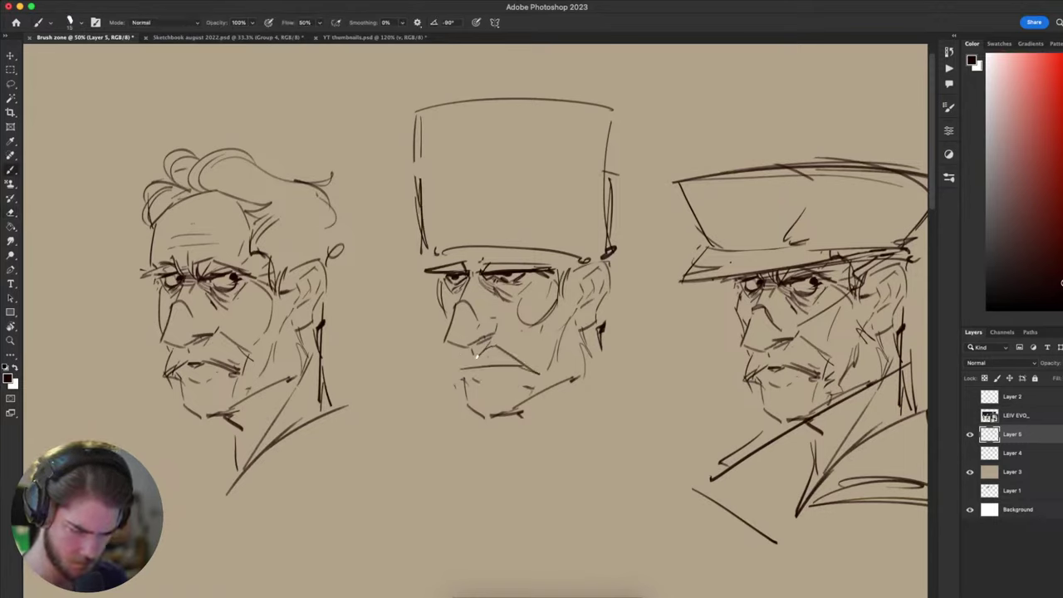
{"action": "left_click_drag", "start_coordinate": [449, 436], "coordinate": [415, 460]}
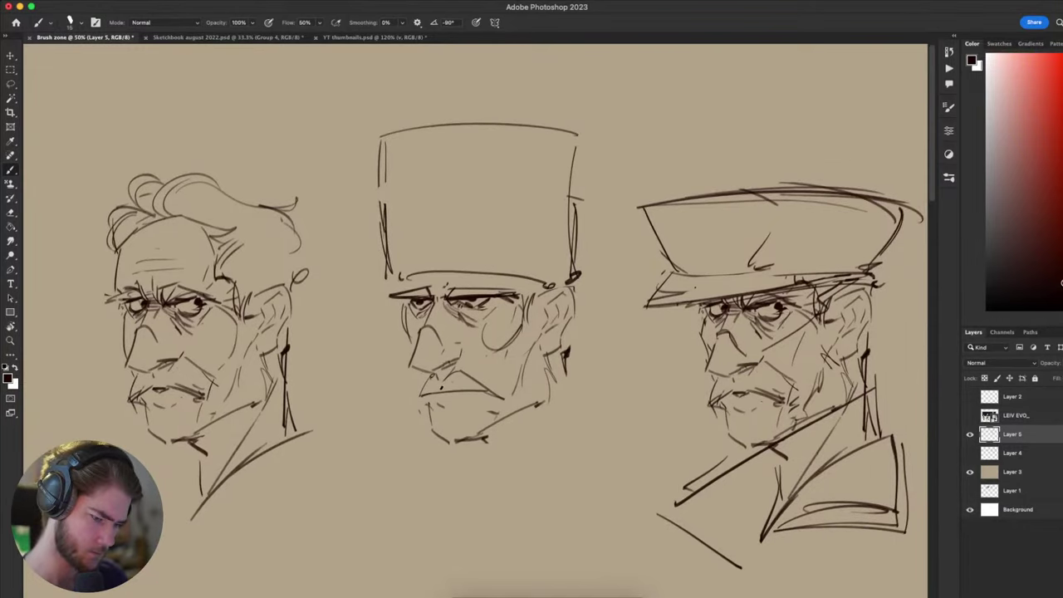
{"action": "left_click_drag", "start_coordinate": [471, 389], "coordinate": [419, 392]}
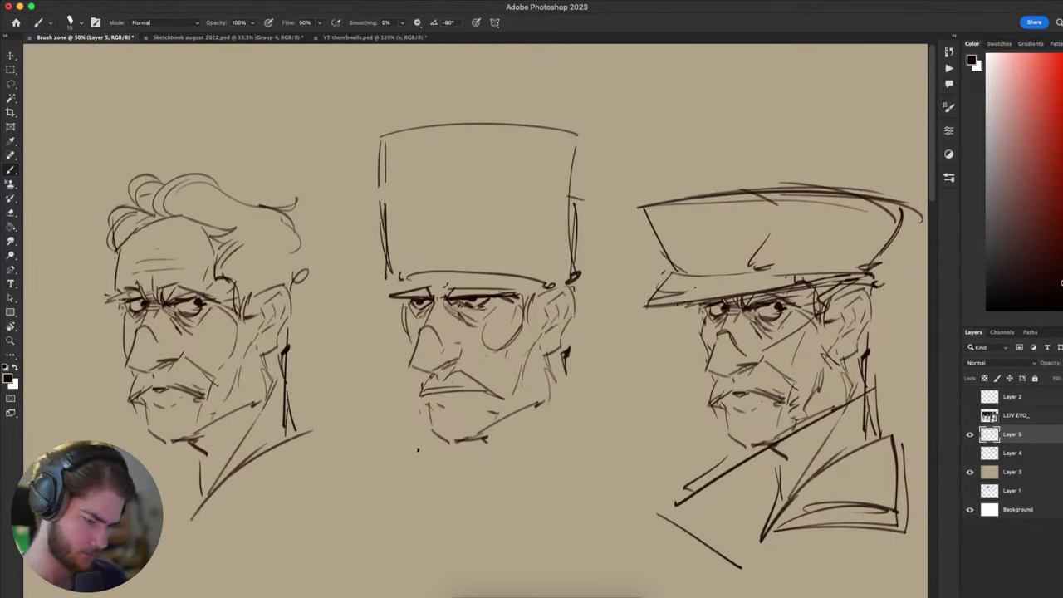
{"action": "key", "text": "super+z"}
{"action": "left_click_drag", "start_coordinate": [401, 462], "coordinate": [419, 380]}
{"action": "mouse_move", "coordinate": [684, 403]}
{"action": "left_mouse_down"}
{"action": "mouse_move", "coordinate": [728, 375]}
{"action": "mouse_move", "coordinate": [687, 352]}
{"action": "left_mouse_up"}
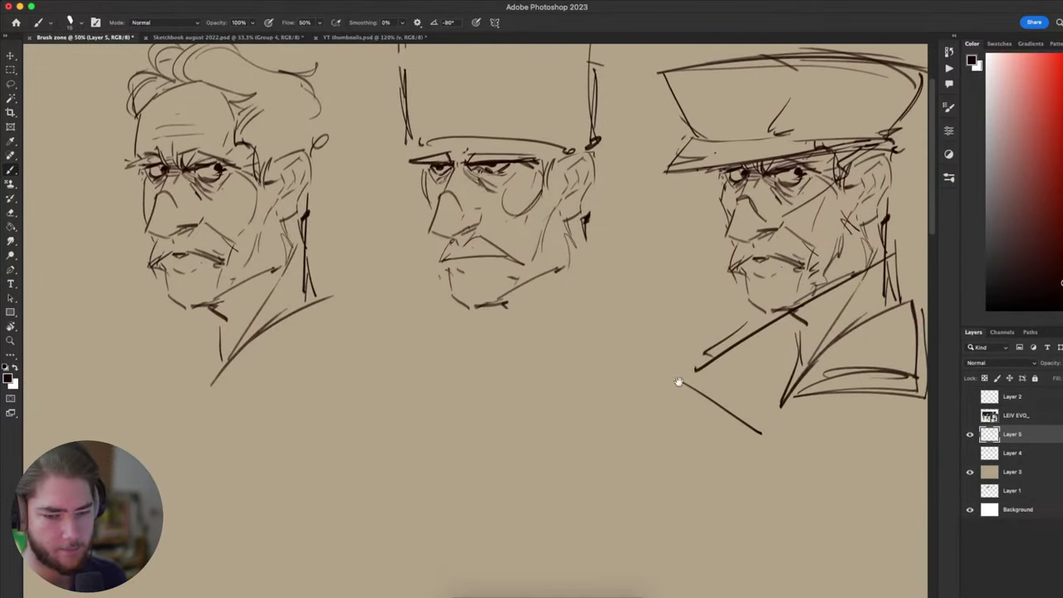
{"action": "mouse_move", "coordinate": [792, 428]}
{"action": "left_mouse_down"}
{"action": "mouse_move", "coordinate": [460, 470]}
{"action": "mouse_move", "coordinate": [494, 485]}
{"action": "left_mouse_up"}
{"action": "mouse_move", "coordinate": [506, 414]}
{"action": "left_mouse_down"}
{"action": "mouse_move", "coordinate": [622, 429]}
{"action": "mouse_move", "coordinate": [702, 399]}
{"action": "left_mouse_up"}
{"action": "left_click_drag", "start_coordinate": [782, 426], "coordinate": [723, 447]}
{"action": "left_click_drag", "start_coordinate": [603, 400], "coordinate": [687, 419]}
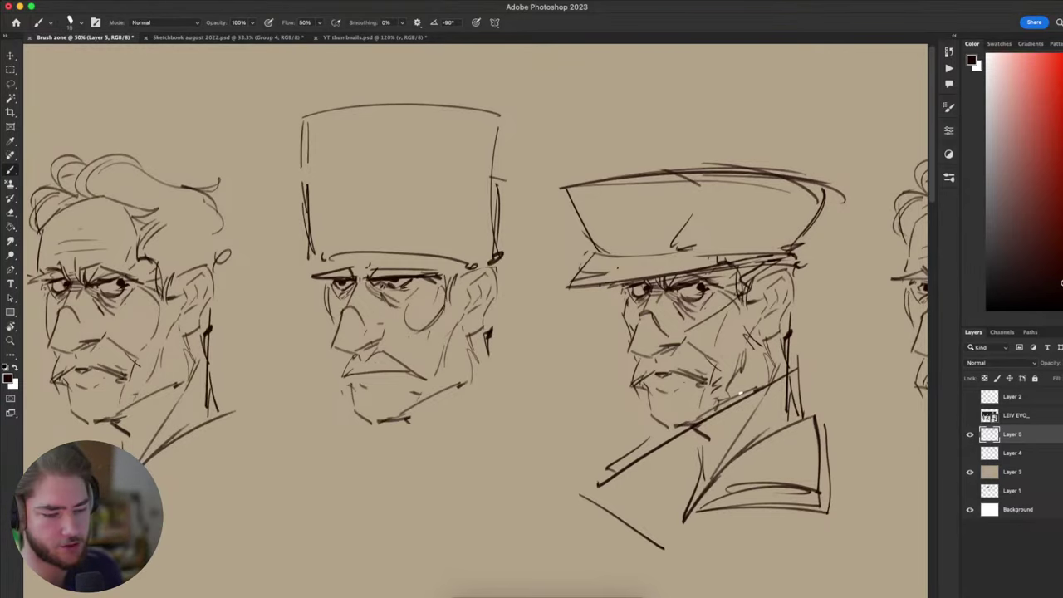
- Erase the fold lines beneath the third figure's chin and double the diagonal edge at the front of its coat
{"action": "left_click_drag", "start_coordinate": [742, 431], "coordinate": [635, 387]}
{"action": "key", "text": "e"}
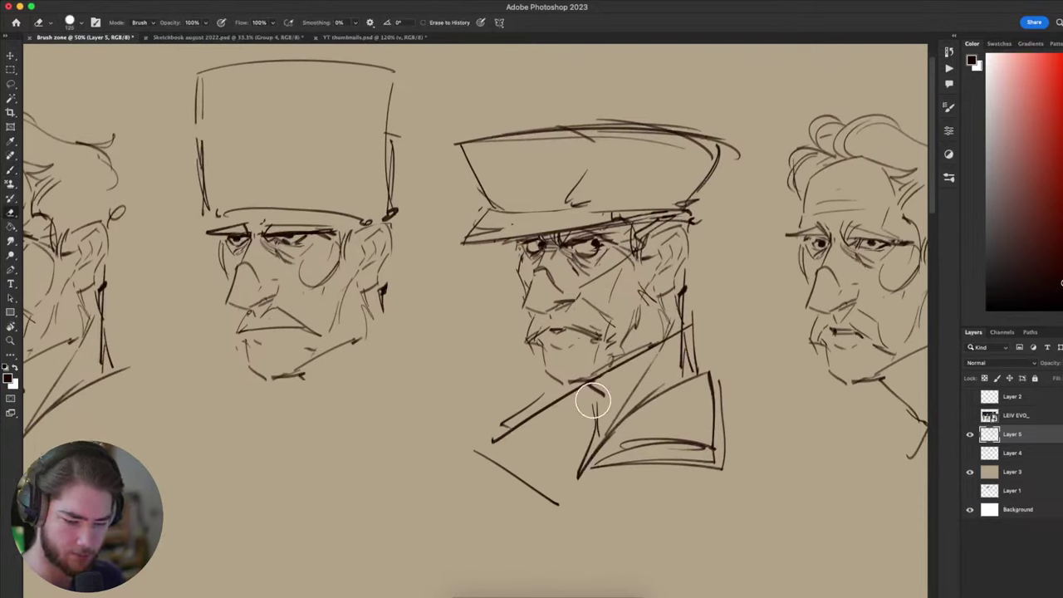
{"action": "key", "text": "b"}
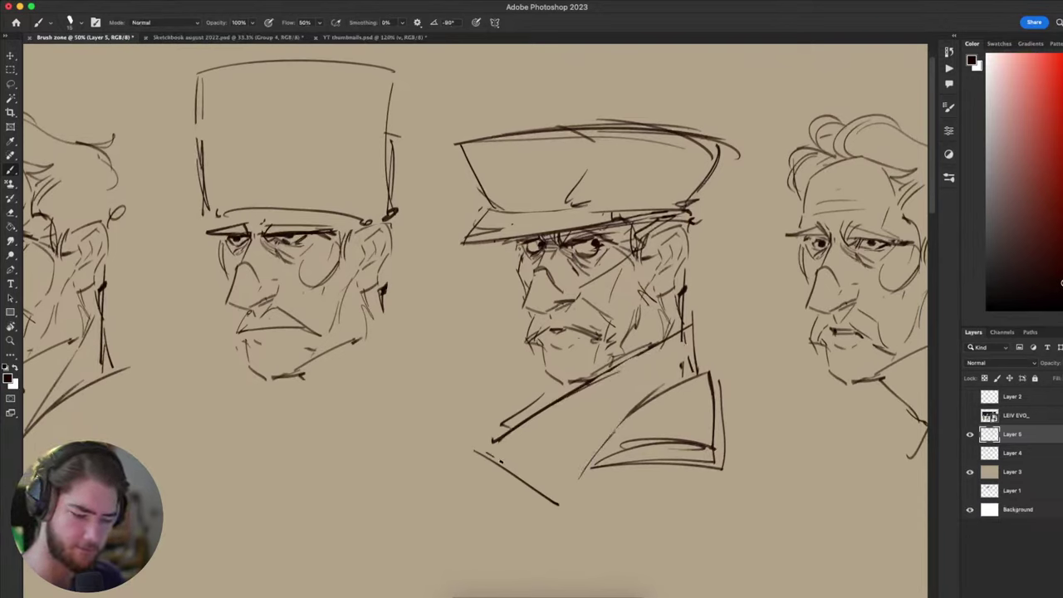
{"action": "key", "text": "super+z"}
{"action": "left_click_drag", "start_coordinate": [500, 461], "coordinate": [564, 505]}
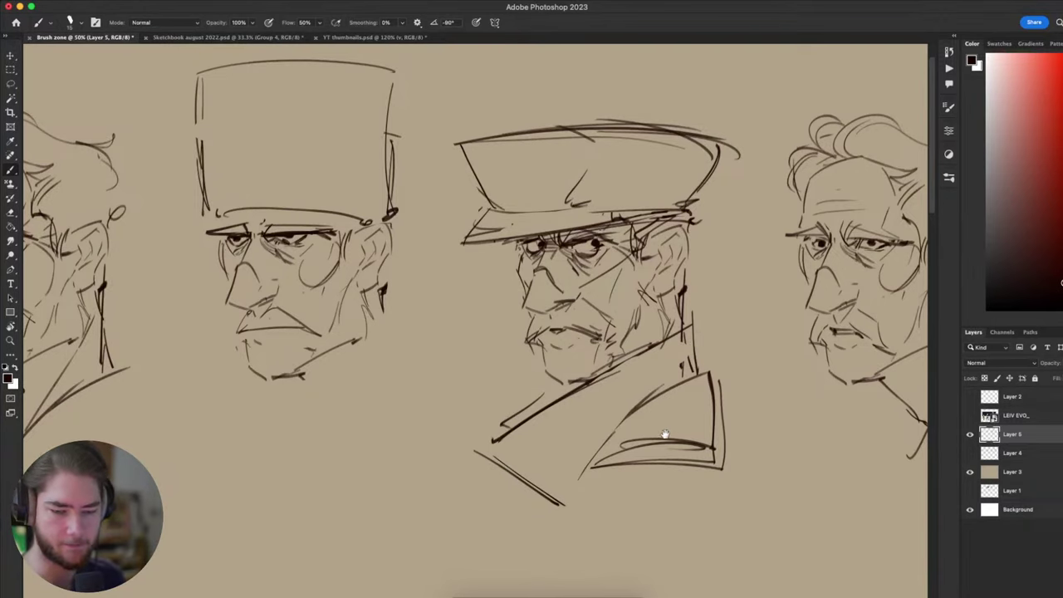
{"action": "left_click_drag", "start_coordinate": [690, 408], "coordinate": [622, 381]}
{"action": "mouse_move", "coordinate": [816, 394]}
{"action": "left_mouse_down"}
{"action": "mouse_move", "coordinate": [629, 432]}
{"action": "mouse_move", "coordinate": [658, 470]}
{"action": "left_mouse_up"}
{"action": "key", "text": "super+z"}
{"action": "left_click_drag", "start_coordinate": [652, 427], "coordinate": [662, 472]}
{"action": "key", "text": "super+z"}
{"action": "mouse_move", "coordinate": [662, 472]}
{"action": "left_mouse_down"}
{"action": "mouse_move", "coordinate": [704, 392]}
{"action": "mouse_move", "coordinate": [764, 336]}
{"action": "left_mouse_up"}
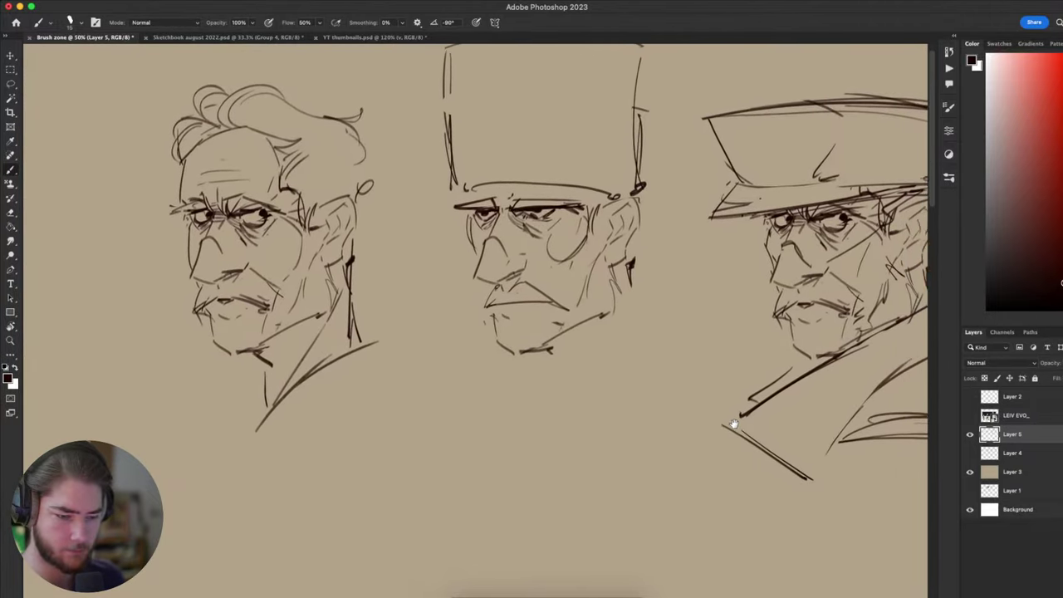
- Select the second head's mouth, chin and jaw and move them slightly down and toward the front of the face
{"action": "mouse_move", "coordinate": [734, 424]}
{"action": "left_mouse_down"}
{"action": "mouse_move", "coordinate": [625, 433]}
{"action": "mouse_move", "coordinate": [658, 495]}
{"action": "left_mouse_up"}
{"action": "key", "text": "l"}
{"action": "mouse_move", "coordinate": [583, 388]}
{"action": "left_mouse_down"}
{"action": "mouse_move", "coordinate": [389, 386]}
{"action": "mouse_move", "coordinate": [510, 346]}
{"action": "mouse_move", "coordinate": [567, 365]}
{"action": "left_mouse_up"}
{"action": "key", "text": "v"}
{"action": "mouse_move", "coordinate": [493, 405]}
{"action": "left_mouse_down"}
{"action": "mouse_move", "coordinate": [480, 410]}
{"action": "mouse_move", "coordinate": [489, 416]}
{"action": "left_mouse_up"}
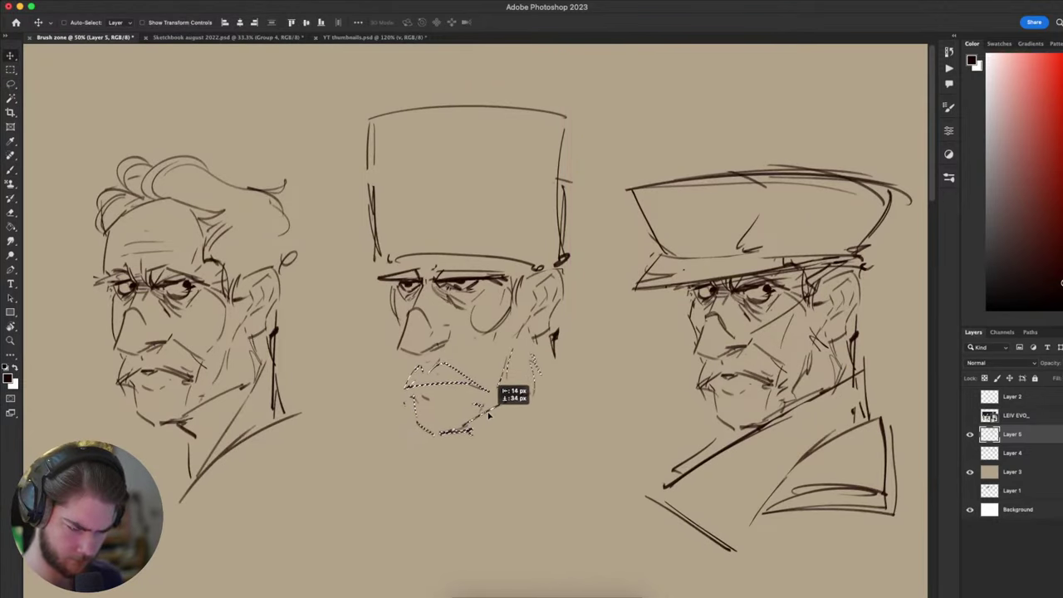
{"action": "left_click_drag", "start_coordinate": [489, 415], "coordinate": [482, 420]}
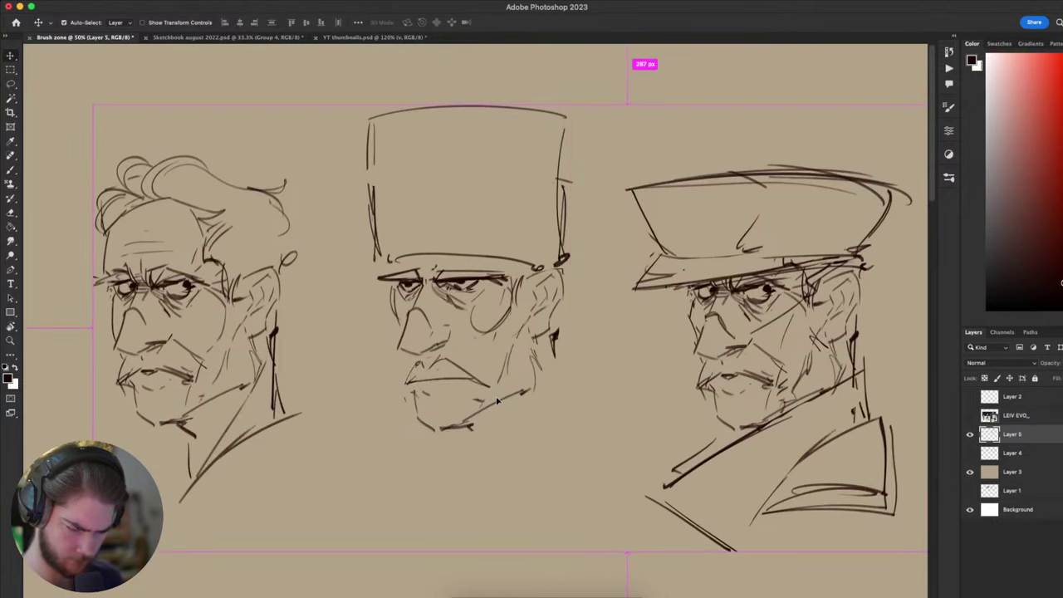
- Clear the selection and examine the row of heads, comparing their faces, headwear and collars
{"action": "key", "text": "ctrl+d"}
{"action": "key", "text": "b"}
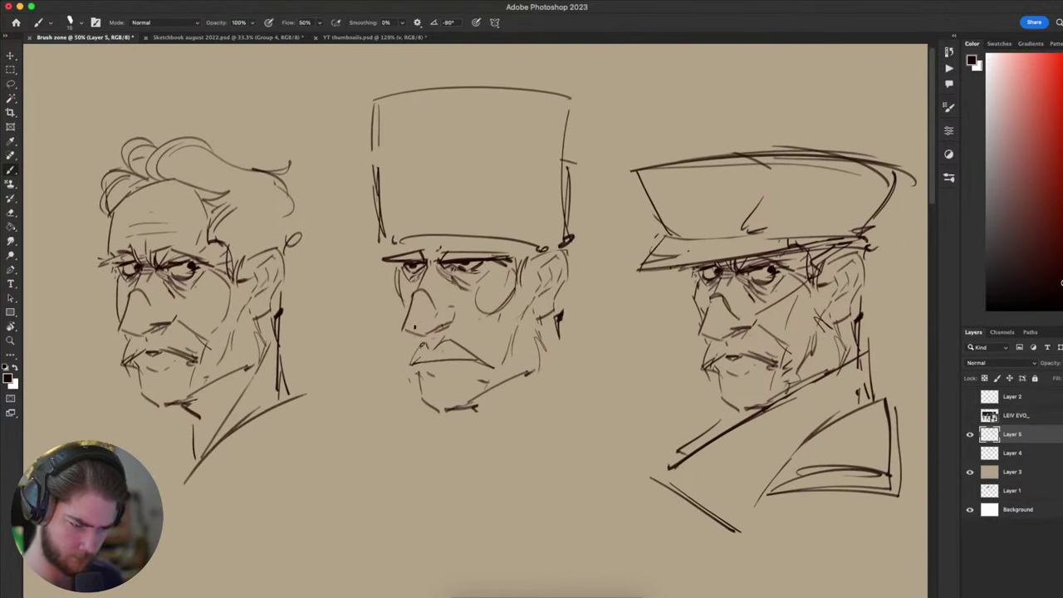
{"action": "mouse_move", "coordinate": [480, 369]}
{"action": "left_mouse_down"}
{"action": "mouse_move", "coordinate": [413, 389]}
{"action": "mouse_move", "coordinate": [407, 440]}
{"action": "left_mouse_up"}
{"action": "key", "text": "ctrl+z"}
{"action": "left_click_drag", "start_coordinate": [329, 316], "coordinate": [493, 311]}
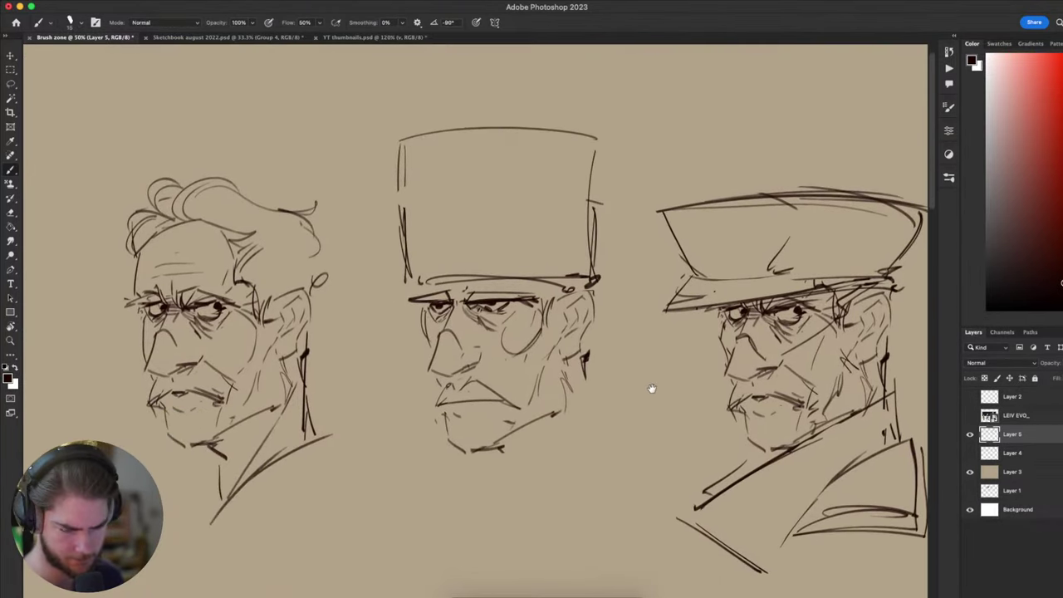
{"action": "left_click_drag", "start_coordinate": [653, 387], "coordinate": [691, 316]}
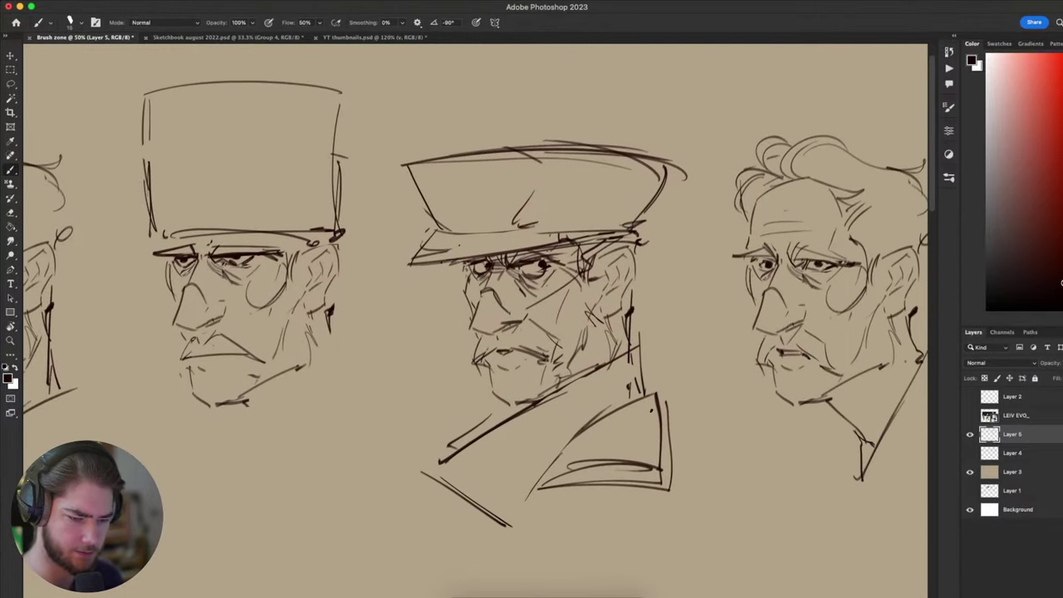
{"action": "left_click_drag", "start_coordinate": [721, 436], "coordinate": [640, 465]}
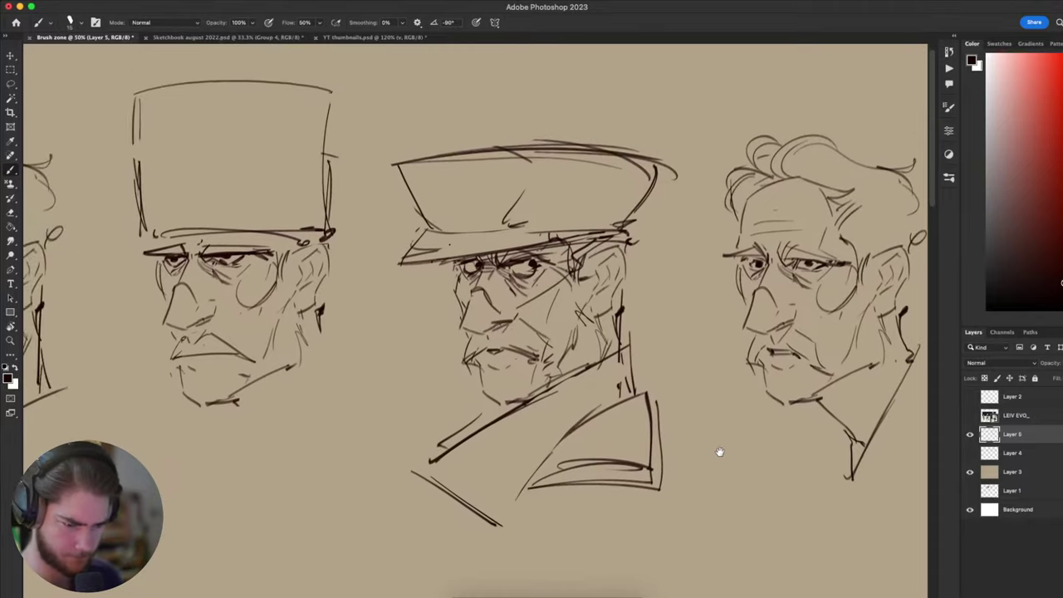
{"action": "mouse_move", "coordinate": [719, 452]}
{"action": "left_mouse_down"}
{"action": "mouse_move", "coordinate": [697, 394]}
{"action": "mouse_move", "coordinate": [742, 456]}
{"action": "left_mouse_up"}
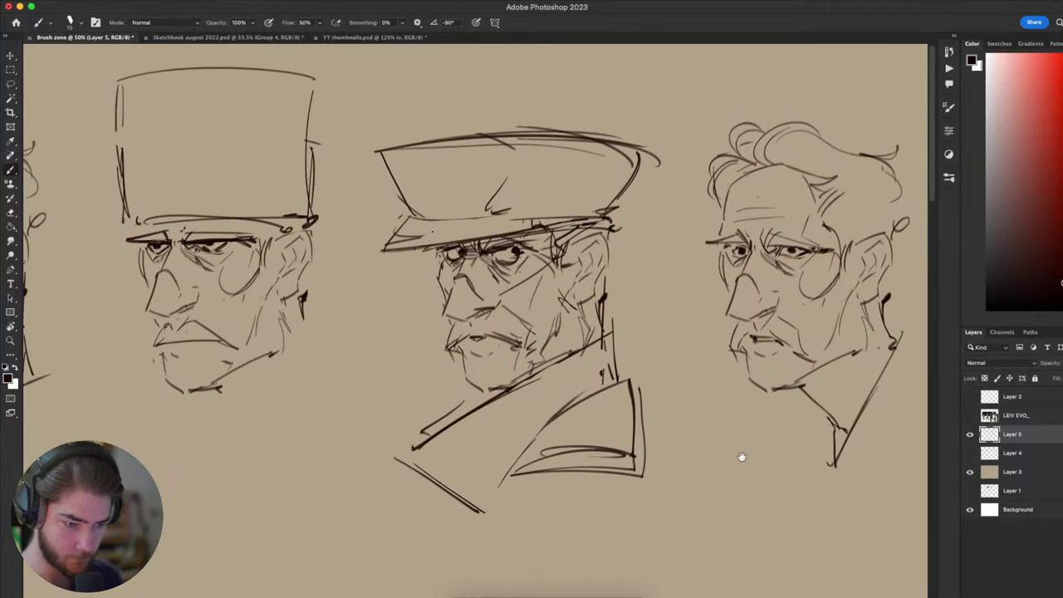
{"action": "key", "text": "b"}
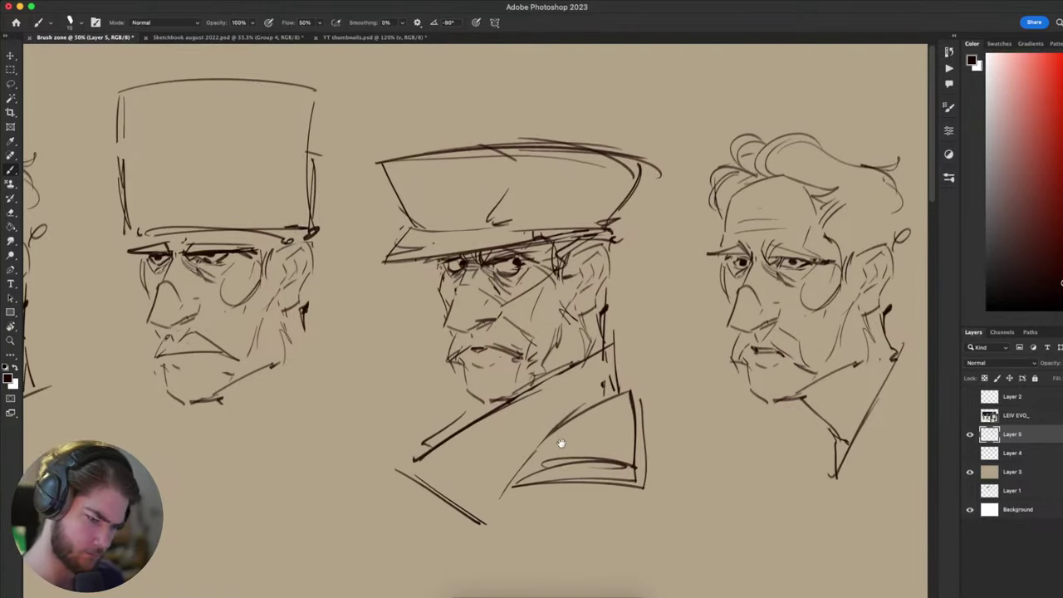
{"action": "left_click_drag", "start_coordinate": [557, 444], "coordinate": [344, 404]}
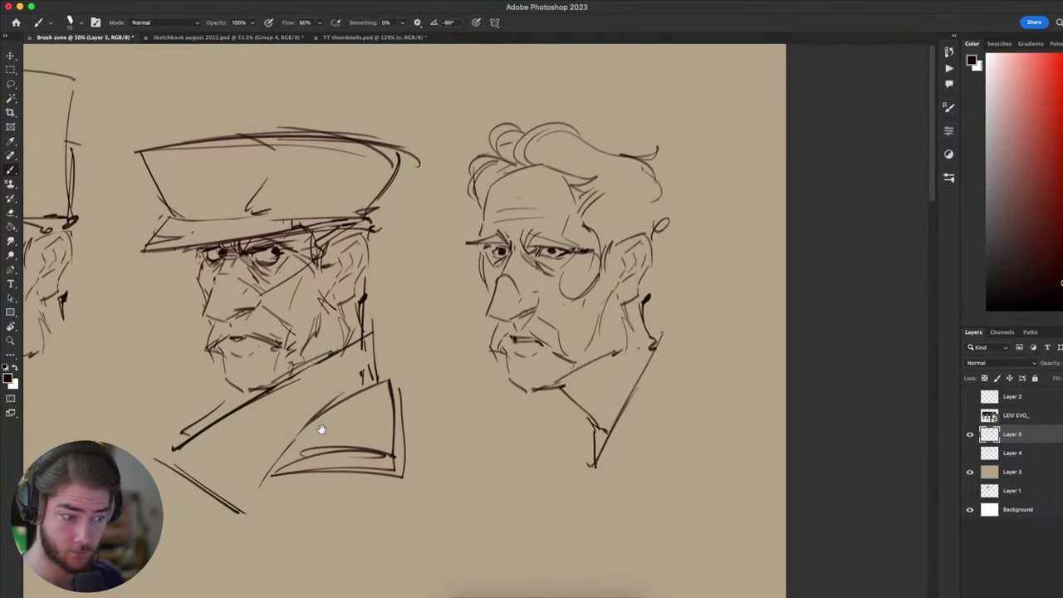
{"action": "mouse_move", "coordinate": [321, 429]}
{"action": "left_mouse_down"}
{"action": "mouse_move", "coordinate": [356, 434]}
{"action": "mouse_move", "coordinate": [549, 403]}
{"action": "left_mouse_up"}
{"action": "left_click_drag", "start_coordinate": [548, 404], "coordinate": [582, 417]}
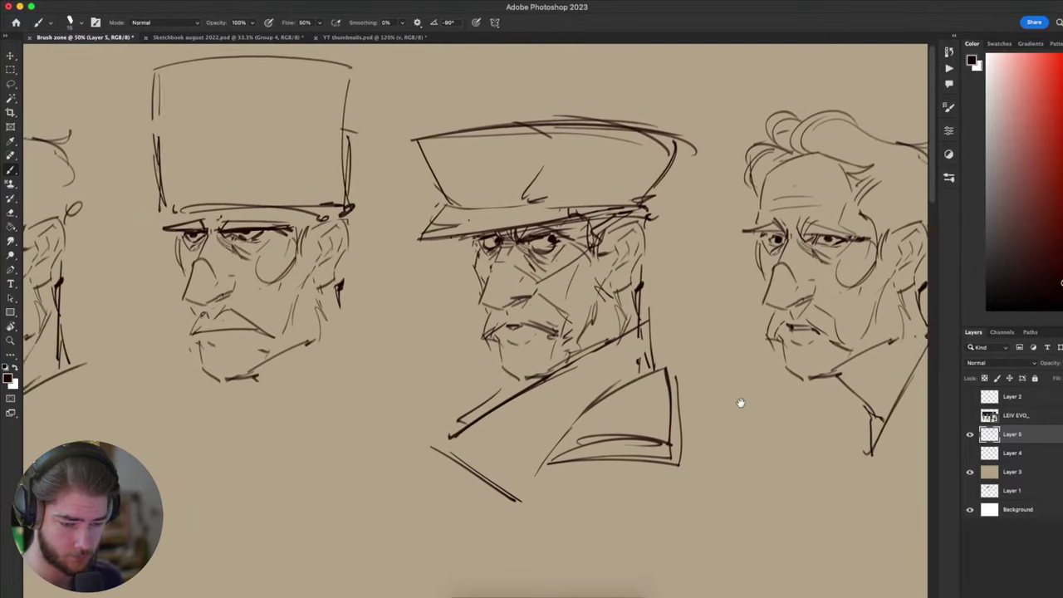
- Draw a short vertical line below the second head for the back of its neck
{"action": "left_click_drag", "start_coordinate": [740, 403], "coordinate": [809, 404]}
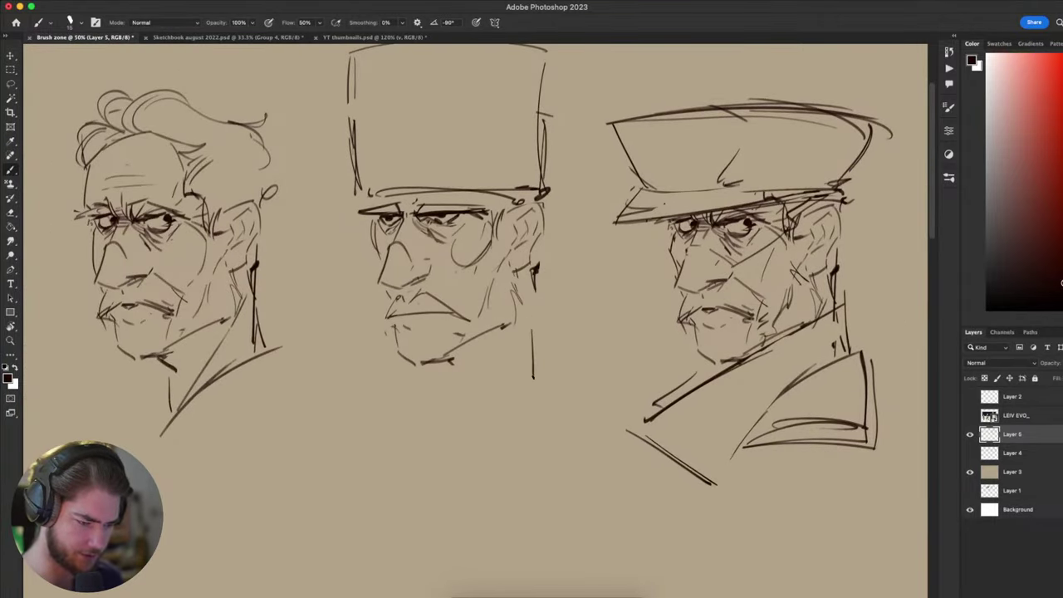
{"action": "scroll", "coordinate": [392, 498], "scroll_direction": "right", "scroll_amount": 5}
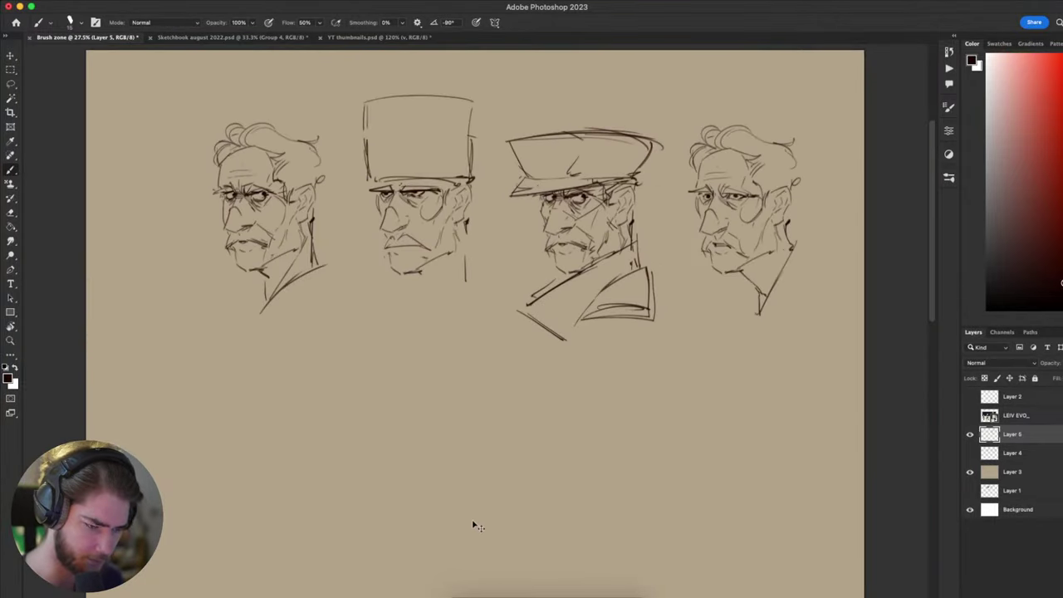
{"action": "scroll", "coordinate": [472, 519], "scroll_direction": "down", "scroll_amount": 5}
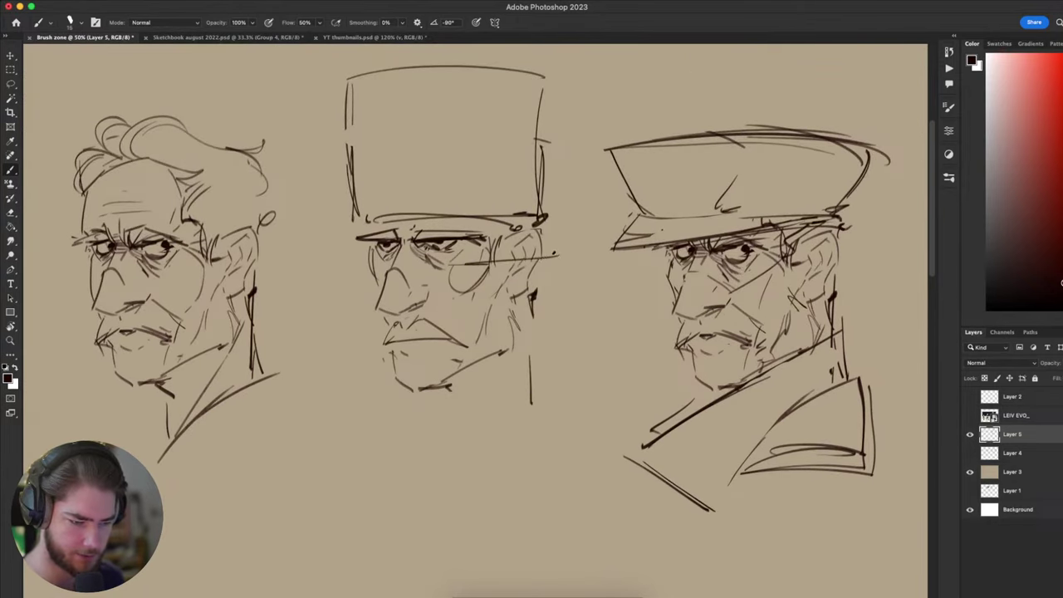
{"action": "scroll", "coordinate": [487, 410], "scroll_direction": "up", "scroll_amount": 5}
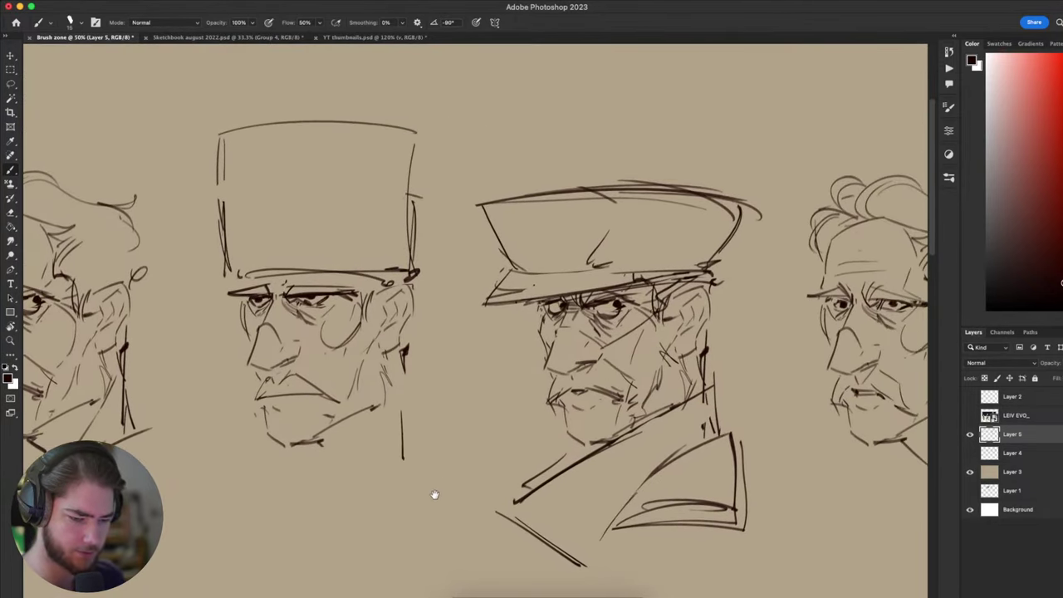
{"action": "scroll", "coordinate": [457, 482], "scroll_direction": "down", "scroll_amount": 3}
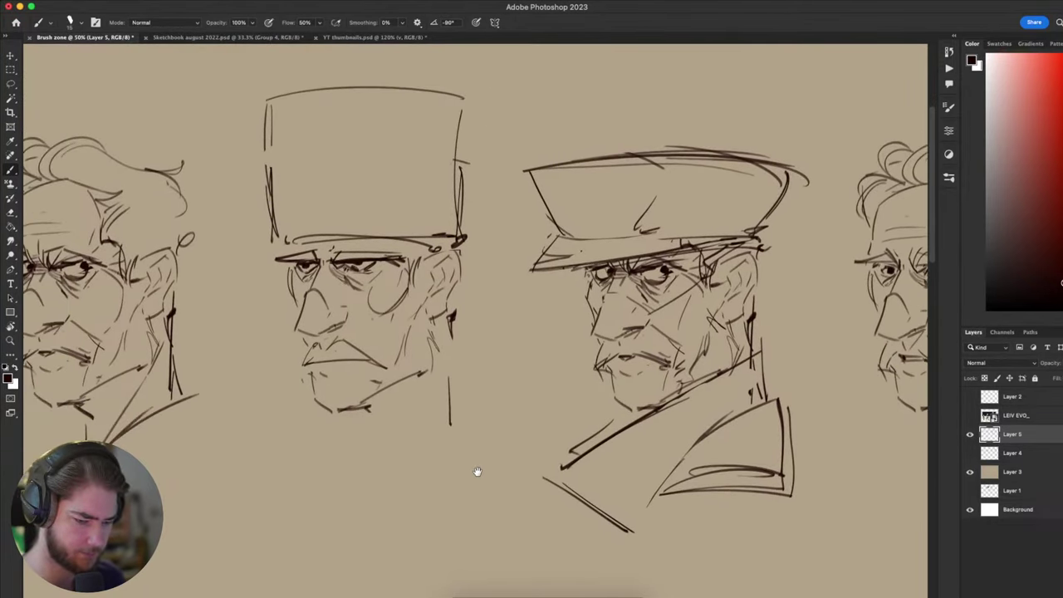
- Sketch loose hair strands beneath the front of the third figure's visor and behind its ear
{"action": "mouse_move", "coordinate": [479, 470]}
{"action": "left_mouse_down"}
{"action": "mouse_move", "coordinate": [454, 482]}
{"action": "mouse_move", "coordinate": [487, 462]}
{"action": "mouse_move", "coordinate": [446, 485]}
{"action": "left_mouse_up"}
{"action": "left_click_drag", "start_coordinate": [447, 484], "coordinate": [391, 522]}
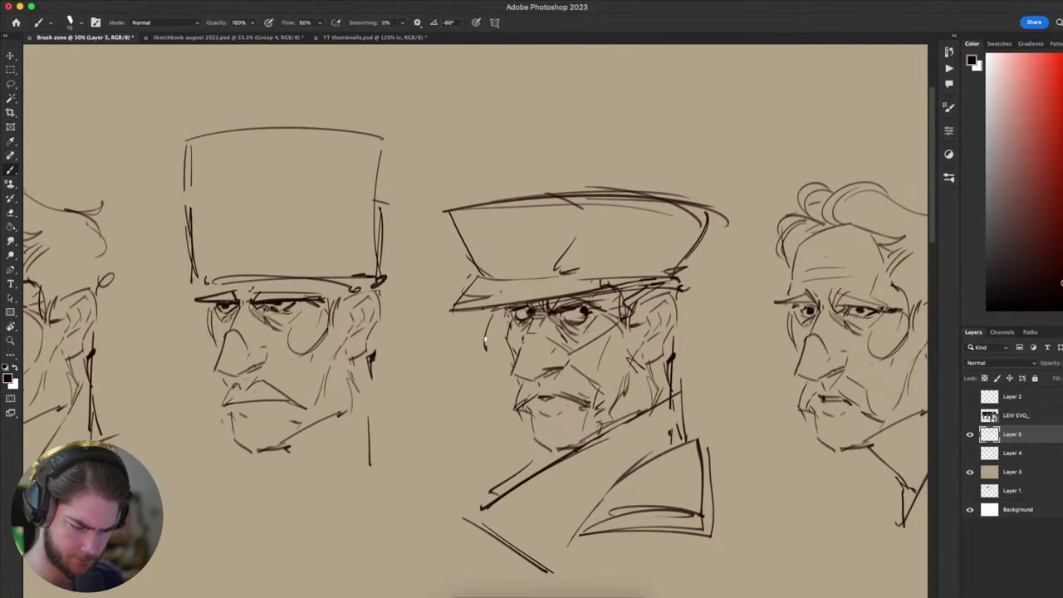
{"action": "left_click_drag", "start_coordinate": [490, 316], "coordinate": [487, 350]}
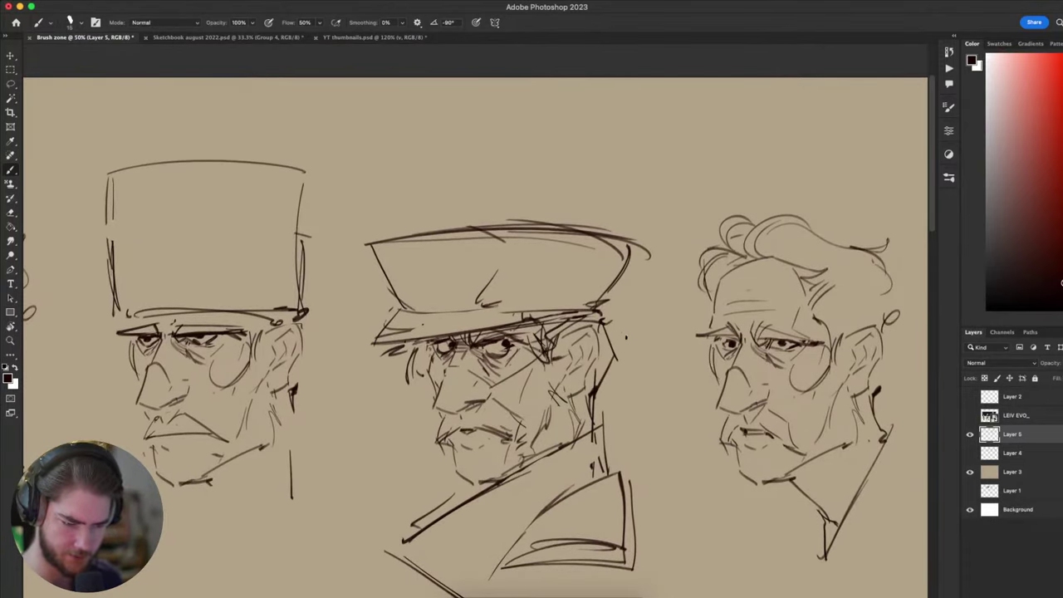
{"action": "key", "text": "super+z"}
{"action": "key", "text": "super+z"}
{"action": "left_click_drag", "start_coordinate": [599, 324], "coordinate": [608, 353]}
{"action": "left_click_drag", "start_coordinate": [608, 356], "coordinate": [593, 388]}
{"action": "key", "text": "super+z"}
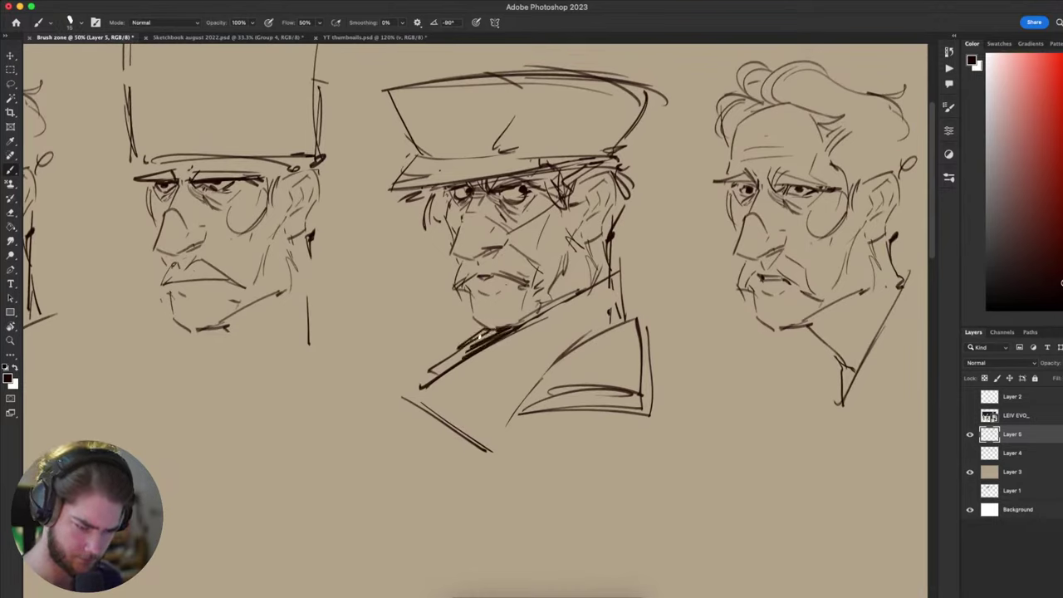
- Fill the band along the third figure's front collar edge with solid dark strokes and darken the collar corner behind its neck
{"action": "left_click_drag", "start_coordinate": [503, 331], "coordinate": [461, 351]}
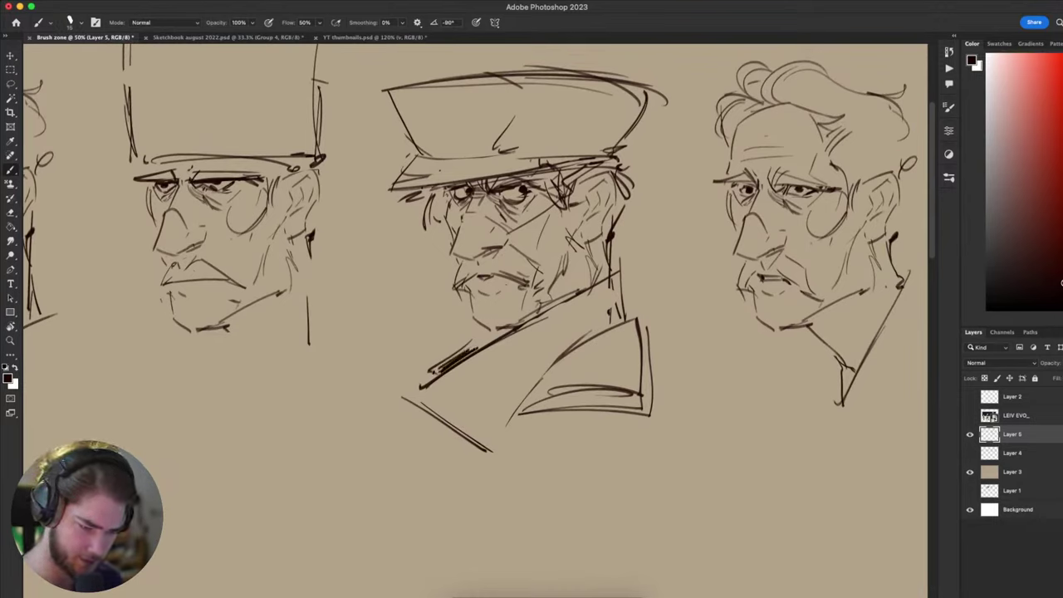
{"action": "left_click_drag", "start_coordinate": [474, 344], "coordinate": [428, 373]}
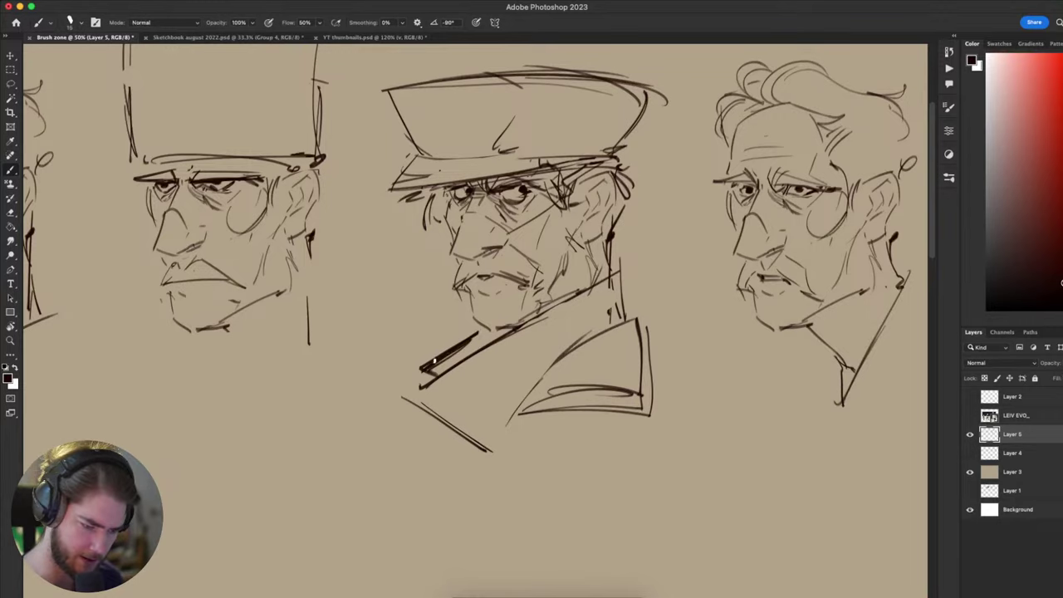
{"action": "left_click_drag", "start_coordinate": [480, 334], "coordinate": [422, 370]}
{"action": "mouse_move", "coordinate": [436, 370]}
{"action": "left_mouse_down"}
{"action": "mouse_move", "coordinate": [500, 333]}
{"action": "mouse_move", "coordinate": [485, 346]}
{"action": "left_mouse_up"}
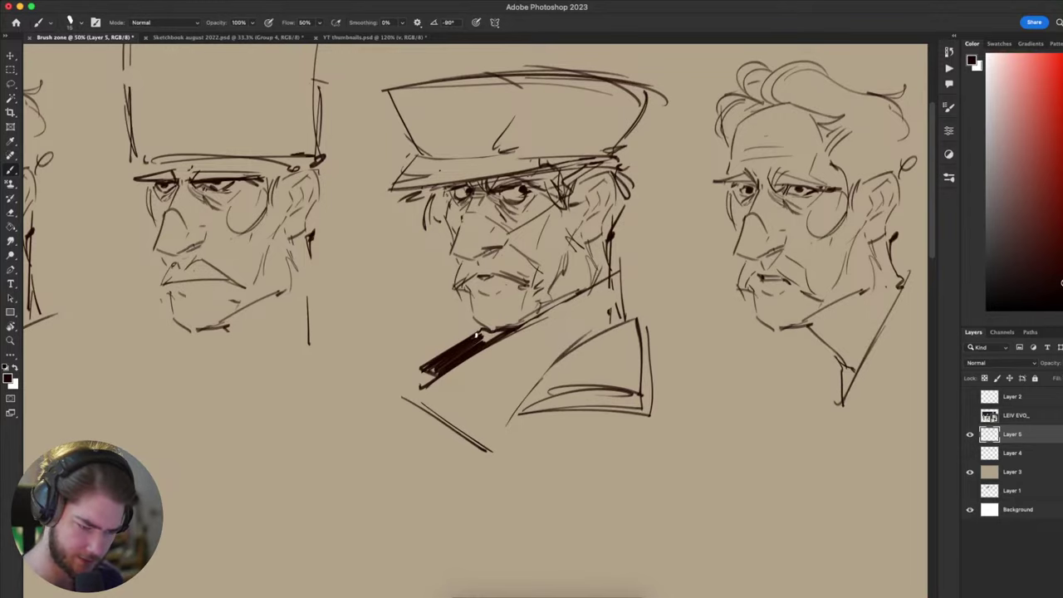
{"action": "left_click_drag", "start_coordinate": [557, 375], "coordinate": [481, 436]}
{"action": "left_click_drag", "start_coordinate": [646, 377], "coordinate": [678, 377]}
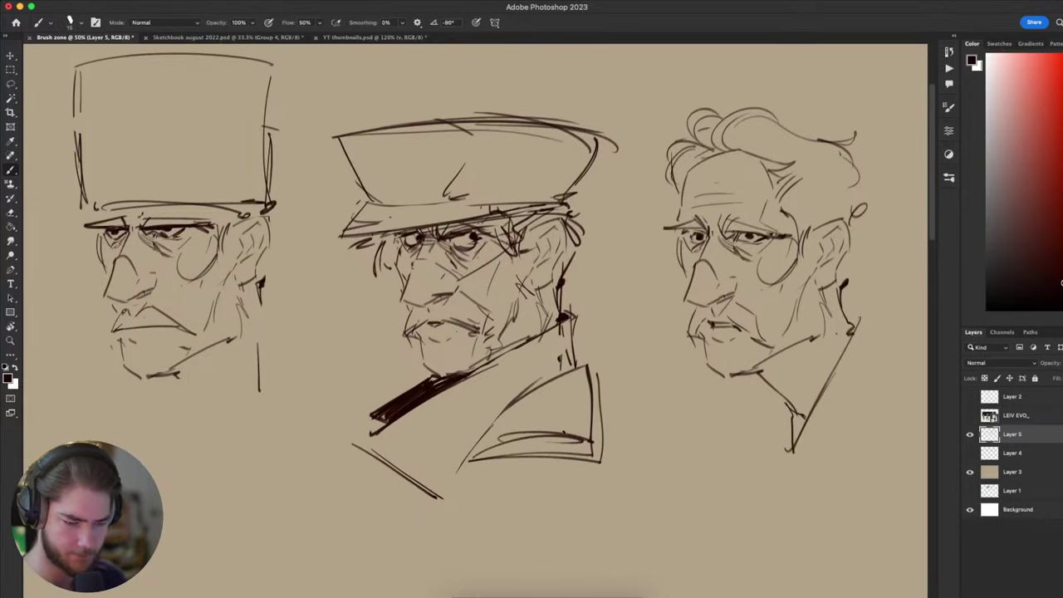
{"action": "left_click_drag", "start_coordinate": [681, 374], "coordinate": [698, 324]}
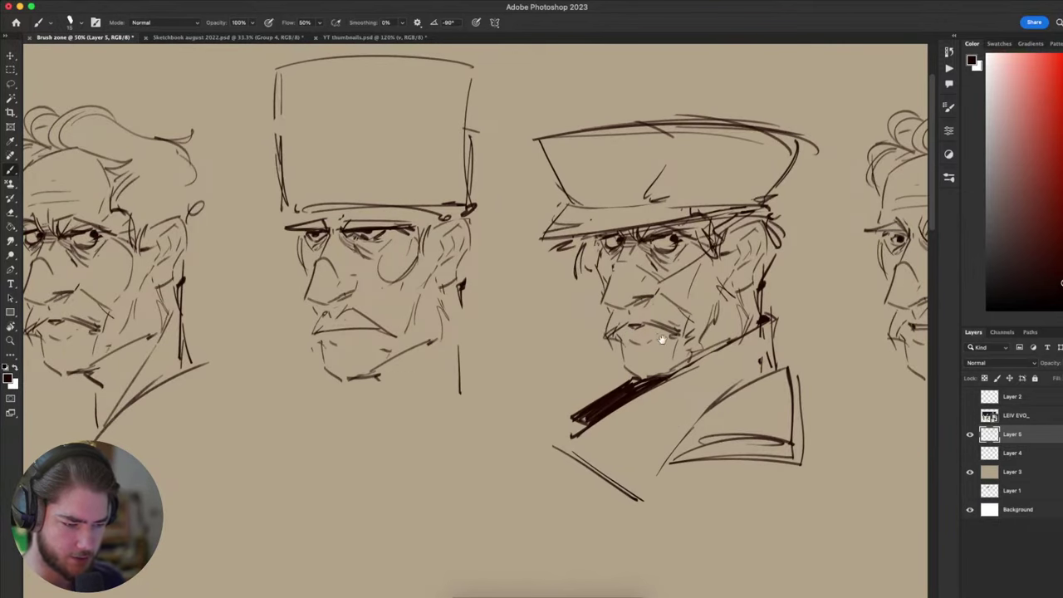
- Erase the second head's mouth and upper lip lines
{"action": "mouse_move", "coordinate": [628, 335]}
{"action": "left_mouse_down"}
{"action": "mouse_move", "coordinate": [694, 365]}
{"action": "mouse_move", "coordinate": [747, 351]}
{"action": "left_mouse_up"}
{"action": "key", "text": "e"}
{"action": "left_click_drag", "start_coordinate": [476, 318], "coordinate": [503, 340]}
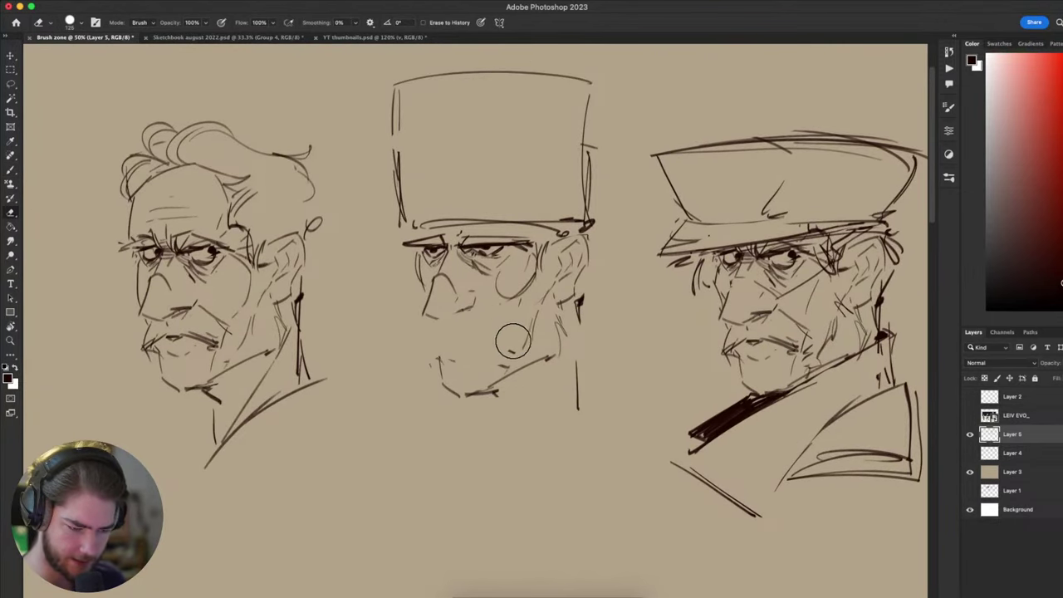
{"action": "key", "text": "b"}
- Reshape the front and back edges of the third figure's cap crown into rounded curves meeting the visor
{"action": "left_click_drag", "start_coordinate": [592, 419], "coordinate": [324, 438]}
{"action": "left_click_drag", "start_coordinate": [711, 441], "coordinate": [716, 341]}
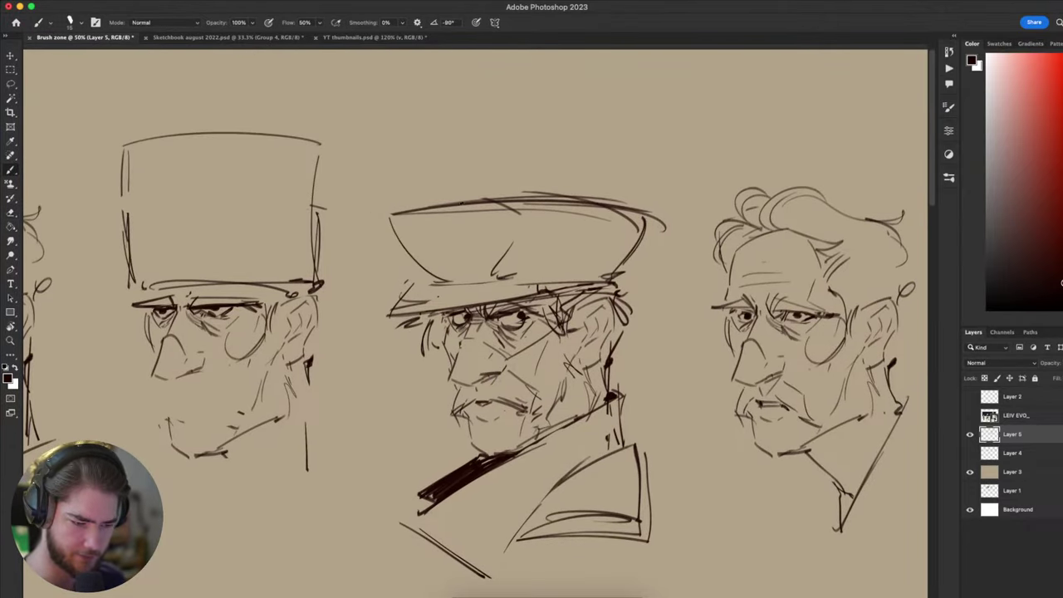
{"action": "mouse_move", "coordinate": [424, 284]}
{"action": "left_mouse_down"}
{"action": "mouse_move", "coordinate": [400, 301]}
{"action": "mouse_move", "coordinate": [465, 282]}
{"action": "left_mouse_up"}
{"action": "left_click_drag", "start_coordinate": [669, 318], "coordinate": [687, 285]}
- Mirror the canvas view and draw a curved contour line inside the back part of the cap crown, from top rim to band
{"action": "key", "text": "shift+h"}
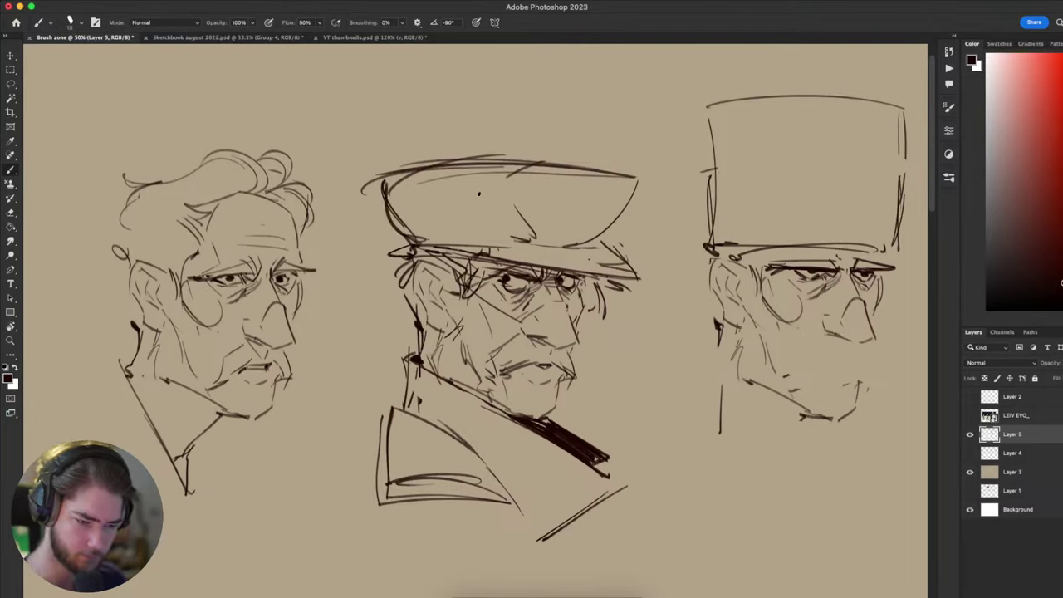
{"action": "left_click_drag", "start_coordinate": [457, 172], "coordinate": [433, 226]}
{"action": "key", "text": "ctrl+z"}
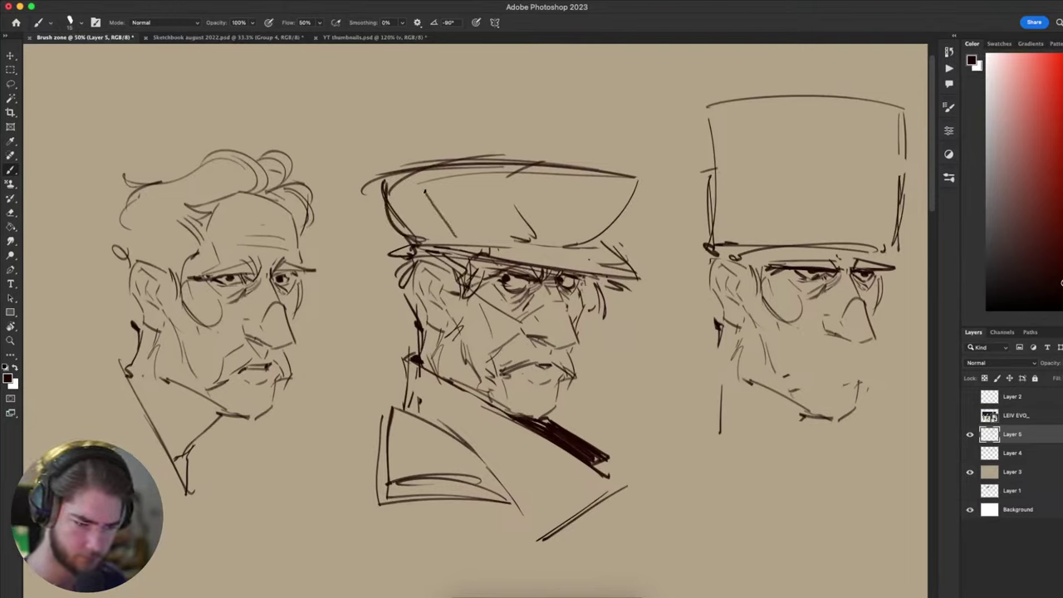
{"action": "left_click_drag", "start_coordinate": [452, 238], "coordinate": [455, 173]}
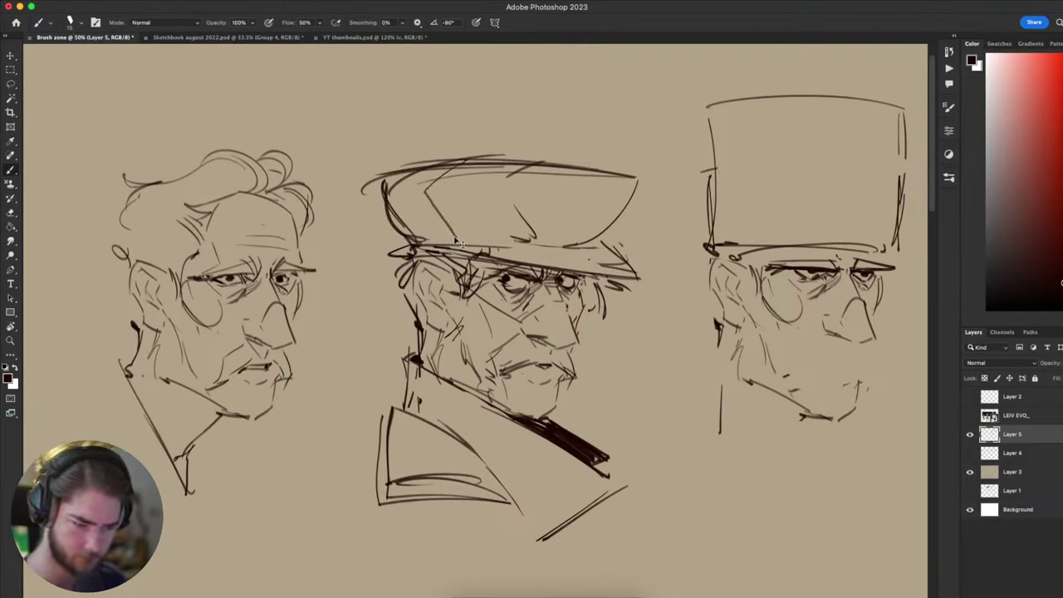
{"action": "key", "text": "ctrl+z"}
{"action": "left_click_drag", "start_coordinate": [451, 234], "coordinate": [426, 191]}
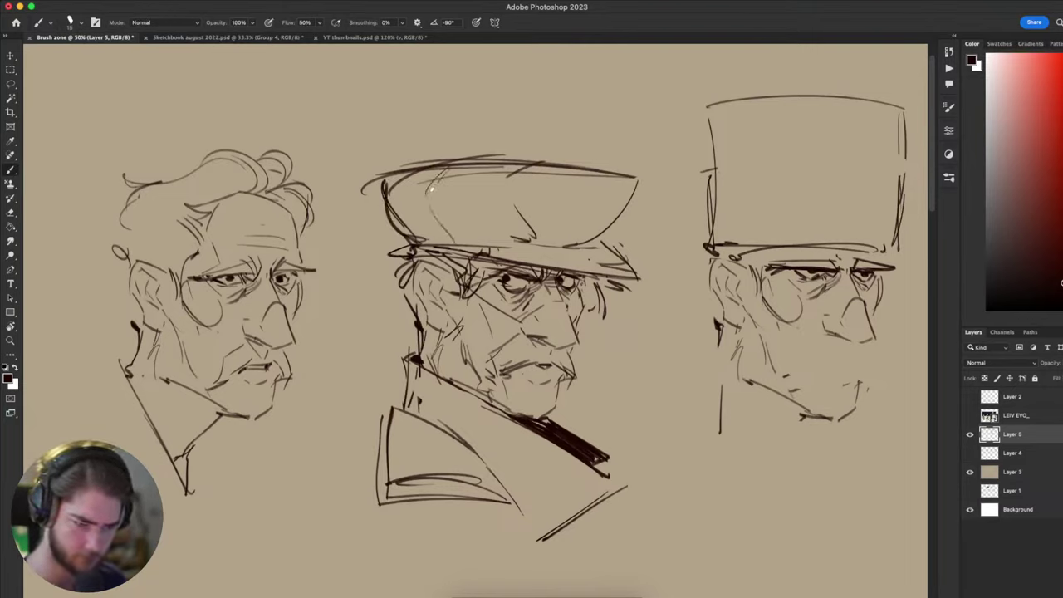
{"action": "left_click_drag", "start_coordinate": [432, 190], "coordinate": [455, 243]}
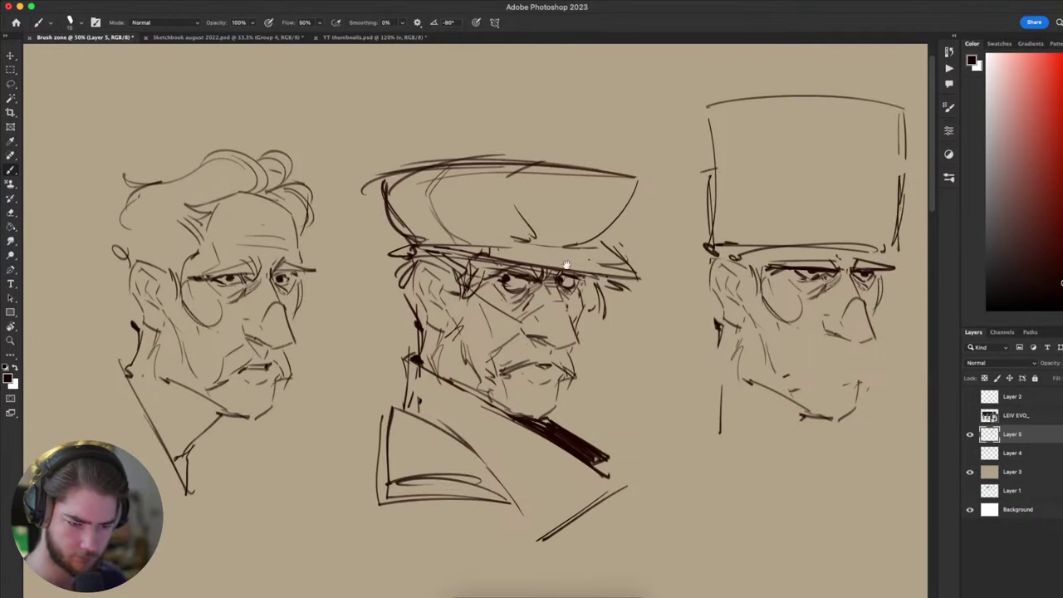
{"action": "left_click_drag", "start_coordinate": [565, 264], "coordinate": [544, 314]}
- Try a tall oval shape with a vertical edge at the front of the third figure's cap
{"action": "left_click_drag", "start_coordinate": [407, 242], "coordinate": [476, 236]}
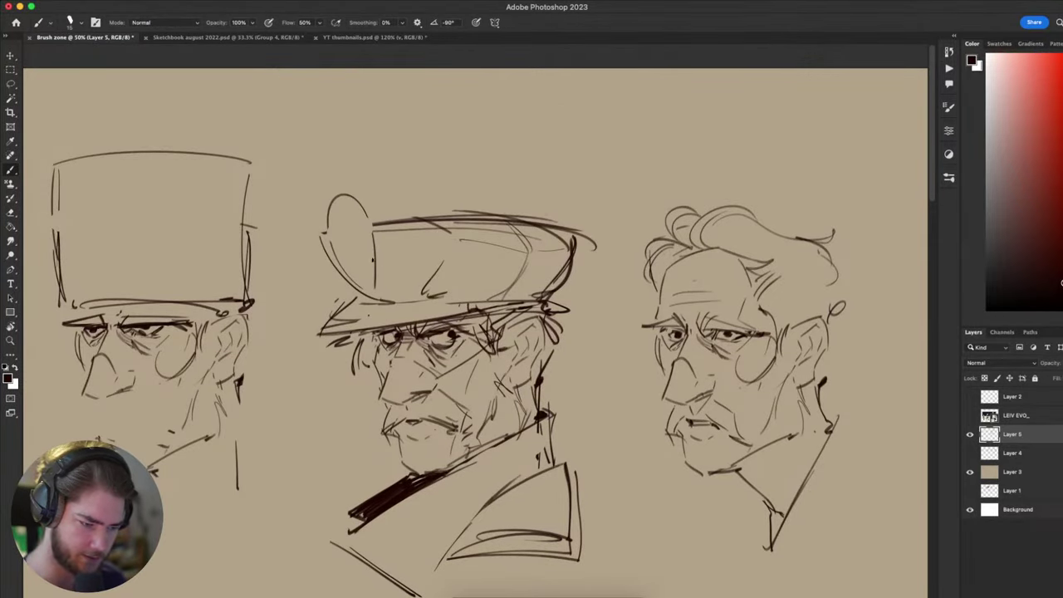
{"action": "left_click_drag", "start_coordinate": [373, 260], "coordinate": [342, 258]}
{"action": "mouse_move", "coordinate": [373, 217]}
{"action": "left_mouse_down"}
{"action": "mouse_move", "coordinate": [378, 274]}
{"action": "mouse_move", "coordinate": [389, 274]}
{"action": "left_mouse_up"}
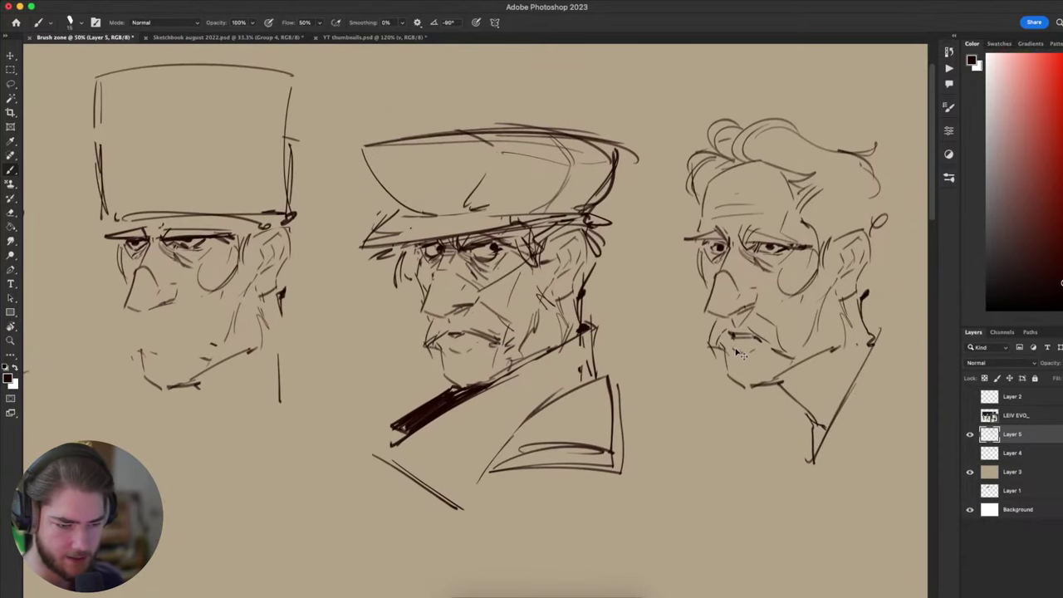
- Draw a curved seam line down the front of the third figure's cap crown toward the visor
{"action": "left_click_drag", "start_coordinate": [690, 384], "coordinate": [671, 446]}
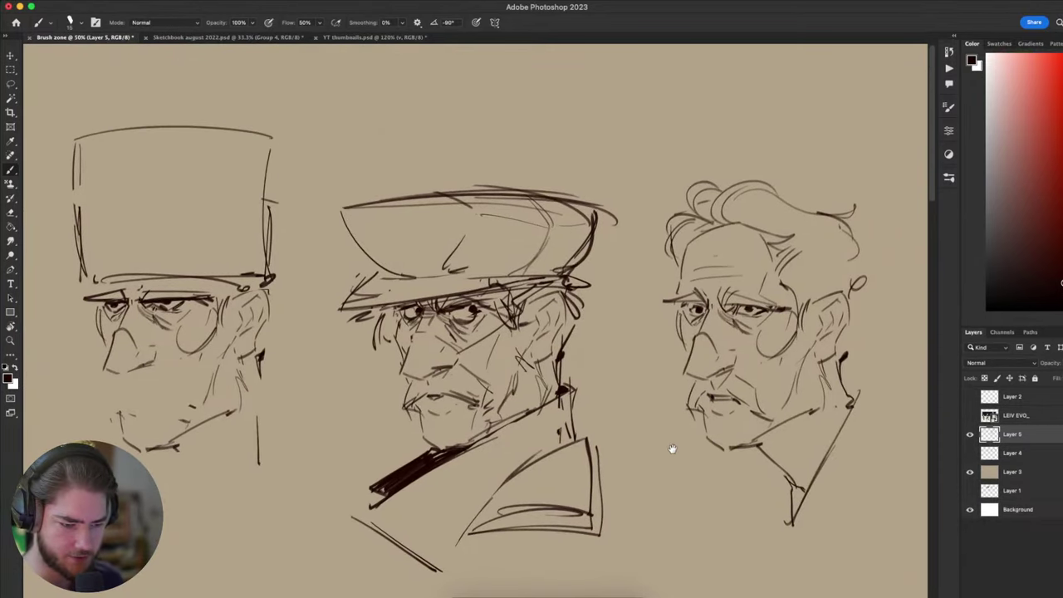
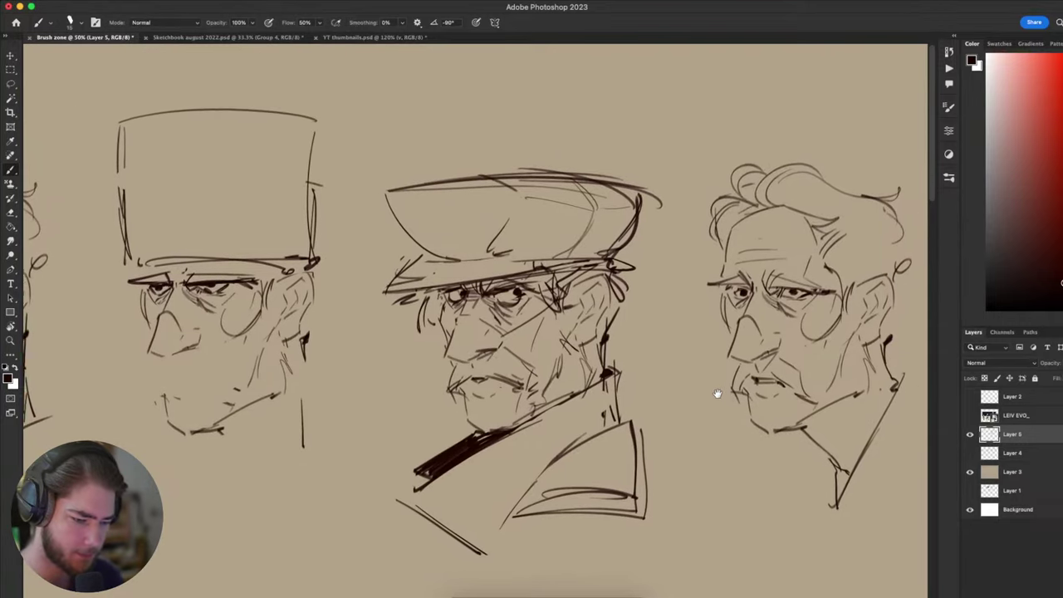
{"action": "left_click_drag", "start_coordinate": [717, 394], "coordinate": [716, 394]}
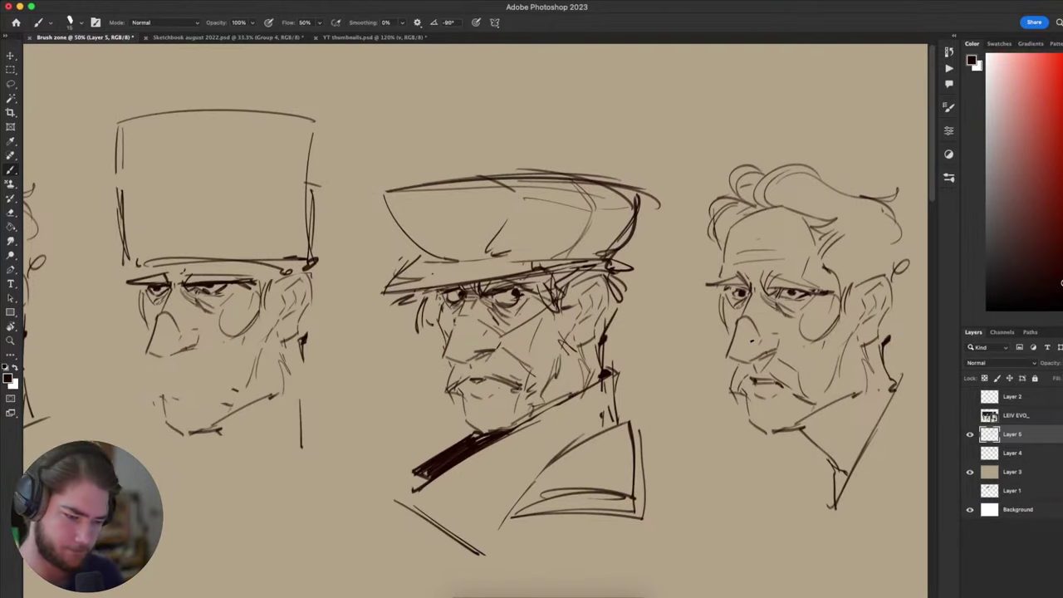
{"action": "left_click_drag", "start_coordinate": [481, 184], "coordinate": [548, 218]}
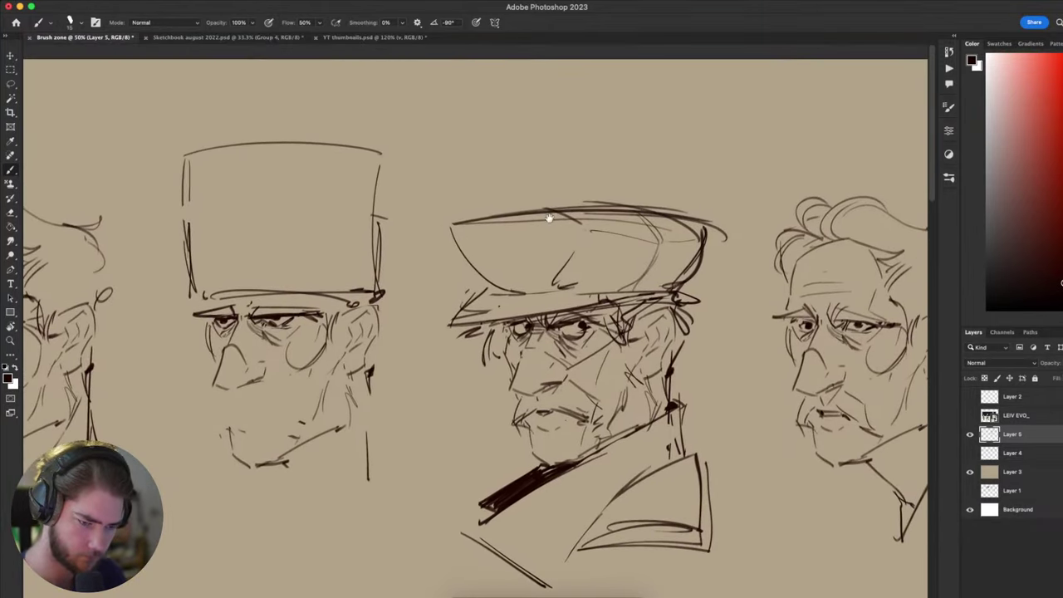
{"action": "left_click_drag", "start_coordinate": [558, 233], "coordinate": [537, 287]}
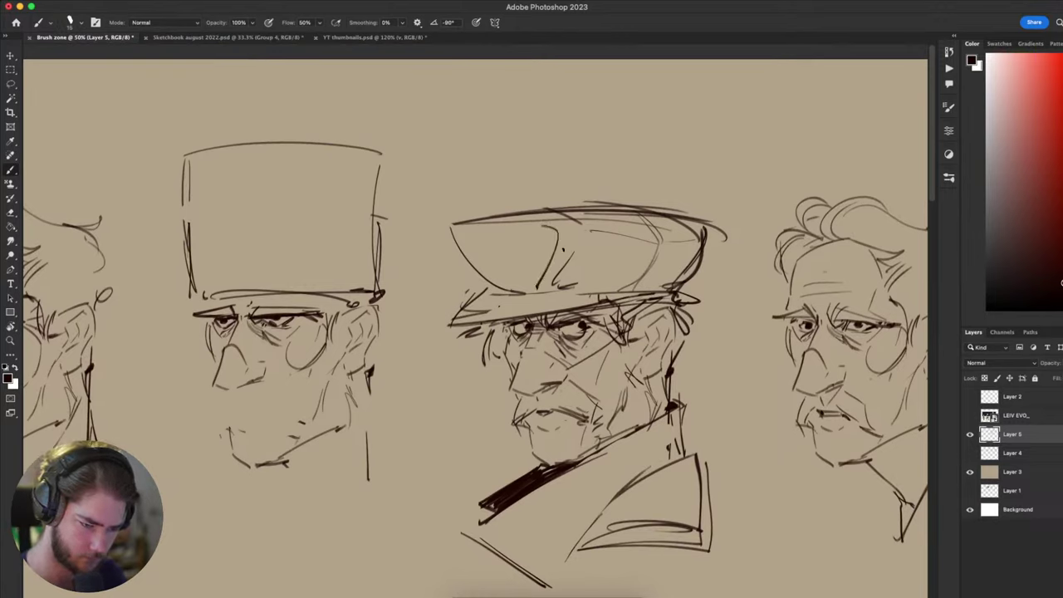
- Try oval badge shapes of different widths and tilts at the front of the third figure's cap crown
{"action": "key", "text": "ctrl+z"}
{"action": "left_click_drag", "start_coordinate": [507, 226], "coordinate": [478, 223]}
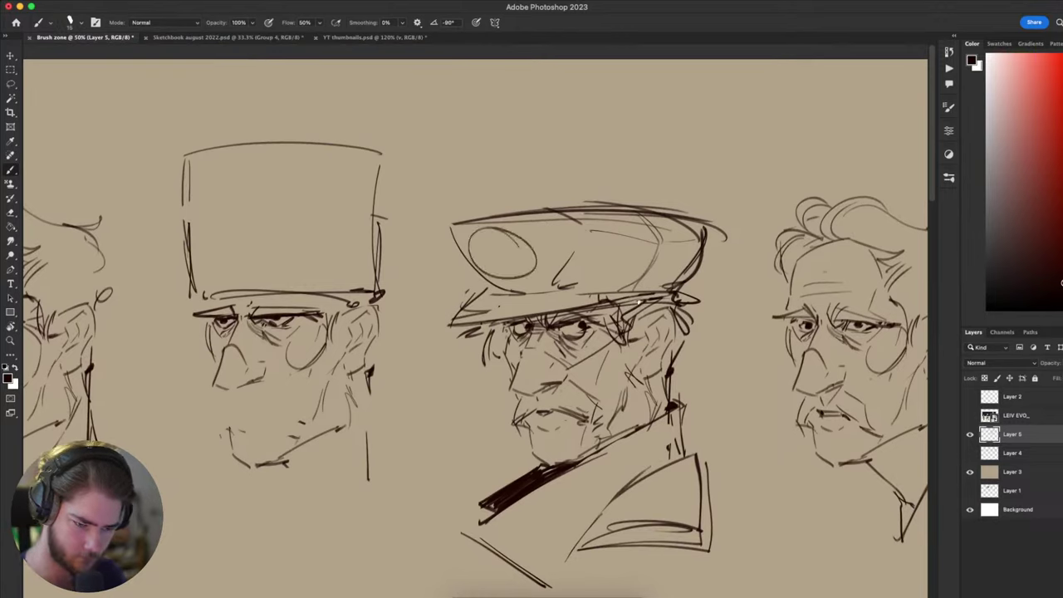
{"action": "key", "text": "ctrl+z"}
{"action": "left_click_drag", "start_coordinate": [531, 237], "coordinate": [498, 287]}
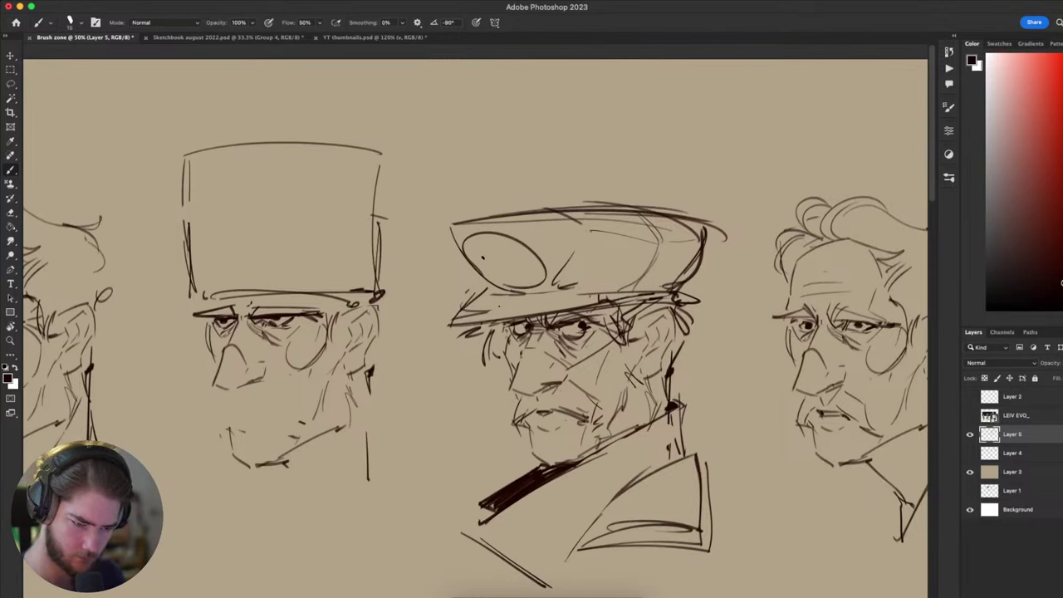
{"action": "key", "text": "ctrl+z"}
{"action": "left_click_drag", "start_coordinate": [498, 230], "coordinate": [490, 289]}
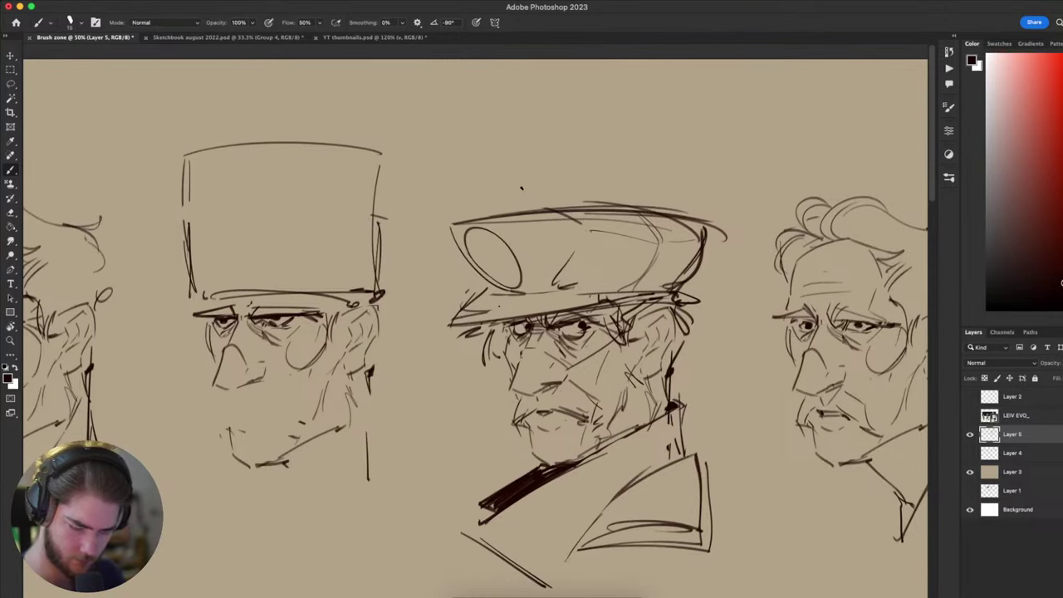
{"action": "left_click_drag", "start_coordinate": [679, 418], "coordinate": [522, 372]}
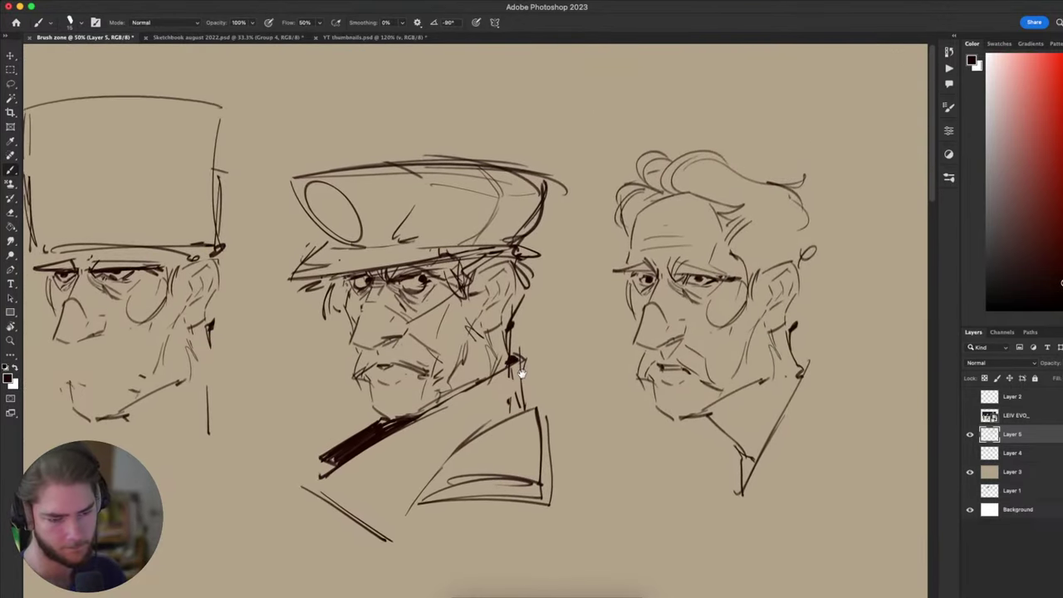
{"action": "left_click_drag", "start_coordinate": [522, 373], "coordinate": [605, 339]}
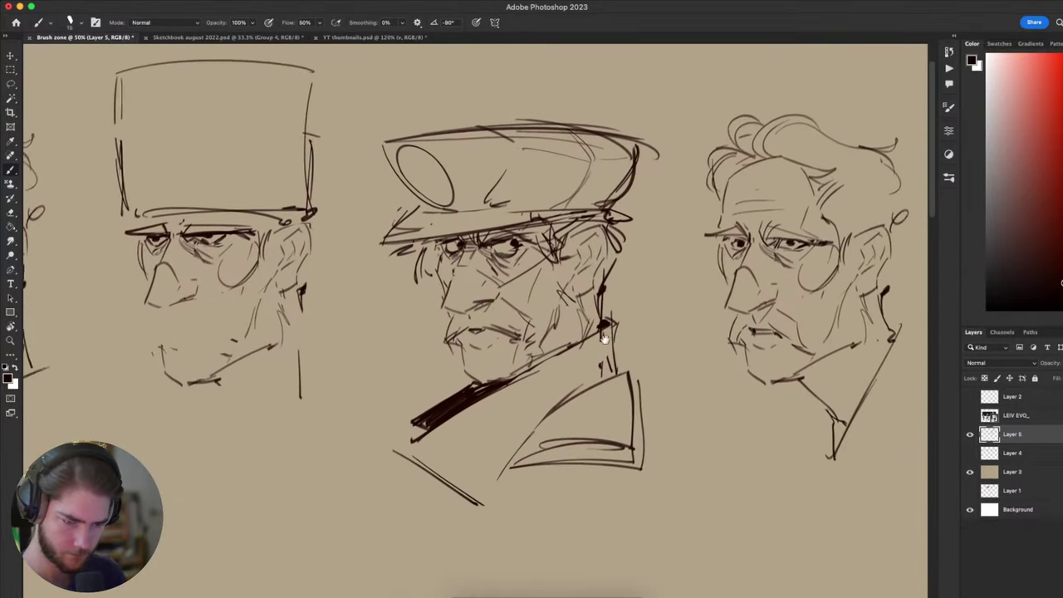
{"action": "left_click_drag", "start_coordinate": [605, 339], "coordinate": [533, 407]}
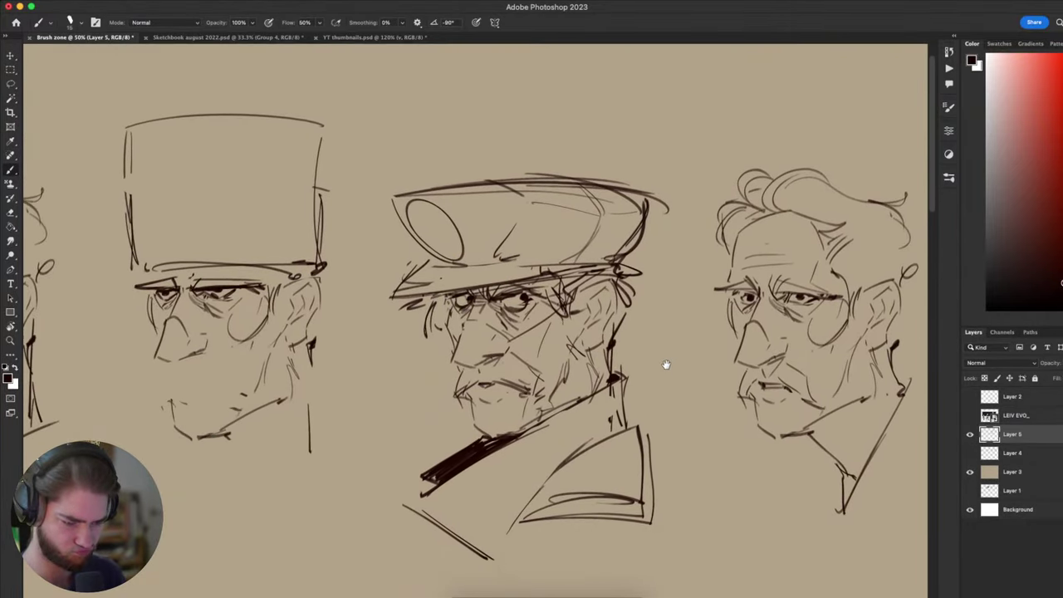
- Draw a short line joining the end of the third figure's dark collar band to the lower lapel edge
{"action": "left_click_drag", "start_coordinate": [548, 391], "coordinate": [651, 319]}
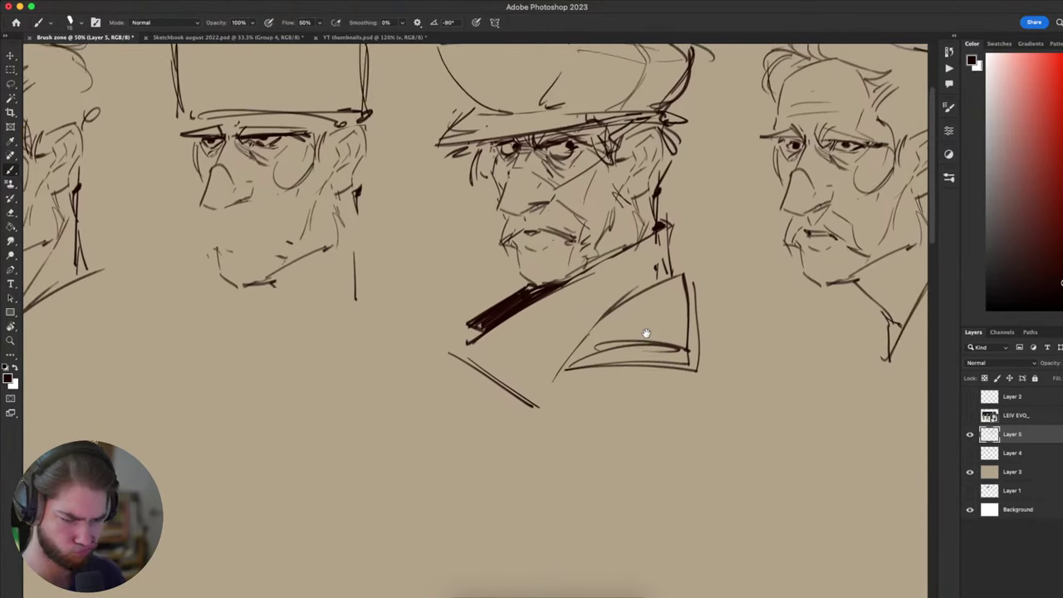
{"action": "left_click_drag", "start_coordinate": [651, 320], "coordinate": [603, 404]}
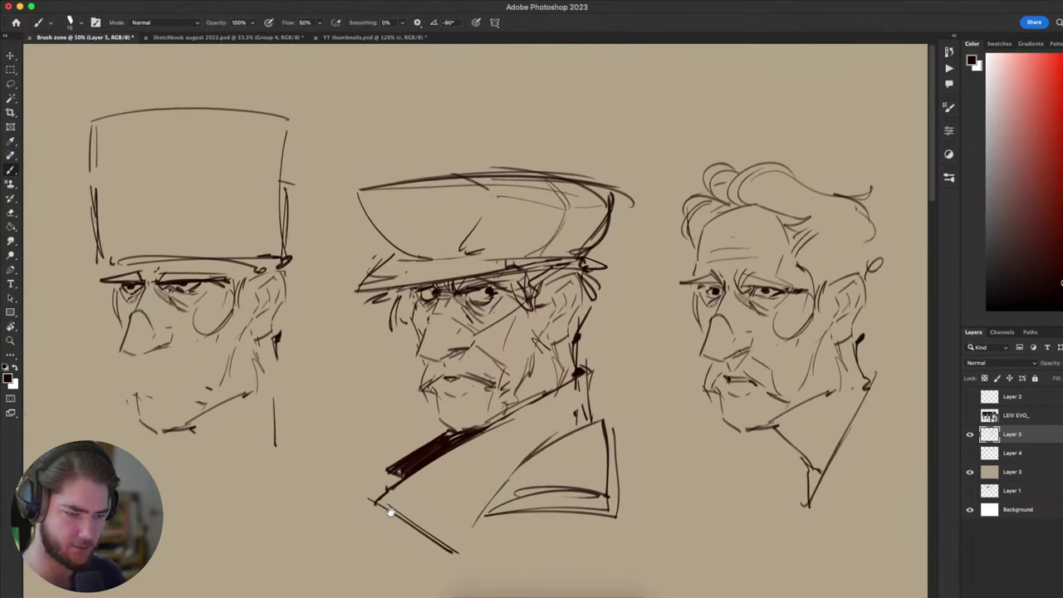
{"action": "left_click_drag", "start_coordinate": [544, 238], "coordinate": [452, 375]}
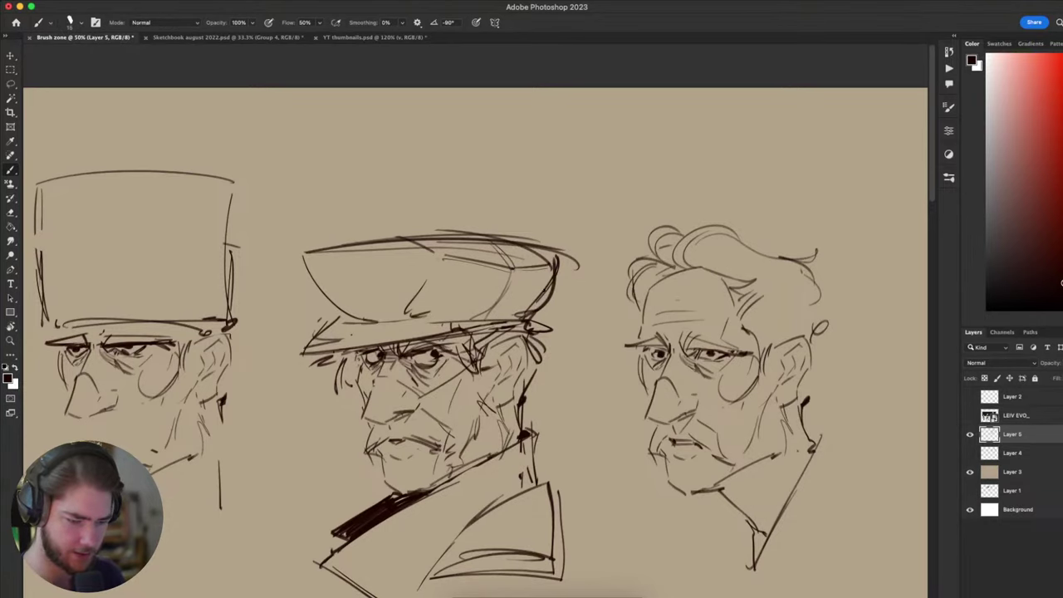
{"action": "left_click_drag", "start_coordinate": [627, 422], "coordinate": [699, 352]}
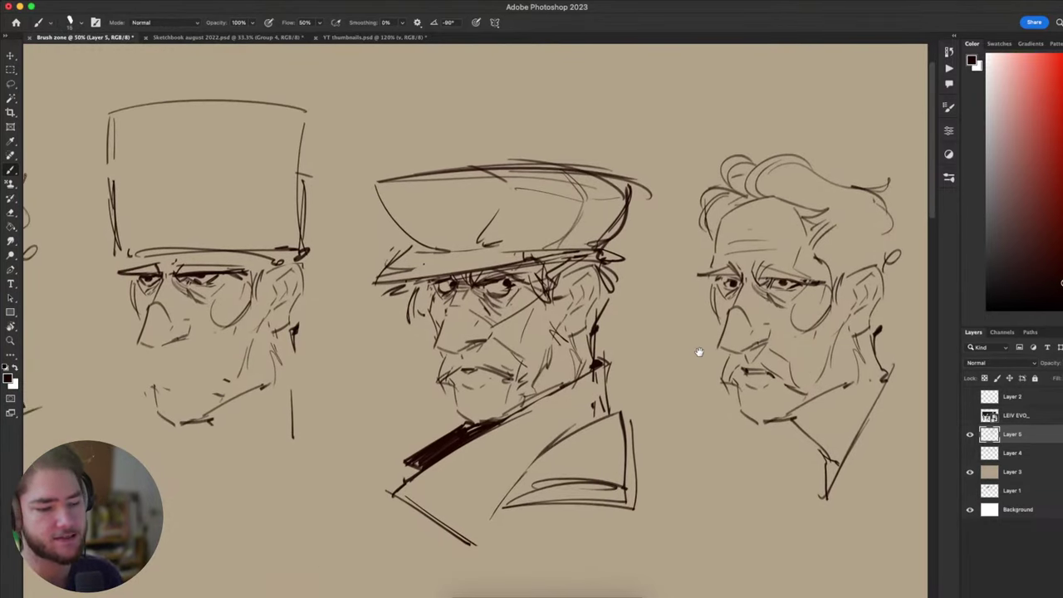
{"action": "left_click_drag", "start_coordinate": [630, 371], "coordinate": [668, 404]}
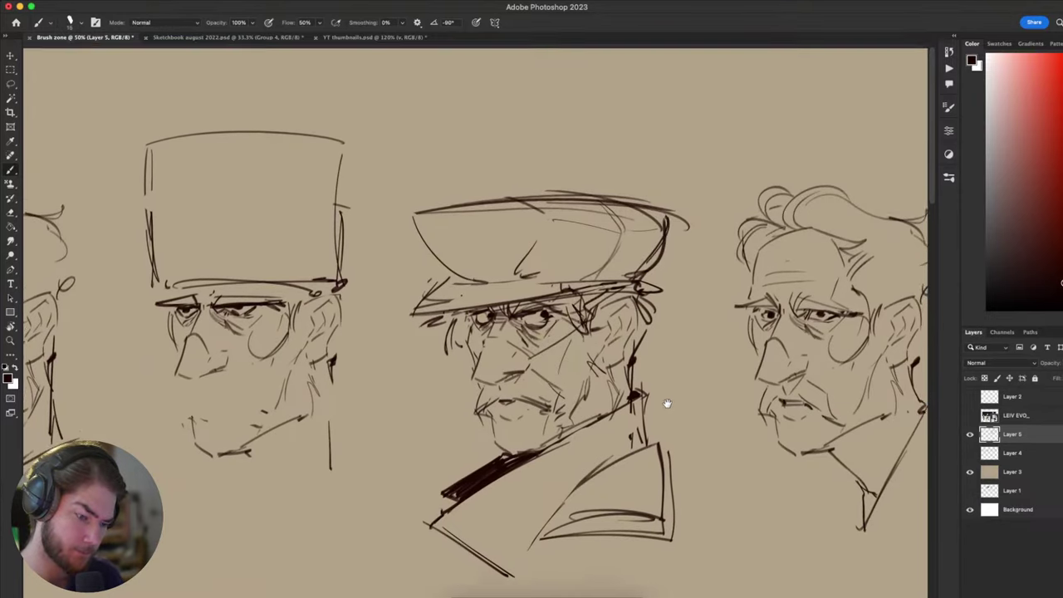
{"action": "left_click_drag", "start_coordinate": [692, 250], "coordinate": [719, 277]}
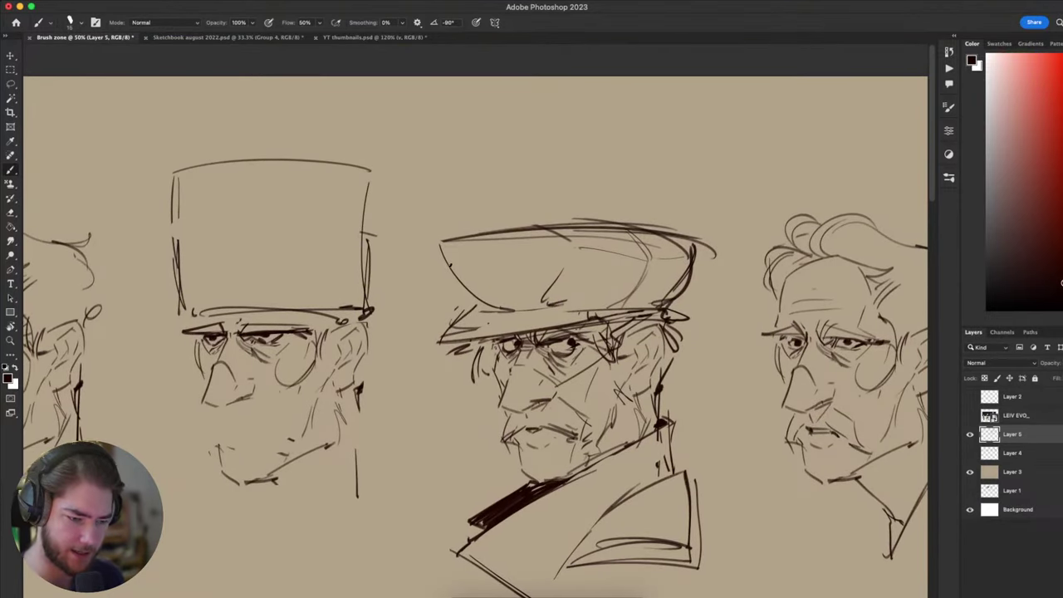
- Draw a four-sided badge panel with a slanted front edge on the front of the third figure's cap crown
{"action": "left_click_drag", "start_coordinate": [447, 249], "coordinate": [524, 248]}
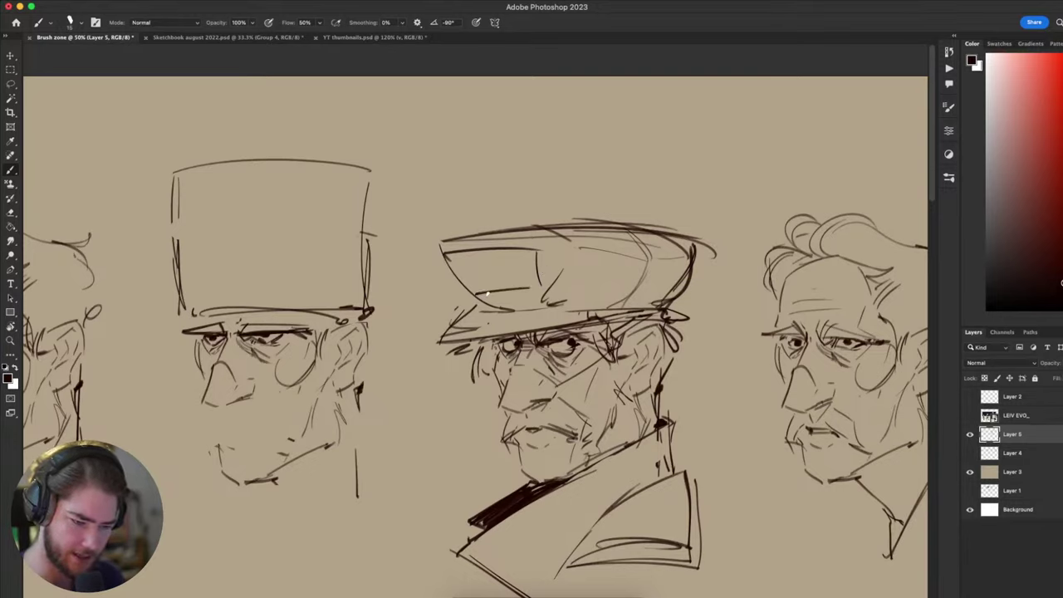
{"action": "left_click_drag", "start_coordinate": [478, 292], "coordinate": [533, 288]}
{"action": "key", "text": "ctrl+z"}
{"action": "left_click_drag", "start_coordinate": [479, 296], "coordinate": [540, 292]}
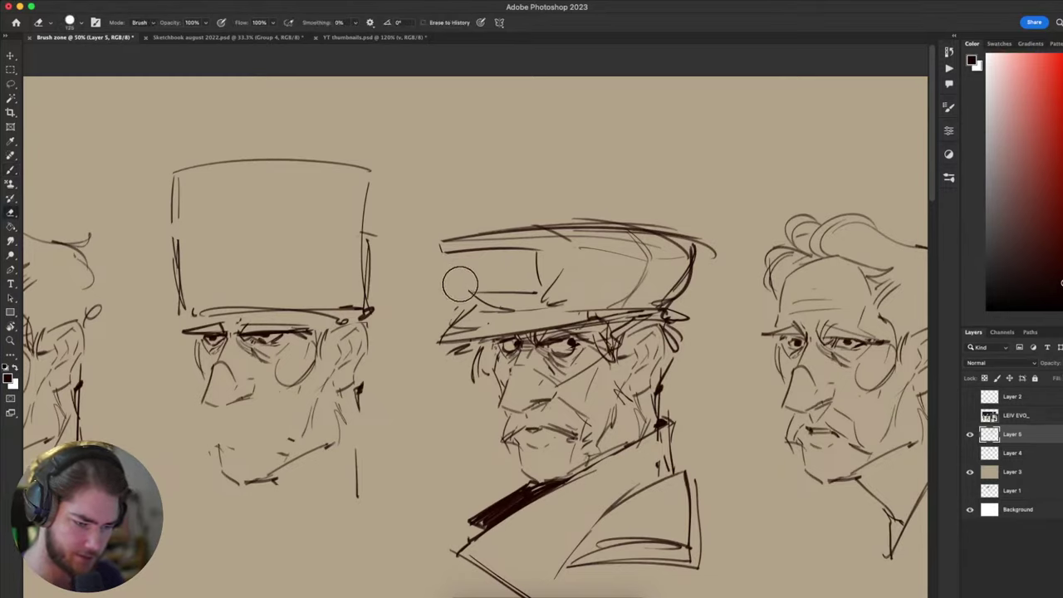
{"action": "key", "text": "ctrl+z"}
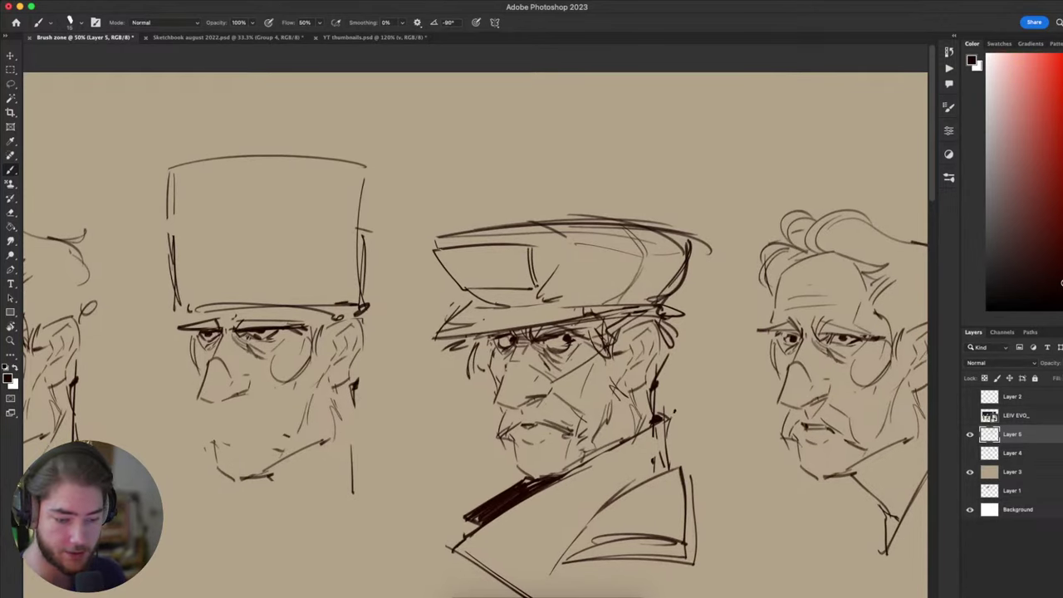
{"action": "scroll", "coordinate": [648, 345], "scroll_direction": "down", "scroll_amount": 2}
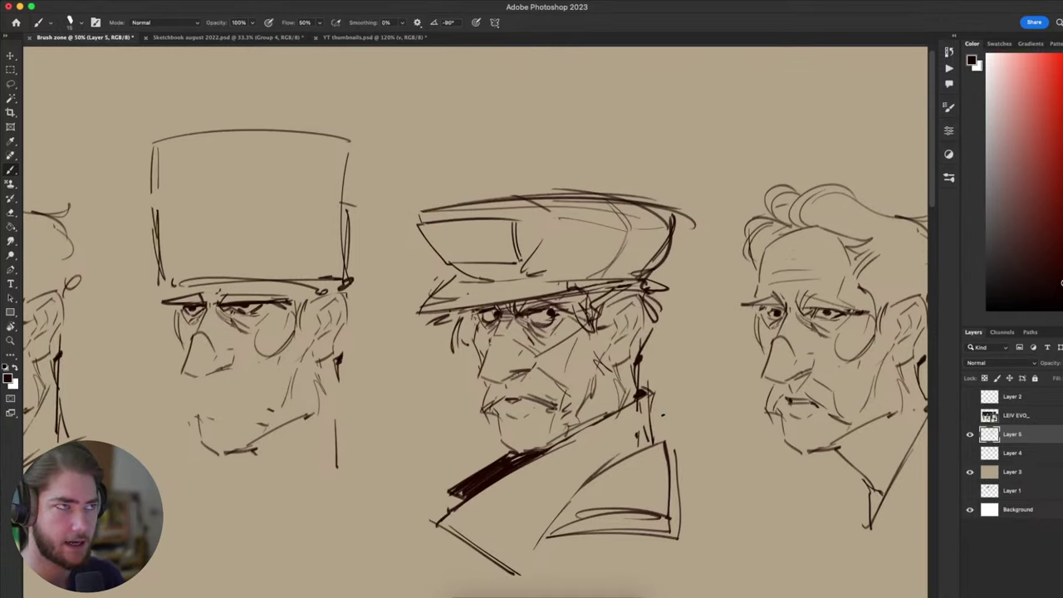
{"action": "left_click_drag", "start_coordinate": [761, 468], "coordinate": [772, 451]}
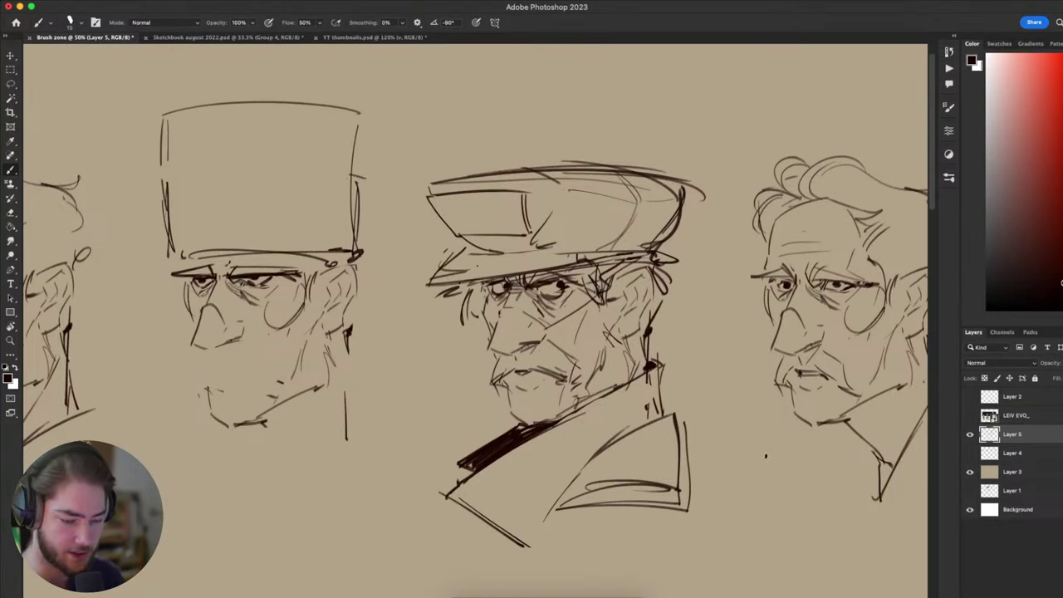
- Sketch emblems on the third figure's front lapel: a large circle, a rounded four-sided patch, a small dot circle and a triangle
{"action": "scroll", "coordinate": [765, 455], "scroll_direction": "right", "scroll_amount": 3}
{"action": "scroll", "coordinate": [766, 455], "scroll_direction": "down", "scroll_amount": 1}
{"action": "mouse_move", "coordinate": [679, 427]}
{"action": "left_mouse_down"}
{"action": "mouse_move", "coordinate": [683, 468]}
{"action": "mouse_move", "coordinate": [726, 453]}
{"action": "mouse_move", "coordinate": [741, 423]}
{"action": "mouse_move", "coordinate": [728, 432]}
{"action": "mouse_move", "coordinate": [786, 408]}
{"action": "mouse_move", "coordinate": [762, 451]}
{"action": "mouse_move", "coordinate": [758, 413]}
{"action": "mouse_move", "coordinate": [790, 396]}
{"action": "mouse_move", "coordinate": [723, 443]}
{"action": "mouse_move", "coordinate": [803, 368]}
{"action": "mouse_move", "coordinate": [718, 416]}
{"action": "left_mouse_up"}
{"action": "mouse_move", "coordinate": [477, 393]}
{"action": "left_mouse_down"}
{"action": "mouse_move", "coordinate": [472, 445]}
{"action": "mouse_move", "coordinate": [496, 419]}
{"action": "mouse_move", "coordinate": [544, 427]}
{"action": "mouse_move", "coordinate": [471, 379]}
{"action": "mouse_move", "coordinate": [501, 413]}
{"action": "mouse_move", "coordinate": [489, 380]}
{"action": "left_mouse_up"}
{"action": "key", "text": "super+z"}
{"action": "key", "text": "super+z"}
{"action": "key", "text": "super+z"}
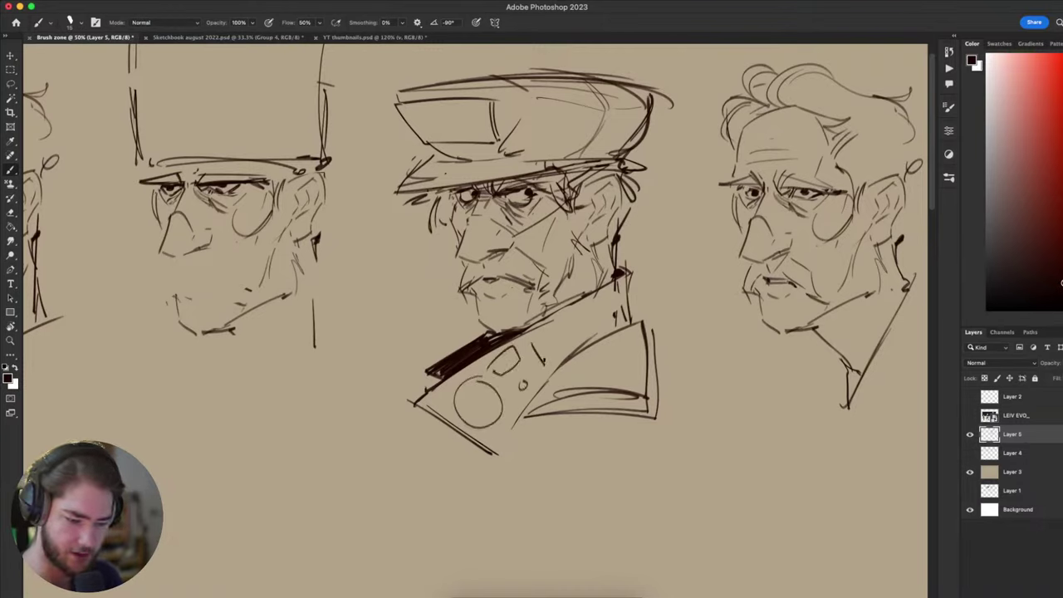
{"action": "left_click_drag", "start_coordinate": [532, 336], "coordinate": [568, 338]}
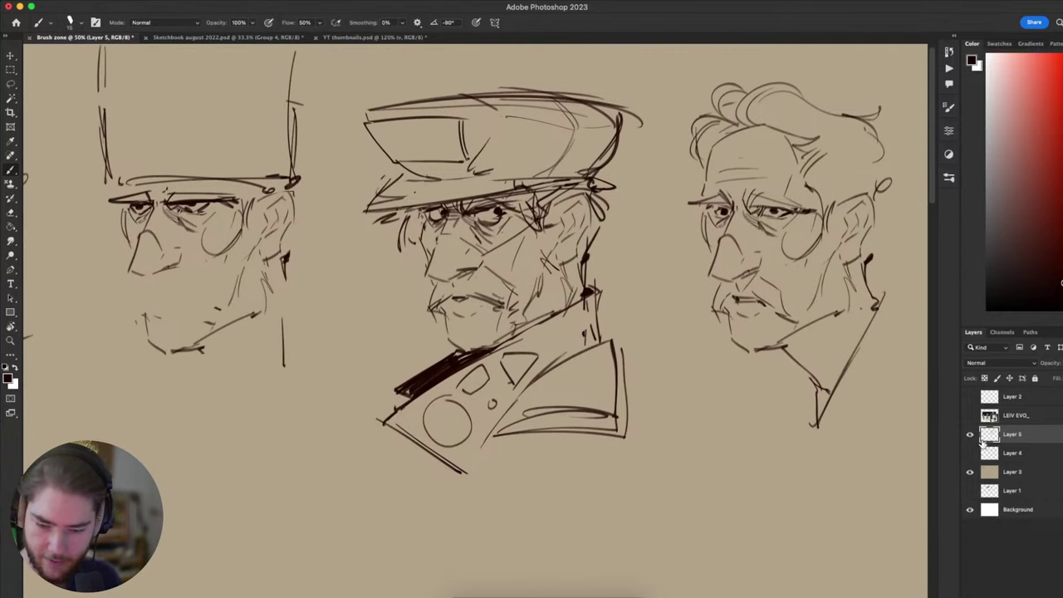
- Examine the hat badges and jacket patches on the characters in Sketchbook august 2022.psd and YT thumbnails.psd, then return to Brush zone
{"action": "key", "text": "ctrl+Tab"}
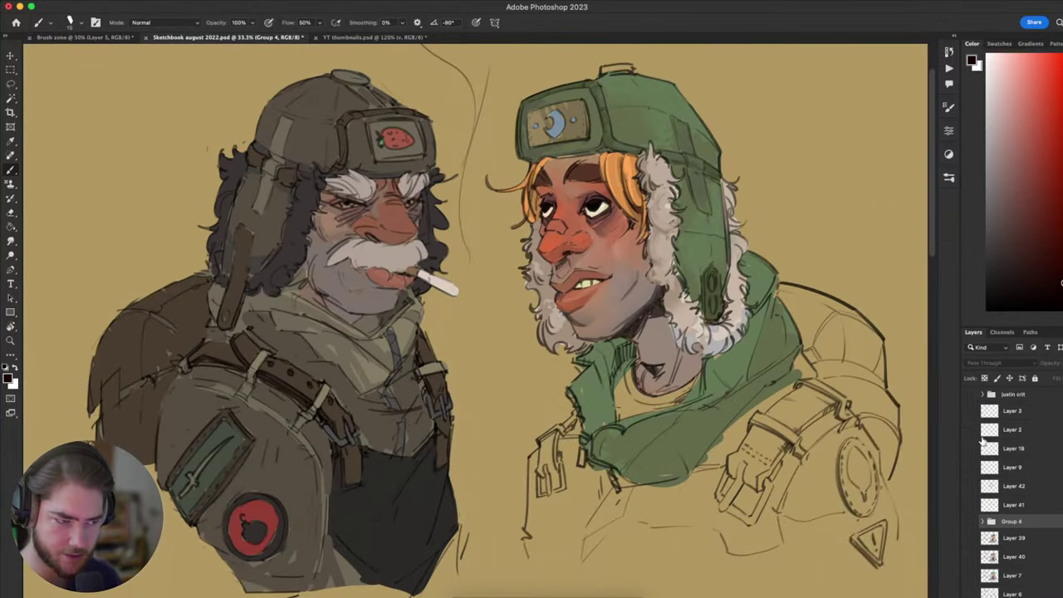
{"action": "left_click_drag", "start_coordinate": [727, 407], "coordinate": [799, 377]}
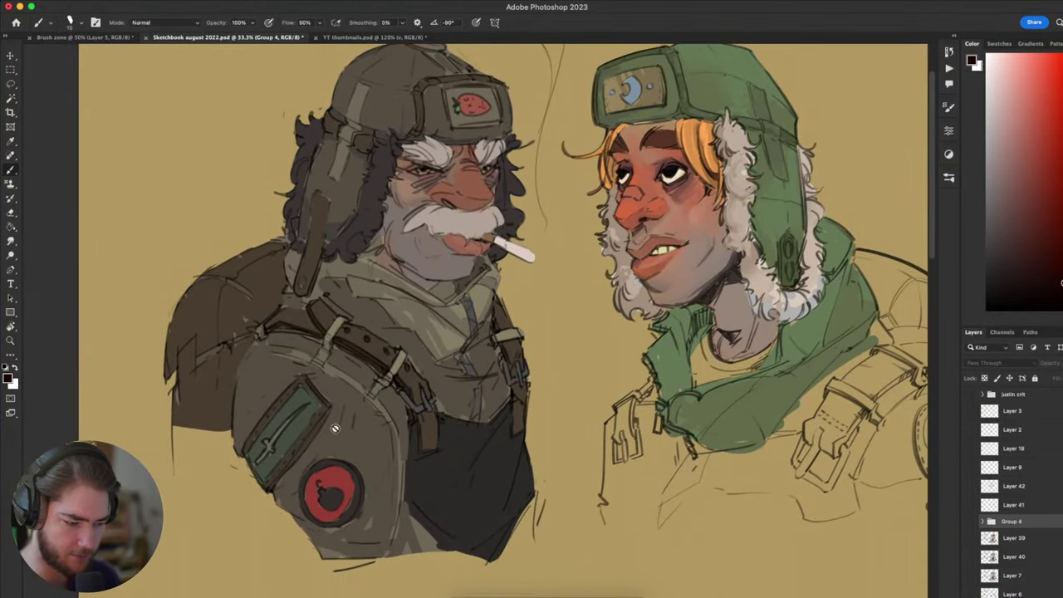
{"action": "left_click_drag", "start_coordinate": [419, 384], "coordinate": [332, 509]}
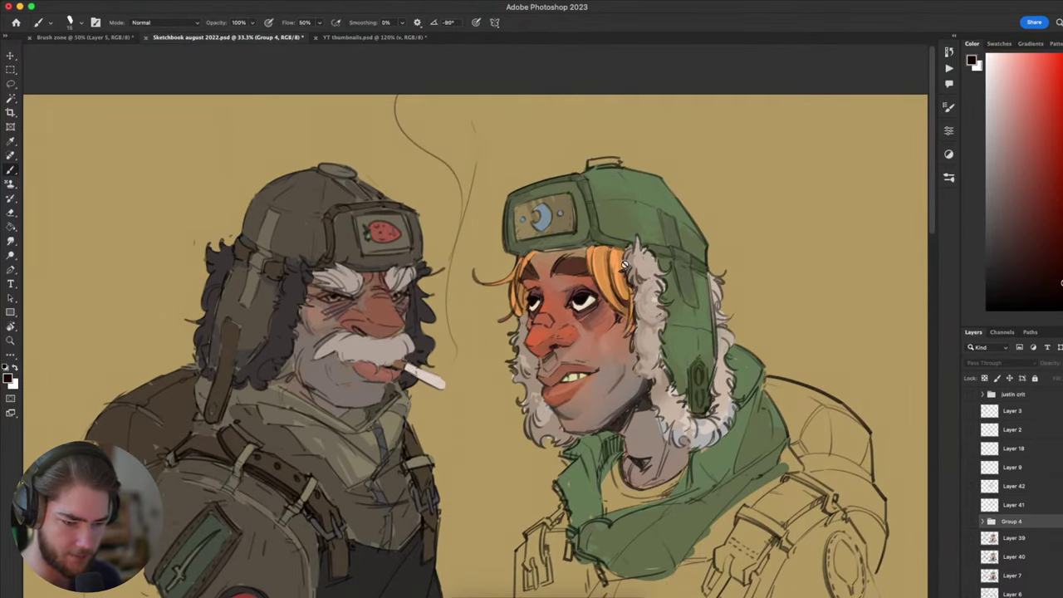
{"action": "left_click_drag", "start_coordinate": [780, 416], "coordinate": [693, 308]}
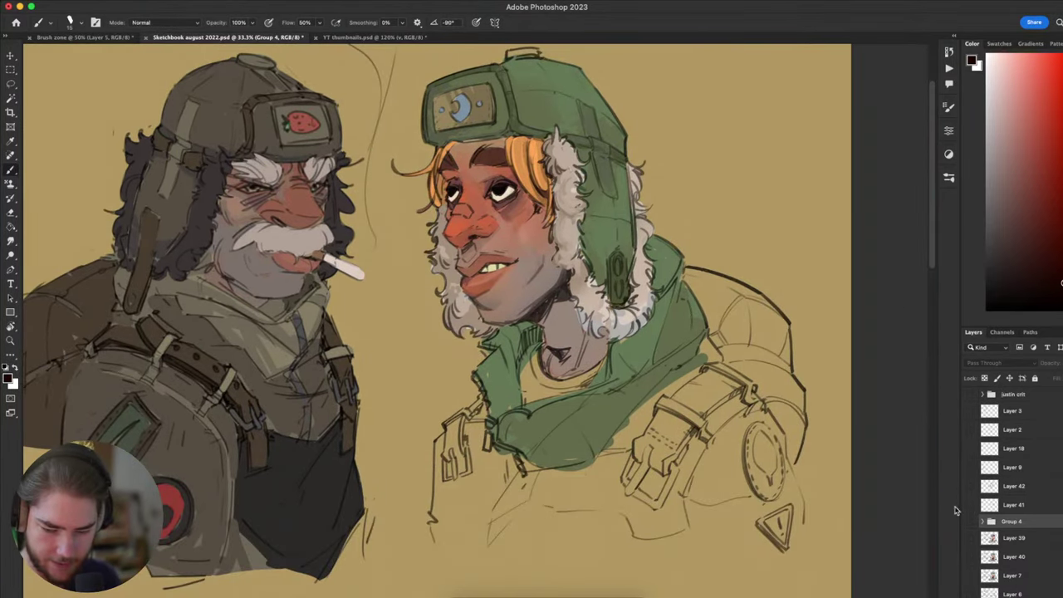
{"action": "left_click_drag", "start_coordinate": [748, 461], "coordinate": [790, 466]}
{"action": "scroll", "coordinate": [790, 466], "scroll_direction": "up", "scroll_amount": 1}
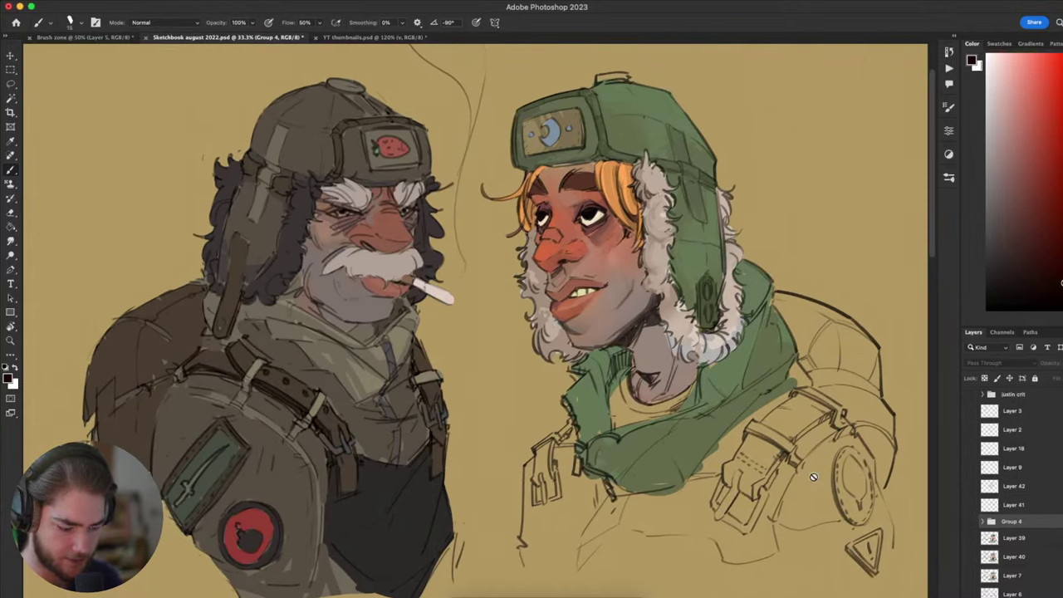
{"action": "key", "text": "ctrl+Tab"}
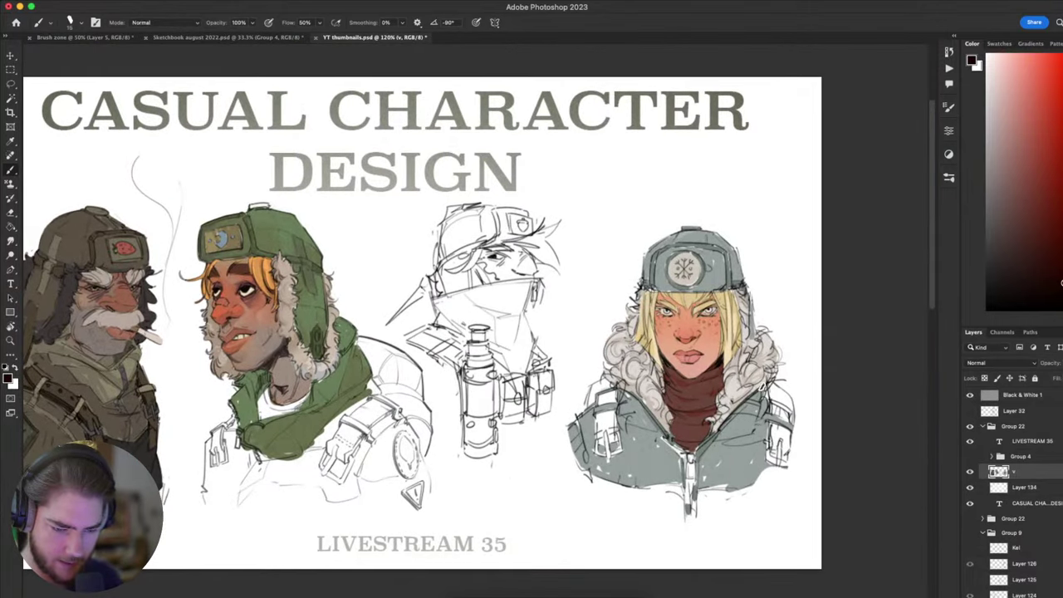
{"action": "key", "text": "ctrl+Tab"}
- Select the second figure with the tall blocky hat and delete it from the row of heads
{"action": "mouse_move", "coordinate": [764, 397]}
{"action": "left_mouse_down"}
{"action": "mouse_move", "coordinate": [712, 430]}
{"action": "mouse_move", "coordinate": [789, 447]}
{"action": "mouse_move", "coordinate": [739, 467]}
{"action": "left_mouse_up"}
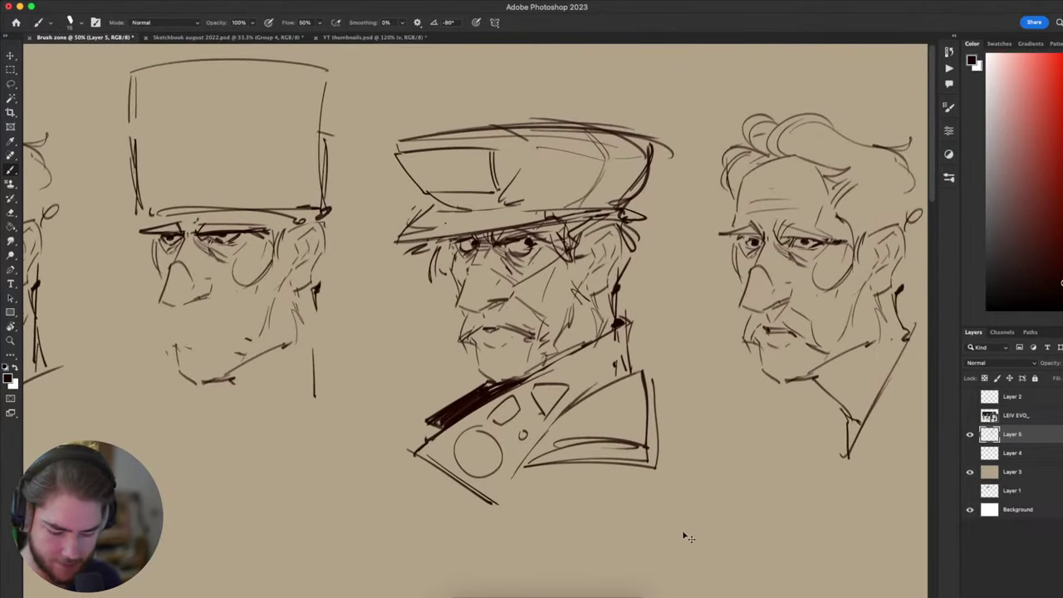
{"action": "scroll", "coordinate": [683, 536], "scroll_direction": "down", "scroll_amount": 2}
{"action": "scroll", "coordinate": [683, 536], "scroll_direction": "up", "scroll_amount": 1}
{"action": "scroll", "coordinate": [684, 536], "scroll_direction": "down", "scroll_amount": 1}
{"action": "scroll", "coordinate": [683, 535], "scroll_direction": "up", "scroll_amount": 1}
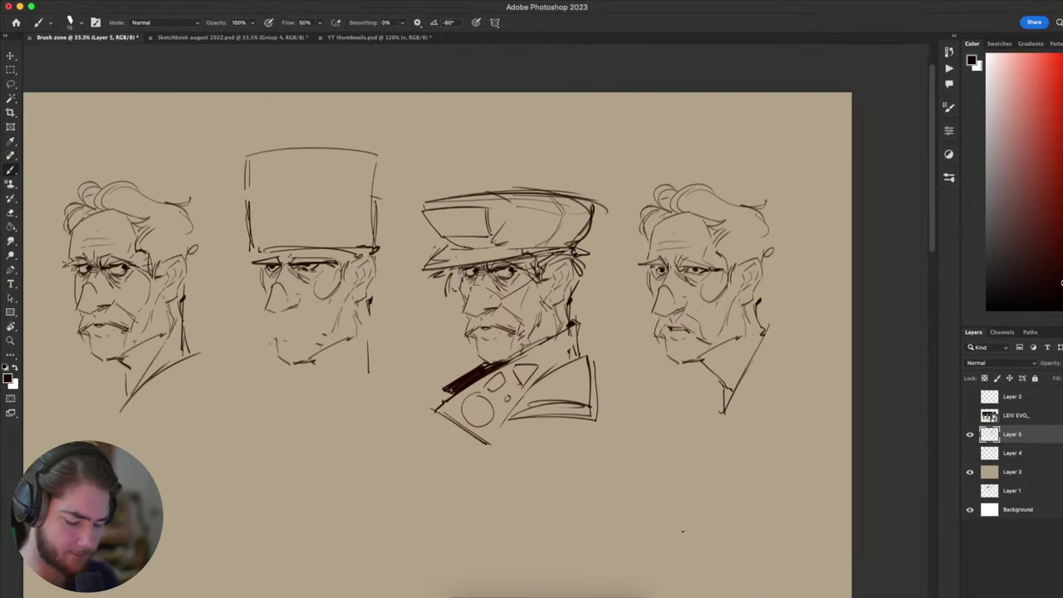
{"action": "left_click_drag", "start_coordinate": [683, 531], "coordinate": [786, 340]}
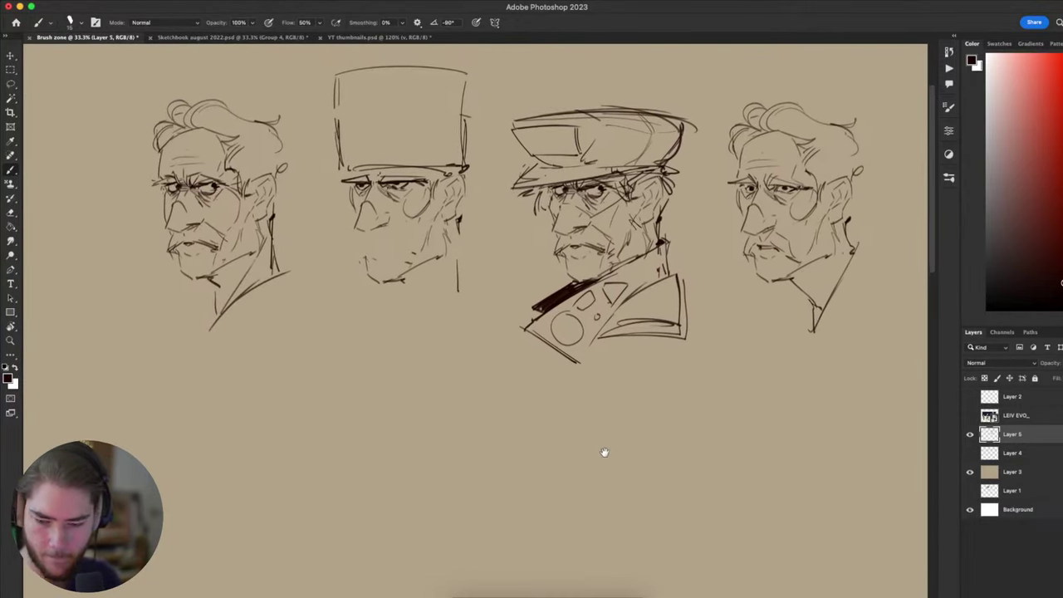
{"action": "mouse_move", "coordinate": [734, 370]}
{"action": "left_mouse_down"}
{"action": "mouse_move", "coordinate": [759, 408]}
{"action": "mouse_move", "coordinate": [802, 357]}
{"action": "mouse_move", "coordinate": [737, 311]}
{"action": "mouse_move", "coordinate": [709, 416]}
{"action": "left_mouse_up"}
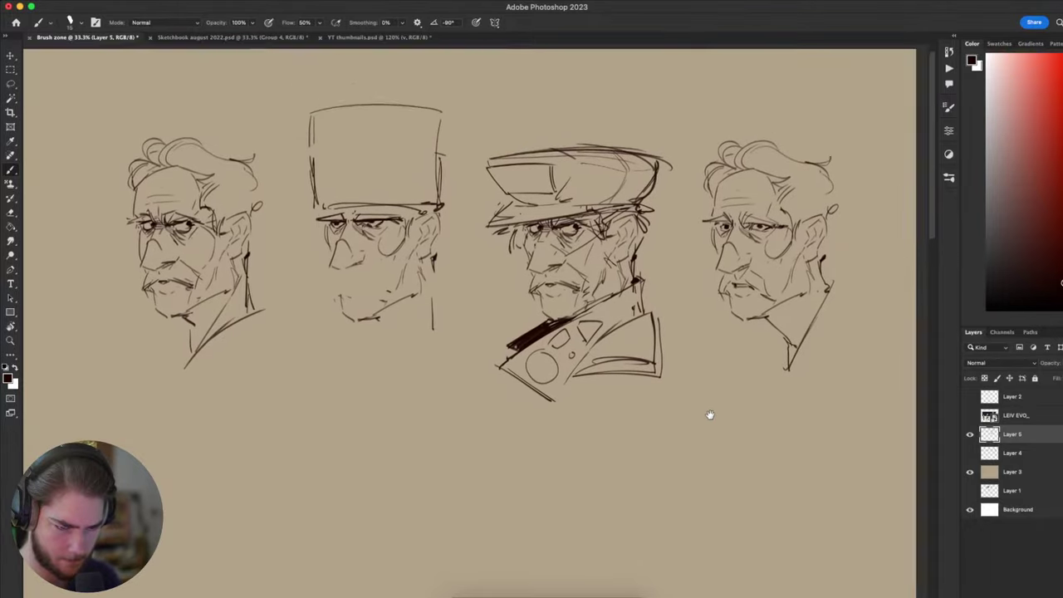
{"action": "left_click_drag", "start_coordinate": [576, 410], "coordinate": [638, 477]}
{"action": "key", "text": "l"}
{"action": "mouse_move", "coordinate": [530, 344]}
{"action": "left_mouse_down"}
{"action": "mouse_move", "coordinate": [261, 134]}
{"action": "mouse_move", "coordinate": [517, 225]}
{"action": "left_mouse_up"}
{"action": "key", "text": "Delete"}
{"action": "key", "text": "super+d"}
- Shift the remaining heads on Layer 5 toward the left of the canvas
{"action": "key", "text": "b"}
{"action": "left_click_drag", "start_coordinate": [736, 460], "coordinate": [643, 446]}
{"action": "key", "text": "v"}
{"action": "left_click_drag", "start_coordinate": [724, 418], "coordinate": [478, 437]}
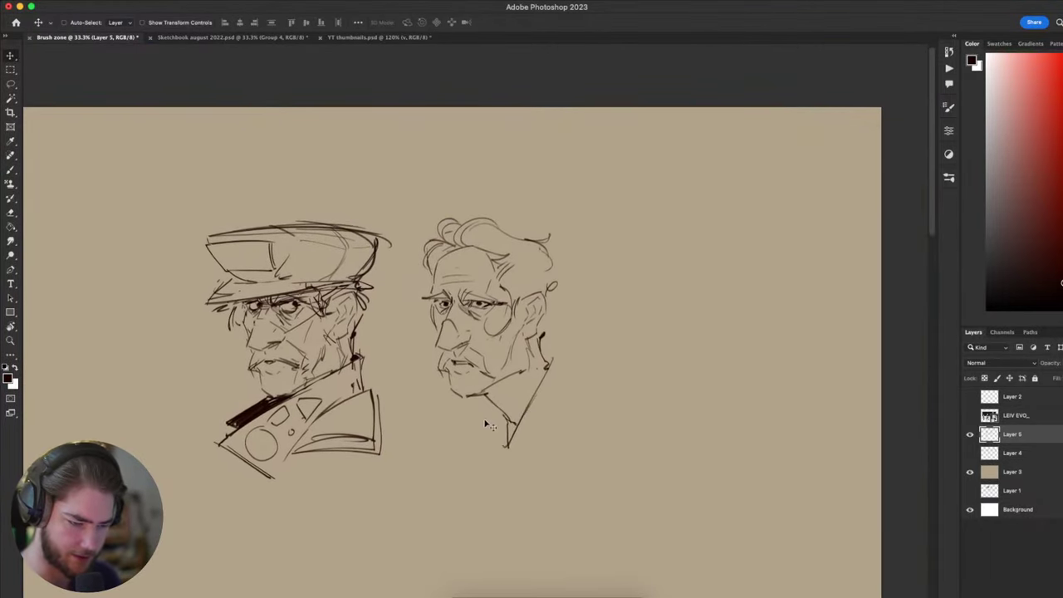
- Sketch loose curling locks at the front of the fourth figure's hair, flicking outward and hanging beside the brow
{"action": "key", "text": "b"}
{"action": "key", "text": "super+plus"}
{"action": "left_click_drag", "start_coordinate": [529, 518], "coordinate": [551, 505]}
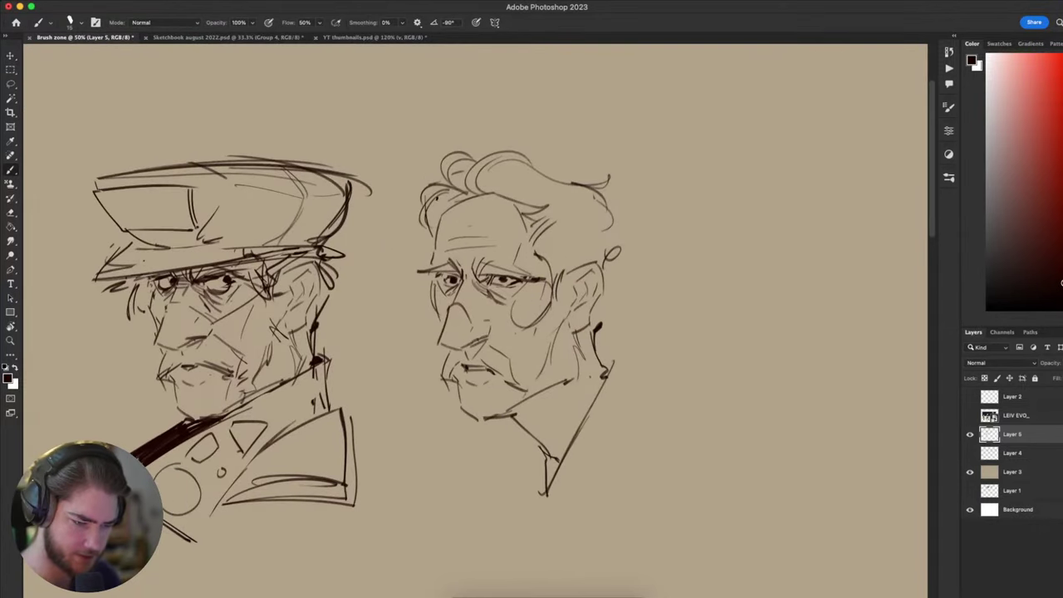
{"action": "mouse_move", "coordinate": [422, 225]}
{"action": "left_mouse_down"}
{"action": "mouse_move", "coordinate": [420, 306]}
{"action": "mouse_move", "coordinate": [395, 273]}
{"action": "mouse_move", "coordinate": [400, 198]}
{"action": "left_mouse_up"}
{"action": "key", "text": "super+z"}
{"action": "key", "text": "super+z"}
{"action": "left_click_drag", "start_coordinate": [399, 197], "coordinate": [425, 207]}
{"action": "mouse_move", "coordinate": [653, 385]}
{"action": "left_mouse_down"}
{"action": "mouse_move", "coordinate": [765, 316]}
{"action": "mouse_move", "coordinate": [698, 443]}
{"action": "left_mouse_up"}
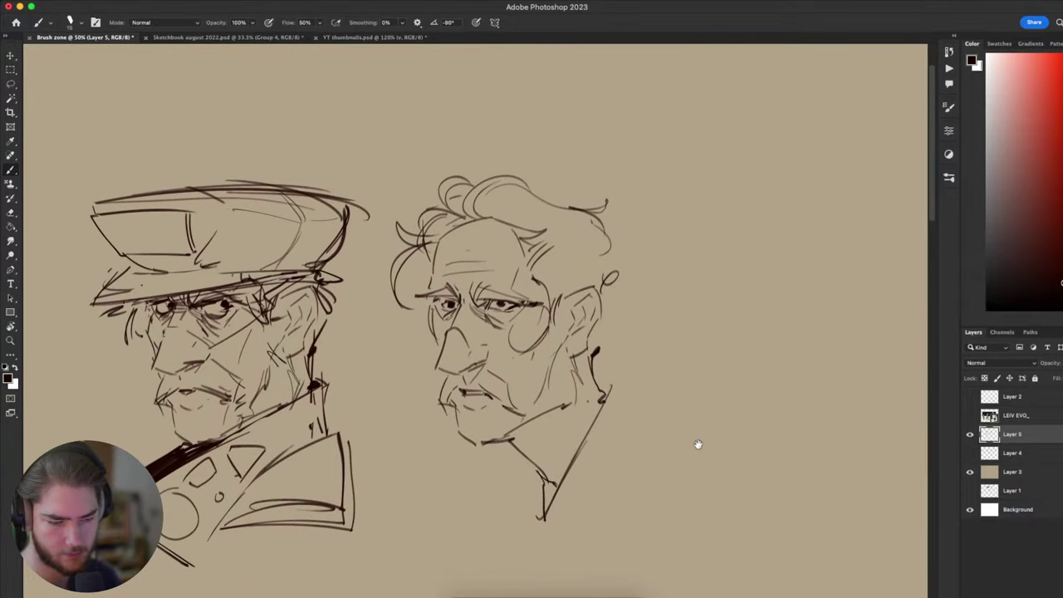
{"action": "left_click_drag", "start_coordinate": [579, 330], "coordinate": [671, 265]}
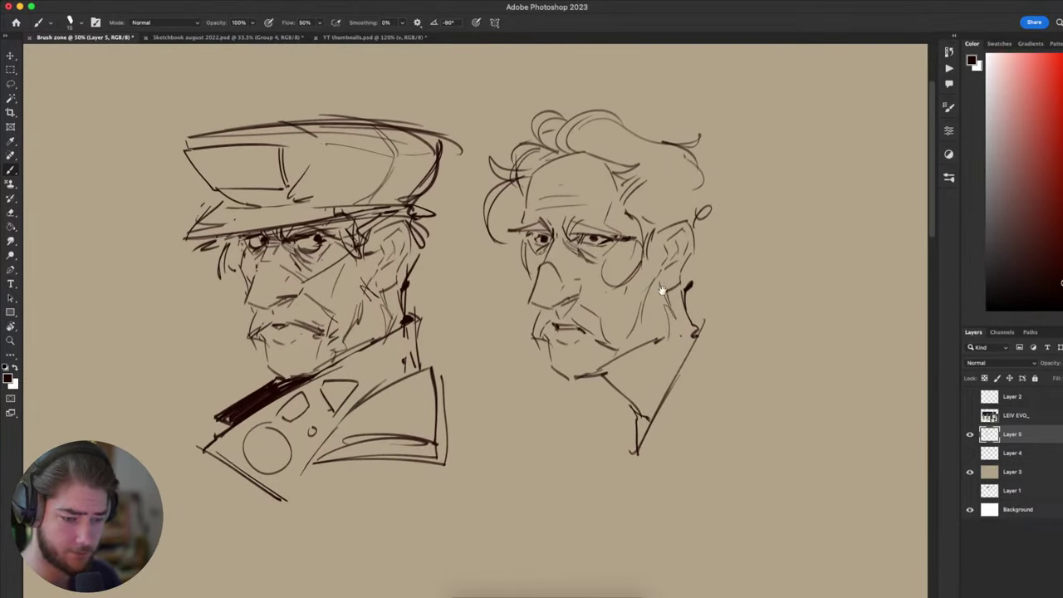
- Sketch a shoulder line sloping down and back from the curly-haired man's collar
{"action": "mouse_move", "coordinate": [615, 367]}
{"action": "left_mouse_down"}
{"action": "mouse_move", "coordinate": [655, 325]}
{"action": "mouse_move", "coordinate": [655, 275]}
{"action": "mouse_move", "coordinate": [565, 246]}
{"action": "mouse_move", "coordinate": [610, 373]}
{"action": "mouse_move", "coordinate": [758, 338]}
{"action": "mouse_move", "coordinate": [631, 369]}
{"action": "left_mouse_up"}
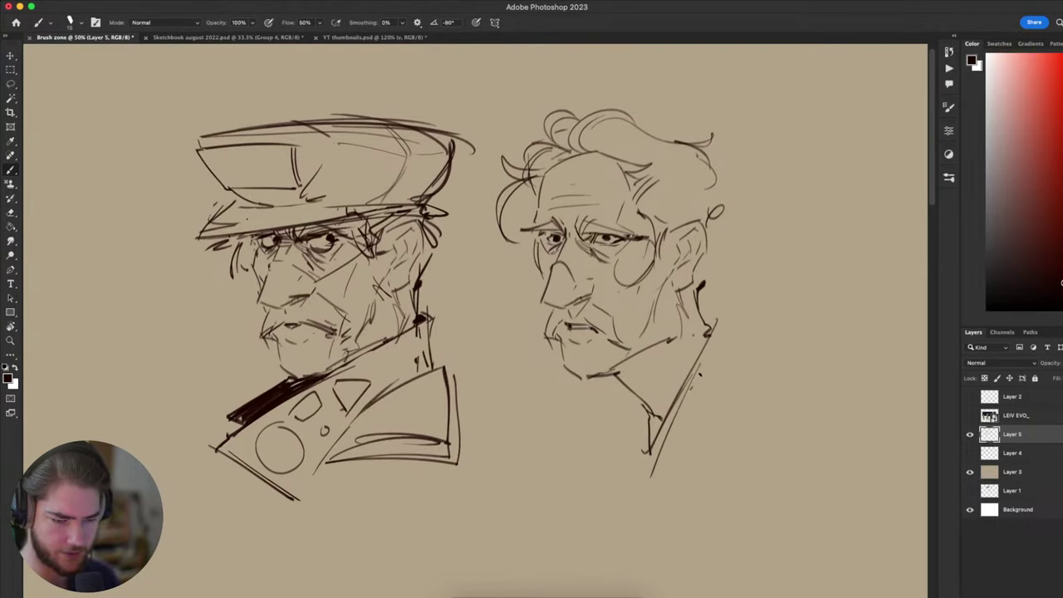
{"action": "left_click_drag", "start_coordinate": [708, 326], "coordinate": [747, 375]}
{"action": "key", "text": "ctrl+z"}
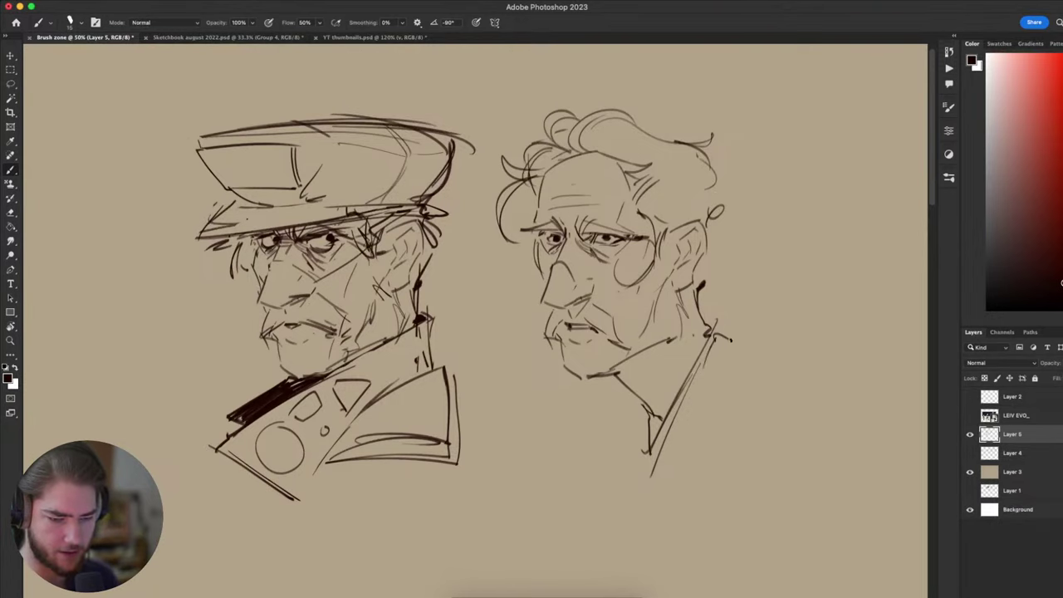
{"action": "left_click_drag", "start_coordinate": [717, 324], "coordinate": [790, 386]}
{"action": "mouse_move", "coordinate": [658, 367]}
{"action": "left_mouse_down"}
{"action": "mouse_move", "coordinate": [662, 250]}
{"action": "mouse_move", "coordinate": [629, 327]}
{"action": "left_mouse_up"}
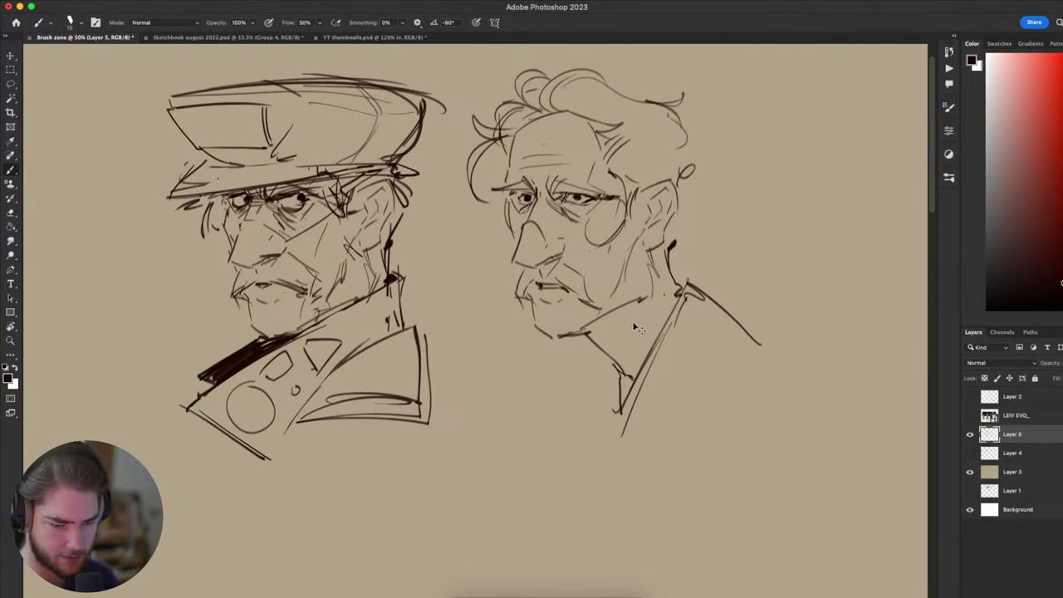
{"action": "mouse_move", "coordinate": [596, 410]}
{"action": "left_mouse_down"}
{"action": "mouse_move", "coordinate": [573, 460]}
{"action": "mouse_move", "coordinate": [584, 484]}
{"action": "mouse_move", "coordinate": [667, 357]}
{"action": "mouse_move", "coordinate": [576, 427]}
{"action": "mouse_move", "coordinate": [591, 423]}
{"action": "mouse_move", "coordinate": [609, 348]}
{"action": "left_mouse_up"}
{"action": "left_click_drag", "start_coordinate": [606, 348], "coordinate": [737, 274]}
{"action": "left_click_drag", "start_coordinate": [812, 329], "coordinate": [630, 244]}
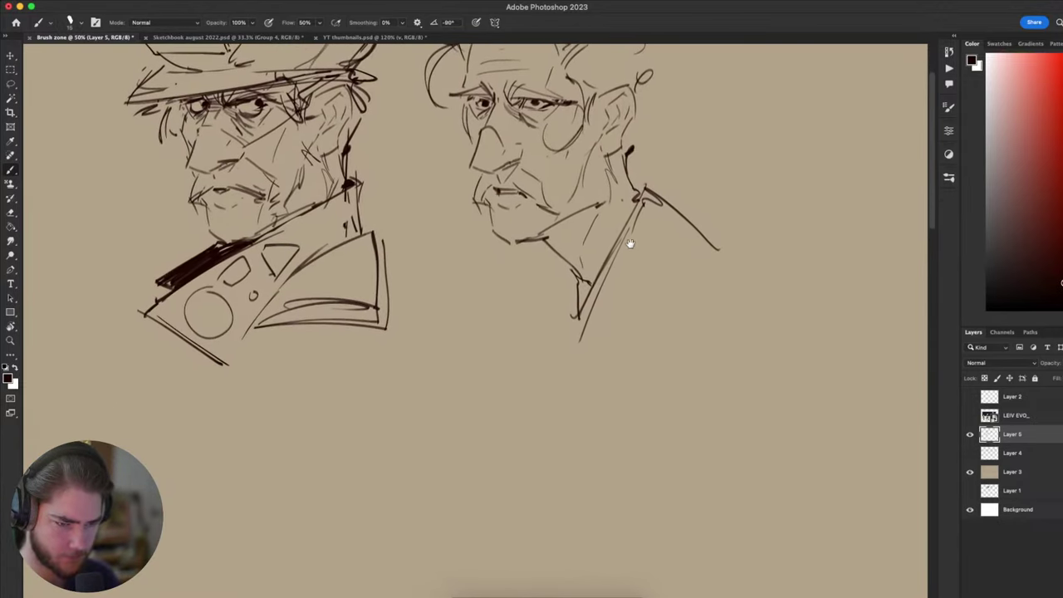
- Try erasing and redrawing the curly-haired man's eyes with a different gaze, and undo the trial strokes
{"action": "left_click_drag", "start_coordinate": [584, 181], "coordinate": [667, 340]}
{"action": "key", "text": "e"}
{"action": "left_click_drag", "start_coordinate": [613, 284], "coordinate": [637, 286]}
{"action": "key", "text": "b"}
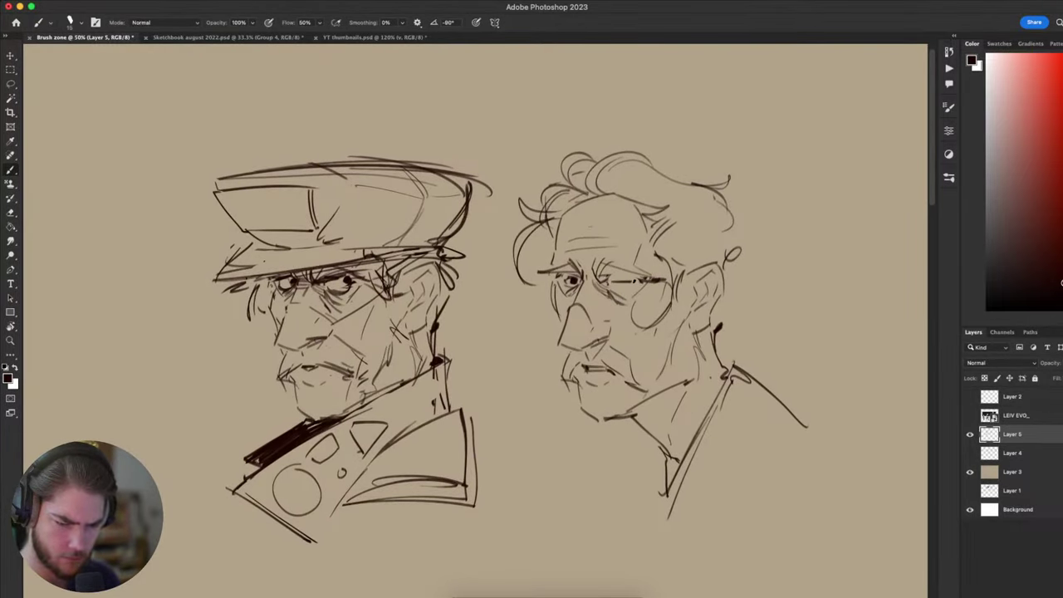
{"action": "key", "text": "super+z"}
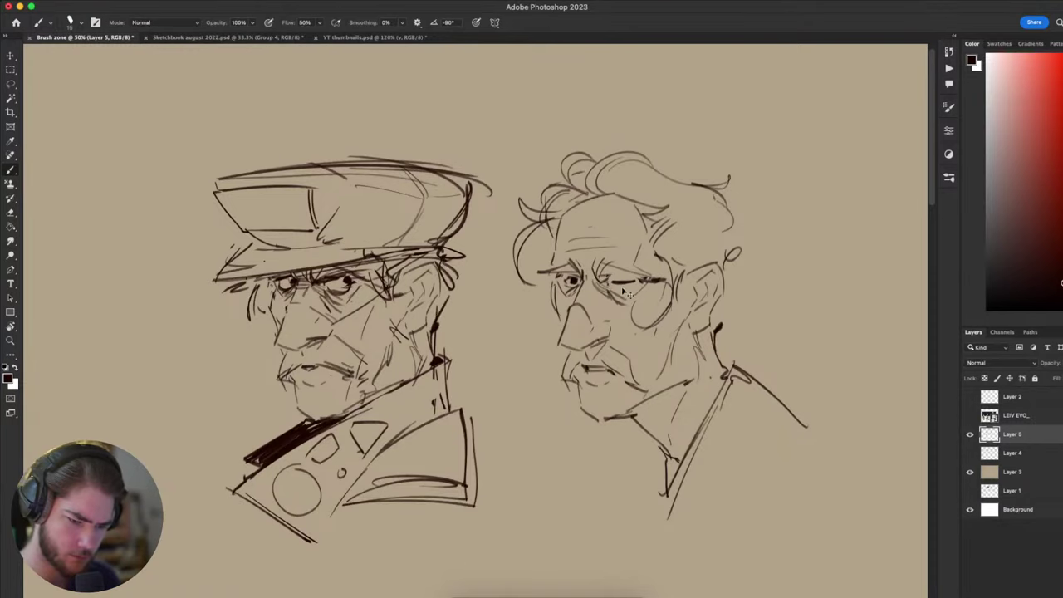
{"action": "left_click_drag", "start_coordinate": [570, 279], "coordinate": [575, 284]}
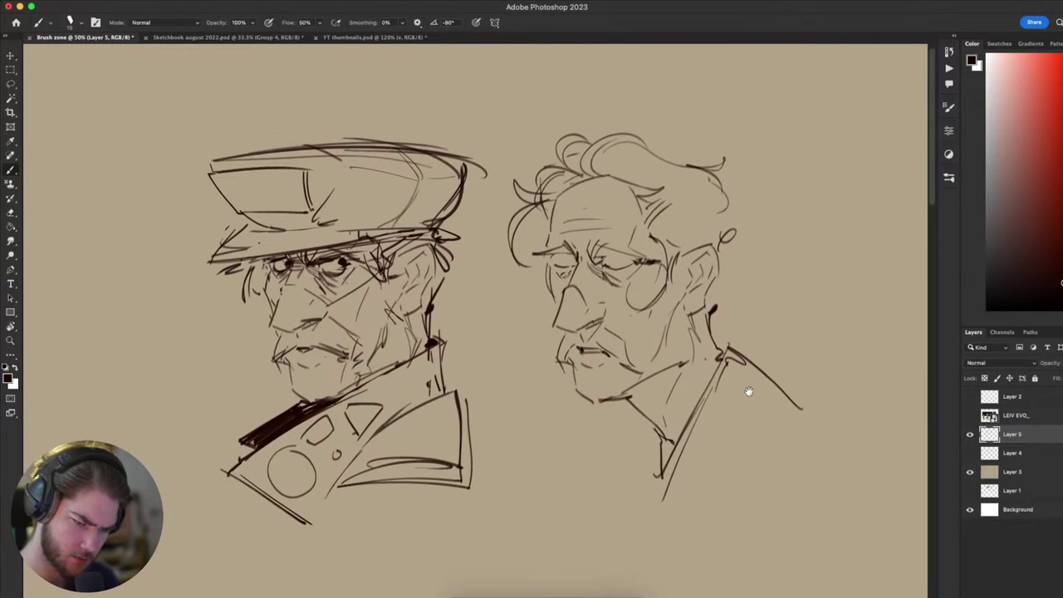
{"action": "left_click_drag", "start_coordinate": [605, 265], "coordinate": [641, 264]}
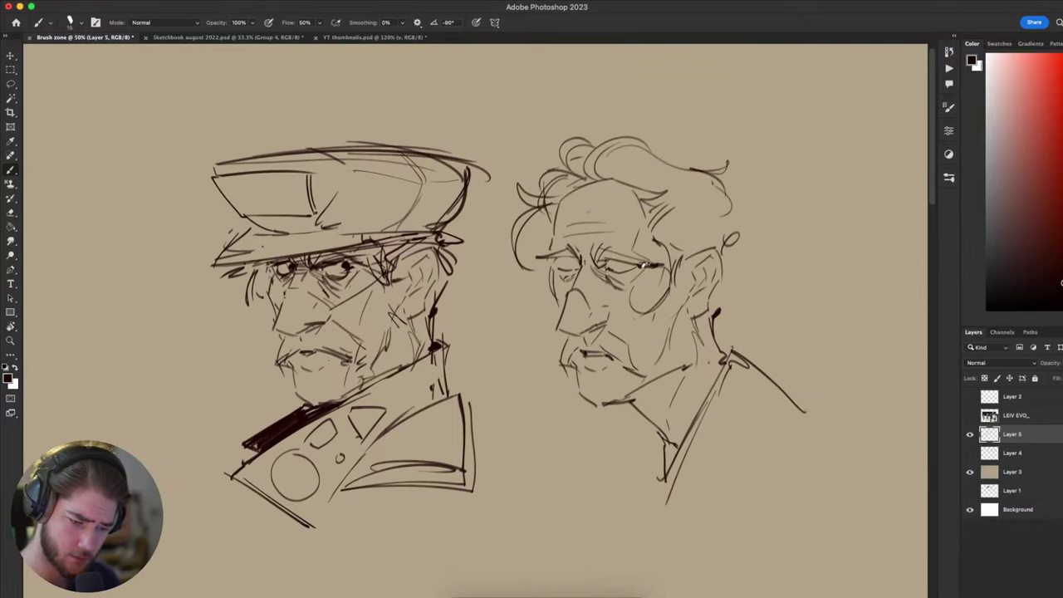
{"action": "key", "text": "super+z"}
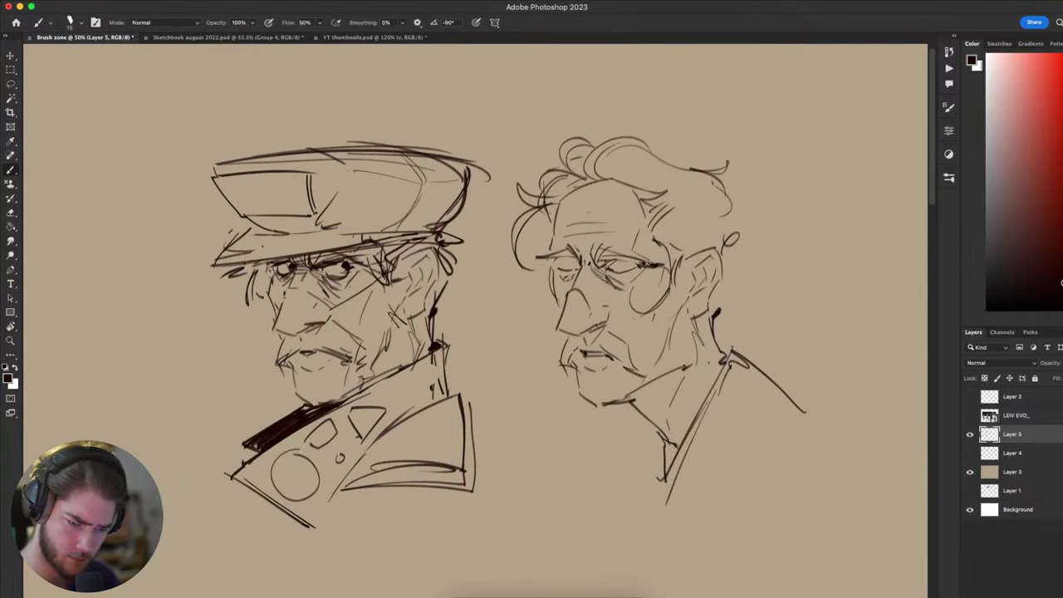
{"action": "mouse_move", "coordinate": [805, 412]}
{"action": "left_mouse_down"}
{"action": "mouse_move", "coordinate": [824, 387]}
{"action": "mouse_move", "coordinate": [710, 268]}
{"action": "mouse_move", "coordinate": [560, 389]}
{"action": "mouse_move", "coordinate": [772, 408]}
{"action": "mouse_move", "coordinate": [828, 301]}
{"action": "mouse_move", "coordinate": [819, 391]}
{"action": "mouse_move", "coordinate": [677, 477]}
{"action": "left_mouse_up"}
{"action": "left_click_drag", "start_coordinate": [484, 371], "coordinate": [472, 387]}
{"action": "key", "text": "super+z"}
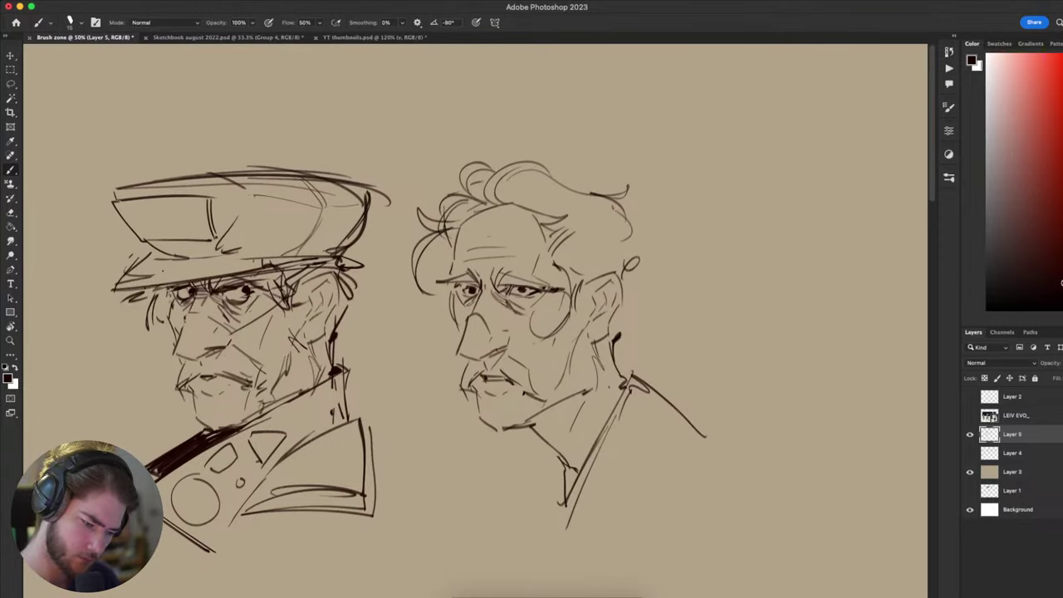
- Sketch a second long lapel edge running down from the curly-haired man's collar to a point below the chest opening
{"action": "left_click_drag", "start_coordinate": [553, 360], "coordinate": [700, 238]}
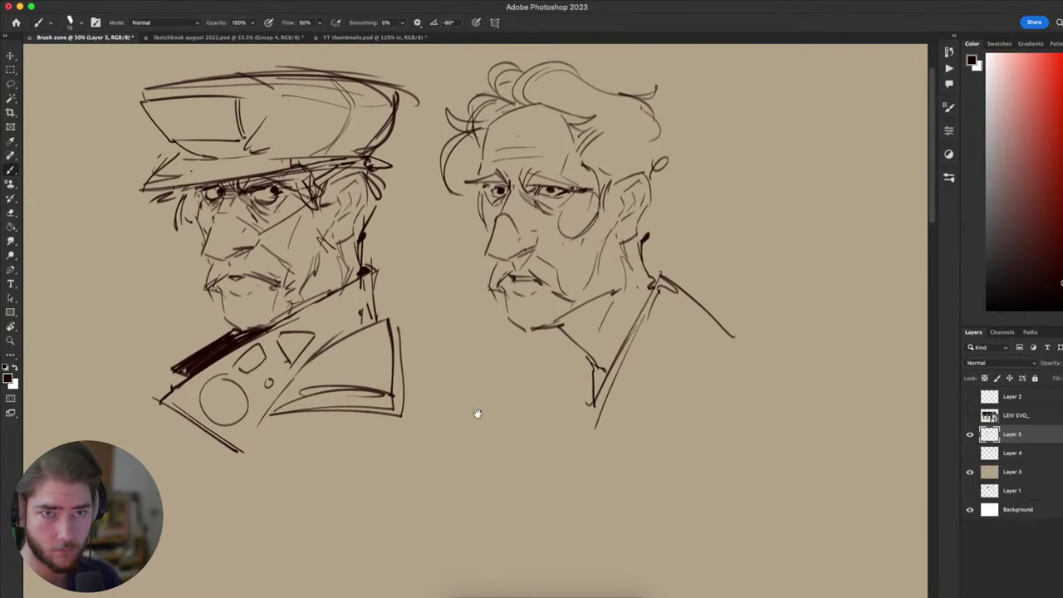
{"action": "mouse_move", "coordinate": [474, 415]}
{"action": "left_mouse_down"}
{"action": "mouse_move", "coordinate": [543, 368]}
{"action": "mouse_move", "coordinate": [543, 351]}
{"action": "left_mouse_up"}
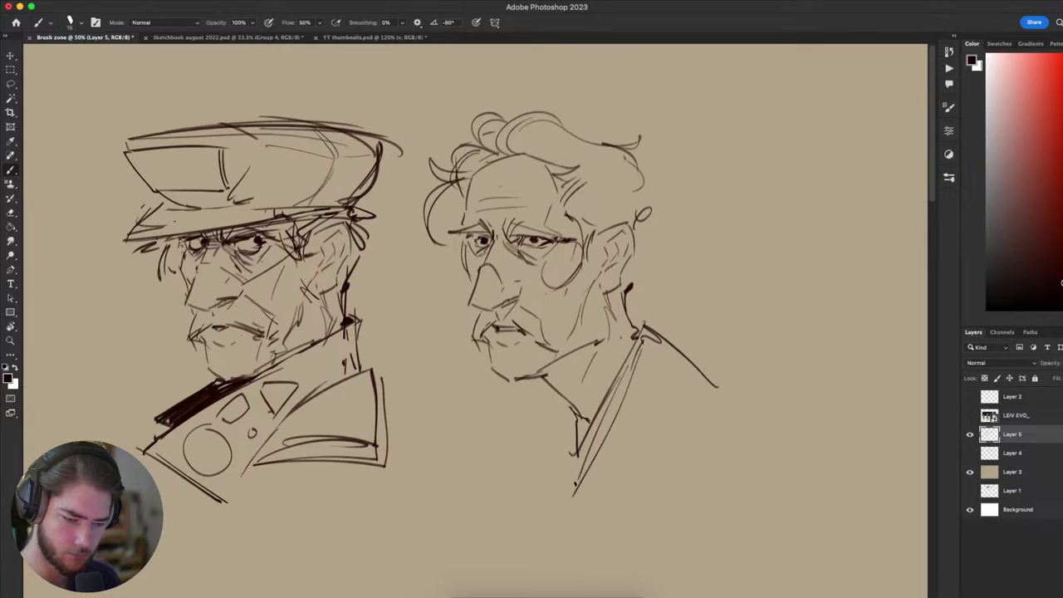
{"action": "left_click_drag", "start_coordinate": [645, 498], "coordinate": [781, 425]}
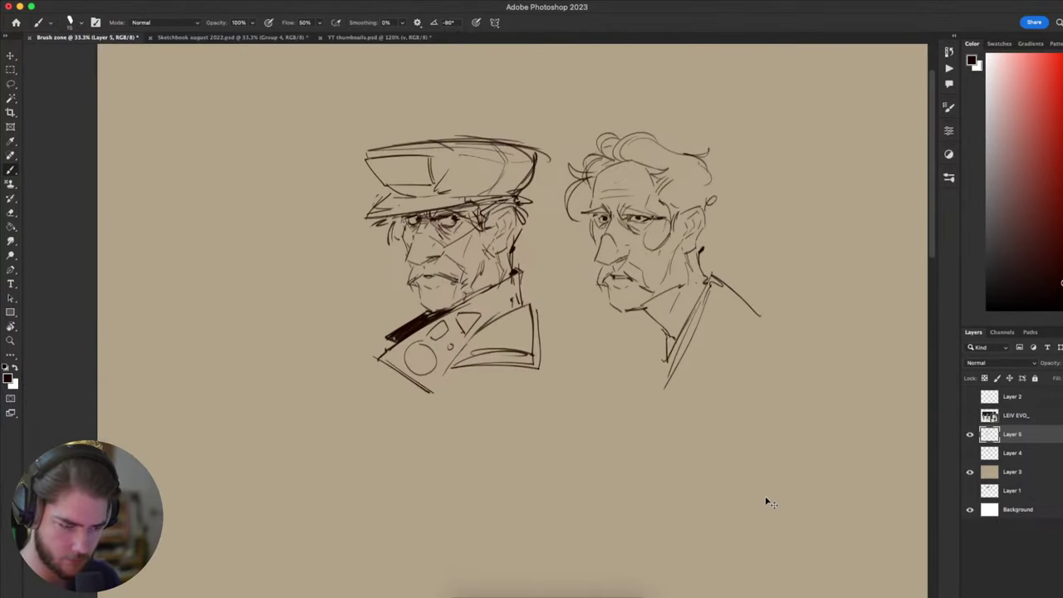
- Move the two portrait heads on Layer 5 up and toward the left of the canvas
{"action": "key", "text": "v"}
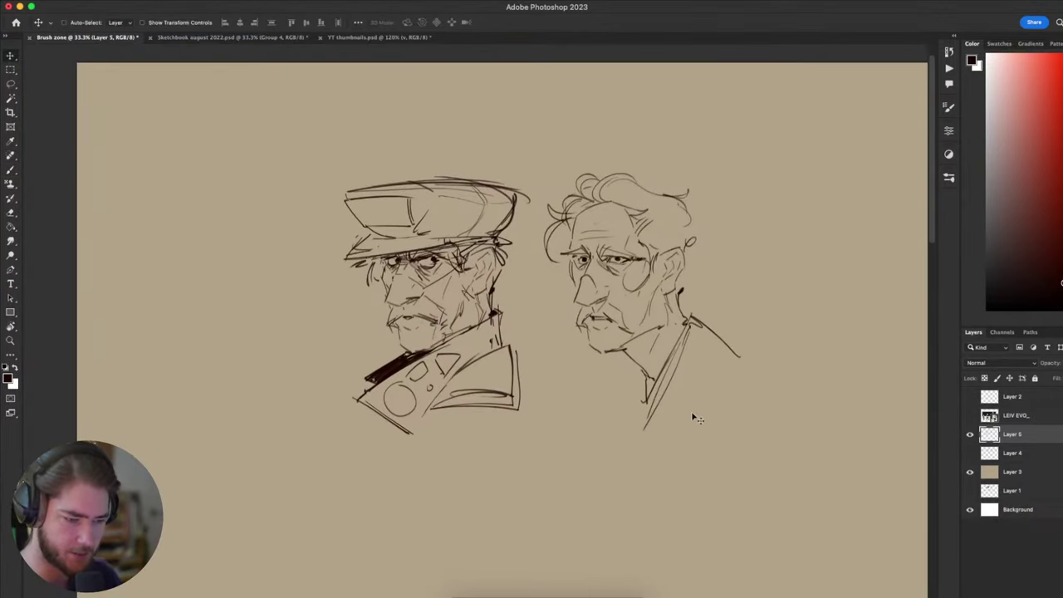
{"action": "left_click_drag", "start_coordinate": [693, 418], "coordinate": [548, 358]}
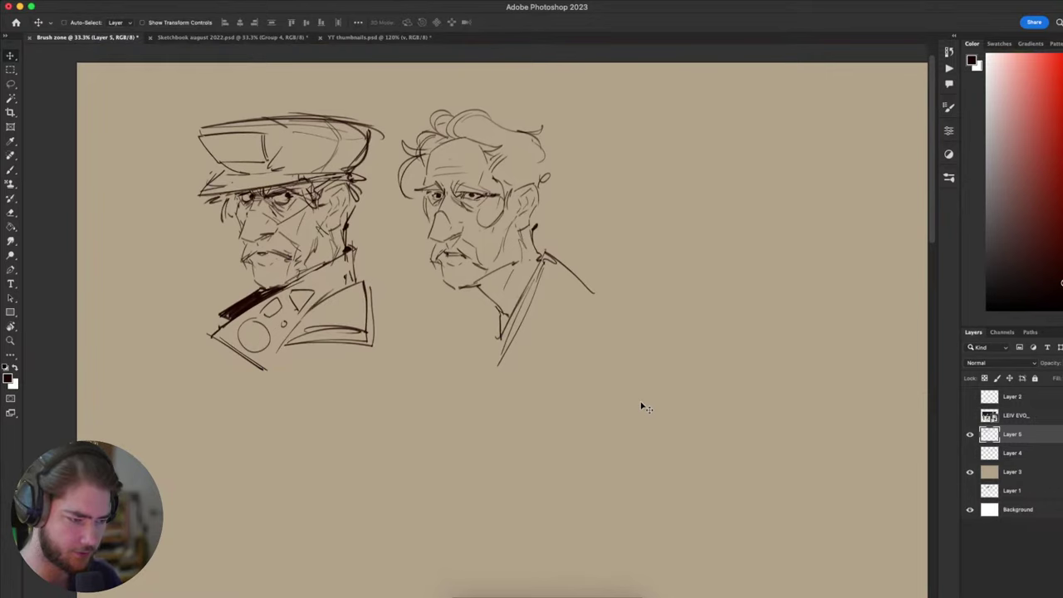
{"action": "key", "text": "b"}
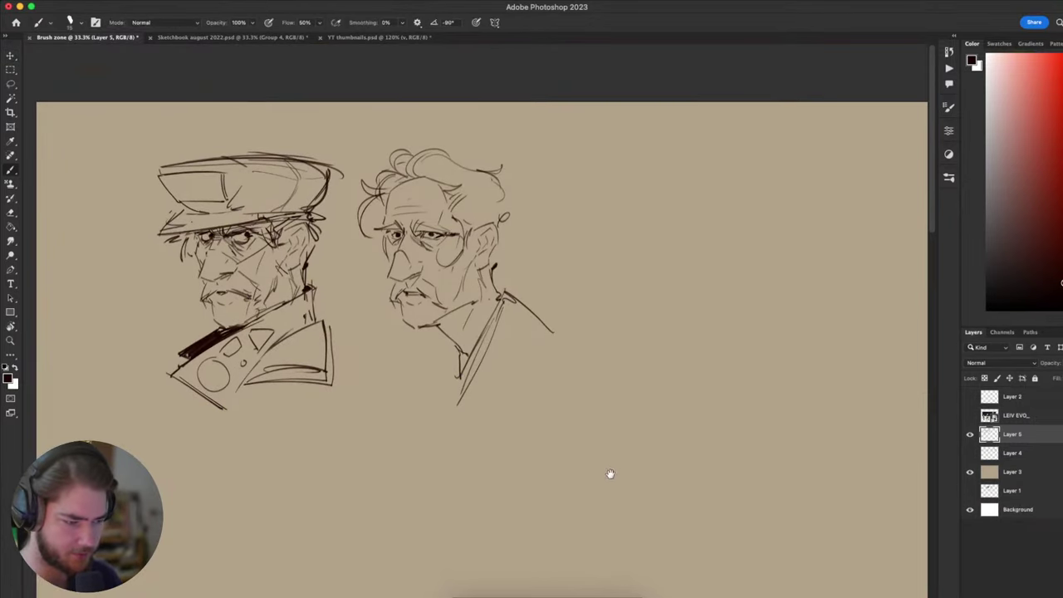
- Redraw the curly-haired man's shoulder line and add the outer edge of his lapel descending from it
{"action": "mouse_move", "coordinate": [609, 474]}
{"action": "left_mouse_down"}
{"action": "mouse_move", "coordinate": [795, 452]}
{"action": "mouse_move", "coordinate": [596, 527]}
{"action": "left_mouse_up"}
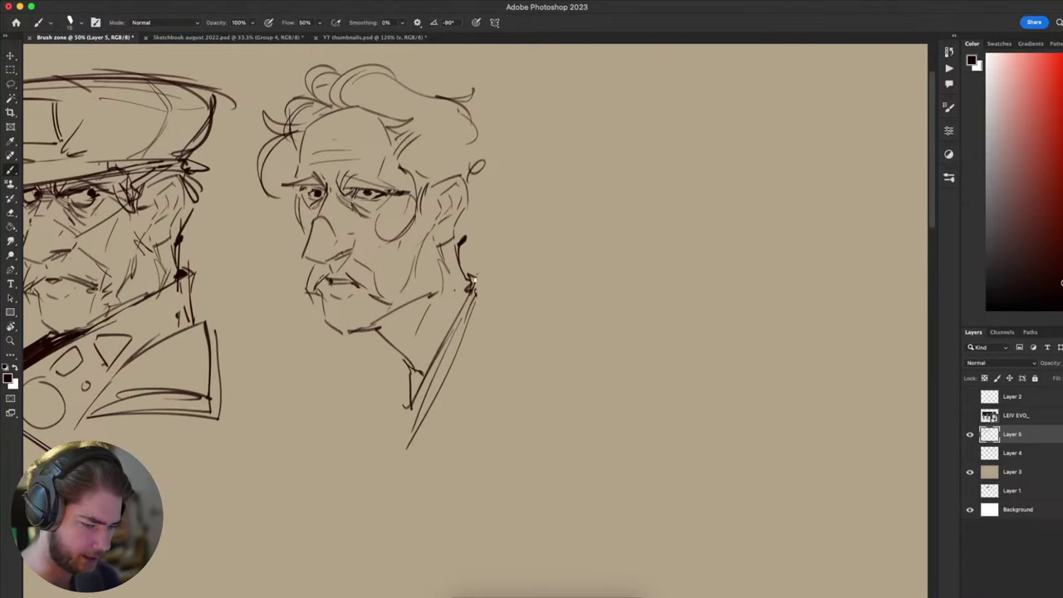
{"action": "mouse_move", "coordinate": [469, 276]}
{"action": "left_mouse_down"}
{"action": "mouse_move", "coordinate": [528, 311]}
{"action": "mouse_move", "coordinate": [497, 334]}
{"action": "left_mouse_up"}
{"action": "left_click_drag", "start_coordinate": [497, 334], "coordinate": [465, 387]}
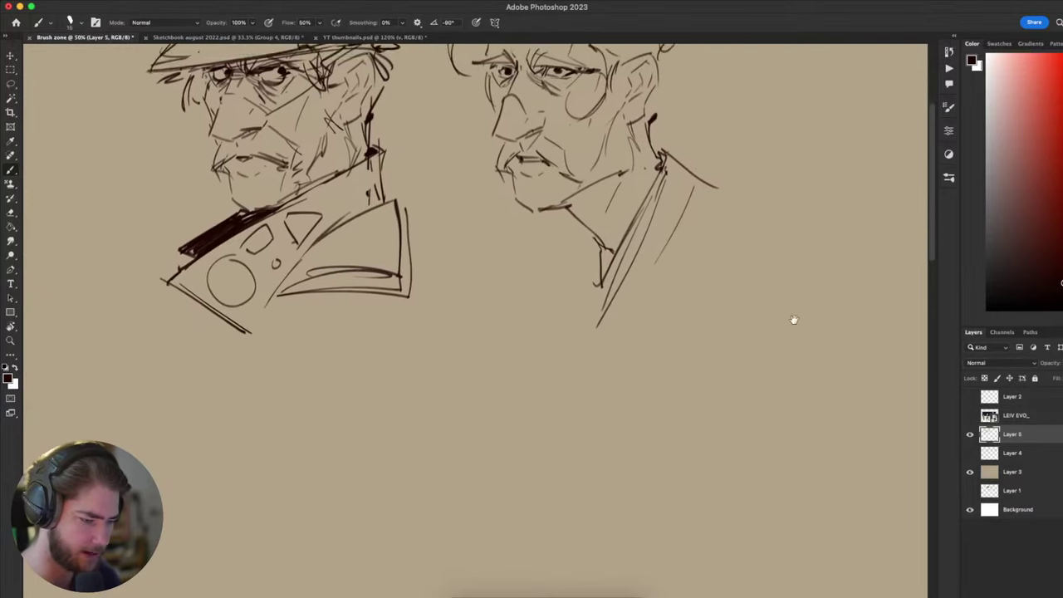
- Sketch a light construction circle for a new head in the empty space beside the curly-haired man, redoing it until the shape works
{"action": "left_click_drag", "start_coordinate": [695, 378], "coordinate": [620, 427]}
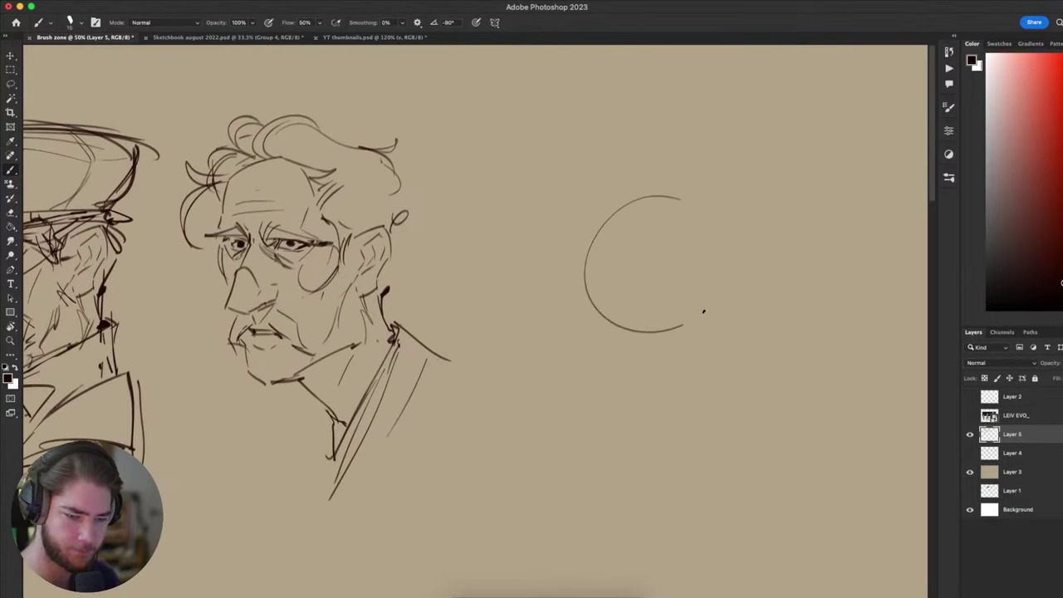
{"action": "left_click_drag", "start_coordinate": [649, 196], "coordinate": [652, 315]}
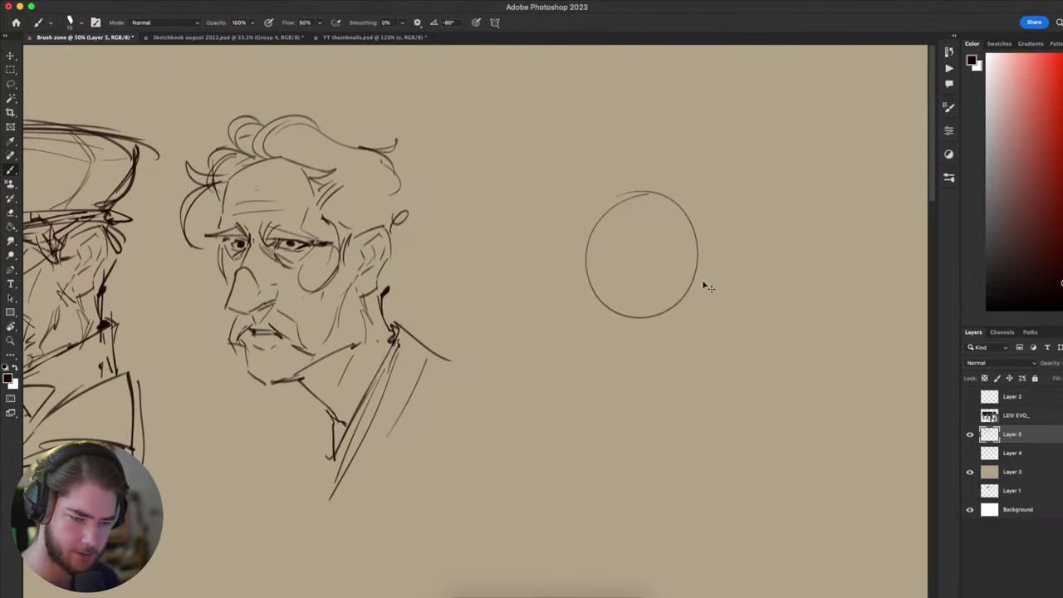
{"action": "left_click_drag", "start_coordinate": [779, 419], "coordinate": [770, 303]}
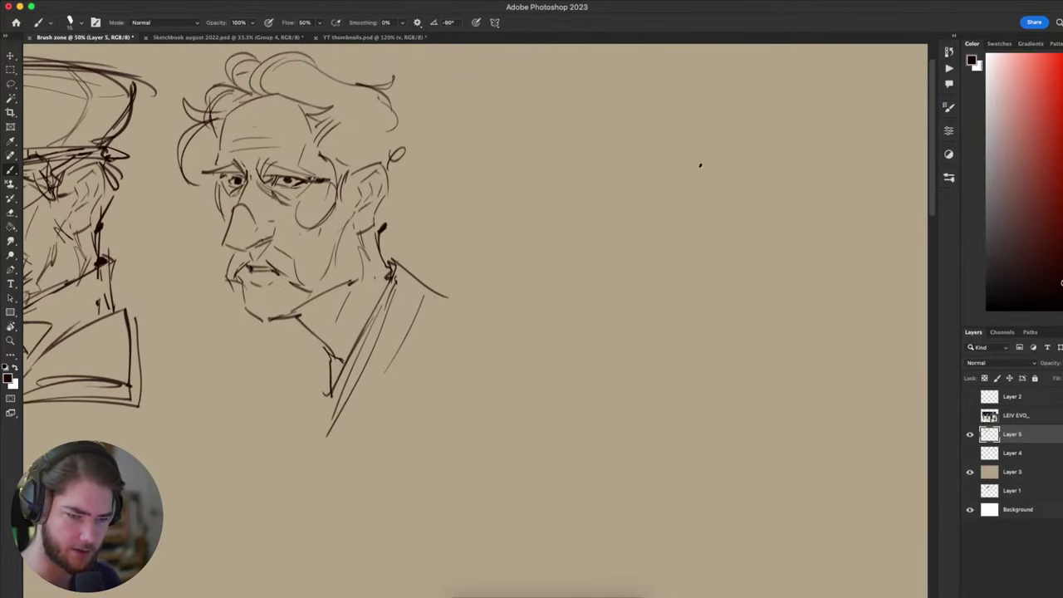
{"action": "left_click_drag", "start_coordinate": [770, 303], "coordinate": [751, 430]}
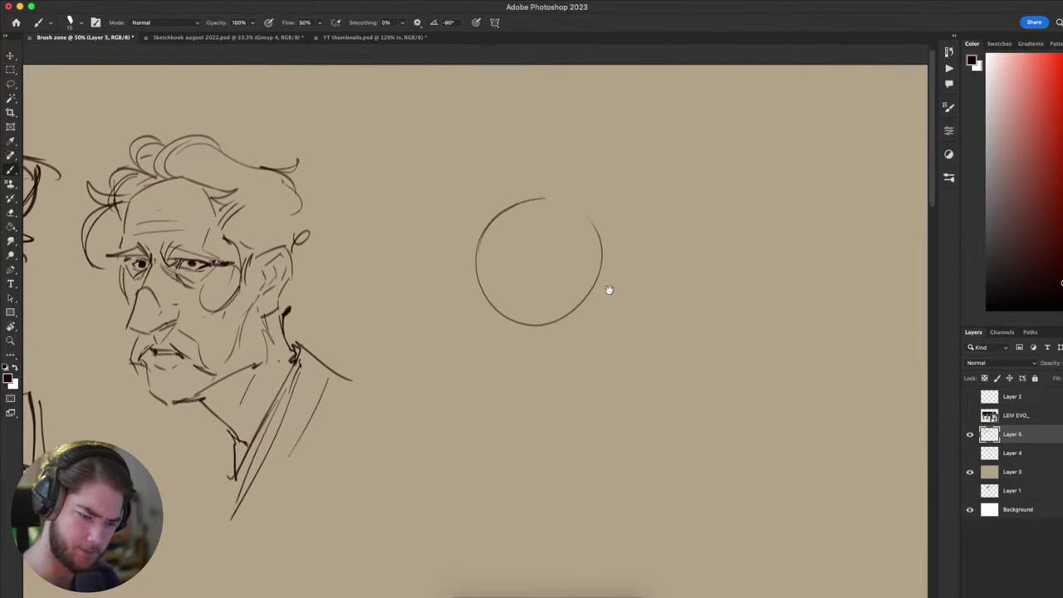
{"action": "mouse_move", "coordinate": [607, 290]}
{"action": "left_mouse_down"}
{"action": "mouse_move", "coordinate": [636, 321]}
{"action": "mouse_move", "coordinate": [703, 287]}
{"action": "left_mouse_up"}
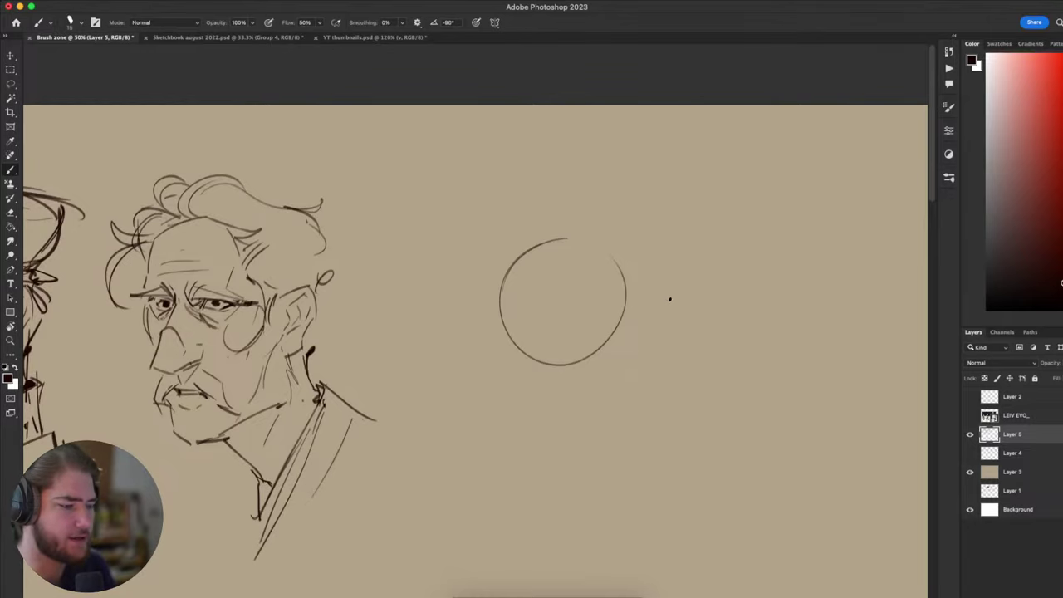
{"action": "left_click_drag", "start_coordinate": [642, 336], "coordinate": [664, 322]}
{"action": "left_click_drag", "start_coordinate": [711, 355], "coordinate": [693, 373]}
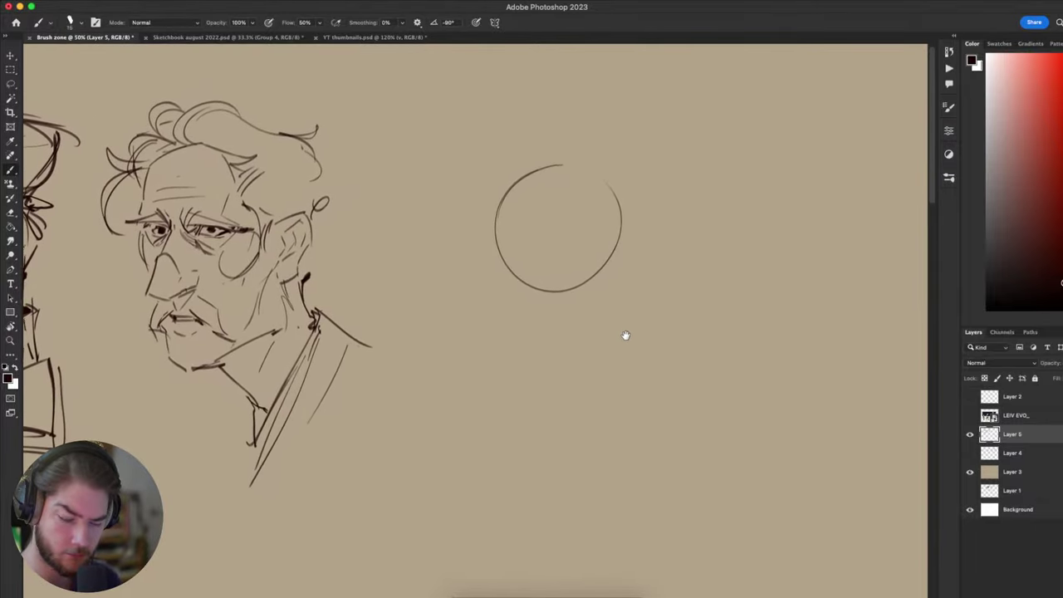
- Draw a slightly curved brow line across the construction circle with small eye marks just beneath it
{"action": "left_click_drag", "start_coordinate": [626, 335], "coordinate": [629, 371]}
{"action": "left_click_drag", "start_coordinate": [495, 250], "coordinate": [617, 252]}
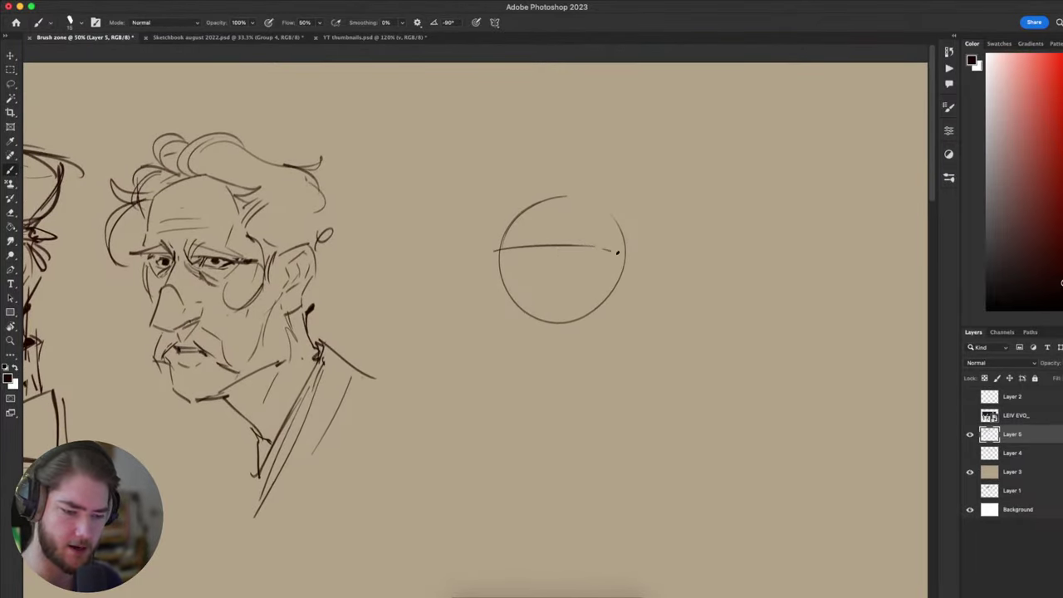
{"action": "left_click_drag", "start_coordinate": [499, 250], "coordinate": [575, 244]}
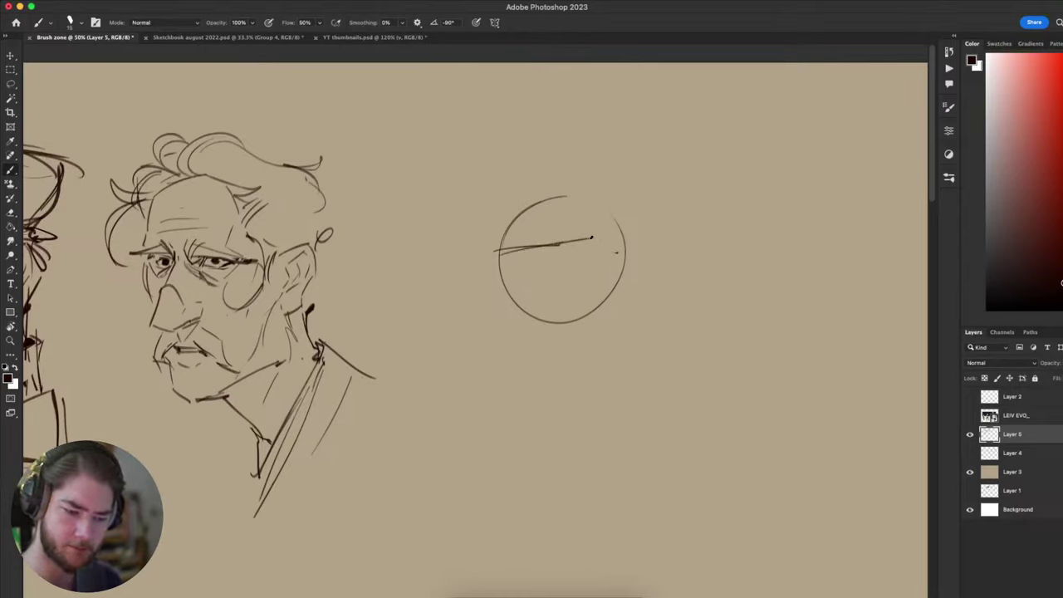
{"action": "left_click_drag", "start_coordinate": [575, 243], "coordinate": [599, 241]}
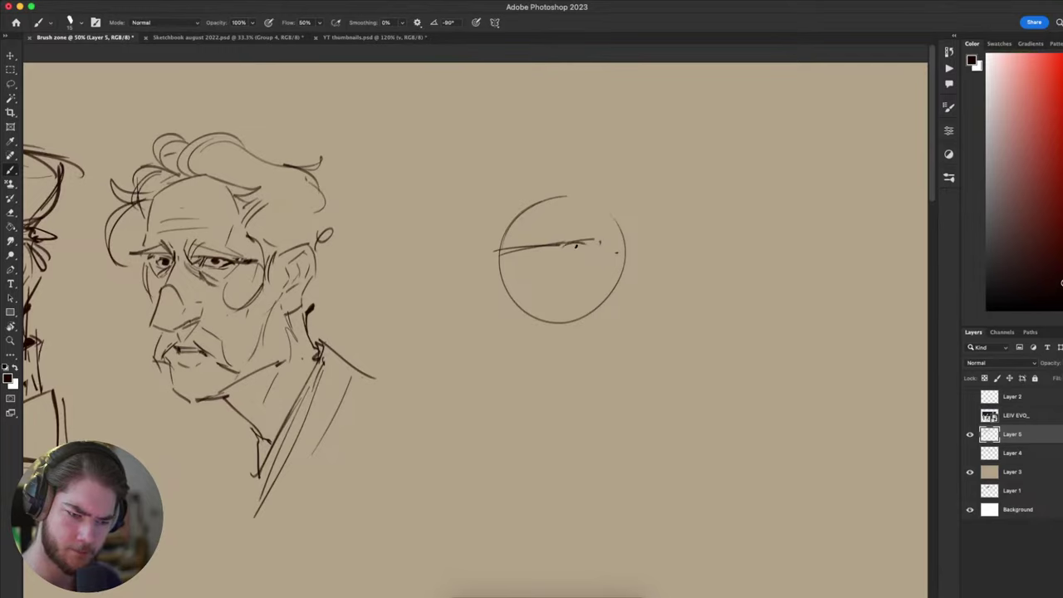
{"action": "left_click_drag", "start_coordinate": [589, 249], "coordinate": [588, 250]}
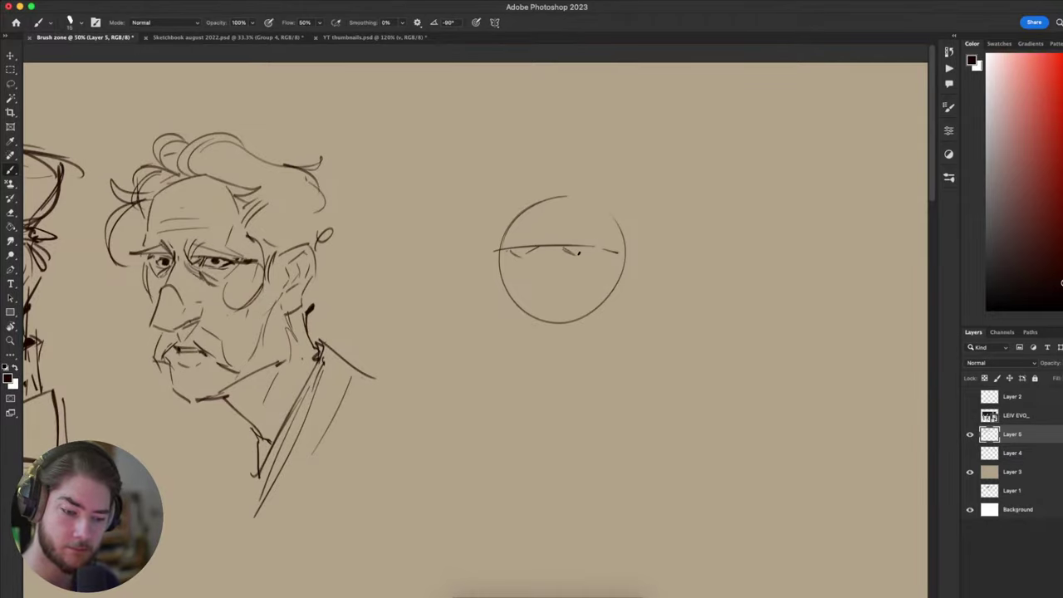
- Sketch a round nose with nostrils and a small mouth below the brow line inside the circle
{"action": "mouse_move", "coordinate": [582, 251]}
{"action": "left_mouse_down"}
{"action": "mouse_move", "coordinate": [573, 272]}
{"action": "mouse_move", "coordinate": [527, 291]}
{"action": "left_mouse_up"}
{"action": "mouse_move", "coordinate": [553, 326]}
{"action": "left_mouse_down"}
{"action": "mouse_move", "coordinate": [551, 312]}
{"action": "mouse_move", "coordinate": [526, 314]}
{"action": "mouse_move", "coordinate": [552, 310]}
{"action": "left_mouse_up"}
{"action": "key", "text": "super+z"}
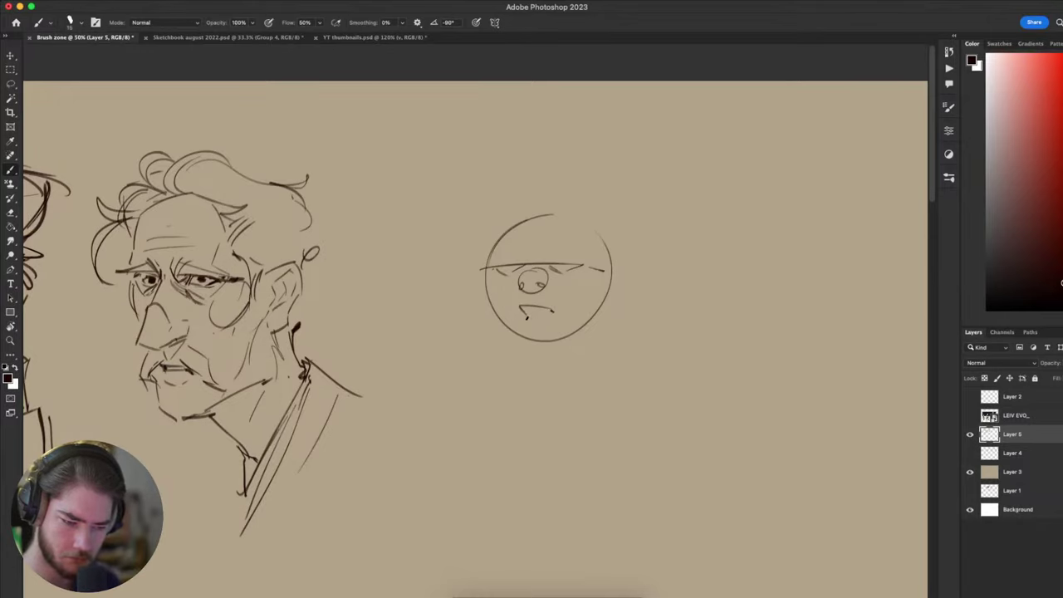
{"action": "left_click_drag", "start_coordinate": [525, 323], "coordinate": [555, 316]}
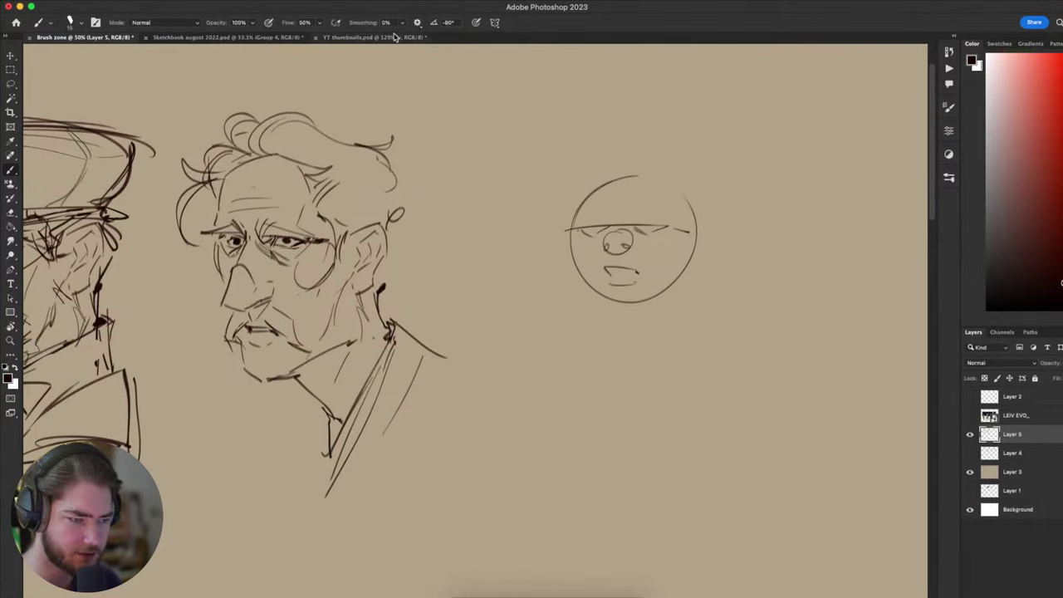
- Copy the layer with the four winter-hatted characters from YT thumbnails.psd and paste it into the Brush zone document
{"action": "left_click", "coordinate": [382, 38]}
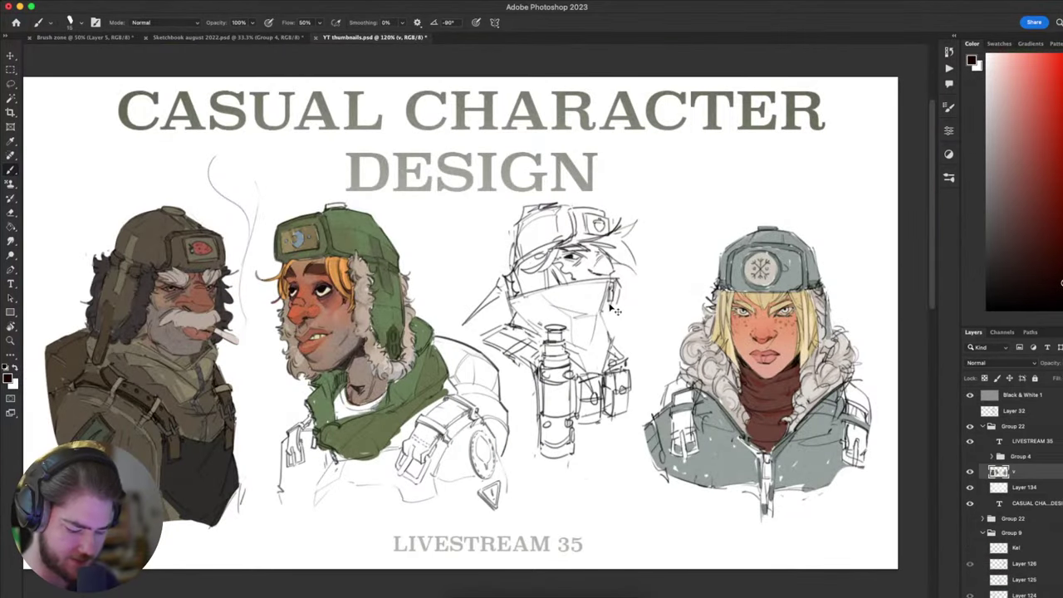
{"action": "left_click", "coordinate": [226, 37]}
{"action": "left_click", "coordinate": [117, 39]}
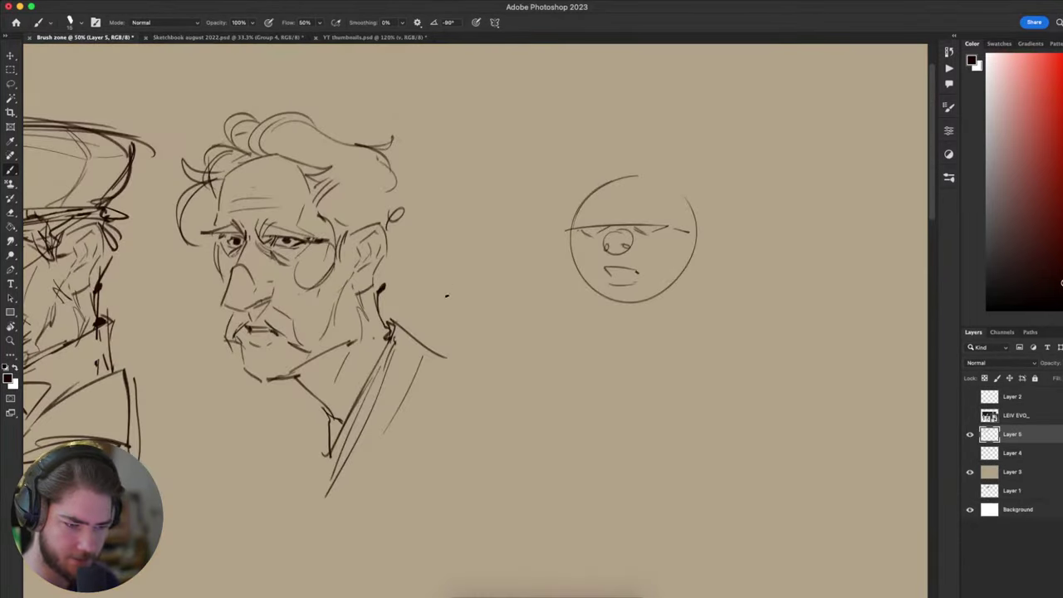
{"action": "key", "text": "super+0"}
{"action": "key", "text": "super+v"}
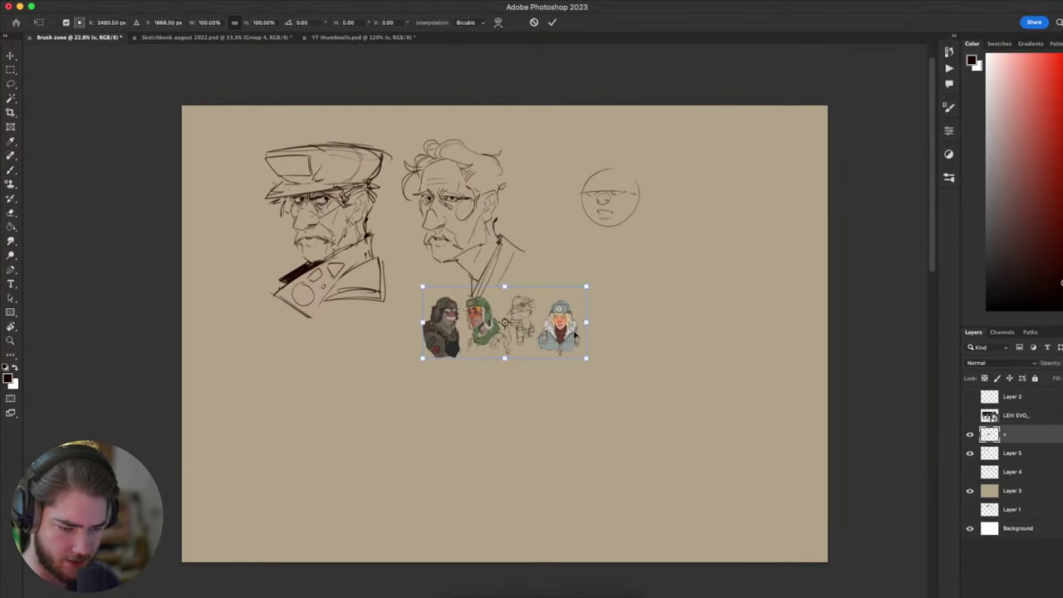
- Enlarge the pasted row of reference characters and place it across the lower part of the canvas beneath the sketched heads
{"action": "left_click_drag", "start_coordinate": [586, 325], "coordinate": [710, 313]}
{"action": "left_click_drag", "start_coordinate": [644, 380], "coordinate": [654, 491]}
{"action": "key", "text": "Return"}
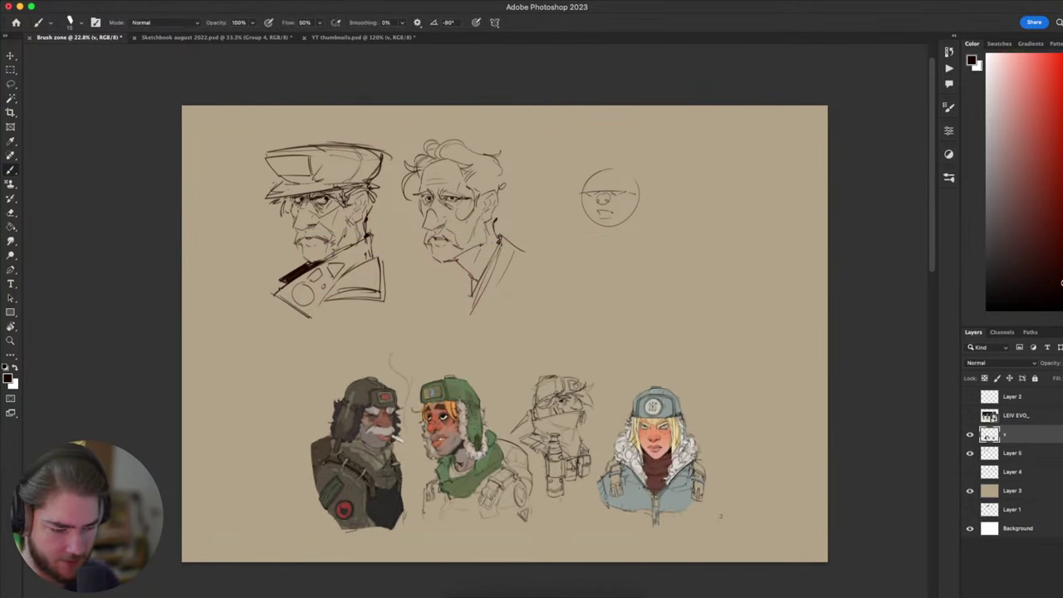
{"action": "scroll", "coordinate": [444, 433], "scroll_direction": "up", "scroll_amount": 2}
{"action": "scroll", "coordinate": [444, 433], "scroll_direction": "up", "scroll_amount": 5}
{"action": "left_click_drag", "start_coordinate": [523, 387], "coordinate": [525, 341]}
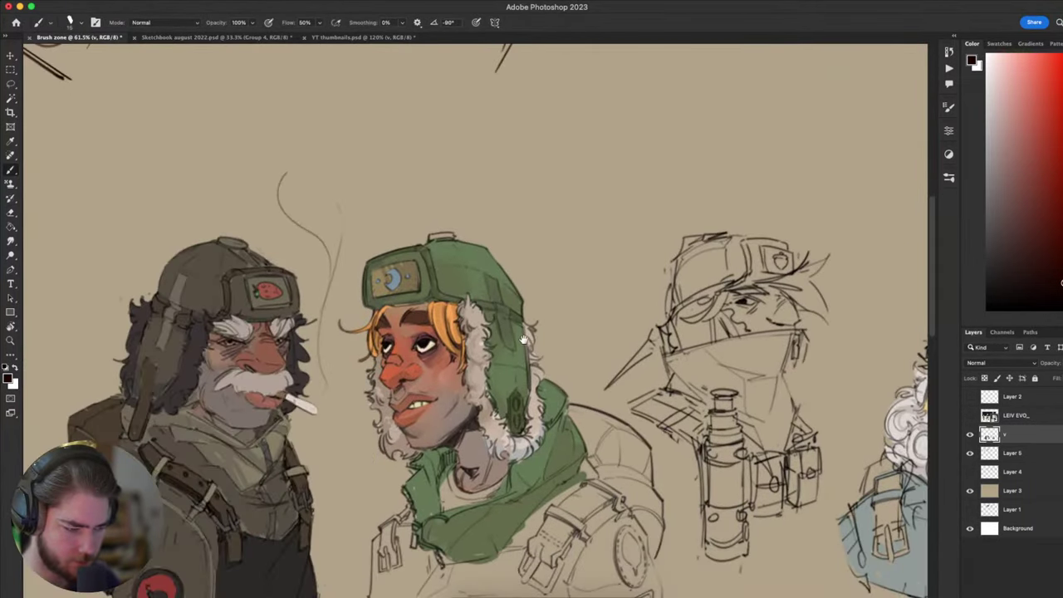
- On Layer 5, erase the lower lip line and the stray end of the mouth on the round head
{"action": "left_click_drag", "start_coordinate": [731, 222], "coordinate": [524, 125]}
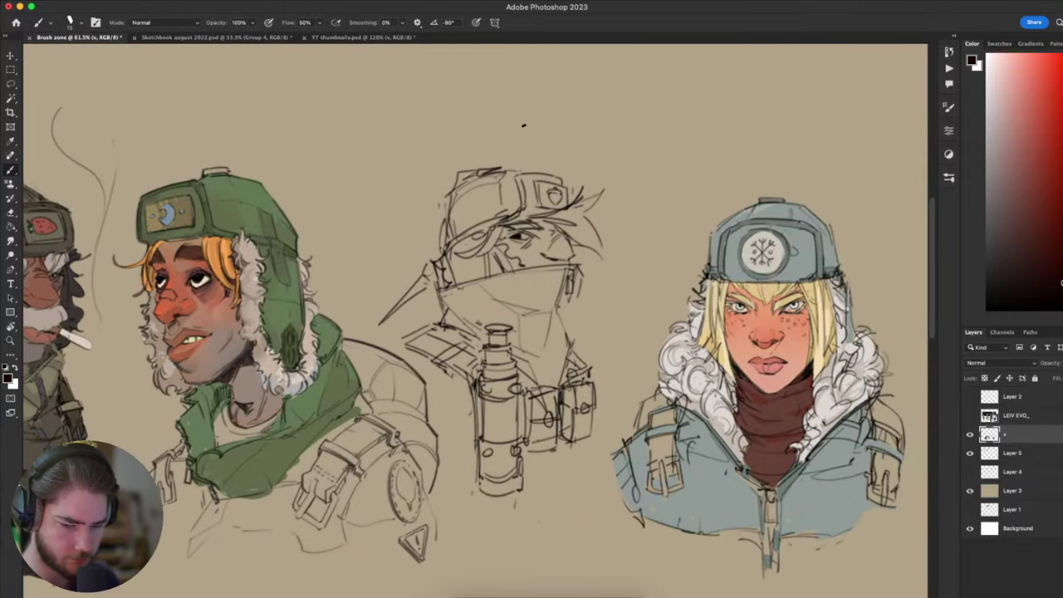
{"action": "left_click_drag", "start_coordinate": [586, 78], "coordinate": [661, 178]}
{"action": "scroll", "coordinate": [660, 177], "scroll_direction": "up", "scroll_amount": 10}
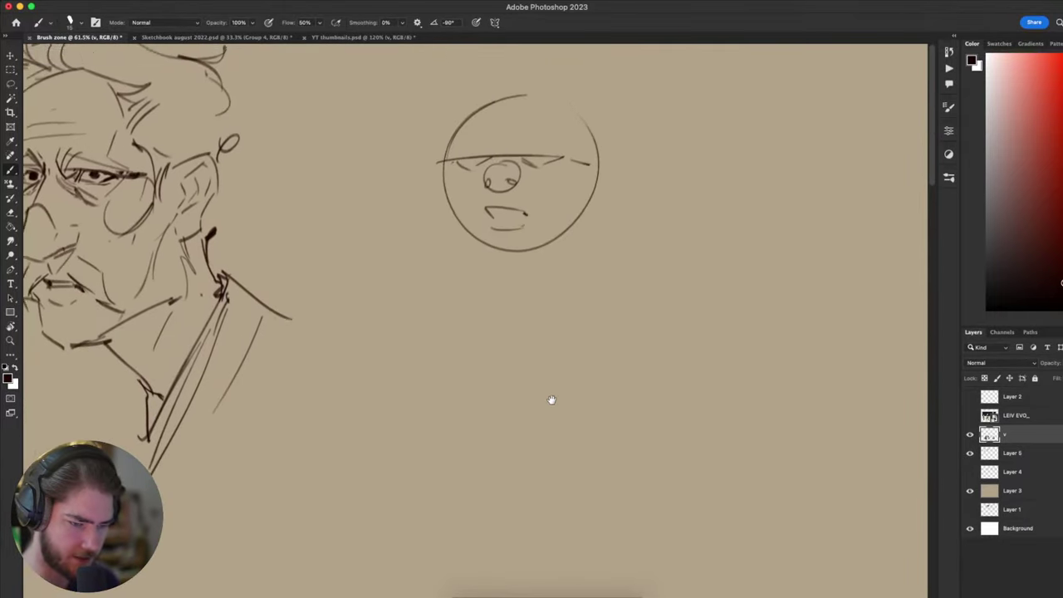
{"action": "left_click_drag", "start_coordinate": [607, 408], "coordinate": [587, 358]}
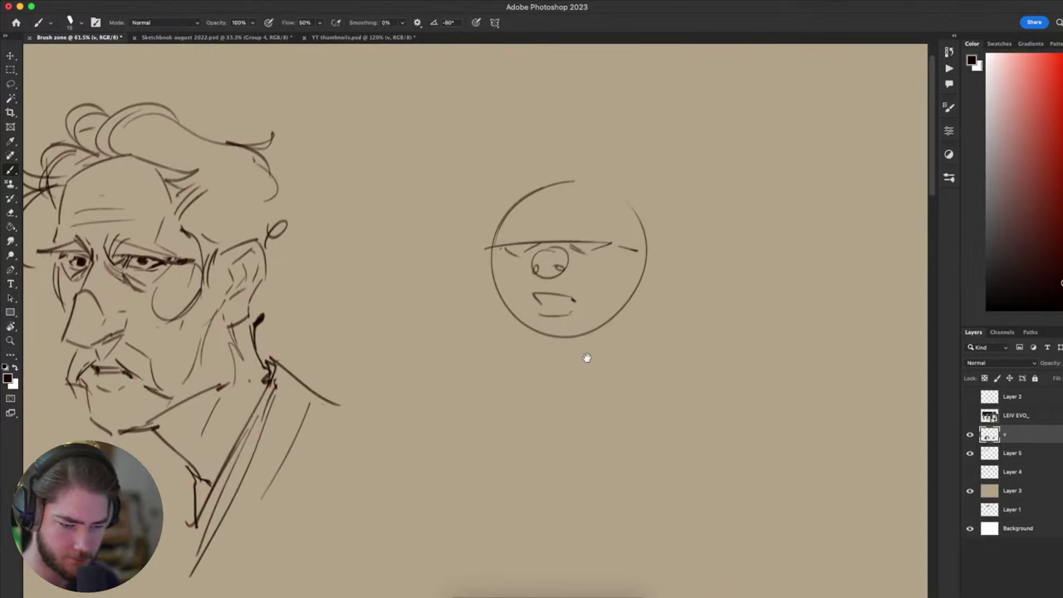
{"action": "mouse_move", "coordinate": [623, 404]}
{"action": "left_mouse_down"}
{"action": "mouse_move", "coordinate": [641, 371]}
{"action": "mouse_move", "coordinate": [716, 359]}
{"action": "left_mouse_up"}
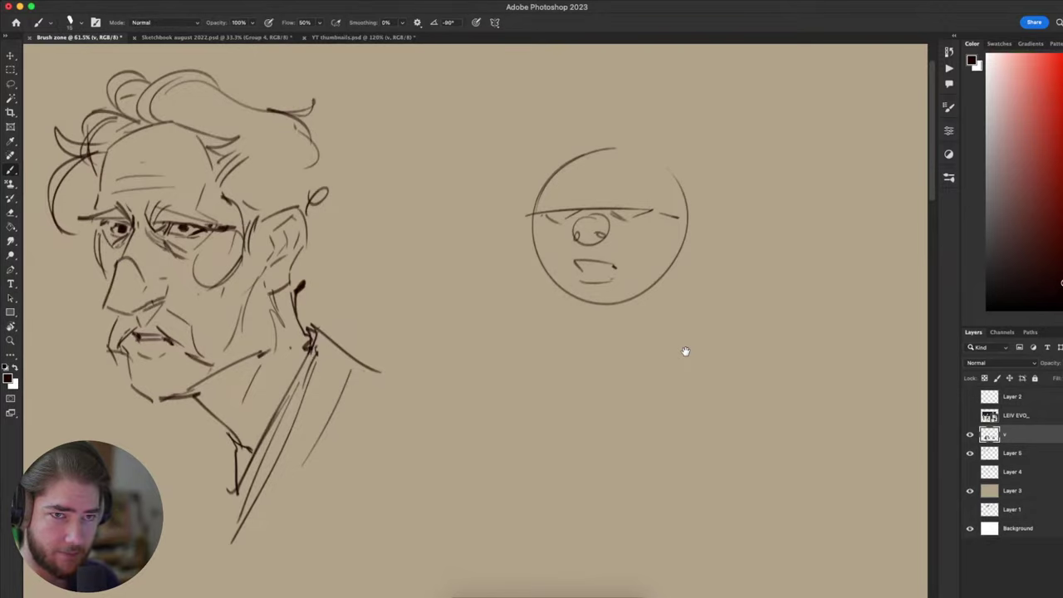
{"action": "mouse_move", "coordinate": [688, 345]}
{"action": "left_mouse_down"}
{"action": "mouse_move", "coordinate": [681, 363]}
{"action": "mouse_move", "coordinate": [658, 366]}
{"action": "left_mouse_up"}
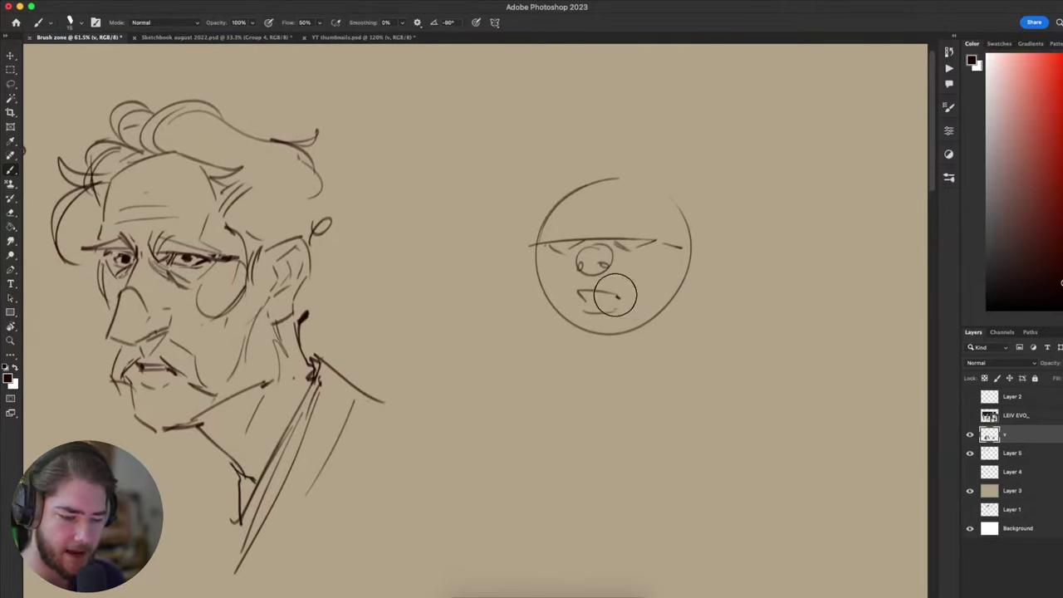
{"action": "key", "text": "e"}
{"action": "left_click", "coordinate": [1011, 453]}
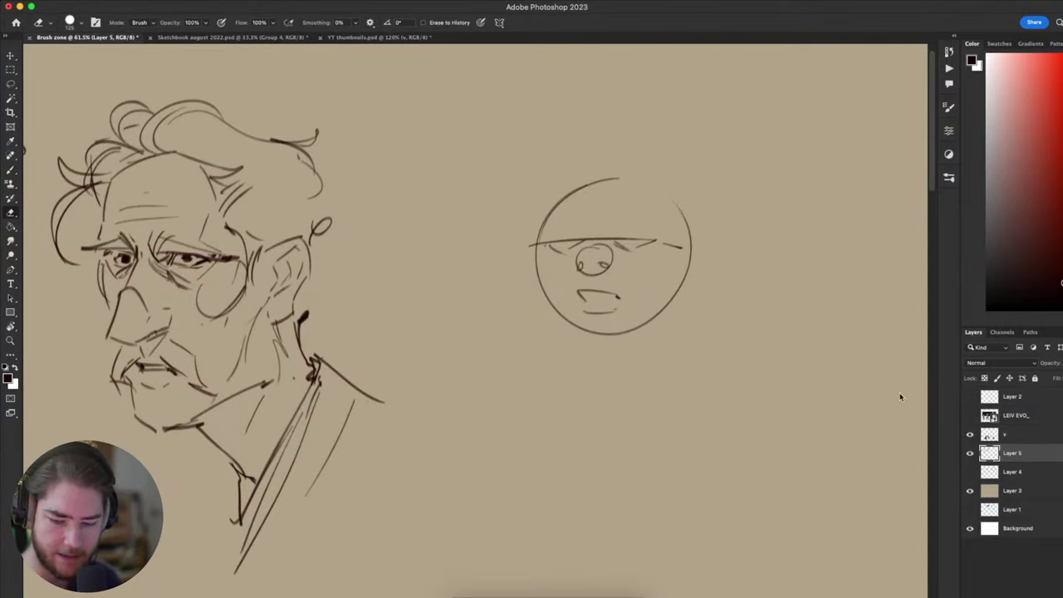
{"action": "key", "text": "b"}
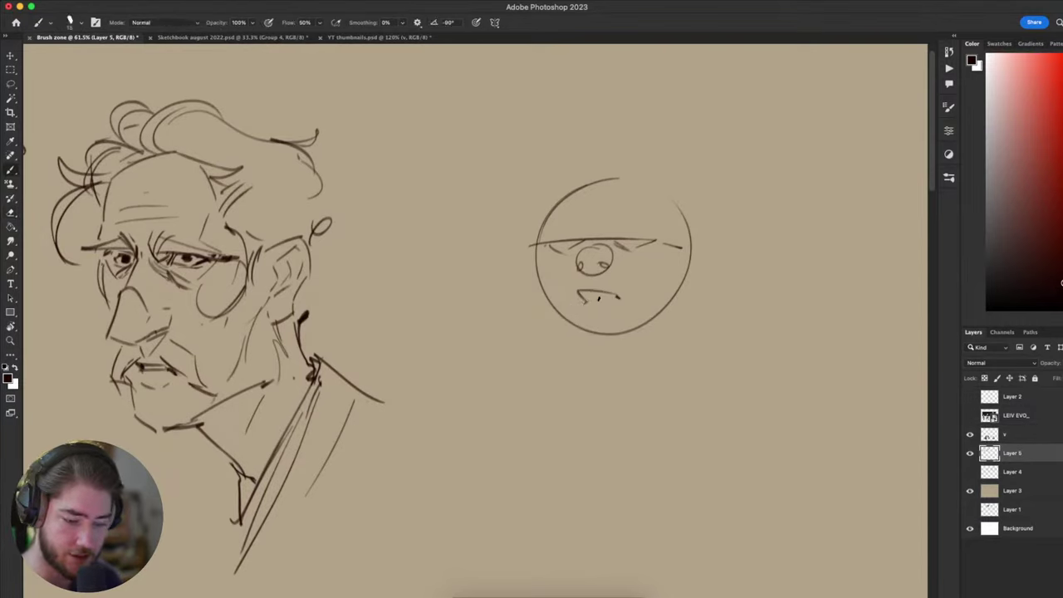
{"action": "key", "text": "e"}
{"action": "left_click_drag", "start_coordinate": [584, 302], "coordinate": [563, 301]}
{"action": "key", "text": "b"}
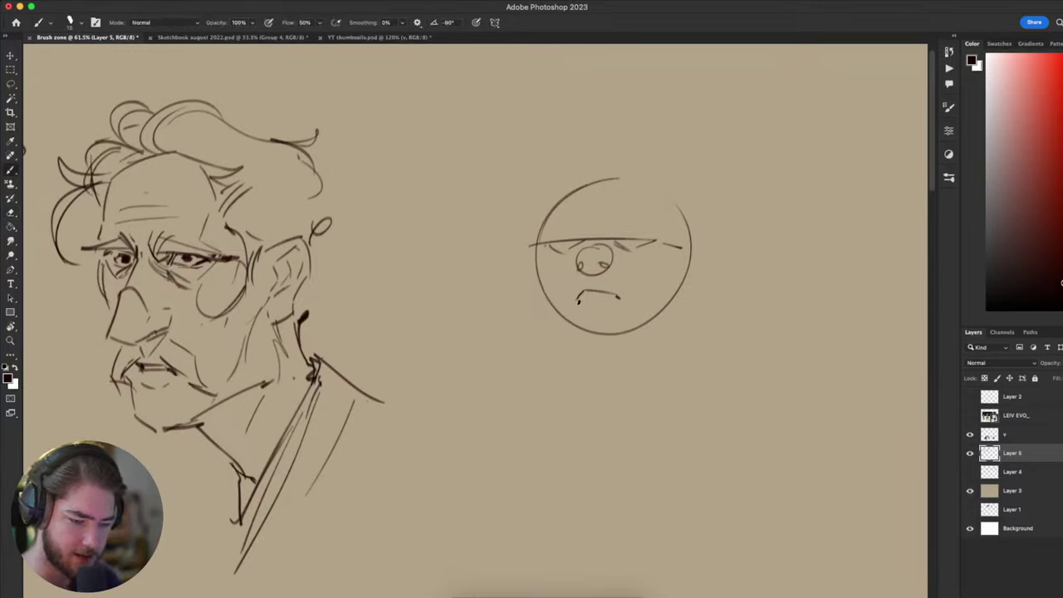
- Redraw the round head's mouth with a parting line, a fuller lower lip and a short chin mark
{"action": "mouse_move", "coordinate": [612, 306]}
{"action": "left_mouse_down"}
{"action": "mouse_move", "coordinate": [622, 304]}
{"action": "mouse_move", "coordinate": [606, 306]}
{"action": "mouse_move", "coordinate": [602, 326]}
{"action": "mouse_move", "coordinate": [609, 299]}
{"action": "left_mouse_up"}
{"action": "key", "text": "super+z"}
{"action": "key", "text": "super+z"}
{"action": "key", "text": "super+z"}
{"action": "key", "text": "super+z"}
{"action": "key", "text": "super+z"}
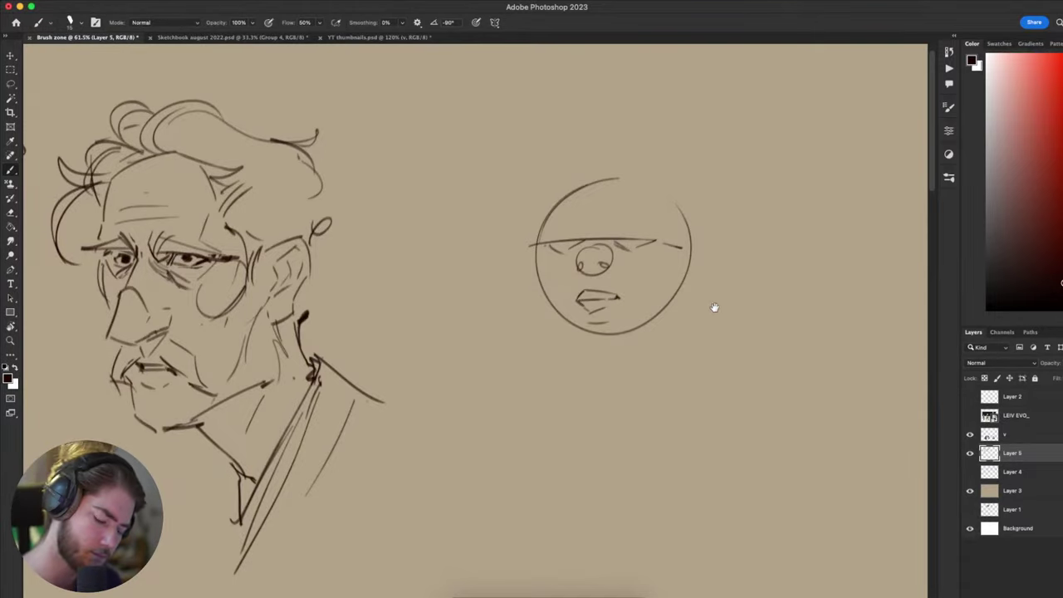
- Add small teeth beneath the upper lip, then darken the mouth corner and extend the lower lip's contour
{"action": "scroll", "coordinate": [712, 304], "scroll_direction": "up", "scroll_amount": 3}
{"action": "left_click_drag", "start_coordinate": [551, 350], "coordinate": [582, 347]}
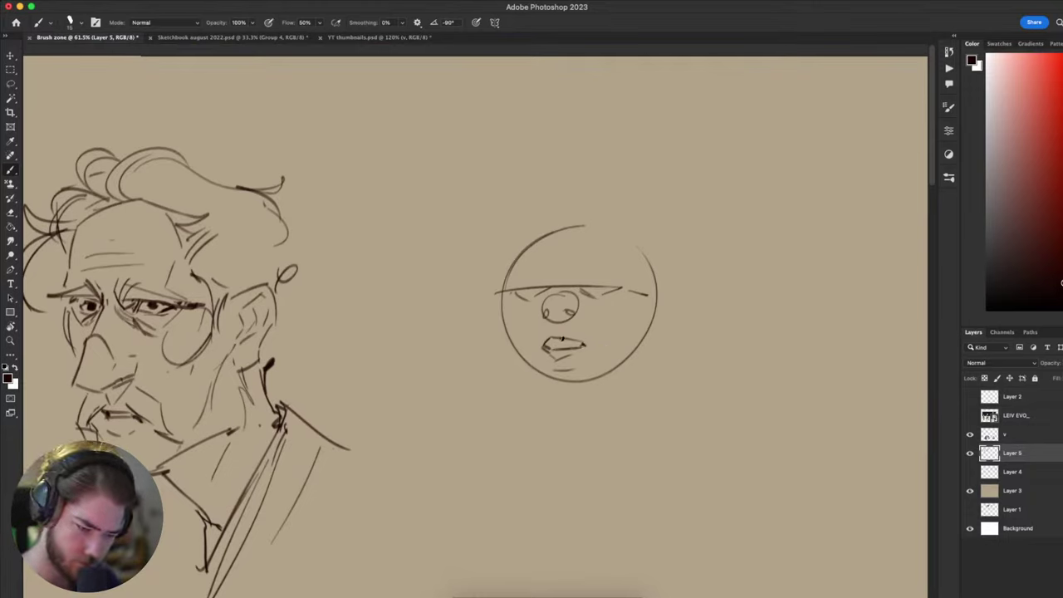
{"action": "left_click_drag", "start_coordinate": [581, 346], "coordinate": [585, 345]}
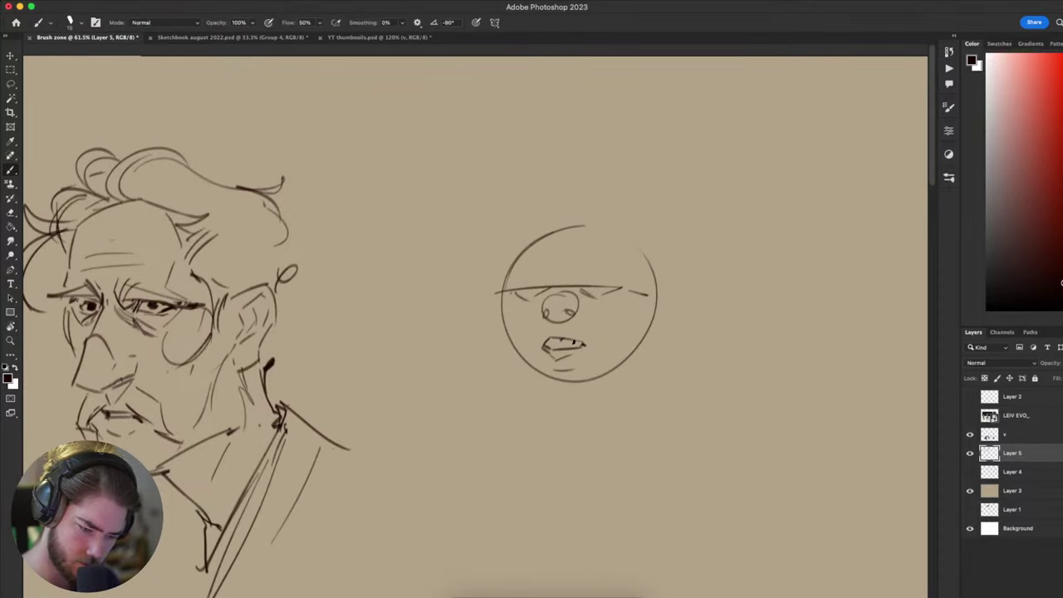
{"action": "mouse_move", "coordinate": [507, 418]}
{"action": "left_mouse_down"}
{"action": "mouse_move", "coordinate": [515, 443]}
{"action": "mouse_move", "coordinate": [512, 349]}
{"action": "mouse_move", "coordinate": [629, 289]}
{"action": "mouse_move", "coordinate": [566, 317]}
{"action": "mouse_move", "coordinate": [557, 302]}
{"action": "mouse_move", "coordinate": [485, 329]}
{"action": "mouse_move", "coordinate": [430, 366]}
{"action": "left_mouse_up"}
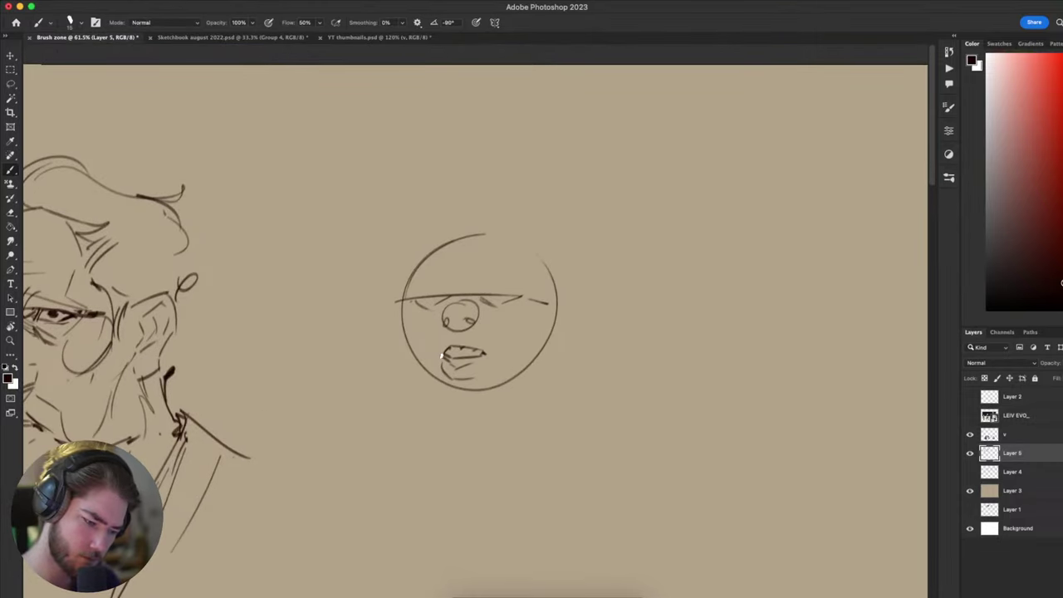
{"action": "mouse_move", "coordinate": [442, 433]}
{"action": "left_mouse_down"}
{"action": "mouse_move", "coordinate": [363, 484]}
{"action": "mouse_move", "coordinate": [554, 237]}
{"action": "mouse_move", "coordinate": [515, 235]}
{"action": "mouse_move", "coordinate": [429, 370]}
{"action": "mouse_move", "coordinate": [441, 461]}
{"action": "left_mouse_up"}
{"action": "key", "text": "e"}
{"action": "key", "text": "b"}
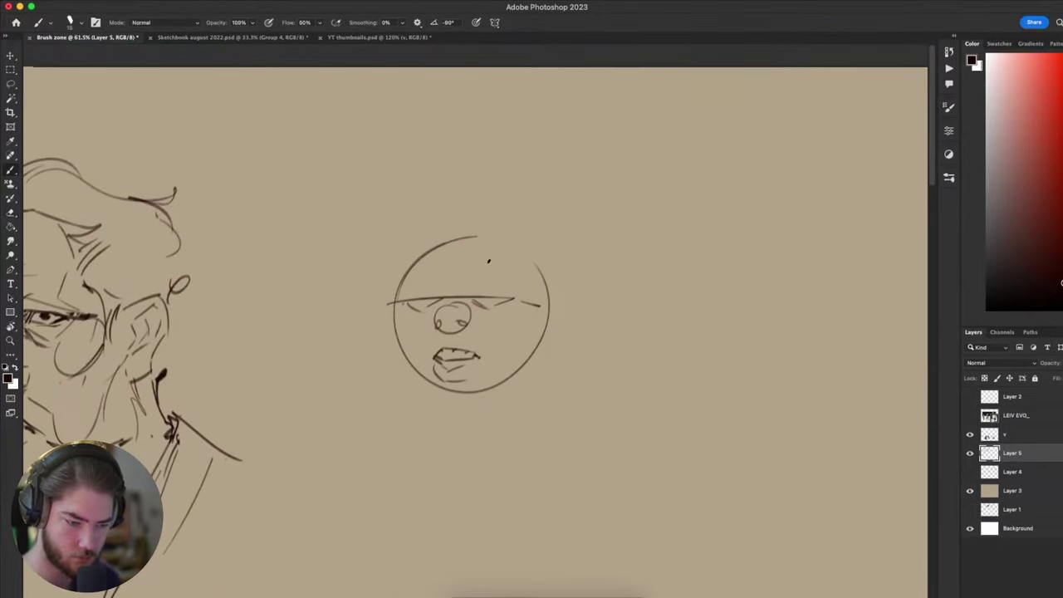
- Draw a long, slightly curved hat brim line across the brow, extending past both sides of the circle
{"action": "left_click_drag", "start_coordinate": [379, 305], "coordinate": [532, 295]}
{"action": "mouse_move", "coordinate": [384, 293]}
{"action": "left_mouse_down"}
{"action": "mouse_move", "coordinate": [425, 221]}
{"action": "mouse_move", "coordinate": [384, 260]}
{"action": "mouse_move", "coordinate": [505, 217]}
{"action": "left_mouse_up"}
{"action": "key", "text": "super+z"}
{"action": "key", "text": "super+z"}
{"action": "left_click_drag", "start_coordinate": [384, 246], "coordinate": [563, 241]}
{"action": "key", "text": "ctrl+z"}
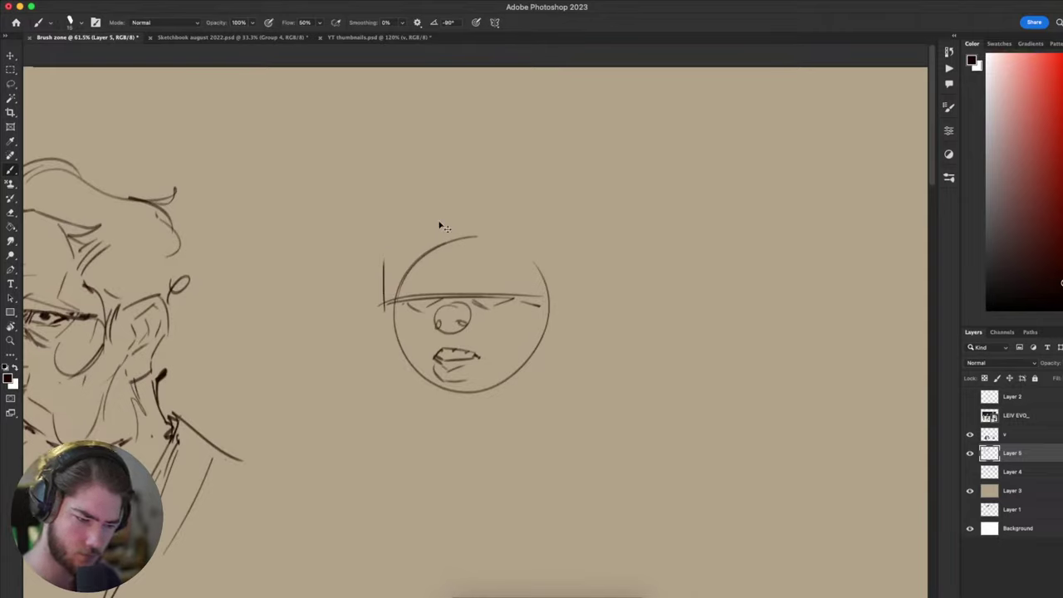
{"action": "left_click_drag", "start_coordinate": [381, 249], "coordinate": [540, 231]}
{"action": "key", "text": "ctrl+z"}
{"action": "key", "text": "ctrl+z"}
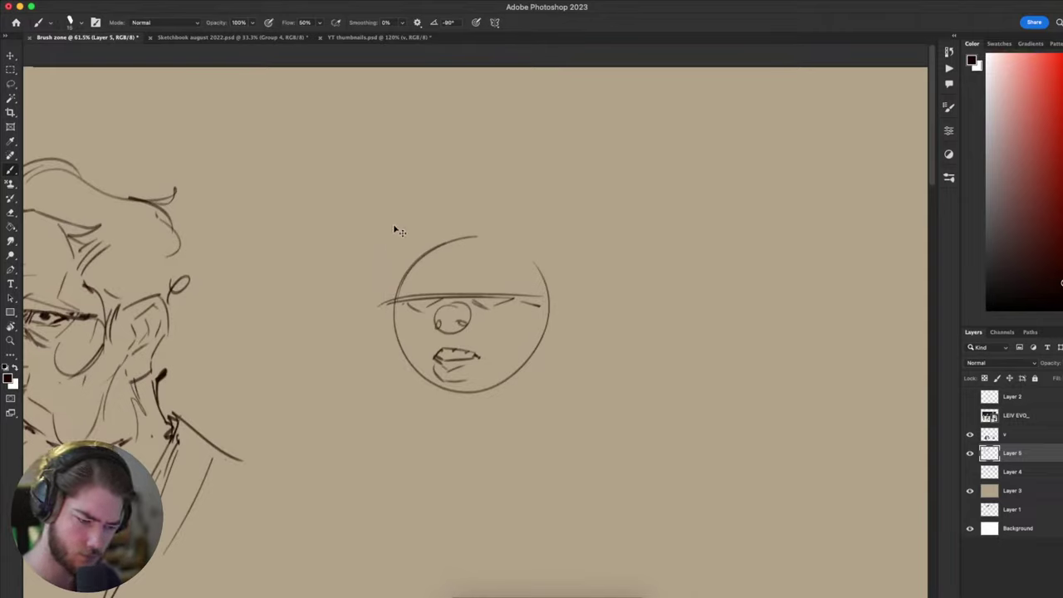
- Draw the hat's left side rising from the brim and a gently arched top edge above the circle
{"action": "mouse_move", "coordinate": [386, 208]}
{"action": "left_mouse_down"}
{"action": "mouse_move", "coordinate": [382, 297]}
{"action": "mouse_move", "coordinate": [512, 191]}
{"action": "left_mouse_up"}
{"action": "left_click_drag", "start_coordinate": [463, 207], "coordinate": [523, 225]}
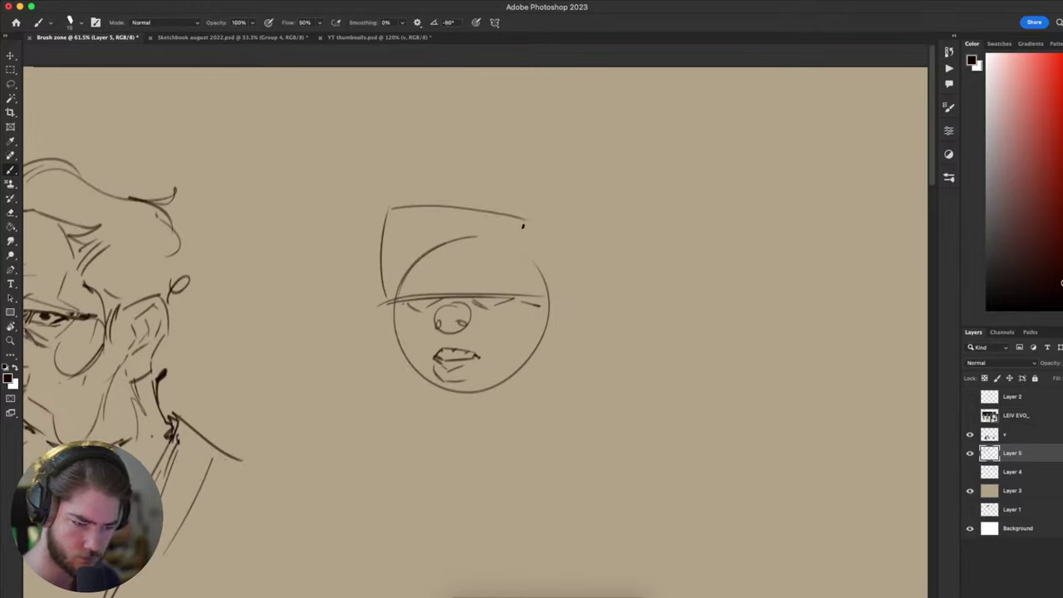
{"action": "key", "text": "super+z"}
{"action": "left_click_drag", "start_coordinate": [391, 206], "coordinate": [530, 195]}
- Close the hat's boxy front with a right side running from the top corner down to the brim
{"action": "mouse_move", "coordinate": [531, 196]}
{"action": "left_mouse_down"}
{"action": "mouse_move", "coordinate": [514, 248]}
{"action": "mouse_move", "coordinate": [524, 229]}
{"action": "mouse_move", "coordinate": [525, 304]}
{"action": "left_mouse_up"}
{"action": "key", "text": "super+z"}
{"action": "key", "text": "super+z"}
{"action": "left_click_drag", "start_coordinate": [532, 197], "coordinate": [535, 210]}
{"action": "left_click_drag", "start_coordinate": [534, 211], "coordinate": [525, 288]}
{"action": "key", "text": "super+z"}
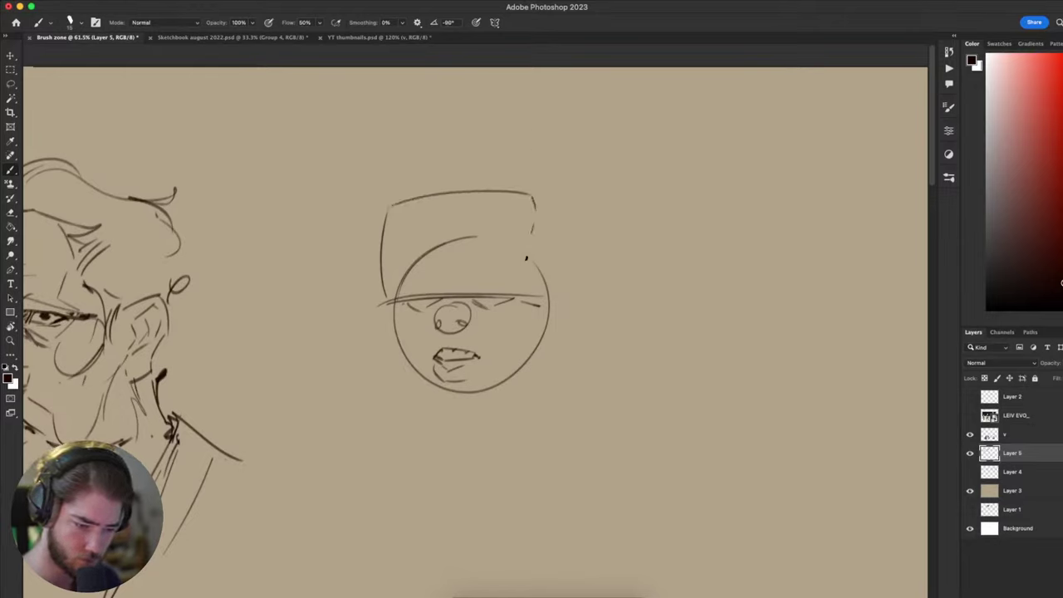
{"action": "left_click_drag", "start_coordinate": [530, 235], "coordinate": [525, 292]}
{"action": "left_click_drag", "start_coordinate": [534, 223], "coordinate": [527, 295]}
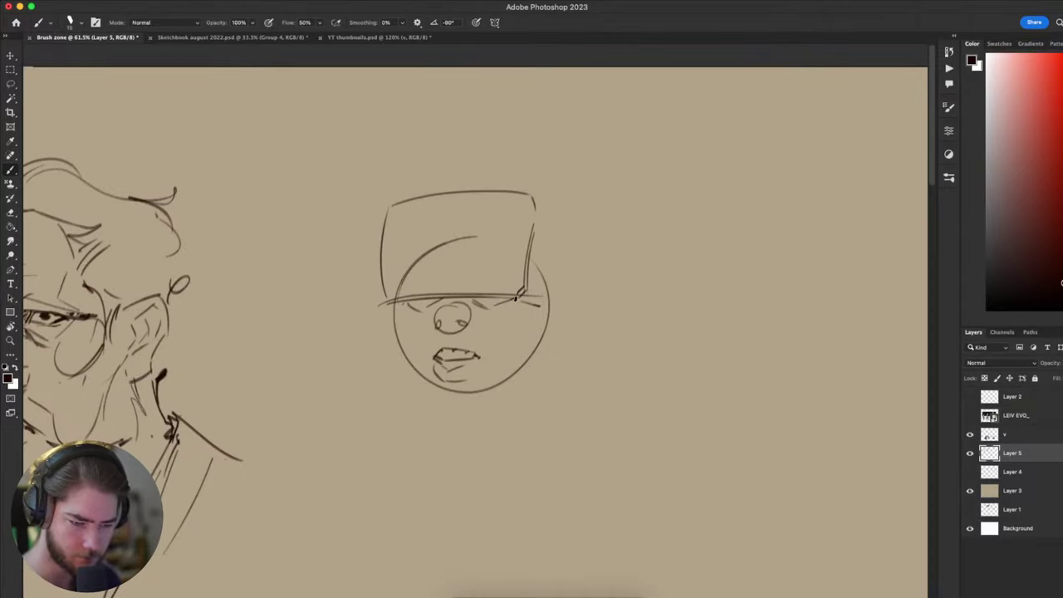
- Tidy the brim's ends with short strokes and draw dark half-hidden pupils directly beneath the brim
{"action": "mouse_move", "coordinate": [593, 358]}
{"action": "left_mouse_down"}
{"action": "mouse_move", "coordinate": [634, 213]}
{"action": "mouse_move", "coordinate": [597, 301]}
{"action": "left_mouse_up"}
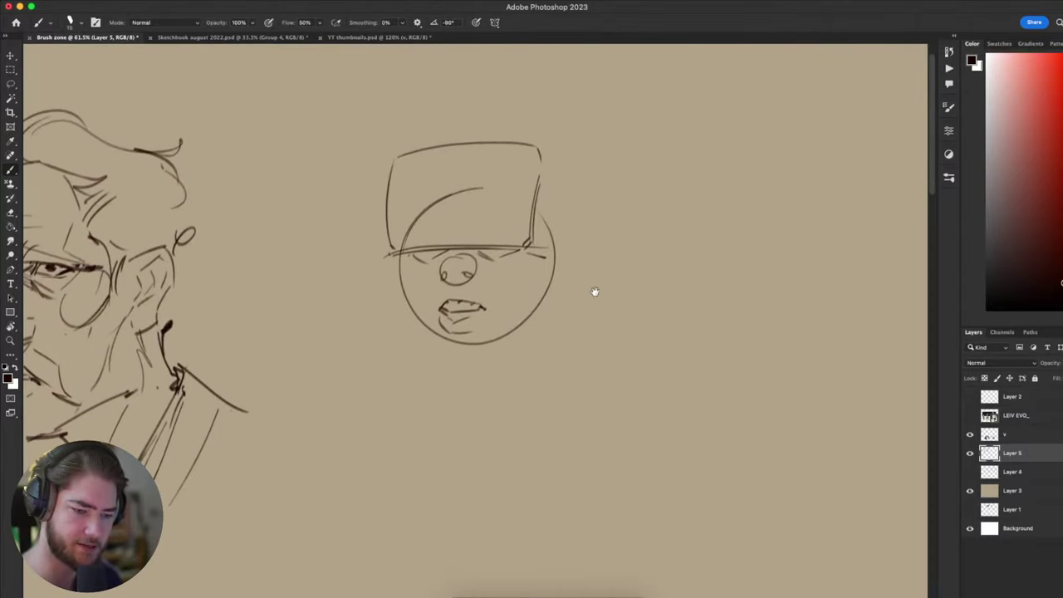
{"action": "key", "text": "e"}
{"action": "mouse_move", "coordinate": [532, 259]}
{"action": "left_mouse_down"}
{"action": "mouse_move", "coordinate": [544, 250]}
{"action": "mouse_move", "coordinate": [534, 249]}
{"action": "left_mouse_up"}
{"action": "key", "text": "b"}
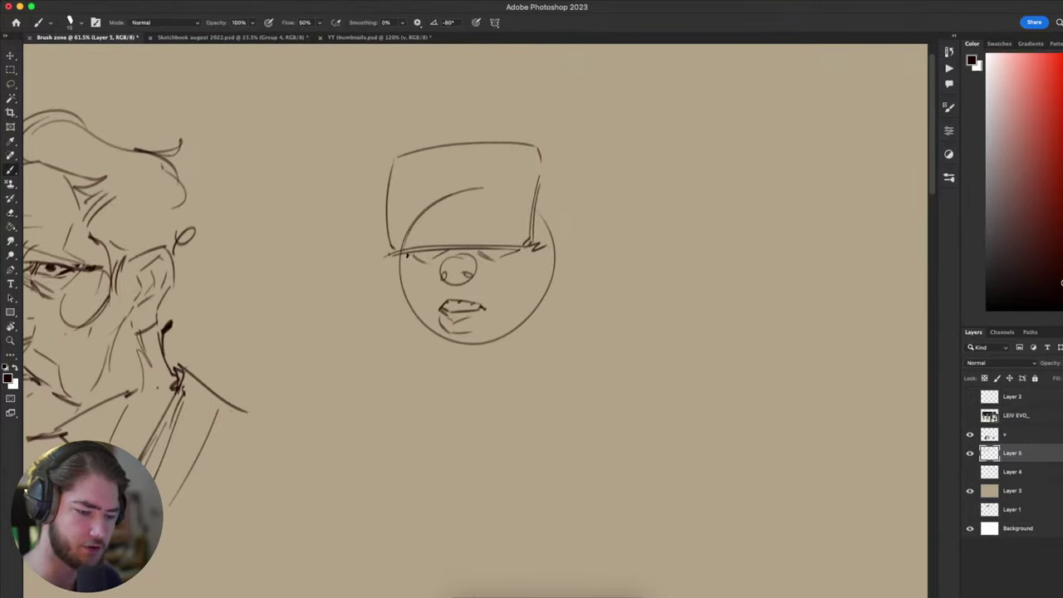
{"action": "left_click_drag", "start_coordinate": [402, 253], "coordinate": [394, 268]}
{"action": "left_click_drag", "start_coordinate": [653, 397], "coordinate": [720, 315]}
{"action": "left_click_drag", "start_coordinate": [607, 284], "coordinate": [574, 383]}
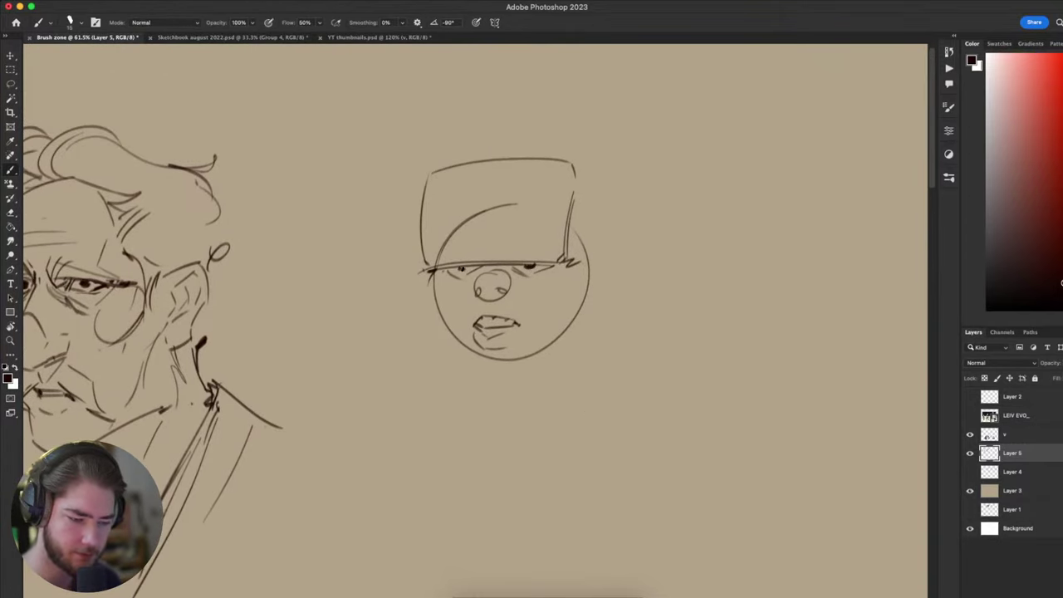
- Add under-eye and cheek creases to the face, and erase the construction arc inside the hat
{"action": "scroll", "coordinate": [581, 241], "scroll_direction": "down", "scroll_amount": 3}
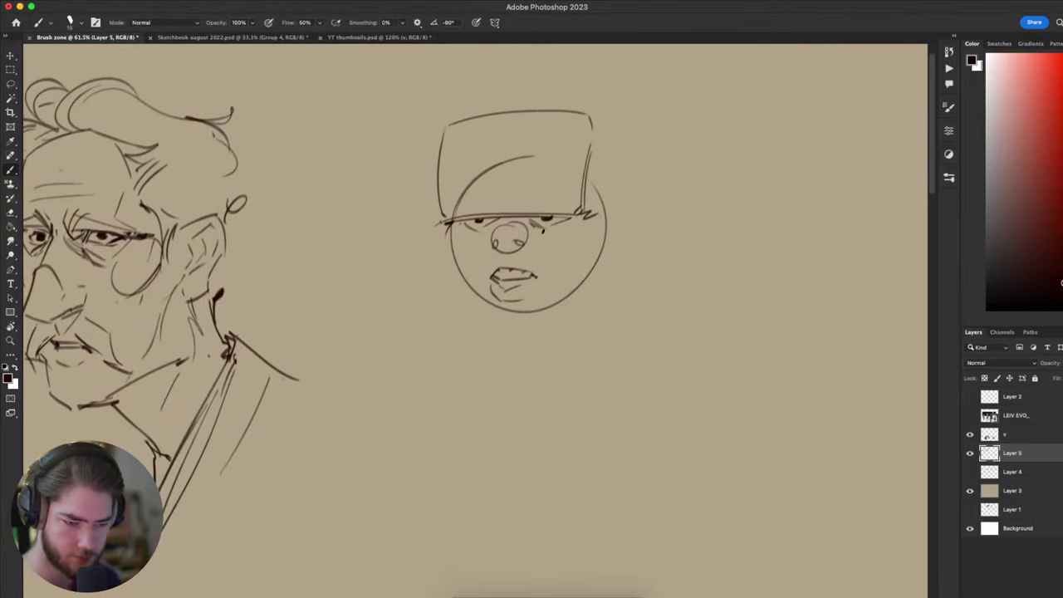
{"action": "left_click_drag", "start_coordinate": [461, 341], "coordinate": [379, 357]}
{"action": "mouse_move", "coordinate": [544, 364]}
{"action": "left_mouse_down"}
{"action": "mouse_move", "coordinate": [712, 224]}
{"action": "mouse_move", "coordinate": [705, 193]}
{"action": "left_mouse_up"}
{"action": "scroll", "coordinate": [704, 192], "scroll_direction": "up", "scroll_amount": 5}
{"action": "scroll", "coordinate": [704, 192], "scroll_direction": "right", "scroll_amount": 5}
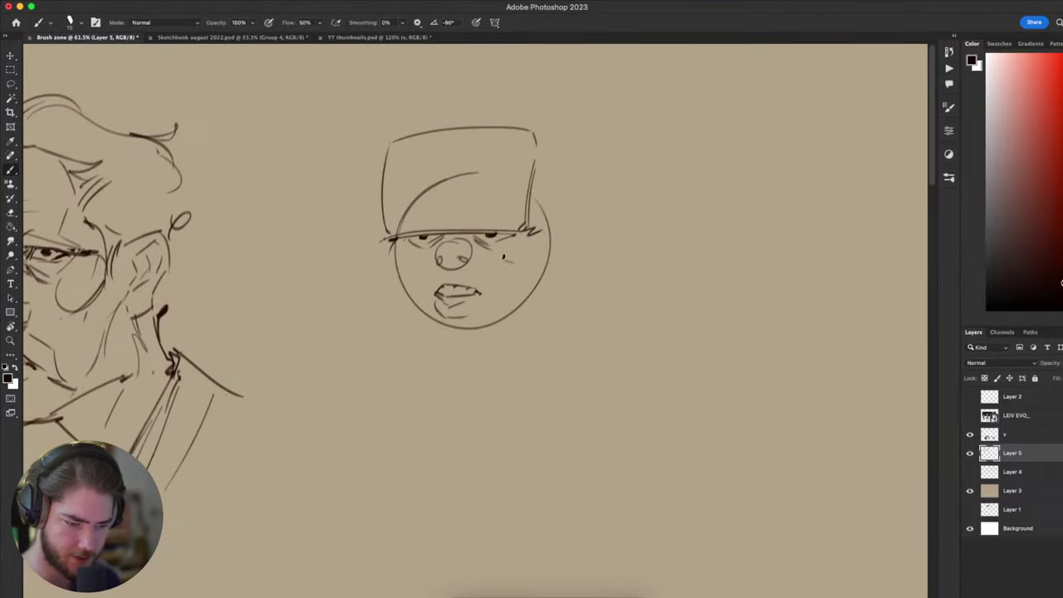
{"action": "mouse_move", "coordinate": [540, 410]}
{"action": "left_mouse_down"}
{"action": "mouse_move", "coordinate": [626, 363]}
{"action": "mouse_move", "coordinate": [634, 266]}
{"action": "mouse_move", "coordinate": [512, 436]}
{"action": "mouse_move", "coordinate": [696, 329]}
{"action": "mouse_move", "coordinate": [772, 385]}
{"action": "mouse_move", "coordinate": [757, 416]}
{"action": "left_mouse_up"}
{"action": "key", "text": "e"}
{"action": "key", "text": "b"}
{"action": "left_click_drag", "start_coordinate": [703, 359], "coordinate": [745, 320]}
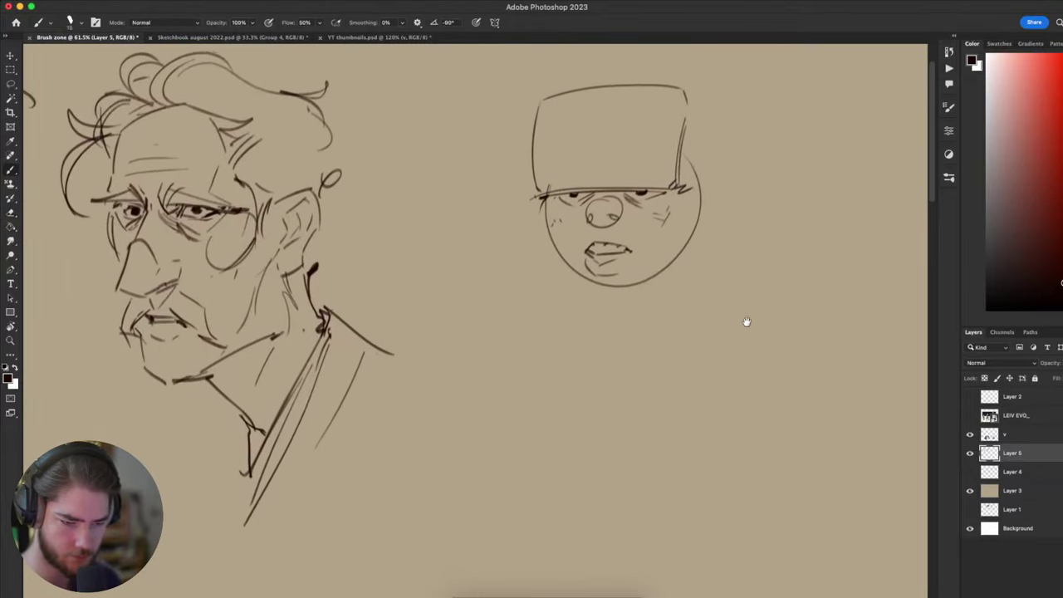
- Check the reference characters' hats and erase the upper right corner of the new hat
{"action": "left_click_drag", "start_coordinate": [677, 438], "coordinate": [748, 121]}
{"action": "mouse_move", "coordinate": [673, 319]}
{"action": "left_mouse_down"}
{"action": "mouse_move", "coordinate": [779, 175]}
{"action": "mouse_move", "coordinate": [622, 311]}
{"action": "mouse_move", "coordinate": [574, 440]}
{"action": "left_mouse_up"}
{"action": "left_click_drag", "start_coordinate": [511, 274], "coordinate": [429, 595]}
{"action": "key", "text": "e"}
{"action": "left_click_drag", "start_coordinate": [492, 214], "coordinate": [503, 266]}
- Draw a sloping right edge down from the hat's top and a rounded back contour ending beside the brim
{"action": "key", "text": "b"}
{"action": "key", "text": "super+z"}
{"action": "mouse_move", "coordinate": [480, 222]}
{"action": "left_mouse_down"}
{"action": "mouse_move", "coordinate": [501, 271]}
{"action": "mouse_move", "coordinate": [505, 254]}
{"action": "mouse_move", "coordinate": [525, 280]}
{"action": "left_mouse_up"}
{"action": "key", "text": "super+z"}
{"action": "key", "text": "super+z"}
{"action": "left_click_drag", "start_coordinate": [484, 221], "coordinate": [524, 281]}
{"action": "mouse_move", "coordinate": [522, 279]}
{"action": "left_mouse_down"}
{"action": "mouse_move", "coordinate": [516, 338]}
{"action": "mouse_move", "coordinate": [527, 324]}
{"action": "mouse_move", "coordinate": [525, 336]}
{"action": "left_mouse_up"}
{"action": "key", "text": "super+z"}
{"action": "mouse_move", "coordinate": [552, 393]}
{"action": "left_mouse_down"}
{"action": "mouse_move", "coordinate": [580, 359]}
{"action": "mouse_move", "coordinate": [645, 190]}
{"action": "left_mouse_up"}
{"action": "left_click_drag", "start_coordinate": [613, 128], "coordinate": [610, 181]}
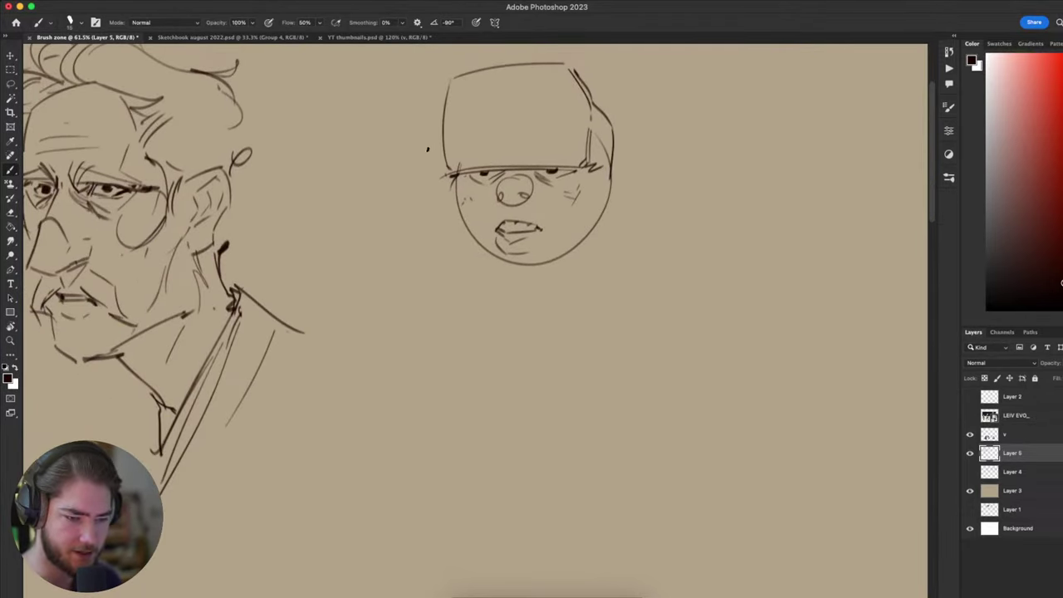
- Add ear-flap edges on both sides of the brim, erasing the leftover circle line inside the hat's back
{"action": "left_click_drag", "start_coordinate": [439, 138], "coordinate": [449, 193]}
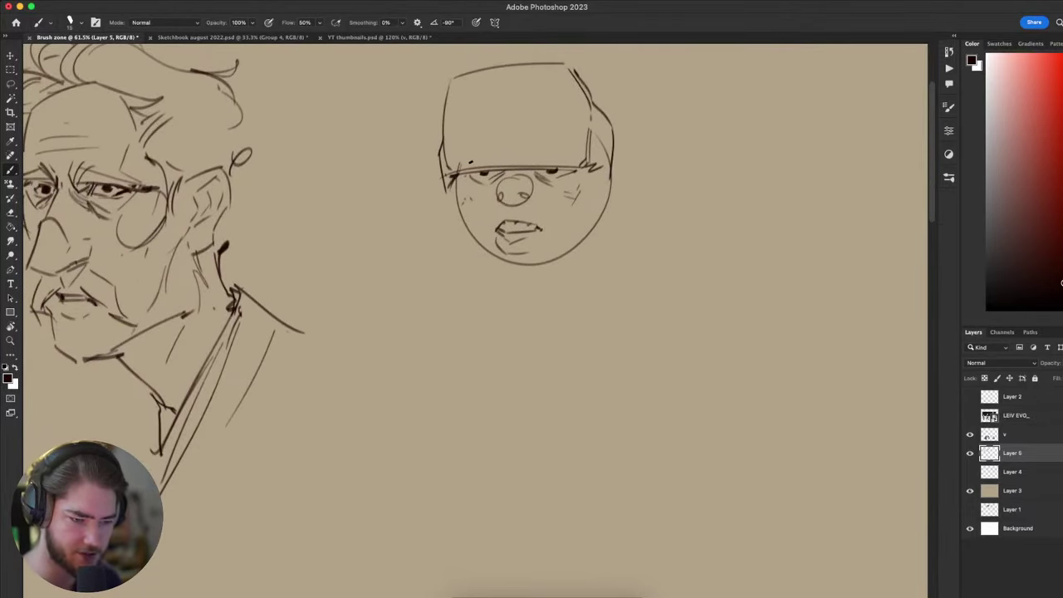
{"action": "scroll", "coordinate": [653, 380], "scroll_direction": "up", "scroll_amount": 3}
{"action": "key", "text": "e"}
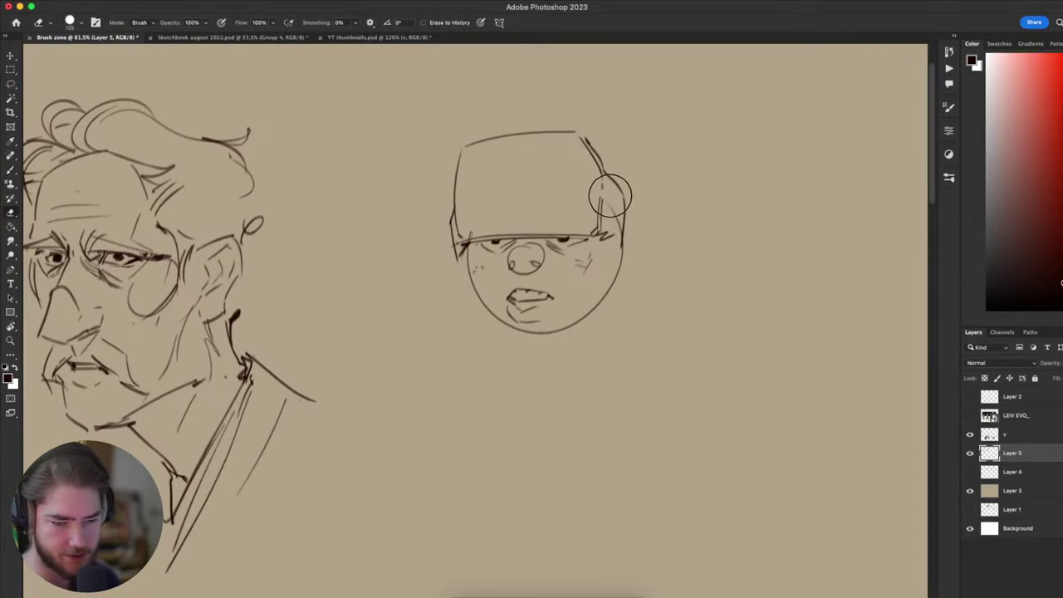
{"action": "key", "text": "b"}
{"action": "mouse_move", "coordinate": [612, 237]}
{"action": "left_mouse_down"}
{"action": "mouse_move", "coordinate": [635, 265]}
{"action": "mouse_move", "coordinate": [629, 254]}
{"action": "left_mouse_up"}
{"action": "key", "text": "super+z"}
{"action": "key", "text": "super+z"}
{"action": "key", "text": "super+z"}
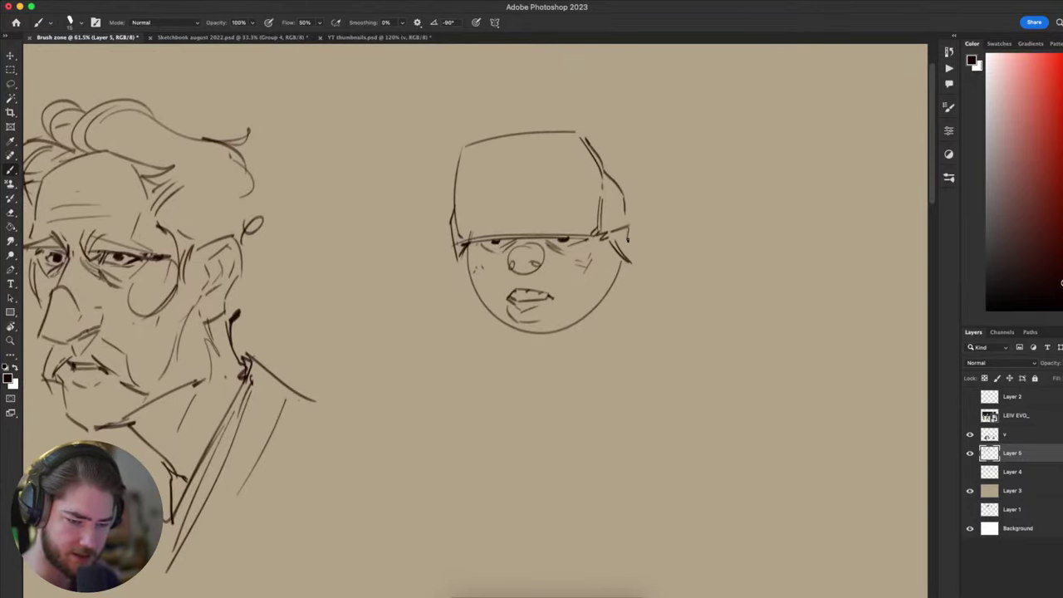
- Examine the hats, fur flaps and faces of the winter-hatted reference characters against the new head sketch
{"action": "left_click_drag", "start_coordinate": [606, 323], "coordinate": [595, 299]}
{"action": "mouse_move", "coordinate": [642, 568]}
{"action": "left_mouse_down"}
{"action": "mouse_move", "coordinate": [729, 247]}
{"action": "mouse_move", "coordinate": [743, 229]}
{"action": "left_mouse_up"}
{"action": "left_click_drag", "start_coordinate": [745, 403], "coordinate": [629, 287]}
{"action": "left_click_drag", "start_coordinate": [664, 382], "coordinate": [633, 284]}
{"action": "left_click_drag", "start_coordinate": [690, 373], "coordinate": [652, 351]}
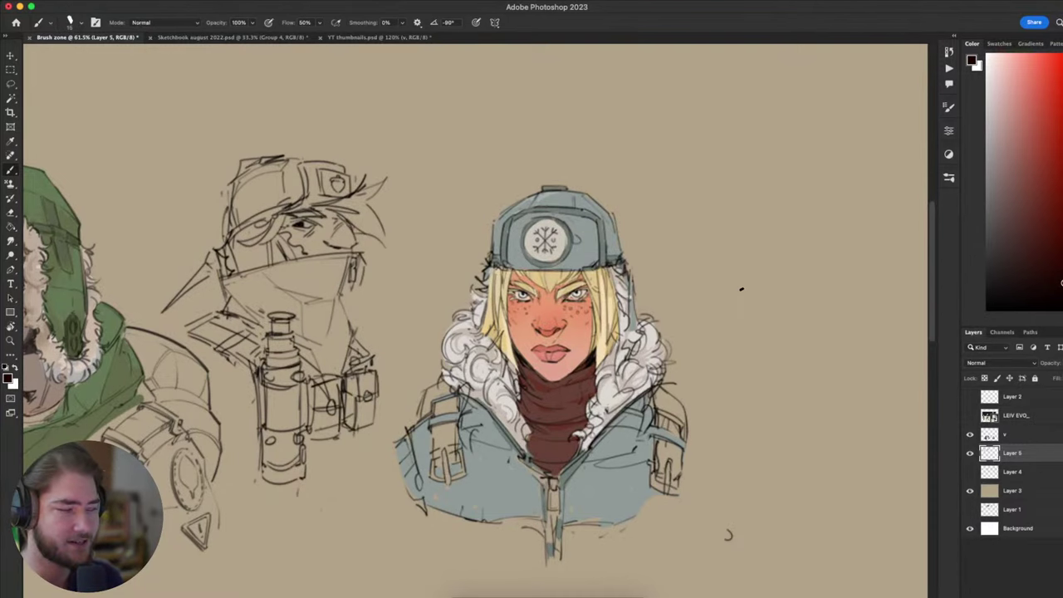
{"action": "scroll", "coordinate": [688, 415], "scroll_direction": "left", "scroll_amount": 5}
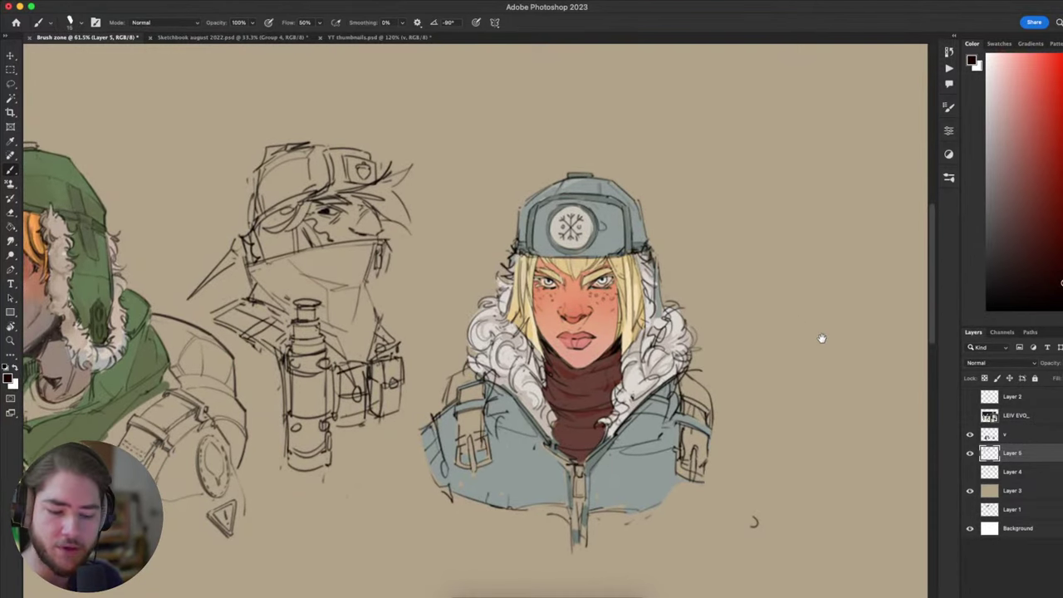
{"action": "scroll", "coordinate": [810, 391], "scroll_direction": "left", "scroll_amount": 5}
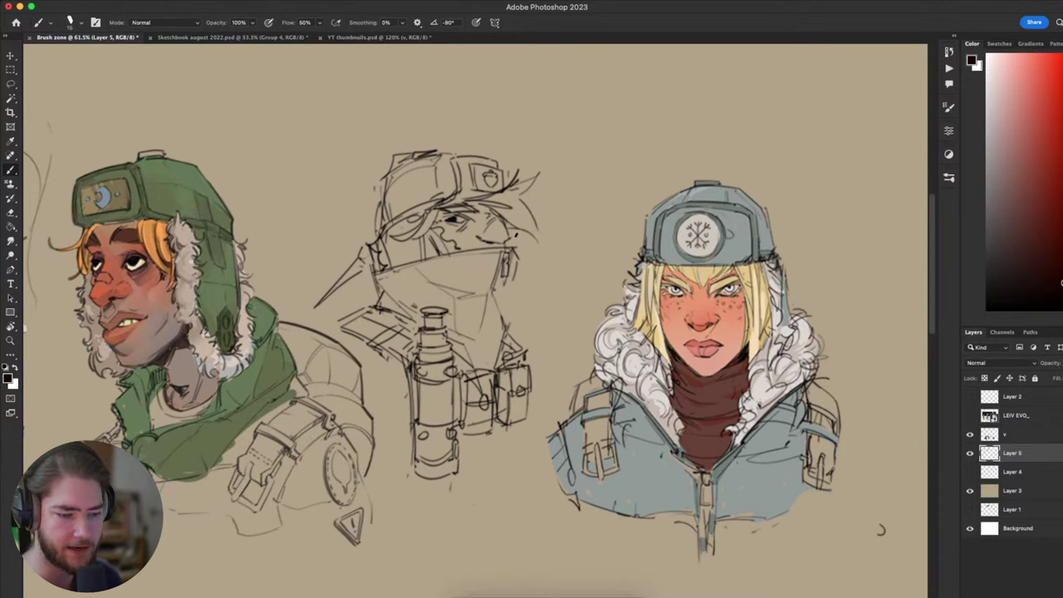
{"action": "left_click_drag", "start_coordinate": [881, 530], "coordinate": [865, 538]}
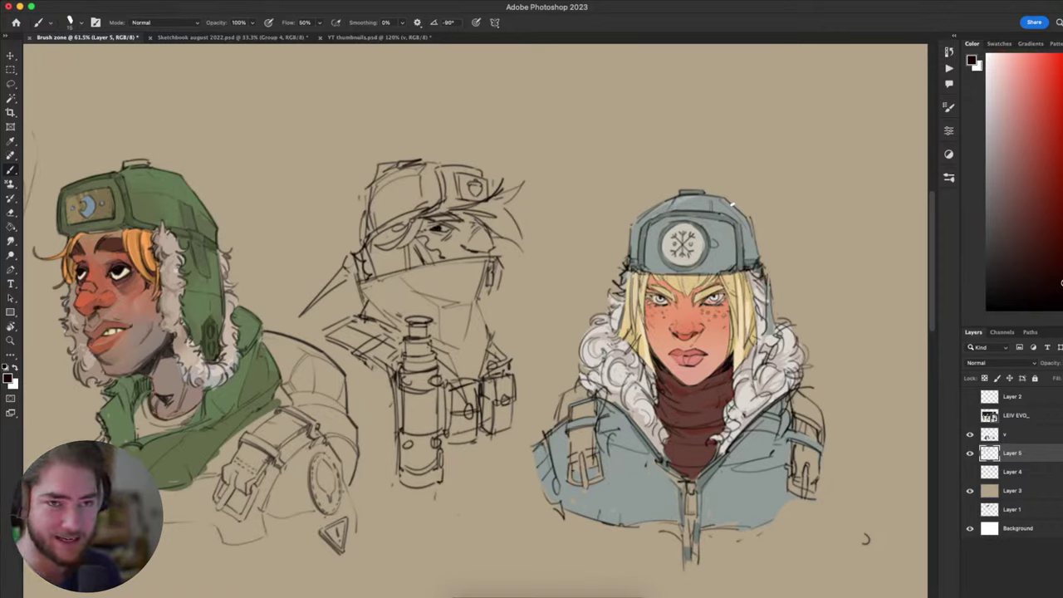
{"action": "mouse_move", "coordinate": [725, 448]}
{"action": "left_mouse_down"}
{"action": "mouse_move", "coordinate": [786, 419]}
{"action": "mouse_move", "coordinate": [783, 394]}
{"action": "mouse_move", "coordinate": [731, 453]}
{"action": "mouse_move", "coordinate": [787, 472]}
{"action": "left_mouse_up"}
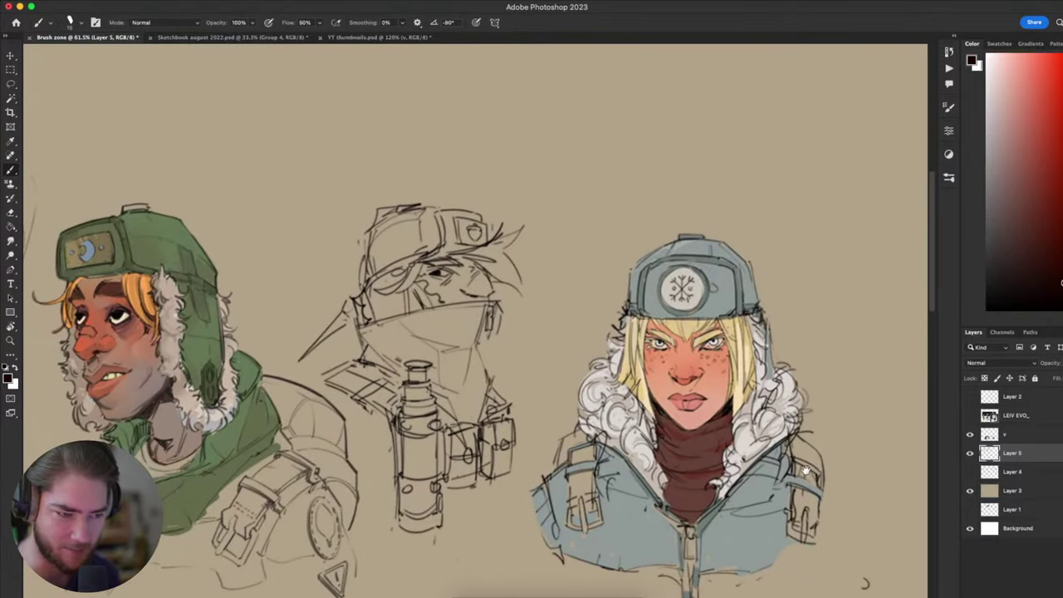
{"action": "mouse_move", "coordinate": [789, 295]}
{"action": "left_mouse_down"}
{"action": "mouse_move", "coordinate": [776, 410]}
{"action": "mouse_move", "coordinate": [730, 541]}
{"action": "left_mouse_up"}
{"action": "scroll", "coordinate": [728, 541], "scroll_direction": "up", "scroll_amount": 4}
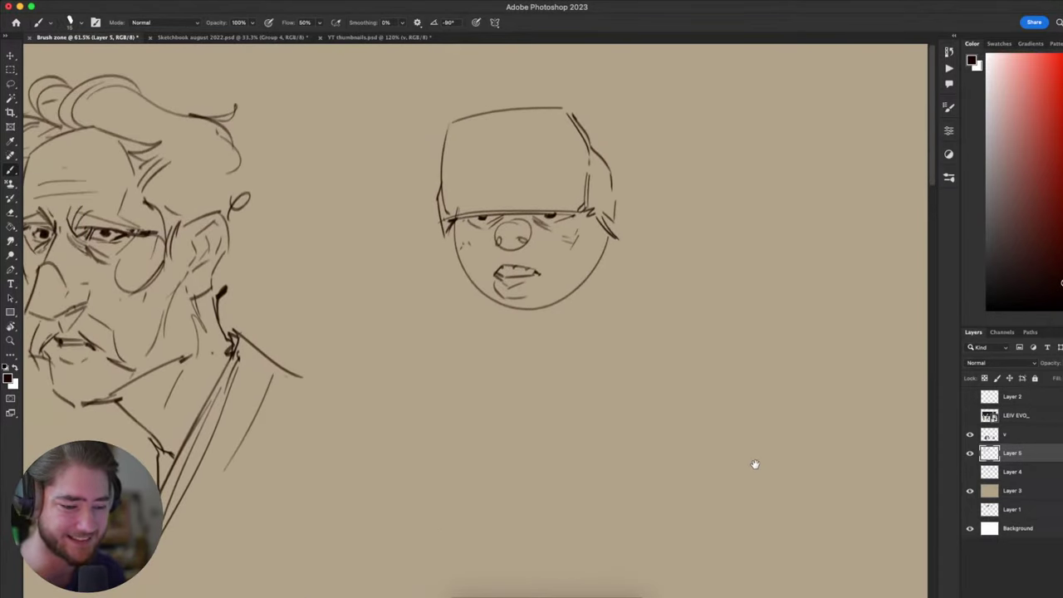
{"action": "mouse_move", "coordinate": [744, 380]}
{"action": "left_mouse_down"}
{"action": "mouse_move", "coordinate": [745, 424]}
{"action": "mouse_move", "coordinate": [764, 430]}
{"action": "left_mouse_up"}
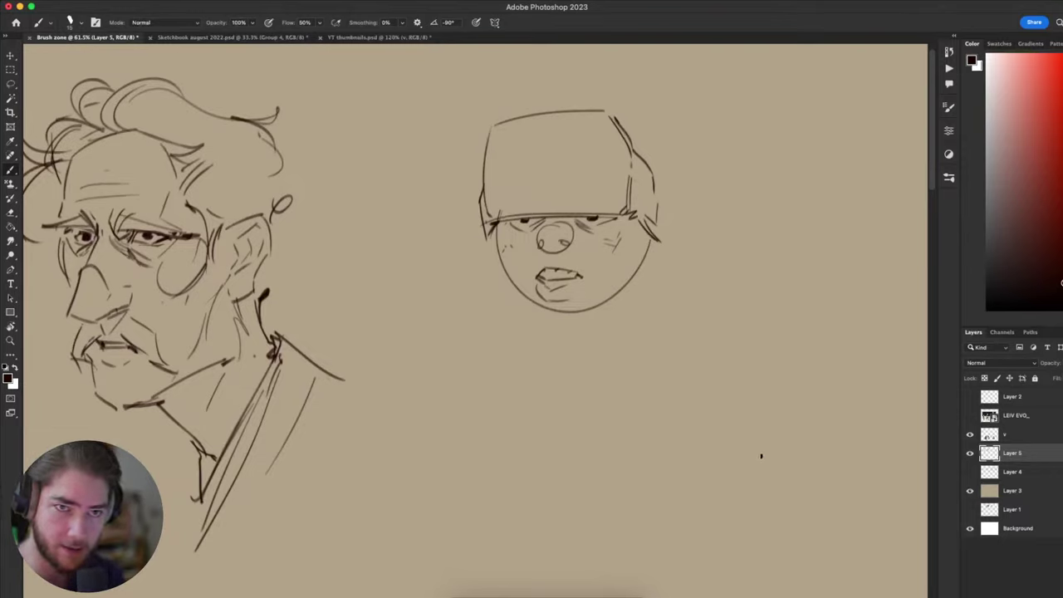
- Draw the inner edge of the right ear flap hanging straight down from the brim, with a short turned-out end
{"action": "left_click_drag", "start_coordinate": [746, 443], "coordinate": [703, 485]}
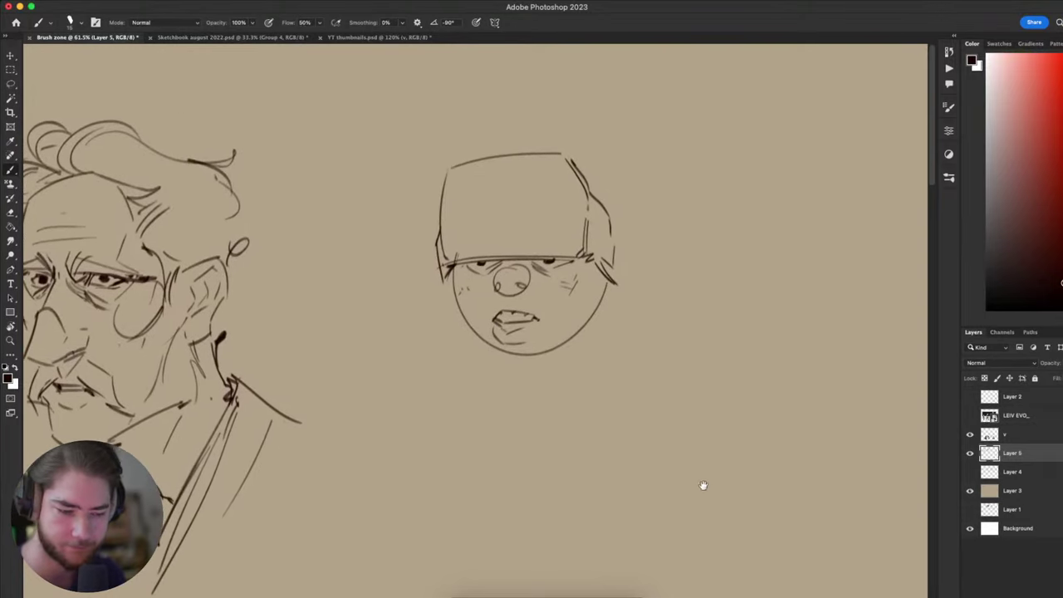
{"action": "mouse_move", "coordinate": [611, 280]}
{"action": "left_mouse_down"}
{"action": "mouse_move", "coordinate": [606, 379]}
{"action": "mouse_move", "coordinate": [602, 358]}
{"action": "mouse_move", "coordinate": [634, 353]}
{"action": "mouse_move", "coordinate": [623, 357]}
{"action": "mouse_move", "coordinate": [634, 273]}
{"action": "left_mouse_up"}
{"action": "key", "text": "super+z"}
{"action": "key", "text": "super+z"}
{"action": "key", "text": "super+z"}
{"action": "key", "text": "super+z"}
{"action": "key", "text": "ctrl+z"}
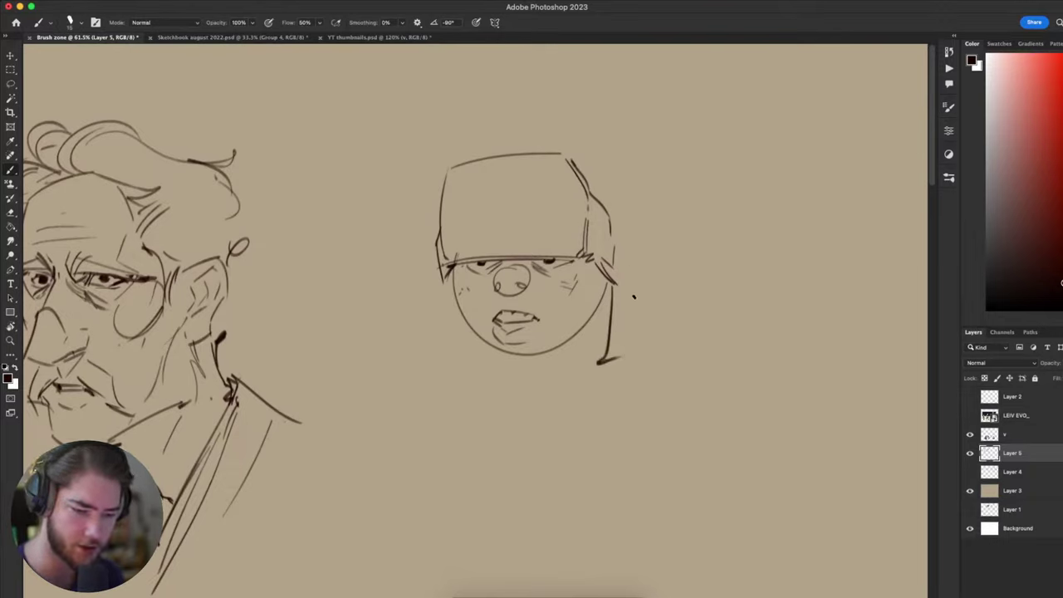
{"action": "key", "text": "ctrl+z"}
- Add the outer edge of the right ear flap and draw the matching narrow flap beside the face on the left
{"action": "left_click_drag", "start_coordinate": [628, 358], "coordinate": [633, 271]}
{"action": "key", "text": "super+z"}
{"action": "key", "text": "super+z"}
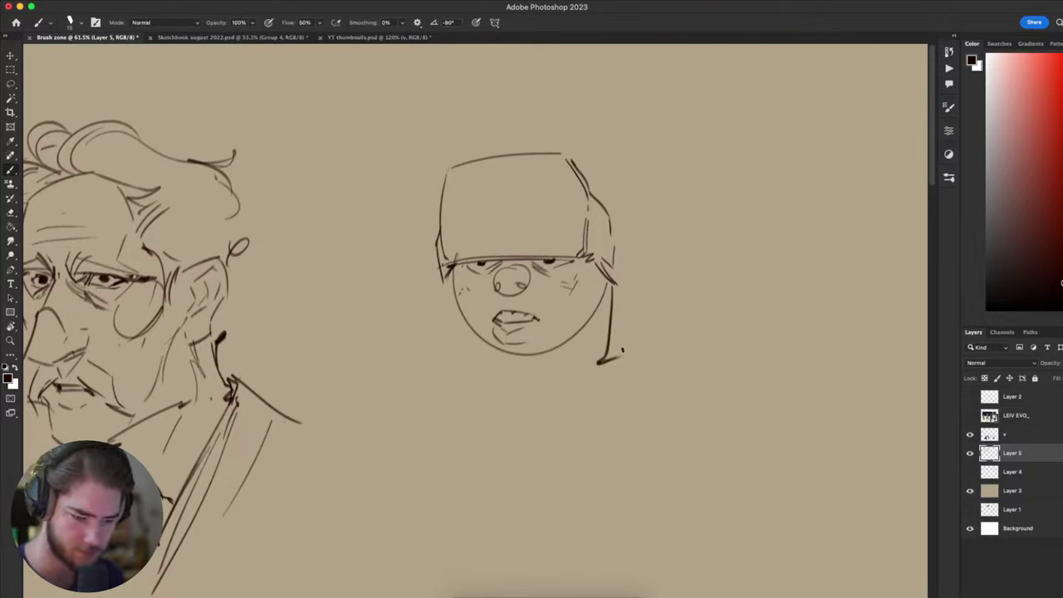
{"action": "left_click_drag", "start_coordinate": [622, 363], "coordinate": [622, 270]}
{"action": "mouse_move", "coordinate": [448, 268]}
{"action": "left_mouse_down"}
{"action": "mouse_move", "coordinate": [437, 366]}
{"action": "mouse_move", "coordinate": [460, 381]}
{"action": "left_mouse_up"}
{"action": "key", "text": "super+z"}
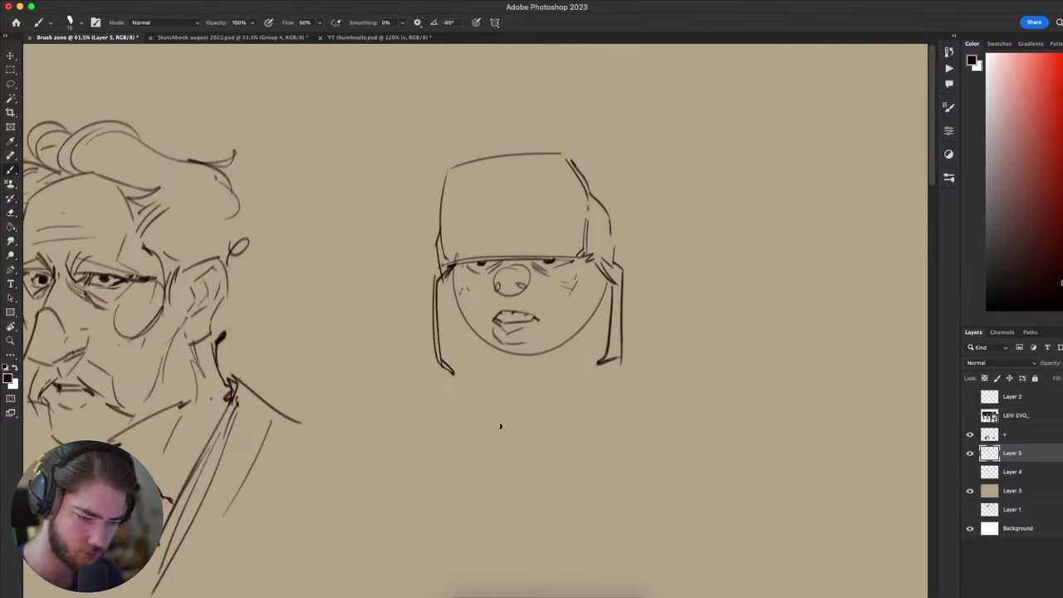
- Compare the new hat and face with the moustached man sketch and the coloured winter-hat reference characters
{"action": "mouse_move", "coordinate": [499, 427]}
{"action": "left_mouse_down"}
{"action": "mouse_move", "coordinate": [772, 194]}
{"action": "mouse_move", "coordinate": [601, 220]}
{"action": "mouse_move", "coordinate": [591, 408]}
{"action": "mouse_move", "coordinate": [703, 396]}
{"action": "mouse_move", "coordinate": [715, 408]}
{"action": "left_mouse_up"}
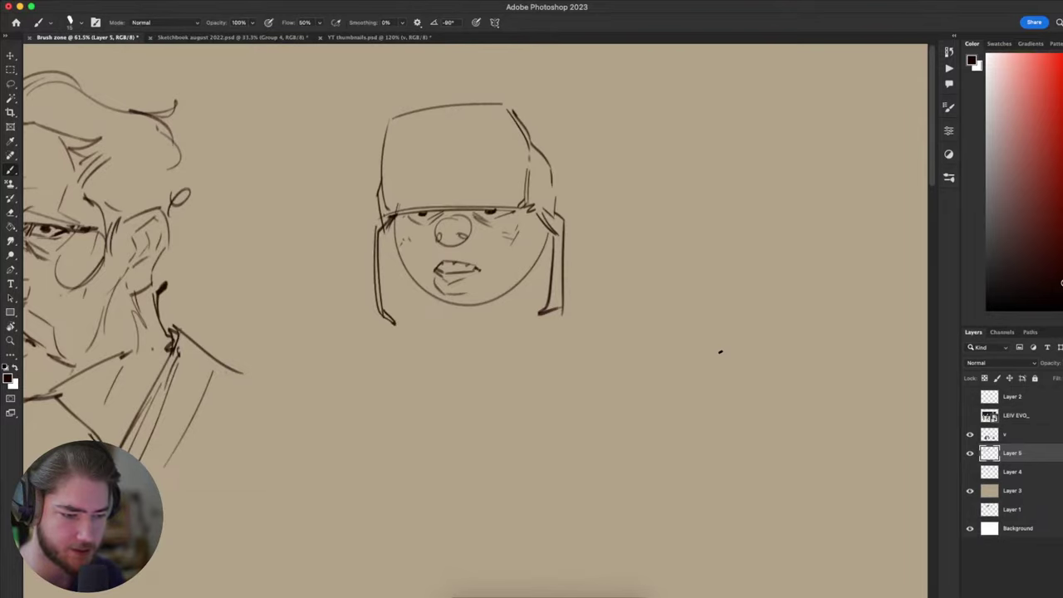
{"action": "scroll", "coordinate": [671, 388], "scroll_direction": "left", "scroll_amount": 5}
{"action": "scroll", "coordinate": [670, 388], "scroll_direction": "down", "scroll_amount": 2}
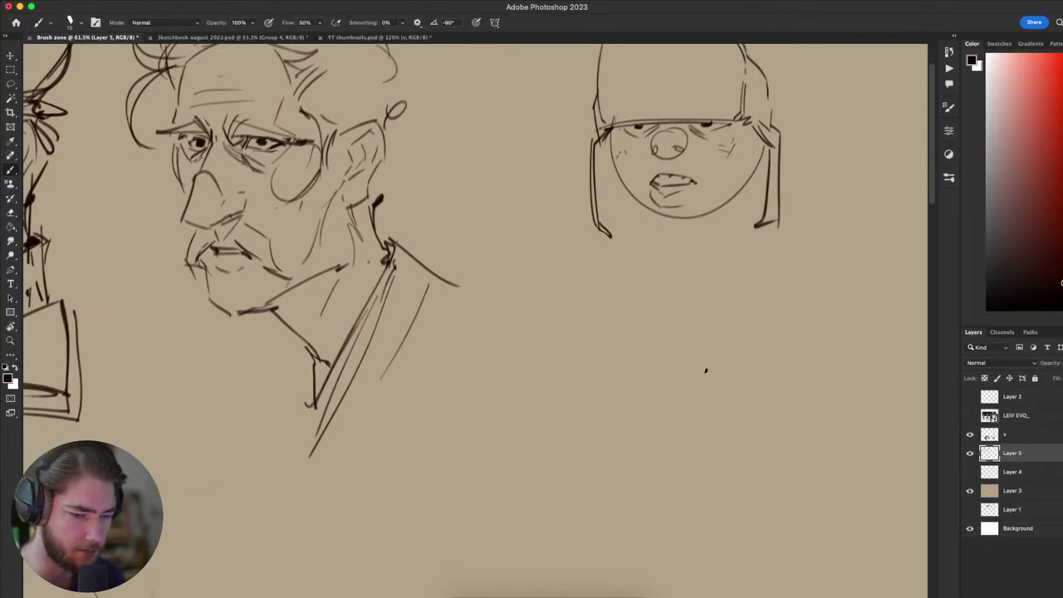
{"action": "scroll", "coordinate": [676, 427], "scroll_direction": "left", "scroll_amount": 6}
{"action": "scroll", "coordinate": [677, 427], "scroll_direction": "up", "scroll_amount": 1}
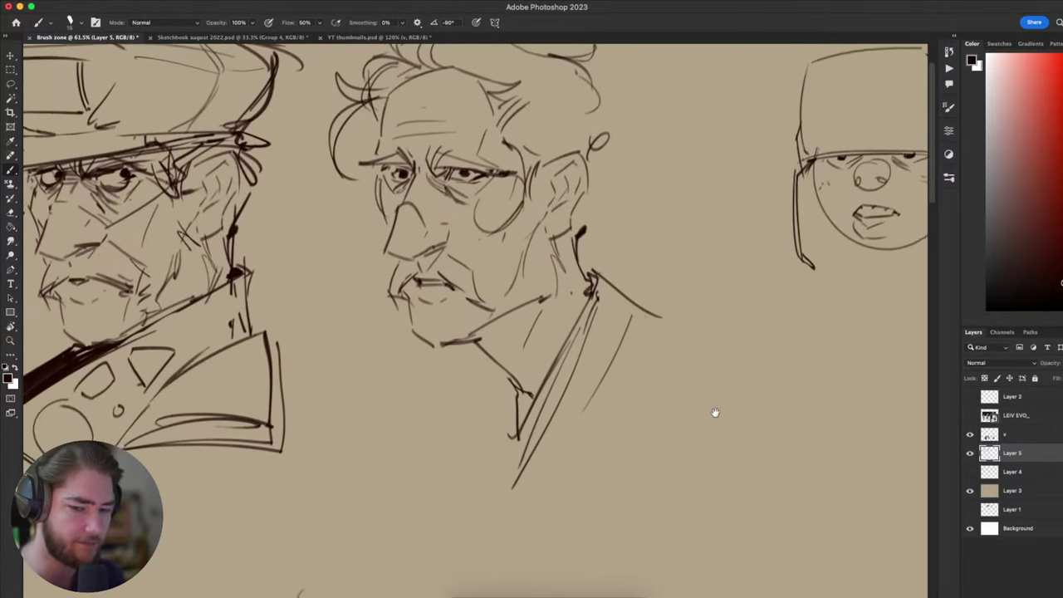
{"action": "scroll", "coordinate": [726, 408], "scroll_direction": "right", "scroll_amount": 6}
{"action": "scroll", "coordinate": [726, 408], "scroll_direction": "up", "scroll_amount": 1}
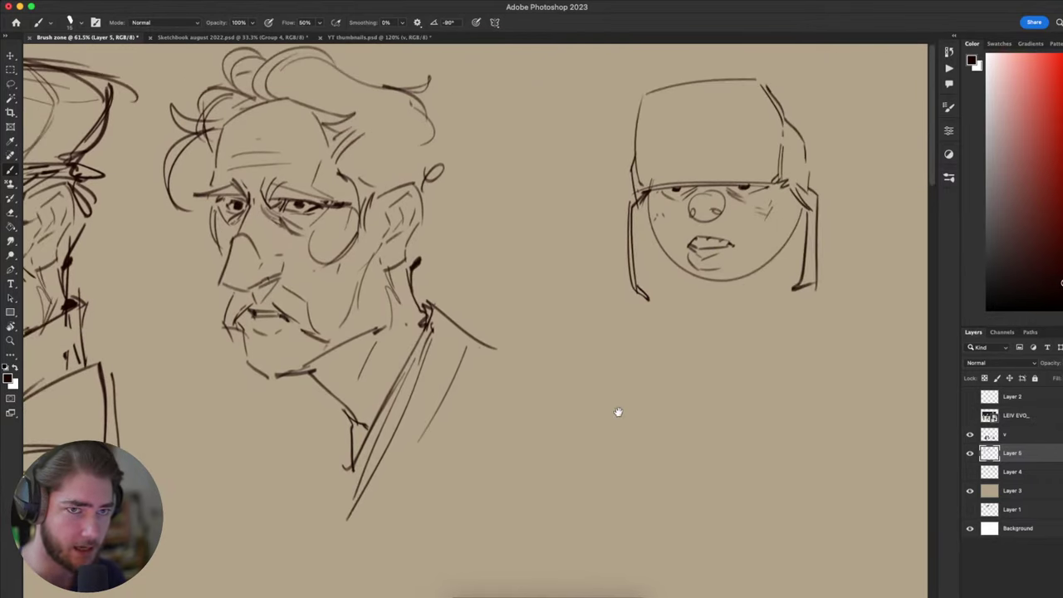
{"action": "scroll", "coordinate": [618, 413], "scroll_direction": "right", "scroll_amount": 8}
{"action": "scroll", "coordinate": [618, 412], "scroll_direction": "up", "scroll_amount": 3}
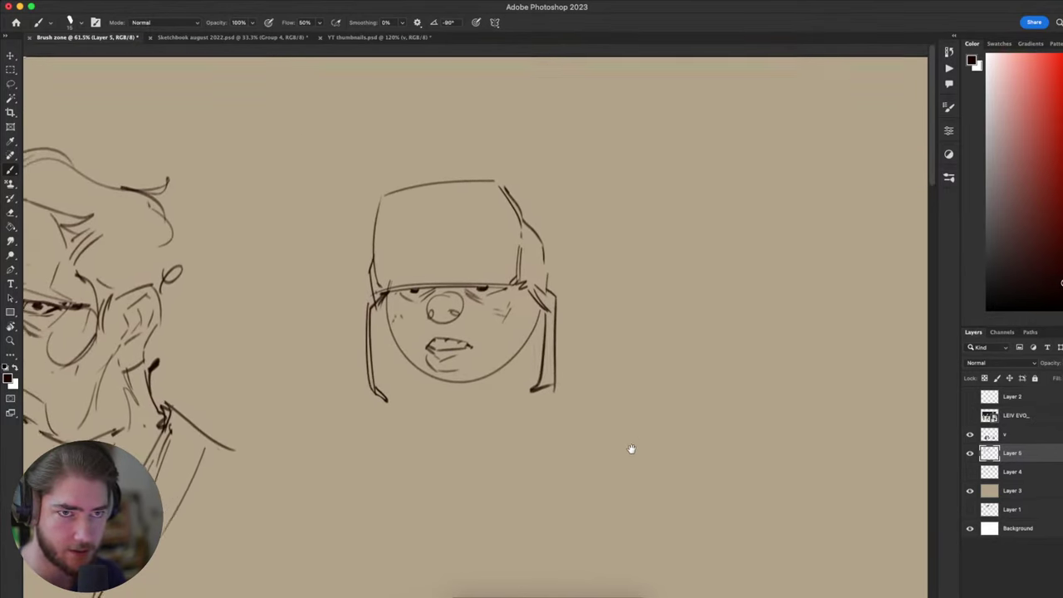
{"action": "mouse_move", "coordinate": [632, 449]}
{"action": "left_mouse_down"}
{"action": "mouse_move", "coordinate": [719, 410]}
{"action": "mouse_move", "coordinate": [693, 384]}
{"action": "mouse_move", "coordinate": [701, 435]}
{"action": "left_mouse_up"}
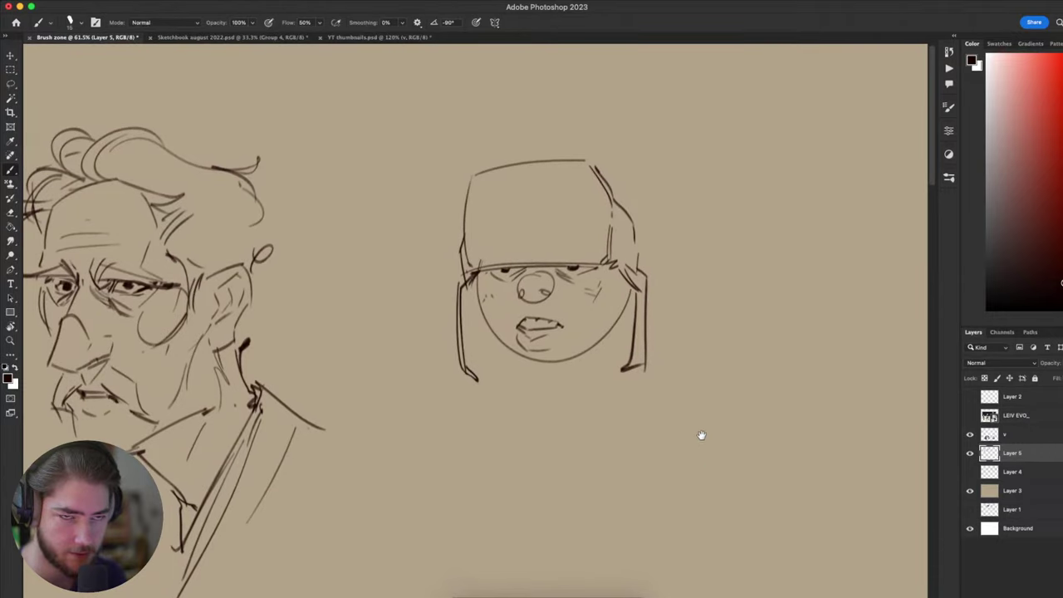
{"action": "scroll", "coordinate": [701, 435], "scroll_direction": "left", "scroll_amount": 5}
{"action": "scroll", "coordinate": [714, 437], "scroll_direction": "down", "scroll_amount": 7}
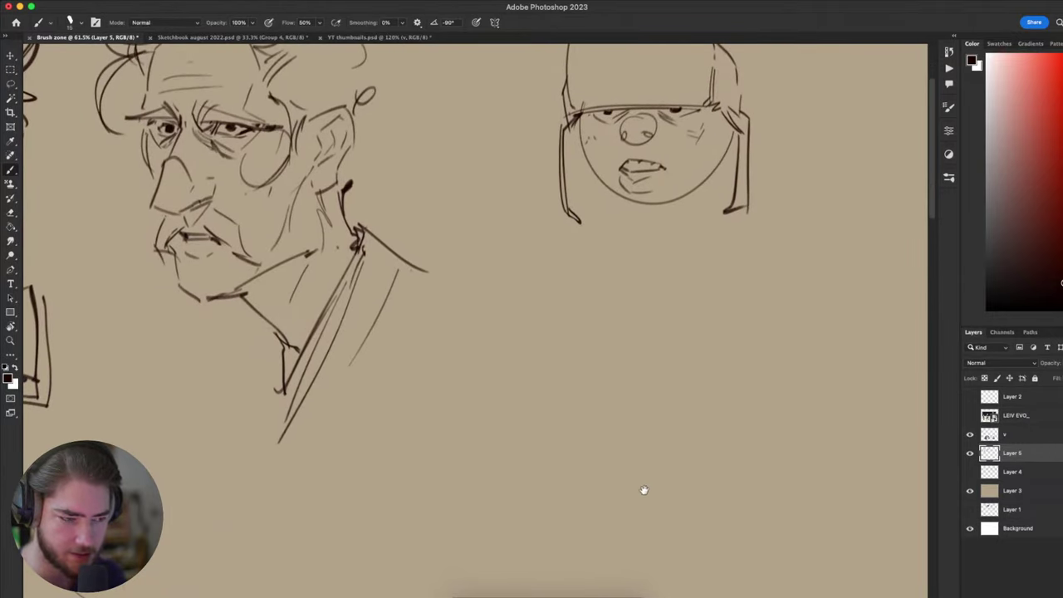
{"action": "scroll", "coordinate": [643, 490], "scroll_direction": "down", "scroll_amount": 5}
{"action": "scroll", "coordinate": [643, 490], "scroll_direction": "left", "scroll_amount": 4}
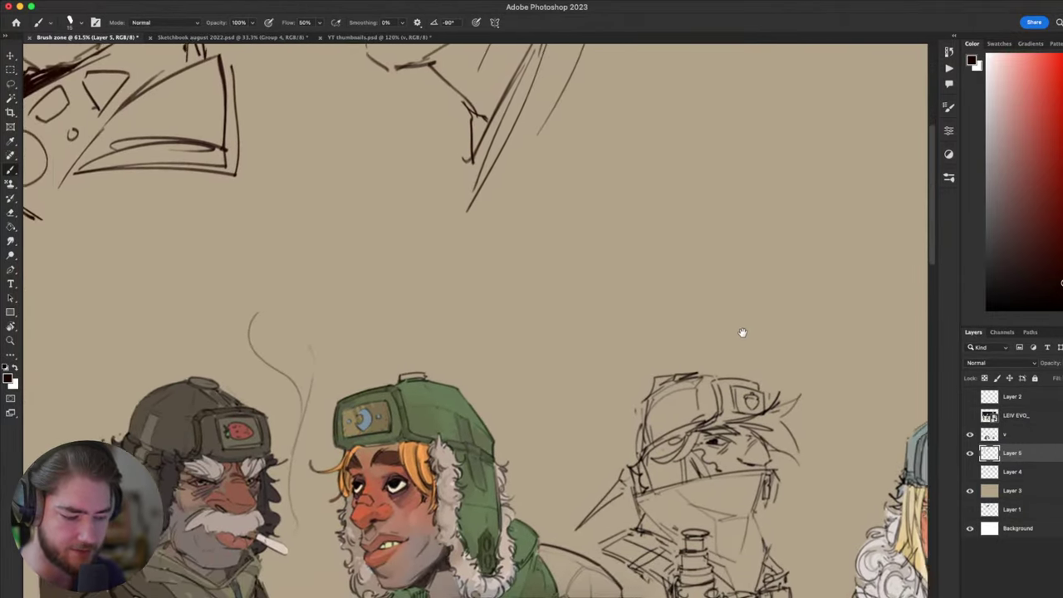
{"action": "scroll", "coordinate": [743, 332], "scroll_direction": "right", "scroll_amount": 6}
{"action": "scroll", "coordinate": [743, 333], "scroll_direction": "down", "scroll_amount": 3}
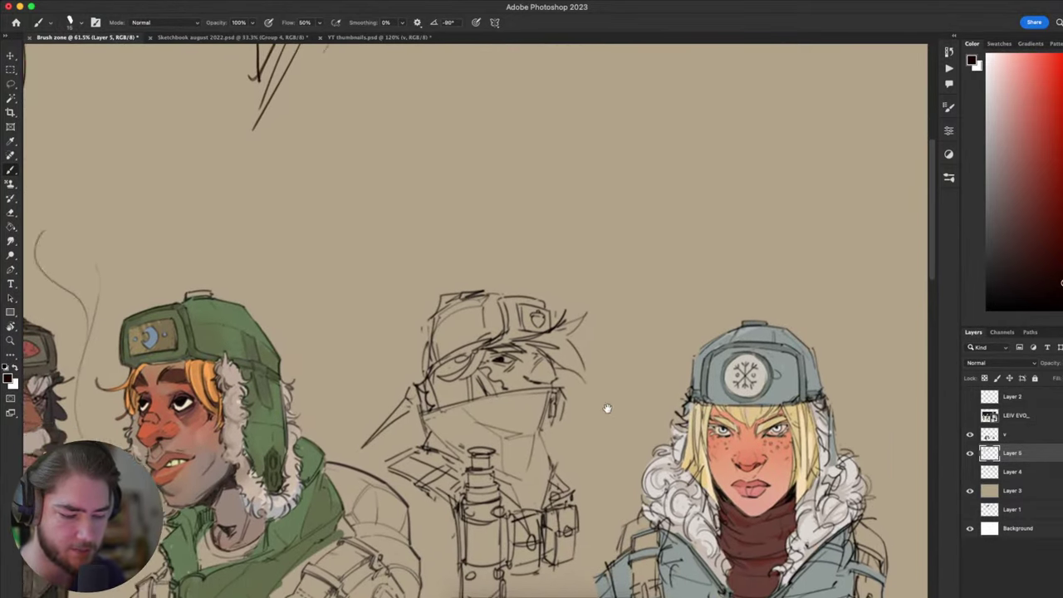
{"action": "left_click_drag", "start_coordinate": [607, 408], "coordinate": [581, 400]}
{"action": "left_click_drag", "start_coordinate": [714, 422], "coordinate": [798, 345]}
{"action": "left_click_drag", "start_coordinate": [673, 457], "coordinate": [725, 409]}
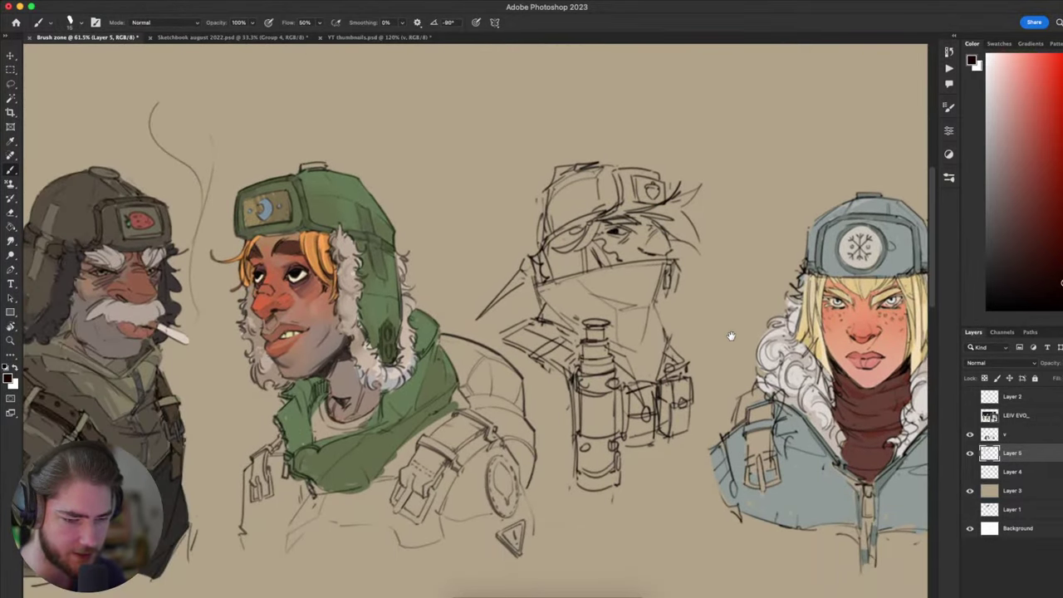
{"action": "scroll", "coordinate": [731, 336], "scroll_direction": "up", "scroll_amount": 10}
{"action": "scroll", "coordinate": [673, 444], "scroll_direction": "right", "scroll_amount": 2}
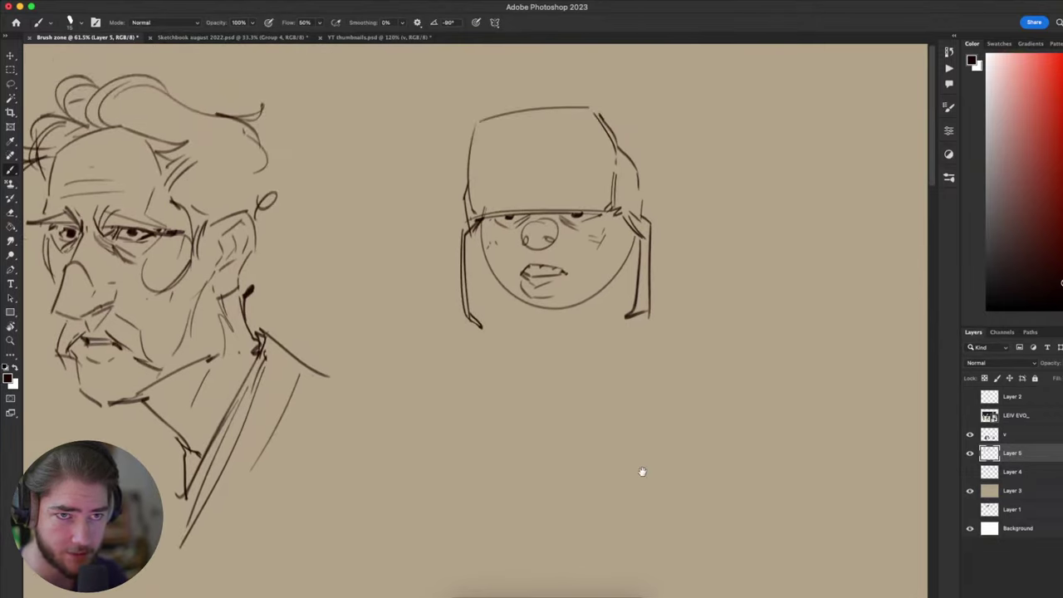
{"action": "scroll", "coordinate": [642, 471], "scroll_direction": "up", "scroll_amount": 5}
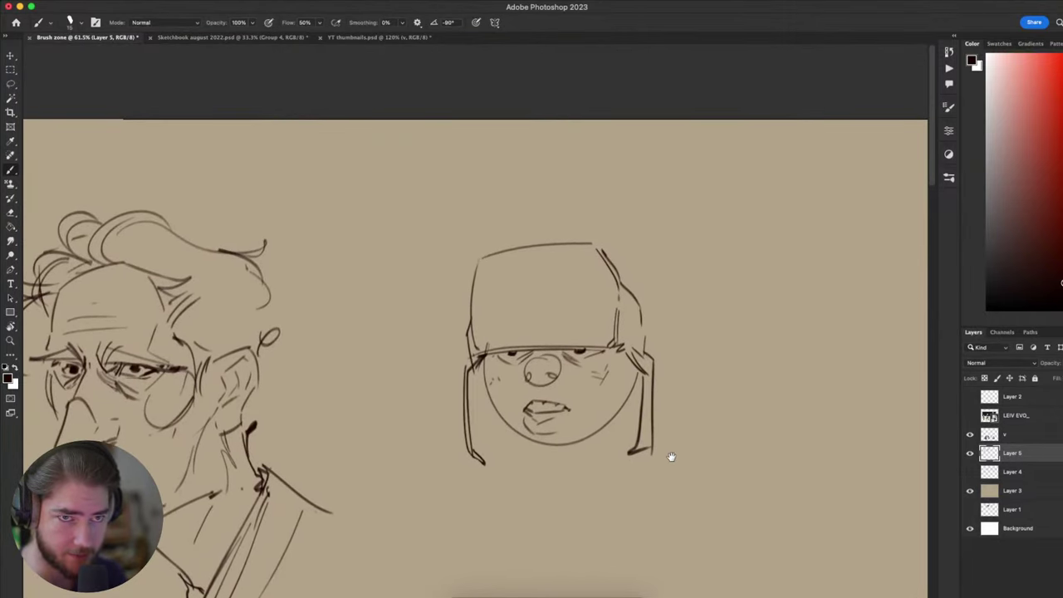
- Rework the eyes under the hat's brim, adding curved lower lids beneath the pupils
{"action": "mouse_move", "coordinate": [664, 491]}
{"action": "left_mouse_down"}
{"action": "mouse_move", "coordinate": [712, 314]}
{"action": "mouse_move", "coordinate": [703, 391]}
{"action": "left_mouse_up"}
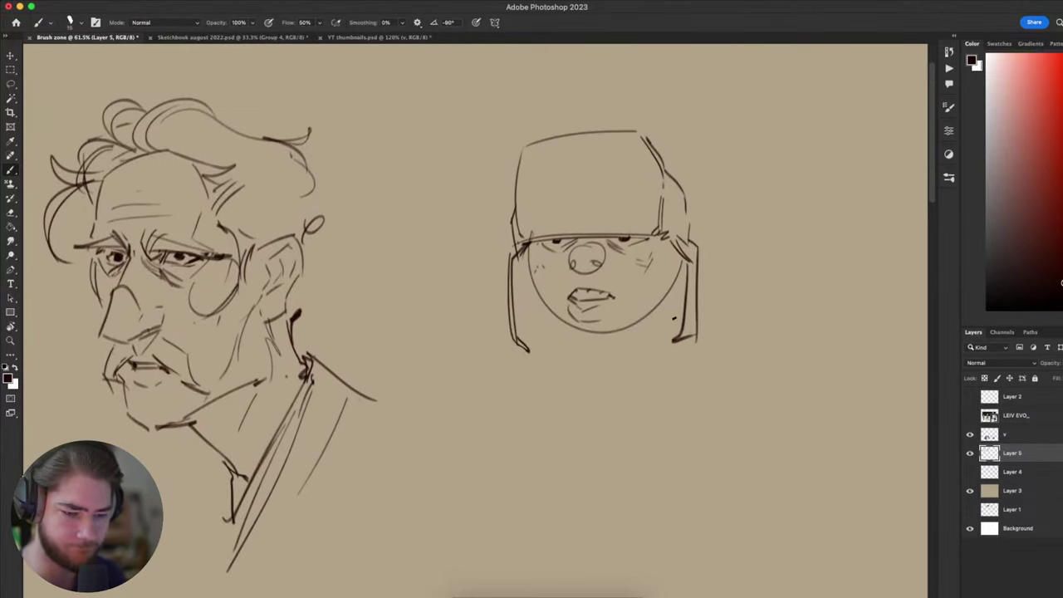
{"action": "key", "text": "e"}
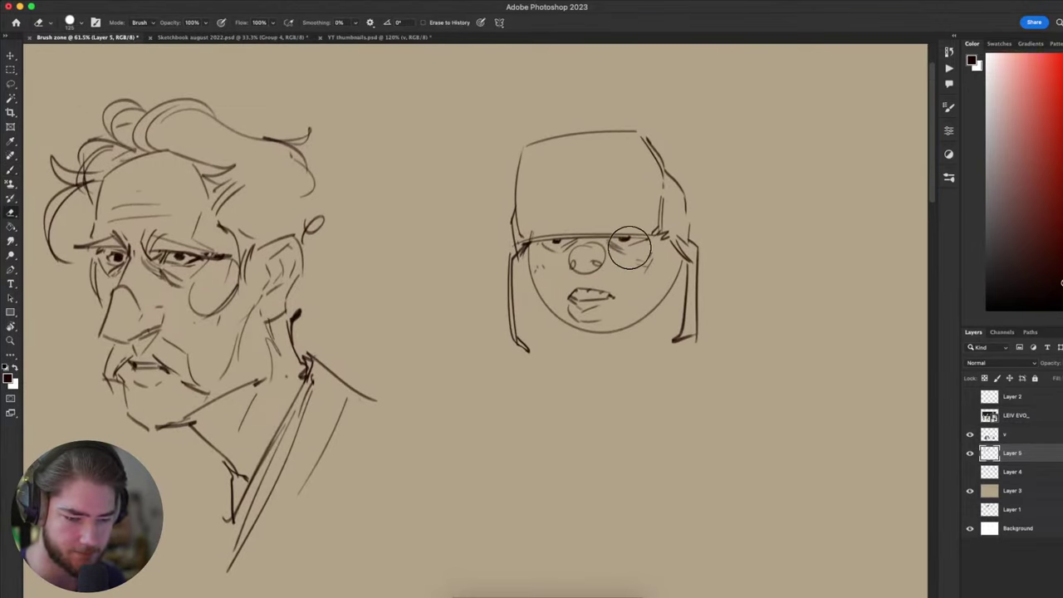
{"action": "key", "text": "b"}
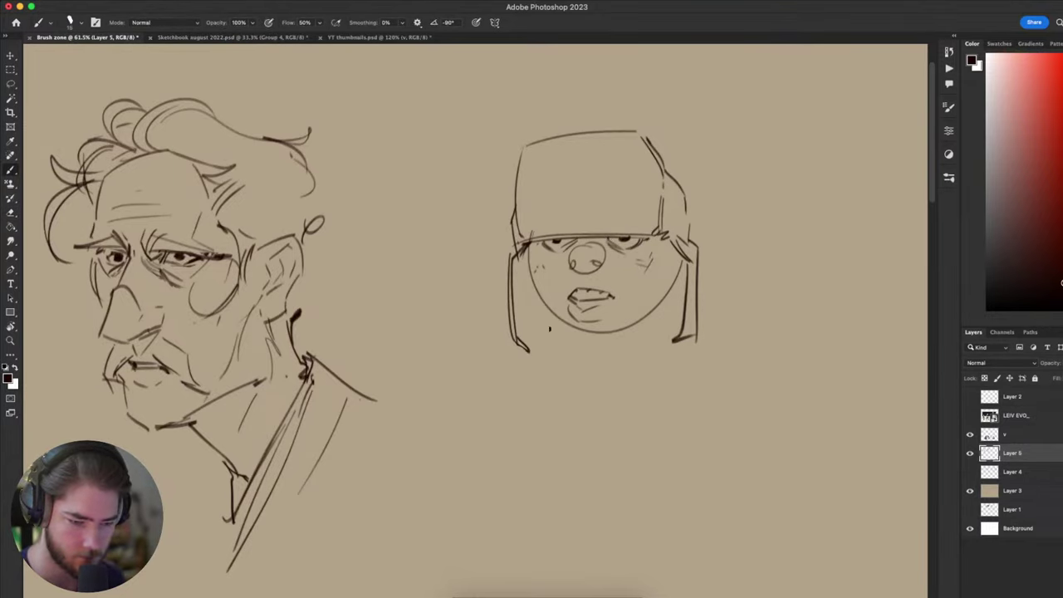
- Erase the round bottom of the hatted face and redraw it as a longer jaw tapering to a narrow chin
{"action": "scroll", "coordinate": [549, 329], "scroll_direction": "down", "scroll_amount": 2}
{"action": "scroll", "coordinate": [549, 329], "scroll_direction": "right", "scroll_amount": 3}
{"action": "key", "text": "e"}
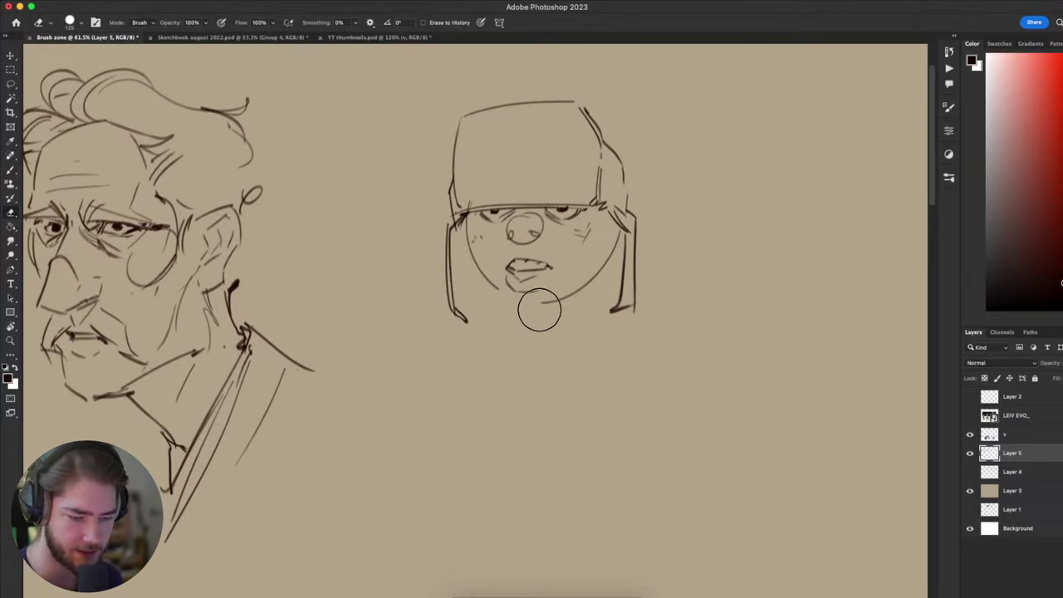
{"action": "key", "text": "b"}
{"action": "key", "text": "e"}
{"action": "key", "text": "b"}
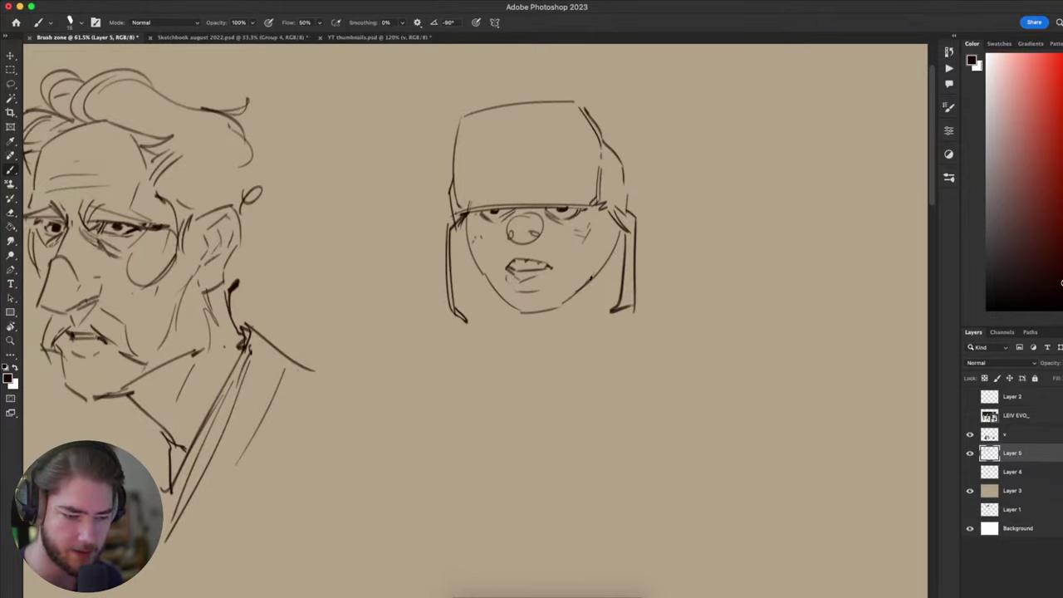
- Start a construction head to the right of the hatted head with a skull circle and a long vertical centre line
{"action": "mouse_move", "coordinate": [678, 407]}
{"action": "left_mouse_down"}
{"action": "mouse_move", "coordinate": [487, 457]}
{"action": "mouse_move", "coordinate": [493, 490]}
{"action": "left_mouse_up"}
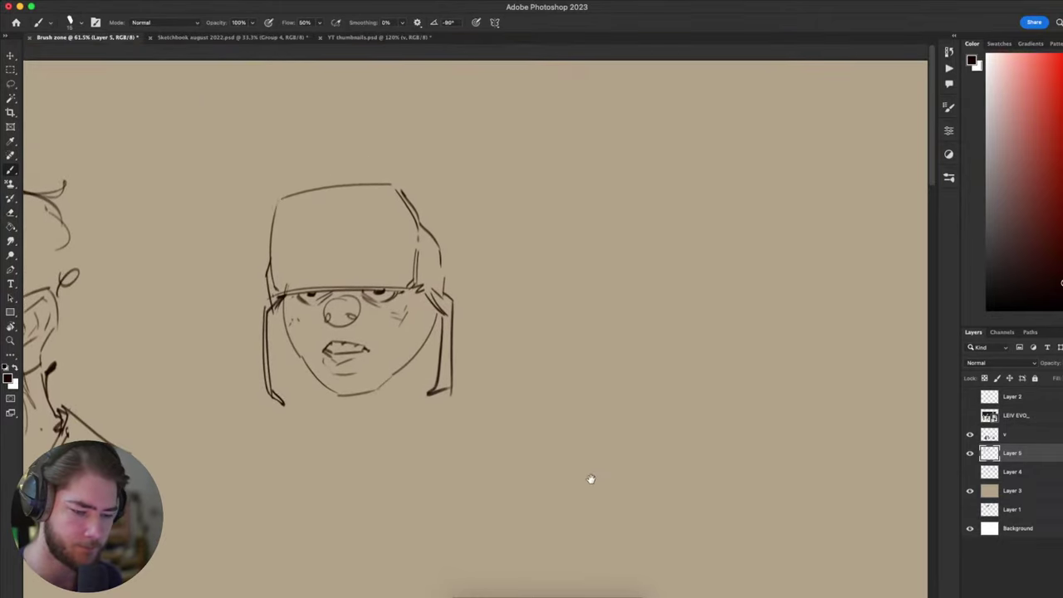
{"action": "mouse_move", "coordinate": [572, 226]}
{"action": "left_mouse_down"}
{"action": "mouse_move", "coordinate": [591, 307]}
{"action": "mouse_move", "coordinate": [695, 200]}
{"action": "left_mouse_up"}
{"action": "key", "text": "super+z"}
{"action": "mouse_move", "coordinate": [617, 186]}
{"action": "left_mouse_down"}
{"action": "mouse_move", "coordinate": [699, 257]}
{"action": "mouse_move", "coordinate": [623, 184]}
{"action": "mouse_move", "coordinate": [640, 366]}
{"action": "left_mouse_up"}
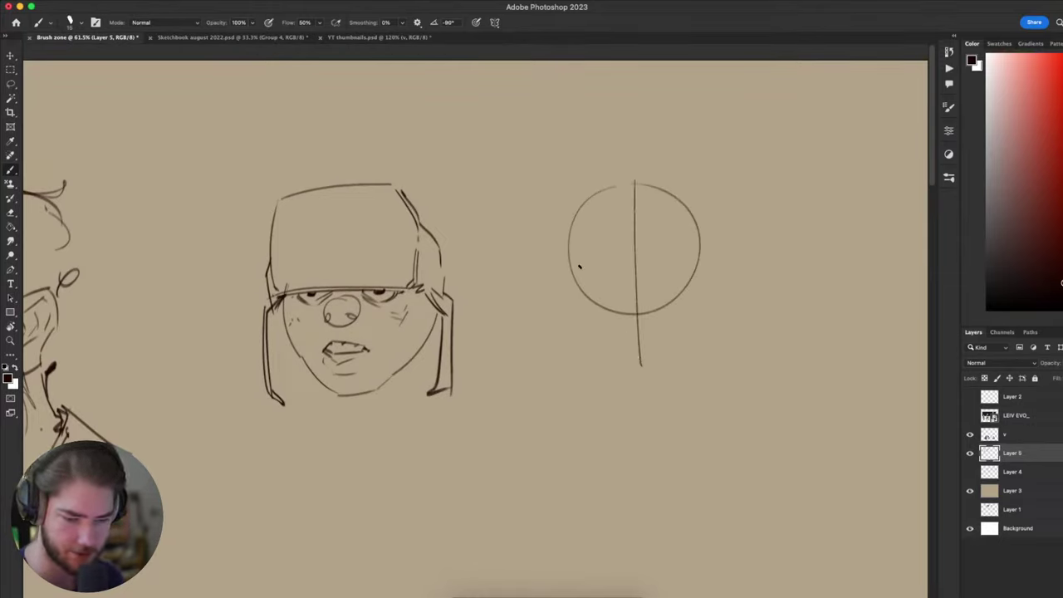
- Draw both jaw sides down from the skull circle and join them with a pointed chin at the centre line
{"action": "key", "text": "ctrl+z"}
{"action": "mouse_move", "coordinate": [582, 248]}
{"action": "left_mouse_down"}
{"action": "mouse_move", "coordinate": [584, 329]}
{"action": "mouse_move", "coordinate": [643, 377]}
{"action": "left_mouse_up"}
{"action": "key", "text": "super+z"}
{"action": "mouse_move", "coordinate": [588, 342]}
{"action": "left_mouse_down"}
{"action": "mouse_move", "coordinate": [643, 370]}
{"action": "mouse_move", "coordinate": [683, 338]}
{"action": "mouse_move", "coordinate": [696, 254]}
{"action": "left_mouse_up"}
{"action": "key", "text": "super+z"}
{"action": "key", "text": "super+z"}
{"action": "left_click_drag", "start_coordinate": [643, 373], "coordinate": [677, 350]}
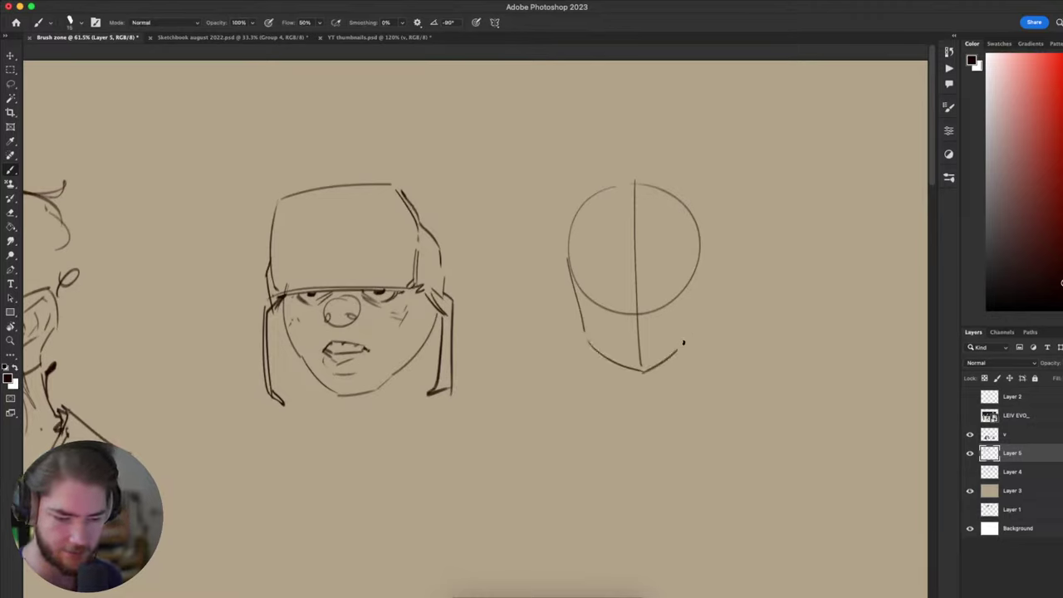
{"action": "left_click_drag", "start_coordinate": [696, 247], "coordinate": [687, 350]}
- Add a horizontal eye line, a vertical height guide beside the head, and a circle for each eye socket
{"action": "left_click_drag", "start_coordinate": [577, 281], "coordinate": [690, 276]}
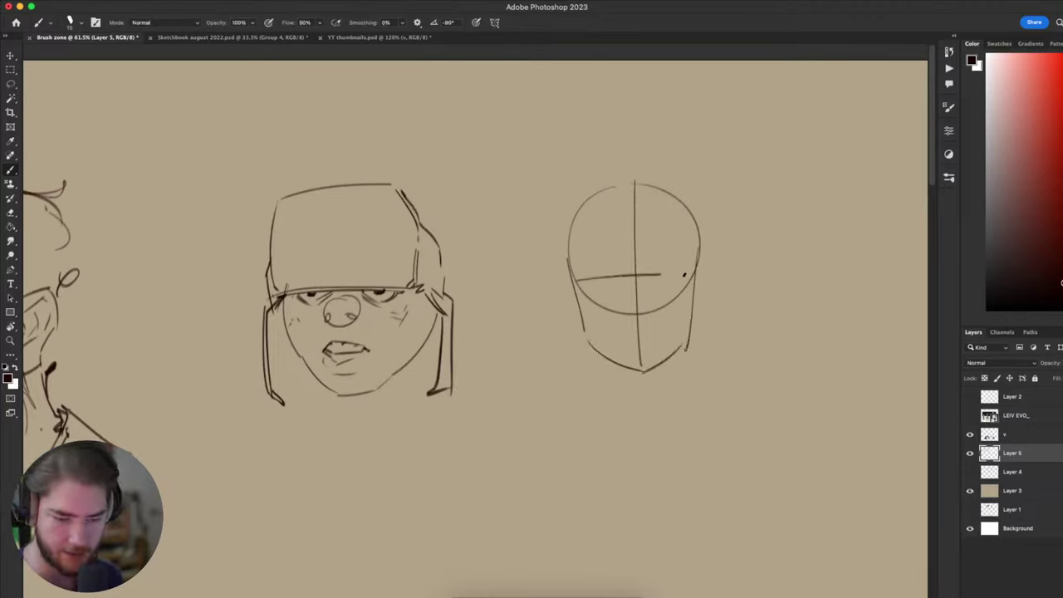
{"action": "left_click_drag", "start_coordinate": [705, 179], "coordinate": [712, 349]}
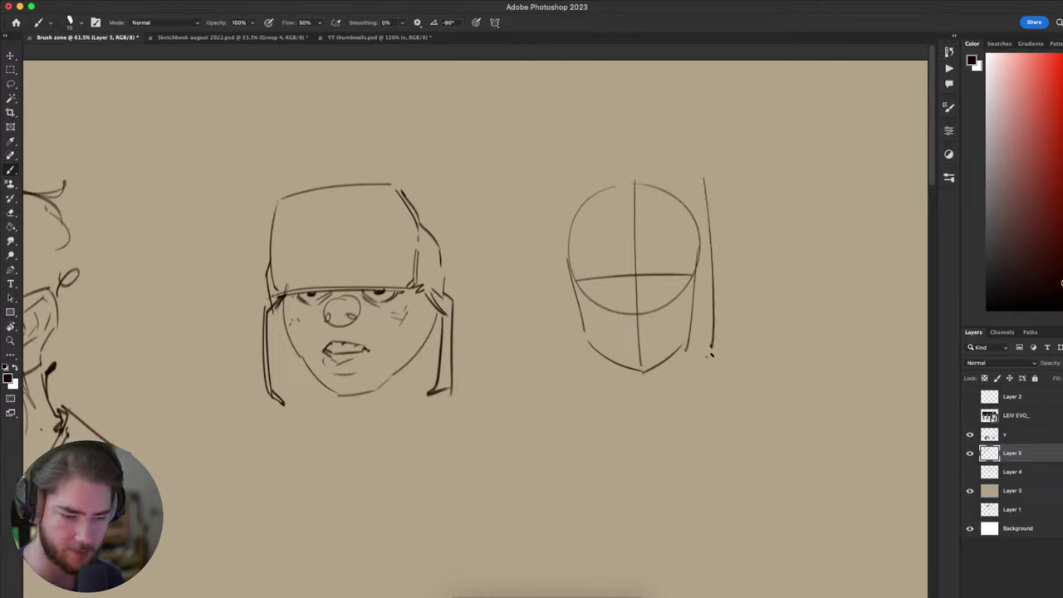
{"action": "left_click_drag", "start_coordinate": [675, 262], "coordinate": [671, 263]}
{"action": "left_click_drag", "start_coordinate": [596, 262], "coordinate": [616, 266]}
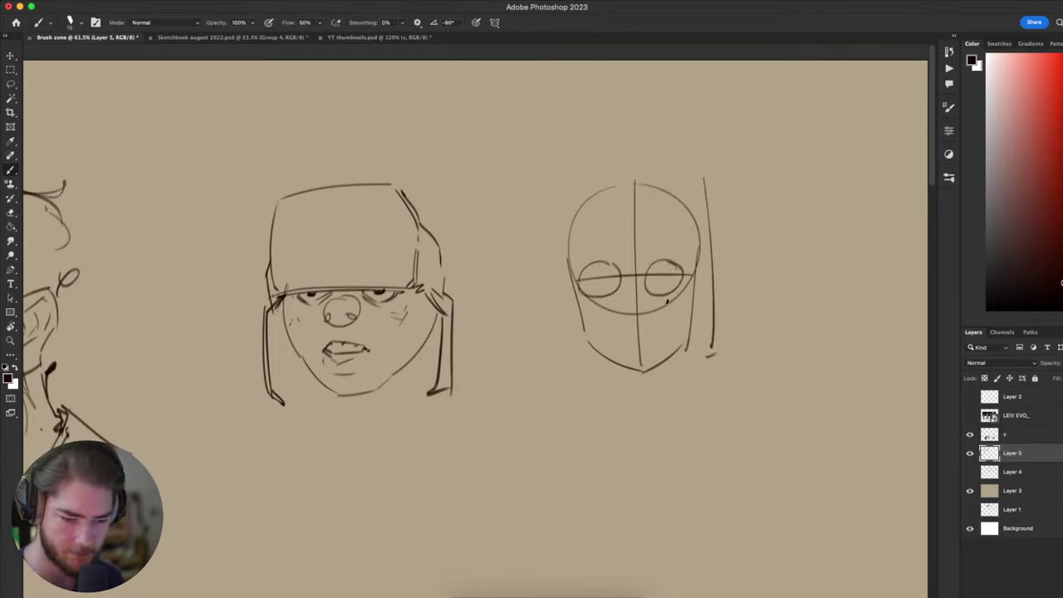
- Mark the nose base with a horizontal guide and nostril strokes, and add a short mouth line below it
{"action": "left_click_drag", "start_coordinate": [576, 316], "coordinate": [711, 311]}
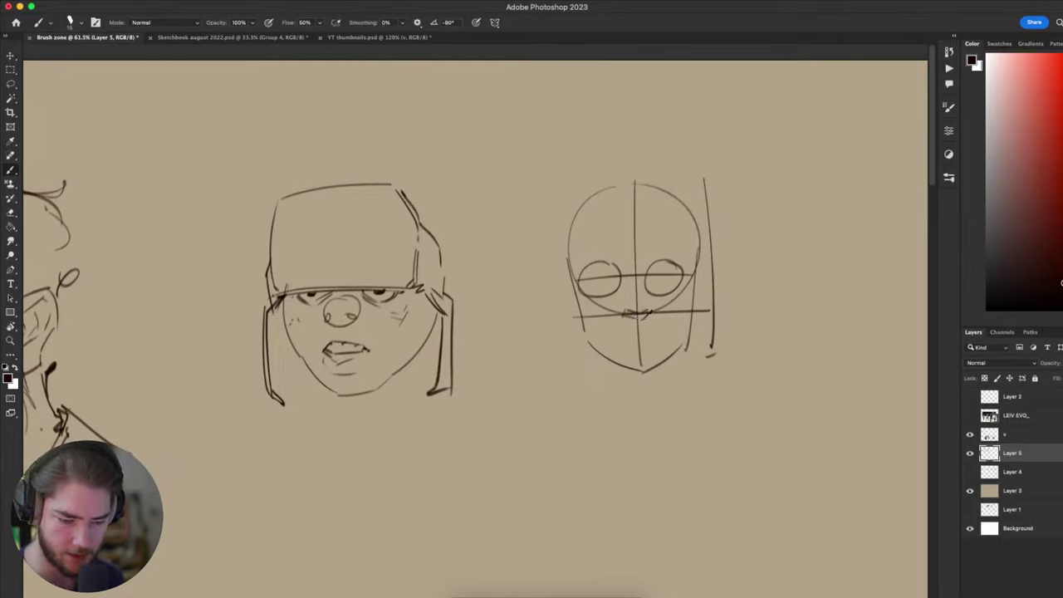
{"action": "key", "text": "super+z"}
{"action": "mouse_move", "coordinate": [645, 318]}
{"action": "left_mouse_down"}
{"action": "mouse_move", "coordinate": [660, 313]}
{"action": "mouse_move", "coordinate": [658, 337]}
{"action": "left_mouse_up"}
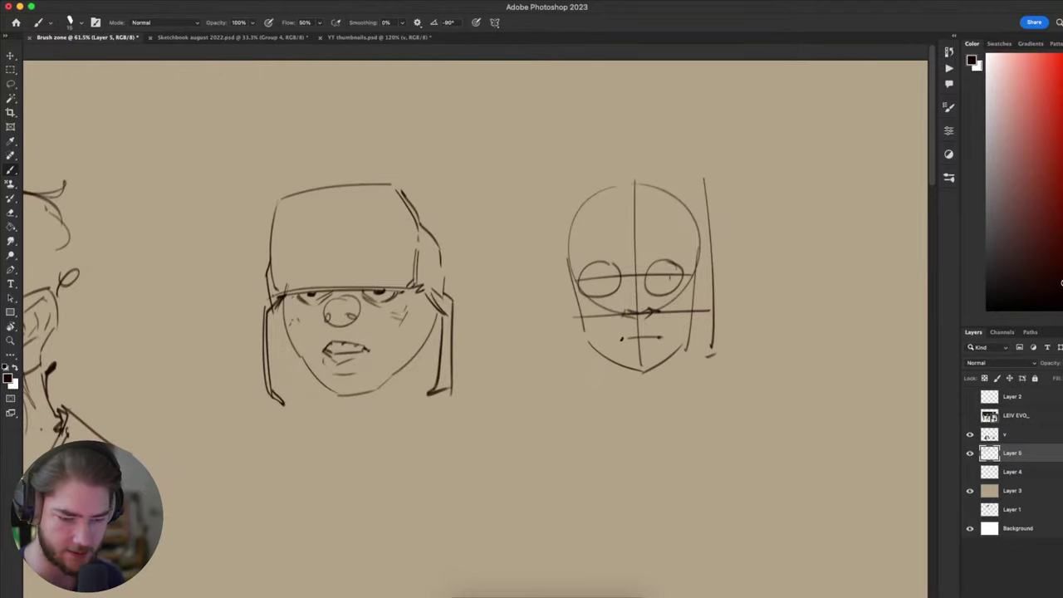
- Draw the eyes inside both socket circles and drop vertical guides from them to the mouth corners
{"action": "left_click_drag", "start_coordinate": [591, 400], "coordinate": [584, 402]}
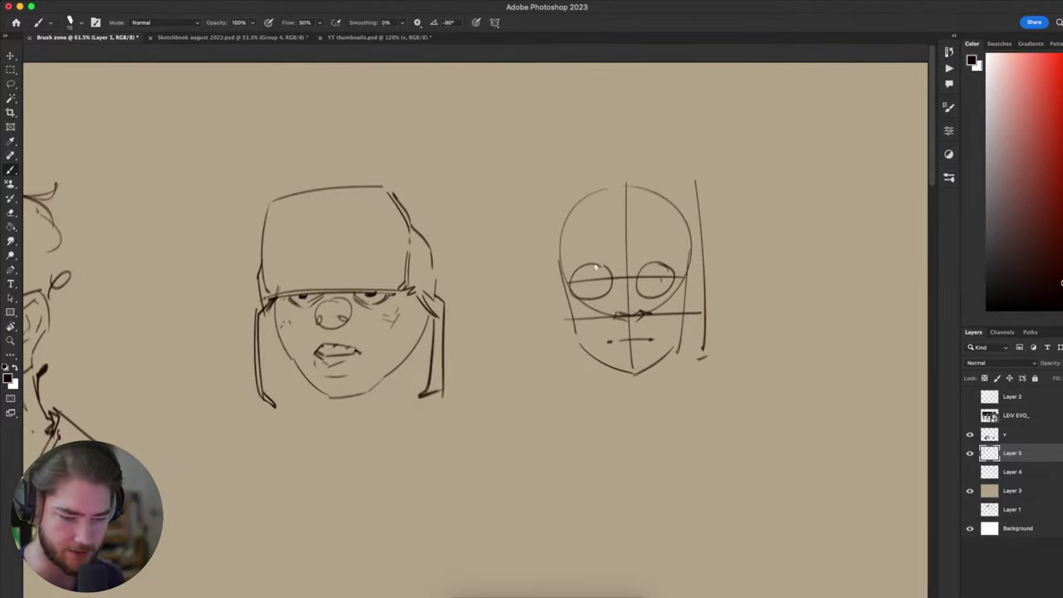
{"action": "left_click_drag", "start_coordinate": [601, 275], "coordinate": [585, 285]}
{"action": "left_click_drag", "start_coordinate": [596, 281], "coordinate": [604, 345]}
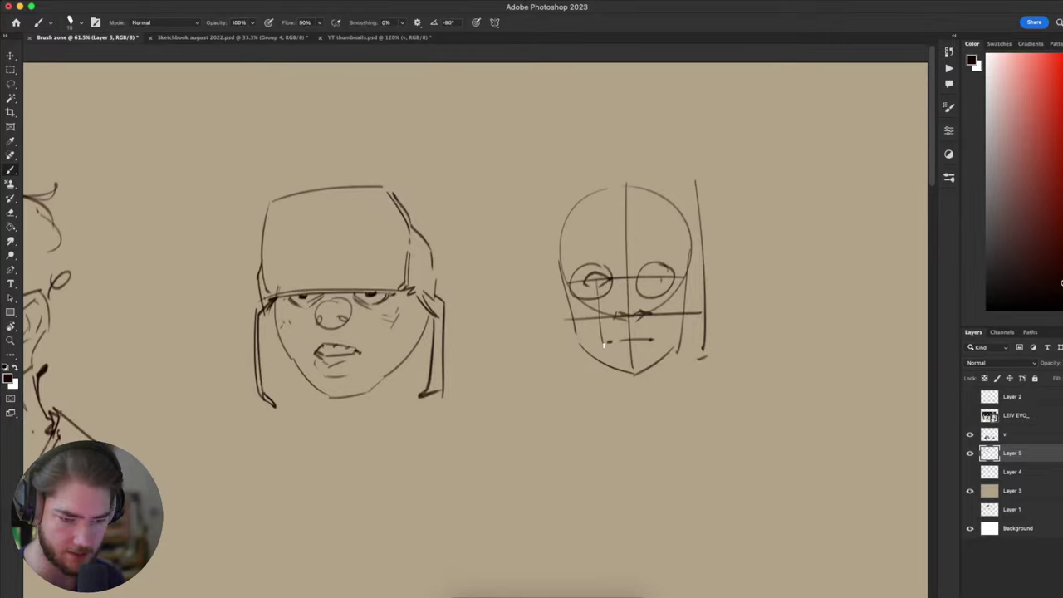
{"action": "mouse_move", "coordinate": [646, 278]}
{"action": "left_mouse_down"}
{"action": "mouse_move", "coordinate": [670, 276]}
{"action": "mouse_move", "coordinate": [642, 280]}
{"action": "left_mouse_up"}
{"action": "key", "text": "super+z"}
{"action": "key", "text": "super+z"}
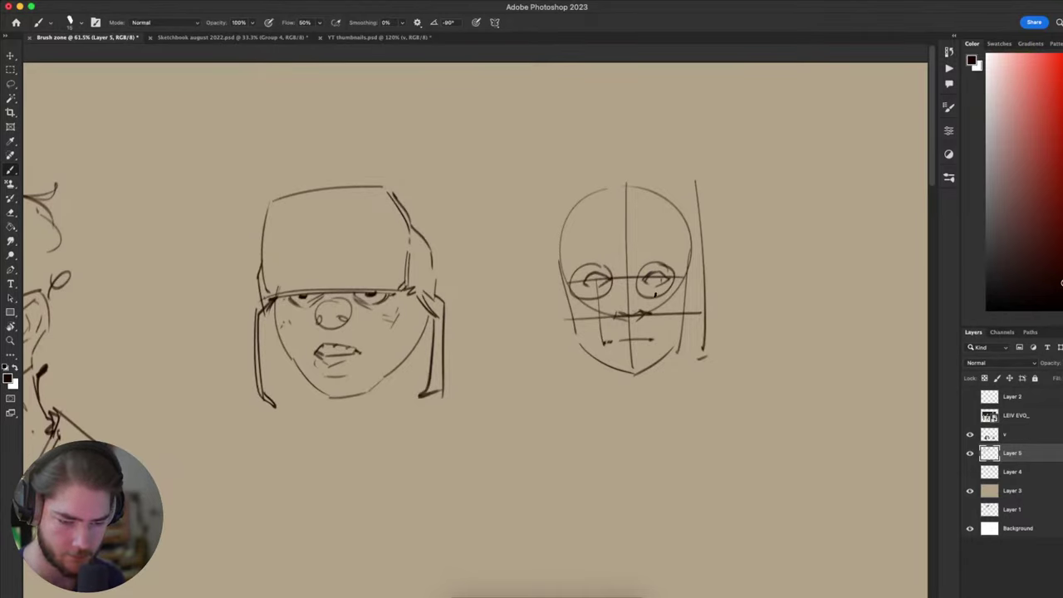
- Draw the left temple line and a curved hairline arc across the upper forehead, undoing the unwanted lower arcs
{"action": "scroll", "coordinate": [621, 380], "scroll_direction": "up", "scroll_amount": 1}
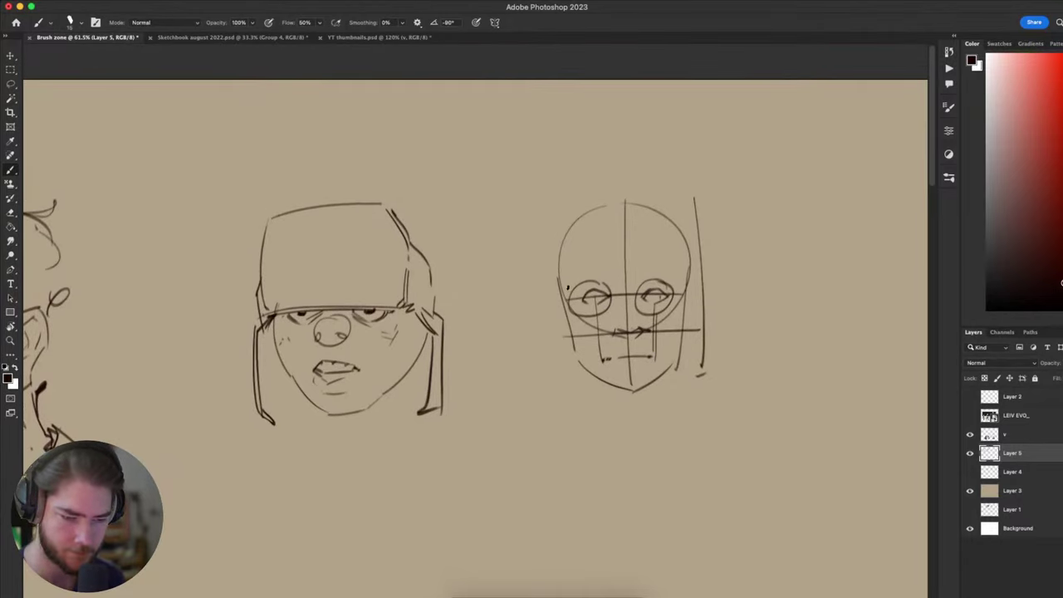
{"action": "left_click_drag", "start_coordinate": [567, 285], "coordinate": [569, 256]}
{"action": "left_click_drag", "start_coordinate": [573, 251], "coordinate": [655, 236]}
{"action": "key", "text": "super+z"}
{"action": "key", "text": "super+z"}
{"action": "mouse_move", "coordinate": [575, 249]}
{"action": "left_mouse_down"}
{"action": "mouse_move", "coordinate": [646, 243]}
{"action": "mouse_move", "coordinate": [672, 254]}
{"action": "left_mouse_up"}
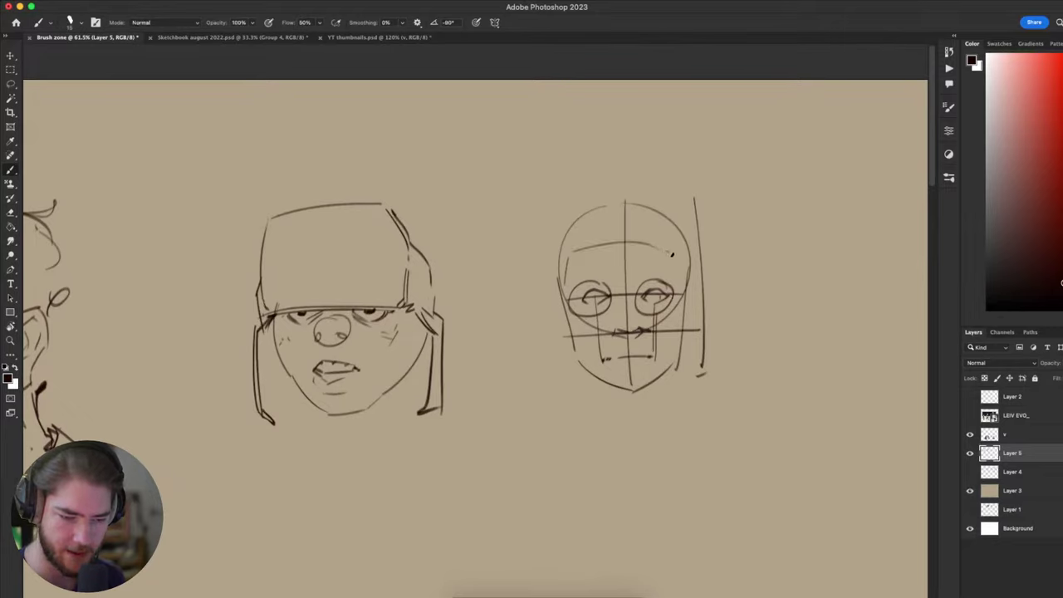
{"action": "key", "text": "super+z"}
{"action": "left_click_drag", "start_coordinate": [583, 249], "coordinate": [664, 248]}
{"action": "left_click_drag", "start_coordinate": [668, 249], "coordinate": [686, 287]}
{"action": "key", "text": "super+z"}
{"action": "key", "text": "super+z"}
{"action": "mouse_move", "coordinate": [567, 261]}
{"action": "left_mouse_down"}
{"action": "mouse_move", "coordinate": [662, 225]}
{"action": "mouse_move", "coordinate": [687, 252]}
{"action": "left_mouse_up"}
{"action": "key", "text": "super+z"}
{"action": "mouse_move", "coordinate": [582, 233]}
{"action": "left_mouse_down"}
{"action": "mouse_move", "coordinate": [683, 274]}
{"action": "mouse_move", "coordinate": [672, 267]}
{"action": "left_mouse_up"}
- Draw a curved eyebrow above each eye socket, undoing the stray strokes
{"action": "key", "text": "super+z"}
{"action": "mouse_move", "coordinate": [605, 268]}
{"action": "left_mouse_down"}
{"action": "mouse_move", "coordinate": [572, 277]}
{"action": "mouse_move", "coordinate": [676, 274]}
{"action": "mouse_move", "coordinate": [567, 289]}
{"action": "left_mouse_up"}
{"action": "key", "text": "super+z"}
{"action": "key", "text": "ctrl+z"}
{"action": "key", "text": "ctrl+z"}
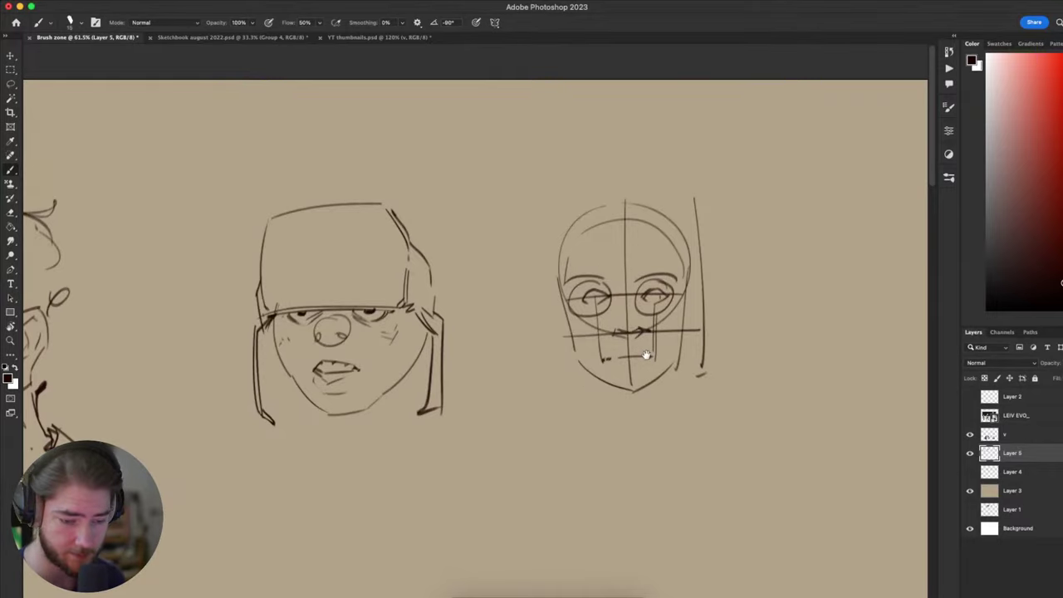
- Undo the eyebrow strokes and cut the whole proportion guide head out of the canvas
{"action": "left_click_drag", "start_coordinate": [646, 355], "coordinate": [597, 365]}
{"action": "key", "text": "ctrl+z"}
{"action": "key", "text": "ctrl+z"}
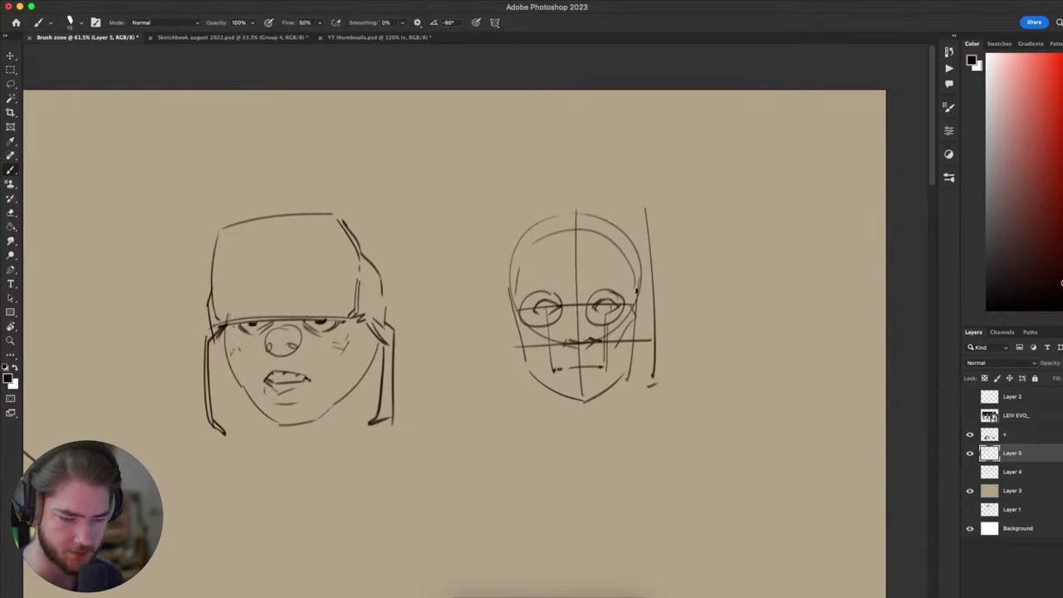
{"action": "mouse_move", "coordinate": [588, 292]}
{"action": "left_mouse_down"}
{"action": "mouse_move", "coordinate": [646, 293]}
{"action": "mouse_move", "coordinate": [637, 337]}
{"action": "left_mouse_up"}
{"action": "key", "text": "l"}
{"action": "mouse_move", "coordinate": [708, 358]}
{"action": "left_mouse_down"}
{"action": "mouse_move", "coordinate": [551, 165]}
{"action": "mouse_move", "coordinate": [704, 249]}
{"action": "left_mouse_up"}
{"action": "key", "text": "super+x"}
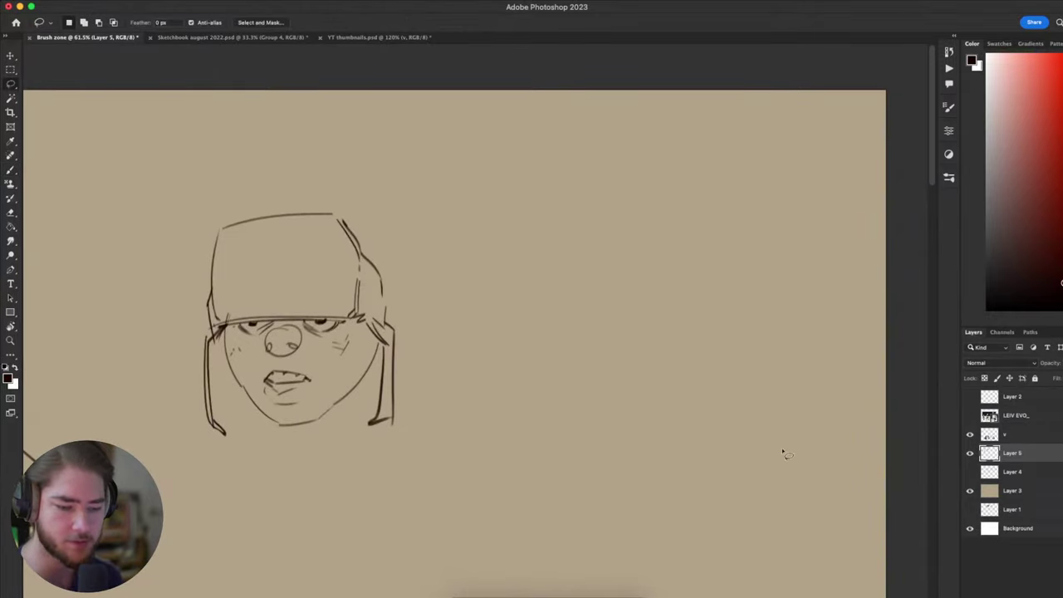
- Draw an oval front-view head with a horizontal eye line and a vertical centre line beside the winter-hatted head
{"action": "key", "text": "b"}
{"action": "left_click_drag", "start_coordinate": [747, 405], "coordinate": [803, 371]}
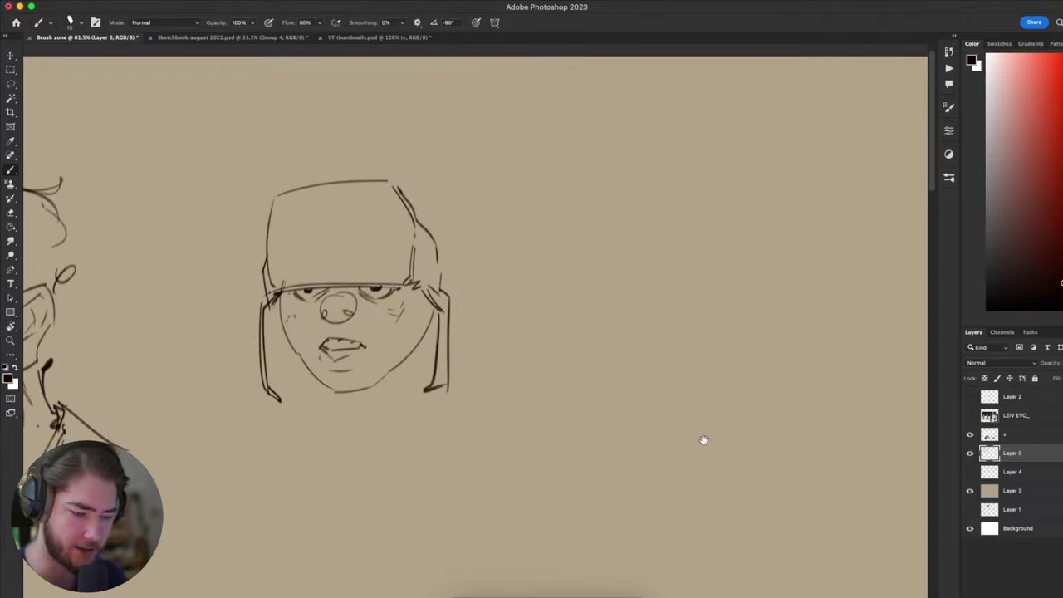
{"action": "mouse_move", "coordinate": [681, 200]}
{"action": "left_mouse_down"}
{"action": "mouse_move", "coordinate": [729, 235]}
{"action": "mouse_move", "coordinate": [660, 201]}
{"action": "left_mouse_up"}
{"action": "left_click_drag", "start_coordinate": [625, 260], "coordinate": [698, 262]}
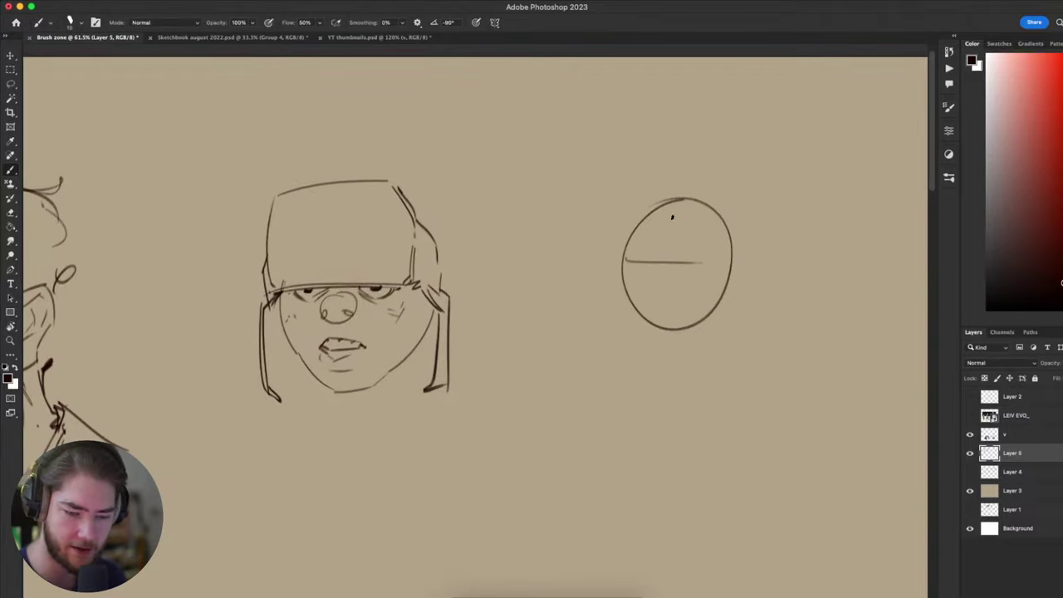
{"action": "left_click_drag", "start_coordinate": [673, 202], "coordinate": [678, 359]}
- Sketch a round profile head beside the front-view oval with a face line, eye, nose and lips, undoing stray strokes
{"action": "scroll", "coordinate": [750, 377], "scroll_direction": "right", "scroll_amount": 5}
{"action": "mouse_move", "coordinate": [628, 170]}
{"action": "left_mouse_down"}
{"action": "mouse_move", "coordinate": [619, 190]}
{"action": "mouse_move", "coordinate": [634, 258]}
{"action": "mouse_move", "coordinate": [607, 176]}
{"action": "left_mouse_up"}
{"action": "key", "text": "super+z"}
{"action": "left_click_drag", "start_coordinate": [541, 219], "coordinate": [542, 248]}
{"action": "key", "text": "super+z"}
{"action": "left_click_drag", "start_coordinate": [542, 216], "coordinate": [551, 314]}
{"action": "key", "text": "super+z"}
{"action": "mouse_move", "coordinate": [548, 311]}
{"action": "left_mouse_down"}
{"action": "mouse_move", "coordinate": [618, 282]}
{"action": "mouse_move", "coordinate": [589, 289]}
{"action": "mouse_move", "coordinate": [612, 245]}
{"action": "mouse_move", "coordinate": [532, 298]}
{"action": "left_mouse_up"}
{"action": "key", "text": "super+z"}
{"action": "key", "text": "super+z"}
- Add a horizontal guide across the profile head's top and a ticked vertical guide between the two heads, undoing stray lines
{"action": "left_click_drag", "start_coordinate": [531, 175], "coordinate": [615, 174]}
{"action": "left_click_drag", "start_coordinate": [517, 184], "coordinate": [520, 319]}
{"action": "mouse_move", "coordinate": [510, 237]}
{"action": "left_mouse_down"}
{"action": "mouse_move", "coordinate": [541, 223]}
{"action": "mouse_move", "coordinate": [568, 228]}
{"action": "mouse_move", "coordinate": [533, 259]}
{"action": "mouse_move", "coordinate": [553, 273]}
{"action": "mouse_move", "coordinate": [543, 266]}
{"action": "mouse_move", "coordinate": [547, 290]}
{"action": "mouse_move", "coordinate": [595, 287]}
{"action": "left_mouse_up"}
{"action": "key", "text": "super+z"}
{"action": "key", "text": "super+z"}
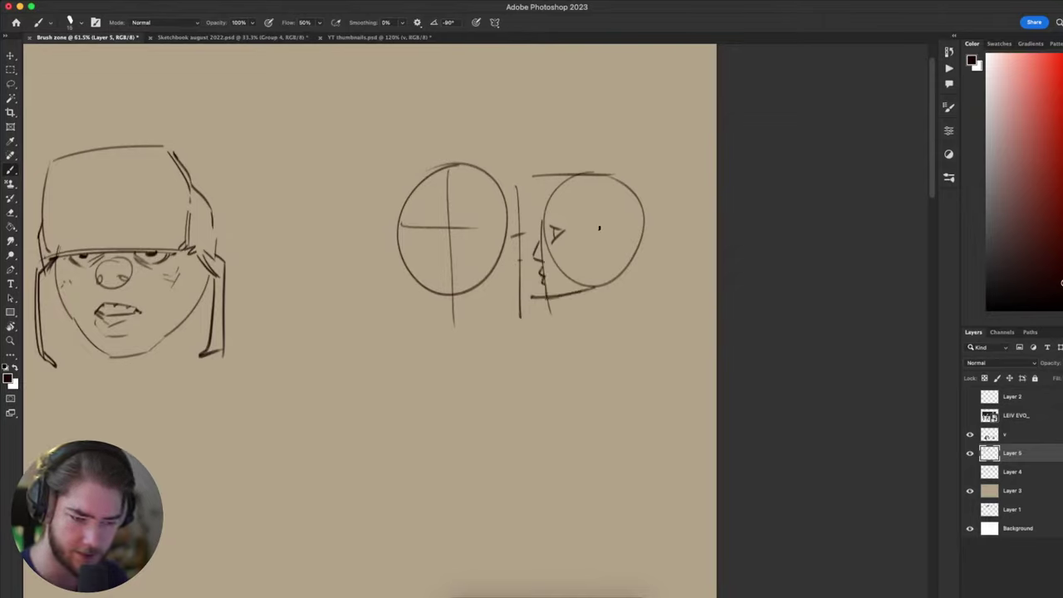
- Draw the ear, forehead edge, spiky hair and back of the neck on the profile head
{"action": "left_click_drag", "start_coordinate": [607, 227], "coordinate": [598, 256]}
{"action": "mouse_move", "coordinate": [542, 217]}
{"action": "left_mouse_down"}
{"action": "mouse_move", "coordinate": [543, 194]}
{"action": "mouse_move", "coordinate": [595, 171]}
{"action": "mouse_move", "coordinate": [548, 193]}
{"action": "left_mouse_up"}
{"action": "key", "text": "super+z"}
{"action": "mouse_move", "coordinate": [560, 180]}
{"action": "left_mouse_down"}
{"action": "mouse_move", "coordinate": [590, 172]}
{"action": "mouse_move", "coordinate": [550, 190]}
{"action": "left_mouse_up"}
{"action": "mouse_move", "coordinate": [547, 177]}
{"action": "left_mouse_down"}
{"action": "mouse_move", "coordinate": [565, 152]}
{"action": "mouse_move", "coordinate": [648, 181]}
{"action": "mouse_move", "coordinate": [656, 249]}
{"action": "mouse_move", "coordinate": [632, 246]}
{"action": "mouse_move", "coordinate": [625, 291]}
{"action": "left_mouse_up"}
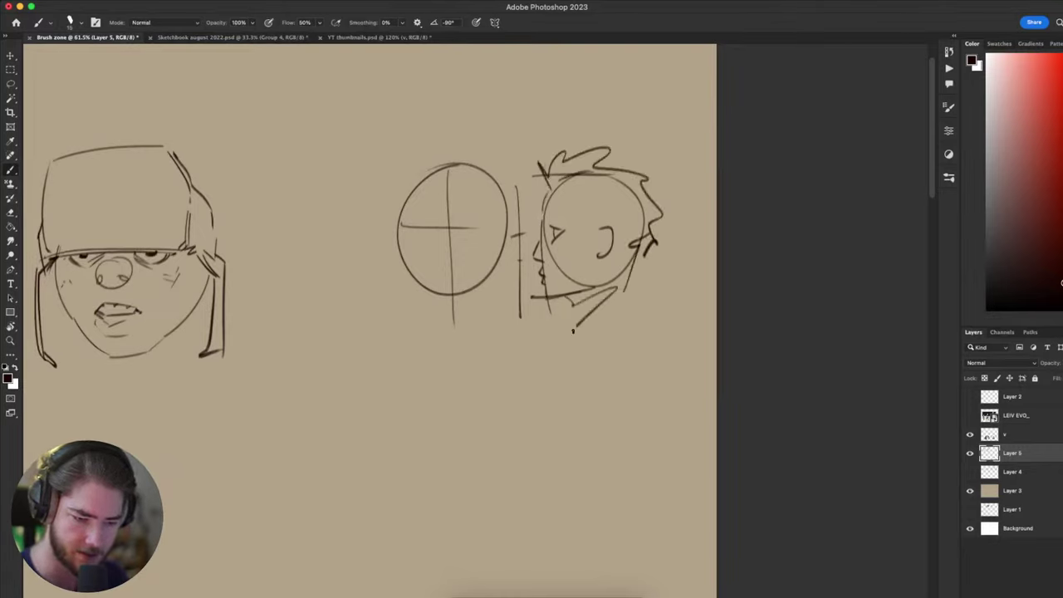
- Try several jaw and neck strokes beneath the profile head, undoing the unwanted ones
{"action": "left_click_drag", "start_coordinate": [567, 307], "coordinate": [585, 328]}
{"action": "key", "text": "super+z"}
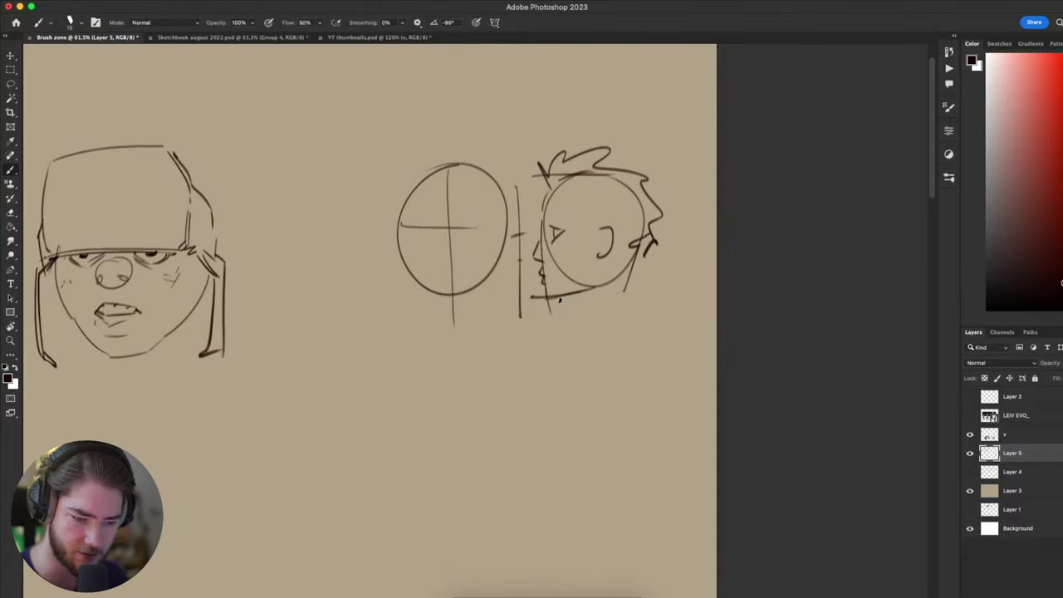
{"action": "key", "text": "super+shift+z"}
{"action": "key", "text": "super+z"}
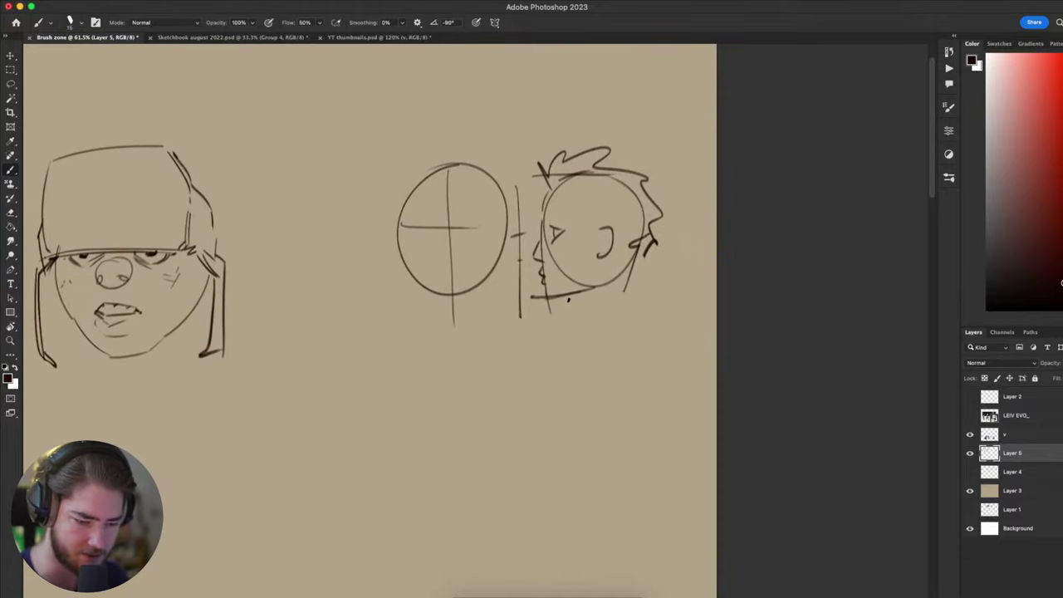
{"action": "left_click_drag", "start_coordinate": [599, 291], "coordinate": [582, 307]}
{"action": "key", "text": "super+z"}
{"action": "mouse_move", "coordinate": [632, 273]}
{"action": "left_mouse_down"}
{"action": "mouse_move", "coordinate": [633, 313]}
{"action": "mouse_move", "coordinate": [581, 325]}
{"action": "mouse_move", "coordinate": [633, 303]}
{"action": "left_mouse_up"}
{"action": "key", "text": "super+z"}
{"action": "left_click_drag", "start_coordinate": [634, 300], "coordinate": [633, 322]}
- Select the front-view oval and the profile head together and delete them from the layer
{"action": "mouse_move", "coordinate": [568, 393]}
{"action": "left_mouse_down"}
{"action": "mouse_move", "coordinate": [587, 387]}
{"action": "mouse_move", "coordinate": [553, 443]}
{"action": "left_mouse_up"}
{"action": "key", "text": "l"}
{"action": "mouse_move", "coordinate": [664, 350]}
{"action": "left_mouse_down"}
{"action": "mouse_move", "coordinate": [366, 235]}
{"action": "mouse_move", "coordinate": [681, 316]}
{"action": "left_mouse_up"}
{"action": "key", "text": "Delete"}
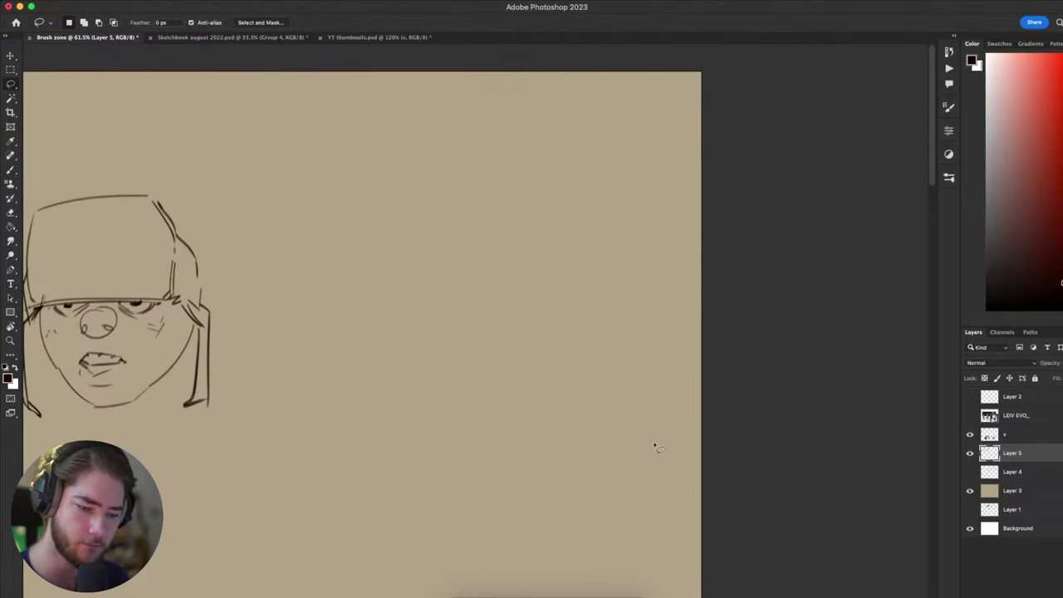
- Examine the winter-hatted head against the neighbouring portrait sketches and the coloured hat-wearing characters below
{"action": "key", "text": "b"}
{"action": "scroll", "coordinate": [665, 432], "scroll_direction": "left", "scroll_amount": 6}
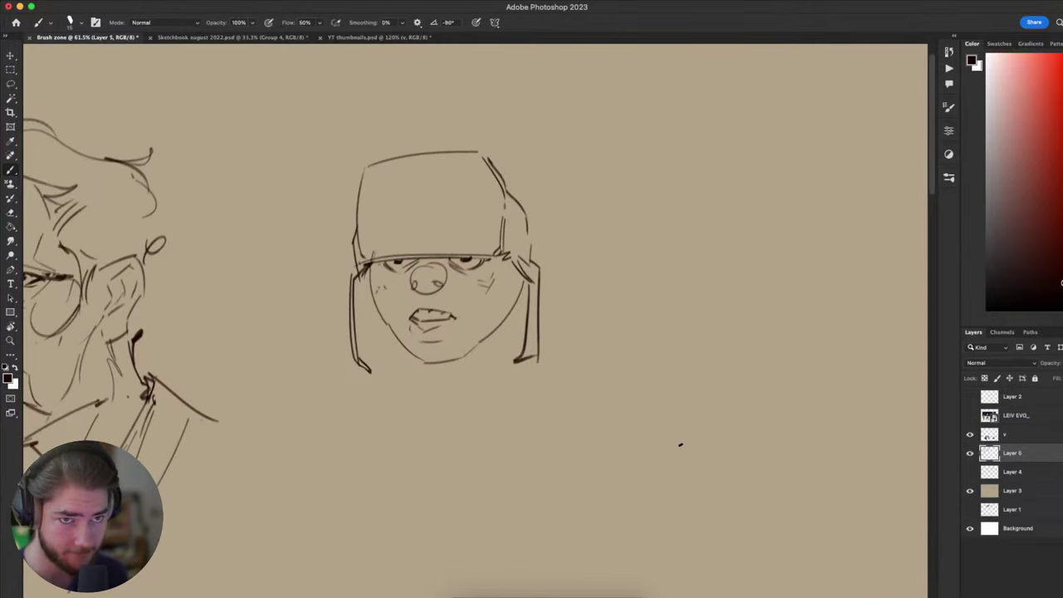
{"action": "scroll", "coordinate": [552, 483], "scroll_direction": "left", "scroll_amount": 10}
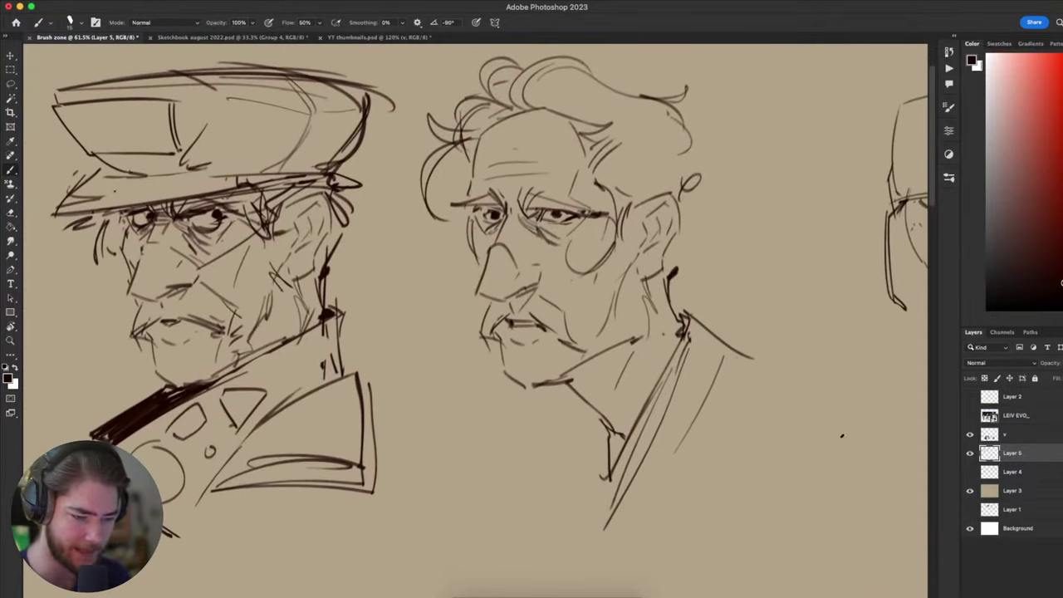
{"action": "scroll", "coordinate": [828, 451], "scroll_direction": "right", "scroll_amount": 8}
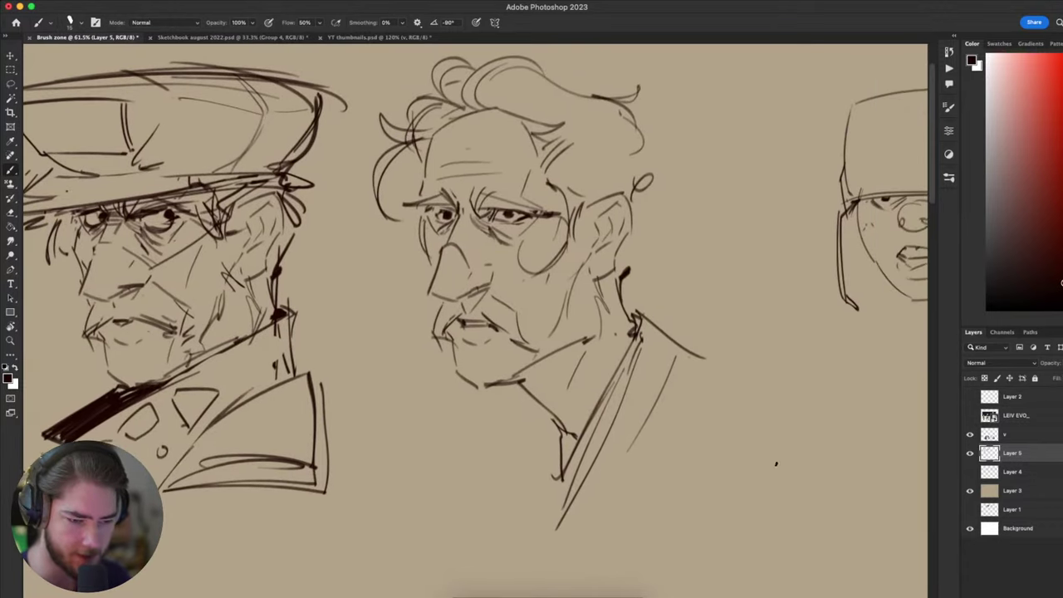
{"action": "scroll", "coordinate": [724, 475], "scroll_direction": "right", "scroll_amount": 5}
{"action": "scroll", "coordinate": [723, 475], "scroll_direction": "up", "scroll_amount": 2}
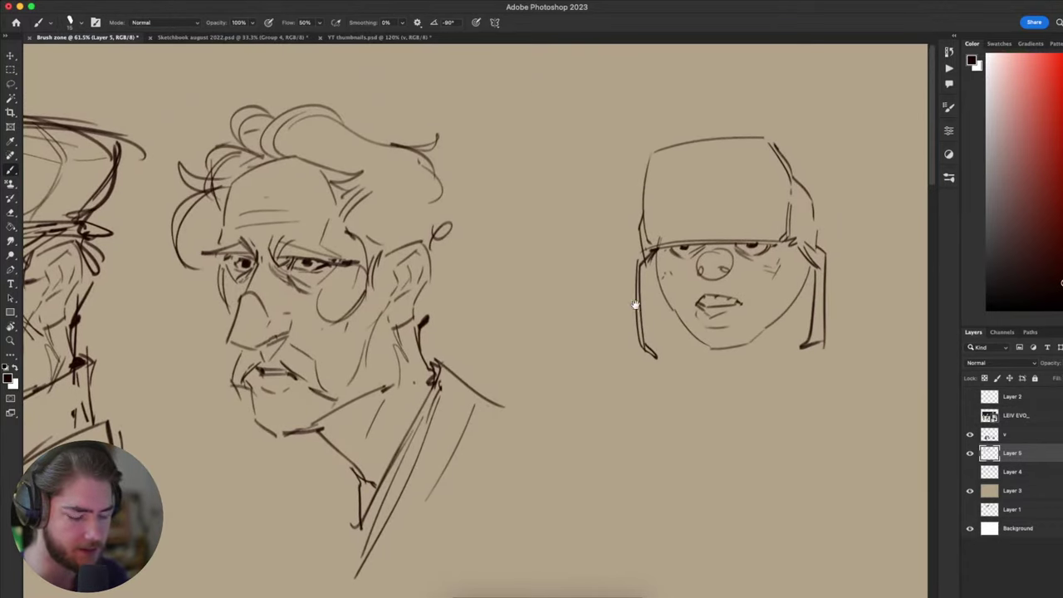
{"action": "scroll", "coordinate": [778, 316], "scroll_direction": "down", "scroll_amount": 10}
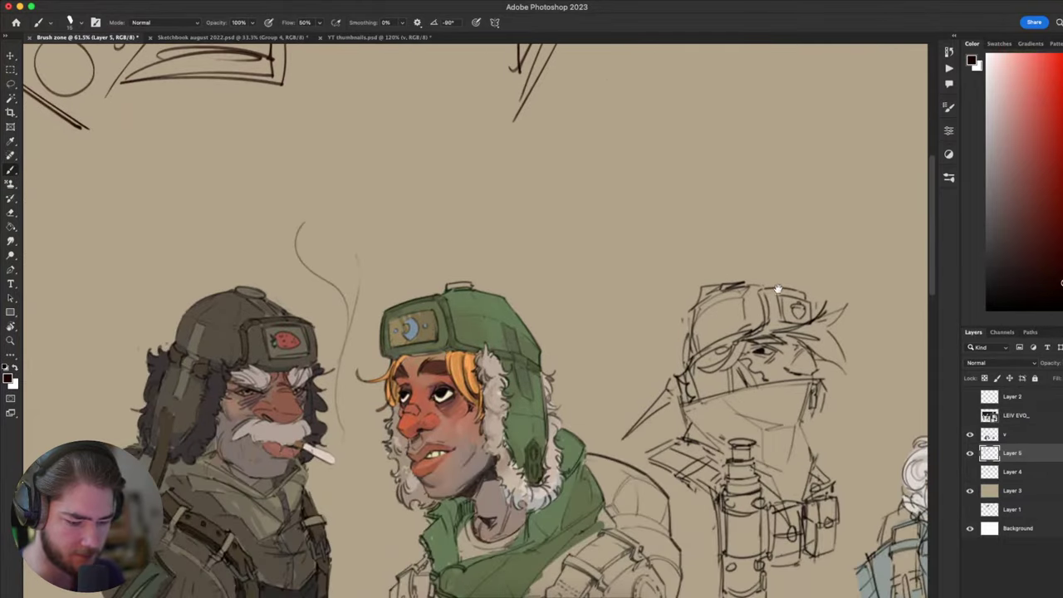
- Look over the character portraits on the Brush zone canvas and in Sketchbook august 2022.psd
{"action": "scroll", "coordinate": [807, 453], "scroll_direction": "right", "scroll_amount": 10}
{"action": "scroll", "coordinate": [807, 453], "scroll_direction": "down", "scroll_amount": 3}
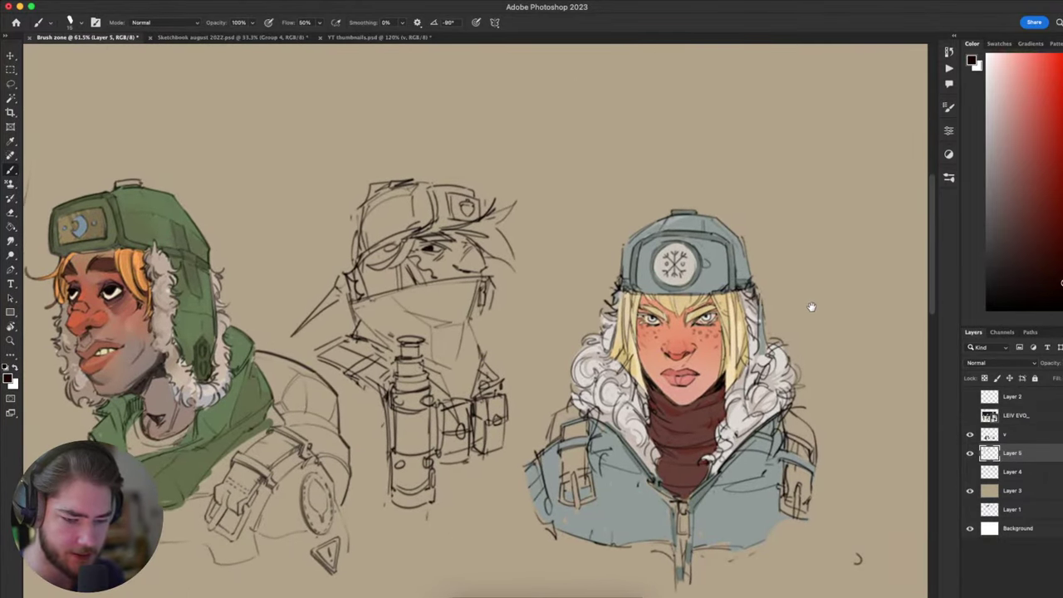
{"action": "scroll", "coordinate": [752, 326], "scroll_direction": "up", "scroll_amount": 15}
{"action": "scroll", "coordinate": [752, 327], "scroll_direction": "right", "scroll_amount": 5}
{"action": "scroll", "coordinate": [636, 417], "scroll_direction": "left", "scroll_amount": 3}
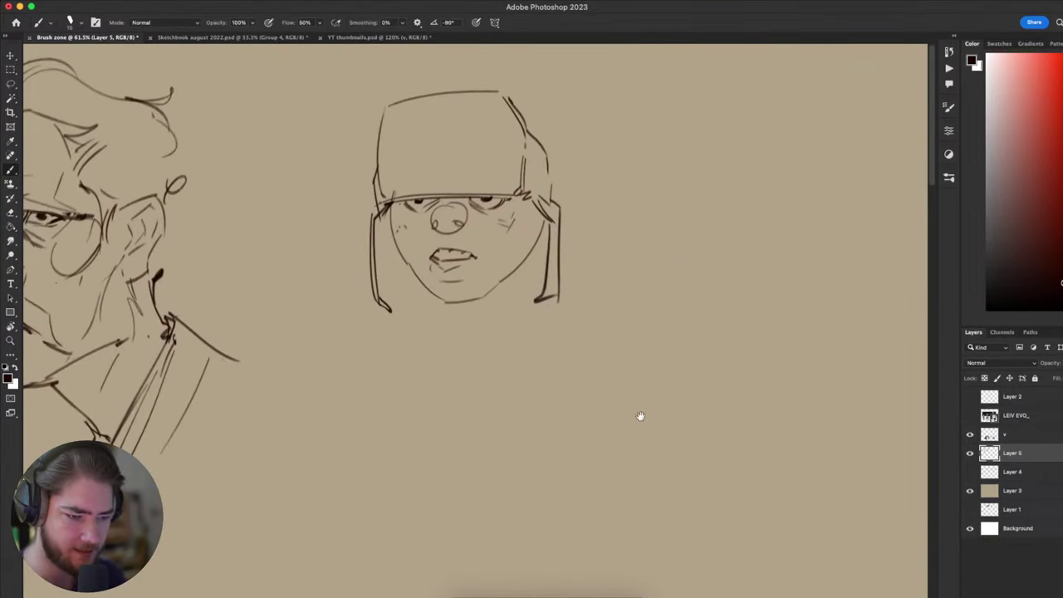
{"action": "scroll", "coordinate": [671, 407], "scroll_direction": "up", "scroll_amount": 2}
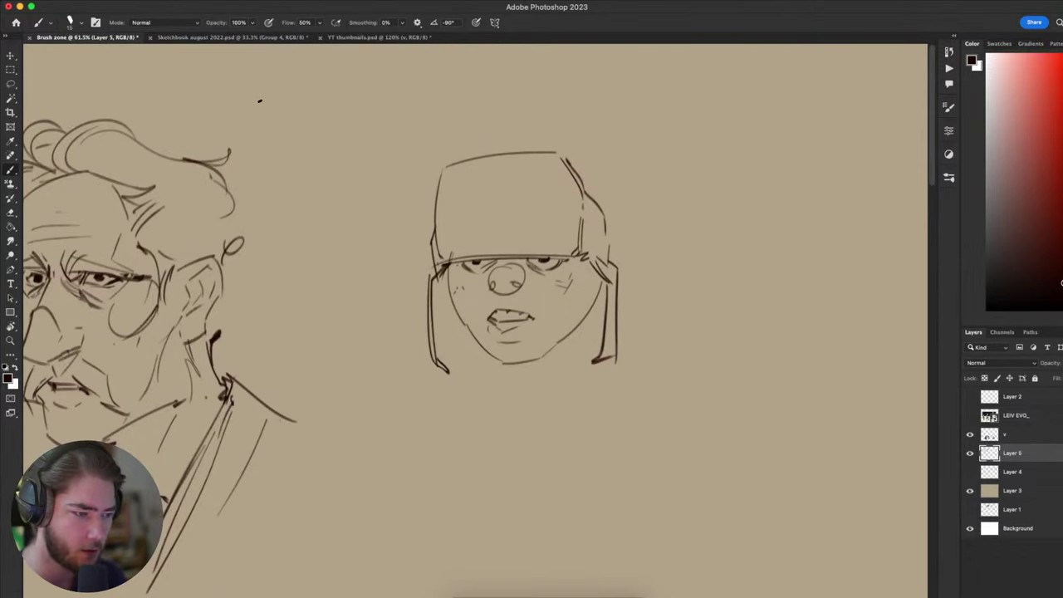
{"action": "left_click", "coordinate": [260, 37]}
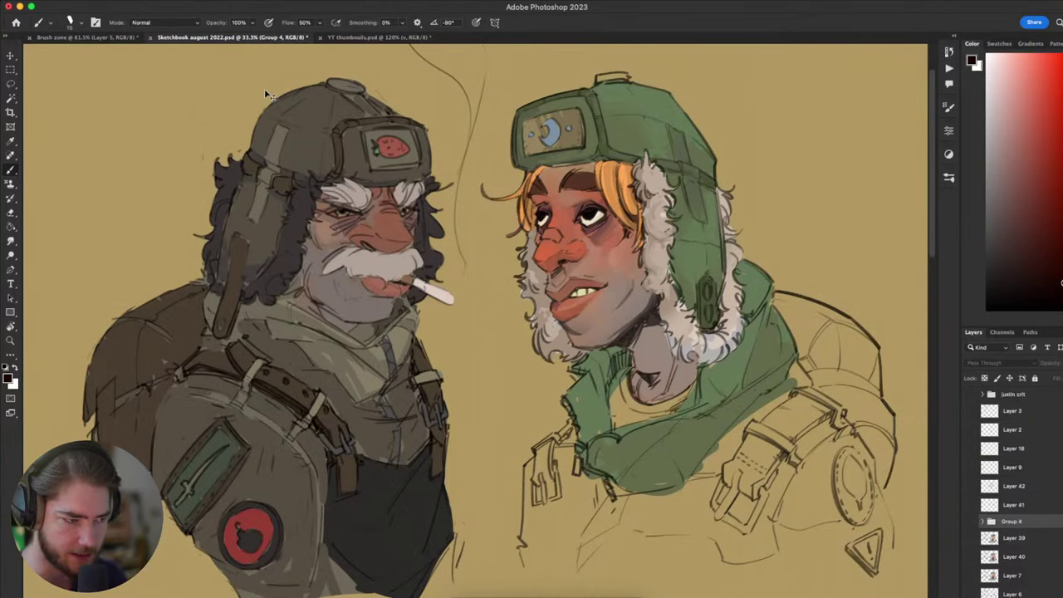
{"action": "key", "text": "ctrl+Tab"}
{"action": "key", "text": "ctrl+Tab"}
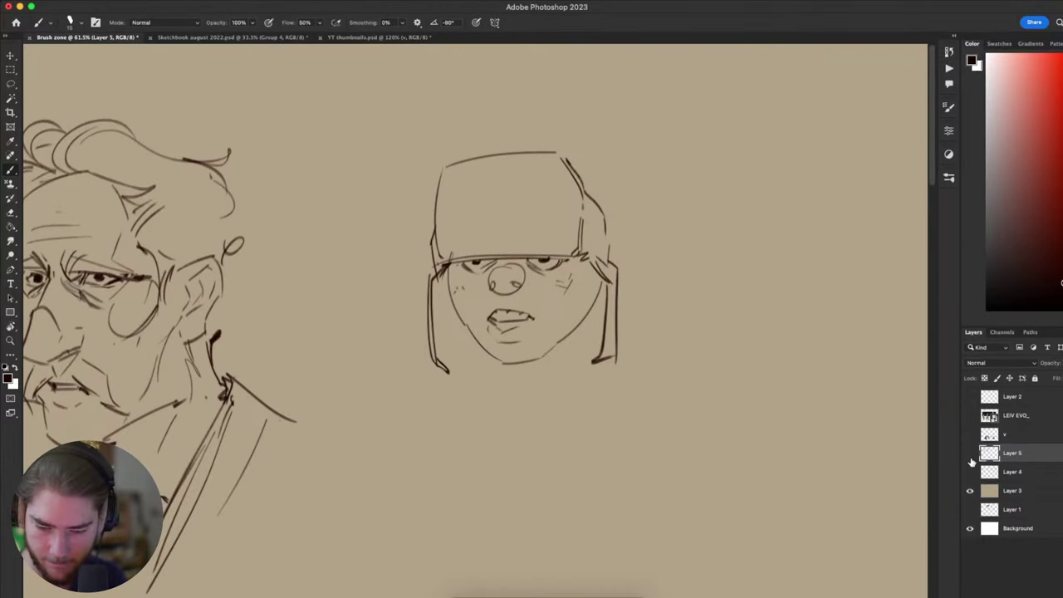
- Hide the v, Layer 5 and Layer 3 layers and show Layer 1 to examine the square-jawed man's portrait
{"action": "left_click", "coordinate": [970, 491]}
{"action": "left_click", "coordinate": [970, 510]}
{"action": "left_click_drag", "start_coordinate": [623, 454], "coordinate": [809, 273]}
{"action": "scroll", "coordinate": [318, 368], "scroll_direction": "up", "scroll_amount": 2}
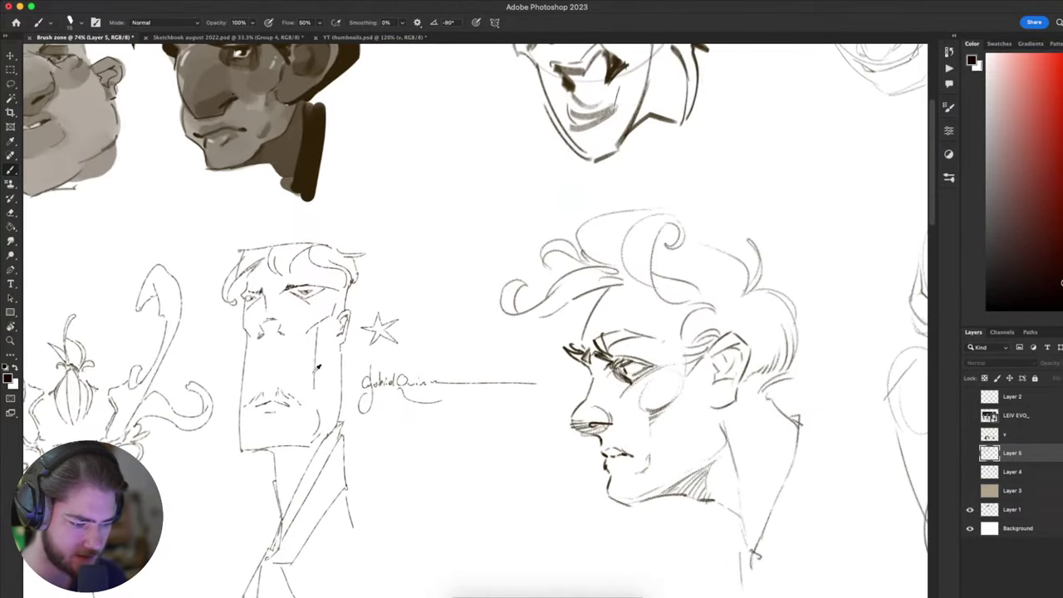
{"action": "scroll", "coordinate": [317, 368], "scroll_direction": "up", "scroll_amount": 3}
{"action": "left_click_drag", "start_coordinate": [374, 386], "coordinate": [584, 347]}
{"action": "scroll", "coordinate": [521, 298], "scroll_direction": "down", "scroll_amount": 1}
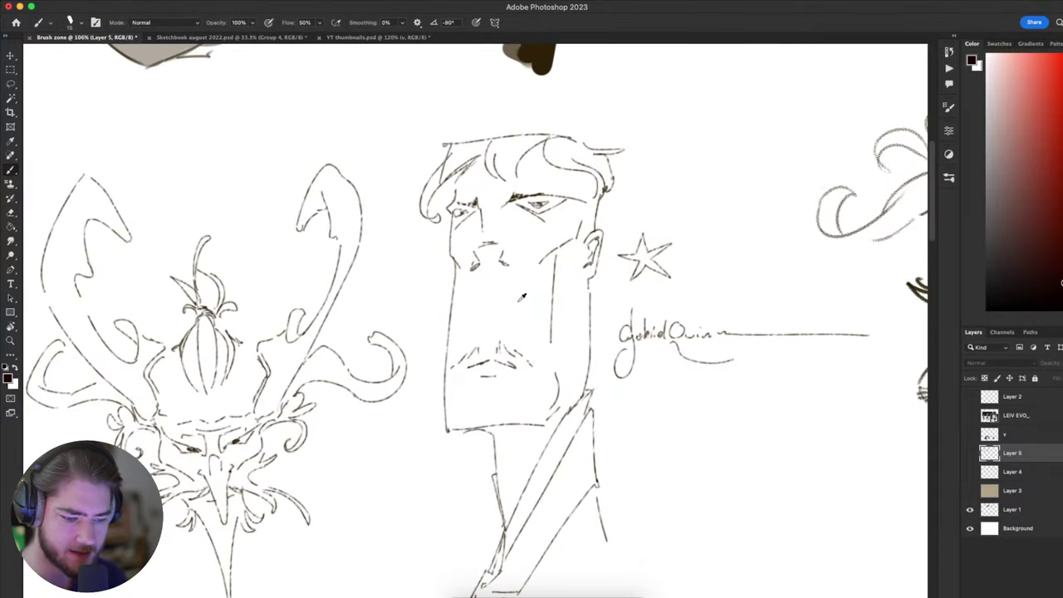
{"action": "scroll", "coordinate": [474, 313], "scroll_direction": "down", "scroll_amount": 3}
{"action": "scroll", "coordinate": [473, 312], "scroll_direction": "right", "scroll_amount": 2}
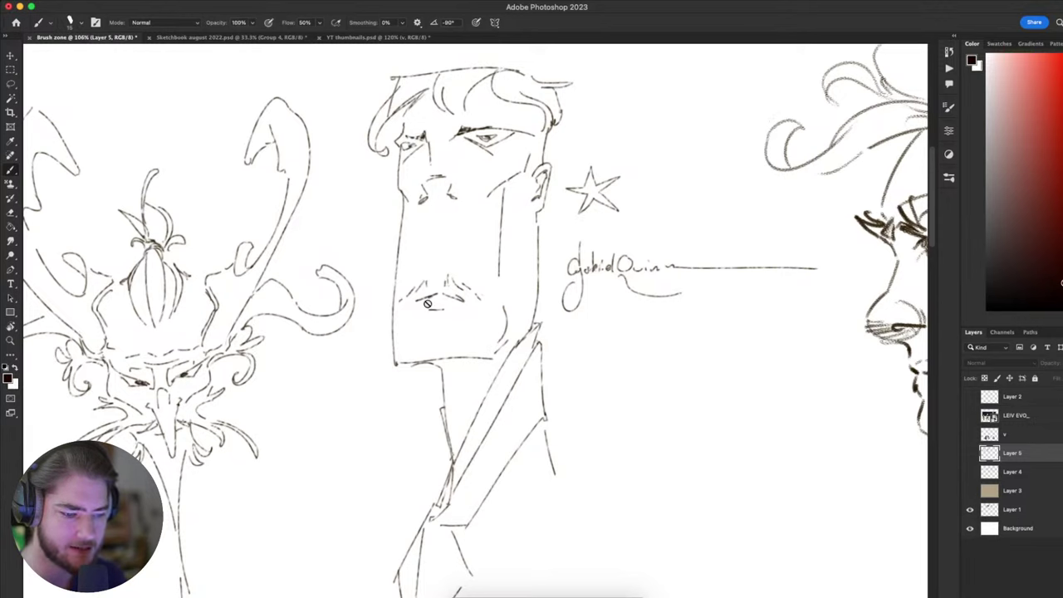
{"action": "mouse_move", "coordinate": [540, 209]}
{"action": "left_mouse_down"}
{"action": "mouse_move", "coordinate": [513, 238]}
{"action": "mouse_move", "coordinate": [543, 213]}
{"action": "left_mouse_up"}
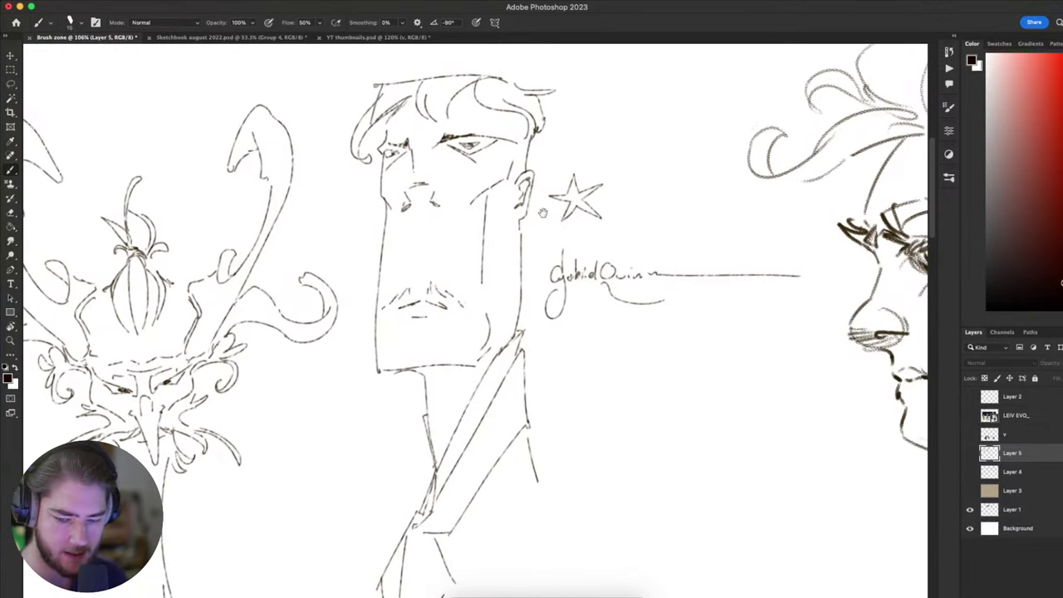
- On Layer 1, lasso the square-jawed man's moustache and mouth and try moving them up about 90 px toward the nose
{"action": "left_click", "coordinate": [1012, 509]}
{"action": "mouse_move", "coordinate": [540, 417]}
{"action": "left_mouse_down"}
{"action": "mouse_move", "coordinate": [570, 454]}
{"action": "mouse_move", "coordinate": [555, 449]}
{"action": "left_mouse_up"}
{"action": "key", "text": "l"}
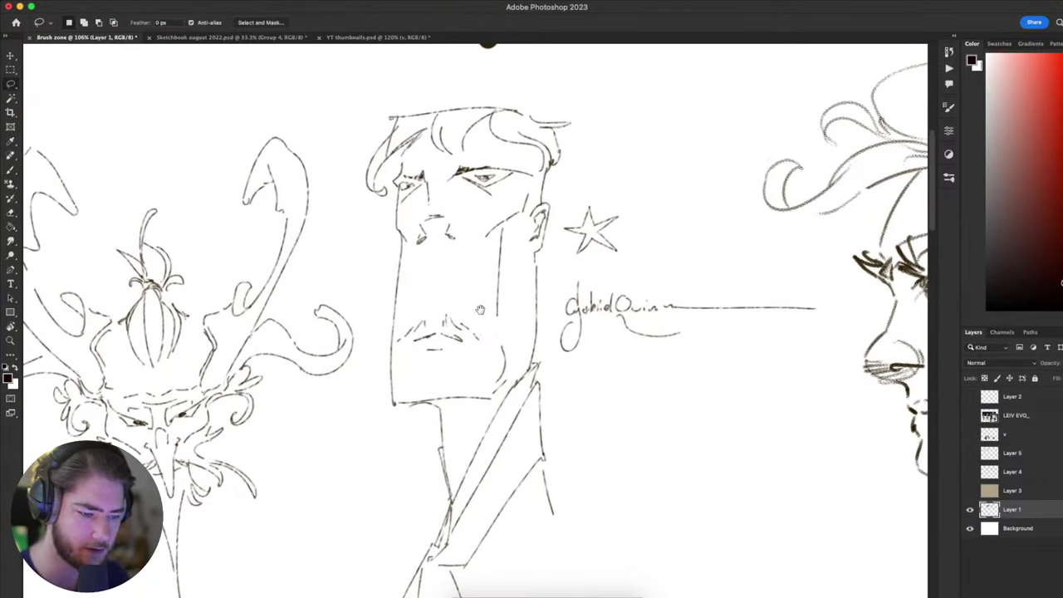
{"action": "mouse_move", "coordinate": [480, 309]}
{"action": "left_mouse_down"}
{"action": "mouse_move", "coordinate": [549, 327]}
{"action": "mouse_move", "coordinate": [463, 370]}
{"action": "mouse_move", "coordinate": [545, 327]}
{"action": "mouse_move", "coordinate": [521, 302]}
{"action": "left_mouse_up"}
{"action": "key", "text": "v"}
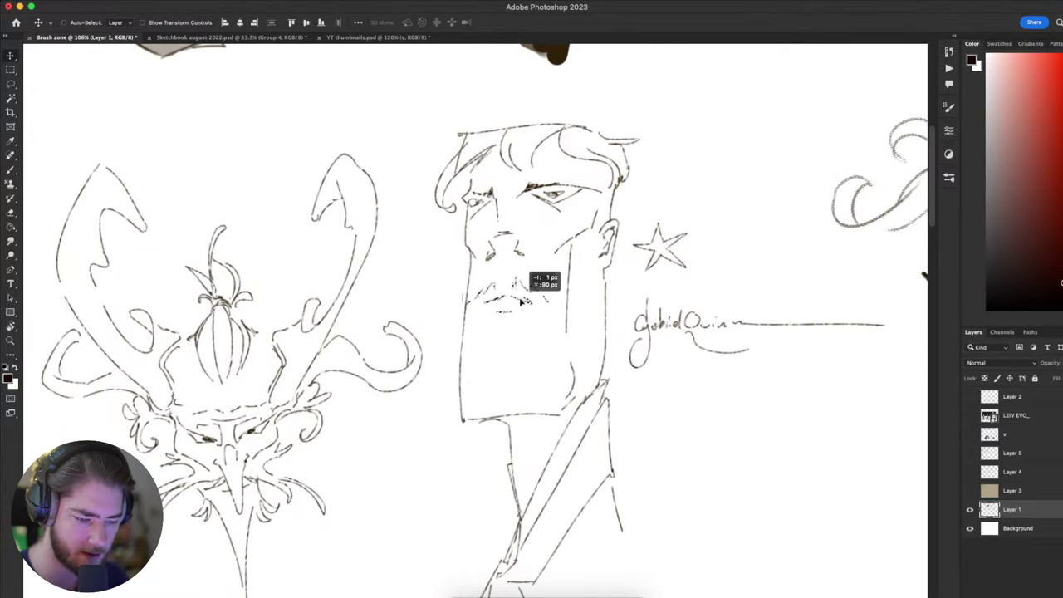
{"action": "key", "text": "super+d"}
{"action": "left_click_drag", "start_coordinate": [752, 443], "coordinate": [739, 436]}
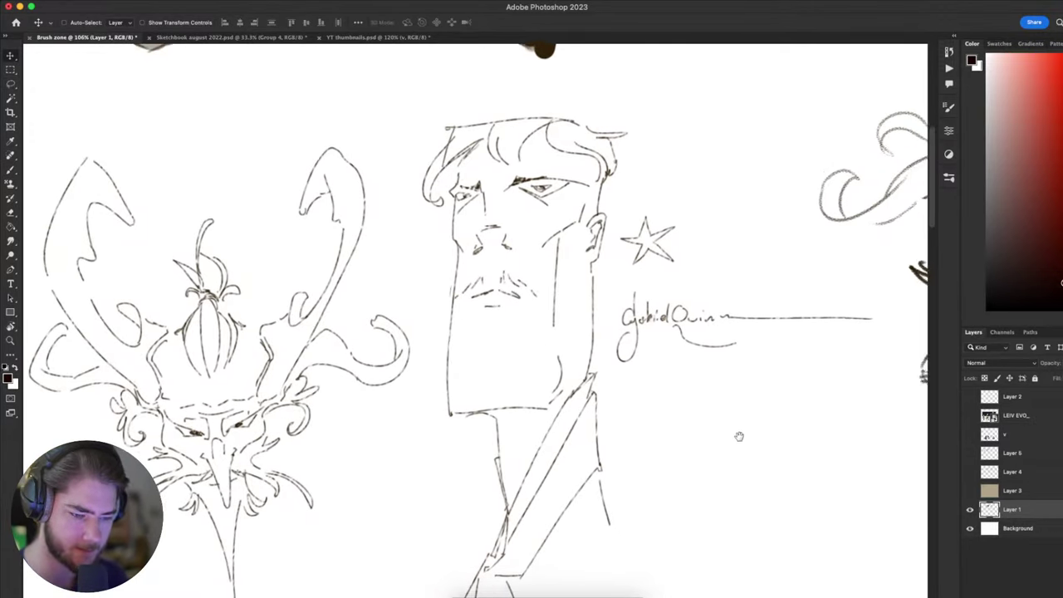
{"action": "scroll", "coordinate": [739, 436], "scroll_direction": "right", "scroll_amount": 4}
{"action": "scroll", "coordinate": [739, 437], "scroll_direction": "down", "scroll_amount": 2}
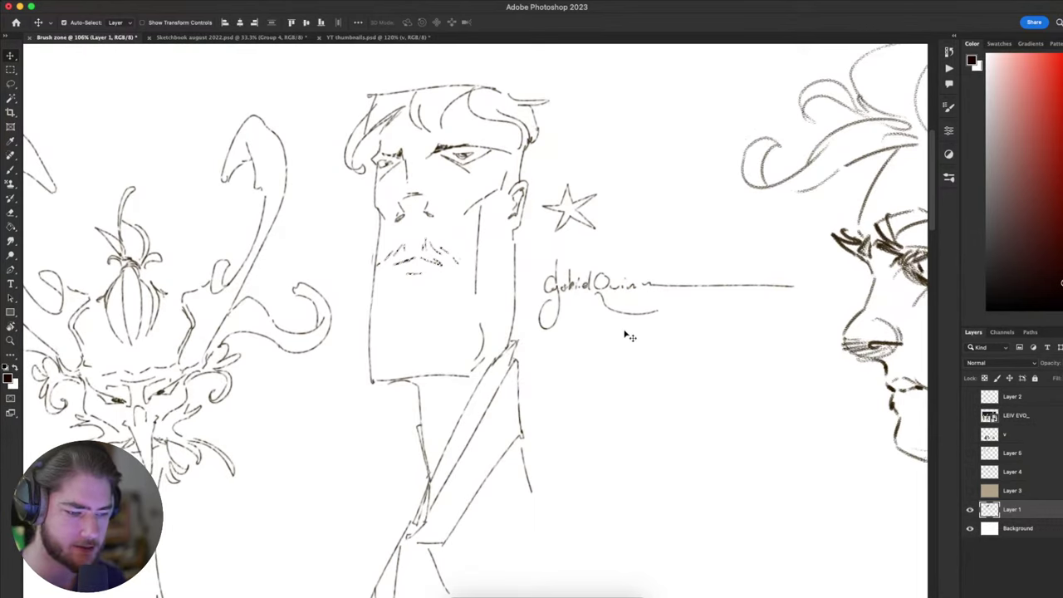
- Try placing the square-jawed man's moustache and mouth low, just above the chin
{"action": "left_click_drag", "start_coordinate": [436, 257], "coordinate": [442, 338]}
{"action": "scroll", "coordinate": [582, 499], "scroll_direction": "right", "scroll_amount": 4}
{"action": "scroll", "coordinate": [581, 499], "scroll_direction": "up", "scroll_amount": 2}
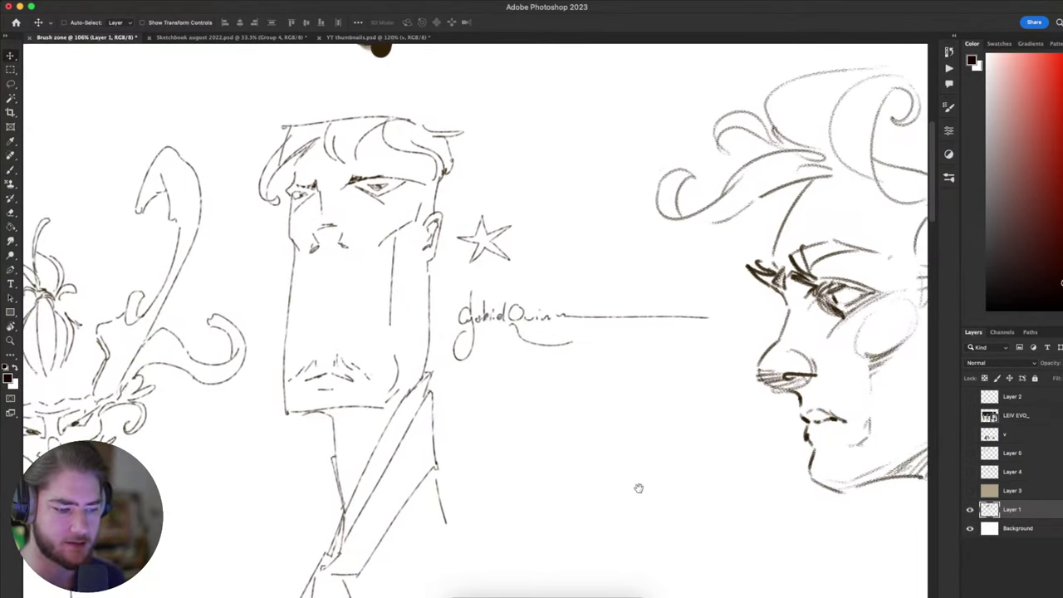
{"action": "left_click_drag", "start_coordinate": [638, 489], "coordinate": [689, 463]}
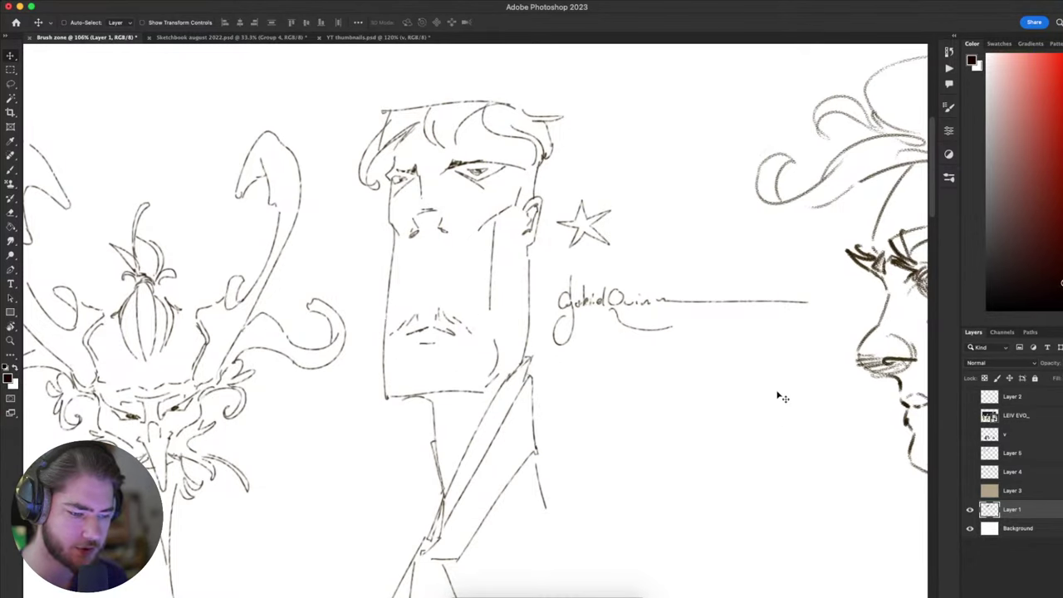
- Hide Layer 1 and show Layer 3, Layer 5 and the v layer again
{"action": "key", "text": "ctrl+Tab"}
{"action": "key", "text": "ctrl+Tab"}
{"action": "key", "text": "ctrl+Tab"}
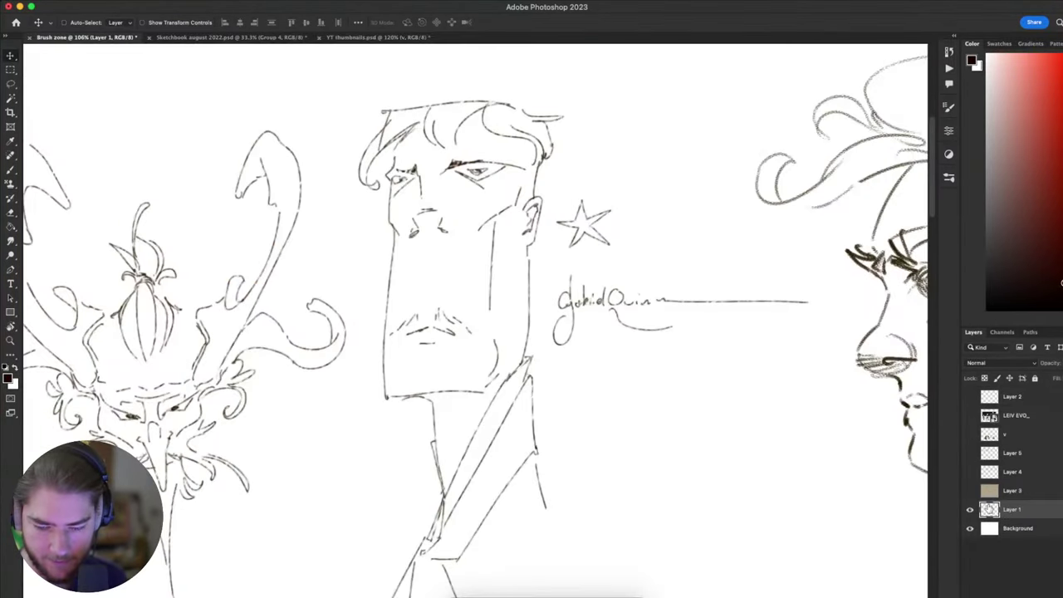
{"action": "left_click", "coordinate": [970, 510]}
{"action": "left_click", "coordinate": [970, 491]}
{"action": "left_click", "coordinate": [970, 455]}
{"action": "left_click", "coordinate": [970, 435]}
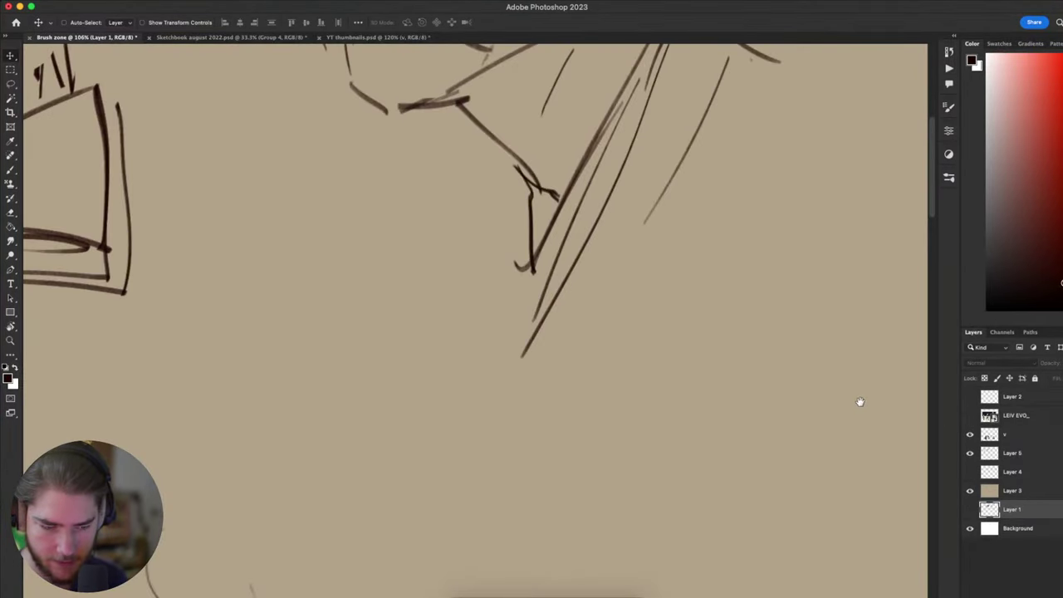
- Make Layer 5 active and ready the Brush tool for the fur-hat head sketch
{"action": "left_click_drag", "start_coordinate": [812, 407], "coordinate": [856, 514]}
{"action": "left_click_drag", "start_coordinate": [890, 468], "coordinate": [712, 557]}
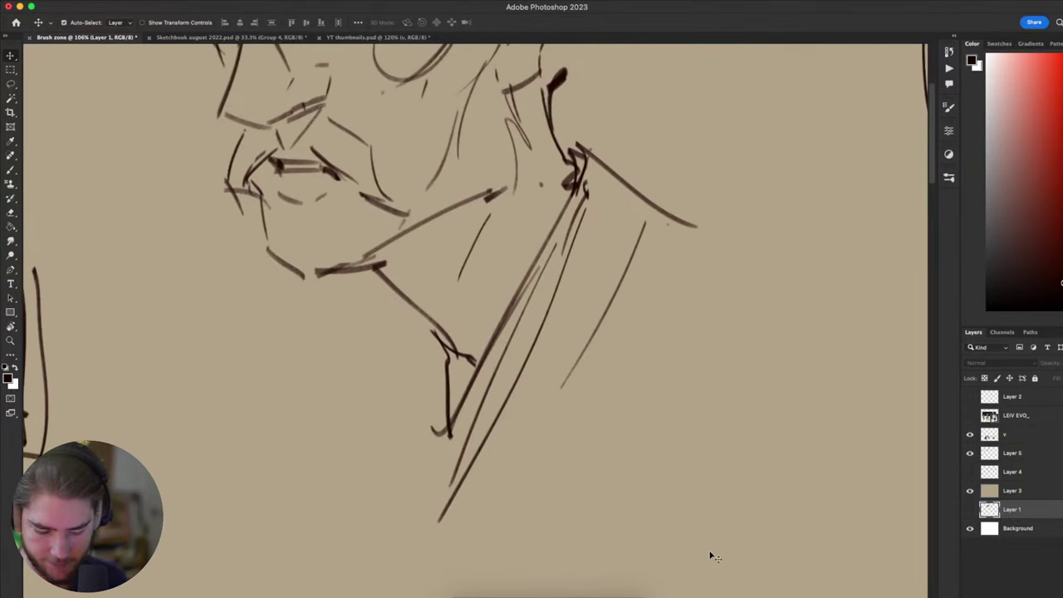
{"action": "key", "text": "super+minus"}
{"action": "key", "text": "super+minus"}
{"action": "key", "text": "super+minus"}
{"action": "key", "text": "super+minus"}
{"action": "key", "text": "super+minus"}
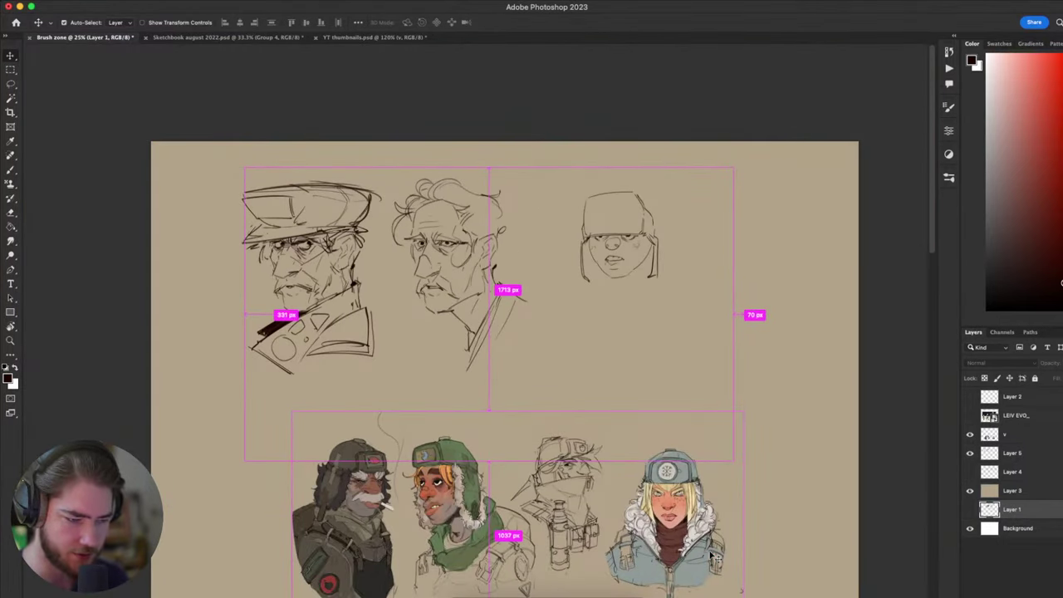
{"action": "key", "text": "super+plus"}
{"action": "left_click_drag", "start_coordinate": [750, 444], "coordinate": [705, 465]}
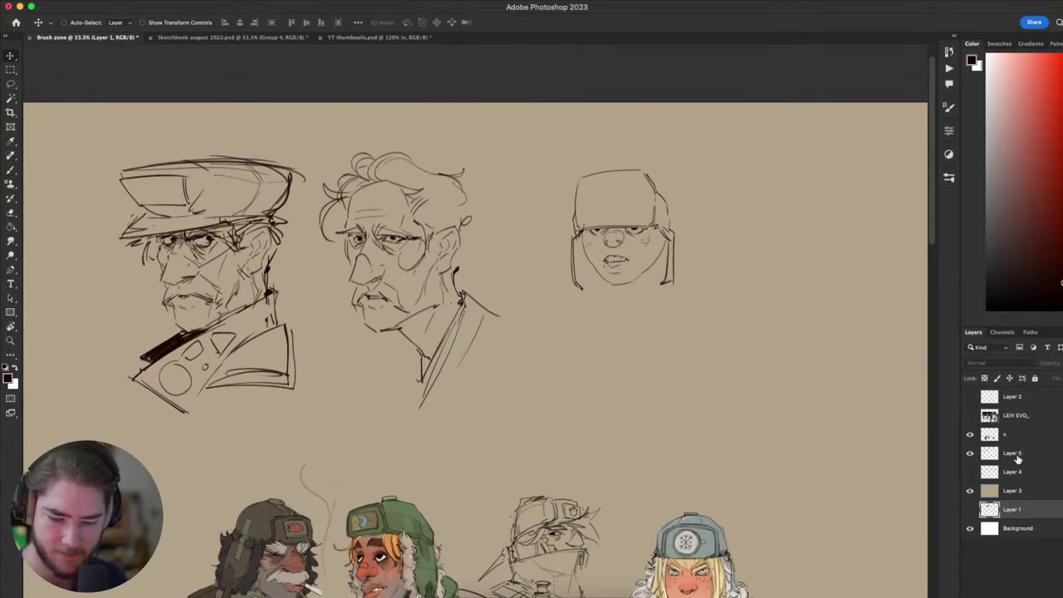
{"action": "left_click", "coordinate": [1018, 458]}
{"action": "left_click_drag", "start_coordinate": [779, 477], "coordinate": [708, 504]}
{"action": "key", "text": "super+plus"}
{"action": "key", "text": "super+plus"}
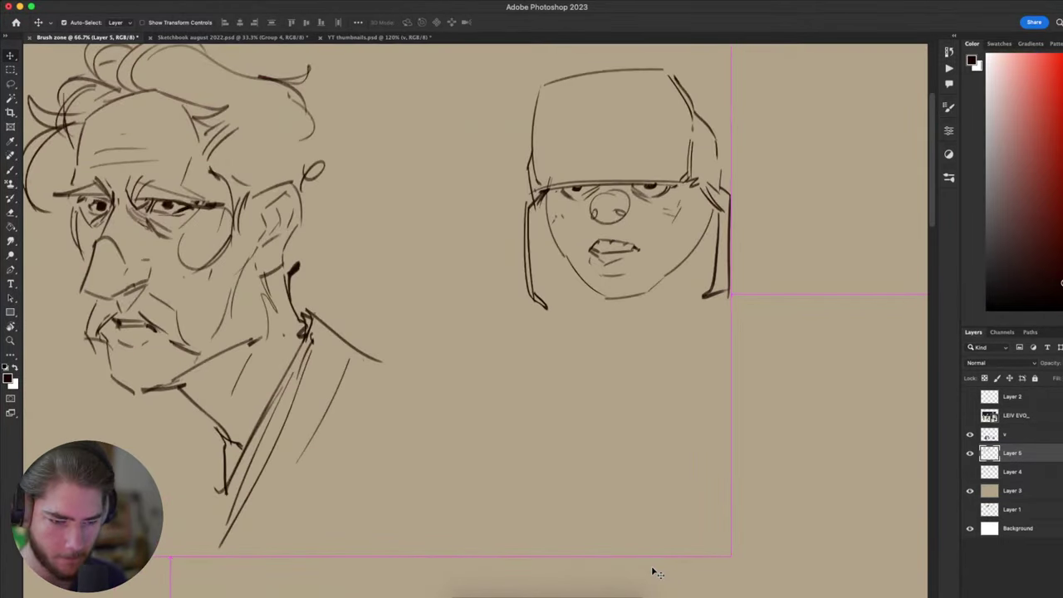
{"action": "key", "text": "b"}
{"action": "left_click_drag", "start_coordinate": [702, 439], "coordinate": [587, 515]}
{"action": "left_click_drag", "start_coordinate": [660, 328], "coordinate": [610, 393]}
{"action": "left_click_drag", "start_coordinate": [712, 353], "coordinate": [611, 438]}
{"action": "key", "text": "super+z"}
{"action": "key", "text": "super+z"}
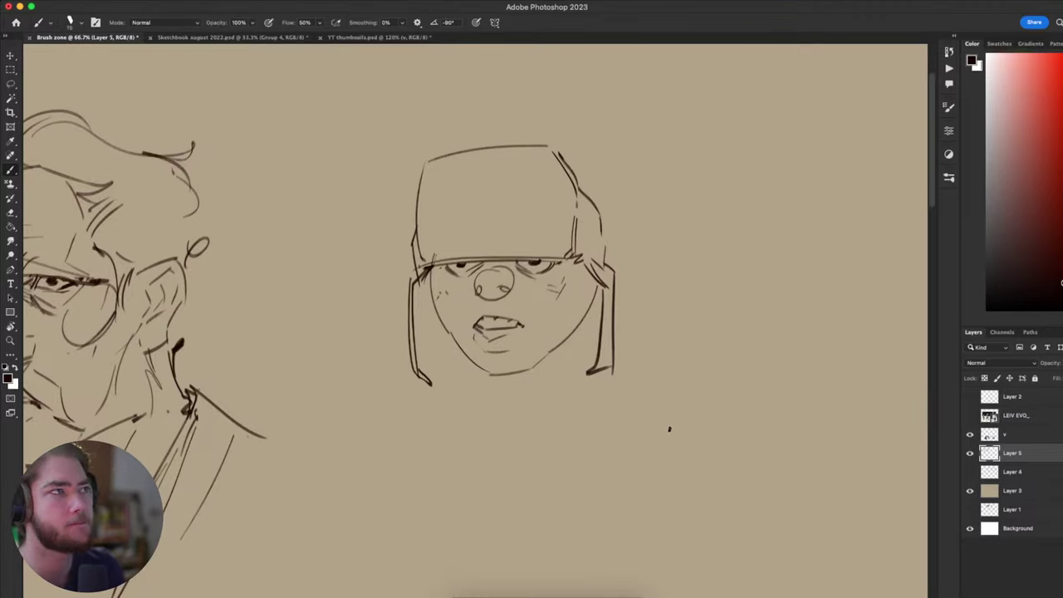
- Erase the ear flap on the right side of the hat and the stray lines at the brim's right end
{"action": "mouse_move", "coordinate": [683, 451]}
{"action": "left_mouse_down"}
{"action": "mouse_move", "coordinate": [669, 453]}
{"action": "mouse_move", "coordinate": [675, 443]}
{"action": "left_mouse_up"}
{"action": "key", "text": "e"}
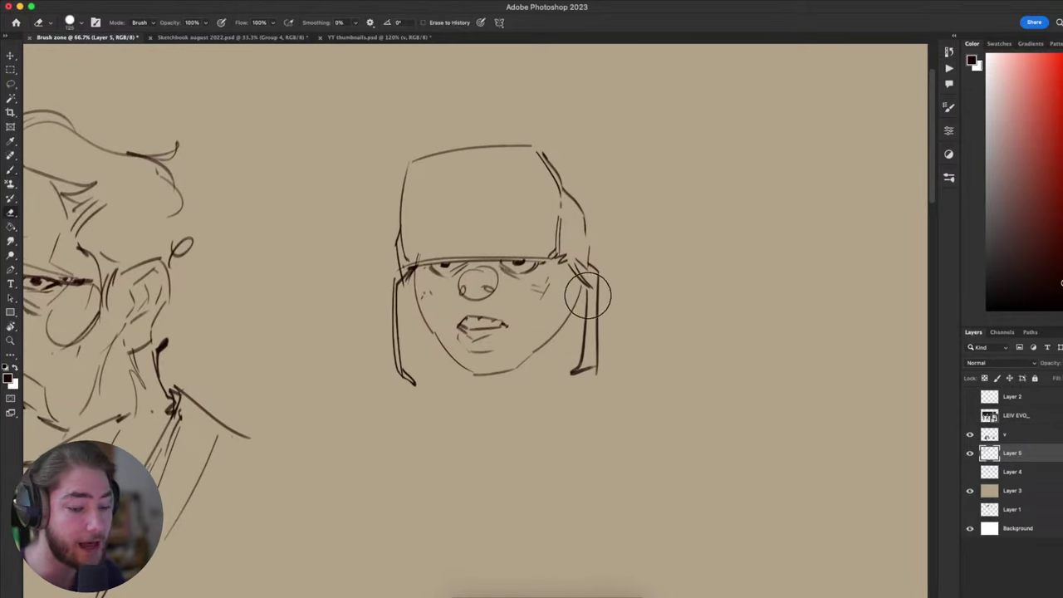
{"action": "left_click_drag", "start_coordinate": [588, 294], "coordinate": [572, 410]}
{"action": "left_click_drag", "start_coordinate": [570, 266], "coordinate": [546, 264]}
- Redraw the hat's right ear flap with the Brush as a shape tapering inward toward the jaw
{"action": "key", "text": "b"}
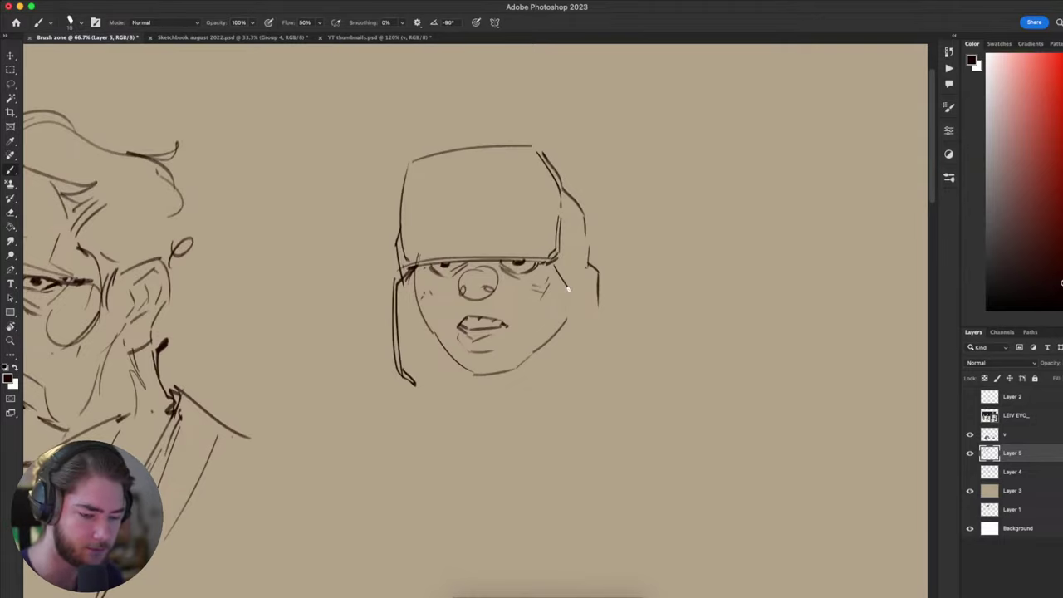
{"action": "scroll", "coordinate": [565, 280], "scroll_direction": "up", "scroll_amount": 2}
{"action": "scroll", "coordinate": [580, 276], "scroll_direction": "down", "scroll_amount": 2}
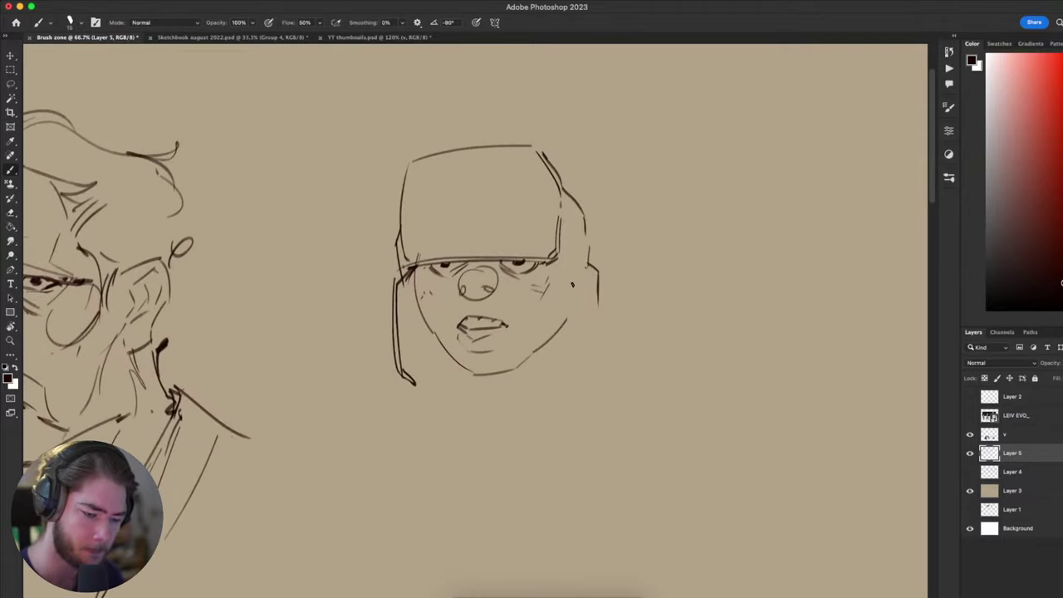
{"action": "left_click_drag", "start_coordinate": [562, 264], "coordinate": [581, 380]}
{"action": "key", "text": "super+z"}
{"action": "mouse_move", "coordinate": [570, 299]}
{"action": "left_mouse_down"}
{"action": "mouse_move", "coordinate": [572, 404]}
{"action": "mouse_move", "coordinate": [542, 403]}
{"action": "mouse_move", "coordinate": [565, 360]}
{"action": "mouse_move", "coordinate": [538, 406]}
{"action": "mouse_move", "coordinate": [588, 363]}
{"action": "left_mouse_up"}
{"action": "key", "text": "super+z"}
{"action": "key", "text": "super+z"}
{"action": "key", "text": "super+z"}
{"action": "key", "text": "super+z"}
{"action": "key", "text": "e"}
{"action": "key", "text": "b"}
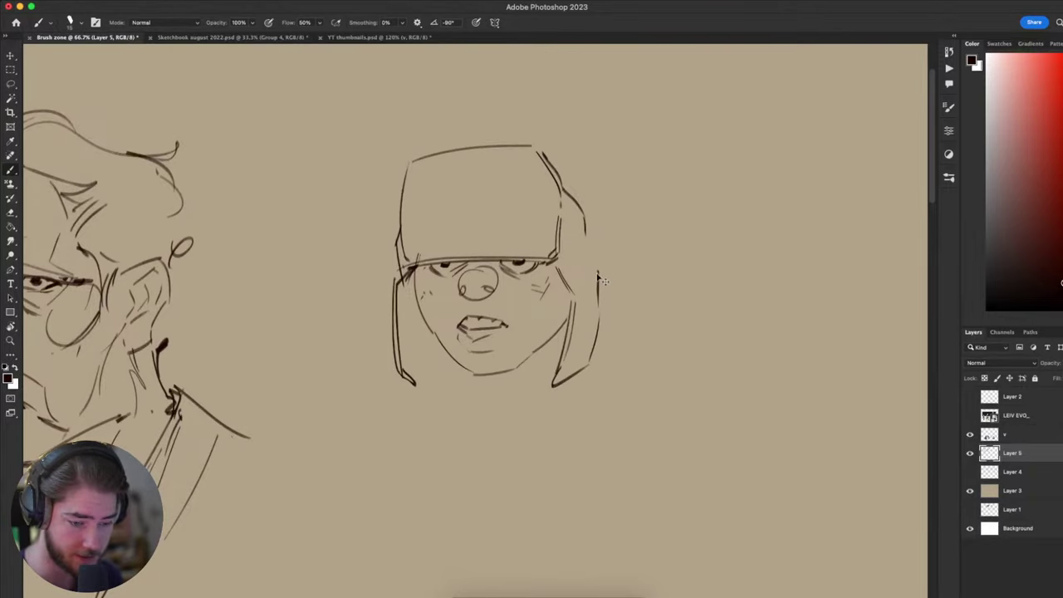
- Draw a short seam line joining the side of the hat to the top of the right ear flap
{"action": "scroll", "coordinate": [593, 260], "scroll_direction": "left", "scroll_amount": 1}
{"action": "left_click_drag", "start_coordinate": [571, 257], "coordinate": [598, 257]}
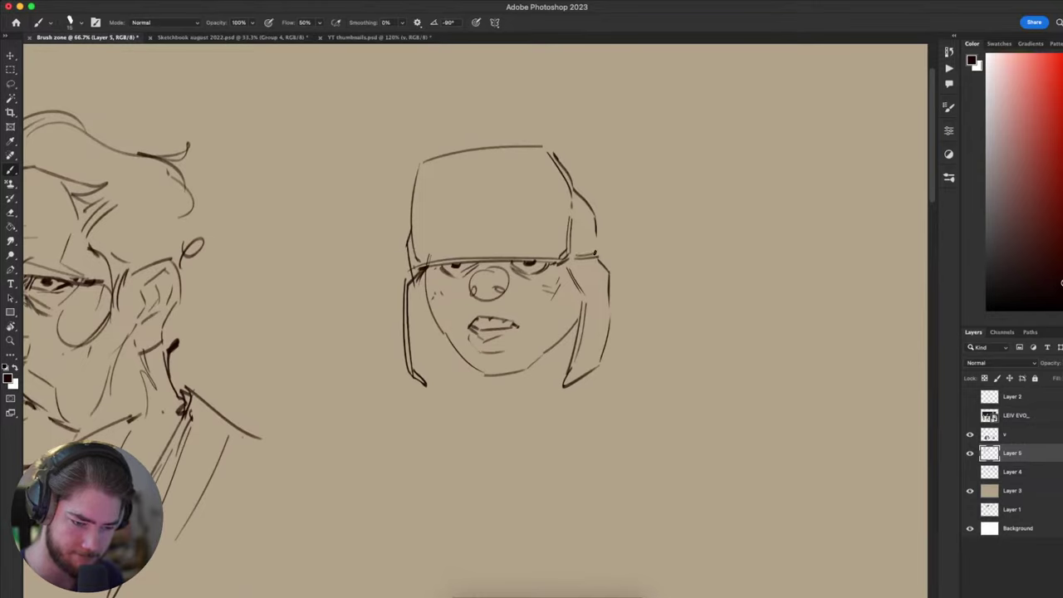
{"action": "key", "text": "ctrl+z"}
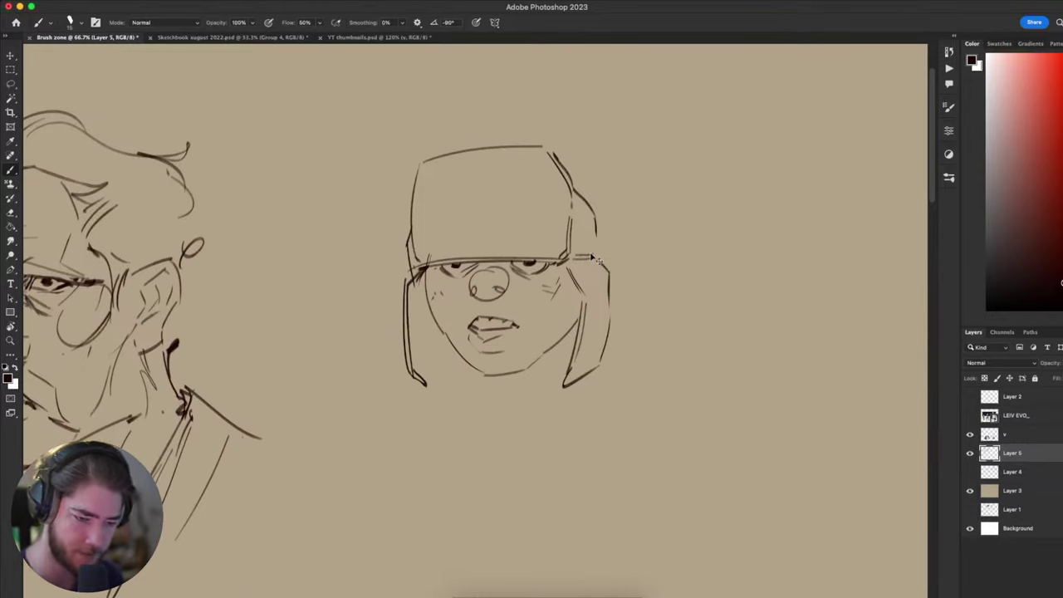
{"action": "key", "text": "ctrl+z"}
{"action": "key", "text": "ctrl+z"}
{"action": "left_click_drag", "start_coordinate": [576, 259], "coordinate": [597, 254]}
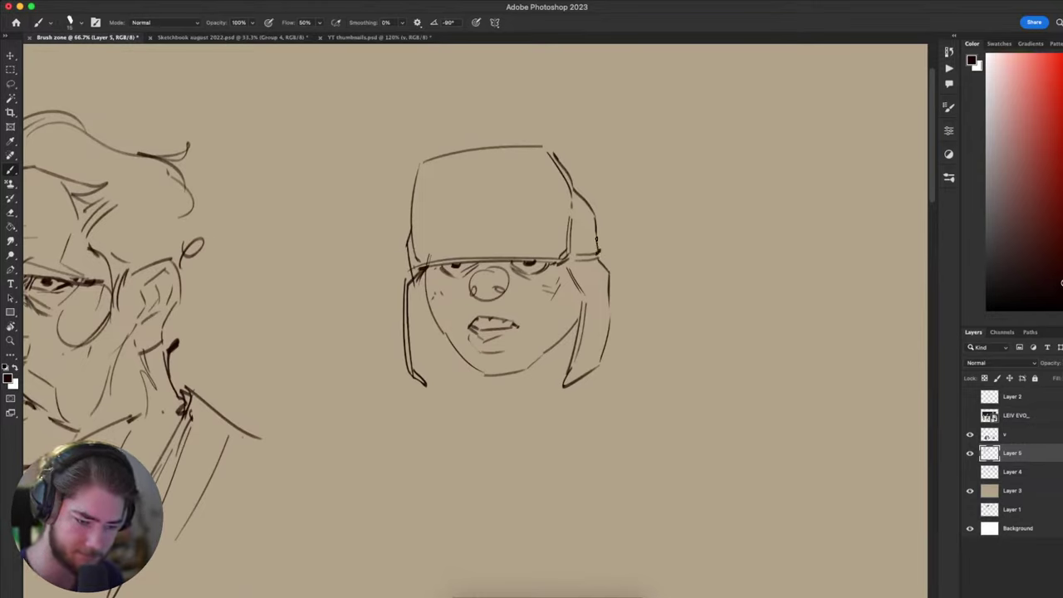
- Erase the end of the jaw line where it meets the right ear flap
{"action": "mouse_move", "coordinate": [659, 279]}
{"action": "left_mouse_down"}
{"action": "mouse_move", "coordinate": [674, 152]}
{"action": "mouse_move", "coordinate": [607, 152]}
{"action": "mouse_move", "coordinate": [597, 255]}
{"action": "left_mouse_up"}
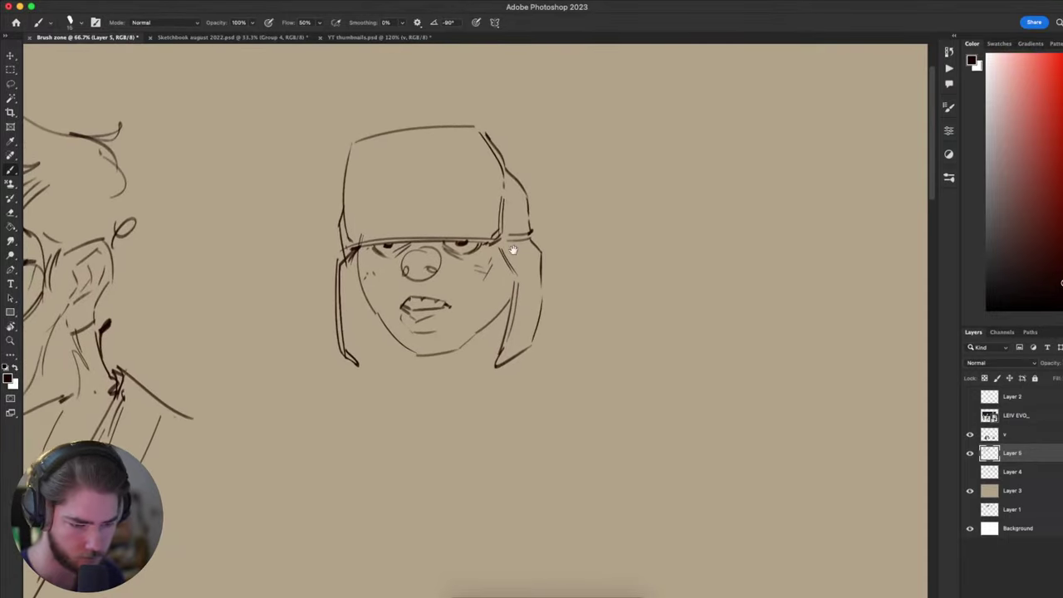
{"action": "key", "text": "e"}
{"action": "left_click_drag", "start_coordinate": [505, 284], "coordinate": [492, 332]}
{"action": "key", "text": "b"}
{"action": "mouse_move", "coordinate": [498, 249]}
{"action": "left_mouse_down"}
{"action": "mouse_move", "coordinate": [501, 286]}
{"action": "mouse_move", "coordinate": [509, 269]}
{"action": "mouse_move", "coordinate": [503, 300]}
{"action": "mouse_move", "coordinate": [502, 275]}
{"action": "left_mouse_up"}
{"action": "key", "text": "ctrl+z"}
{"action": "key", "text": "ctrl+z"}
{"action": "key", "text": "ctrl+z"}
{"action": "key", "text": "ctrl+z"}
{"action": "key", "text": "ctrl+z"}
{"action": "key", "text": "super+z"}
{"action": "key", "text": "super+z"}
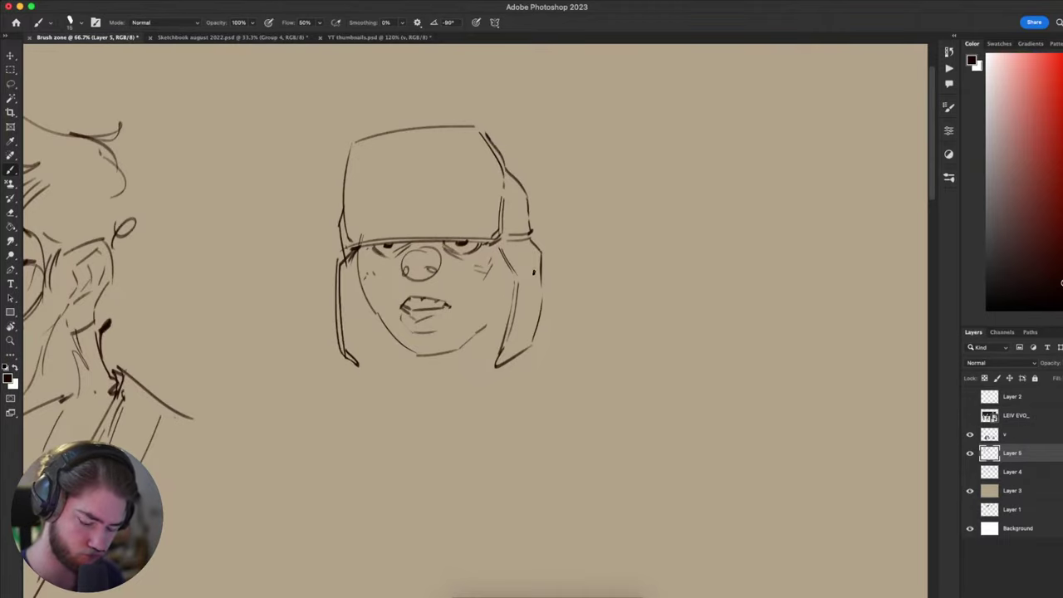
- Lasso and delete both ear flaps from the hat, then return to the Brush tool
{"action": "mouse_move", "coordinate": [529, 297]}
{"action": "left_mouse_down"}
{"action": "mouse_move", "coordinate": [562, 225]}
{"action": "mouse_move", "coordinate": [508, 351]}
{"action": "mouse_move", "coordinate": [592, 182]}
{"action": "mouse_move", "coordinate": [548, 199]}
{"action": "mouse_move", "coordinate": [463, 384]}
{"action": "mouse_move", "coordinate": [545, 275]}
{"action": "mouse_move", "coordinate": [532, 265]}
{"action": "mouse_move", "coordinate": [460, 342]}
{"action": "mouse_move", "coordinate": [593, 205]}
{"action": "mouse_move", "coordinate": [530, 318]}
{"action": "mouse_move", "coordinate": [558, 297]}
{"action": "mouse_move", "coordinate": [518, 352]}
{"action": "mouse_move", "coordinate": [577, 332]}
{"action": "left_mouse_up"}
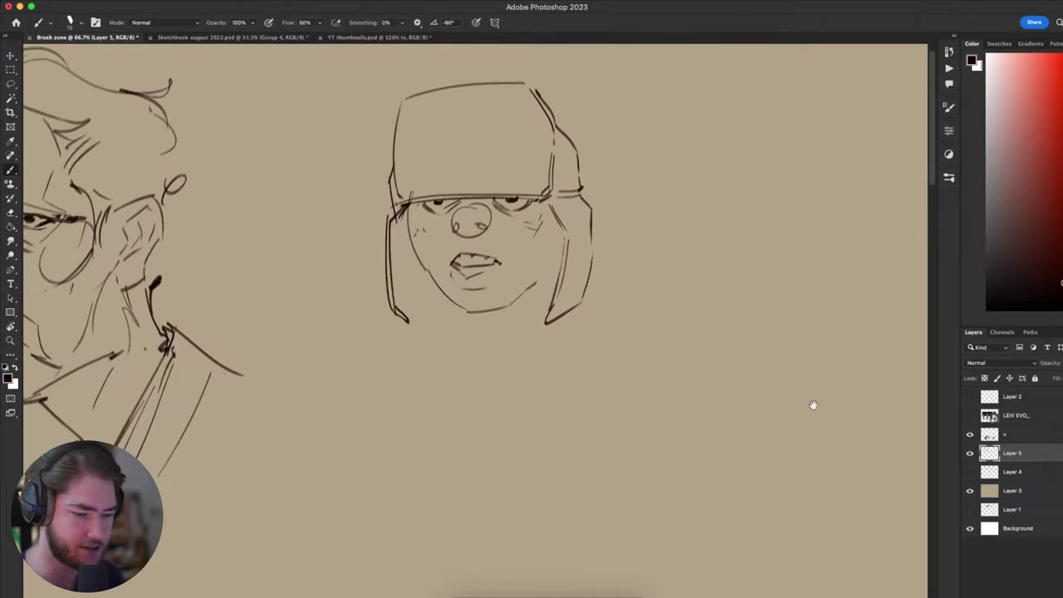
{"action": "mouse_move", "coordinate": [759, 446]}
{"action": "left_mouse_down"}
{"action": "mouse_move", "coordinate": [701, 501]}
{"action": "mouse_move", "coordinate": [766, 465]}
{"action": "mouse_move", "coordinate": [735, 496]}
{"action": "left_mouse_up"}
{"action": "scroll", "coordinate": [632, 461], "scroll_direction": "up", "scroll_amount": 3}
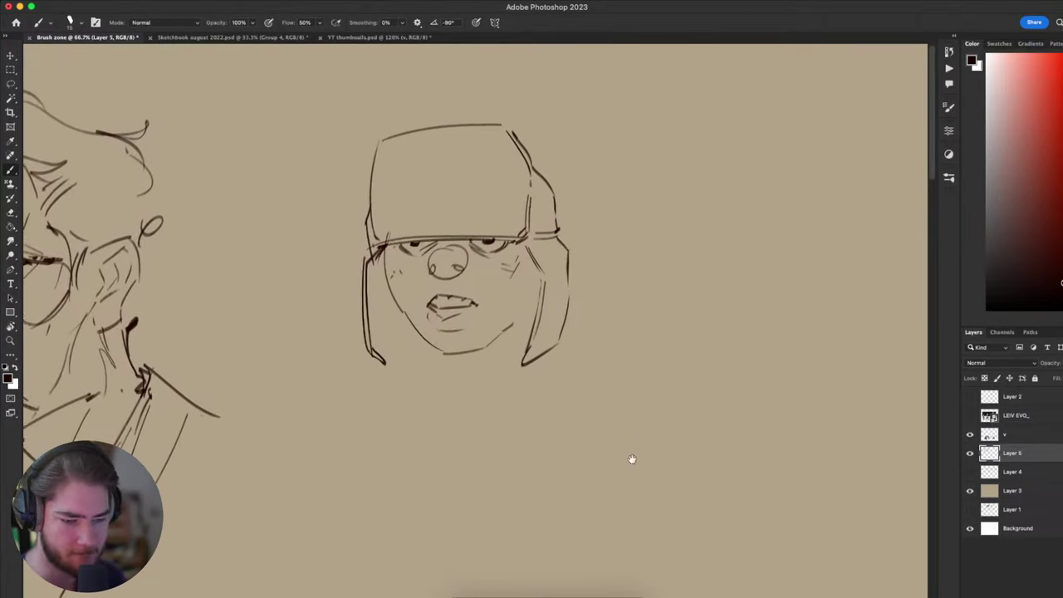
{"action": "key", "text": "l"}
{"action": "mouse_move", "coordinate": [614, 334]}
{"action": "left_mouse_down"}
{"action": "mouse_move", "coordinate": [485, 503]}
{"action": "mouse_move", "coordinate": [513, 333]}
{"action": "mouse_move", "coordinate": [544, 313]}
{"action": "left_mouse_up"}
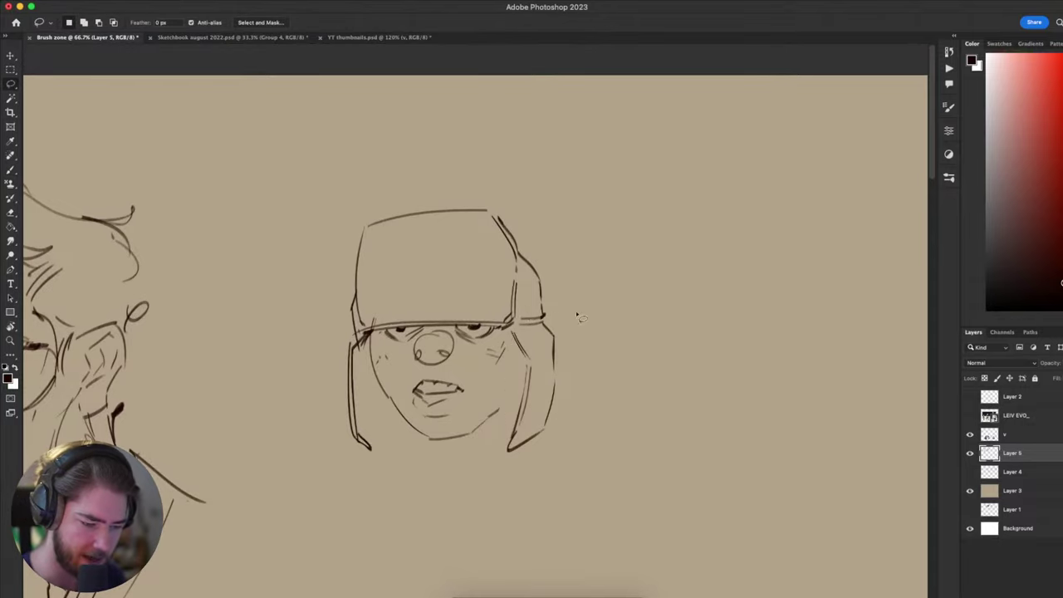
{"action": "key", "text": "Delete"}
{"action": "mouse_move", "coordinate": [369, 419]}
{"action": "left_mouse_down"}
{"action": "mouse_move", "coordinate": [364, 325]}
{"action": "mouse_move", "coordinate": [395, 409]}
{"action": "left_mouse_up"}
{"action": "key", "text": "Delete"}
{"action": "key", "text": "b"}
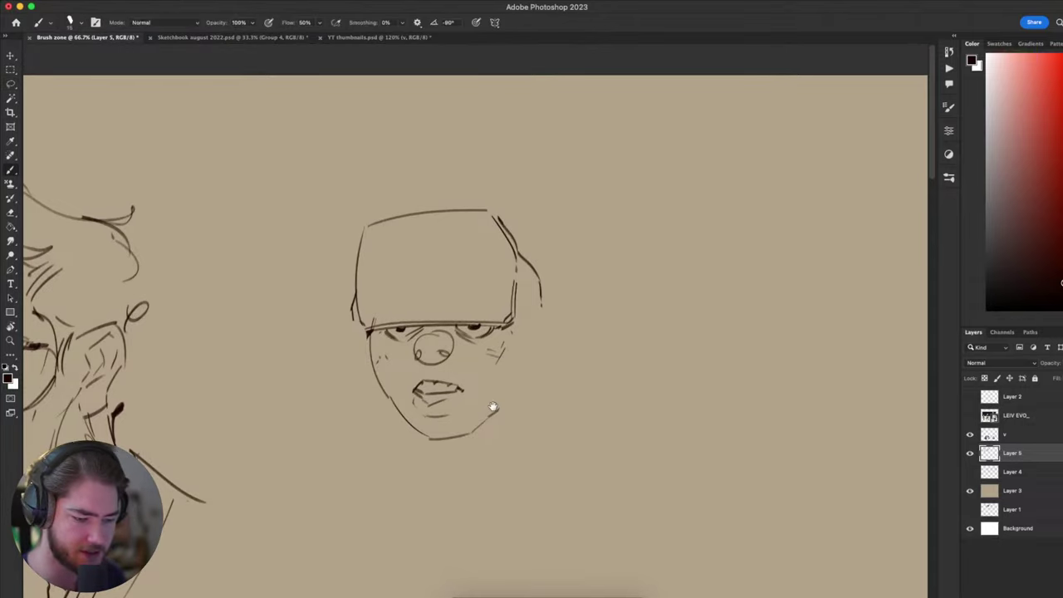
- Complete the jaw line up to the hat brim and draw the inner edge of the right ear flap
{"action": "left_click_drag", "start_coordinate": [492, 407], "coordinate": [536, 341]}
{"action": "key", "text": "super+z"}
{"action": "mouse_move", "coordinate": [419, 262]}
{"action": "left_mouse_down"}
{"action": "mouse_move", "coordinate": [560, 261]}
{"action": "mouse_move", "coordinate": [577, 298]}
{"action": "mouse_move", "coordinate": [535, 404]}
{"action": "left_mouse_up"}
{"action": "key", "text": "super+z"}
{"action": "key", "text": "super+z"}
{"action": "key", "text": "super+z"}
{"action": "key", "text": "super+z"}
{"action": "mouse_move", "coordinate": [551, 276]}
{"action": "left_mouse_down"}
{"action": "mouse_move", "coordinate": [605, 287]}
{"action": "mouse_move", "coordinate": [512, 400]}
{"action": "mouse_move", "coordinate": [606, 282]}
{"action": "mouse_move", "coordinate": [530, 392]}
{"action": "left_mouse_up"}
{"action": "key", "text": "super+z"}
{"action": "key", "text": "ctrl+z"}
- Draw the right ear flap's outer contour down from the hat, and outline the left ear flap beside the cheek
{"action": "left_click_drag", "start_coordinate": [595, 288], "coordinate": [595, 316]}
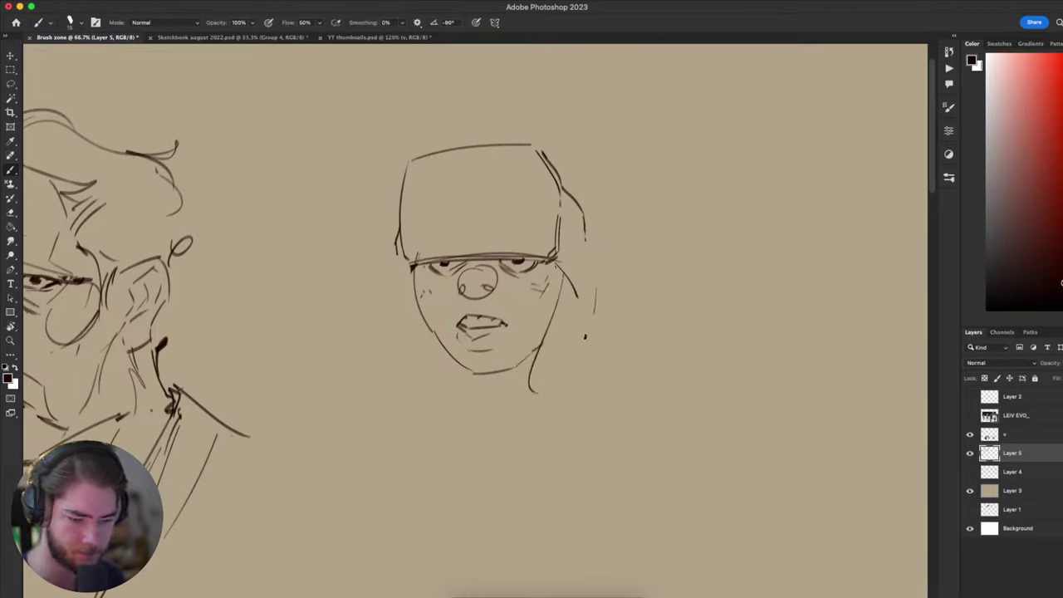
{"action": "key", "text": "super+z"}
{"action": "mouse_move", "coordinate": [552, 393]}
{"action": "left_mouse_down"}
{"action": "mouse_move", "coordinate": [591, 349]}
{"action": "mouse_move", "coordinate": [591, 360]}
{"action": "left_mouse_up"}
{"action": "mouse_move", "coordinate": [600, 346]}
{"action": "left_mouse_down"}
{"action": "mouse_move", "coordinate": [597, 263]}
{"action": "mouse_move", "coordinate": [601, 311]}
{"action": "left_mouse_up"}
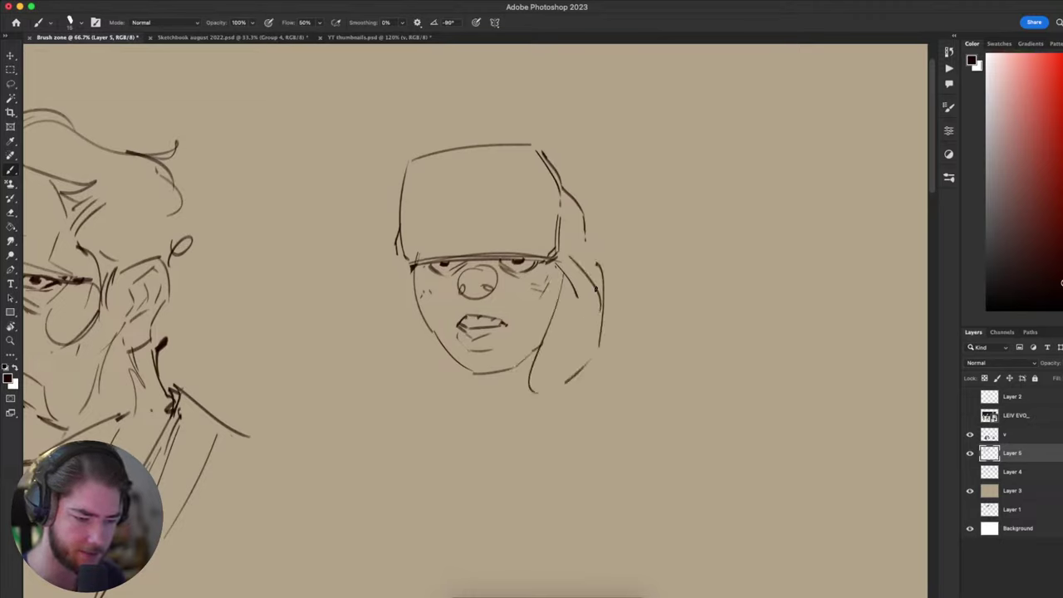
{"action": "left_click_drag", "start_coordinate": [572, 182], "coordinate": [598, 274]}
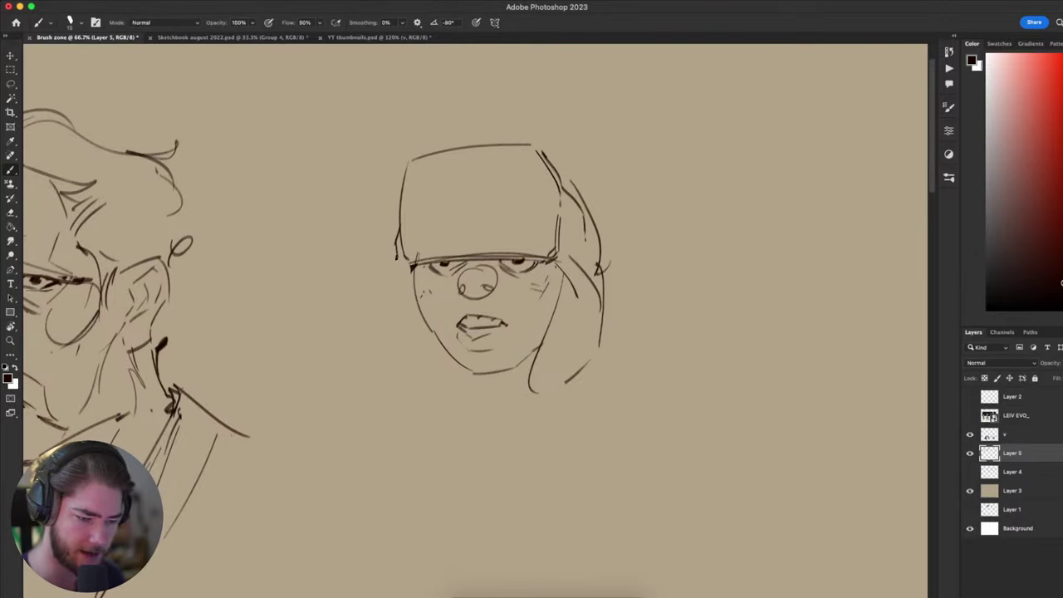
{"action": "mouse_move", "coordinate": [397, 283]}
{"action": "left_mouse_down"}
{"action": "mouse_move", "coordinate": [388, 325]}
{"action": "mouse_move", "coordinate": [447, 388]}
{"action": "mouse_move", "coordinate": [435, 354]}
{"action": "left_mouse_up"}
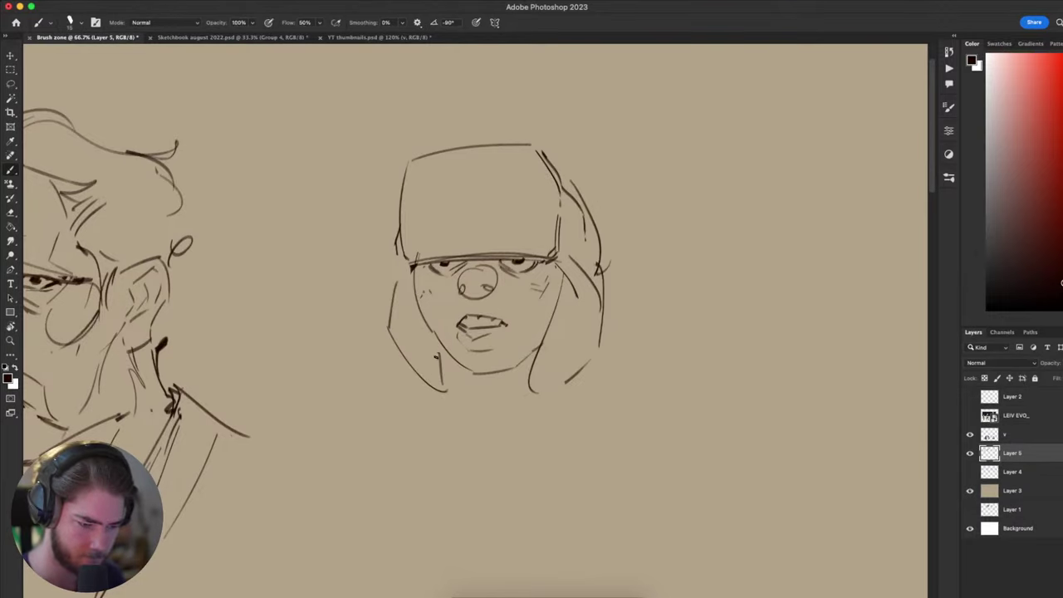
{"action": "mouse_move", "coordinate": [398, 266]}
{"action": "left_mouse_down"}
{"action": "mouse_move", "coordinate": [377, 348]}
{"action": "mouse_move", "coordinate": [412, 396]}
{"action": "mouse_move", "coordinate": [440, 400]}
{"action": "left_mouse_up"}
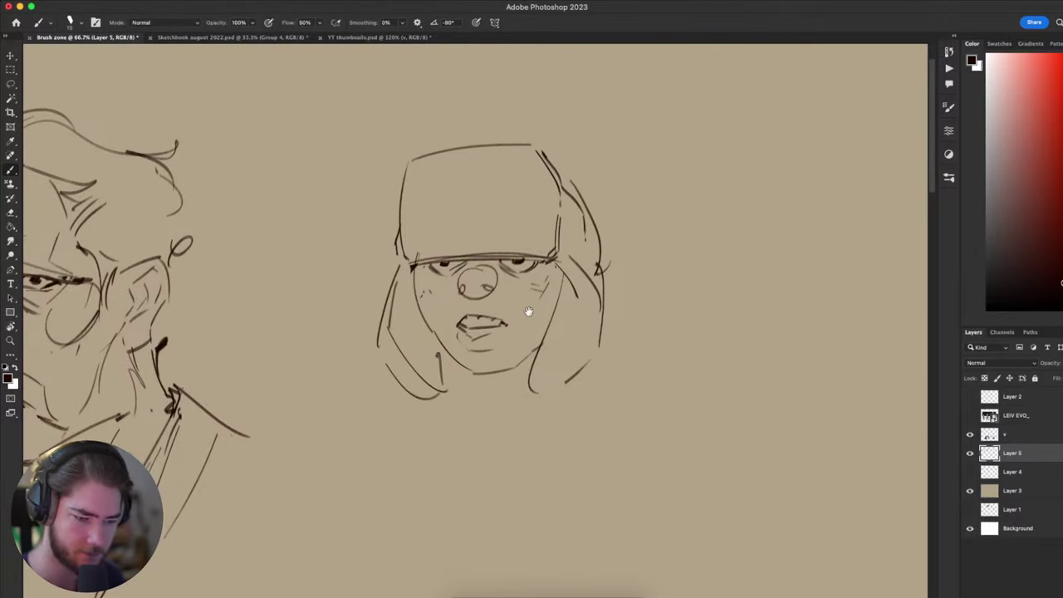
- Erase the hat's crown outline above the brim, then return to the Brush tool
{"action": "left_click_drag", "start_coordinate": [488, 217], "coordinate": [481, 245]}
{"action": "key", "text": "e"}
{"action": "mouse_move", "coordinate": [386, 250]}
{"action": "left_mouse_down"}
{"action": "mouse_move", "coordinate": [464, 161]}
{"action": "mouse_move", "coordinate": [593, 190]}
{"action": "left_mouse_up"}
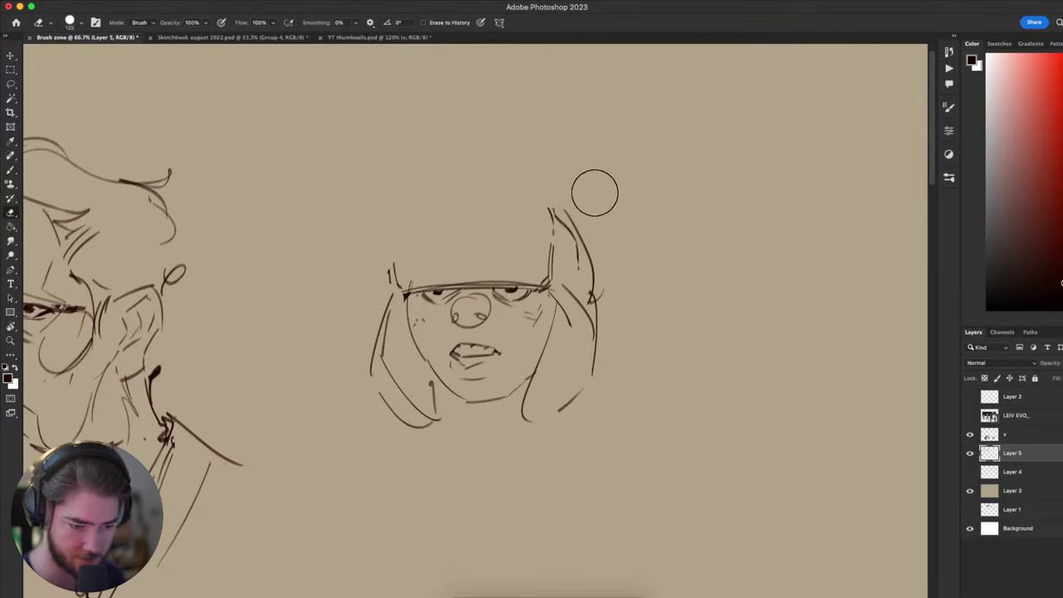
{"action": "key", "text": "b"}
{"action": "key", "text": "super+z"}
{"action": "mouse_move", "coordinate": [398, 284]}
{"action": "left_mouse_down"}
{"action": "mouse_move", "coordinate": [435, 191]}
{"action": "mouse_move", "coordinate": [419, 196]}
{"action": "mouse_move", "coordinate": [497, 187]}
{"action": "left_mouse_up"}
{"action": "key", "text": "super+z"}
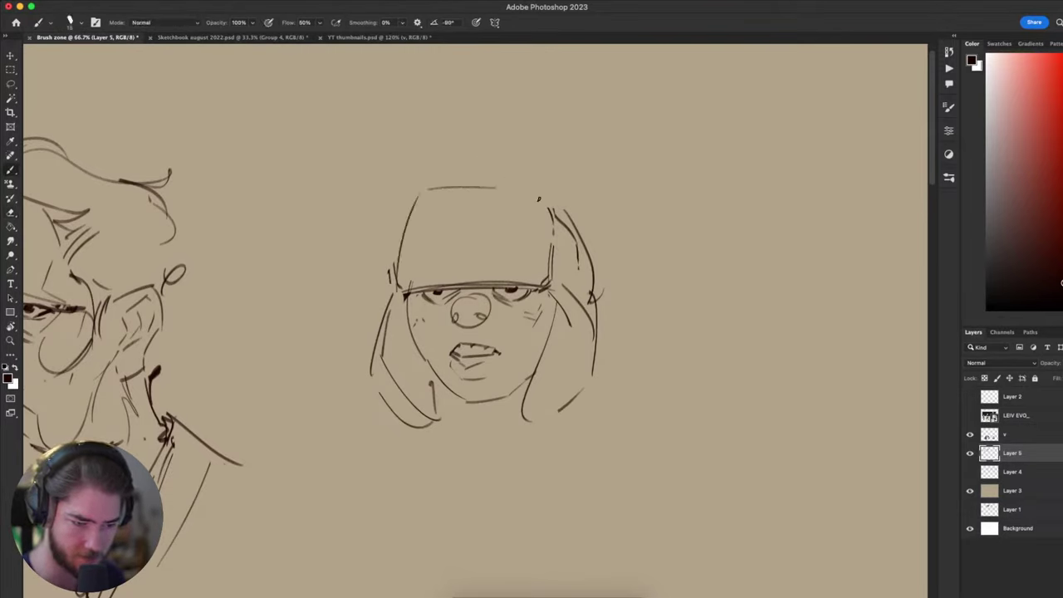
{"action": "key", "text": "super+z"}
{"action": "left_click_drag", "start_coordinate": [426, 192], "coordinate": [557, 187]}
{"action": "key", "text": "ctrl+z"}
{"action": "key", "text": "ctrl+z"}
{"action": "mouse_move", "coordinate": [396, 271]}
{"action": "left_mouse_down"}
{"action": "mouse_move", "coordinate": [389, 231]}
{"action": "mouse_move", "coordinate": [509, 169]}
{"action": "left_mouse_up"}
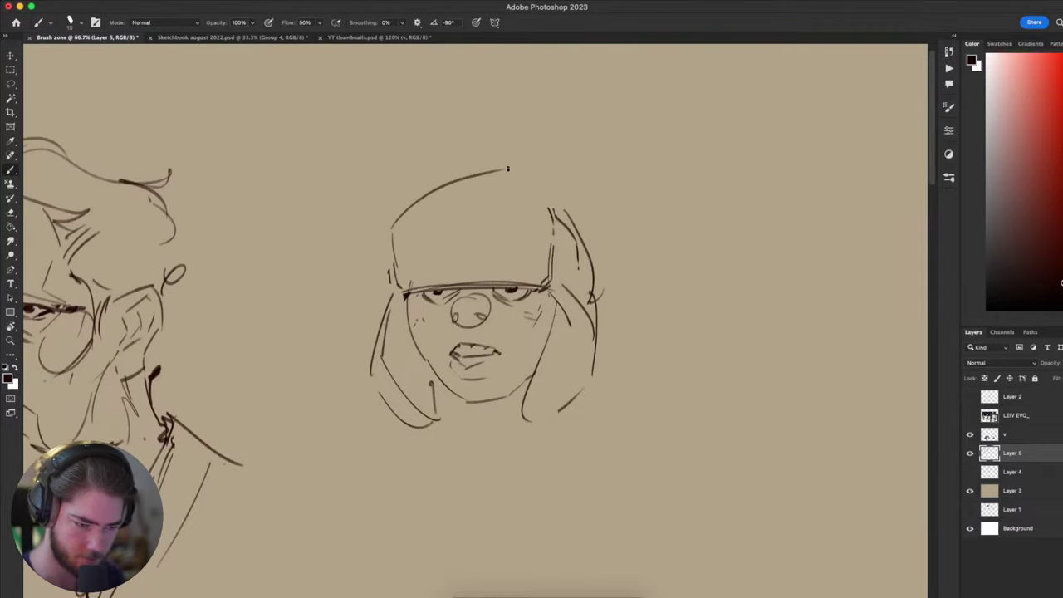
{"action": "key", "text": "ctrl+z"}
- Redraw the hat's crown with a nearly flat top and slanted corners running down to both sides
{"action": "mouse_move", "coordinate": [388, 234]}
{"action": "left_mouse_down"}
{"action": "mouse_move", "coordinate": [416, 187]}
{"action": "mouse_move", "coordinate": [540, 181]}
{"action": "mouse_move", "coordinate": [555, 208]}
{"action": "mouse_move", "coordinate": [546, 271]}
{"action": "left_mouse_up"}
{"action": "left_click_drag", "start_coordinate": [554, 216], "coordinate": [540, 275]}
{"action": "key", "text": "ctrl+z"}
{"action": "left_click_drag", "start_coordinate": [687, 252], "coordinate": [722, 64]}
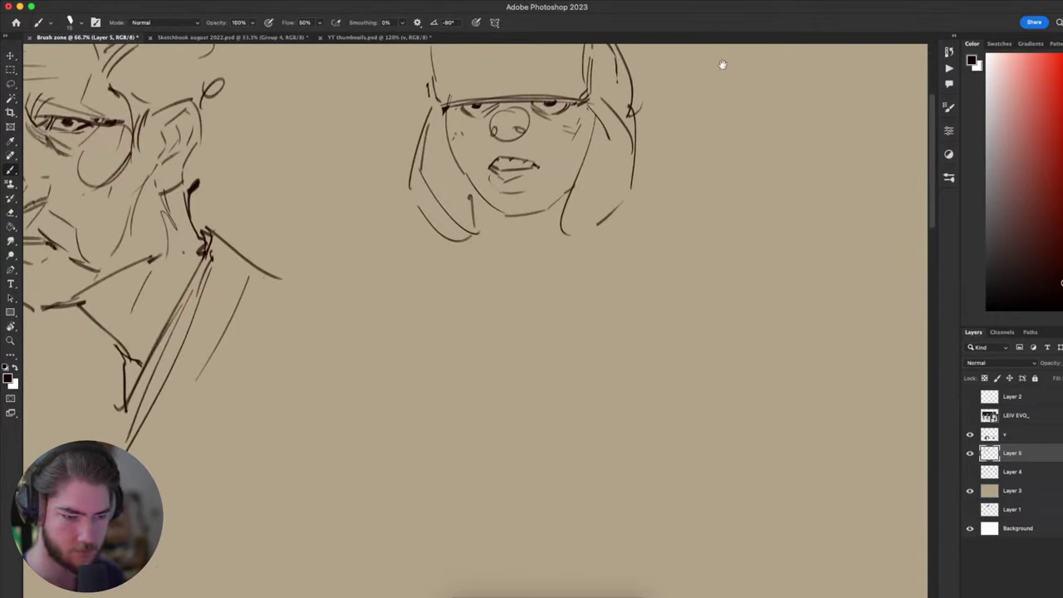
{"action": "mouse_move", "coordinate": [722, 292]}
{"action": "left_mouse_down"}
{"action": "mouse_move", "coordinate": [564, 363]}
{"action": "mouse_move", "coordinate": [624, 474]}
{"action": "mouse_move", "coordinate": [767, 324]}
{"action": "mouse_move", "coordinate": [731, 309]}
{"action": "mouse_move", "coordinate": [544, 373]}
{"action": "mouse_move", "coordinate": [520, 408]}
{"action": "left_mouse_up"}
{"action": "left_click_drag", "start_coordinate": [434, 288], "coordinate": [434, 300]}
{"action": "key", "text": "ctrl+z"}
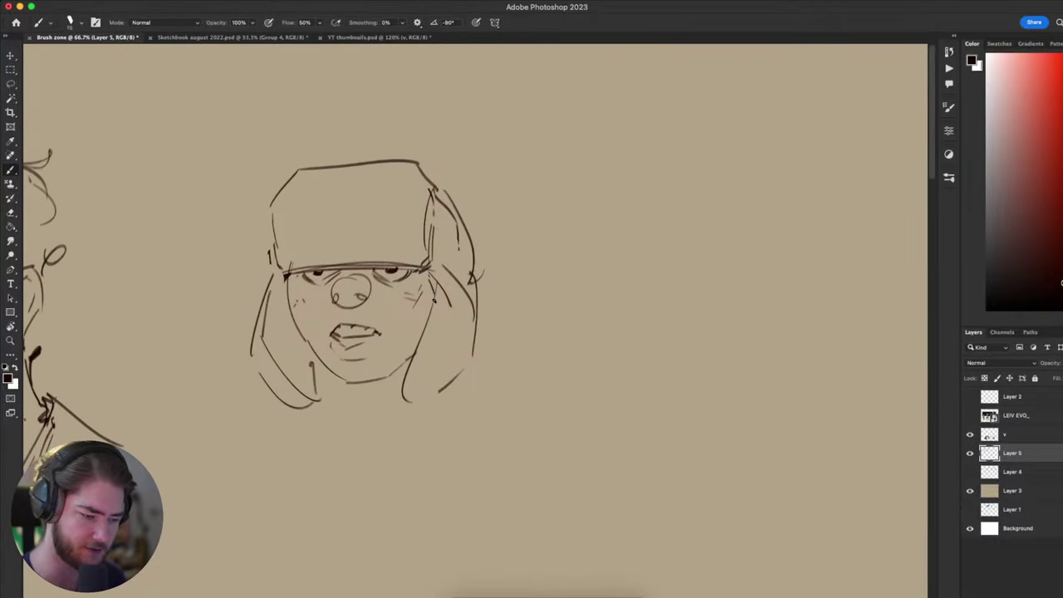
- Erase the right edge of the hat's front panel and redraw it as a line bending inward above the brim
{"action": "mouse_move", "coordinate": [423, 349]}
{"action": "left_mouse_down"}
{"action": "mouse_move", "coordinate": [652, 310]}
{"action": "mouse_move", "coordinate": [517, 340]}
{"action": "left_mouse_up"}
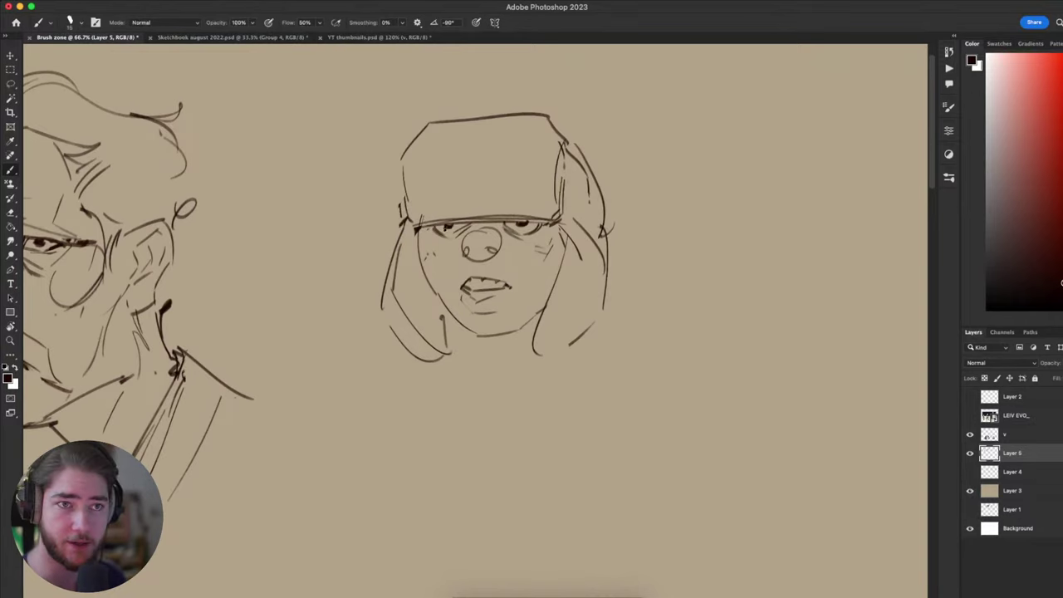
{"action": "left_click_drag", "start_coordinate": [716, 354], "coordinate": [722, 384]}
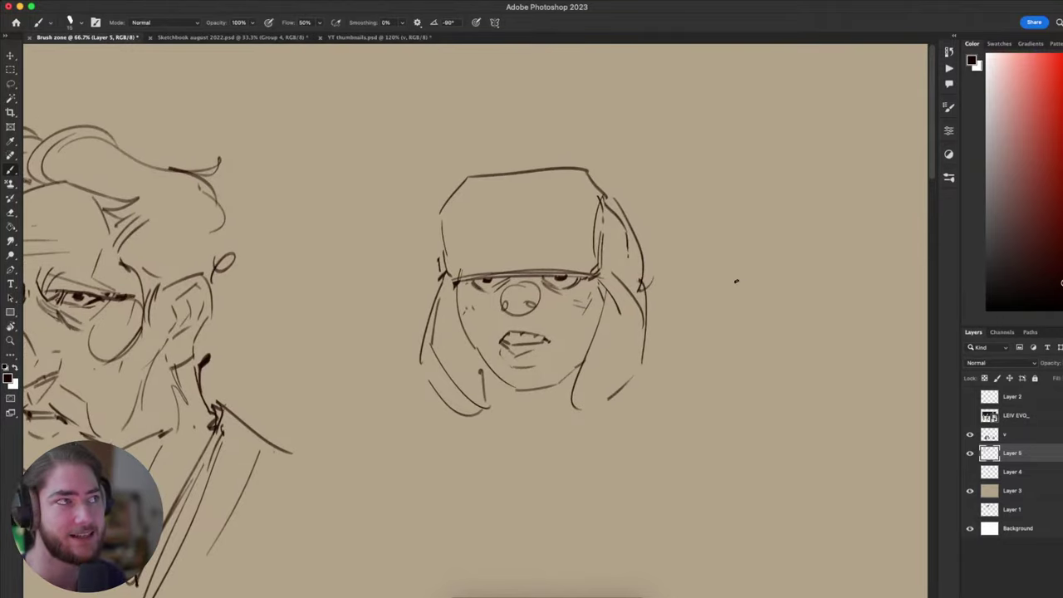
{"action": "mouse_move", "coordinate": [662, 334]}
{"action": "left_mouse_down"}
{"action": "mouse_move", "coordinate": [664, 368]}
{"action": "mouse_move", "coordinate": [652, 379]}
{"action": "left_mouse_up"}
{"action": "key", "text": "e"}
{"action": "mouse_move", "coordinate": [589, 221]}
{"action": "left_mouse_down"}
{"action": "mouse_move", "coordinate": [581, 304]}
{"action": "mouse_move", "coordinate": [594, 238]}
{"action": "mouse_move", "coordinate": [582, 295]}
{"action": "mouse_move", "coordinate": [572, 284]}
{"action": "mouse_move", "coordinate": [579, 318]}
{"action": "left_mouse_up"}
{"action": "key", "text": "b"}
{"action": "mouse_move", "coordinate": [577, 278]}
{"action": "left_mouse_down"}
{"action": "mouse_move", "coordinate": [672, 192]}
{"action": "mouse_move", "coordinate": [674, 183]}
{"action": "mouse_move", "coordinate": [611, 169]}
{"action": "mouse_move", "coordinate": [619, 187]}
{"action": "mouse_move", "coordinate": [657, 189]}
{"action": "left_mouse_up"}
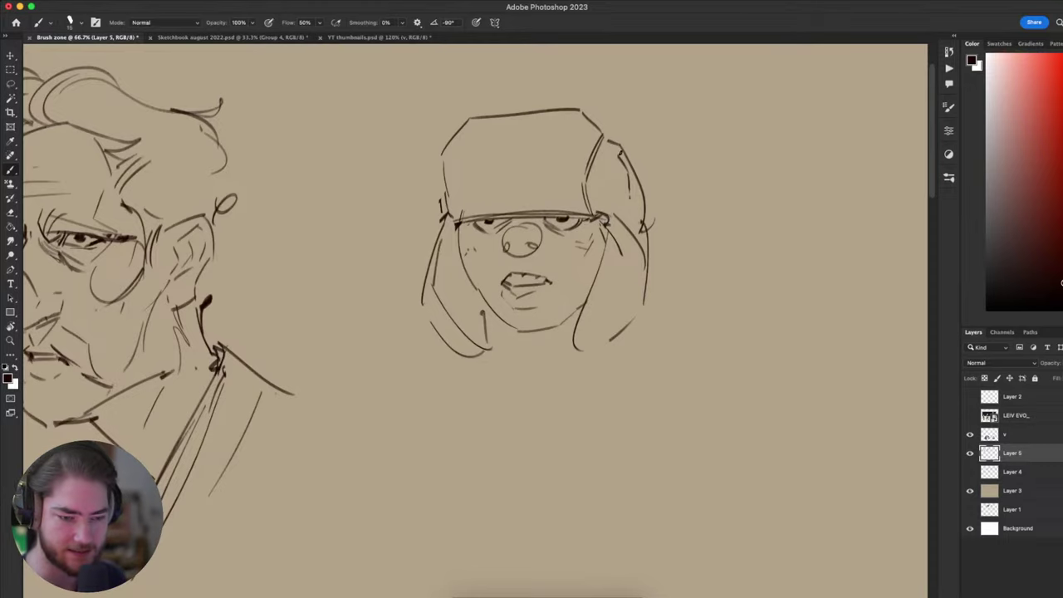
- Draw the angled side panel of the hat between the front panel and the outer right contour
{"action": "mouse_move", "coordinate": [621, 154]}
{"action": "left_mouse_down"}
{"action": "mouse_move", "coordinate": [603, 173]}
{"action": "mouse_move", "coordinate": [608, 214]}
{"action": "left_mouse_up"}
{"action": "key", "text": "e"}
{"action": "key", "text": "b"}
{"action": "left_click_drag", "start_coordinate": [600, 169], "coordinate": [612, 202]}
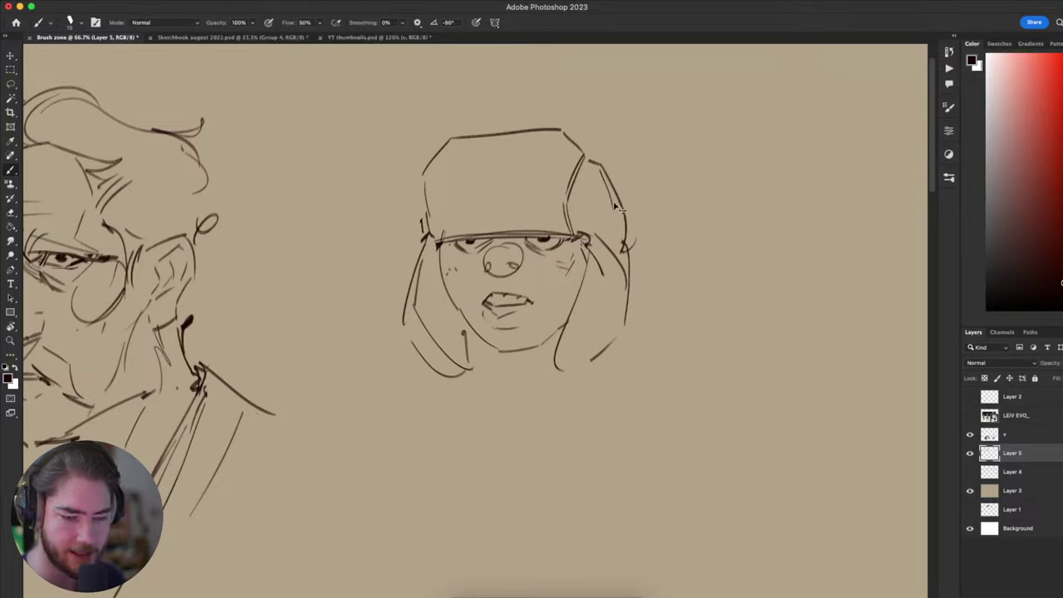
{"action": "key", "text": "super+z"}
{"action": "key", "text": "super+z"}
{"action": "left_click_drag", "start_coordinate": [595, 238], "coordinate": [611, 206]}
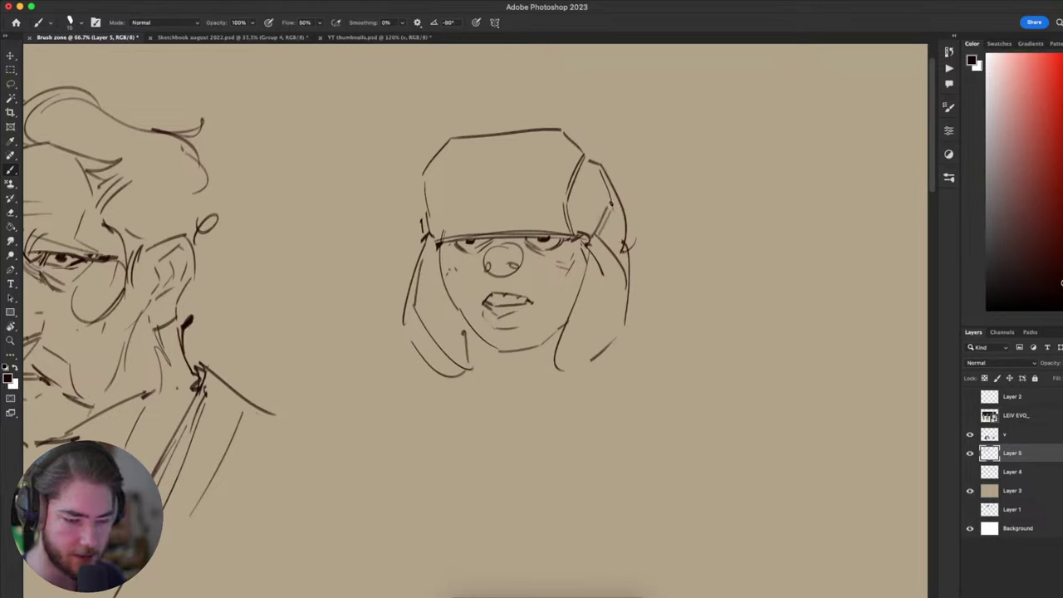
- Erase the stray corner marks where the hat meets the right ear flap and redraw the short connecting edge
{"action": "key", "text": "e"}
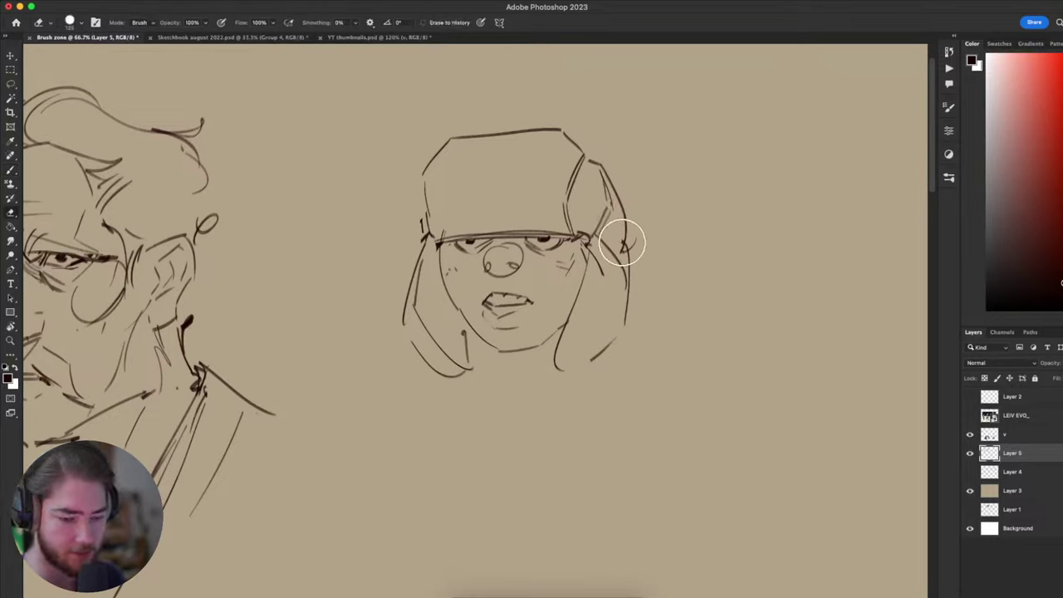
{"action": "key", "text": "b"}
{"action": "mouse_move", "coordinate": [623, 242]}
{"action": "left_mouse_down"}
{"action": "mouse_move", "coordinate": [632, 242]}
{"action": "mouse_move", "coordinate": [620, 257]}
{"action": "left_mouse_up"}
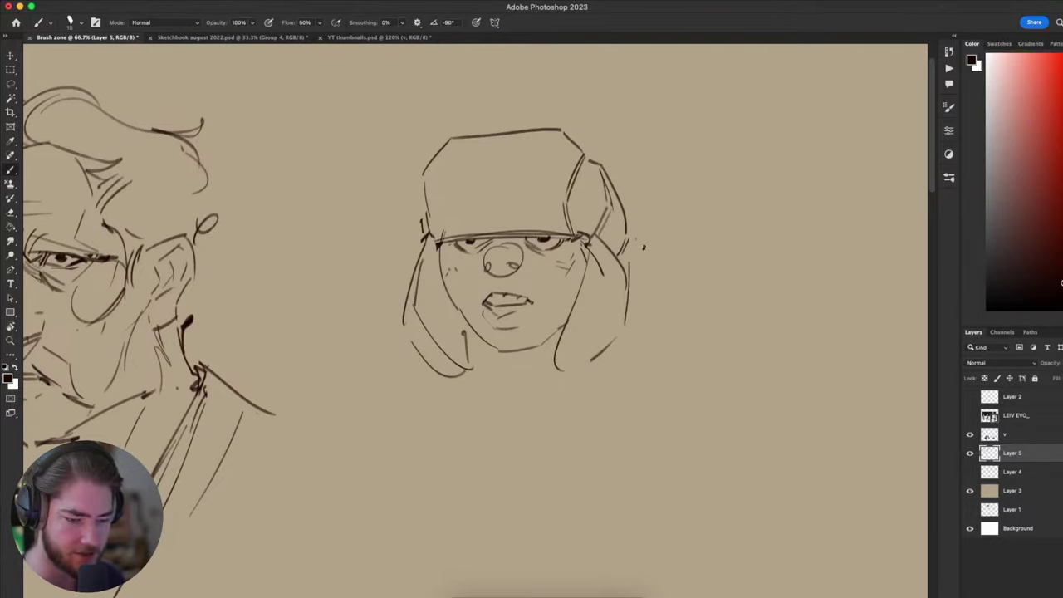
{"action": "mouse_move", "coordinate": [665, 229]}
{"action": "left_mouse_down"}
{"action": "mouse_move", "coordinate": [539, 266]}
{"action": "mouse_move", "coordinate": [677, 250]}
{"action": "left_mouse_up"}
{"action": "left_click_drag", "start_coordinate": [528, 286], "coordinate": [543, 286]}
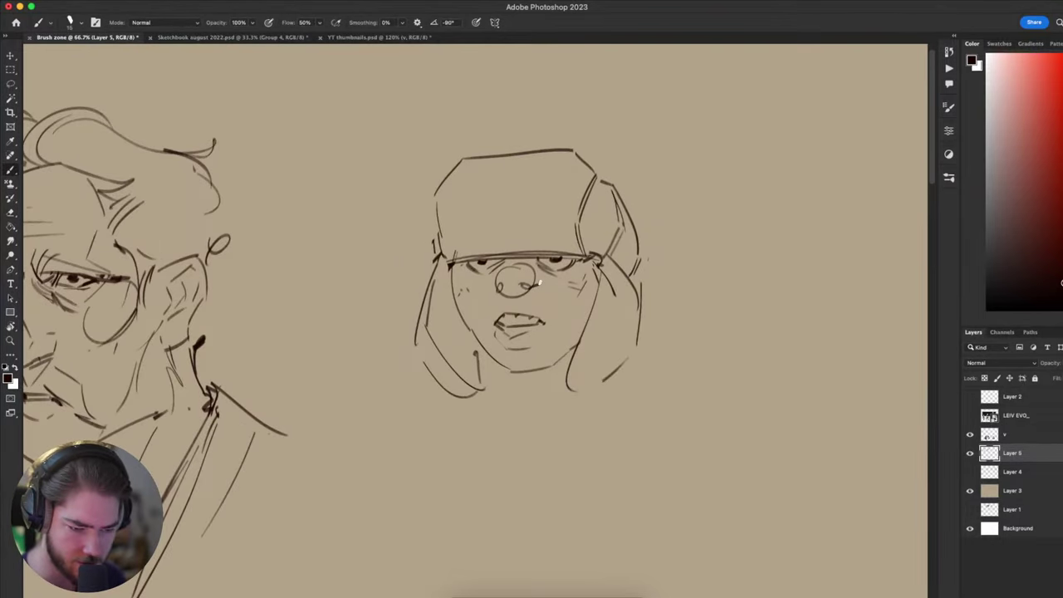
- Sketch an eye with its eyelid and angled eyebrow for a new face in the empty area below the fur-hat head
{"action": "scroll", "coordinate": [591, 417], "scroll_direction": "down", "scroll_amount": 5}
{"action": "scroll", "coordinate": [543, 159], "scroll_direction": "right", "scroll_amount": 2}
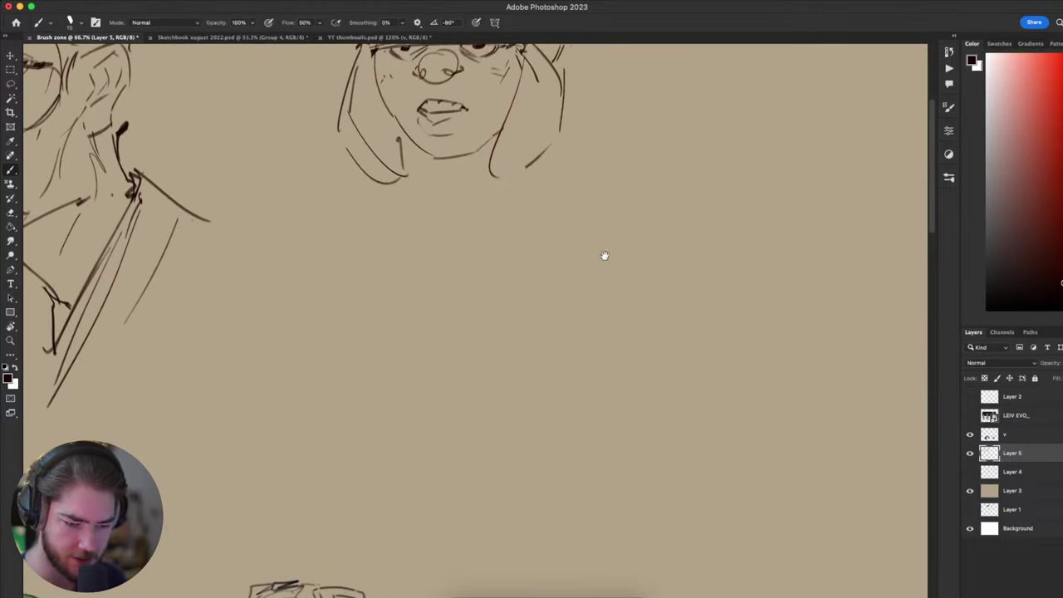
{"action": "mouse_move", "coordinate": [598, 273]}
{"action": "left_mouse_down"}
{"action": "mouse_move", "coordinate": [635, 268]}
{"action": "mouse_move", "coordinate": [592, 257]}
{"action": "mouse_move", "coordinate": [619, 229]}
{"action": "mouse_move", "coordinate": [629, 232]}
{"action": "left_mouse_up"}
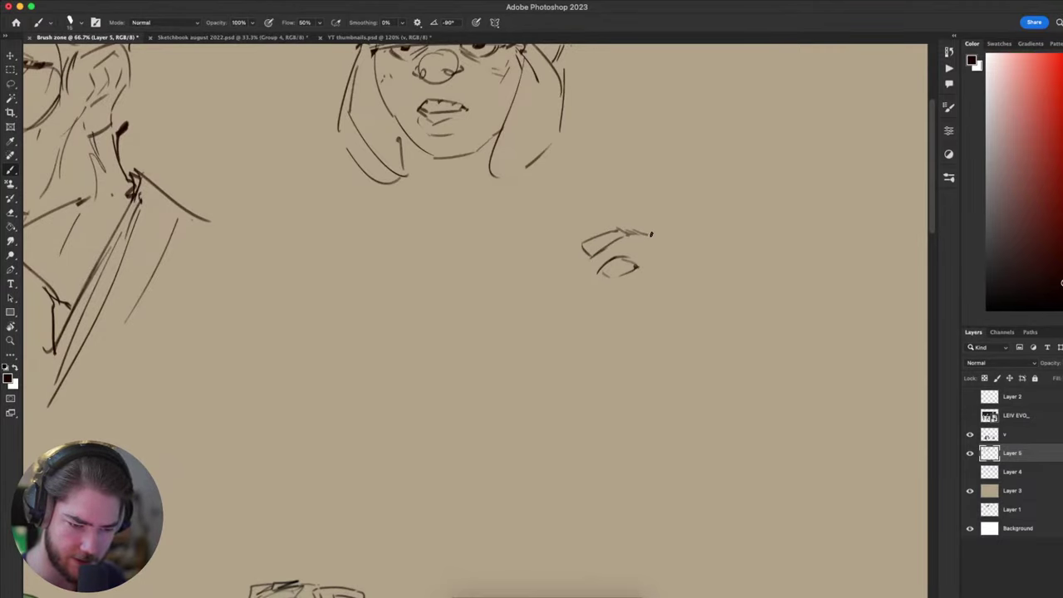
{"action": "scroll", "coordinate": [616, 300], "scroll_direction": "up", "scroll_amount": 2}
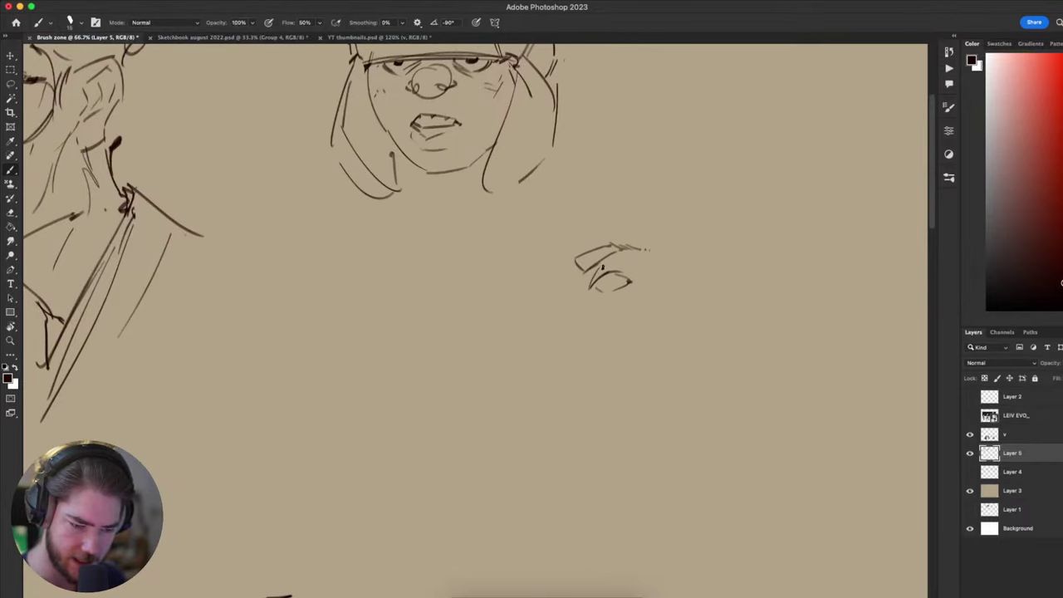
{"action": "left_click_drag", "start_coordinate": [594, 264], "coordinate": [629, 281]}
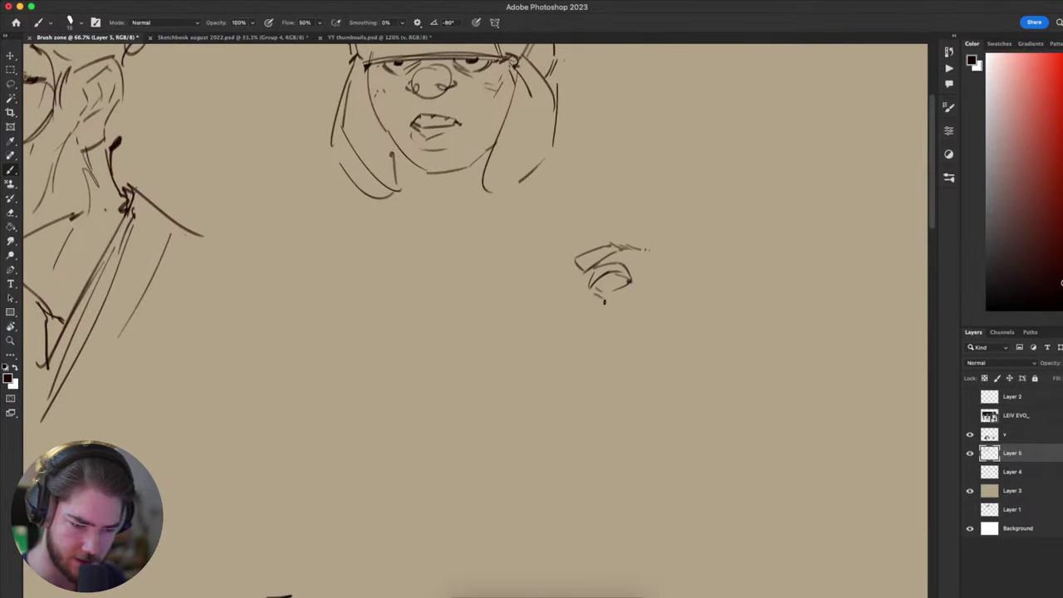
{"action": "scroll", "coordinate": [604, 301], "scroll_direction": "down", "scroll_amount": 4}
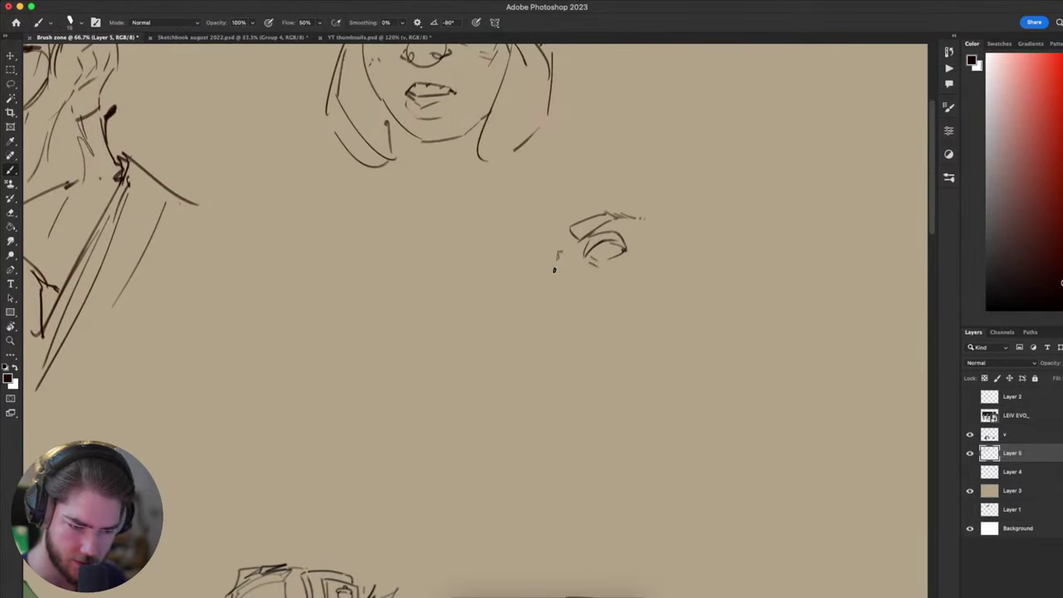
- Draw the new face's long three-quarter nose with its nostril wing, and the mouth line below it
{"action": "mouse_move", "coordinate": [555, 270]}
{"action": "left_mouse_down"}
{"action": "mouse_move", "coordinate": [535, 330]}
{"action": "mouse_move", "coordinate": [560, 358]}
{"action": "mouse_move", "coordinate": [614, 344]}
{"action": "mouse_move", "coordinate": [606, 321]}
{"action": "mouse_move", "coordinate": [613, 341]}
{"action": "left_mouse_up"}
{"action": "key", "text": "super+z"}
{"action": "key", "text": "super+z"}
{"action": "key", "text": "super+z"}
{"action": "key", "text": "super+z"}
{"action": "key", "text": "super+z"}
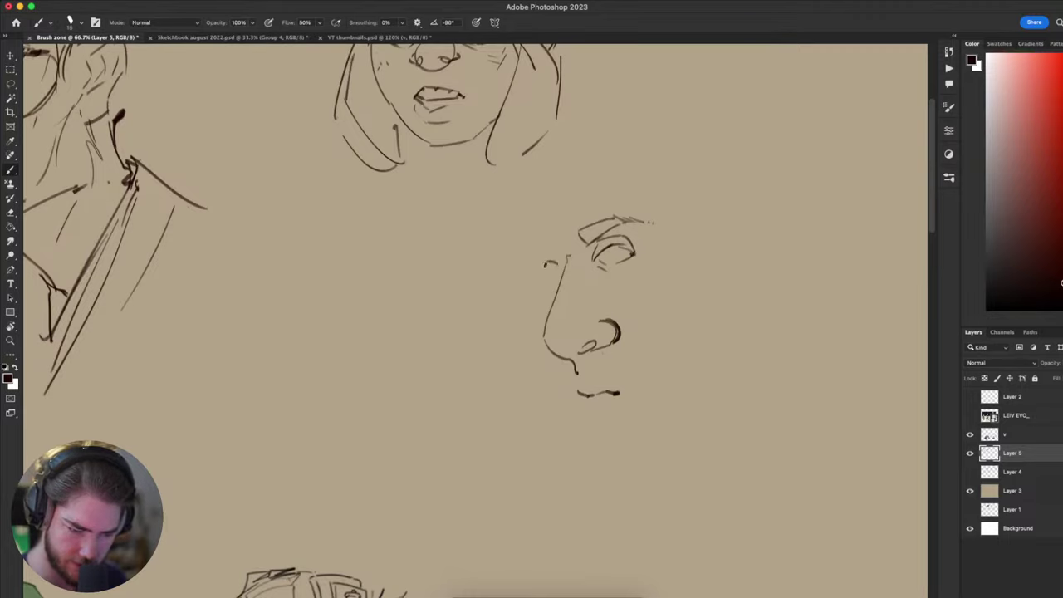
- Draw the far eye and its brow on the other side of the nose bridge
{"action": "key", "text": "super+z"}
{"action": "left_click_drag", "start_coordinate": [554, 264], "coordinate": [565, 266]}
{"action": "left_click_drag", "start_coordinate": [533, 260], "coordinate": [553, 254]}
{"action": "left_click_drag", "start_coordinate": [624, 360], "coordinate": [620, 365]}
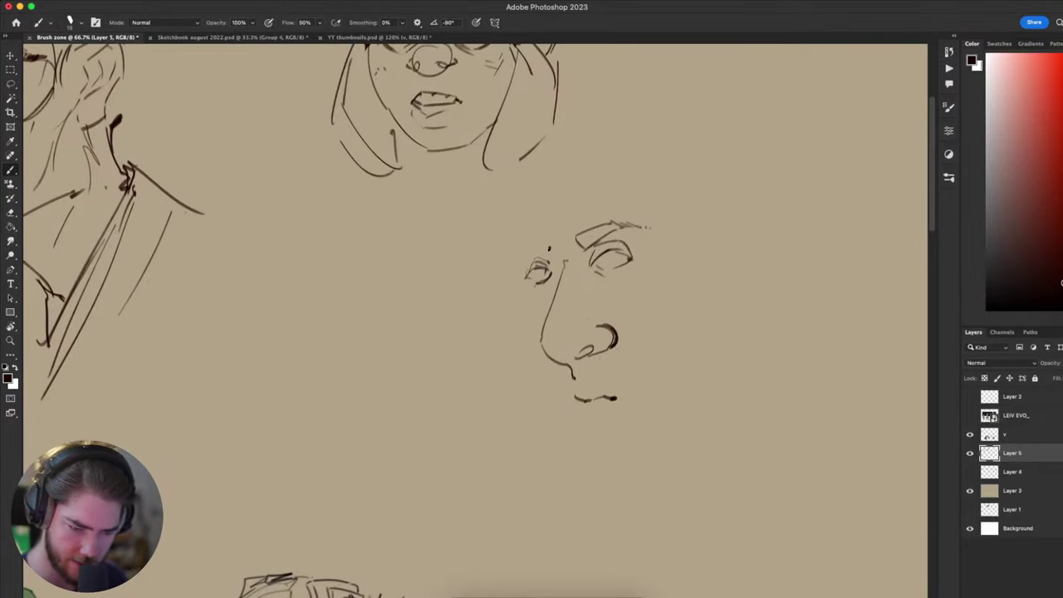
- Draw the new face's lower lip, chin and jaw line rising to the base of the ear
{"action": "mouse_move", "coordinate": [596, 419]}
{"action": "left_mouse_down"}
{"action": "mouse_move", "coordinate": [540, 303]}
{"action": "mouse_move", "coordinate": [520, 309]}
{"action": "mouse_move", "coordinate": [553, 303]}
{"action": "mouse_move", "coordinate": [517, 333]}
{"action": "mouse_move", "coordinate": [587, 392]}
{"action": "mouse_move", "coordinate": [630, 352]}
{"action": "left_mouse_up"}
{"action": "key", "text": "super+z"}
{"action": "key", "text": "super+z"}
{"action": "key", "text": "super+z"}
{"action": "key", "text": "super+z"}
{"action": "mouse_move", "coordinate": [588, 394]}
{"action": "left_mouse_down"}
{"action": "mouse_move", "coordinate": [668, 325]}
{"action": "mouse_move", "coordinate": [677, 279]}
{"action": "left_mouse_up"}
{"action": "left_click_drag", "start_coordinate": [677, 236], "coordinate": [614, 319]}
{"action": "left_click_drag", "start_coordinate": [614, 403], "coordinate": [612, 312]}
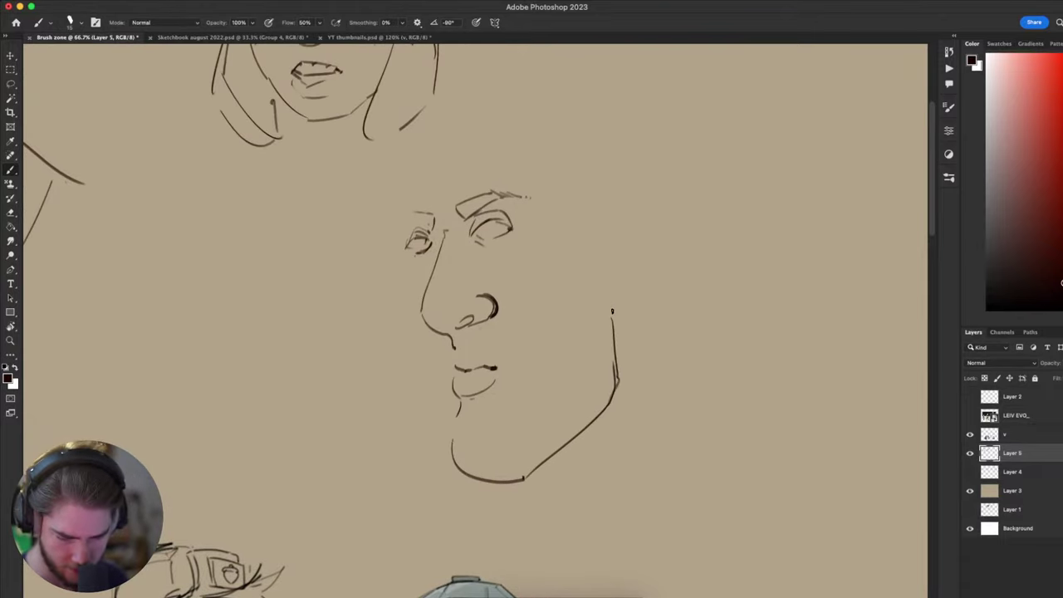
{"action": "scroll", "coordinate": [826, 197], "scroll_direction": "down", "scroll_amount": 2}
{"action": "scroll", "coordinate": [826, 197], "scroll_direction": "left", "scroll_amount": 3}
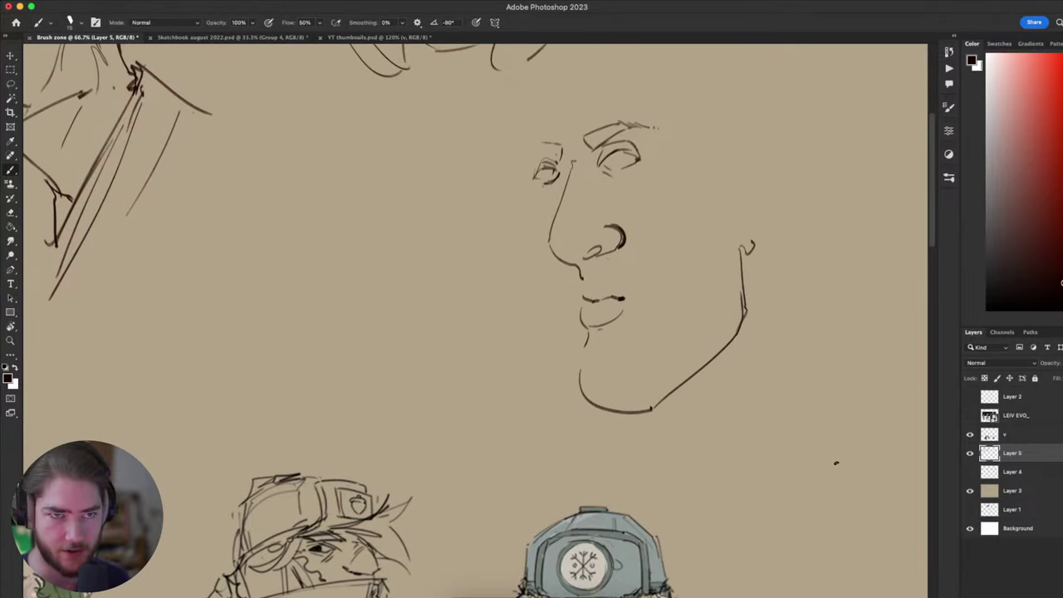
- Lasso and delete the whole three-quarter face sketch, deselect, and return to the Brush tool
{"action": "scroll", "coordinate": [762, 449], "scroll_direction": "up", "scroll_amount": 2}
{"action": "scroll", "coordinate": [762, 449], "scroll_direction": "right", "scroll_amount": 1}
{"action": "key", "text": "l"}
{"action": "scroll", "coordinate": [518, 484], "scroll_direction": "up", "scroll_amount": 3}
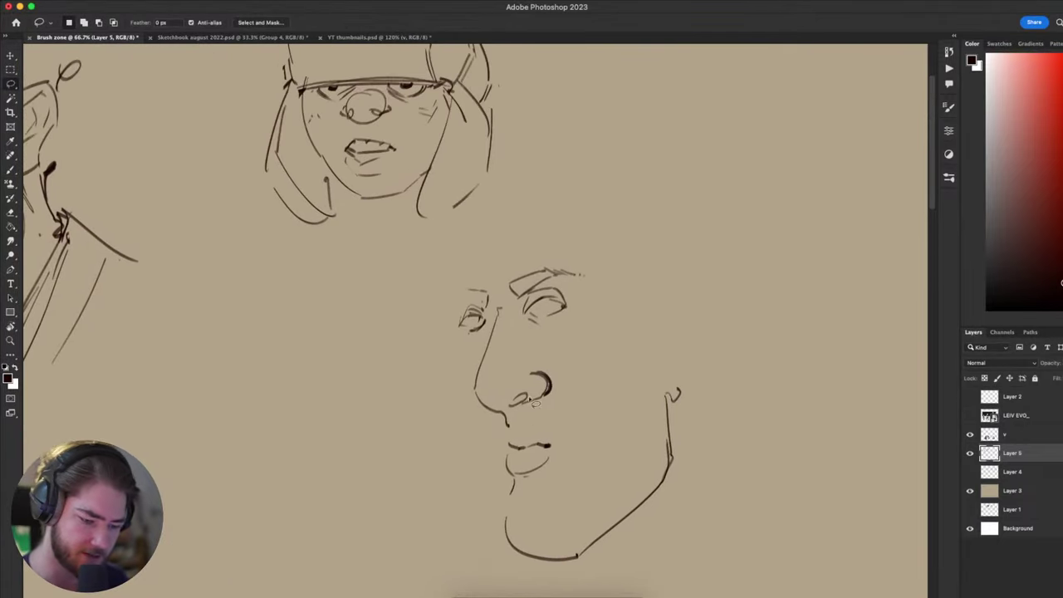
{"action": "key", "text": "b"}
{"action": "key", "text": "l"}
{"action": "mouse_move", "coordinate": [702, 353]}
{"action": "left_mouse_down"}
{"action": "mouse_move", "coordinate": [432, 484]}
{"action": "mouse_move", "coordinate": [714, 316]}
{"action": "left_mouse_up"}
{"action": "key", "text": "Delete"}
{"action": "key", "text": "super+d"}
{"action": "key", "text": "b"}
- Draw a circle as the base of a new head in the empty area below the fur-hat head
{"action": "left_click_drag", "start_coordinate": [633, 454], "coordinate": [725, 419]}
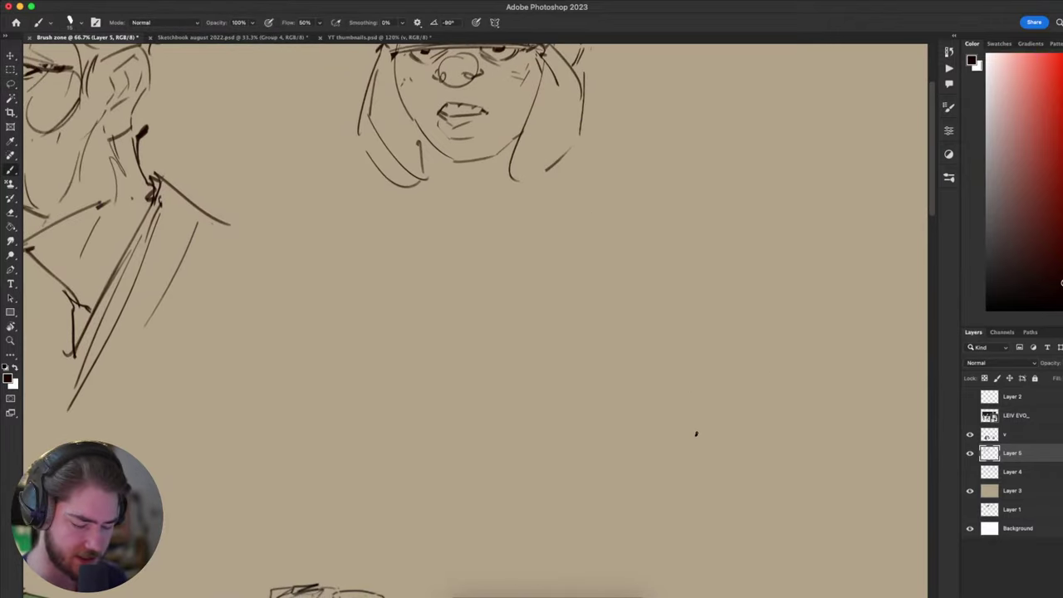
{"action": "mouse_move", "coordinate": [653, 431]}
{"action": "left_mouse_down"}
{"action": "mouse_move", "coordinate": [636, 490]}
{"action": "mouse_move", "coordinate": [609, 434]}
{"action": "left_mouse_up"}
{"action": "scroll", "coordinate": [688, 462], "scroll_direction": "right", "scroll_amount": 2}
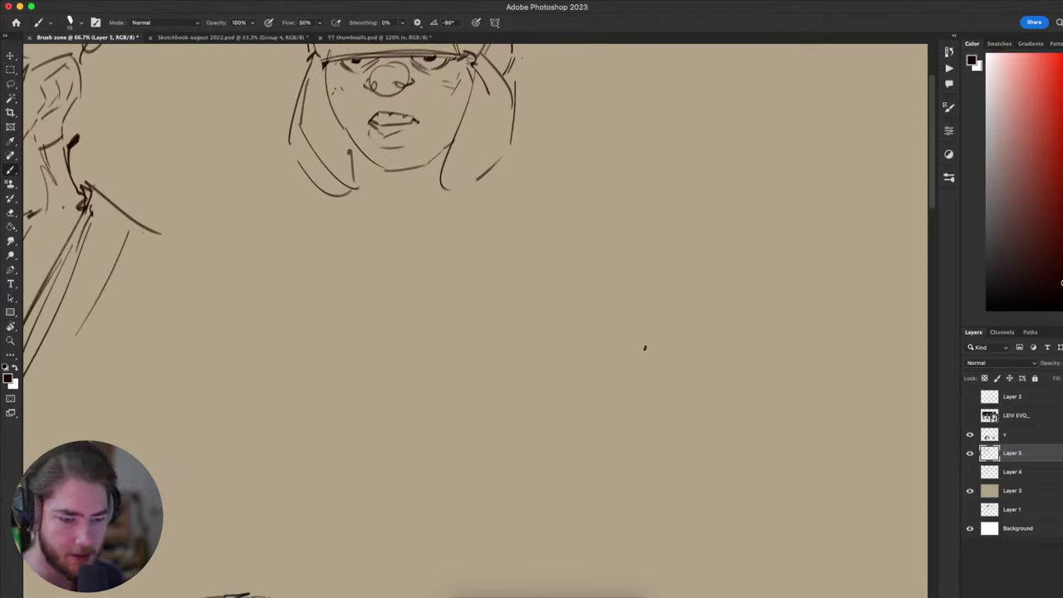
{"action": "left_click_drag", "start_coordinate": [645, 276], "coordinate": [544, 268]}
{"action": "key", "text": "ctrl+z"}
{"action": "mouse_move", "coordinate": [582, 220]}
{"action": "left_mouse_down"}
{"action": "mouse_move", "coordinate": [536, 325]}
{"action": "mouse_move", "coordinate": [585, 221]}
{"action": "left_mouse_up"}
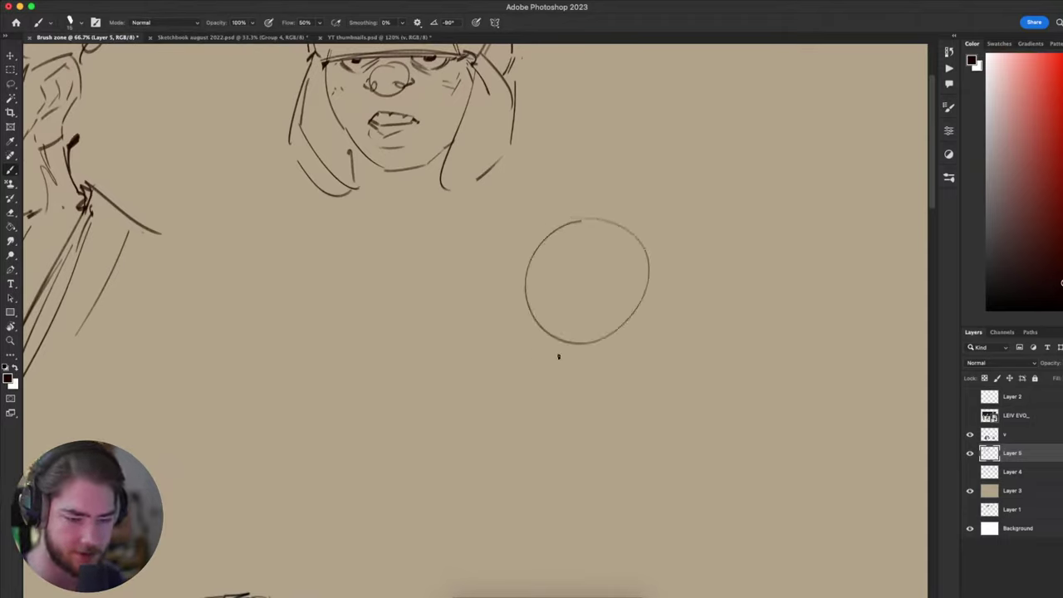
- Add a curved brow line across the circle's upper part and reinforce the circle's front edge
{"action": "mouse_move", "coordinate": [525, 250]}
{"action": "left_mouse_down"}
{"action": "mouse_move", "coordinate": [585, 257]}
{"action": "mouse_move", "coordinate": [573, 279]}
{"action": "left_mouse_up"}
{"action": "key", "text": "ctrl+z"}
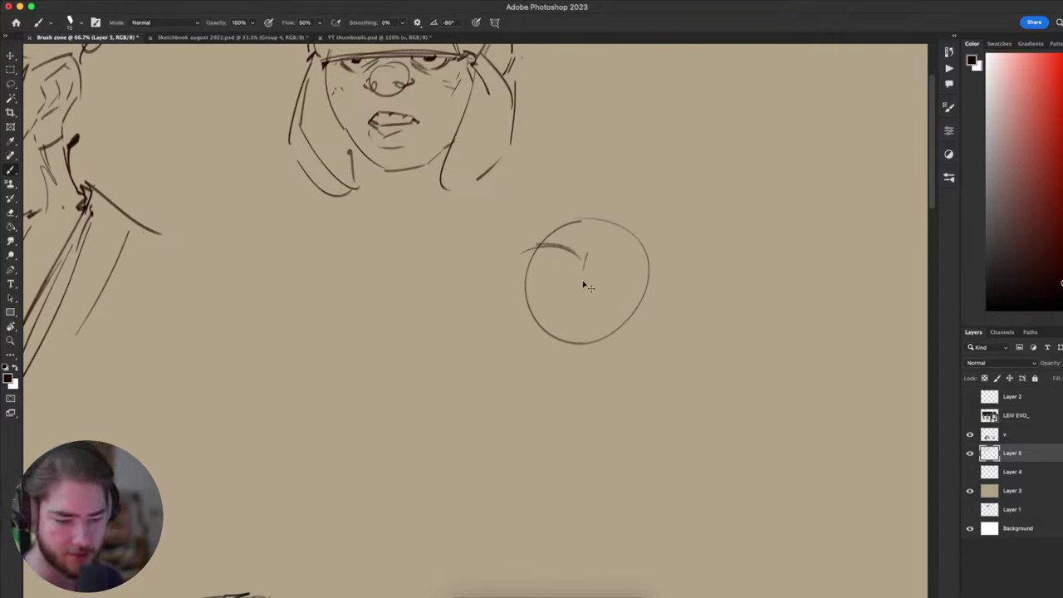
{"action": "left_click_drag", "start_coordinate": [548, 240], "coordinate": [601, 285]}
{"action": "key", "text": "ctrl+z"}
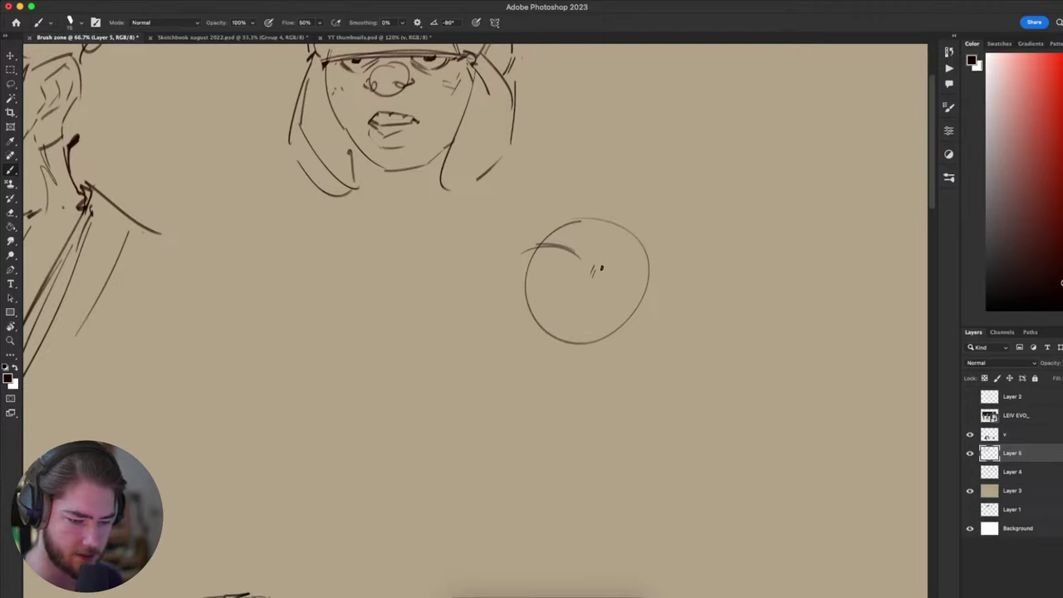
{"action": "left_click_drag", "start_coordinate": [528, 249], "coordinate": [529, 308]}
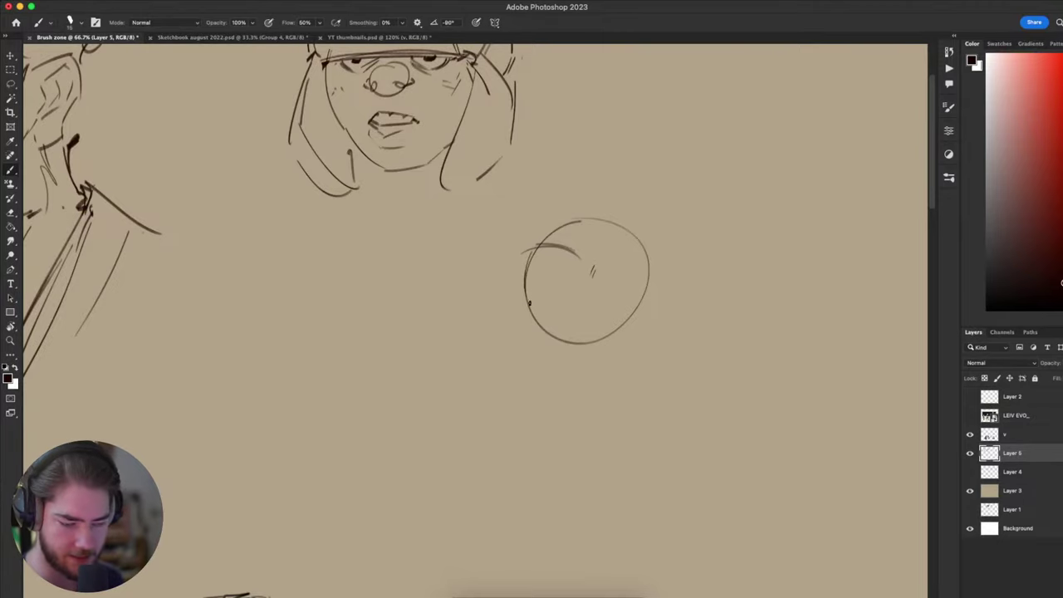
- Draw the cheek line down from the circle to a pointed chin and the jaw line back up to the circle
{"action": "left_click_drag", "start_coordinate": [530, 363], "coordinate": [523, 369]}
{"action": "mouse_move", "coordinate": [519, 294]}
{"action": "left_mouse_down"}
{"action": "mouse_move", "coordinate": [514, 320]}
{"action": "mouse_move", "coordinate": [532, 360]}
{"action": "left_mouse_up"}
{"action": "key", "text": "ctrl+z"}
{"action": "mouse_move", "coordinate": [516, 324]}
{"action": "left_mouse_down"}
{"action": "mouse_move", "coordinate": [544, 388]}
{"action": "mouse_move", "coordinate": [541, 372]}
{"action": "mouse_move", "coordinate": [598, 339]}
{"action": "left_mouse_up"}
{"action": "key", "text": "ctrl+z"}
- Draw a small oval ear on the back side of the new head, above the end of the jaw line
{"action": "left_click_drag", "start_coordinate": [613, 297], "coordinate": [629, 302]}
{"action": "key", "text": "ctrl+z"}
{"action": "key", "text": "ctrl+z"}
{"action": "mouse_move", "coordinate": [611, 307]}
{"action": "left_mouse_down"}
{"action": "mouse_move", "coordinate": [626, 287]}
{"action": "mouse_move", "coordinate": [629, 296]}
{"action": "left_mouse_up"}
{"action": "left_click_drag", "start_coordinate": [611, 309], "coordinate": [623, 309]}
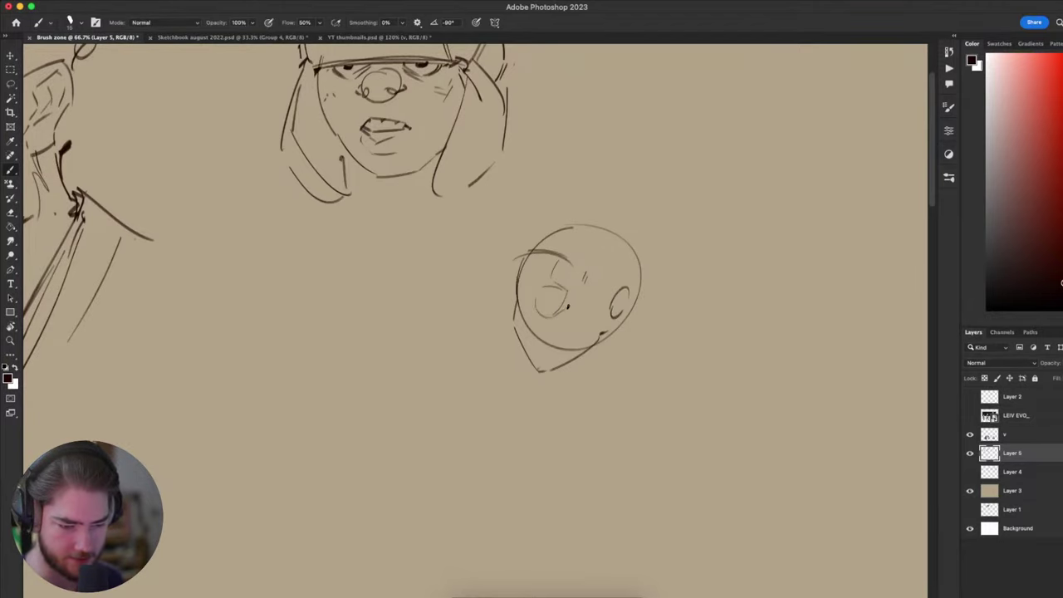
- Sketch the cheek and chin lines, rounded nose, nostril and eye details on the new head study
{"action": "left_click_drag", "start_coordinate": [561, 342], "coordinate": [555, 372]}
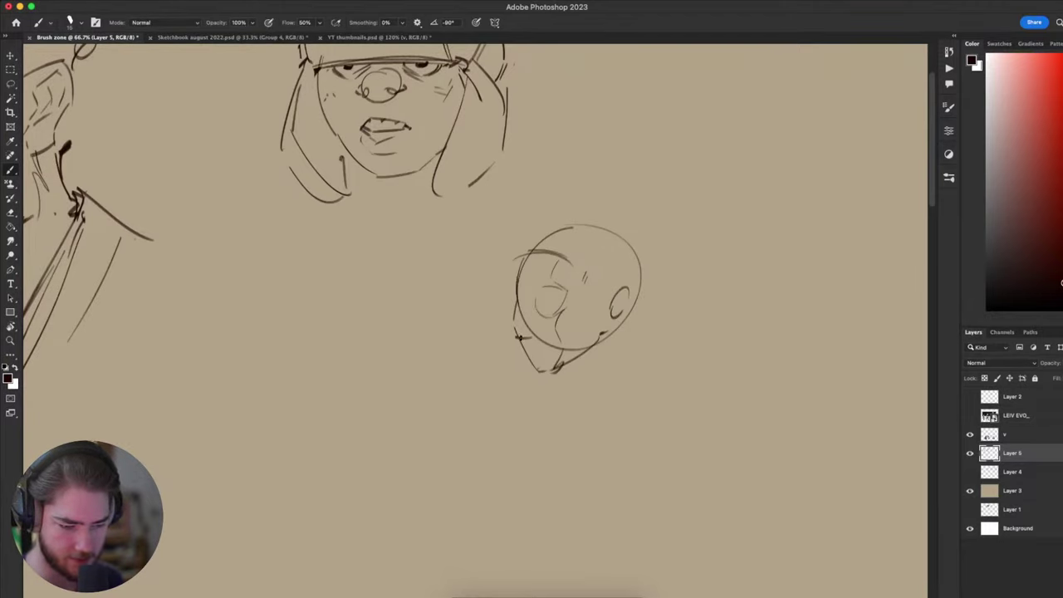
{"action": "left_click_drag", "start_coordinate": [517, 320], "coordinate": [527, 336]}
{"action": "left_click_drag", "start_coordinate": [654, 277], "coordinate": [673, 222]}
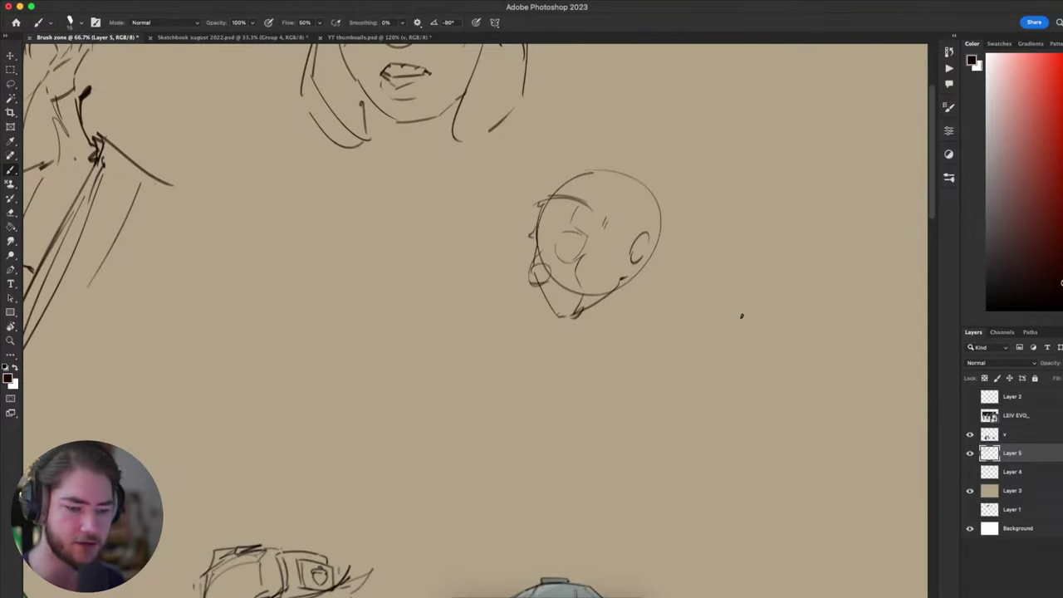
{"action": "left_click_drag", "start_coordinate": [610, 143], "coordinate": [594, 223]}
{"action": "mouse_move", "coordinate": [547, 324]}
{"action": "left_mouse_down"}
{"action": "mouse_move", "coordinate": [564, 323]}
{"action": "mouse_move", "coordinate": [548, 338]}
{"action": "left_mouse_up"}
{"action": "key", "text": "super+z"}
{"action": "key", "text": "super+z"}
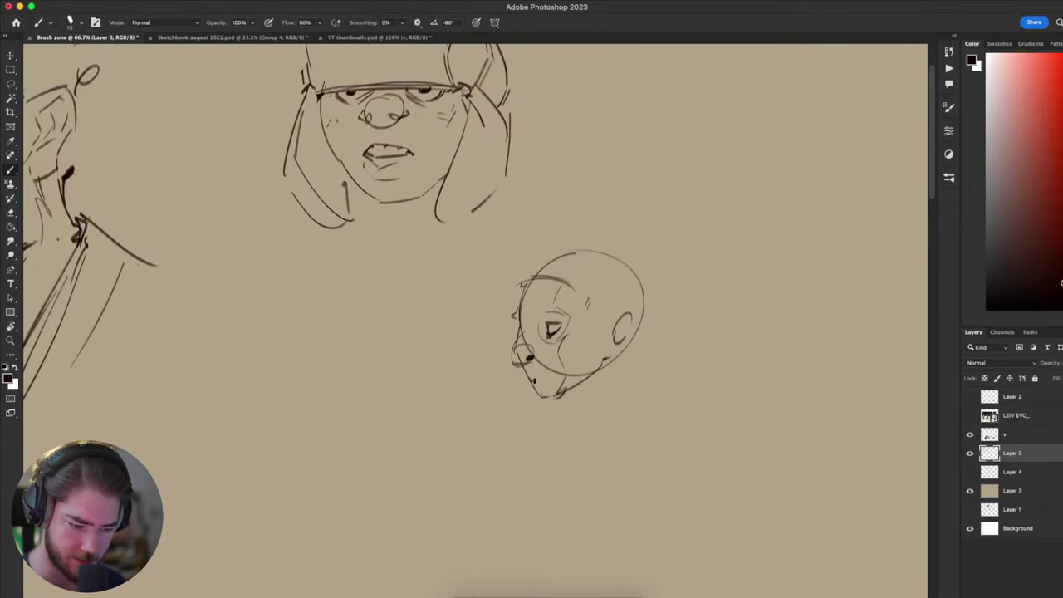
- Lasso the new head study below the fur-hat head, delete it, and clear the selection
{"action": "key", "text": "l"}
{"action": "left_click_drag", "start_coordinate": [636, 367], "coordinate": [691, 229]}
{"action": "key", "text": "BackSpace"}
{"action": "key", "text": "super+d"}
{"action": "key", "text": "b"}
{"action": "left_click_drag", "start_coordinate": [702, 372], "coordinate": [781, 437]}
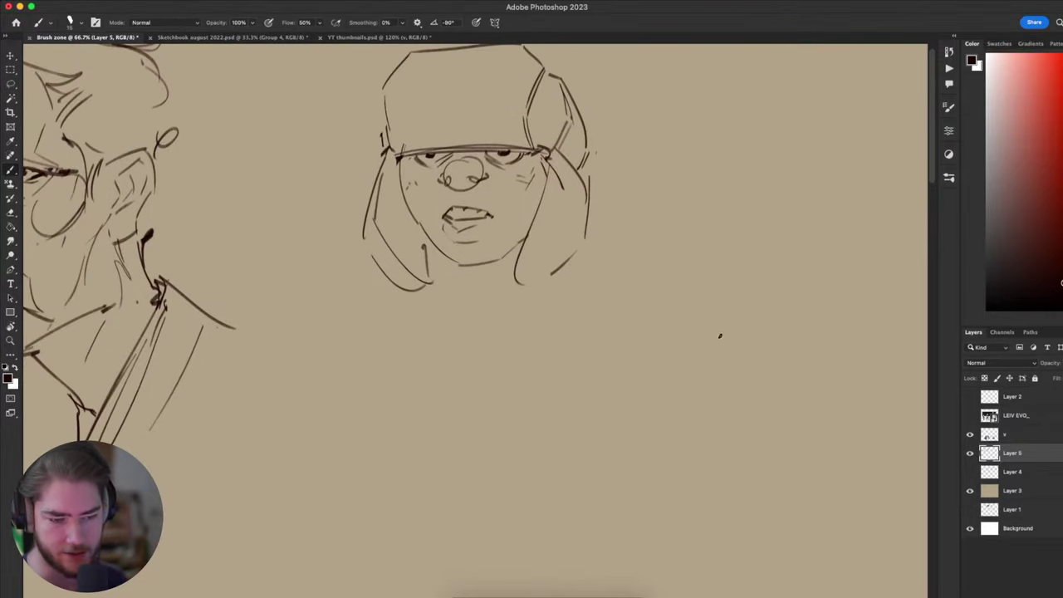
{"action": "scroll", "coordinate": [720, 335], "scroll_direction": "up", "scroll_amount": 3}
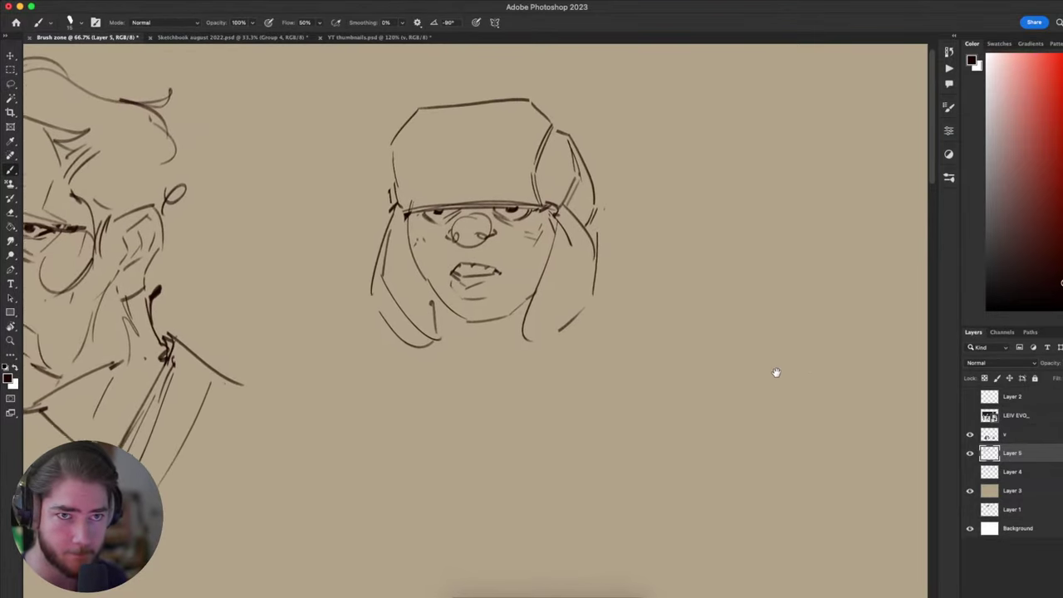
{"action": "scroll", "coordinate": [775, 372], "scroll_direction": "up", "scroll_amount": 3}
{"action": "scroll", "coordinate": [776, 372], "scroll_direction": "right", "scroll_amount": 2}
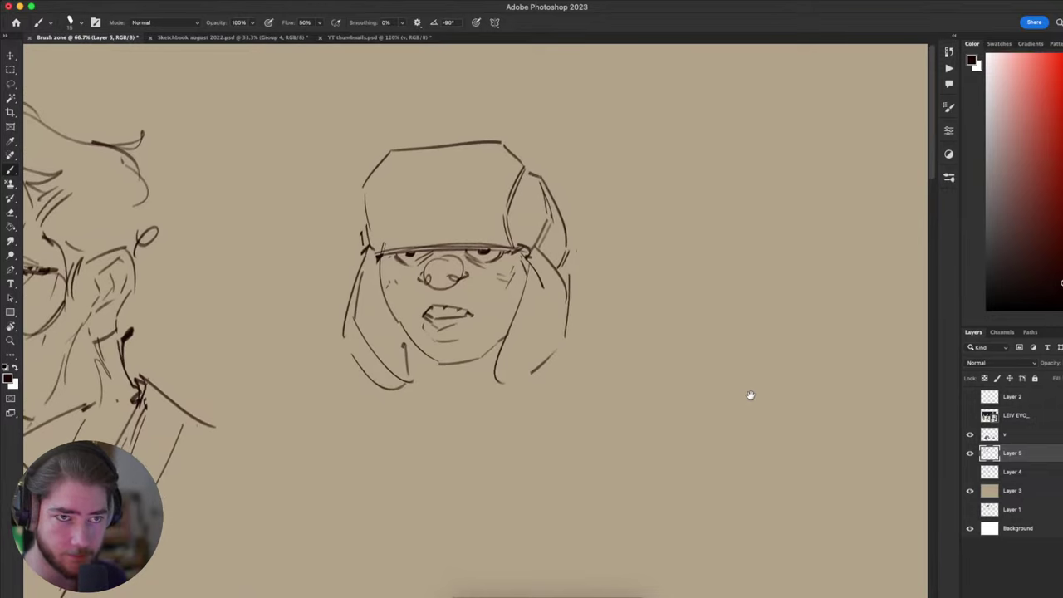
{"action": "scroll", "coordinate": [751, 395], "scroll_direction": "left", "scroll_amount": 3}
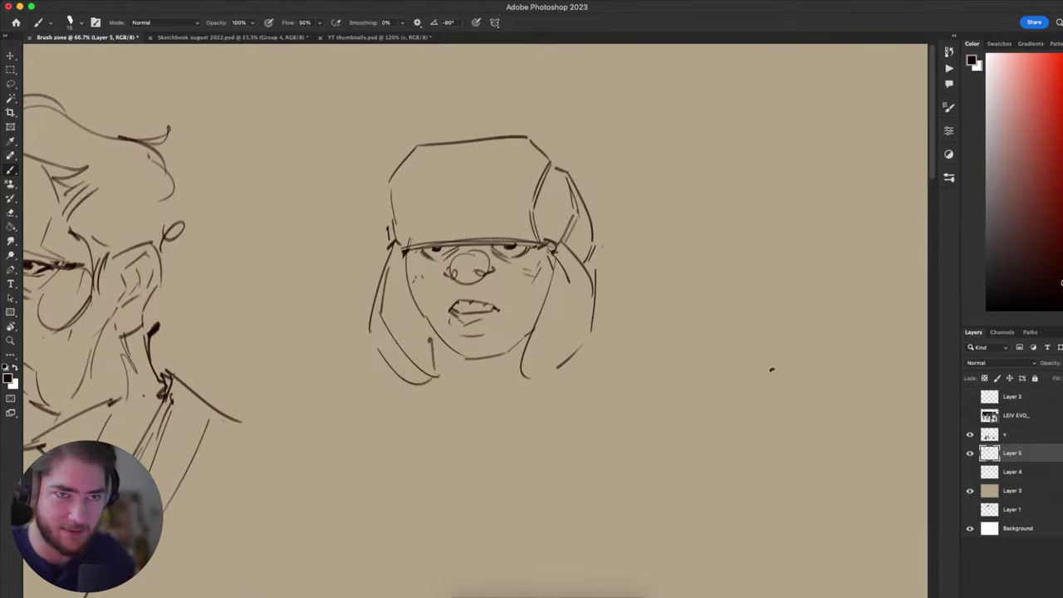
{"action": "scroll", "coordinate": [673, 406], "scroll_direction": "right", "scroll_amount": 2}
{"action": "scroll", "coordinate": [667, 288], "scroll_direction": "left", "scroll_amount": 3}
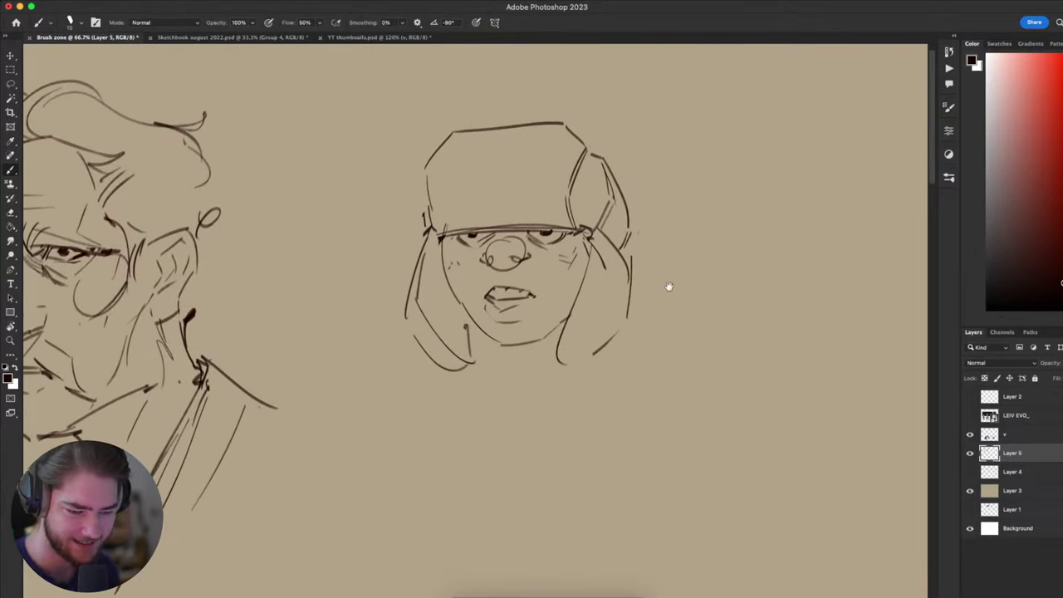
- Draw an inner edge line along the fur hat's right earflap and close its lower end to give the flap thickness
{"action": "key", "text": "super+z"}
{"action": "mouse_move", "coordinate": [592, 281]}
{"action": "left_mouse_down"}
{"action": "mouse_move", "coordinate": [566, 379]}
{"action": "mouse_move", "coordinate": [580, 356]}
{"action": "mouse_move", "coordinate": [573, 331]}
{"action": "mouse_move", "coordinate": [578, 352]}
{"action": "left_mouse_up"}
{"action": "key", "text": "super+z"}
{"action": "key", "text": "super+z"}
{"action": "key", "text": "super+z"}
{"action": "key", "text": "super+z"}
{"action": "left_click_drag", "start_coordinate": [599, 283], "coordinate": [574, 357]}
{"action": "key", "text": "super+z"}
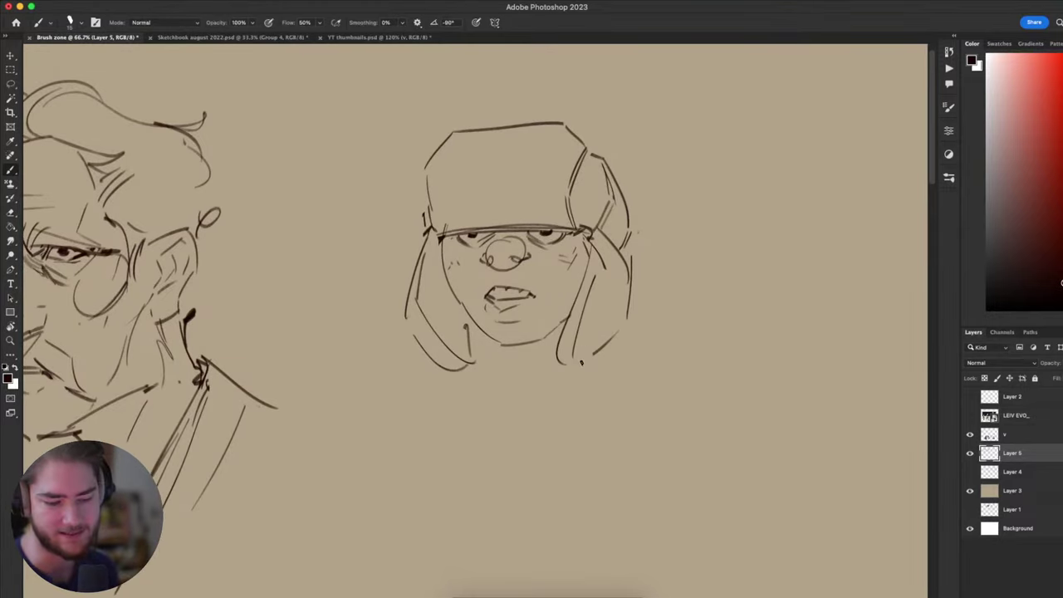
{"action": "left_click_drag", "start_coordinate": [573, 366], "coordinate": [600, 342]}
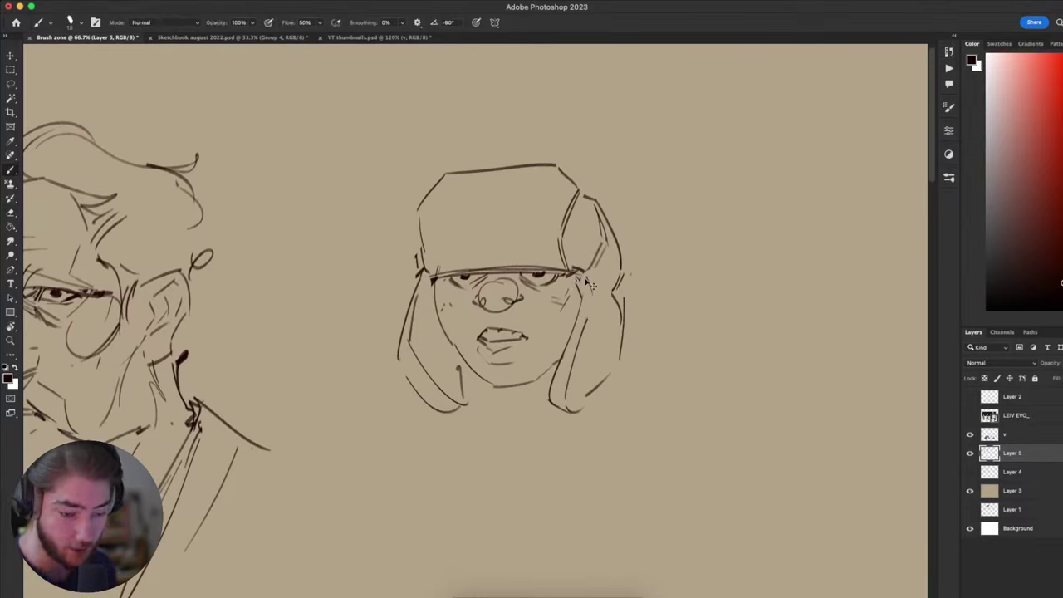
{"action": "left_click_drag", "start_coordinate": [593, 287], "coordinate": [584, 332]}
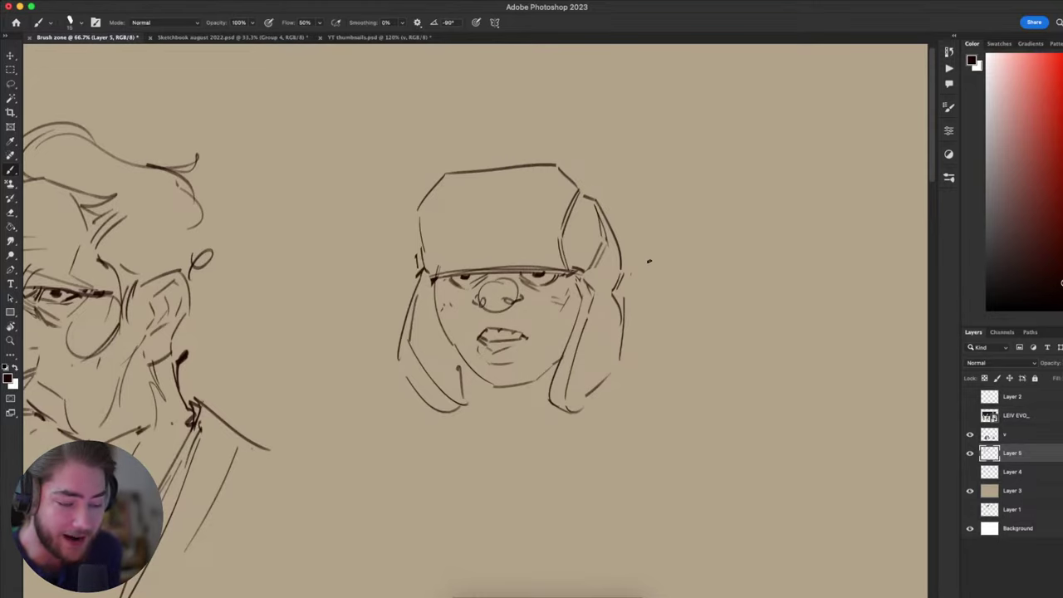
- Erase the upper part of the left earflap's outer line and redraw it up to the hat brim
{"action": "scroll", "coordinate": [649, 262], "scroll_direction": "down", "scroll_amount": 1}
{"action": "scroll", "coordinate": [649, 261], "scroll_direction": "left", "scroll_amount": 2}
{"action": "key", "text": "e"}
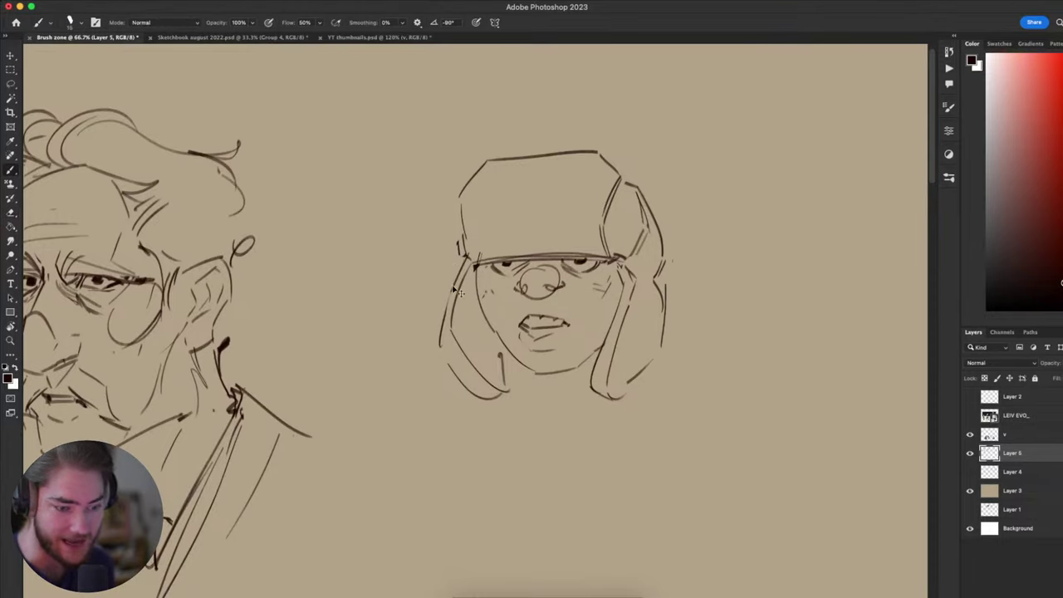
{"action": "key", "text": "b"}
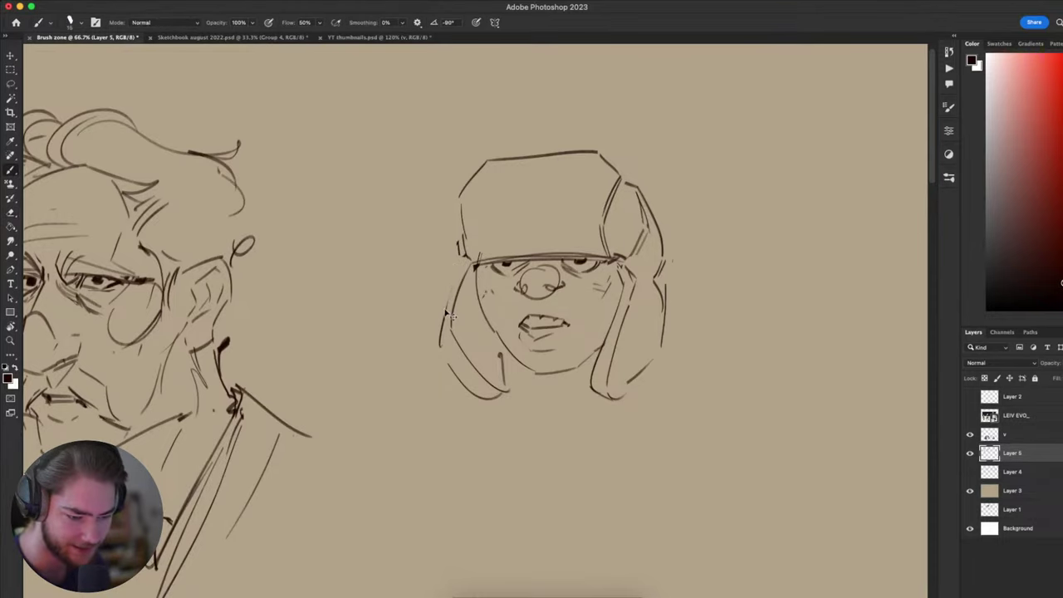
{"action": "left_click_drag", "start_coordinate": [446, 308], "coordinate": [464, 266]}
{"action": "left_click_drag", "start_coordinate": [731, 449], "coordinate": [738, 446]}
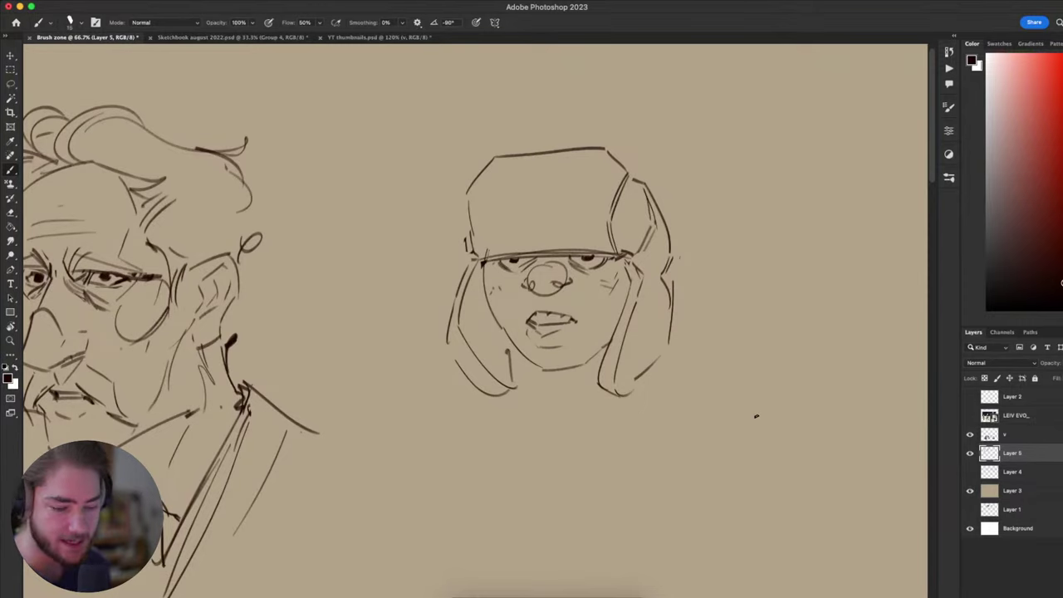
{"action": "left_click_drag", "start_coordinate": [668, 447], "coordinate": [633, 470]}
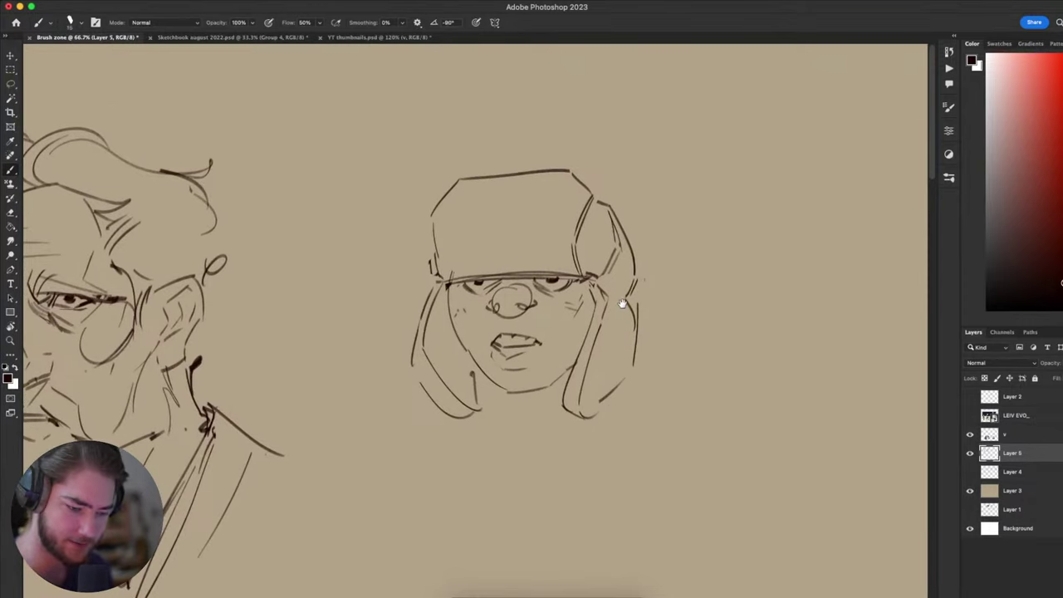
- Draw the right earflap's curved upper edge from the brim corner outward, and round the left brim corner into its earflap
{"action": "left_click_drag", "start_coordinate": [593, 279], "coordinate": [625, 299]}
{"action": "key", "text": "ctrl+z"}
{"action": "key", "text": "ctrl+z"}
{"action": "key", "text": "ctrl+z"}
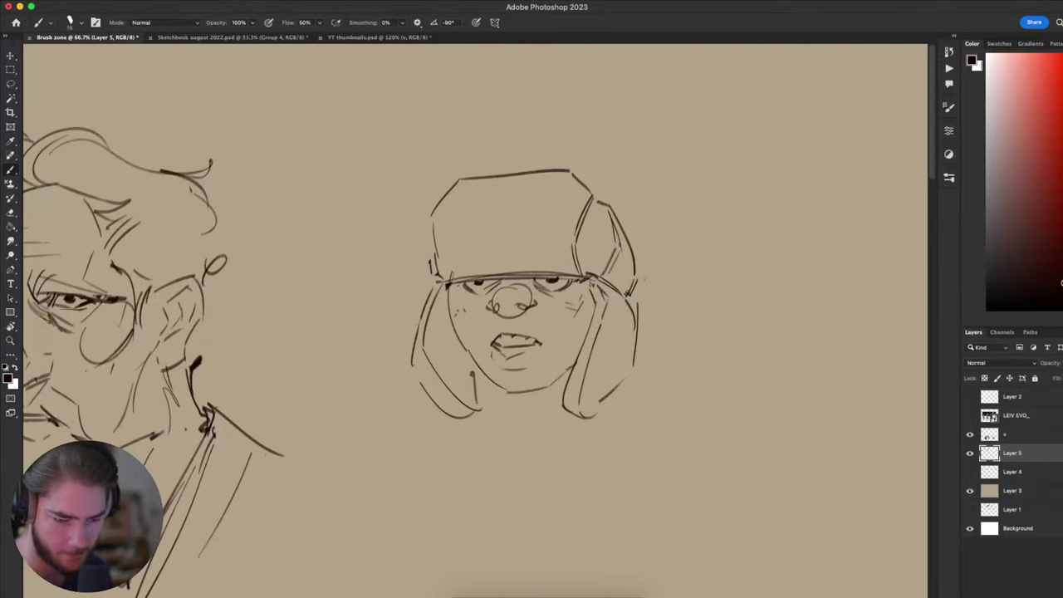
{"action": "left_click_drag", "start_coordinate": [667, 221], "coordinate": [656, 195]}
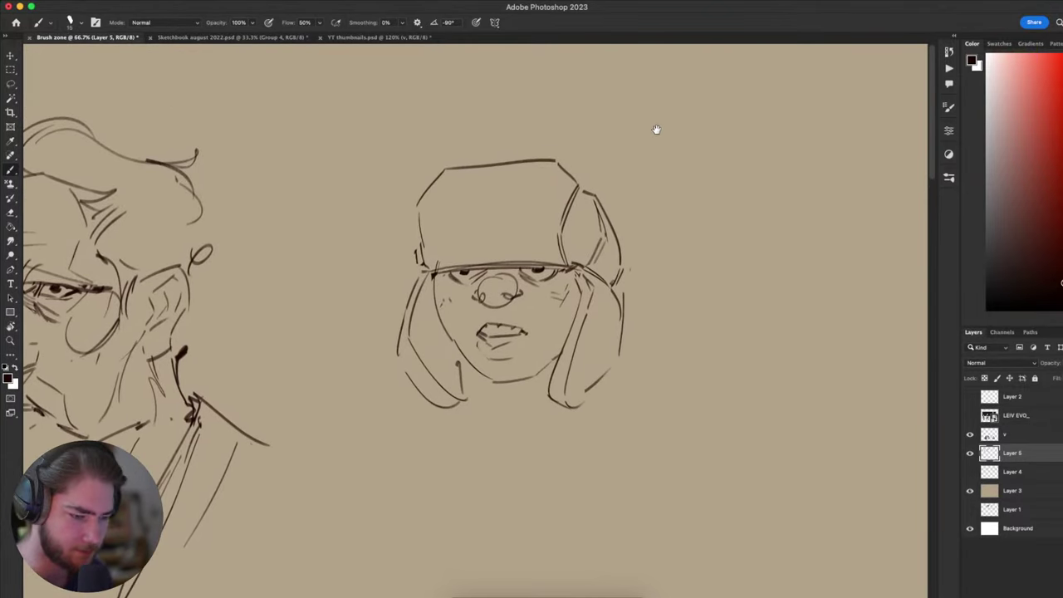
{"action": "left_click_drag", "start_coordinate": [656, 130], "coordinate": [689, 175]}
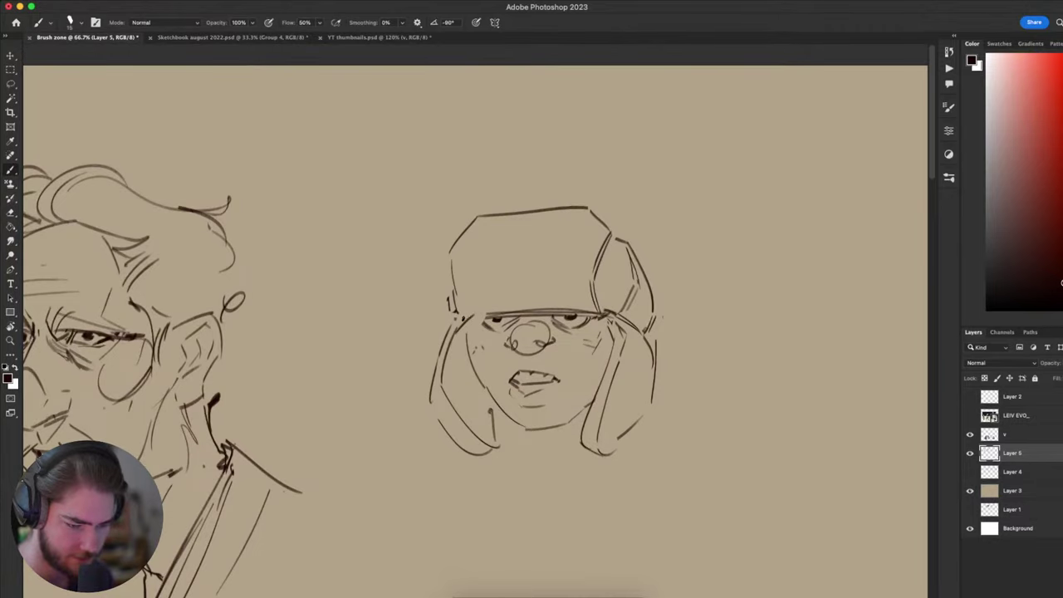
- Add a small fold mark where the left earflap meets the hat brim, undoing the stray arc beside the head
{"action": "left_click_drag", "start_coordinate": [671, 362], "coordinate": [711, 265]}
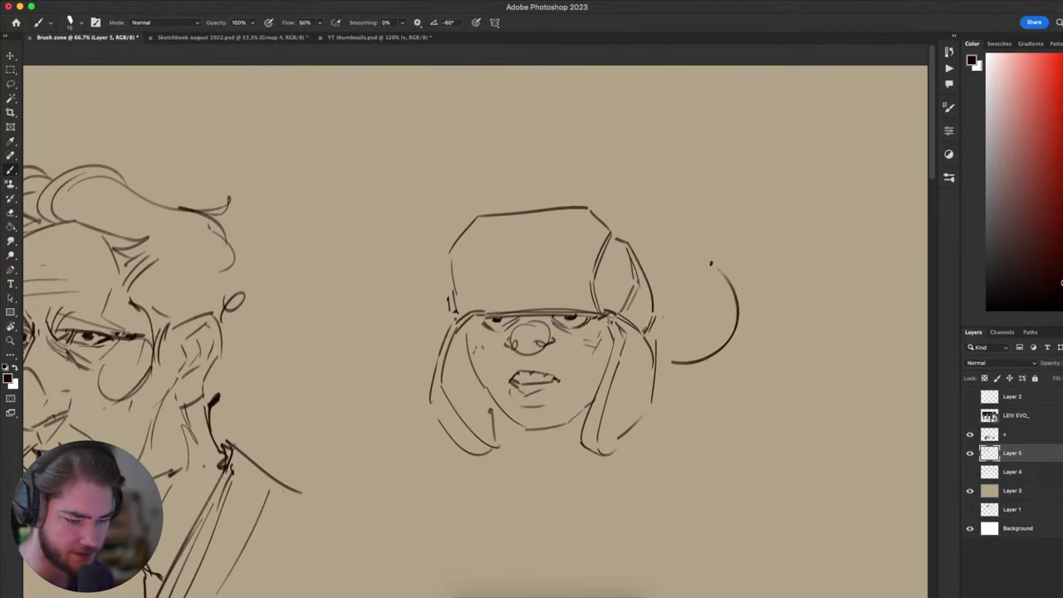
{"action": "key", "text": "ctrl+z"}
{"action": "left_click_drag", "start_coordinate": [608, 491], "coordinate": [569, 439]}
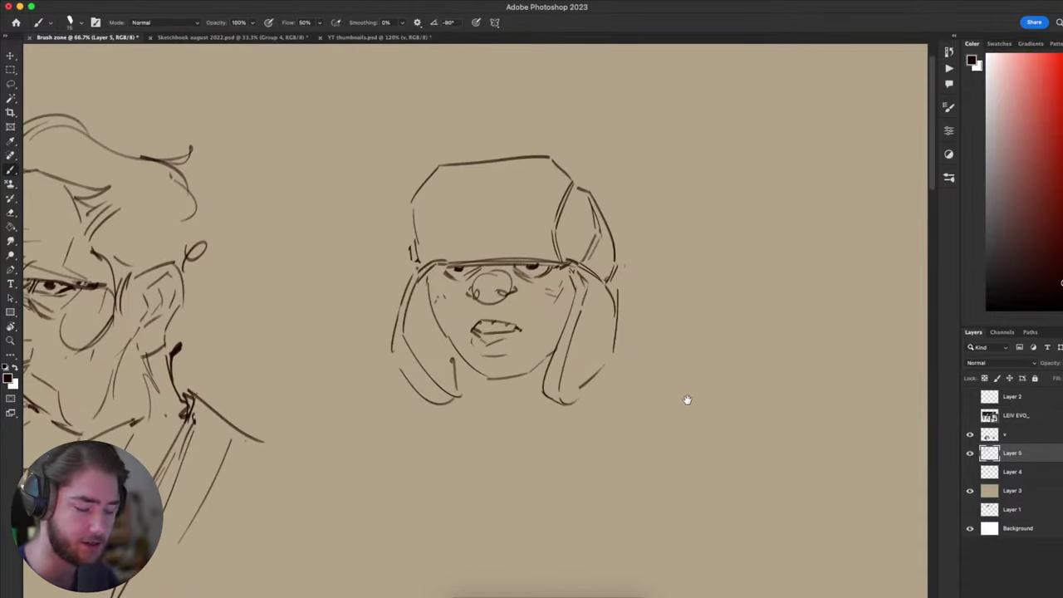
{"action": "left_click_drag", "start_coordinate": [727, 391], "coordinate": [656, 371]}
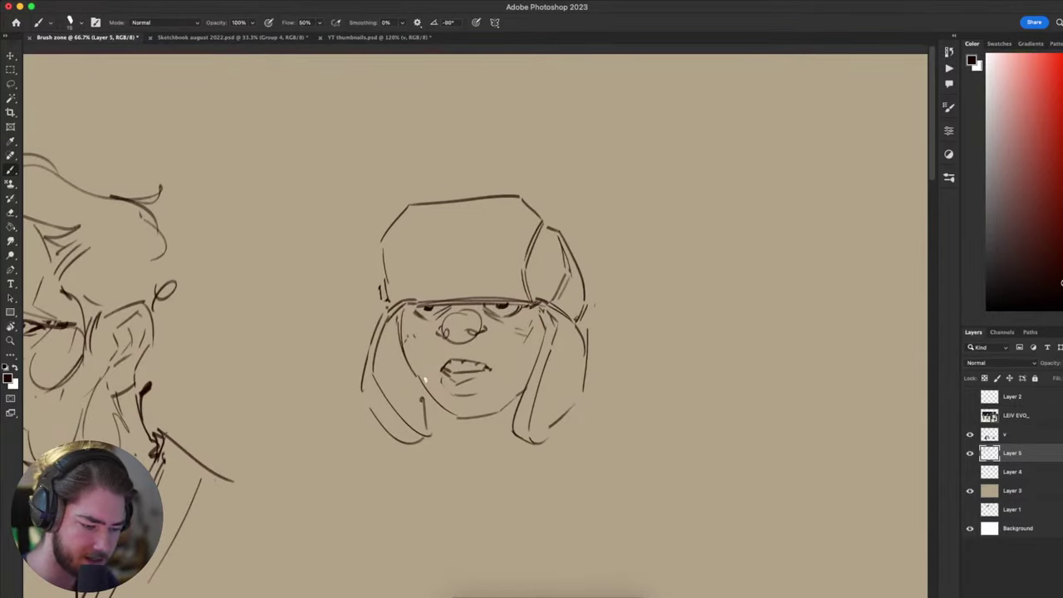
{"action": "left_click_drag", "start_coordinate": [400, 309], "coordinate": [409, 305]}
- Draw a light circle in the empty area to the right of the fur-hat head as the base of another head
{"action": "left_click_drag", "start_coordinate": [746, 375], "coordinate": [800, 229]}
{"action": "mouse_move", "coordinate": [768, 276]}
{"action": "left_mouse_down"}
{"action": "mouse_move", "coordinate": [825, 288]}
{"action": "mouse_move", "coordinate": [812, 269]}
{"action": "mouse_move", "coordinate": [608, 354]}
{"action": "mouse_move", "coordinate": [623, 341]}
{"action": "left_mouse_up"}
{"action": "mouse_move", "coordinate": [711, 211]}
{"action": "left_mouse_down"}
{"action": "mouse_move", "coordinate": [620, 264]}
{"action": "mouse_move", "coordinate": [733, 313]}
{"action": "left_mouse_up"}
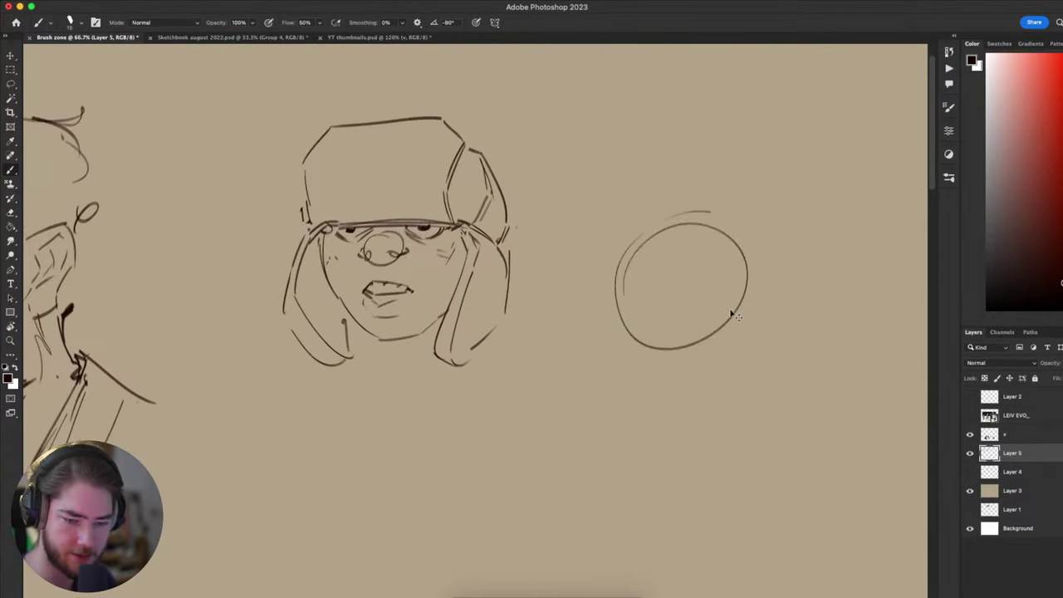
{"action": "key", "text": "super+z"}
{"action": "key", "text": "super+z"}
{"action": "left_click_drag", "start_coordinate": [748, 269], "coordinate": [742, 230]}
{"action": "key", "text": "ctrl+z"}
{"action": "left_click_drag", "start_coordinate": [665, 194], "coordinate": [631, 227]}
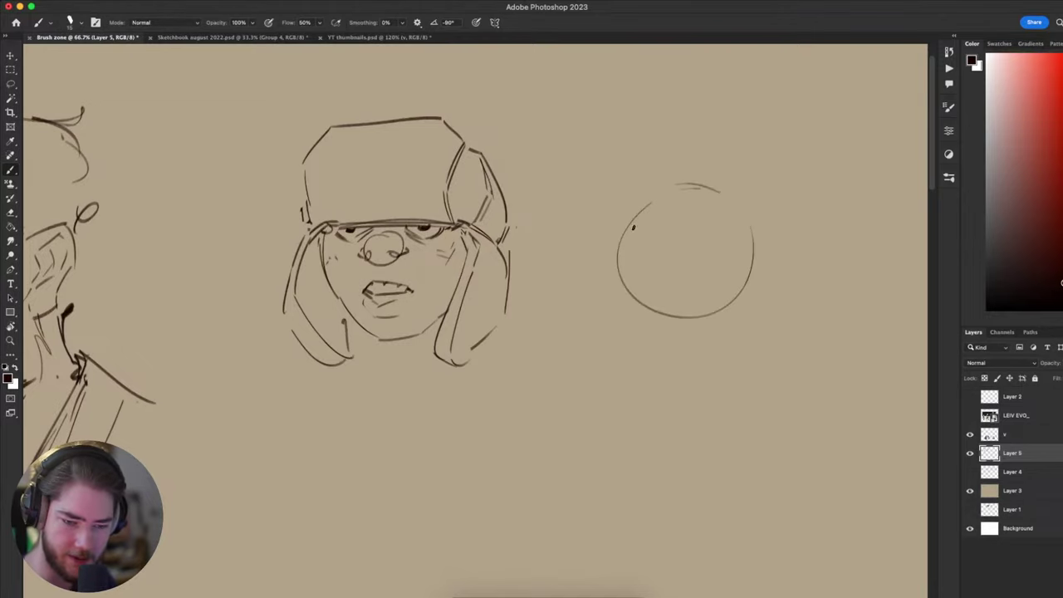
{"action": "left_click_drag", "start_coordinate": [703, 345], "coordinate": [572, 424]}
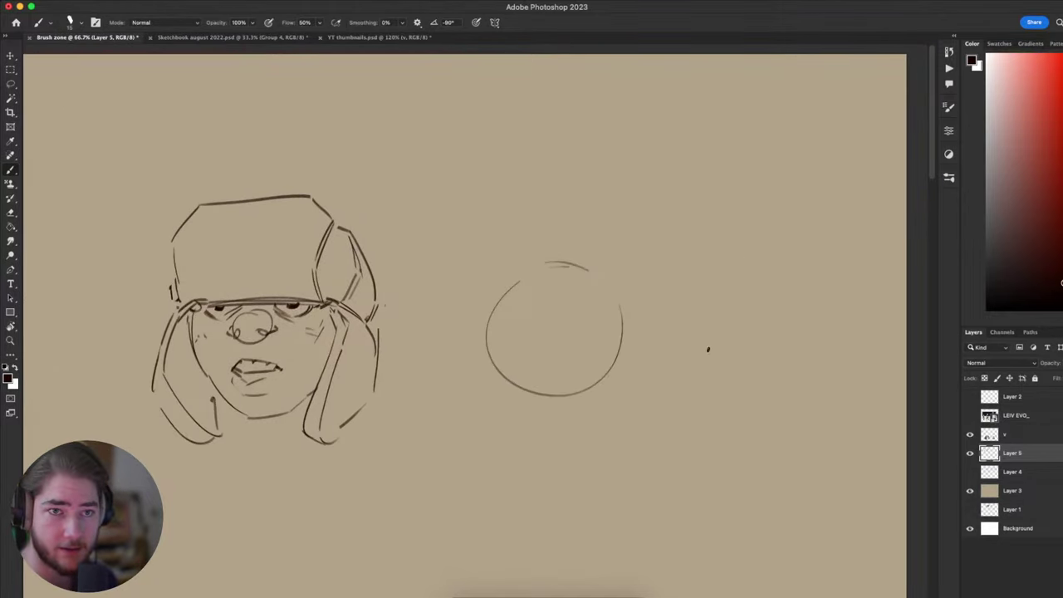
{"action": "mouse_move", "coordinate": [707, 352]}
{"action": "left_mouse_down"}
{"action": "mouse_move", "coordinate": [731, 370]}
{"action": "mouse_move", "coordinate": [729, 391]}
{"action": "mouse_move", "coordinate": [781, 349]}
{"action": "mouse_move", "coordinate": [733, 396]}
{"action": "mouse_move", "coordinate": [736, 386]}
{"action": "left_mouse_up"}
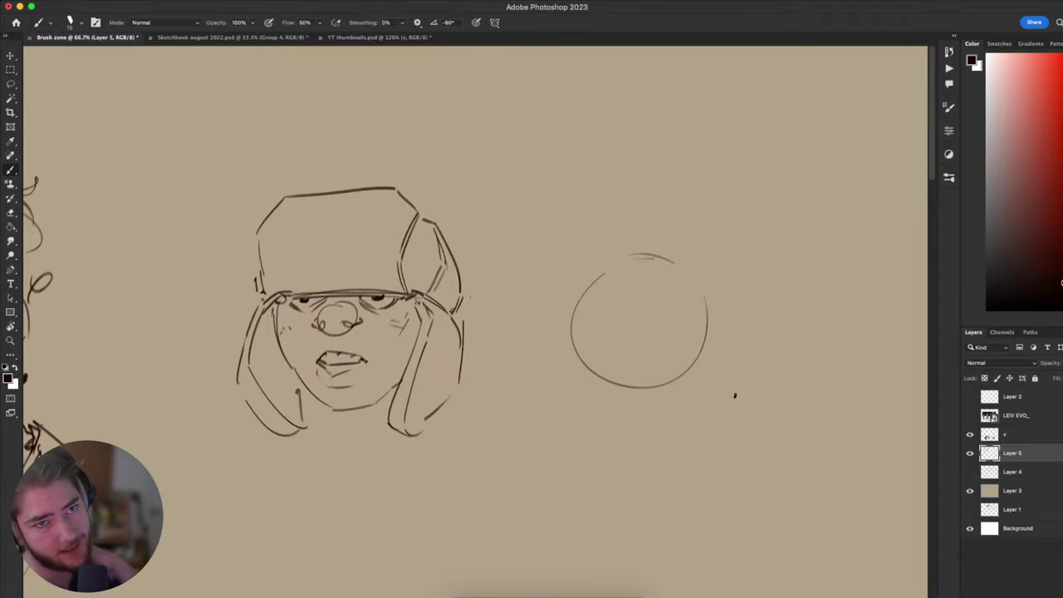
- Close the open upper part of the new circle with a curved stroke
{"action": "mouse_move", "coordinate": [745, 383]}
{"action": "left_mouse_down"}
{"action": "mouse_move", "coordinate": [703, 423]}
{"action": "mouse_move", "coordinate": [711, 282]}
{"action": "left_mouse_up"}
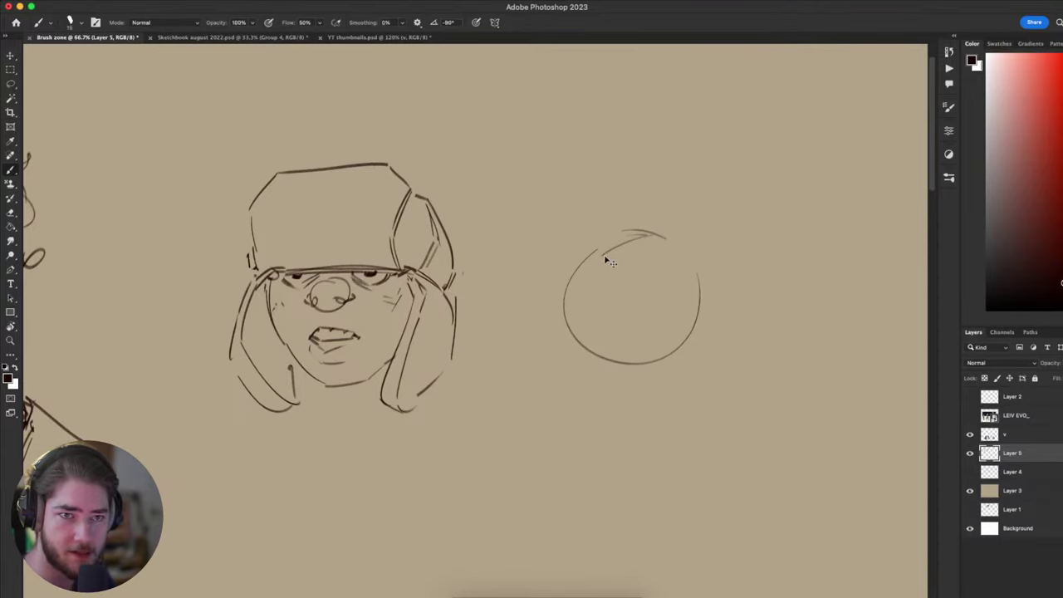
{"action": "key", "text": "super+z"}
{"action": "left_click_drag", "start_coordinate": [605, 254], "coordinate": [652, 242]}
{"action": "key", "text": "super+z"}
{"action": "left_click_drag", "start_coordinate": [626, 285], "coordinate": [598, 298]}
{"action": "key", "text": "super+z"}
{"action": "mouse_move", "coordinate": [574, 263]}
{"action": "left_mouse_down"}
{"action": "mouse_move", "coordinate": [646, 250]}
{"action": "mouse_move", "coordinate": [665, 285]}
{"action": "left_mouse_up"}
{"action": "mouse_move", "coordinate": [692, 342]}
{"action": "left_mouse_down"}
{"action": "mouse_move", "coordinate": [721, 325]}
{"action": "mouse_move", "coordinate": [721, 299]}
{"action": "left_mouse_up"}
- Draw the hat's front panel above the circle, with a curved front edge rising into a flat arched top
{"action": "mouse_move", "coordinate": [572, 227]}
{"action": "left_mouse_down"}
{"action": "mouse_move", "coordinate": [563, 213]}
{"action": "mouse_move", "coordinate": [590, 157]}
{"action": "left_mouse_up"}
{"action": "key", "text": "ctrl+z"}
{"action": "mouse_move", "coordinate": [567, 220]}
{"action": "left_mouse_down"}
{"action": "mouse_move", "coordinate": [608, 143]}
{"action": "mouse_move", "coordinate": [680, 156]}
{"action": "left_mouse_up"}
{"action": "key", "text": "super+z"}
{"action": "left_click_drag", "start_coordinate": [621, 136], "coordinate": [736, 193]}
{"action": "key", "text": "super+z"}
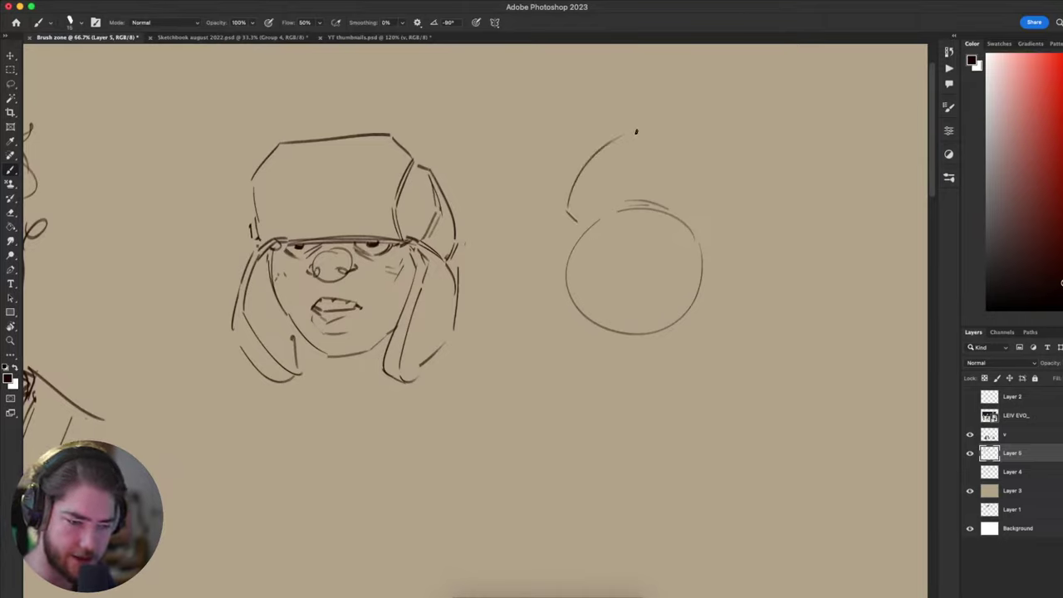
{"action": "mouse_move", "coordinate": [619, 140]}
{"action": "left_mouse_down"}
{"action": "mouse_move", "coordinate": [694, 163]}
{"action": "mouse_move", "coordinate": [714, 158]}
{"action": "mouse_move", "coordinate": [704, 150]}
{"action": "mouse_move", "coordinate": [628, 197]}
{"action": "left_mouse_up"}
{"action": "key", "text": "ctrl+z"}
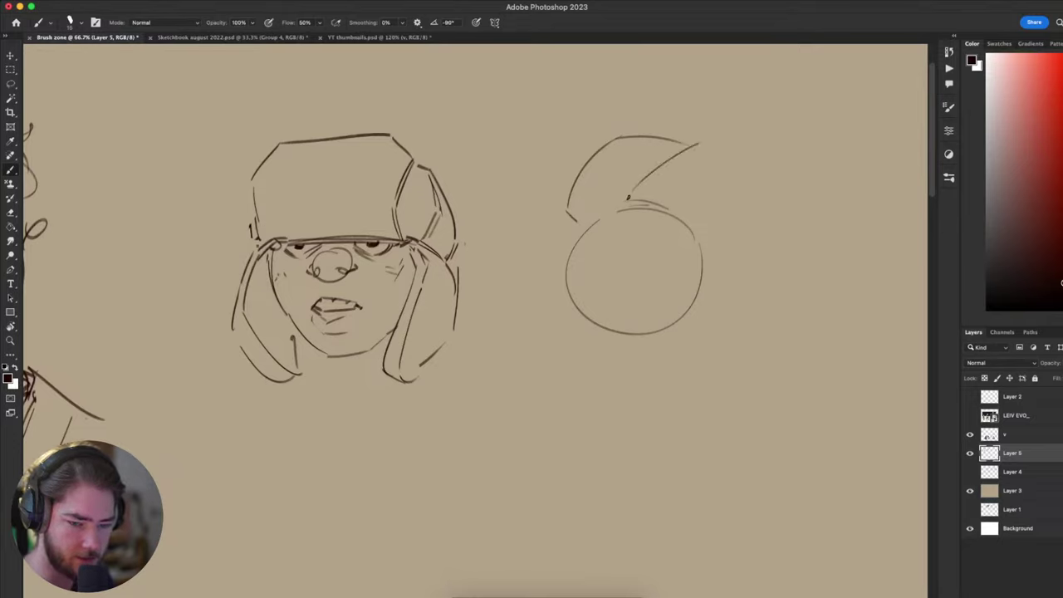
- Close the hat's front panel with a double diagonal side edge and a curved lower edge along the circle's top
{"action": "key", "text": "ctrl+z"}
{"action": "left_click_drag", "start_coordinate": [684, 146], "coordinate": [614, 206]}
{"action": "left_click_drag", "start_coordinate": [689, 153], "coordinate": [630, 203]}
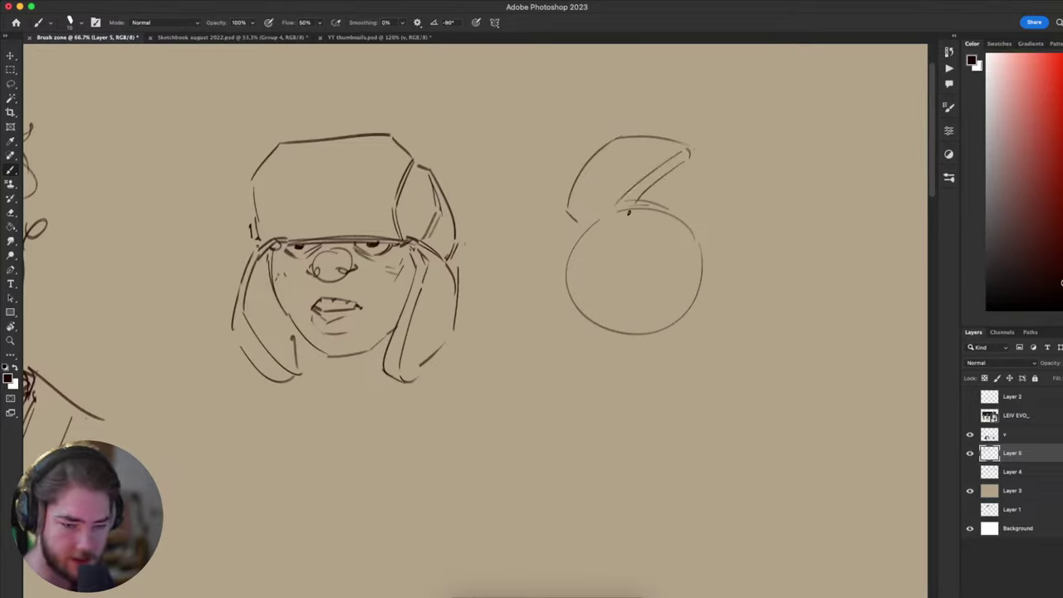
{"action": "key", "text": "ctrl+z"}
{"action": "mouse_move", "coordinate": [689, 151]}
{"action": "left_mouse_down"}
{"action": "mouse_move", "coordinate": [622, 205]}
{"action": "mouse_move", "coordinate": [635, 212]}
{"action": "mouse_move", "coordinate": [606, 209]}
{"action": "mouse_move", "coordinate": [618, 202]}
{"action": "left_mouse_up"}
{"action": "key", "text": "ctrl+z"}
{"action": "left_click_drag", "start_coordinate": [582, 213], "coordinate": [628, 213]}
{"action": "key", "text": "ctrl+z"}
{"action": "left_click_drag", "start_coordinate": [658, 219], "coordinate": [663, 224]}
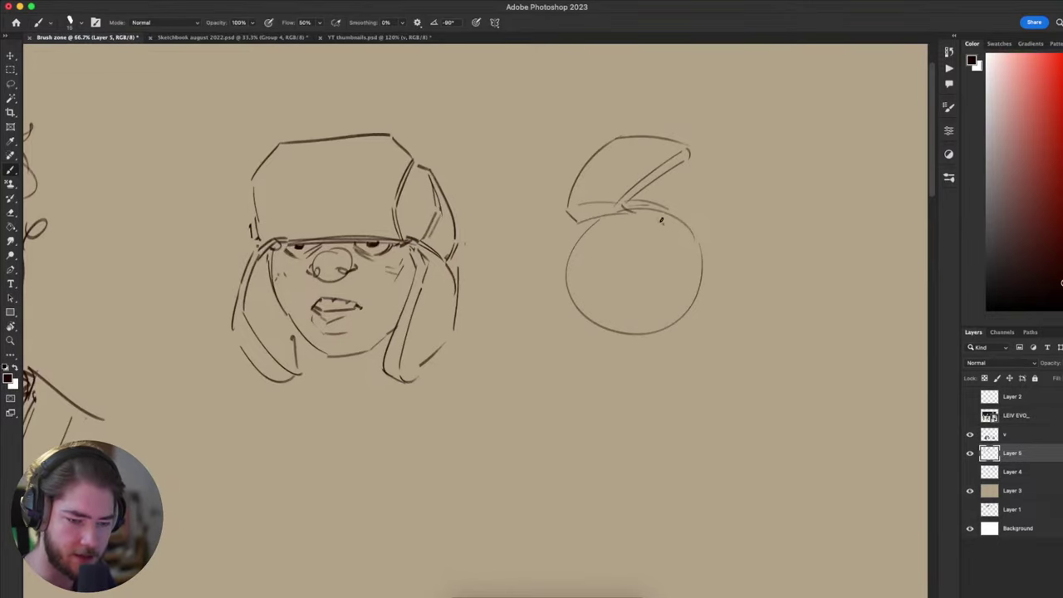
- Clean up the circle's front edge below the hat and draw a side line from the hat's front corner toward the cheek
{"action": "left_click_drag", "start_coordinate": [613, 276], "coordinate": [618, 289]}
{"action": "key", "text": "e"}
{"action": "key", "text": "b"}
{"action": "left_click_drag", "start_coordinate": [600, 242], "coordinate": [568, 302]}
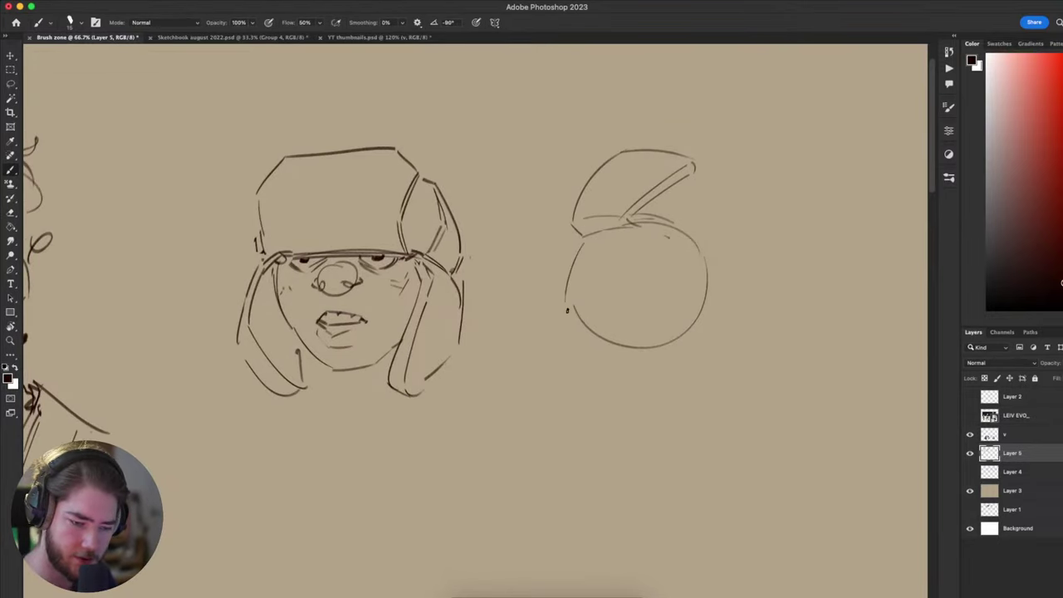
{"action": "key", "text": "ctrl+z"}
{"action": "key", "text": "ctrl+z"}
{"action": "left_click_drag", "start_coordinate": [574, 249], "coordinate": [570, 299]}
{"action": "left_click_drag", "start_coordinate": [578, 240], "coordinate": [563, 293]}
{"action": "key", "text": "ctrl+z"}
{"action": "left_click_drag", "start_coordinate": [575, 236], "coordinate": [563, 291]}
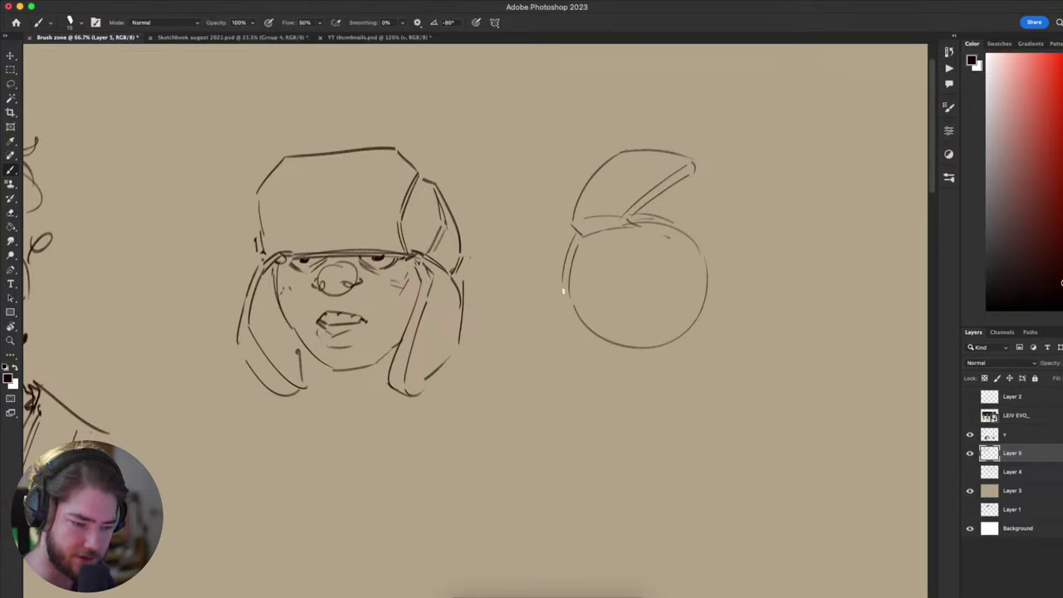
- Draw the back contour of the hat, curving from behind the front panel down past the circle's back side
{"action": "mouse_move", "coordinate": [573, 227]}
{"action": "left_mouse_down"}
{"action": "mouse_move", "coordinate": [590, 238]}
{"action": "mouse_move", "coordinate": [670, 219]}
{"action": "mouse_move", "coordinate": [671, 209]}
{"action": "left_mouse_up"}
{"action": "key", "text": "ctrl+z"}
{"action": "mouse_move", "coordinate": [696, 176]}
{"action": "left_mouse_down"}
{"action": "mouse_move", "coordinate": [739, 236]}
{"action": "mouse_move", "coordinate": [725, 232]}
{"action": "mouse_move", "coordinate": [716, 287]}
{"action": "left_mouse_up"}
{"action": "key", "text": "ctrl+z"}
{"action": "key", "text": "ctrl+z"}
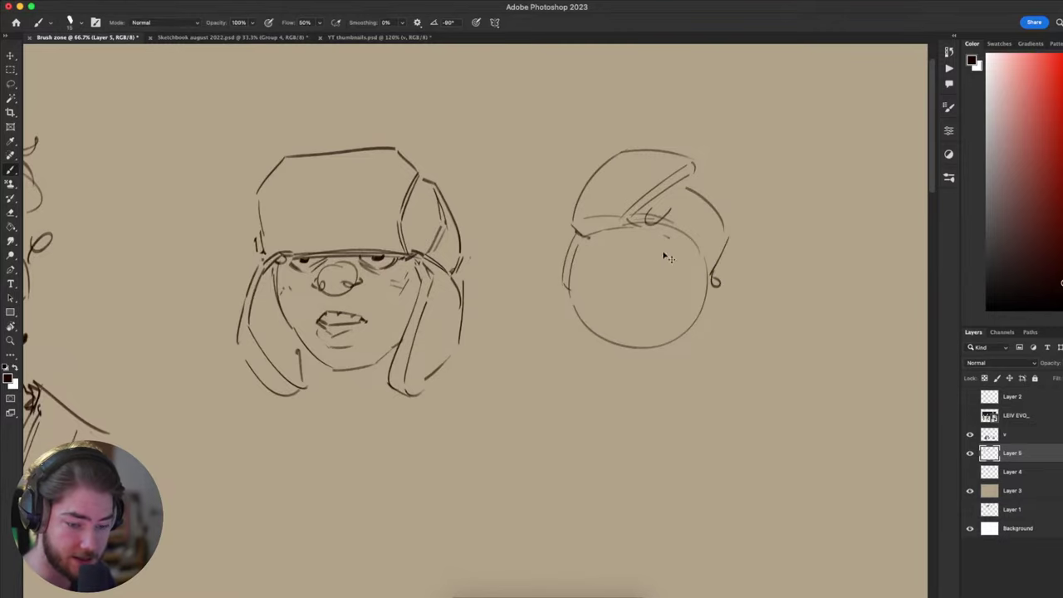
- Draw the near earflap's slanted front edge across the circle and outline the far earflap jutting out beyond the face
{"action": "mouse_move", "coordinate": [667, 246]}
{"action": "left_mouse_down"}
{"action": "mouse_move", "coordinate": [631, 359]}
{"action": "mouse_move", "coordinate": [643, 299]}
{"action": "mouse_move", "coordinate": [616, 350]}
{"action": "left_mouse_up"}
{"action": "key", "text": "ctrl+z"}
{"action": "mouse_move", "coordinate": [565, 262]}
{"action": "left_mouse_down"}
{"action": "mouse_move", "coordinate": [529, 330]}
{"action": "mouse_move", "coordinate": [532, 312]}
{"action": "mouse_move", "coordinate": [593, 345]}
{"action": "mouse_move", "coordinate": [581, 354]}
{"action": "mouse_move", "coordinate": [638, 380]}
{"action": "left_mouse_up"}
{"action": "key", "text": "ctrl+z"}
{"action": "key", "text": "ctrl+z"}
- Draw the near earflap's curved lower edge and its slanted back edge up toward the hat
{"action": "mouse_move", "coordinate": [616, 358]}
{"action": "left_mouse_down"}
{"action": "mouse_move", "coordinate": [635, 377]}
{"action": "mouse_move", "coordinate": [654, 373]}
{"action": "mouse_move", "coordinate": [656, 343]}
{"action": "mouse_move", "coordinate": [675, 374]}
{"action": "left_mouse_up"}
{"action": "key", "text": "ctrl+z"}
{"action": "mouse_move", "coordinate": [622, 357]}
{"action": "left_mouse_down"}
{"action": "mouse_move", "coordinate": [685, 374]}
{"action": "mouse_move", "coordinate": [641, 344]}
{"action": "mouse_move", "coordinate": [537, 406]}
{"action": "left_mouse_up"}
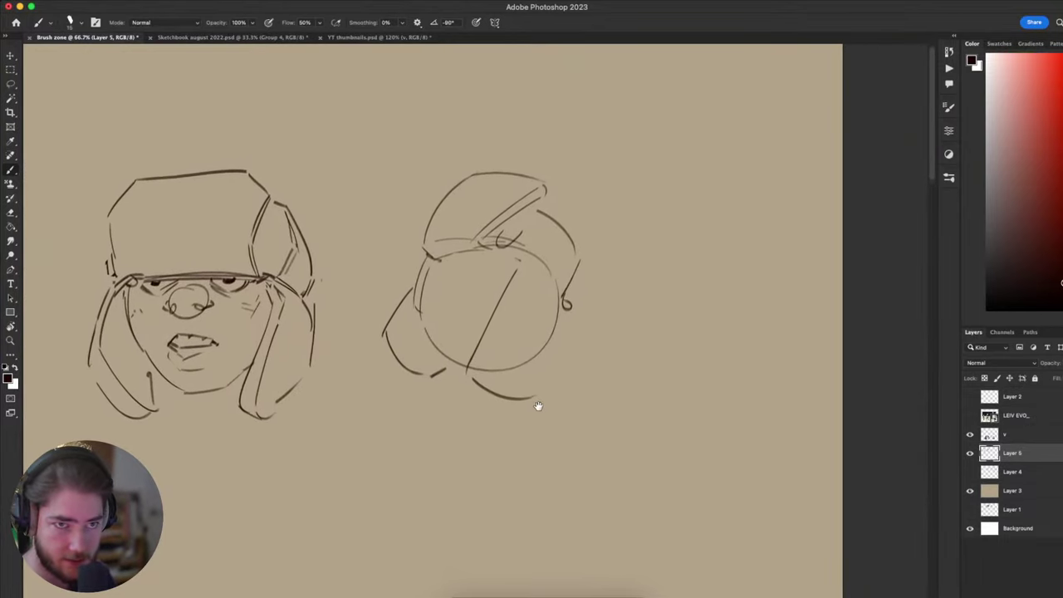
{"action": "left_click_drag", "start_coordinate": [577, 331], "coordinate": [546, 406]}
{"action": "key", "text": "ctrl+z"}
- Extend the near earflap's slanted back edge up to the knot and sketch a small bump on the hat's back contour
{"action": "mouse_move", "coordinate": [511, 264]}
{"action": "left_mouse_down"}
{"action": "mouse_move", "coordinate": [568, 292]}
{"action": "mouse_move", "coordinate": [574, 352]}
{"action": "mouse_move", "coordinate": [580, 344]}
{"action": "left_mouse_up"}
{"action": "key", "text": "ctrl+z"}
{"action": "mouse_move", "coordinate": [586, 264]}
{"action": "left_mouse_down"}
{"action": "mouse_move", "coordinate": [579, 331]}
{"action": "mouse_move", "coordinate": [583, 318]}
{"action": "left_mouse_up"}
{"action": "key", "text": "ctrl+z"}
{"action": "mouse_move", "coordinate": [562, 231]}
{"action": "left_mouse_down"}
{"action": "mouse_move", "coordinate": [575, 251]}
{"action": "mouse_move", "coordinate": [574, 241]}
{"action": "left_mouse_up"}
{"action": "key", "text": "ctrl+z"}
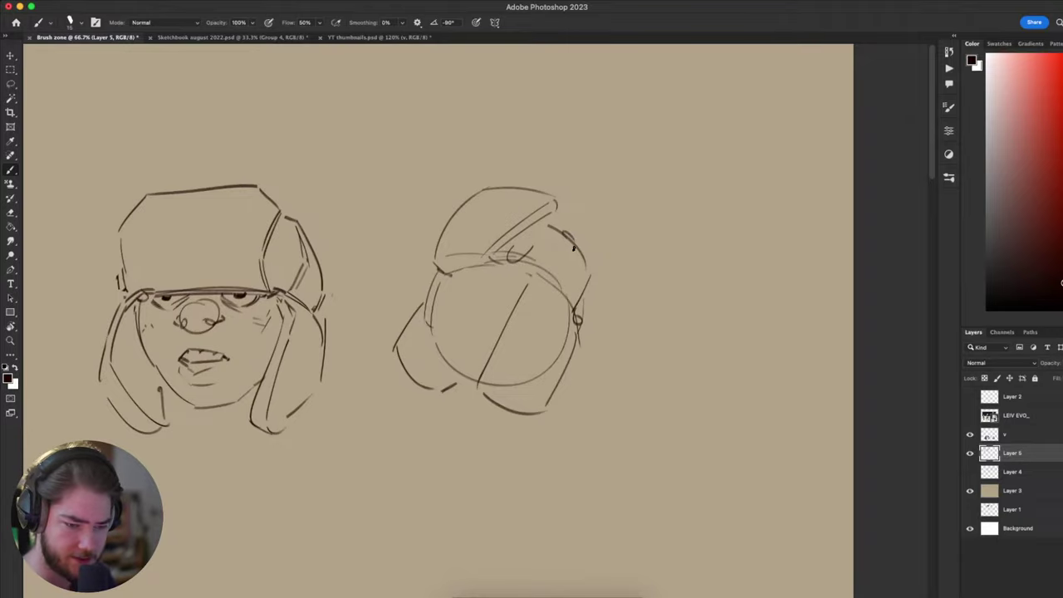
{"action": "left_click_drag", "start_coordinate": [539, 306], "coordinate": [548, 313]}
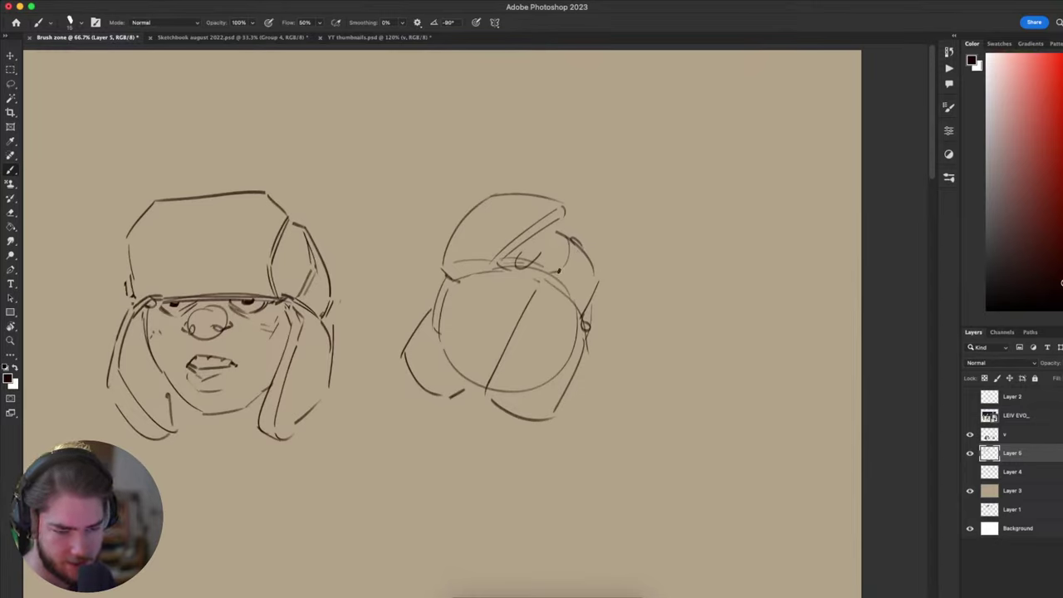
- Add a curved contour line and short cross strokes over the hat's back section, between the front panel and the knot
{"action": "left_click_drag", "start_coordinate": [563, 238], "coordinate": [591, 316]}
{"action": "key", "text": "ctrl+z"}
{"action": "key", "text": "ctrl+z"}
{"action": "key", "text": "ctrl+z"}
{"action": "key", "text": "ctrl+z"}
{"action": "key", "text": "ctrl+z"}
{"action": "key", "text": "ctrl+shift+z"}
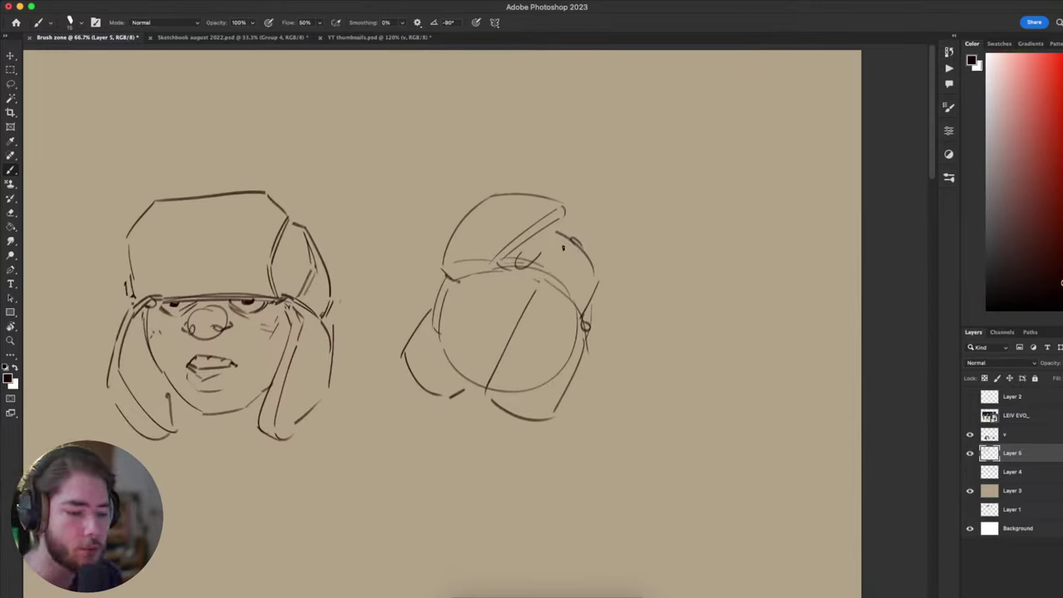
{"action": "mouse_move", "coordinate": [564, 243]}
{"action": "left_mouse_down"}
{"action": "mouse_move", "coordinate": [560, 282]}
{"action": "mouse_move", "coordinate": [580, 265]}
{"action": "left_mouse_up"}
{"action": "key", "text": "ctrl+z"}
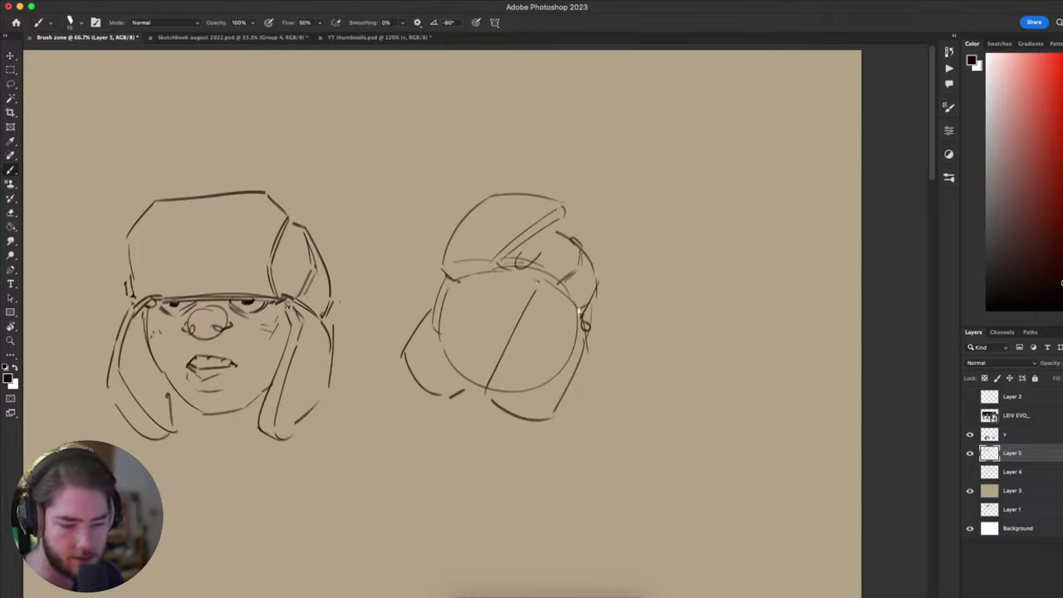
{"action": "left_click_drag", "start_coordinate": [596, 288], "coordinate": [558, 255]}
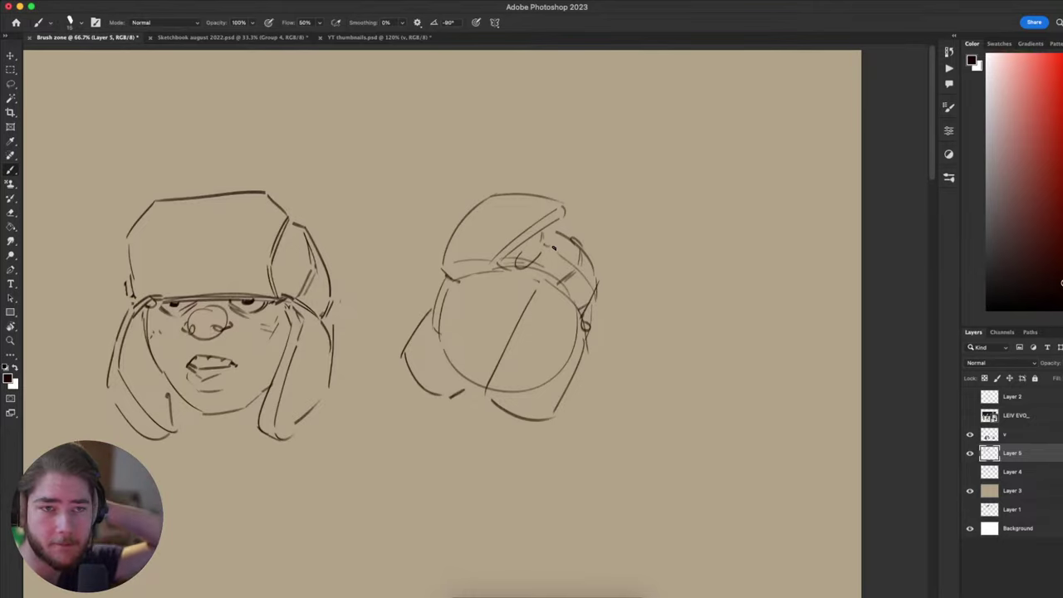
{"action": "left_click_drag", "start_coordinate": [690, 406], "coordinate": [712, 405]}
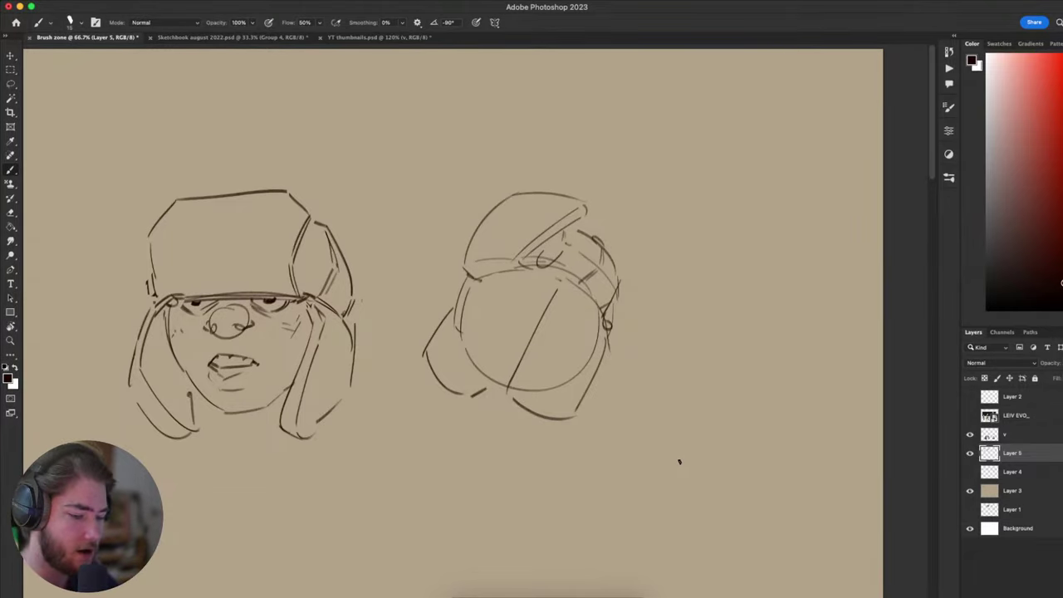
- Give both earflaps thickness with parallel inner lines along the near flap's front and lower edges and the far flap's outer edge
{"action": "left_click_drag", "start_coordinate": [629, 388], "coordinate": [639, 379]}
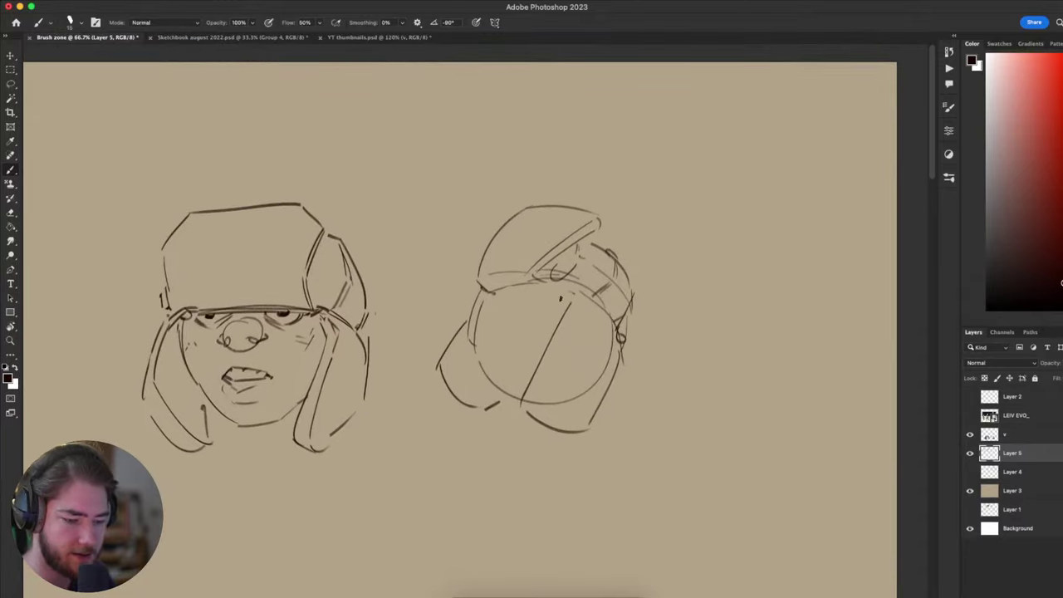
{"action": "mouse_move", "coordinate": [571, 301]}
{"action": "left_mouse_down"}
{"action": "mouse_move", "coordinate": [527, 400]}
{"action": "mouse_move", "coordinate": [573, 432]}
{"action": "mouse_move", "coordinate": [590, 427]}
{"action": "left_mouse_up"}
{"action": "key", "text": "ctrl+z"}
{"action": "key", "text": "ctrl+z"}
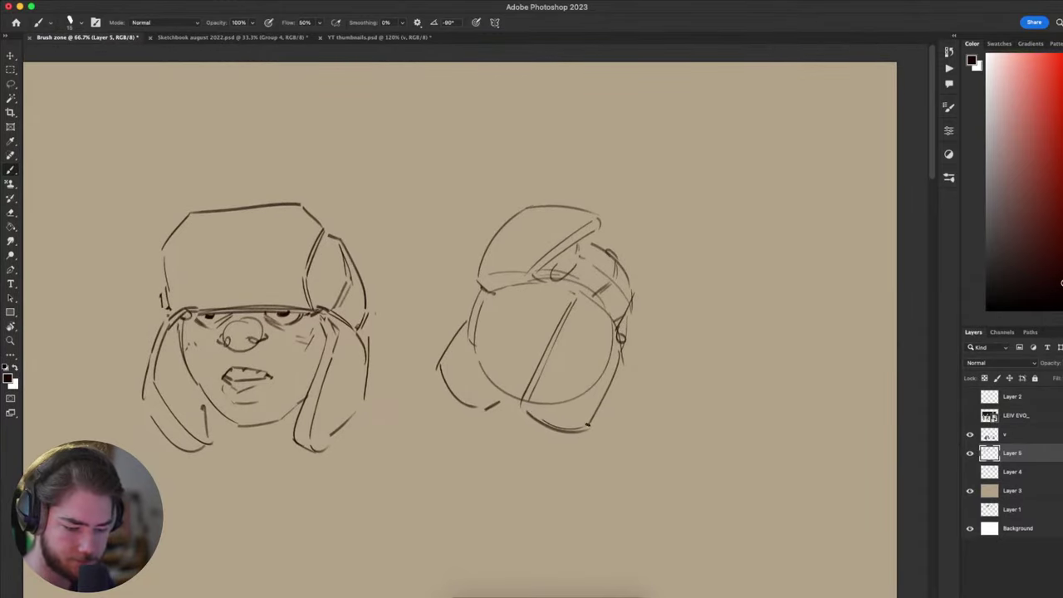
{"action": "key", "text": "ctrl+z"}
{"action": "left_click_drag", "start_coordinate": [532, 408], "coordinate": [586, 425]}
{"action": "left_click_drag", "start_coordinate": [441, 365], "coordinate": [496, 406]}
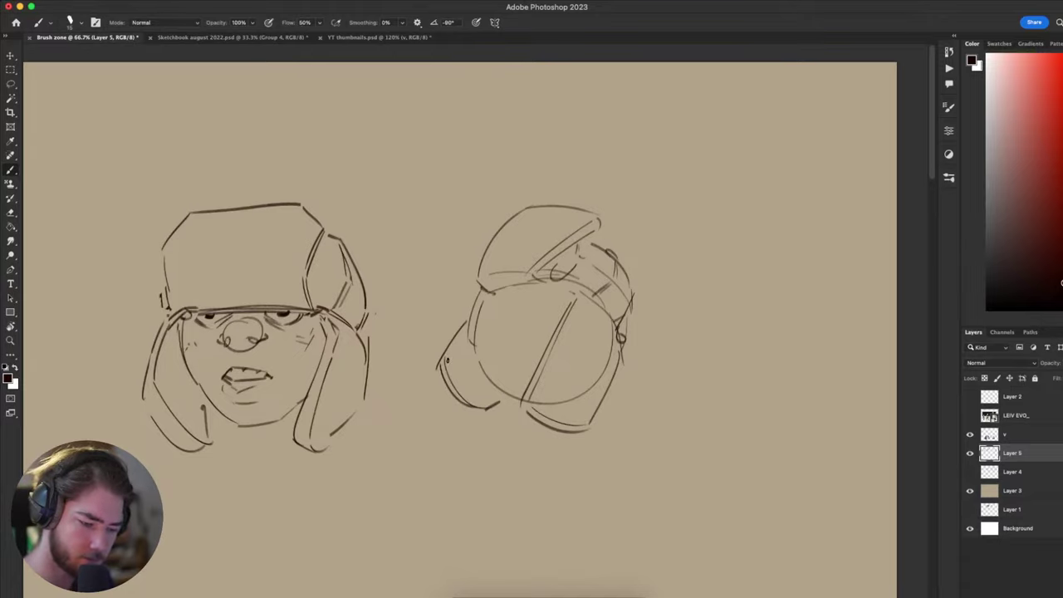
{"action": "key", "text": "ctrl+z"}
{"action": "left_click_drag", "start_coordinate": [447, 360], "coordinate": [471, 323]}
{"action": "left_click_drag", "start_coordinate": [642, 402], "coordinate": [714, 334]}
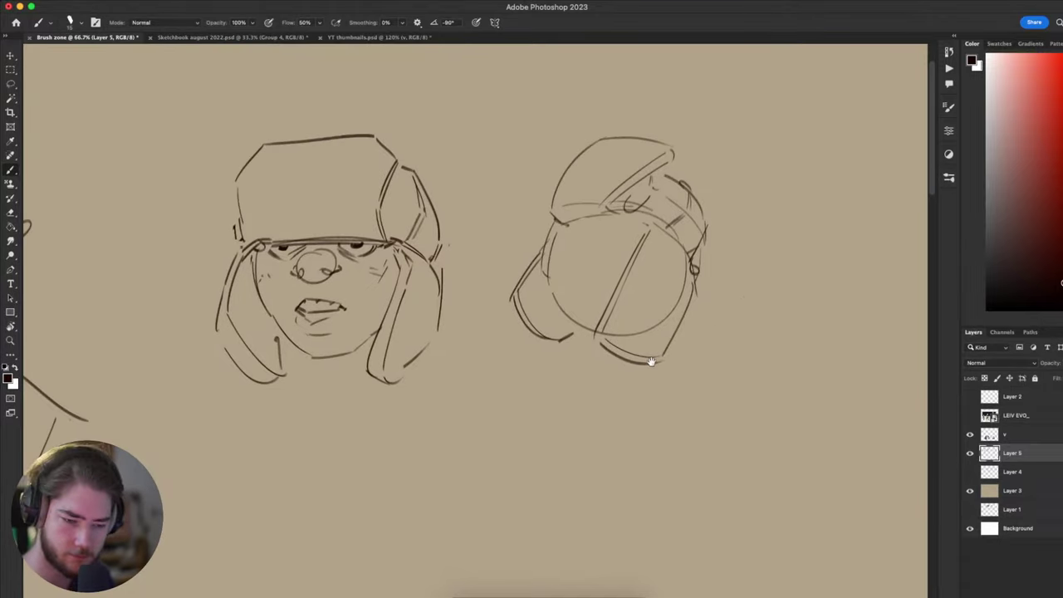
{"action": "left_click_drag", "start_coordinate": [741, 419], "coordinate": [681, 498]}
- Replace the front panel's slanted end with a bent edge and redraw the brim line above the face
{"action": "key", "text": "e"}
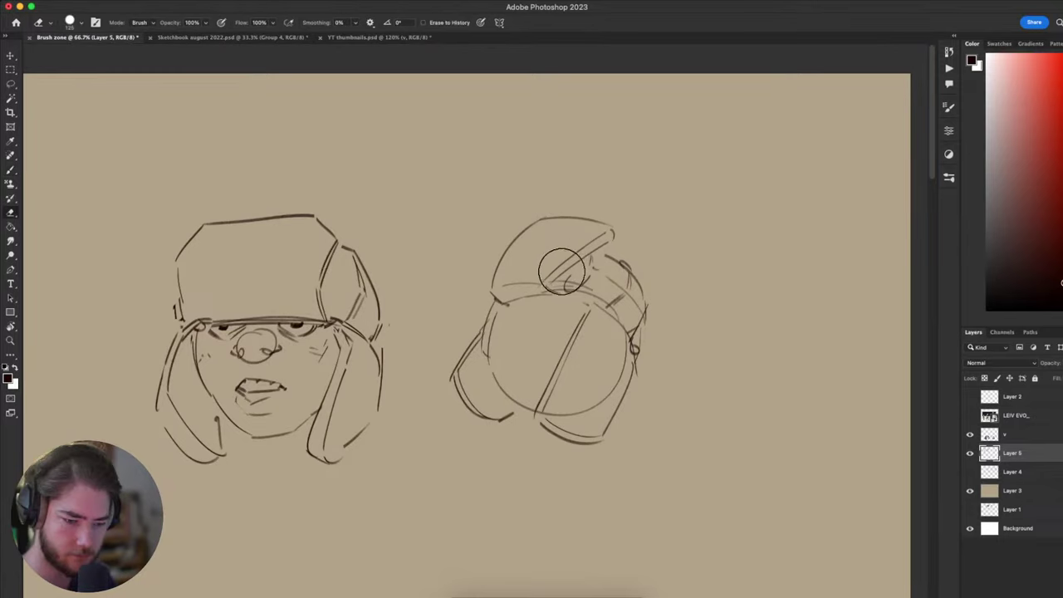
{"action": "mouse_move", "coordinate": [563, 271]}
{"action": "left_mouse_down"}
{"action": "mouse_move", "coordinate": [568, 292]}
{"action": "mouse_move", "coordinate": [592, 309]}
{"action": "left_mouse_up"}
{"action": "key", "text": "b"}
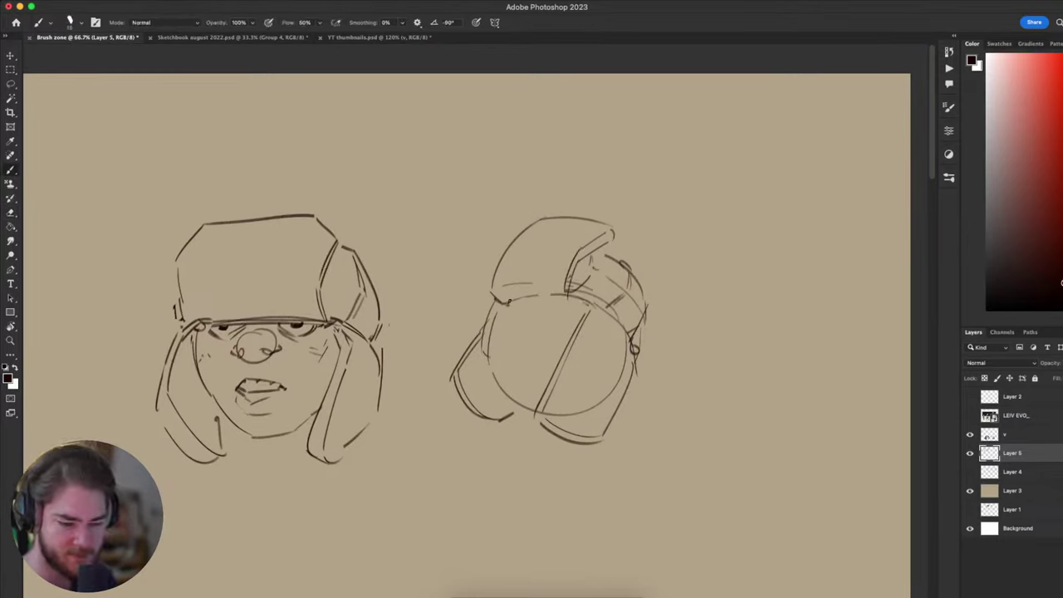
{"action": "left_click_drag", "start_coordinate": [508, 302], "coordinate": [551, 295]}
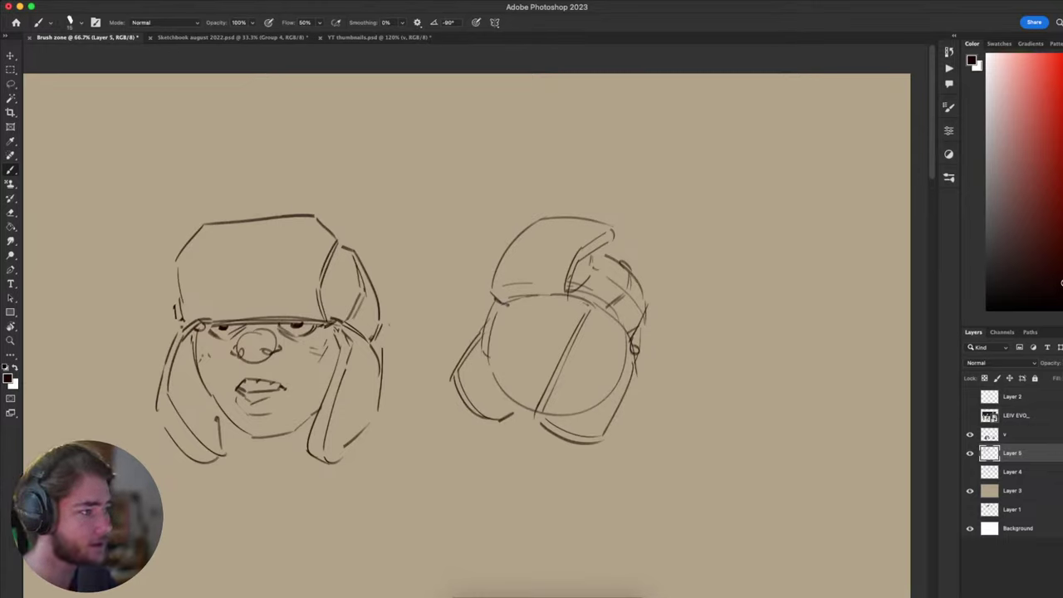
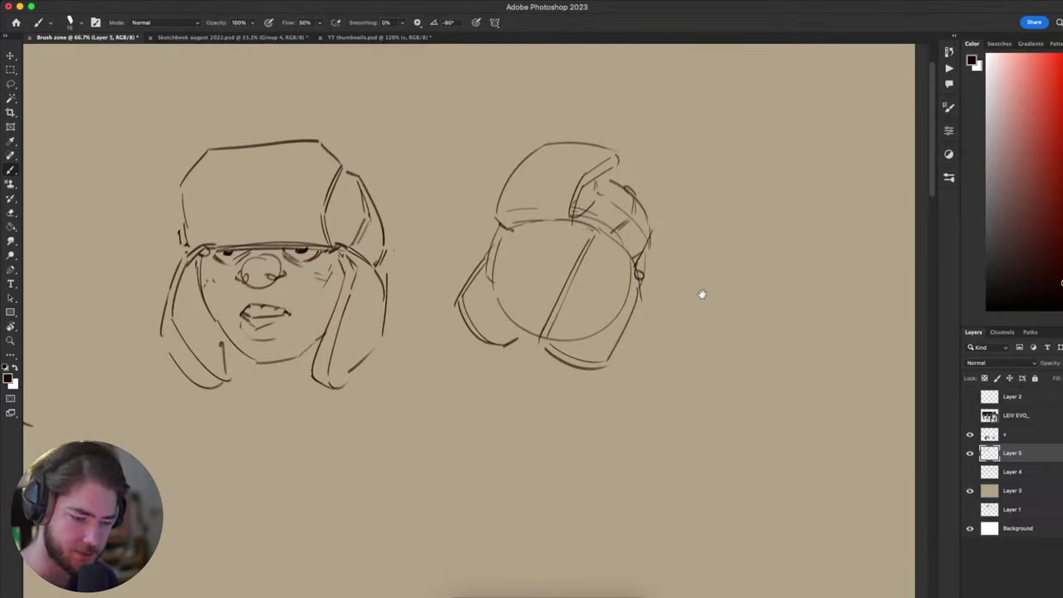
- Erase the head circle's back side inside the near earflap and extend the brim curve to the flap's front edge
{"action": "scroll", "coordinate": [700, 294], "scroll_direction": "down", "scroll_amount": 2}
{"action": "key", "text": "e"}
{"action": "left_click_drag", "start_coordinate": [596, 320], "coordinate": [610, 278]}
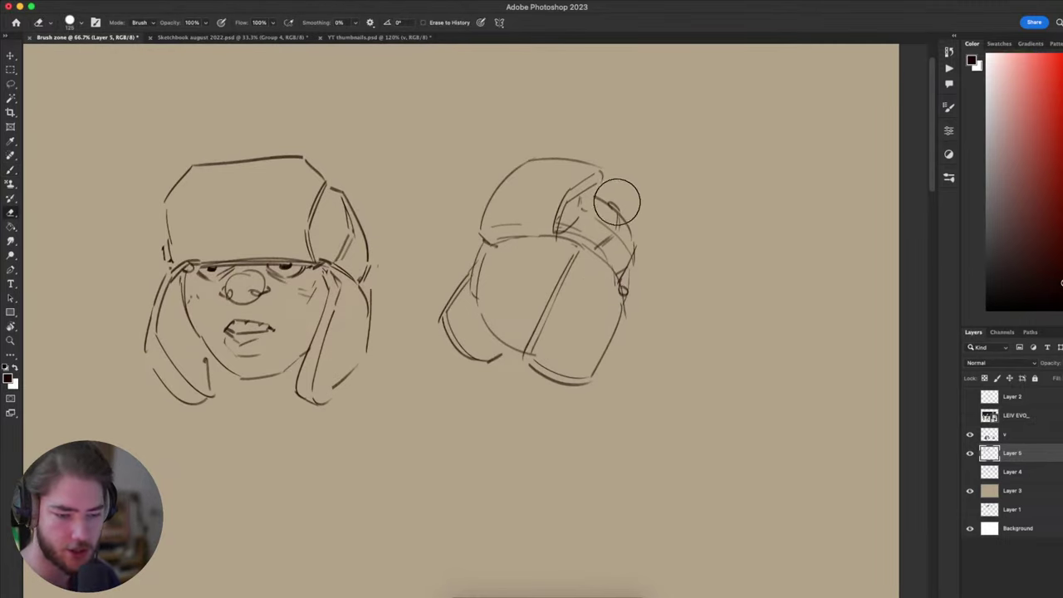
{"action": "left_click_drag", "start_coordinate": [591, 192], "coordinate": [576, 206]}
{"action": "key", "text": "b"}
{"action": "left_click_drag", "start_coordinate": [579, 289], "coordinate": [572, 294]}
{"action": "key", "text": "e"}
{"action": "key", "text": "b"}
- Draw the face's front contour inside the hat opening, curving from under the brim down to the chin
{"action": "left_click_drag", "start_coordinate": [481, 264], "coordinate": [557, 274]}
{"action": "key", "text": "super+z"}
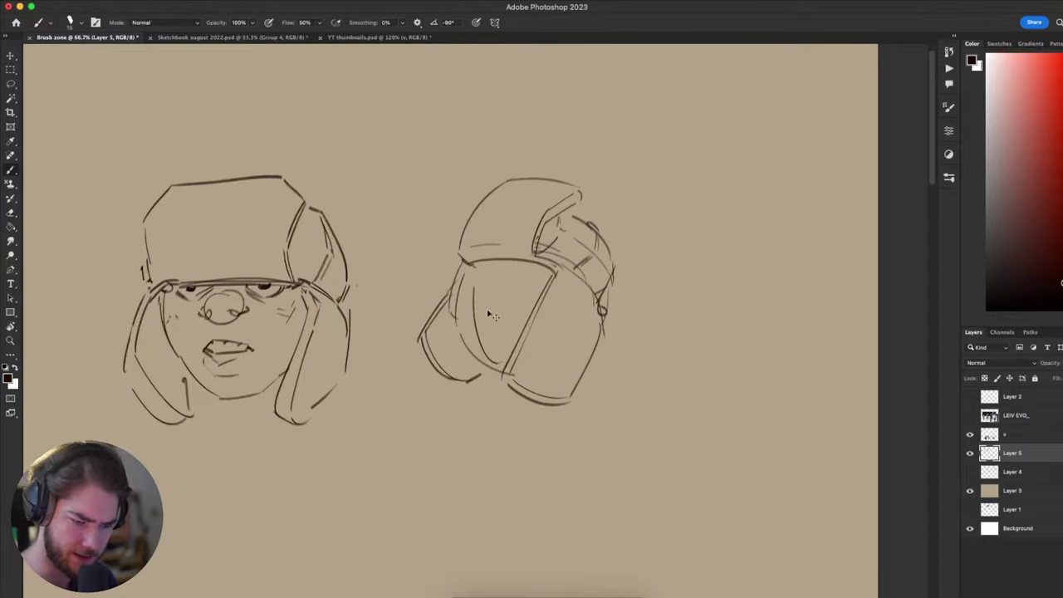
{"action": "left_click_drag", "start_coordinate": [462, 268], "coordinate": [500, 355]}
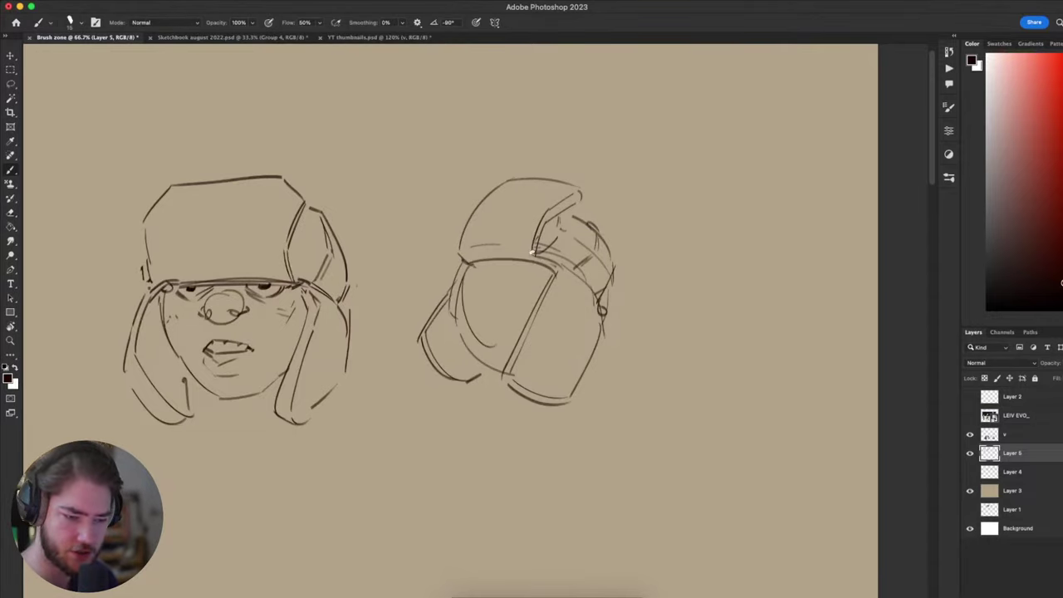
{"action": "key", "text": "super+z"}
{"action": "left_click_drag", "start_coordinate": [465, 276], "coordinate": [498, 352]}
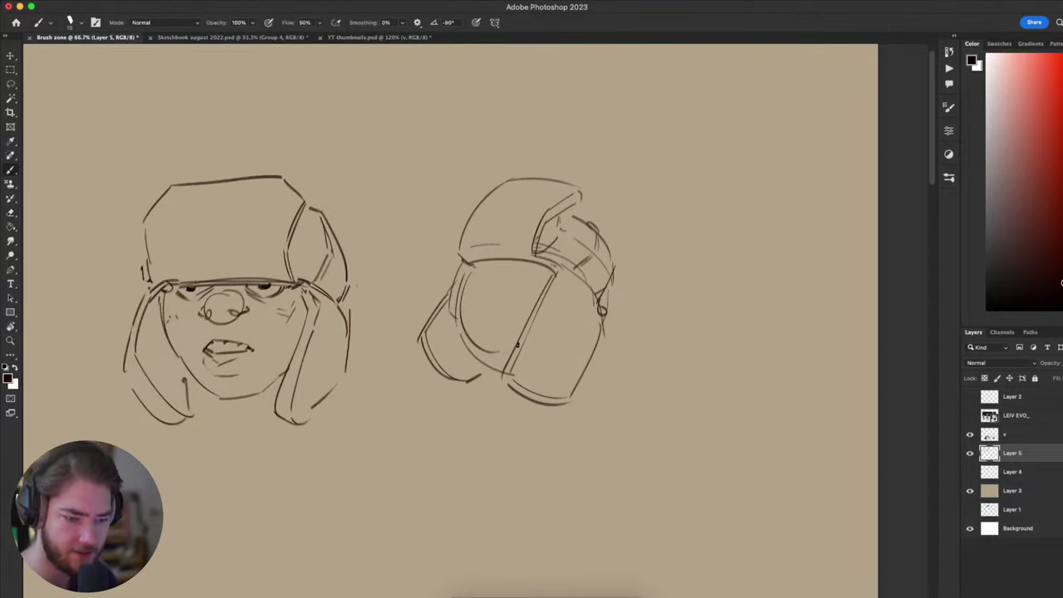
{"action": "left_click_drag", "start_coordinate": [549, 386], "coordinate": [530, 407]}
{"action": "left_click_drag", "start_coordinate": [479, 372], "coordinate": [499, 360]}
{"action": "key", "text": "super+z"}
{"action": "left_click_drag", "start_coordinate": [565, 373], "coordinate": [570, 377]}
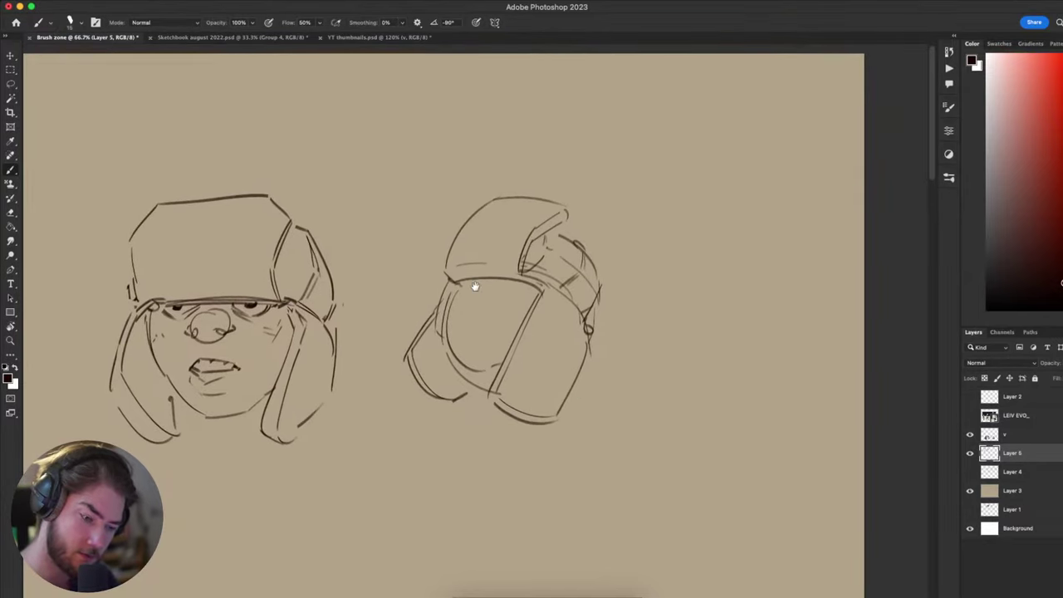
- Sketch a small round nose with a nostril mark just below the brim on the front side of the face
{"action": "left_click_drag", "start_coordinate": [475, 289], "coordinate": [485, 304]}
{"action": "key", "text": "super+z"}
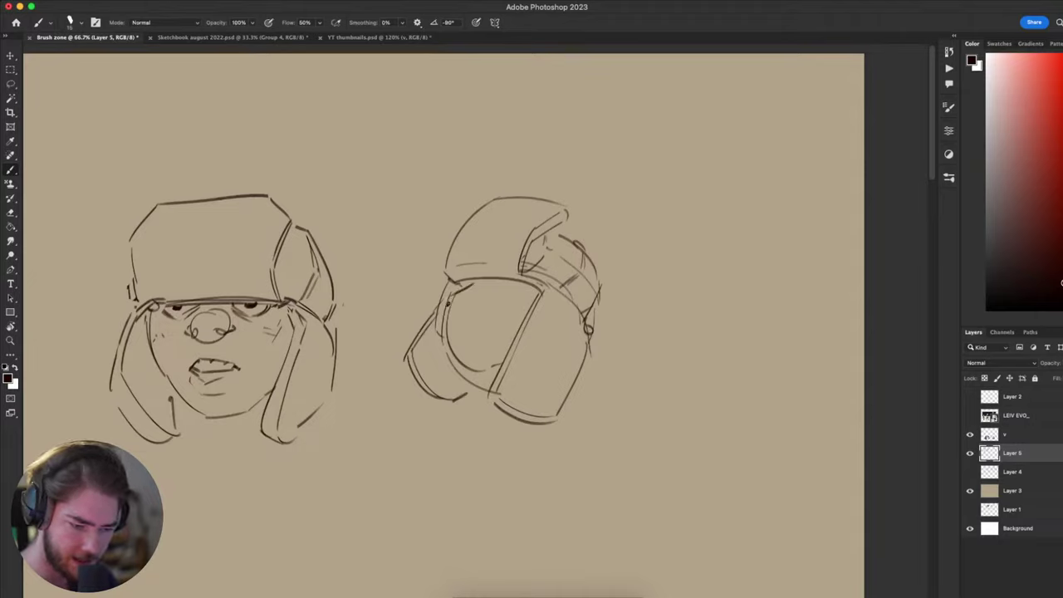
{"action": "key", "text": "super+z"}
{"action": "mouse_move", "coordinate": [474, 287]}
{"action": "left_mouse_down"}
{"action": "mouse_move", "coordinate": [453, 299]}
{"action": "mouse_move", "coordinate": [465, 319]}
{"action": "mouse_move", "coordinate": [475, 300]}
{"action": "mouse_move", "coordinate": [454, 295]}
{"action": "mouse_move", "coordinate": [527, 291]}
{"action": "left_mouse_up"}
{"action": "key", "text": "super+z"}
{"action": "key", "text": "super+z"}
{"action": "key", "text": "super+z"}
{"action": "key", "text": "super+z"}
{"action": "key", "text": "super+z"}
{"action": "key", "text": "super+z"}
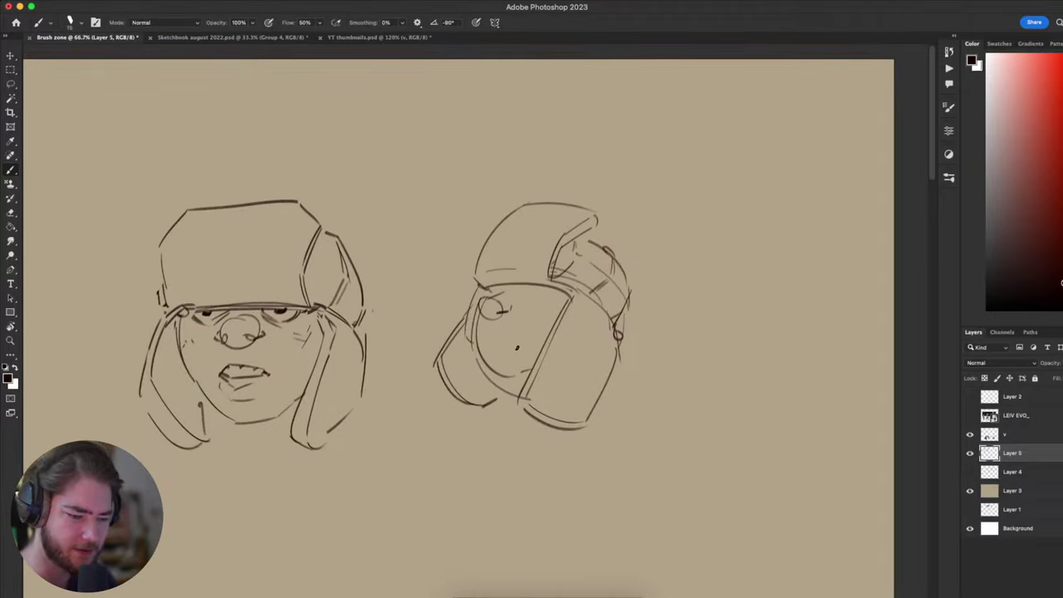
- Add the small eye marks peeking out from under the brim above the nose
{"action": "mouse_move", "coordinate": [516, 334]}
{"action": "left_mouse_down"}
{"action": "mouse_move", "coordinate": [505, 357]}
{"action": "mouse_move", "coordinate": [534, 391]}
{"action": "left_mouse_up"}
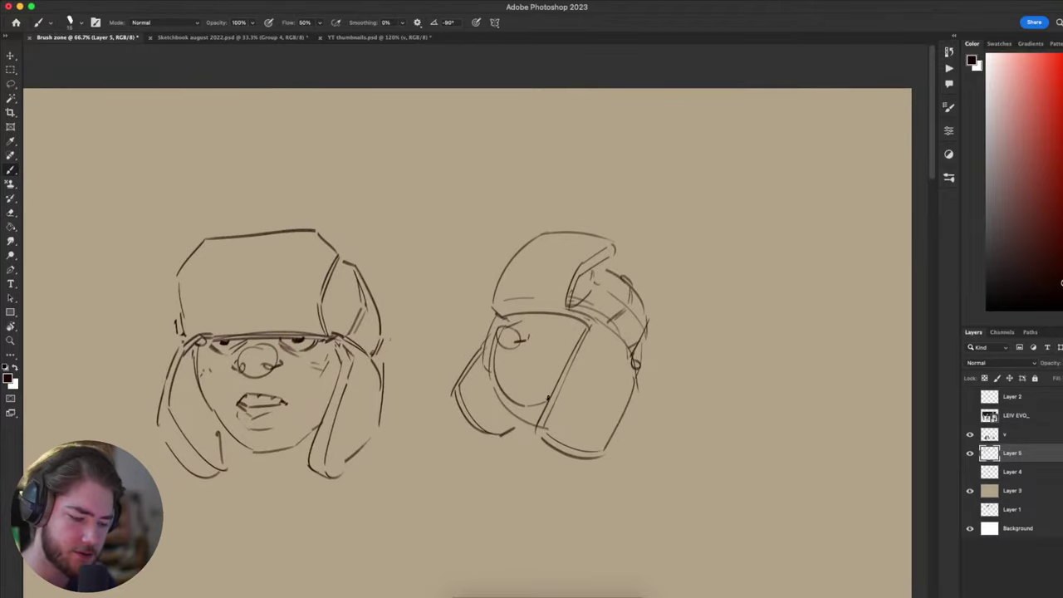
{"action": "mouse_move", "coordinate": [536, 407]}
{"action": "left_mouse_down"}
{"action": "mouse_move", "coordinate": [524, 426]}
{"action": "mouse_move", "coordinate": [530, 454]}
{"action": "left_mouse_up"}
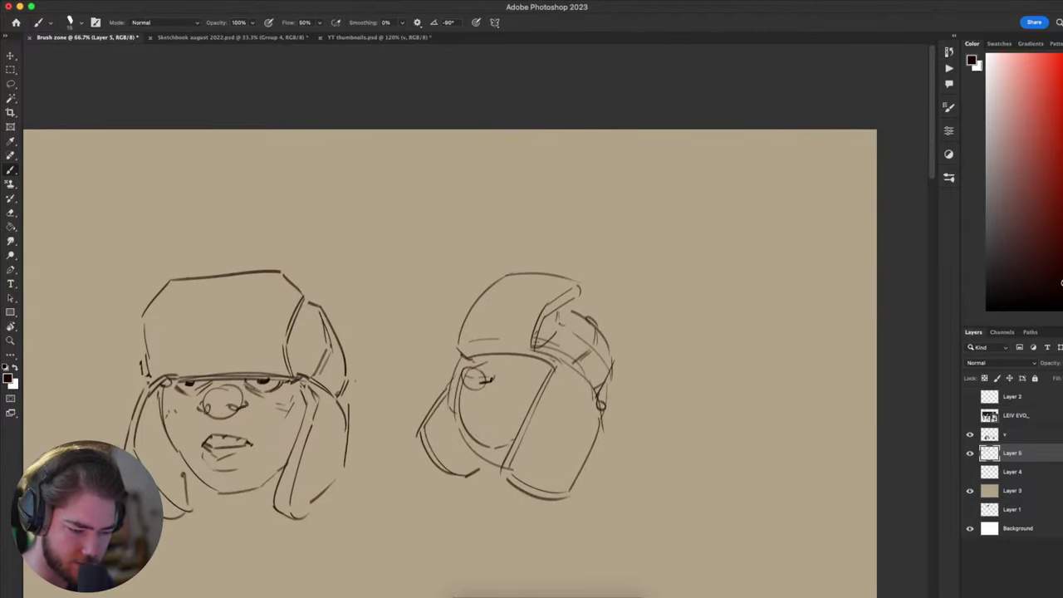
{"action": "left_click_drag", "start_coordinate": [512, 370], "coordinate": [510, 365]}
{"action": "key", "text": "e"}
{"action": "key", "text": "b"}
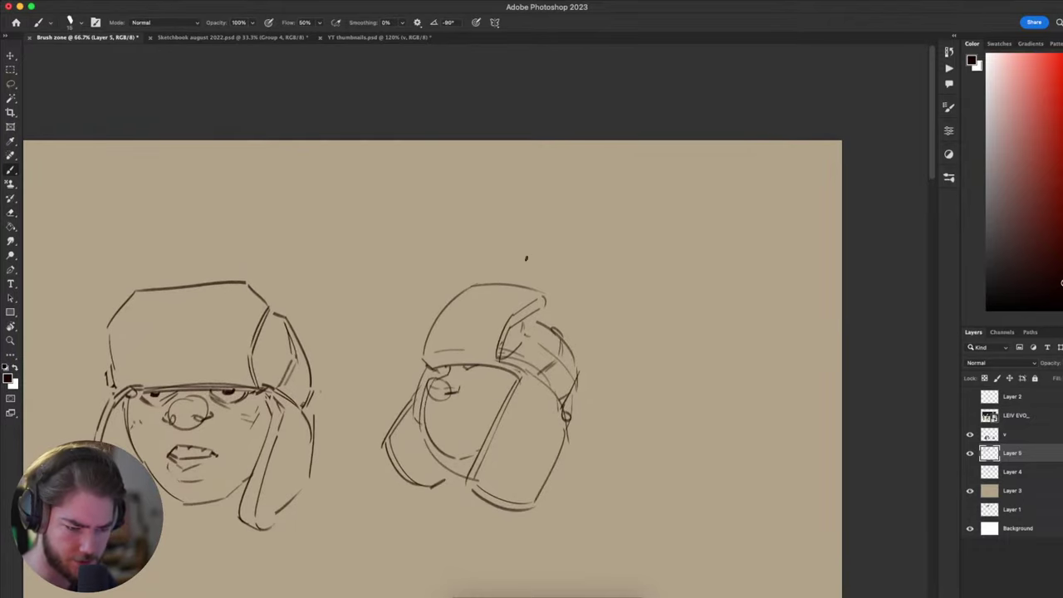
- Reshape the hat by rounding the front panel's back edge, erasing the domed top and drawing a flatter top line
{"action": "left_click_drag", "start_coordinate": [527, 257], "coordinate": [532, 133]}
{"action": "mouse_move", "coordinate": [539, 209]}
{"action": "left_mouse_down"}
{"action": "mouse_move", "coordinate": [595, 164]}
{"action": "mouse_move", "coordinate": [596, 185]}
{"action": "mouse_move", "coordinate": [535, 206]}
{"action": "left_mouse_up"}
{"action": "key", "text": "super+z"}
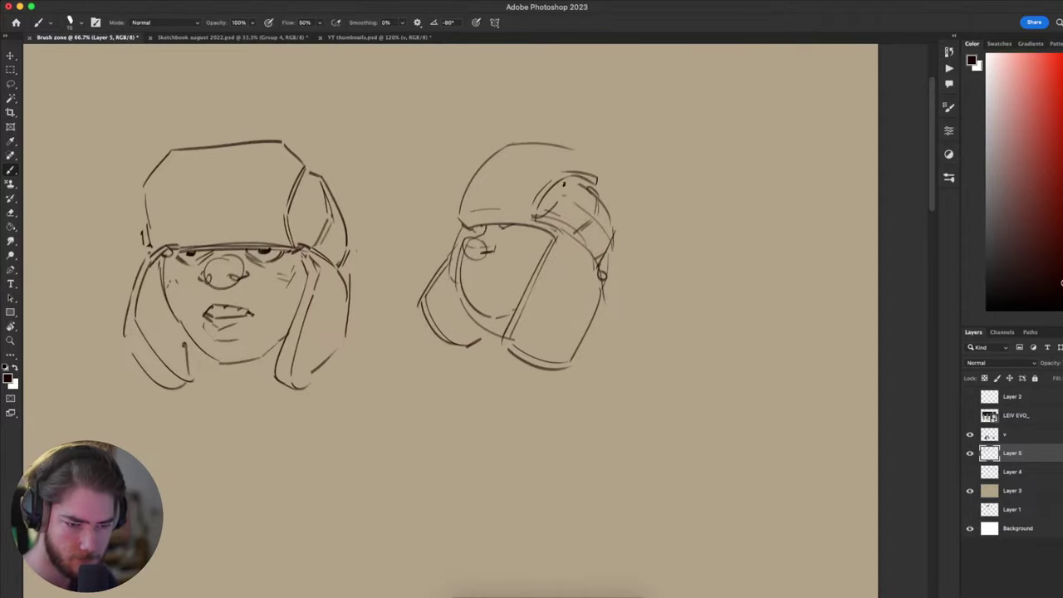
{"action": "mouse_move", "coordinate": [575, 148]}
{"action": "left_mouse_down"}
{"action": "mouse_move", "coordinate": [595, 176]}
{"action": "mouse_move", "coordinate": [425, 143]}
{"action": "left_mouse_up"}
{"action": "key", "text": "super+z"}
{"action": "key", "text": "e"}
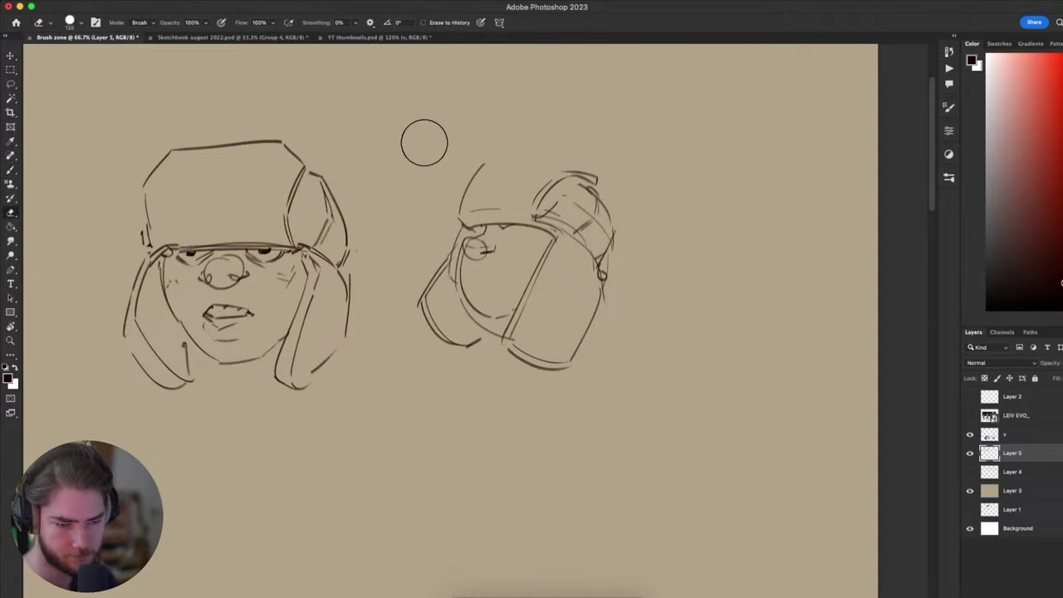
{"action": "key", "text": "b"}
{"action": "left_click_drag", "start_coordinate": [574, 168], "coordinate": [487, 163]}
- Close the far earflap's lower edge and draw the neck's front line slanting down and forward from under the jaw
{"action": "mouse_move", "coordinate": [589, 341]}
{"action": "left_mouse_down"}
{"action": "mouse_move", "coordinate": [522, 415]}
{"action": "mouse_move", "coordinate": [622, 230]}
{"action": "mouse_move", "coordinate": [565, 305]}
{"action": "left_mouse_up"}
{"action": "mouse_move", "coordinate": [440, 288]}
{"action": "left_mouse_down"}
{"action": "mouse_move", "coordinate": [475, 284]}
{"action": "mouse_move", "coordinate": [382, 327]}
{"action": "left_mouse_up"}
{"action": "key", "text": "super+z"}
{"action": "key", "text": "super+z"}
{"action": "mouse_move", "coordinate": [424, 290]}
{"action": "left_mouse_down"}
{"action": "mouse_move", "coordinate": [381, 335]}
{"action": "mouse_move", "coordinate": [367, 384]}
{"action": "left_mouse_up"}
{"action": "mouse_move", "coordinate": [440, 303]}
{"action": "left_mouse_down"}
{"action": "mouse_move", "coordinate": [510, 353]}
{"action": "mouse_move", "coordinate": [487, 350]}
{"action": "mouse_move", "coordinate": [380, 401]}
{"action": "mouse_move", "coordinate": [458, 325]}
{"action": "mouse_move", "coordinate": [380, 354]}
{"action": "mouse_move", "coordinate": [444, 303]}
{"action": "left_mouse_up"}
{"action": "key", "text": "super+z"}
{"action": "key", "text": "super+z"}
{"action": "key", "text": "super+z"}
{"action": "key", "text": "super+z"}
{"action": "key", "text": "super+z"}
- Draw the neck's back line, the peaked collar edge at the neck's base and a short shoulder line behind it
{"action": "left_click_drag", "start_coordinate": [567, 269], "coordinate": [537, 342]}
{"action": "key", "text": "super+z"}
{"action": "mouse_move", "coordinate": [560, 298]}
{"action": "left_mouse_down"}
{"action": "mouse_move", "coordinate": [567, 332]}
{"action": "mouse_move", "coordinate": [383, 335]}
{"action": "left_mouse_up"}
{"action": "key", "text": "super+z"}
{"action": "mouse_move", "coordinate": [567, 378]}
{"action": "left_mouse_down"}
{"action": "mouse_move", "coordinate": [496, 373]}
{"action": "mouse_move", "coordinate": [355, 327]}
{"action": "left_mouse_up"}
{"action": "left_click_drag", "start_coordinate": [377, 309], "coordinate": [338, 378]}
{"action": "mouse_move", "coordinate": [335, 396]}
{"action": "left_mouse_down"}
{"action": "mouse_move", "coordinate": [482, 345]}
{"action": "mouse_move", "coordinate": [422, 430]}
{"action": "mouse_move", "coordinate": [460, 423]}
{"action": "mouse_move", "coordinate": [401, 371]}
{"action": "mouse_move", "coordinate": [335, 387]}
{"action": "mouse_move", "coordinate": [361, 342]}
{"action": "left_mouse_up"}
{"action": "key", "text": "super+z"}
{"action": "key", "text": "super+z"}
{"action": "key", "text": "super+z"}
{"action": "key", "text": "super+z"}
{"action": "left_click_drag", "start_coordinate": [360, 342], "coordinate": [329, 397]}
{"action": "key", "text": "super+z"}
{"action": "mouse_move", "coordinate": [405, 344]}
{"action": "left_mouse_down"}
{"action": "mouse_move", "coordinate": [449, 380]}
{"action": "mouse_move", "coordinate": [488, 447]}
{"action": "left_mouse_up"}
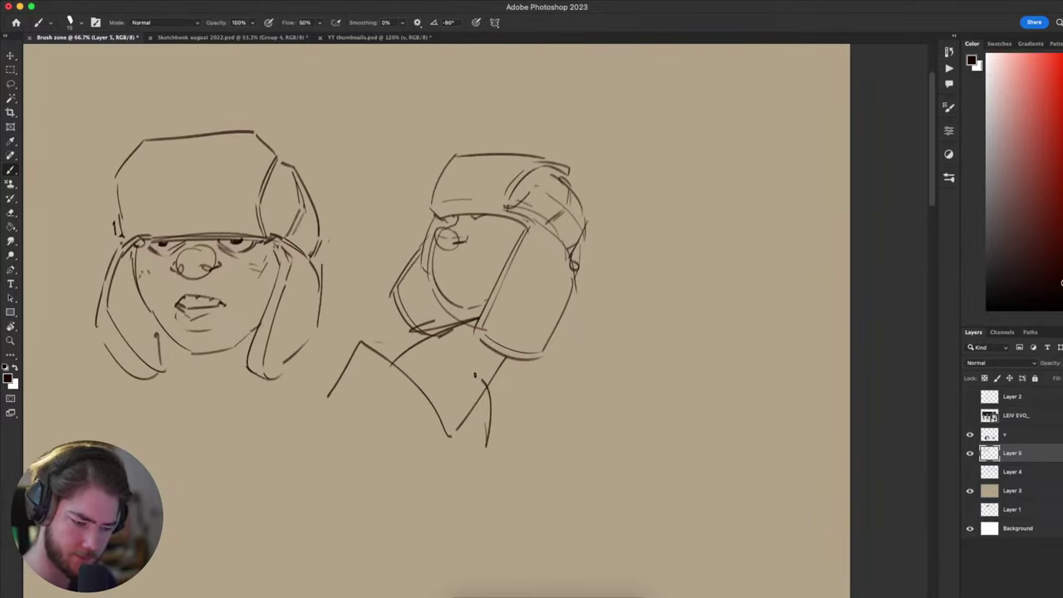
- Rework the upper body with pointed strokes at the chest, an oval at the shoulder and angled arcs behind it
{"action": "mouse_move", "coordinate": [480, 377]}
{"action": "left_mouse_down"}
{"action": "mouse_move", "coordinate": [475, 451]}
{"action": "mouse_move", "coordinate": [459, 373]}
{"action": "mouse_move", "coordinate": [323, 355]}
{"action": "mouse_move", "coordinate": [347, 396]}
{"action": "mouse_move", "coordinate": [337, 360]}
{"action": "mouse_move", "coordinate": [369, 375]}
{"action": "mouse_move", "coordinate": [324, 401]}
{"action": "mouse_move", "coordinate": [399, 401]}
{"action": "left_mouse_up"}
{"action": "key", "text": "ctrl+z"}
{"action": "left_click_drag", "start_coordinate": [544, 448], "coordinate": [581, 343]}
{"action": "left_click_drag", "start_coordinate": [548, 264], "coordinate": [565, 314]}
{"action": "key", "text": "super+z"}
{"action": "mouse_move", "coordinate": [549, 265]}
{"action": "left_mouse_down"}
{"action": "mouse_move", "coordinate": [562, 293]}
{"action": "mouse_move", "coordinate": [530, 309]}
{"action": "left_mouse_up"}
{"action": "left_click_drag", "start_coordinate": [552, 301], "coordinate": [501, 348]}
{"action": "left_click_drag", "start_coordinate": [764, 397], "coordinate": [736, 476]}
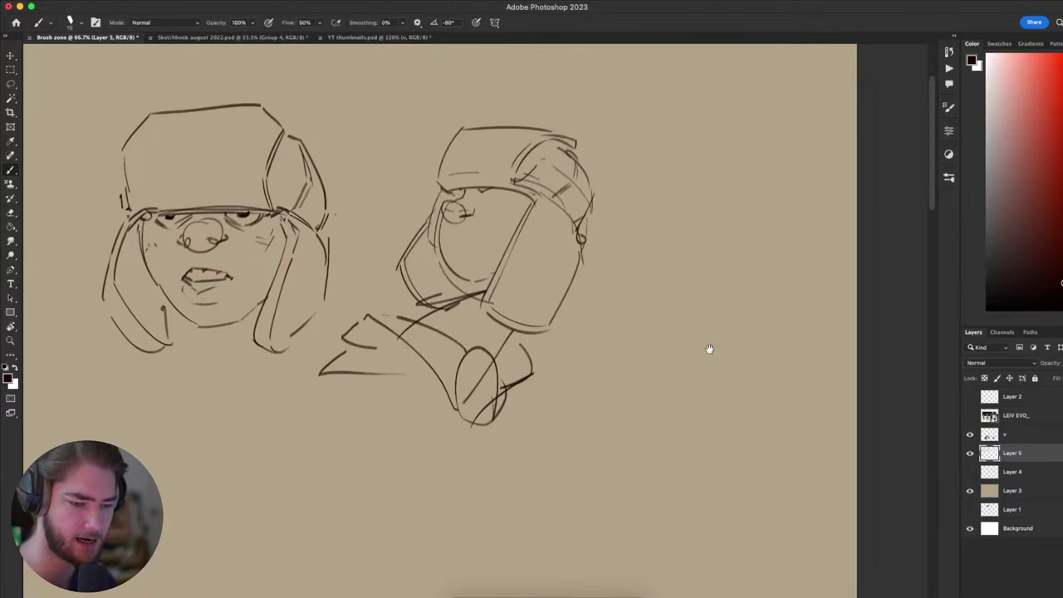
{"action": "left_click_drag", "start_coordinate": [740, 400], "coordinate": [743, 404]}
{"action": "scroll", "coordinate": [744, 403], "scroll_direction": "up", "scroll_amount": 3}
{"action": "scroll", "coordinate": [744, 403], "scroll_direction": "left", "scroll_amount": 2}
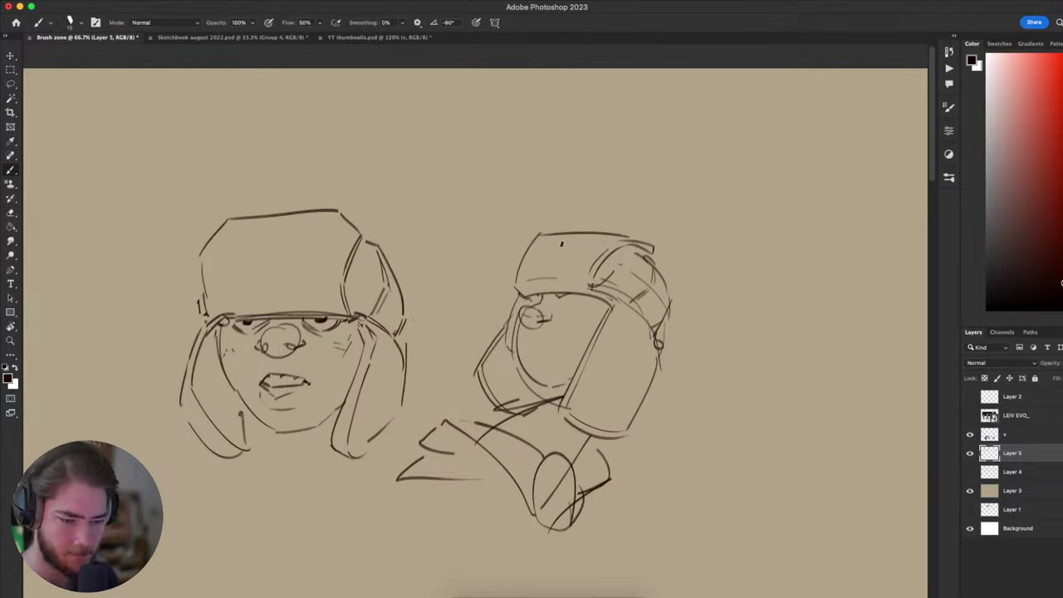
- Draw a double-rimmed round badge with a small boxy emblem on the hat's front panel
{"action": "mouse_move", "coordinate": [558, 241]}
{"action": "left_mouse_down"}
{"action": "mouse_move", "coordinate": [572, 241]}
{"action": "mouse_move", "coordinate": [563, 265]}
{"action": "mouse_move", "coordinate": [571, 238]}
{"action": "left_mouse_up"}
{"action": "key", "text": "super+z"}
{"action": "key", "text": "super+z"}
{"action": "key", "text": "ctrl+z"}
{"action": "key", "text": "super+z"}
{"action": "key", "text": "super+z"}
{"action": "key", "text": "super+z"}
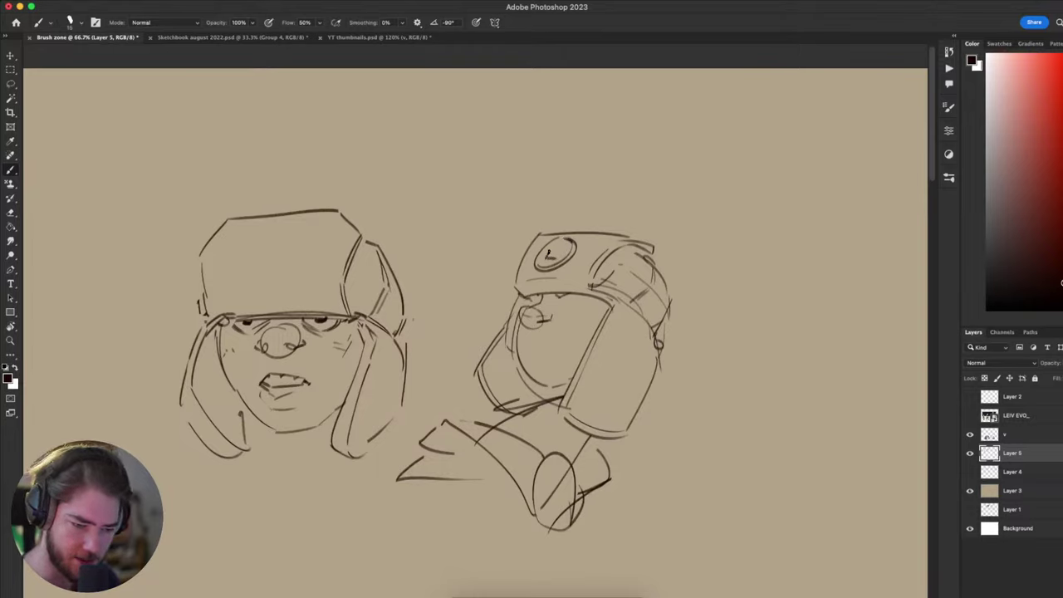
{"action": "key", "text": "super+z"}
{"action": "mouse_move", "coordinate": [548, 253]}
{"action": "left_mouse_down"}
{"action": "mouse_move", "coordinate": [561, 243]}
{"action": "mouse_move", "coordinate": [572, 263]}
{"action": "mouse_move", "coordinate": [559, 254]}
{"action": "left_mouse_up"}
{"action": "key", "text": "super+z"}
{"action": "key", "text": "super+z"}
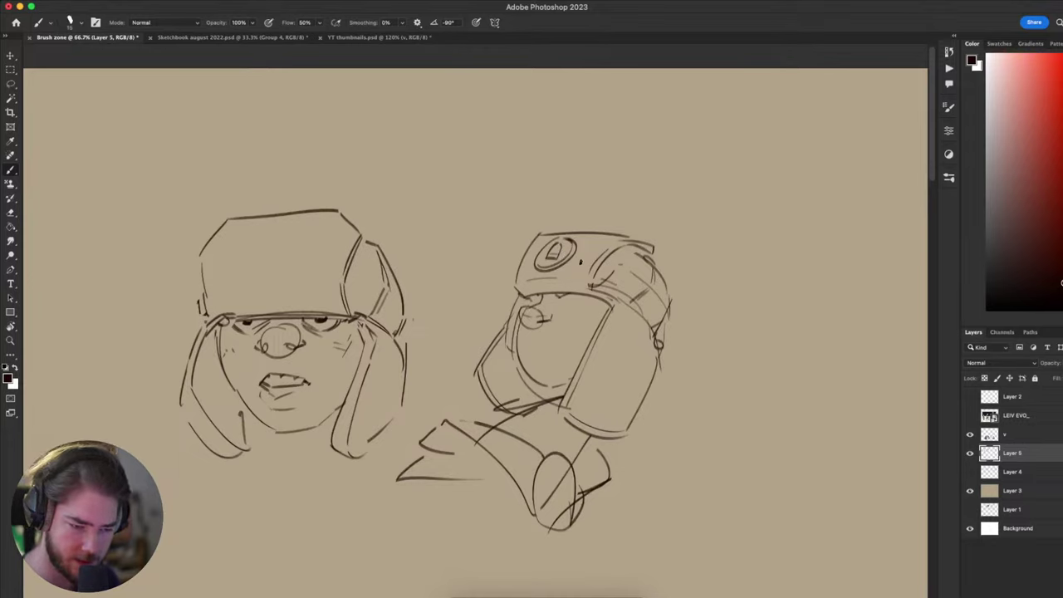
- Erase the emblem inside the hat badge and redraw it as a small peaked shape
{"action": "key", "text": "super+Tab"}
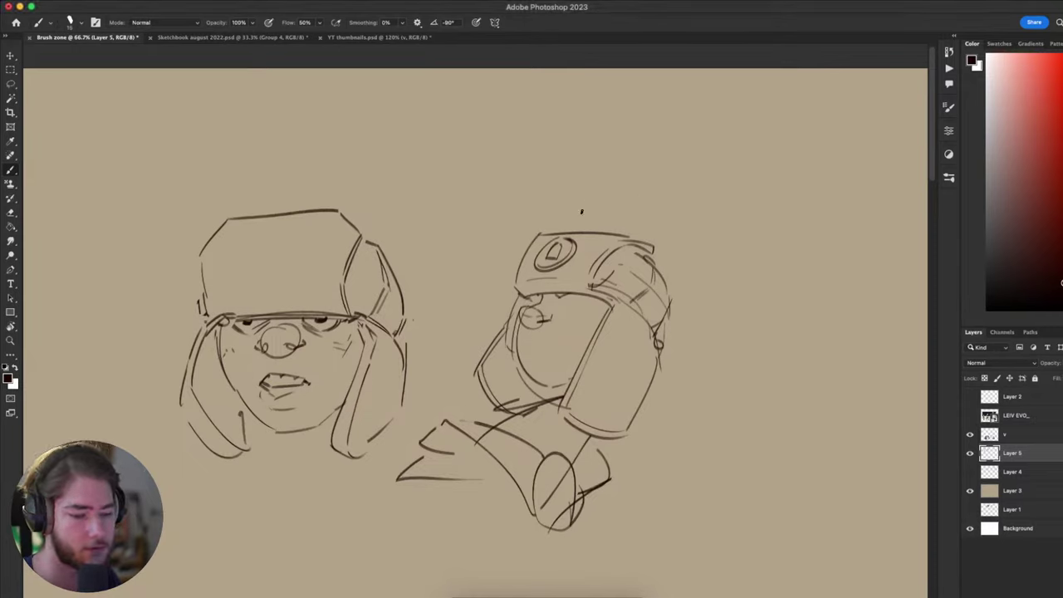
{"action": "key", "text": "e"}
{"action": "key", "text": "b"}
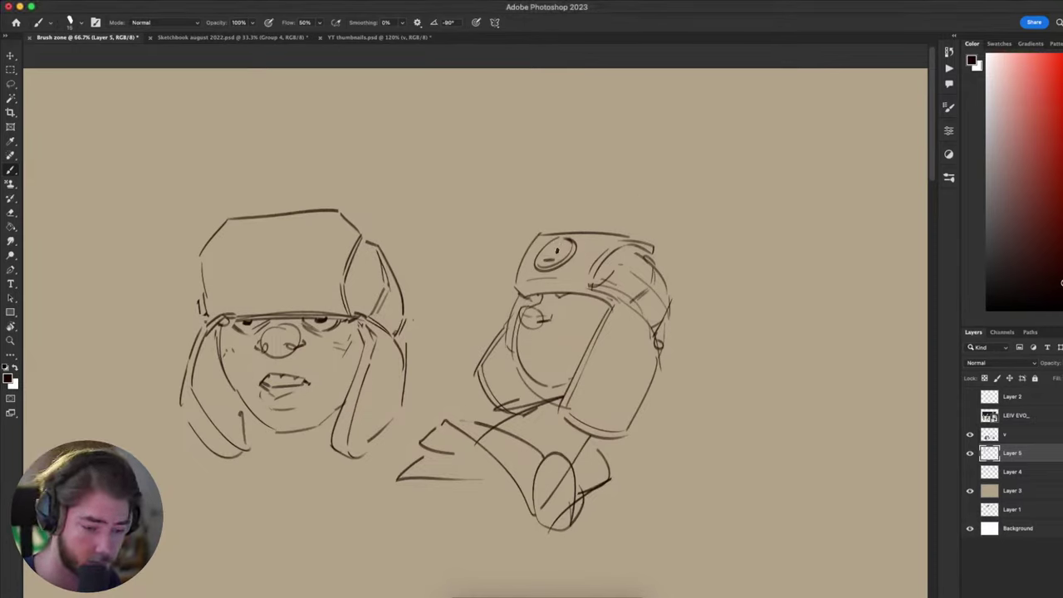
{"action": "left_click_drag", "start_coordinate": [545, 260], "coordinate": [564, 238]}
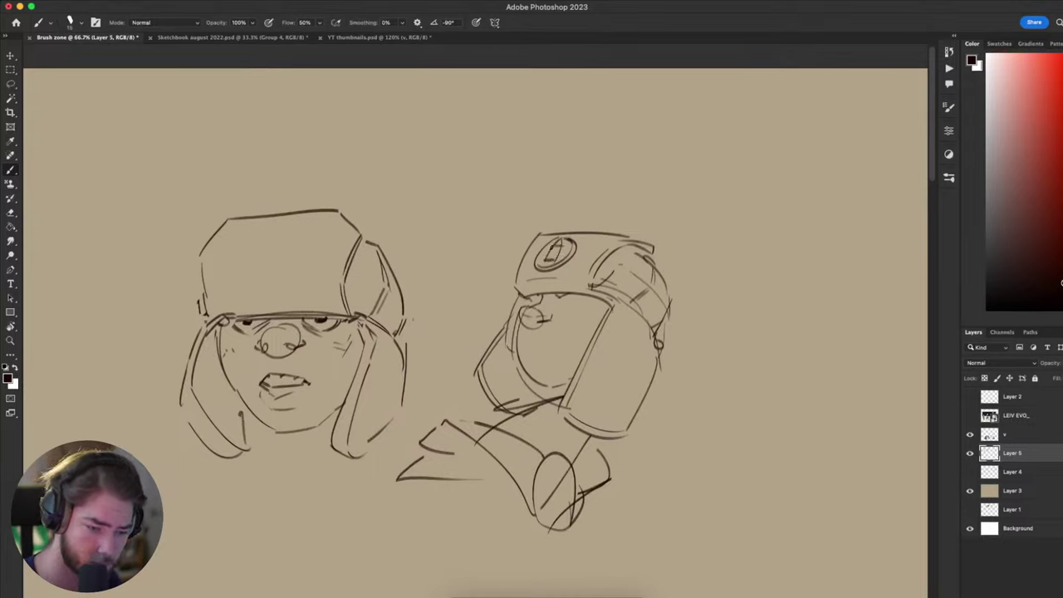
{"action": "key", "text": "super+z"}
{"action": "key", "text": "super+z"}
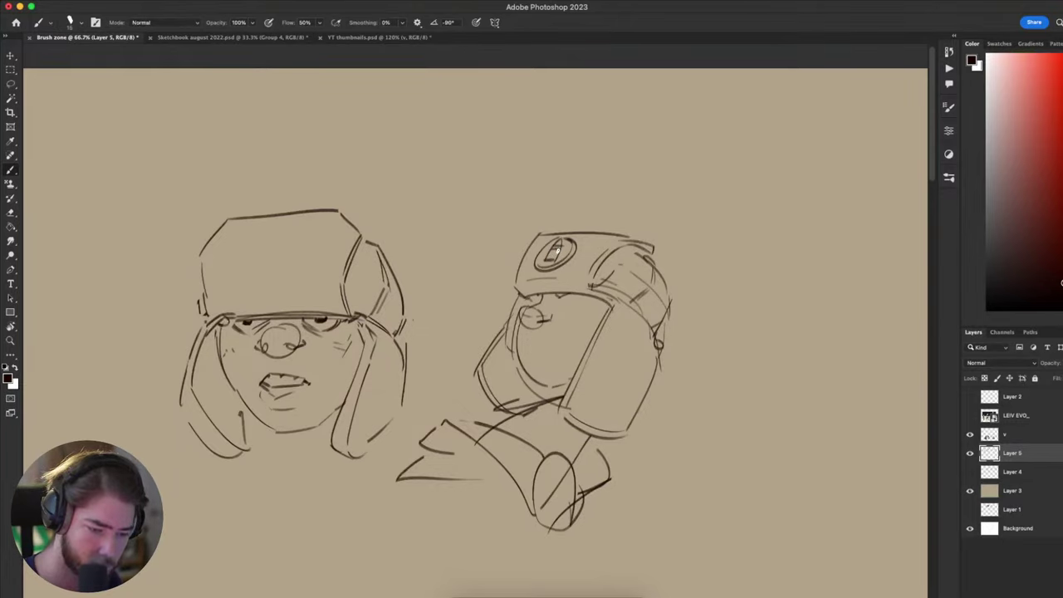
- Touch up the emblem inside the hat badge and add a small strap mark at the near earflap's lower edge
{"action": "left_click_drag", "start_coordinate": [545, 317], "coordinate": [521, 345]}
{"action": "key", "text": "e"}
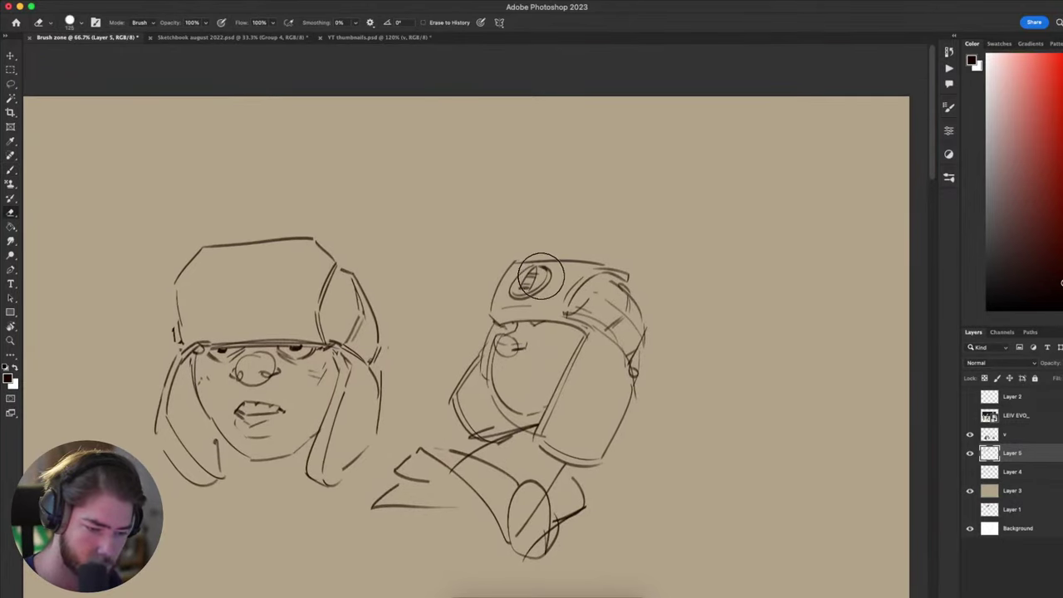
{"action": "left_click_drag", "start_coordinate": [541, 275], "coordinate": [534, 286]}
{"action": "key", "text": "b"}
{"action": "left_click_drag", "start_coordinate": [489, 370], "coordinate": [459, 389]}
{"action": "mouse_move", "coordinate": [675, 422]}
{"action": "left_mouse_down"}
{"action": "mouse_move", "coordinate": [724, 335]}
{"action": "mouse_move", "coordinate": [628, 410]}
{"action": "left_mouse_up"}
{"action": "mouse_move", "coordinate": [483, 394]}
{"action": "left_mouse_down"}
{"action": "mouse_move", "coordinate": [527, 266]}
{"action": "mouse_move", "coordinate": [506, 353]}
{"action": "left_mouse_up"}
{"action": "left_click_drag", "start_coordinate": [506, 273], "coordinate": [488, 344]}
{"action": "key", "text": "super+z"}
{"action": "mouse_move", "coordinate": [497, 300]}
{"action": "left_mouse_down"}
{"action": "mouse_move", "coordinate": [521, 335]}
{"action": "mouse_move", "coordinate": [475, 387]}
{"action": "left_mouse_up"}
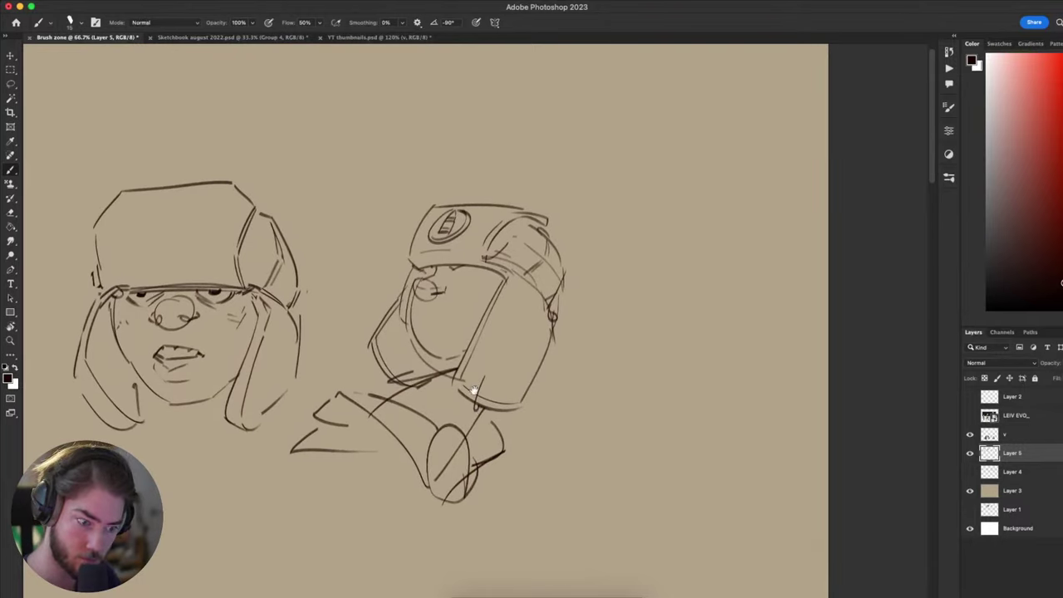
- Draw a small mouth, cheek marks and the near eye on the turned face
{"action": "mouse_move", "coordinate": [446, 289]}
{"action": "left_mouse_down"}
{"action": "mouse_move", "coordinate": [458, 275]}
{"action": "mouse_move", "coordinate": [451, 298]}
{"action": "mouse_move", "coordinate": [467, 299]}
{"action": "mouse_move", "coordinate": [512, 226]}
{"action": "left_mouse_up"}
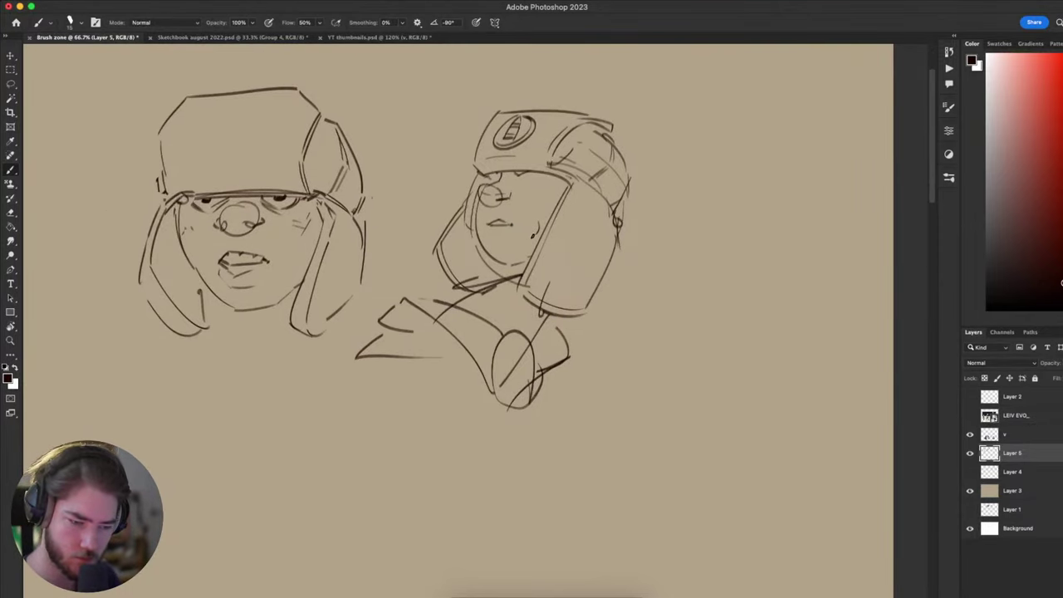
{"action": "left_click_drag", "start_coordinate": [522, 236], "coordinate": [503, 252]}
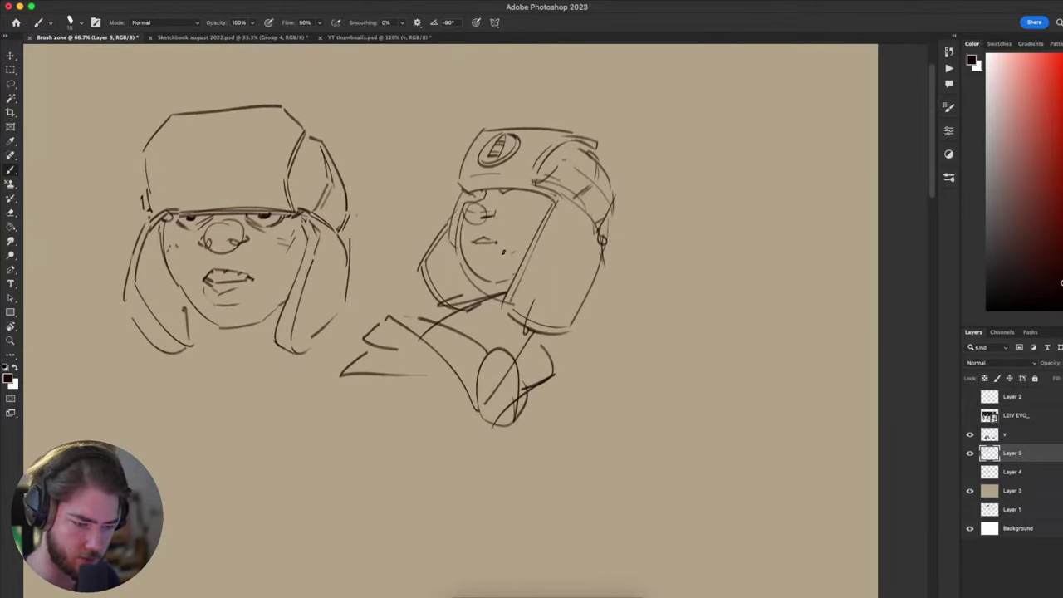
{"action": "left_click_drag", "start_coordinate": [663, 338], "coordinate": [553, 327]}
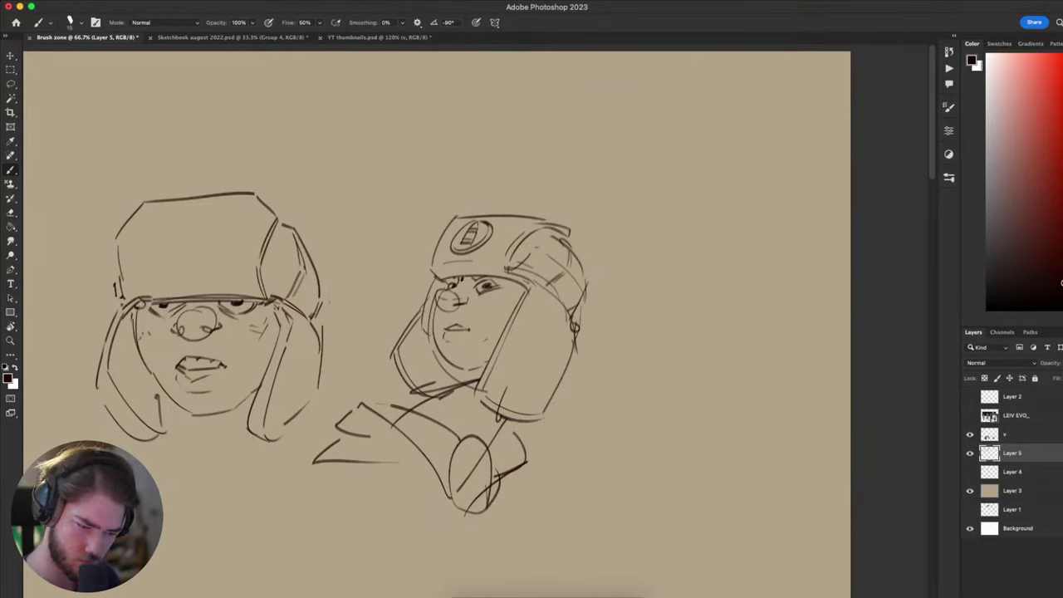
{"action": "left_click_drag", "start_coordinate": [447, 361], "coordinate": [441, 360]}
{"action": "left_click_drag", "start_coordinate": [538, 357], "coordinate": [524, 344]}
{"action": "left_click_drag", "start_coordinate": [620, 417], "coordinate": [642, 408]}
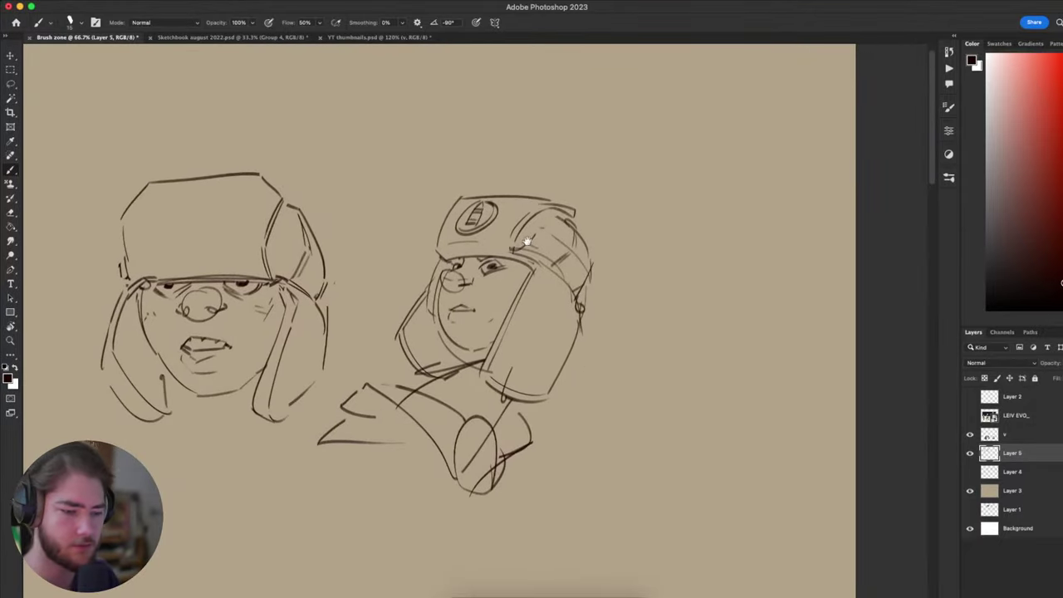
- Erase the turned face's near eye and redraw it narrower and slanted beneath the hat brim
{"action": "left_click_drag", "start_coordinate": [477, 262], "coordinate": [498, 257]}
{"action": "key", "text": "super+z"}
{"action": "mouse_move", "coordinate": [483, 352]}
{"action": "left_mouse_down"}
{"action": "mouse_move", "coordinate": [408, 370]}
{"action": "mouse_move", "coordinate": [589, 228]}
{"action": "mouse_move", "coordinate": [411, 265]}
{"action": "mouse_move", "coordinate": [498, 303]}
{"action": "mouse_move", "coordinate": [390, 332]}
{"action": "mouse_move", "coordinate": [530, 332]}
{"action": "mouse_move", "coordinate": [422, 428]}
{"action": "left_mouse_up"}
{"action": "key", "text": "l"}
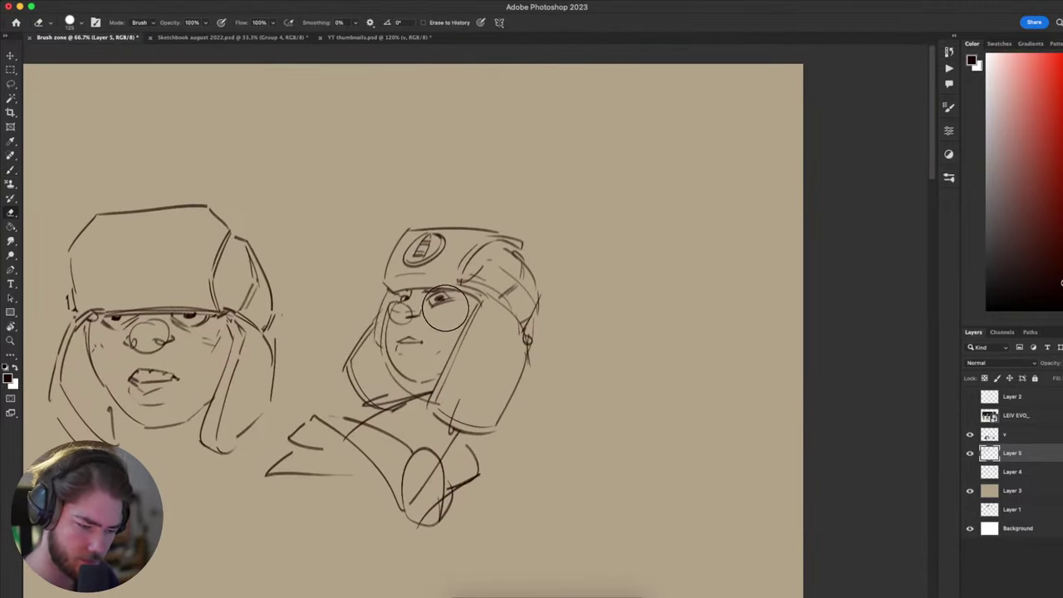
{"action": "key", "text": "b"}
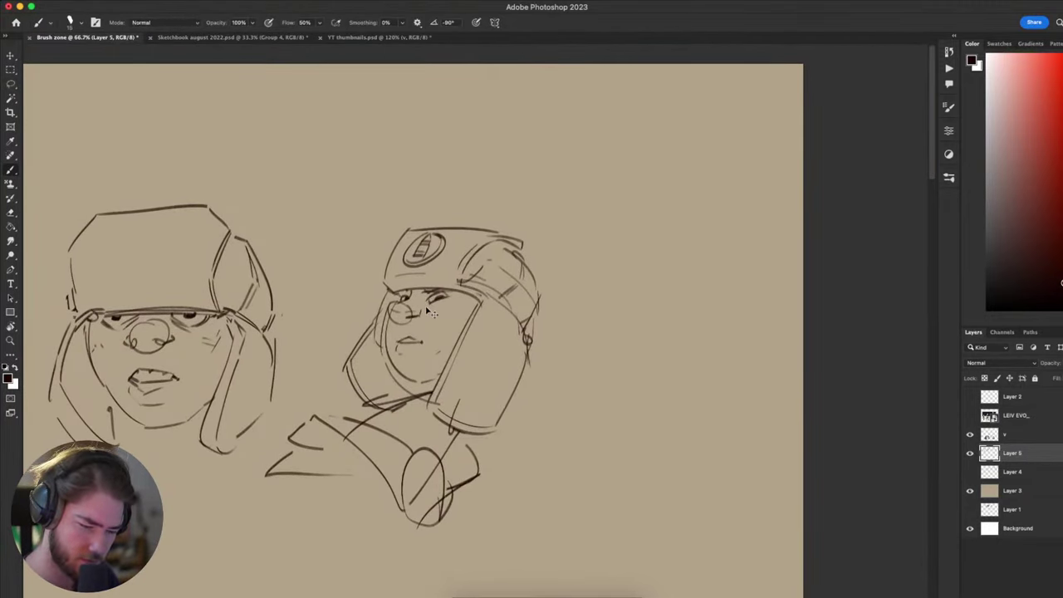
{"action": "mouse_move", "coordinate": [420, 355]}
{"action": "left_mouse_down"}
{"action": "mouse_move", "coordinate": [398, 360]}
{"action": "mouse_move", "coordinate": [676, 330]}
{"action": "mouse_move", "coordinate": [455, 278]}
{"action": "mouse_move", "coordinate": [488, 300]}
{"action": "left_mouse_up"}
- Erase the turned face's mouth and chin line, redraw the jaw curve and sketch a small angular open mouth
{"action": "key", "text": "e"}
{"action": "key", "text": "b"}
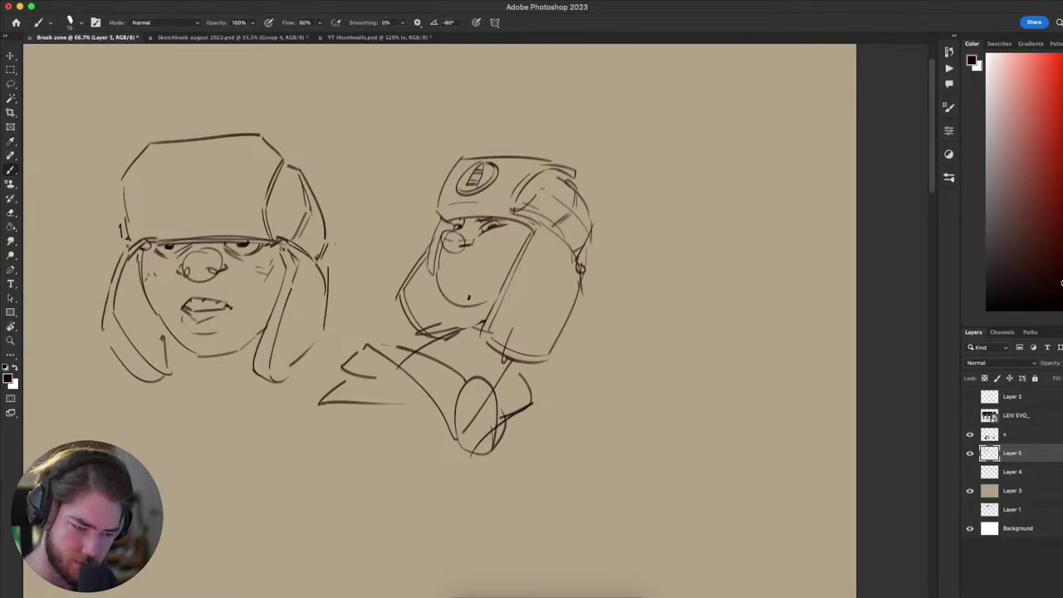
{"action": "key", "text": "super+z"}
{"action": "left_click_drag", "start_coordinate": [442, 272], "coordinate": [481, 306]}
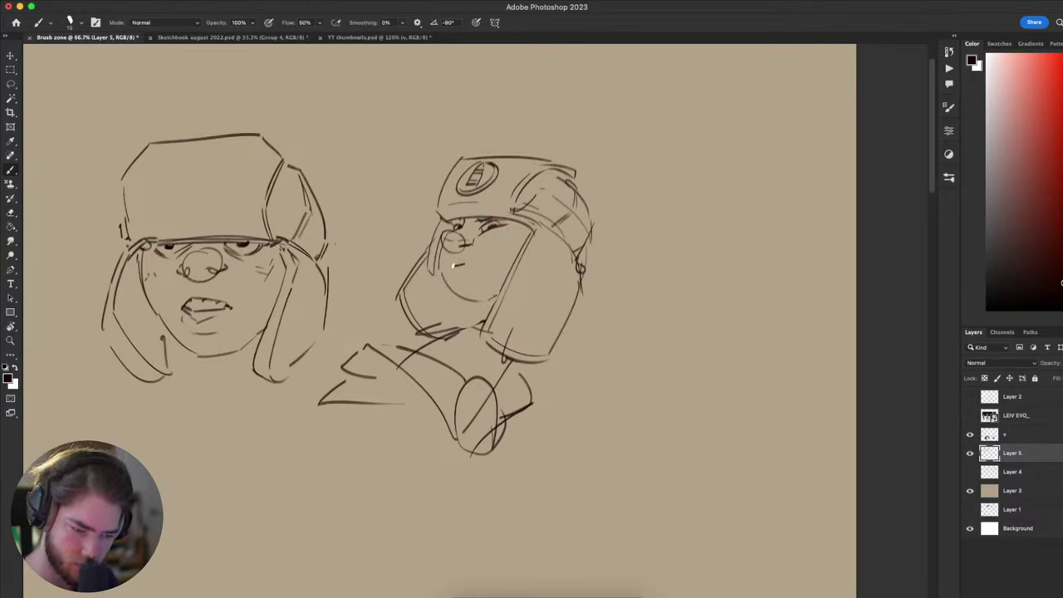
{"action": "mouse_move", "coordinate": [475, 267]}
{"action": "left_mouse_down"}
{"action": "mouse_move", "coordinate": [461, 291]}
{"action": "mouse_move", "coordinate": [443, 297]}
{"action": "left_mouse_up"}
{"action": "key", "text": "ctrl+z"}
{"action": "mouse_move", "coordinate": [432, 355]}
{"action": "left_mouse_down"}
{"action": "mouse_move", "coordinate": [416, 374]}
{"action": "mouse_move", "coordinate": [471, 338]}
{"action": "left_mouse_up"}
{"action": "key", "text": "e"}
{"action": "key", "text": "b"}
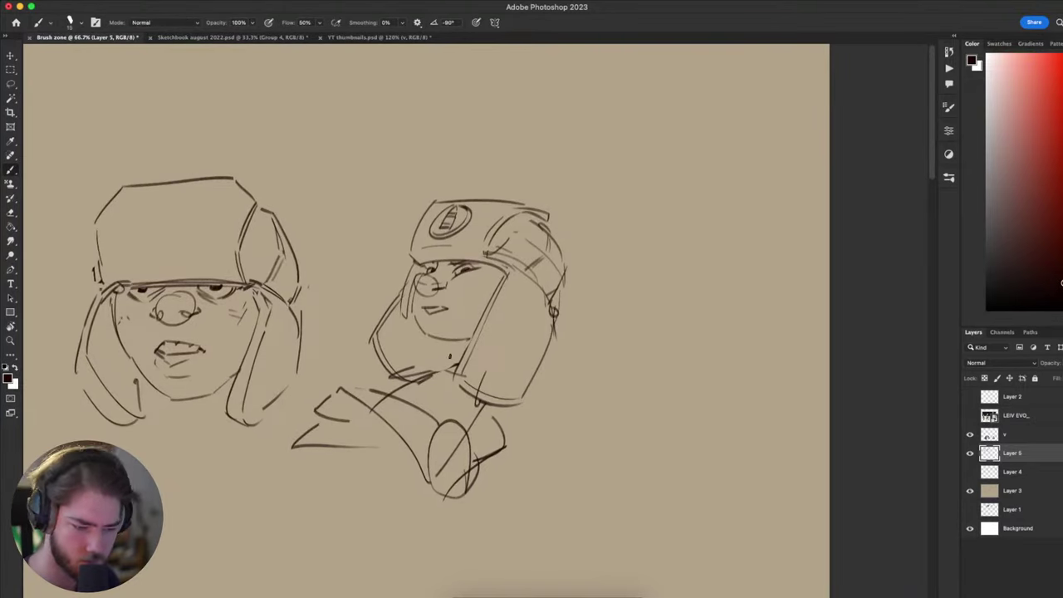
- Try to lasso and cut away the neck, collar and shoulder sketch beneath the turned head
{"action": "key", "text": "ctrl+z"}
{"action": "key", "text": "ctrl+shift+z"}
{"action": "left_click_drag", "start_coordinate": [421, 411], "coordinate": [412, 341]}
{"action": "key", "text": "l"}
{"action": "mouse_move", "coordinate": [476, 481]}
{"action": "left_mouse_down"}
{"action": "mouse_move", "coordinate": [508, 443]}
{"action": "mouse_move", "coordinate": [441, 326]}
{"action": "mouse_move", "coordinate": [326, 320]}
{"action": "mouse_move", "coordinate": [462, 475]}
{"action": "left_mouse_up"}
{"action": "key", "text": "super+x"}
{"action": "left_click_drag", "start_coordinate": [472, 384], "coordinate": [374, 487]}
{"action": "key", "text": "b"}
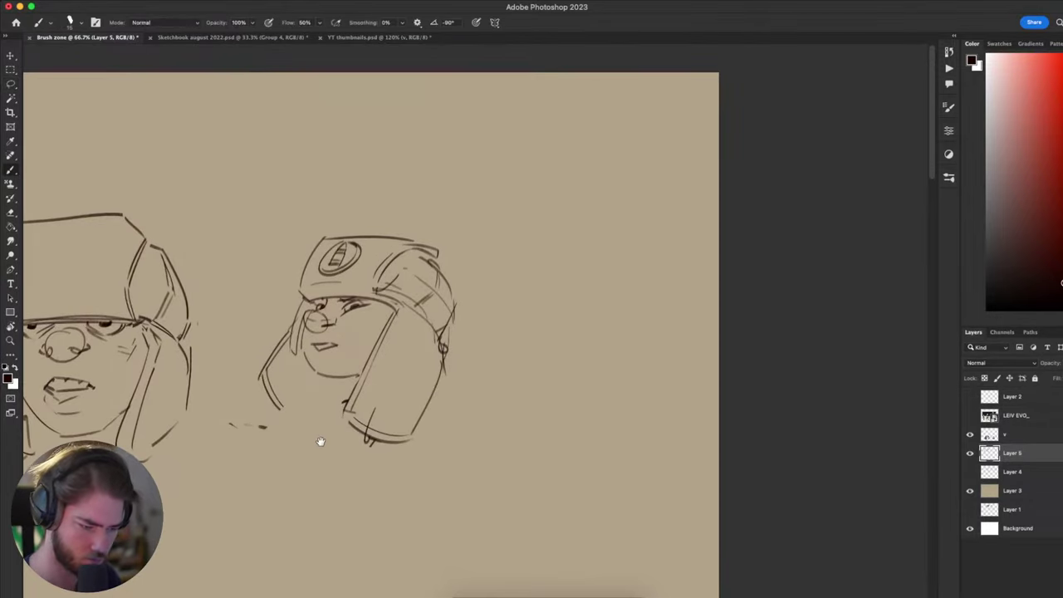
- Lasso and cut the stray marks left below the turned head
{"action": "left_click_drag", "start_coordinate": [321, 442], "coordinate": [417, 410]}
{"action": "key", "text": "l"}
{"action": "mouse_move", "coordinate": [377, 430]}
{"action": "left_mouse_down"}
{"action": "mouse_move", "coordinate": [353, 379]}
{"action": "mouse_move", "coordinate": [375, 453]}
{"action": "left_mouse_up"}
{"action": "key", "text": "super+x"}
{"action": "key", "text": "b"}
{"action": "left_click_drag", "start_coordinate": [527, 434], "coordinate": [558, 317]}
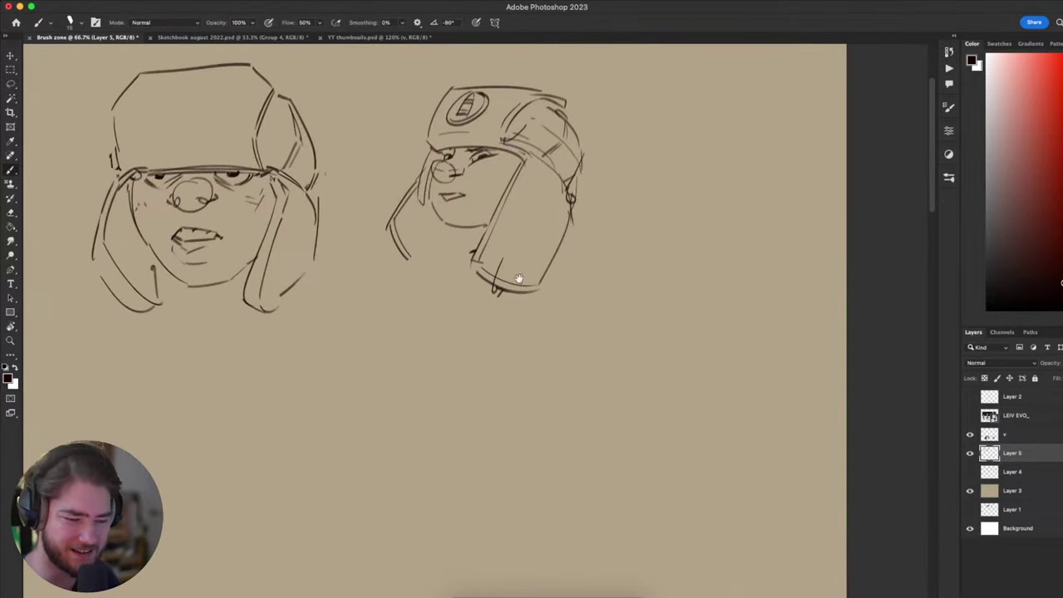
{"action": "mouse_move", "coordinate": [519, 278]}
{"action": "left_mouse_down"}
{"action": "mouse_move", "coordinate": [510, 382]}
{"action": "mouse_move", "coordinate": [526, 354]}
{"action": "left_mouse_up"}
- Undo the removal of the neck, collar and shoulder sketch
{"action": "key", "text": "super+z"}
{"action": "key", "text": "super+z"}
{"action": "key", "text": "super+z"}
{"action": "key", "text": "super+z"}
{"action": "key", "text": "super+z"}
{"action": "key", "text": "super+z"}
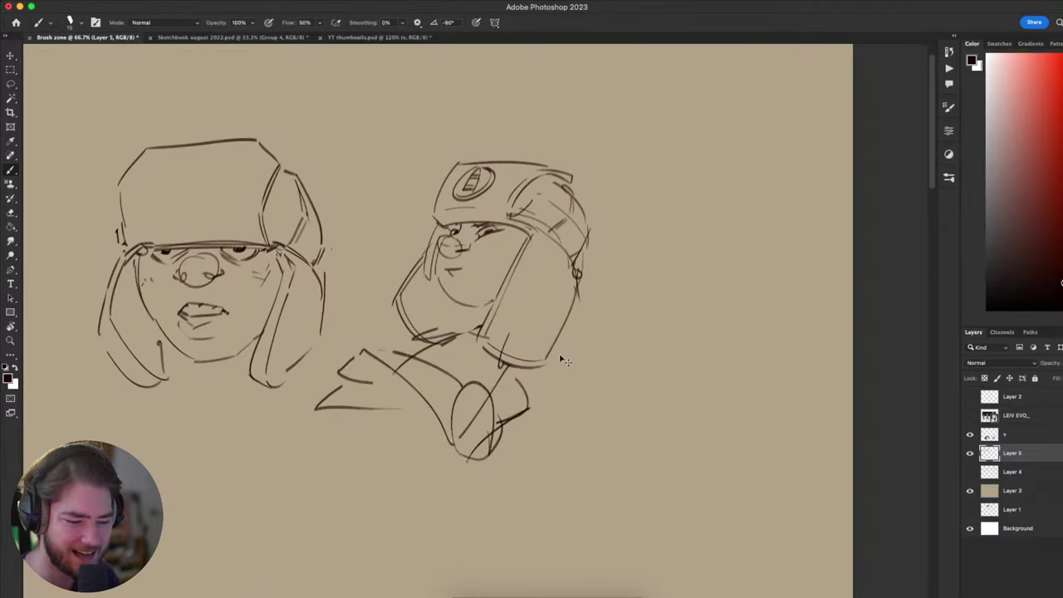
- Delete the neck, collar and shoulder lines below the turned head together with the far earflap's lower end
{"action": "key", "text": "l"}
{"action": "mouse_move", "coordinate": [480, 483]}
{"action": "left_mouse_down"}
{"action": "mouse_move", "coordinate": [524, 375]}
{"action": "mouse_move", "coordinate": [467, 316]}
{"action": "mouse_move", "coordinate": [324, 513]}
{"action": "left_mouse_up"}
{"action": "key", "text": "Delete"}
{"action": "key", "text": "b"}
{"action": "left_click_drag", "start_coordinate": [527, 379], "coordinate": [502, 427]}
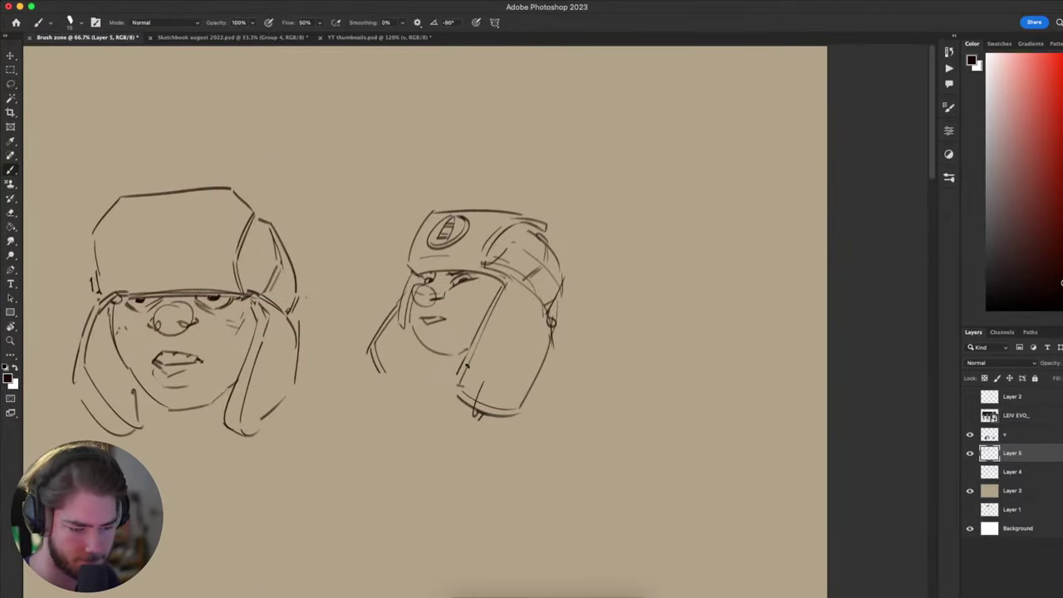
- Erase the near earflap's rounded lower end and strap mark and redraw its back edge with an angled corner
{"action": "left_click_drag", "start_coordinate": [470, 373], "coordinate": [526, 404]}
{"action": "key", "text": "super+z"}
{"action": "left_click_drag", "start_coordinate": [534, 476], "coordinate": [676, 128]}
{"action": "mouse_move", "coordinate": [454, 369]}
{"action": "left_mouse_down"}
{"action": "mouse_move", "coordinate": [538, 335]}
{"action": "mouse_move", "coordinate": [755, 132]}
{"action": "left_mouse_up"}
{"action": "mouse_move", "coordinate": [393, 449]}
{"action": "left_mouse_down"}
{"action": "mouse_move", "coordinate": [826, 335]}
{"action": "mouse_move", "coordinate": [829, 321]}
{"action": "mouse_move", "coordinate": [259, 554]}
{"action": "left_mouse_up"}
{"action": "left_click_drag", "start_coordinate": [441, 290], "coordinate": [320, 576]}
{"action": "mouse_move", "coordinate": [480, 346]}
{"action": "left_mouse_down"}
{"action": "mouse_move", "coordinate": [275, 480]}
{"action": "mouse_move", "coordinate": [439, 370]}
{"action": "left_mouse_up"}
{"action": "key", "text": "e"}
{"action": "mouse_move", "coordinate": [500, 285]}
{"action": "left_mouse_down"}
{"action": "mouse_move", "coordinate": [451, 379]}
{"action": "mouse_move", "coordinate": [460, 333]}
{"action": "mouse_move", "coordinate": [466, 341]}
{"action": "mouse_move", "coordinate": [445, 359]}
{"action": "mouse_move", "coordinate": [414, 367]}
{"action": "left_mouse_up"}
{"action": "key", "text": "b"}
{"action": "key", "text": "super+z"}
{"action": "key", "text": "e"}
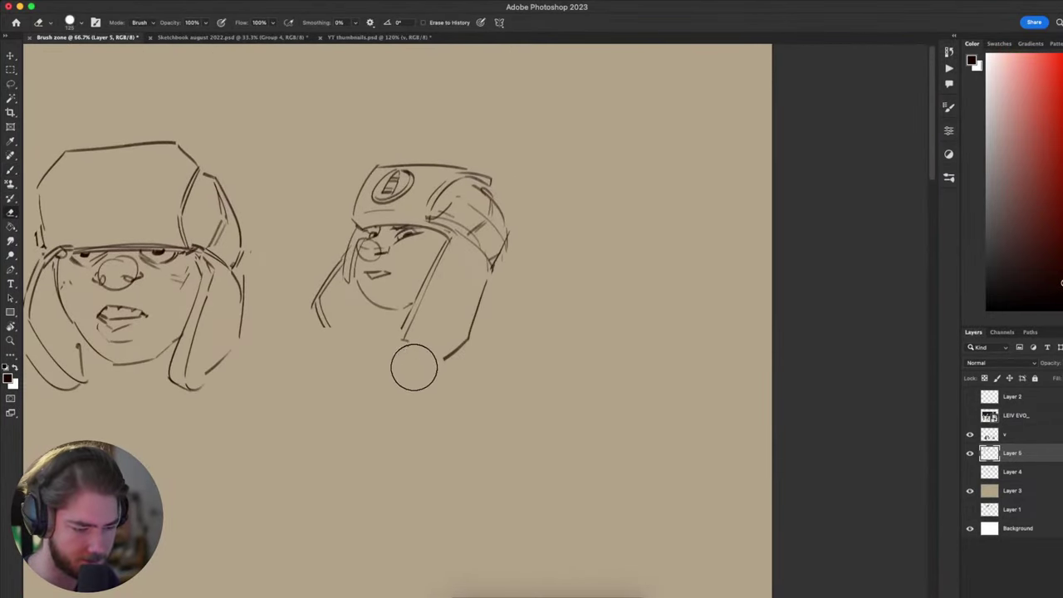
{"action": "key", "text": "b"}
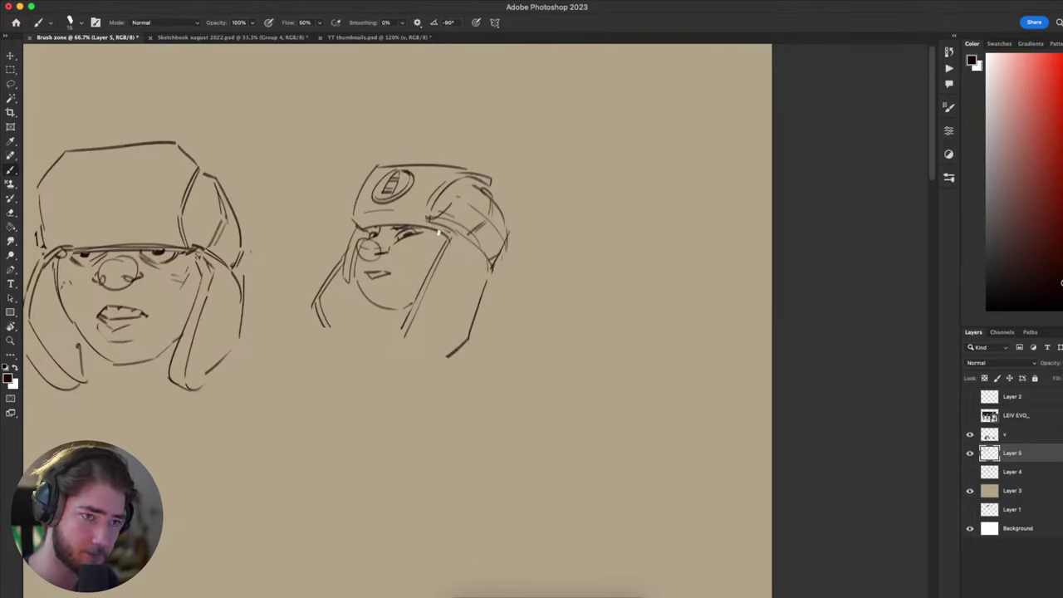
- Draw wavy fur trim along the near earflap's front and back edges and a curve around its lower end
{"action": "left_click_drag", "start_coordinate": [438, 233], "coordinate": [400, 326]}
{"action": "mouse_move", "coordinate": [492, 269]}
{"action": "left_mouse_down"}
{"action": "mouse_move", "coordinate": [499, 287]}
{"action": "mouse_move", "coordinate": [452, 367]}
{"action": "left_mouse_up"}
{"action": "left_click_drag", "start_coordinate": [415, 330], "coordinate": [444, 354]}
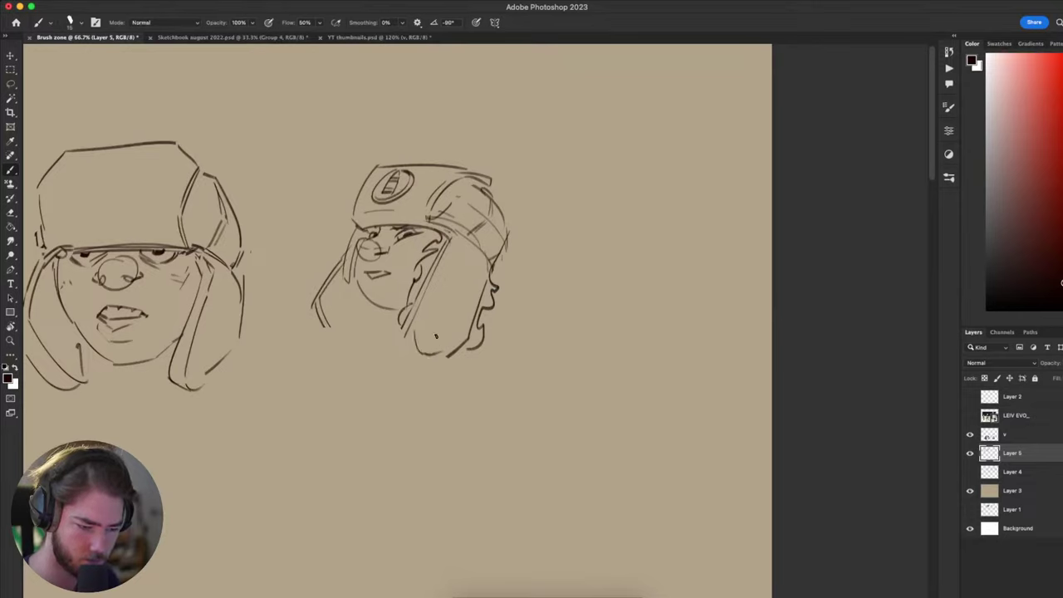
{"action": "left_click_drag", "start_coordinate": [446, 281], "coordinate": [422, 342]}
{"action": "key", "text": "ctrl+z"}
{"action": "mouse_move", "coordinate": [442, 301]}
{"action": "left_mouse_down"}
{"action": "mouse_move", "coordinate": [409, 382]}
{"action": "mouse_move", "coordinate": [429, 387]}
{"action": "mouse_move", "coordinate": [432, 370]}
{"action": "left_mouse_up"}
{"action": "mouse_move", "coordinate": [442, 342]}
{"action": "left_mouse_down"}
{"action": "mouse_move", "coordinate": [463, 304]}
{"action": "mouse_move", "coordinate": [432, 392]}
{"action": "left_mouse_up"}
{"action": "key", "text": "ctrl+z"}
{"action": "key", "text": "ctrl+z"}
{"action": "key", "text": "ctrl+z"}
{"action": "key", "text": "ctrl+z"}
- Draw a long narrow strap with a rounded tip hanging from the near earflap's lower end
{"action": "mouse_move", "coordinate": [433, 314]}
{"action": "left_mouse_down"}
{"action": "mouse_move", "coordinate": [429, 382]}
{"action": "mouse_move", "coordinate": [447, 324]}
{"action": "mouse_move", "coordinate": [433, 382]}
{"action": "left_mouse_up"}
{"action": "key", "text": "e"}
{"action": "key", "text": "b"}
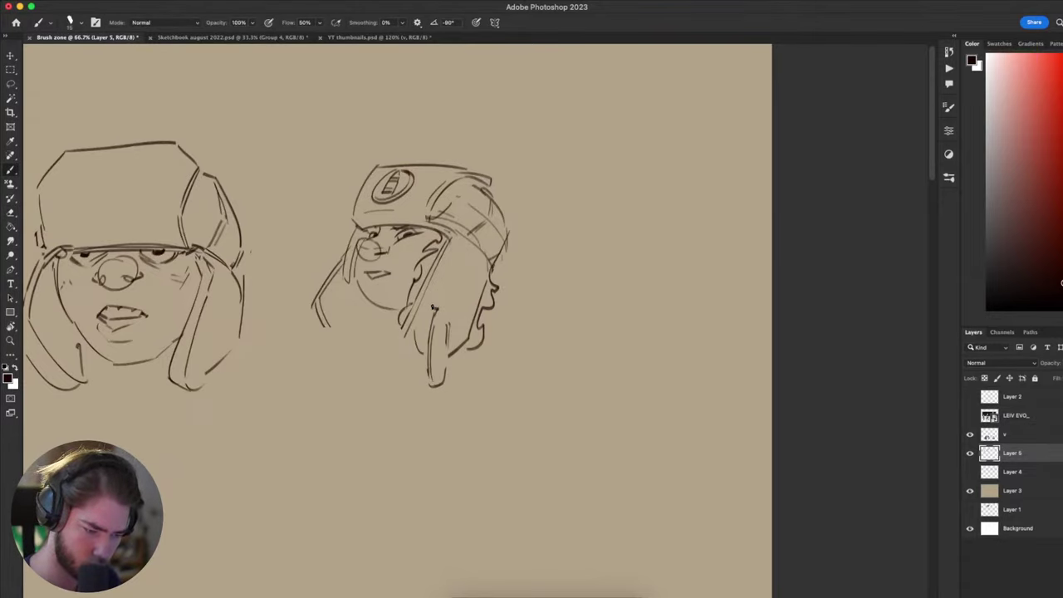
- Examine the finished fur-hat portraits elsewhere on the canvas as reference for the earflaps and fur trim
{"action": "left_click_drag", "start_coordinate": [399, 540], "coordinate": [616, 349]}
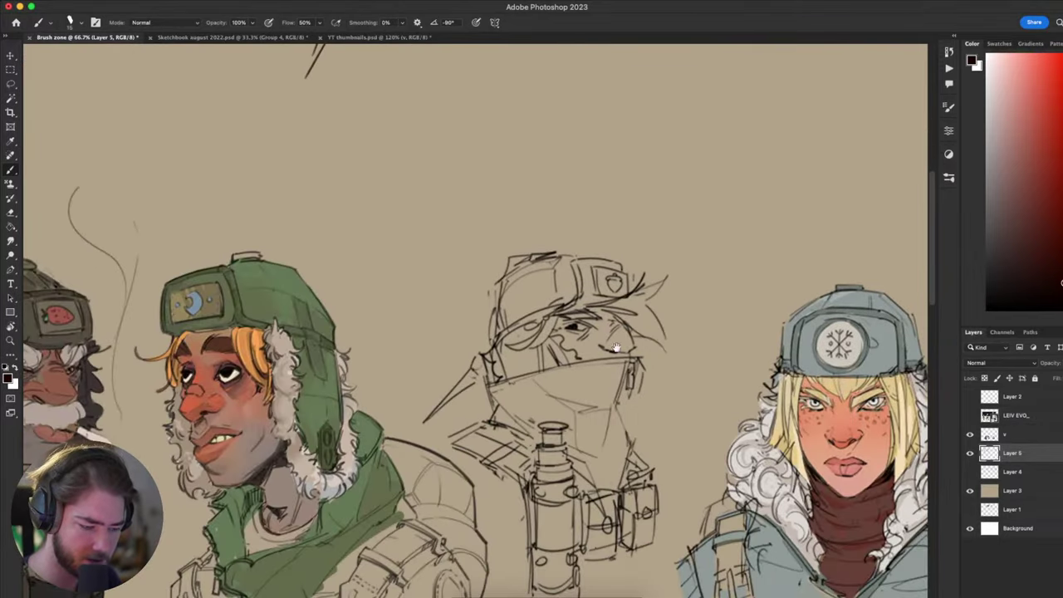
{"action": "left_click_drag", "start_coordinate": [468, 429], "coordinate": [629, 363]}
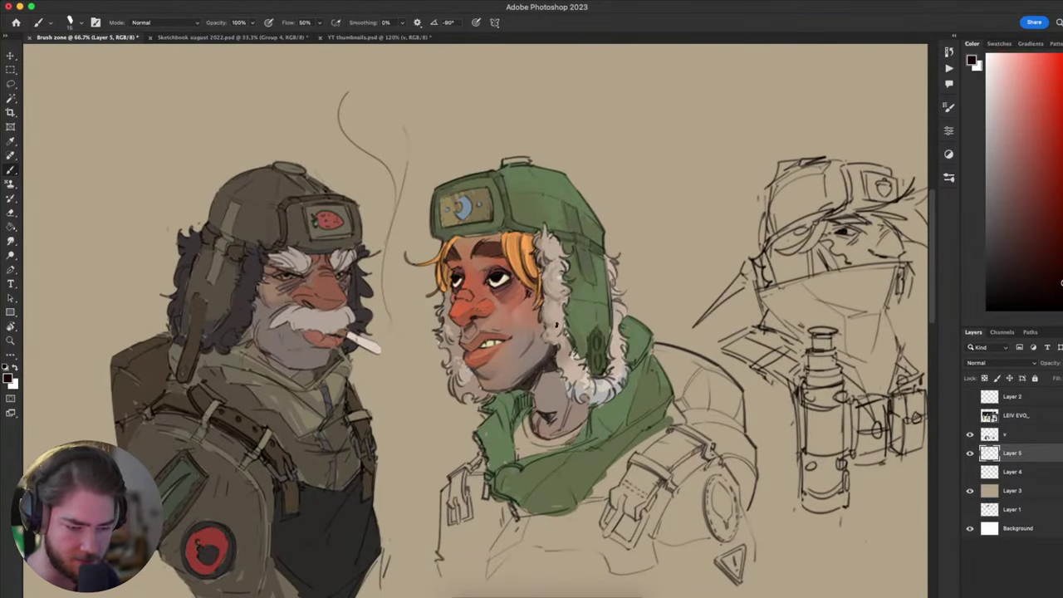
{"action": "left_click_drag", "start_coordinate": [686, 309], "coordinate": [421, 468]}
{"action": "left_click_drag", "start_coordinate": [677, 187], "coordinate": [425, 501]}
{"action": "left_click_drag", "start_coordinate": [637, 191], "coordinate": [553, 373]}
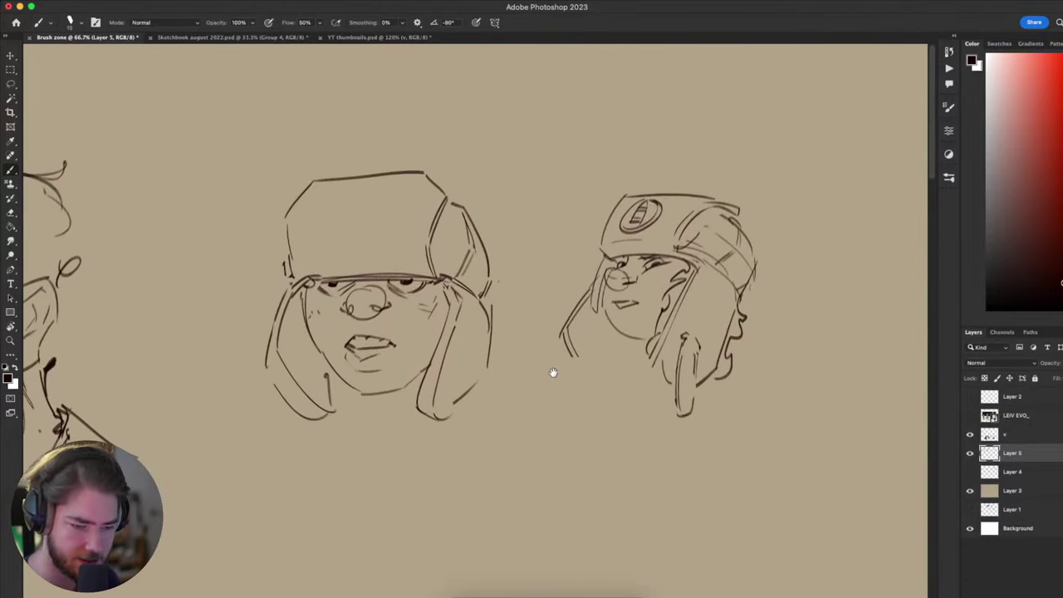
{"action": "mouse_move", "coordinate": [681, 363]}
{"action": "left_mouse_down"}
{"action": "mouse_move", "coordinate": [525, 416]}
{"action": "mouse_move", "coordinate": [470, 418]}
{"action": "left_mouse_up"}
{"action": "left_click_drag", "start_coordinate": [588, 292], "coordinate": [717, 221]}
{"action": "left_click_drag", "start_coordinate": [646, 347], "coordinate": [605, 335]}
{"action": "key", "text": "e"}
{"action": "key", "text": "b"}
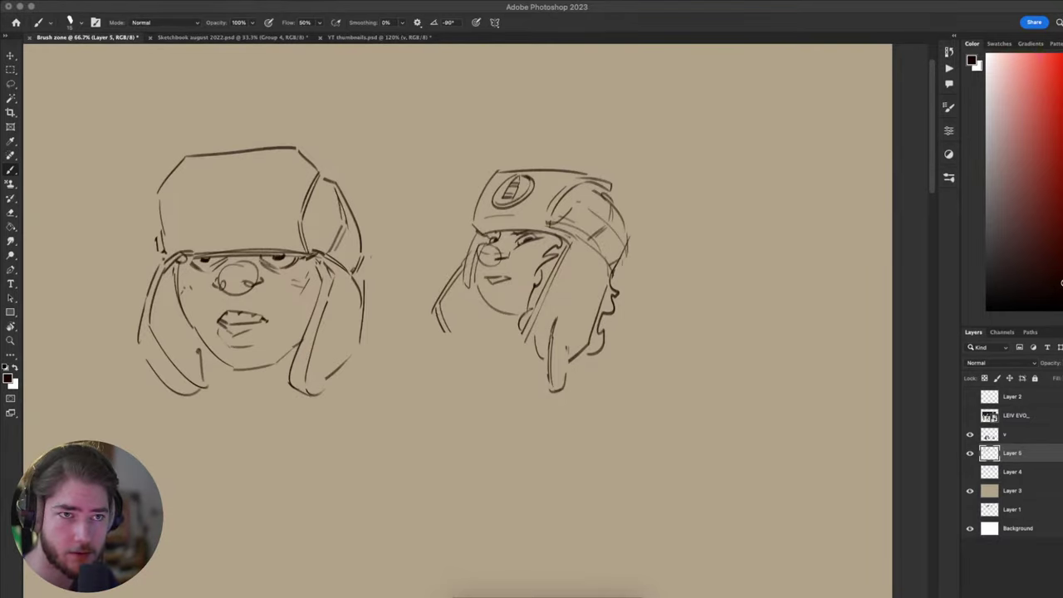
{"action": "left_click", "coordinate": [719, 320]}
{"action": "mouse_move", "coordinate": [703, 397]}
{"action": "left_mouse_down"}
{"action": "mouse_move", "coordinate": [654, 430]}
{"action": "mouse_move", "coordinate": [719, 346]}
{"action": "mouse_move", "coordinate": [713, 297]}
{"action": "mouse_move", "coordinate": [689, 363]}
{"action": "mouse_move", "coordinate": [701, 360]}
{"action": "mouse_move", "coordinate": [693, 344]}
{"action": "mouse_move", "coordinate": [682, 386]}
{"action": "left_mouse_up"}
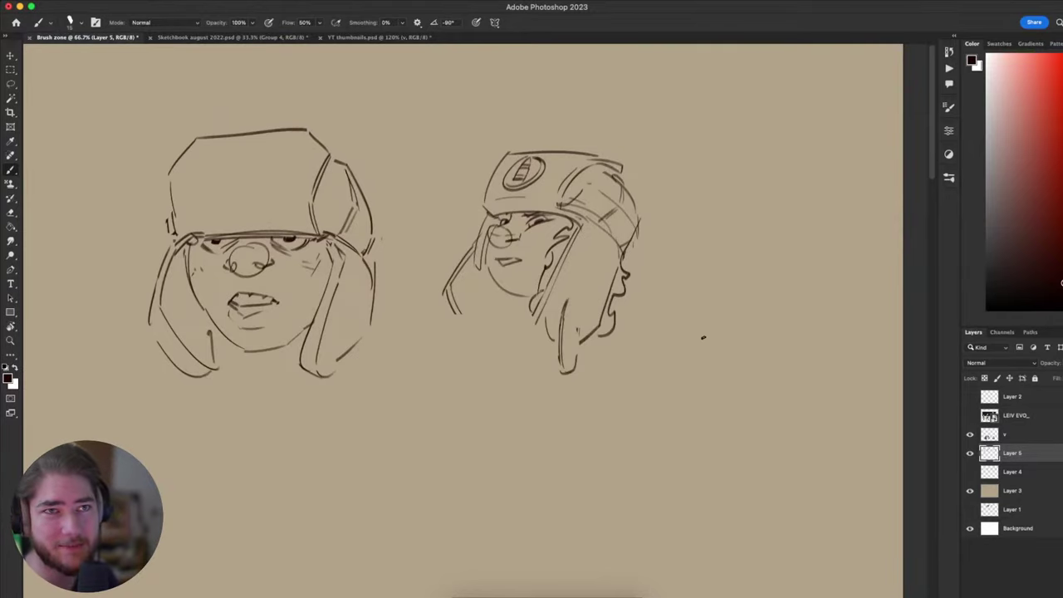
{"action": "scroll", "coordinate": [644, 362], "scroll_direction": "up", "scroll_amount": 3}
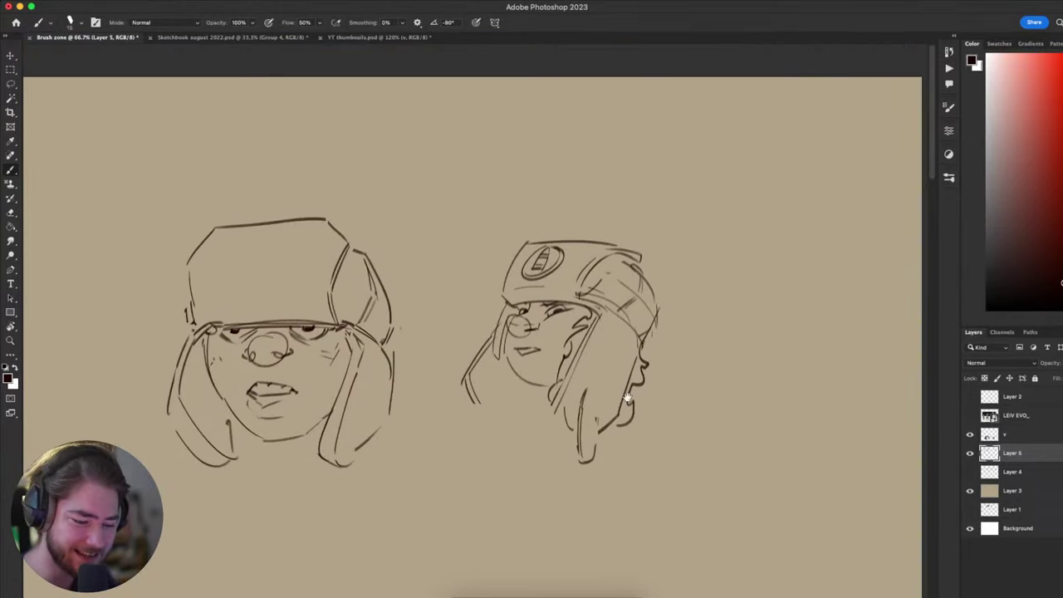
- Erase the far earflap's upper lines and the far cheek edge, and clean up around the nose with a smaller eraser
{"action": "key", "text": "e"}
{"action": "key", "text": "b"}
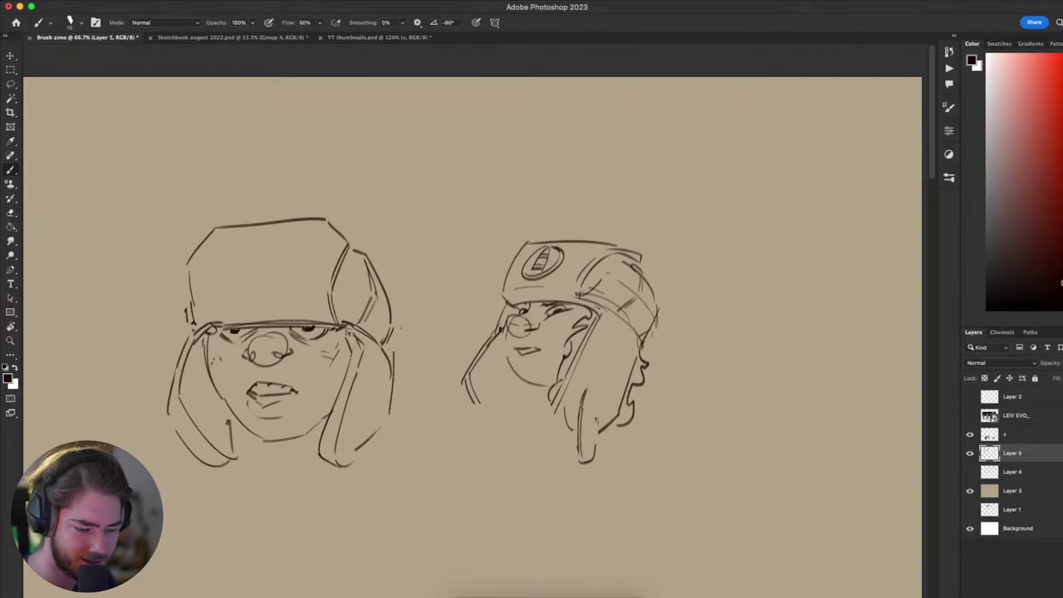
{"action": "scroll", "coordinate": [542, 347], "scroll_direction": "right", "scroll_amount": 2}
{"action": "key", "text": "e"}
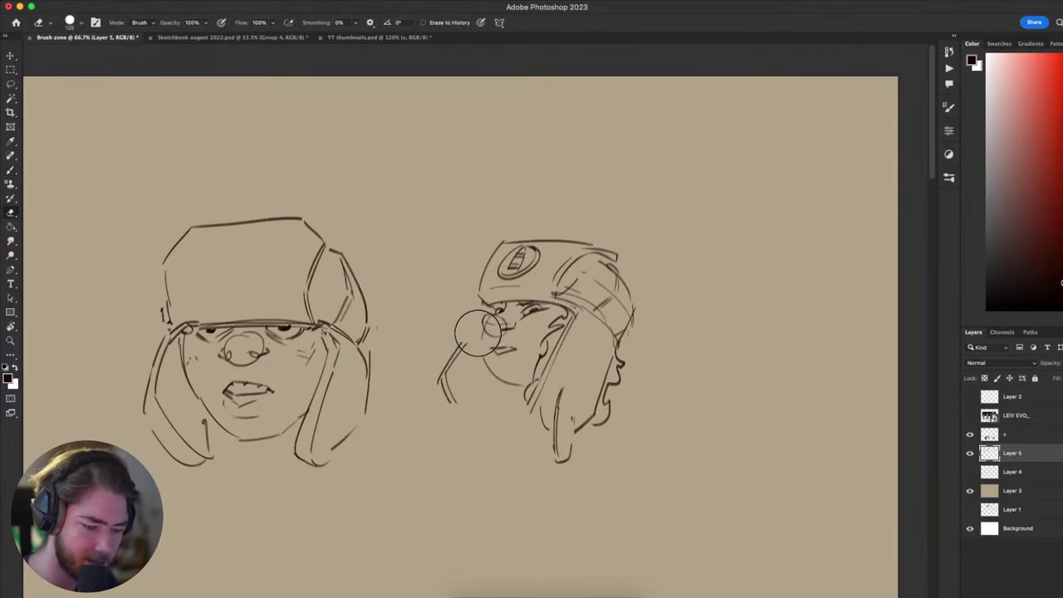
{"action": "key", "text": "bracketleft"}
{"action": "key", "text": "bracketleft"}
{"action": "key", "text": "bracketleft"}
{"action": "key", "text": "bracketleft"}
{"action": "key", "text": "bracketleft"}
{"action": "key", "text": "bracketleft"}
{"action": "key", "text": "bracketleft"}
{"action": "key", "text": "bracketleft"}
{"action": "key", "text": "bracketleft"}
{"action": "key", "text": "bracketleft"}
{"action": "key", "text": "bracketleft"}
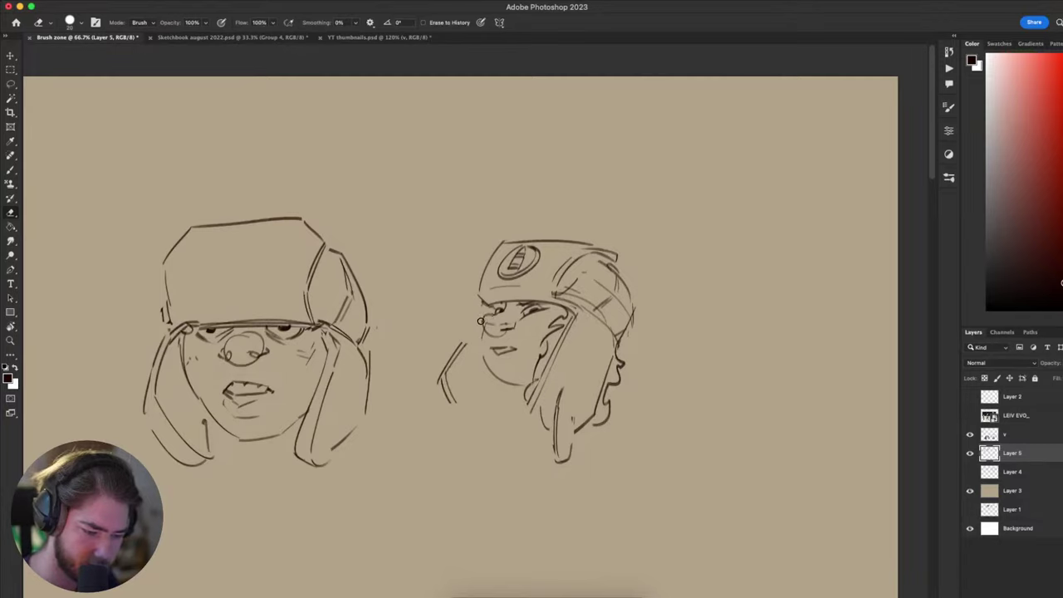
- Darken the turned face's eyes and add shading strokes around the near eye
{"action": "key", "text": "b"}
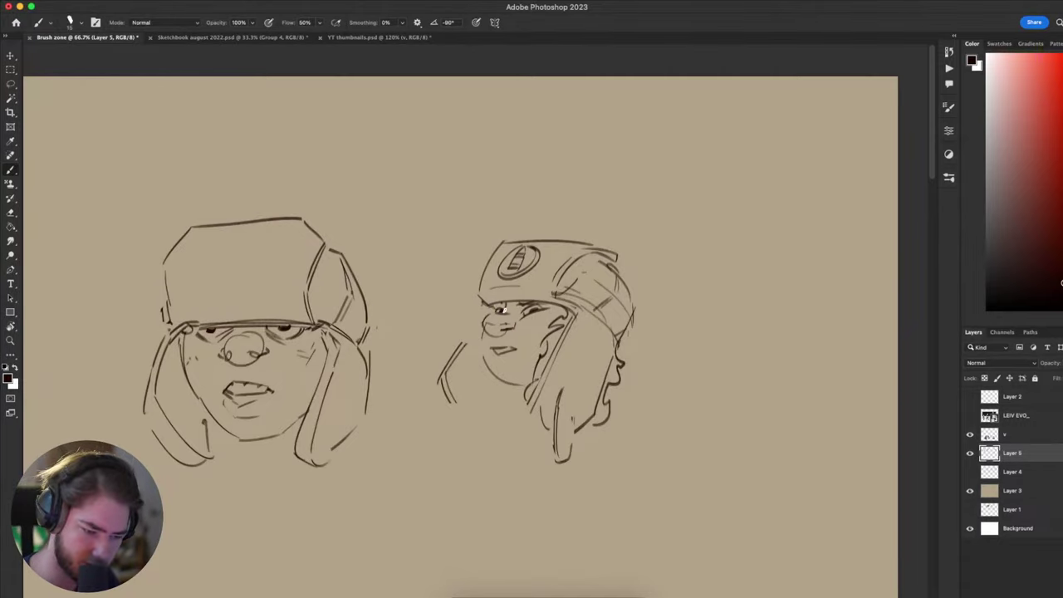
{"action": "mouse_move", "coordinate": [486, 396]}
{"action": "left_mouse_down"}
{"action": "mouse_move", "coordinate": [464, 301]}
{"action": "mouse_move", "coordinate": [428, 364]}
{"action": "left_mouse_up"}
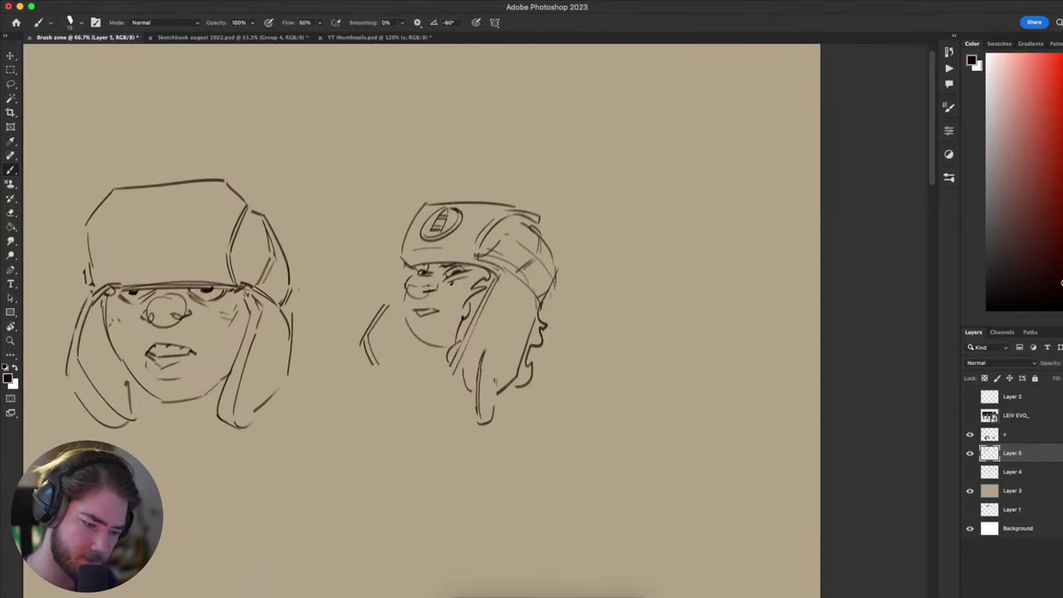
{"action": "mouse_move", "coordinate": [383, 417]}
{"action": "left_mouse_down"}
{"action": "mouse_move", "coordinate": [377, 427]}
{"action": "mouse_move", "coordinate": [468, 261]}
{"action": "mouse_move", "coordinate": [466, 244]}
{"action": "left_mouse_up"}
{"action": "mouse_move", "coordinate": [438, 304]}
{"action": "left_mouse_down"}
{"action": "mouse_move", "coordinate": [411, 238]}
{"action": "mouse_move", "coordinate": [309, 370]}
{"action": "mouse_move", "coordinate": [313, 427]}
{"action": "mouse_move", "coordinate": [346, 483]}
{"action": "left_mouse_up"}
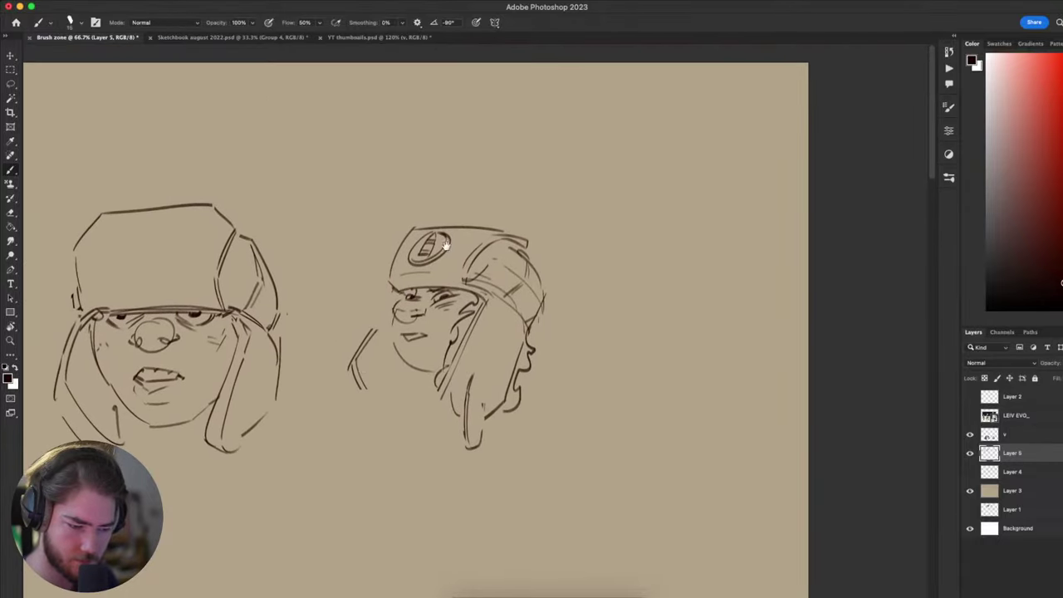
- Delete the turned face's mouth and redraw it as short lip strokes at the front edge of the face
{"action": "key", "text": "l"}
{"action": "mouse_move", "coordinate": [461, 319]}
{"action": "left_mouse_down"}
{"action": "mouse_move", "coordinate": [467, 332]}
{"action": "mouse_move", "coordinate": [412, 352]}
{"action": "left_mouse_up"}
{"action": "key", "text": "Delete"}
{"action": "key", "text": "super+d"}
{"action": "key", "text": "b"}
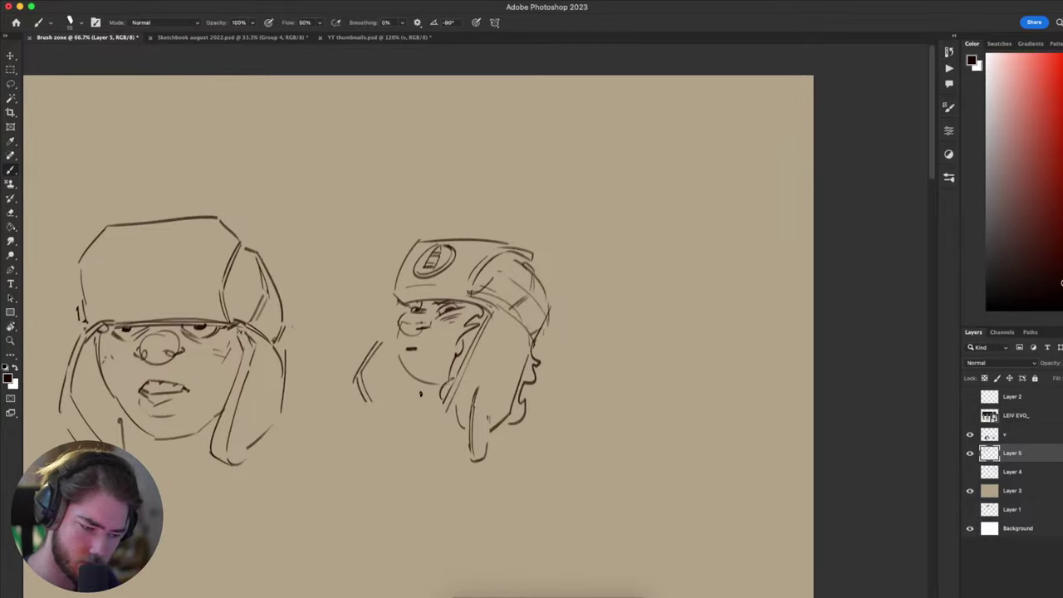
{"action": "key", "text": "super+z"}
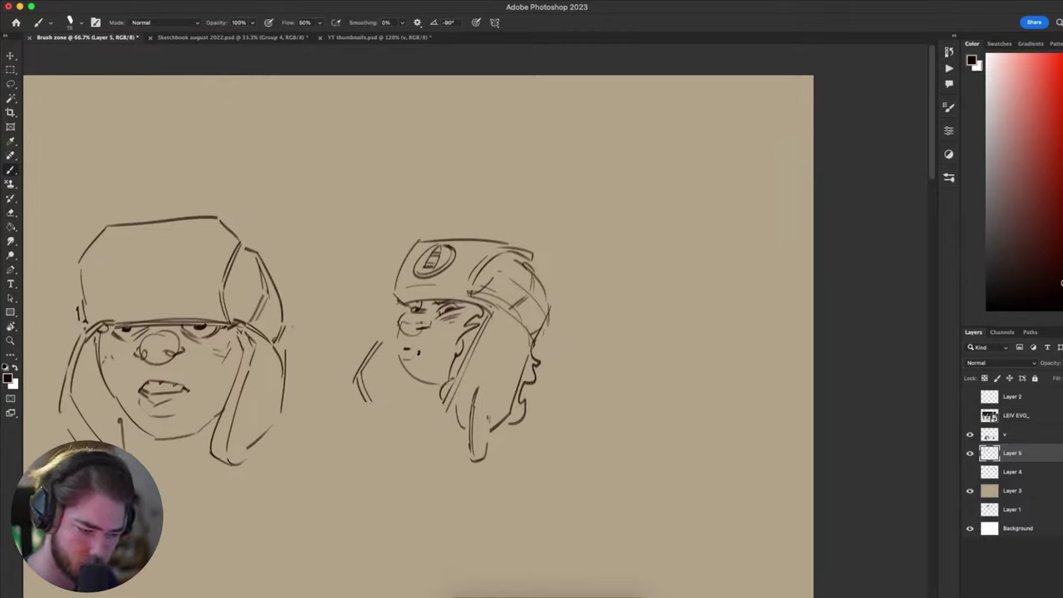
{"action": "scroll", "coordinate": [417, 450], "scroll_direction": "down", "scroll_amount": 4}
{"action": "scroll", "coordinate": [417, 450], "scroll_direction": "left", "scroll_amount": 3}
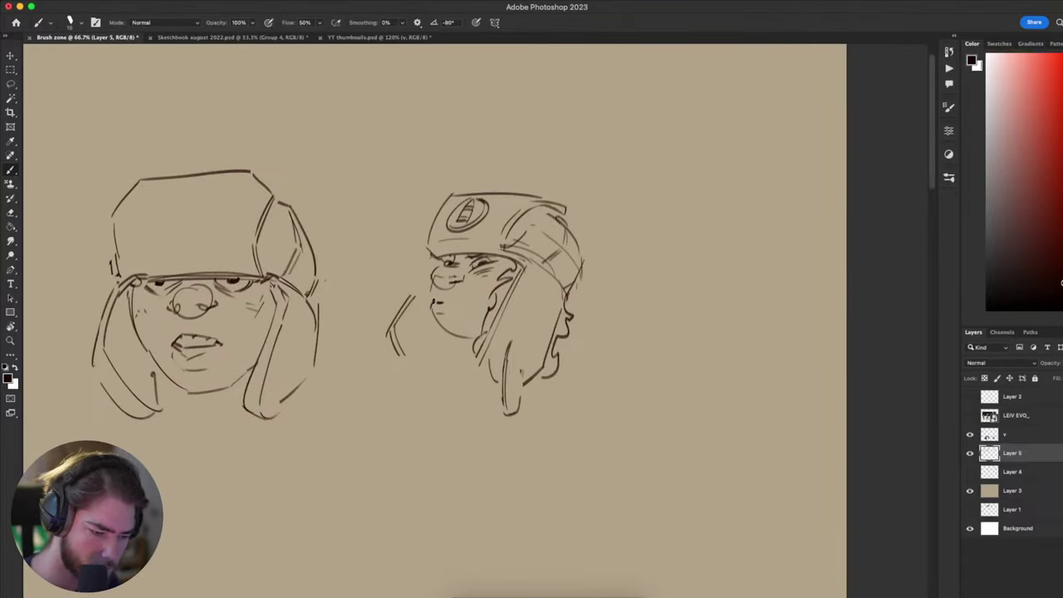
{"action": "left_click_drag", "start_coordinate": [329, 384], "coordinate": [323, 387]}
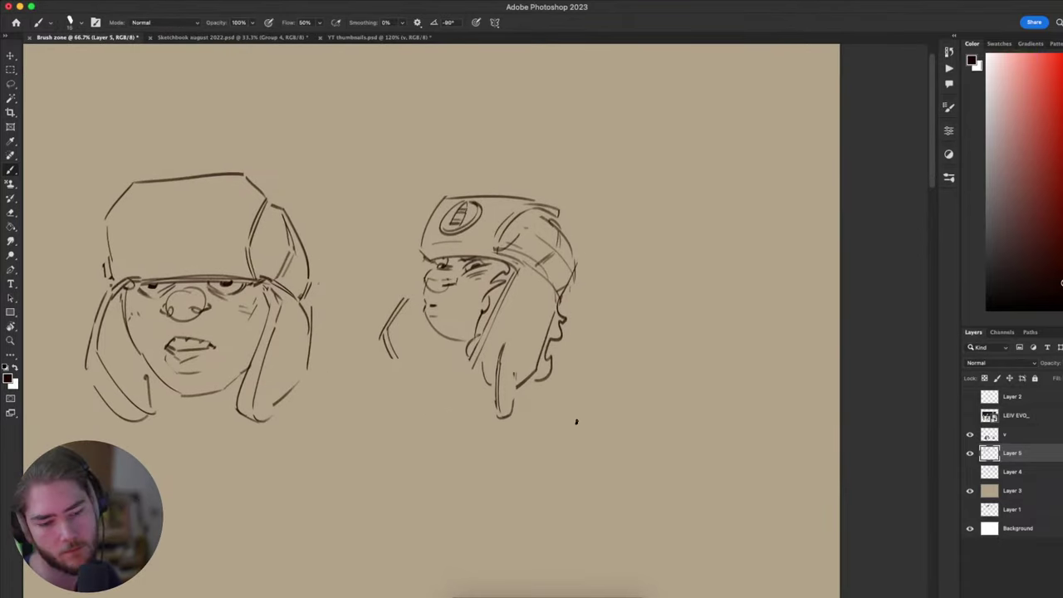
{"action": "left_click_drag", "start_coordinate": [574, 452], "coordinate": [610, 311]}
{"action": "scroll", "coordinate": [609, 311], "scroll_direction": "up", "scroll_amount": 5}
{"action": "scroll", "coordinate": [609, 311], "scroll_direction": "right", "scroll_amount": 3}
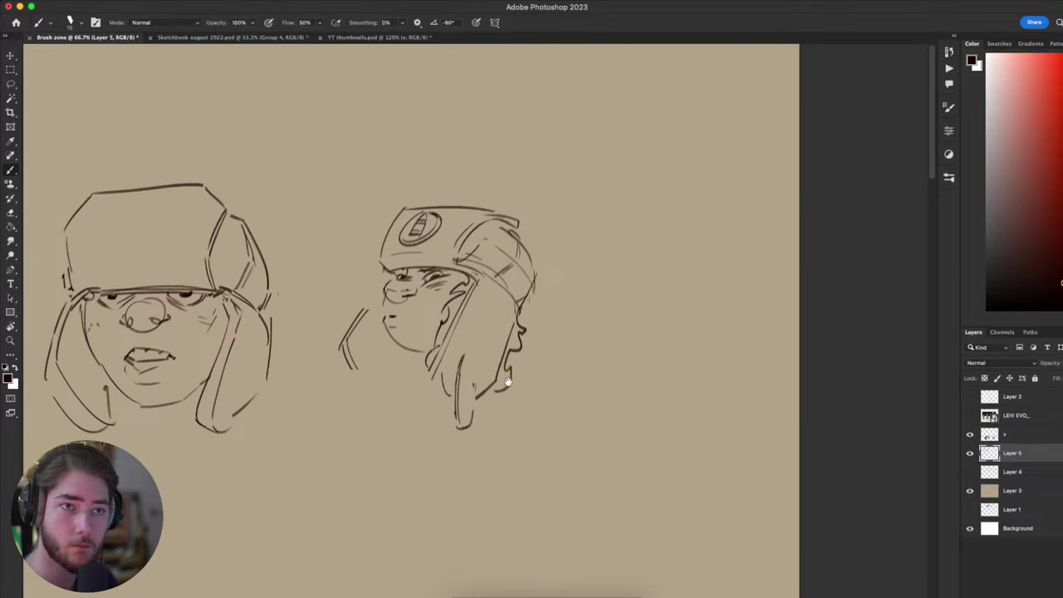
{"action": "scroll", "coordinate": [599, 398], "scroll_direction": "up", "scroll_amount": 2}
{"action": "scroll", "coordinate": [598, 399], "scroll_direction": "left", "scroll_amount": 2}
{"action": "scroll", "coordinate": [608, 424], "scroll_direction": "down", "scroll_amount": 2}
{"action": "scroll", "coordinate": [608, 423], "scroll_direction": "left", "scroll_amount": 3}
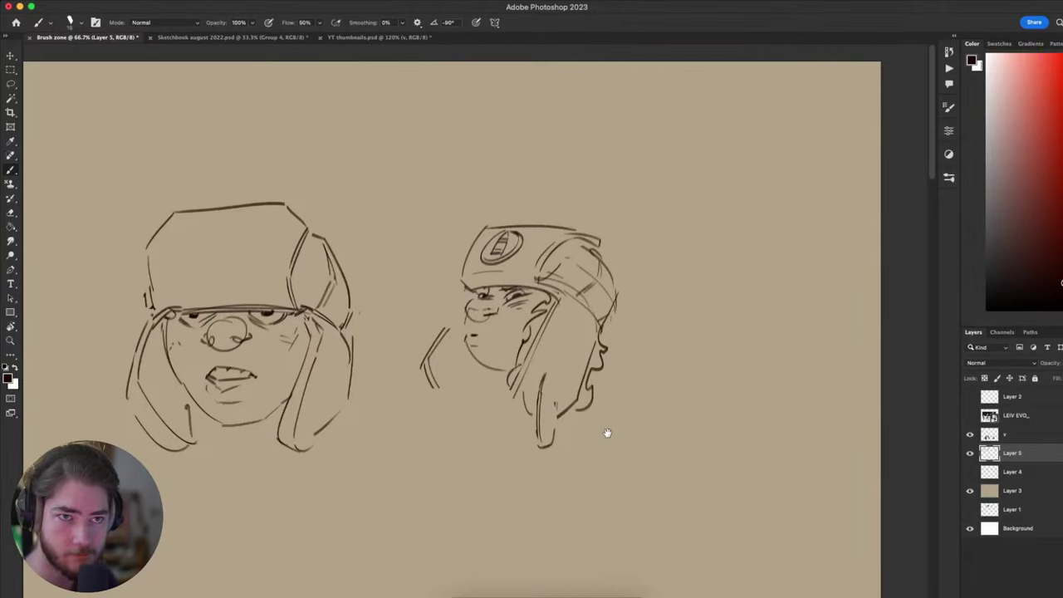
{"action": "scroll", "coordinate": [605, 432], "scroll_direction": "up", "scroll_amount": 2}
{"action": "scroll", "coordinate": [605, 432], "scroll_direction": "right", "scroll_amount": 3}
{"action": "scroll", "coordinate": [599, 419], "scroll_direction": "right", "scroll_amount": 2}
{"action": "scroll", "coordinate": [598, 419], "scroll_direction": "up", "scroll_amount": 1}
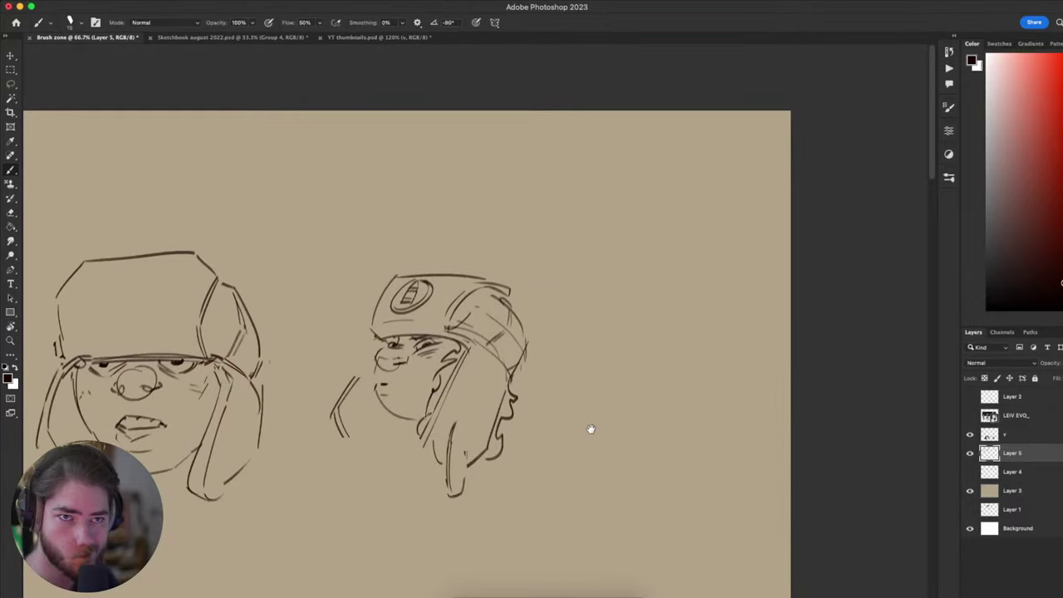
{"action": "scroll", "coordinate": [588, 430], "scroll_direction": "left", "scroll_amount": 4}
{"action": "scroll", "coordinate": [588, 430], "scroll_direction": "down", "scroll_amount": 3}
{"action": "left_click_drag", "start_coordinate": [640, 405], "coordinate": [615, 425]}
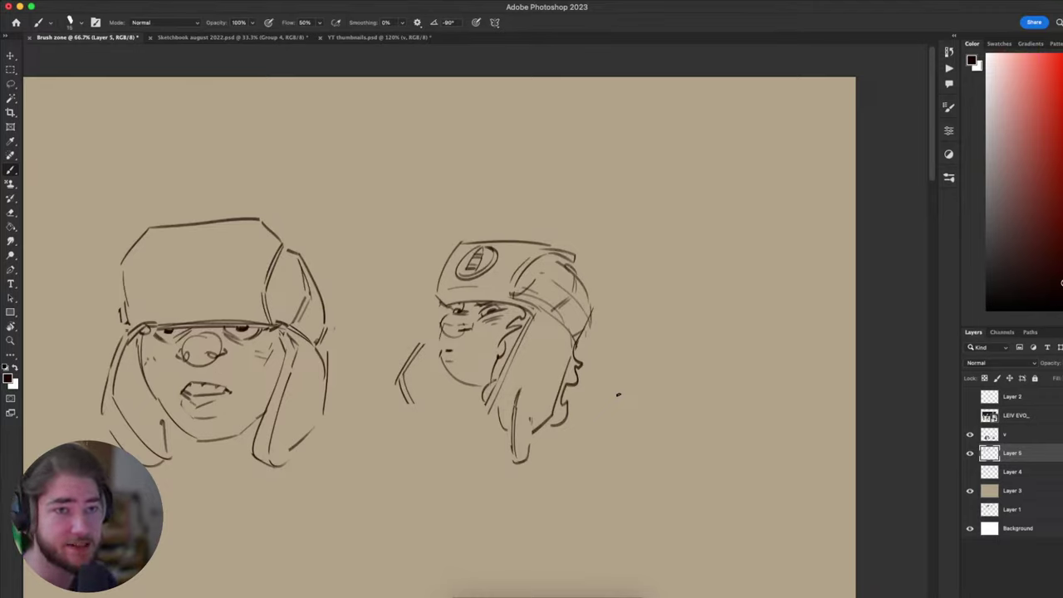
{"action": "mouse_move", "coordinate": [698, 391]}
{"action": "left_mouse_down"}
{"action": "mouse_move", "coordinate": [777, 311]}
{"action": "mouse_move", "coordinate": [623, 453]}
{"action": "mouse_move", "coordinate": [728, 385]}
{"action": "mouse_move", "coordinate": [617, 456]}
{"action": "mouse_move", "coordinate": [624, 465]}
{"action": "mouse_move", "coordinate": [629, 449]}
{"action": "mouse_move", "coordinate": [742, 389]}
{"action": "mouse_move", "coordinate": [637, 430]}
{"action": "mouse_move", "coordinate": [717, 389]}
{"action": "mouse_move", "coordinate": [718, 292]}
{"action": "mouse_move", "coordinate": [703, 380]}
{"action": "mouse_move", "coordinate": [582, 435]}
{"action": "mouse_move", "coordinate": [701, 415]}
{"action": "mouse_move", "coordinate": [603, 451]}
{"action": "mouse_move", "coordinate": [605, 427]}
{"action": "mouse_move", "coordinate": [709, 373]}
{"action": "left_mouse_up"}
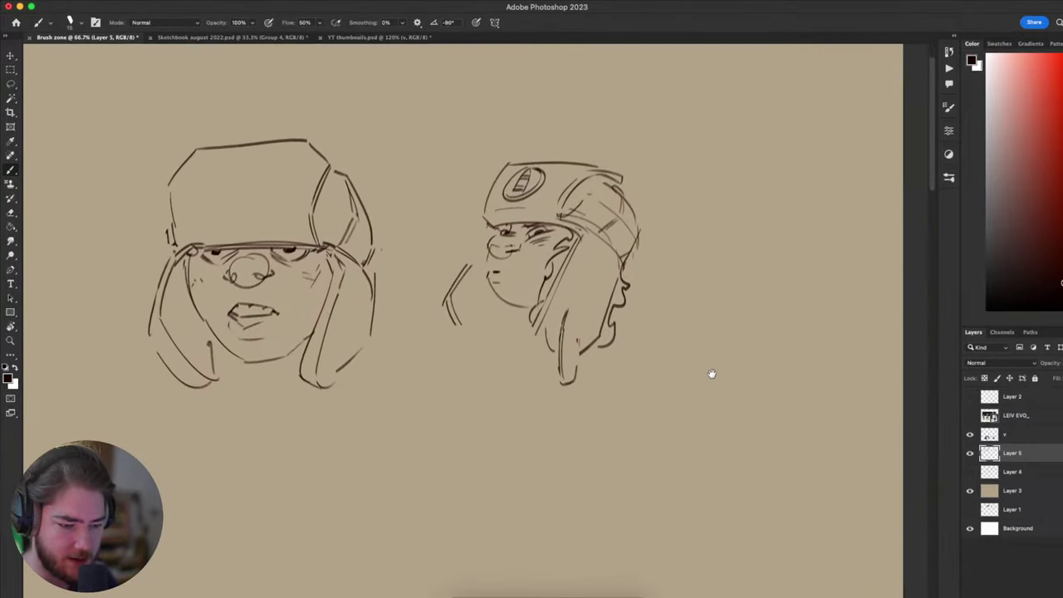
- Add two small ovals as fastening holes on the turned head's near earflap
{"action": "mouse_move", "coordinate": [549, 308]}
{"action": "left_mouse_down"}
{"action": "mouse_move", "coordinate": [568, 316]}
{"action": "mouse_move", "coordinate": [555, 309]}
{"action": "left_mouse_up"}
{"action": "key", "text": "super+z"}
{"action": "key", "text": "super+z"}
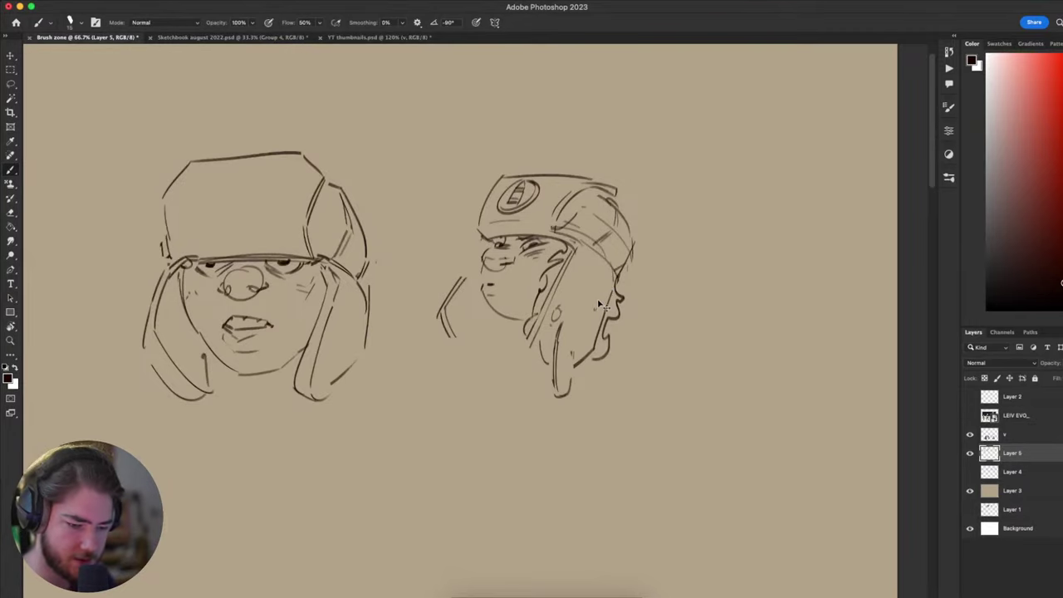
{"action": "left_click_drag", "start_coordinate": [551, 376], "coordinate": [551, 390]}
{"action": "key", "text": "super+z"}
{"action": "mouse_move", "coordinate": [595, 314]}
{"action": "left_mouse_down"}
{"action": "mouse_move", "coordinate": [594, 324]}
{"action": "mouse_move", "coordinate": [600, 315]}
{"action": "left_mouse_up"}
- Sketch a small diagram of a round head with two upswept flaps beside the turned head
{"action": "left_click_drag", "start_coordinate": [569, 358], "coordinate": [490, 410]}
{"action": "mouse_move", "coordinate": [675, 223]}
{"action": "left_mouse_down"}
{"action": "mouse_move", "coordinate": [636, 285]}
{"action": "mouse_move", "coordinate": [674, 226]}
{"action": "mouse_move", "coordinate": [688, 249]}
{"action": "mouse_move", "coordinate": [675, 243]}
{"action": "mouse_move", "coordinate": [742, 217]}
{"action": "left_mouse_up"}
{"action": "key", "text": "super+z"}
{"action": "key", "text": "super+z"}
{"action": "key", "text": "super+z"}
{"action": "key", "text": "super+z"}
{"action": "mouse_move", "coordinate": [697, 273]}
{"action": "left_mouse_down"}
{"action": "mouse_move", "coordinate": [745, 248]}
{"action": "mouse_move", "coordinate": [725, 264]}
{"action": "left_mouse_up"}
{"action": "key", "text": "super+z"}
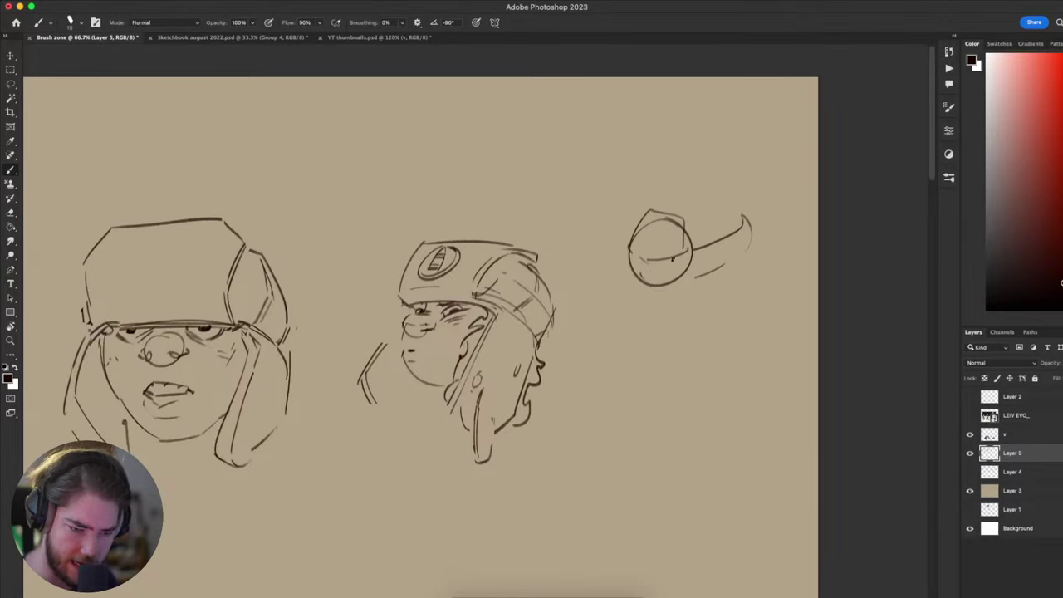
{"action": "mouse_move", "coordinate": [621, 253]}
{"action": "left_mouse_down"}
{"action": "mouse_move", "coordinate": [598, 237]}
{"action": "mouse_move", "coordinate": [593, 253]}
{"action": "mouse_move", "coordinate": [621, 274]}
{"action": "left_mouse_up"}
{"action": "key", "text": "super+z"}
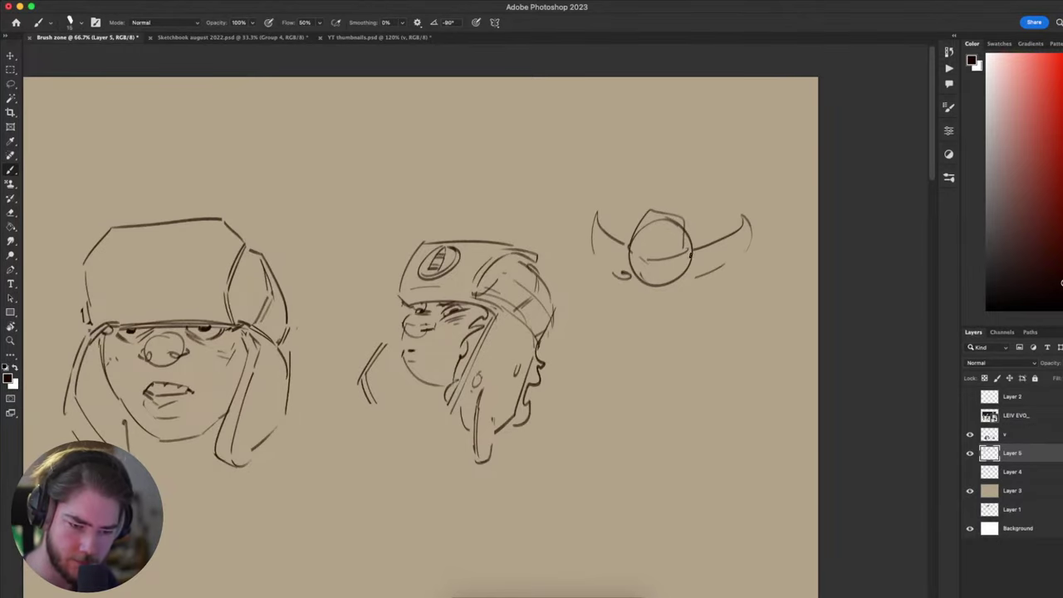
- Mark two small ovals along the small diagram's right flap and undo the vertical guide lines below it
{"action": "left_click_drag", "start_coordinate": [691, 256], "coordinate": [708, 242]}
{"action": "key", "text": "super+z"}
{"action": "left_click_drag", "start_coordinate": [724, 234], "coordinate": [712, 248]}
{"action": "left_click_drag", "start_coordinate": [688, 334], "coordinate": [692, 255]}
{"action": "left_click_drag", "start_coordinate": [717, 289], "coordinate": [721, 247]}
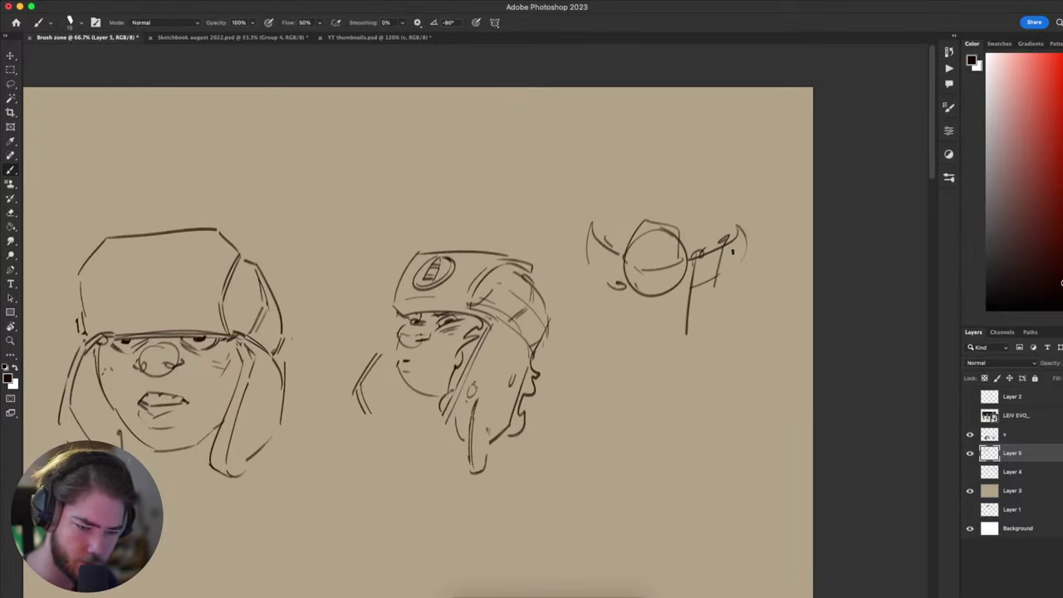
{"action": "key", "text": "super+z"}
{"action": "key", "text": "super+z"}
- Strengthen the rear oval on the turned head's near earflap
{"action": "left_click_drag", "start_coordinate": [582, 441], "coordinate": [643, 370]}
{"action": "scroll", "coordinate": [640, 293], "scroll_direction": "up", "scroll_amount": 4}
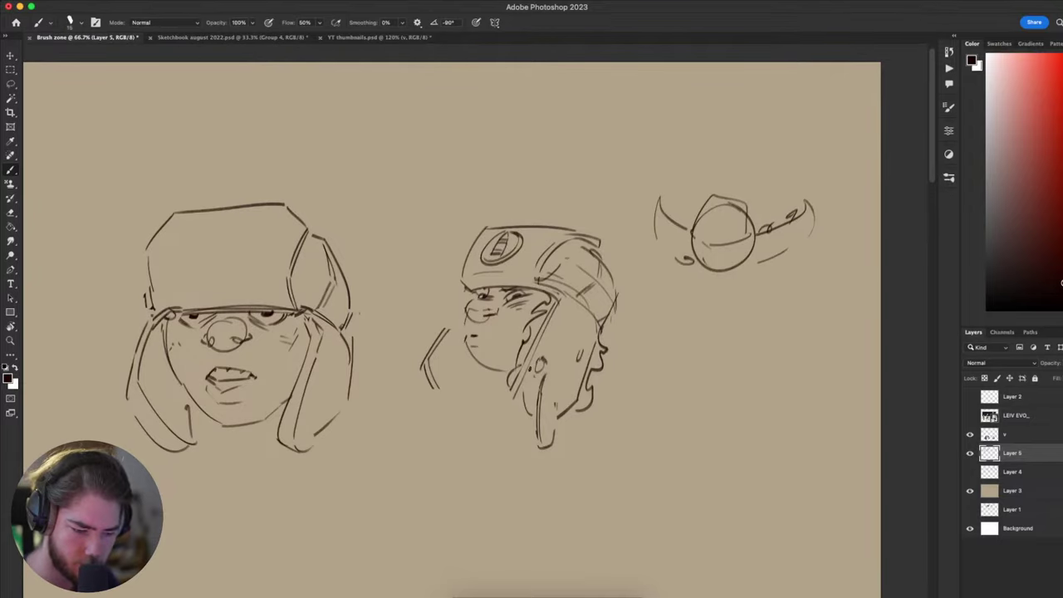
{"action": "scroll", "coordinate": [532, 382], "scroll_direction": "up", "scroll_amount": 3}
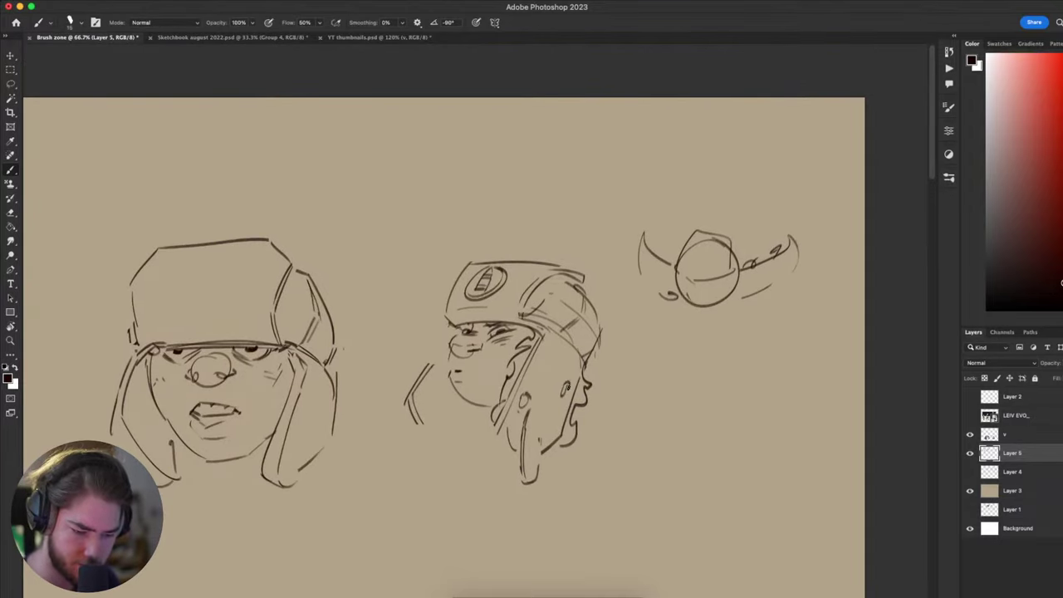
{"action": "mouse_move", "coordinate": [556, 411]}
{"action": "left_mouse_down"}
{"action": "mouse_move", "coordinate": [527, 299]}
{"action": "mouse_move", "coordinate": [618, 247]}
{"action": "mouse_move", "coordinate": [513, 383]}
{"action": "mouse_move", "coordinate": [508, 406]}
{"action": "left_mouse_up"}
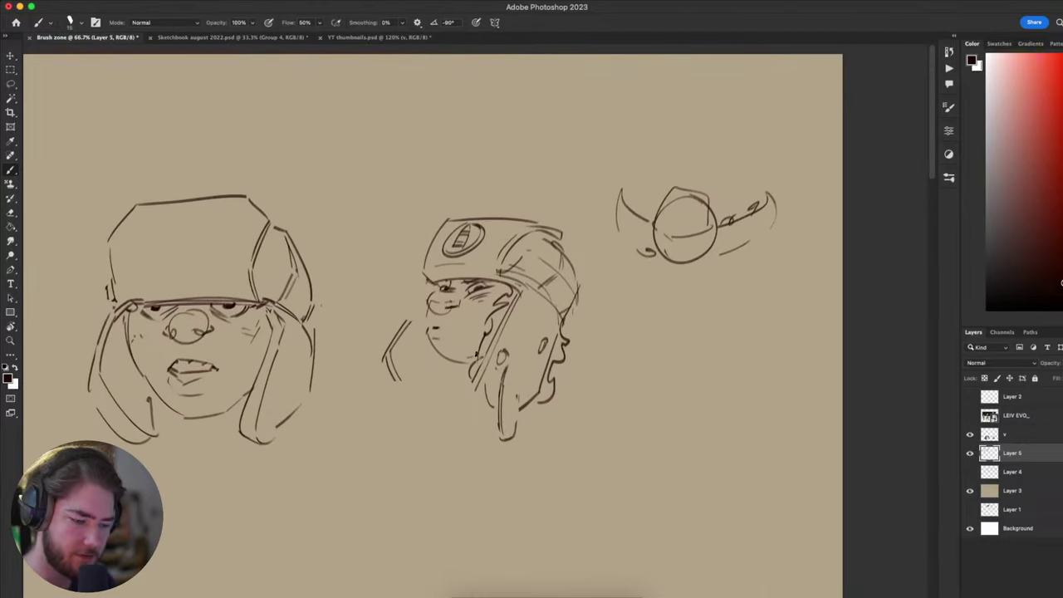
- Draw a pointed collar beneath the turned face's chin with an upper rim, a front edge and a lower edge
{"action": "left_click_drag", "start_coordinate": [502, 350], "coordinate": [563, 216]}
{"action": "mouse_move", "coordinate": [636, 382]}
{"action": "left_mouse_down"}
{"action": "mouse_move", "coordinate": [650, 332]}
{"action": "mouse_move", "coordinate": [641, 407]}
{"action": "left_mouse_up"}
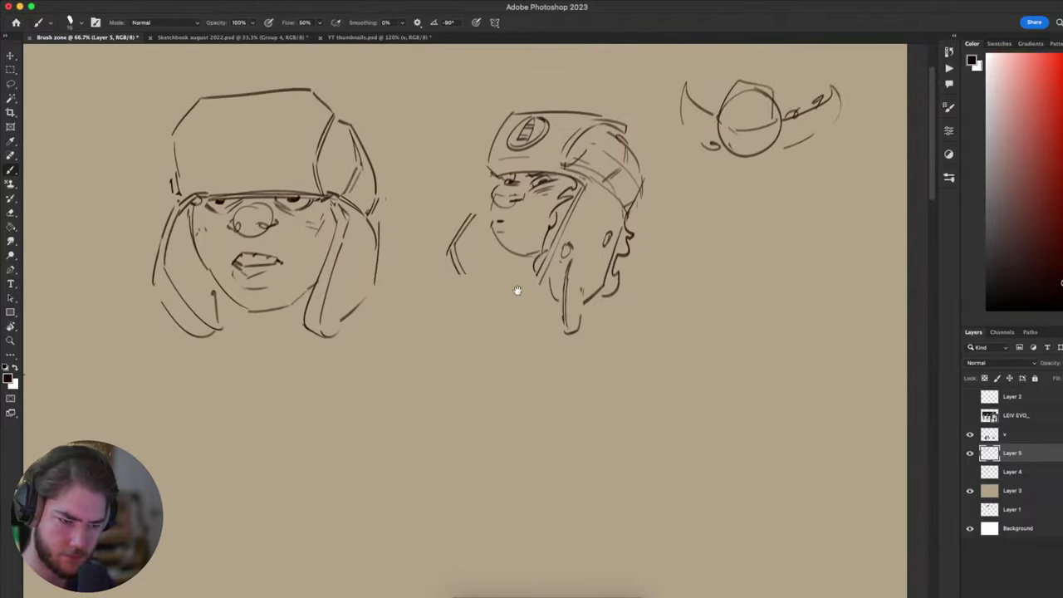
{"action": "mouse_move", "coordinate": [481, 340]}
{"action": "left_mouse_down"}
{"action": "mouse_move", "coordinate": [451, 323]}
{"action": "mouse_move", "coordinate": [466, 257]}
{"action": "mouse_move", "coordinate": [448, 277]}
{"action": "left_mouse_up"}
{"action": "key", "text": "ctrl+z"}
{"action": "key", "text": "ctrl+z"}
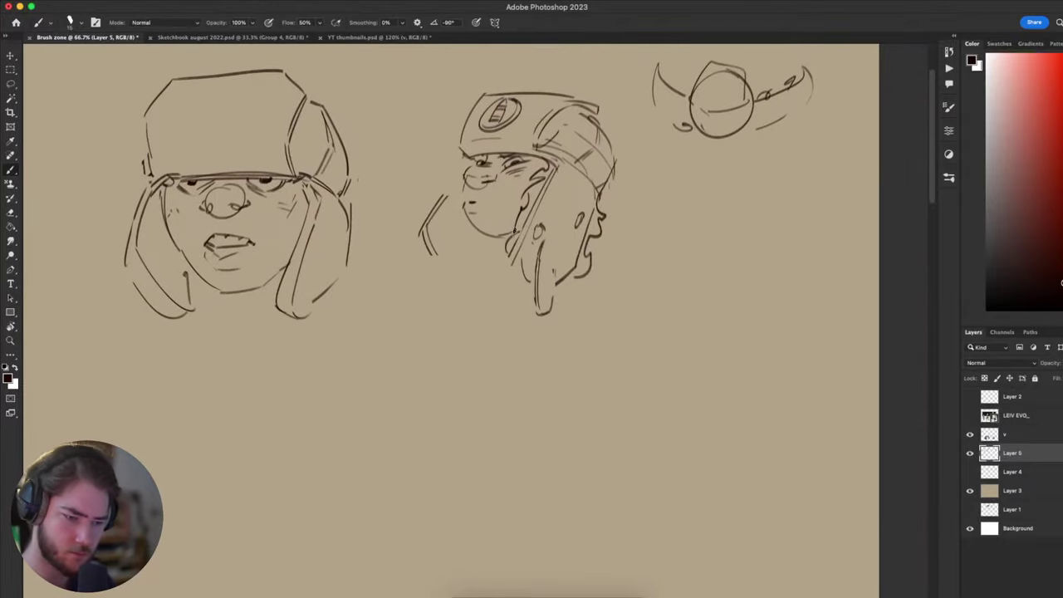
{"action": "mouse_move", "coordinate": [514, 231]}
{"action": "left_mouse_down"}
{"action": "mouse_move", "coordinate": [462, 239]}
{"action": "mouse_move", "coordinate": [456, 292]}
{"action": "left_mouse_up"}
{"action": "key", "text": "ctrl+z"}
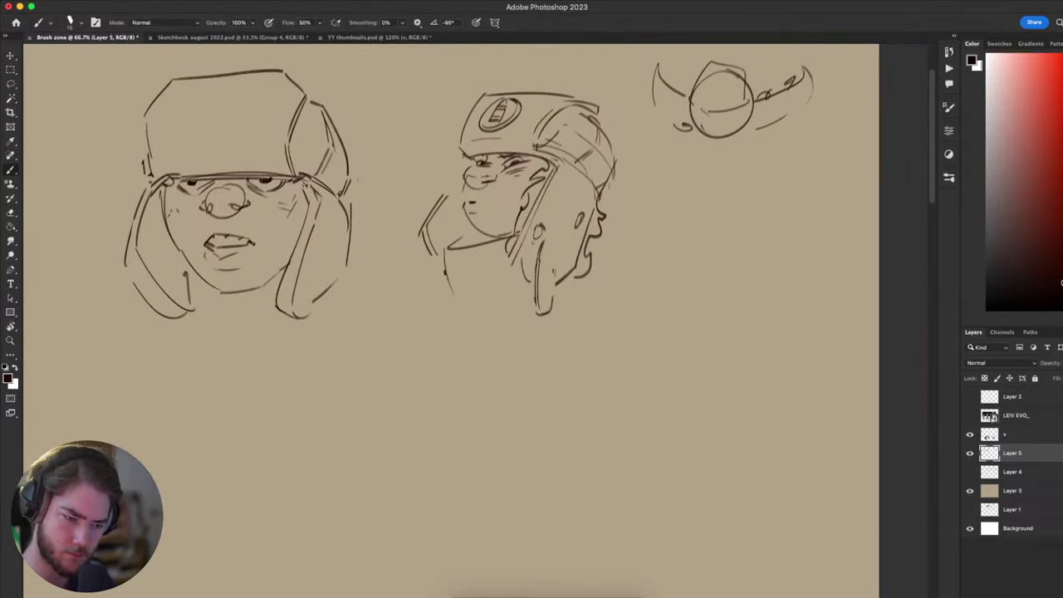
{"action": "key", "text": "ctrl+z"}
{"action": "left_click_drag", "start_coordinate": [512, 257], "coordinate": [457, 295]}
{"action": "key", "text": "ctrl+z"}
{"action": "mouse_move", "coordinate": [501, 265]}
{"action": "left_mouse_down"}
{"action": "mouse_move", "coordinate": [453, 295]}
{"action": "mouse_move", "coordinate": [507, 262]}
{"action": "left_mouse_up"}
- Examine the neighbouring suited portrait and both fur-hat heads to compare the collar and overall proportions
{"action": "scroll", "coordinate": [501, 359], "scroll_direction": "left", "scroll_amount": 15}
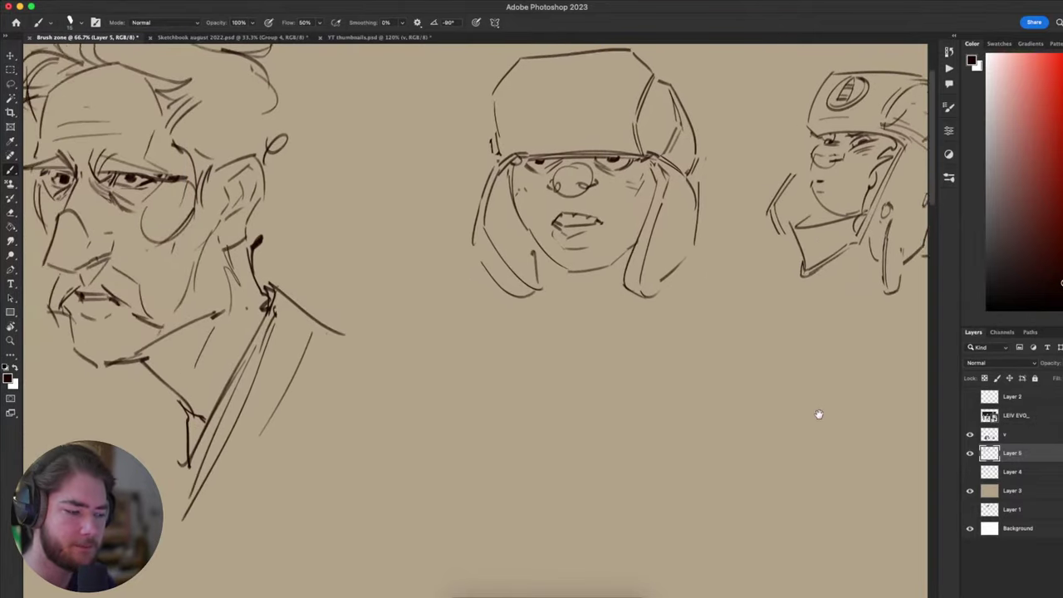
{"action": "left_click_drag", "start_coordinate": [608, 225], "coordinate": [583, 284]}
{"action": "key", "text": "ctrl+z"}
{"action": "left_click_drag", "start_coordinate": [712, 385], "coordinate": [501, 505]}
{"action": "left_click_drag", "start_coordinate": [726, 413], "coordinate": [200, 443]}
{"action": "left_click_drag", "start_coordinate": [804, 430], "coordinate": [778, 318]}
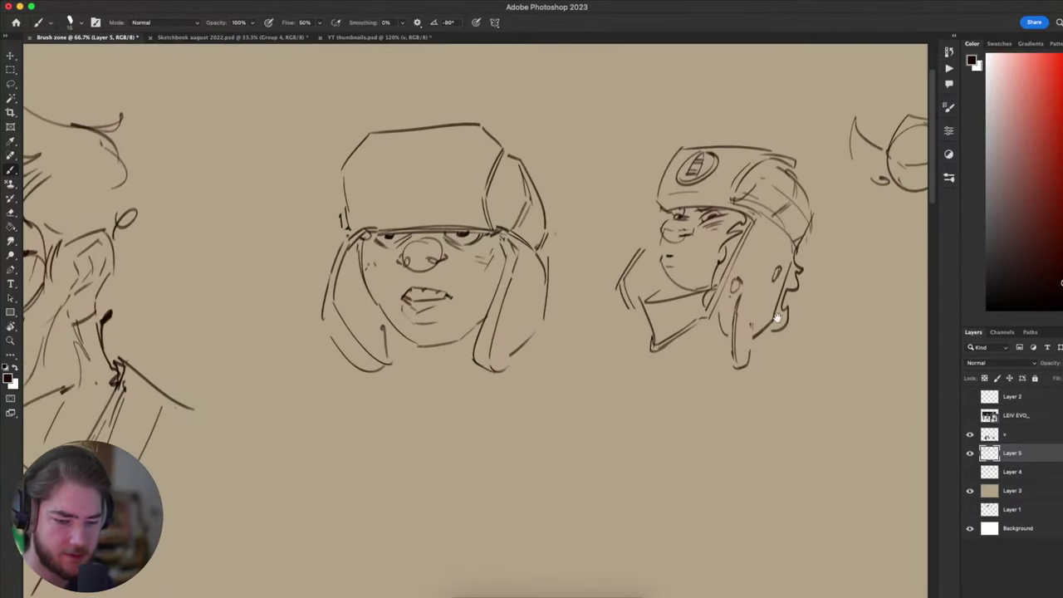
{"action": "mouse_move", "coordinate": [201, 382]}
{"action": "left_mouse_down"}
{"action": "mouse_move", "coordinate": [903, 335]}
{"action": "mouse_move", "coordinate": [311, 427]}
{"action": "left_mouse_up"}
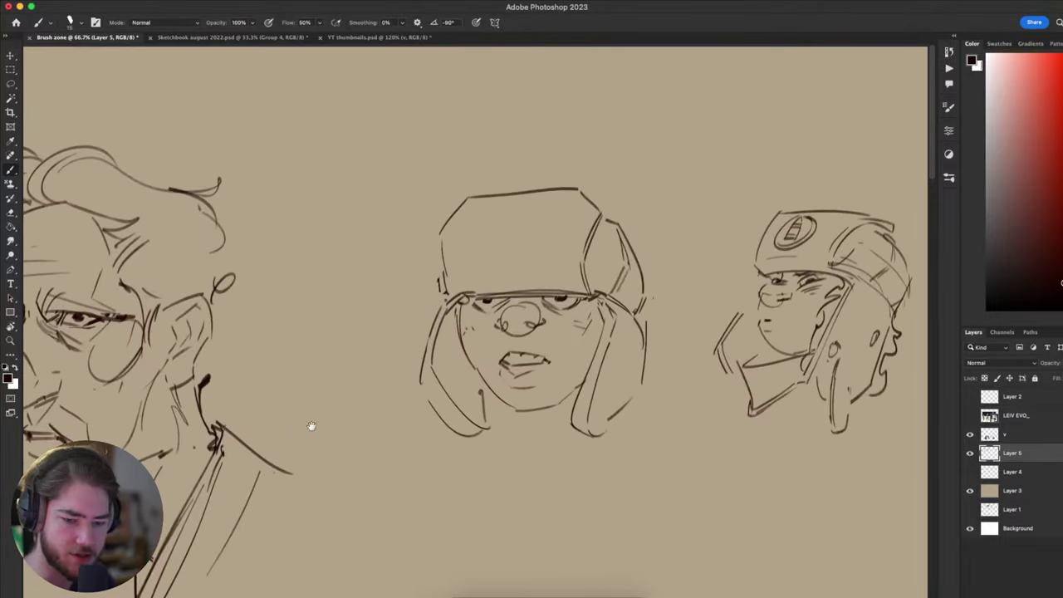
{"action": "left_click_drag", "start_coordinate": [703, 432], "coordinate": [465, 433]}
{"action": "mouse_move", "coordinate": [669, 420]}
{"action": "left_mouse_down"}
{"action": "mouse_move", "coordinate": [561, 379]}
{"action": "mouse_move", "coordinate": [665, 388]}
{"action": "left_mouse_up"}
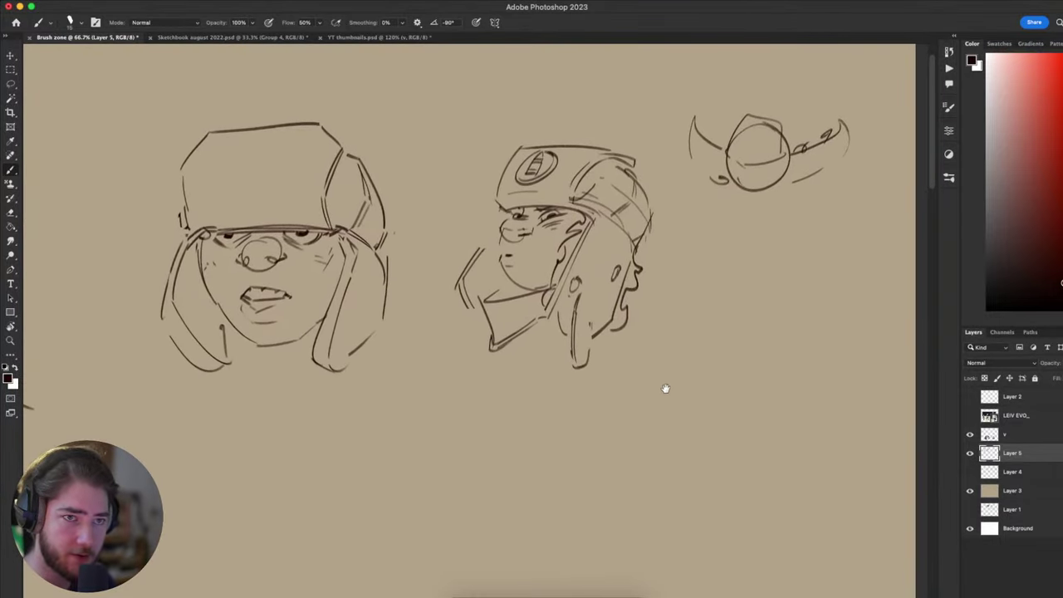
{"action": "mouse_move", "coordinate": [757, 354]}
{"action": "left_mouse_down"}
{"action": "mouse_move", "coordinate": [716, 375]}
{"action": "mouse_move", "coordinate": [775, 366]}
{"action": "mouse_move", "coordinate": [754, 380]}
{"action": "left_mouse_up"}
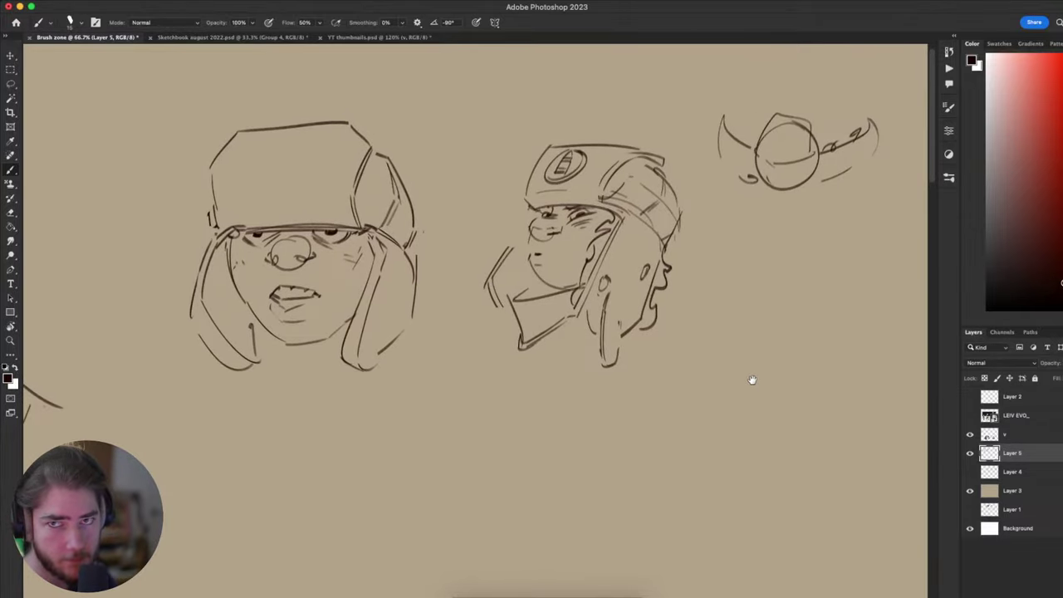
{"action": "scroll", "coordinate": [745, 382], "scroll_direction": "left", "scroll_amount": 2}
{"action": "scroll", "coordinate": [759, 375], "scroll_direction": "left", "scroll_amount": 3}
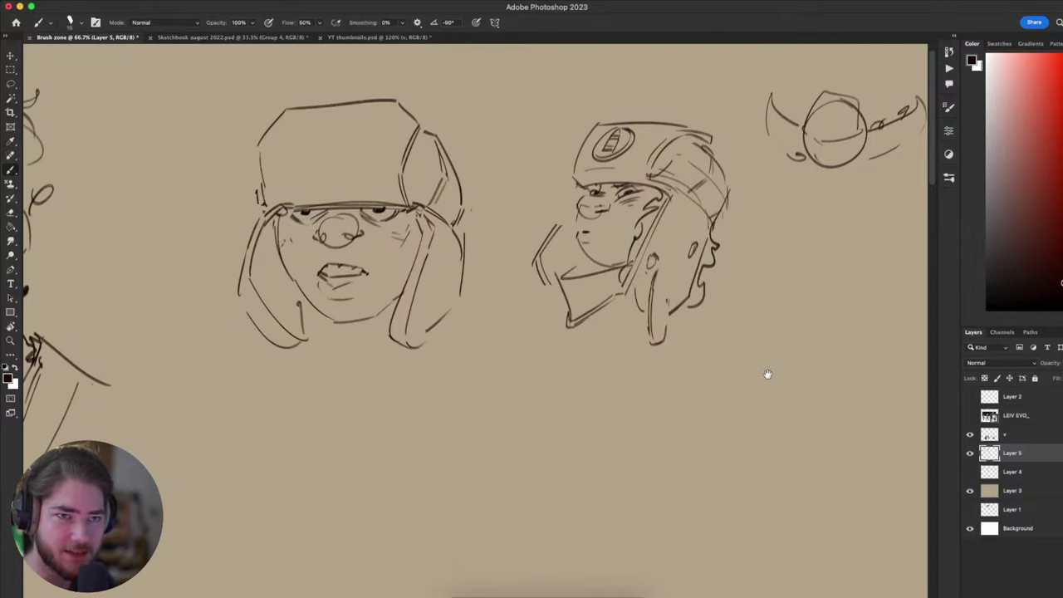
{"action": "scroll", "coordinate": [768, 376], "scroll_direction": "left", "scroll_amount": 2}
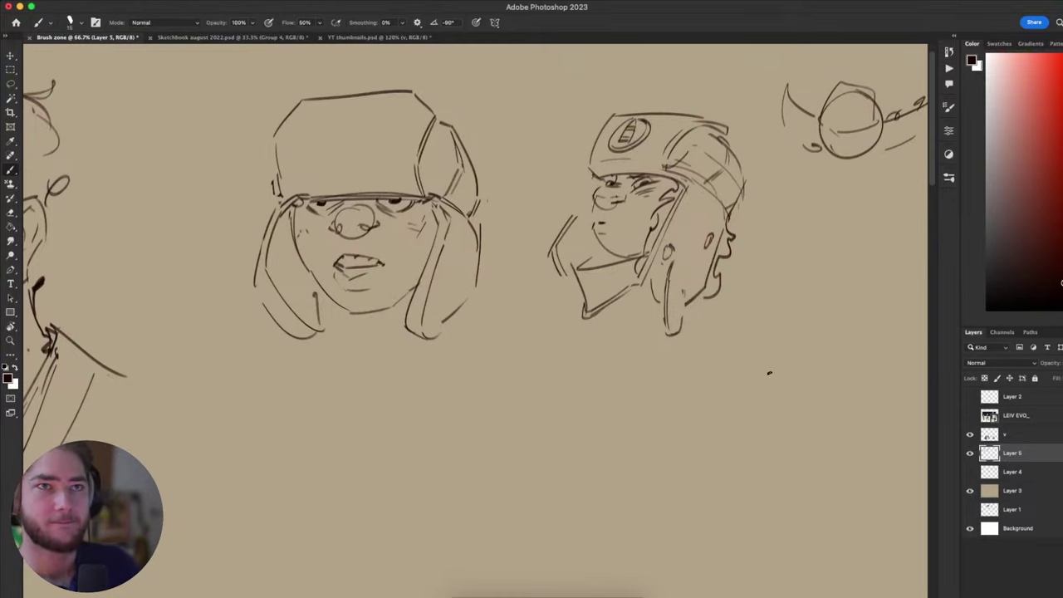
{"action": "scroll", "coordinate": [732, 330], "scroll_direction": "right", "scroll_amount": 3}
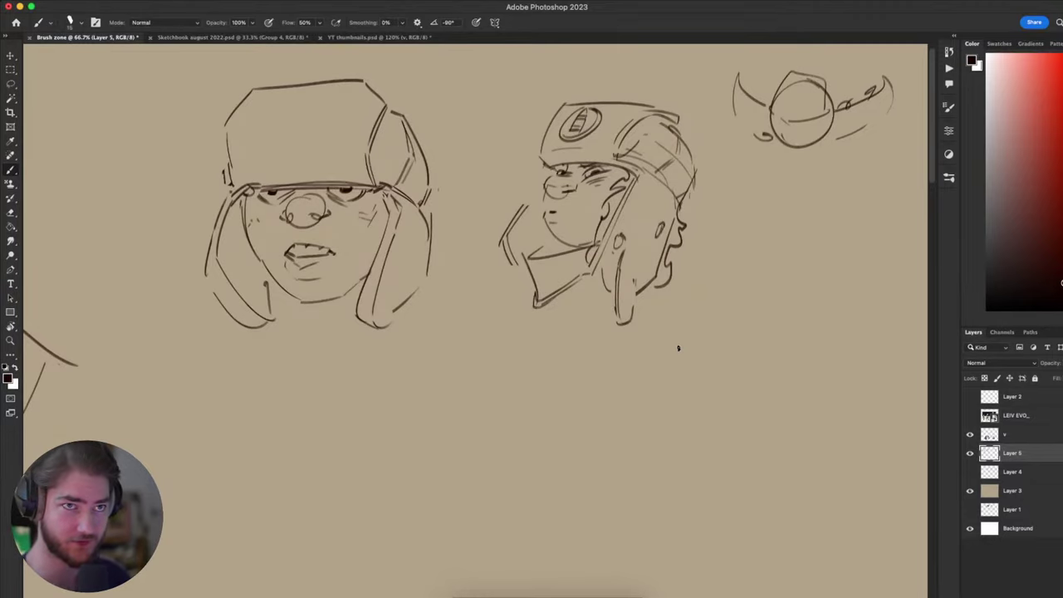
{"action": "left_click_drag", "start_coordinate": [691, 352], "coordinate": [709, 329]}
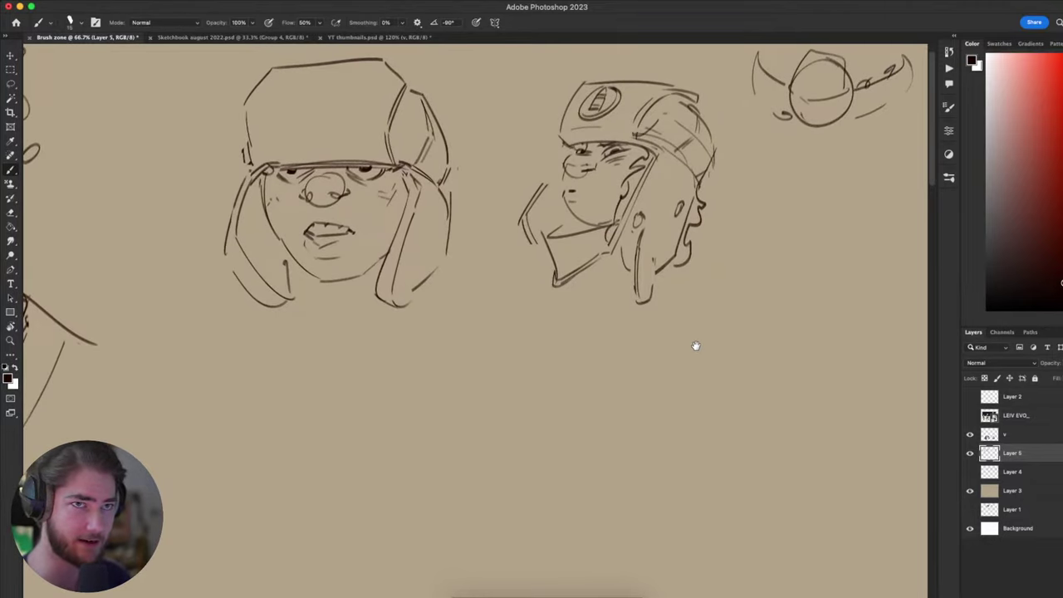
- Add the collar's far rim, a vertical line inside it and short strokes at its rear base
{"action": "scroll", "coordinate": [696, 349], "scroll_direction": "up", "scroll_amount": 5}
{"action": "scroll", "coordinate": [696, 349], "scroll_direction": "right", "scroll_amount": 4}
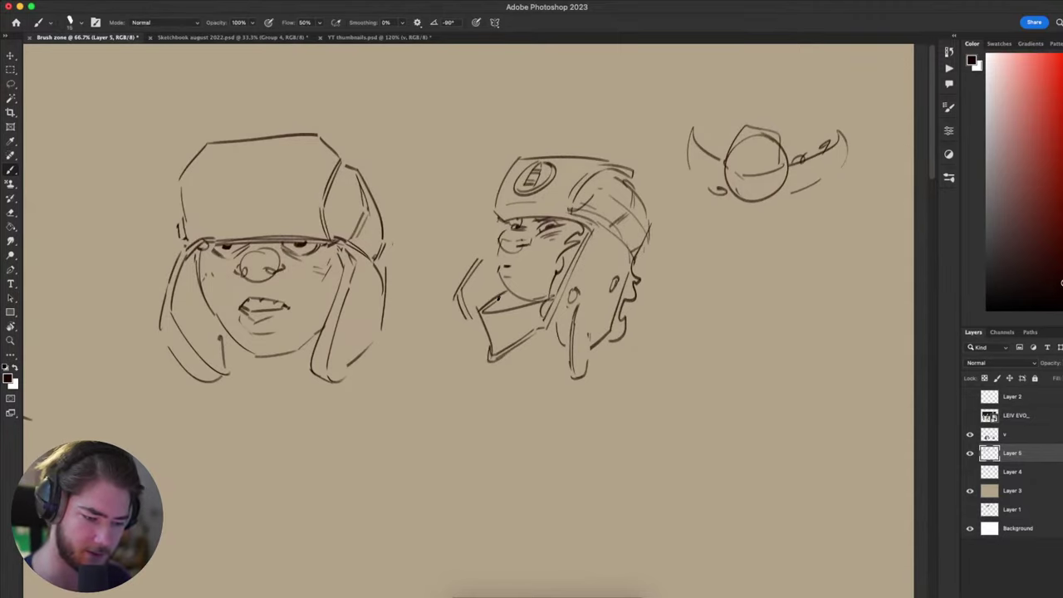
{"action": "scroll", "coordinate": [482, 375], "scroll_direction": "up", "scroll_amount": 2}
{"action": "scroll", "coordinate": [481, 375], "scroll_direction": "right", "scroll_amount": 2}
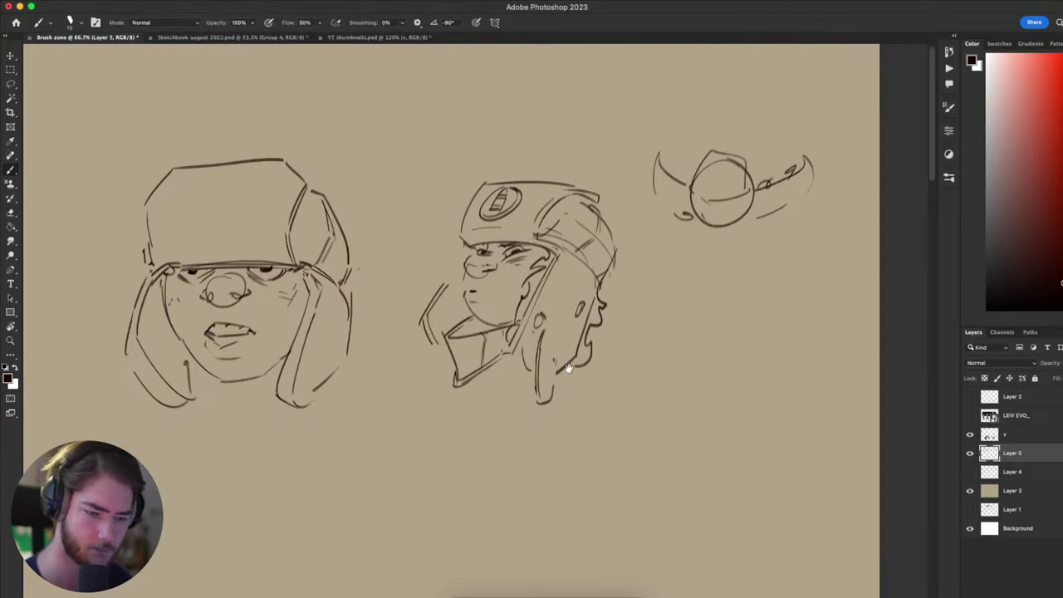
{"action": "scroll", "coordinate": [501, 349], "scroll_direction": "down", "scroll_amount": 2}
{"action": "scroll", "coordinate": [501, 349], "scroll_direction": "left", "scroll_amount": 2}
{"action": "scroll", "coordinate": [518, 267], "scroll_direction": "down", "scroll_amount": 3}
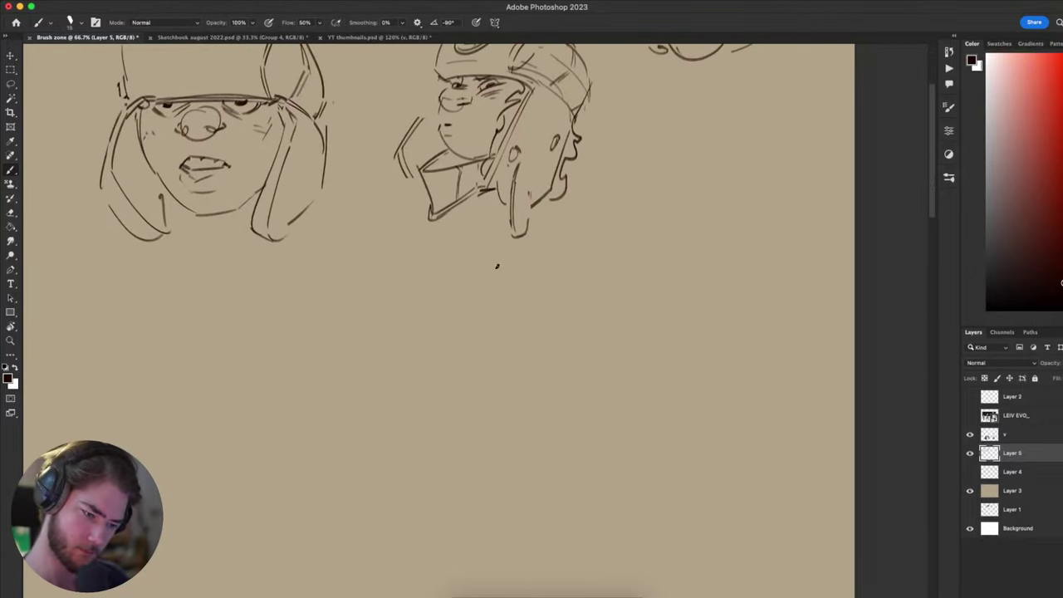
- Draw the shoulder line curving forward and down from the base of the turned figure's collar
{"action": "scroll", "coordinate": [495, 266], "scroll_direction": "right", "scroll_amount": 2}
{"action": "scroll", "coordinate": [423, 318], "scroll_direction": "left", "scroll_amount": 1}
{"action": "scroll", "coordinate": [475, 364], "scroll_direction": "down", "scroll_amount": 3}
{"action": "scroll", "coordinate": [475, 364], "scroll_direction": "left", "scroll_amount": 3}
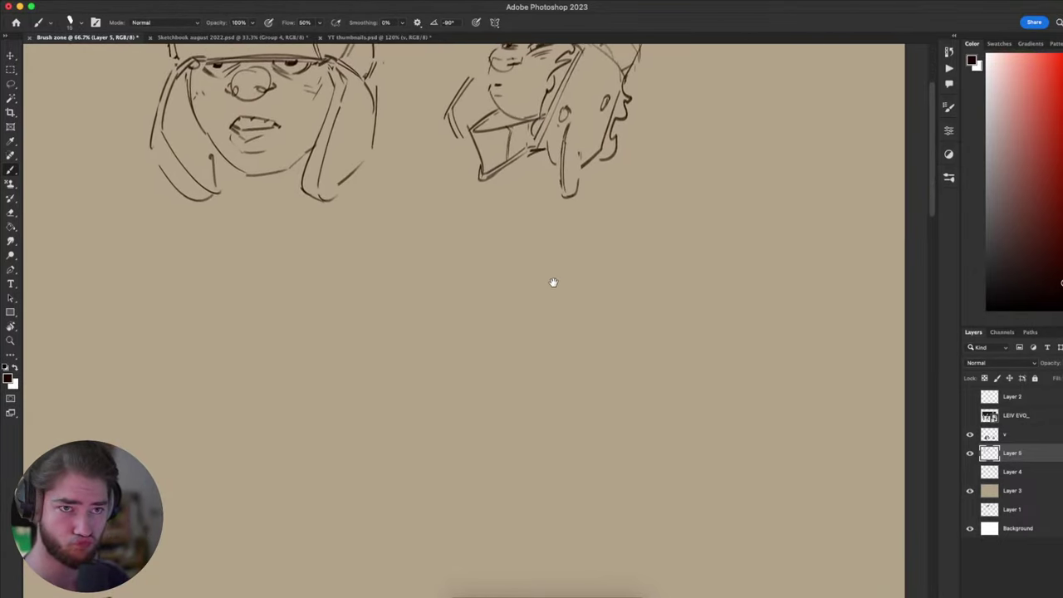
{"action": "scroll", "coordinate": [553, 282], "scroll_direction": "right", "scroll_amount": 4}
{"action": "scroll", "coordinate": [502, 315], "scroll_direction": "up", "scroll_amount": 4}
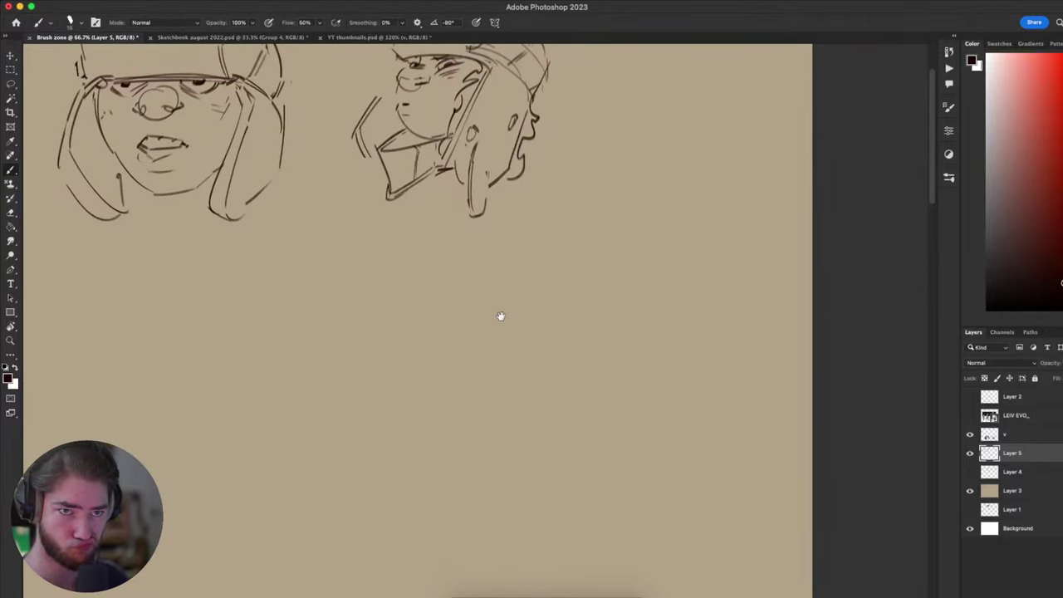
{"action": "scroll", "coordinate": [487, 302], "scroll_direction": "left", "scroll_amount": 1}
{"action": "scroll", "coordinate": [470, 424], "scroll_direction": "down", "scroll_amount": 1}
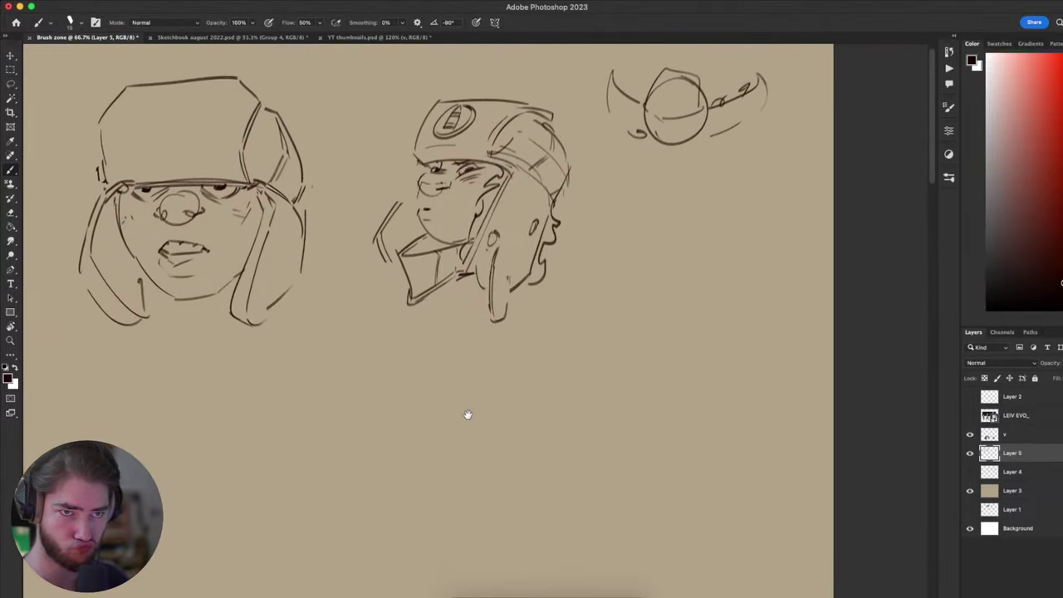
{"action": "scroll", "coordinate": [478, 399], "scroll_direction": "down", "scroll_amount": 2}
{"action": "scroll", "coordinate": [482, 390], "scroll_direction": "left", "scroll_amount": 1}
{"action": "left_click_drag", "start_coordinate": [476, 384], "coordinate": [466, 443]}
{"action": "mouse_move", "coordinate": [456, 344]}
{"action": "left_mouse_down"}
{"action": "mouse_move", "coordinate": [368, 406]}
{"action": "mouse_move", "coordinate": [374, 420]}
{"action": "left_mouse_up"}
{"action": "key", "text": "super+z"}
{"action": "mouse_move", "coordinate": [455, 305]}
{"action": "left_mouse_down"}
{"action": "mouse_move", "coordinate": [486, 313]}
{"action": "mouse_move", "coordinate": [445, 302]}
{"action": "mouse_move", "coordinate": [387, 361]}
{"action": "left_mouse_up"}
{"action": "key", "text": "super+z"}
{"action": "left_click_drag", "start_coordinate": [496, 370], "coordinate": [429, 438]}
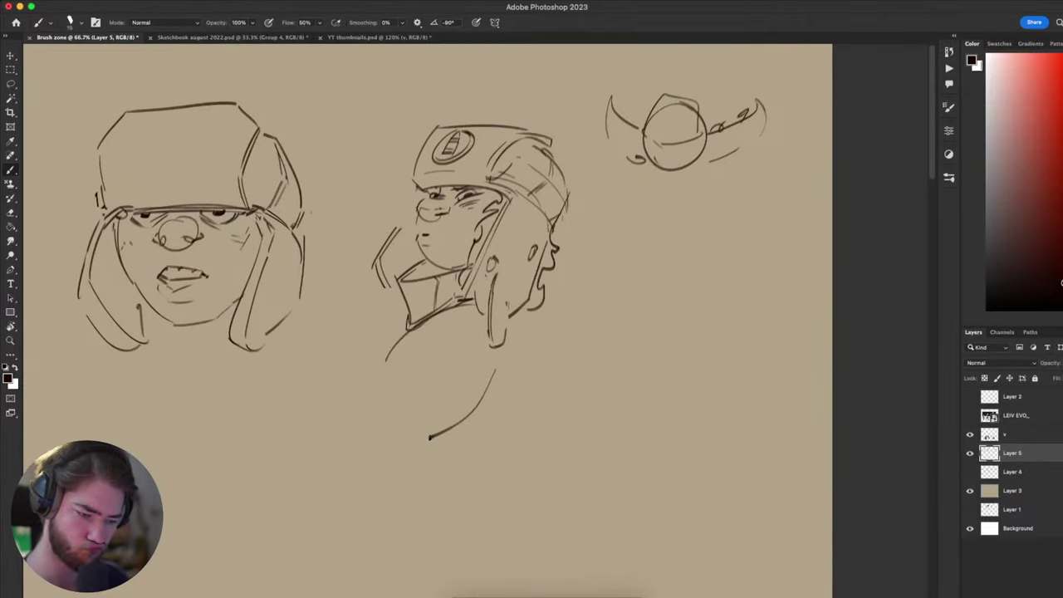
{"action": "key", "text": "super+z"}
{"action": "left_click_drag", "start_coordinate": [477, 391], "coordinate": [428, 432]}
{"action": "key", "text": "super+z"}
{"action": "mouse_move", "coordinate": [470, 322]}
{"action": "left_mouse_down"}
{"action": "mouse_move", "coordinate": [522, 363]}
{"action": "mouse_move", "coordinate": [452, 387]}
{"action": "left_mouse_up"}
{"action": "key", "text": "super+z"}
- Sketch a rounded fist-like shape with inner finger lines below the collar, at the end of the shoulder line
{"action": "key", "text": "e"}
{"action": "key", "text": "b"}
{"action": "mouse_move", "coordinate": [431, 331]}
{"action": "left_mouse_down"}
{"action": "mouse_move", "coordinate": [433, 343]}
{"action": "mouse_move", "coordinate": [407, 345]}
{"action": "mouse_move", "coordinate": [407, 327]}
{"action": "mouse_move", "coordinate": [392, 347]}
{"action": "mouse_move", "coordinate": [435, 332]}
{"action": "mouse_move", "coordinate": [439, 371]}
{"action": "left_mouse_up"}
{"action": "key", "text": "super+z"}
{"action": "key", "text": "super+z"}
{"action": "key", "text": "super+z"}
{"action": "mouse_move", "coordinate": [424, 349]}
{"action": "left_mouse_down"}
{"action": "mouse_move", "coordinate": [420, 367]}
{"action": "mouse_move", "coordinate": [443, 355]}
{"action": "mouse_move", "coordinate": [430, 388]}
{"action": "left_mouse_up"}
{"action": "left_click_drag", "start_coordinate": [440, 368], "coordinate": [429, 385]}
{"action": "left_click_drag", "start_coordinate": [418, 347], "coordinate": [409, 386]}
{"action": "key", "text": "super+z"}
{"action": "left_click_drag", "start_coordinate": [420, 359], "coordinate": [427, 386]}
{"action": "mouse_move", "coordinate": [412, 390]}
{"action": "left_mouse_down"}
{"action": "mouse_move", "coordinate": [416, 466]}
{"action": "mouse_move", "coordinate": [360, 376]}
{"action": "mouse_move", "coordinate": [374, 364]}
{"action": "mouse_move", "coordinate": [349, 406]}
{"action": "mouse_move", "coordinate": [339, 386]}
{"action": "mouse_move", "coordinate": [370, 365]}
{"action": "left_mouse_up"}
{"action": "key", "text": "super+z"}
{"action": "key", "text": "super+z"}
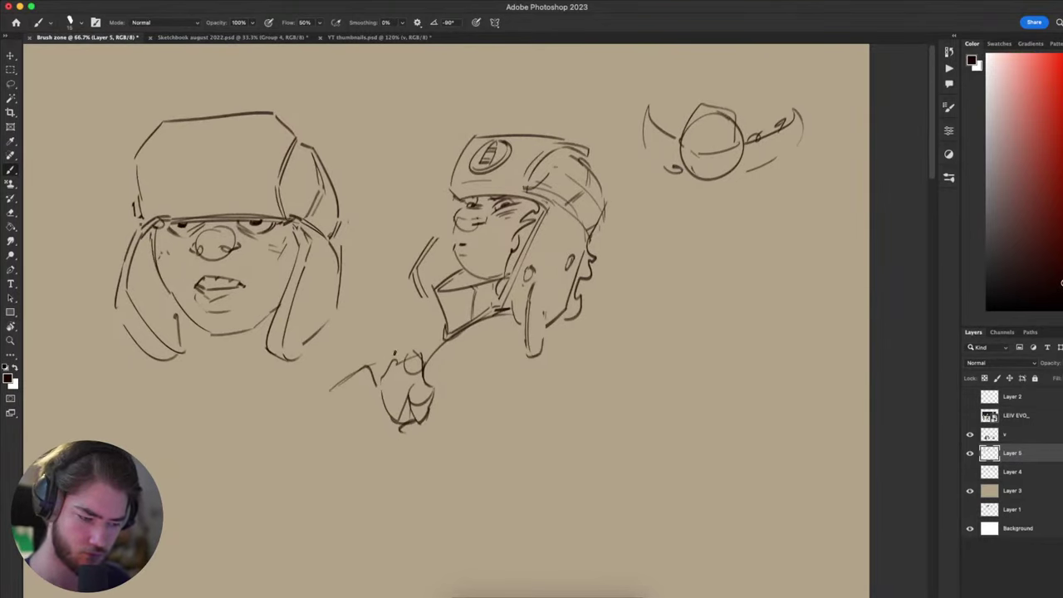
- Rough in the arm around the fist-like shape with a front sleeve edge and a rounded shoulder curve
{"action": "left_click_drag", "start_coordinate": [339, 401], "coordinate": [354, 462]}
{"action": "left_click_drag", "start_coordinate": [355, 372], "coordinate": [344, 478]}
{"action": "mouse_move", "coordinate": [343, 476]}
{"action": "left_mouse_down"}
{"action": "mouse_move", "coordinate": [485, 422]}
{"action": "mouse_move", "coordinate": [533, 363]}
{"action": "left_mouse_up"}
{"action": "key", "text": "super+z"}
{"action": "mouse_move", "coordinate": [483, 427]}
{"action": "left_mouse_down"}
{"action": "mouse_move", "coordinate": [477, 332]}
{"action": "mouse_move", "coordinate": [512, 377]}
{"action": "left_mouse_up"}
{"action": "key", "text": "super+z"}
{"action": "mouse_move", "coordinate": [508, 332]}
{"action": "left_mouse_down"}
{"action": "mouse_move", "coordinate": [516, 379]}
{"action": "mouse_move", "coordinate": [493, 400]}
{"action": "mouse_move", "coordinate": [569, 321]}
{"action": "mouse_move", "coordinate": [506, 367]}
{"action": "mouse_move", "coordinate": [413, 376]}
{"action": "mouse_move", "coordinate": [470, 310]}
{"action": "left_mouse_up"}
- Lasso and reposition part of the arm sketch, and delete a stray section of its lines
{"action": "key", "text": "l"}
{"action": "key", "text": "v"}
{"action": "mouse_move", "coordinate": [444, 357]}
{"action": "left_mouse_down"}
{"action": "mouse_move", "coordinate": [462, 338]}
{"action": "mouse_move", "coordinate": [429, 418]}
{"action": "left_mouse_up"}
{"action": "key", "text": "super+d"}
{"action": "key", "text": "l"}
{"action": "key", "text": "BackSpace"}
{"action": "key", "text": "super+d"}
- Redraw the sleeve's front edge as a double curve and extend the arm's rear edge toward the elbow
{"action": "key", "text": "b"}
{"action": "mouse_move", "coordinate": [431, 340]}
{"action": "left_mouse_down"}
{"action": "mouse_move", "coordinate": [409, 323]}
{"action": "mouse_move", "coordinate": [412, 429]}
{"action": "mouse_move", "coordinate": [455, 400]}
{"action": "mouse_move", "coordinate": [409, 410]}
{"action": "mouse_move", "coordinate": [425, 428]}
{"action": "left_mouse_up"}
{"action": "key", "text": "super+z"}
{"action": "key", "text": "super+z"}
{"action": "key", "text": "super+z"}
{"action": "left_click_drag", "start_coordinate": [403, 342], "coordinate": [408, 420]}
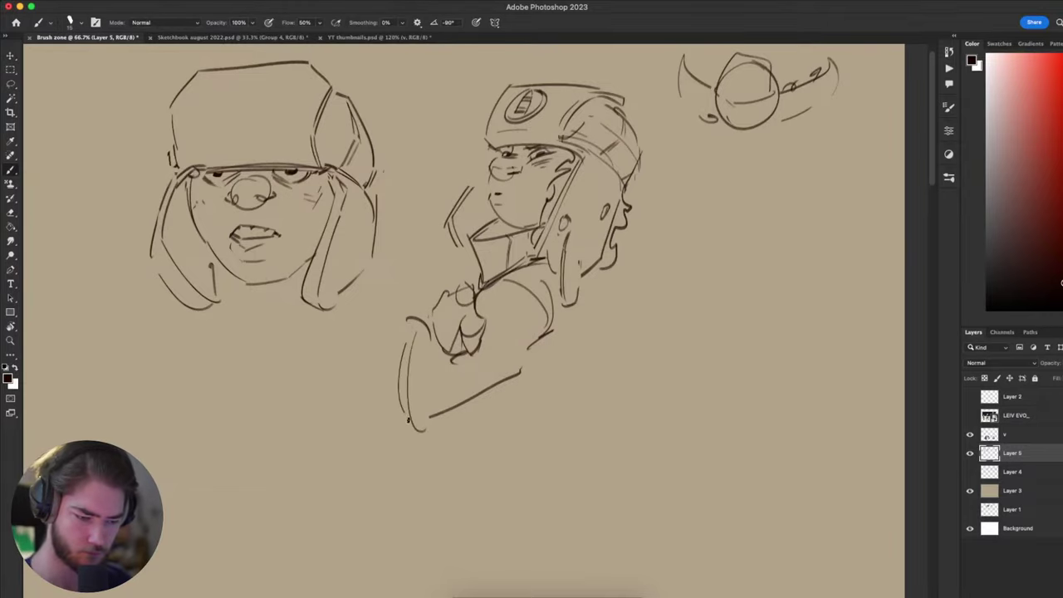
{"action": "left_click_drag", "start_coordinate": [533, 338], "coordinate": [450, 404]}
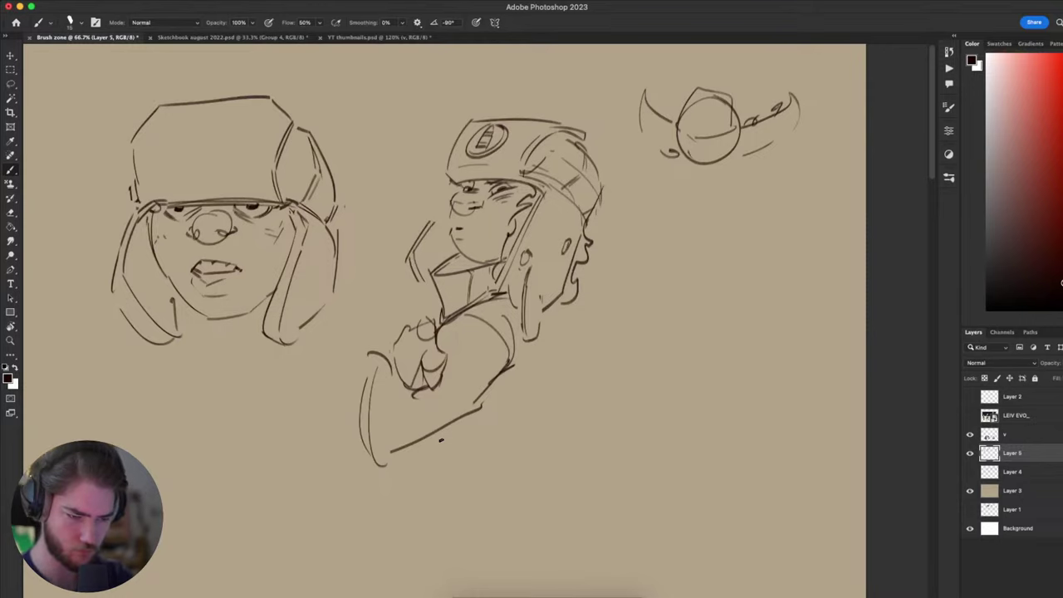
{"action": "left_click_drag", "start_coordinate": [498, 316], "coordinate": [498, 322]}
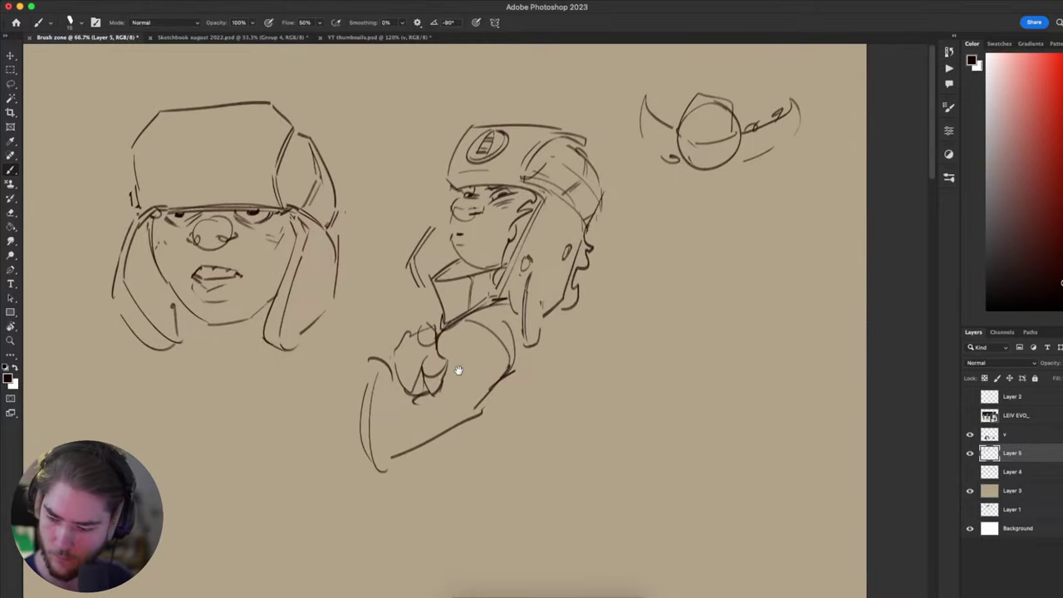
- Remove the fist-like shape and sketch small rounded fingers resting over the top edge of the arm
{"action": "mouse_move", "coordinate": [459, 371]}
{"action": "left_mouse_down"}
{"action": "mouse_move", "coordinate": [402, 415]}
{"action": "mouse_move", "coordinate": [396, 346]}
{"action": "mouse_move", "coordinate": [460, 332]}
{"action": "mouse_move", "coordinate": [449, 353]}
{"action": "mouse_move", "coordinate": [423, 356]}
{"action": "mouse_move", "coordinate": [436, 338]}
{"action": "mouse_move", "coordinate": [421, 348]}
{"action": "mouse_move", "coordinate": [423, 335]}
{"action": "mouse_move", "coordinate": [401, 372]}
{"action": "left_mouse_up"}
{"action": "key", "text": "l"}
{"action": "key", "text": "super+x"}
{"action": "key", "text": "b"}
{"action": "left_click_drag", "start_coordinate": [473, 352], "coordinate": [422, 315]}
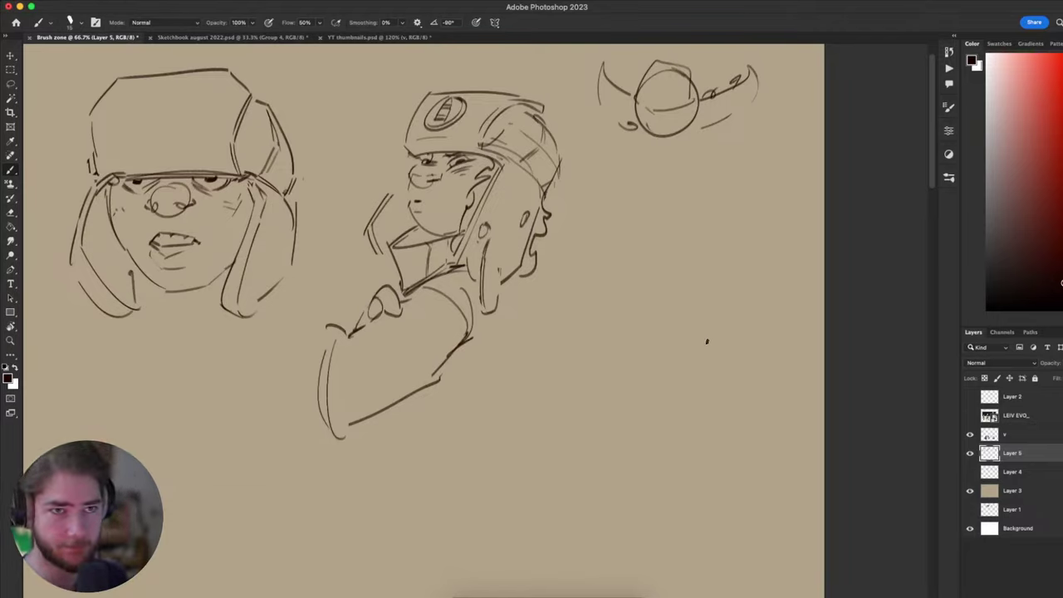
- Erase the sleeve's front edge and the lower edge of the arm
{"action": "mouse_move", "coordinate": [646, 378]}
{"action": "left_mouse_down"}
{"action": "mouse_move", "coordinate": [691, 373]}
{"action": "mouse_move", "coordinate": [682, 361]}
{"action": "mouse_move", "coordinate": [632, 436]}
{"action": "mouse_move", "coordinate": [717, 349]}
{"action": "mouse_move", "coordinate": [688, 396]}
{"action": "mouse_move", "coordinate": [706, 370]}
{"action": "mouse_move", "coordinate": [660, 380]}
{"action": "mouse_move", "coordinate": [662, 405]}
{"action": "left_mouse_up"}
{"action": "key", "text": "e"}
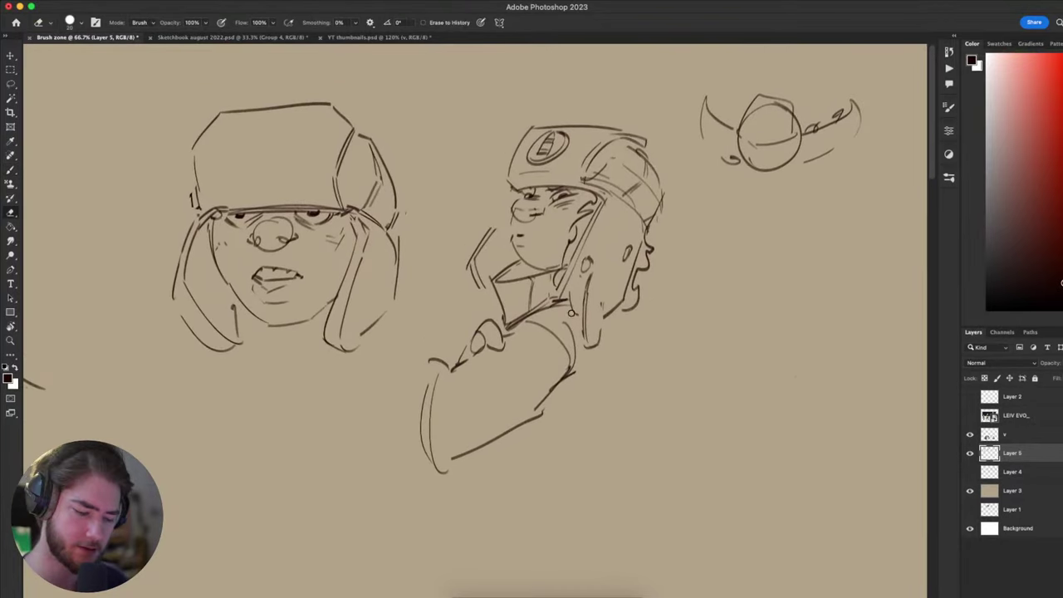
{"action": "left_click_drag", "start_coordinate": [537, 406], "coordinate": [552, 392]}
{"action": "left_click_drag", "start_coordinate": [473, 451], "coordinate": [442, 465]}
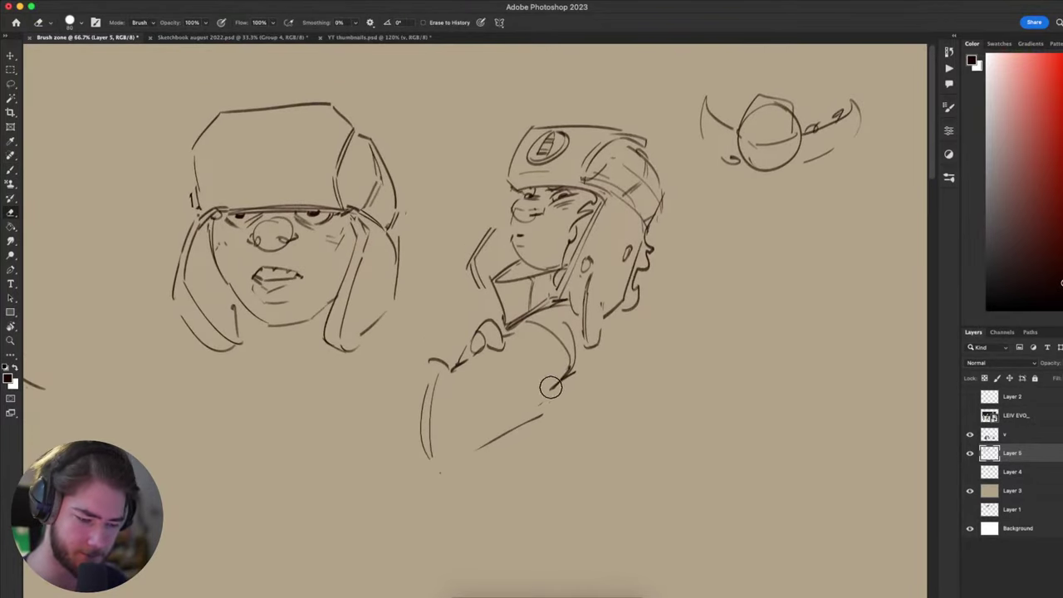
{"action": "mouse_move", "coordinate": [544, 411]}
{"action": "left_mouse_down"}
{"action": "mouse_move", "coordinate": [415, 472]}
{"action": "mouse_move", "coordinate": [428, 391]}
{"action": "left_mouse_up"}
- Redraw the forearm's lower edge as a flatter line and add a curved back line behind the arm
{"action": "key", "text": "b"}
{"action": "left_click_drag", "start_coordinate": [440, 434], "coordinate": [555, 387]}
{"action": "key", "text": "super+z"}
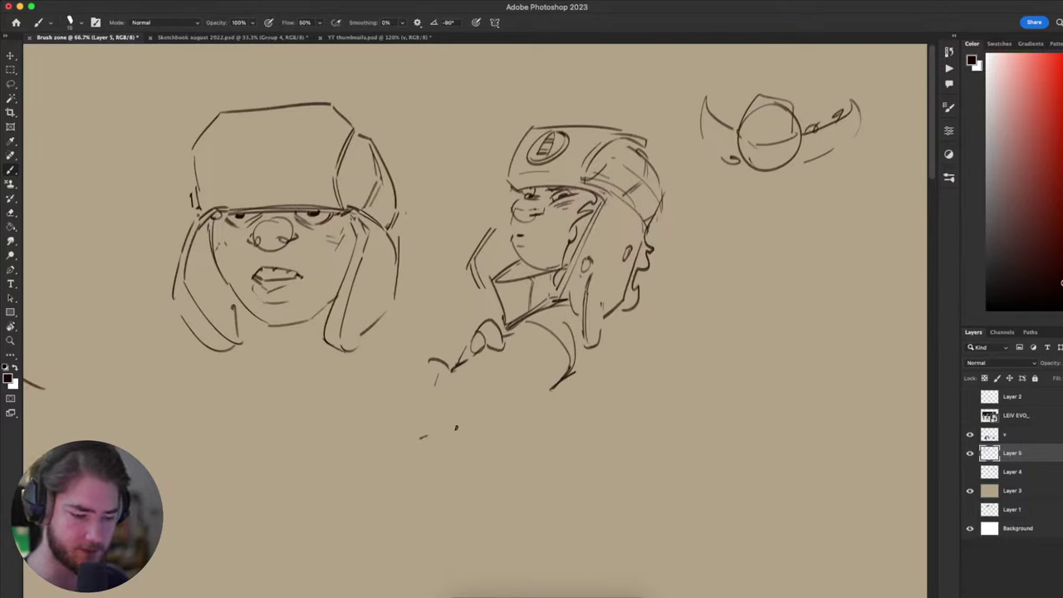
{"action": "left_click_drag", "start_coordinate": [427, 433], "coordinate": [576, 404]}
{"action": "key", "text": "super+z"}
{"action": "mouse_move", "coordinate": [418, 418]}
{"action": "left_mouse_down"}
{"action": "mouse_move", "coordinate": [565, 392]}
{"action": "mouse_move", "coordinate": [540, 412]}
{"action": "left_mouse_up"}
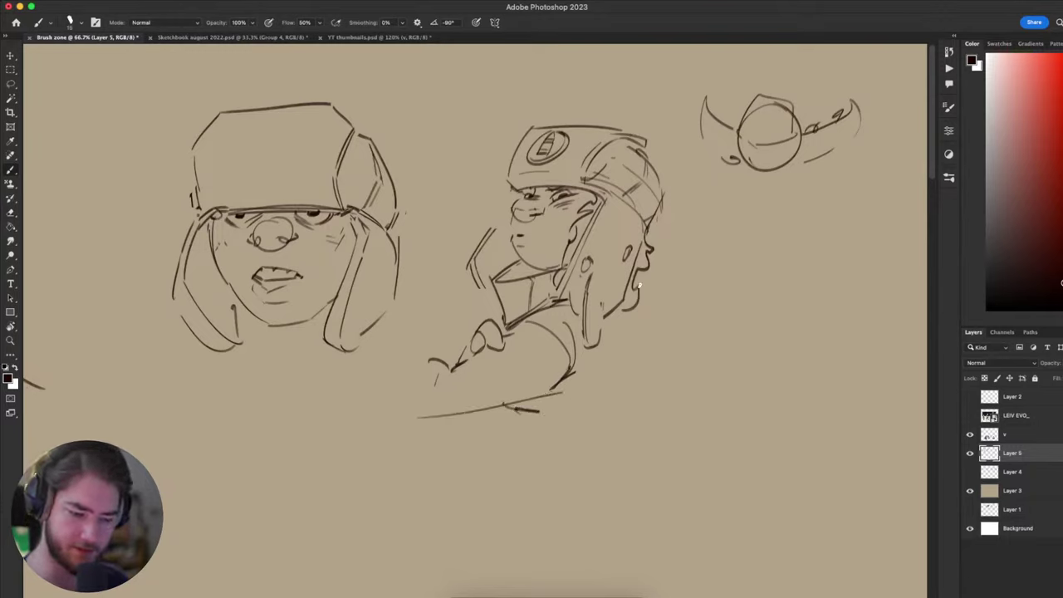
{"action": "left_click_drag", "start_coordinate": [623, 362], "coordinate": [550, 448]}
- Close off the sleeve with a front edge, a short top edge and an angular shape projecting in front
{"action": "left_click_drag", "start_coordinate": [432, 359], "coordinate": [449, 432]}
{"action": "key", "text": "super+z"}
{"action": "mouse_move", "coordinate": [449, 330]}
{"action": "left_mouse_down"}
{"action": "mouse_move", "coordinate": [435, 420]}
{"action": "mouse_move", "coordinate": [470, 340]}
{"action": "mouse_move", "coordinate": [440, 334]}
{"action": "mouse_move", "coordinate": [452, 360]}
{"action": "left_mouse_up"}
{"action": "key", "text": "e"}
{"action": "key", "text": "b"}
{"action": "key", "text": "e"}
{"action": "key", "text": "b"}
{"action": "left_click_drag", "start_coordinate": [483, 326], "coordinate": [480, 333]}
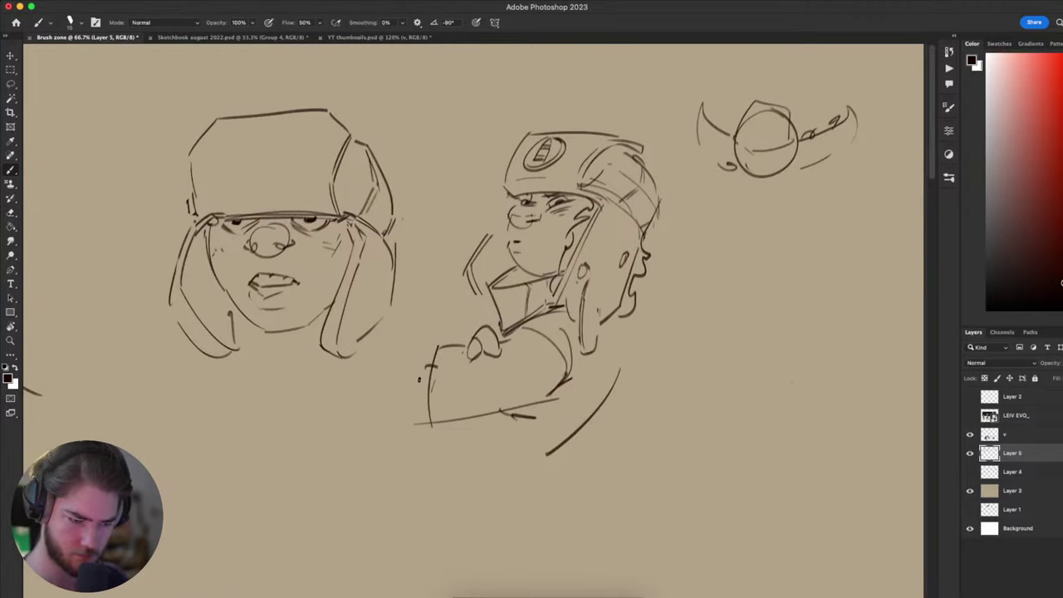
{"action": "left_click_drag", "start_coordinate": [427, 371], "coordinate": [433, 415]}
- Double the curved back line with a parallel stroke running down toward the waist
{"action": "left_click_drag", "start_coordinate": [615, 366], "coordinate": [510, 474]}
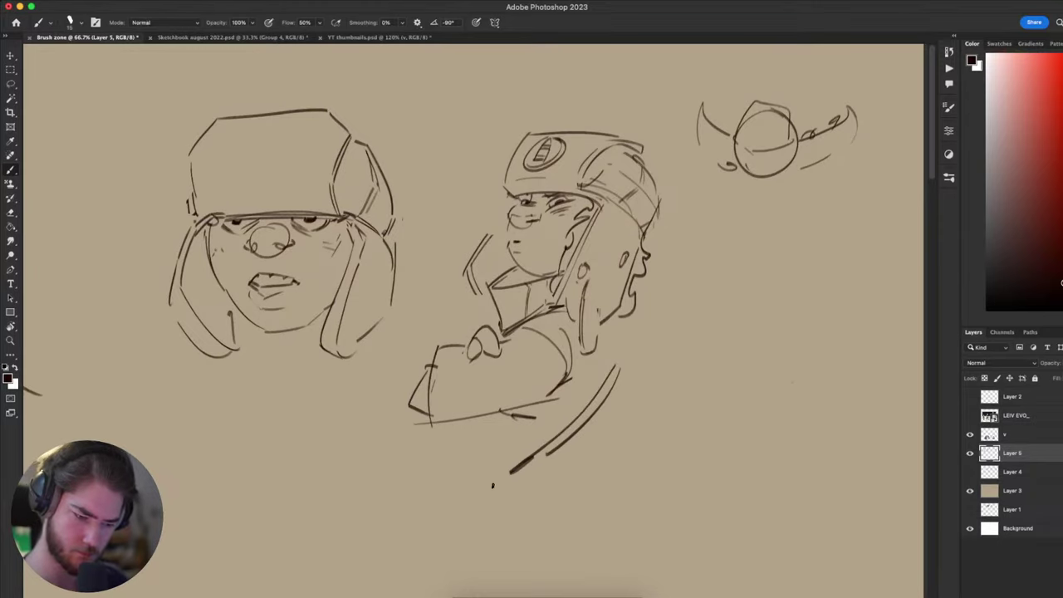
{"action": "left_click_drag", "start_coordinate": [467, 439], "coordinate": [455, 529]}
{"action": "scroll", "coordinate": [455, 398], "scroll_direction": "down", "scroll_amount": 5}
{"action": "key", "text": "super+z"}
{"action": "left_click_drag", "start_coordinate": [545, 331], "coordinate": [523, 360]}
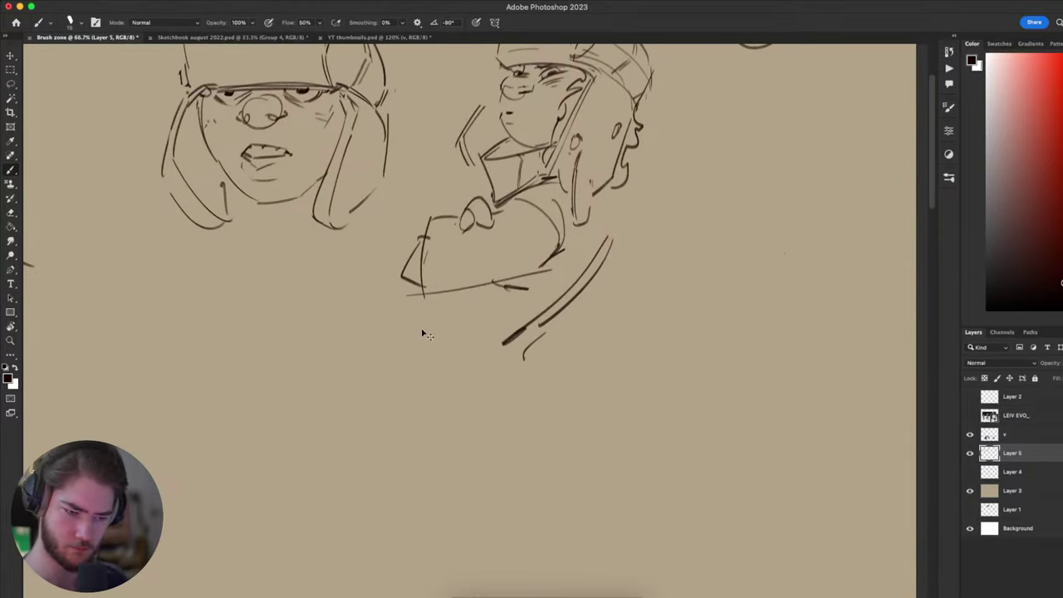
{"action": "key", "text": "super+z"}
{"action": "key", "text": "super+z"}
- Sketch the upper back below the rear earflap, the curved waistline and a belt curve beneath the arms
{"action": "left_click_drag", "start_coordinate": [611, 214], "coordinate": [610, 296]}
{"action": "left_click_drag", "start_coordinate": [595, 317], "coordinate": [491, 341]}
{"action": "mouse_move", "coordinate": [445, 310]}
{"action": "left_mouse_down"}
{"action": "mouse_move", "coordinate": [429, 341]}
{"action": "mouse_move", "coordinate": [504, 342]}
{"action": "left_mouse_up"}
{"action": "left_click_drag", "start_coordinate": [503, 345], "coordinate": [425, 353]}
{"action": "mouse_move", "coordinate": [426, 353]}
{"action": "left_mouse_down"}
{"action": "mouse_move", "coordinate": [501, 359]}
{"action": "mouse_move", "coordinate": [513, 351]}
{"action": "left_mouse_up"}
{"action": "left_click_drag", "start_coordinate": [509, 368], "coordinate": [470, 460]}
- Clear the rear part of the forearm's lower edge below the upper arm
{"action": "left_click_drag", "start_coordinate": [562, 291], "coordinate": [589, 324]}
{"action": "key", "text": "super+z"}
{"action": "mouse_move", "coordinate": [538, 384]}
{"action": "left_mouse_down"}
{"action": "mouse_move", "coordinate": [416, 402]}
{"action": "mouse_move", "coordinate": [512, 357]}
{"action": "left_mouse_up"}
{"action": "key", "text": "e"}
{"action": "key", "text": "b"}
{"action": "key", "text": "super+z"}
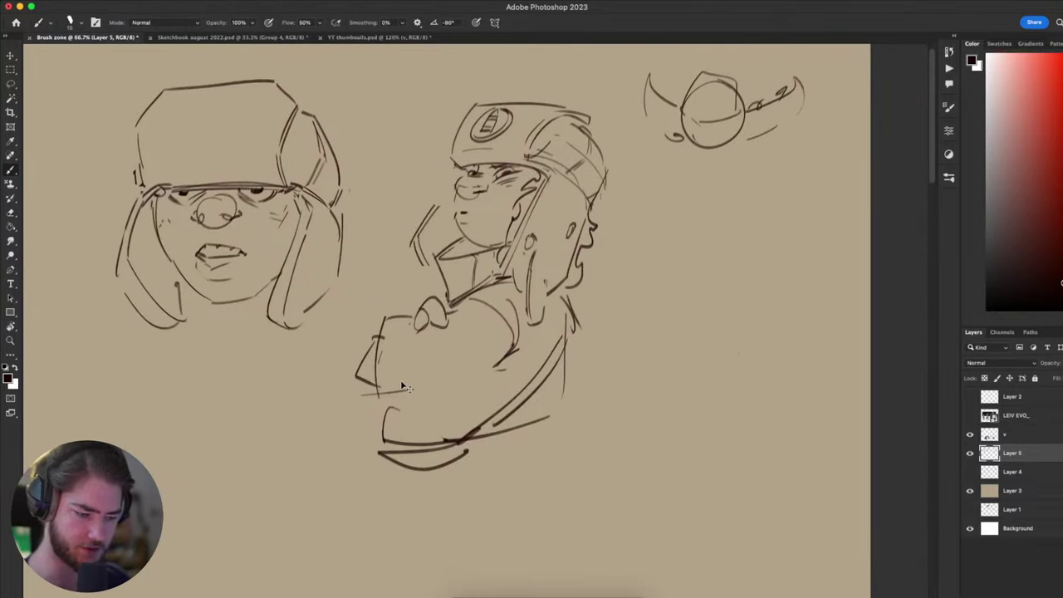
- Redraw the forearm's lower edge sloping down to the elbow and join it to the upper arm's rear edge
{"action": "left_click_drag", "start_coordinate": [381, 385], "coordinate": [480, 411]}
{"action": "key", "text": "super+z"}
{"action": "mouse_move", "coordinate": [522, 336]}
{"action": "left_mouse_down"}
{"action": "mouse_move", "coordinate": [478, 413]}
{"action": "mouse_move", "coordinate": [499, 362]}
{"action": "mouse_move", "coordinate": [486, 409]}
{"action": "mouse_move", "coordinate": [501, 388]}
{"action": "left_mouse_up"}
{"action": "key", "text": "e"}
{"action": "key", "text": "b"}
{"action": "key", "text": "super+z"}
{"action": "left_click_drag", "start_coordinate": [520, 307], "coordinate": [530, 338]}
{"action": "left_click_drag", "start_coordinate": [515, 322], "coordinate": [537, 352]}
{"action": "key", "text": "super+z"}
- Add a small knot-like loop at the belt's front end and close off its rear end
{"action": "key", "text": "e"}
{"action": "key", "text": "b"}
{"action": "mouse_move", "coordinate": [480, 449]}
{"action": "left_mouse_down"}
{"action": "mouse_move", "coordinate": [480, 462]}
{"action": "mouse_move", "coordinate": [454, 471]}
{"action": "left_mouse_up"}
{"action": "left_click_drag", "start_coordinate": [380, 463], "coordinate": [377, 469]}
{"action": "left_click_drag", "start_coordinate": [461, 508], "coordinate": [468, 485]}
- Draw a flared coat skirt below the belt with front and rear edges and a curved hem
{"action": "left_click_drag", "start_coordinate": [488, 452], "coordinate": [540, 528]}
{"action": "mouse_move", "coordinate": [529, 506]}
{"action": "left_mouse_down"}
{"action": "mouse_move", "coordinate": [537, 442]}
{"action": "mouse_move", "coordinate": [512, 487]}
{"action": "mouse_move", "coordinate": [350, 455]}
{"action": "left_mouse_up"}
{"action": "key", "text": "super+z"}
{"action": "left_click_drag", "start_coordinate": [529, 465], "coordinate": [394, 359]}
{"action": "mouse_move", "coordinate": [687, 361]}
{"action": "left_mouse_down"}
{"action": "mouse_move", "coordinate": [698, 355]}
{"action": "mouse_move", "coordinate": [618, 477]}
{"action": "left_mouse_up"}
{"action": "left_click_drag", "start_coordinate": [543, 493], "coordinate": [580, 249]}
{"action": "left_click_drag", "start_coordinate": [341, 410], "coordinate": [383, 546]}
{"action": "mouse_move", "coordinate": [461, 378]}
{"action": "left_mouse_down"}
{"action": "mouse_move", "coordinate": [491, 436]}
{"action": "mouse_move", "coordinate": [433, 527]}
{"action": "left_mouse_up"}
{"action": "mouse_move", "coordinate": [537, 400]}
{"action": "left_mouse_down"}
{"action": "mouse_move", "coordinate": [537, 530]}
{"action": "mouse_move", "coordinate": [663, 423]}
{"action": "mouse_move", "coordinate": [653, 461]}
{"action": "left_mouse_up"}
{"action": "mouse_move", "coordinate": [680, 377]}
{"action": "left_mouse_down"}
{"action": "mouse_move", "coordinate": [738, 321]}
{"action": "mouse_move", "coordinate": [624, 387]}
{"action": "mouse_move", "coordinate": [613, 407]}
{"action": "left_mouse_up"}
{"action": "key", "text": "super+z"}
{"action": "key", "text": "super+z"}
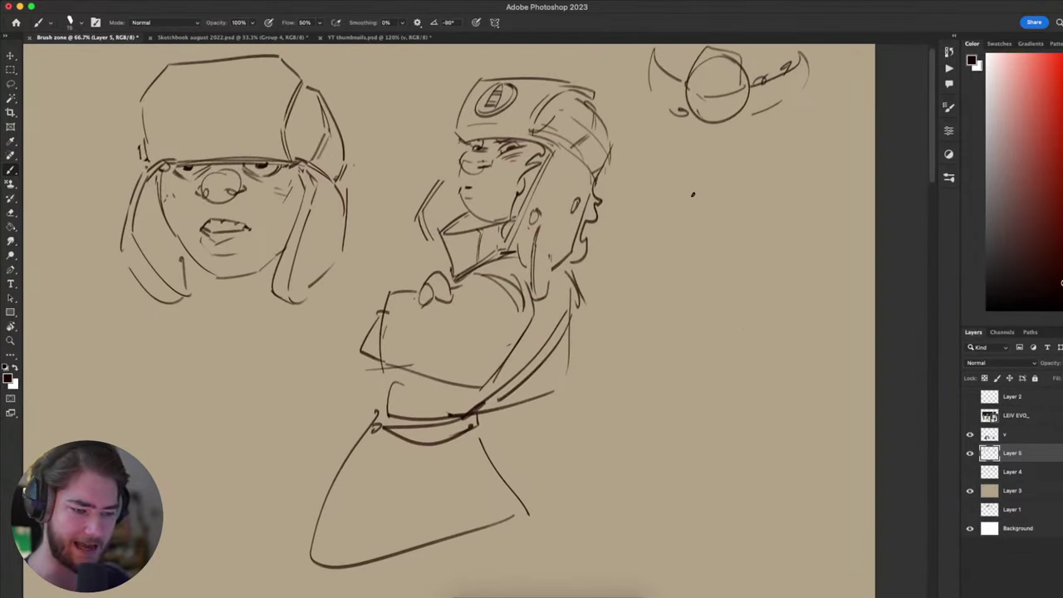
- Sketch a curved, closed band across the upper arm just below the shoulder
{"action": "mouse_move", "coordinate": [683, 299]}
{"action": "left_mouse_down"}
{"action": "mouse_move", "coordinate": [728, 205]}
{"action": "mouse_move", "coordinate": [667, 299]}
{"action": "left_mouse_up"}
{"action": "left_click_drag", "start_coordinate": [548, 350], "coordinate": [598, 437]}
{"action": "left_click_drag", "start_coordinate": [567, 336], "coordinate": [546, 346]}
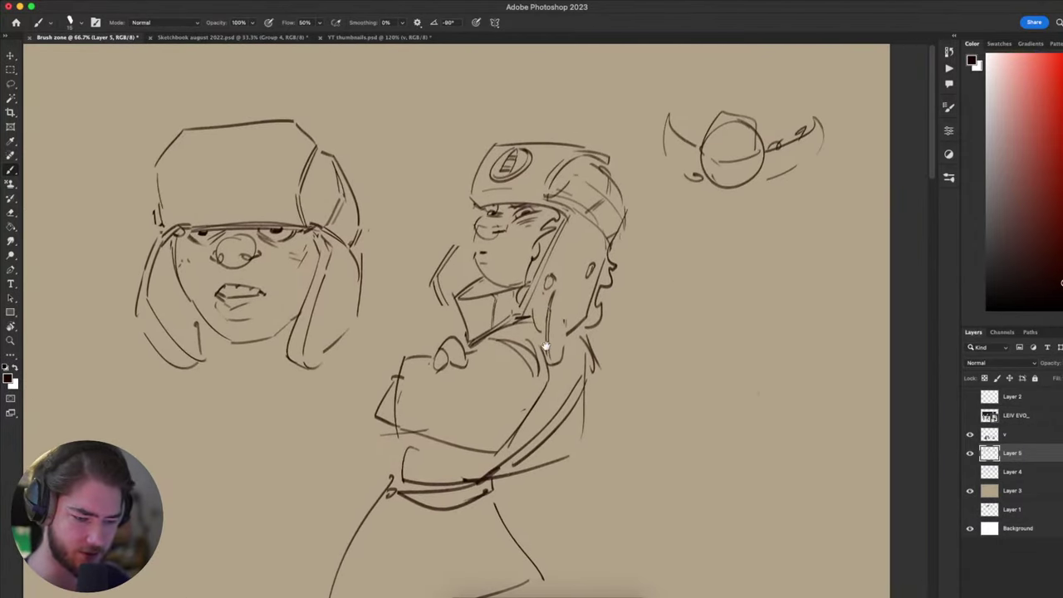
{"action": "left_click_drag", "start_coordinate": [478, 369], "coordinate": [512, 340]}
{"action": "key", "text": "super+z"}
{"action": "mouse_move", "coordinate": [478, 384]}
{"action": "left_mouse_down"}
{"action": "mouse_move", "coordinate": [514, 348]}
{"action": "mouse_move", "coordinate": [505, 405]}
{"action": "left_mouse_up"}
{"action": "key", "text": "super+z"}
{"action": "key", "text": "super+z"}
{"action": "key", "text": "super+z"}
{"action": "mouse_move", "coordinate": [479, 367]}
{"action": "left_mouse_down"}
{"action": "mouse_move", "coordinate": [519, 382]}
{"action": "mouse_move", "coordinate": [514, 390]}
{"action": "mouse_move", "coordinate": [490, 354]}
{"action": "mouse_move", "coordinate": [512, 382]}
{"action": "left_mouse_up"}
{"action": "key", "text": "super+z"}
{"action": "key", "text": "super+z"}
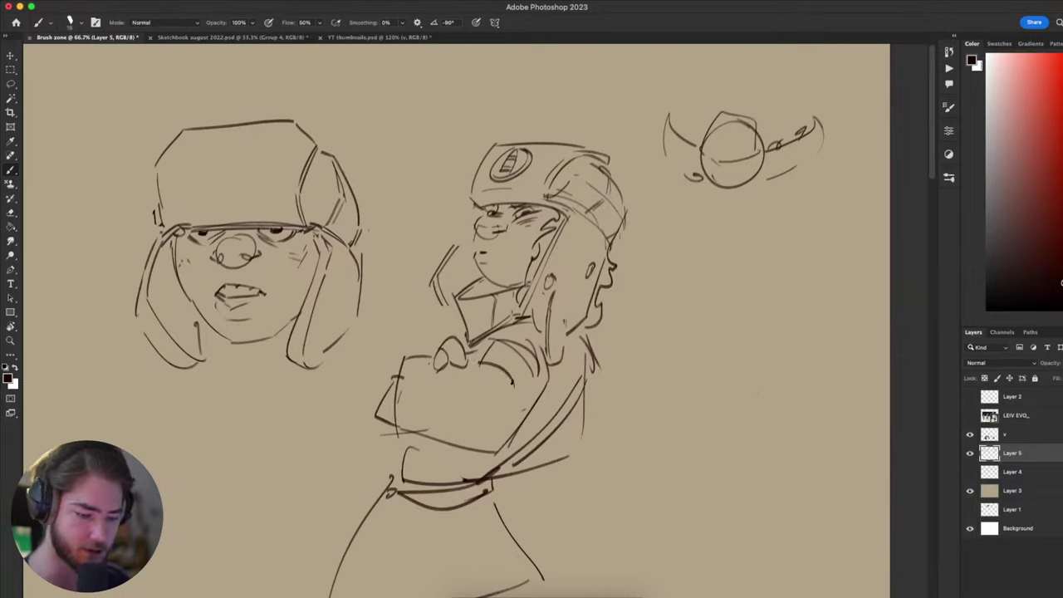
{"action": "mouse_move", "coordinate": [488, 342]}
{"action": "left_mouse_down"}
{"action": "mouse_move", "coordinate": [511, 388]}
{"action": "mouse_move", "coordinate": [525, 364]}
{"action": "left_mouse_up"}
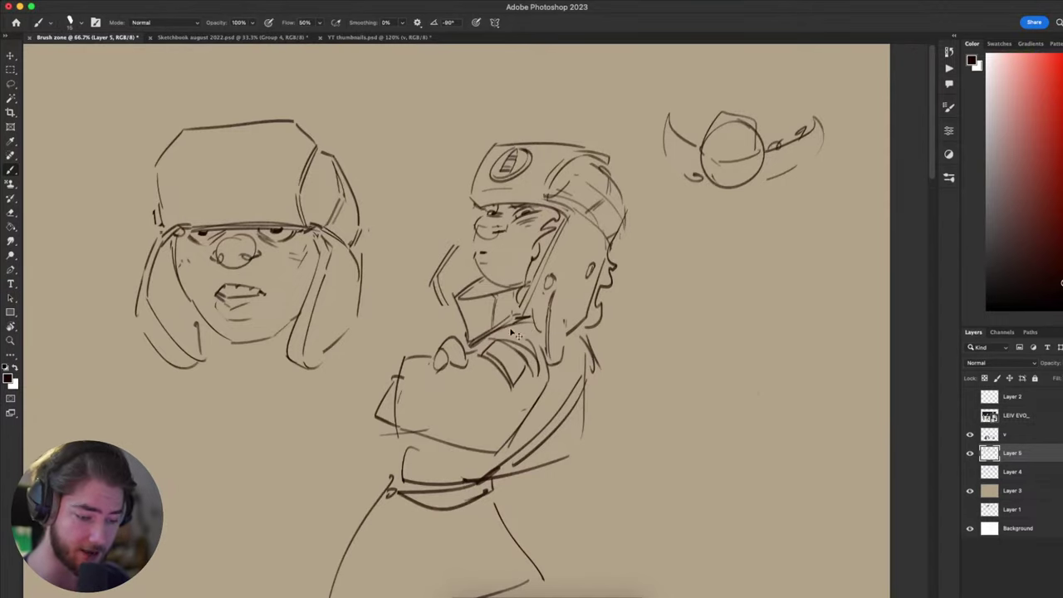
- Add a flat oval on top of the shoulder, plus a triangular patch and a small oval below the band
{"action": "scroll", "coordinate": [500, 413], "scroll_direction": "down", "scroll_amount": 2}
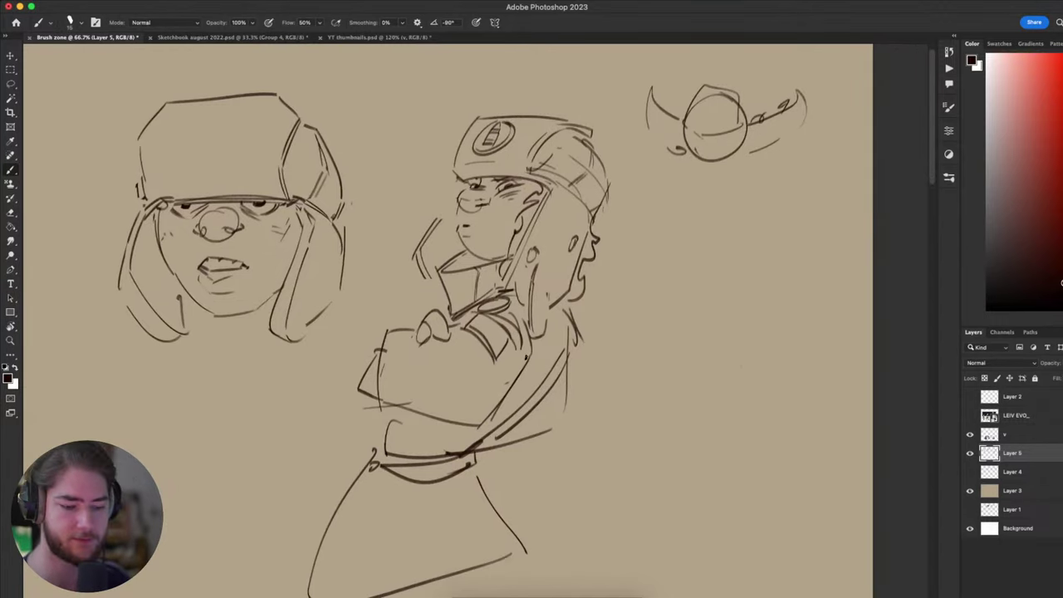
{"action": "mouse_move", "coordinate": [473, 349]}
{"action": "left_mouse_down"}
{"action": "mouse_move", "coordinate": [482, 390]}
{"action": "mouse_move", "coordinate": [488, 383]}
{"action": "mouse_move", "coordinate": [455, 367]}
{"action": "mouse_move", "coordinate": [487, 385]}
{"action": "mouse_move", "coordinate": [477, 346]}
{"action": "left_mouse_up"}
{"action": "key", "text": "super+z"}
{"action": "key", "text": "super+z"}
{"action": "left_click_drag", "start_coordinate": [489, 395], "coordinate": [468, 407]}
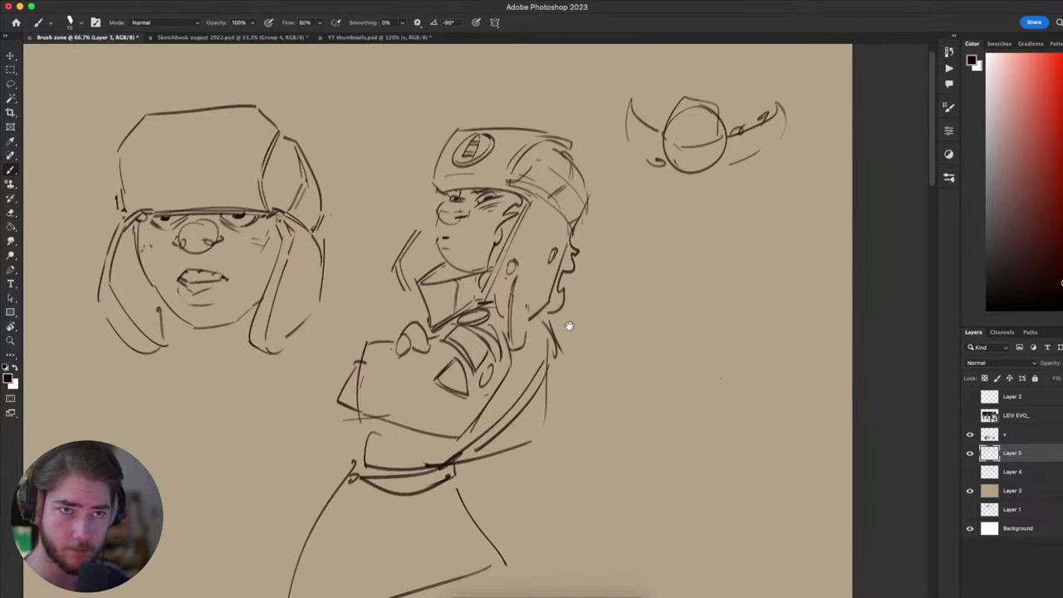
{"action": "mouse_move", "coordinate": [562, 400]}
{"action": "left_mouse_down"}
{"action": "mouse_move", "coordinate": [507, 435]}
{"action": "mouse_move", "coordinate": [495, 465]}
{"action": "mouse_move", "coordinate": [550, 398]}
{"action": "left_mouse_up"}
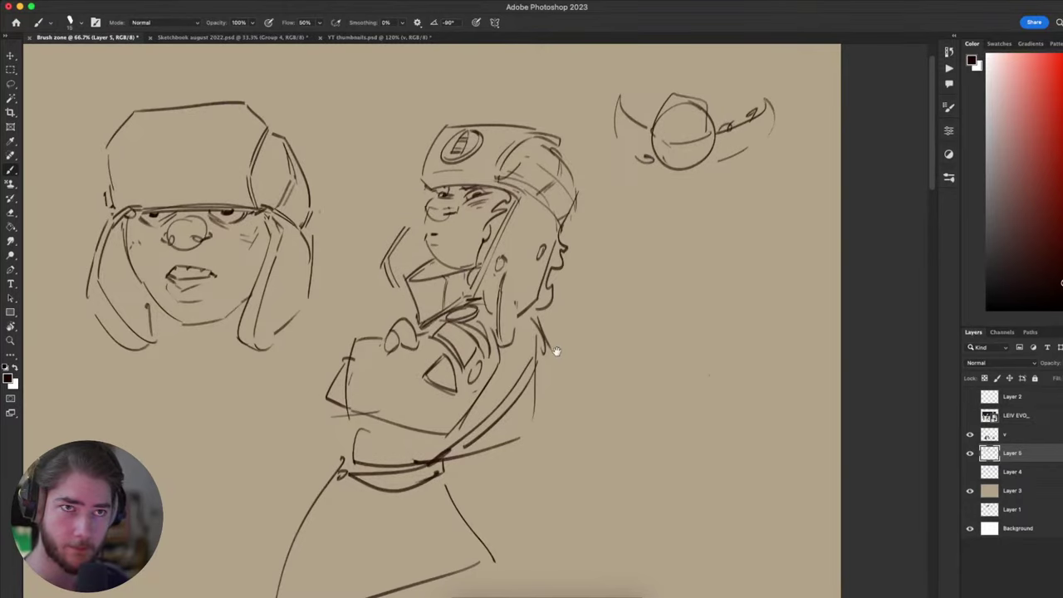
{"action": "scroll", "coordinate": [557, 350], "scroll_direction": "left", "scroll_amount": 3}
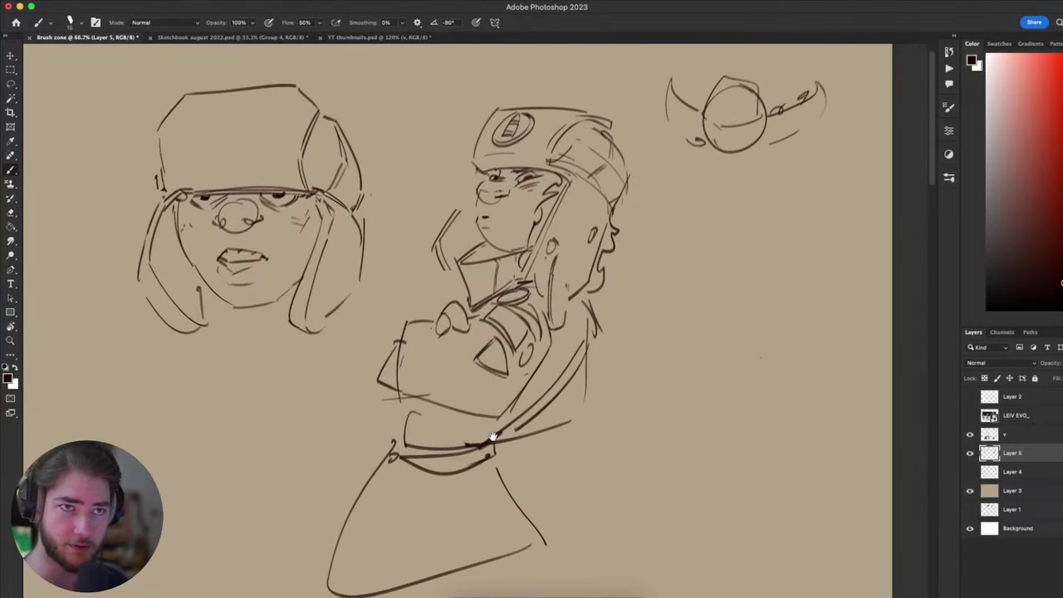
{"action": "scroll", "coordinate": [493, 436], "scroll_direction": "down", "scroll_amount": 3}
{"action": "scroll", "coordinate": [493, 437], "scroll_direction": "left", "scroll_amount": 3}
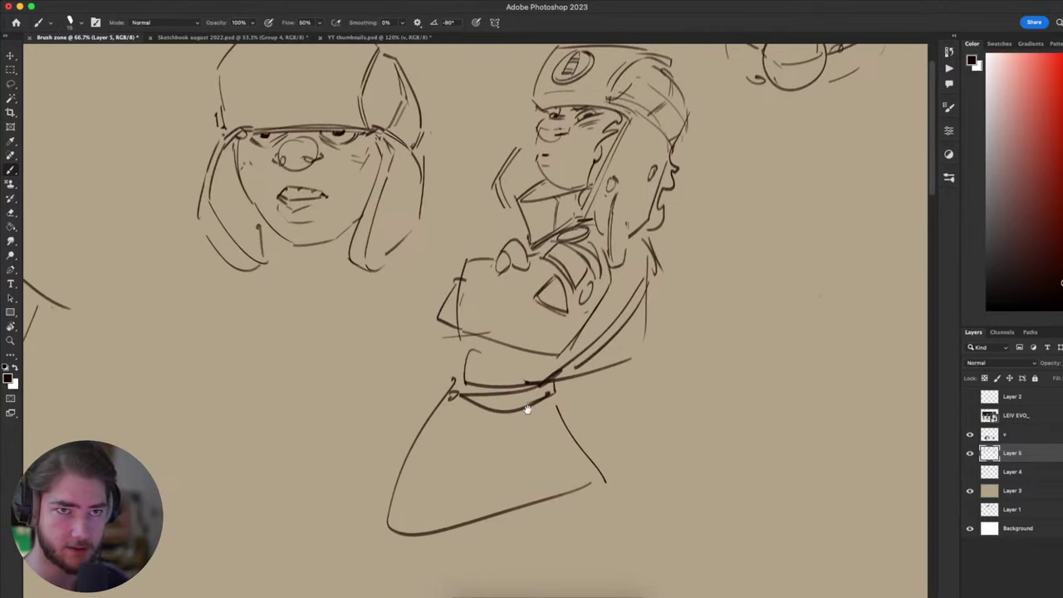
{"action": "scroll", "coordinate": [527, 409], "scroll_direction": "right", "scroll_amount": 5}
{"action": "scroll", "coordinate": [527, 408], "scroll_direction": "down", "scroll_amount": 2}
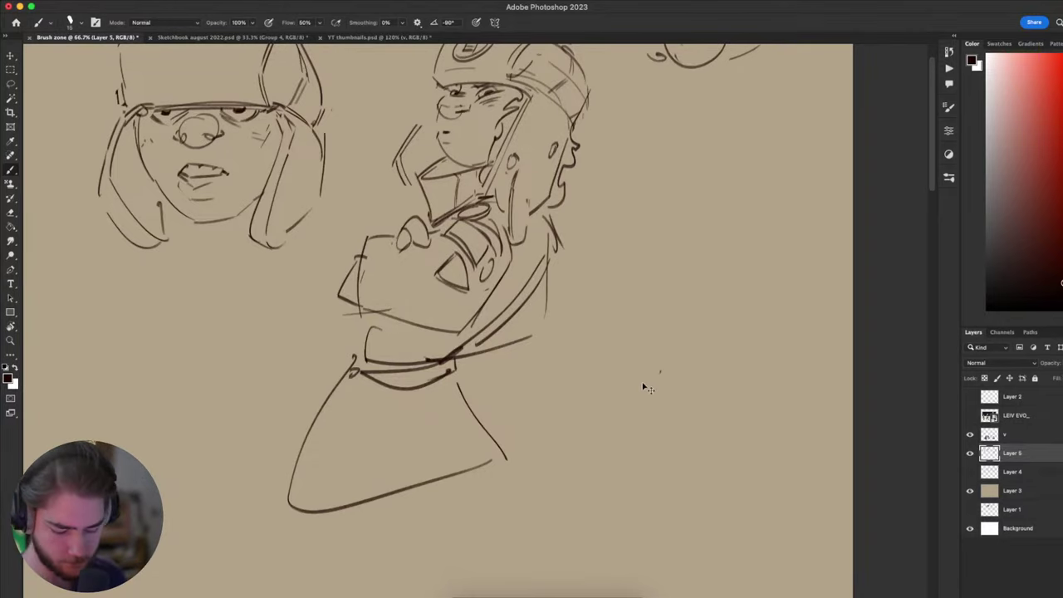
- Draw a curved arrow pointing from the front-facing head to the turned figure
{"action": "key", "text": "super+minus"}
{"action": "mouse_move", "coordinate": [642, 383]}
{"action": "left_mouse_down"}
{"action": "mouse_move", "coordinate": [674, 396]}
{"action": "mouse_move", "coordinate": [646, 432]}
{"action": "mouse_move", "coordinate": [637, 308]}
{"action": "mouse_move", "coordinate": [762, 328]}
{"action": "mouse_move", "coordinate": [711, 436]}
{"action": "left_mouse_up"}
{"action": "key", "text": "l"}
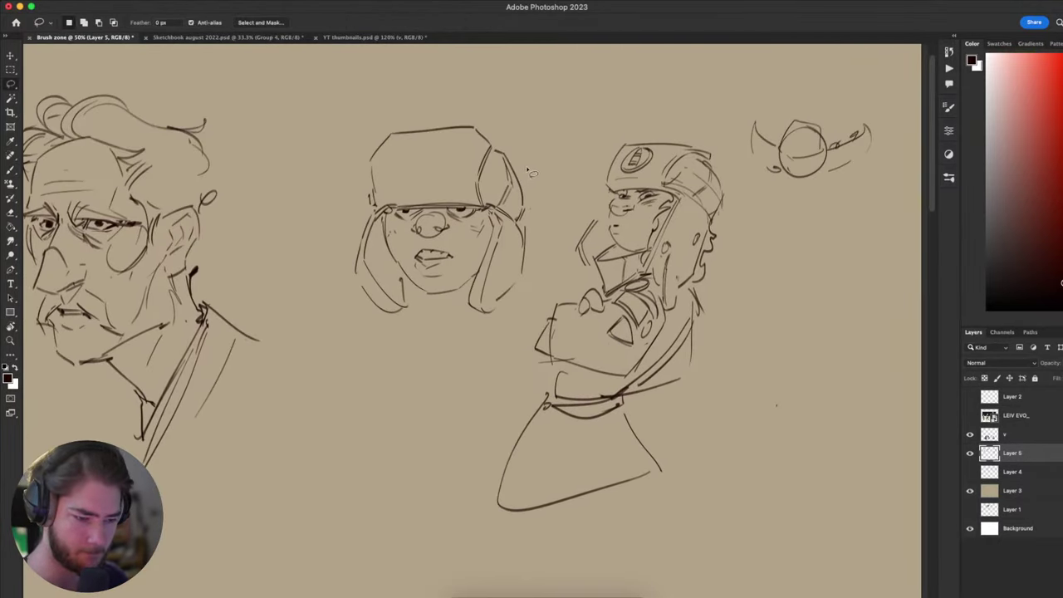
{"action": "left_click_drag", "start_coordinate": [527, 315], "coordinate": [480, 325]}
{"action": "key", "text": "b"}
{"action": "left_click_drag", "start_coordinate": [472, 360], "coordinate": [442, 377]}
{"action": "mouse_move", "coordinate": [449, 193]}
{"action": "left_mouse_down"}
{"action": "mouse_move", "coordinate": [516, 188]}
{"action": "mouse_move", "coordinate": [498, 197]}
{"action": "left_mouse_up"}
{"action": "left_click_drag", "start_coordinate": [480, 319], "coordinate": [503, 297]}
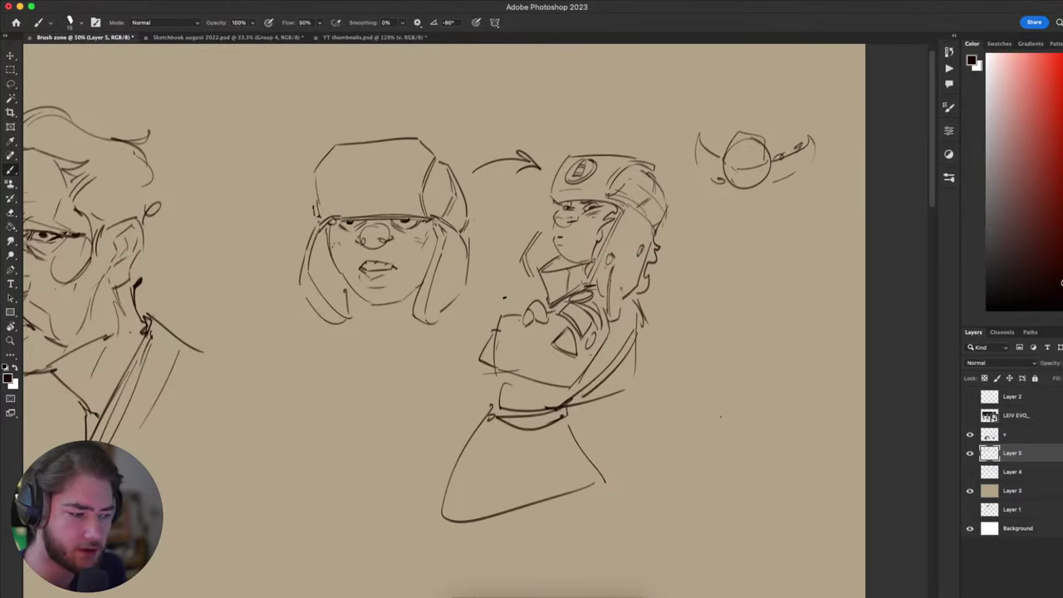
- Rework the turned figure's far earflap with a tufted fur outline starting at the brow
{"action": "left_click_drag", "start_coordinate": [618, 390], "coordinate": [599, 398]}
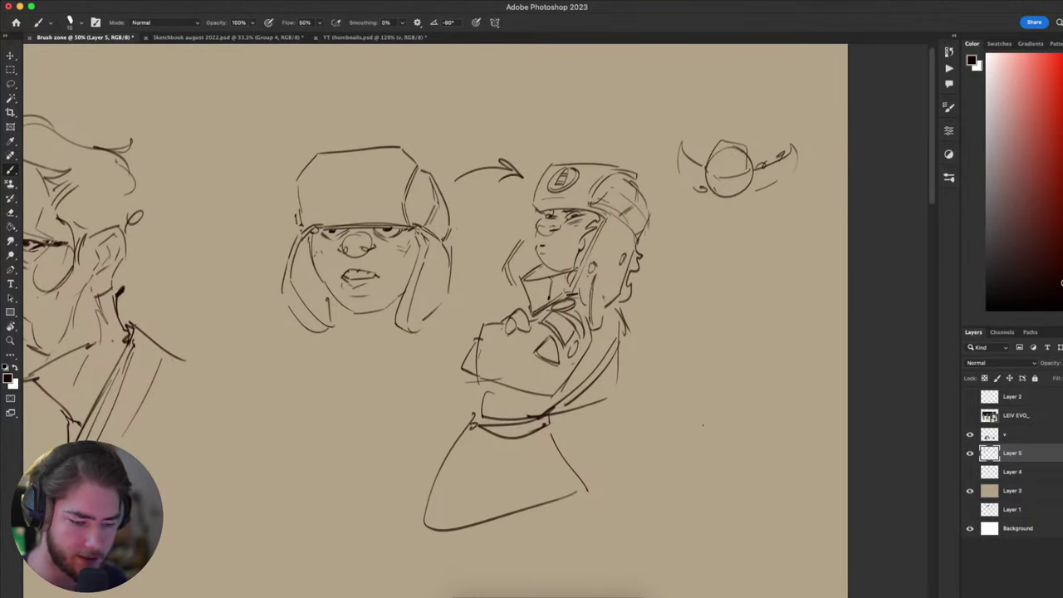
{"action": "left_click_drag", "start_coordinate": [508, 317], "coordinate": [487, 337]}
{"action": "key", "text": "e"}
{"action": "key", "text": "b"}
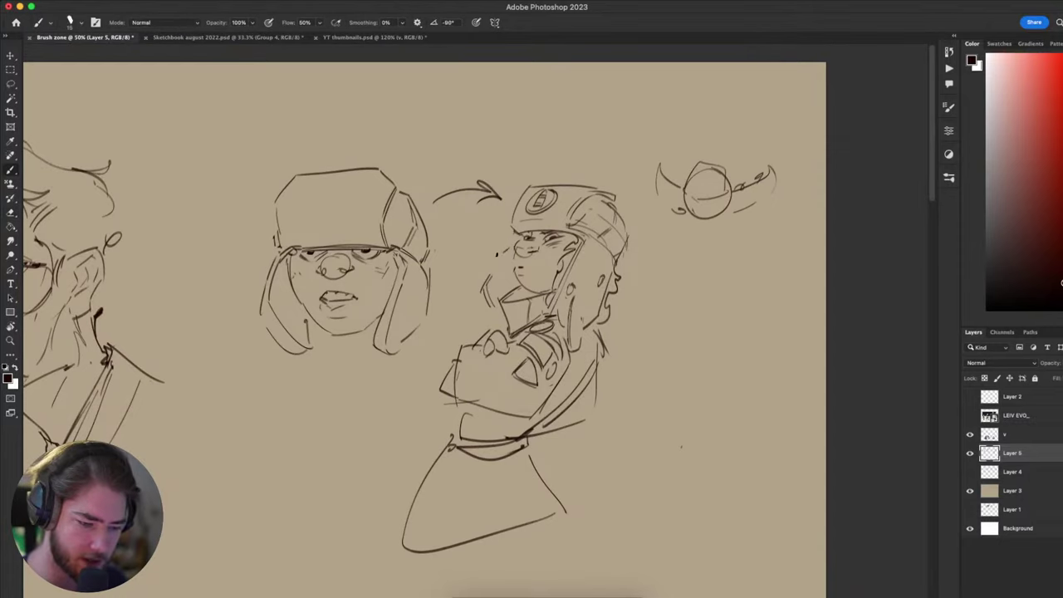
{"action": "mouse_move", "coordinate": [525, 237]}
{"action": "left_mouse_down"}
{"action": "mouse_move", "coordinate": [502, 241]}
{"action": "mouse_move", "coordinate": [492, 257]}
{"action": "left_mouse_up"}
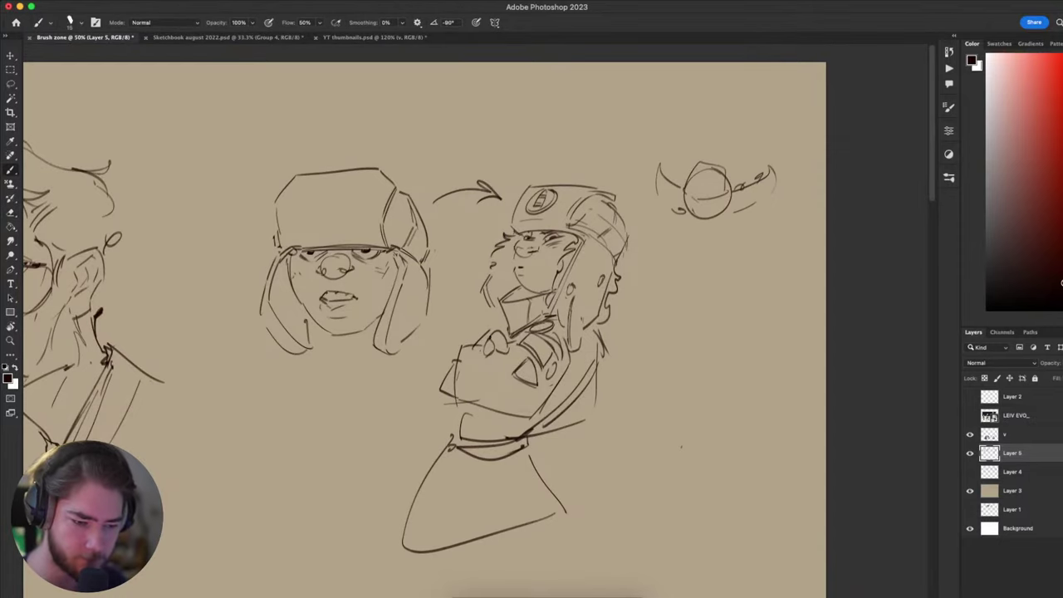
{"action": "left_click_drag", "start_coordinate": [496, 305], "coordinate": [486, 330]}
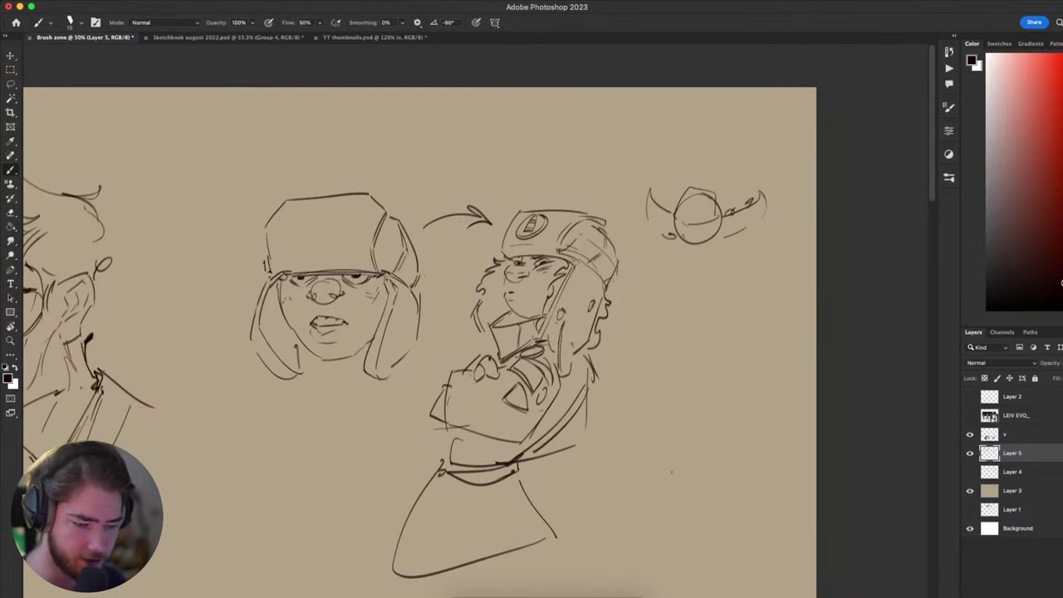
- Extend the far earflap's fur edge down to the collar and add an angular corner shape behind the near earflap
{"action": "mouse_move", "coordinate": [635, 381]}
{"action": "left_mouse_down"}
{"action": "mouse_move", "coordinate": [632, 258]}
{"action": "mouse_move", "coordinate": [769, 164]}
{"action": "left_mouse_up"}
{"action": "left_click_drag", "start_coordinate": [761, 361], "coordinate": [832, 280]}
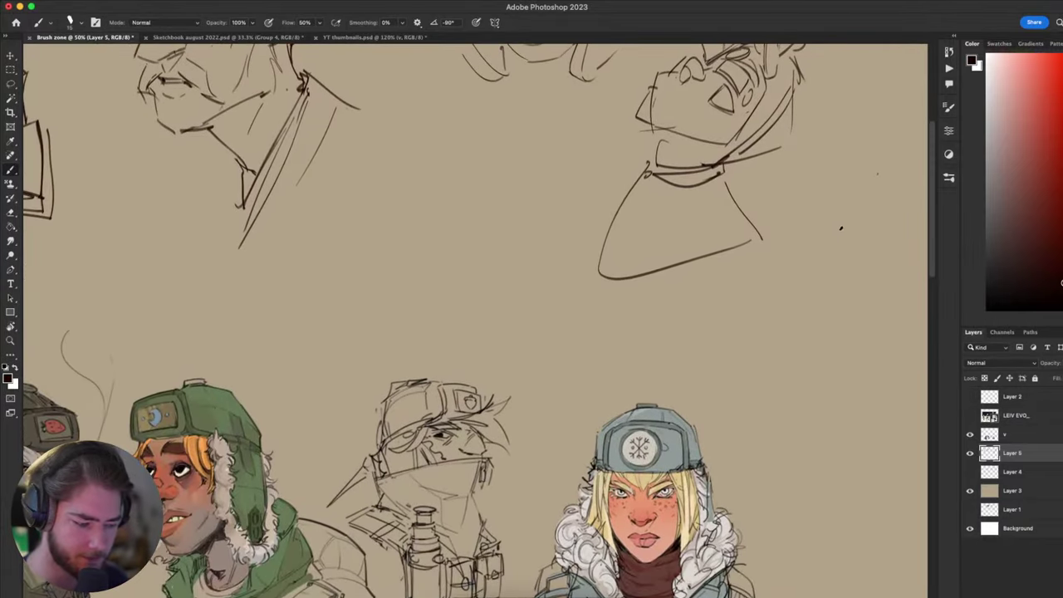
{"action": "scroll", "coordinate": [841, 227], "scroll_direction": "up", "scroll_amount": 10}
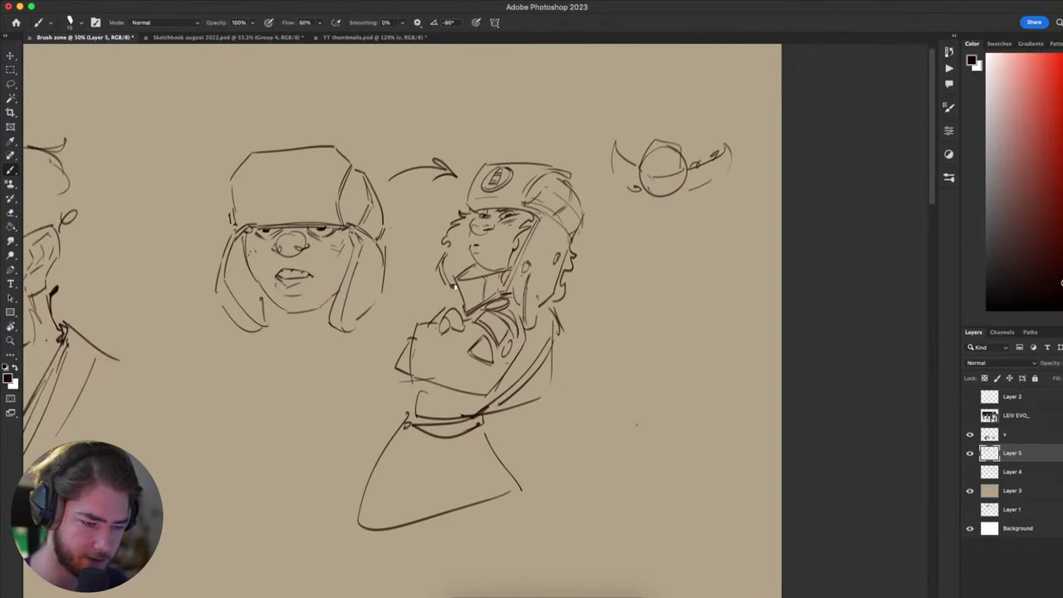
{"action": "left_click_drag", "start_coordinate": [454, 286], "coordinate": [463, 307]}
{"action": "key", "text": "super+z"}
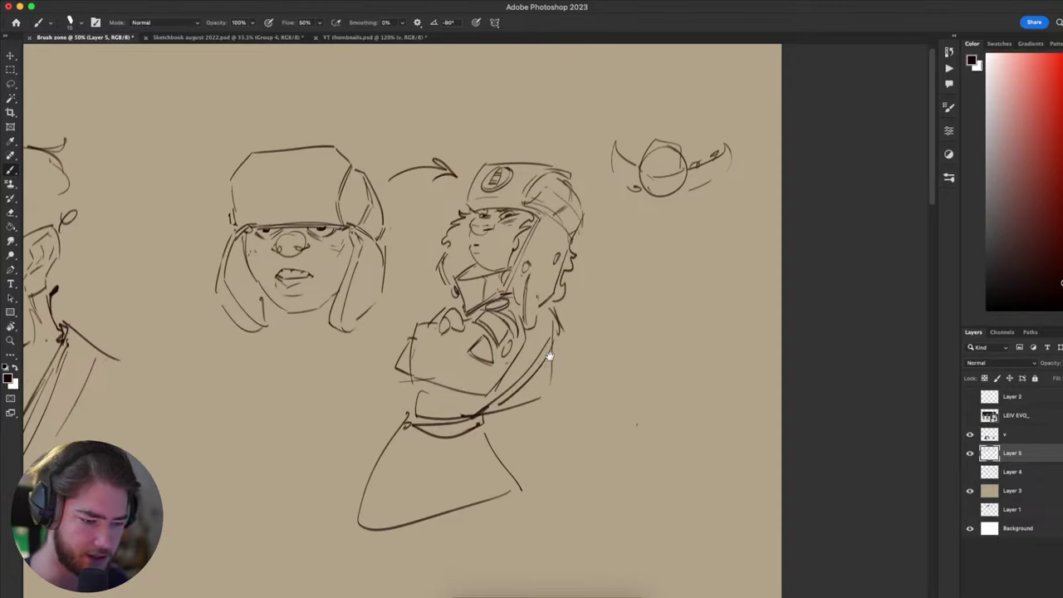
{"action": "mouse_move", "coordinate": [549, 356]}
{"action": "left_mouse_down"}
{"action": "mouse_move", "coordinate": [674, 274]}
{"action": "mouse_move", "coordinate": [802, 161]}
{"action": "mouse_move", "coordinate": [706, 216]}
{"action": "mouse_move", "coordinate": [496, 401]}
{"action": "mouse_move", "coordinate": [542, 414]}
{"action": "left_mouse_up"}
{"action": "mouse_move", "coordinate": [543, 289]}
{"action": "left_mouse_down"}
{"action": "mouse_move", "coordinate": [547, 320]}
{"action": "mouse_move", "coordinate": [525, 330]}
{"action": "mouse_move", "coordinate": [667, 207]}
{"action": "mouse_move", "coordinate": [546, 214]}
{"action": "mouse_move", "coordinate": [629, 230]}
{"action": "mouse_move", "coordinate": [611, 295]}
{"action": "mouse_move", "coordinate": [658, 334]}
{"action": "left_mouse_up"}
- Lasso the front-facing fur-hat head and delete it from the canvas
{"action": "left_click_drag", "start_coordinate": [374, 193], "coordinate": [341, 186]}
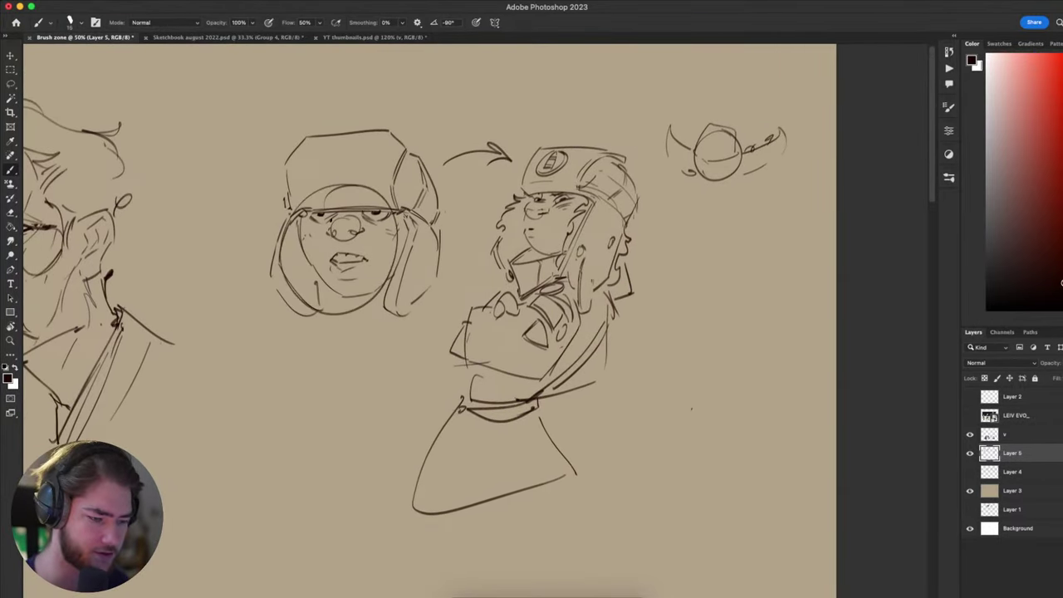
{"action": "key", "text": "super+z"}
{"action": "left_click_drag", "start_coordinate": [437, 271], "coordinate": [480, 326]}
{"action": "key", "text": "l"}
{"action": "mouse_move", "coordinate": [503, 228]}
{"action": "left_mouse_down"}
{"action": "mouse_move", "coordinate": [266, 346]}
{"action": "mouse_move", "coordinate": [499, 225]}
{"action": "left_mouse_up"}
{"action": "key", "text": "Delete"}
{"action": "key", "text": "b"}
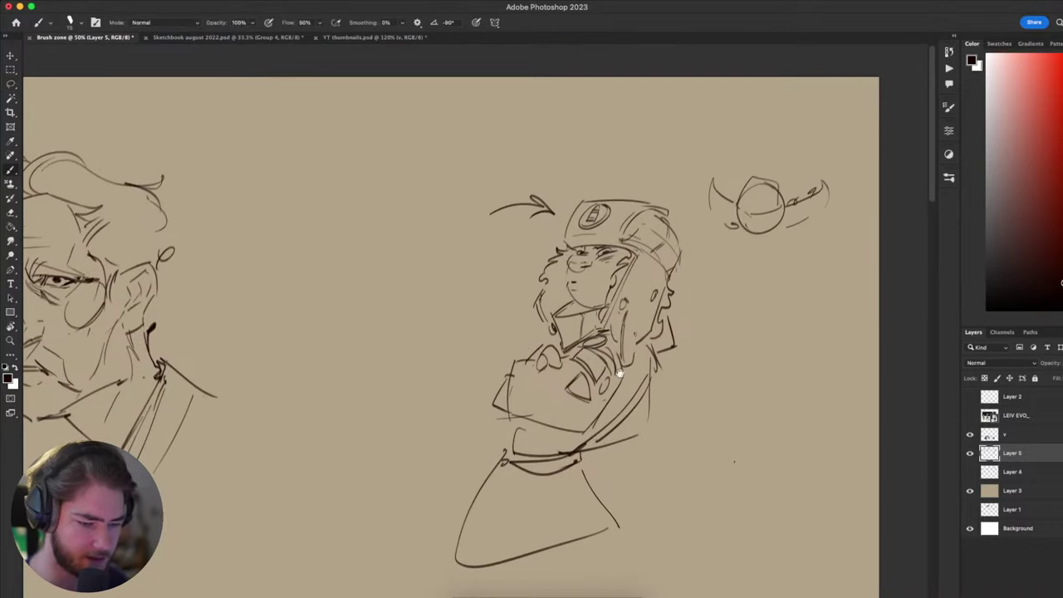
{"action": "key", "text": "super+z"}
{"action": "key", "text": "super+x"}
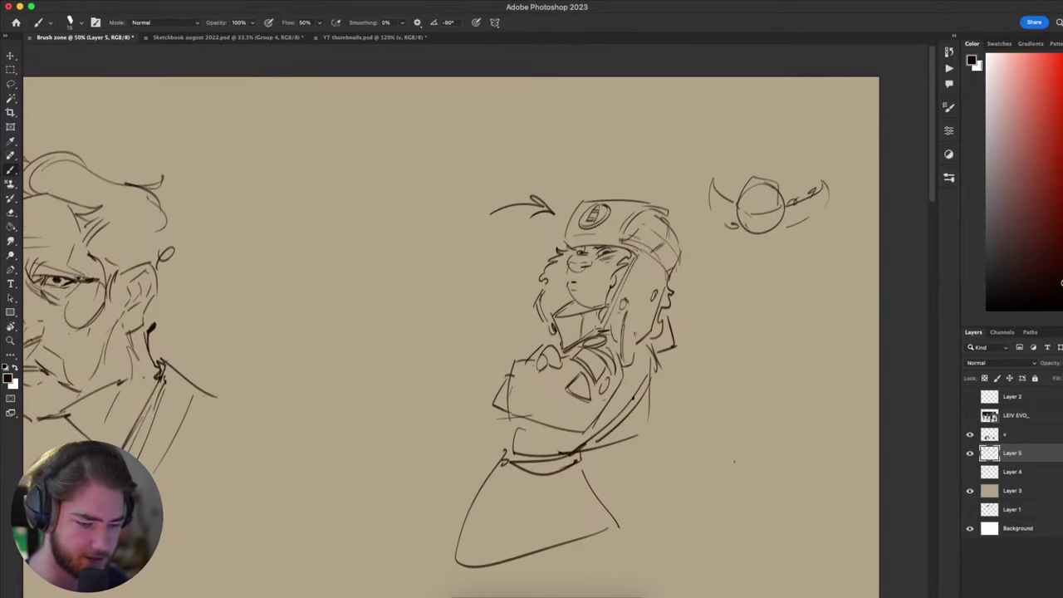
- Lasso the oval badge on the turned figure's hat and transform it so it overlaps the hat's top edge
{"action": "left_click_drag", "start_coordinate": [675, 447], "coordinate": [601, 342]}
{"action": "left_click_drag", "start_coordinate": [623, 404], "coordinate": [668, 365]}
{"action": "left_click_drag", "start_coordinate": [626, 285], "coordinate": [458, 493]}
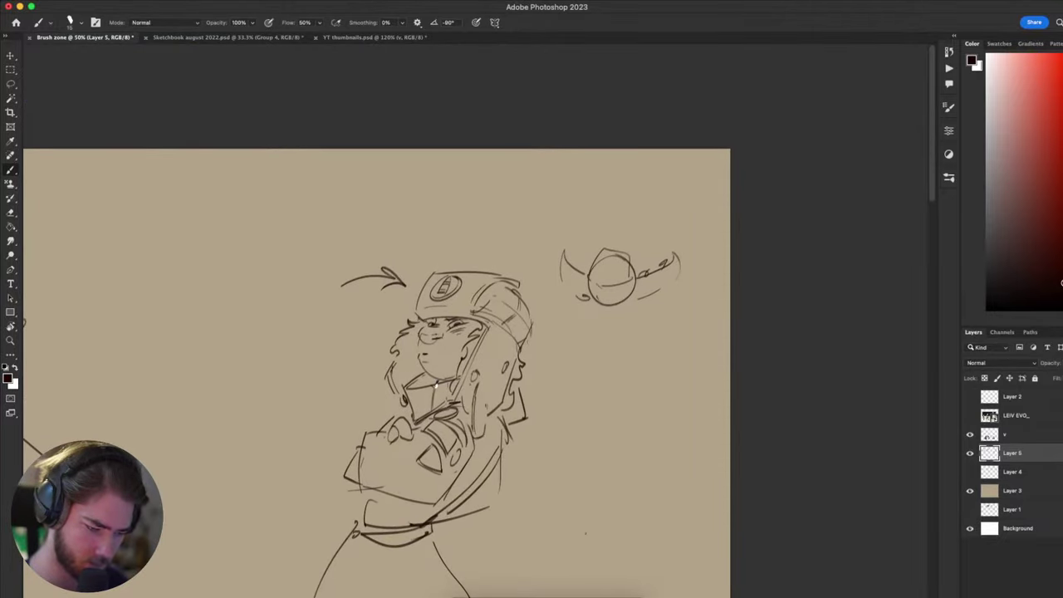
{"action": "left_click_drag", "start_coordinate": [421, 434], "coordinate": [442, 324]}
{"action": "mouse_move", "coordinate": [656, 331]}
{"action": "left_mouse_down"}
{"action": "mouse_move", "coordinate": [774, 261]}
{"action": "mouse_move", "coordinate": [770, 244]}
{"action": "mouse_move", "coordinate": [698, 331]}
{"action": "mouse_move", "coordinate": [686, 387]}
{"action": "mouse_move", "coordinate": [720, 252]}
{"action": "mouse_move", "coordinate": [697, 247]}
{"action": "mouse_move", "coordinate": [657, 417]}
{"action": "left_mouse_up"}
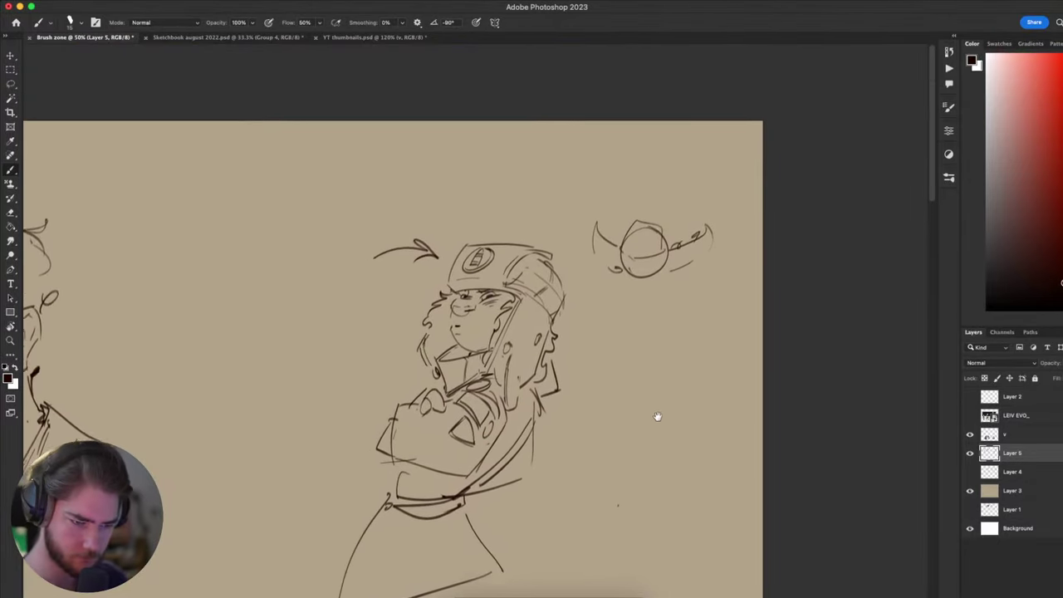
{"action": "key", "text": "l"}
{"action": "mouse_move", "coordinate": [499, 263]}
{"action": "left_mouse_down"}
{"action": "mouse_move", "coordinate": [475, 247]}
{"action": "mouse_move", "coordinate": [505, 239]}
{"action": "mouse_move", "coordinate": [509, 270]}
{"action": "left_mouse_up"}
{"action": "key", "text": "ctrl+t"}
{"action": "key", "text": "Return"}
{"action": "key", "text": "ctrl+d"}
- Erase the hat's outline where it crosses the badge with a smaller eraser, and return to the Brush
{"action": "key", "text": "e"}
{"action": "key", "text": "bracketleft"}
{"action": "key", "text": "bracketleft"}
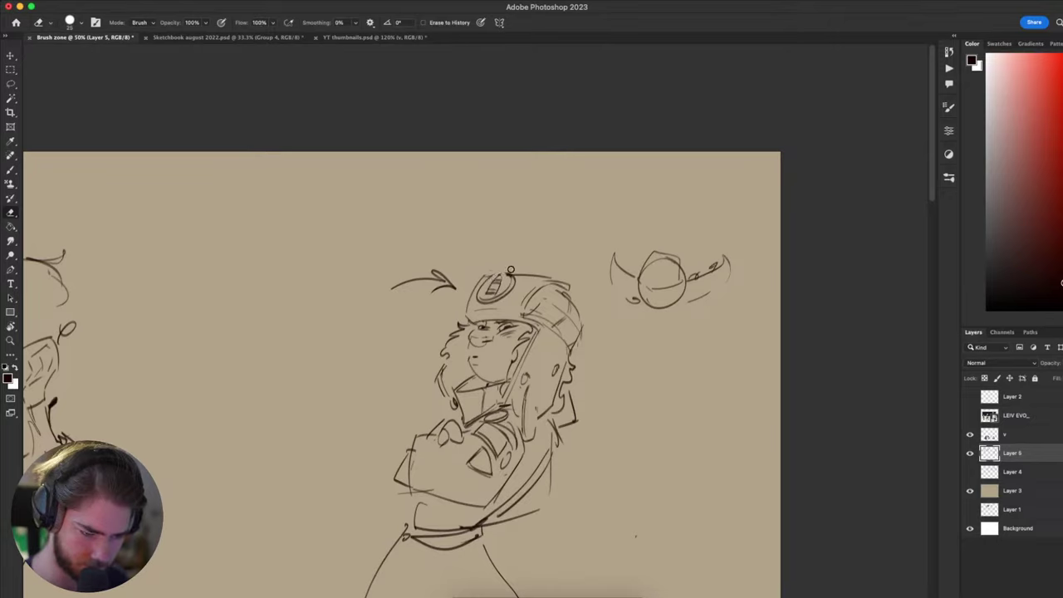
{"action": "key", "text": "b"}
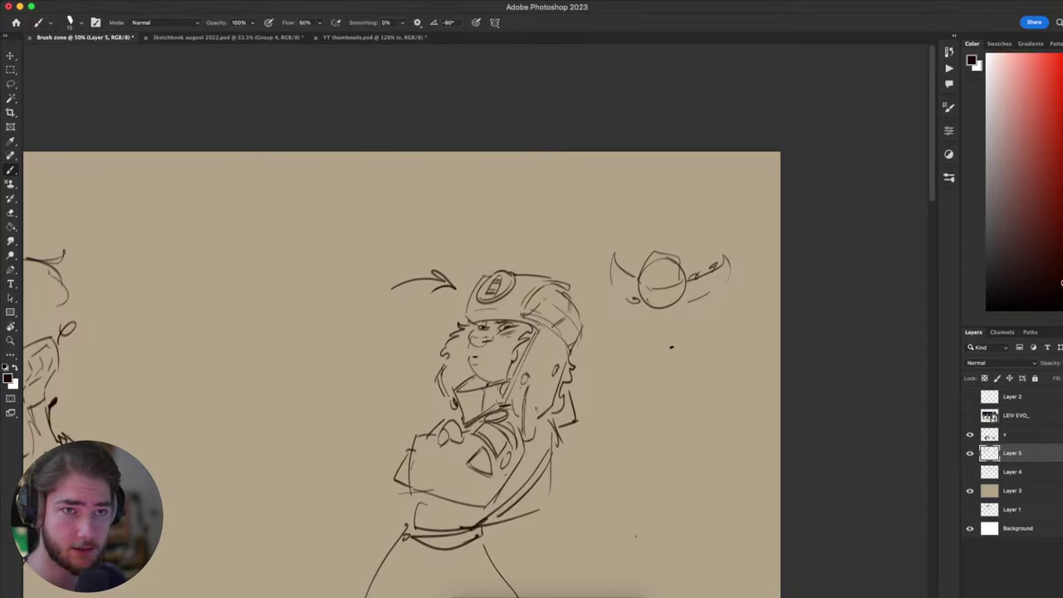
- Examine the whole sketch page, comparing the new character busts with the coloured reference characters below
{"action": "left_click_drag", "start_coordinate": [701, 440], "coordinate": [795, 314]}
{"action": "left_click_drag", "start_coordinate": [792, 397], "coordinate": [862, 280]}
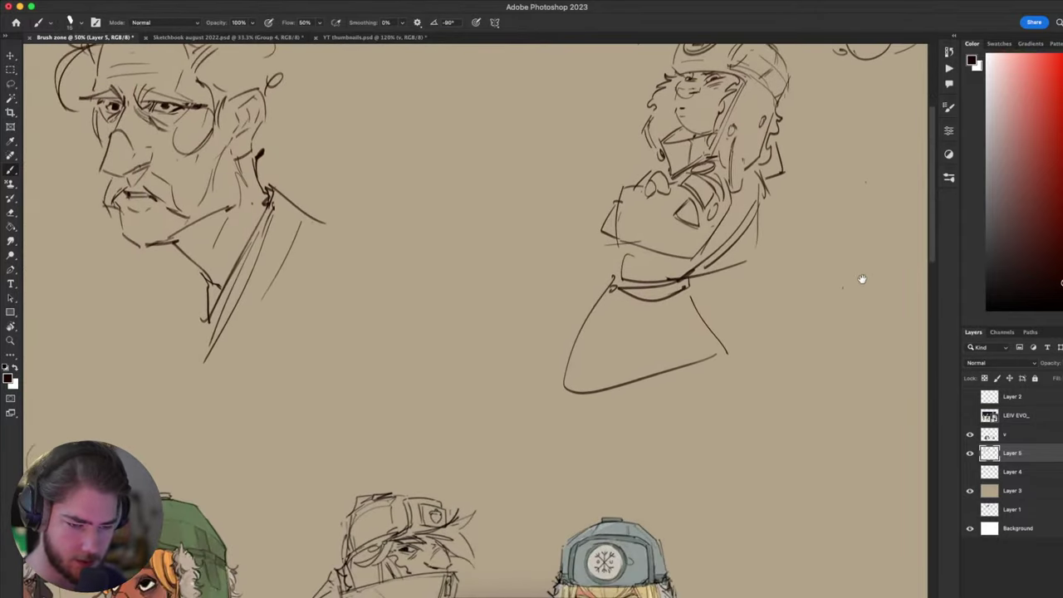
{"action": "left_click_drag", "start_coordinate": [750, 417], "coordinate": [763, 427]}
{"action": "scroll", "coordinate": [763, 427], "scroll_direction": "left", "scroll_amount": 10}
{"action": "scroll", "coordinate": [763, 427], "scroll_direction": "up", "scroll_amount": 2}
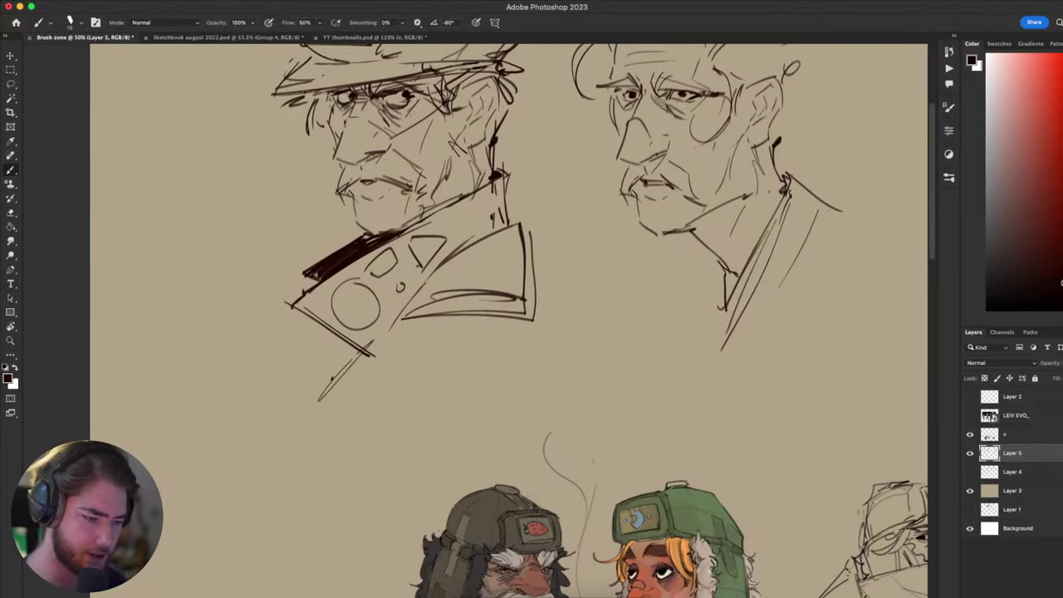
{"action": "scroll", "coordinate": [389, 440], "scroll_direction": "right", "scroll_amount": 2}
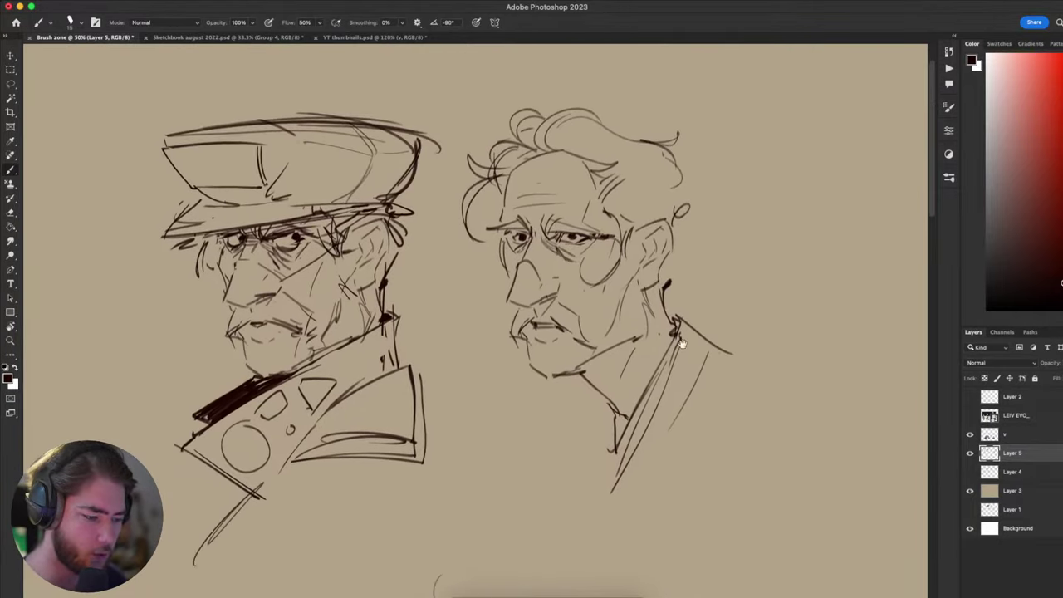
{"action": "scroll", "coordinate": [705, 316], "scroll_direction": "down", "scroll_amount": 2}
{"action": "scroll", "coordinate": [704, 315], "scroll_direction": "left", "scroll_amount": 4}
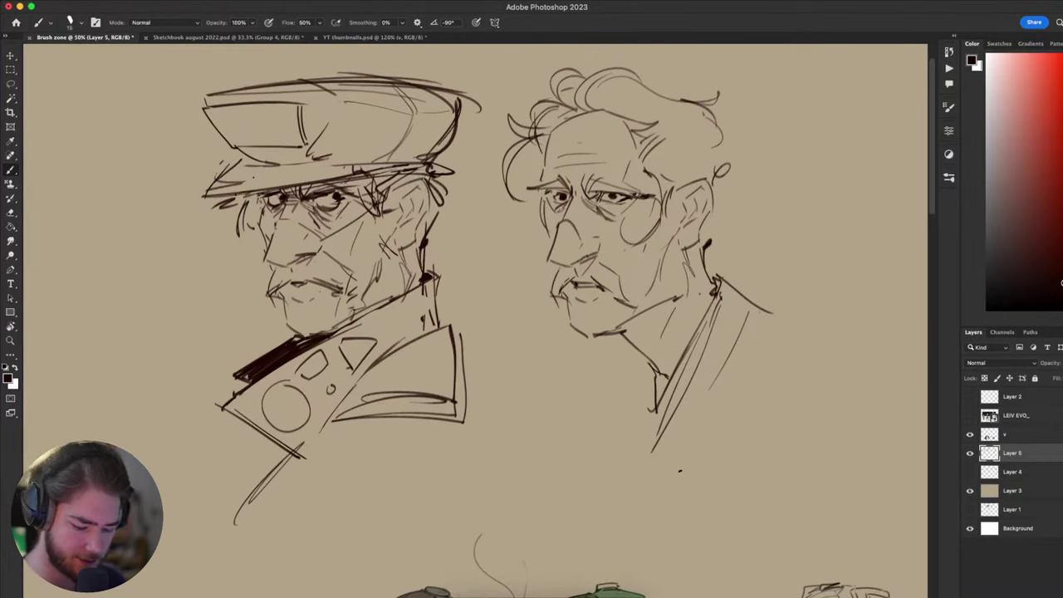
{"action": "scroll", "coordinate": [683, 476], "scroll_direction": "down", "scroll_amount": 1}
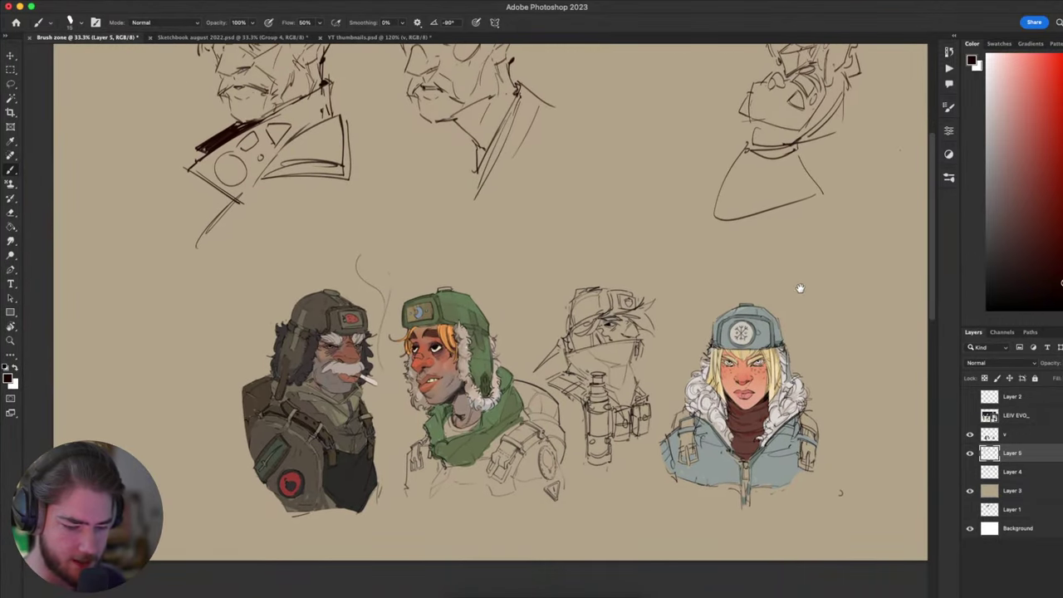
{"action": "scroll", "coordinate": [727, 399], "scroll_direction": "up", "scroll_amount": 3}
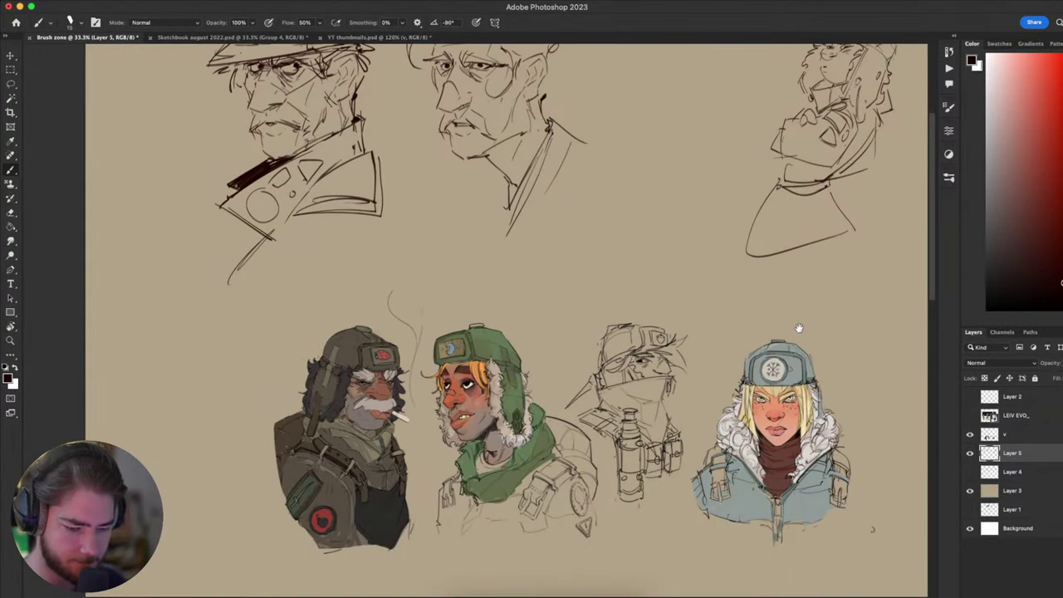
{"action": "scroll", "coordinate": [739, 262], "scroll_direction": "down", "scroll_amount": 5}
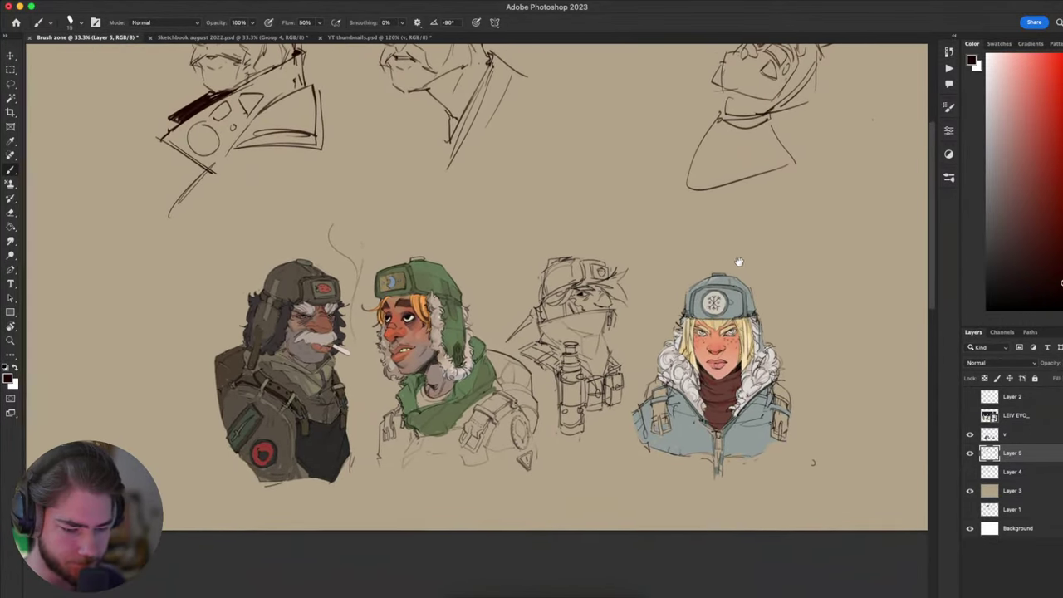
{"action": "left_click_drag", "start_coordinate": [740, 261], "coordinate": [722, 263]}
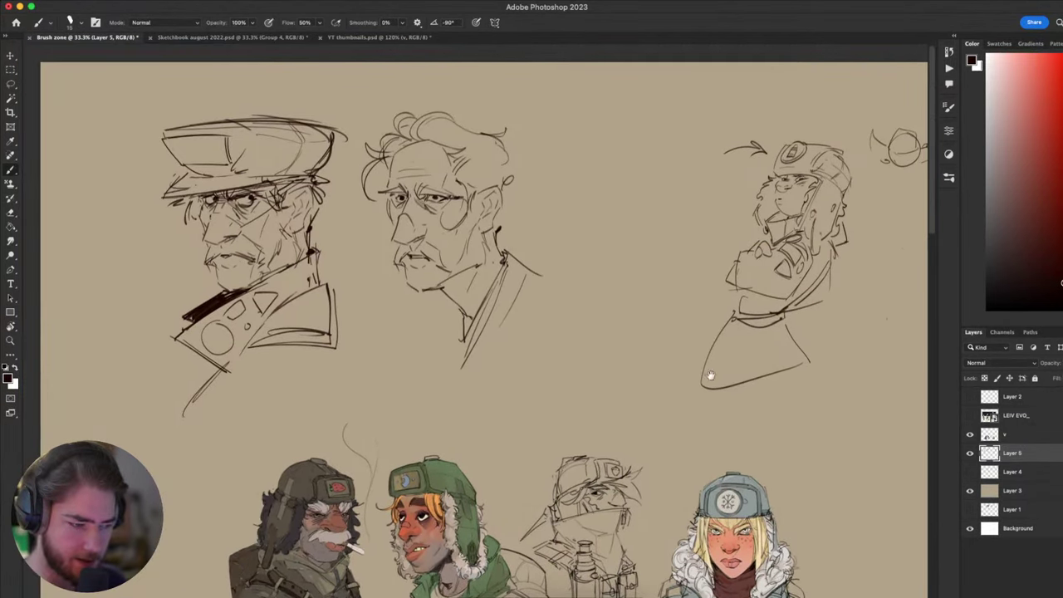
{"action": "scroll", "coordinate": [632, 416], "scroll_direction": "up", "scroll_amount": 6}
{"action": "scroll", "coordinate": [632, 416], "scroll_direction": "left", "scroll_amount": 3}
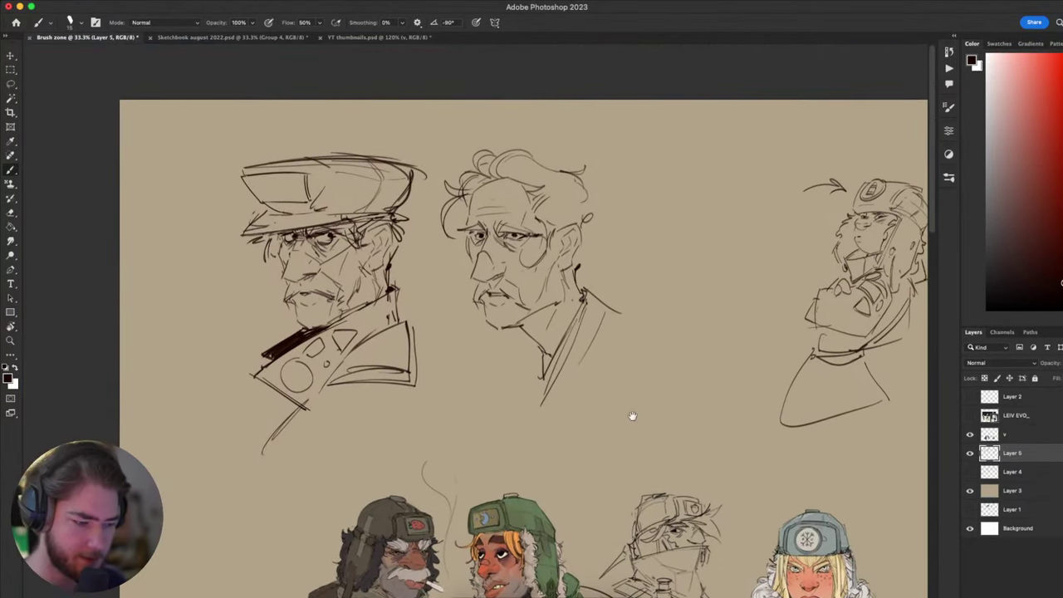
{"action": "key", "text": "l"}
{"action": "mouse_move", "coordinate": [431, 289]}
{"action": "left_mouse_down"}
{"action": "mouse_move", "coordinate": [386, 432]}
{"action": "mouse_move", "coordinate": [168, 316]}
{"action": "mouse_move", "coordinate": [369, 105]}
{"action": "mouse_move", "coordinate": [433, 189]}
{"action": "mouse_move", "coordinate": [436, 350]}
{"action": "left_mouse_up"}
{"action": "key", "text": "super+d"}
- Duplicate the character sketch layer as a working copy and hide the original layer beneath it
{"action": "left_click_drag", "start_coordinate": [620, 351], "coordinate": [465, 290]}
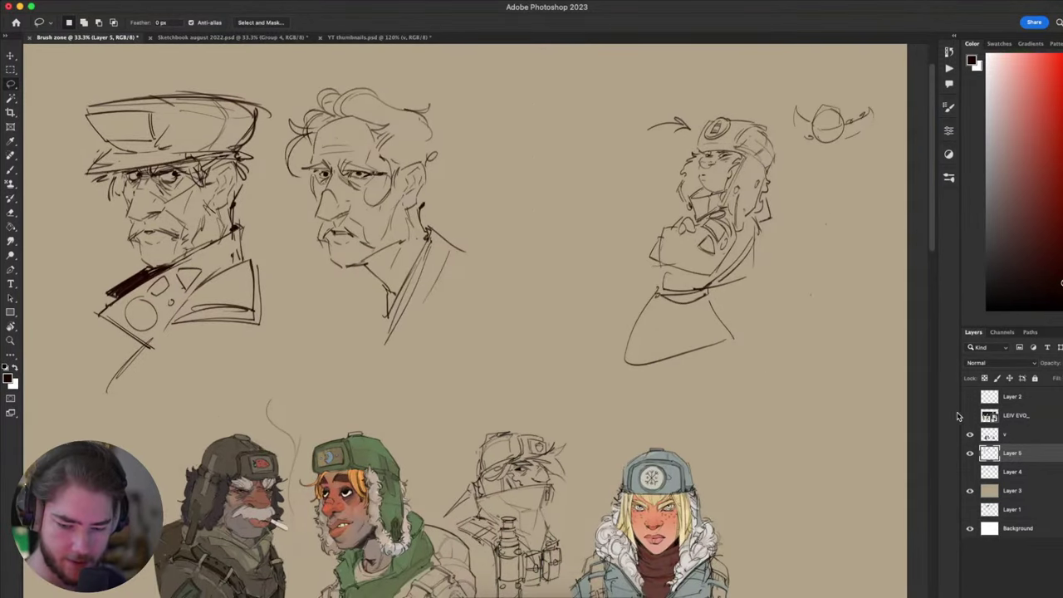
{"action": "key", "text": "alt+shift+super+n"}
{"action": "left_click", "coordinate": [970, 472]}
- Lasso the peaked-cap officer's bust and move it to the other side of the bareheaded man
{"action": "left_click_drag", "start_coordinate": [617, 406], "coordinate": [689, 447]}
{"action": "mouse_move", "coordinate": [378, 389]}
{"action": "left_mouse_down"}
{"action": "mouse_move", "coordinate": [344, 159]}
{"action": "mouse_move", "coordinate": [200, 479]}
{"action": "mouse_move", "coordinate": [357, 407]}
{"action": "left_mouse_up"}
{"action": "key", "text": "v"}
{"action": "mouse_move", "coordinate": [267, 319]}
{"action": "left_mouse_down"}
{"action": "mouse_move", "coordinate": [661, 322]}
{"action": "mouse_move", "coordinate": [629, 312]}
{"action": "mouse_move", "coordinate": [632, 285]}
{"action": "left_mouse_up"}
{"action": "key", "text": "super+d"}
- Lasso the bareheaded man and the officer together and move both toward the canvas's left edge
{"action": "key", "text": "l"}
{"action": "mouse_move", "coordinate": [700, 258]}
{"action": "left_mouse_down"}
{"action": "mouse_move", "coordinate": [703, 294]}
{"action": "mouse_move", "coordinate": [477, 437]}
{"action": "mouse_move", "coordinate": [675, 81]}
{"action": "mouse_move", "coordinate": [701, 249]}
{"action": "left_mouse_up"}
{"action": "key", "text": "v"}
{"action": "left_click_drag", "start_coordinate": [594, 295], "coordinate": [425, 322]}
{"action": "key", "text": "super+d"}
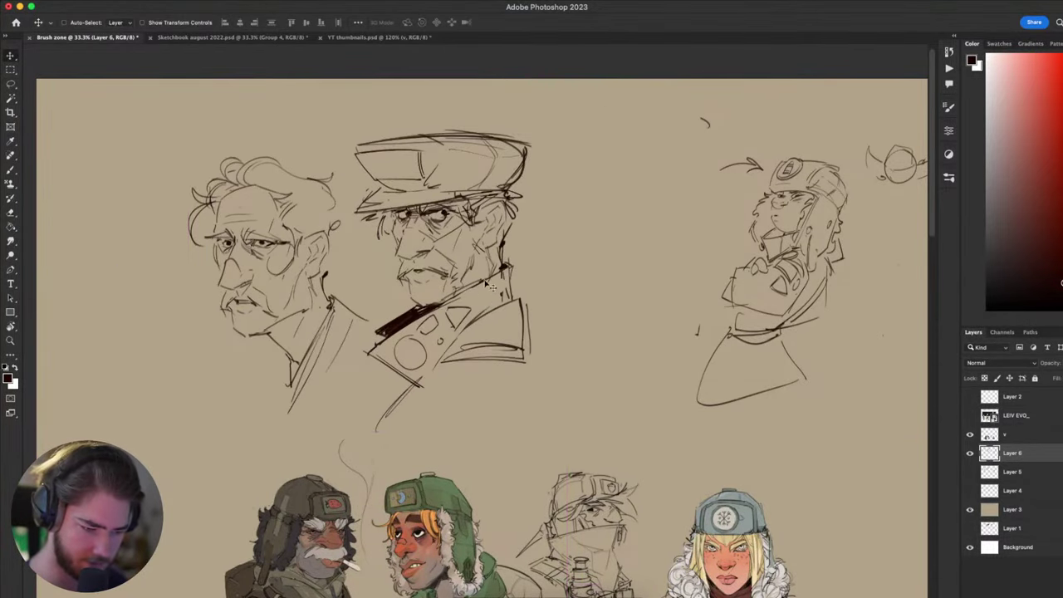
- Give the officer's dark collar a bumpy fur edge, erase the straight collar line and redraw it with small fur curls
{"action": "scroll", "coordinate": [482, 279], "scroll_direction": "left", "scroll_amount": 5}
{"action": "key", "text": "b"}
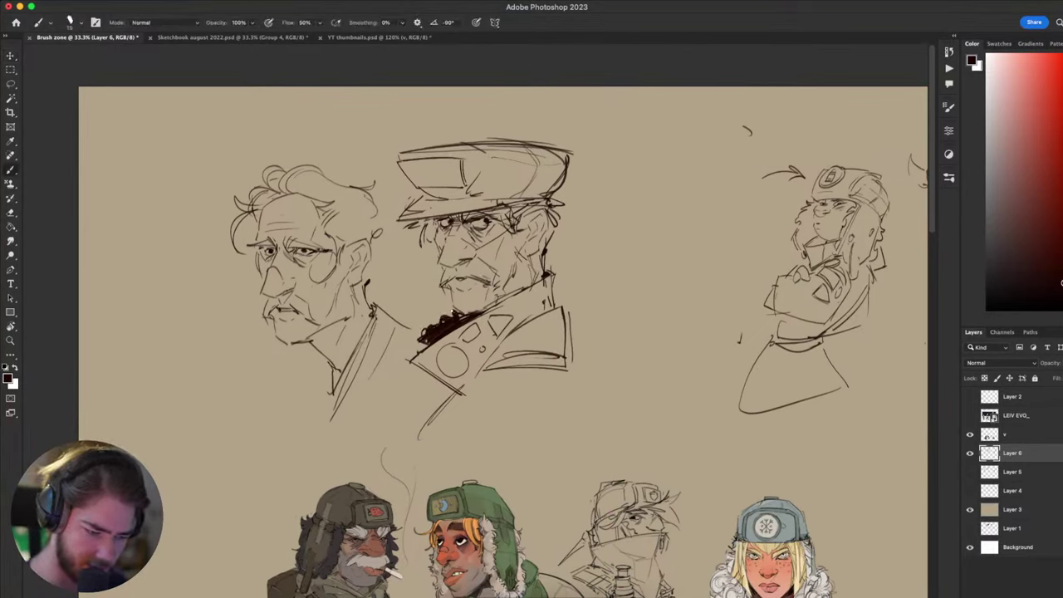
{"action": "left_click_drag", "start_coordinate": [502, 309], "coordinate": [522, 307]}
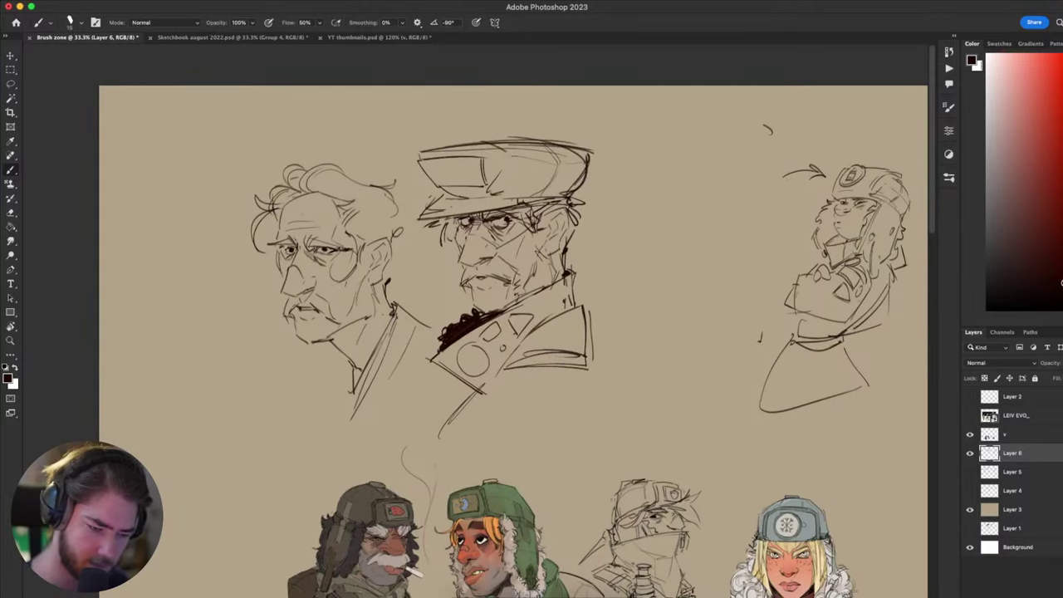
{"action": "key", "text": "e"}
{"action": "key", "text": "b"}
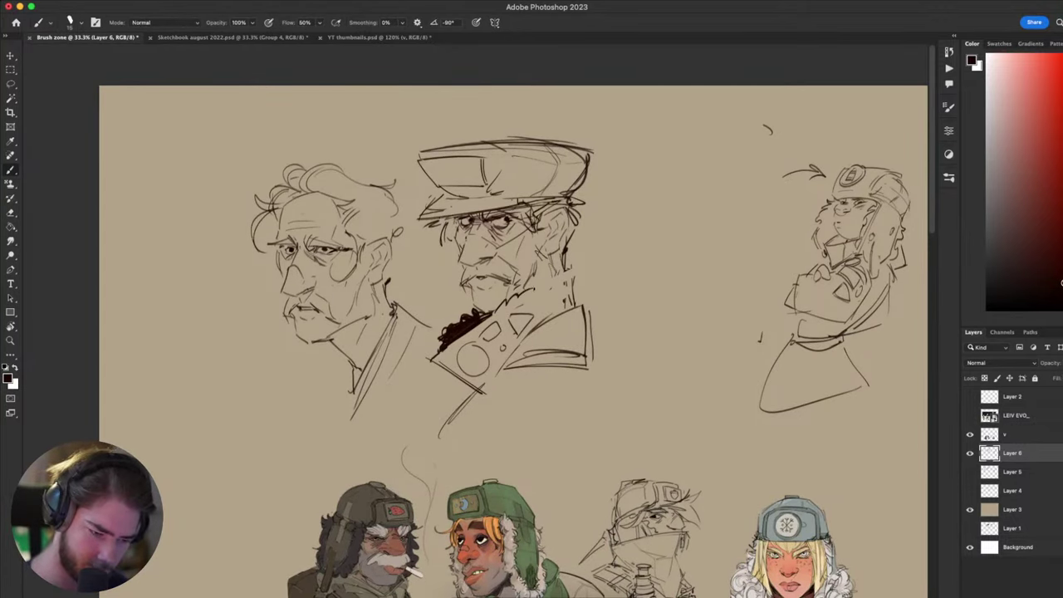
{"action": "left_click_drag", "start_coordinate": [497, 311], "coordinate": [573, 268]}
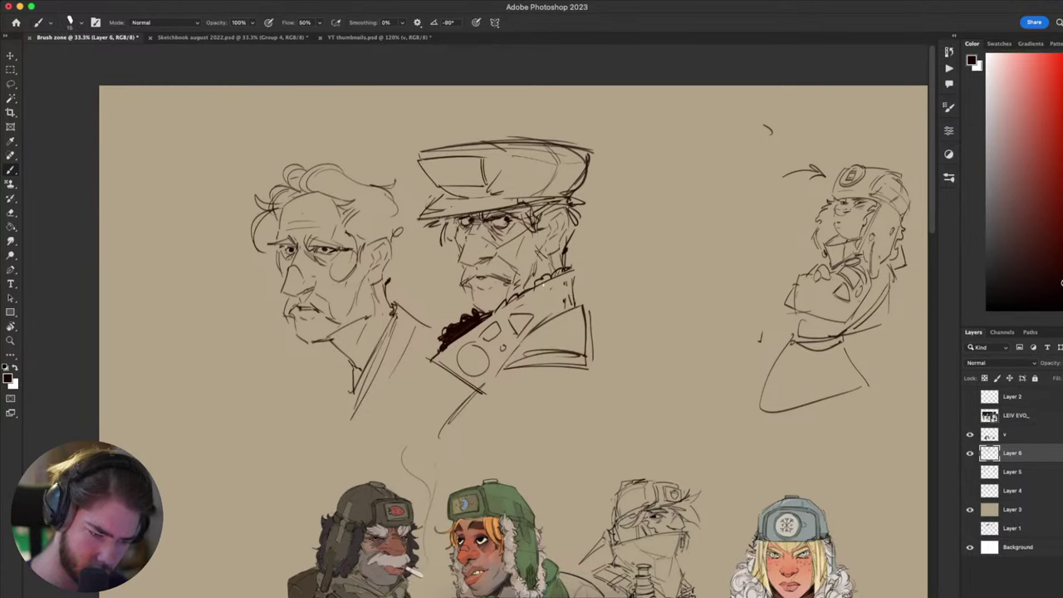
{"action": "left_click_drag", "start_coordinate": [525, 295], "coordinate": [572, 275]}
- Add small fur tufts and dark hatching beneath the lower tip of the officer's collar
{"action": "left_click_drag", "start_coordinate": [490, 334], "coordinate": [504, 328]}
{"action": "left_click_drag", "start_coordinate": [504, 321], "coordinate": [496, 332]}
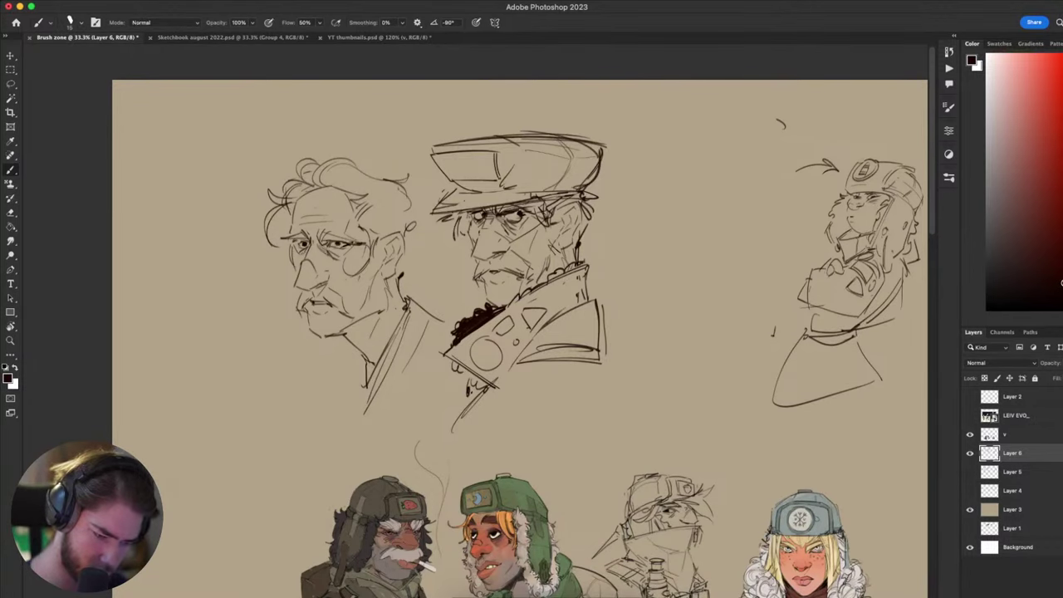
{"action": "mouse_move", "coordinate": [698, 406]}
{"action": "left_mouse_down"}
{"action": "mouse_move", "coordinate": [707, 227]}
{"action": "mouse_move", "coordinate": [517, 399]}
{"action": "mouse_move", "coordinate": [640, 451]}
{"action": "mouse_move", "coordinate": [689, 373]}
{"action": "mouse_move", "coordinate": [624, 443]}
{"action": "mouse_move", "coordinate": [671, 475]}
{"action": "mouse_move", "coordinate": [721, 422]}
{"action": "left_mouse_up"}
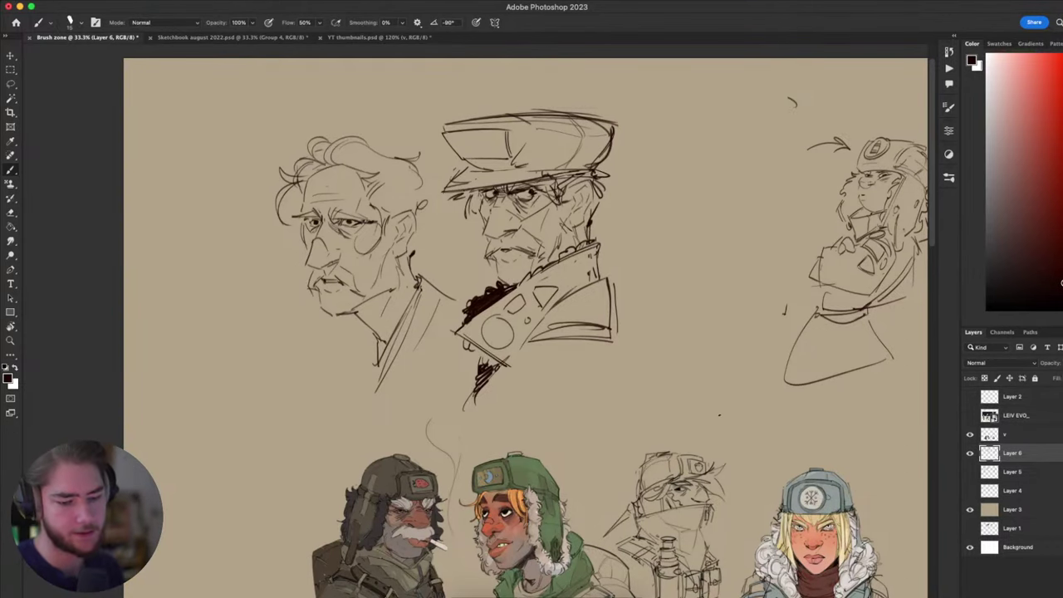
{"action": "mouse_move", "coordinate": [800, 511]}
{"action": "left_mouse_down"}
{"action": "mouse_move", "coordinate": [729, 382]}
{"action": "mouse_move", "coordinate": [690, 372]}
{"action": "left_mouse_up"}
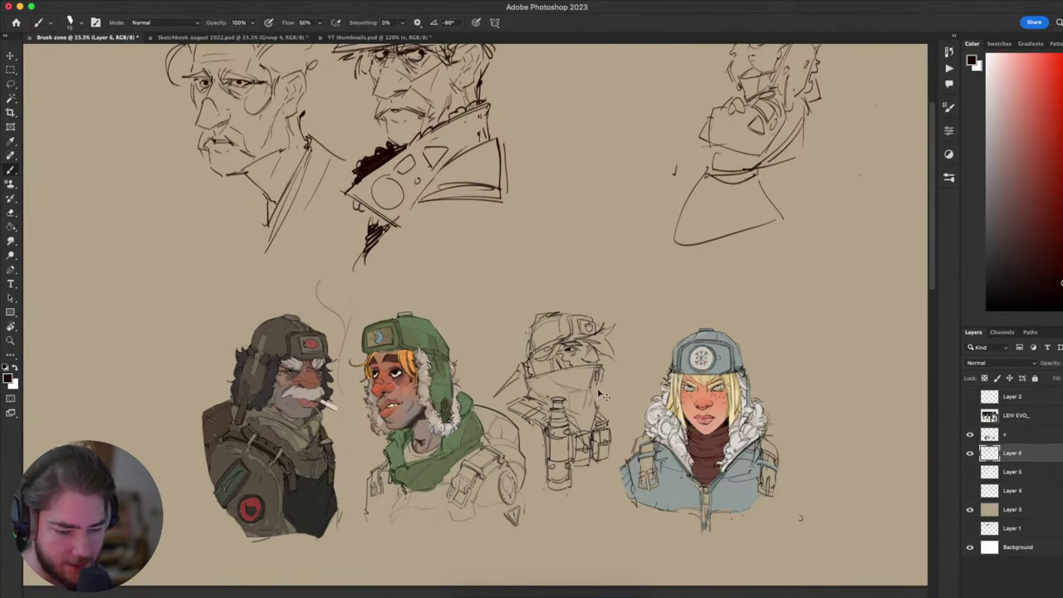
{"action": "mouse_move", "coordinate": [600, 395]}
{"action": "left_mouse_down"}
{"action": "mouse_move", "coordinate": [613, 432]}
{"action": "mouse_move", "coordinate": [704, 344]}
{"action": "mouse_move", "coordinate": [614, 422]}
{"action": "left_mouse_up"}
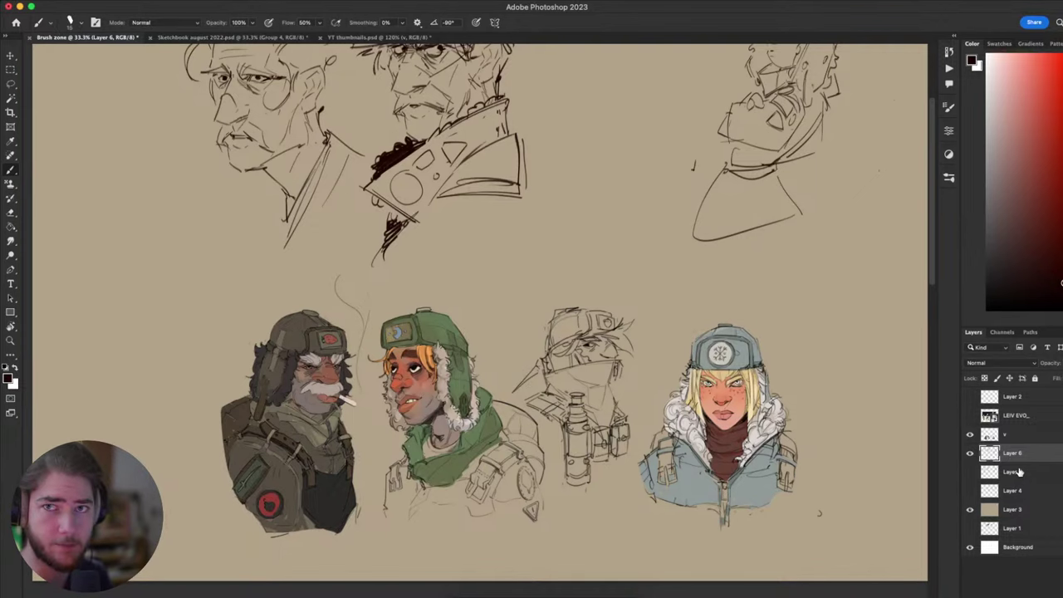
- Erase the stray marks around the crossed-arm fur-hat figure, then lasso the figure and move it closer to the officer
{"action": "scroll", "coordinate": [748, 487], "scroll_direction": "up", "scroll_amount": 4}
{"action": "scroll", "coordinate": [747, 487], "scroll_direction": "right", "scroll_amount": 3}
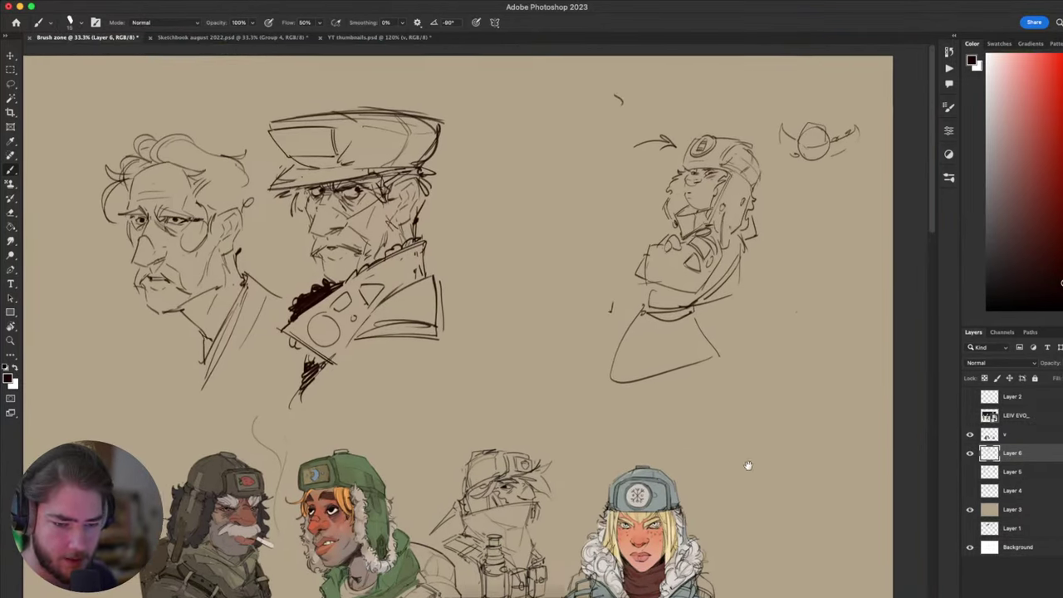
{"action": "key", "text": "e"}
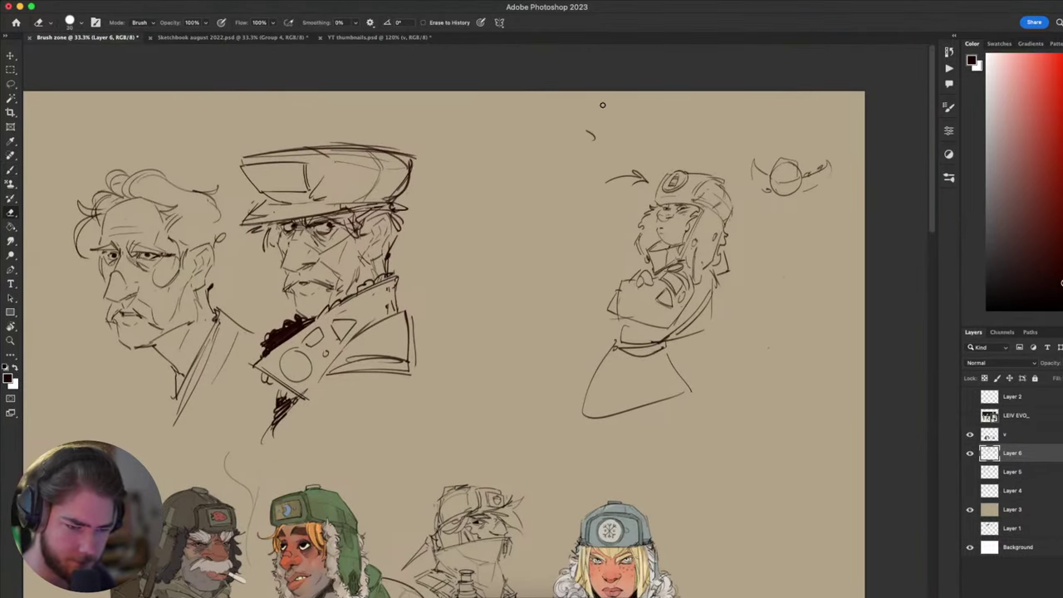
{"action": "key", "text": "l"}
{"action": "mouse_move", "coordinate": [735, 171]}
{"action": "left_mouse_down"}
{"action": "mouse_move", "coordinate": [752, 349]}
{"action": "mouse_move", "coordinate": [698, 140]}
{"action": "left_mouse_up"}
{"action": "key", "text": "v"}
{"action": "mouse_move", "coordinate": [674, 298]}
{"action": "left_mouse_down"}
{"action": "mouse_move", "coordinate": [540, 234]}
{"action": "mouse_move", "coordinate": [536, 262]}
{"action": "left_mouse_up"}
{"action": "key", "text": "super+d"}
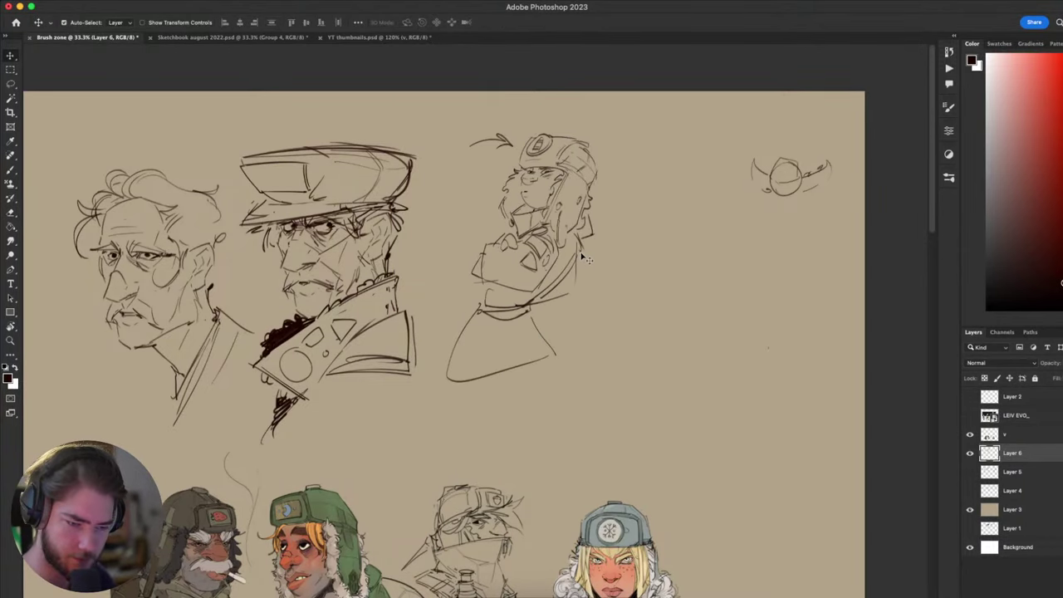
- Preview the sketch page in the grayscale proof and return to the colour view
{"action": "key", "text": "super+y"}
{"action": "key", "text": "super+z"}
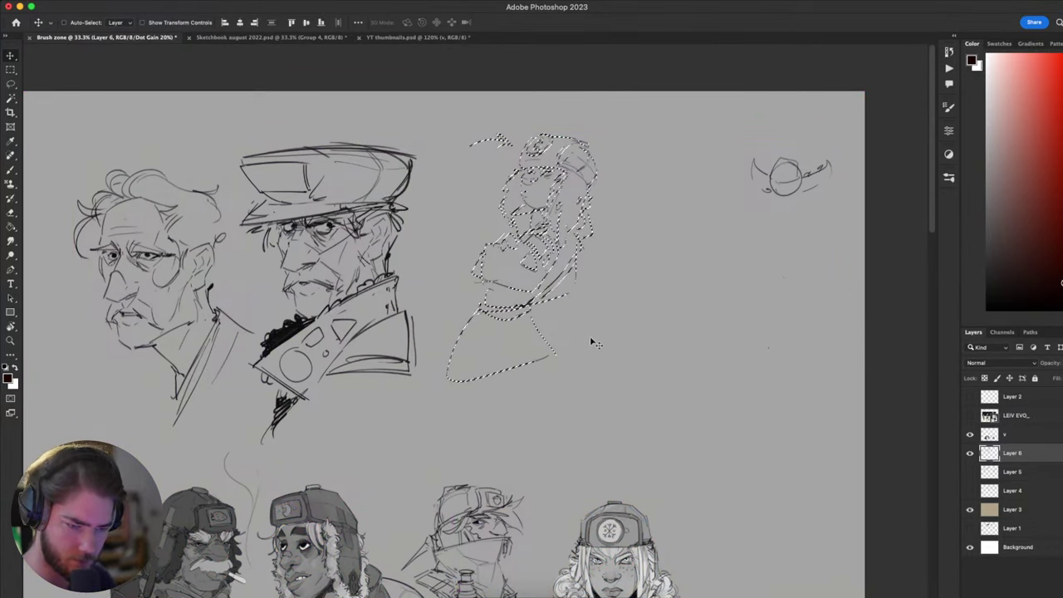
{"action": "key", "text": "super+d"}
{"action": "key", "text": "super+y"}
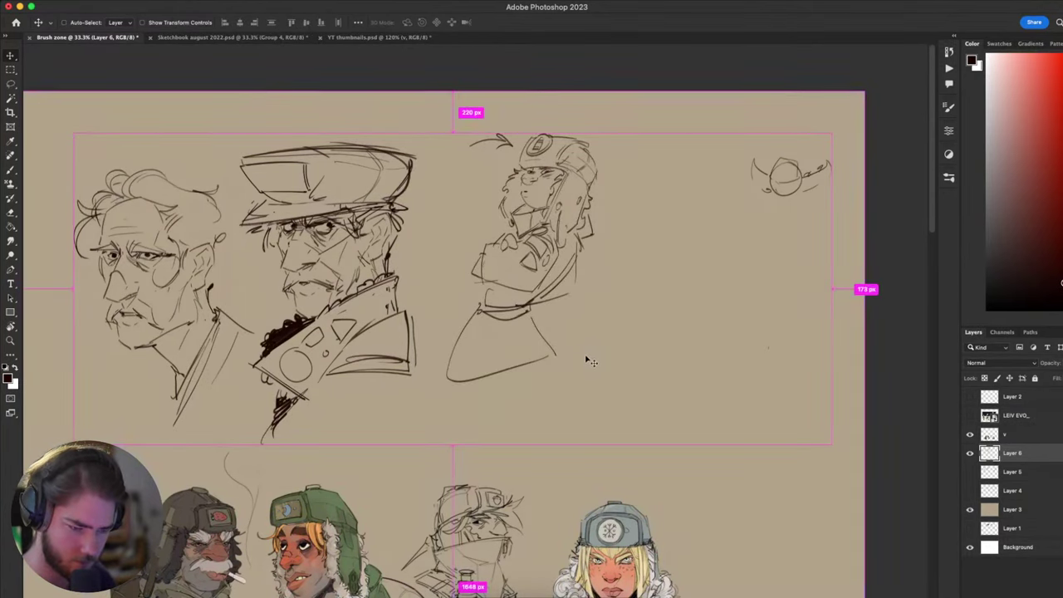
- Lasso the crossed-arm fur-hat figure with its arrow and scale it up proportionally to 121.79%
{"action": "left_click_drag", "start_coordinate": [593, 364], "coordinate": [749, 319]}
{"action": "mouse_move", "coordinate": [740, 399]}
{"action": "left_mouse_down"}
{"action": "mouse_move", "coordinate": [739, 286]}
{"action": "mouse_move", "coordinate": [691, 434]}
{"action": "left_mouse_up"}
{"action": "key", "text": "b"}
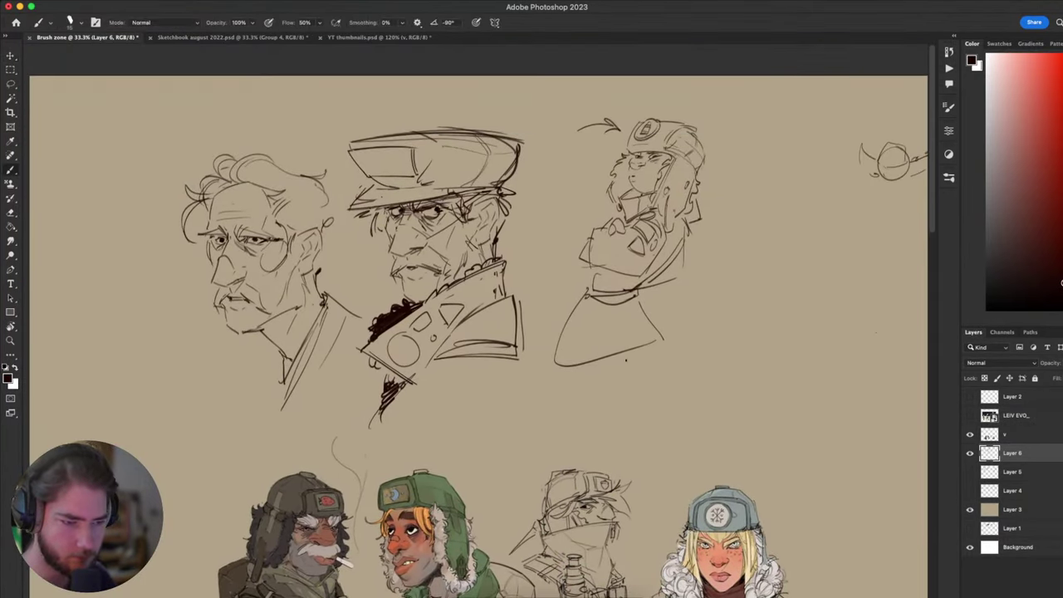
{"action": "left_click_drag", "start_coordinate": [760, 381], "coordinate": [649, 430]}
{"action": "key", "text": "l"}
{"action": "mouse_move", "coordinate": [606, 341]}
{"action": "left_mouse_down"}
{"action": "mouse_move", "coordinate": [465, 478]}
{"action": "mouse_move", "coordinate": [639, 179]}
{"action": "left_mouse_up"}
{"action": "key", "text": "ctrl+t"}
{"action": "left_click_drag", "start_coordinate": [629, 451], "coordinate": [695, 558]}
{"action": "key", "text": "Return"}
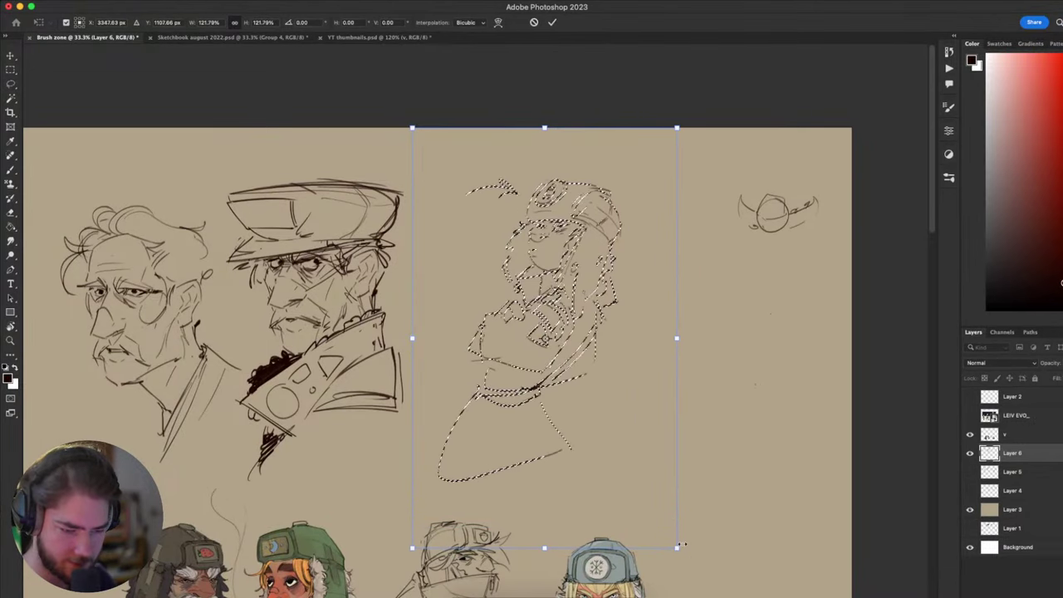
{"action": "key", "text": "super+d"}
- Brush a second line along the coat skirt's front edge and hem, and add a fold stroke at its back edge
{"action": "key", "text": "b"}
{"action": "left_click_drag", "start_coordinate": [511, 459], "coordinate": [566, 405]}
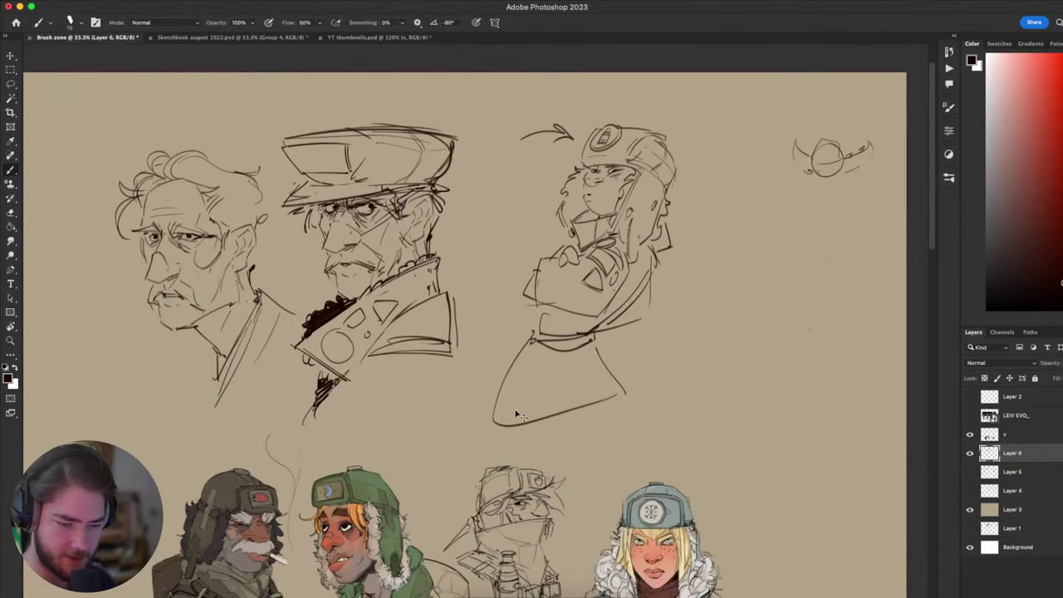
{"action": "mouse_move", "coordinate": [500, 420]}
{"action": "left_mouse_down"}
{"action": "mouse_move", "coordinate": [615, 385]}
{"action": "mouse_move", "coordinate": [573, 406]}
{"action": "left_mouse_up"}
{"action": "key", "text": "super+z"}
{"action": "left_click_drag", "start_coordinate": [530, 344], "coordinate": [502, 427]}
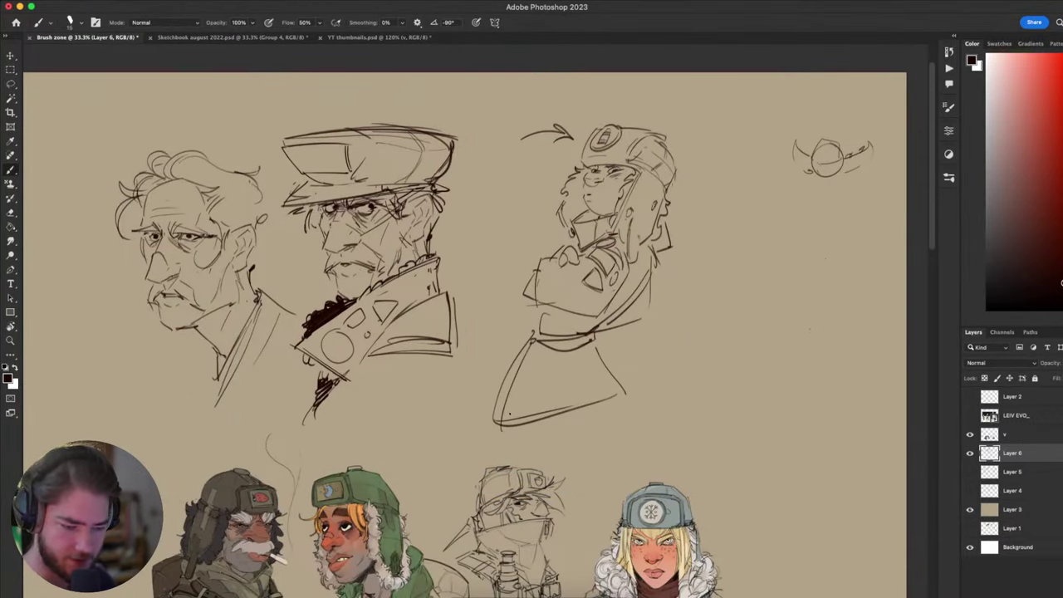
{"action": "mouse_move", "coordinate": [596, 339]}
{"action": "left_mouse_down"}
{"action": "mouse_move", "coordinate": [621, 371]}
{"action": "mouse_move", "coordinate": [660, 209]}
{"action": "left_mouse_up"}
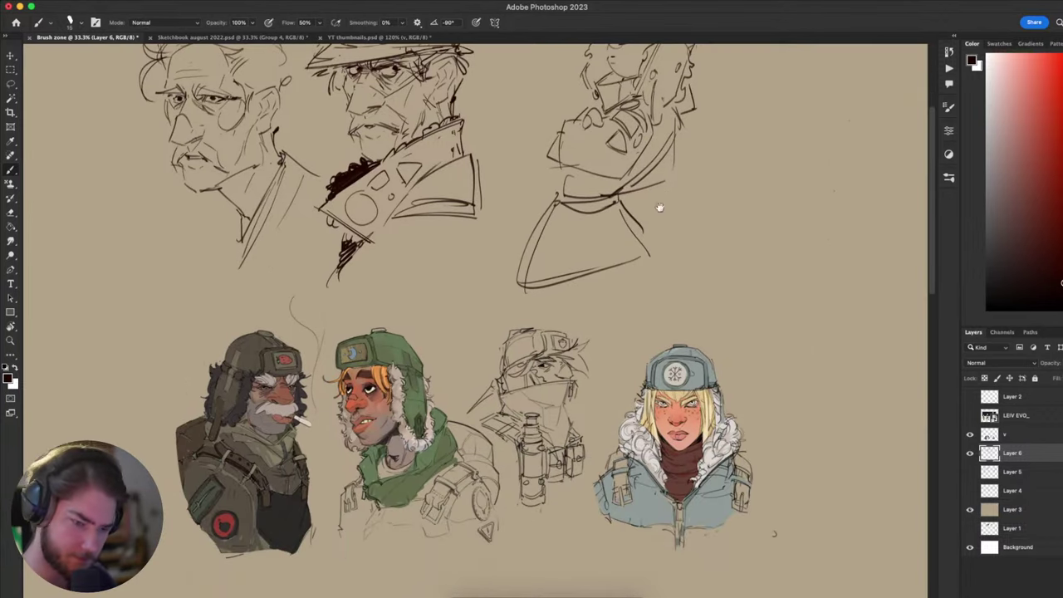
- Draw the far arm's rounded elbow contour extending in front of the crossed forearms
{"action": "left_click_drag", "start_coordinate": [747, 291], "coordinate": [725, 428]}
{"action": "mouse_move", "coordinate": [544, 266]}
{"action": "left_mouse_down"}
{"action": "mouse_move", "coordinate": [550, 311]}
{"action": "mouse_move", "coordinate": [536, 272]}
{"action": "left_mouse_up"}
{"action": "key", "text": "super+z"}
{"action": "key", "text": "super+z"}
{"action": "left_click_drag", "start_coordinate": [512, 387], "coordinate": [489, 404]}
{"action": "mouse_move", "coordinate": [756, 403]}
{"action": "left_mouse_down"}
{"action": "mouse_move", "coordinate": [782, 396]}
{"action": "mouse_move", "coordinate": [783, 313]}
{"action": "mouse_move", "coordinate": [776, 392]}
{"action": "left_mouse_up"}
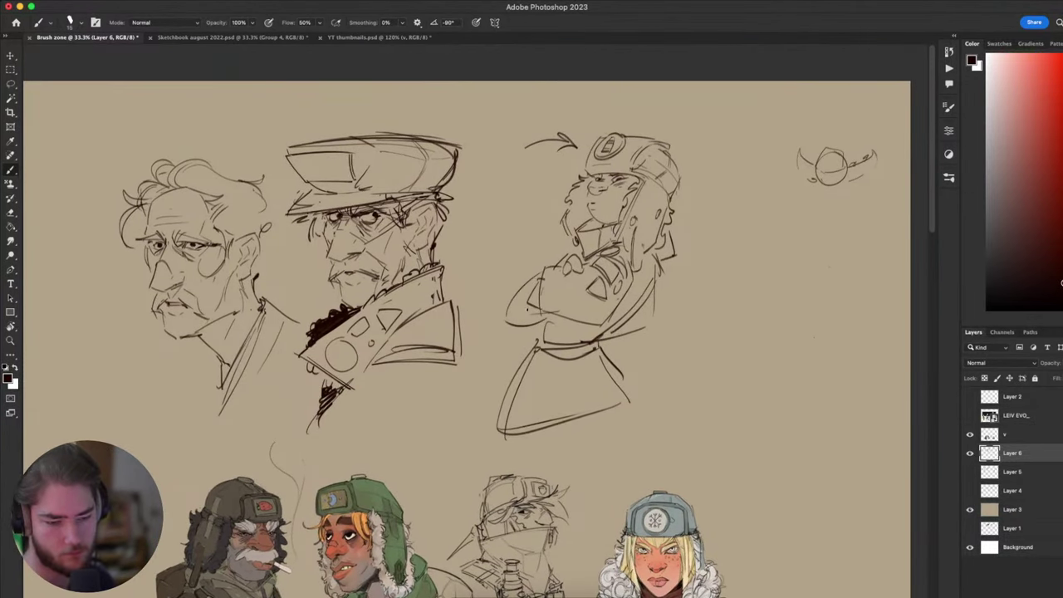
{"action": "left_click_drag", "start_coordinate": [502, 397], "coordinate": [447, 415]}
{"action": "left_click_drag", "start_coordinate": [728, 413], "coordinate": [684, 451]}
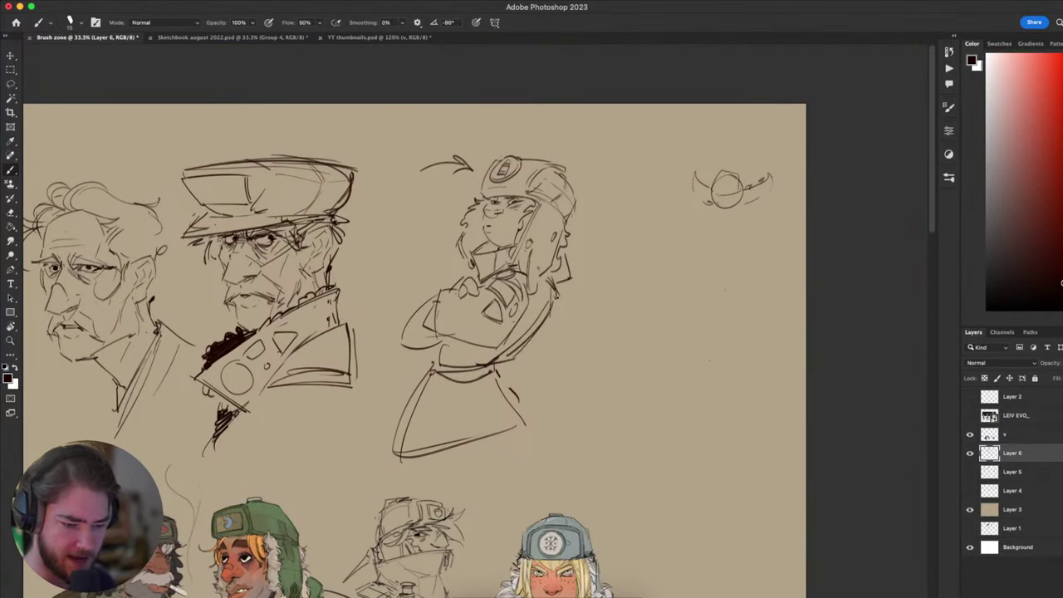
- Draw a large rounded pack-like contour behind the figure's back, from the near shoulder down to the waist
{"action": "mouse_move", "coordinate": [543, 276]}
{"action": "left_mouse_down"}
{"action": "mouse_move", "coordinate": [549, 310]}
{"action": "mouse_move", "coordinate": [511, 374]}
{"action": "mouse_move", "coordinate": [572, 355]}
{"action": "mouse_move", "coordinate": [567, 266]}
{"action": "left_mouse_up"}
{"action": "key", "text": "super+z"}
{"action": "mouse_move", "coordinate": [724, 350]}
{"action": "left_mouse_down"}
{"action": "mouse_move", "coordinate": [769, 308]}
{"action": "mouse_move", "coordinate": [778, 183]}
{"action": "mouse_move", "coordinate": [785, 347]}
{"action": "left_mouse_up"}
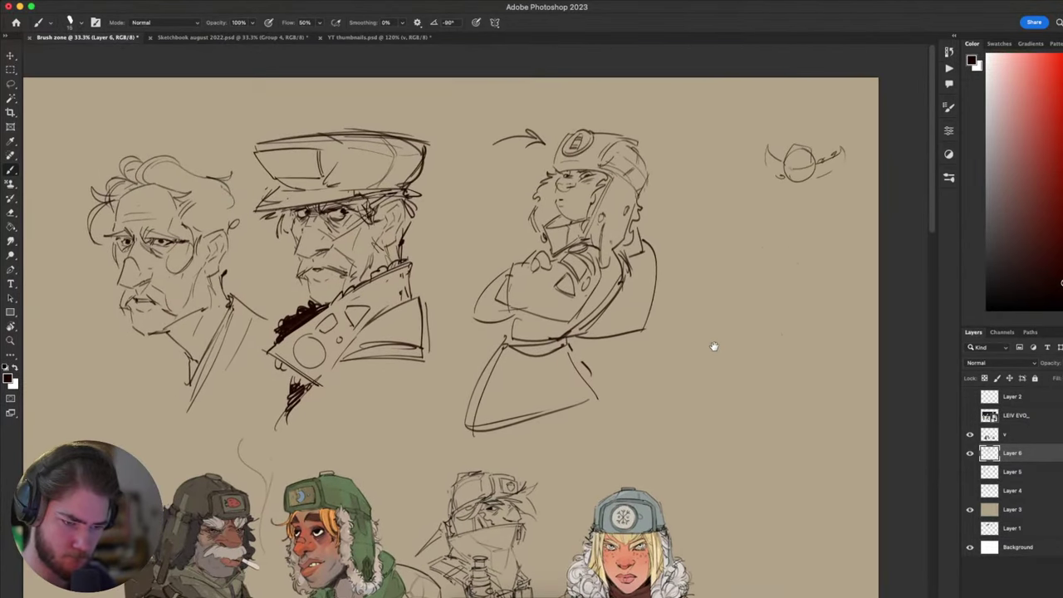
- Draw a tilted oval roll end with an inner arc at the base of the shape behind the back
{"action": "mouse_move", "coordinate": [622, 349]}
{"action": "left_mouse_down"}
{"action": "mouse_move", "coordinate": [622, 378]}
{"action": "mouse_move", "coordinate": [629, 339]}
{"action": "mouse_move", "coordinate": [593, 378]}
{"action": "left_mouse_up"}
{"action": "key", "text": "super+z"}
{"action": "key", "text": "super+z"}
{"action": "key", "text": "super+z"}
{"action": "key", "text": "e"}
{"action": "key", "text": "b"}
{"action": "key", "text": "super+z"}
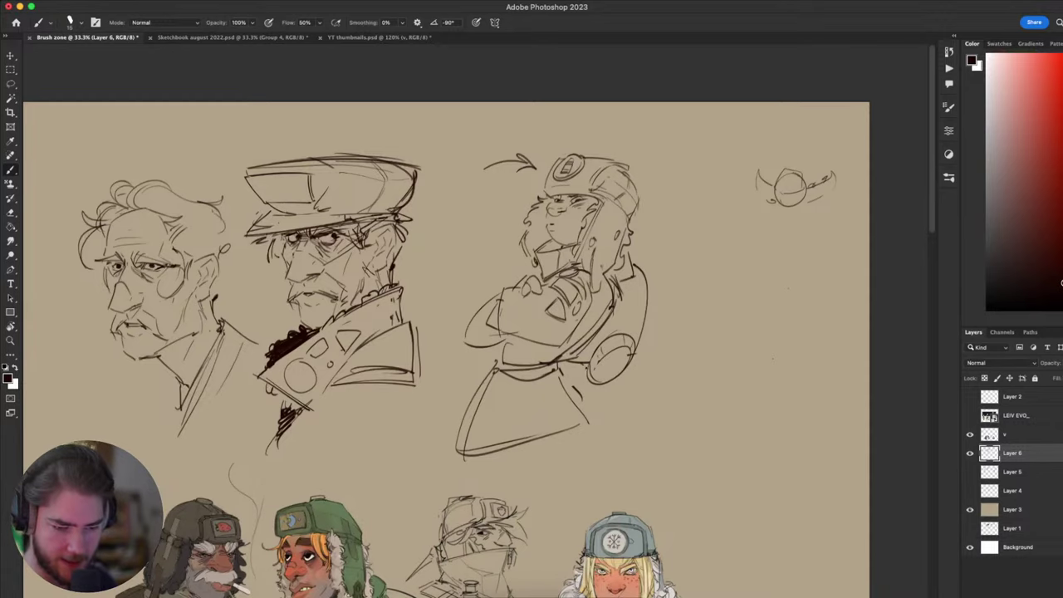
{"action": "left_click_drag", "start_coordinate": [570, 432], "coordinate": [553, 484]}
{"action": "mouse_move", "coordinate": [613, 338]}
{"action": "left_mouse_down"}
{"action": "mouse_move", "coordinate": [622, 390]}
{"action": "mouse_move", "coordinate": [632, 358]}
{"action": "left_mouse_up"}
{"action": "key", "text": "super+z"}
{"action": "key", "text": "super+z"}
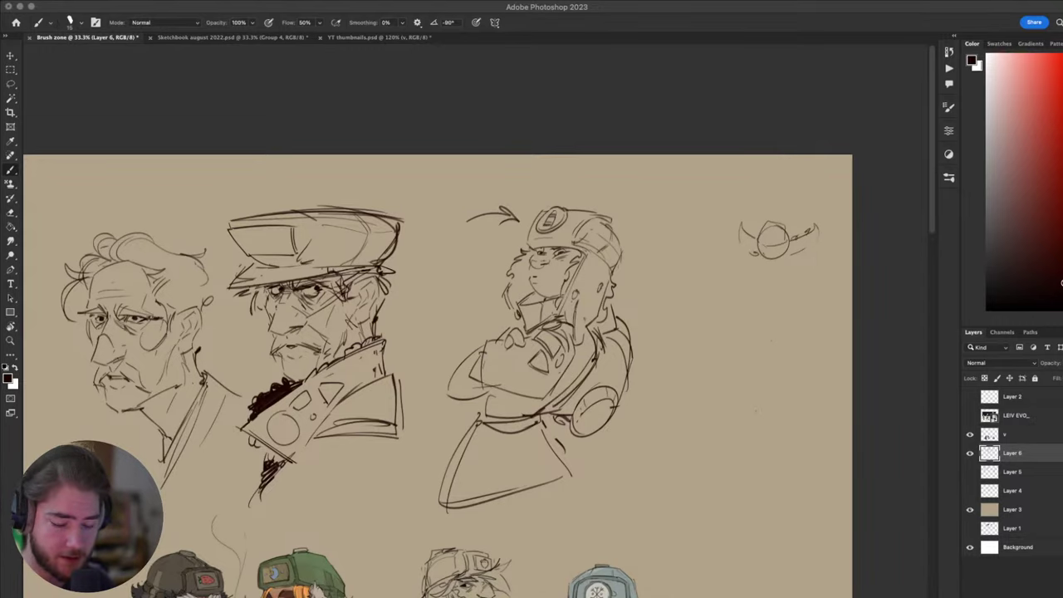
{"action": "mouse_move", "coordinate": [701, 427]}
{"action": "left_mouse_down"}
{"action": "mouse_move", "coordinate": [736, 396]}
{"action": "mouse_move", "coordinate": [697, 412]}
{"action": "left_mouse_up"}
{"action": "key", "text": "e"}
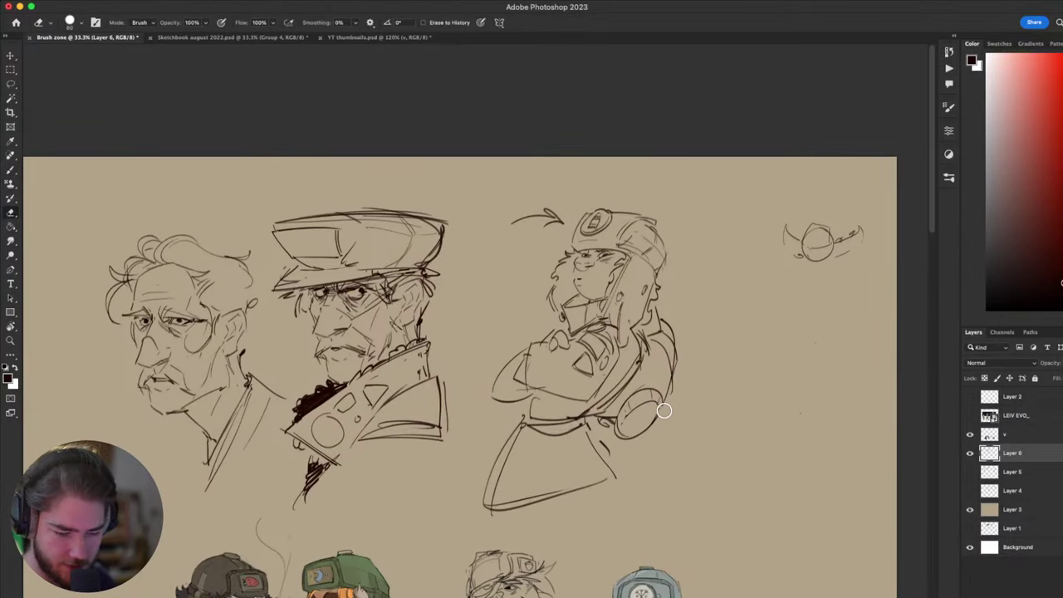
{"action": "key", "text": "b"}
{"action": "left_click_drag", "start_coordinate": [646, 440], "coordinate": [629, 459]}
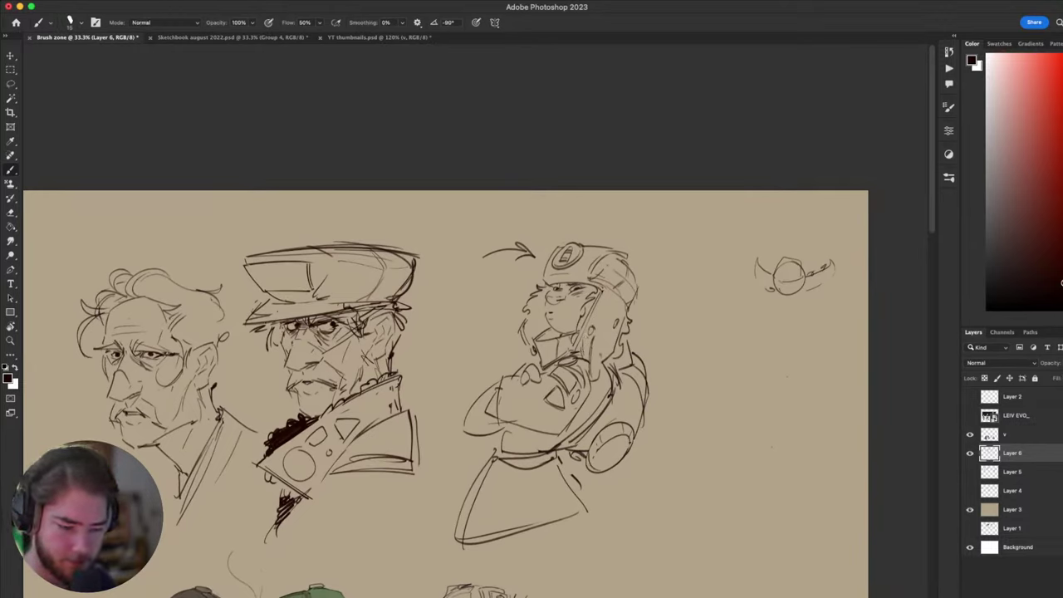
{"action": "left_click_drag", "start_coordinate": [583, 366], "coordinate": [587, 255]}
{"action": "left_click_drag", "start_coordinate": [549, 298], "coordinate": [506, 400]}
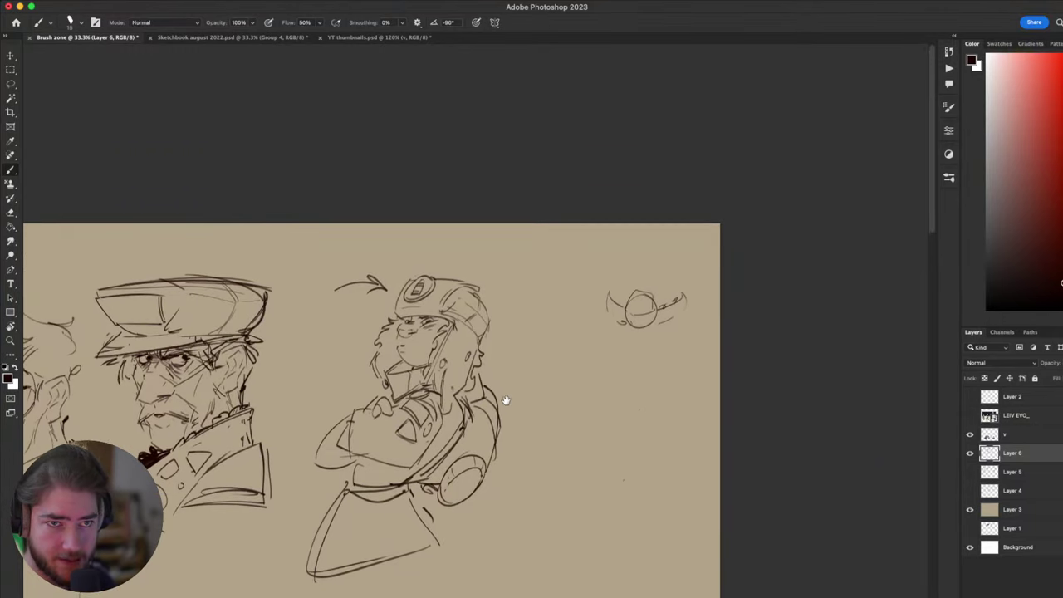
{"action": "key", "text": "super+plus"}
{"action": "key", "text": "super+plus"}
{"action": "key", "text": "super+minus"}
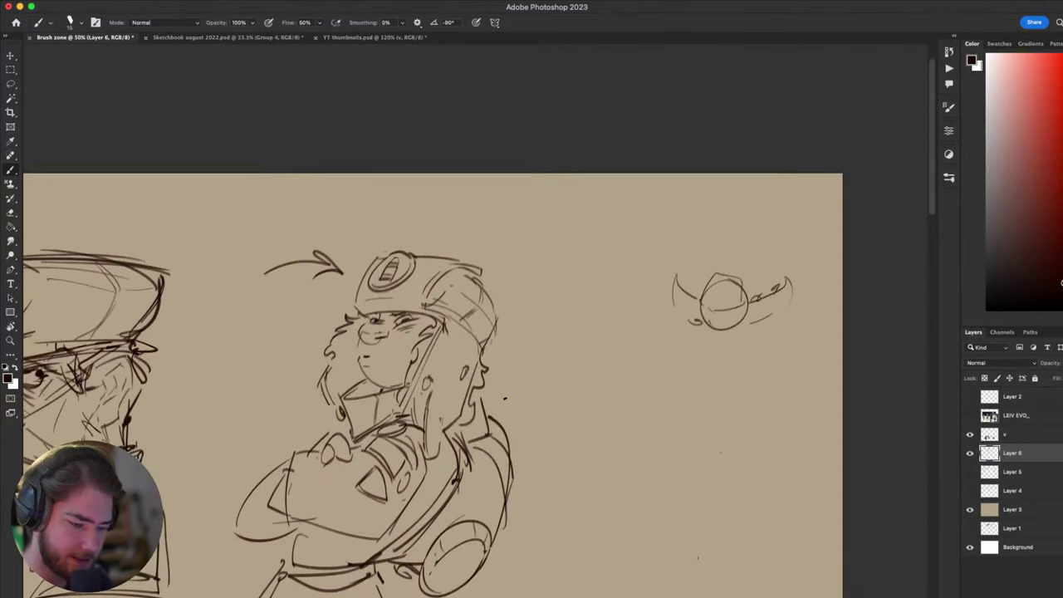
{"action": "left_click_drag", "start_coordinate": [673, 469], "coordinate": [773, 385]}
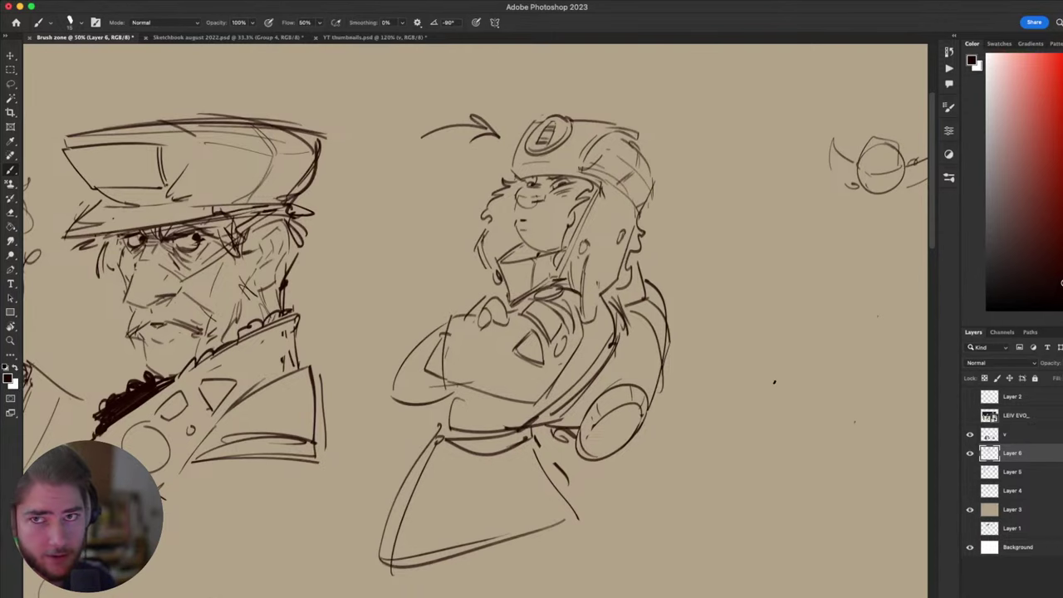
{"action": "left_click_drag", "start_coordinate": [733, 408], "coordinate": [699, 383]}
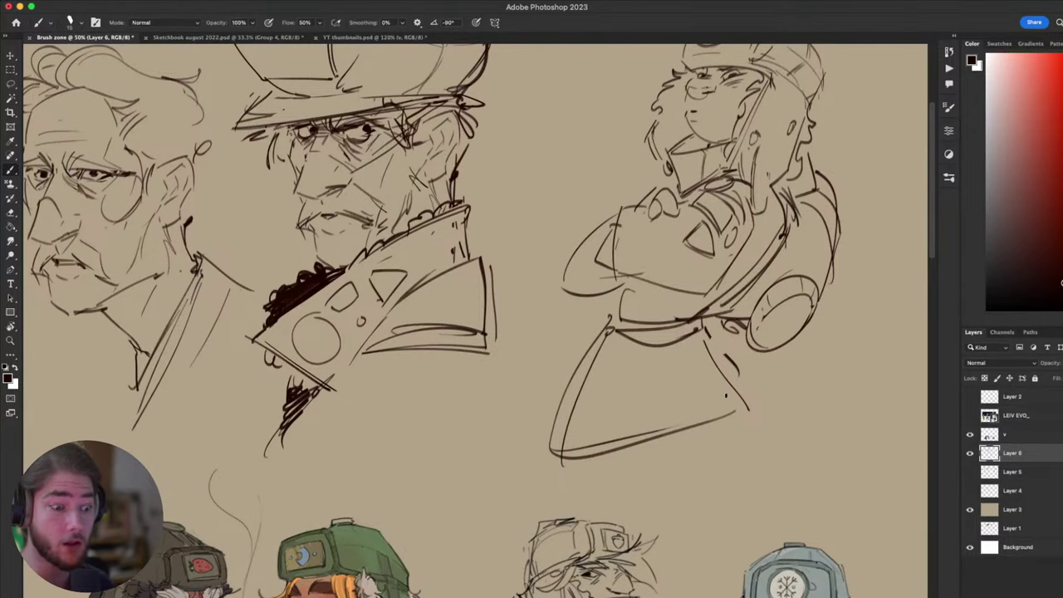
{"action": "left_click_drag", "start_coordinate": [761, 380], "coordinate": [646, 487]}
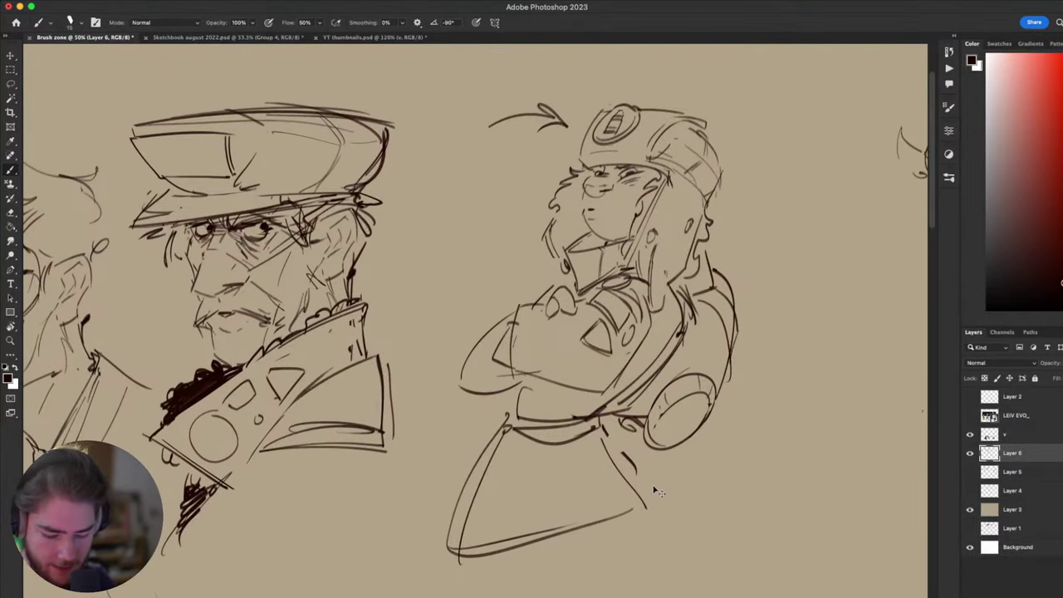
{"action": "key", "text": "super+minus"}
{"action": "left_click_drag", "start_coordinate": [738, 464], "coordinate": [776, 341]}
{"action": "mouse_move", "coordinate": [765, 387]}
{"action": "left_mouse_down"}
{"action": "mouse_move", "coordinate": [833, 377]}
{"action": "mouse_move", "coordinate": [854, 354]}
{"action": "mouse_move", "coordinate": [759, 409]}
{"action": "mouse_move", "coordinate": [790, 399]}
{"action": "mouse_move", "coordinate": [767, 373]}
{"action": "mouse_move", "coordinate": [738, 473]}
{"action": "mouse_move", "coordinate": [827, 398]}
{"action": "left_mouse_up"}
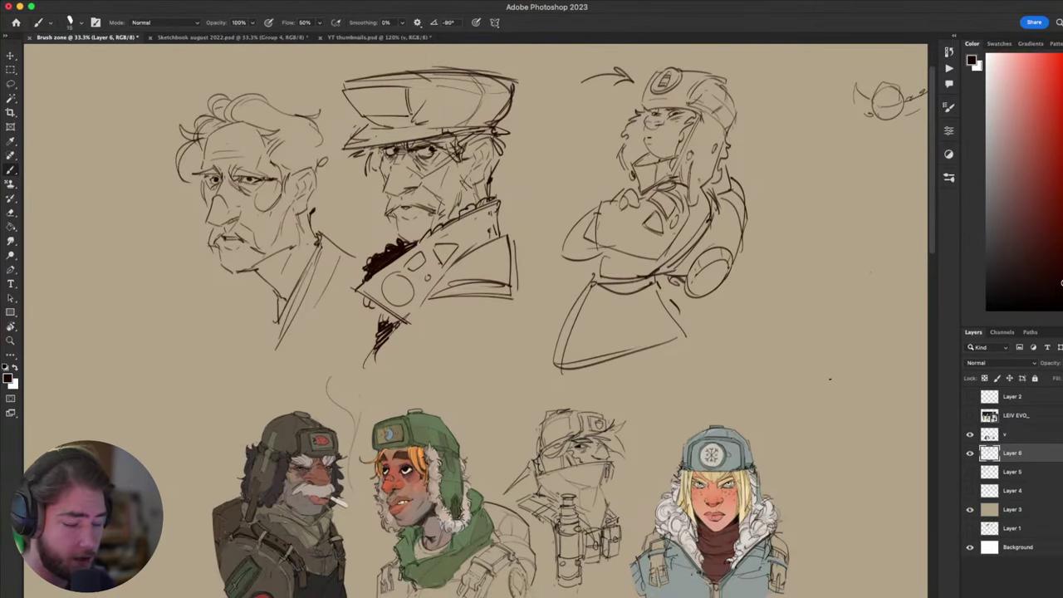
{"action": "left_click_drag", "start_coordinate": [828, 370], "coordinate": [780, 373]}
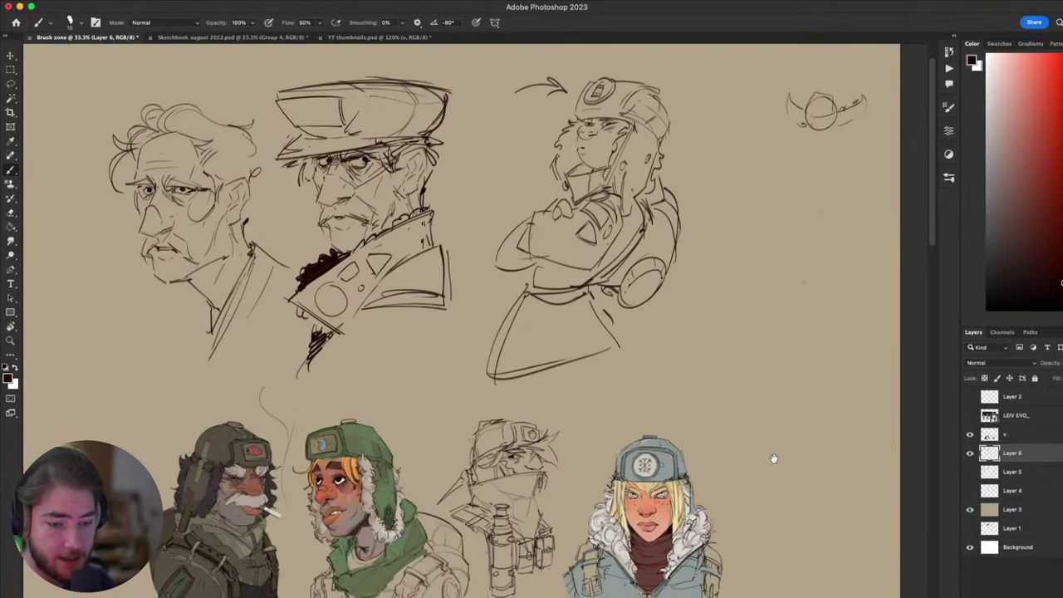
{"action": "left_click_drag", "start_coordinate": [773, 458], "coordinate": [757, 422]}
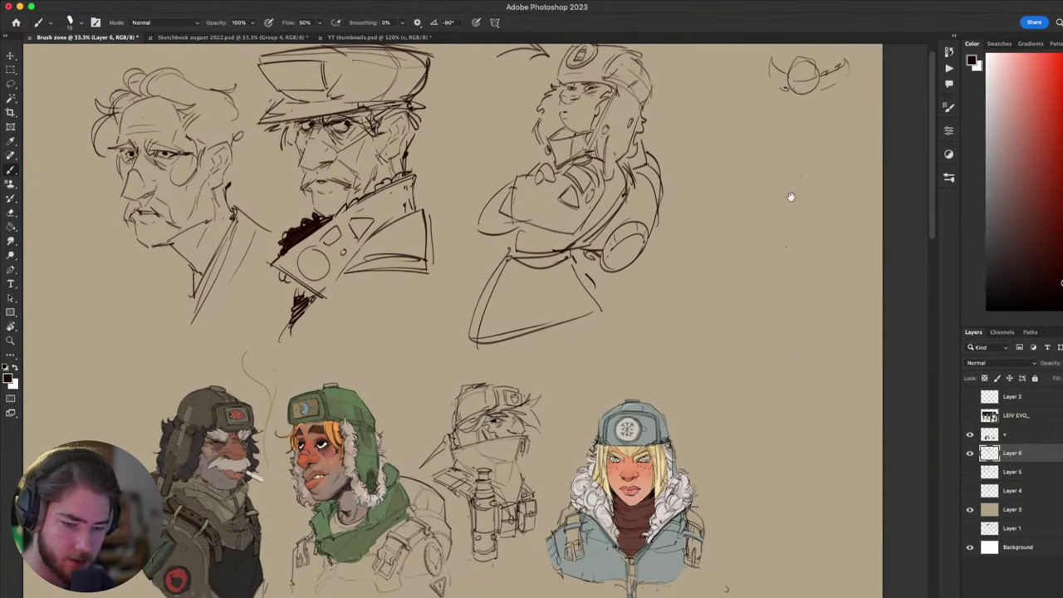
- Try a helmet-like outline with a curled front edge and a pointed rear tail in the empty area beside the crossed-arm figure
{"action": "left_click_drag", "start_coordinate": [790, 196], "coordinate": [737, 265]}
{"action": "mouse_move", "coordinate": [706, 350]}
{"action": "left_mouse_down"}
{"action": "mouse_move", "coordinate": [735, 313]}
{"action": "mouse_move", "coordinate": [755, 306]}
{"action": "mouse_move", "coordinate": [756, 271]}
{"action": "left_mouse_up"}
{"action": "mouse_move", "coordinate": [752, 320]}
{"action": "left_mouse_down"}
{"action": "mouse_move", "coordinate": [700, 358]}
{"action": "mouse_move", "coordinate": [655, 316]}
{"action": "mouse_move", "coordinate": [713, 232]}
{"action": "left_mouse_up"}
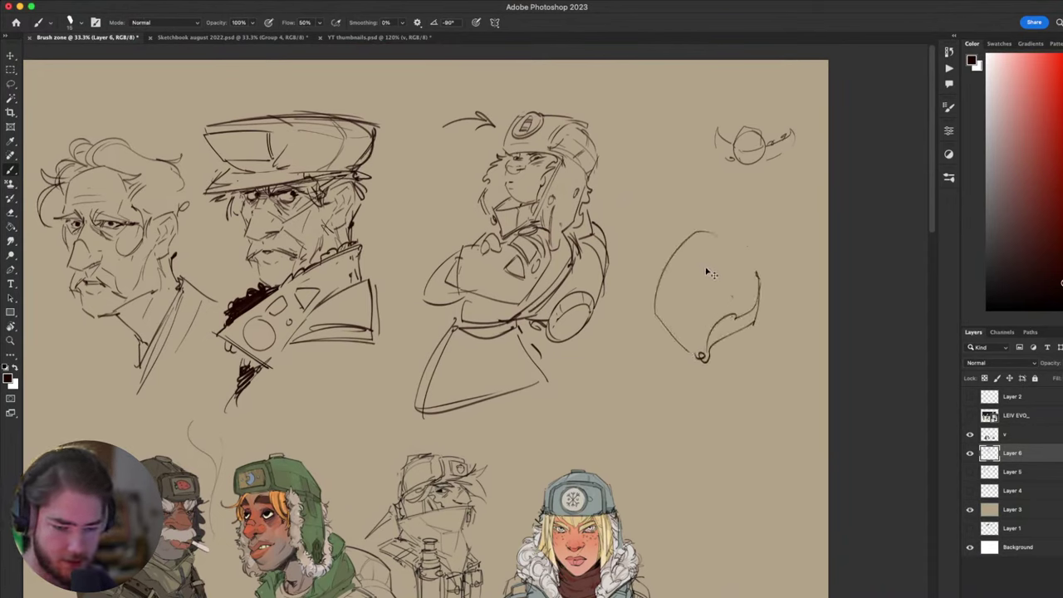
{"action": "key", "text": "super+z"}
{"action": "key", "text": "super+z"}
{"action": "left_click_drag", "start_coordinate": [699, 356], "coordinate": [611, 381]}
{"action": "mouse_move", "coordinate": [644, 337]}
{"action": "left_mouse_down"}
{"action": "mouse_move", "coordinate": [672, 241]}
{"action": "mouse_move", "coordinate": [762, 259]}
{"action": "left_mouse_up"}
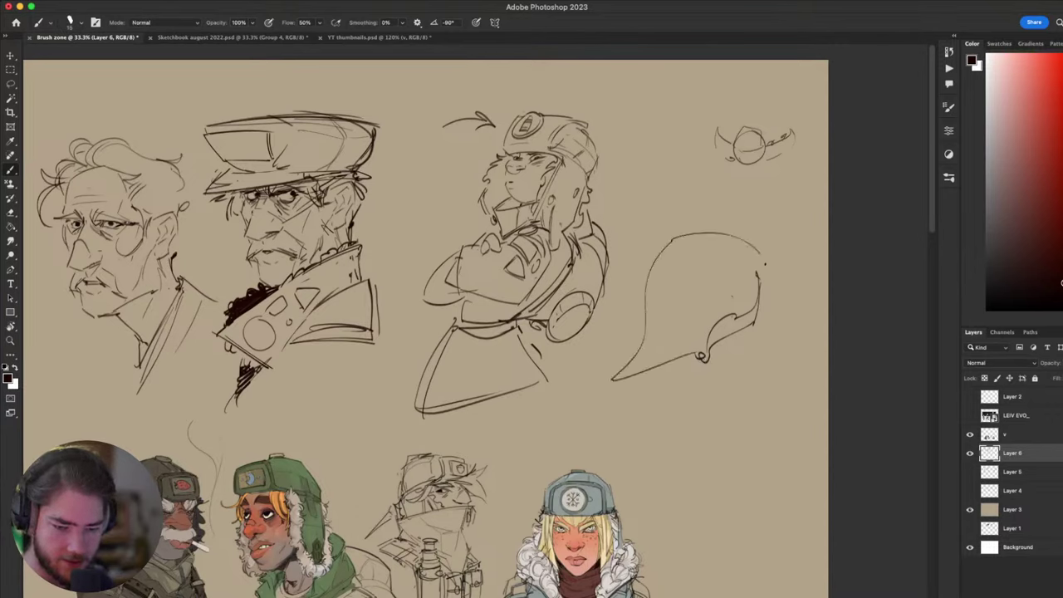
- Try inner contour lines on the helmet-like shape and undo them together with its domed outline
{"action": "left_click_drag", "start_coordinate": [624, 374], "coordinate": [678, 302]}
{"action": "mouse_move", "coordinate": [706, 269]}
{"action": "left_mouse_down"}
{"action": "mouse_move", "coordinate": [748, 279]}
{"action": "mouse_move", "coordinate": [757, 270]}
{"action": "left_mouse_up"}
{"action": "key", "text": "super+z"}
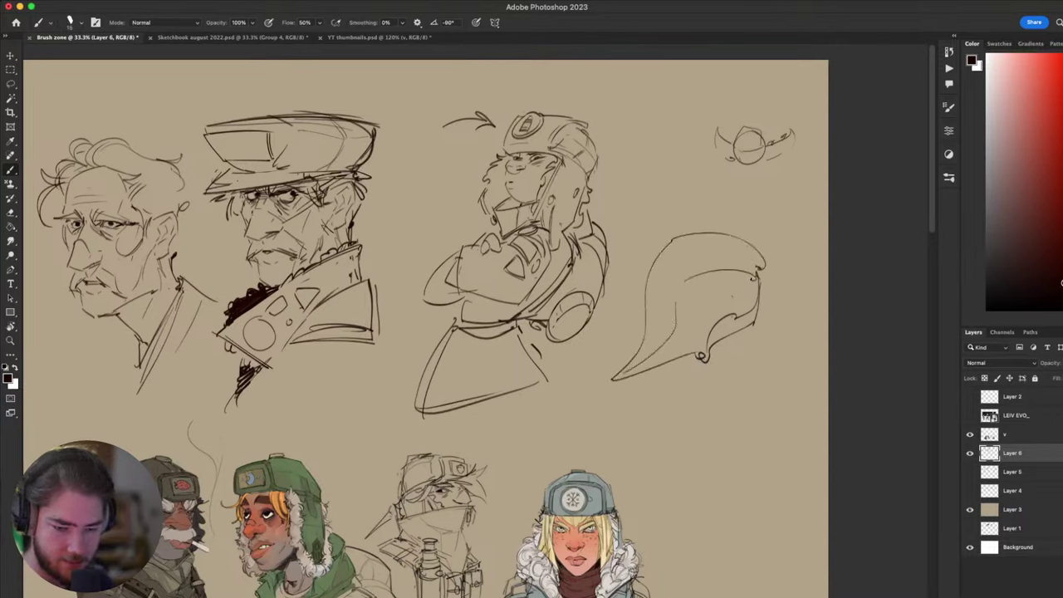
{"action": "key", "text": "super+z"}
{"action": "key", "text": "super+z"}
{"action": "key", "text": "super+z"}
{"action": "key", "text": "super+z"}
- Try a variant of the outline with a tall narrow post at its back and a curved inner line, and undo it
{"action": "mouse_move", "coordinate": [697, 355]}
{"action": "left_mouse_down"}
{"action": "mouse_move", "coordinate": [658, 189]}
{"action": "mouse_move", "coordinate": [668, 250]}
{"action": "mouse_move", "coordinate": [721, 235]}
{"action": "left_mouse_up"}
{"action": "left_click_drag", "start_coordinate": [755, 240], "coordinate": [757, 279]}
{"action": "mouse_move", "coordinate": [679, 264]}
{"action": "left_mouse_down"}
{"action": "mouse_move", "coordinate": [700, 303]}
{"action": "mouse_move", "coordinate": [679, 325]}
{"action": "mouse_move", "coordinate": [688, 301]}
{"action": "mouse_move", "coordinate": [710, 314]}
{"action": "mouse_move", "coordinate": [677, 256]}
{"action": "left_mouse_up"}
{"action": "key", "text": "super+z"}
{"action": "key", "text": "super+z"}
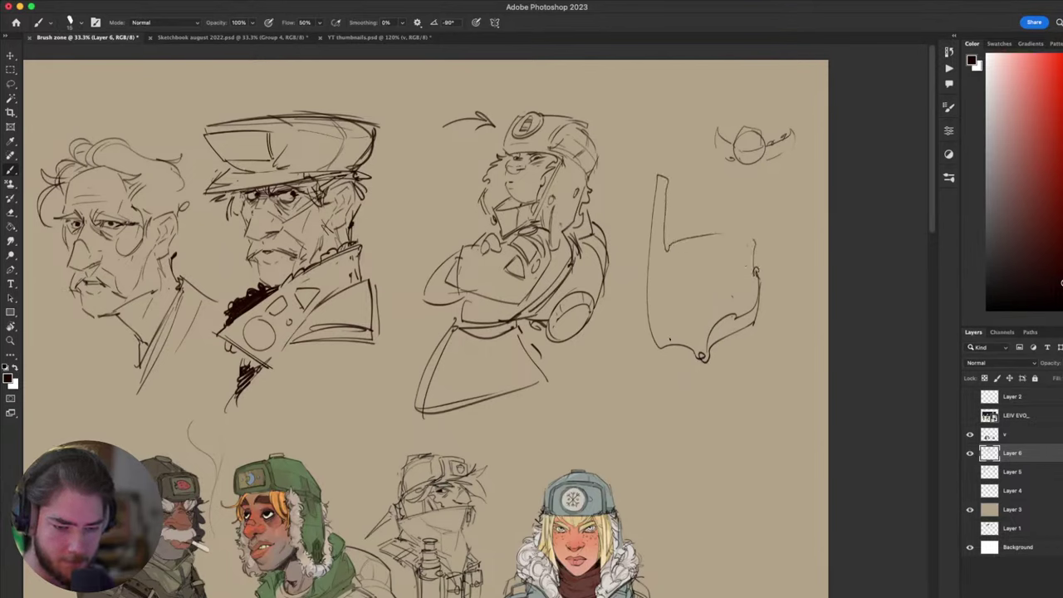
{"action": "mouse_move", "coordinate": [669, 343]}
{"action": "left_mouse_down"}
{"action": "mouse_move", "coordinate": [716, 284]}
{"action": "mouse_move", "coordinate": [670, 262]}
{"action": "mouse_move", "coordinate": [667, 298]}
{"action": "left_mouse_up"}
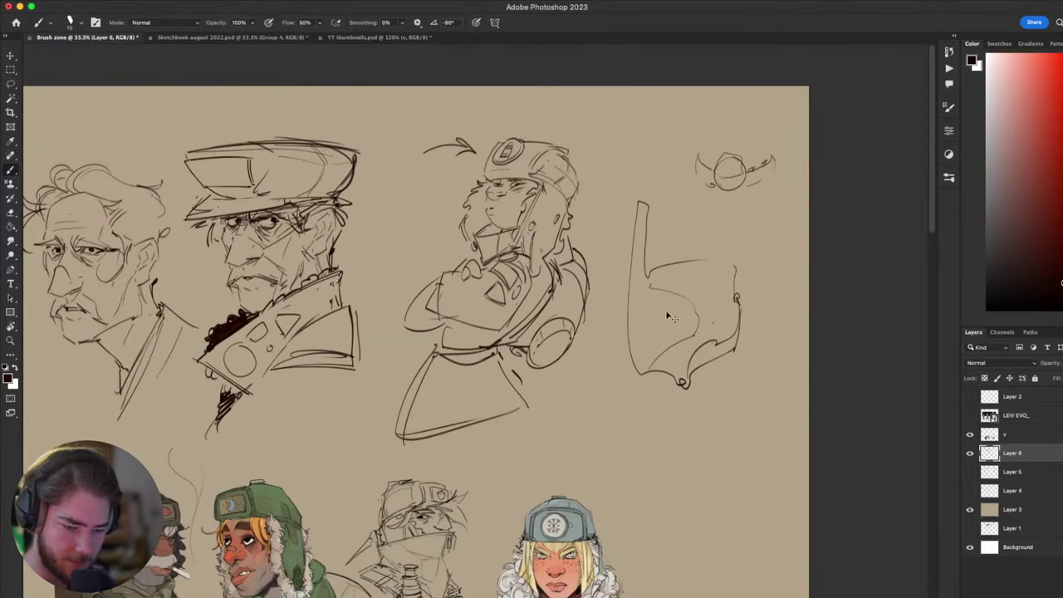
{"action": "key", "text": "super+z"}
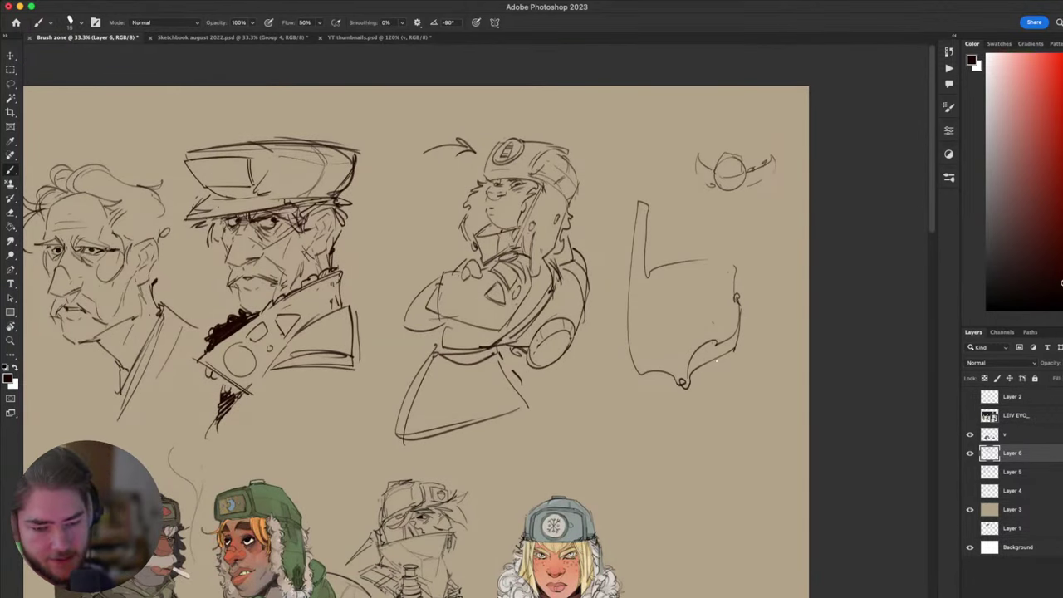
{"action": "key", "text": "super+z"}
{"action": "key", "text": "super+z"}
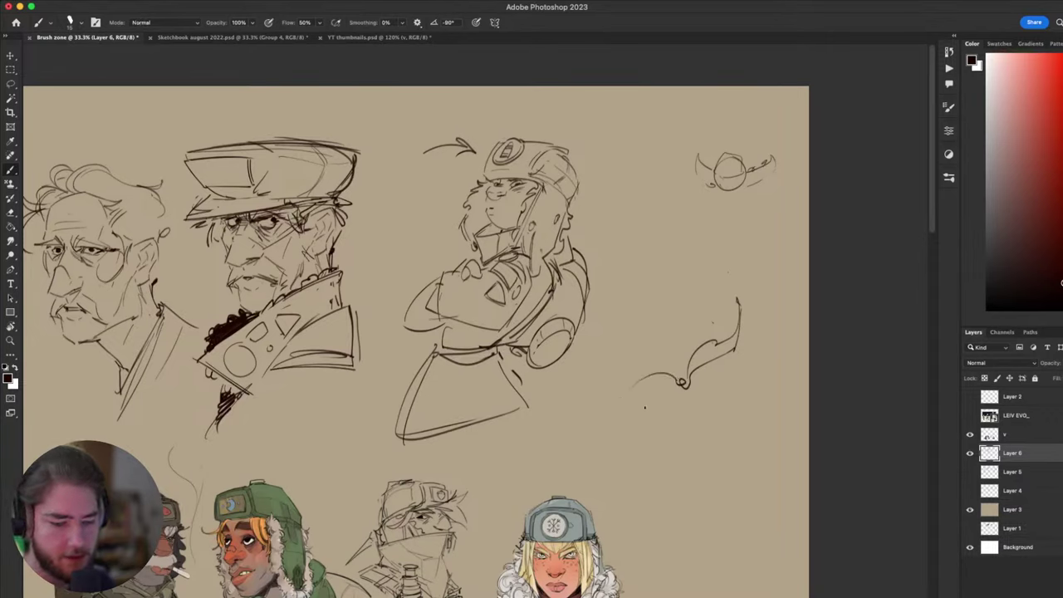
- Try further outlines on the curled front edge, one with a bulging crest and a long downward point
{"action": "mouse_move", "coordinate": [677, 383]}
{"action": "left_mouse_down"}
{"action": "mouse_move", "coordinate": [605, 417]}
{"action": "mouse_move", "coordinate": [661, 289]}
{"action": "mouse_move", "coordinate": [711, 259]}
{"action": "left_mouse_up"}
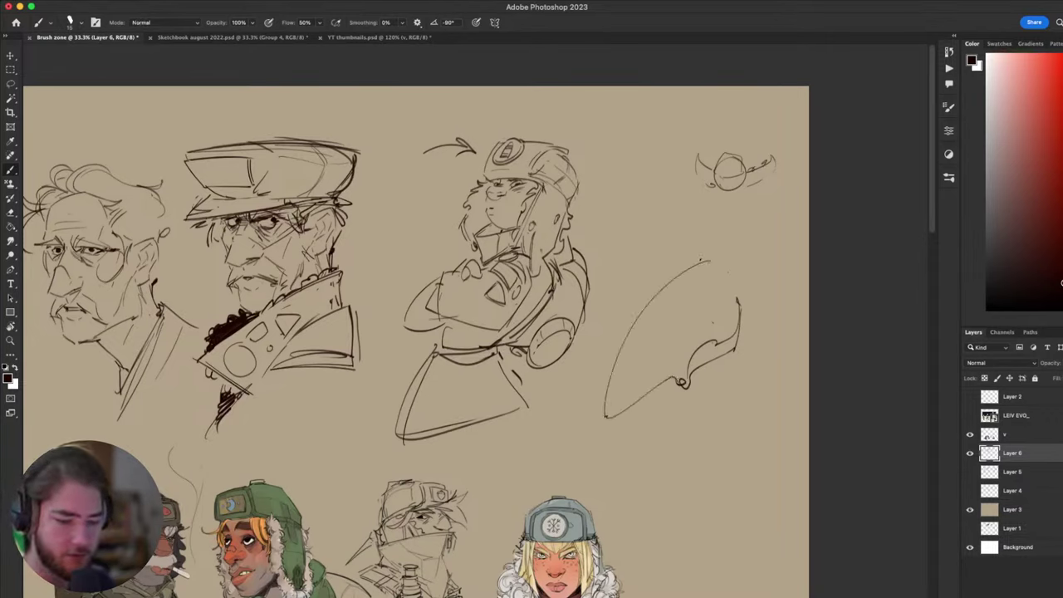
{"action": "key", "text": "super+z"}
{"action": "mouse_move", "coordinate": [669, 381]}
{"action": "left_mouse_down"}
{"action": "mouse_move", "coordinate": [657, 449]}
{"action": "mouse_move", "coordinate": [626, 302]}
{"action": "mouse_move", "coordinate": [655, 277]}
{"action": "mouse_move", "coordinate": [647, 249]}
{"action": "mouse_move", "coordinate": [678, 230]}
{"action": "mouse_move", "coordinate": [738, 299]}
{"action": "left_mouse_up"}
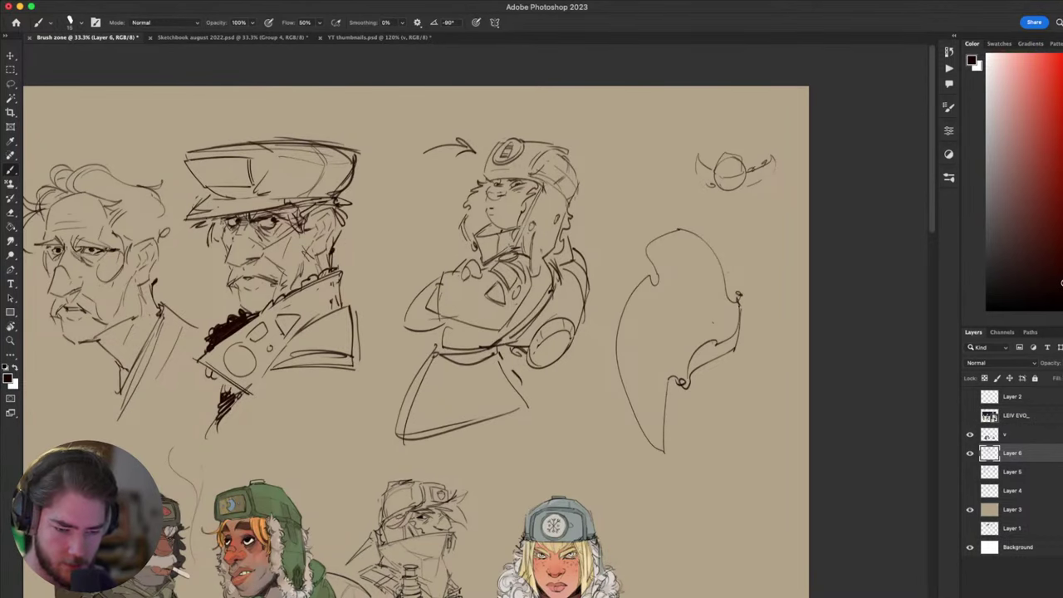
{"action": "mouse_move", "coordinate": [772, 379]}
{"action": "left_mouse_down"}
{"action": "mouse_move", "coordinate": [788, 189]}
{"action": "mouse_move", "coordinate": [763, 336]}
{"action": "mouse_move", "coordinate": [692, 418]}
{"action": "mouse_move", "coordinate": [689, 455]}
{"action": "mouse_move", "coordinate": [715, 417]}
{"action": "mouse_move", "coordinate": [716, 461]}
{"action": "left_mouse_up"}
{"action": "key", "text": "super+z"}
{"action": "key", "text": "super+z"}
- Lasso the leftover lines of the abandoned helmet-like shape, cut them from the layer and return to the brush
{"action": "key", "text": "l"}
{"action": "mouse_move", "coordinate": [759, 371]}
{"action": "left_mouse_down"}
{"action": "mouse_move", "coordinate": [622, 463]}
{"action": "mouse_move", "coordinate": [794, 354]}
{"action": "left_mouse_up"}
{"action": "key", "text": "super+x"}
{"action": "key", "text": "b"}
{"action": "mouse_move", "coordinate": [681, 404]}
{"action": "left_mouse_down"}
{"action": "mouse_move", "coordinate": [785, 379]}
{"action": "mouse_move", "coordinate": [702, 407]}
{"action": "mouse_move", "coordinate": [735, 397]}
{"action": "left_mouse_up"}
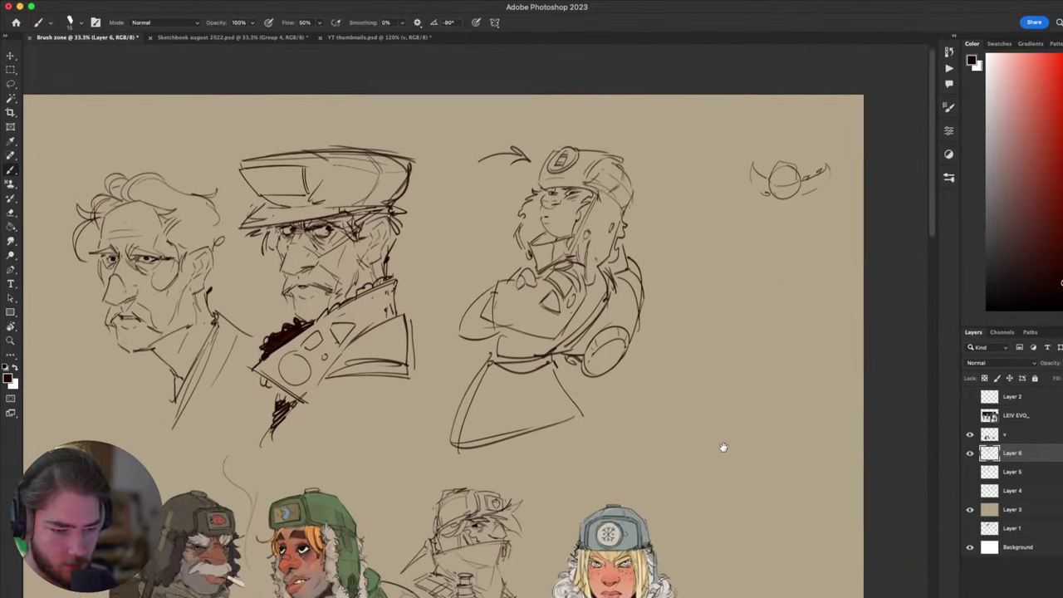
- Add a new layer above the sketch layer, set the brush colour to bright red and undo the test stroke
{"action": "key", "text": "alt+shift+super+n"}
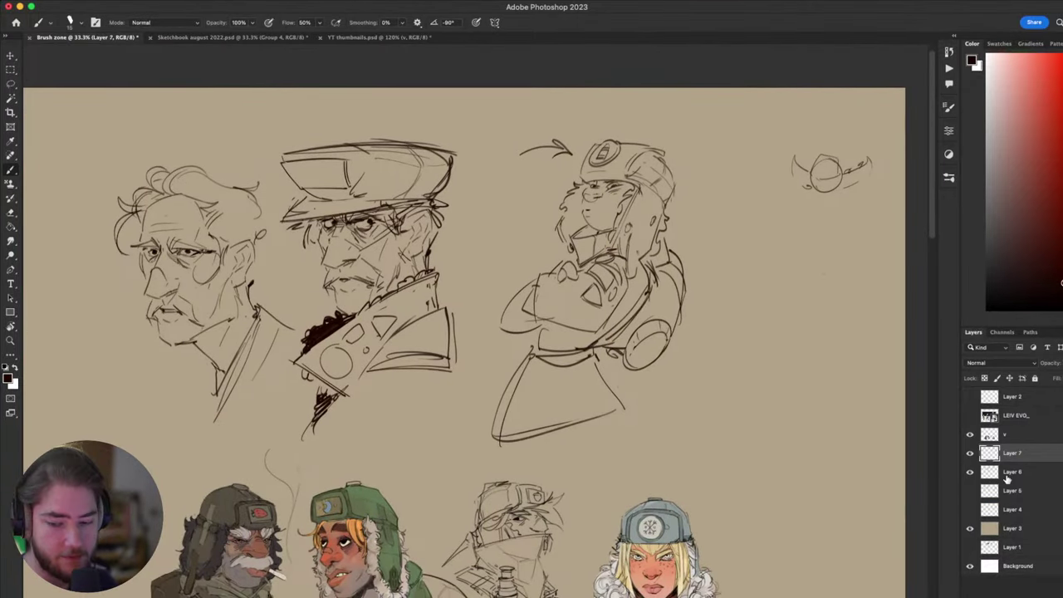
{"action": "left_click_drag", "start_coordinate": [1020, 120], "coordinate": [1060, 55]}
{"action": "left_click_drag", "start_coordinate": [748, 307], "coordinate": [693, 478]}
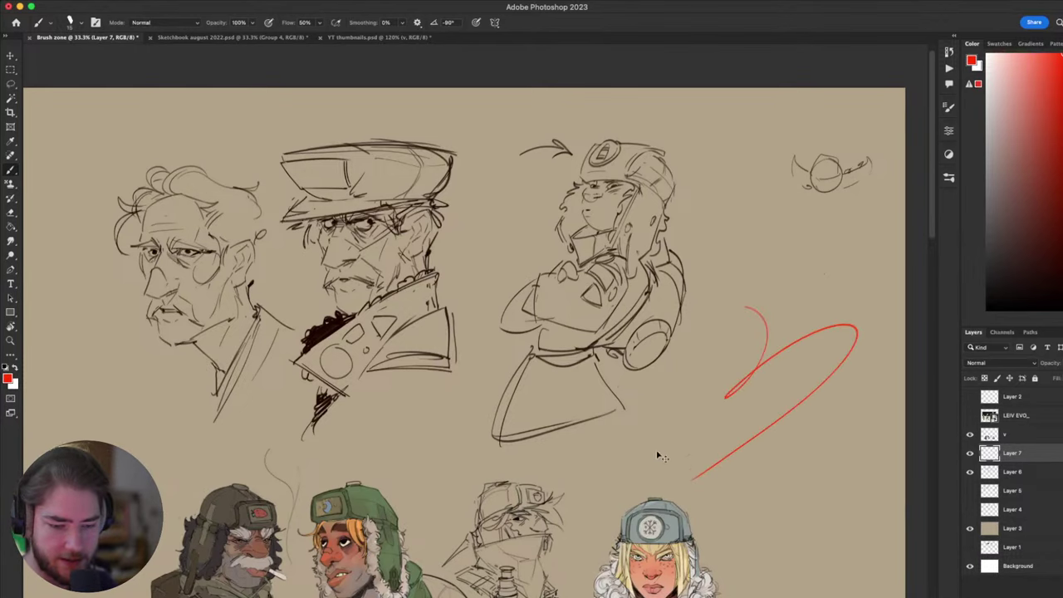
{"action": "key", "text": "super+z"}
{"action": "mouse_move", "coordinate": [703, 393]}
{"action": "left_mouse_down"}
{"action": "mouse_move", "coordinate": [584, 463]}
{"action": "mouse_move", "coordinate": [734, 309]}
{"action": "left_mouse_up"}
{"action": "left_click_drag", "start_coordinate": [722, 210], "coordinate": [722, 229]}
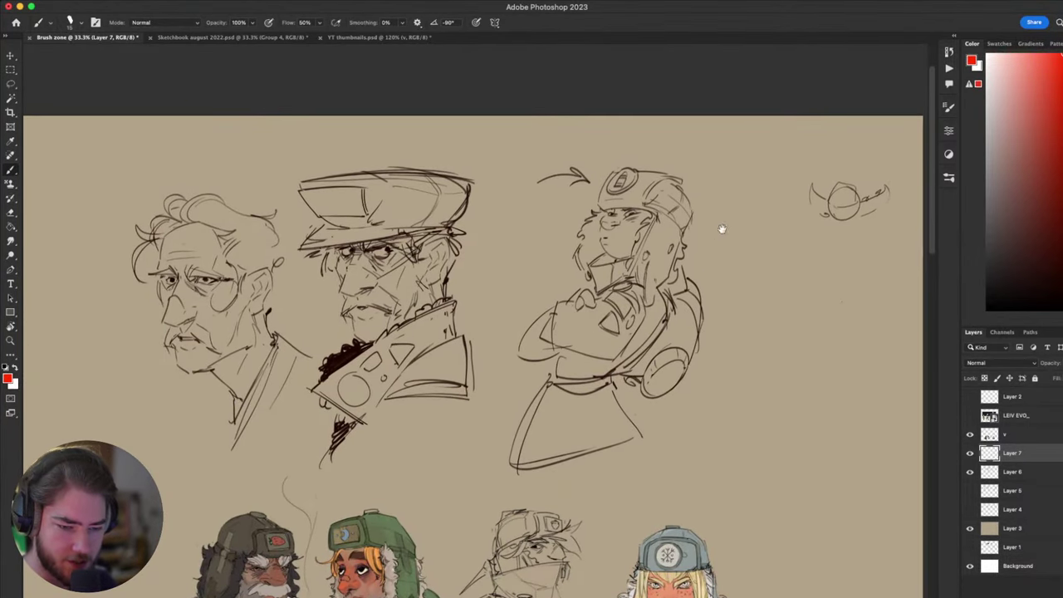
- Try red gesture curves running over the crossed-arm figure's head and torso, and undo them
{"action": "mouse_move", "coordinate": [573, 218]}
{"action": "left_mouse_down"}
{"action": "mouse_move", "coordinate": [656, 211]}
{"action": "mouse_move", "coordinate": [675, 416]}
{"action": "left_mouse_up"}
{"action": "key", "text": "super+z"}
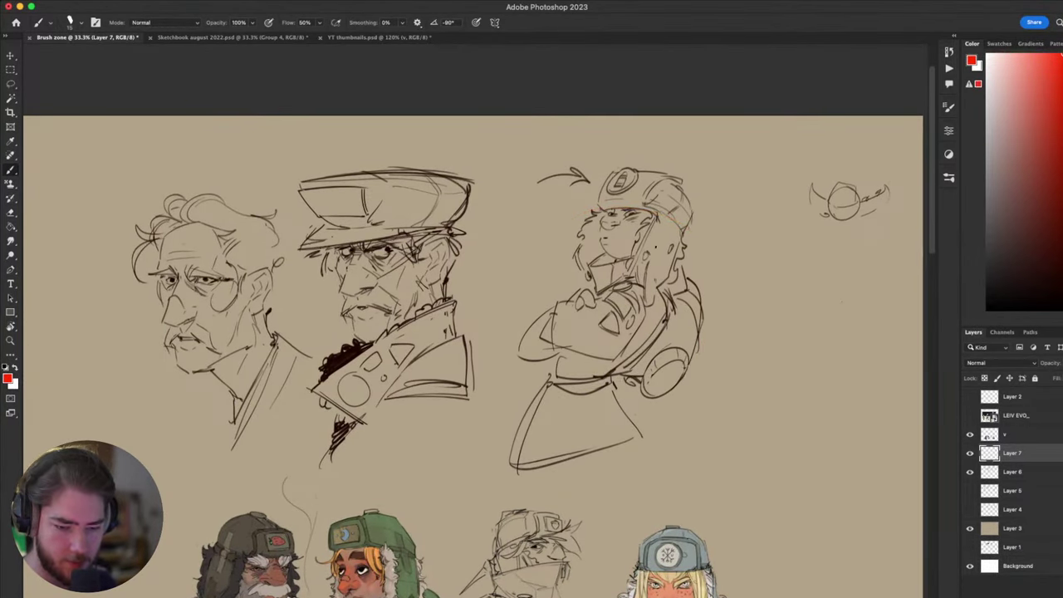
{"action": "mouse_move", "coordinate": [683, 279]}
{"action": "left_mouse_down"}
{"action": "mouse_move", "coordinate": [610, 433]}
{"action": "mouse_move", "coordinate": [688, 361]}
{"action": "mouse_move", "coordinate": [677, 386]}
{"action": "mouse_move", "coordinate": [657, 365]}
{"action": "mouse_move", "coordinate": [656, 390]}
{"action": "mouse_move", "coordinate": [630, 414]}
{"action": "left_mouse_up"}
{"action": "key", "text": "super+z"}
{"action": "key", "text": "super+z"}
{"action": "key", "text": "super+z"}
{"action": "key", "text": "super+z"}
{"action": "key", "text": "super+z"}
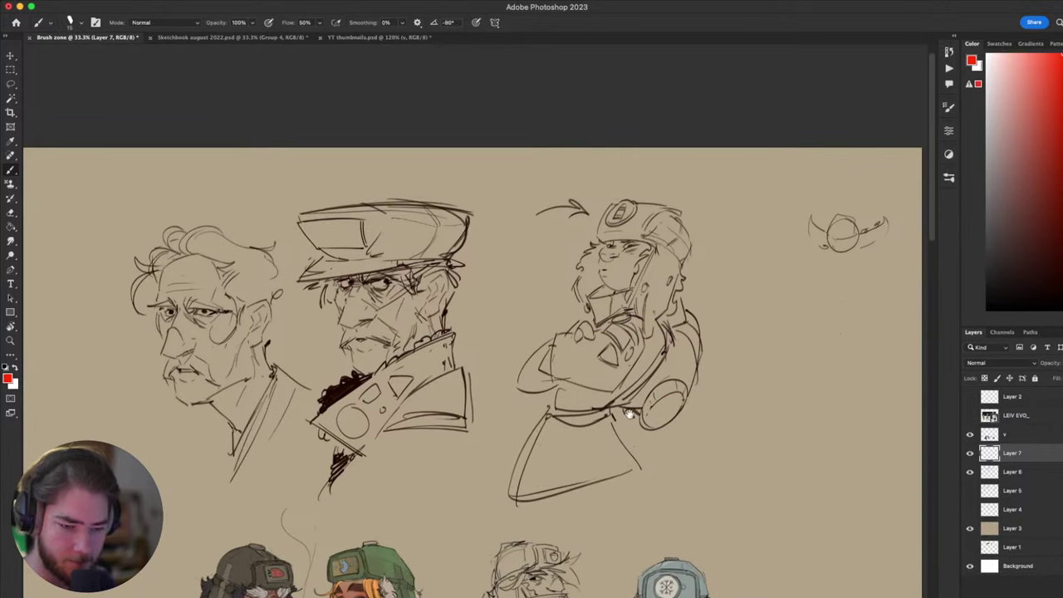
- Try a red curve from the back of the cap down the earflap and around under the crossed forearms
{"action": "left_click_drag", "start_coordinate": [664, 200], "coordinate": [531, 384]}
{"action": "key", "text": "super+z"}
{"action": "left_click_drag", "start_coordinate": [666, 331], "coordinate": [552, 395]}
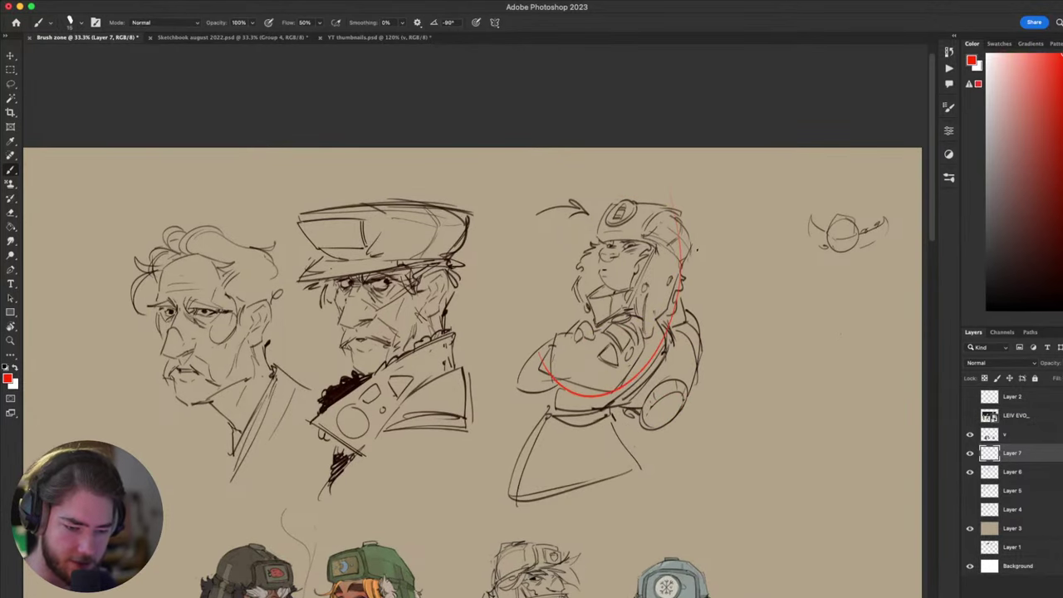
{"action": "key", "text": "super+z"}
{"action": "mouse_move", "coordinate": [664, 208]}
{"action": "left_mouse_down"}
{"action": "mouse_move", "coordinate": [644, 330]}
{"action": "mouse_move", "coordinate": [545, 363]}
{"action": "left_mouse_up"}
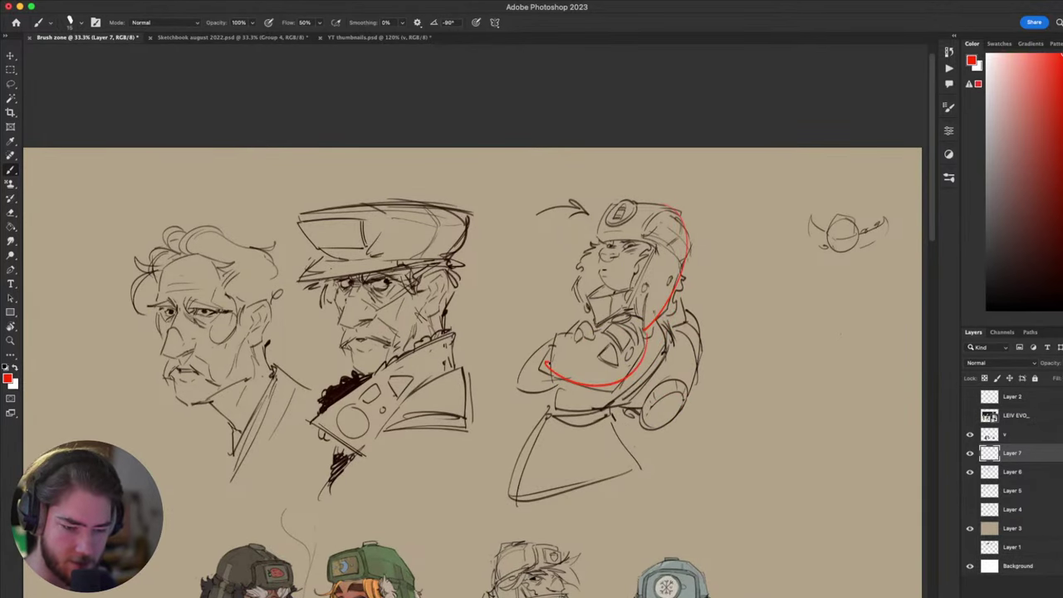
{"action": "key", "text": "super+z"}
{"action": "key", "text": "super+z"}
- Trace the crossed-arm figure's face opening in red along the cap brim, the near cheek and the chin
{"action": "scroll", "coordinate": [673, 241], "scroll_direction": "up", "scroll_amount": 4}
{"action": "scroll", "coordinate": [673, 241], "scroll_direction": "right", "scroll_amount": 2}
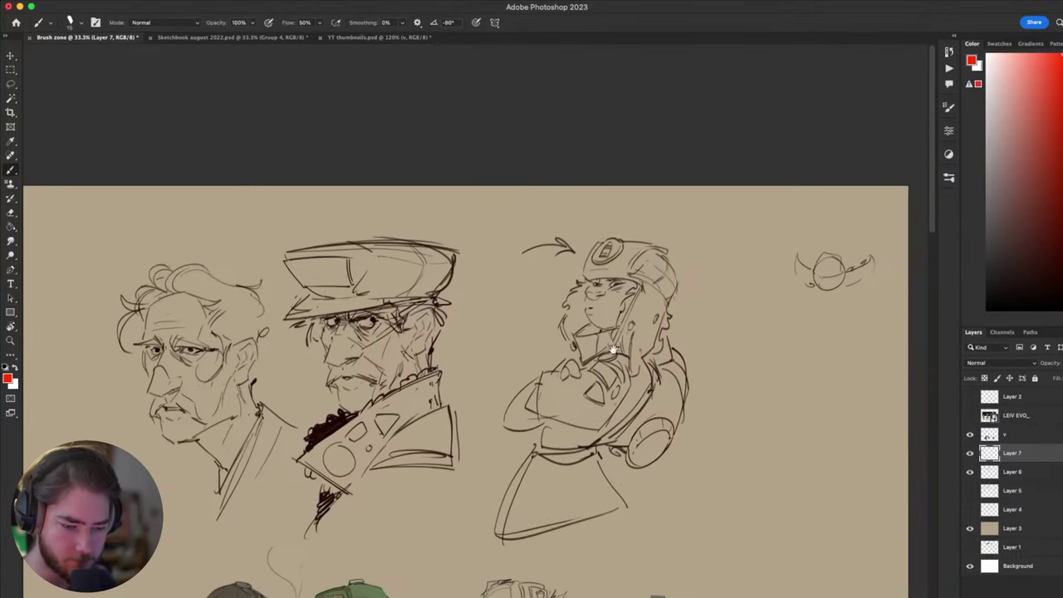
{"action": "left_click_drag", "start_coordinate": [555, 309], "coordinate": [625, 315]}
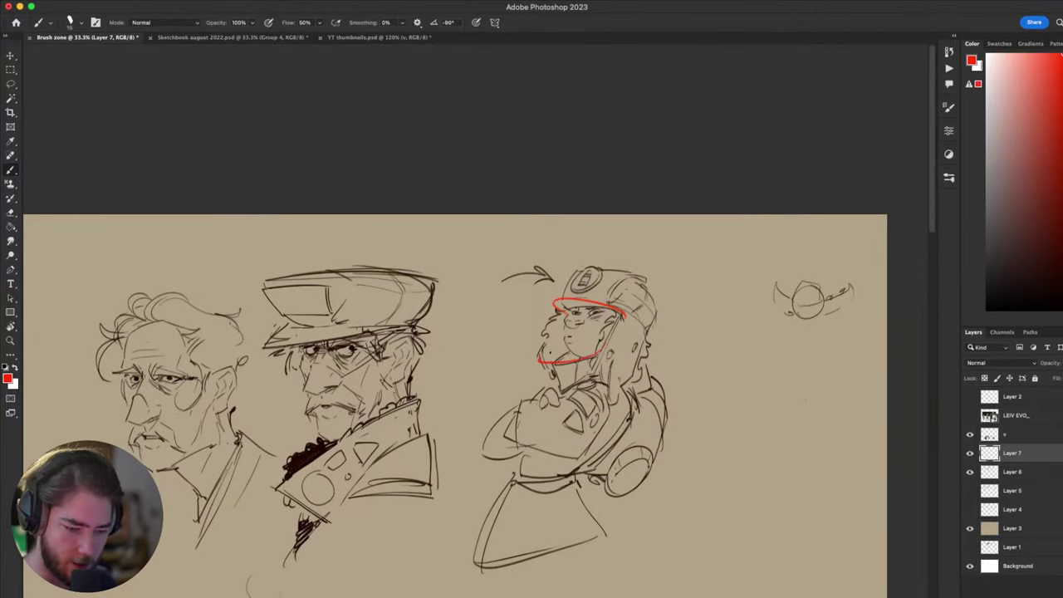
{"action": "mouse_move", "coordinate": [549, 363]}
{"action": "left_mouse_down"}
{"action": "mouse_move", "coordinate": [579, 356]}
{"action": "mouse_move", "coordinate": [572, 349]}
{"action": "left_mouse_up"}
{"action": "key", "text": "super+z"}
{"action": "left_click_drag", "start_coordinate": [596, 357], "coordinate": [564, 366]}
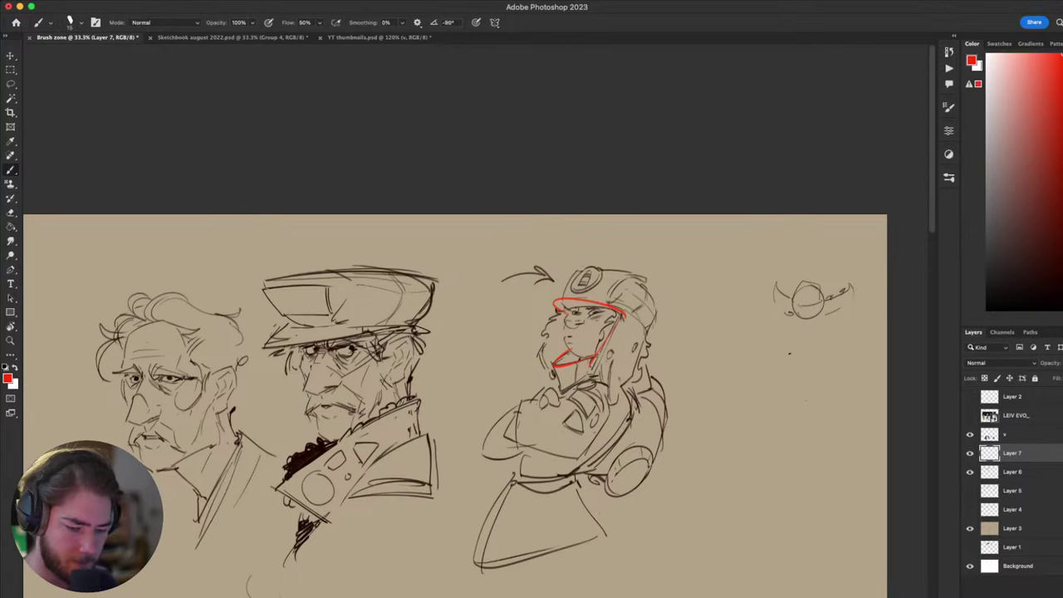
{"action": "left_click_drag", "start_coordinate": [710, 438], "coordinate": [758, 371]}
{"action": "mouse_move", "coordinate": [724, 406]}
{"action": "left_mouse_down"}
{"action": "mouse_move", "coordinate": [760, 387]}
{"action": "mouse_move", "coordinate": [730, 382]}
{"action": "left_mouse_up"}
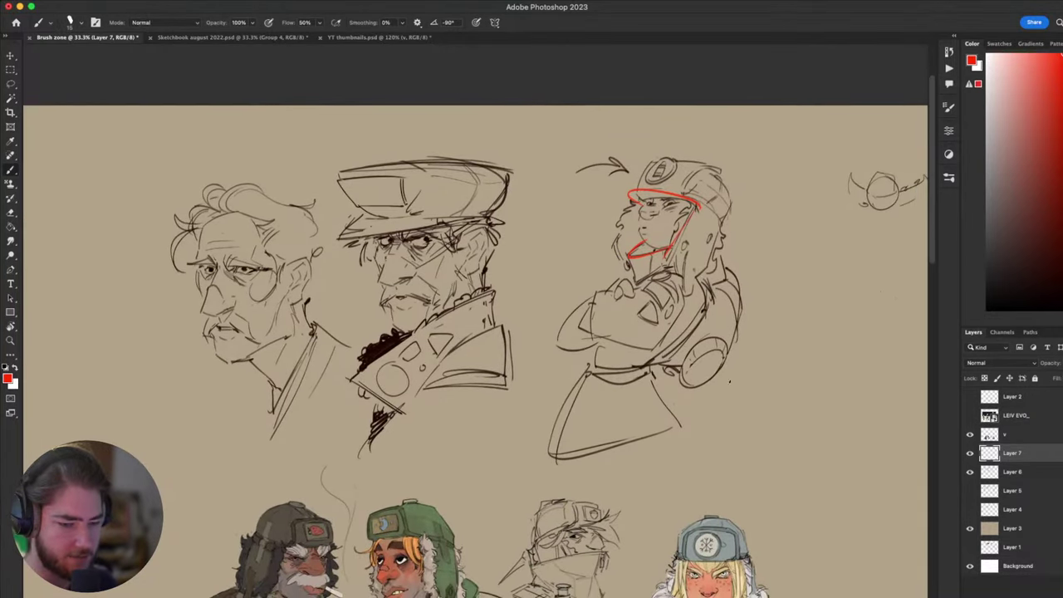
- Try long red diagonal sweeps between the coat skirt and the figure's back, and undo the red marks
{"action": "mouse_move", "coordinate": [742, 346]}
{"action": "left_mouse_down"}
{"action": "mouse_move", "coordinate": [610, 420]}
{"action": "mouse_move", "coordinate": [634, 373]}
{"action": "mouse_move", "coordinate": [677, 332]}
{"action": "mouse_move", "coordinate": [564, 463]}
{"action": "mouse_move", "coordinate": [546, 507]}
{"action": "left_mouse_up"}
{"action": "mouse_move", "coordinate": [671, 389]}
{"action": "left_mouse_down"}
{"action": "mouse_move", "coordinate": [691, 432]}
{"action": "mouse_move", "coordinate": [747, 331]}
{"action": "left_mouse_up"}
{"action": "key", "text": "super+z"}
{"action": "mouse_move", "coordinate": [678, 444]}
{"action": "left_mouse_down"}
{"action": "mouse_move", "coordinate": [770, 322]}
{"action": "mouse_move", "coordinate": [527, 444]}
{"action": "left_mouse_up"}
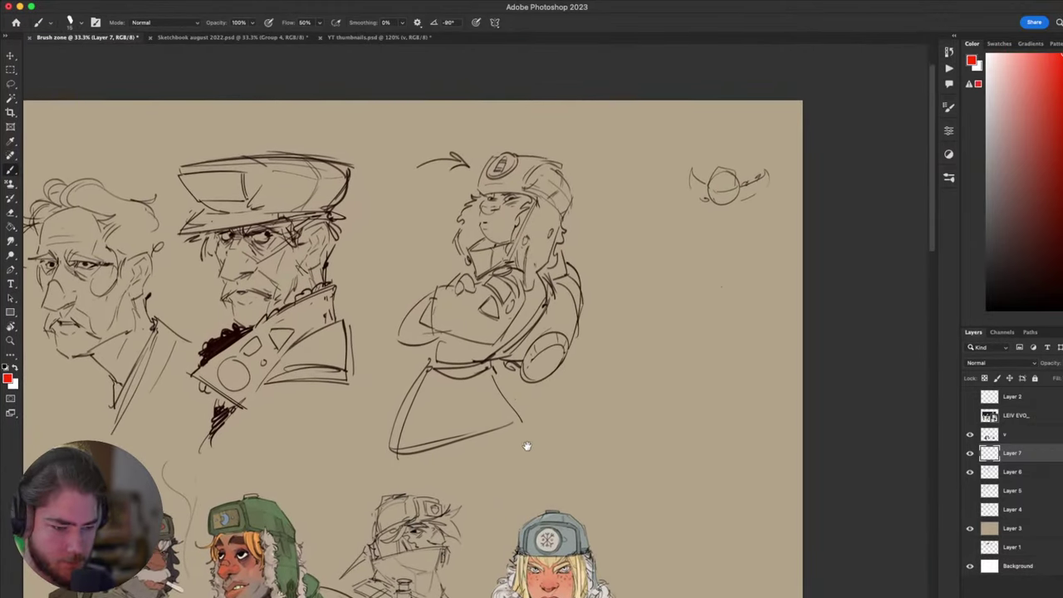
{"action": "left_click_drag", "start_coordinate": [376, 487], "coordinate": [623, 193]}
{"action": "key", "text": "super+z"}
- Draw a red S-shaped line of action from the cap through the crossed arms down to the coat skirt's front hem corner
{"action": "left_click_drag", "start_coordinate": [546, 196], "coordinate": [409, 397]}
{"action": "key", "text": "super+z"}
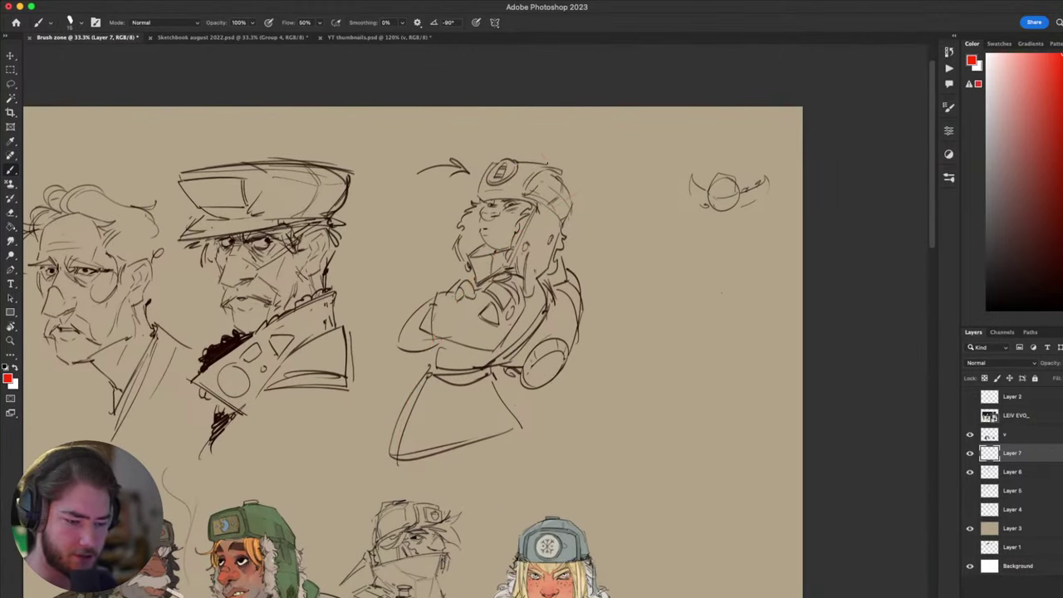
{"action": "left_click_drag", "start_coordinate": [546, 176], "coordinate": [397, 476]}
{"action": "key", "text": "super+z"}
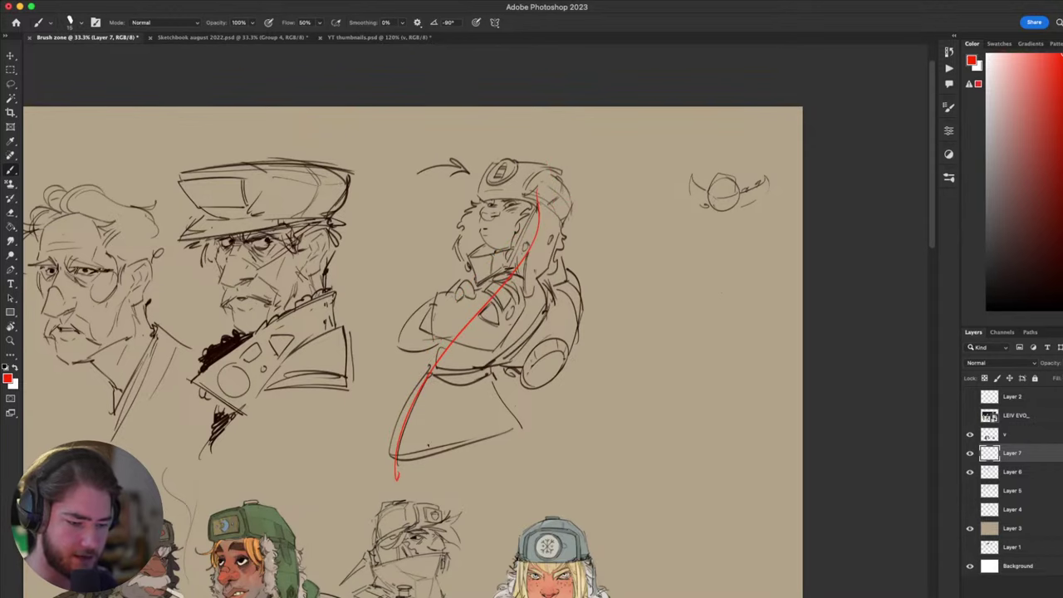
- Try red curves sweeping across the crossed forearms between the far elbow and the near sleeve, undoing the rejected strokes
{"action": "left_click_drag", "start_coordinate": [467, 448], "coordinate": [496, 529]}
{"action": "mouse_move", "coordinate": [563, 326]}
{"action": "left_mouse_down"}
{"action": "mouse_move", "coordinate": [550, 375]}
{"action": "mouse_move", "coordinate": [423, 450]}
{"action": "left_mouse_up"}
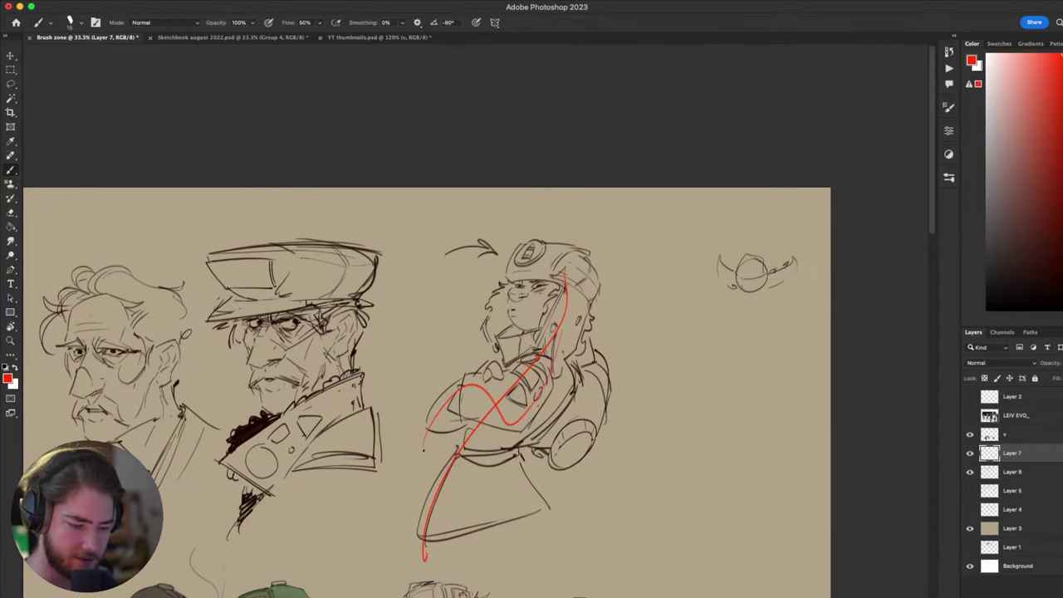
{"action": "key", "text": "super+z"}
{"action": "left_click_drag", "start_coordinate": [548, 387], "coordinate": [417, 436]}
{"action": "key", "text": "super+z"}
{"action": "mouse_move", "coordinate": [426, 396]}
{"action": "left_mouse_down"}
{"action": "mouse_move", "coordinate": [458, 371]}
{"action": "mouse_move", "coordinate": [547, 417]}
{"action": "left_mouse_up"}
{"action": "key", "text": "super+z"}
{"action": "left_click_drag", "start_coordinate": [427, 399], "coordinate": [526, 422]}
{"action": "key", "text": "super+z"}
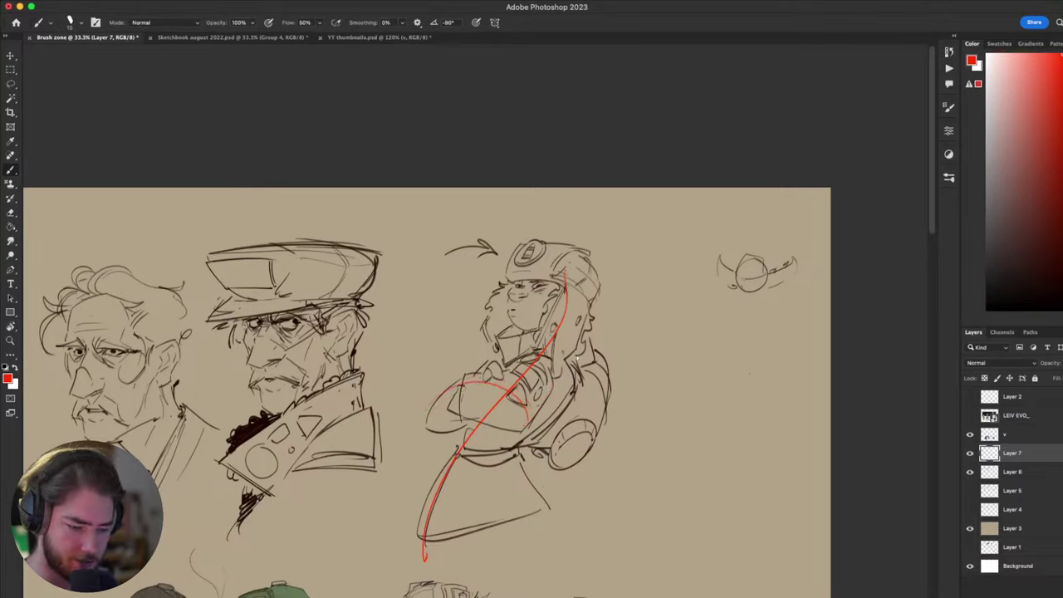
- Try red flow strokes along the lower forearm and down the back edge of the coat skirt
{"action": "left_click_drag", "start_coordinate": [559, 407], "coordinate": [432, 449]}
{"action": "key", "text": "ctrl+z"}
{"action": "mouse_move", "coordinate": [522, 462]}
{"action": "left_mouse_down"}
{"action": "mouse_move", "coordinate": [548, 508]}
{"action": "mouse_move", "coordinate": [553, 544]}
{"action": "mouse_move", "coordinate": [544, 529]}
{"action": "left_mouse_up"}
{"action": "key", "text": "super+z"}
- Try long red leg lines below the coat skirt, first spread diagonally apart, then running almost straight down
{"action": "mouse_move", "coordinate": [582, 461]}
{"action": "left_mouse_down"}
{"action": "mouse_move", "coordinate": [591, 325]}
{"action": "mouse_move", "coordinate": [579, 272]}
{"action": "left_mouse_up"}
{"action": "left_click_drag", "start_coordinate": [465, 303], "coordinate": [532, 446]}
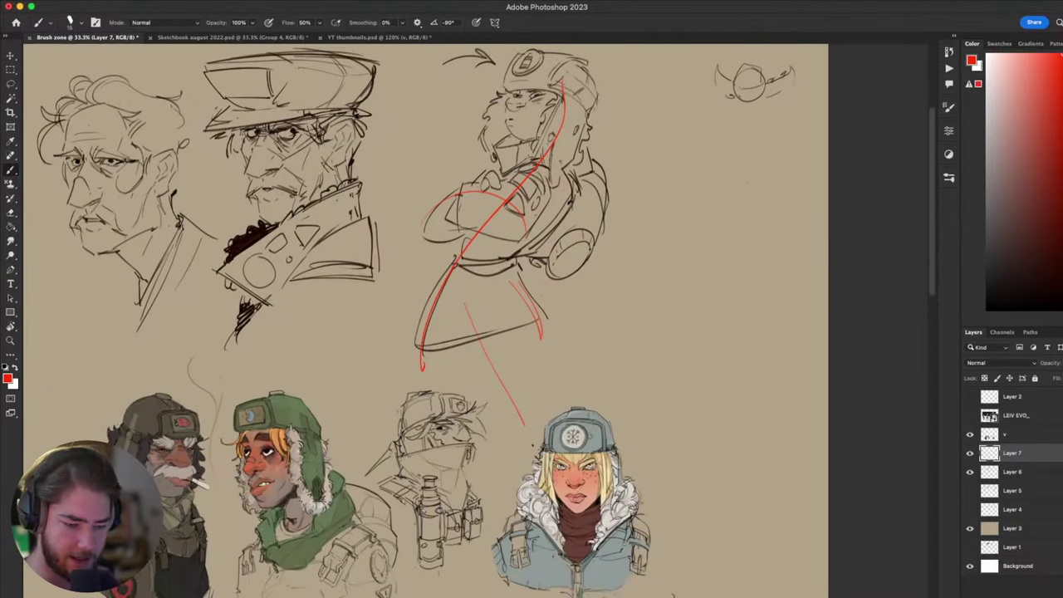
{"action": "key", "text": "ctrl+z"}
{"action": "mouse_move", "coordinate": [482, 300]}
{"action": "left_mouse_down"}
{"action": "mouse_move", "coordinate": [557, 414]}
{"action": "mouse_move", "coordinate": [353, 585]}
{"action": "left_mouse_up"}
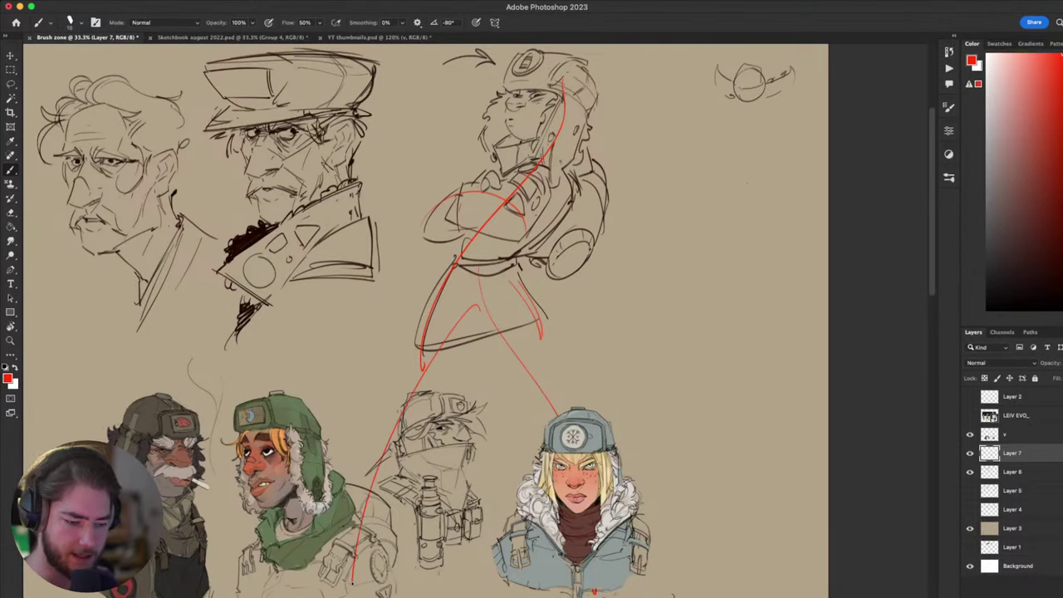
{"action": "left_click_drag", "start_coordinate": [589, 324], "coordinate": [591, 372]}
{"action": "key", "text": "super+z"}
{"action": "key", "text": "super+z"}
{"action": "left_click_drag", "start_coordinate": [481, 324], "coordinate": [495, 595]}
{"action": "left_click_drag", "start_coordinate": [476, 376], "coordinate": [503, 596]}
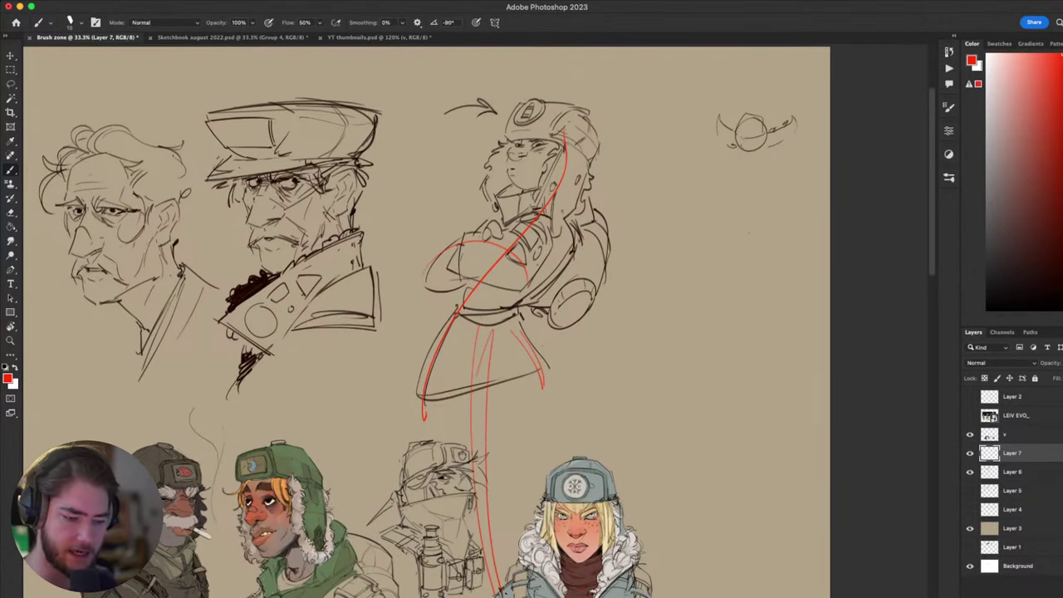
- Undo the red arm, skirt and leg strokes, leaving only the S-shaped line of action
{"action": "left_click_drag", "start_coordinate": [656, 346], "coordinate": [651, 416]}
{"action": "key", "text": "super+z"}
{"action": "key", "text": "super+z"}
{"action": "key", "text": "super+z"}
{"action": "key", "text": "super+z"}
{"action": "key", "text": "super+z"}
{"action": "key", "text": "super+z"}
{"action": "key", "text": "super+z"}
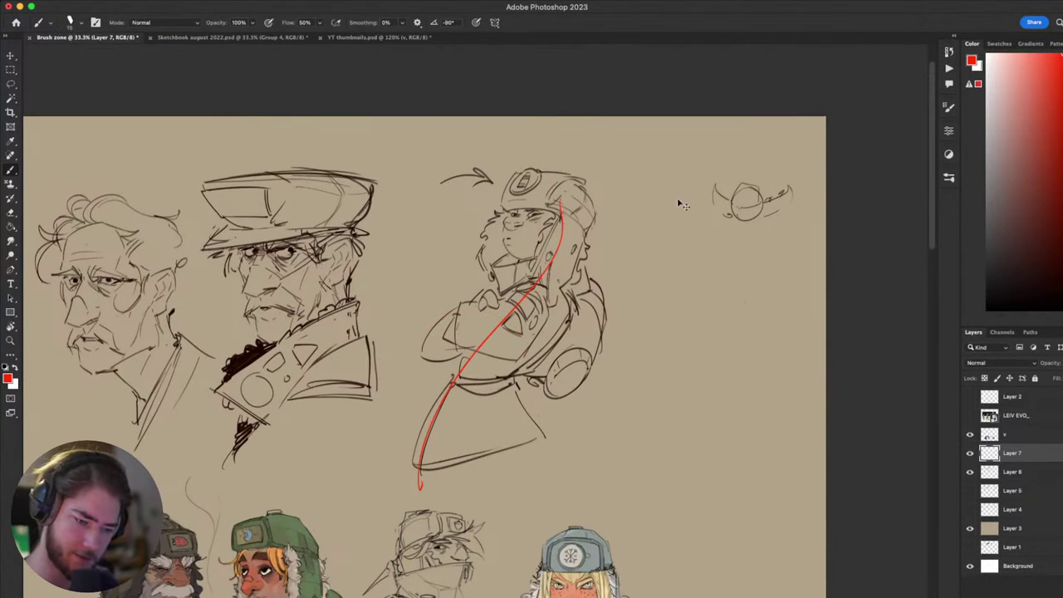
- Discard the red overlay layer and sample the dark brown line colour from the crossed-arm figure for sketching on Layer 6
{"action": "mouse_move", "coordinate": [587, 416]}
{"action": "left_mouse_down"}
{"action": "mouse_move", "coordinate": [576, 423]}
{"action": "mouse_move", "coordinate": [602, 412]}
{"action": "left_mouse_up"}
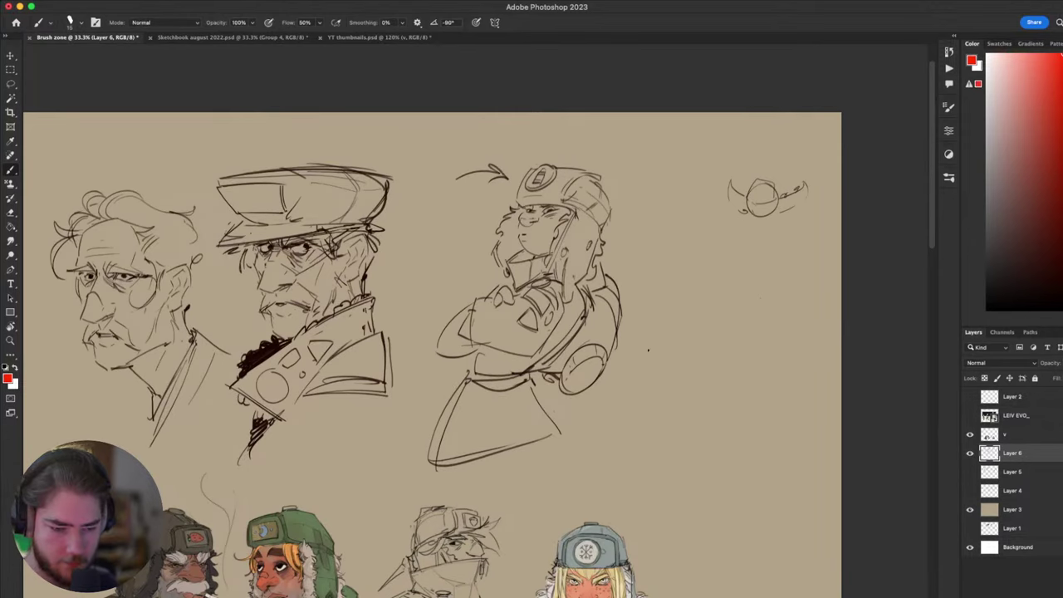
{"action": "left_click", "coordinate": [593, 294], "text": "alt"}
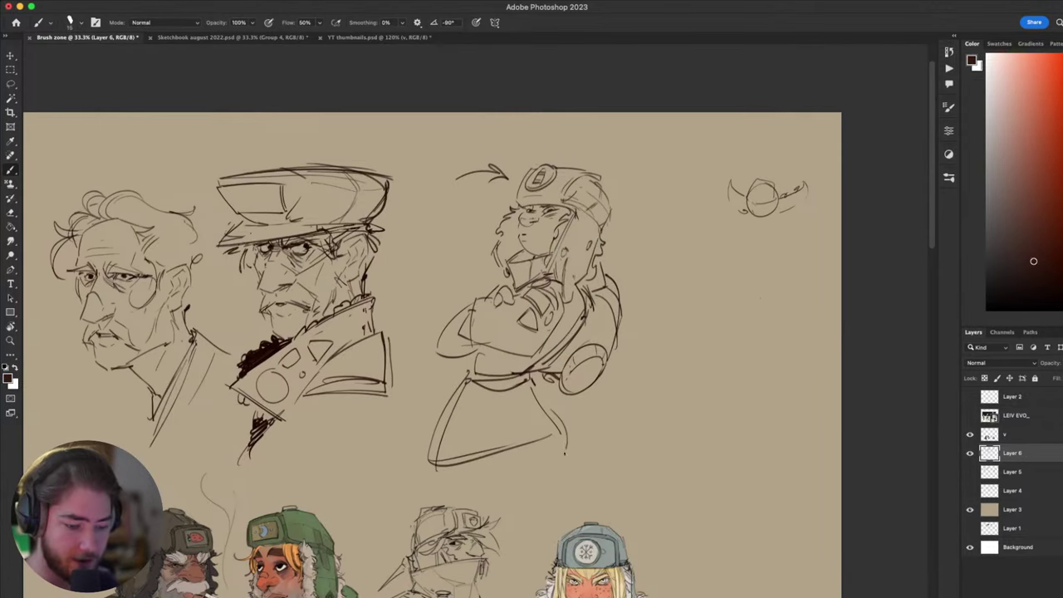
{"action": "mouse_move", "coordinate": [572, 422]}
{"action": "left_mouse_down"}
{"action": "mouse_move", "coordinate": [525, 493]}
{"action": "mouse_move", "coordinate": [559, 480]}
{"action": "left_mouse_up"}
{"action": "key", "text": "super+z"}
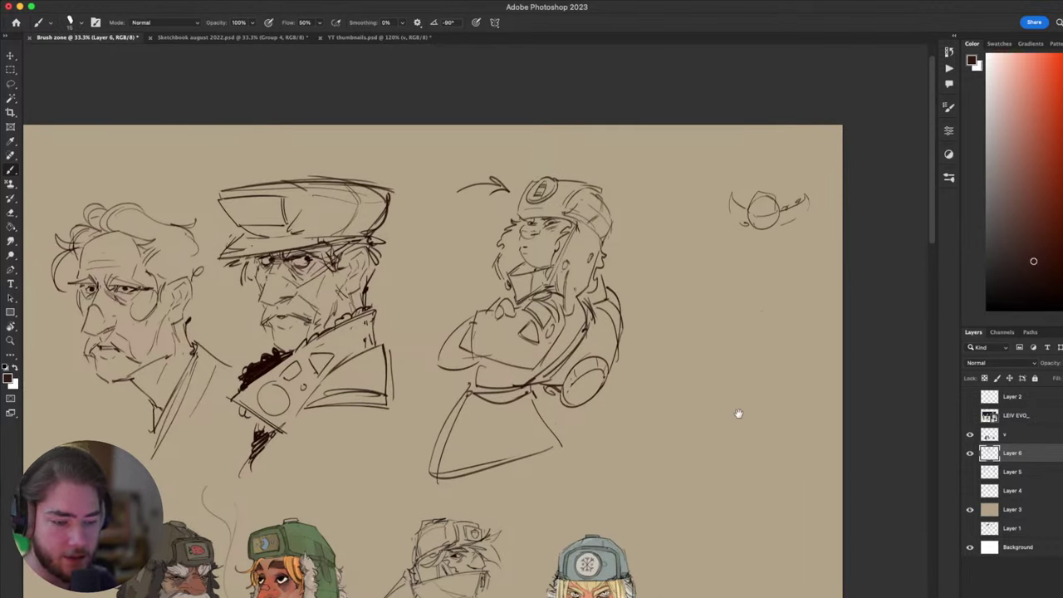
- Sketch a small circular head with a tall narrow spike and curved wing-like shapes in the empty space beside the crossed-arms figure
{"action": "mouse_move", "coordinate": [686, 507]}
{"action": "left_mouse_down"}
{"action": "mouse_move", "coordinate": [729, 396]}
{"action": "mouse_move", "coordinate": [704, 375]}
{"action": "left_mouse_up"}
{"action": "left_click_drag", "start_coordinate": [729, 315], "coordinate": [723, 309]}
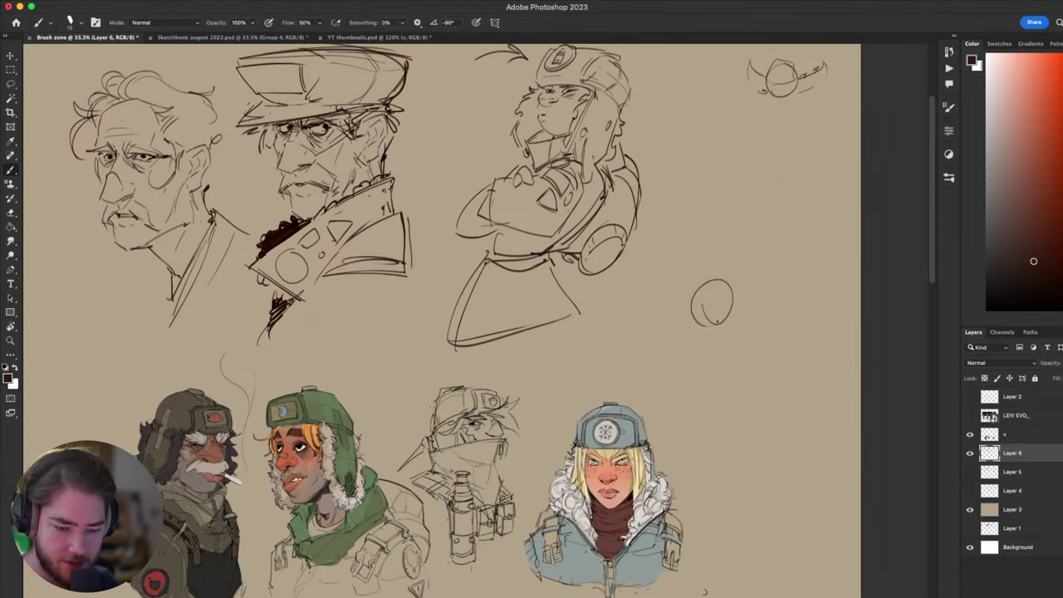
{"action": "key", "text": "super+z"}
{"action": "mouse_move", "coordinate": [712, 359]}
{"action": "left_mouse_down"}
{"action": "mouse_move", "coordinate": [702, 322]}
{"action": "mouse_move", "coordinate": [714, 255]}
{"action": "mouse_move", "coordinate": [709, 303]}
{"action": "left_mouse_up"}
{"action": "mouse_move", "coordinate": [721, 213]}
{"action": "left_mouse_down"}
{"action": "mouse_move", "coordinate": [762, 232]}
{"action": "mouse_move", "coordinate": [710, 297]}
{"action": "left_mouse_up"}
{"action": "mouse_move", "coordinate": [666, 292]}
{"action": "left_mouse_down"}
{"action": "mouse_move", "coordinate": [687, 356]}
{"action": "mouse_move", "coordinate": [695, 349]}
{"action": "left_mouse_up"}
{"action": "key", "text": "super+z"}
{"action": "left_click_drag", "start_coordinate": [665, 295], "coordinate": [707, 262]}
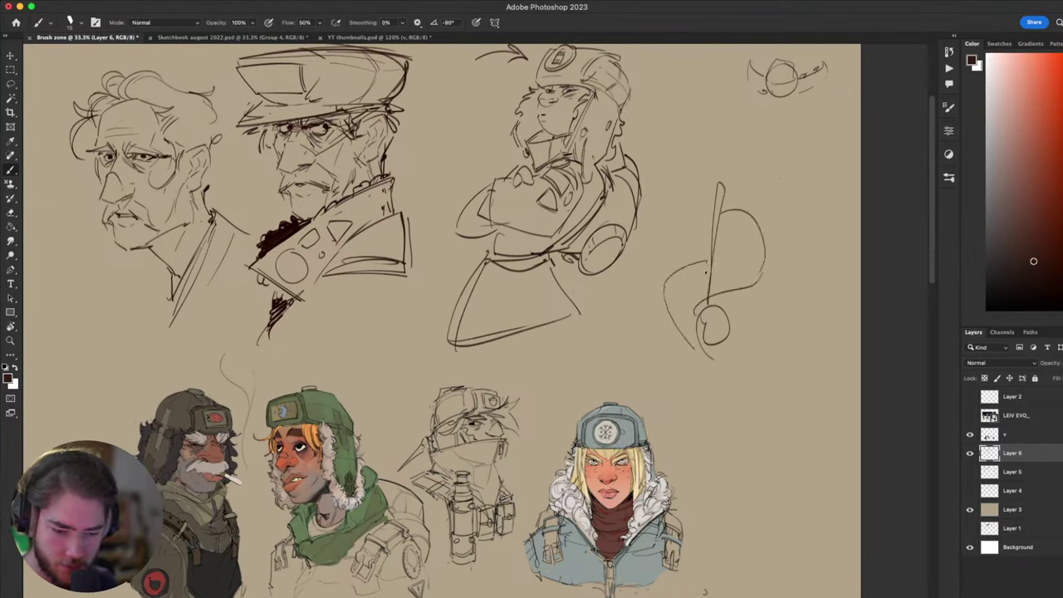
- Extend the loose gesture sketch with a curved torso, a small hooked form beneath it and thin diagonal arm strokes
{"action": "mouse_move", "coordinate": [687, 363]}
{"action": "left_mouse_down"}
{"action": "mouse_move", "coordinate": [712, 390]}
{"action": "mouse_move", "coordinate": [707, 428]}
{"action": "mouse_move", "coordinate": [724, 430]}
{"action": "mouse_move", "coordinate": [730, 341]}
{"action": "left_mouse_up"}
{"action": "key", "text": "ctrl+z"}
{"action": "scroll", "coordinate": [742, 475], "scroll_direction": "down", "scroll_amount": 3}
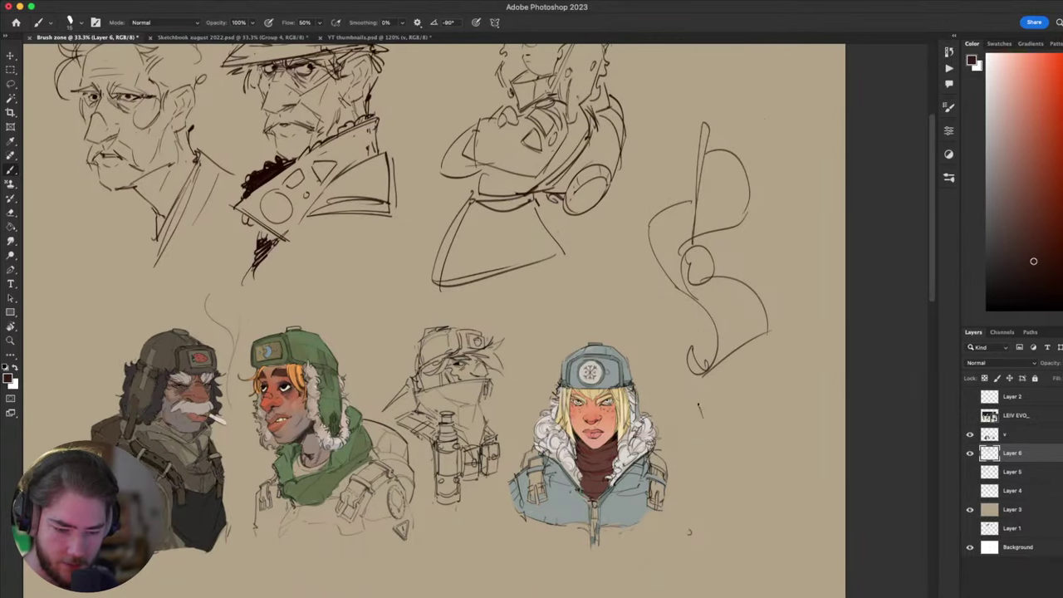
{"action": "left_click_drag", "start_coordinate": [783, 399], "coordinate": [681, 404]}
{"action": "key", "text": "ctrl+z"}
{"action": "left_click_drag", "start_coordinate": [681, 333], "coordinate": [608, 393]}
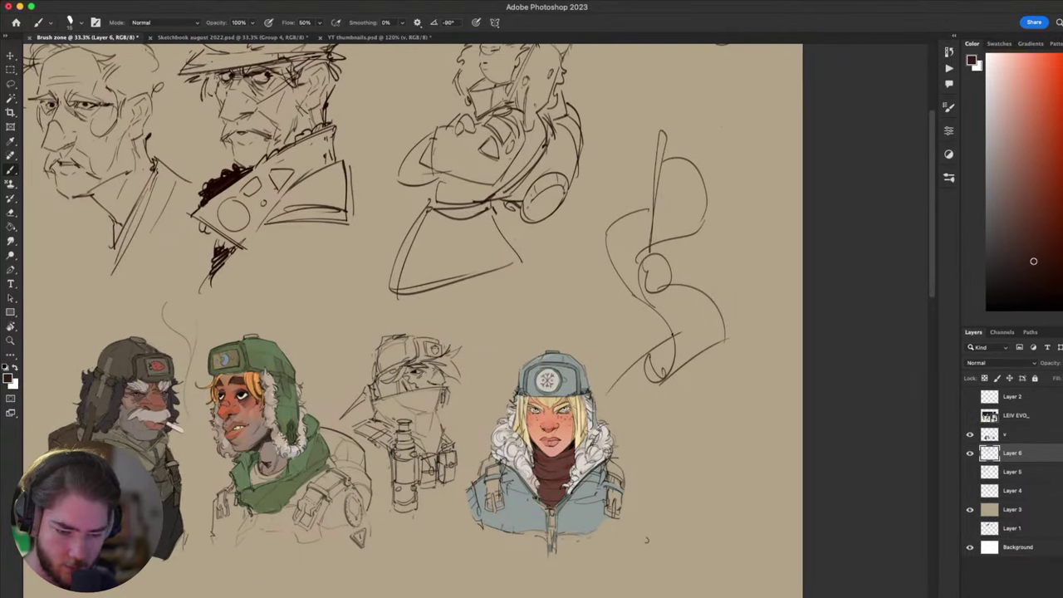
{"action": "key", "text": "ctrl+z"}
{"action": "left_click_drag", "start_coordinate": [675, 336], "coordinate": [602, 392]}
{"action": "mouse_move", "coordinate": [726, 309]}
{"action": "left_mouse_down"}
{"action": "mouse_move", "coordinate": [769, 289]}
{"action": "mouse_move", "coordinate": [726, 302]}
{"action": "left_mouse_up"}
- Add long sweeping S-shaped leg contours and a rounded end form to the lower part of the loose gesture sketch
{"action": "mouse_move", "coordinate": [672, 329]}
{"action": "left_mouse_down"}
{"action": "mouse_move", "coordinate": [623, 359]}
{"action": "mouse_move", "coordinate": [618, 375]}
{"action": "mouse_move", "coordinate": [651, 446]}
{"action": "left_mouse_up"}
{"action": "key", "text": "super+z"}
{"action": "mouse_move", "coordinate": [626, 372]}
{"action": "left_mouse_down"}
{"action": "mouse_move", "coordinate": [696, 419]}
{"action": "mouse_move", "coordinate": [708, 487]}
{"action": "left_mouse_up"}
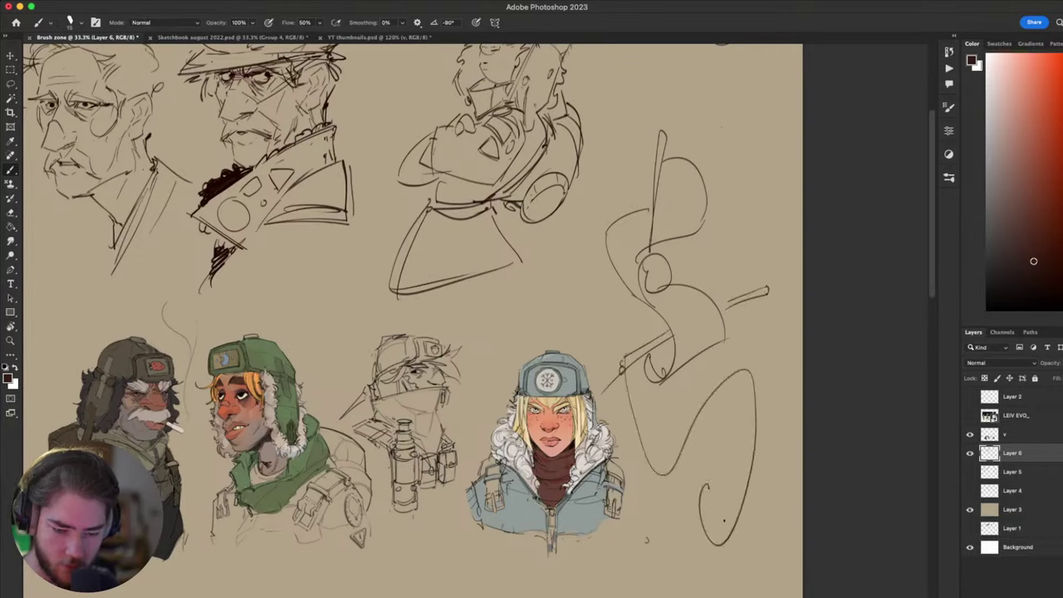
{"action": "mouse_move", "coordinate": [721, 546]}
{"action": "left_mouse_down"}
{"action": "mouse_move", "coordinate": [776, 515]}
{"action": "mouse_move", "coordinate": [785, 368]}
{"action": "mouse_move", "coordinate": [775, 353]}
{"action": "mouse_move", "coordinate": [731, 374]}
{"action": "left_mouse_up"}
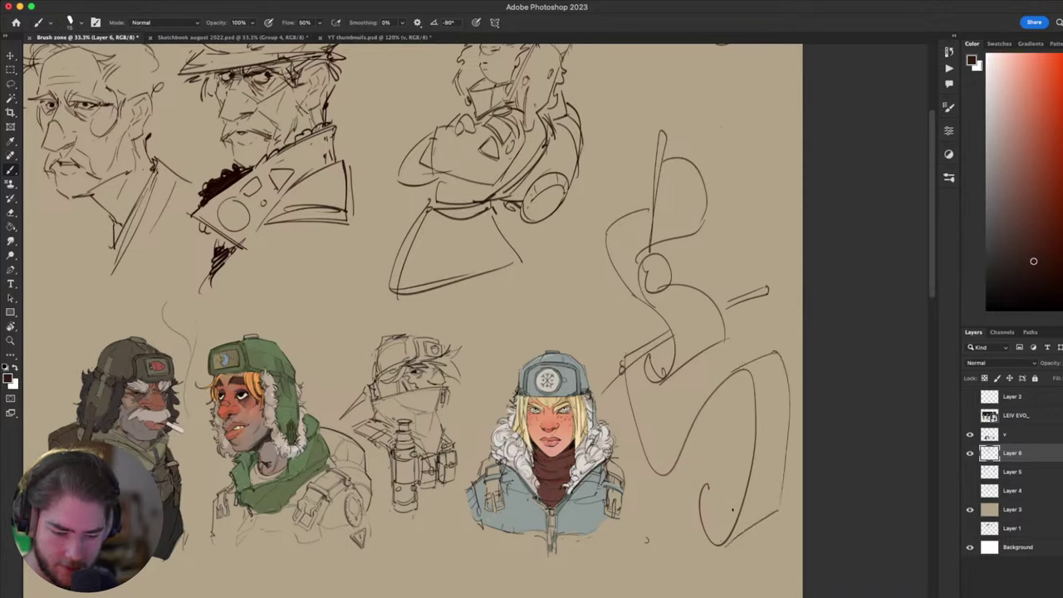
{"action": "left_click_drag", "start_coordinate": [710, 495], "coordinate": [752, 478]}
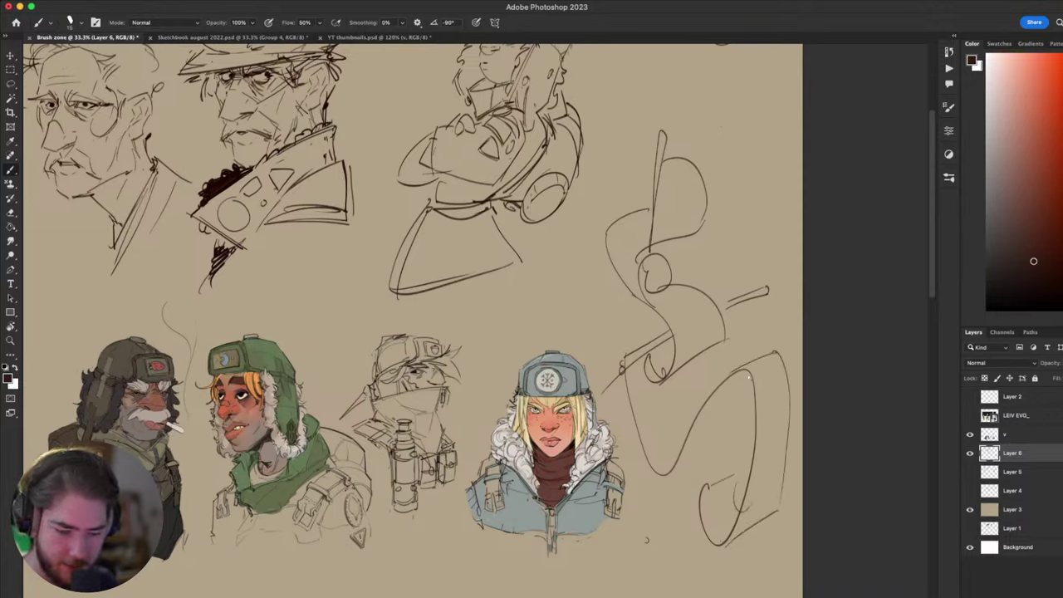
{"action": "key", "text": "super+z"}
{"action": "mouse_move", "coordinate": [750, 376]}
{"action": "left_mouse_down"}
{"action": "mouse_move", "coordinate": [715, 417]}
{"action": "mouse_move", "coordinate": [711, 449]}
{"action": "mouse_move", "coordinate": [669, 474]}
{"action": "left_mouse_up"}
{"action": "mouse_move", "coordinate": [685, 450]}
{"action": "left_mouse_down"}
{"action": "mouse_move", "coordinate": [653, 423]}
{"action": "mouse_move", "coordinate": [649, 360]}
{"action": "left_mouse_up"}
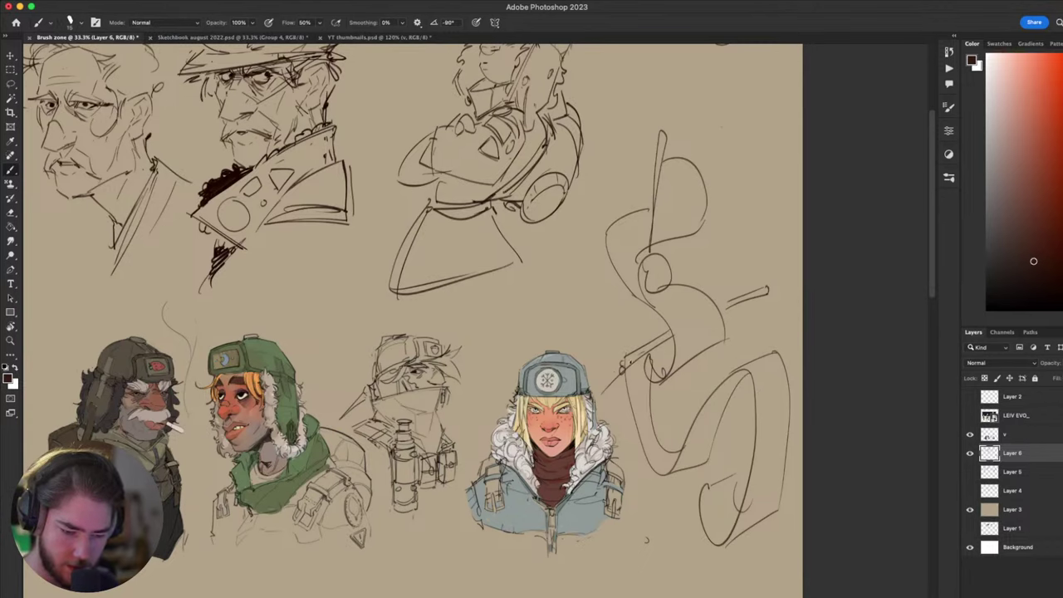
{"action": "scroll", "coordinate": [729, 291], "scroll_direction": "up", "scroll_amount": 3}
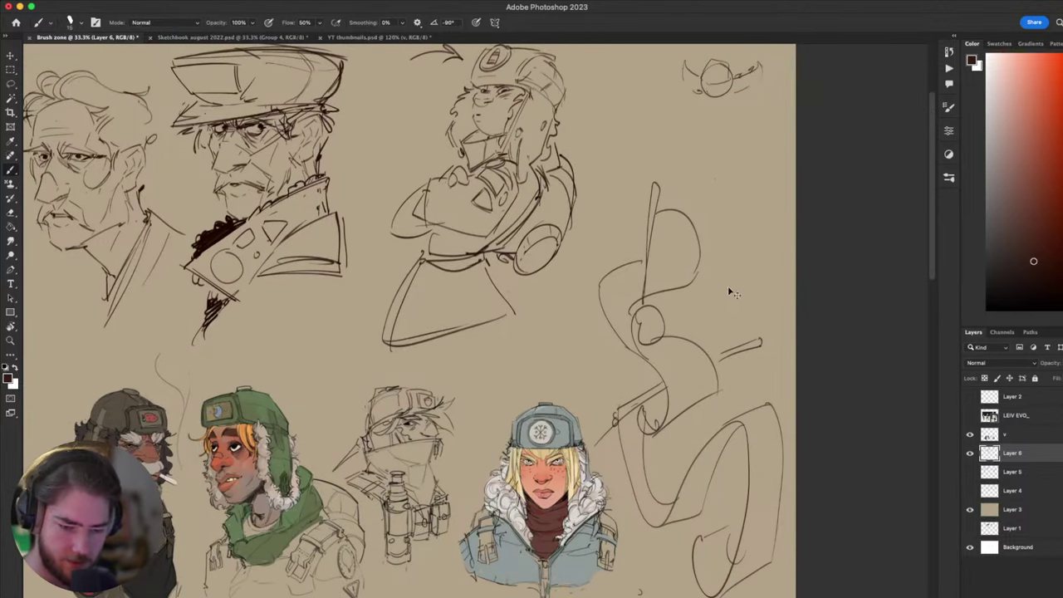
{"action": "mouse_move", "coordinate": [668, 176]}
{"action": "left_mouse_down"}
{"action": "mouse_move", "coordinate": [761, 223]}
{"action": "mouse_move", "coordinate": [713, 301]}
{"action": "left_mouse_up"}
{"action": "key", "text": "super+z"}
- Lasso the whole loose gesture sketch beside the crossed-arms figure, delete it and deselect
{"action": "key", "text": "l"}
{"action": "scroll", "coordinate": [831, 401], "scroll_direction": "down", "scroll_amount": 4}
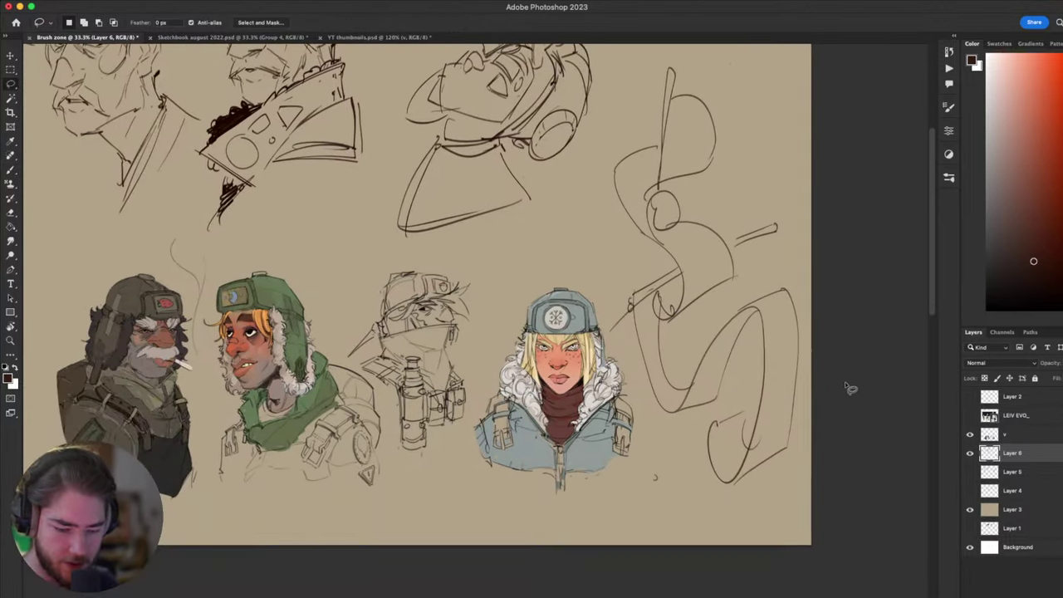
{"action": "scroll", "coordinate": [613, 398], "scroll_direction": "up", "scroll_amount": 5}
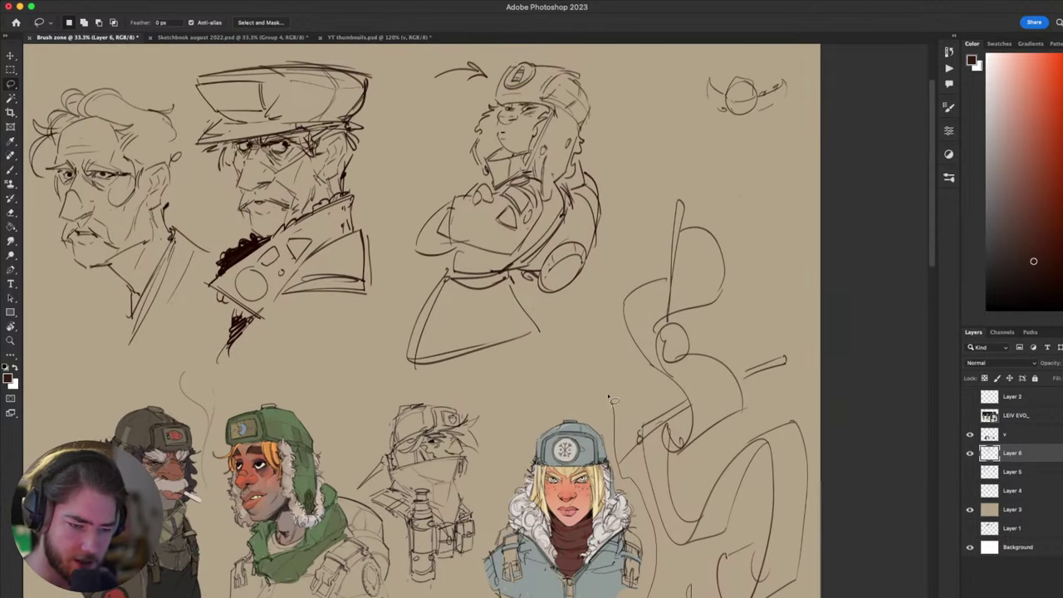
{"action": "left_click_drag", "start_coordinate": [609, 397], "coordinate": [861, 398]}
{"action": "key", "text": "Delete"}
{"action": "key", "text": "super+d"}
- Erase the old waistline strokes between the torso and skirt of the crossed-arms figure
{"action": "key", "text": "b"}
{"action": "mouse_move", "coordinate": [682, 312]}
{"action": "left_mouse_down"}
{"action": "mouse_move", "coordinate": [761, 424]}
{"action": "mouse_move", "coordinate": [810, 286]}
{"action": "left_mouse_up"}
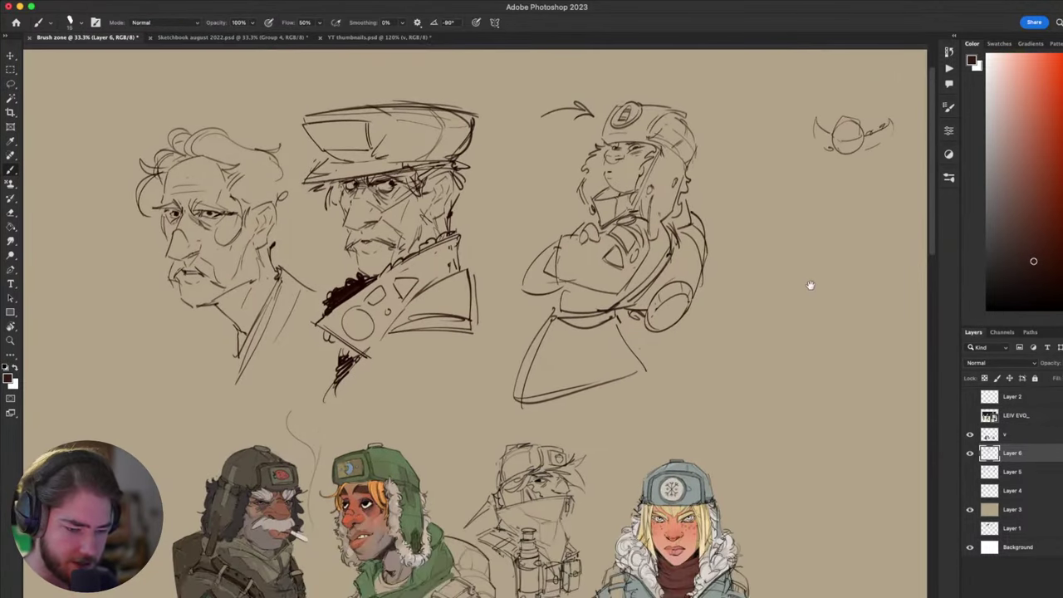
{"action": "left_click_drag", "start_coordinate": [743, 421], "coordinate": [789, 462]}
{"action": "key", "text": "e"}
{"action": "left_click_drag", "start_coordinate": [576, 360], "coordinate": [646, 366]}
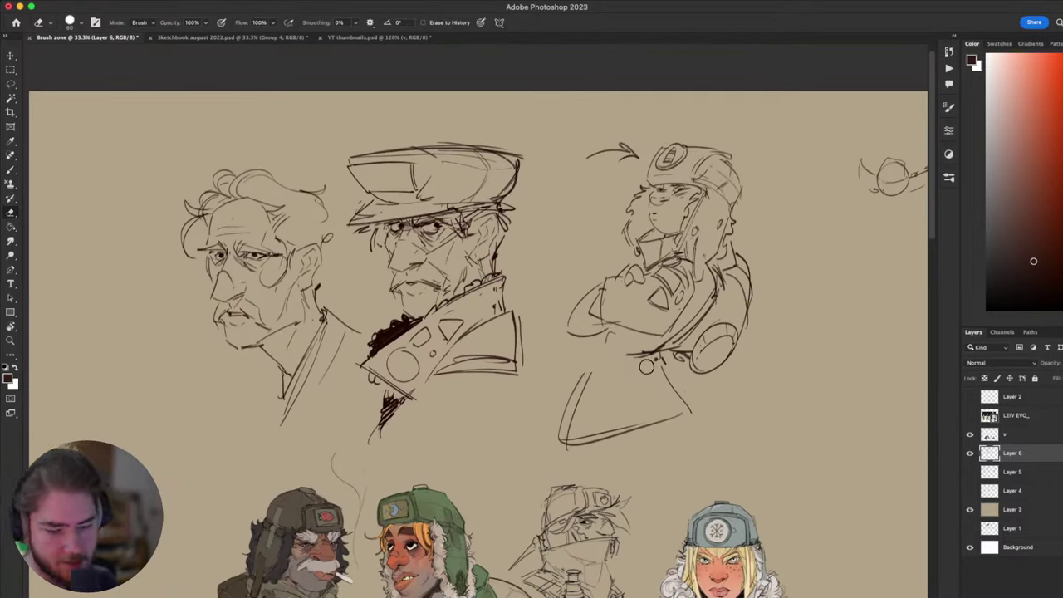
{"action": "key", "text": "b"}
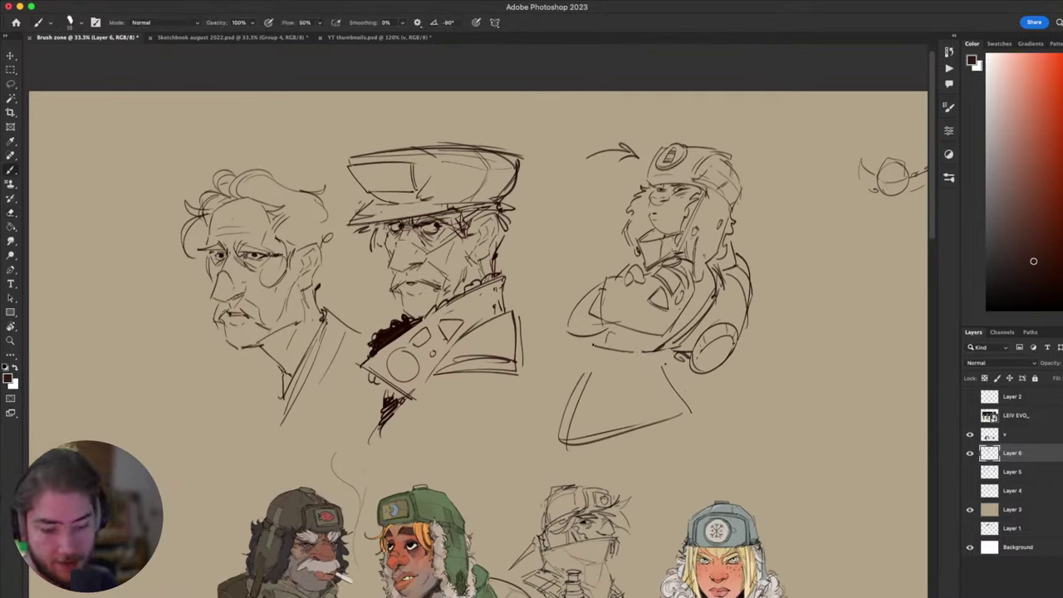
- Redraw the torso's lower edge and sketch the striped end of a belt at the crossed-arms figure's waist
{"action": "key", "text": "super+z"}
{"action": "mouse_move", "coordinate": [593, 343]}
{"action": "left_mouse_down"}
{"action": "mouse_move", "coordinate": [626, 348]}
{"action": "mouse_move", "coordinate": [575, 375]}
{"action": "mouse_move", "coordinate": [622, 348]}
{"action": "mouse_move", "coordinate": [587, 345]}
{"action": "left_mouse_up"}
{"action": "key", "text": "super+z"}
{"action": "key", "text": "super+z"}
{"action": "key", "text": "super+z"}
{"action": "key", "text": "super+z"}
{"action": "key", "text": "super+z"}
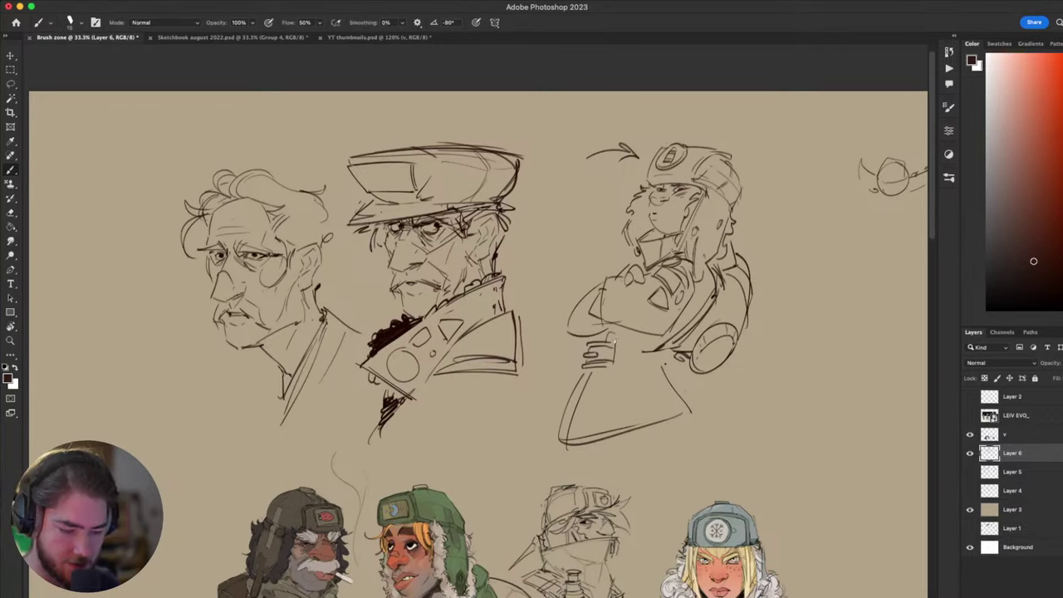
- Sketch a rectangular buckle next to the striped end of the crossed-arms figure's belt
{"action": "mouse_move", "coordinate": [614, 339]}
{"action": "left_mouse_down"}
{"action": "mouse_move", "coordinate": [627, 343]}
{"action": "mouse_move", "coordinate": [620, 375]}
{"action": "mouse_move", "coordinate": [622, 357]}
{"action": "left_mouse_up"}
{"action": "key", "text": "super+z"}
{"action": "key", "text": "super+z"}
{"action": "left_click_drag", "start_coordinate": [562, 451], "coordinate": [537, 474]}
{"action": "mouse_move", "coordinate": [600, 407]}
{"action": "left_mouse_down"}
{"action": "mouse_move", "coordinate": [633, 313]}
{"action": "mouse_move", "coordinate": [595, 345]}
{"action": "left_mouse_up"}
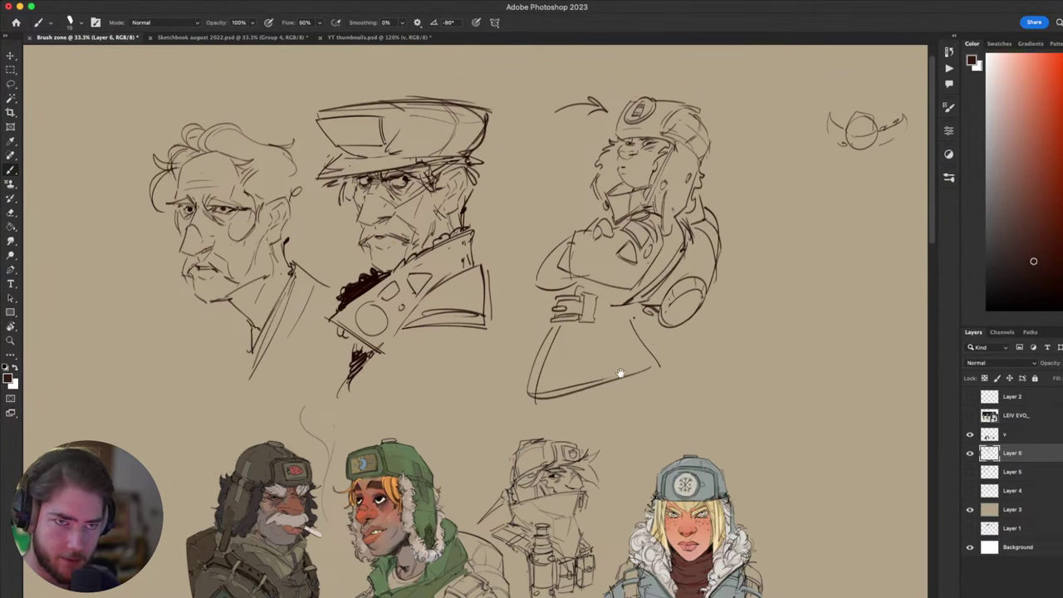
- Continue the belt strap across the waist of the crossed-arms figure and add a second rectangular buckle
{"action": "scroll", "coordinate": [625, 374], "scroll_direction": "up", "scroll_amount": 3}
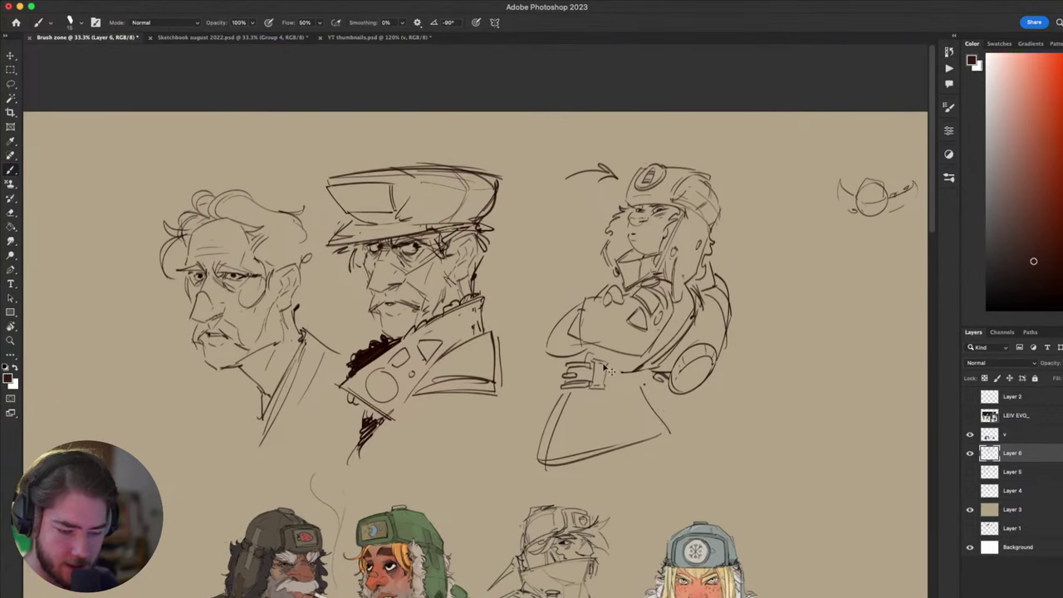
{"action": "scroll", "coordinate": [588, 424], "scroll_direction": "up", "scroll_amount": 1}
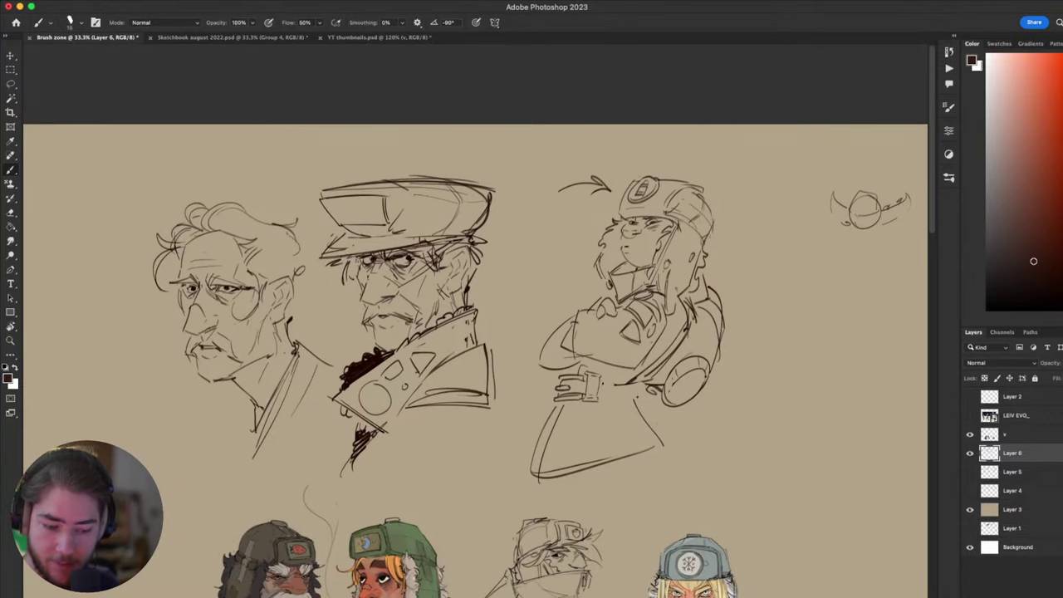
{"action": "left_click_drag", "start_coordinate": [623, 386], "coordinate": [603, 387]}
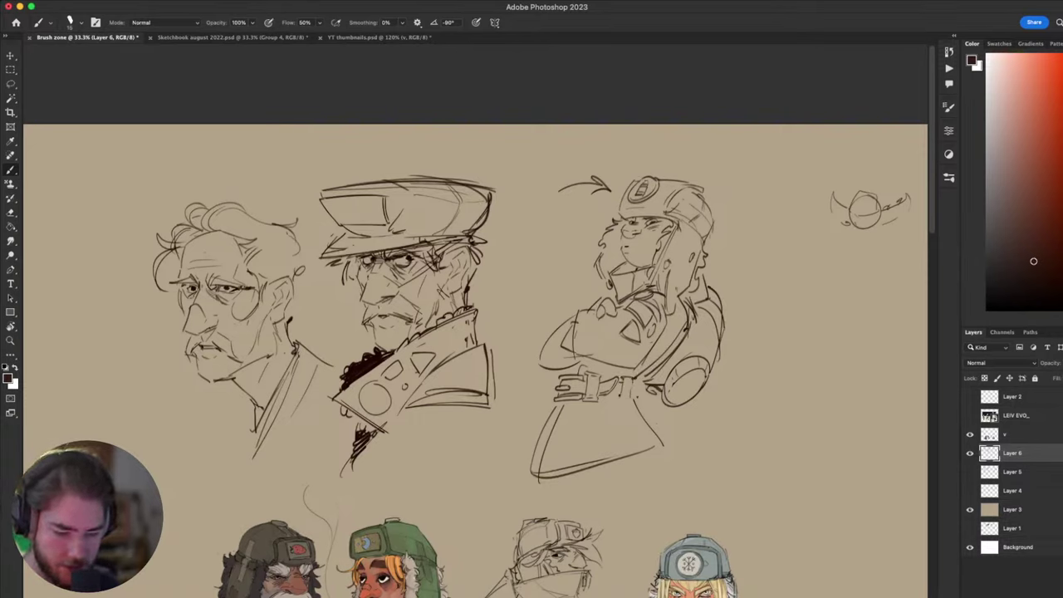
{"action": "left_click_drag", "start_coordinate": [616, 399], "coordinate": [637, 401]}
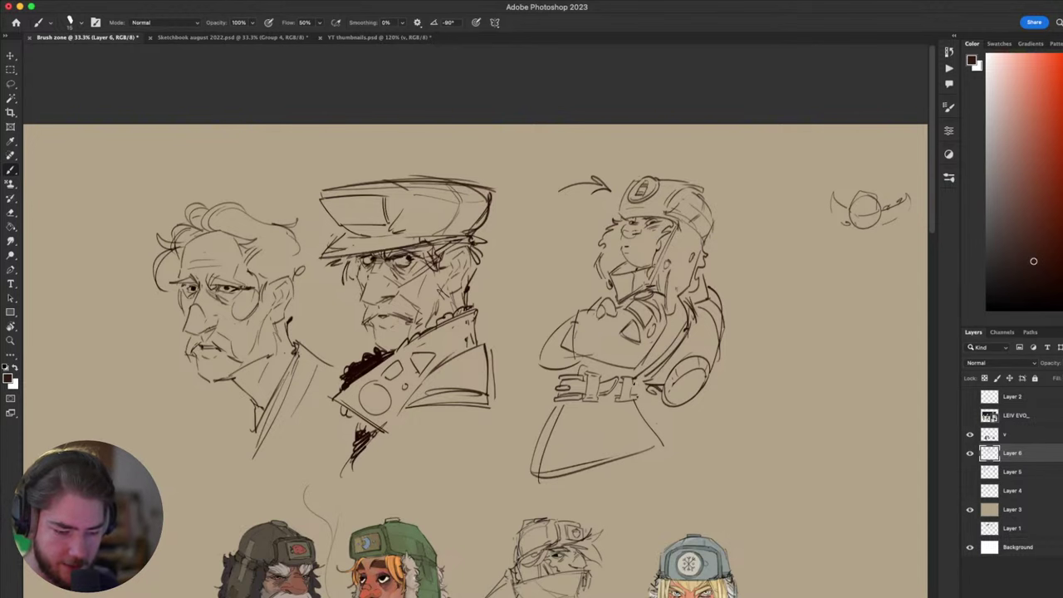
- Clean up the belt's second buckle on the crossed-arms figure by erasing stray lines and redrawing its edges
{"action": "left_click_drag", "start_coordinate": [594, 485], "coordinate": [536, 482]}
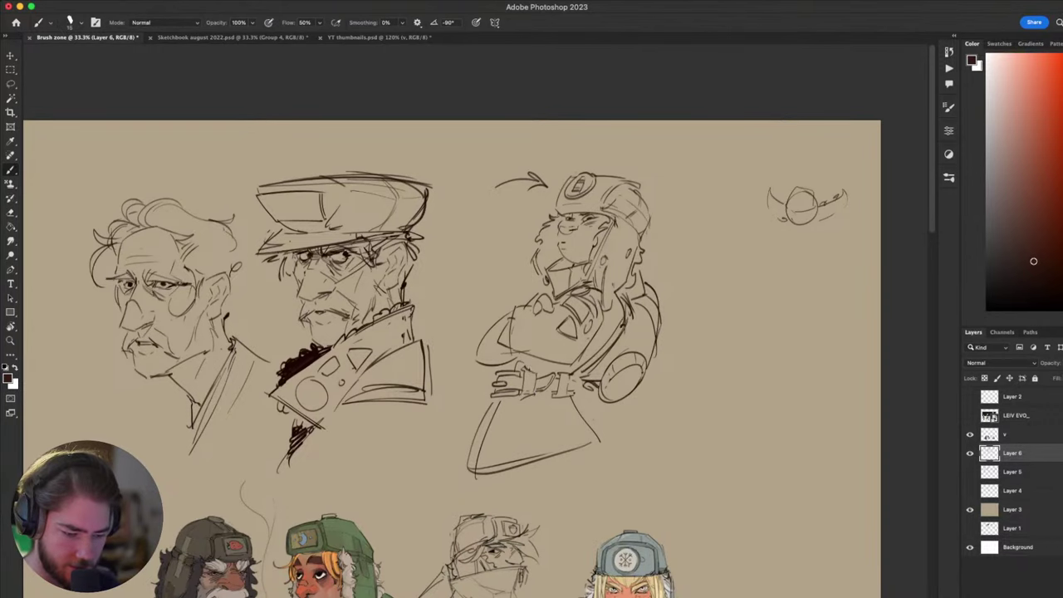
{"action": "left_click_drag", "start_coordinate": [494, 457], "coordinate": [464, 516]}
{"action": "mouse_move", "coordinate": [585, 441]}
{"action": "left_mouse_down"}
{"action": "mouse_move", "coordinate": [634, 422]}
{"action": "mouse_move", "coordinate": [617, 396]}
{"action": "left_mouse_up"}
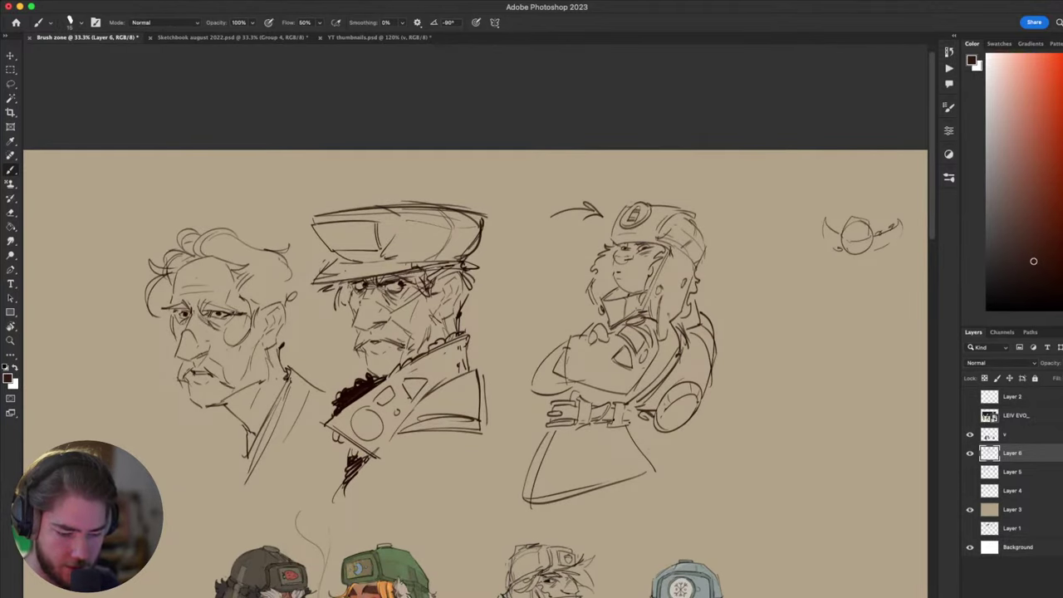
{"action": "left_click_drag", "start_coordinate": [592, 443], "coordinate": [567, 460]}
{"action": "key", "text": "e"}
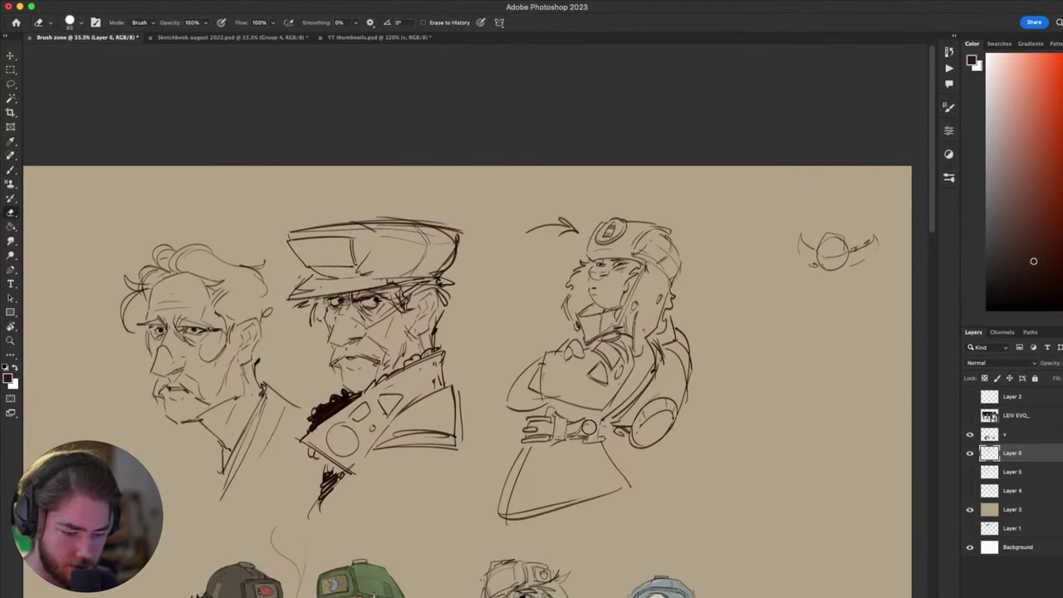
{"action": "key", "text": "b"}
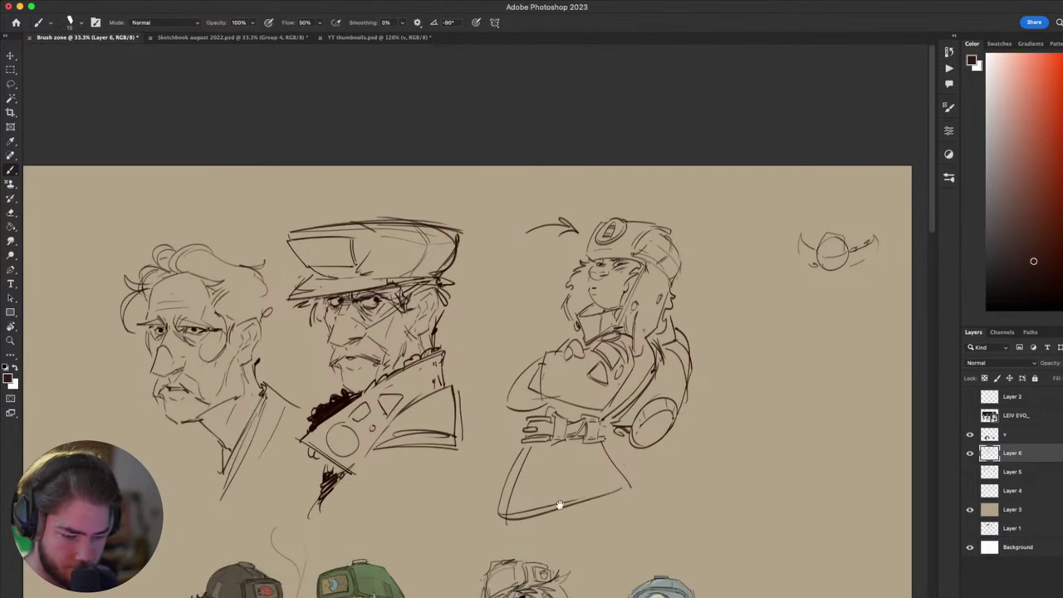
{"action": "left_click_drag", "start_coordinate": [560, 505], "coordinate": [536, 524]}
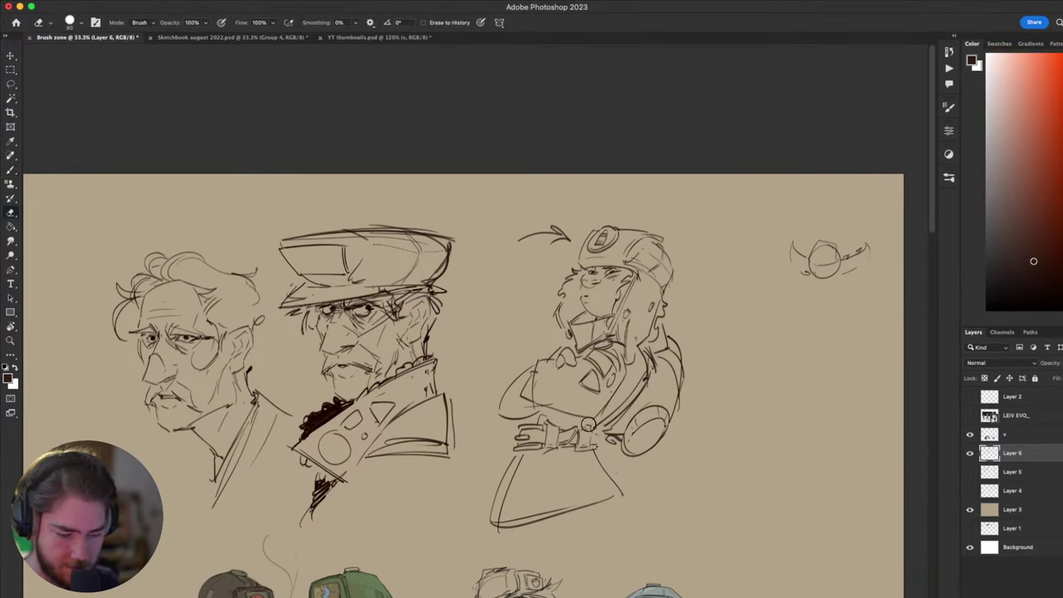
{"action": "left_click_drag", "start_coordinate": [545, 500], "coordinate": [549, 507]}
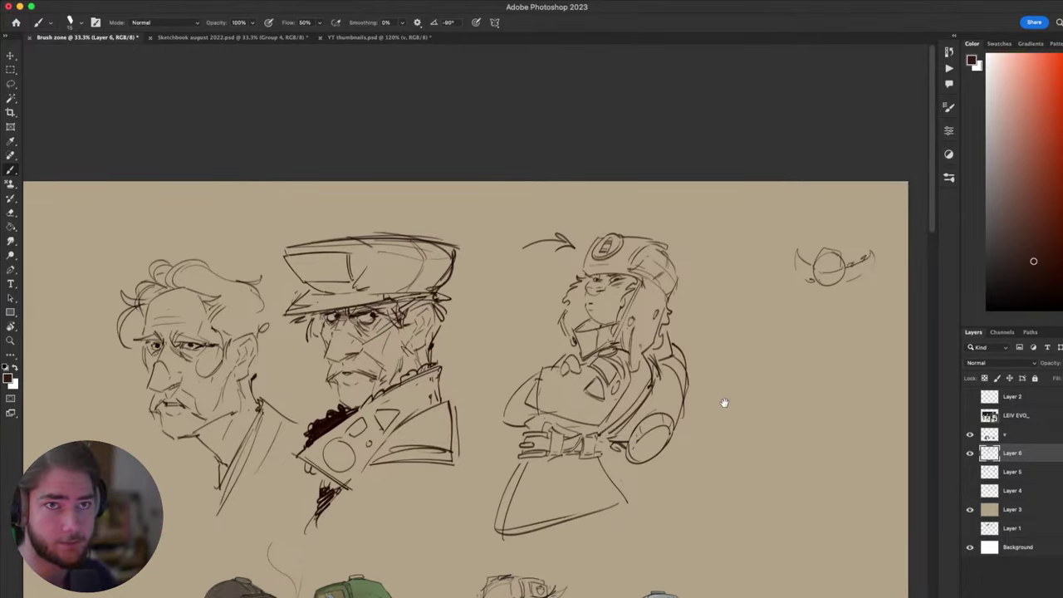
- Add short strokes defining the edge of the second buckle on the crossed-arms figure's belt
{"action": "left_click_drag", "start_coordinate": [723, 403], "coordinate": [705, 388]}
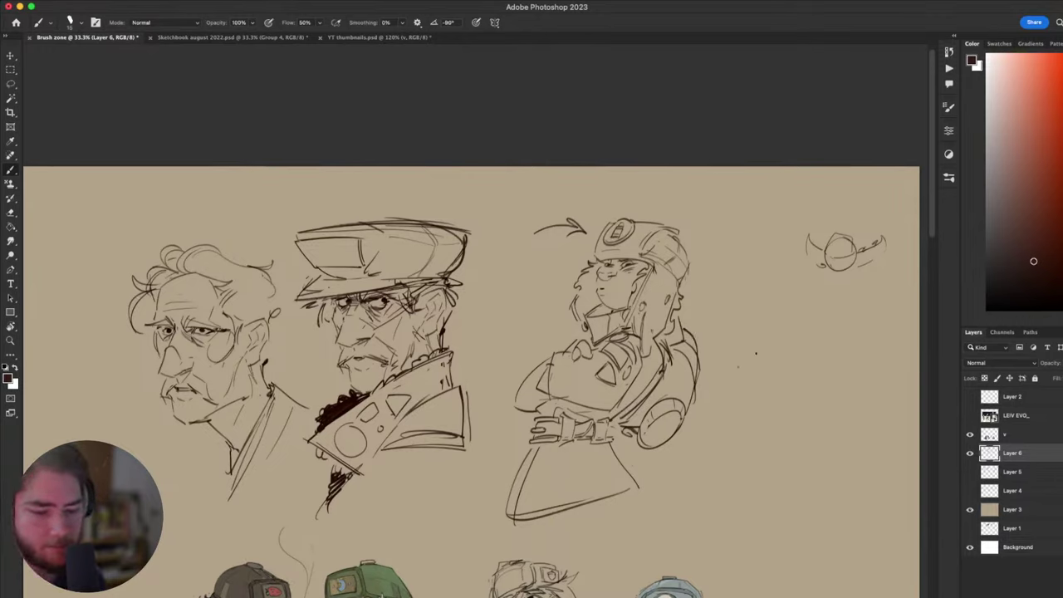
{"action": "scroll", "coordinate": [700, 448], "scroll_direction": "down", "scroll_amount": 3}
{"action": "left_click_drag", "start_coordinate": [718, 365], "coordinate": [763, 274]}
{"action": "left_click_drag", "start_coordinate": [716, 342], "coordinate": [657, 408]}
{"action": "scroll", "coordinate": [674, 385], "scroll_direction": "up", "scroll_amount": 1}
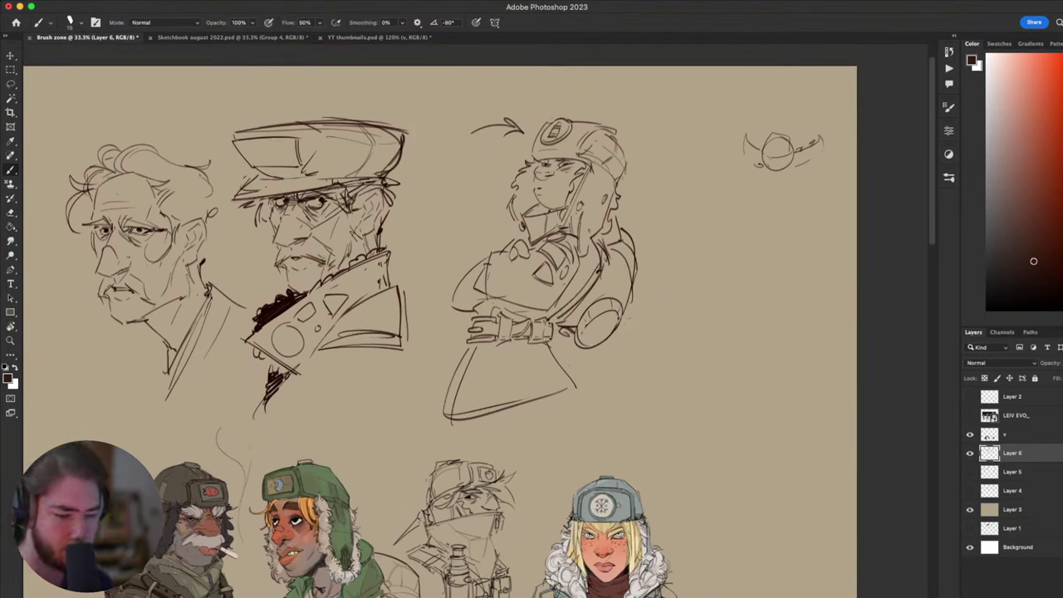
{"action": "mouse_move", "coordinate": [551, 324]}
{"action": "left_mouse_down"}
{"action": "mouse_move", "coordinate": [551, 340]}
{"action": "mouse_move", "coordinate": [558, 324]}
{"action": "left_mouse_up"}
{"action": "left_click_drag", "start_coordinate": [554, 322], "coordinate": [553, 348]}
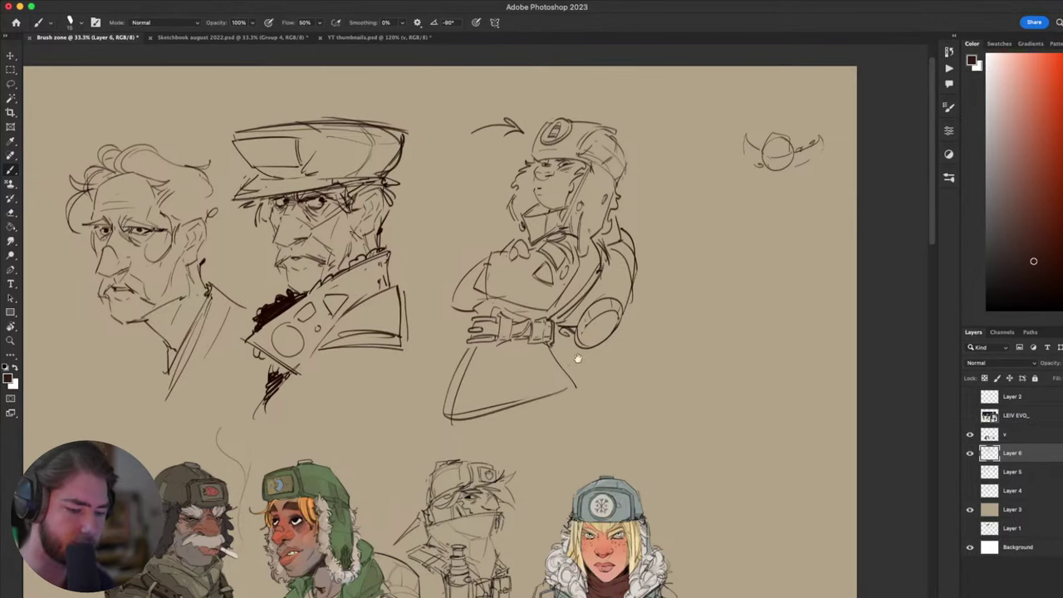
- Sketch a wide rounded body with pointed horizontal tips and feather-like strokes at one end, beside the crossed-arms figure
{"action": "scroll", "coordinate": [574, 356], "scroll_direction": "down", "scroll_amount": 3}
{"action": "scroll", "coordinate": [574, 356], "scroll_direction": "right", "scroll_amount": 2}
{"action": "left_click_drag", "start_coordinate": [597, 309], "coordinate": [725, 304]}
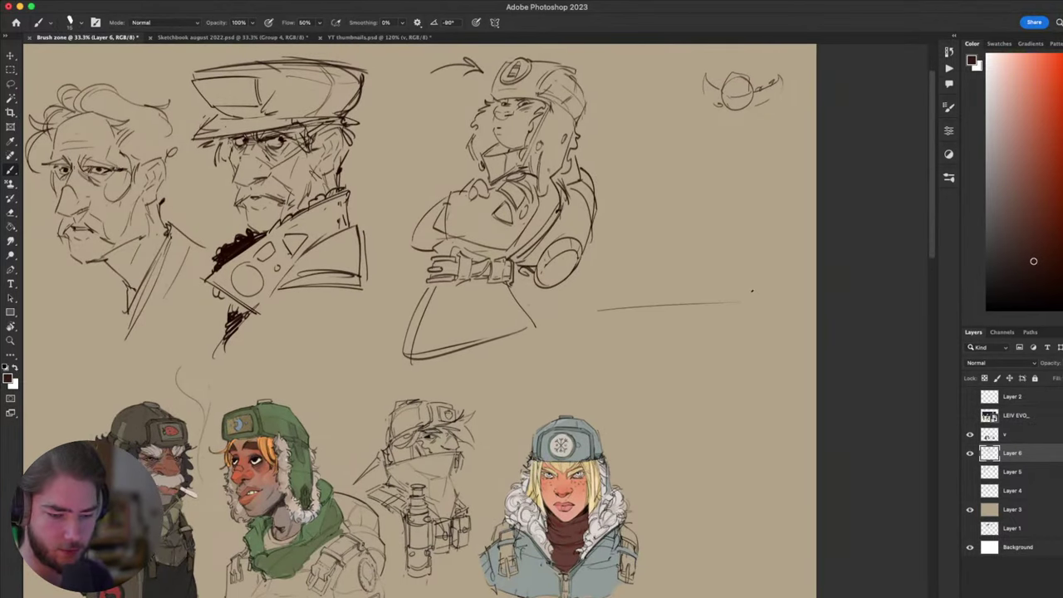
{"action": "key", "text": "ctrl+z"}
{"action": "mouse_move", "coordinate": [605, 293]}
{"action": "left_mouse_down"}
{"action": "mouse_move", "coordinate": [652, 292]}
{"action": "mouse_move", "coordinate": [633, 295]}
{"action": "mouse_move", "coordinate": [666, 328]}
{"action": "mouse_move", "coordinate": [752, 294]}
{"action": "left_mouse_up"}
{"action": "key", "text": "ctrl+z"}
{"action": "key", "text": "ctrl+z"}
{"action": "mouse_move", "coordinate": [752, 296]}
{"action": "left_mouse_down"}
{"action": "mouse_move", "coordinate": [668, 264]}
{"action": "mouse_move", "coordinate": [651, 279]}
{"action": "mouse_move", "coordinate": [575, 293]}
{"action": "left_mouse_up"}
{"action": "mouse_move", "coordinate": [648, 281]}
{"action": "left_mouse_down"}
{"action": "mouse_move", "coordinate": [639, 258]}
{"action": "mouse_move", "coordinate": [606, 250]}
{"action": "mouse_move", "coordinate": [629, 282]}
{"action": "left_mouse_up"}
{"action": "key", "text": "ctrl+z"}
{"action": "mouse_move", "coordinate": [631, 283]}
{"action": "left_mouse_down"}
{"action": "mouse_move", "coordinate": [602, 275]}
{"action": "mouse_move", "coordinate": [627, 286]}
{"action": "left_mouse_up"}
{"action": "left_click_drag", "start_coordinate": [593, 289], "coordinate": [620, 284]}
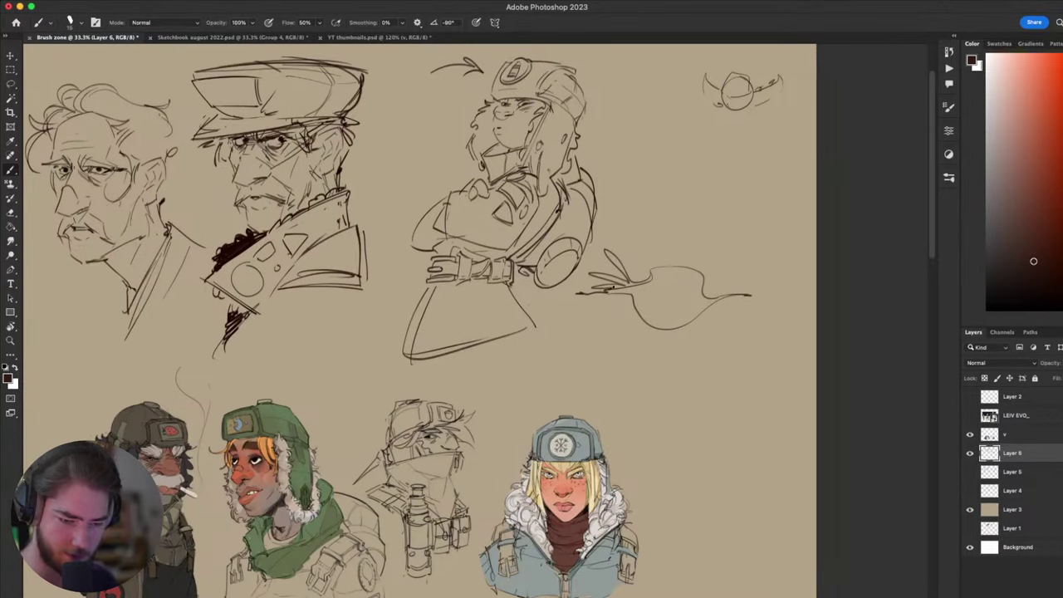
- Draw a narrow upright post on top of the rounded body and a large bowl-shaped curve beneath it
{"action": "scroll", "coordinate": [719, 309], "scroll_direction": "up", "scroll_amount": 2}
{"action": "scroll", "coordinate": [720, 309], "scroll_direction": "right", "scroll_amount": 1}
{"action": "mouse_move", "coordinate": [653, 236]}
{"action": "left_mouse_down"}
{"action": "mouse_move", "coordinate": [654, 289]}
{"action": "mouse_move", "coordinate": [663, 291]}
{"action": "left_mouse_up"}
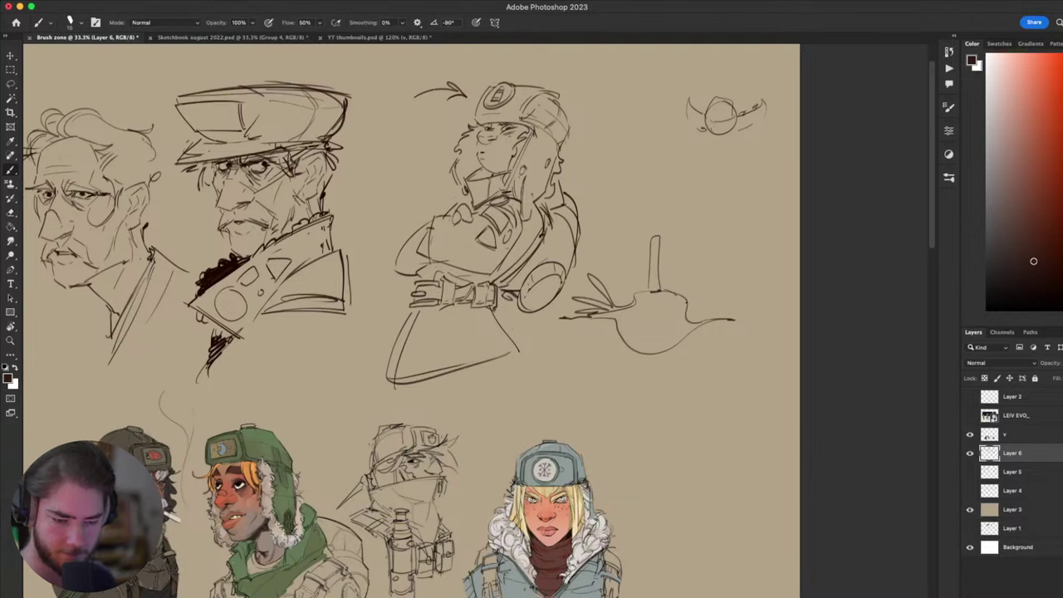
{"action": "scroll", "coordinate": [667, 393], "scroll_direction": "down", "scroll_amount": 2}
{"action": "key", "text": "super+z"}
{"action": "mouse_move", "coordinate": [711, 270]}
{"action": "left_mouse_down"}
{"action": "mouse_move", "coordinate": [673, 317]}
{"action": "mouse_move", "coordinate": [578, 266]}
{"action": "mouse_move", "coordinate": [635, 356]}
{"action": "mouse_move", "coordinate": [574, 260]}
{"action": "left_mouse_up"}
{"action": "key", "text": "super+z"}
{"action": "key", "text": "super+z"}
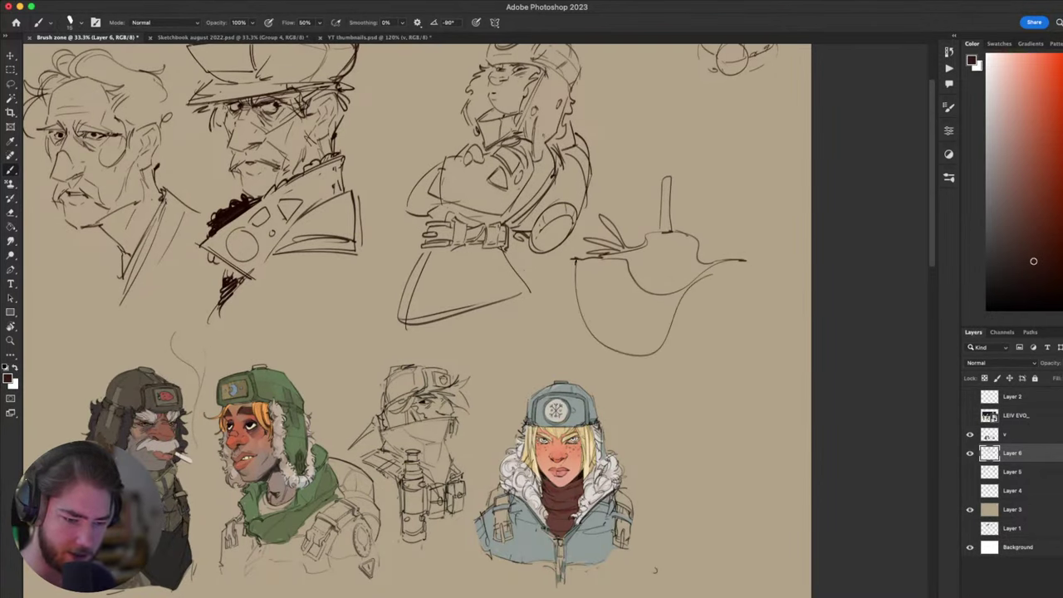
{"action": "scroll", "coordinate": [705, 317], "scroll_direction": "down", "scroll_amount": 2}
{"action": "scroll", "coordinate": [704, 317], "scroll_direction": "right", "scroll_amount": 1}
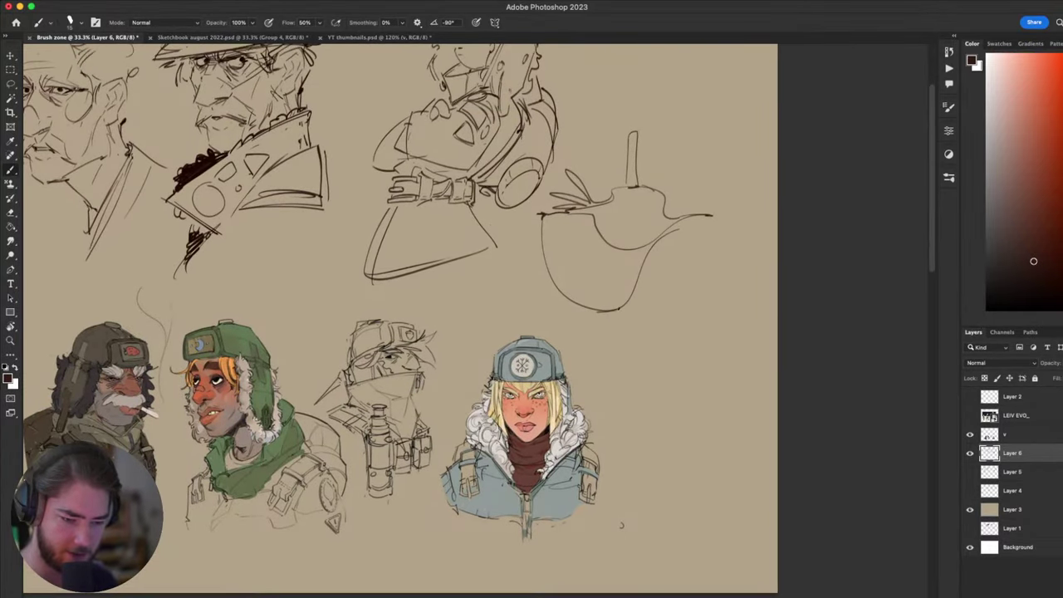
{"action": "mouse_move", "coordinate": [597, 312]}
{"action": "left_mouse_down"}
{"action": "mouse_move", "coordinate": [620, 311]}
{"action": "mouse_move", "coordinate": [637, 296]}
{"action": "mouse_move", "coordinate": [599, 311]}
{"action": "mouse_move", "coordinate": [606, 329]}
{"action": "left_mouse_up"}
{"action": "key", "text": "super+z"}
{"action": "key", "text": "super+z"}
{"action": "key", "text": "super+z"}
{"action": "mouse_move", "coordinate": [597, 313]}
{"action": "left_mouse_down"}
{"action": "mouse_move", "coordinate": [608, 336]}
{"action": "mouse_move", "coordinate": [617, 314]}
{"action": "mouse_move", "coordinate": [620, 323]}
{"action": "left_mouse_up"}
{"action": "left_click_drag", "start_coordinate": [616, 351], "coordinate": [586, 390]}
{"action": "key", "text": "super+z"}
{"action": "key", "text": "super+z"}
{"action": "key", "text": "super+z"}
{"action": "key", "text": "super+z"}
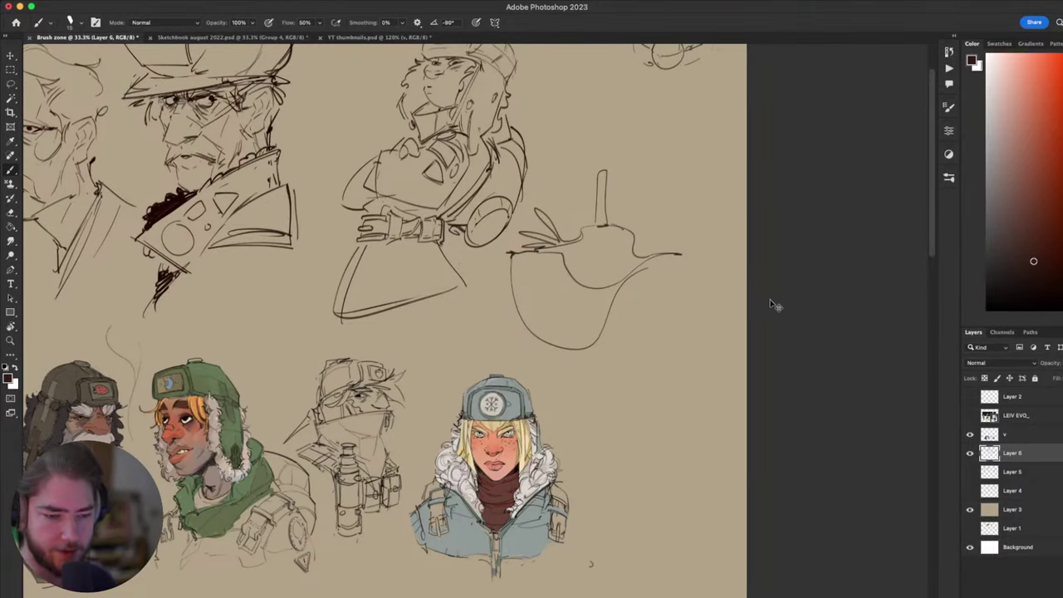
- Undo the loose rounded-body concept sketch beside the crossed-arms figure
{"action": "key", "text": "ctrl+z"}
{"action": "key", "text": "ctrl+z"}
{"action": "key", "text": "ctrl+z"}
{"action": "key", "text": "ctrl+z"}
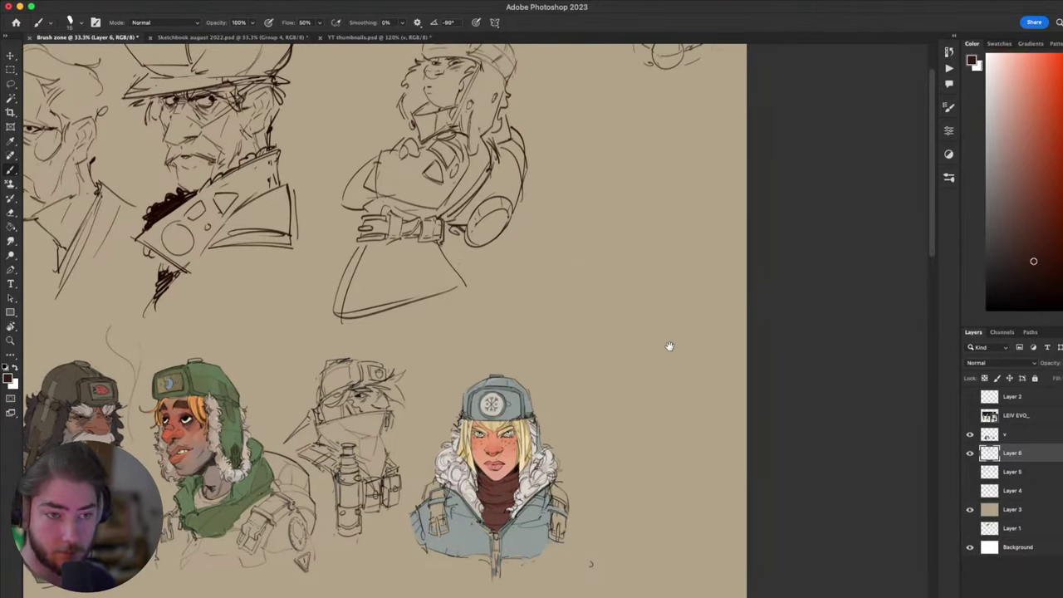
{"action": "left_click_drag", "start_coordinate": [670, 346], "coordinate": [741, 390]}
{"action": "left_click_drag", "start_coordinate": [696, 361], "coordinate": [718, 381]}
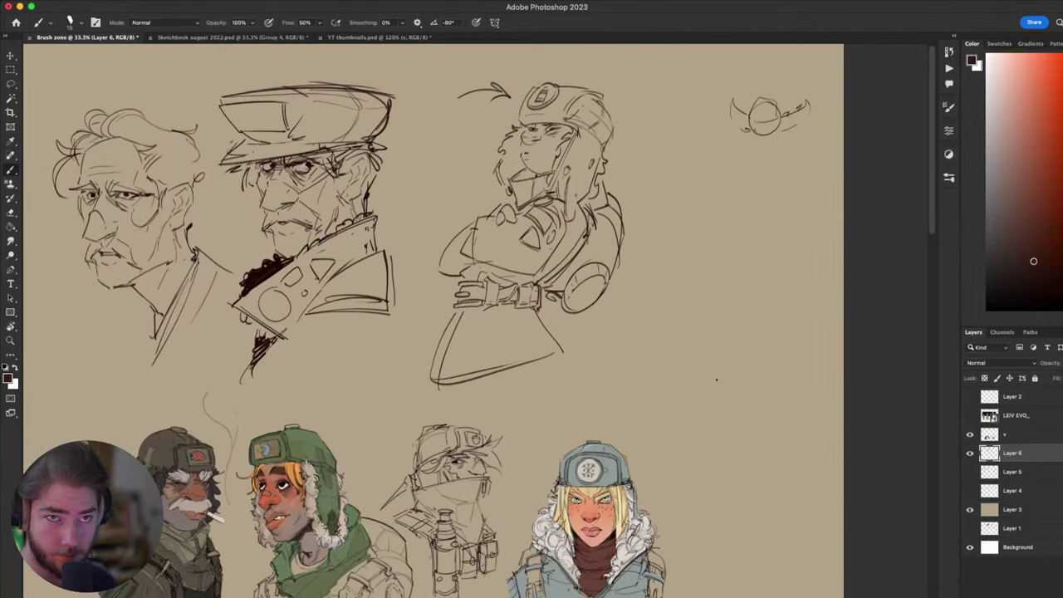
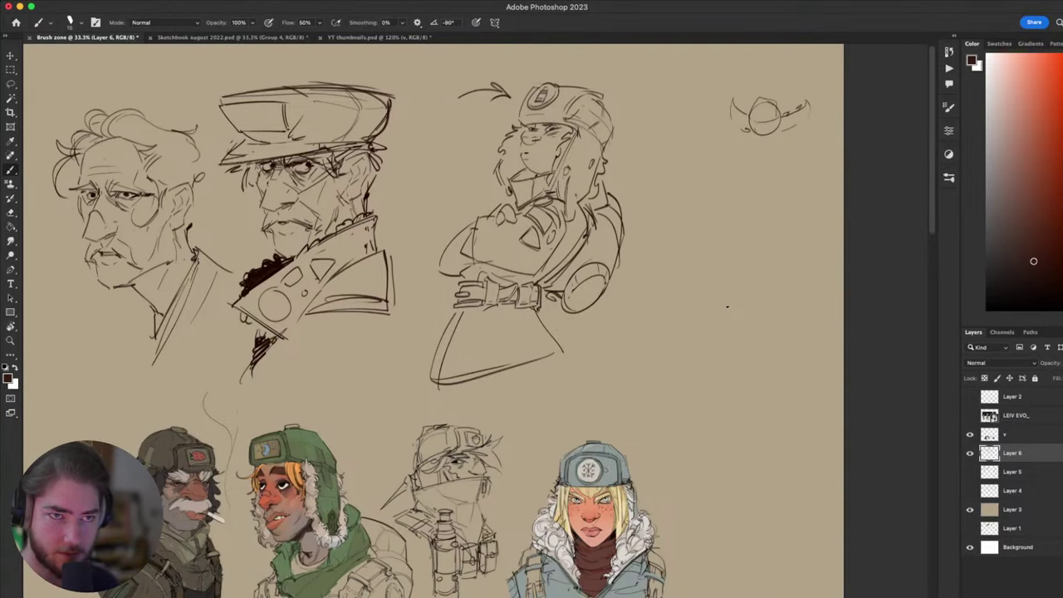
{"action": "mouse_move", "coordinate": [711, 381]}
{"action": "left_mouse_down"}
{"action": "mouse_move", "coordinate": [707, 407]}
{"action": "mouse_move", "coordinate": [772, 400]}
{"action": "mouse_move", "coordinate": [736, 357]}
{"action": "mouse_move", "coordinate": [743, 324]}
{"action": "mouse_move", "coordinate": [767, 335]}
{"action": "mouse_move", "coordinate": [724, 347]}
{"action": "mouse_move", "coordinate": [726, 363]}
{"action": "mouse_move", "coordinate": [743, 323]}
{"action": "mouse_move", "coordinate": [775, 319]}
{"action": "mouse_move", "coordinate": [743, 342]}
{"action": "mouse_move", "coordinate": [736, 396]}
{"action": "mouse_move", "coordinate": [721, 409]}
{"action": "left_mouse_up"}
{"action": "key", "text": "super+z"}
{"action": "key", "text": "space"}
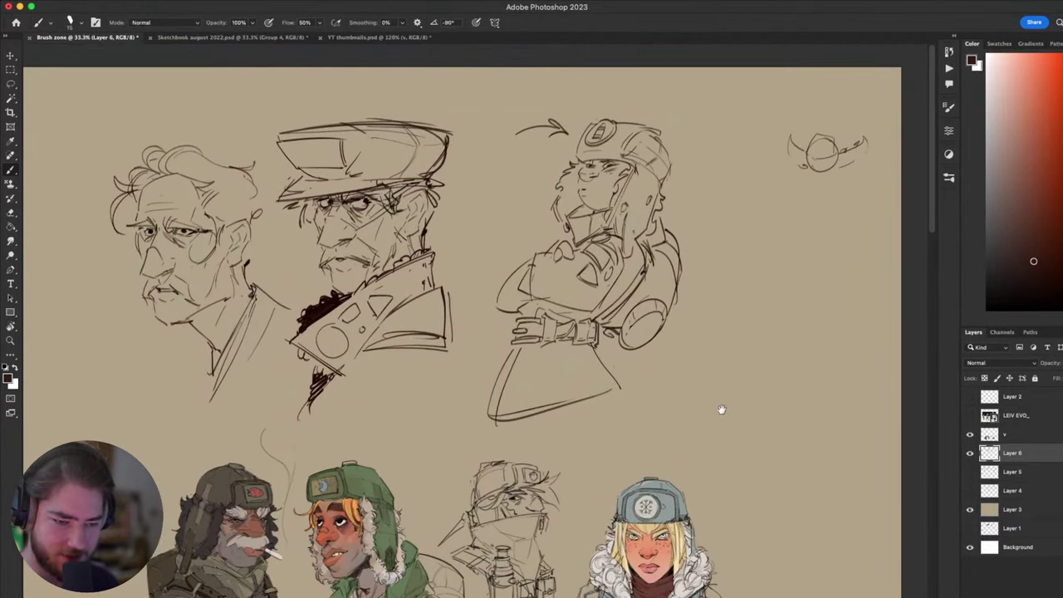
{"action": "mouse_move", "coordinate": [683, 365]}
{"action": "left_mouse_down"}
{"action": "mouse_move", "coordinate": [671, 376]}
{"action": "mouse_move", "coordinate": [685, 338]}
{"action": "mouse_move", "coordinate": [710, 363]}
{"action": "mouse_move", "coordinate": [705, 429]}
{"action": "mouse_move", "coordinate": [748, 421]}
{"action": "mouse_move", "coordinate": [727, 414]}
{"action": "mouse_move", "coordinate": [756, 373]}
{"action": "mouse_move", "coordinate": [905, 304]}
{"action": "left_mouse_up"}
{"action": "scroll", "coordinate": [748, 374], "scroll_direction": "right", "scroll_amount": 2}
{"action": "key", "text": "super+z"}
{"action": "mouse_move", "coordinate": [775, 397]}
{"action": "left_mouse_down"}
{"action": "mouse_move", "coordinate": [695, 415]}
{"action": "mouse_move", "coordinate": [567, 375]}
{"action": "mouse_move", "coordinate": [776, 268]}
{"action": "mouse_move", "coordinate": [702, 387]}
{"action": "mouse_move", "coordinate": [774, 287]}
{"action": "mouse_move", "coordinate": [693, 311]}
{"action": "mouse_move", "coordinate": [616, 403]}
{"action": "mouse_move", "coordinate": [607, 495]}
{"action": "left_mouse_up"}
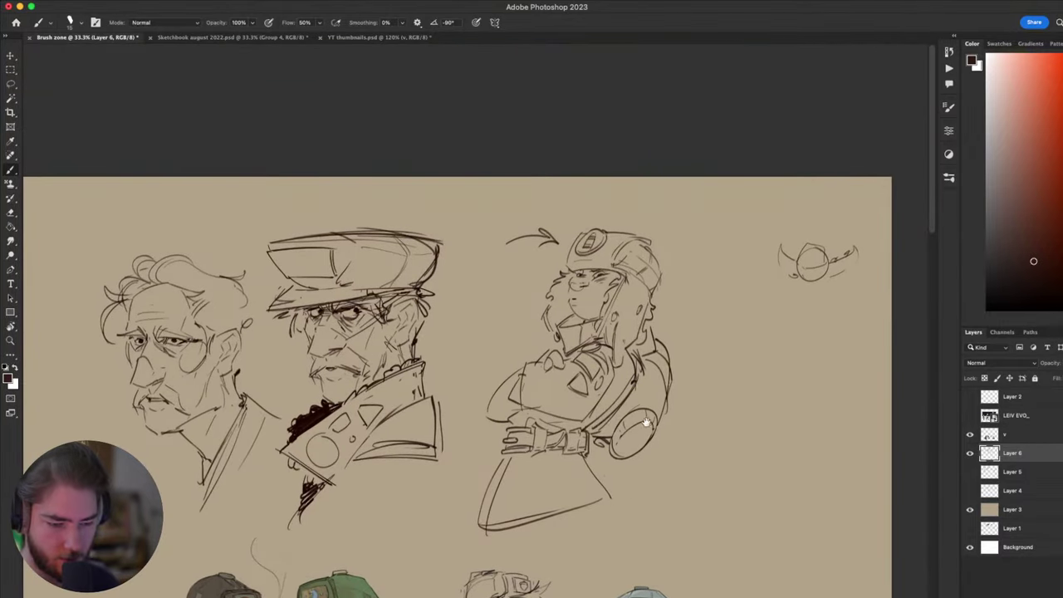
{"action": "scroll", "coordinate": [647, 424], "scroll_direction": "down", "scroll_amount": 5}
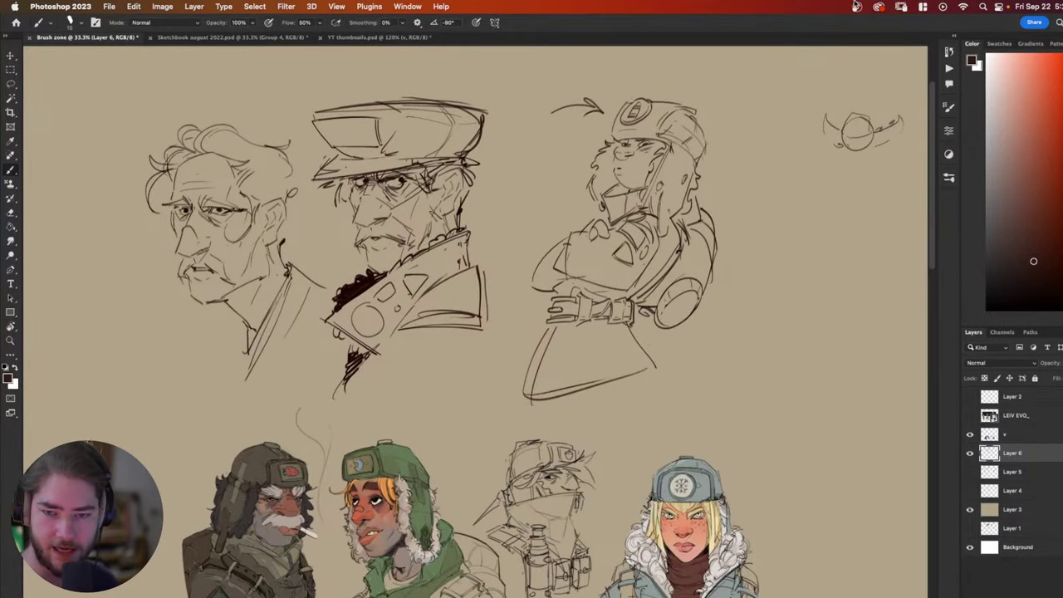
{"action": "scroll", "coordinate": [779, 367], "scroll_direction": "down", "scroll_amount": 2}
{"action": "scroll", "coordinate": [779, 367], "scroll_direction": "left", "scroll_amount": 2}
{"action": "scroll", "coordinate": [779, 367], "scroll_direction": "down", "scroll_amount": 2}
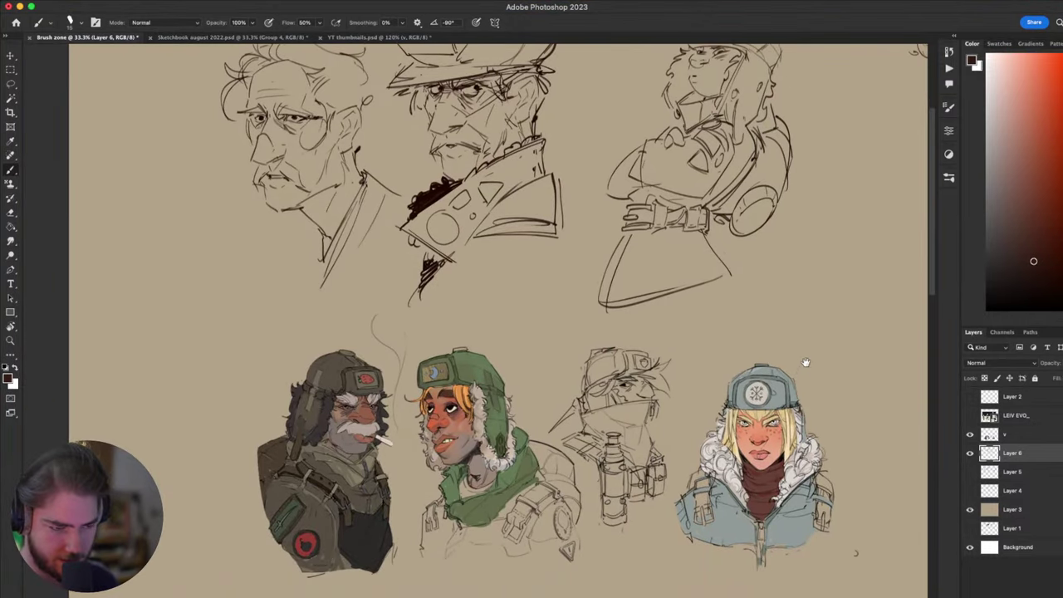
{"action": "scroll", "coordinate": [798, 369], "scroll_direction": "up", "scroll_amount": 4}
{"action": "scroll", "coordinate": [781, 382], "scroll_direction": "right", "scroll_amount": 3}
{"action": "mouse_move", "coordinate": [775, 394]}
{"action": "left_mouse_down"}
{"action": "mouse_move", "coordinate": [760, 391]}
{"action": "mouse_move", "coordinate": [769, 404]}
{"action": "mouse_move", "coordinate": [866, 240]}
{"action": "mouse_move", "coordinate": [747, 376]}
{"action": "left_mouse_up"}
{"action": "scroll", "coordinate": [748, 375], "scroll_direction": "up", "scroll_amount": 2}
{"action": "scroll", "coordinate": [748, 375], "scroll_direction": "right", "scroll_amount": 3}
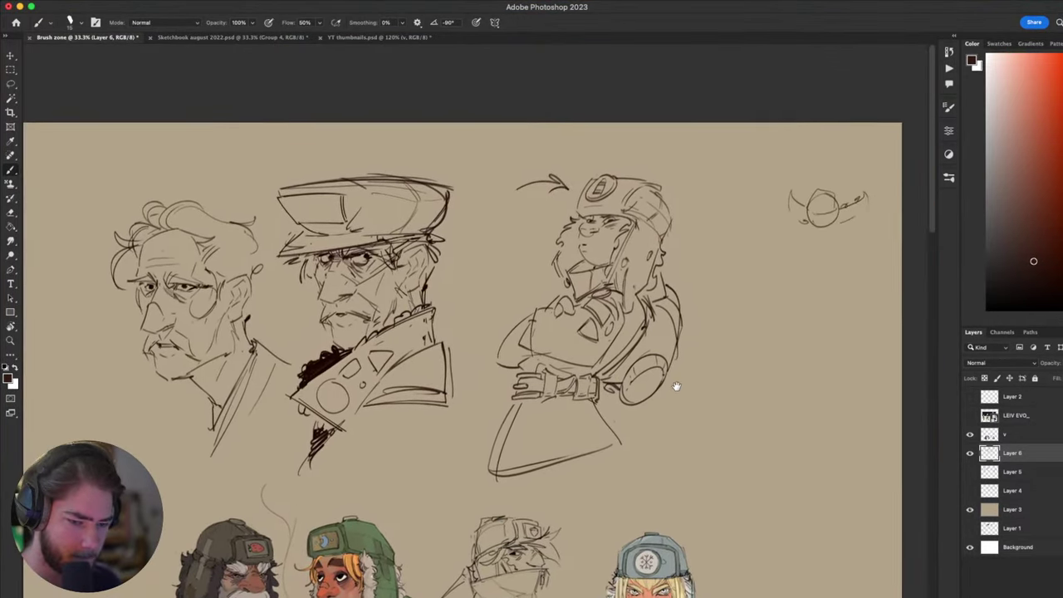
{"action": "scroll", "coordinate": [742, 309], "scroll_direction": "down", "scroll_amount": 2}
{"action": "scroll", "coordinate": [742, 309], "scroll_direction": "left", "scroll_amount": 2}
{"action": "left_click_drag", "start_coordinate": [742, 309], "coordinate": [771, 266]}
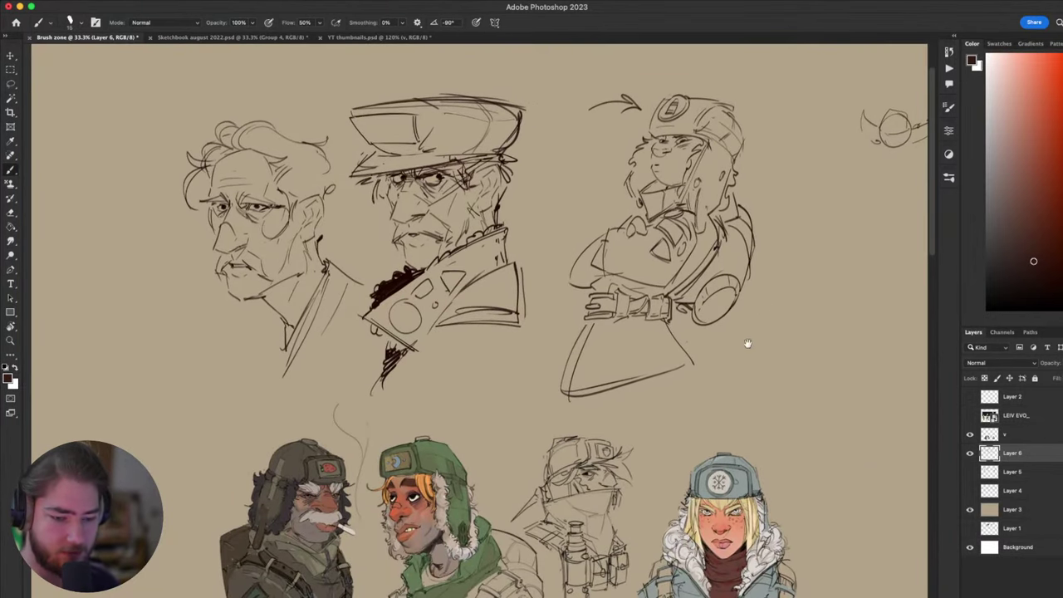
{"action": "left_click_drag", "start_coordinate": [748, 344], "coordinate": [679, 391]}
{"action": "left_click_drag", "start_coordinate": [668, 137], "coordinate": [686, 153]}
{"action": "key", "text": "super+z"}
{"action": "mouse_move", "coordinate": [752, 398]}
{"action": "left_mouse_down"}
{"action": "mouse_move", "coordinate": [734, 387]}
{"action": "mouse_move", "coordinate": [754, 304]}
{"action": "mouse_move", "coordinate": [763, 360]}
{"action": "left_mouse_up"}
{"action": "left_click_drag", "start_coordinate": [704, 162], "coordinate": [740, 167]}
{"action": "left_click_drag", "start_coordinate": [702, 203], "coordinate": [742, 184]}
{"action": "key", "text": "super+z"}
{"action": "key", "text": "super+z"}
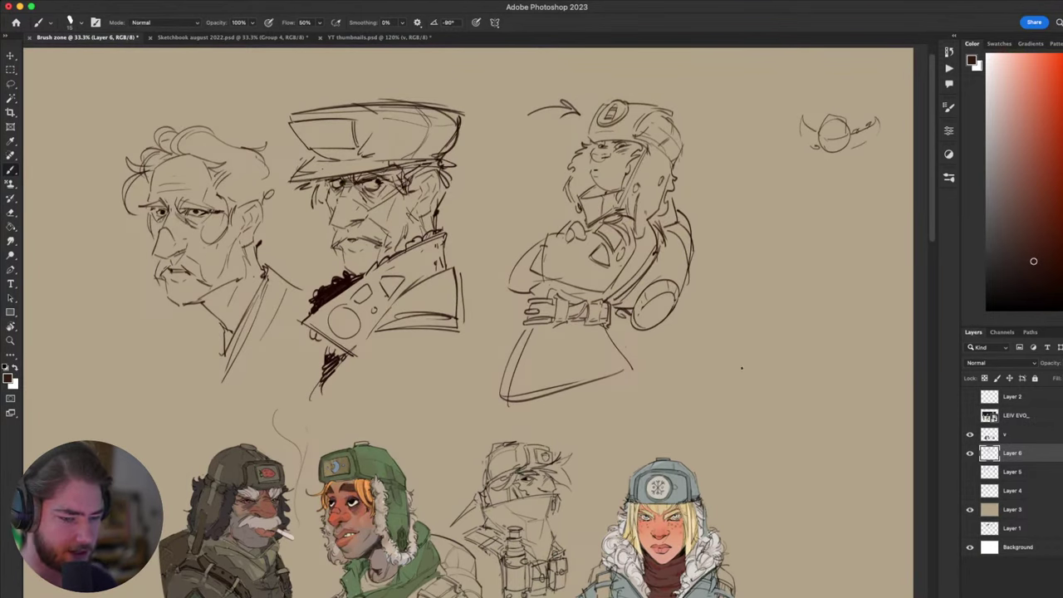
{"action": "left_click_drag", "start_coordinate": [734, 339], "coordinate": [803, 275]}
{"action": "left_click_drag", "start_coordinate": [507, 319], "coordinate": [550, 391]}
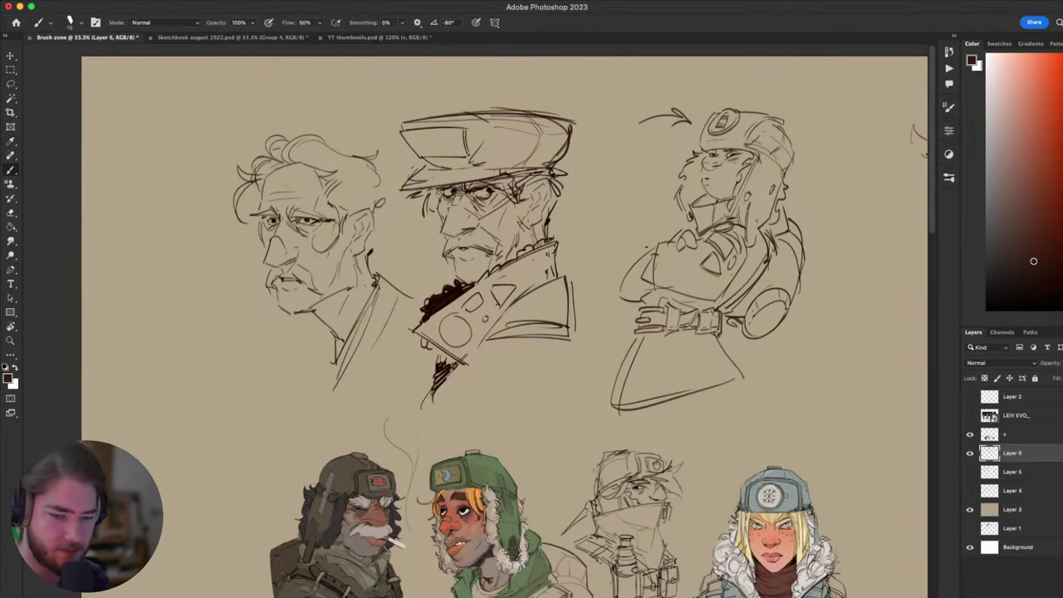
{"action": "left_click_drag", "start_coordinate": [760, 368], "coordinate": [777, 282]}
{"action": "mouse_move", "coordinate": [720, 332]}
{"action": "left_mouse_down"}
{"action": "mouse_move", "coordinate": [786, 280]}
{"action": "mouse_move", "coordinate": [742, 388]}
{"action": "mouse_move", "coordinate": [759, 368]}
{"action": "mouse_move", "coordinate": [811, 381]}
{"action": "mouse_move", "coordinate": [629, 319]}
{"action": "left_mouse_up"}
- Sketch a large circle as the skull of a new head, below the small winged emblem
{"action": "key", "text": "v"}
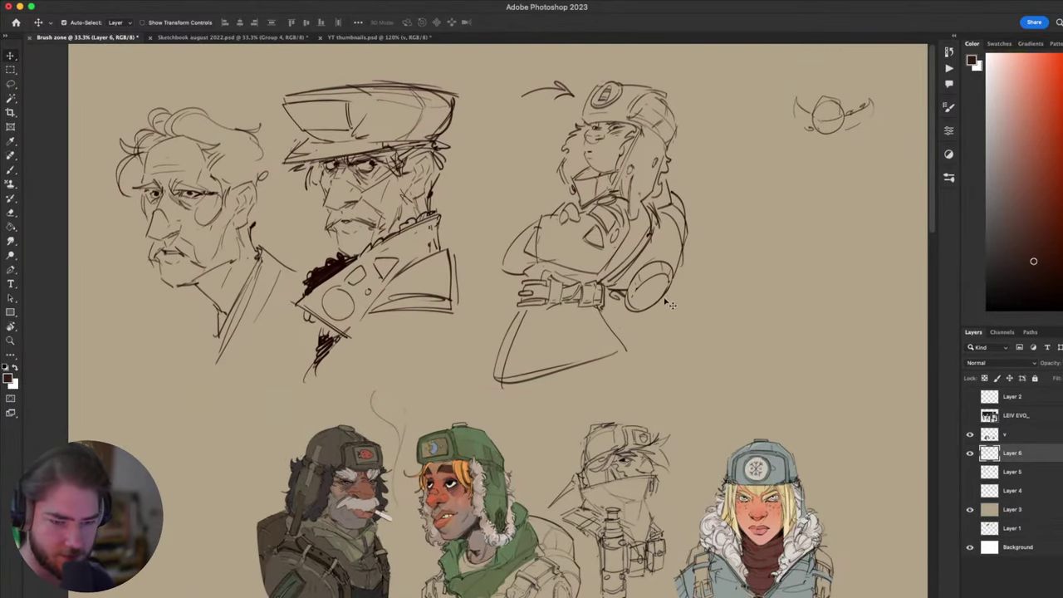
{"action": "key", "text": "b"}
{"action": "left_click_drag", "start_coordinate": [823, 322], "coordinate": [610, 401]}
{"action": "mouse_move", "coordinate": [686, 291]}
{"action": "left_mouse_down"}
{"action": "mouse_move", "coordinate": [624, 380]}
{"action": "mouse_move", "coordinate": [593, 288]}
{"action": "mouse_move", "coordinate": [576, 311]}
{"action": "mouse_move", "coordinate": [653, 301]}
{"action": "mouse_move", "coordinate": [592, 270]}
{"action": "left_mouse_up"}
{"action": "key", "text": "ctrl+z"}
{"action": "key", "text": "ctrl+z"}
{"action": "mouse_move", "coordinate": [660, 374]}
{"action": "left_mouse_down"}
{"action": "mouse_move", "coordinate": [689, 261]}
{"action": "mouse_move", "coordinate": [661, 349]}
{"action": "left_mouse_up"}
{"action": "key", "text": "ctrl+z"}
{"action": "mouse_move", "coordinate": [557, 296]}
{"action": "left_mouse_down"}
{"action": "mouse_move", "coordinate": [581, 326]}
{"action": "mouse_move", "coordinate": [578, 381]}
{"action": "left_mouse_up"}
{"action": "key", "text": "ctrl+z"}
{"action": "mouse_move", "coordinate": [574, 332]}
{"action": "left_mouse_down"}
{"action": "mouse_move", "coordinate": [580, 377]}
{"action": "mouse_move", "coordinate": [629, 362]}
{"action": "mouse_move", "coordinate": [615, 378]}
{"action": "mouse_move", "coordinate": [654, 333]}
{"action": "left_mouse_up"}
{"action": "key", "text": "super+z"}
{"action": "key", "text": "super+z"}
{"action": "key", "text": "super+z"}
- Add a tapering jaw and chin beneath the new head's circle, and strengthen the circle's side
{"action": "left_click_drag", "start_coordinate": [617, 372], "coordinate": [645, 343]}
{"action": "mouse_move", "coordinate": [645, 334]}
{"action": "left_mouse_down"}
{"action": "mouse_move", "coordinate": [656, 284]}
{"action": "mouse_move", "coordinate": [651, 367]}
{"action": "mouse_move", "coordinate": [644, 325]}
{"action": "mouse_move", "coordinate": [666, 273]}
{"action": "left_mouse_up"}
{"action": "scroll", "coordinate": [654, 313], "scroll_direction": "down", "scroll_amount": 1}
{"action": "key", "text": "super+z"}
{"action": "key", "text": "super+z"}
{"action": "key", "text": "super+z"}
{"action": "left_click_drag", "start_coordinate": [647, 334], "coordinate": [658, 276]}
{"action": "left_click_drag", "start_coordinate": [673, 317], "coordinate": [740, 203]}
{"action": "key", "text": "super+z"}
{"action": "left_click_drag", "start_coordinate": [660, 336], "coordinate": [699, 281]}
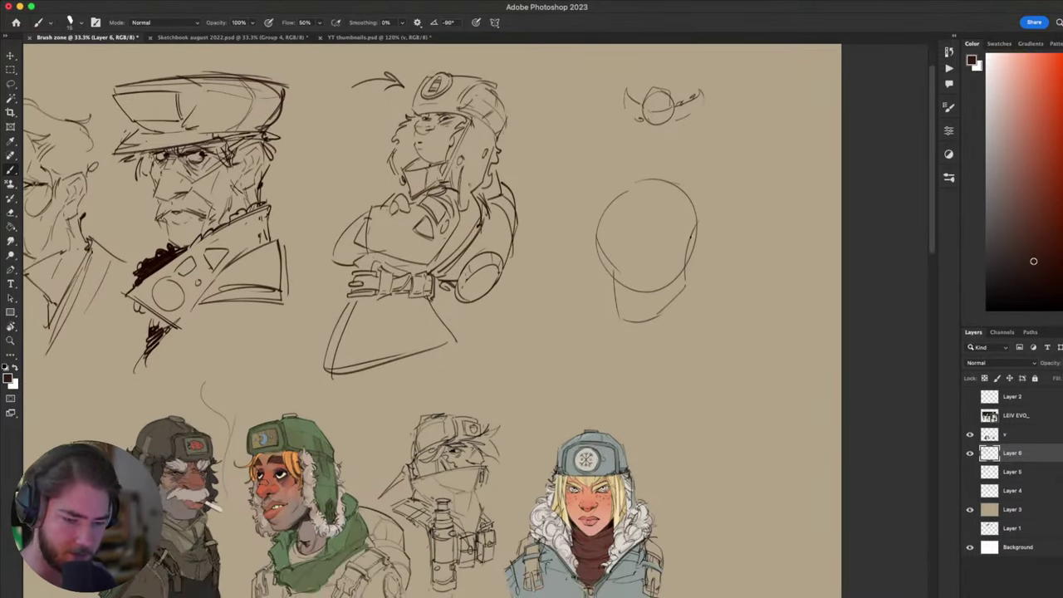
- Sketch a protruding front flap and the lower edge of a cap across the new head
{"action": "scroll", "coordinate": [673, 230], "scroll_direction": "left", "scroll_amount": 3}
{"action": "scroll", "coordinate": [672, 231], "scroll_direction": "up", "scroll_amount": 1}
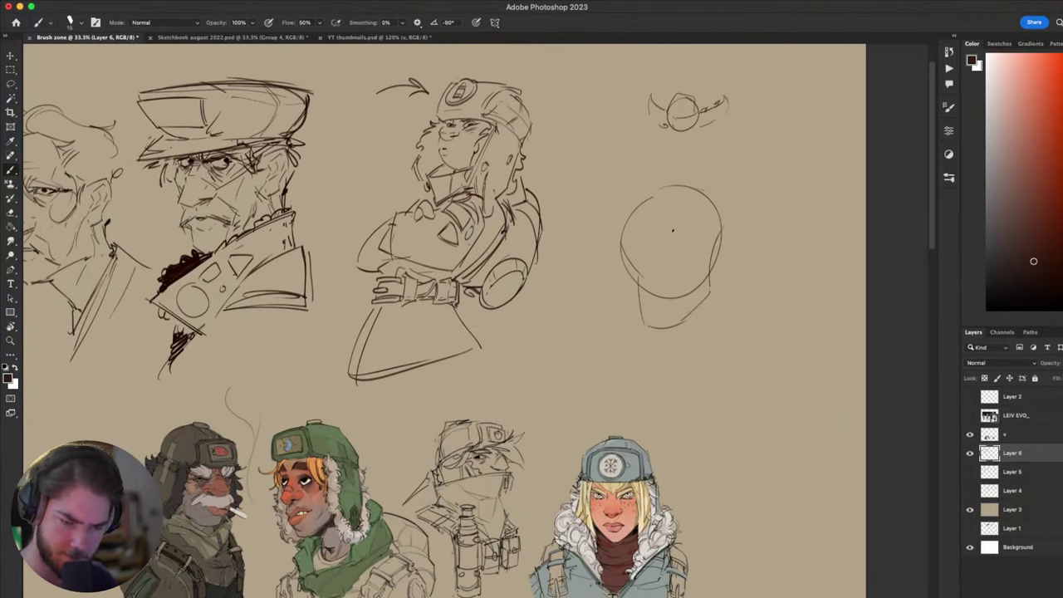
{"action": "mouse_move", "coordinate": [687, 241]}
{"action": "left_mouse_down"}
{"action": "mouse_move", "coordinate": [578, 237]}
{"action": "mouse_move", "coordinate": [603, 237]}
{"action": "left_mouse_up"}
{"action": "key", "text": "super+z"}
{"action": "key", "text": "super+z"}
{"action": "mouse_move", "coordinate": [696, 233]}
{"action": "left_mouse_down"}
{"action": "mouse_move", "coordinate": [609, 239]}
{"action": "mouse_move", "coordinate": [621, 174]}
{"action": "left_mouse_up"}
{"action": "key", "text": "super+z"}
{"action": "key", "text": "super+z"}
{"action": "mouse_move", "coordinate": [682, 240]}
{"action": "left_mouse_down"}
{"action": "mouse_move", "coordinate": [633, 249]}
{"action": "mouse_move", "coordinate": [603, 236]}
{"action": "mouse_move", "coordinate": [601, 209]}
{"action": "mouse_move", "coordinate": [625, 194]}
{"action": "left_mouse_up"}
{"action": "key", "text": "super+z"}
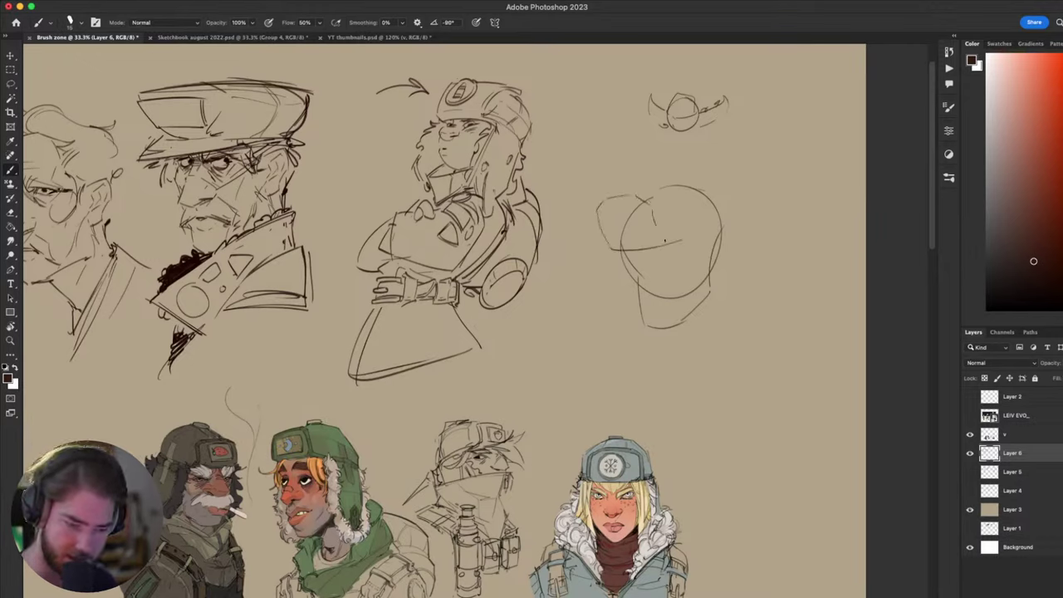
{"action": "key", "text": "super+z"}
- Continue the cap's lower edge to the back of the new head and reinforce the flap's inner corner
{"action": "mouse_move", "coordinate": [665, 241]}
{"action": "left_mouse_down"}
{"action": "mouse_move", "coordinate": [736, 231]}
{"action": "mouse_move", "coordinate": [726, 221]}
{"action": "left_mouse_up"}
{"action": "key", "text": "super+z"}
{"action": "key", "text": "super+z"}
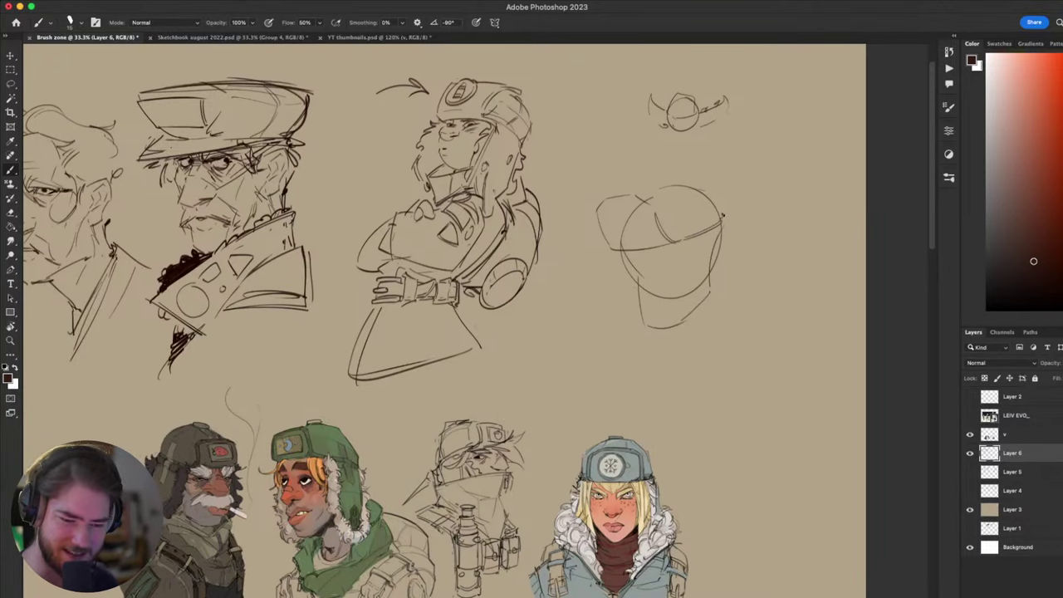
{"action": "scroll", "coordinate": [723, 216], "scroll_direction": "down", "scroll_amount": 3}
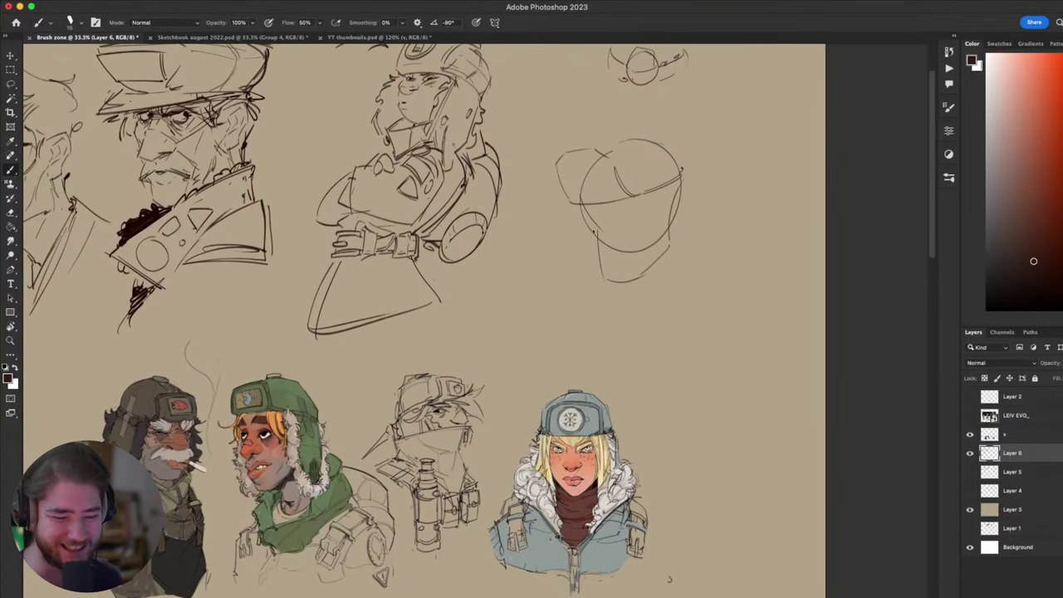
{"action": "mouse_move", "coordinate": [584, 214]}
{"action": "left_mouse_down"}
{"action": "mouse_move", "coordinate": [581, 323]}
{"action": "mouse_move", "coordinate": [571, 298]}
{"action": "mouse_move", "coordinate": [613, 299]}
{"action": "left_mouse_up"}
{"action": "key", "text": "super+z"}
{"action": "key", "text": "super+z"}
{"action": "key", "text": "super+z"}
{"action": "key", "text": "super+z"}
{"action": "left_click_drag", "start_coordinate": [585, 230], "coordinate": [554, 274]}
{"action": "mouse_move", "coordinate": [554, 279]}
{"action": "left_mouse_down"}
{"action": "mouse_move", "coordinate": [594, 286]}
{"action": "mouse_move", "coordinate": [557, 328]}
{"action": "mouse_move", "coordinate": [550, 378]}
{"action": "left_mouse_up"}
{"action": "key", "text": "super+z"}
{"action": "key", "text": "super+z"}
{"action": "key", "text": "super+z"}
{"action": "left_click_drag", "start_coordinate": [527, 341], "coordinate": [535, 376]}
{"action": "key", "text": "super+z"}
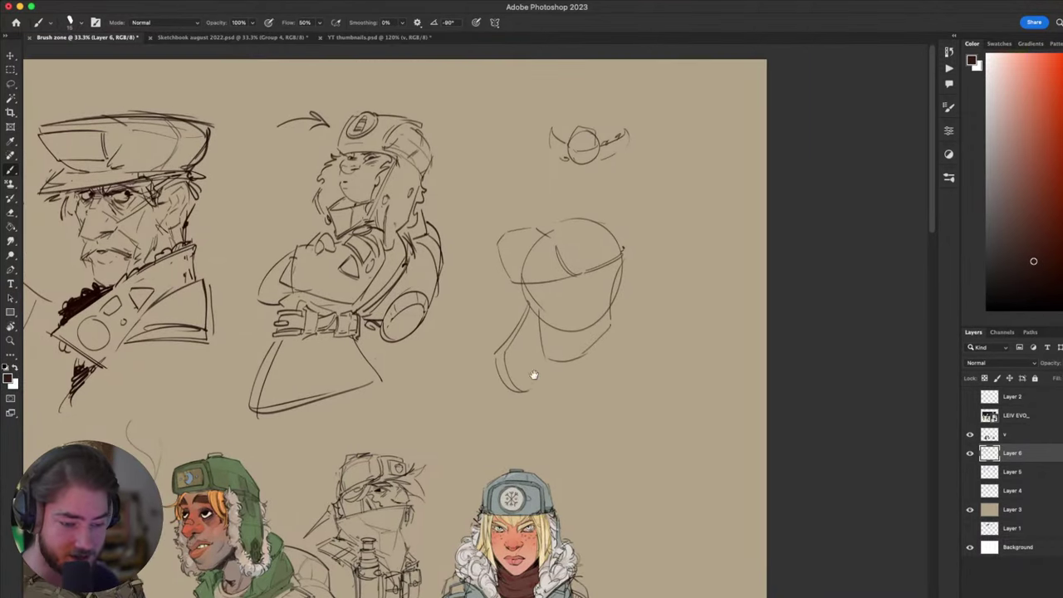
{"action": "key", "text": "super+z"}
{"action": "key", "text": "super+z"}
{"action": "key", "text": "super+z"}
{"action": "key", "text": "super+z"}
{"action": "mouse_move", "coordinate": [527, 296]}
{"action": "left_mouse_down"}
{"action": "mouse_move", "coordinate": [531, 397]}
{"action": "mouse_move", "coordinate": [533, 350]}
{"action": "left_mouse_up"}
{"action": "key", "text": "super+z"}
{"action": "key", "text": "super+z"}
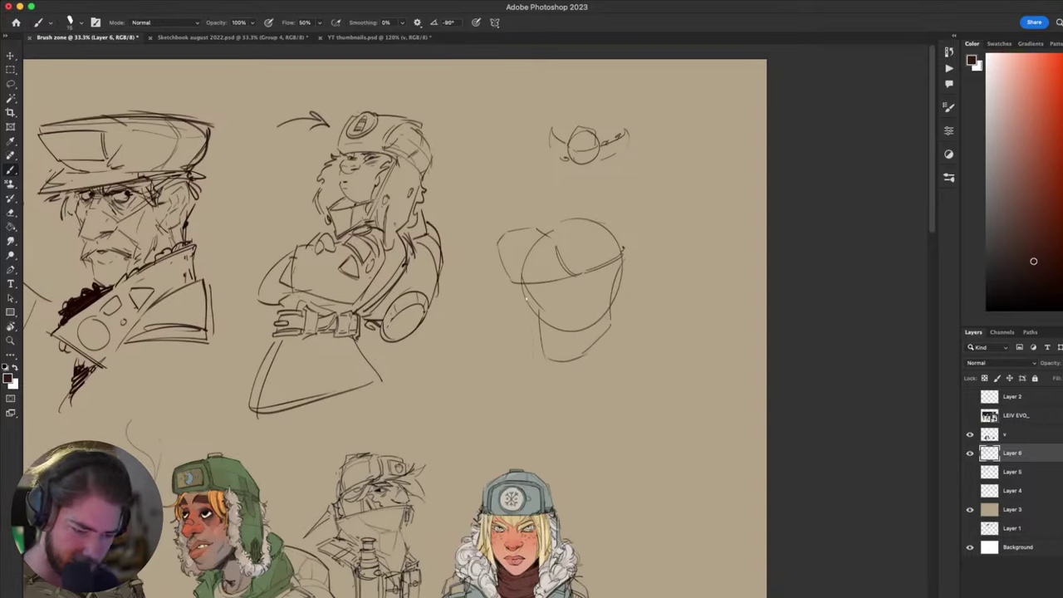
- Draw long ear flaps hanging from the cap on both sides of the new head
{"action": "left_click_drag", "start_coordinate": [525, 288], "coordinate": [548, 378]}
{"action": "mouse_move", "coordinate": [592, 292]}
{"action": "left_mouse_down"}
{"action": "mouse_move", "coordinate": [615, 376]}
{"action": "mouse_move", "coordinate": [632, 275]}
{"action": "mouse_move", "coordinate": [611, 372]}
{"action": "left_mouse_up"}
{"action": "key", "text": "super+z"}
{"action": "key", "text": "super+z"}
{"action": "mouse_move", "coordinate": [612, 373]}
{"action": "left_mouse_down"}
{"action": "mouse_move", "coordinate": [626, 350]}
{"action": "mouse_move", "coordinate": [625, 256]}
{"action": "left_mouse_up"}
- Outline the cap's rounded crown and add a small button on top
{"action": "mouse_move", "coordinate": [590, 226]}
{"action": "left_mouse_down"}
{"action": "mouse_move", "coordinate": [590, 244]}
{"action": "mouse_move", "coordinate": [611, 240]}
{"action": "left_mouse_up"}
{"action": "left_click_drag", "start_coordinate": [573, 235], "coordinate": [624, 263]}
{"action": "key", "text": "super+z"}
{"action": "key", "text": "super+z"}
{"action": "key", "text": "super+z"}
{"action": "key", "text": "super+z"}
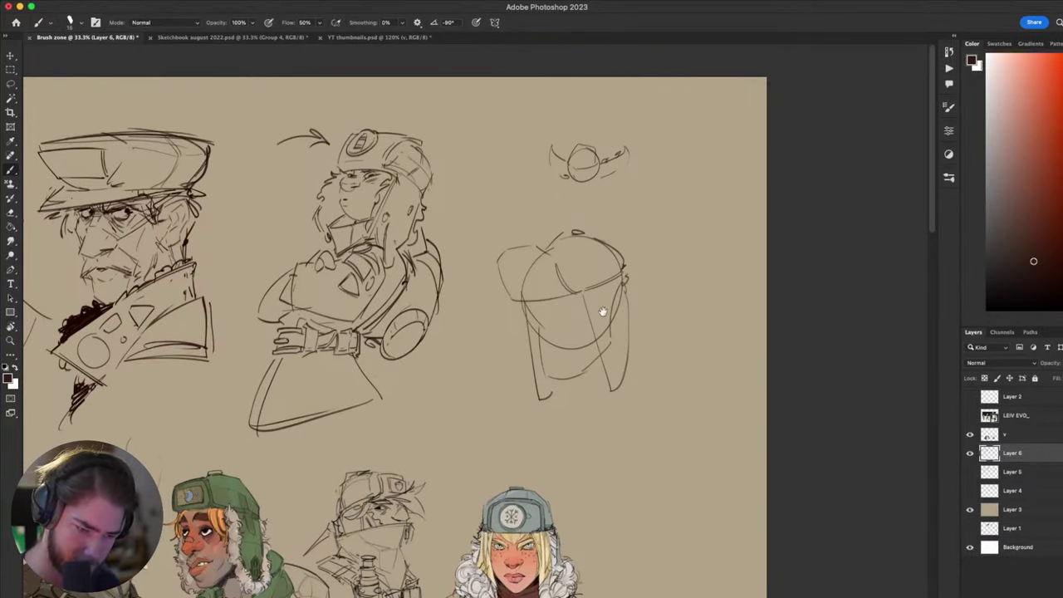
- Erase the cap's protruding front flap outline and redraw it as a squarer upright panel
{"action": "left_click_drag", "start_coordinate": [603, 312], "coordinate": [638, 270]}
{"action": "key", "text": "e"}
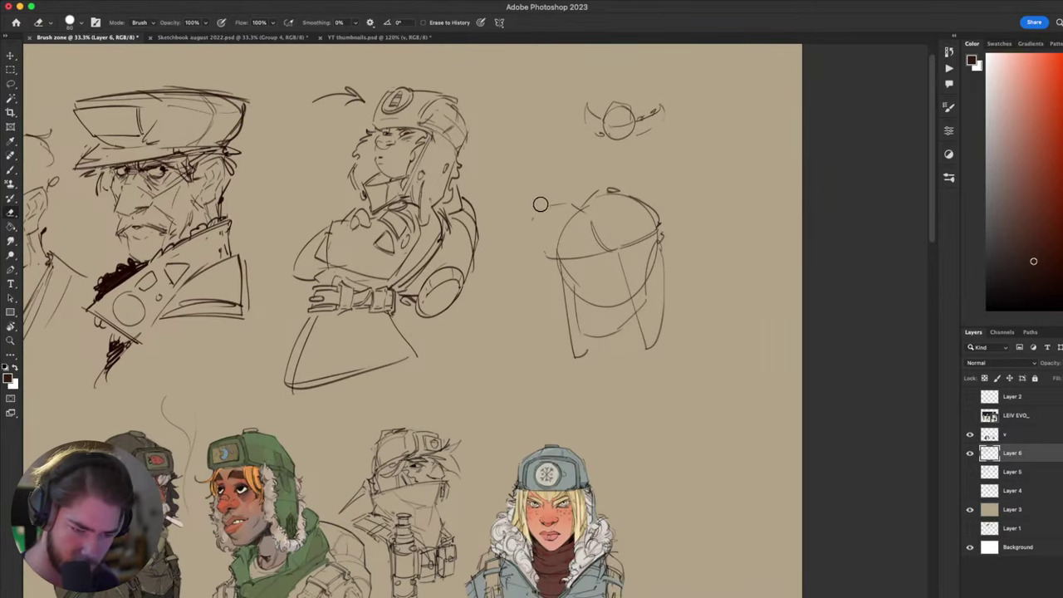
{"action": "mouse_move", "coordinate": [540, 204]}
{"action": "left_mouse_down"}
{"action": "mouse_move", "coordinate": [595, 226]}
{"action": "mouse_move", "coordinate": [597, 205]}
{"action": "left_mouse_up"}
{"action": "key", "text": "b"}
{"action": "left_click_drag", "start_coordinate": [546, 211], "coordinate": [548, 248]}
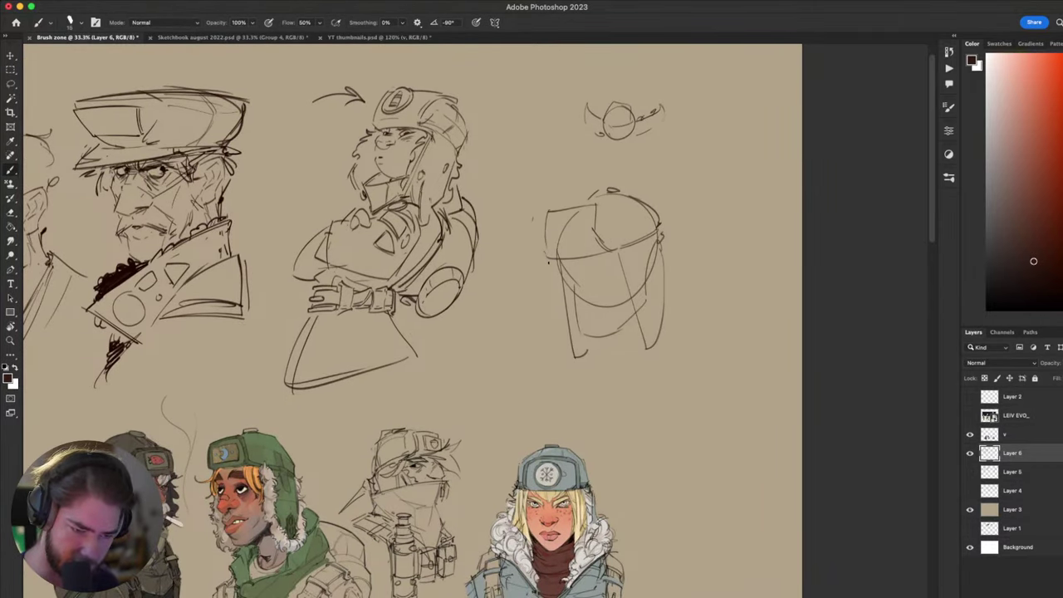
{"action": "left_click_drag", "start_coordinate": [650, 224], "coordinate": [637, 248]}
{"action": "key", "text": "super+z"}
{"action": "left_click_drag", "start_coordinate": [542, 226], "coordinate": [534, 281]}
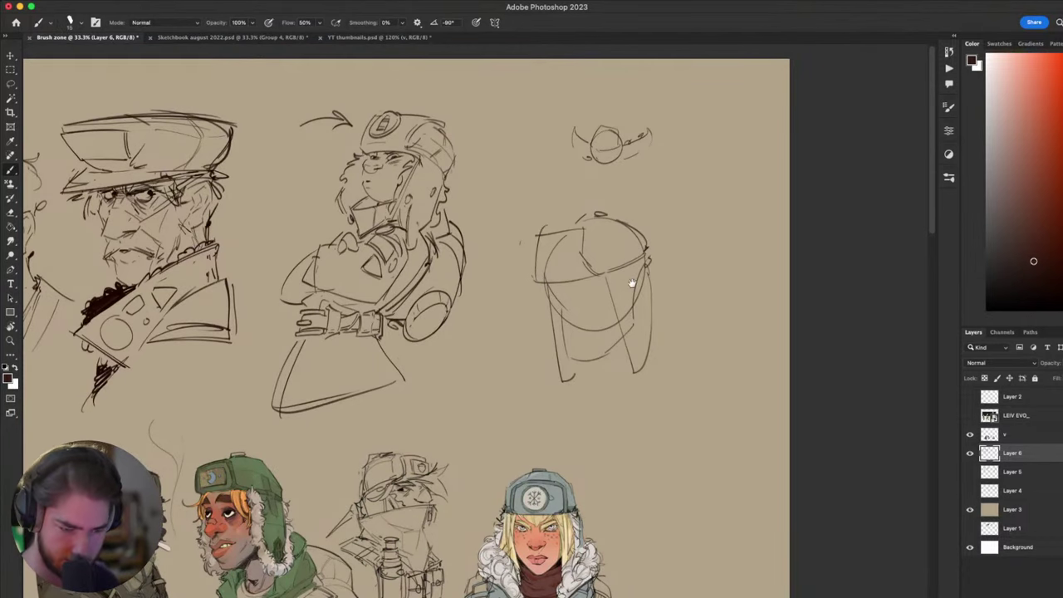
- Draw an angular nose with a dark nostril on the new head's face
{"action": "mouse_move", "coordinate": [580, 245]}
{"action": "left_mouse_down"}
{"action": "mouse_move", "coordinate": [522, 279]}
{"action": "mouse_move", "coordinate": [537, 258]}
{"action": "left_mouse_up"}
{"action": "left_click_drag", "start_coordinate": [518, 306], "coordinate": [518, 323]}
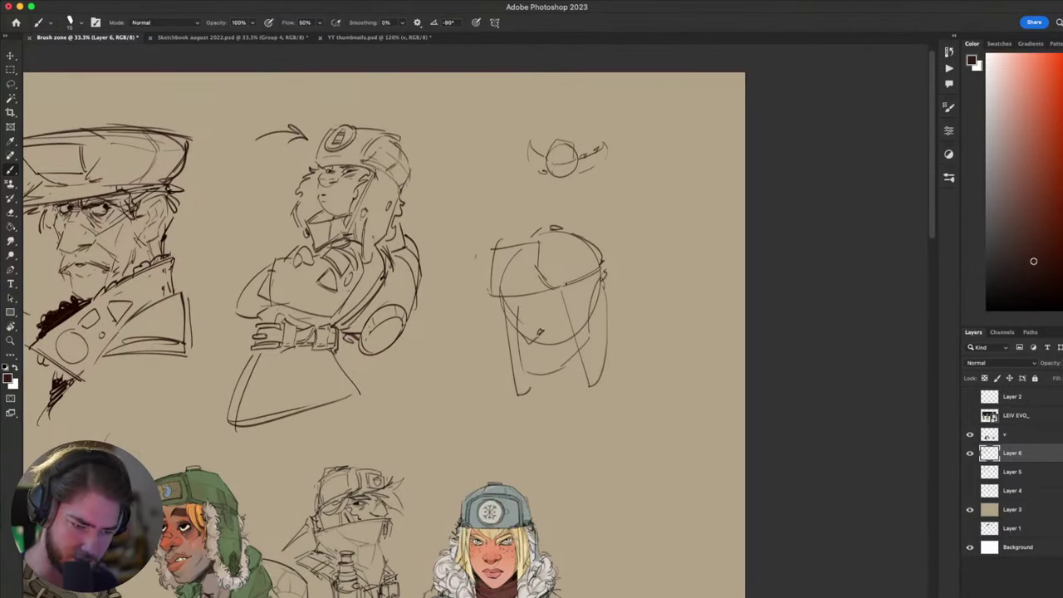
{"action": "left_click_drag", "start_coordinate": [558, 346], "coordinate": [474, 379]}
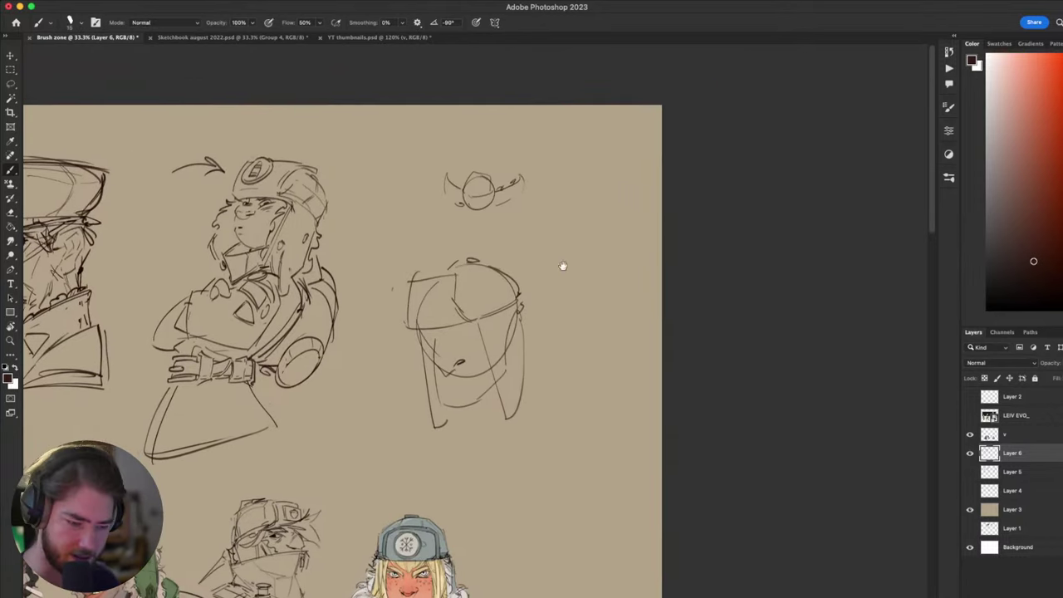
{"action": "mouse_move", "coordinate": [590, 214]}
{"action": "left_mouse_down"}
{"action": "mouse_move", "coordinate": [581, 284]}
{"action": "mouse_move", "coordinate": [595, 267]}
{"action": "left_mouse_up"}
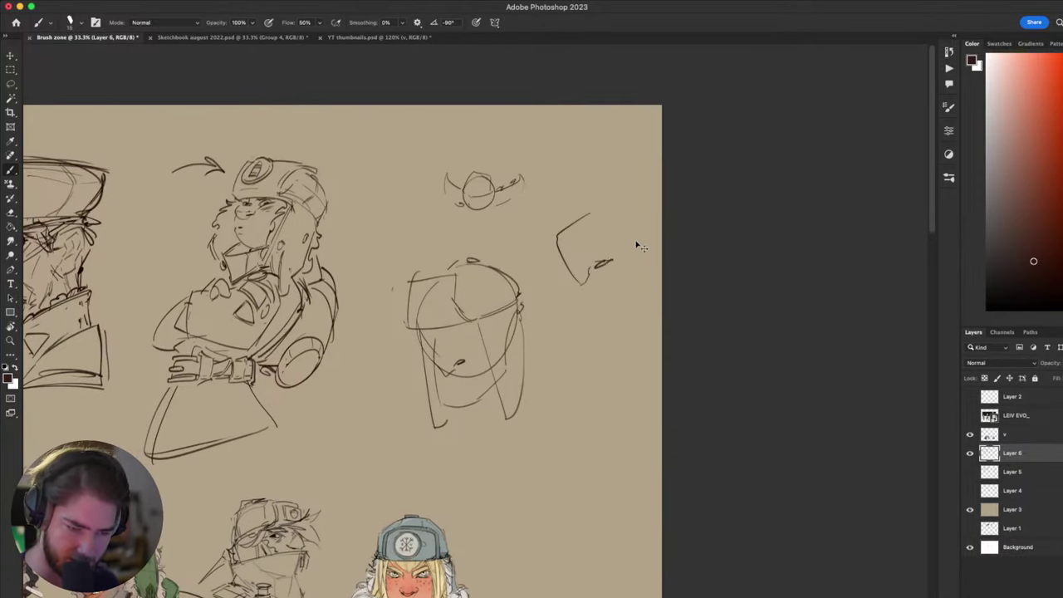
{"action": "key", "text": "super+z"}
{"action": "key", "text": "super+z"}
{"action": "key", "text": "super+z"}
- Erase stray marks on the new head and sketch the eyes and a slanted brow beneath the cap's edge
{"action": "left_click_drag", "start_coordinate": [534, 437], "coordinate": [631, 413]}
{"action": "key", "text": "e"}
{"action": "mouse_move", "coordinate": [544, 318]}
{"action": "left_mouse_down"}
{"action": "mouse_move", "coordinate": [536, 337]}
{"action": "mouse_move", "coordinate": [550, 342]}
{"action": "left_mouse_up"}
{"action": "key", "text": "b"}
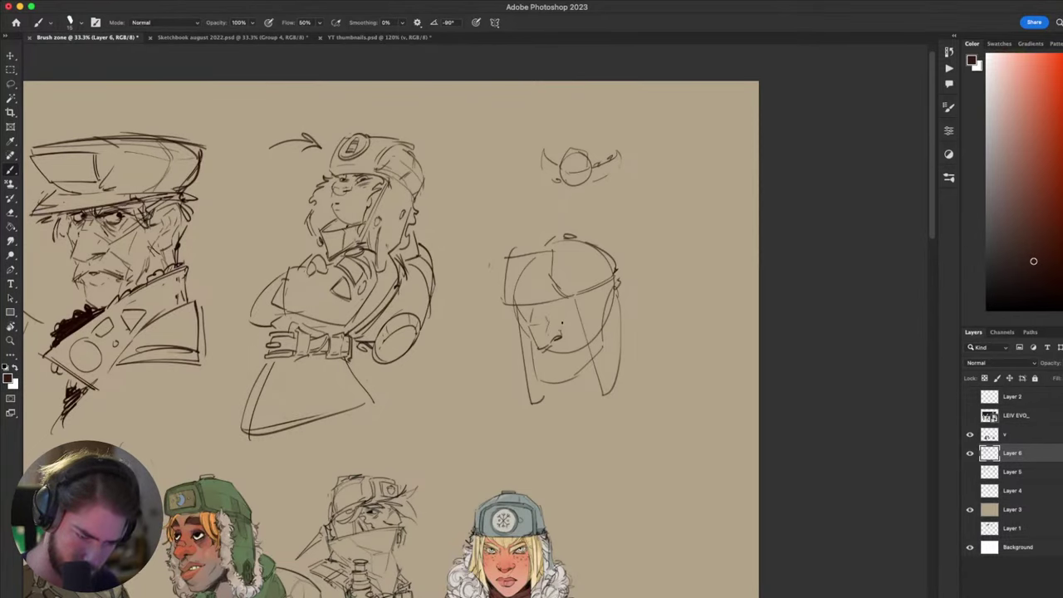
{"action": "left_click_drag", "start_coordinate": [563, 322], "coordinate": [564, 330]}
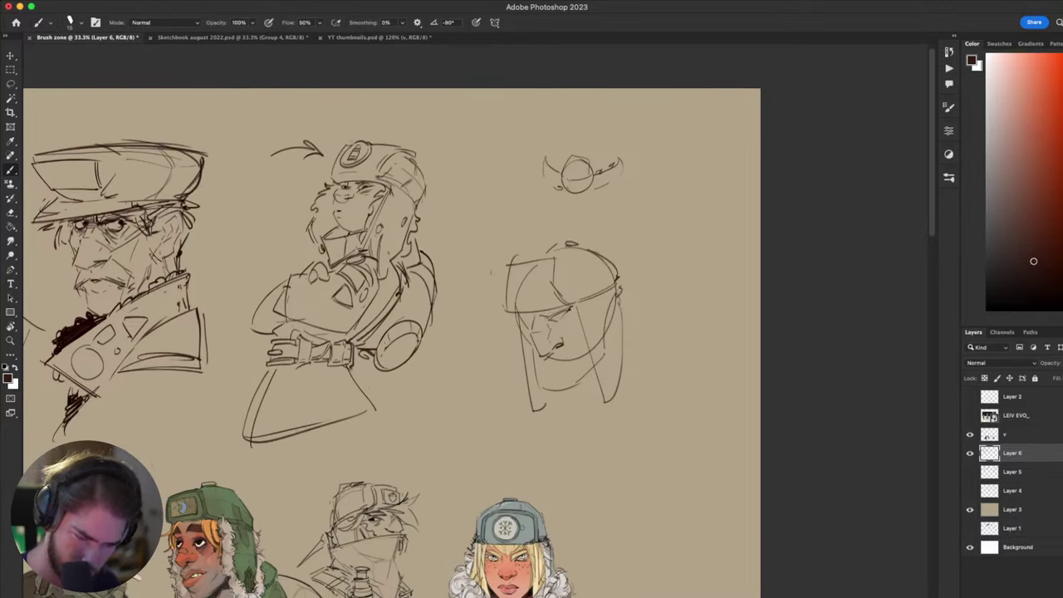
{"action": "mouse_move", "coordinate": [527, 405]}
{"action": "left_mouse_down"}
{"action": "mouse_move", "coordinate": [529, 487]}
{"action": "mouse_move", "coordinate": [617, 268]}
{"action": "mouse_move", "coordinate": [541, 254]}
{"action": "mouse_move", "coordinate": [486, 447]}
{"action": "mouse_move", "coordinate": [643, 287]}
{"action": "mouse_move", "coordinate": [641, 266]}
{"action": "mouse_move", "coordinate": [520, 437]}
{"action": "mouse_move", "coordinate": [556, 388]}
{"action": "mouse_move", "coordinate": [510, 410]}
{"action": "mouse_move", "coordinate": [535, 442]}
{"action": "mouse_move", "coordinate": [536, 423]}
{"action": "mouse_move", "coordinate": [570, 396]}
{"action": "mouse_move", "coordinate": [558, 380]}
{"action": "mouse_move", "coordinate": [607, 299]}
{"action": "mouse_move", "coordinate": [566, 409]}
{"action": "left_mouse_up"}
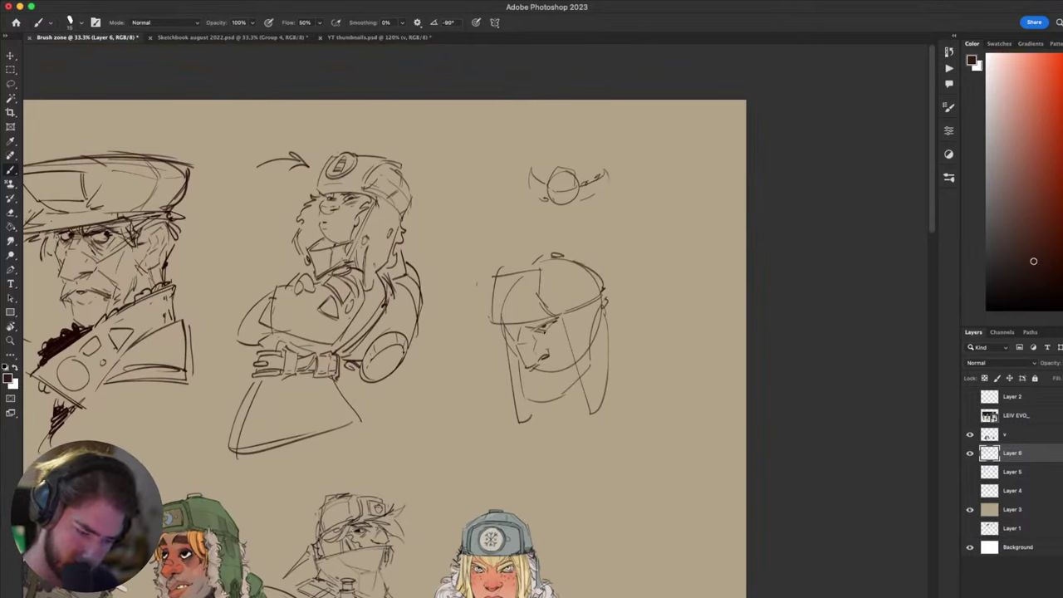
{"action": "left_click_drag", "start_coordinate": [561, 341], "coordinate": [568, 335]}
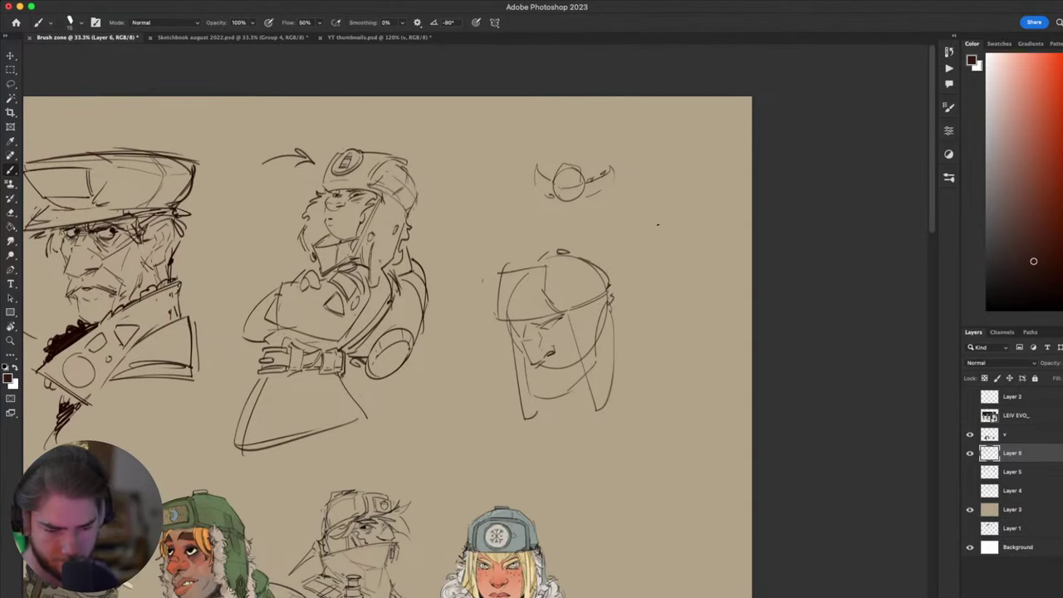
{"action": "left_click_drag", "start_coordinate": [631, 379], "coordinate": [648, 186]}
{"action": "left_click_drag", "start_coordinate": [588, 167], "coordinate": [565, 282]}
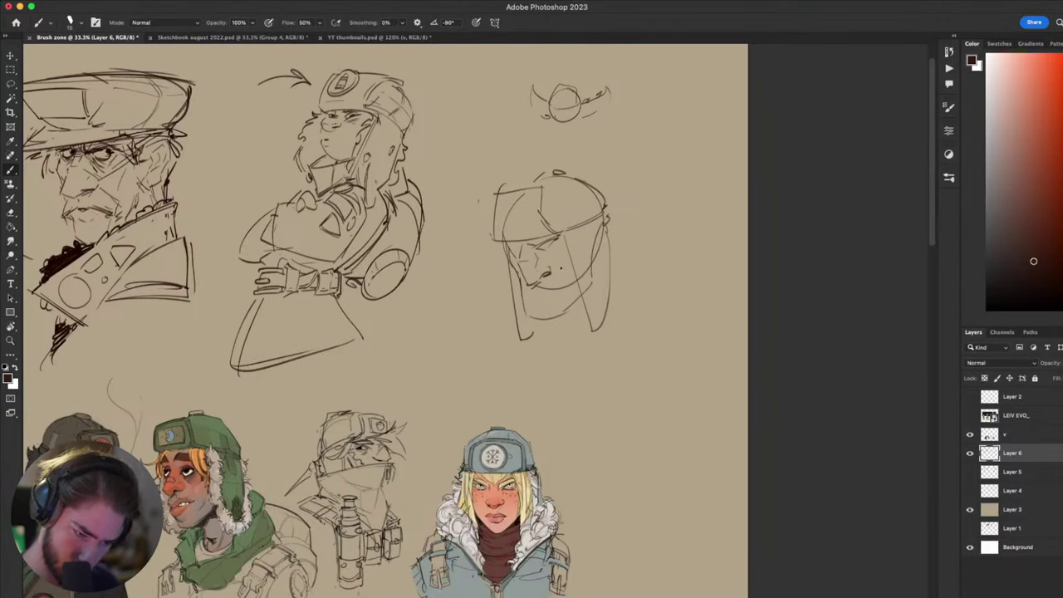
- Redraw the new head's nose and refine the face's side contour and the eye under the brow
{"action": "left_click_drag", "start_coordinate": [557, 316], "coordinate": [578, 282]}
{"action": "key", "text": "super+z"}
{"action": "mouse_move", "coordinate": [552, 318]}
{"action": "left_mouse_down"}
{"action": "mouse_move", "coordinate": [580, 288]}
{"action": "mouse_move", "coordinate": [555, 367]}
{"action": "left_mouse_up"}
{"action": "key", "text": "ctrl+z"}
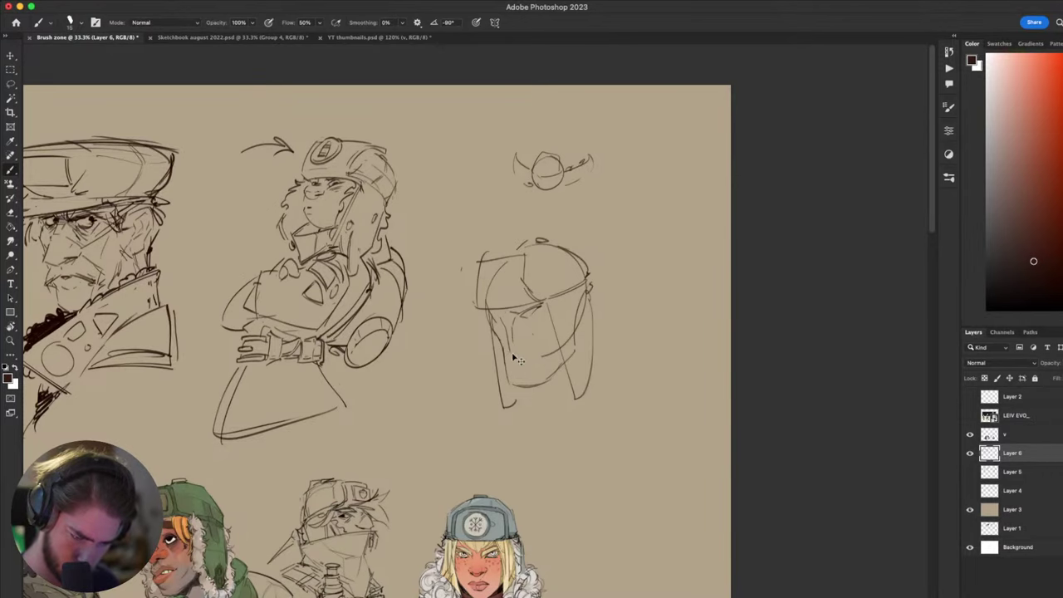
{"action": "left_click_drag", "start_coordinate": [508, 335], "coordinate": [506, 350]}
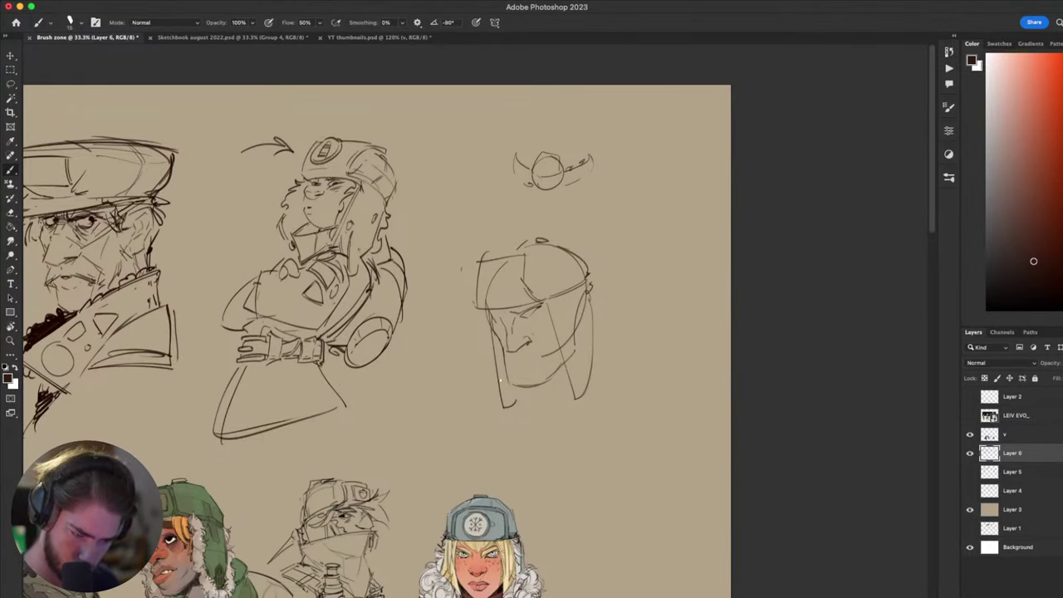
{"action": "left_click_drag", "start_coordinate": [501, 380], "coordinate": [504, 389]}
{"action": "mouse_move", "coordinate": [506, 347]}
{"action": "left_mouse_down"}
{"action": "mouse_move", "coordinate": [509, 357]}
{"action": "mouse_move", "coordinate": [537, 334]}
{"action": "left_mouse_up"}
{"action": "scroll", "coordinate": [531, 343], "scroll_direction": "up", "scroll_amount": 2}
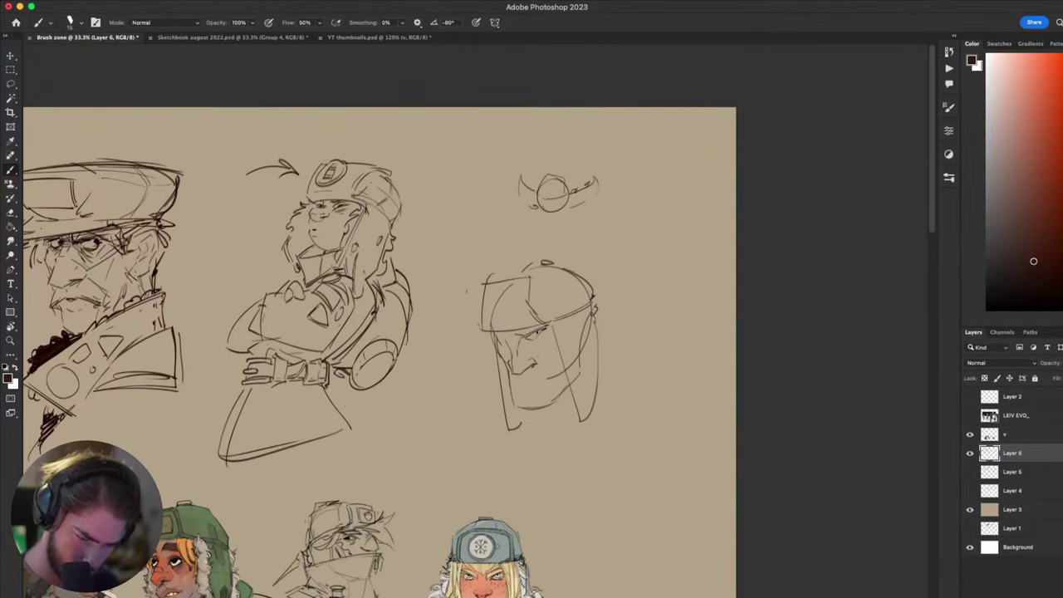
{"action": "key", "text": "e"}
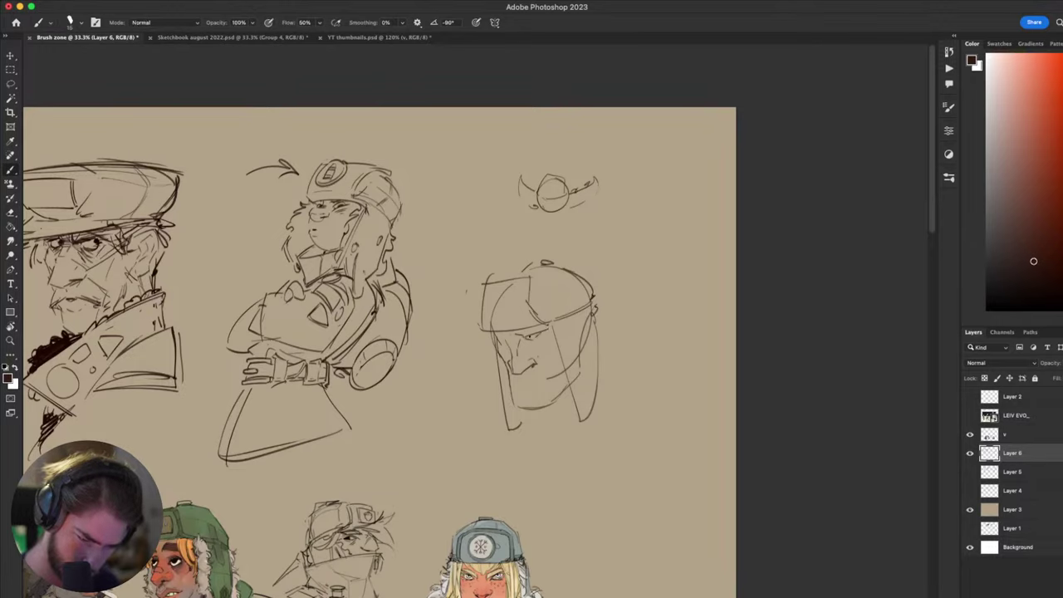
- Refine the new head's far eye and the cheek contour beside the nose
{"action": "mouse_move", "coordinate": [532, 338]}
{"action": "left_mouse_down"}
{"action": "mouse_move", "coordinate": [545, 339]}
{"action": "mouse_move", "coordinate": [592, 255]}
{"action": "left_mouse_up"}
{"action": "key", "text": "super+z"}
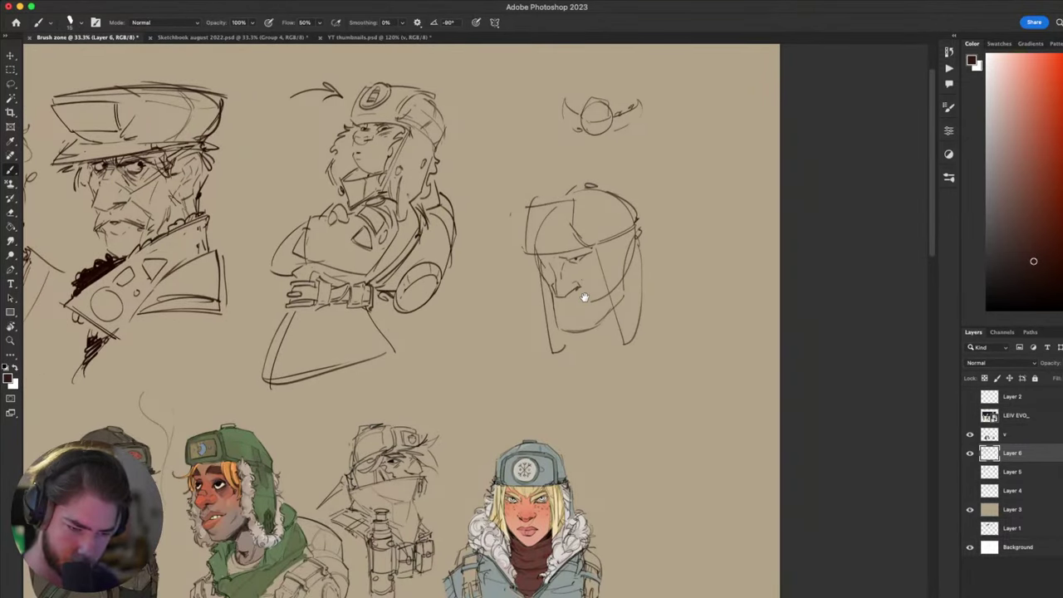
{"action": "left_click_drag", "start_coordinate": [585, 298], "coordinate": [522, 362]}
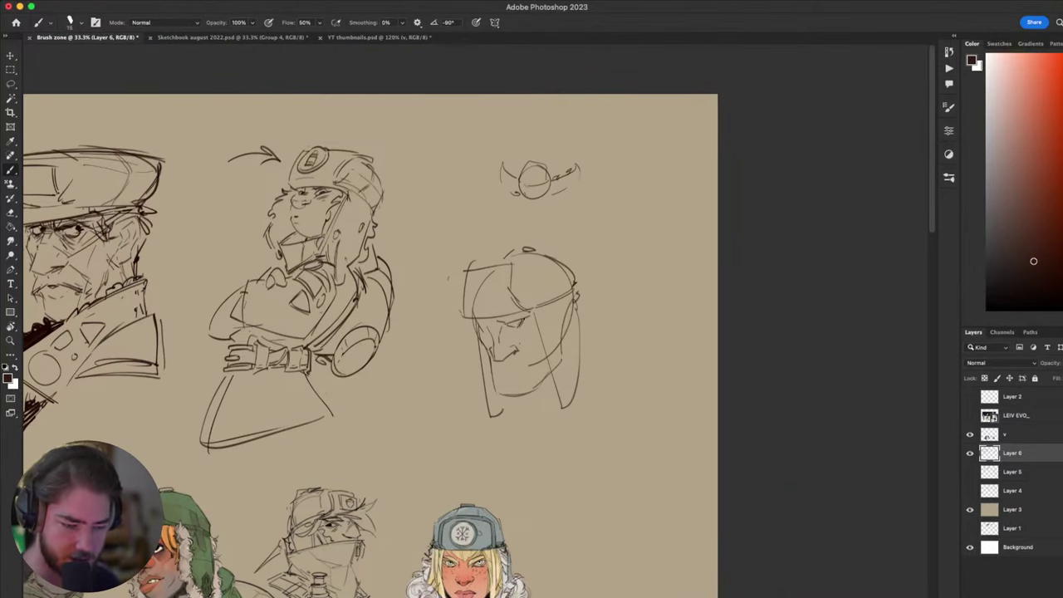
{"action": "mouse_move", "coordinate": [488, 328]}
{"action": "left_mouse_down"}
{"action": "mouse_move", "coordinate": [513, 351]}
{"action": "mouse_move", "coordinate": [502, 349]}
{"action": "left_mouse_up"}
{"action": "key", "text": "ctrl+z"}
{"action": "key", "text": "super+z"}
{"action": "key", "text": "super+z"}
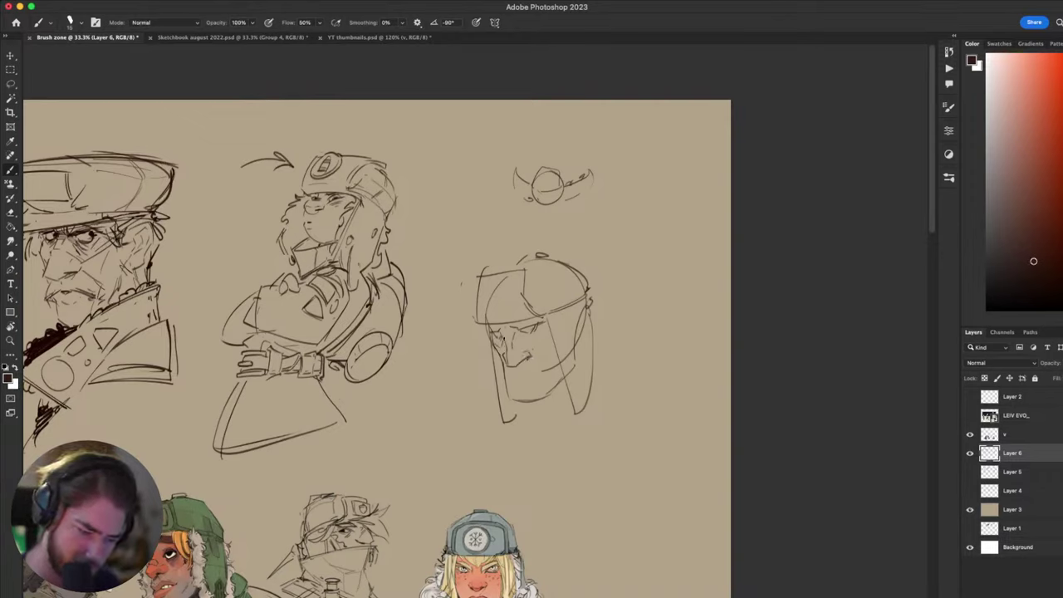
- Sketch the near eye beneath the new head's slanted brow
{"action": "mouse_move", "coordinate": [515, 339]}
{"action": "left_mouse_down"}
{"action": "mouse_move", "coordinate": [534, 343]}
{"action": "mouse_move", "coordinate": [525, 350]}
{"action": "mouse_move", "coordinate": [543, 337]}
{"action": "left_mouse_up"}
{"action": "key", "text": "super+z"}
{"action": "key", "text": "super+z"}
{"action": "left_click_drag", "start_coordinate": [490, 421], "coordinate": [432, 418]}
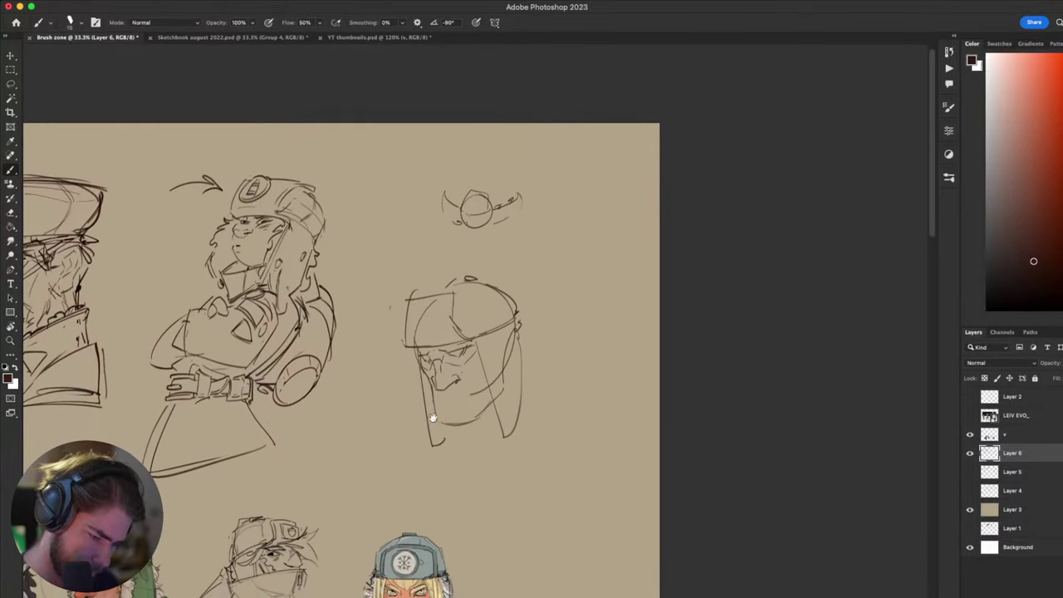
- Erase the construction arc inside the cap's front panel and sketch the ear contour along the near flap's edge
{"action": "key", "text": "e"}
{"action": "mouse_move", "coordinate": [460, 293]}
{"action": "left_mouse_down"}
{"action": "mouse_move", "coordinate": [495, 282]}
{"action": "mouse_move", "coordinate": [455, 328]}
{"action": "mouse_move", "coordinate": [502, 327]}
{"action": "left_mouse_up"}
{"action": "key", "text": "b"}
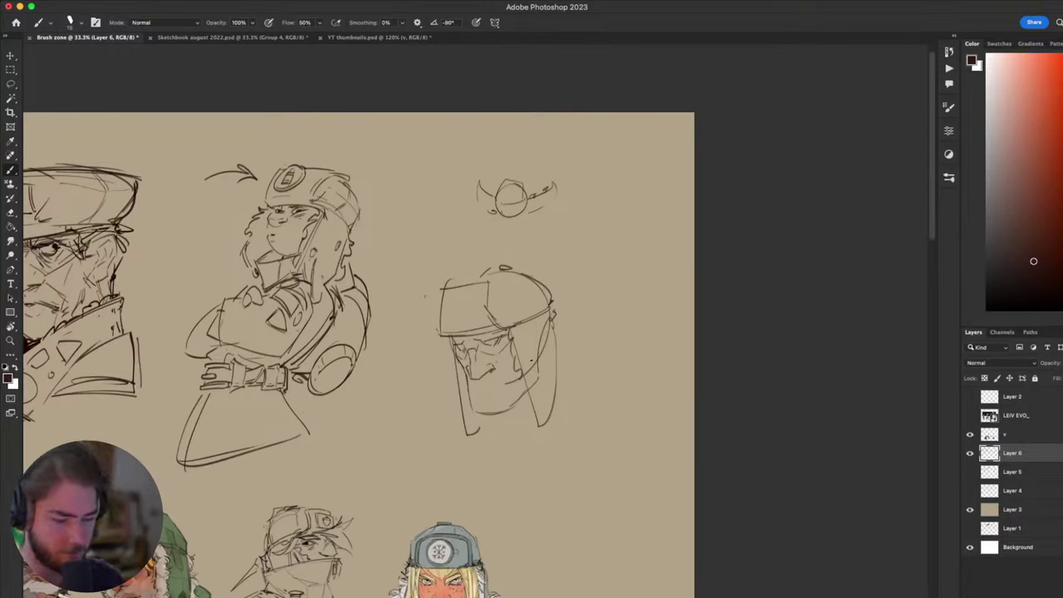
{"action": "left_click_drag", "start_coordinate": [613, 399], "coordinate": [728, 400]}
{"action": "key", "text": "e"}
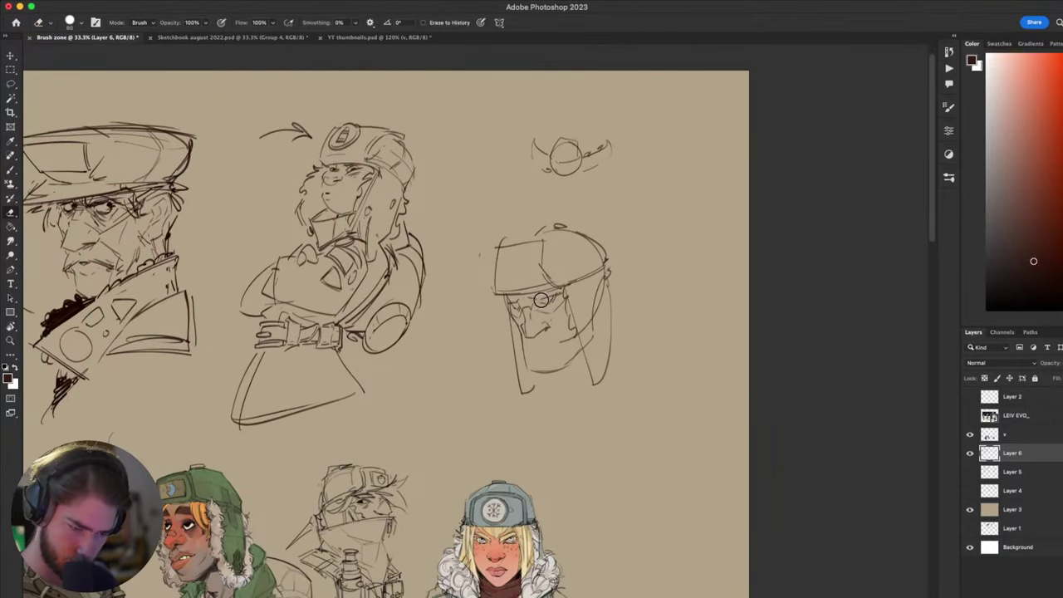
- Darken the pupils and sharpen the lines around the eyes and nose bridge under the cap
{"action": "key", "text": "b"}
{"action": "mouse_move", "coordinate": [541, 299]}
{"action": "left_mouse_down"}
{"action": "mouse_move", "coordinate": [556, 294]}
{"action": "mouse_move", "coordinate": [547, 311]}
{"action": "mouse_move", "coordinate": [559, 290]}
{"action": "left_mouse_up"}
{"action": "key", "text": "ctrl+z"}
{"action": "key", "text": "ctrl+z"}
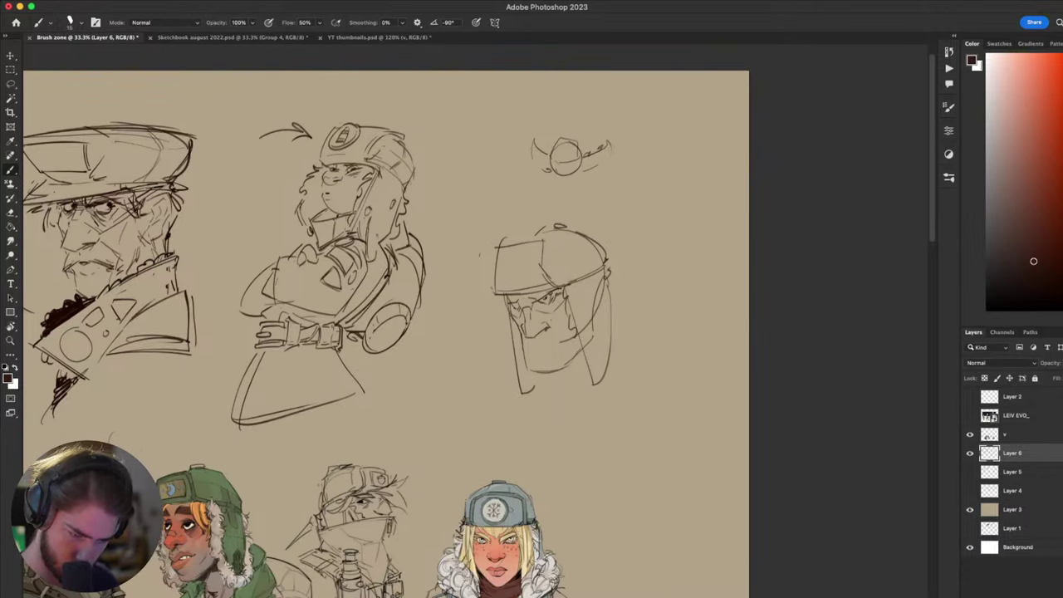
{"action": "mouse_move", "coordinate": [537, 309]}
{"action": "left_mouse_down"}
{"action": "mouse_move", "coordinate": [540, 321]}
{"action": "mouse_move", "coordinate": [528, 318]}
{"action": "left_mouse_up"}
{"action": "key", "text": "ctrl+z"}
{"action": "key", "text": "ctrl+z"}
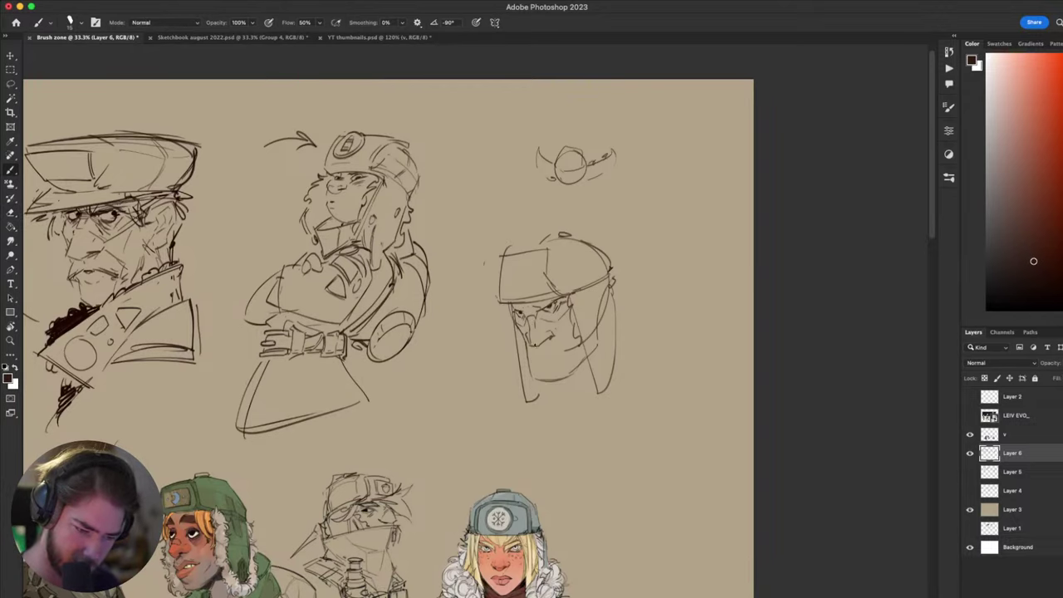
- Sketch a short, straight mouth line below the nose, retrying the stroke until it sits right
{"action": "mouse_move", "coordinate": [552, 336]}
{"action": "left_mouse_down"}
{"action": "mouse_move", "coordinate": [517, 361]}
{"action": "mouse_move", "coordinate": [538, 371]}
{"action": "mouse_move", "coordinate": [510, 379]}
{"action": "mouse_move", "coordinate": [539, 381]}
{"action": "left_mouse_up"}
{"action": "key", "text": "e"}
{"action": "key", "text": "b"}
{"action": "key", "text": "ctrl+z"}
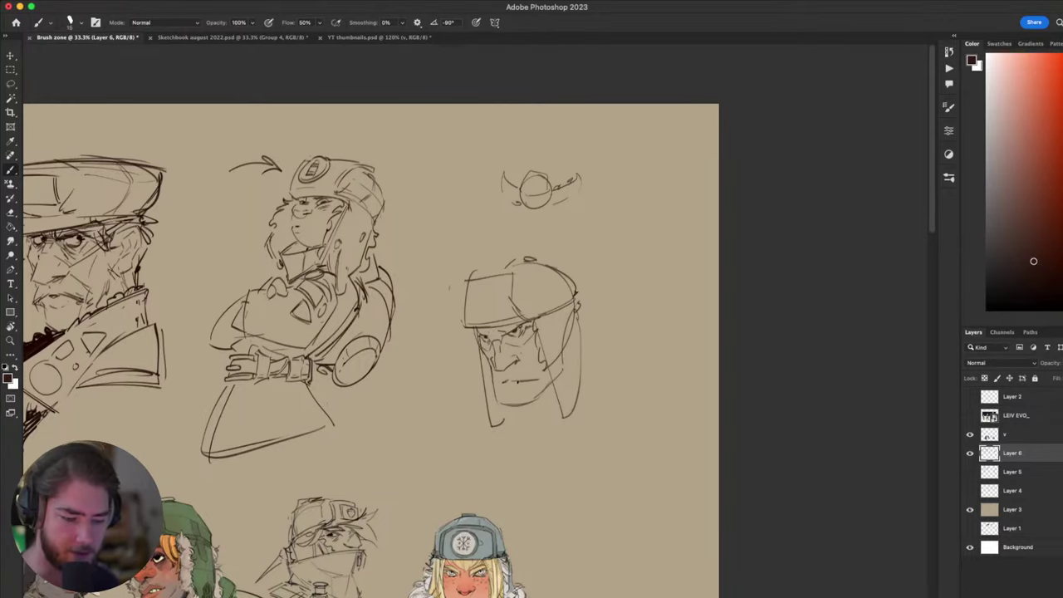
{"action": "key", "text": "ctrl+z"}
{"action": "key", "text": "ctrl+z"}
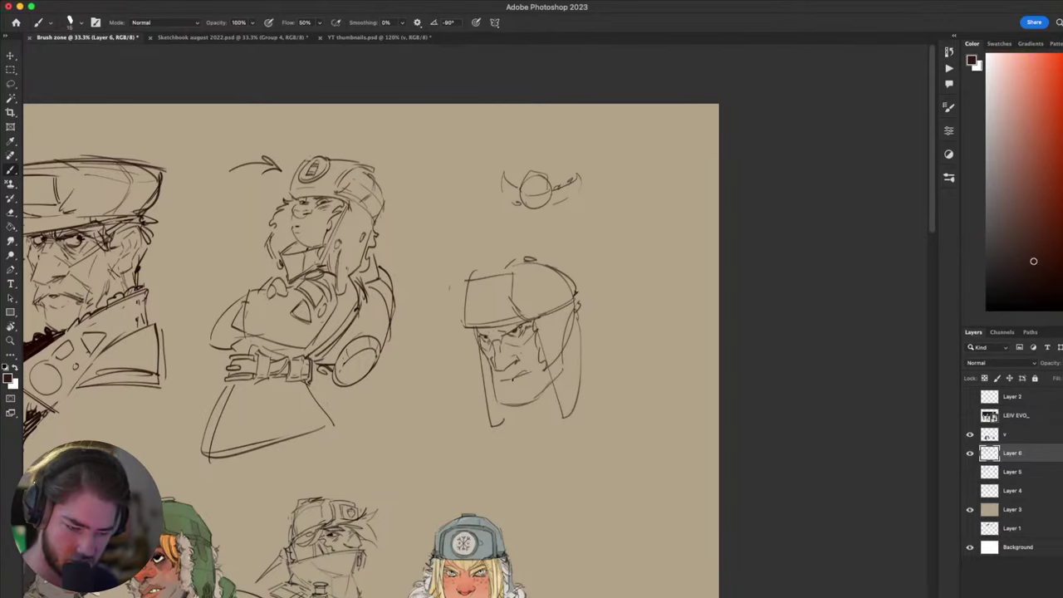
{"action": "left_click_drag", "start_coordinate": [536, 415], "coordinate": [475, 440]}
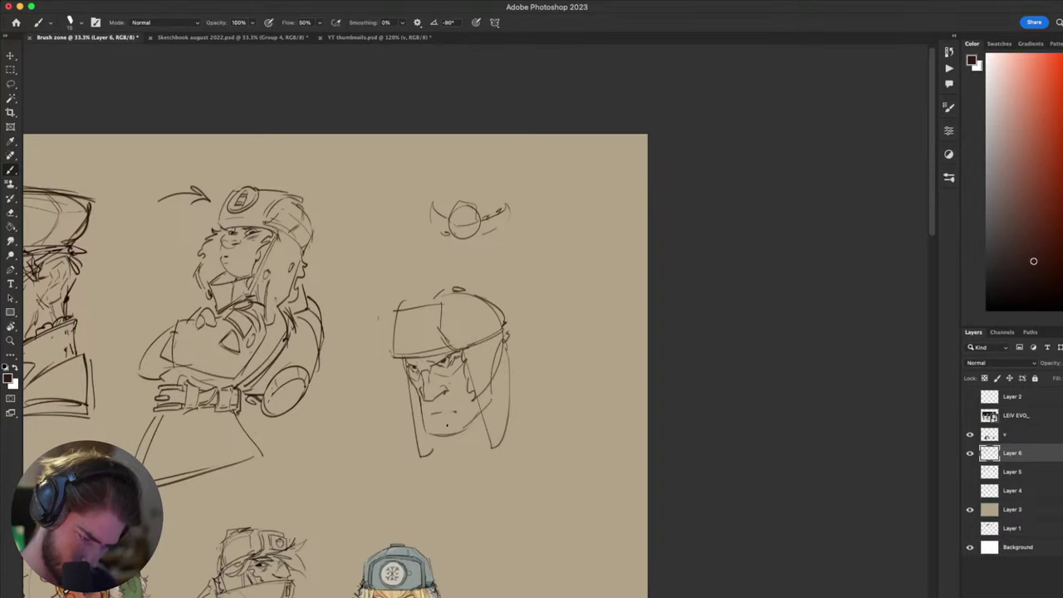
- Redraw the far cheek line down to the chin and sketch the near side of the jaw
{"action": "scroll", "coordinate": [448, 374], "scroll_direction": "down", "scroll_amount": 5}
{"action": "mouse_move", "coordinate": [423, 325]}
{"action": "left_mouse_down"}
{"action": "mouse_move", "coordinate": [307, 437]}
{"action": "mouse_move", "coordinate": [296, 465]}
{"action": "mouse_move", "coordinate": [456, 446]}
{"action": "mouse_move", "coordinate": [379, 394]}
{"action": "mouse_move", "coordinate": [483, 355]}
{"action": "mouse_move", "coordinate": [437, 332]}
{"action": "mouse_move", "coordinate": [416, 378]}
{"action": "left_mouse_up"}
{"action": "key", "text": "e"}
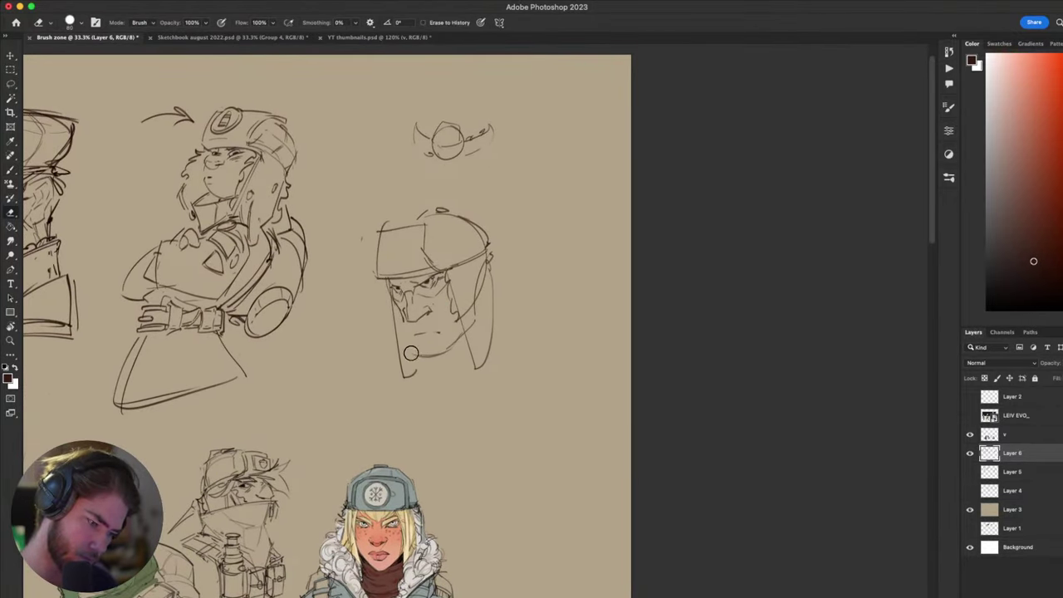
{"action": "key", "text": "b"}
{"action": "left_click_drag", "start_coordinate": [404, 322], "coordinate": [410, 359]}
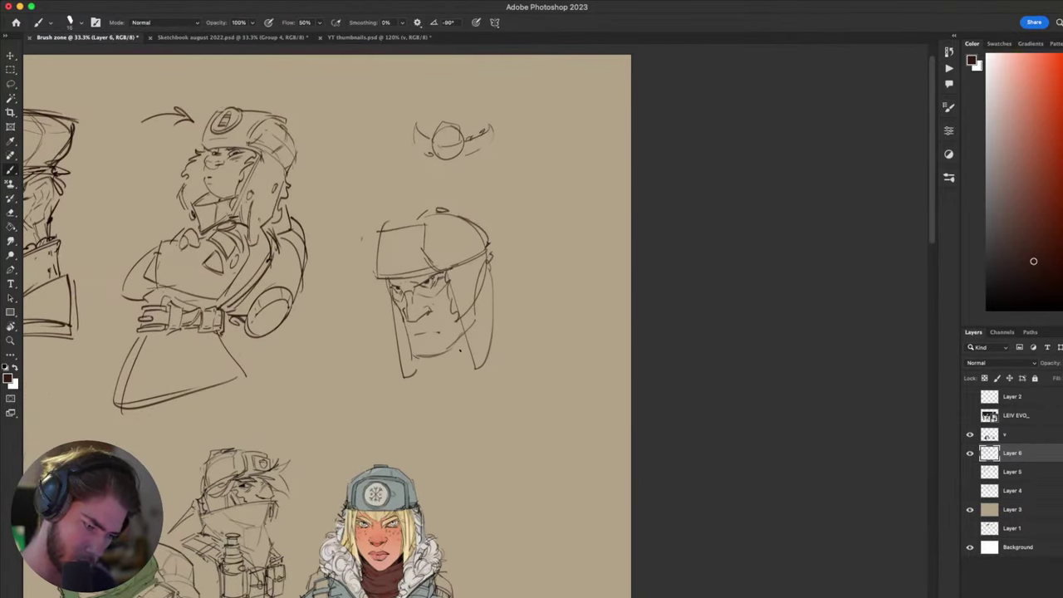
{"action": "mouse_move", "coordinate": [457, 330]}
{"action": "left_mouse_down"}
{"action": "mouse_move", "coordinate": [468, 354]}
{"action": "mouse_move", "coordinate": [456, 371]}
{"action": "mouse_move", "coordinate": [468, 350]}
{"action": "left_mouse_up"}
{"action": "key", "text": "super+z"}
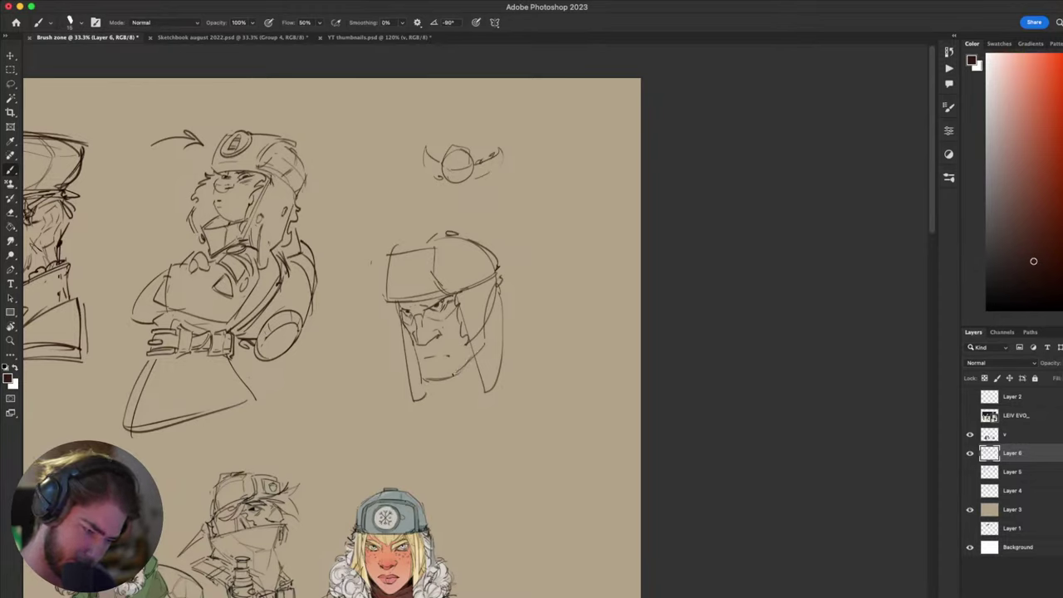
- Erase part of the near jawline and clean up where it meets the chin
{"action": "key", "text": "e"}
{"action": "mouse_move", "coordinate": [453, 377]}
{"action": "left_mouse_down"}
{"action": "mouse_move", "coordinate": [505, 310]}
{"action": "mouse_move", "coordinate": [459, 368]}
{"action": "left_mouse_up"}
{"action": "key", "text": "b"}
{"action": "key", "text": "super+z"}
{"action": "key", "text": "super+plus"}
{"action": "key", "text": "super+plus"}
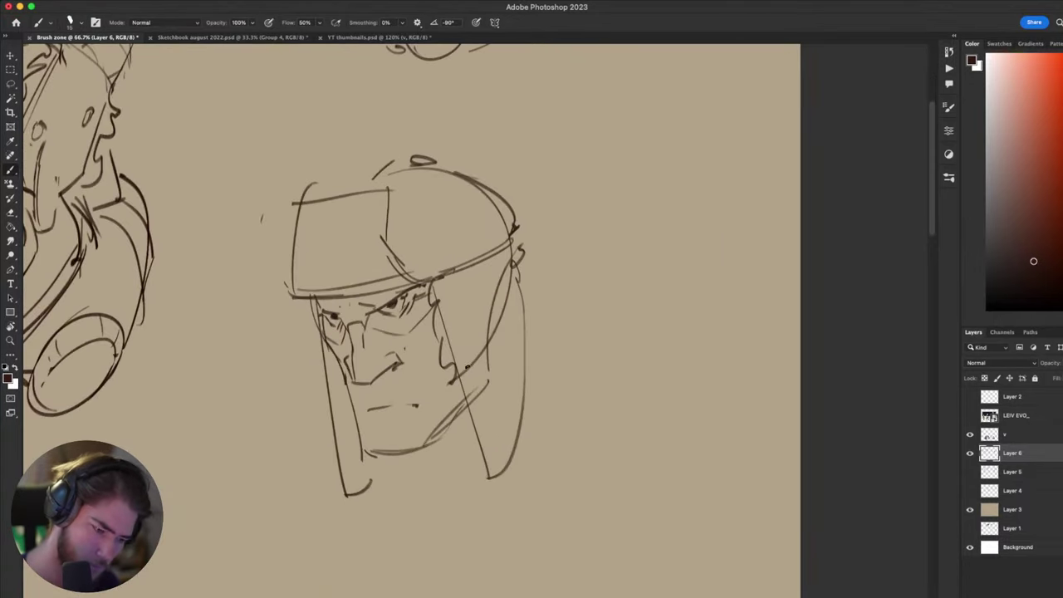
- Lasso the eyes and nose, transform them to sit lower and larger on the face, and deselect
{"action": "left_click_drag", "start_coordinate": [574, 427], "coordinate": [663, 333]}
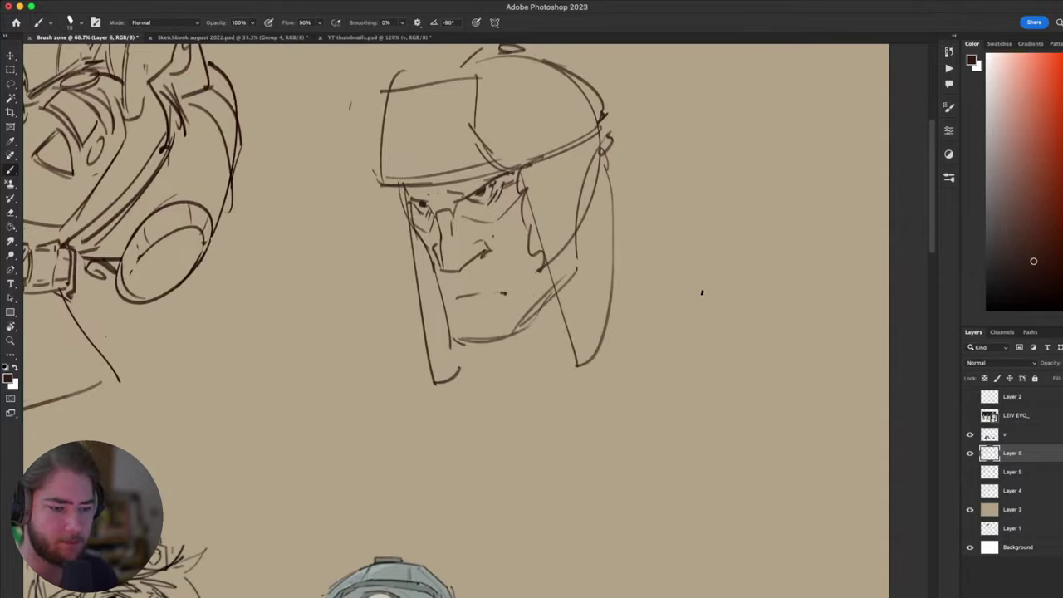
{"action": "left_click_drag", "start_coordinate": [611, 343], "coordinate": [662, 456]}
{"action": "key", "text": "l"}
{"action": "mouse_move", "coordinate": [565, 374]}
{"action": "left_mouse_down"}
{"action": "mouse_move", "coordinate": [504, 425]}
{"action": "mouse_move", "coordinate": [471, 349]}
{"action": "mouse_move", "coordinate": [571, 322]}
{"action": "mouse_move", "coordinate": [580, 378]}
{"action": "left_mouse_up"}
{"action": "key", "text": "ctrl+t"}
{"action": "left_click_drag", "start_coordinate": [522, 313], "coordinate": [528, 324]}
{"action": "left_click_drag", "start_coordinate": [526, 345], "coordinate": [537, 347]}
{"action": "left_click_drag", "start_coordinate": [532, 438], "coordinate": [533, 452]}
{"action": "left_click_drag", "start_coordinate": [557, 405], "coordinate": [555, 401]}
{"action": "key", "text": "Return"}
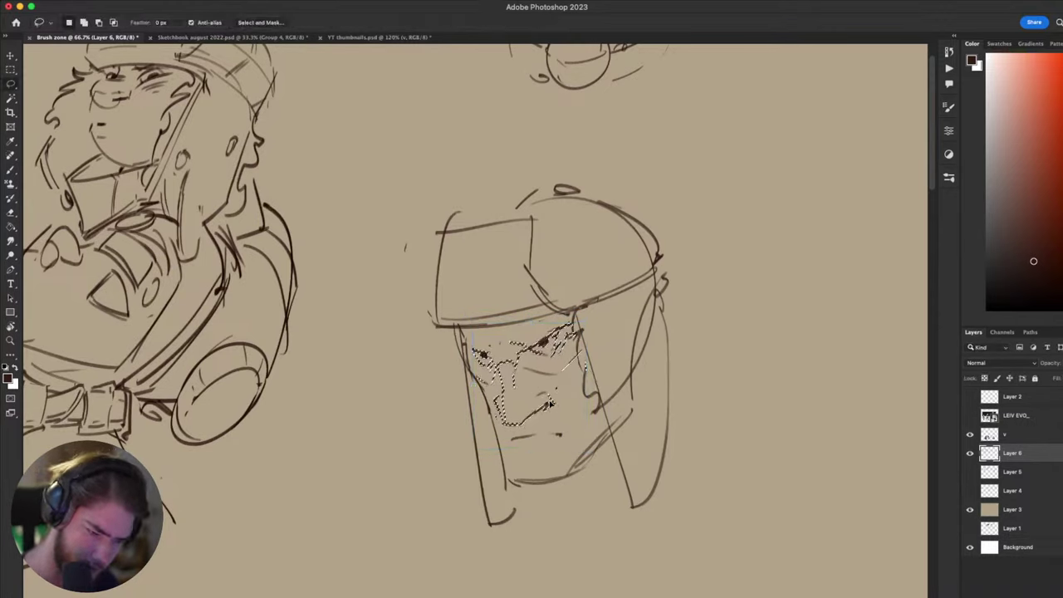
{"action": "key", "text": "super+d"}
- Thicken both brows into a sharp angry slant and rework the lines around the eyes
{"action": "key", "text": "r"}
{"action": "left_click_drag", "start_coordinate": [720, 341], "coordinate": [585, 532]}
{"action": "key", "text": "b"}
{"action": "key", "text": "super+z"}
{"action": "mouse_move", "coordinate": [466, 347]}
{"action": "left_mouse_down"}
{"action": "mouse_move", "coordinate": [454, 321]}
{"action": "mouse_move", "coordinate": [455, 333]}
{"action": "left_mouse_up"}
{"action": "key", "text": "Escape"}
{"action": "left_click_drag", "start_coordinate": [603, 351], "coordinate": [631, 330]}
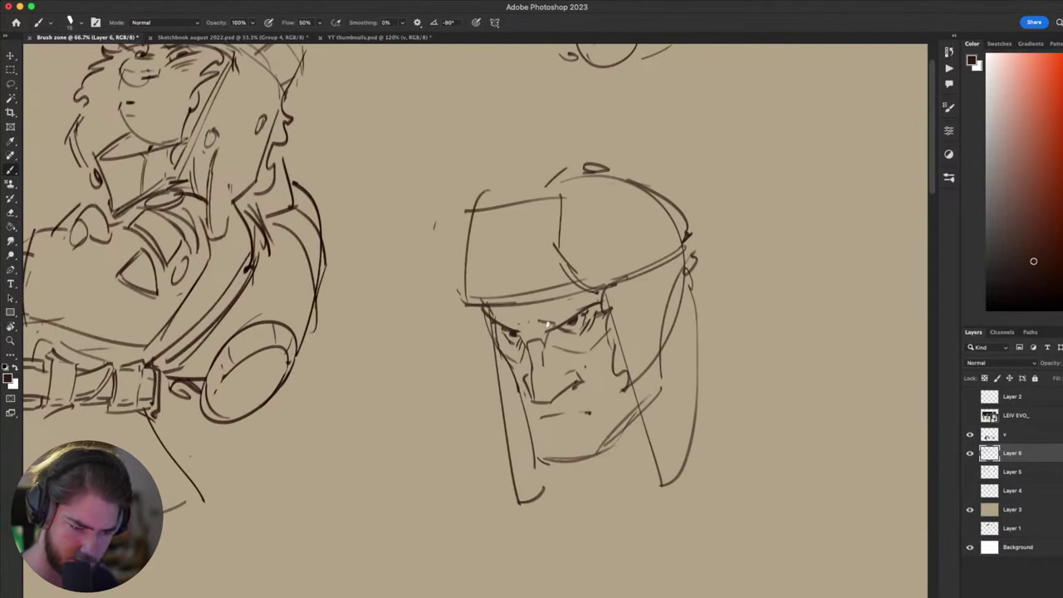
{"action": "mouse_move", "coordinate": [668, 397]}
{"action": "left_mouse_down"}
{"action": "mouse_move", "coordinate": [664, 248]}
{"action": "mouse_move", "coordinate": [595, 210]}
{"action": "mouse_move", "coordinate": [571, 358]}
{"action": "left_mouse_up"}
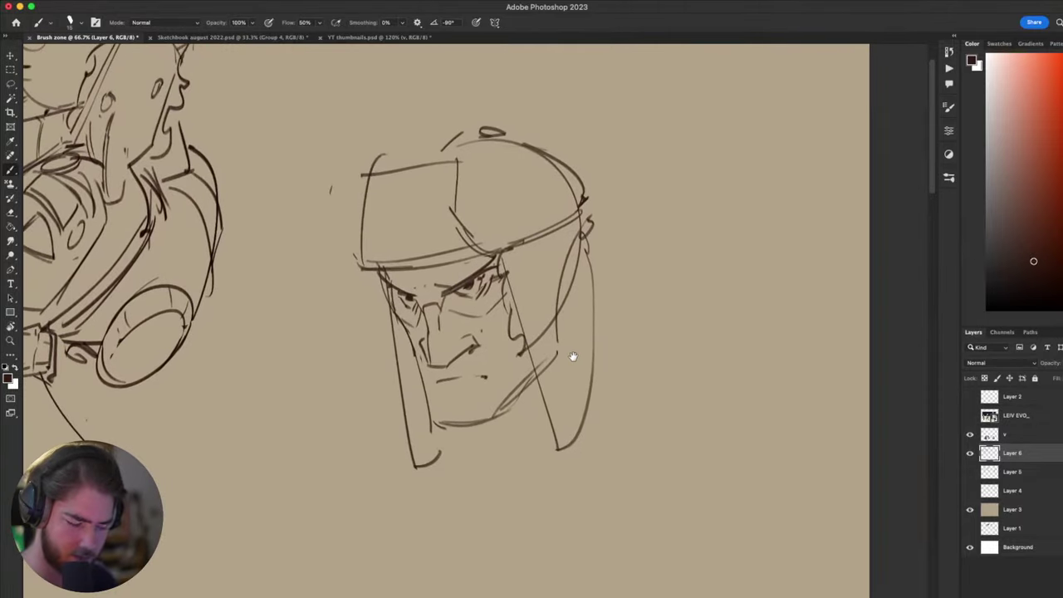
- Erase the far edge of the nose and redraw its bridge and side planes
{"action": "key", "text": "e"}
{"action": "mouse_move", "coordinate": [425, 334]}
{"action": "left_mouse_down"}
{"action": "mouse_move", "coordinate": [427, 324]}
{"action": "mouse_move", "coordinate": [431, 340]}
{"action": "left_mouse_up"}
{"action": "key", "text": "b"}
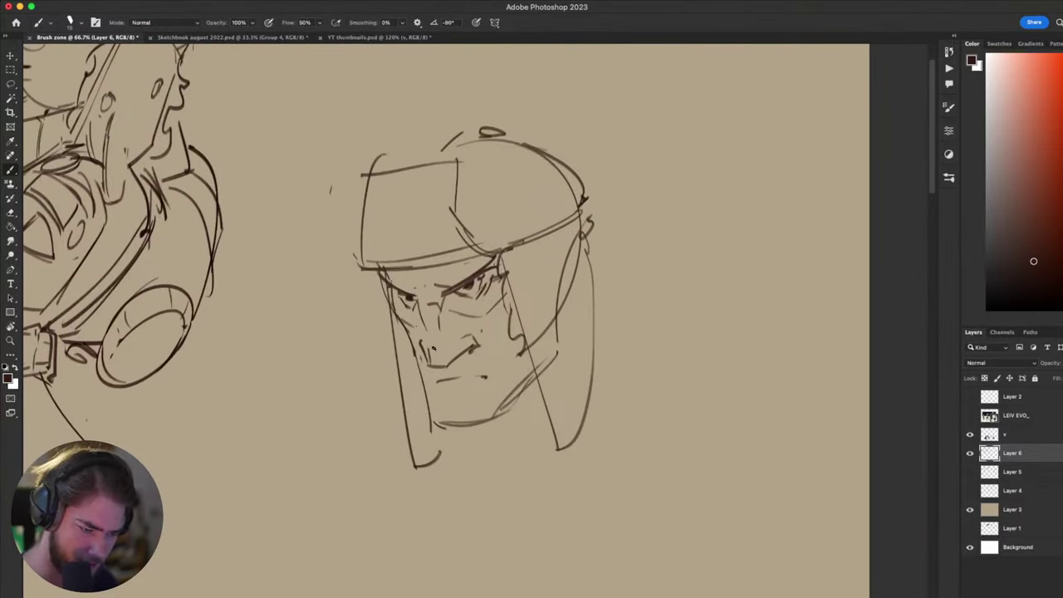
{"action": "left_click_drag", "start_coordinate": [447, 333], "coordinate": [445, 351]}
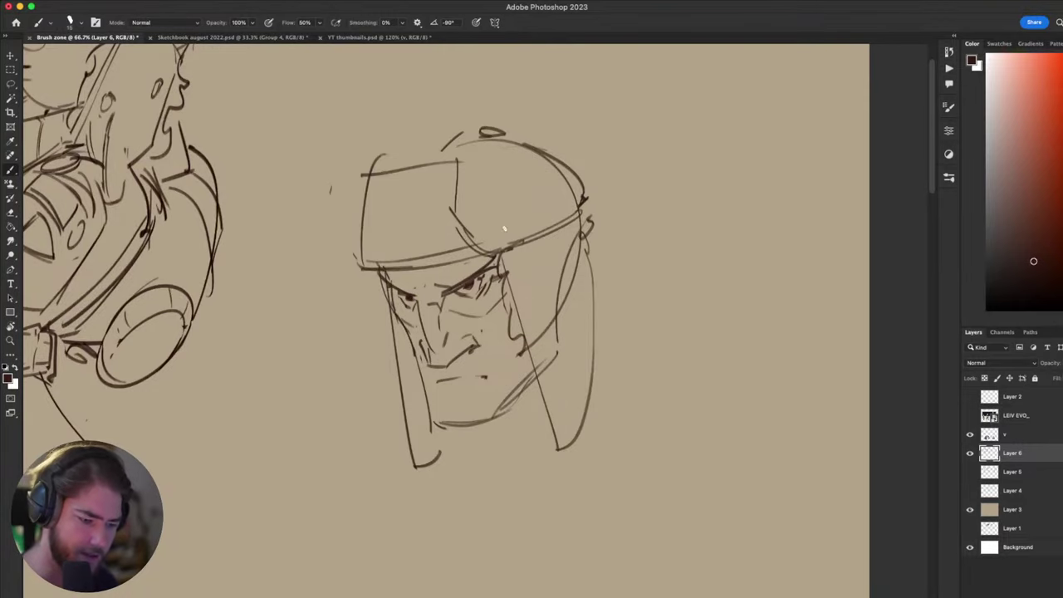
{"action": "mouse_move", "coordinate": [666, 433]}
{"action": "left_mouse_down"}
{"action": "mouse_move", "coordinate": [674, 446]}
{"action": "mouse_move", "coordinate": [786, 239]}
{"action": "mouse_move", "coordinate": [681, 349]}
{"action": "mouse_move", "coordinate": [722, 390]}
{"action": "left_mouse_up"}
- Erase the short mouth line and reshape the face's far contour around the lips
{"action": "key", "text": "e"}
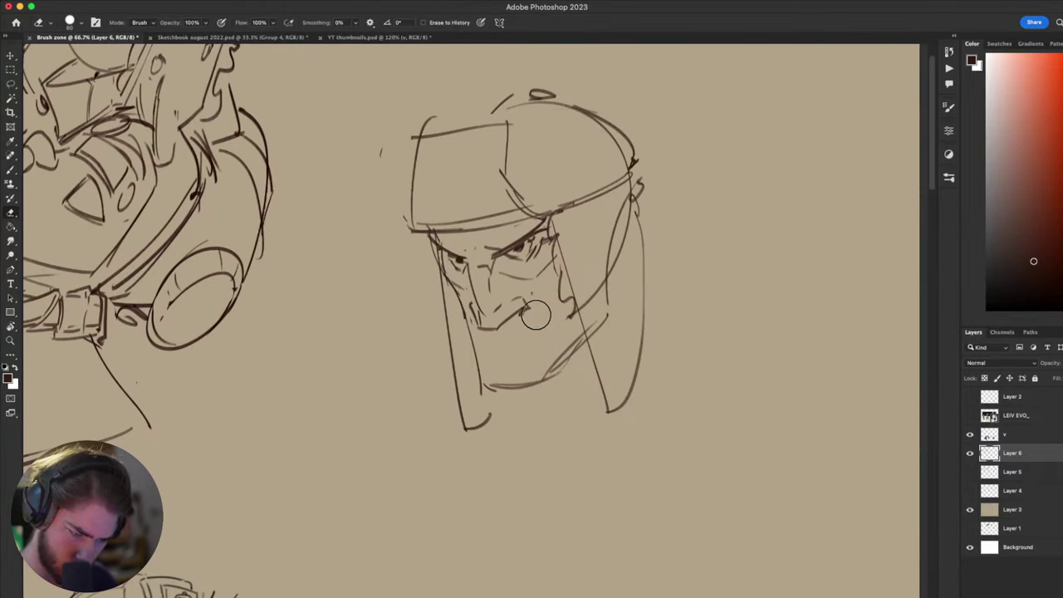
{"action": "key", "text": "b"}
{"action": "key", "text": "e"}
{"action": "left_click_drag", "start_coordinate": [472, 340], "coordinate": [479, 361]}
{"action": "key", "text": "b"}
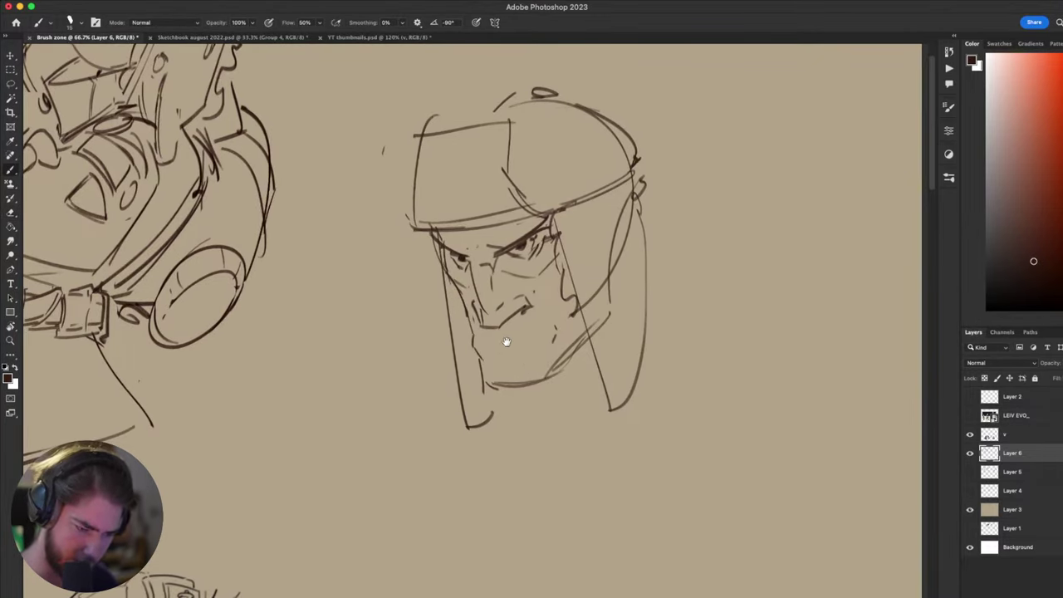
{"action": "key", "text": "super+z"}
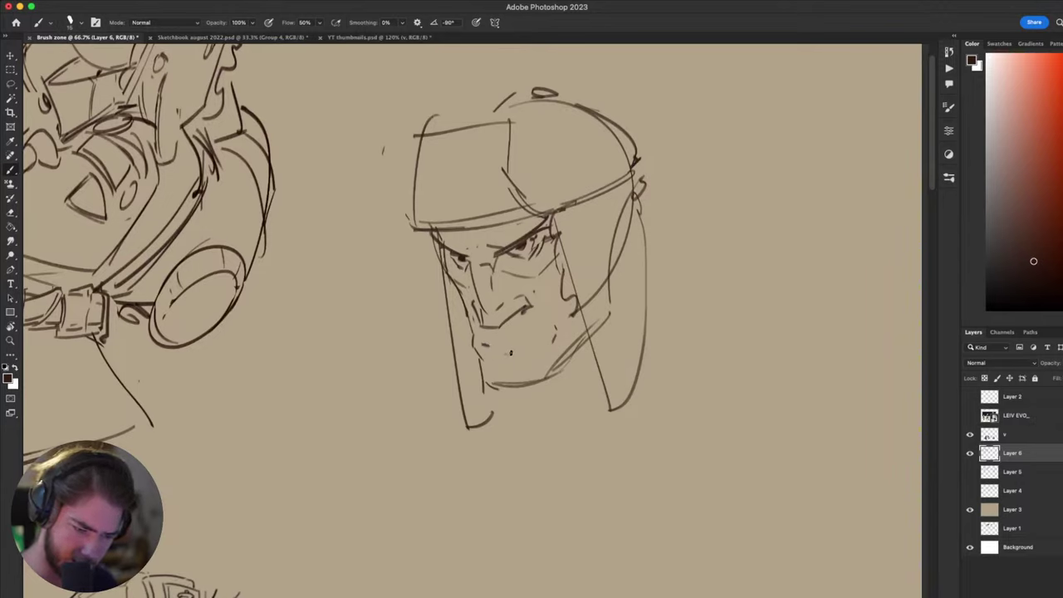
- Try several strokes for the mouth and the creases on the near cheek
{"action": "mouse_move", "coordinate": [487, 345]}
{"action": "left_mouse_down"}
{"action": "mouse_move", "coordinate": [510, 337]}
{"action": "mouse_move", "coordinate": [531, 347]}
{"action": "mouse_move", "coordinate": [530, 332]}
{"action": "mouse_move", "coordinate": [547, 321]}
{"action": "mouse_move", "coordinate": [555, 336]}
{"action": "left_mouse_up"}
{"action": "key", "text": "super+z"}
{"action": "key", "text": "super+z"}
{"action": "key", "text": "super+z"}
{"action": "key", "text": "super+z"}
{"action": "key", "text": "super+z"}
{"action": "key", "text": "e"}
{"action": "key", "text": "b"}
{"action": "mouse_move", "coordinate": [524, 298]}
{"action": "left_mouse_down"}
{"action": "mouse_move", "coordinate": [557, 296]}
{"action": "mouse_move", "coordinate": [519, 311]}
{"action": "mouse_move", "coordinate": [554, 293]}
{"action": "left_mouse_up"}
{"action": "key", "text": "super+z"}
{"action": "key", "text": "super+z"}
{"action": "left_click_drag", "start_coordinate": [552, 299], "coordinate": [559, 312]}
{"action": "key", "text": "super+z"}
{"action": "key", "text": "super+z"}
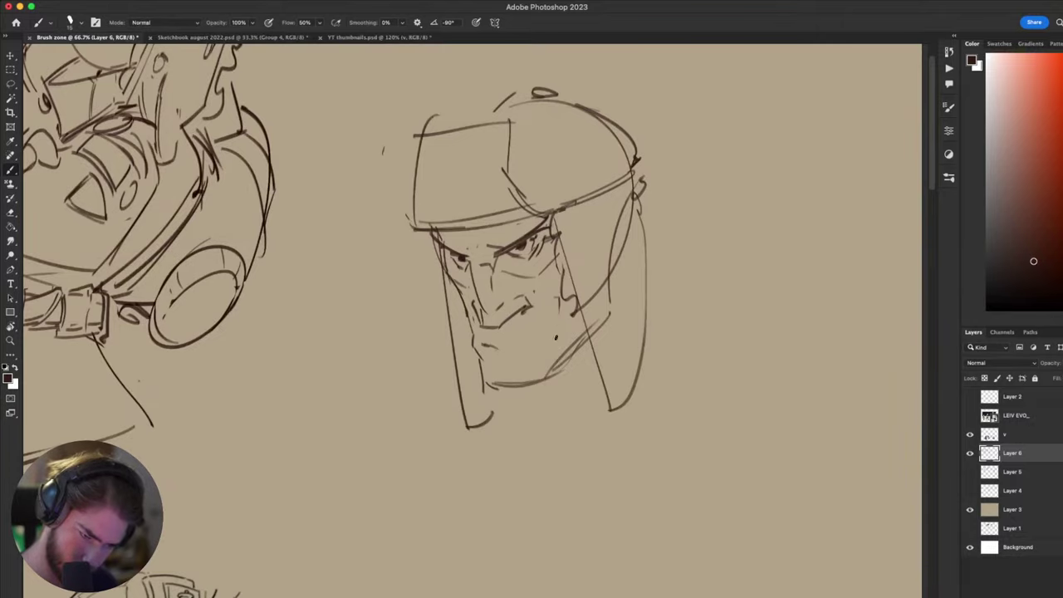
- Draw a wider mouth line rising toward the near cheek, with a lower-lip stroke beneath it
{"action": "mouse_move", "coordinate": [489, 346]}
{"action": "left_mouse_down"}
{"action": "mouse_move", "coordinate": [543, 325]}
{"action": "mouse_move", "coordinate": [524, 346]}
{"action": "left_mouse_up"}
{"action": "key", "text": "super+z"}
{"action": "left_click_drag", "start_coordinate": [511, 407], "coordinate": [445, 499]}
{"action": "mouse_move", "coordinate": [599, 505]}
{"action": "left_mouse_down"}
{"action": "mouse_move", "coordinate": [710, 313]}
{"action": "mouse_move", "coordinate": [685, 394]}
{"action": "left_mouse_up"}
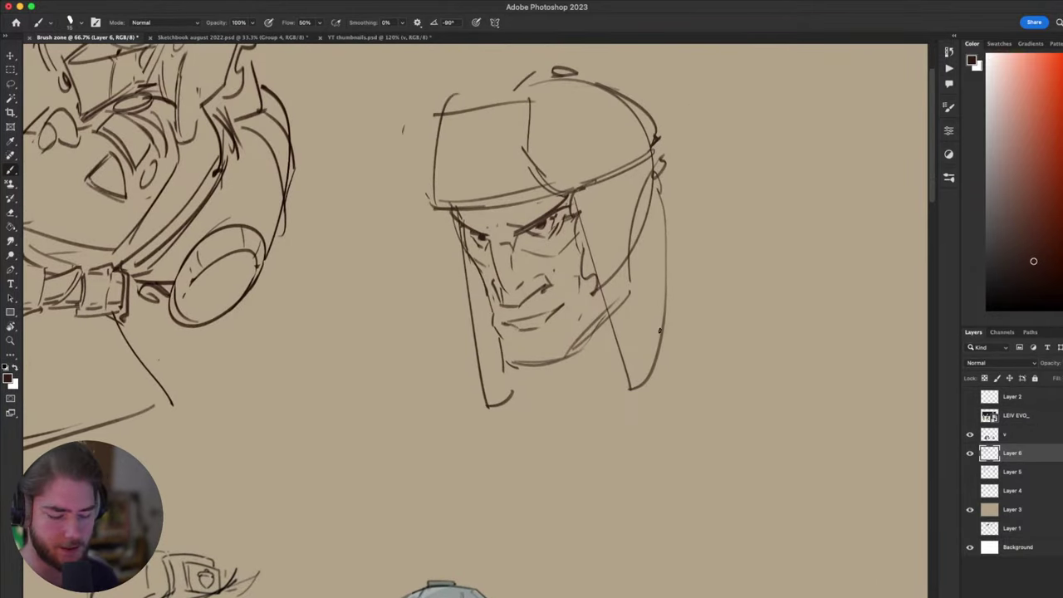
- Check the head's proportions by mirroring the canvas view horizontally and flipping it back
{"action": "key", "text": "r"}
{"action": "key", "text": "super+shift+h"}
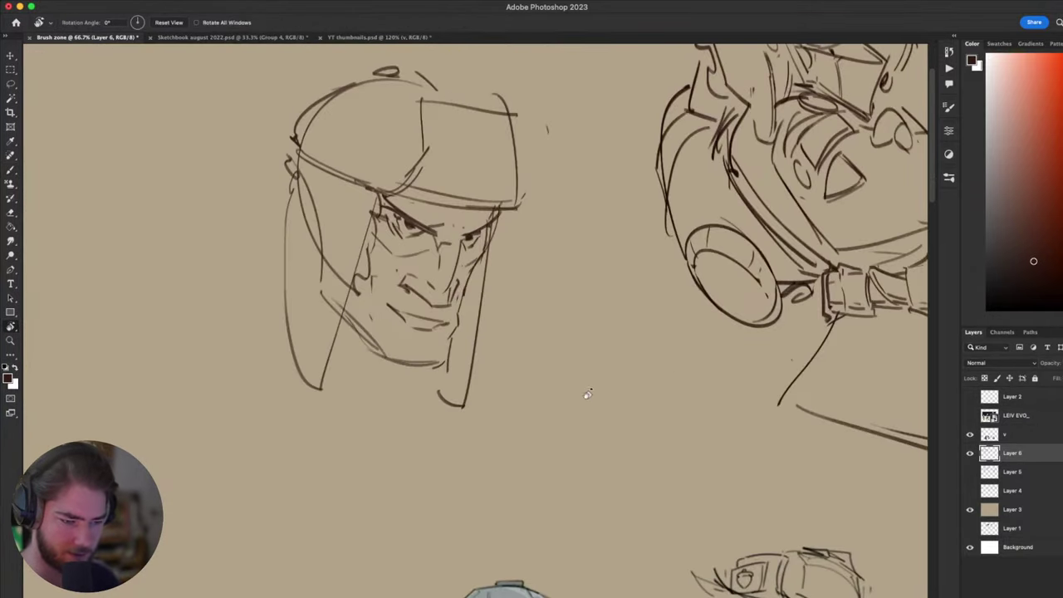
{"action": "key", "text": "b"}
{"action": "scroll", "coordinate": [648, 382], "scroll_direction": "left", "scroll_amount": 3}
{"action": "scroll", "coordinate": [648, 382], "scroll_direction": "up", "scroll_amount": 2}
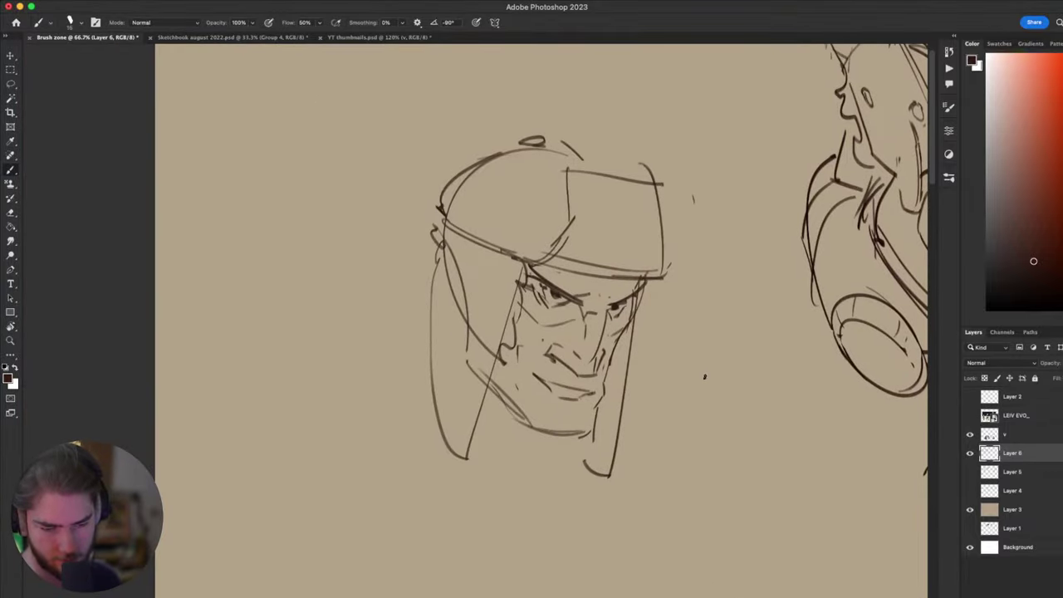
{"action": "left_click_drag", "start_coordinate": [653, 385], "coordinate": [731, 292]}
{"action": "key", "text": "ctrl+shift+h"}
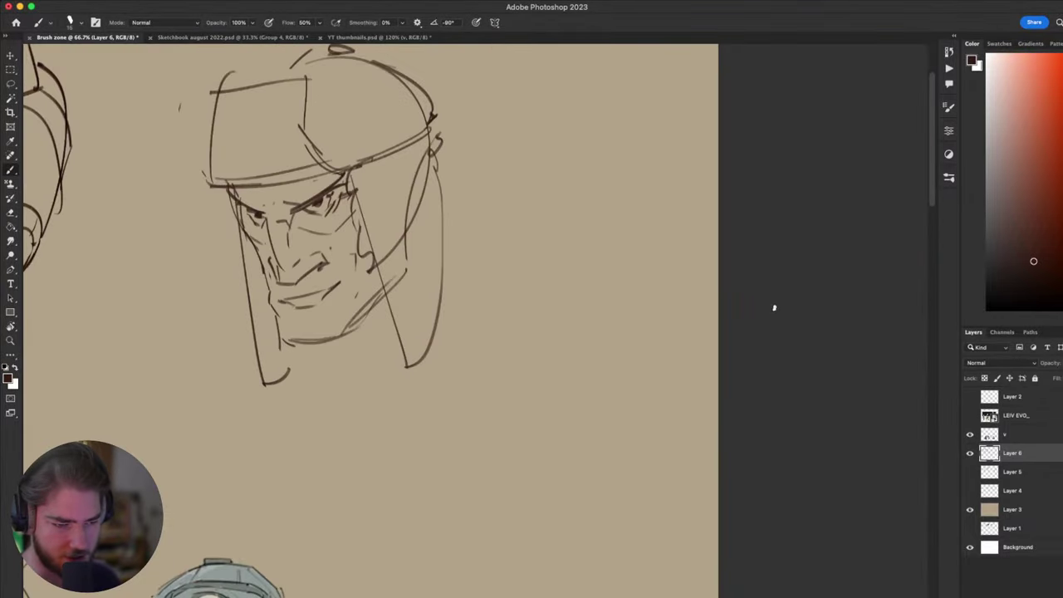
{"action": "key", "text": "ctrl+shift+h"}
{"action": "scroll", "coordinate": [575, 373], "scroll_direction": "right", "scroll_amount": 2}
{"action": "scroll", "coordinate": [574, 373], "scroll_direction": "up", "scroll_amount": 1}
{"action": "key", "text": "ctrl+shift+h"}
{"action": "scroll", "coordinate": [732, 311], "scroll_direction": "left", "scroll_amount": 3}
{"action": "scroll", "coordinate": [732, 311], "scroll_direction": "up", "scroll_amount": 2}
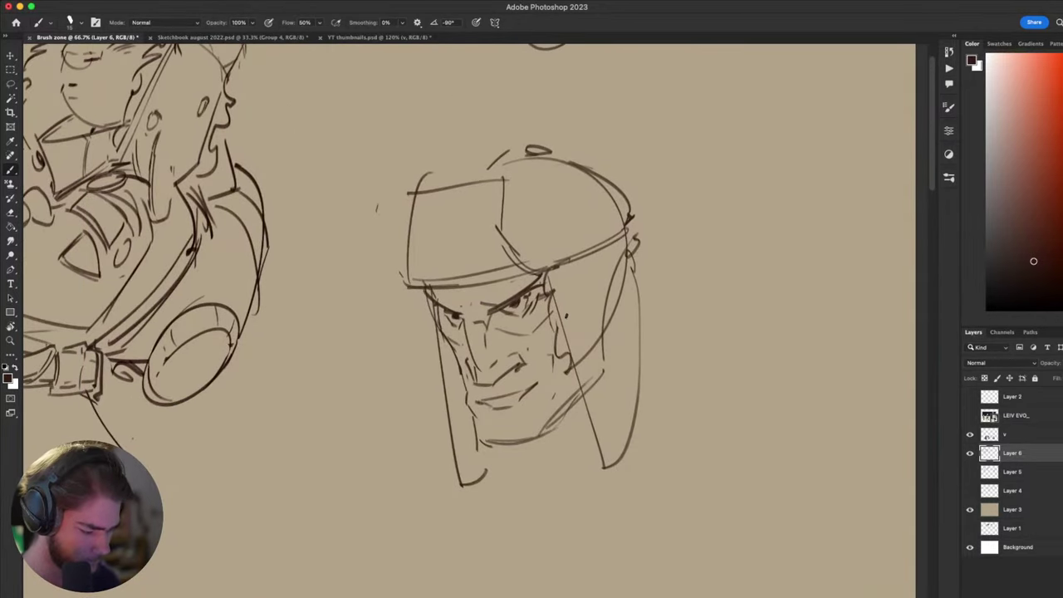
{"action": "scroll", "coordinate": [588, 319], "scroll_direction": "up", "scroll_amount": 1}
- Erase the ear and upper flap edge beside the near eye and draw a curved cheekbone line
{"action": "key", "text": "e"}
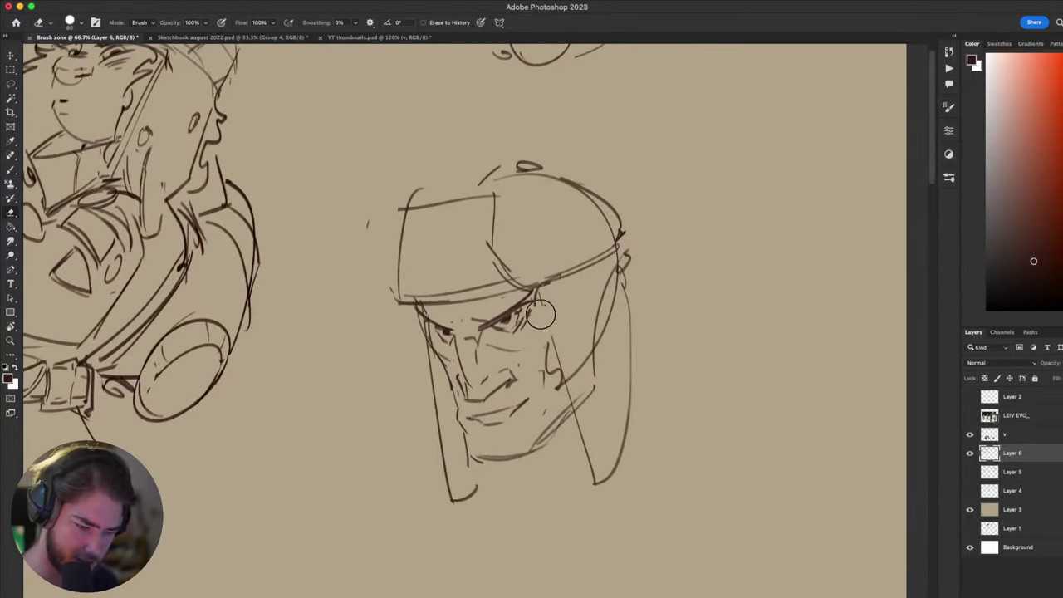
{"action": "mouse_move", "coordinate": [541, 315]}
{"action": "left_mouse_down"}
{"action": "mouse_move", "coordinate": [548, 371]}
{"action": "mouse_move", "coordinate": [540, 345]}
{"action": "left_mouse_up"}
{"action": "key", "text": "b"}
{"action": "key", "text": "super+z"}
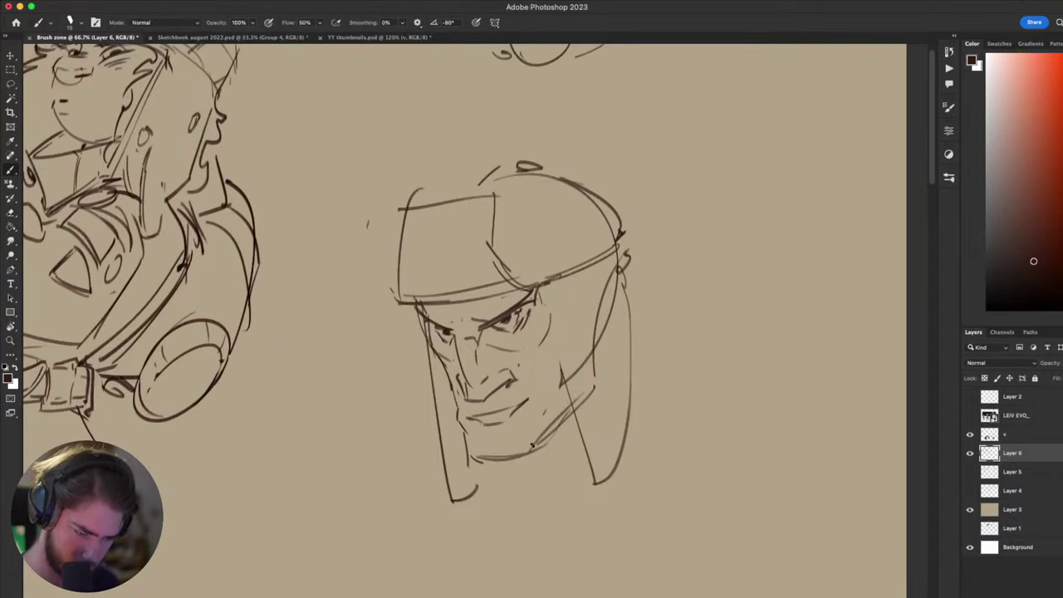
{"action": "mouse_move", "coordinate": [530, 449]}
{"action": "left_mouse_down"}
{"action": "mouse_move", "coordinate": [671, 216]}
{"action": "mouse_move", "coordinate": [606, 204]}
{"action": "mouse_move", "coordinate": [496, 283]}
{"action": "mouse_move", "coordinate": [449, 367]}
{"action": "mouse_move", "coordinate": [493, 427]}
{"action": "mouse_move", "coordinate": [557, 373]}
{"action": "mouse_move", "coordinate": [563, 391]}
{"action": "left_mouse_up"}
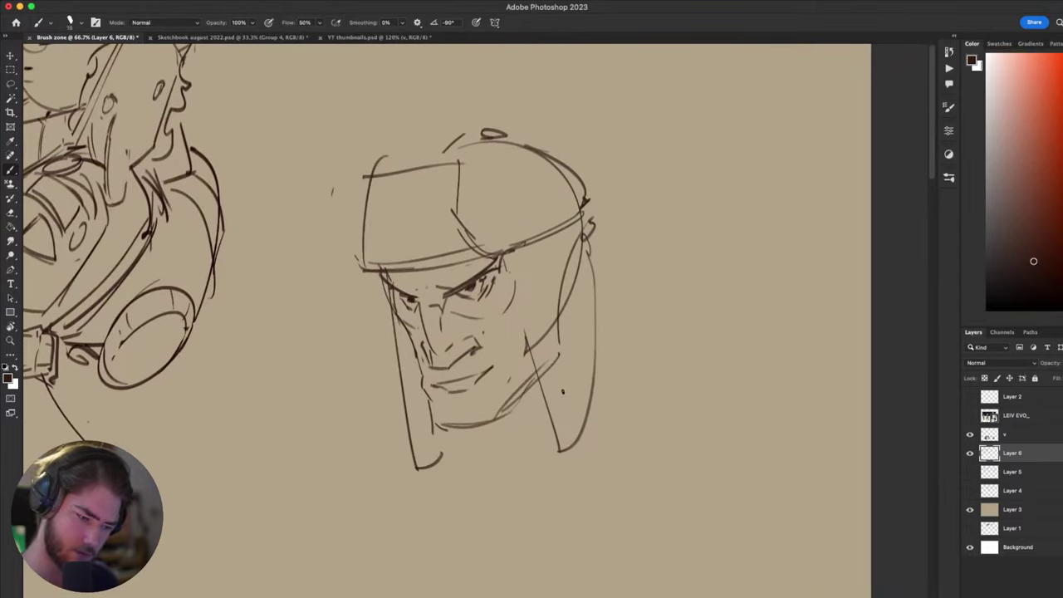
- Undo the recent face edits back to the lassoed eyes and nose before their transform
{"action": "key", "text": "super+z"}
{"action": "key", "text": "super+z"}
{"action": "key", "text": "super+z"}
{"action": "key", "text": "super+z"}
{"action": "key", "text": "super+z"}
{"action": "key", "text": "super+z"}
{"action": "key", "text": "super+z"}
{"action": "key", "text": "super+z"}
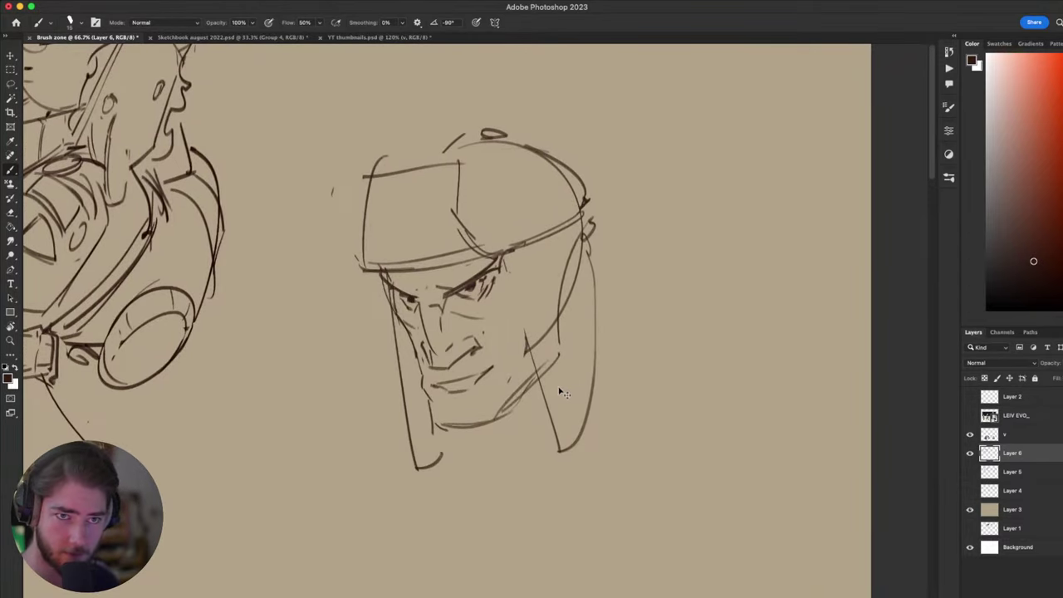
{"action": "key", "text": "super+z"}
{"action": "key", "text": "super+z"}
{"action": "key", "text": "super+z"}
{"action": "key", "text": "super+z"}
{"action": "key", "text": "super+z"}
{"action": "key", "text": "super+z"}
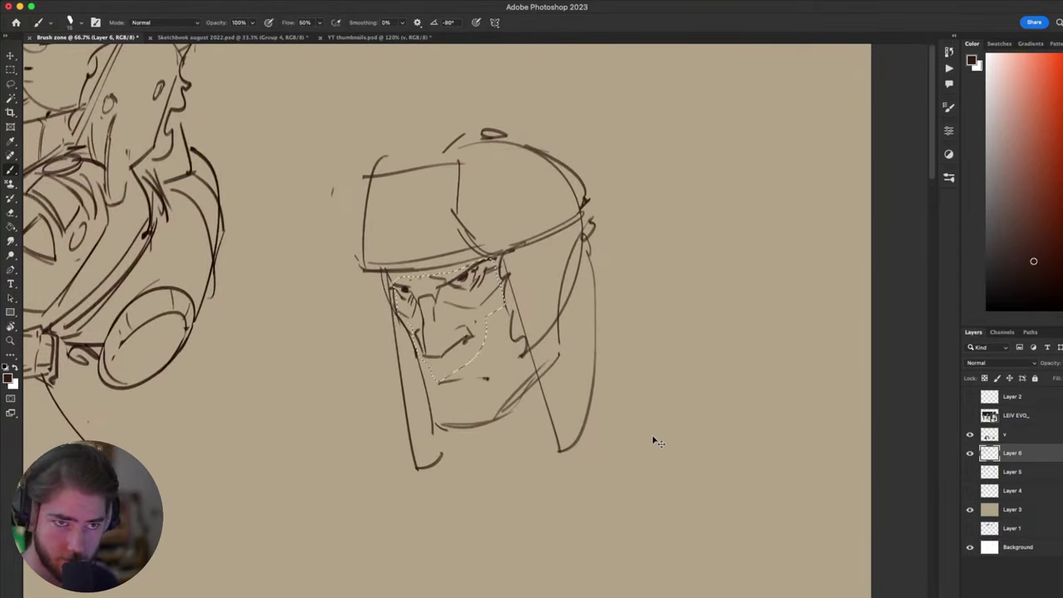
- Undo the ear, mouth, eye and nose strokes back to the bare cap and head construction
{"action": "key", "text": "super+z"}
{"action": "key", "text": "super+z"}
{"action": "key", "text": "super+z"}
{"action": "key", "text": "super+z"}
{"action": "key", "text": "super+z"}
{"action": "key", "text": "super+z"}
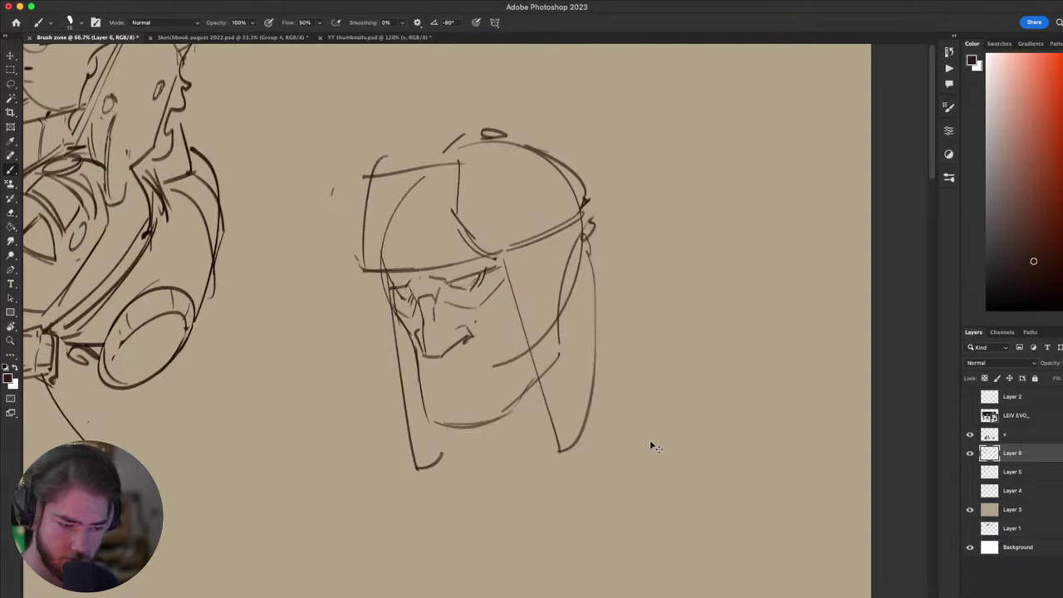
{"action": "key", "text": "super+z"}
{"action": "key", "text": "super+z"}
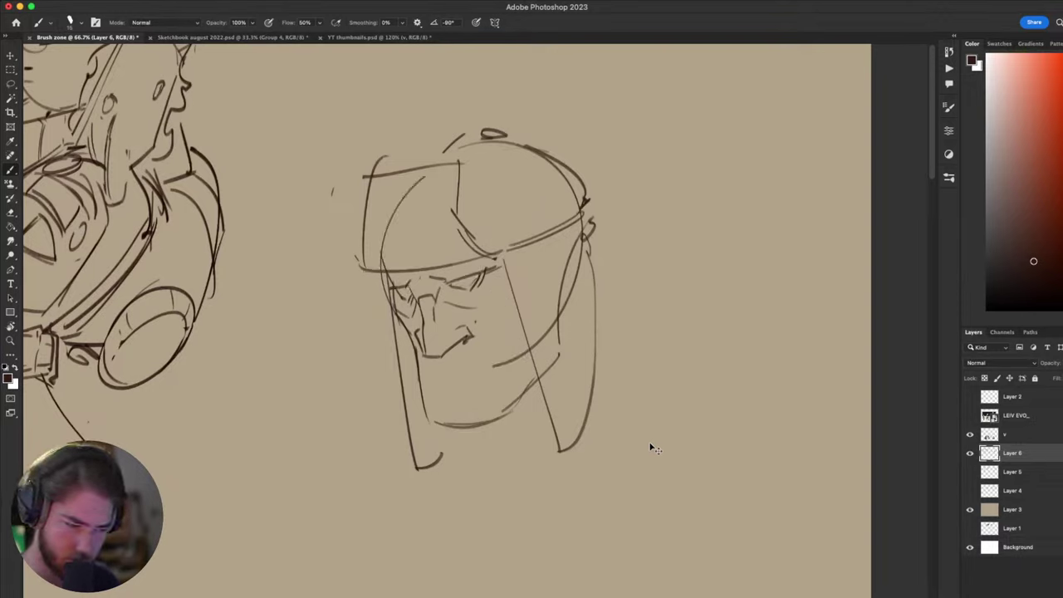
{"action": "key", "text": "super+z"}
{"action": "key", "text": "super+z"}
{"action": "key", "text": "super+z"}
{"action": "key", "text": "super+z"}
{"action": "key", "text": "super+z"}
{"action": "key", "text": "super+z"}
{"action": "key", "text": "super+z"}
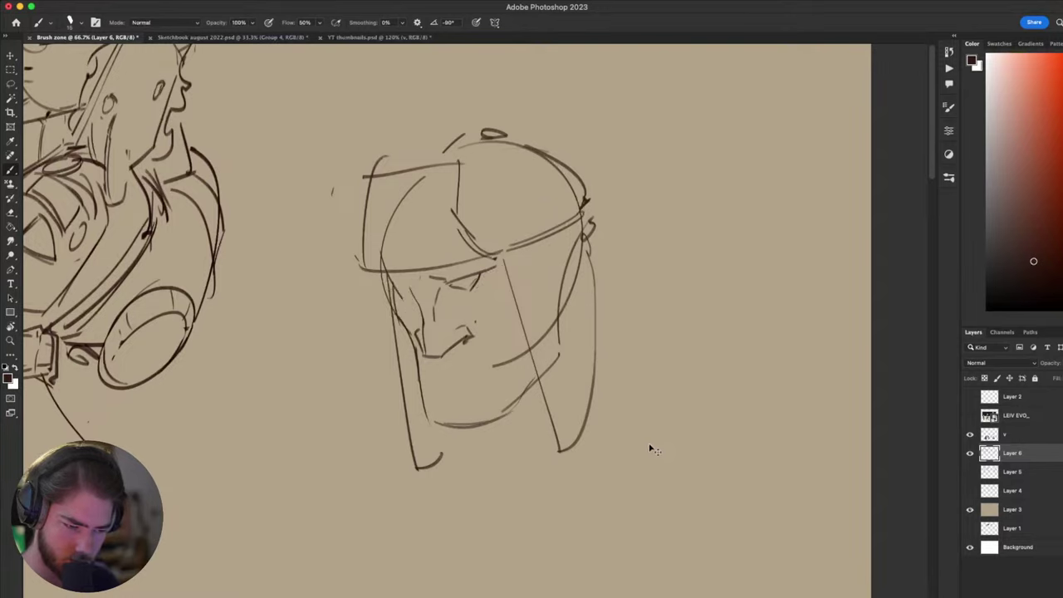
{"action": "key", "text": "super+z"}
{"action": "key", "text": "super+z"}
{"action": "key", "text": "super+z"}
{"action": "key", "text": "super+z"}
{"action": "key", "text": "super+z"}
{"action": "key", "text": "super+z"}
{"action": "key", "text": "super+z"}
{"action": "key", "text": "super+z"}
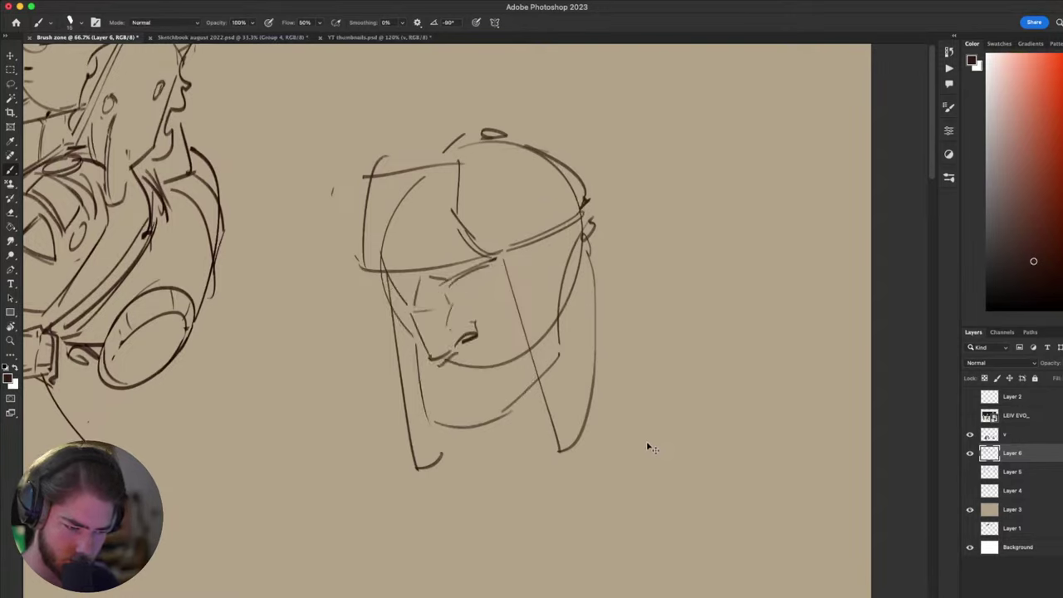
{"action": "key", "text": "super+z"}
{"action": "key", "text": "super+z"}
{"action": "key", "text": "super+z"}
{"action": "key", "text": "super+z"}
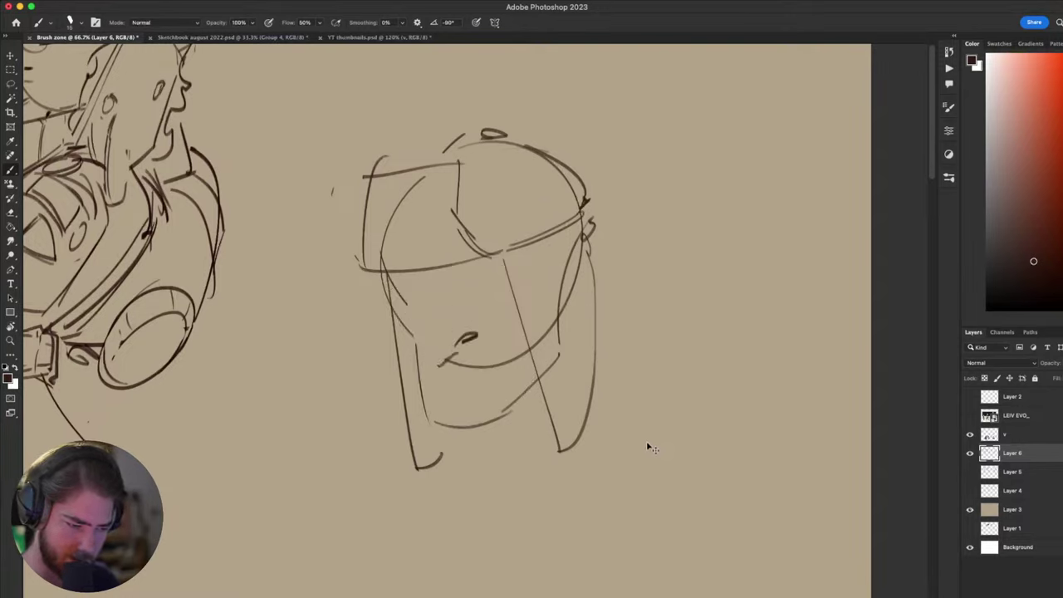
- Erase the leftover nostril, the curve across the lower face and the stray line beside the far cheek
{"action": "key", "text": "e"}
{"action": "mouse_move", "coordinate": [474, 327]}
{"action": "left_mouse_down"}
{"action": "mouse_move", "coordinate": [480, 371]}
{"action": "mouse_move", "coordinate": [512, 354]}
{"action": "left_mouse_up"}
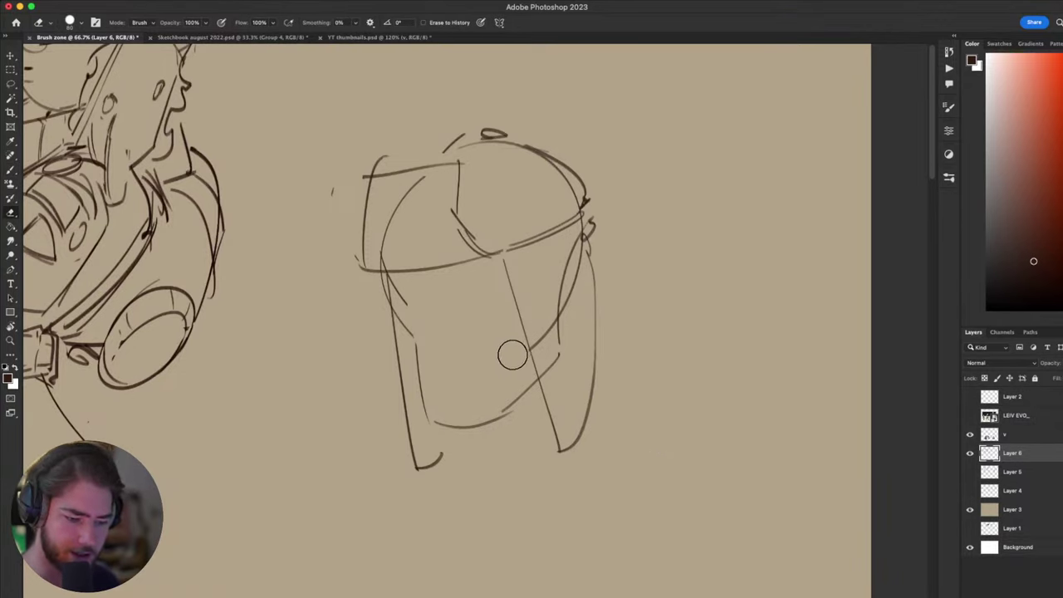
{"action": "key", "text": "b"}
{"action": "mouse_move", "coordinate": [684, 390]}
{"action": "left_mouse_down"}
{"action": "mouse_move", "coordinate": [698, 387]}
{"action": "mouse_move", "coordinate": [795, 216]}
{"action": "mouse_move", "coordinate": [820, 402]}
{"action": "left_mouse_up"}
{"action": "key", "text": "e"}
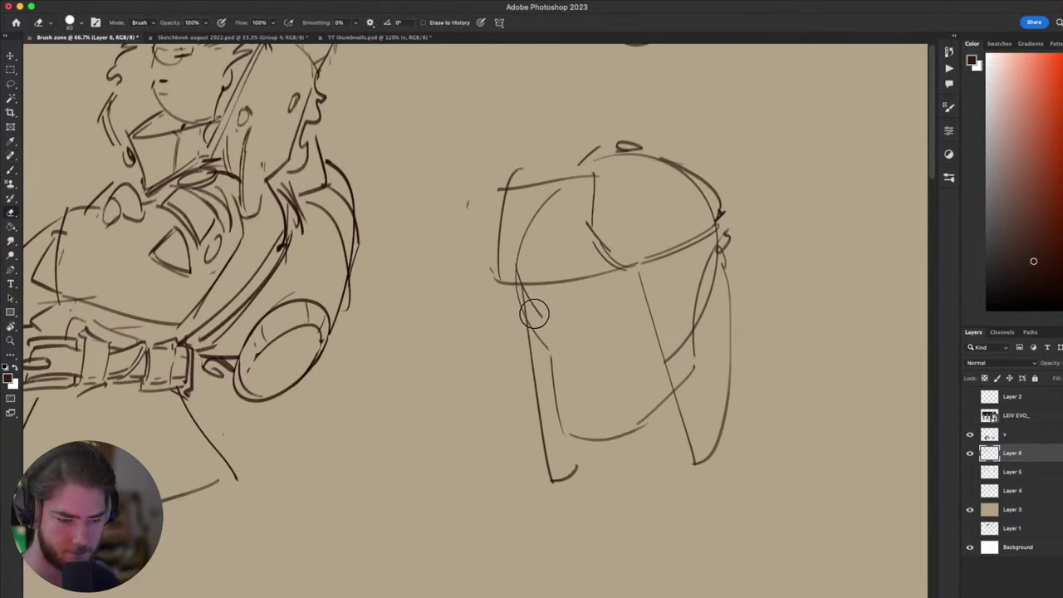
- Draw a light curved brow guideline across the face below the cap brim, with short angled strokes at the near temple
{"action": "key", "text": "b"}
{"action": "mouse_move", "coordinate": [530, 304]}
{"action": "left_mouse_down"}
{"action": "mouse_move", "coordinate": [542, 312]}
{"action": "mouse_move", "coordinate": [626, 299]}
{"action": "mouse_move", "coordinate": [655, 270]}
{"action": "mouse_move", "coordinate": [643, 280]}
{"action": "left_mouse_up"}
{"action": "key", "text": "super+z"}
{"action": "key", "text": "super+z"}
{"action": "left_click_drag", "start_coordinate": [520, 304], "coordinate": [646, 295]}
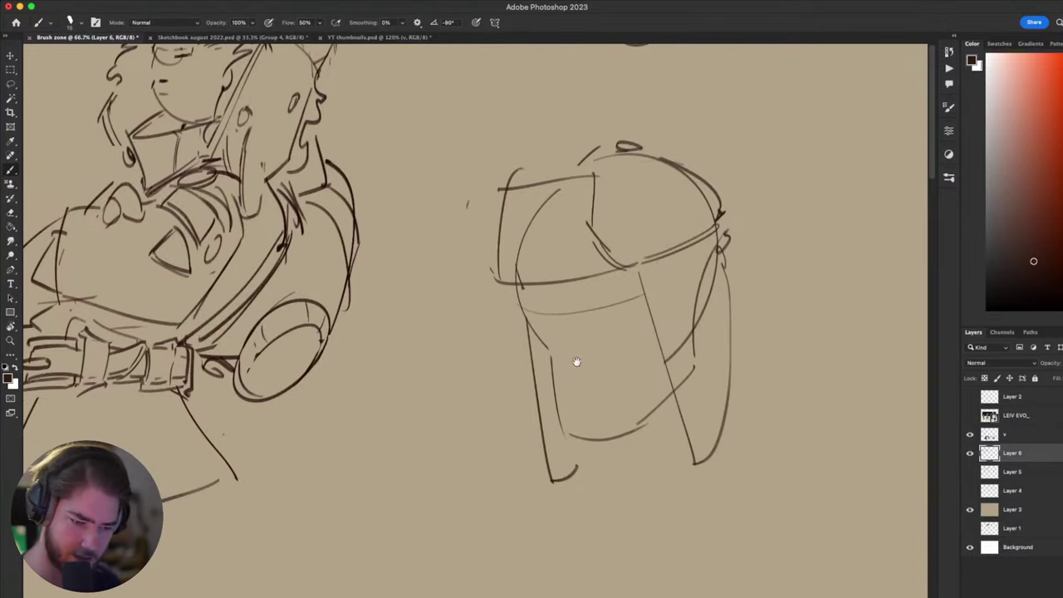
{"action": "left_click_drag", "start_coordinate": [575, 363], "coordinate": [499, 394]}
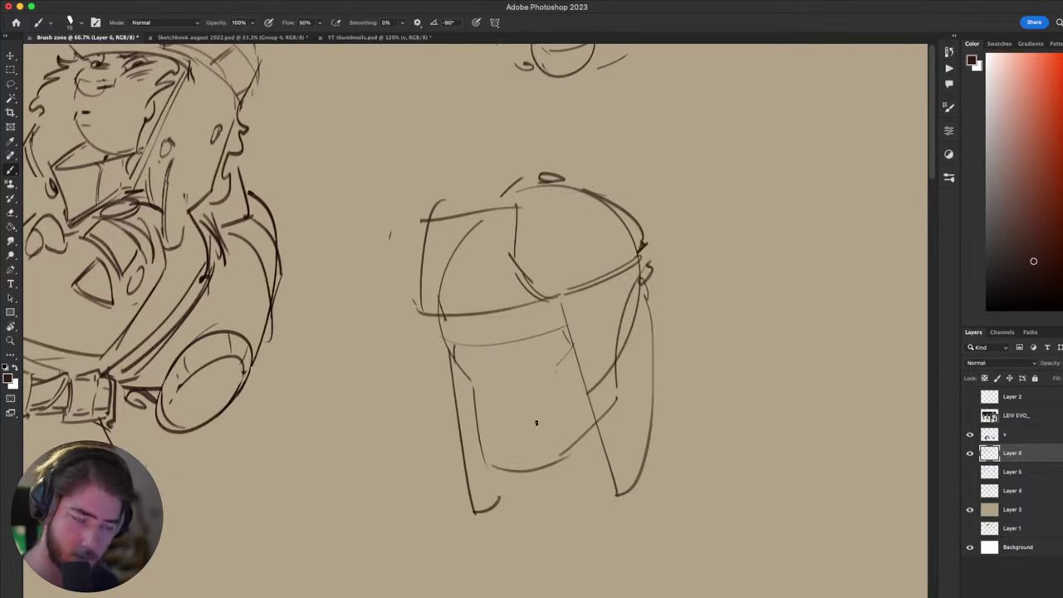
{"action": "left_click_drag", "start_coordinate": [658, 352], "coordinate": [718, 383]}
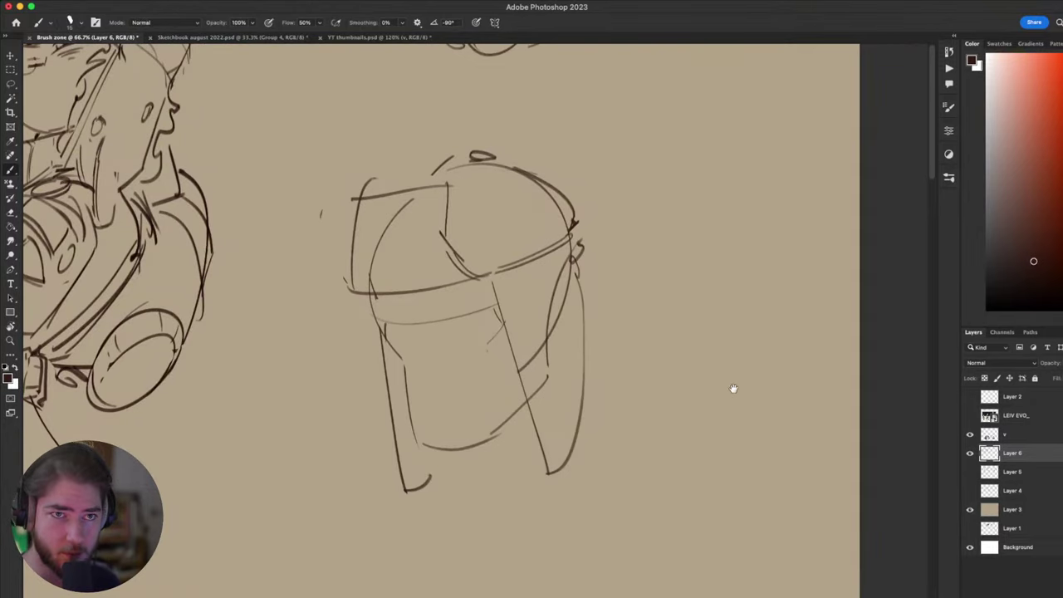
{"action": "left_click_drag", "start_coordinate": [733, 390], "coordinate": [779, 396]}
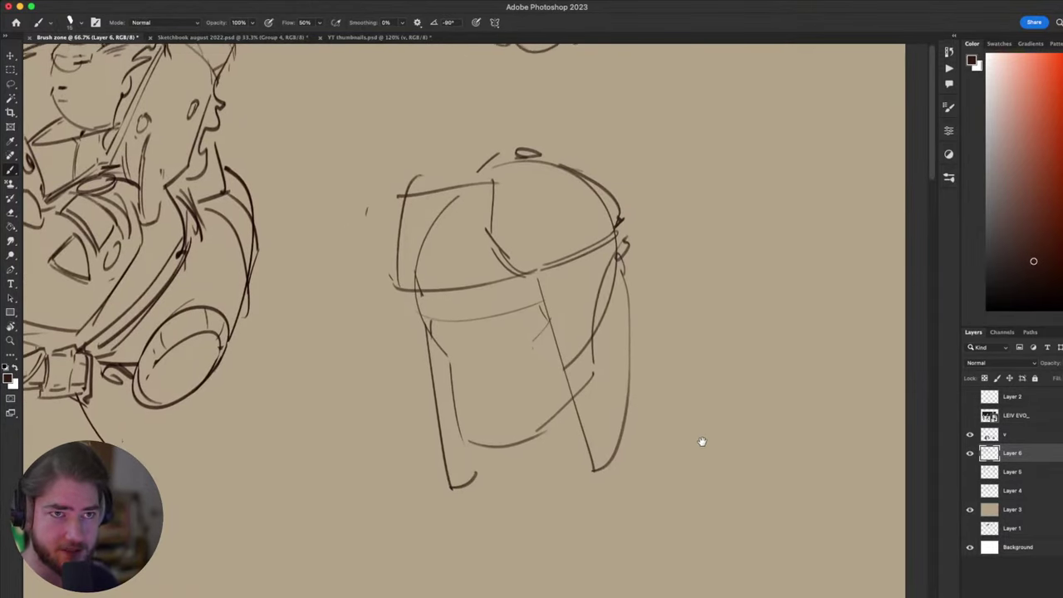
{"action": "mouse_move", "coordinate": [722, 420]}
{"action": "left_mouse_down"}
{"action": "mouse_move", "coordinate": [750, 398]}
{"action": "mouse_move", "coordinate": [711, 490]}
{"action": "left_mouse_up"}
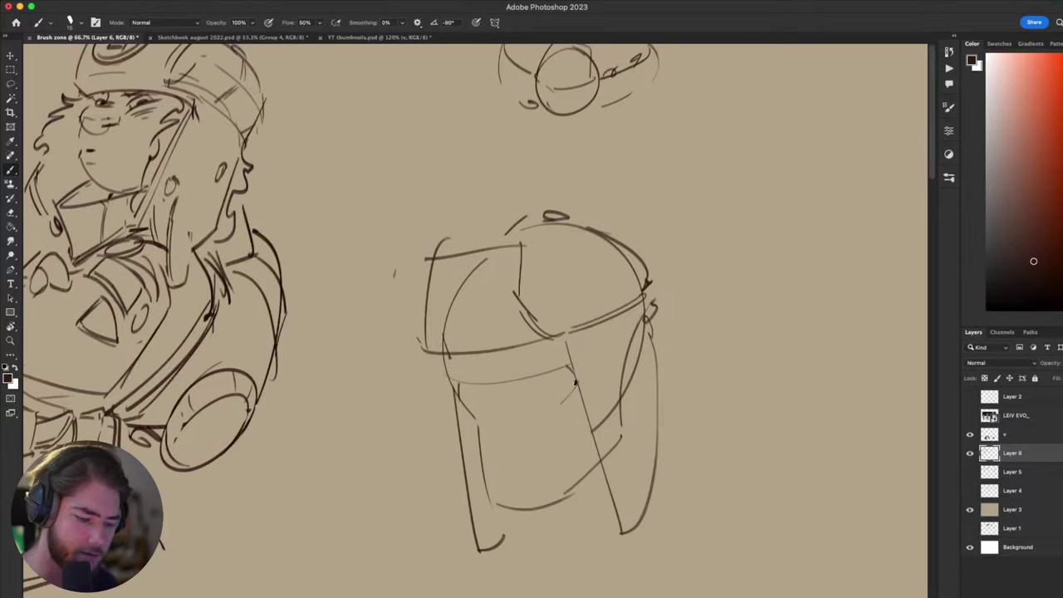
{"action": "left_click_drag", "start_coordinate": [576, 357], "coordinate": [582, 379]}
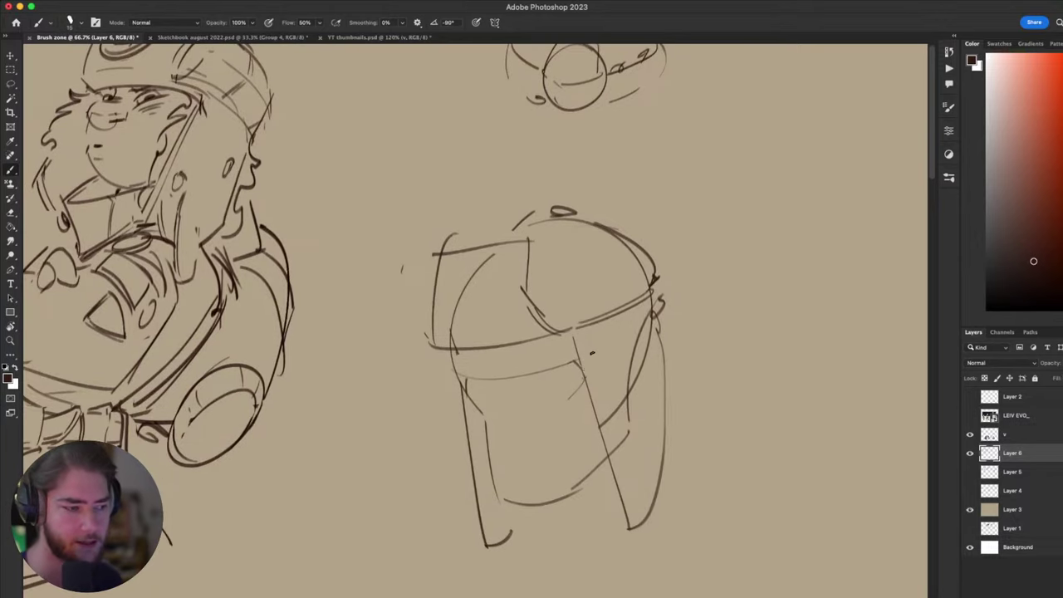
{"action": "mouse_move", "coordinate": [711, 427]}
{"action": "left_mouse_down"}
{"action": "mouse_move", "coordinate": [781, 387]}
{"action": "mouse_move", "coordinate": [672, 528]}
{"action": "left_mouse_up"}
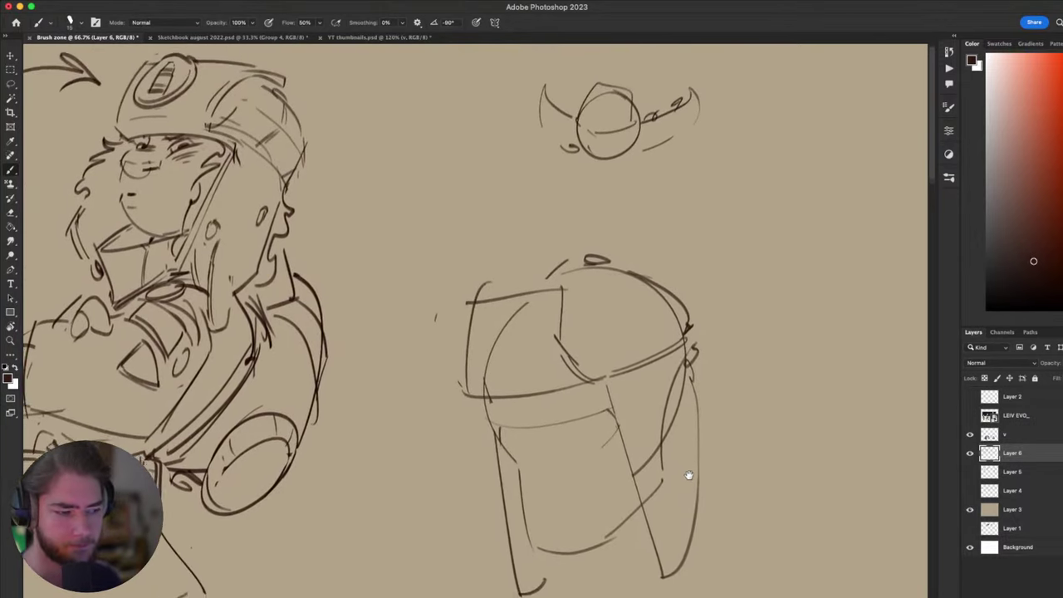
{"action": "left_click_drag", "start_coordinate": [689, 475], "coordinate": [728, 282]}
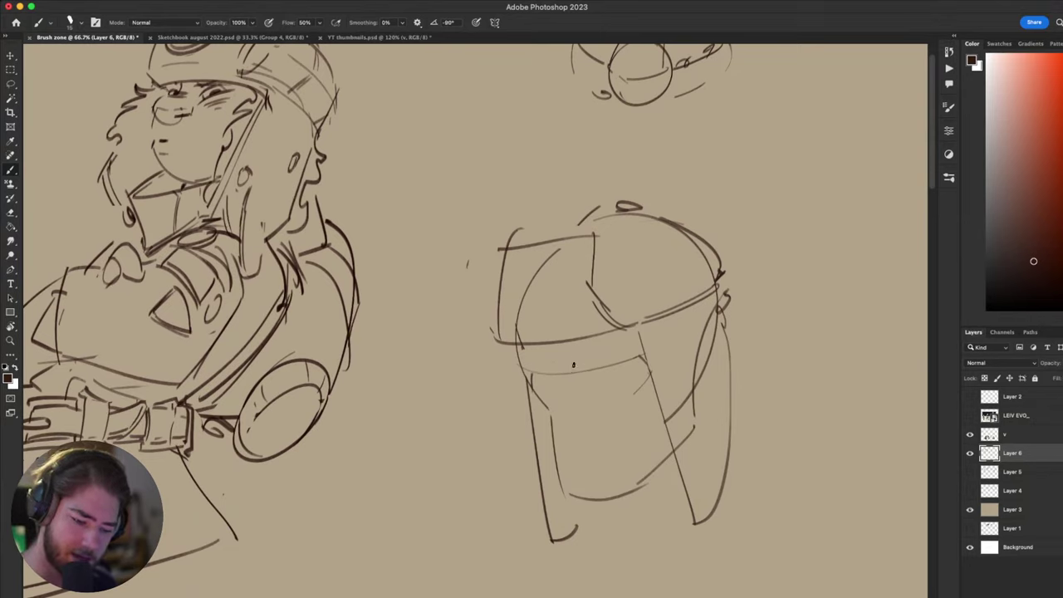
- Draw dark, thick brow strokes slanting down toward the nose along the guideline above both eyes
{"action": "left_click_drag", "start_coordinate": [596, 358], "coordinate": [634, 351]}
{"action": "key", "text": "super+z"}
{"action": "key", "text": "super+z"}
{"action": "key", "text": "super+z"}
{"action": "key", "text": "super+z"}
{"action": "mouse_move", "coordinate": [573, 363]}
{"action": "left_mouse_down"}
{"action": "mouse_move", "coordinate": [575, 372]}
{"action": "mouse_move", "coordinate": [630, 359]}
{"action": "mouse_move", "coordinate": [619, 362]}
{"action": "left_mouse_up"}
{"action": "key", "text": "super+z"}
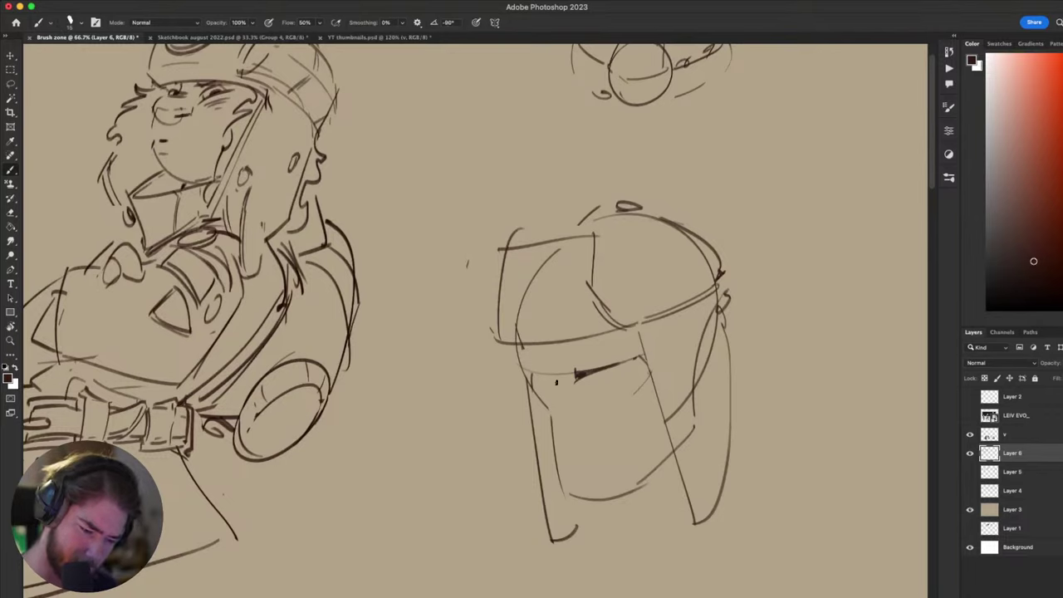
{"action": "mouse_move", "coordinate": [532, 373]}
{"action": "left_mouse_down"}
{"action": "mouse_move", "coordinate": [553, 380]}
{"action": "mouse_move", "coordinate": [530, 373]}
{"action": "left_mouse_up"}
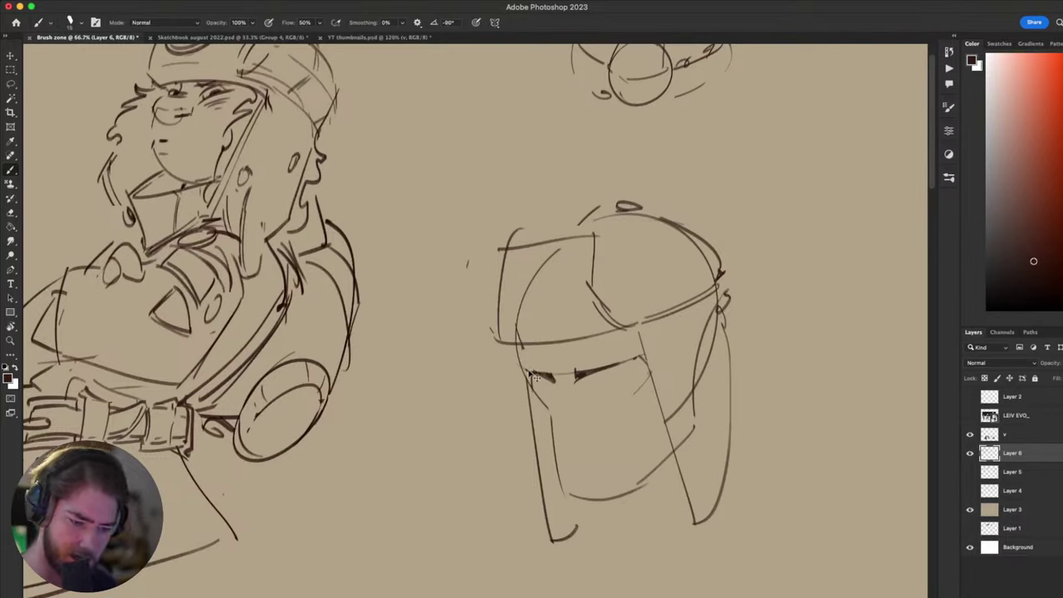
- Draw the nose with a line running down from the far brow to the tip and a short stroke for the nostril
{"action": "left_click_drag", "start_coordinate": [671, 410], "coordinate": [706, 342]}
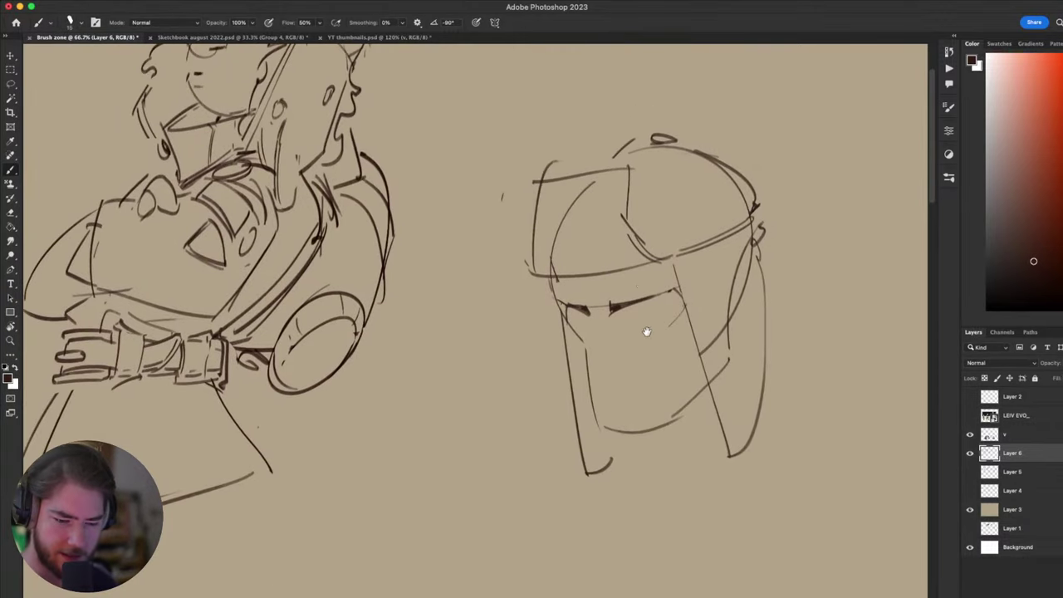
{"action": "mouse_move", "coordinate": [589, 312]}
{"action": "left_mouse_down"}
{"action": "mouse_move", "coordinate": [589, 342]}
{"action": "mouse_move", "coordinate": [617, 383]}
{"action": "left_mouse_up"}
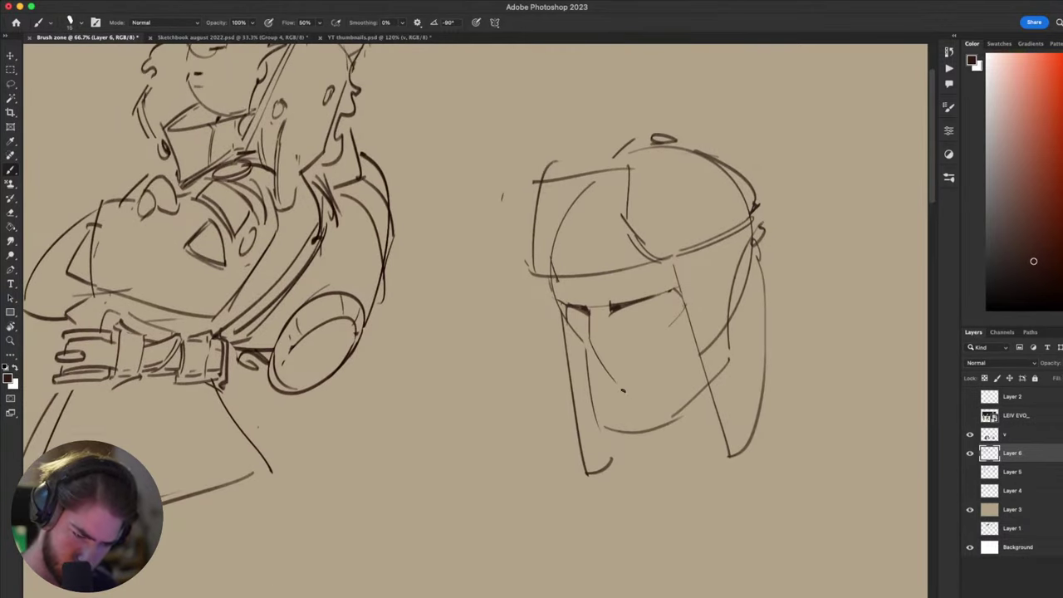
{"action": "key", "text": "ctrl+z"}
{"action": "left_click_drag", "start_coordinate": [591, 344], "coordinate": [613, 383]}
{"action": "scroll", "coordinate": [625, 355], "scroll_direction": "up", "scroll_amount": 2}
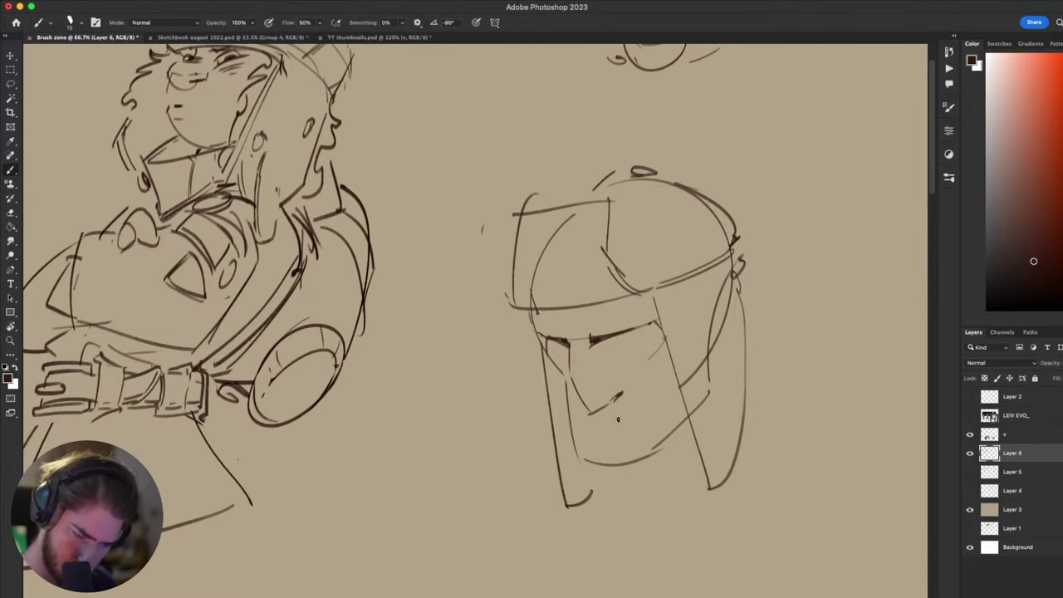
- Draw narrowed eyes with small pupils beneath both brows
{"action": "scroll", "coordinate": [618, 419], "scroll_direction": "up", "scroll_amount": 2}
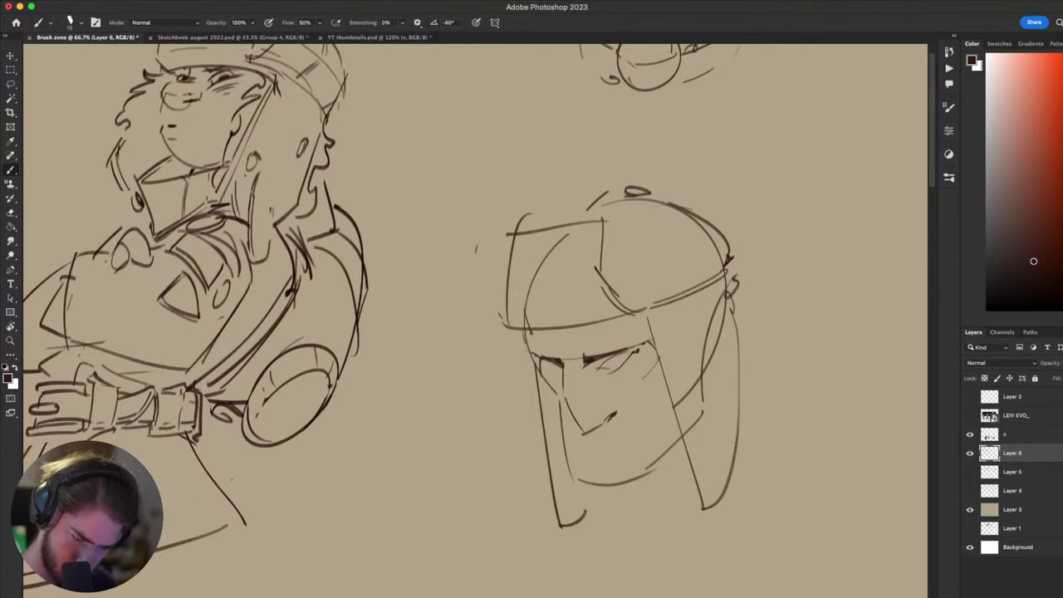
{"action": "scroll", "coordinate": [616, 374], "scroll_direction": "up", "scroll_amount": 1}
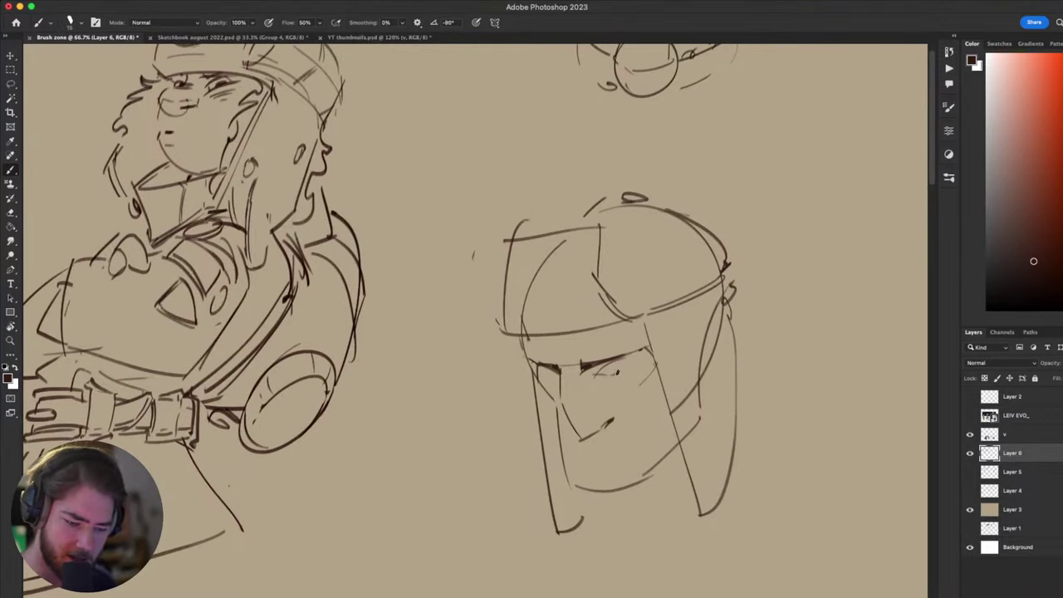
{"action": "scroll", "coordinate": [579, 446], "scroll_direction": "up", "scroll_amount": 2}
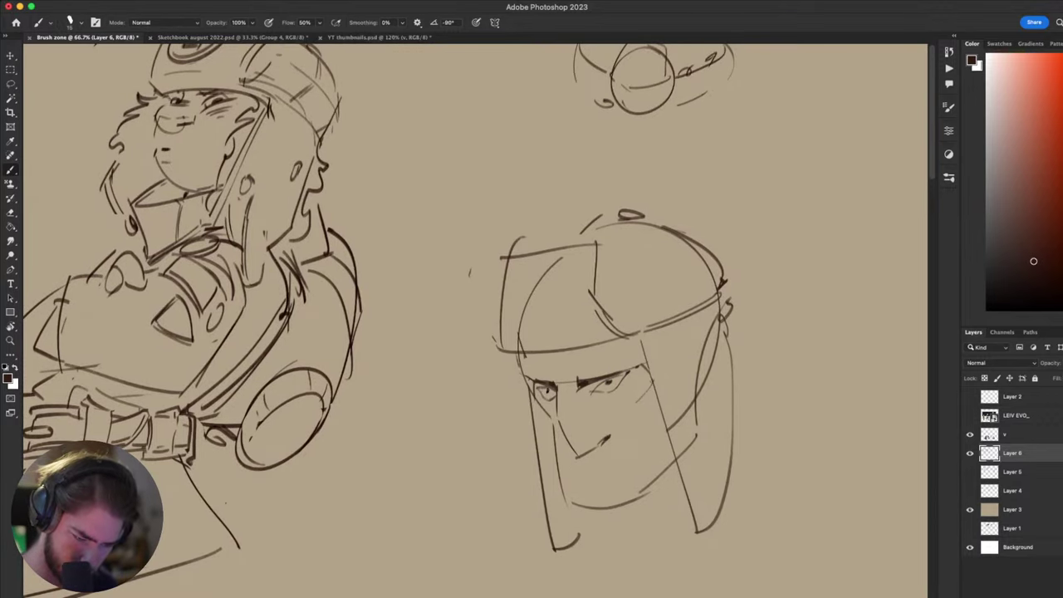
{"action": "scroll", "coordinate": [525, 506], "scroll_direction": "down", "scroll_amount": 5}
{"action": "scroll", "coordinate": [571, 354], "scroll_direction": "up", "scroll_amount": 1}
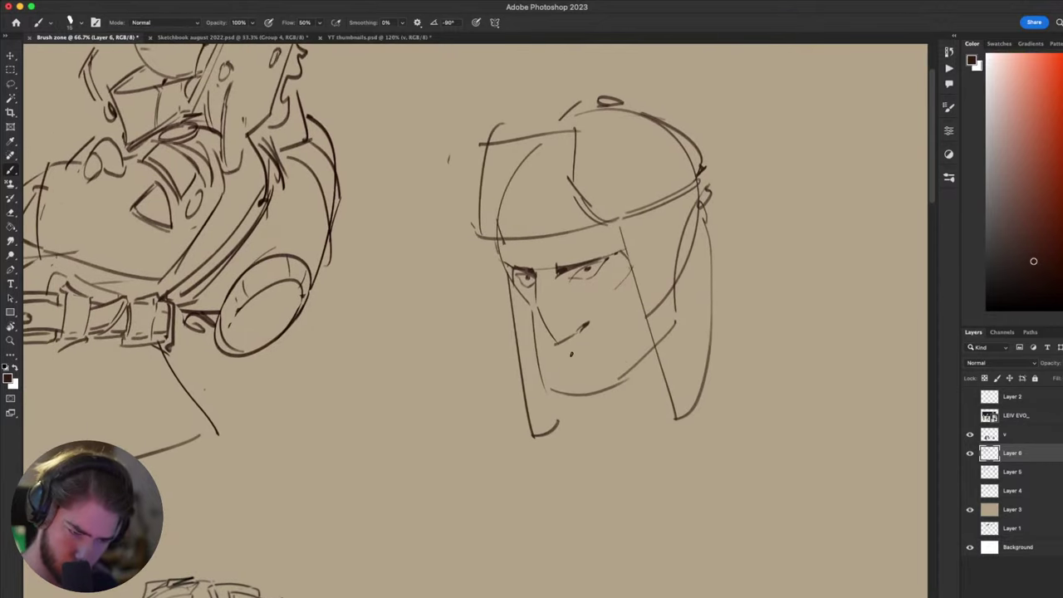
- Try several short mouth and lower-lip strokes beneath the nose
{"action": "mouse_move", "coordinate": [556, 358]}
{"action": "left_mouse_down"}
{"action": "mouse_move", "coordinate": [589, 353]}
{"action": "mouse_move", "coordinate": [556, 405]}
{"action": "mouse_move", "coordinate": [586, 387]}
{"action": "mouse_move", "coordinate": [573, 388]}
{"action": "mouse_move", "coordinate": [600, 399]}
{"action": "mouse_move", "coordinate": [564, 405]}
{"action": "left_mouse_up"}
{"action": "key", "text": "super+z"}
{"action": "key", "text": "super+z"}
{"action": "key", "text": "super+z"}
{"action": "key", "text": "super+z"}
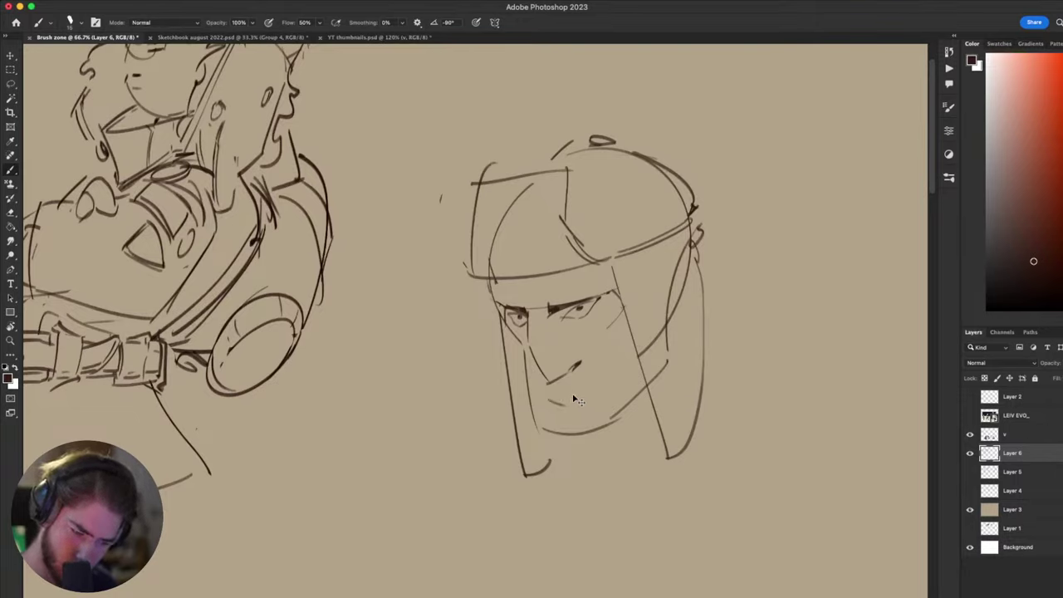
{"action": "key", "text": "ctrl+z"}
{"action": "left_click_drag", "start_coordinate": [545, 394], "coordinate": [597, 394]}
{"action": "key", "text": "ctrl+z"}
{"action": "left_click_drag", "start_coordinate": [713, 442], "coordinate": [679, 470]}
{"action": "key", "text": "ctrl+z"}
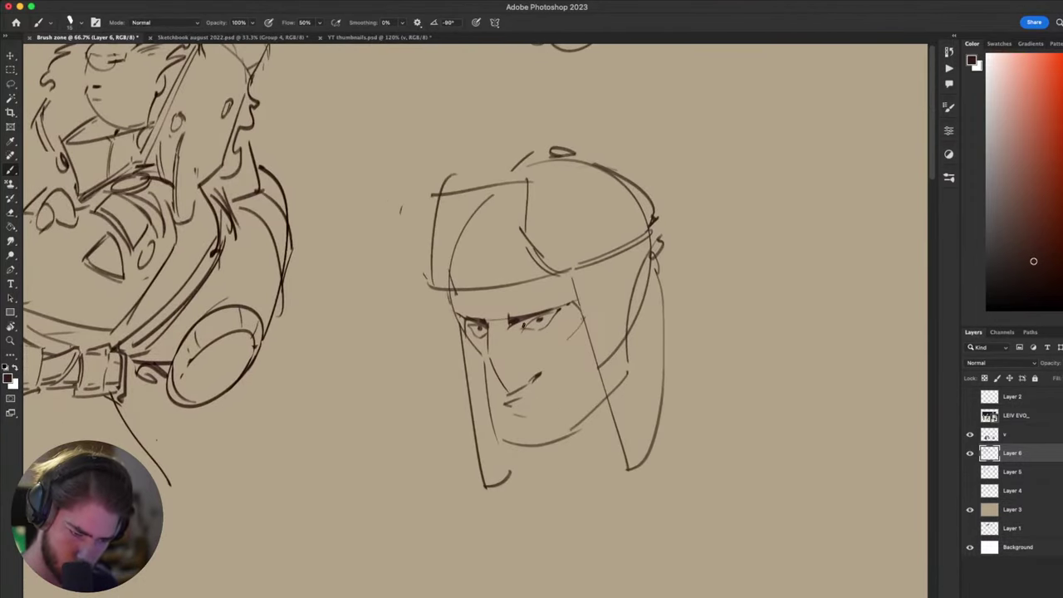
- Undo the mouth strokes and the eye details back to the brows and nose
{"action": "left_click_drag", "start_coordinate": [524, 324], "coordinate": [556, 312]}
{"action": "left_click_drag", "start_coordinate": [518, 379], "coordinate": [510, 440]}
{"action": "key", "text": "super+z"}
{"action": "key", "text": "super+z"}
{"action": "key", "text": "super+z"}
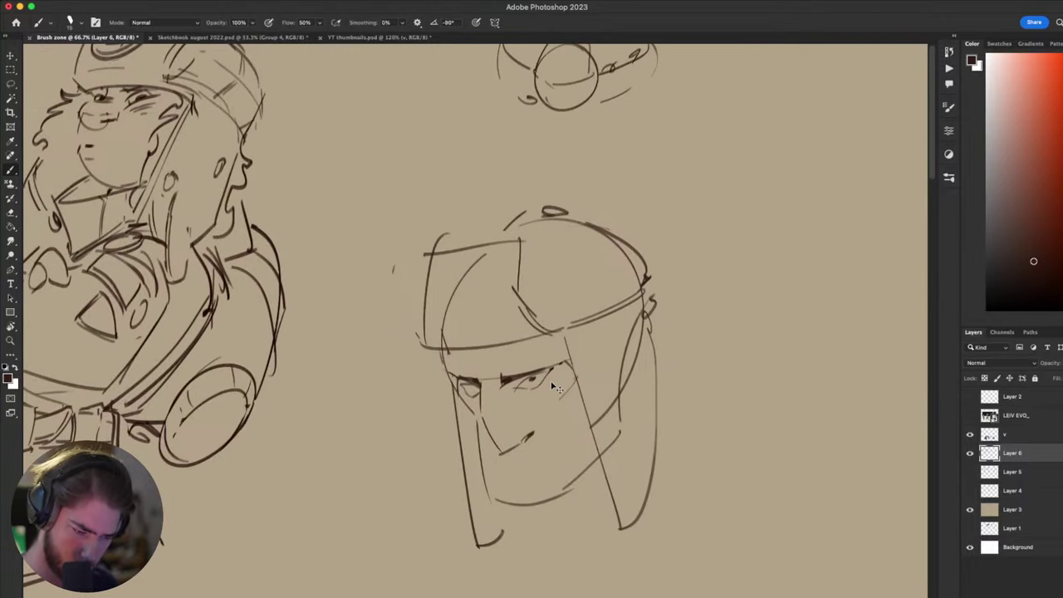
{"action": "key", "text": "super+z"}
{"action": "key", "text": "super+z"}
{"action": "key", "text": "super+z"}
{"action": "key", "text": "super+z"}
- Redraw the eyes beneath the brows, with a rounded iris in the near eye and a dark far eye
{"action": "mouse_move", "coordinate": [512, 380]}
{"action": "left_mouse_down"}
{"action": "mouse_move", "coordinate": [529, 385]}
{"action": "mouse_move", "coordinate": [553, 367]}
{"action": "mouse_move", "coordinate": [530, 376]}
{"action": "left_mouse_up"}
{"action": "key", "text": "super+z"}
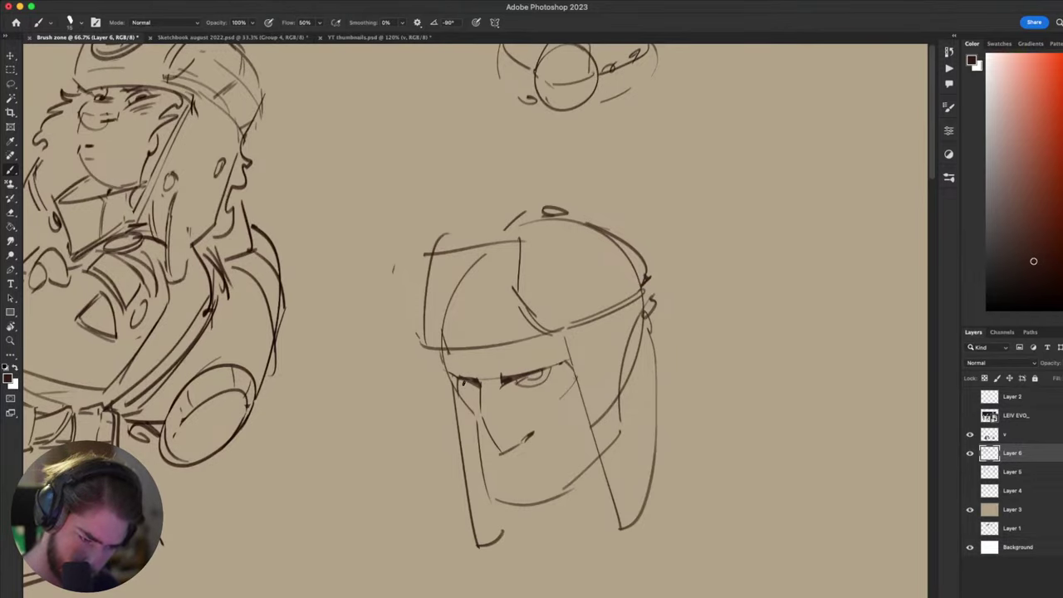
{"action": "scroll", "coordinate": [492, 476], "scroll_direction": "right", "scroll_amount": 3}
{"action": "scroll", "coordinate": [492, 476], "scroll_direction": "down", "scroll_amount": 1}
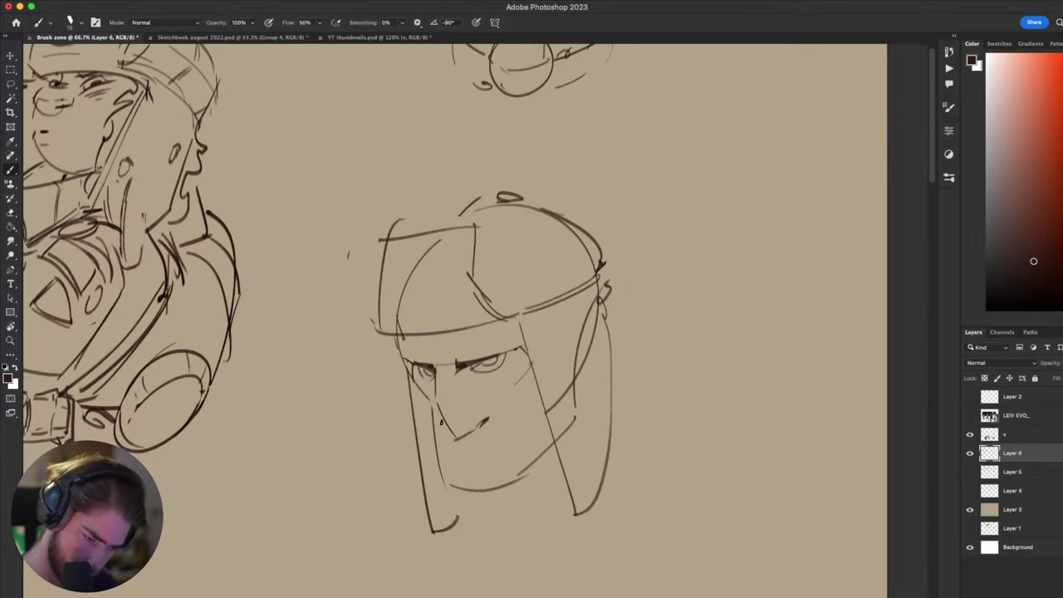
- Add crease strokes beneath the near eye and draw a straight mouth line with short lower-lip marks
{"action": "mouse_move", "coordinate": [476, 380]}
{"action": "left_mouse_down"}
{"action": "mouse_move", "coordinate": [514, 412]}
{"action": "mouse_move", "coordinate": [493, 389]}
{"action": "left_mouse_up"}
{"action": "left_click_drag", "start_coordinate": [478, 380], "coordinate": [487, 391]}
{"action": "mouse_move", "coordinate": [476, 443]}
{"action": "left_mouse_down"}
{"action": "mouse_move", "coordinate": [465, 446]}
{"action": "mouse_move", "coordinate": [454, 374]}
{"action": "mouse_move", "coordinate": [476, 383]}
{"action": "left_mouse_up"}
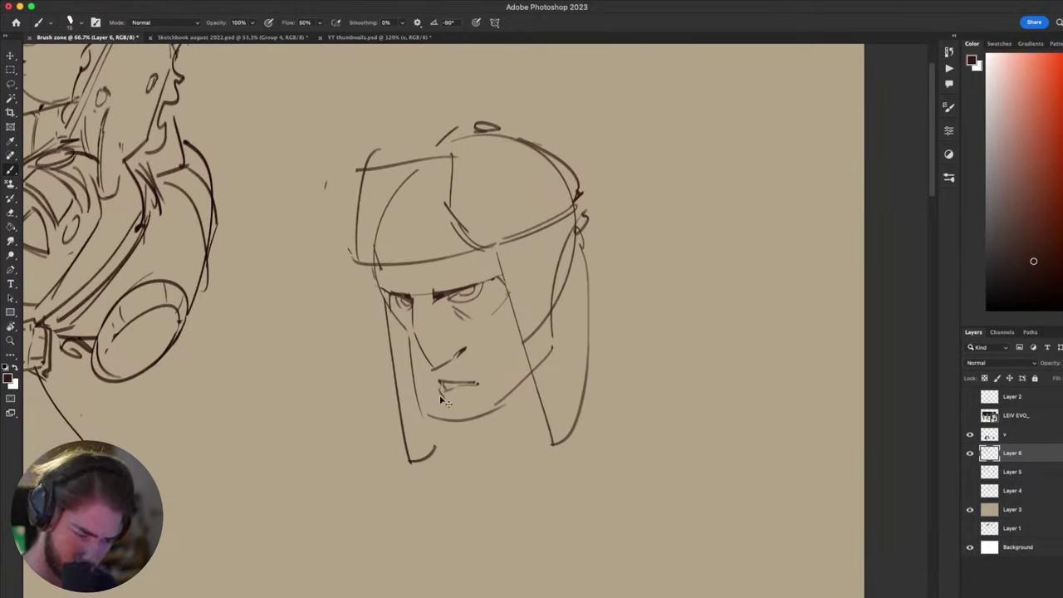
{"action": "left_click_drag", "start_coordinate": [448, 459], "coordinate": [476, 478]}
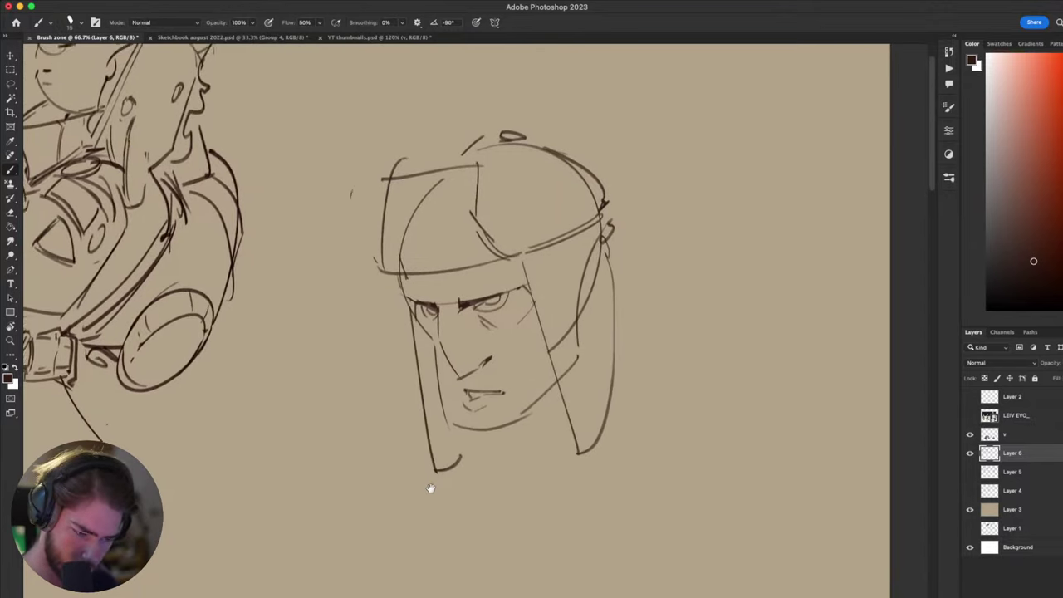
- Erase the far cheek line and redraw it slanting inward from beside the nose to the chin
{"action": "key", "text": "e"}
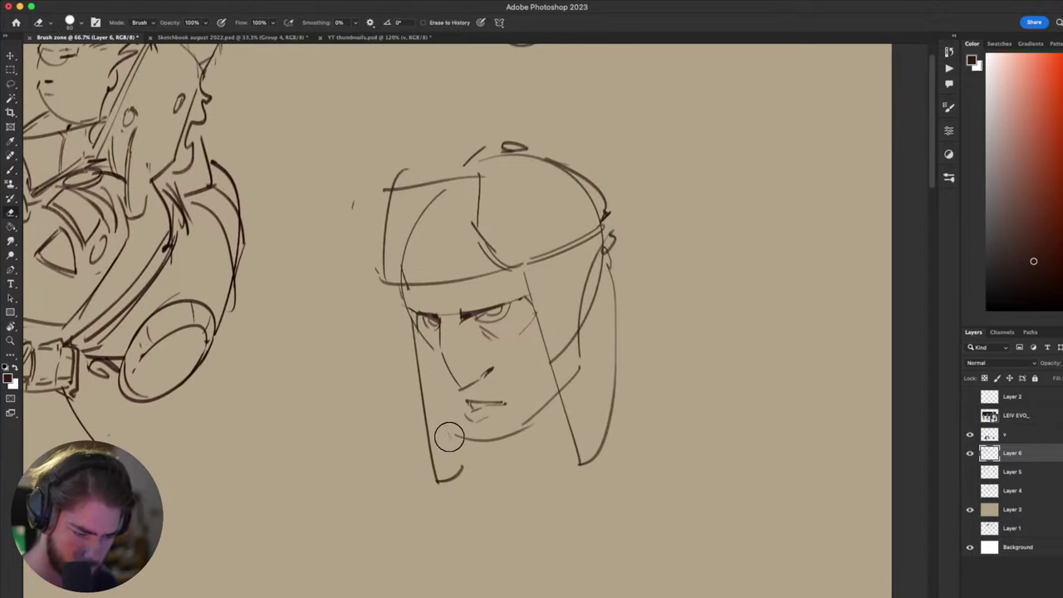
{"action": "key", "text": "b"}
{"action": "left_click_drag", "start_coordinate": [432, 353], "coordinate": [455, 428]}
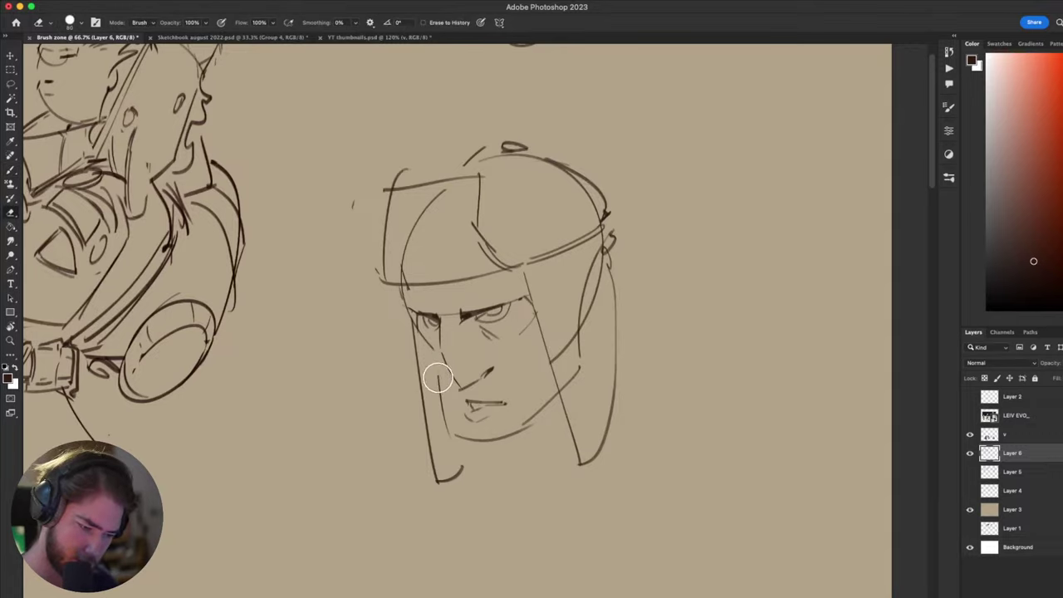
{"action": "key", "text": "ctrl+z"}
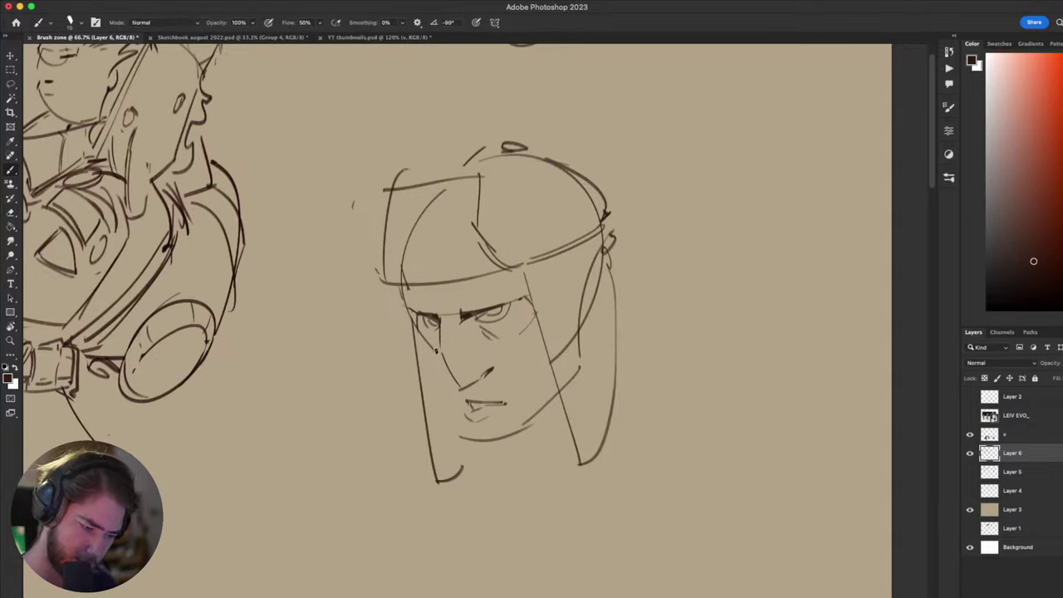
{"action": "left_click_drag", "start_coordinate": [436, 351], "coordinate": [472, 456]}
{"action": "key", "text": "super+z"}
{"action": "left_click_drag", "start_coordinate": [437, 390], "coordinate": [464, 447]}
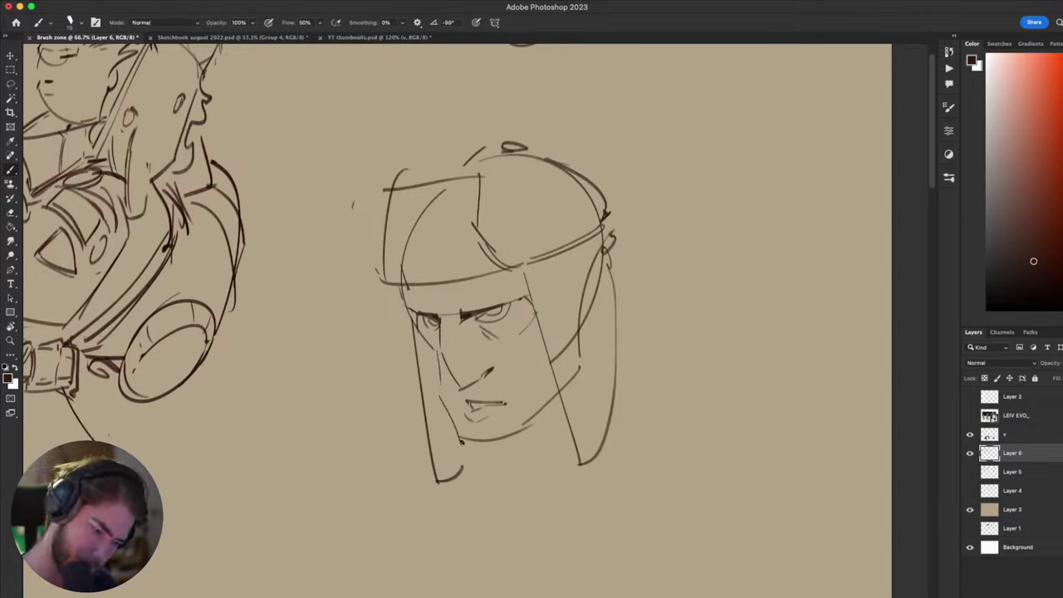
- Remove the rounded jaw curve and extend the far cheek line down toward the chin
{"action": "key", "text": "super+z"}
{"action": "mouse_move", "coordinate": [441, 384]}
{"action": "left_mouse_down"}
{"action": "mouse_move", "coordinate": [489, 463]}
{"action": "mouse_move", "coordinate": [544, 410]}
{"action": "left_mouse_up"}
{"action": "key", "text": "super+z"}
{"action": "key", "text": "e"}
{"action": "key", "text": "b"}
{"action": "mouse_move", "coordinate": [461, 425]}
{"action": "left_mouse_down"}
{"action": "mouse_move", "coordinate": [487, 464]}
{"action": "mouse_move", "coordinate": [531, 419]}
{"action": "mouse_move", "coordinate": [473, 460]}
{"action": "mouse_move", "coordinate": [516, 430]}
{"action": "left_mouse_up"}
{"action": "key", "text": "super+z"}
{"action": "key", "text": "super+z"}
{"action": "key", "text": "super+z"}
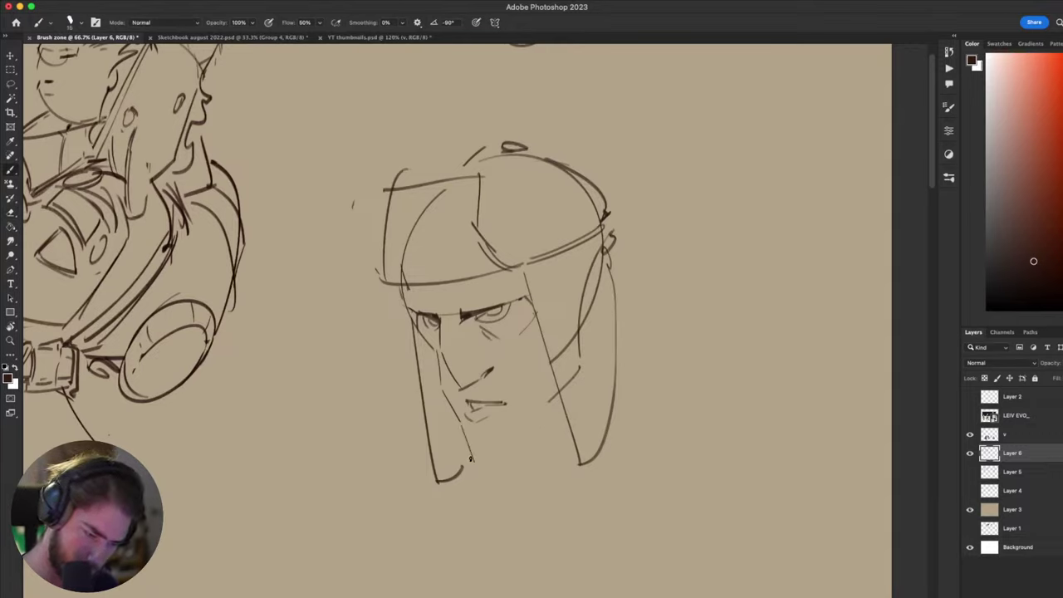
- Draw a narrow flat chin with a straight jaw line rising to the near ear flap, and mark the near cheek
{"action": "mouse_move", "coordinate": [471, 459]}
{"action": "left_mouse_down"}
{"action": "mouse_move", "coordinate": [548, 399]}
{"action": "mouse_move", "coordinate": [622, 310]}
{"action": "mouse_move", "coordinate": [762, 225]}
{"action": "mouse_move", "coordinate": [540, 406]}
{"action": "mouse_move", "coordinate": [684, 379]}
{"action": "mouse_move", "coordinate": [687, 390]}
{"action": "left_mouse_up"}
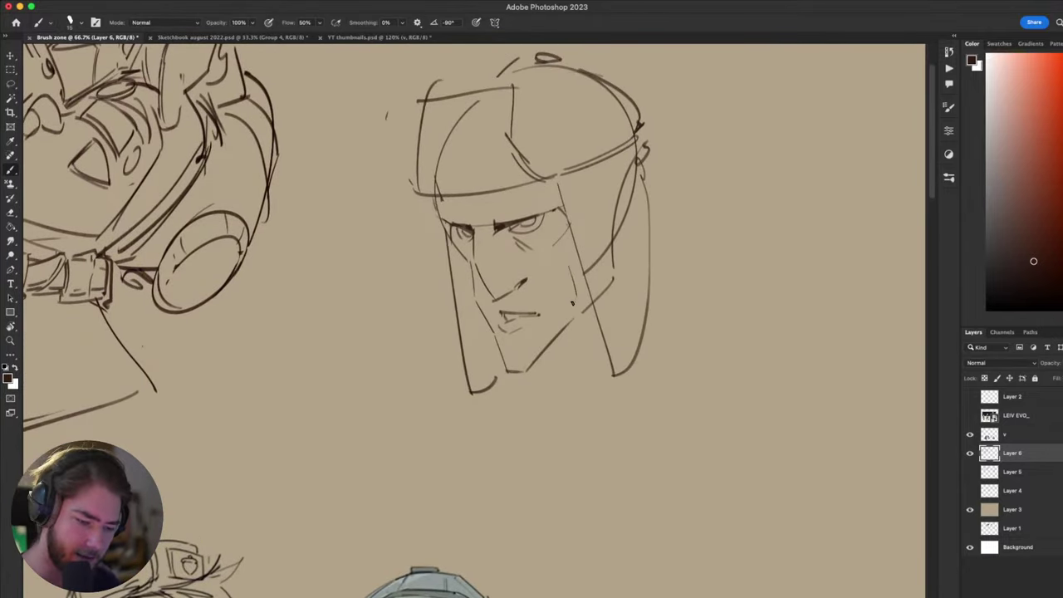
{"action": "scroll", "coordinate": [577, 300], "scroll_direction": "up", "scroll_amount": 3}
{"action": "scroll", "coordinate": [576, 300], "scroll_direction": "right", "scroll_amount": 1}
{"action": "left_click_drag", "start_coordinate": [553, 360], "coordinate": [565, 337]}
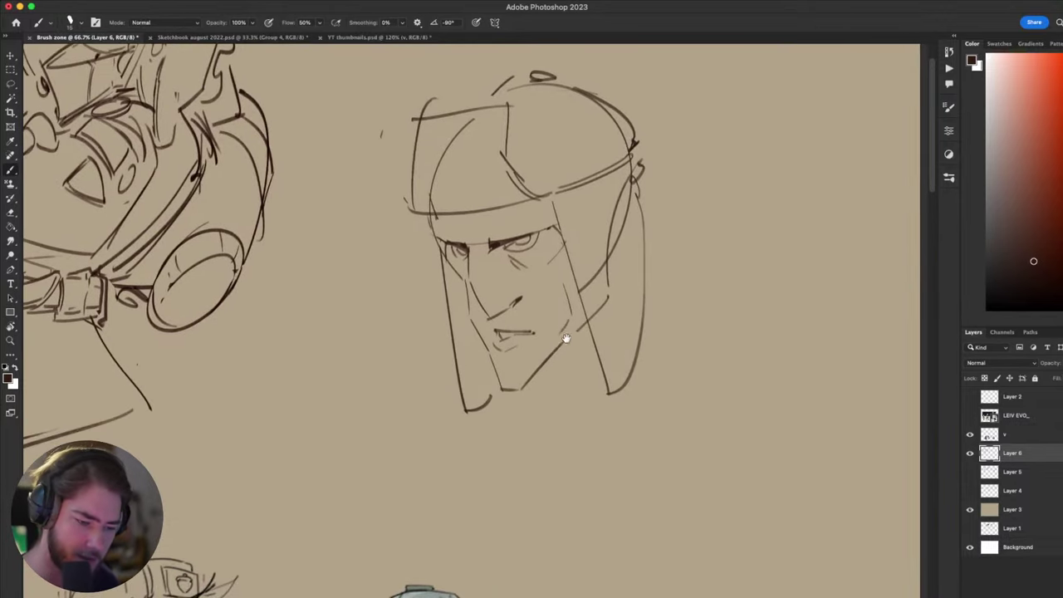
{"action": "left_click_drag", "start_coordinate": [704, 378], "coordinate": [764, 266]}
{"action": "mouse_move", "coordinate": [658, 315]}
{"action": "left_mouse_down"}
{"action": "mouse_move", "coordinate": [606, 382]}
{"action": "mouse_move", "coordinate": [558, 411]}
{"action": "left_mouse_up"}
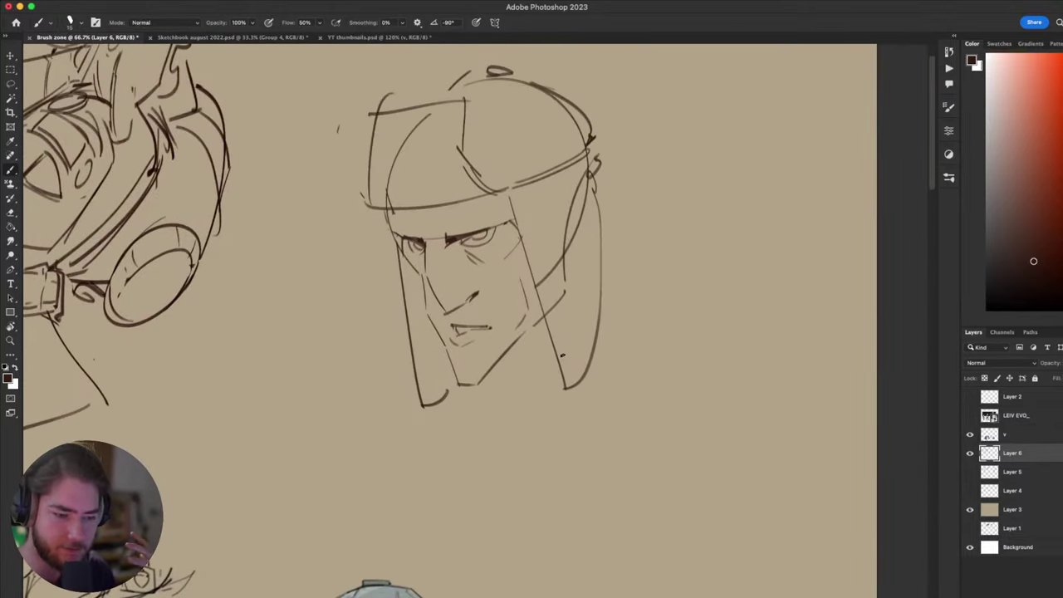
{"action": "left_click_drag", "start_coordinate": [641, 391], "coordinate": [667, 520]}
{"action": "mouse_move", "coordinate": [740, 488]}
{"action": "left_mouse_down"}
{"action": "mouse_move", "coordinate": [772, 332]}
{"action": "mouse_move", "coordinate": [746, 483]}
{"action": "left_mouse_up"}
- Erase the curved head line inside the cap's front flap and redraw the flap's outline with a cut corner
{"action": "key", "text": "e"}
{"action": "left_click_drag", "start_coordinate": [463, 237], "coordinate": [429, 307]}
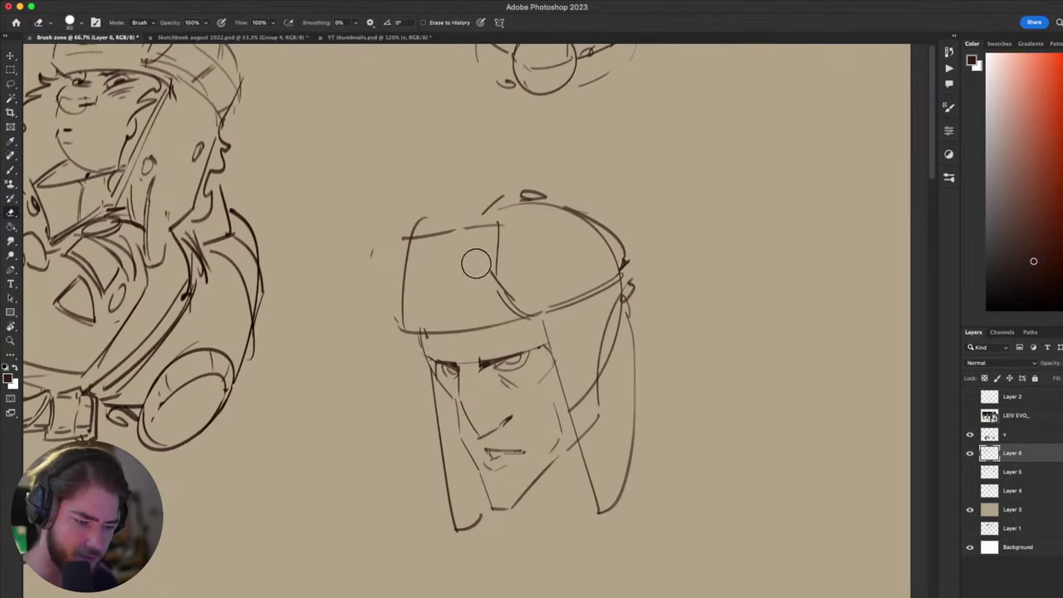
{"action": "key", "text": "b"}
{"action": "mouse_move", "coordinate": [482, 225]}
{"action": "left_mouse_down"}
{"action": "mouse_move", "coordinate": [499, 242]}
{"action": "mouse_move", "coordinate": [504, 226]}
{"action": "mouse_move", "coordinate": [493, 274]}
{"action": "mouse_move", "coordinate": [510, 299]}
{"action": "mouse_move", "coordinate": [402, 243]}
{"action": "mouse_move", "coordinate": [402, 318]}
{"action": "mouse_move", "coordinate": [420, 252]}
{"action": "mouse_move", "coordinate": [418, 307]}
{"action": "left_mouse_up"}
{"action": "key", "text": "e"}
{"action": "key", "text": "b"}
{"action": "key", "text": "ctrl+z"}
{"action": "key", "text": "ctrl+z"}
{"action": "key", "text": "ctrl+z"}
- Draw an inset rectangular panel on the cap's front flap, doubling its near and lower edges
{"action": "mouse_move", "coordinate": [463, 241]}
{"action": "left_mouse_down"}
{"action": "mouse_move", "coordinate": [422, 244]}
{"action": "mouse_move", "coordinate": [426, 326]}
{"action": "mouse_move", "coordinate": [465, 317]}
{"action": "left_mouse_up"}
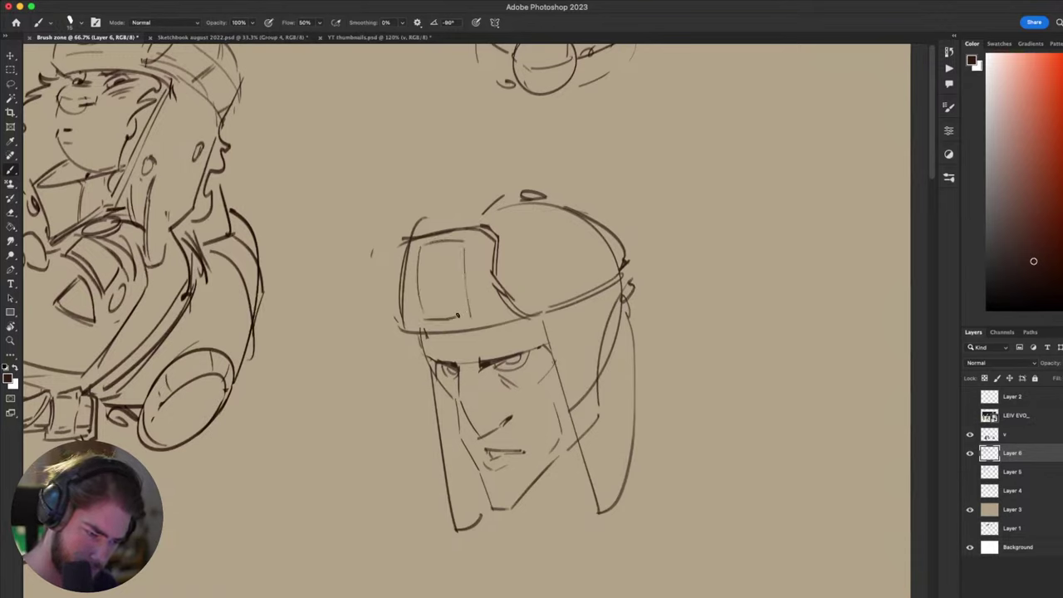
{"action": "left_click_drag", "start_coordinate": [464, 243], "coordinate": [467, 319]}
{"action": "key", "text": "ctrl+z"}
{"action": "key", "text": "ctrl+z"}
{"action": "key", "text": "ctrl+z"}
{"action": "key", "text": "ctrl+z"}
- Draw short hair strands under the brim at the near temple and a curved lock outside the far flap
{"action": "mouse_move", "coordinate": [675, 386]}
{"action": "left_mouse_down"}
{"action": "mouse_move", "coordinate": [713, 214]}
{"action": "mouse_move", "coordinate": [657, 219]}
{"action": "mouse_move", "coordinate": [635, 299]}
{"action": "left_mouse_up"}
{"action": "mouse_move", "coordinate": [548, 284]}
{"action": "left_mouse_down"}
{"action": "mouse_move", "coordinate": [612, 314]}
{"action": "mouse_move", "coordinate": [581, 360]}
{"action": "left_mouse_up"}
{"action": "left_click_drag", "start_coordinate": [500, 318], "coordinate": [512, 323]}
{"action": "mouse_move", "coordinate": [398, 326]}
{"action": "left_mouse_down"}
{"action": "mouse_move", "coordinate": [385, 419]}
{"action": "mouse_move", "coordinate": [379, 392]}
{"action": "left_mouse_up"}
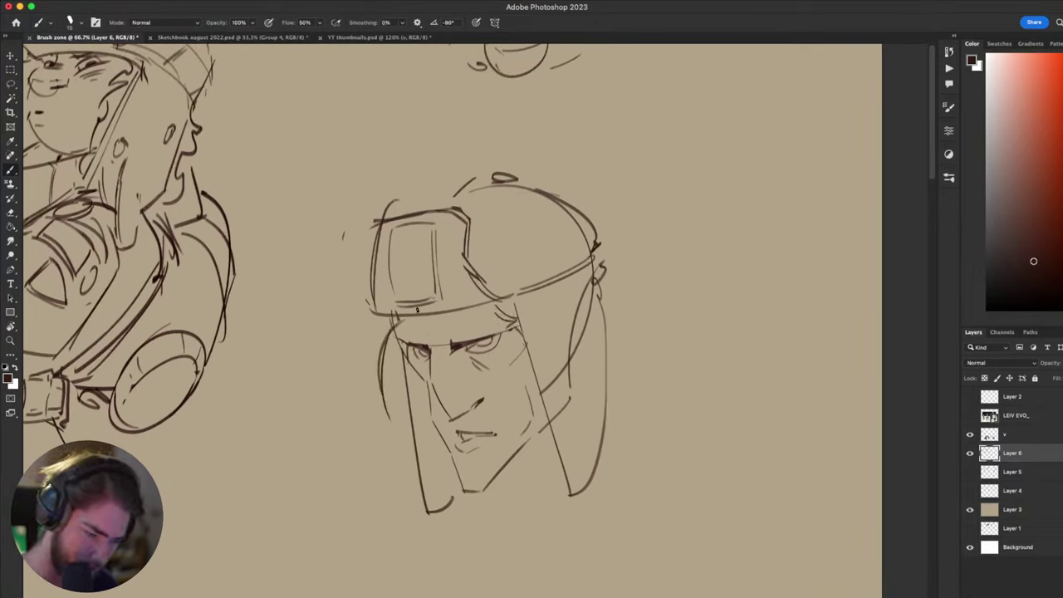
- Try outward-sweeping and curved hair strands beside the far temple, and undo them
{"action": "key", "text": "super+z"}
{"action": "key", "text": "super+z"}
{"action": "mouse_move", "coordinate": [402, 322]}
{"action": "left_mouse_down"}
{"action": "mouse_move", "coordinate": [393, 409]}
{"action": "mouse_move", "coordinate": [363, 337]}
{"action": "left_mouse_up"}
{"action": "left_click_drag", "start_coordinate": [389, 325], "coordinate": [353, 338]}
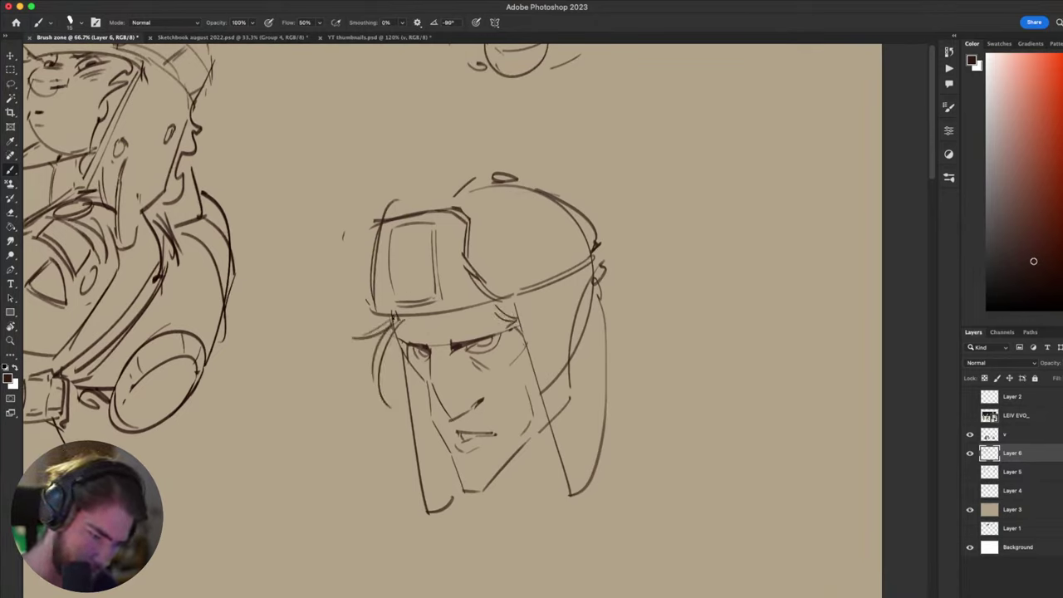
{"action": "left_click_drag", "start_coordinate": [561, 357], "coordinate": [594, 295]}
{"action": "key", "text": "super+z"}
{"action": "key", "text": "super+z"}
{"action": "key", "text": "super+z"}
{"action": "key", "text": "super+z"}
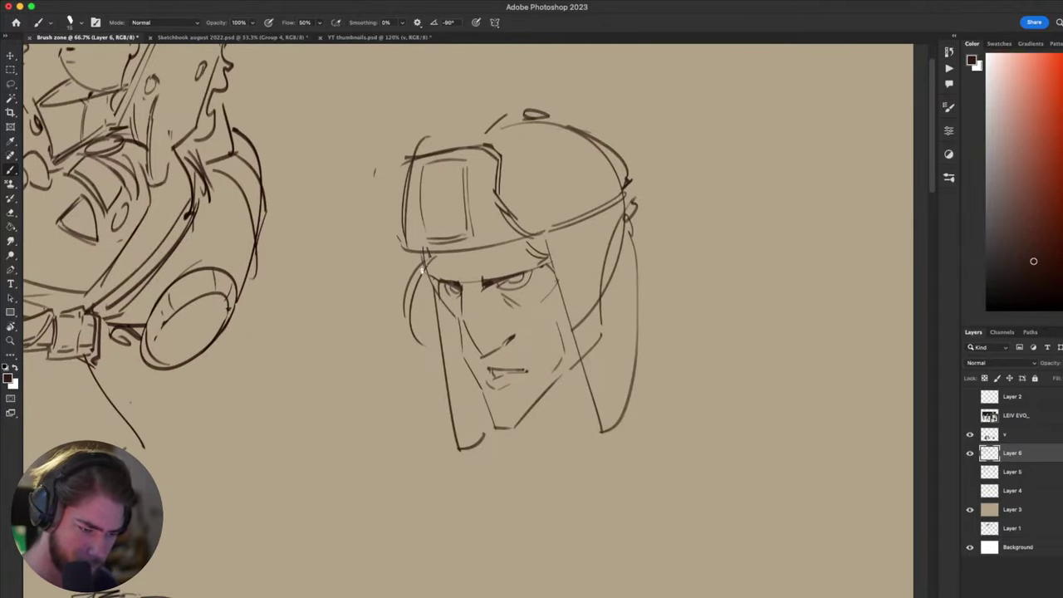
{"action": "mouse_move", "coordinate": [408, 254]}
{"action": "left_mouse_down"}
{"action": "mouse_move", "coordinate": [423, 351]}
{"action": "mouse_move", "coordinate": [455, 351]}
{"action": "left_mouse_up"}
{"action": "key", "text": "super+z"}
{"action": "key", "text": "super+z"}
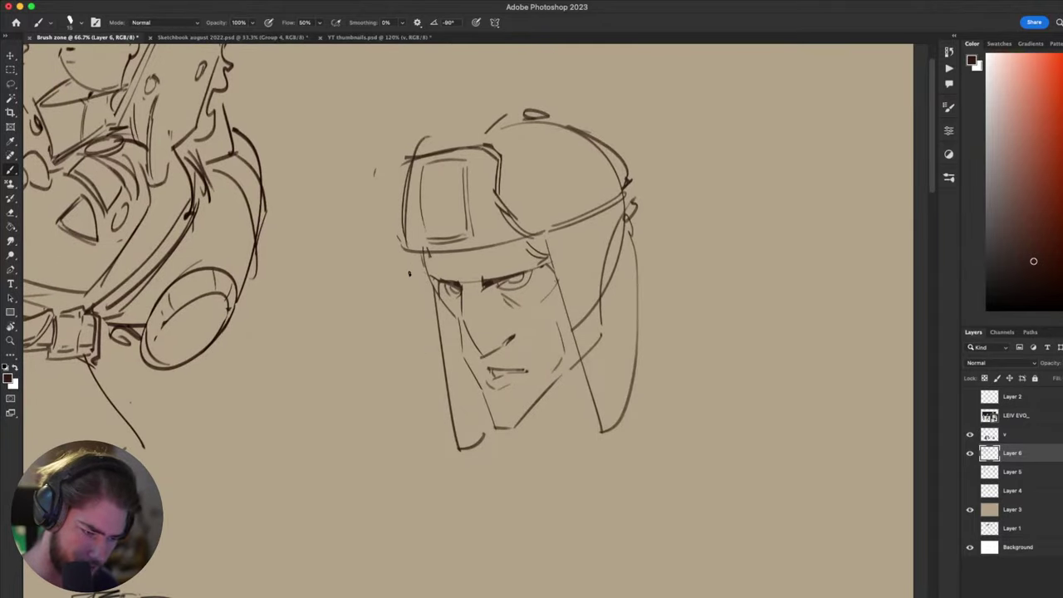
- Redraw the curved lock of hair outside the far flap and add a long curved strand down the near temple
{"action": "mouse_move", "coordinate": [409, 252]}
{"action": "left_mouse_down"}
{"action": "mouse_move", "coordinate": [419, 347]}
{"action": "mouse_move", "coordinate": [397, 321]}
{"action": "mouse_move", "coordinate": [441, 255]}
{"action": "left_mouse_up"}
{"action": "key", "text": "super+z"}
{"action": "left_click_drag", "start_coordinate": [408, 338], "coordinate": [425, 251]}
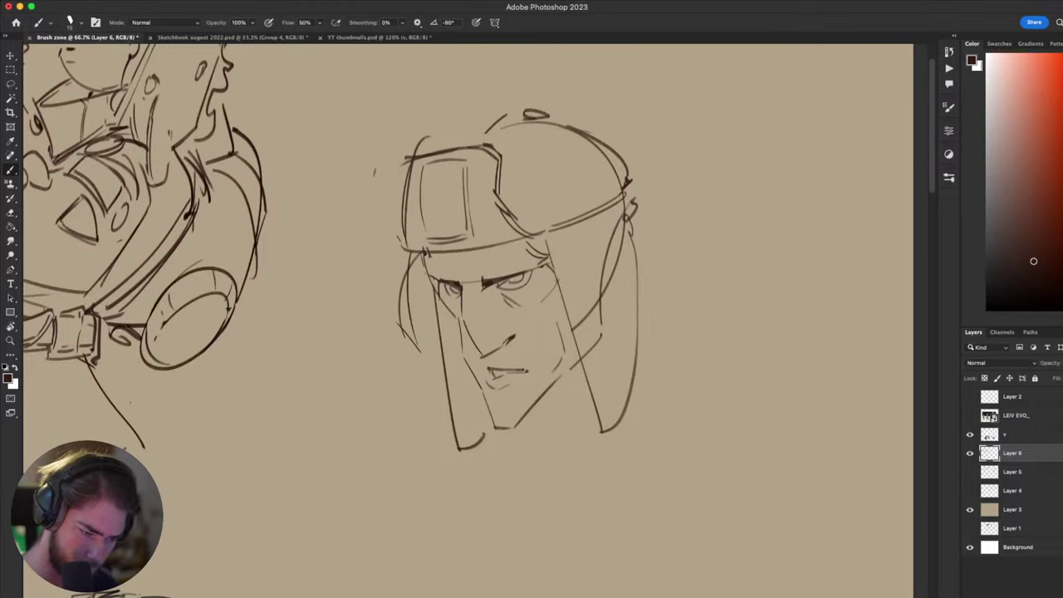
{"action": "mouse_move", "coordinate": [627, 333]}
{"action": "left_mouse_down"}
{"action": "mouse_move", "coordinate": [622, 128]}
{"action": "mouse_move", "coordinate": [639, 410]}
{"action": "mouse_move", "coordinate": [670, 310]}
{"action": "mouse_move", "coordinate": [568, 354]}
{"action": "left_mouse_up"}
{"action": "left_click_drag", "start_coordinate": [462, 272], "coordinate": [510, 346]}
{"action": "mouse_move", "coordinate": [548, 376]}
{"action": "left_mouse_down"}
{"action": "mouse_move", "coordinate": [593, 168]}
{"action": "mouse_move", "coordinate": [532, 212]}
{"action": "mouse_move", "coordinate": [525, 293]}
{"action": "left_mouse_up"}
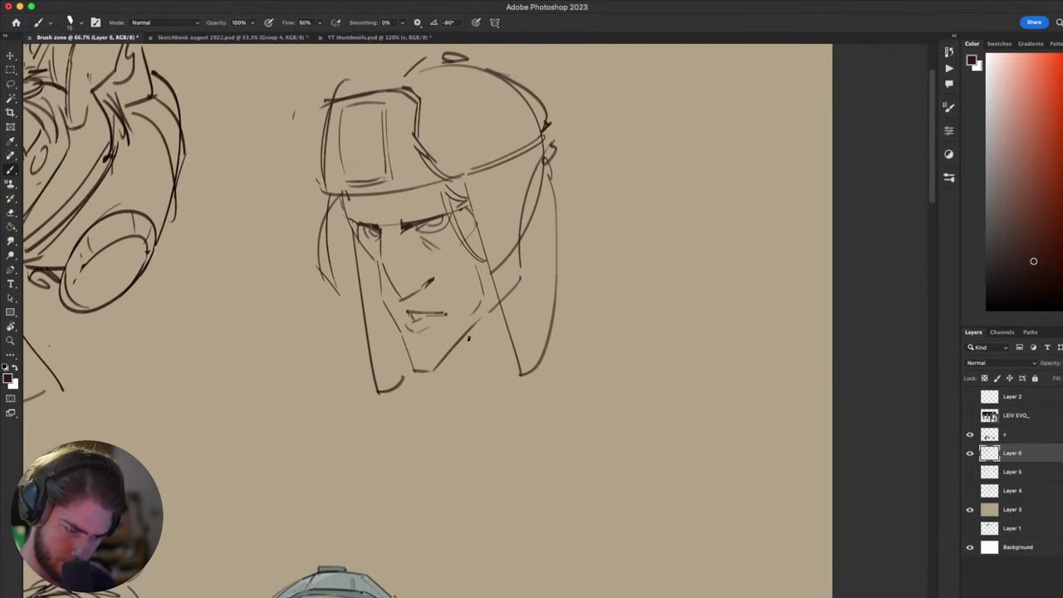
- Thicken the underside of the jaw, draw the neck line and sketch a wide collar coming to a point below the chin
{"action": "left_click_drag", "start_coordinate": [464, 341], "coordinate": [499, 314]}
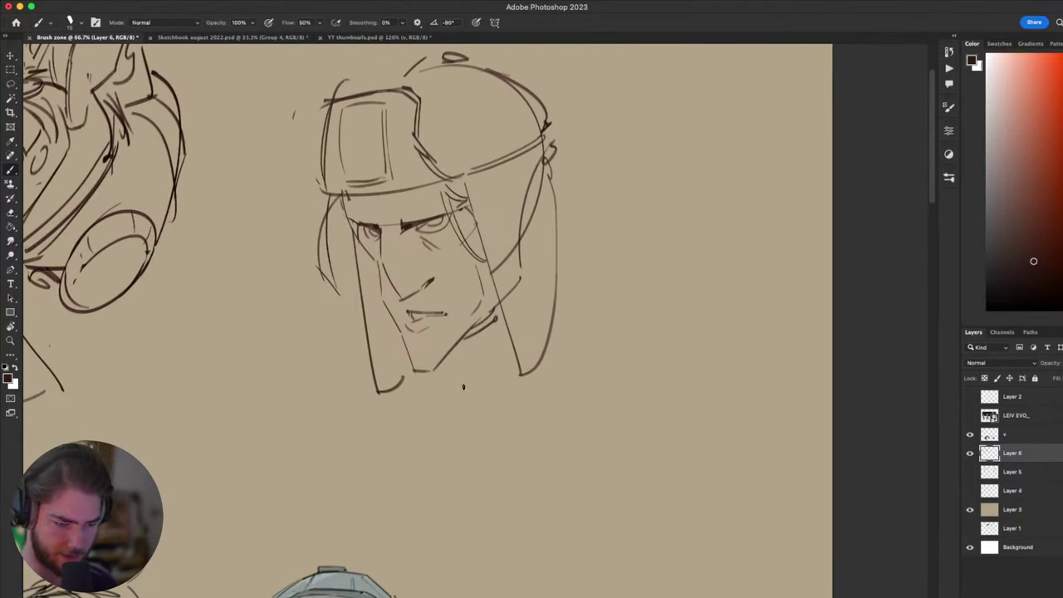
{"action": "left_click_drag", "start_coordinate": [454, 366], "coordinate": [453, 400]}
{"action": "mouse_move", "coordinate": [594, 269]}
{"action": "left_mouse_down"}
{"action": "mouse_move", "coordinate": [611, 286]}
{"action": "mouse_move", "coordinate": [397, 454]}
{"action": "left_mouse_up"}
{"action": "left_click_drag", "start_coordinate": [332, 356], "coordinate": [407, 457]}
{"action": "mouse_move", "coordinate": [528, 441]}
{"action": "left_mouse_down"}
{"action": "mouse_move", "coordinate": [636, 323]}
{"action": "mouse_move", "coordinate": [471, 407]}
{"action": "mouse_move", "coordinate": [552, 499]}
{"action": "left_mouse_up"}
{"action": "key", "text": "super+z"}
{"action": "mouse_move", "coordinate": [375, 421]}
{"action": "left_mouse_down"}
{"action": "mouse_move", "coordinate": [417, 533]}
{"action": "mouse_move", "coordinate": [429, 494]}
{"action": "left_mouse_up"}
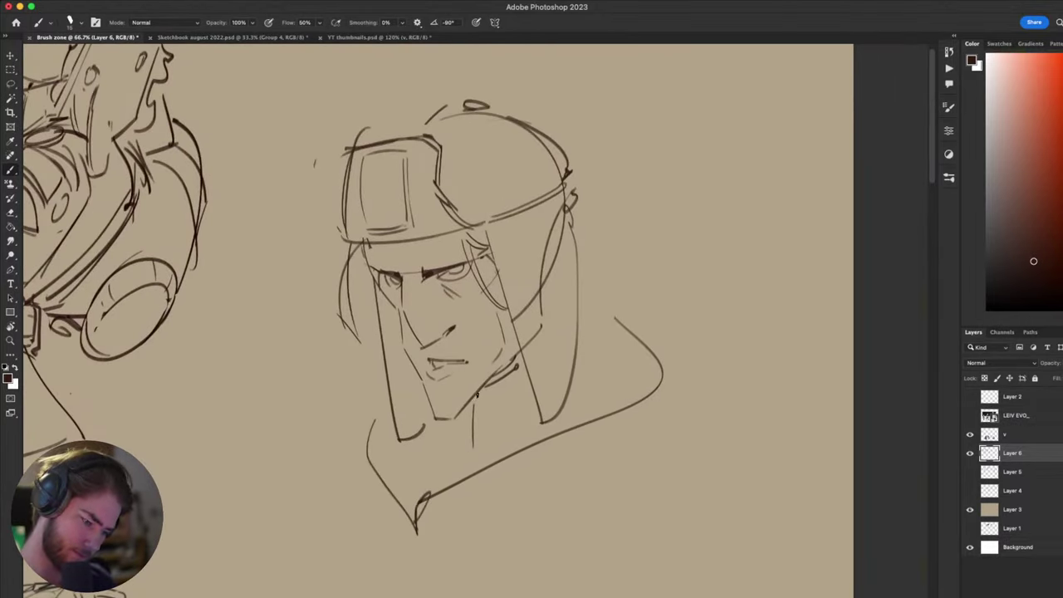
- Undo the folded loop at the collar's front point and the extra mark on the neck
{"action": "mouse_move", "coordinate": [478, 396]}
{"action": "left_mouse_down"}
{"action": "mouse_move", "coordinate": [464, 453]}
{"action": "mouse_move", "coordinate": [431, 486]}
{"action": "left_mouse_up"}
{"action": "key", "text": "super+z"}
{"action": "key", "text": "super+z"}
{"action": "key", "text": "super+z"}
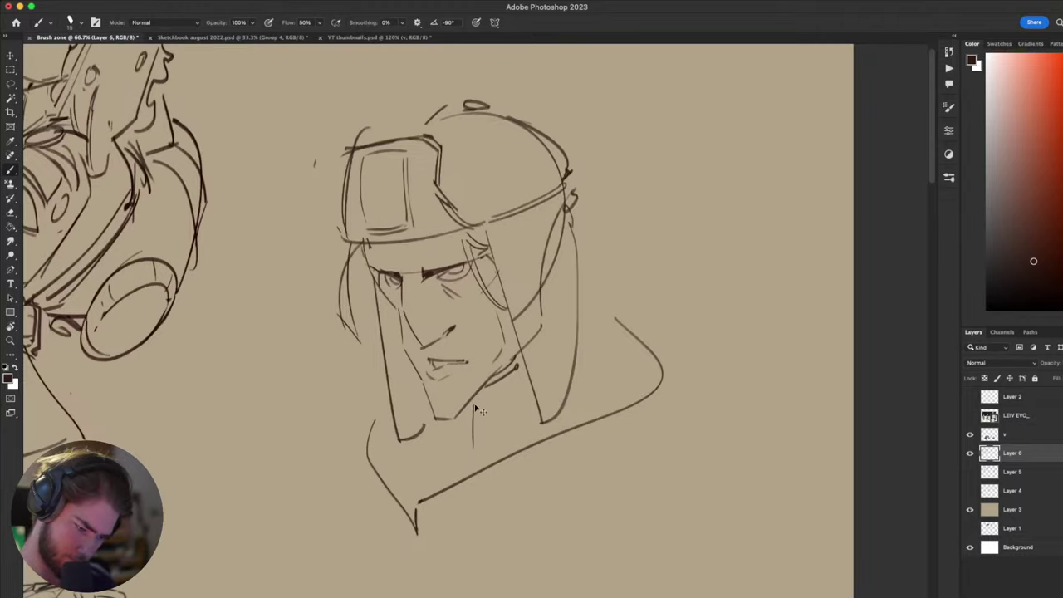
- Erase the straight neck line, redraw it curved, and add a thick diagonal inner collar line beside it
{"action": "key", "text": "e"}
{"action": "left_click_drag", "start_coordinate": [475, 405], "coordinate": [474, 449]}
{"action": "key", "text": "b"}
{"action": "mouse_move", "coordinate": [475, 407]}
{"action": "left_mouse_down"}
{"action": "mouse_move", "coordinate": [464, 474]}
{"action": "mouse_move", "coordinate": [526, 401]}
{"action": "left_mouse_up"}
{"action": "key", "text": "super+z"}
{"action": "left_click_drag", "start_coordinate": [508, 456], "coordinate": [698, 285]}
{"action": "left_click_drag", "start_coordinate": [646, 96], "coordinate": [564, 284]}
{"action": "key", "text": "super+z"}
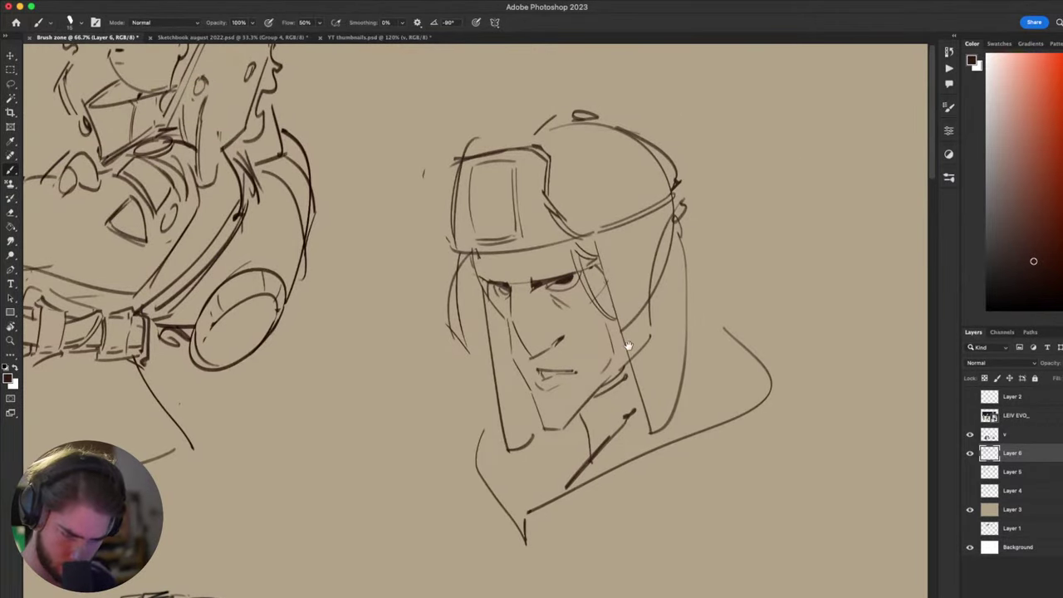
- Erase the old head curve crossing the near ear flap and draw short fold strokes near the flap's upper edge
{"action": "left_click_drag", "start_coordinate": [629, 345], "coordinate": [658, 372]}
{"action": "mouse_move", "coordinate": [738, 408]}
{"action": "left_mouse_down"}
{"action": "mouse_move", "coordinate": [741, 342]}
{"action": "mouse_move", "coordinate": [570, 299]}
{"action": "mouse_move", "coordinate": [543, 448]}
{"action": "mouse_move", "coordinate": [569, 428]}
{"action": "left_mouse_up"}
{"action": "key", "text": "e"}
{"action": "mouse_move", "coordinate": [492, 378]}
{"action": "left_mouse_down"}
{"action": "mouse_move", "coordinate": [520, 273]}
{"action": "mouse_move", "coordinate": [505, 338]}
{"action": "left_mouse_up"}
{"action": "key", "text": "b"}
{"action": "left_click_drag", "start_coordinate": [526, 288], "coordinate": [521, 339]}
{"action": "left_click_drag", "start_coordinate": [608, 344], "coordinate": [593, 216]}
{"action": "left_click_drag", "start_coordinate": [493, 402], "coordinate": [488, 498]}
{"action": "left_click_drag", "start_coordinate": [455, 324], "coordinate": [595, 436]}
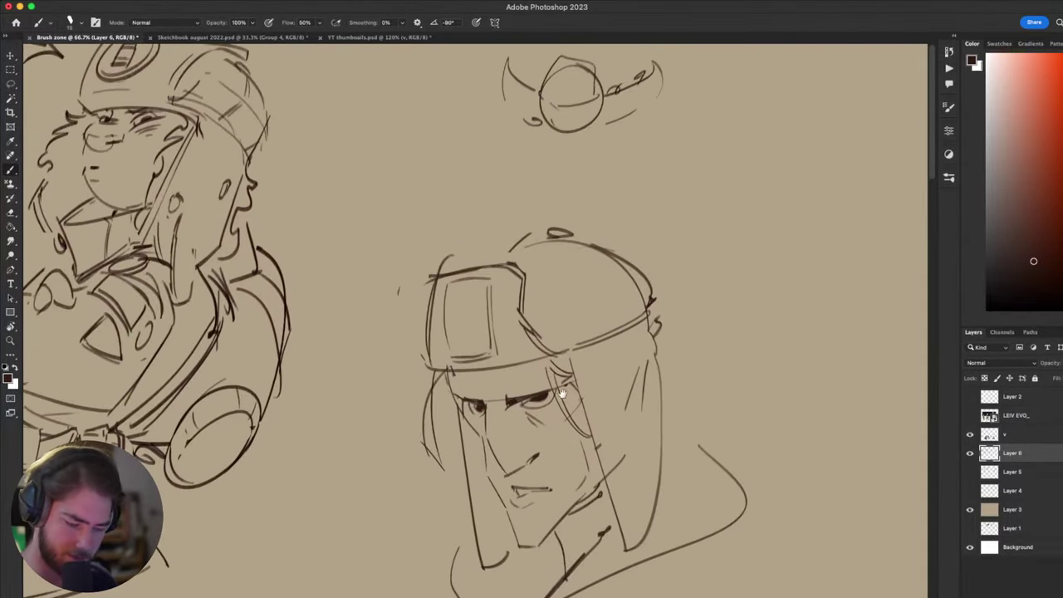
- Touch up the far corner of the mouth with short strokes
{"action": "key", "text": "l"}
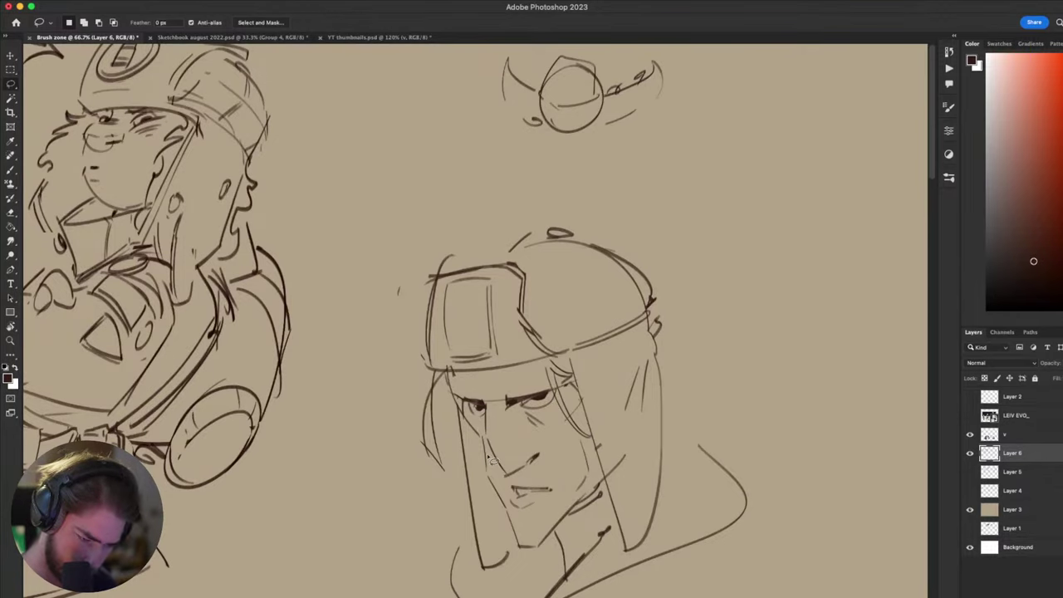
{"action": "key", "text": "b"}
{"action": "mouse_move", "coordinate": [605, 459]}
{"action": "left_mouse_down"}
{"action": "mouse_move", "coordinate": [610, 407]}
{"action": "mouse_move", "coordinate": [570, 335]}
{"action": "mouse_move", "coordinate": [507, 409]}
{"action": "left_mouse_up"}
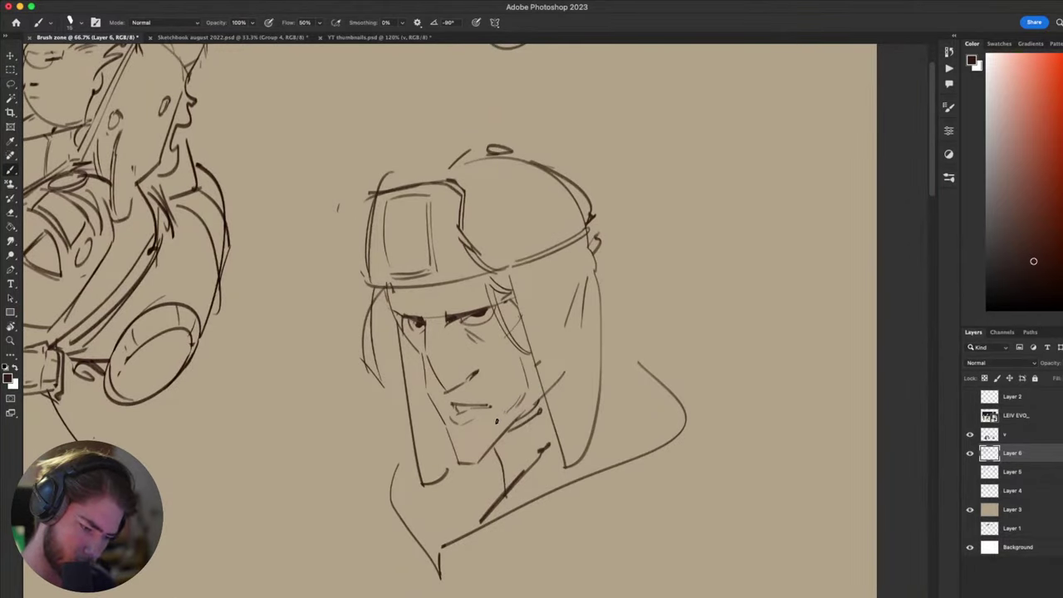
{"action": "left_click_drag", "start_coordinate": [440, 482], "coordinate": [401, 481]}
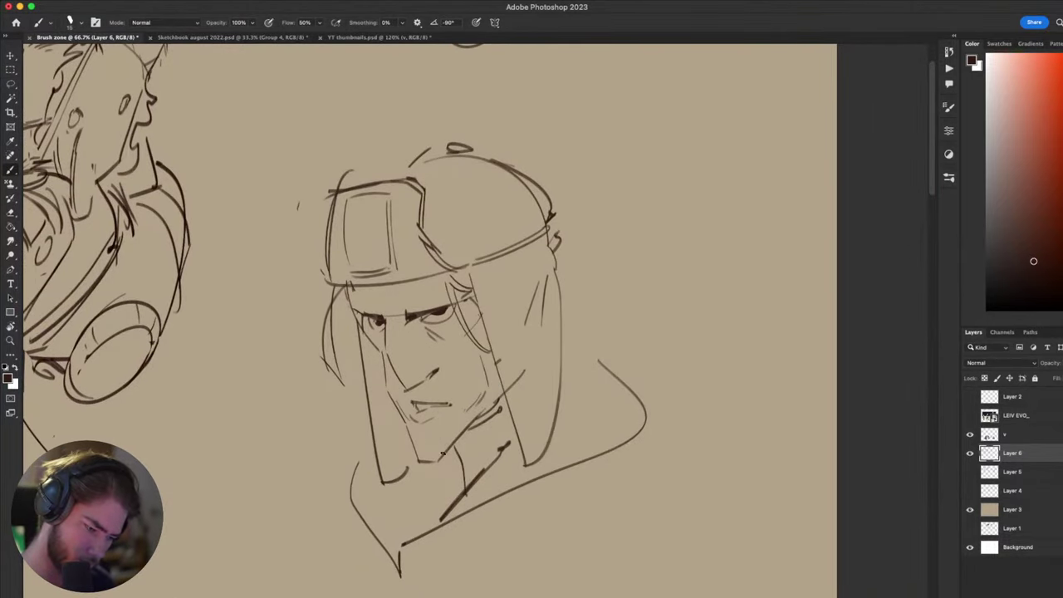
{"action": "mouse_move", "coordinate": [633, 447]}
{"action": "left_mouse_down"}
{"action": "mouse_move", "coordinate": [691, 348]}
{"action": "mouse_move", "coordinate": [748, 293]}
{"action": "mouse_move", "coordinate": [699, 364]}
{"action": "left_mouse_up"}
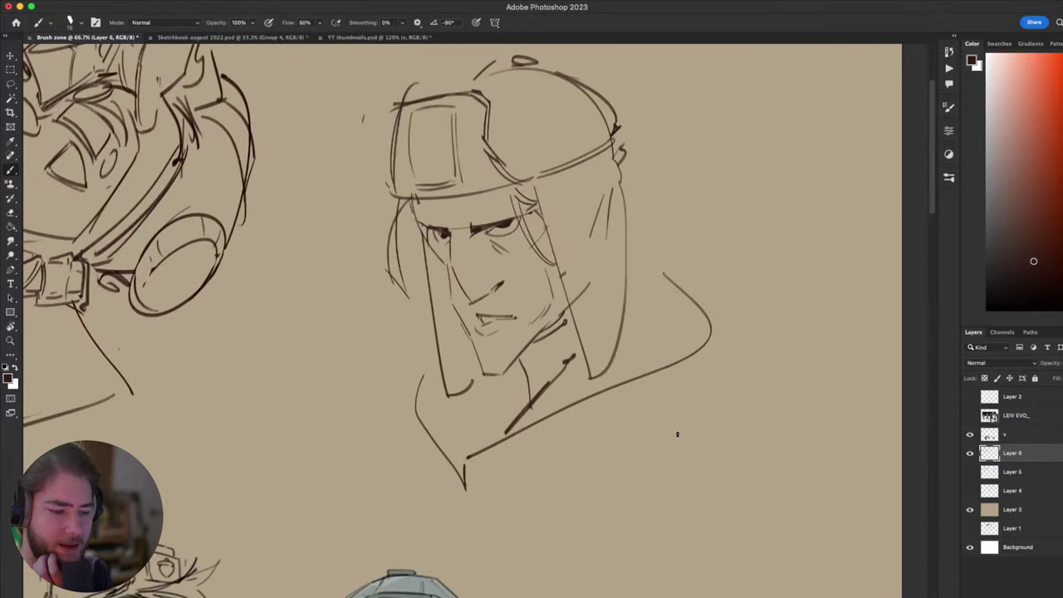
{"action": "key", "text": "super+z"}
{"action": "left_click_drag", "start_coordinate": [469, 318], "coordinate": [481, 323]}
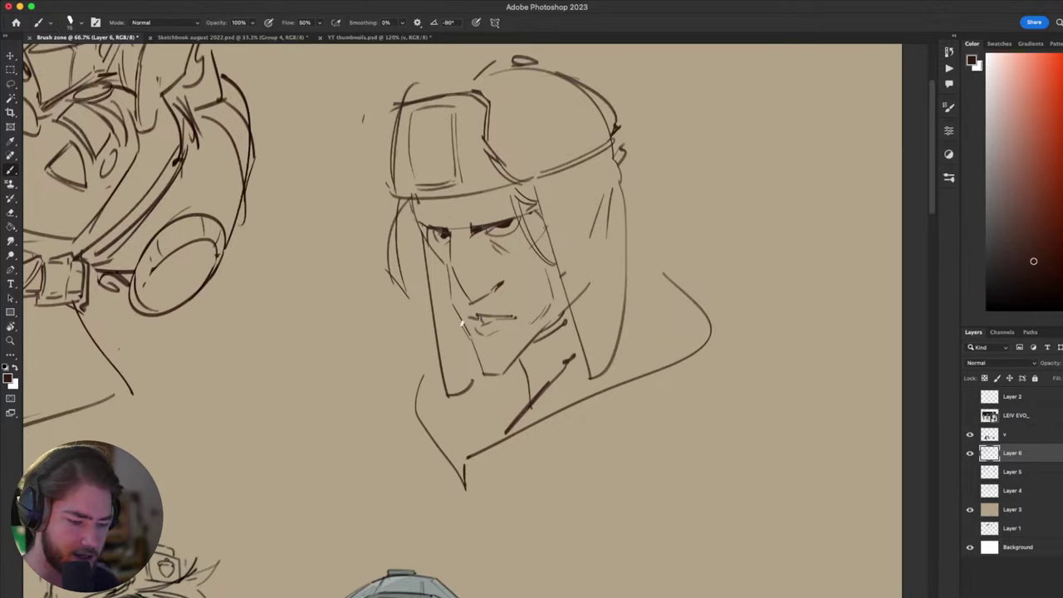
{"action": "mouse_move", "coordinate": [458, 379]}
{"action": "left_mouse_down"}
{"action": "mouse_move", "coordinate": [458, 426]}
{"action": "mouse_move", "coordinate": [471, 362]}
{"action": "left_mouse_up"}
{"action": "key", "text": "super+z"}
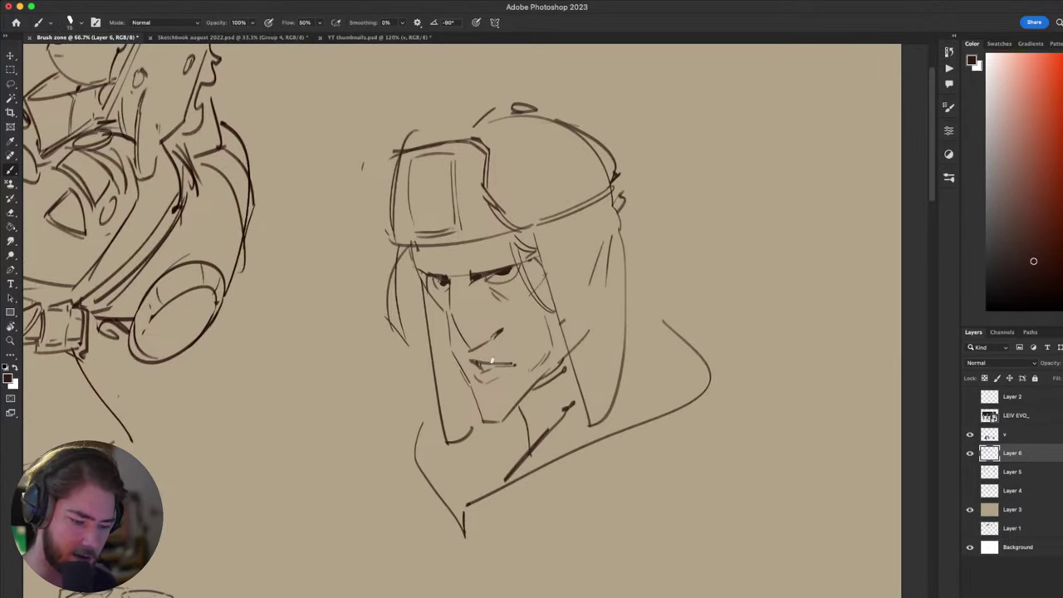
{"action": "mouse_move", "coordinate": [671, 433]}
{"action": "left_mouse_down"}
{"action": "mouse_move", "coordinate": [710, 408]}
{"action": "mouse_move", "coordinate": [774, 287]}
{"action": "mouse_move", "coordinate": [700, 411]}
{"action": "left_mouse_up"}
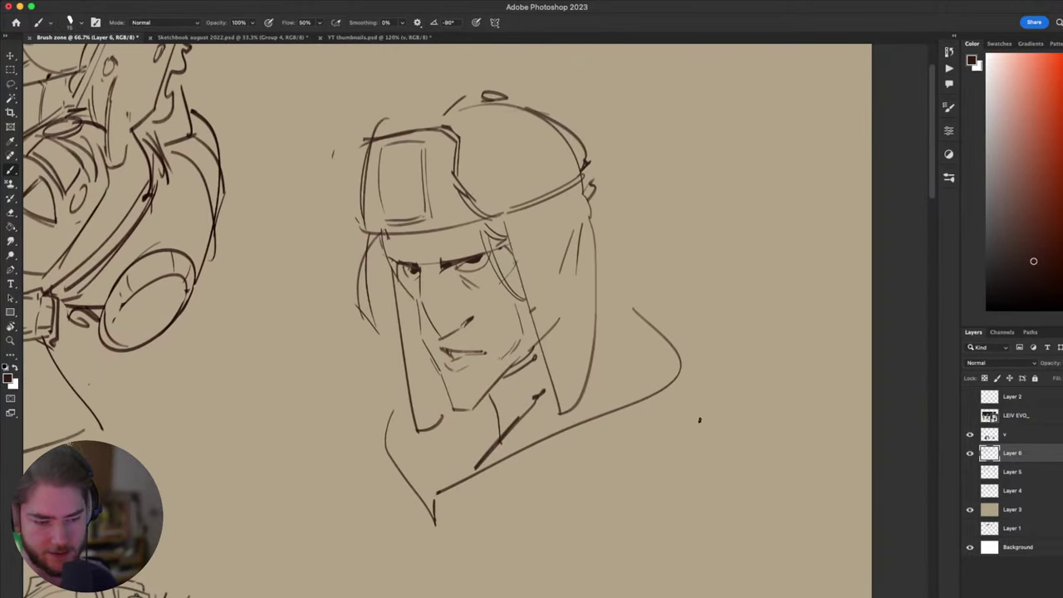
{"action": "mouse_move", "coordinate": [692, 477]}
{"action": "left_mouse_down"}
{"action": "mouse_move", "coordinate": [682, 472]}
{"action": "mouse_move", "coordinate": [705, 446]}
{"action": "left_mouse_up"}
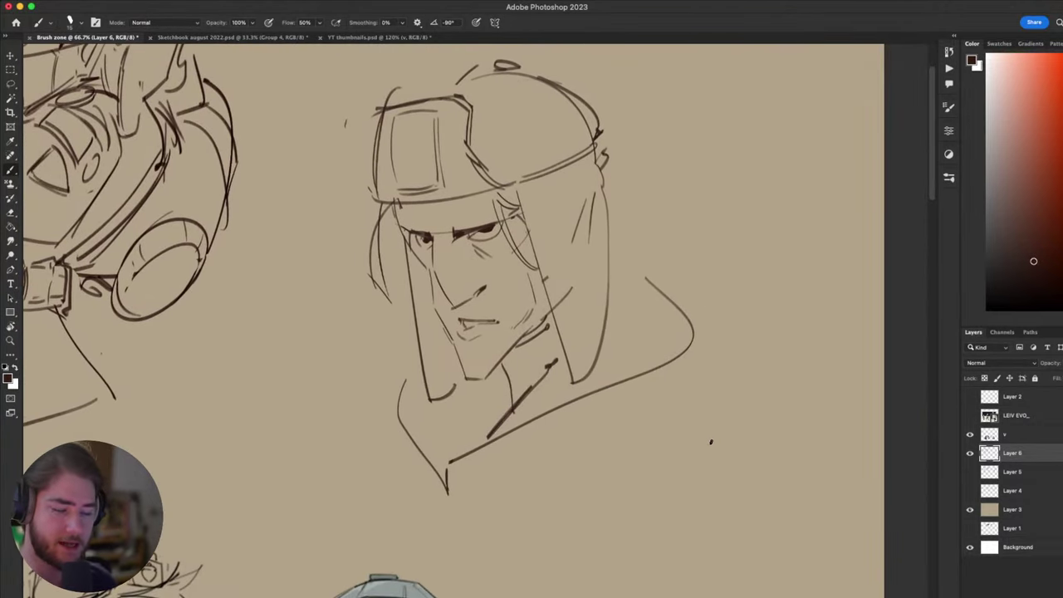
{"action": "scroll", "coordinate": [723, 410], "scroll_direction": "up", "scroll_amount": 2}
{"action": "scroll", "coordinate": [724, 410], "scroll_direction": "right", "scroll_amount": 3}
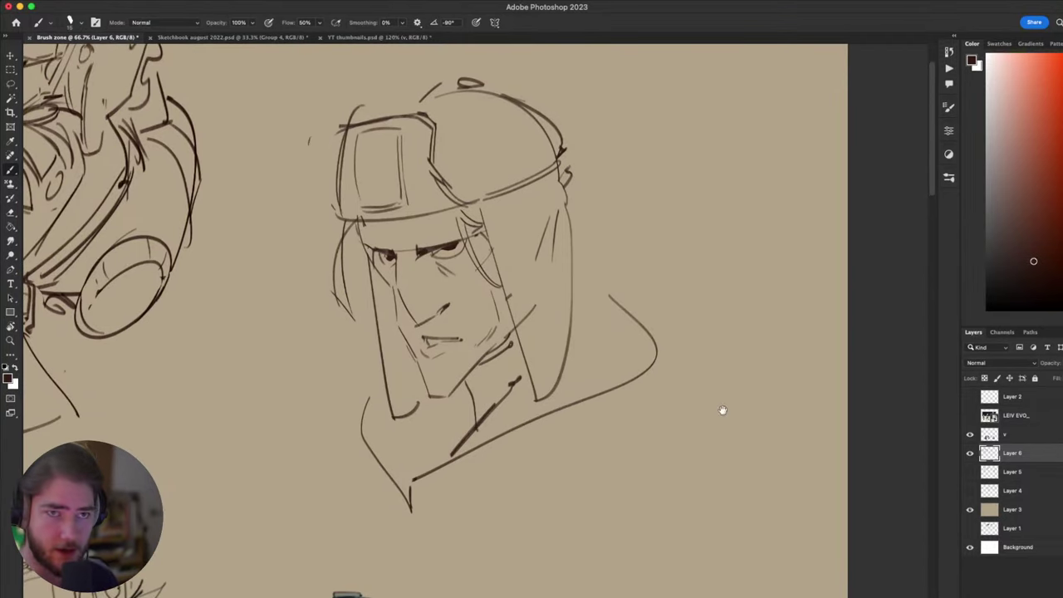
{"action": "scroll", "coordinate": [703, 413], "scroll_direction": "up", "scroll_amount": 1}
{"action": "scroll", "coordinate": [702, 413], "scroll_direction": "left", "scroll_amount": 2}
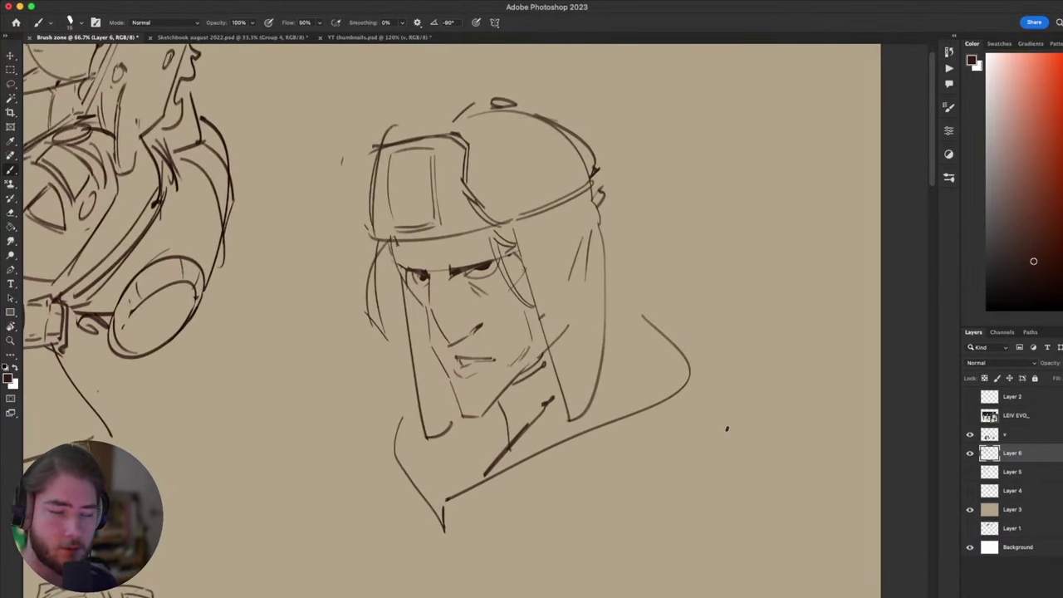
{"action": "scroll", "coordinate": [729, 427], "scroll_direction": "up", "scroll_amount": 2}
{"action": "scroll", "coordinate": [730, 427], "scroll_direction": "left", "scroll_amount": 1}
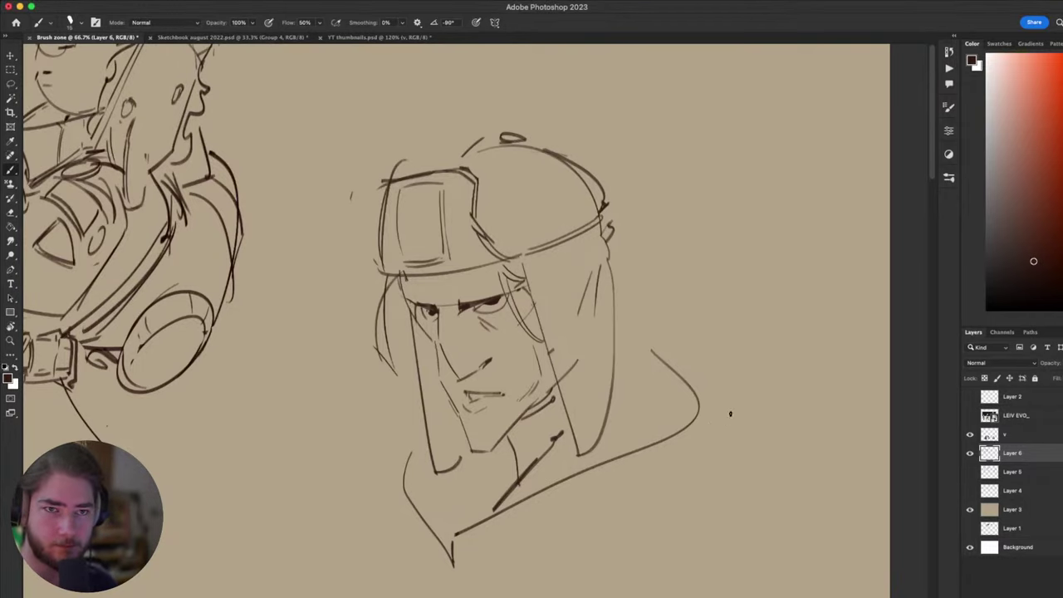
{"action": "mouse_move", "coordinate": [748, 407]}
{"action": "left_mouse_down"}
{"action": "mouse_move", "coordinate": [729, 441]}
{"action": "mouse_move", "coordinate": [605, 517]}
{"action": "left_mouse_up"}
{"action": "key", "text": "super+z"}
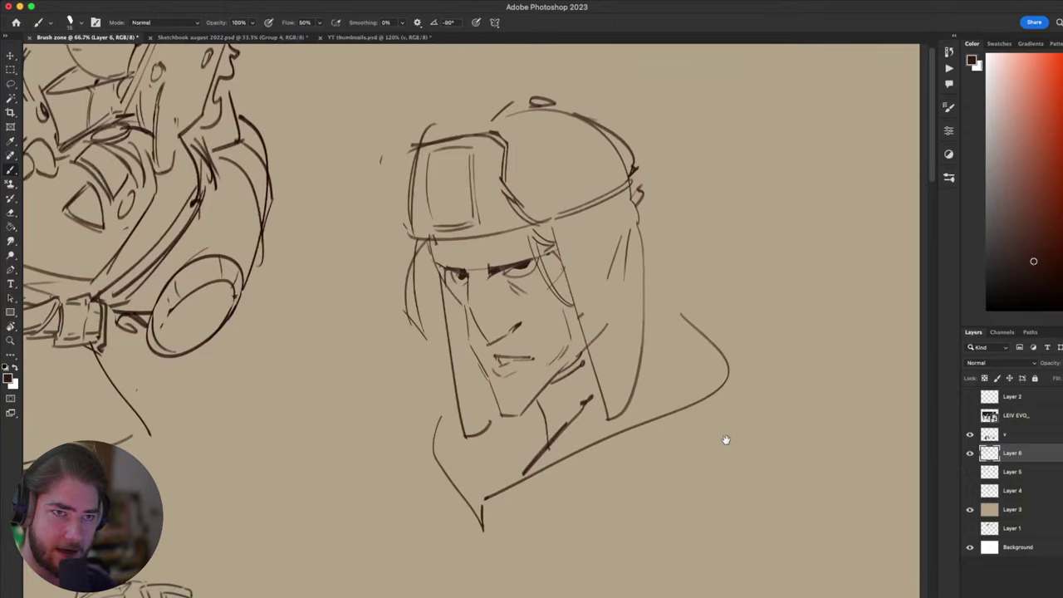
{"action": "left_click_drag", "start_coordinate": [726, 440], "coordinate": [764, 399]}
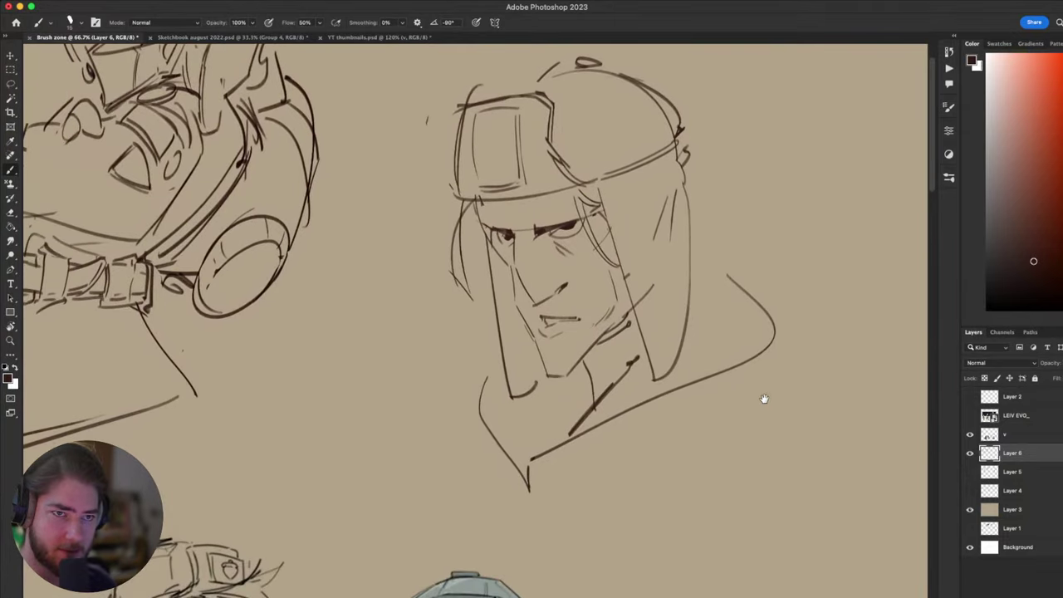
{"action": "mouse_move", "coordinate": [683, 458]}
{"action": "left_mouse_down"}
{"action": "mouse_move", "coordinate": [743, 411]}
{"action": "mouse_move", "coordinate": [729, 345]}
{"action": "left_mouse_up"}
{"action": "mouse_move", "coordinate": [687, 490]}
{"action": "left_mouse_down"}
{"action": "mouse_move", "coordinate": [776, 413]}
{"action": "mouse_move", "coordinate": [820, 310]}
{"action": "mouse_move", "coordinate": [816, 290]}
{"action": "mouse_move", "coordinate": [865, 387]}
{"action": "left_mouse_up"}
{"action": "mouse_move", "coordinate": [797, 291]}
{"action": "left_mouse_down"}
{"action": "mouse_move", "coordinate": [857, 311]}
{"action": "mouse_move", "coordinate": [625, 523]}
{"action": "left_mouse_up"}
{"action": "mouse_move", "coordinate": [765, 427]}
{"action": "left_mouse_down"}
{"action": "mouse_move", "coordinate": [831, 425]}
{"action": "mouse_move", "coordinate": [804, 515]}
{"action": "left_mouse_up"}
{"action": "mouse_move", "coordinate": [577, 436]}
{"action": "left_mouse_down"}
{"action": "mouse_move", "coordinate": [766, 517]}
{"action": "mouse_move", "coordinate": [869, 487]}
{"action": "mouse_move", "coordinate": [783, 549]}
{"action": "mouse_move", "coordinate": [749, 359]}
{"action": "mouse_move", "coordinate": [637, 451]}
{"action": "mouse_move", "coordinate": [765, 269]}
{"action": "left_mouse_up"}
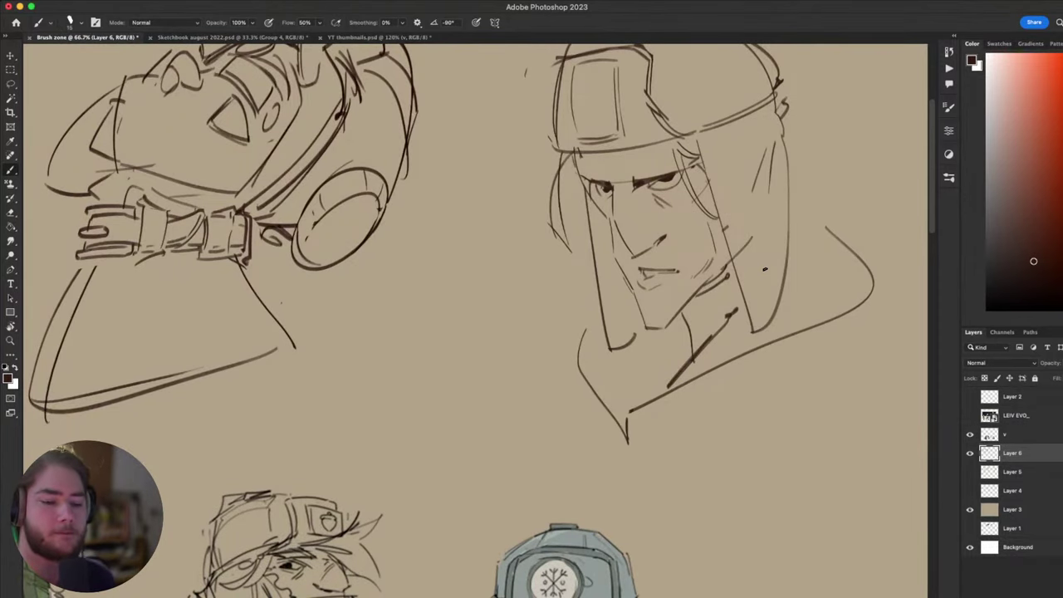
- Erase the line joining the brows across the nose bridge and touch up the far brow and eye
{"action": "scroll", "coordinate": [684, 268], "scroll_direction": "up", "scroll_amount": 3}
{"action": "key", "text": "e"}
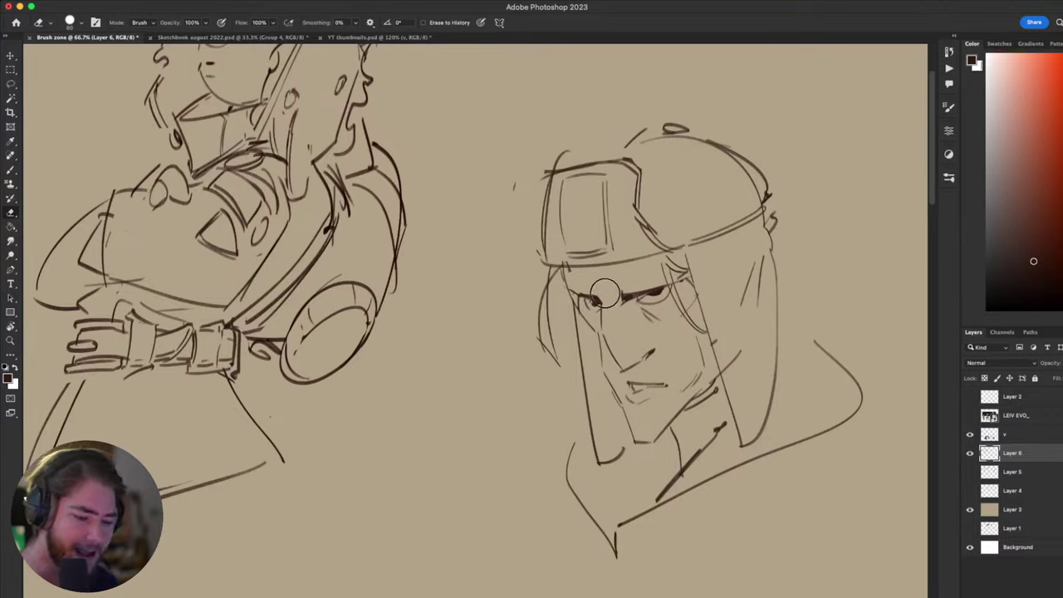
{"action": "key", "text": "b"}
{"action": "left_click_drag", "start_coordinate": [596, 296], "coordinate": [621, 309]}
{"action": "key", "text": "super+z"}
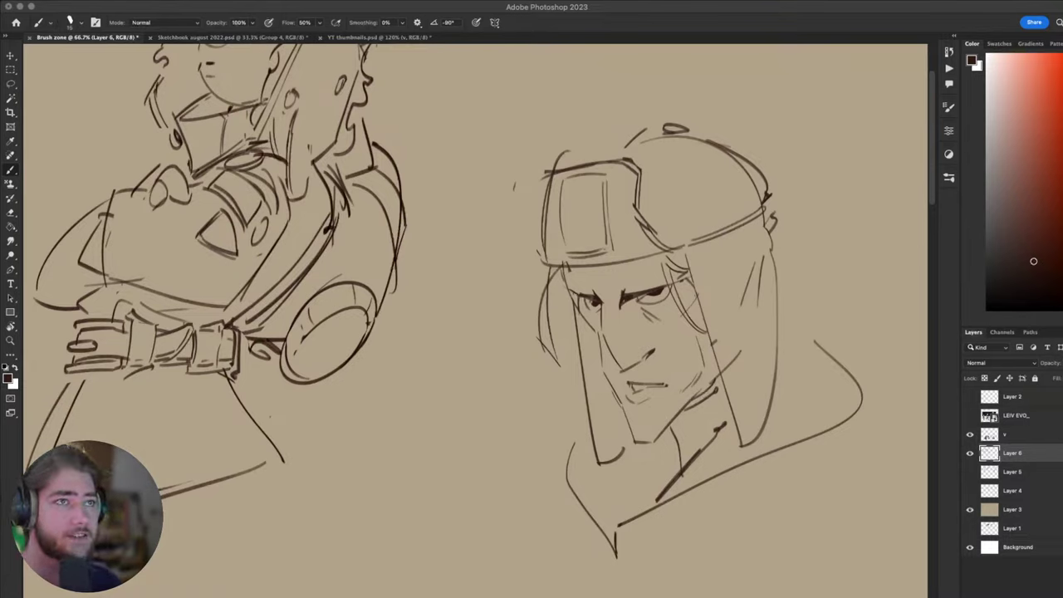
- Switch to the browser and view the Luca character design image results as reference
{"action": "left_click_drag", "start_coordinate": [1010, 597], "coordinate": [568, 76]}
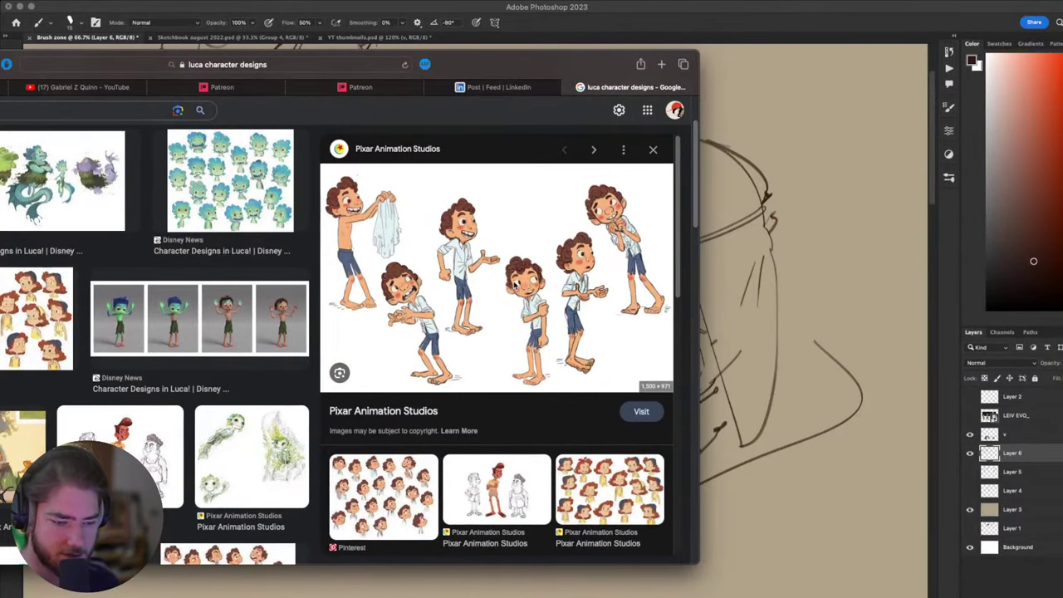
{"action": "scroll", "coordinate": [514, 284], "scroll_direction": "down", "scroll_amount": 1}
{"action": "scroll", "coordinate": [509, 272], "scroll_direction": "up", "scroll_amount": 1}
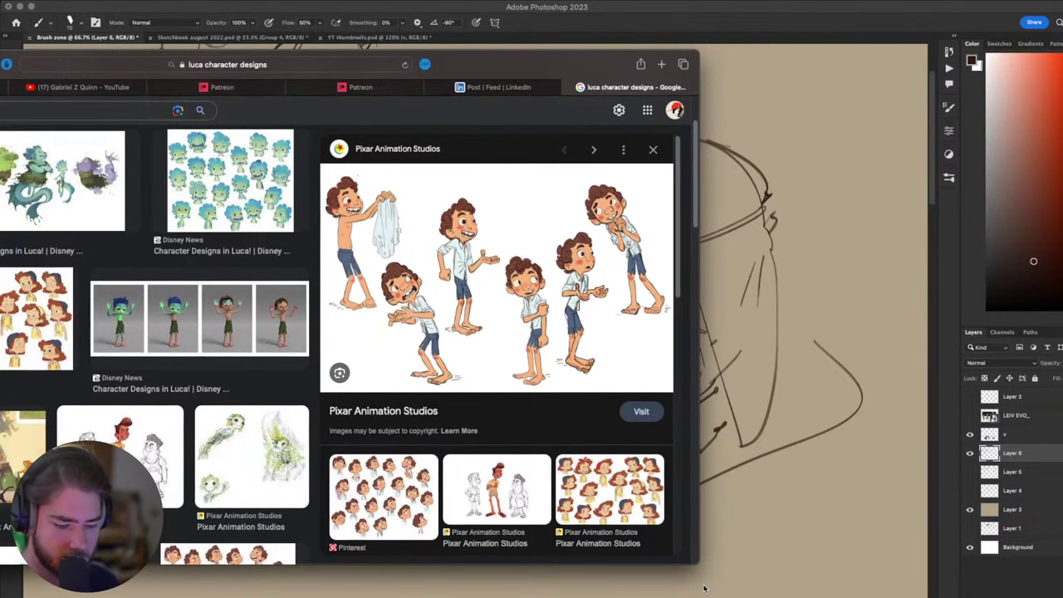
- Widen the browser window and search for images of "turning red chracter designs"
{"action": "left_click_drag", "start_coordinate": [698, 568], "coordinate": [874, 568]}
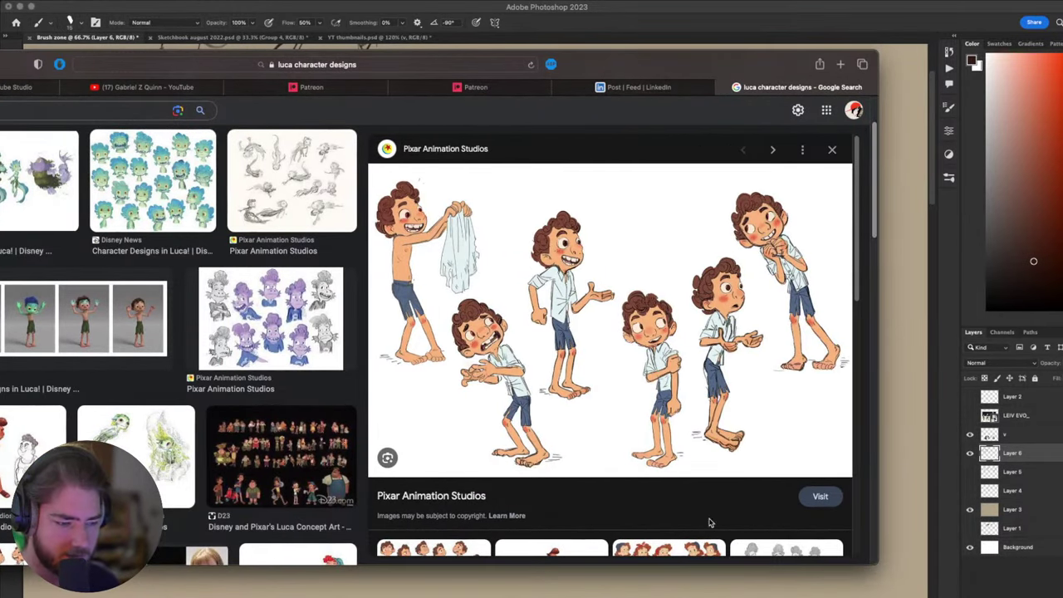
{"action": "left_click", "coordinate": [137, 115]}
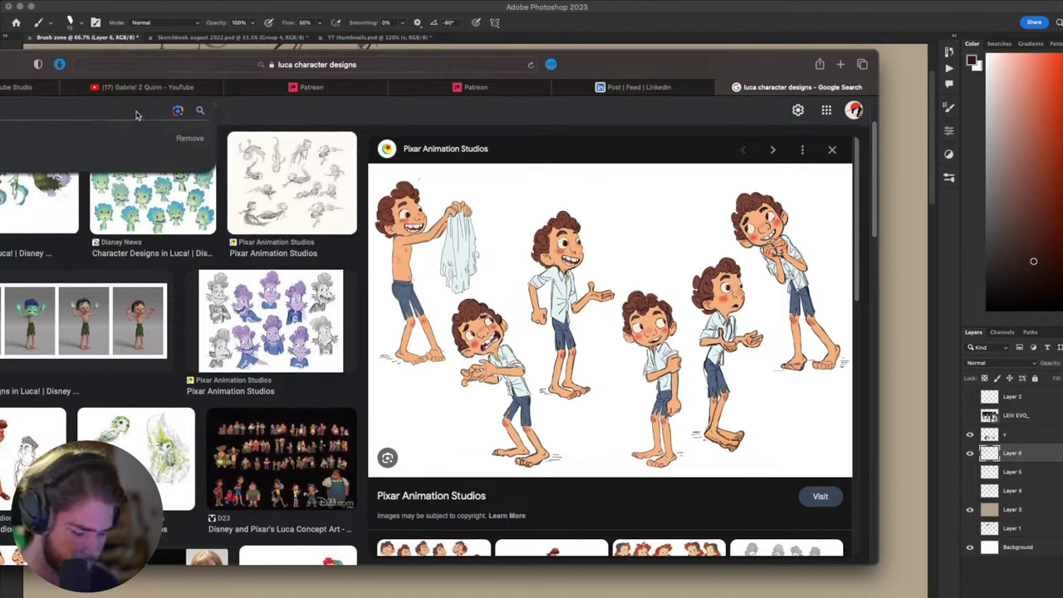
{"action": "key", "text": "BackSpace"}
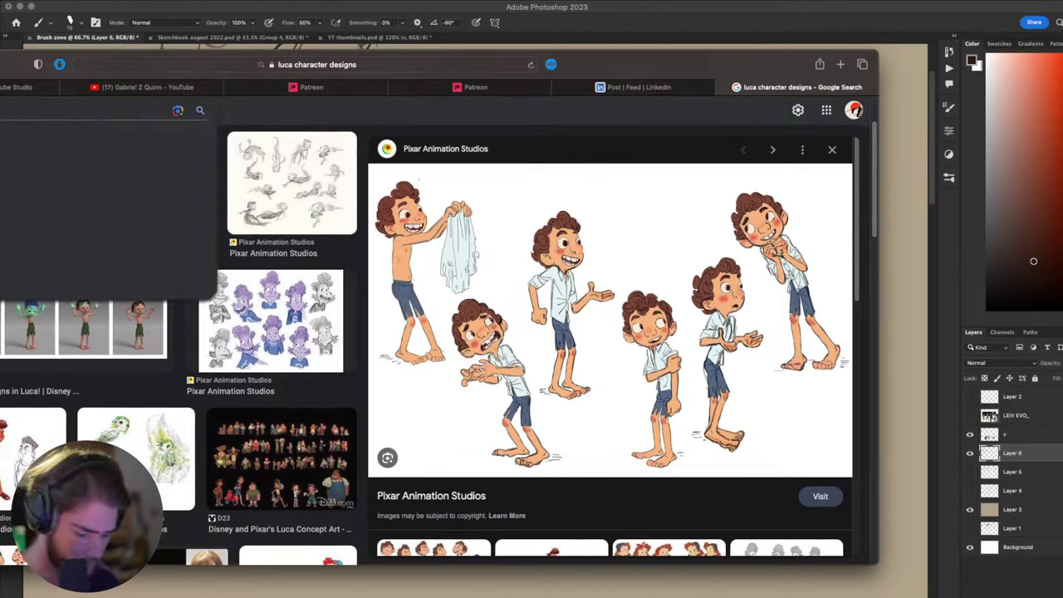
{"action": "type", "text": "e"}
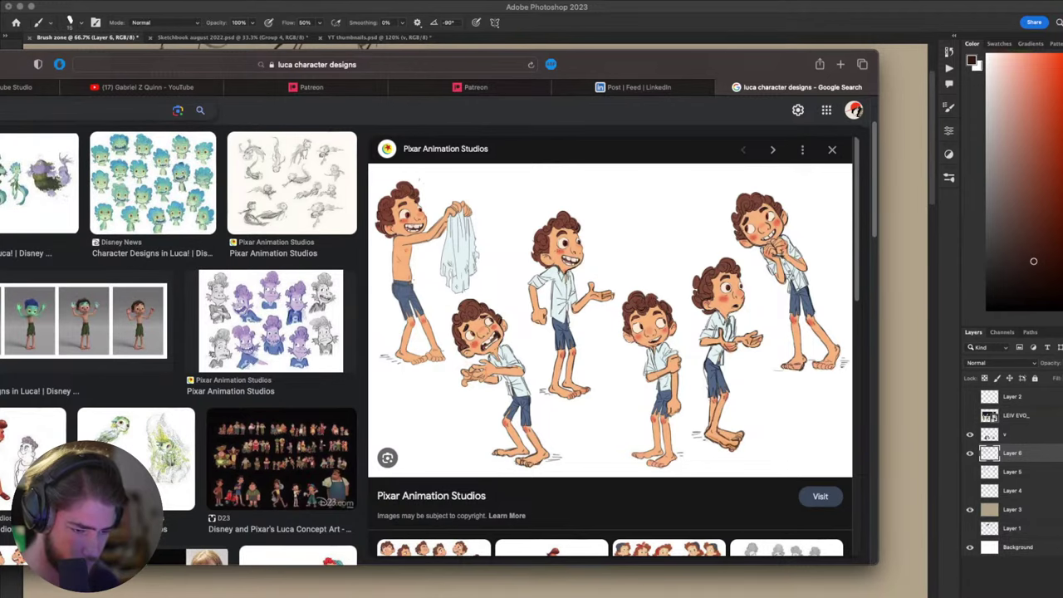
{"action": "key", "text": "Return"}
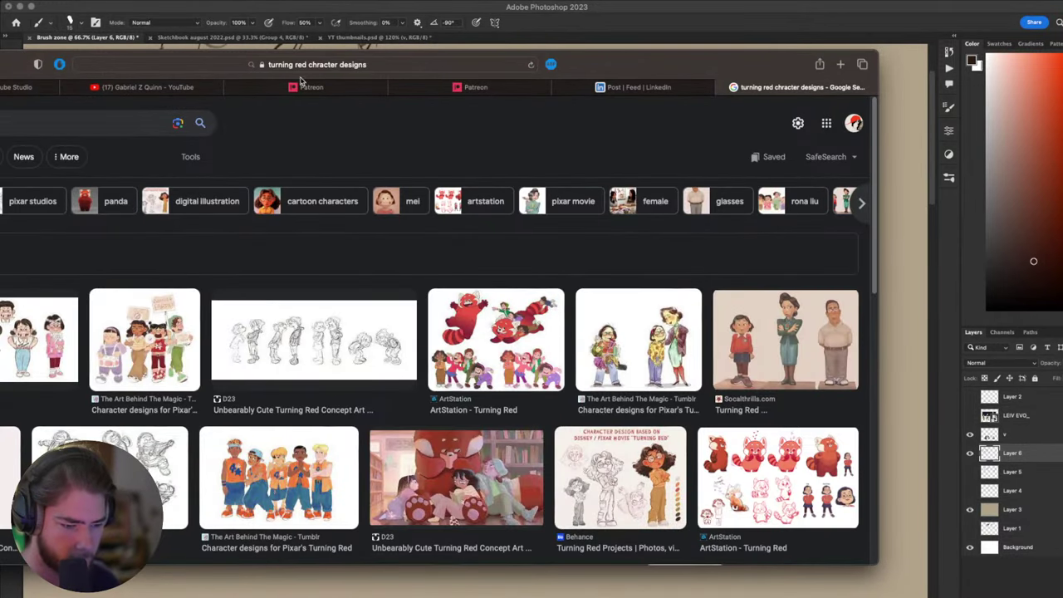
- Examine the Turning Red character line-up and the ArtStation design sheet among the results, and move the browser off the canvas
{"action": "left_click", "coordinate": [286, 486]}
{"action": "left_click", "coordinate": [70, 195]}
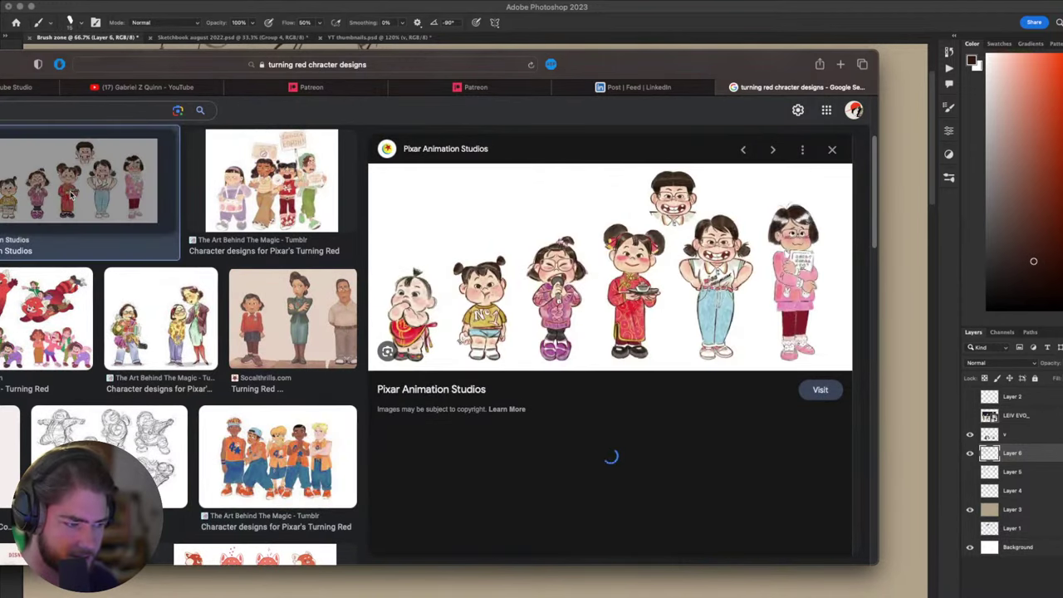
{"action": "left_click", "coordinate": [58, 305]}
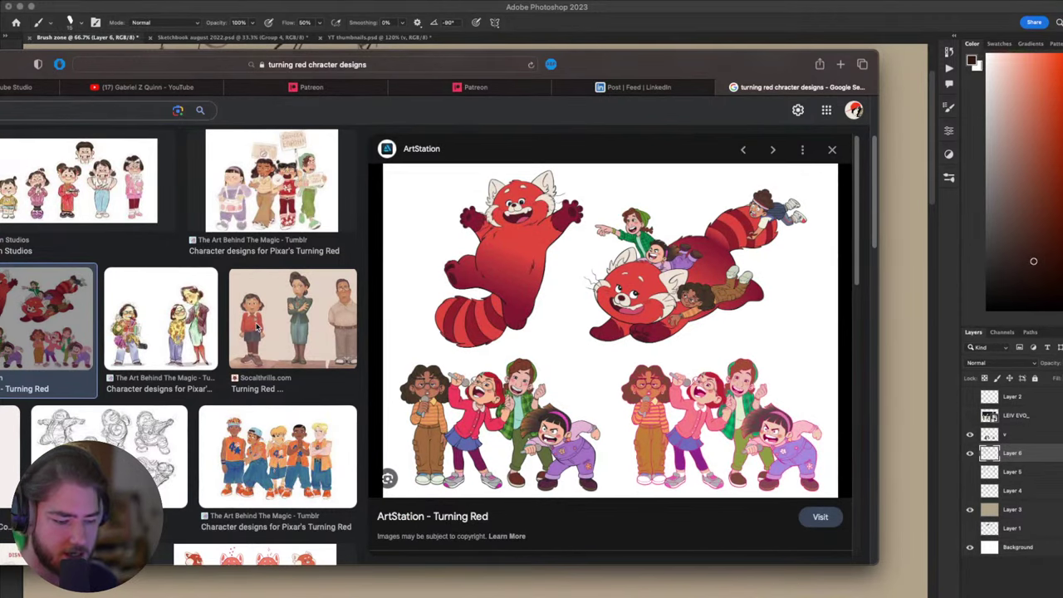
{"action": "scroll", "coordinate": [307, 399], "scroll_direction": "down", "scroll_amount": 10}
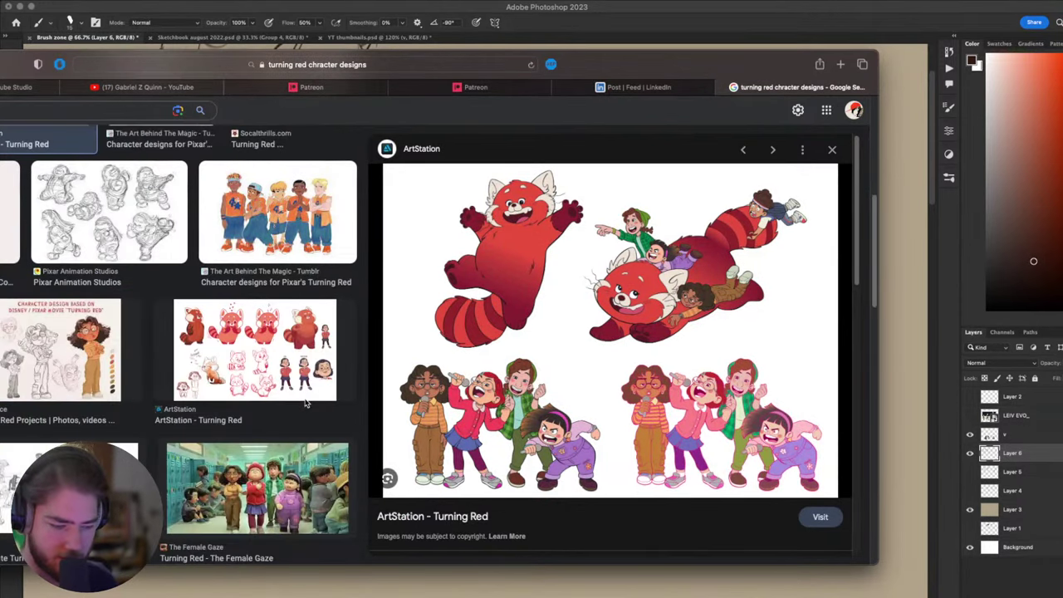
{"action": "scroll", "coordinate": [306, 402], "scroll_direction": "up", "scroll_amount": 10}
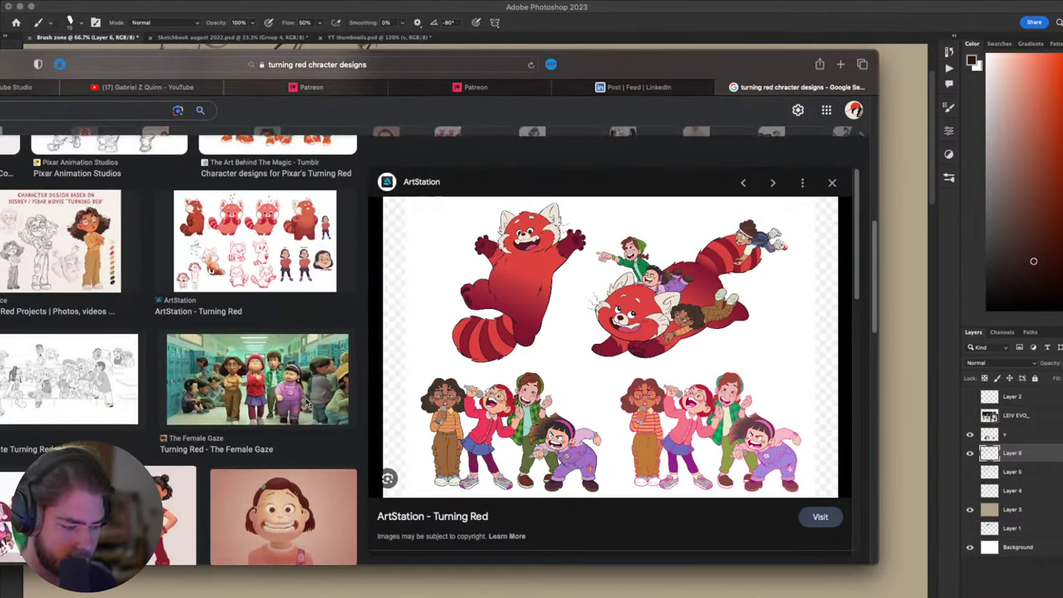
{"action": "scroll", "coordinate": [305, 402], "scroll_direction": "up", "scroll_amount": 3}
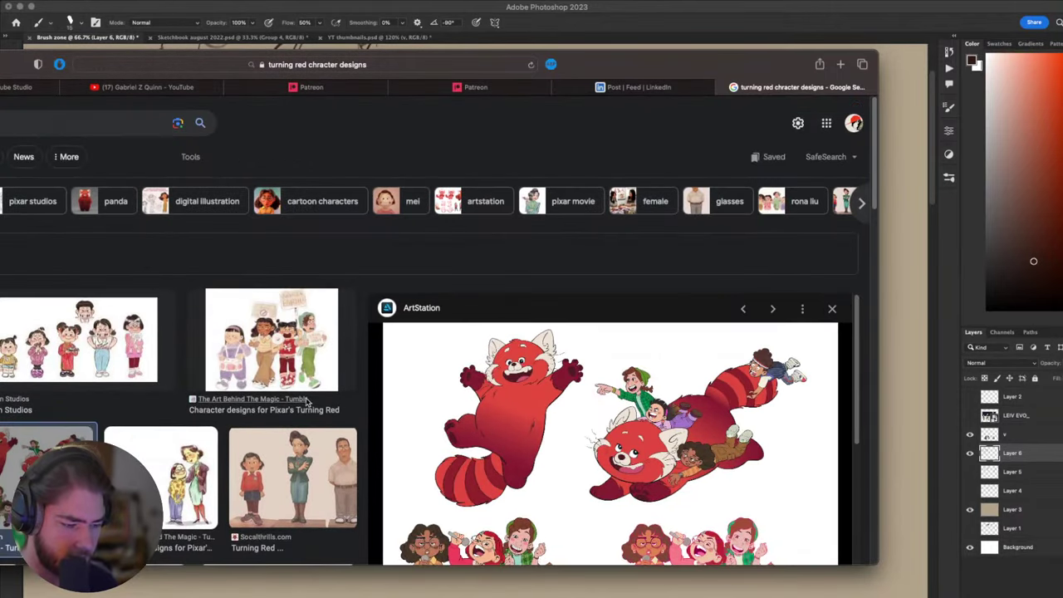
{"action": "left_click", "coordinate": [115, 129]}
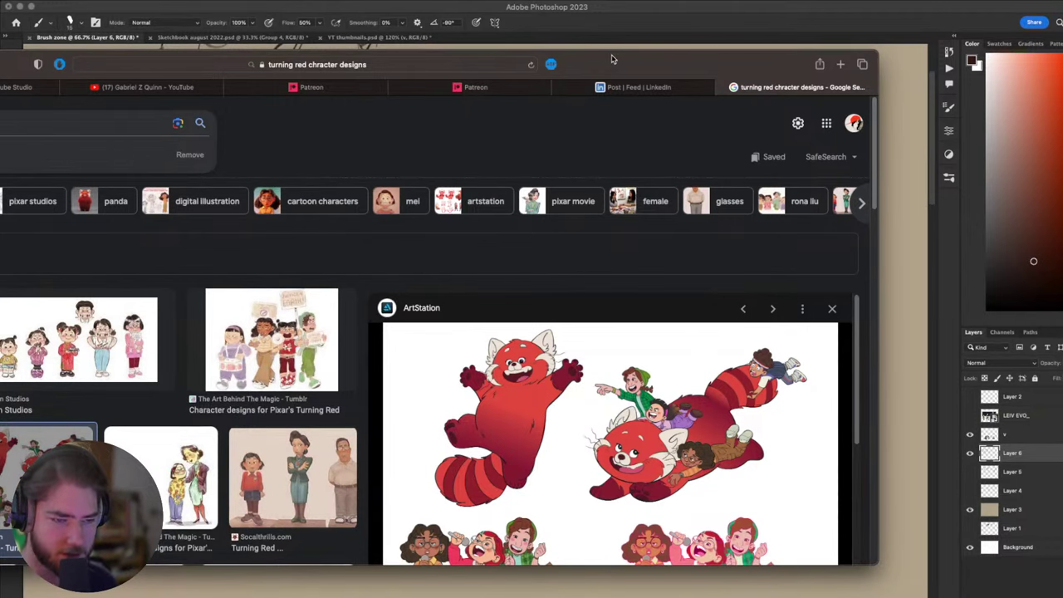
{"action": "left_click_drag", "start_coordinate": [613, 59], "coordinate": [0, 41]}
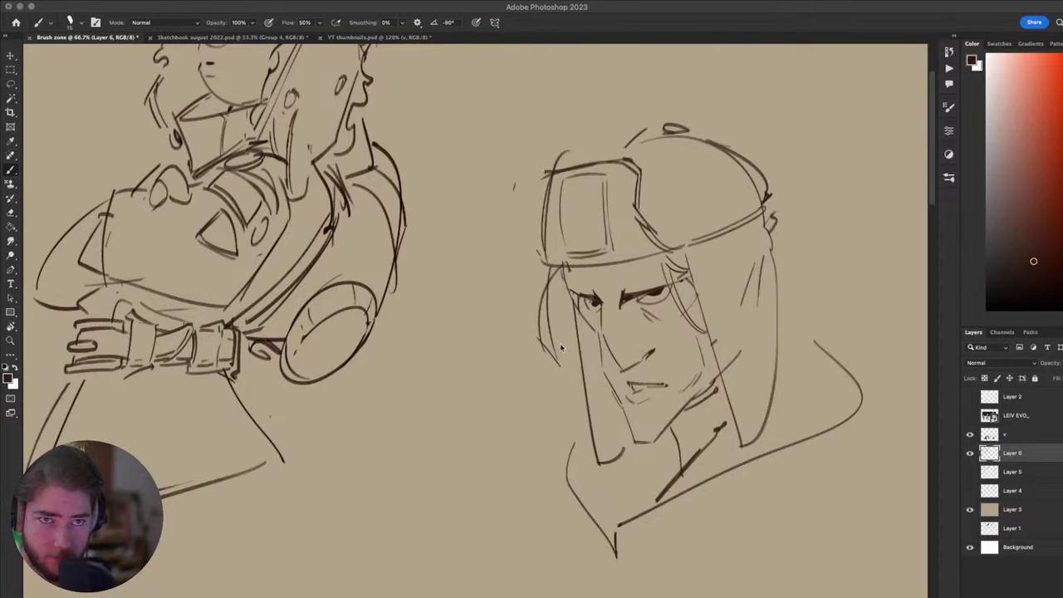
- Try short ragged fur strokes along both edges of the near ear flap
{"action": "left_click_drag", "start_coordinate": [617, 353], "coordinate": [598, 358]}
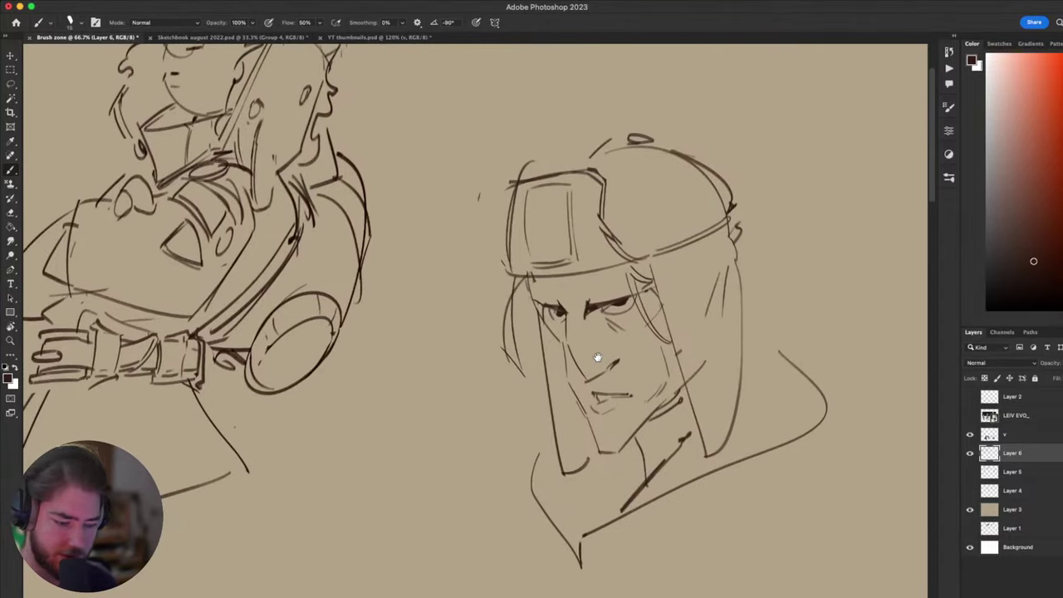
{"action": "left_click_drag", "start_coordinate": [736, 418], "coordinate": [632, 453]}
{"action": "scroll", "coordinate": [631, 454], "scroll_direction": "right", "scroll_amount": 5}
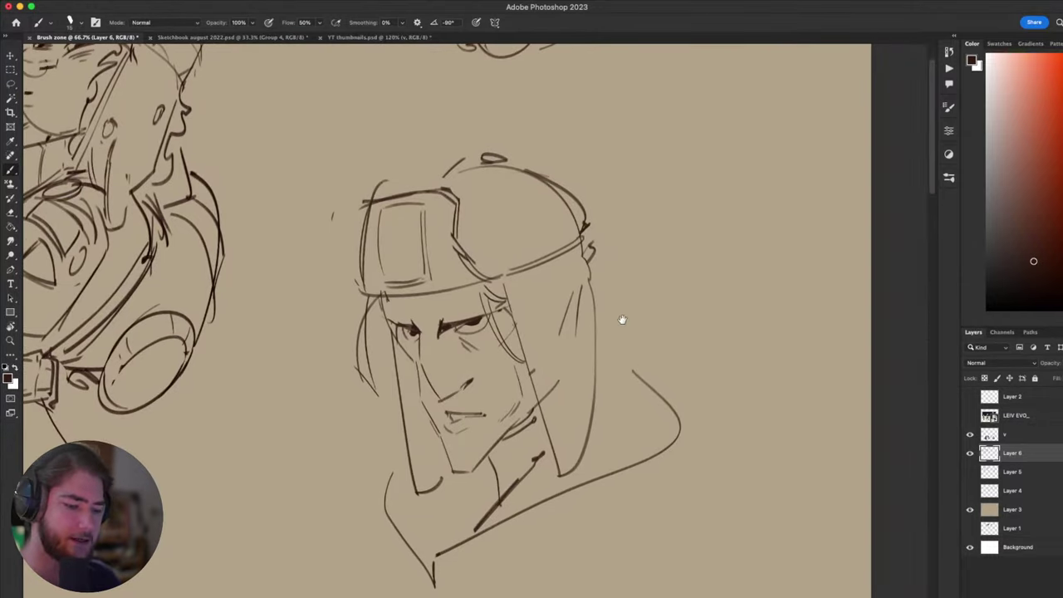
{"action": "mouse_move", "coordinate": [609, 290]}
{"action": "left_mouse_down"}
{"action": "mouse_move", "coordinate": [597, 356]}
{"action": "mouse_move", "coordinate": [601, 347]}
{"action": "mouse_move", "coordinate": [610, 372]}
{"action": "mouse_move", "coordinate": [593, 421]}
{"action": "left_mouse_up"}
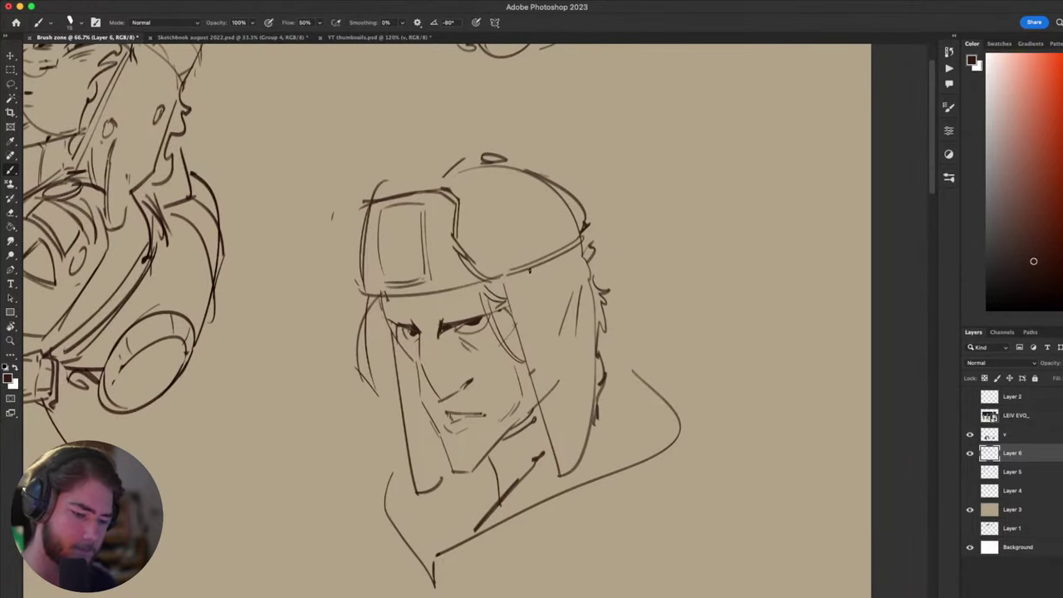
{"action": "mouse_move", "coordinate": [504, 300]}
{"action": "left_mouse_down"}
{"action": "mouse_move", "coordinate": [506, 338]}
{"action": "mouse_move", "coordinate": [549, 439]}
{"action": "left_mouse_up"}
{"action": "left_click_drag", "start_coordinate": [523, 384], "coordinate": [557, 467]}
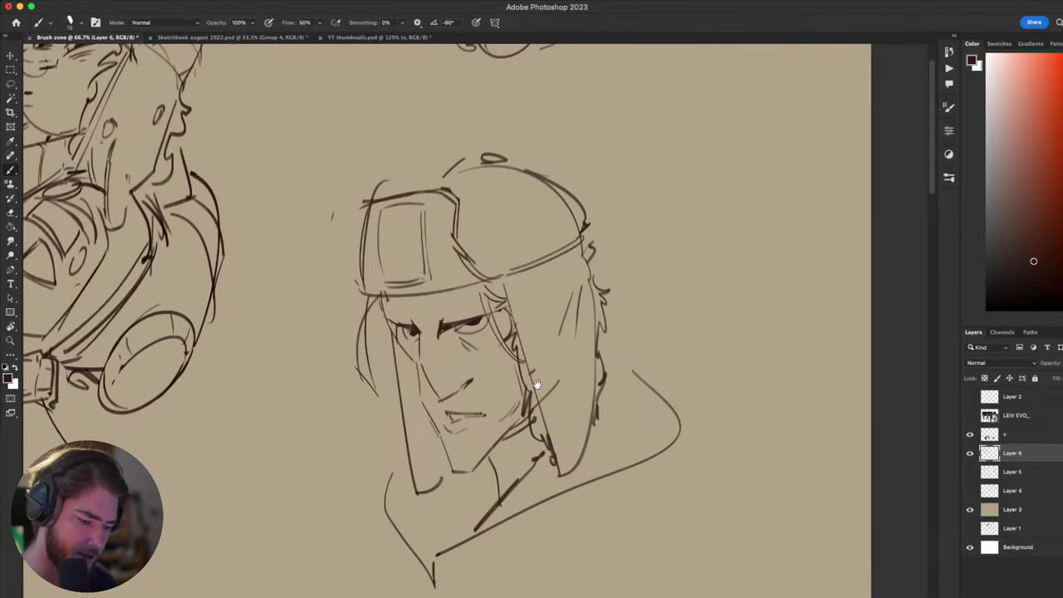
{"action": "scroll", "coordinate": [537, 385], "scroll_direction": "down", "scroll_amount": 1}
{"action": "scroll", "coordinate": [537, 384], "scroll_direction": "left", "scroll_amount": 1}
- Try erasing the far ear flap's straight edge and replacing it with a ragged fur outline around its tip
{"action": "key", "text": "e"}
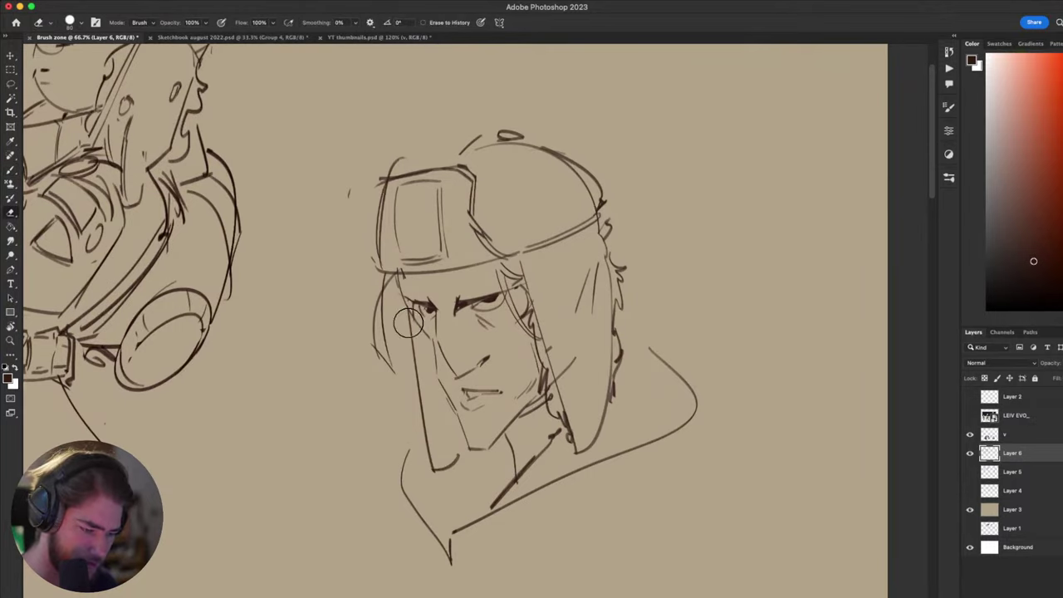
{"action": "mouse_move", "coordinate": [408, 323]}
{"action": "left_mouse_down"}
{"action": "mouse_move", "coordinate": [433, 467]}
{"action": "mouse_move", "coordinate": [404, 314]}
{"action": "mouse_move", "coordinate": [397, 324]}
{"action": "left_mouse_up"}
{"action": "key", "text": "b"}
{"action": "mouse_move", "coordinate": [404, 322]}
{"action": "left_mouse_down"}
{"action": "mouse_move", "coordinate": [415, 405]}
{"action": "mouse_move", "coordinate": [440, 464]}
{"action": "mouse_move", "coordinate": [509, 445]}
{"action": "left_mouse_up"}
{"action": "scroll", "coordinate": [461, 447], "scroll_direction": "down", "scroll_amount": 1}
{"action": "scroll", "coordinate": [461, 447], "scroll_direction": "left", "scroll_amount": 1}
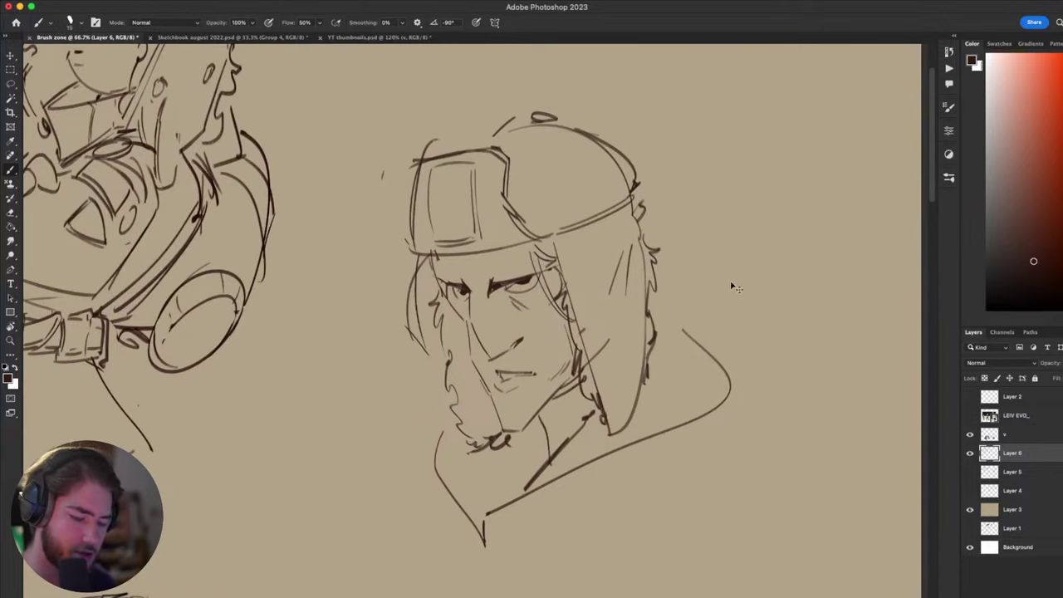
{"action": "scroll", "coordinate": [731, 287], "scroll_direction": "down", "scroll_amount": 2}
{"action": "scroll", "coordinate": [731, 286], "scroll_direction": "left", "scroll_amount": 2}
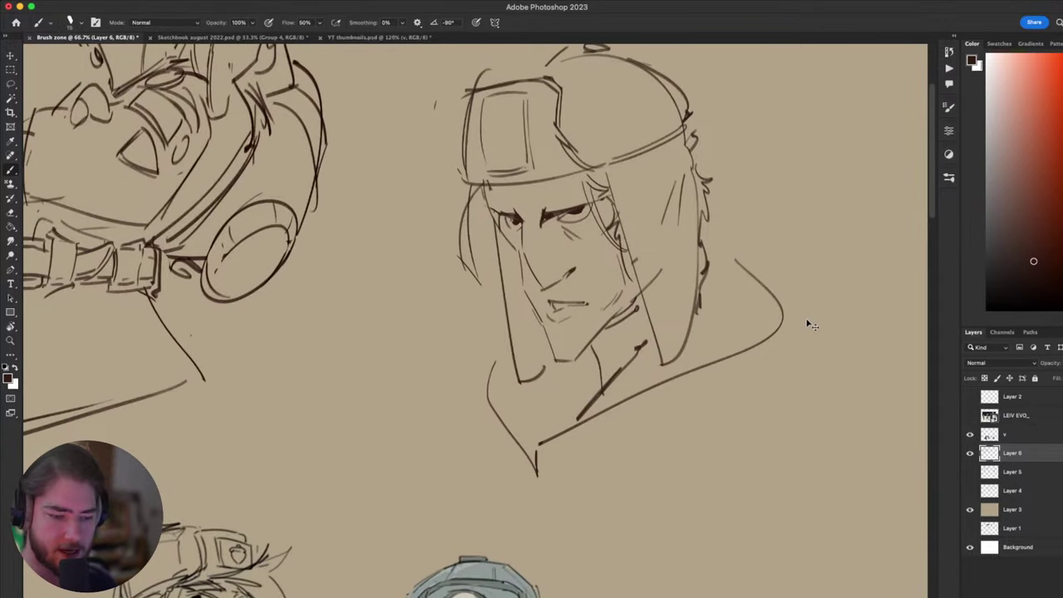
- Undo the fur strokes on the ear flaps
{"action": "key", "text": "super+z"}
{"action": "key", "text": "super+z"}
{"action": "key", "text": "super+z"}
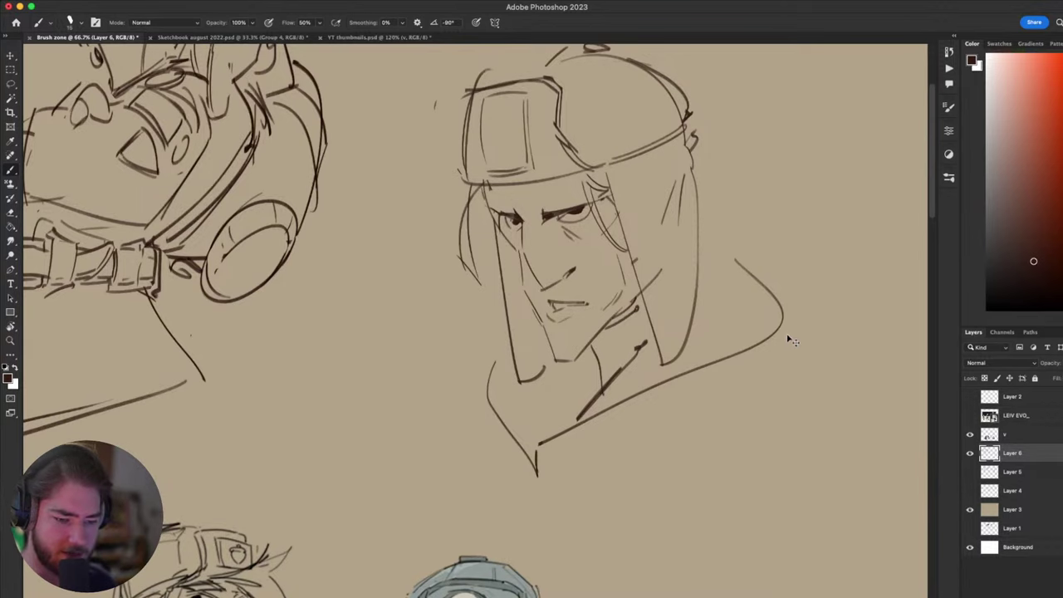
{"action": "key", "text": "super+z"}
- Draw an inner lining line inside the far ear flap and hatch its edge and rounded tip
{"action": "mouse_move", "coordinate": [721, 361]}
{"action": "left_mouse_down"}
{"action": "mouse_move", "coordinate": [834, 309]}
{"action": "mouse_move", "coordinate": [727, 380]}
{"action": "mouse_move", "coordinate": [712, 465]}
{"action": "left_mouse_up"}
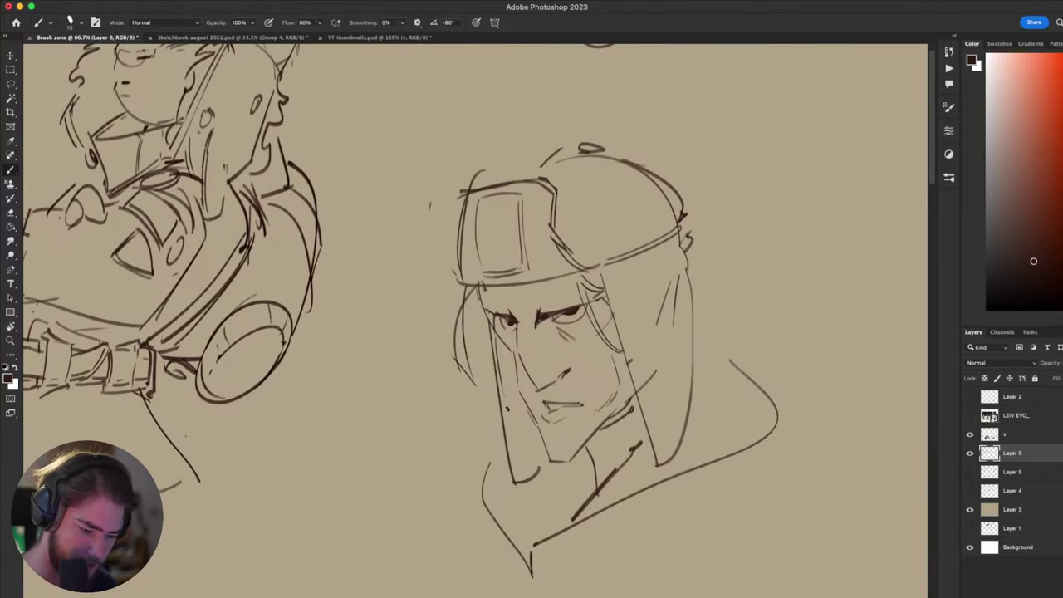
{"action": "key", "text": "super+z"}
{"action": "left_click_drag", "start_coordinate": [506, 398], "coordinate": [524, 476]}
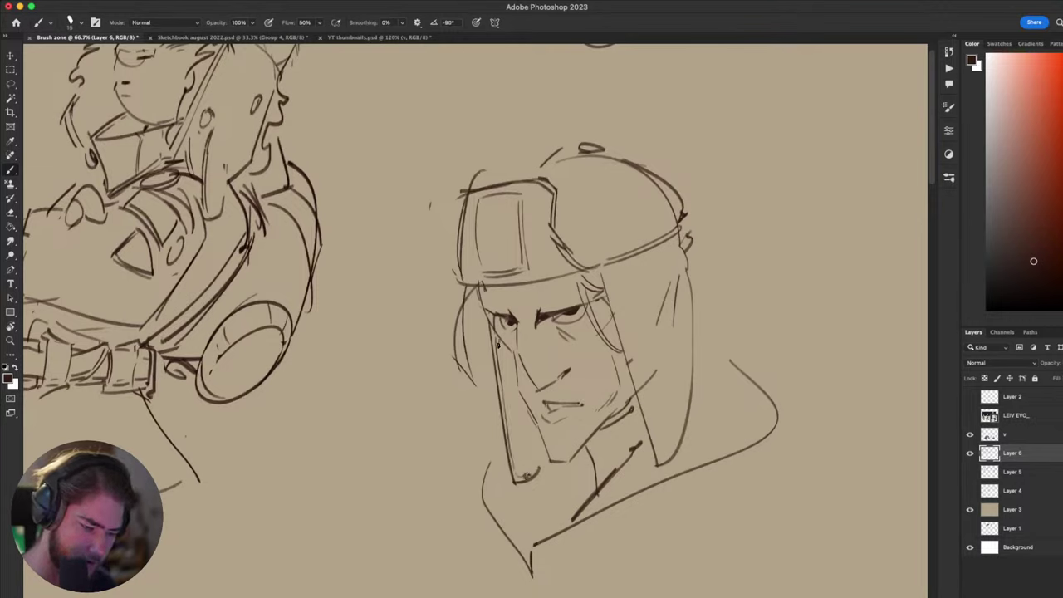
{"action": "mouse_move", "coordinate": [499, 343]}
{"action": "left_mouse_down"}
{"action": "mouse_move", "coordinate": [510, 427]}
{"action": "mouse_move", "coordinate": [511, 409]}
{"action": "mouse_move", "coordinate": [534, 474]}
{"action": "left_mouse_up"}
{"action": "mouse_move", "coordinate": [703, 399]}
{"action": "left_mouse_down"}
{"action": "mouse_move", "coordinate": [733, 241]}
{"action": "mouse_move", "coordinate": [629, 369]}
{"action": "left_mouse_up"}
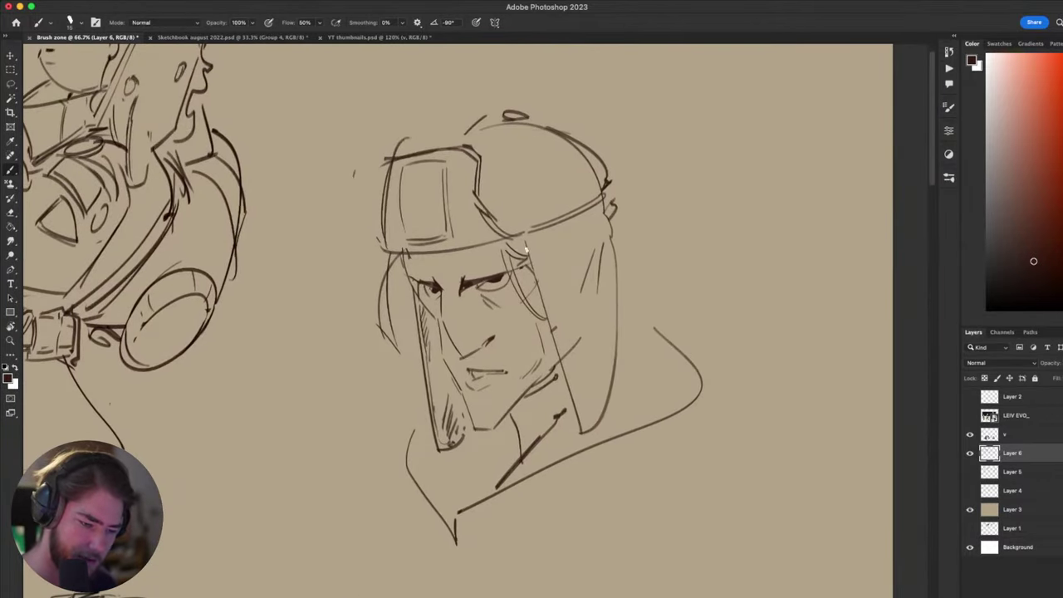
- Reinforce the near ear flap's front edge below the brim and darken its back edge beside the small hair tuft
{"action": "key", "text": "super+z"}
{"action": "left_click_drag", "start_coordinate": [526, 249], "coordinate": [541, 307]}
{"action": "left_click_drag", "start_coordinate": [619, 273], "coordinate": [610, 213]}
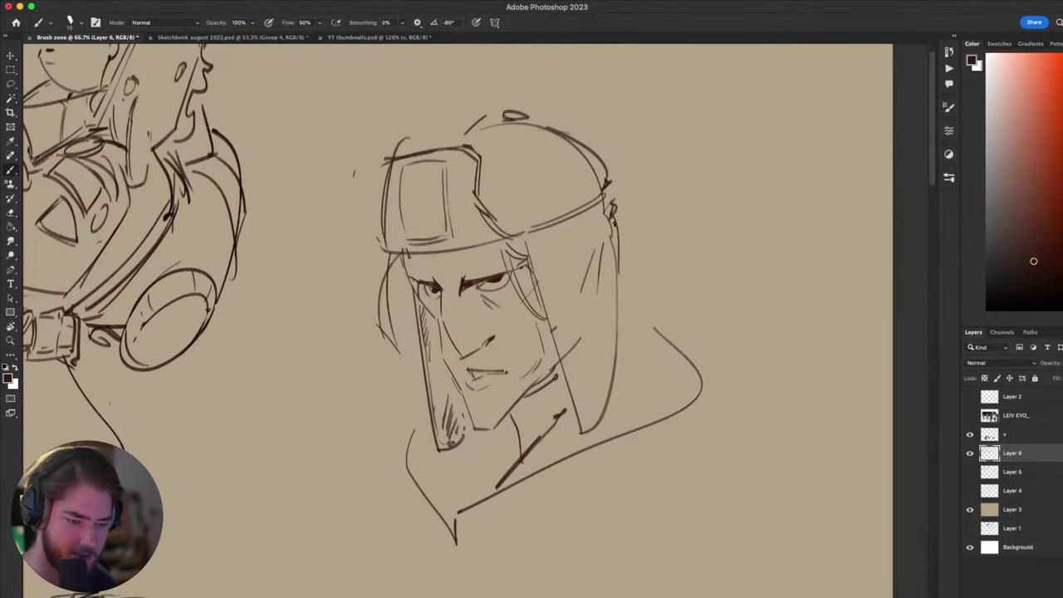
{"action": "mouse_move", "coordinate": [649, 249]}
{"action": "left_mouse_down"}
{"action": "mouse_move", "coordinate": [800, 140]}
{"action": "mouse_move", "coordinate": [726, 128]}
{"action": "mouse_move", "coordinate": [695, 392]}
{"action": "mouse_move", "coordinate": [679, 285]}
{"action": "left_mouse_up"}
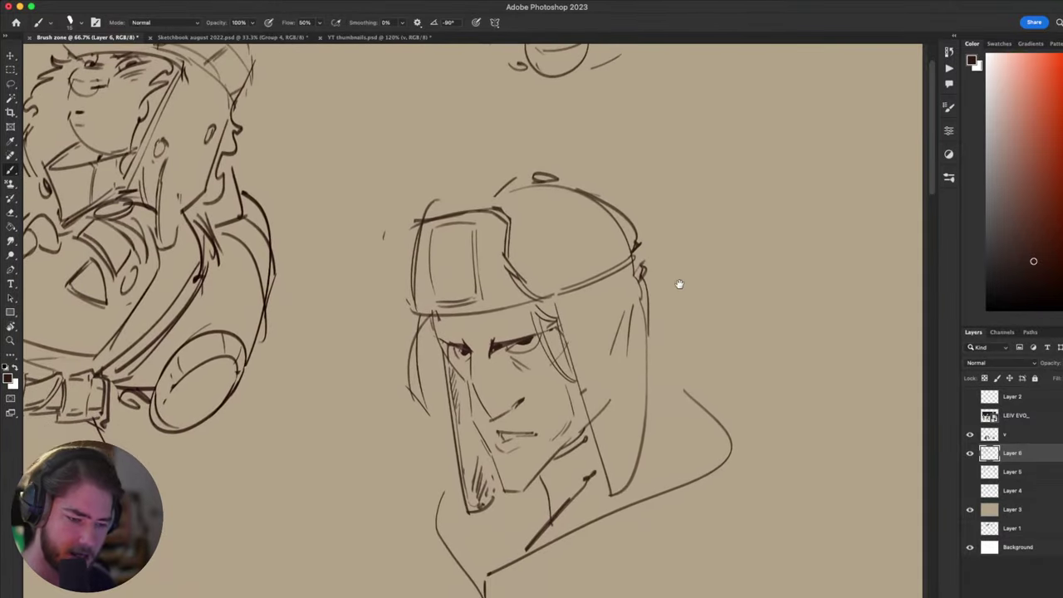
- Erase the cap's top button and old crown line, and redraw a lower crown outline
{"action": "key", "text": "e"}
{"action": "mouse_move", "coordinate": [496, 207]}
{"action": "left_mouse_down"}
{"action": "mouse_move", "coordinate": [540, 191]}
{"action": "mouse_move", "coordinate": [509, 185]}
{"action": "mouse_move", "coordinate": [531, 188]}
{"action": "mouse_move", "coordinate": [528, 211]}
{"action": "mouse_move", "coordinate": [617, 212]}
{"action": "left_mouse_up"}
{"action": "key", "text": "b"}
{"action": "key", "text": "super+z"}
{"action": "key", "text": "super+z"}
{"action": "left_click_drag", "start_coordinate": [545, 194], "coordinate": [624, 245]}
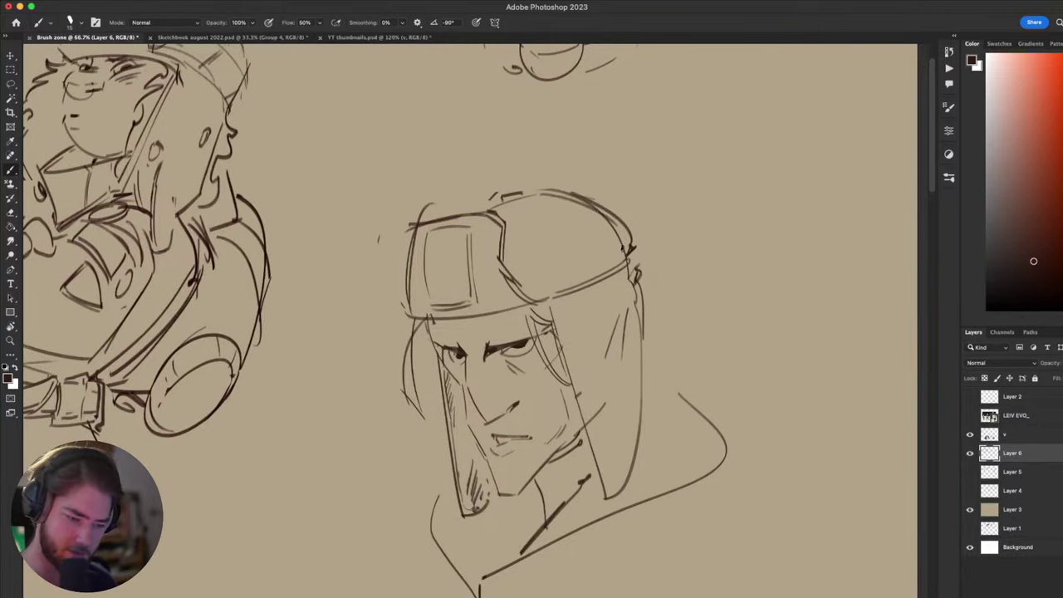
- Draw curved panel seams across the cap's crown and a small hooked stroke just under the brim
{"action": "mouse_move", "coordinate": [518, 258]}
{"action": "left_mouse_down"}
{"action": "mouse_move", "coordinate": [549, 212]}
{"action": "mouse_move", "coordinate": [620, 205]}
{"action": "left_mouse_up"}
{"action": "key", "text": "super+z"}
{"action": "left_click_drag", "start_coordinate": [521, 260], "coordinate": [603, 209]}
{"action": "left_click_drag", "start_coordinate": [534, 205], "coordinate": [570, 239]}
{"action": "key", "text": "super+z"}
{"action": "mouse_move", "coordinate": [538, 195]}
{"action": "left_mouse_down"}
{"action": "mouse_move", "coordinate": [579, 286]}
{"action": "mouse_move", "coordinate": [599, 229]}
{"action": "mouse_move", "coordinate": [607, 272]}
{"action": "mouse_move", "coordinate": [587, 302]}
{"action": "mouse_move", "coordinate": [609, 433]}
{"action": "left_mouse_up"}
{"action": "key", "text": "super+z"}
{"action": "key", "text": "super+z"}
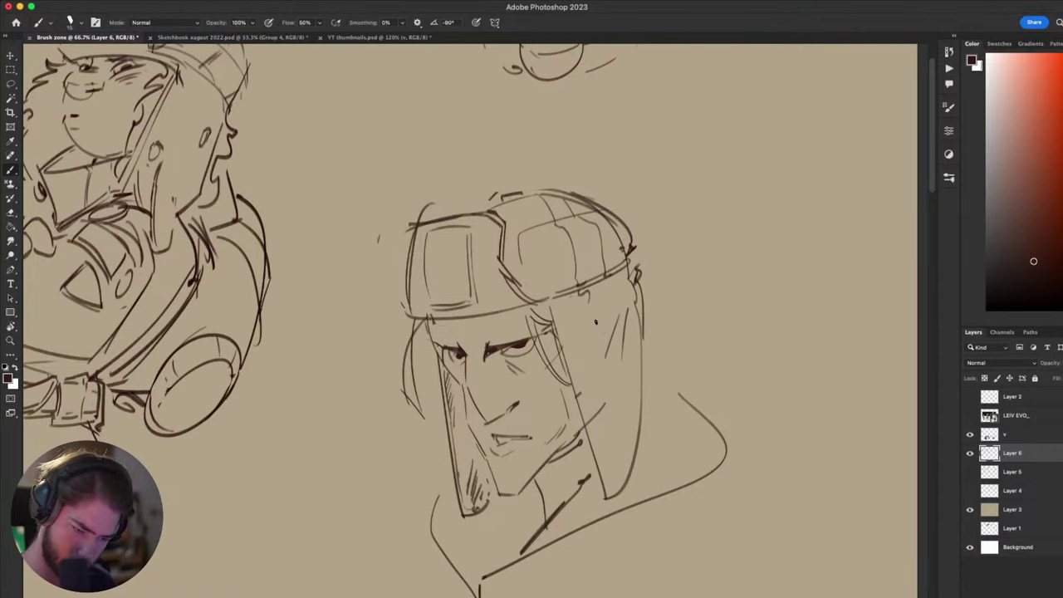
- Draw long lining folds down the near ear flap, darken its tip and add short strokes near its back edge
{"action": "left_click_drag", "start_coordinate": [596, 327], "coordinate": [607, 490]}
{"action": "left_click_drag", "start_coordinate": [608, 280], "coordinate": [621, 483]}
{"action": "key", "text": "super+z"}
{"action": "left_click_drag", "start_coordinate": [628, 340], "coordinate": [622, 393]}
{"action": "left_click_drag", "start_coordinate": [619, 308], "coordinate": [613, 340]}
{"action": "mouse_move", "coordinate": [731, 349]}
{"action": "left_mouse_down"}
{"action": "mouse_move", "coordinate": [745, 318]}
{"action": "mouse_move", "coordinate": [859, 251]}
{"action": "mouse_move", "coordinate": [837, 217]}
{"action": "left_mouse_up"}
- Erase the upper part of the thick inner collar line and sketch the neck and collar opening with lighter strokes
{"action": "key", "text": "e"}
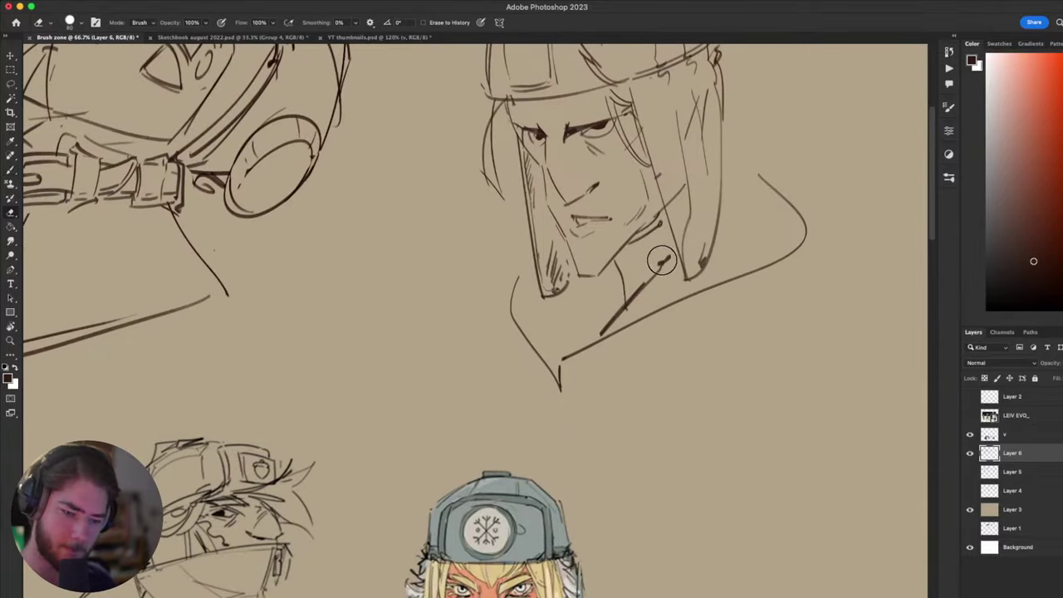
{"action": "key", "text": "b"}
{"action": "mouse_move", "coordinate": [664, 259]}
{"action": "left_mouse_down"}
{"action": "mouse_move", "coordinate": [633, 297]}
{"action": "mouse_move", "coordinate": [662, 257]}
{"action": "left_mouse_up"}
{"action": "scroll", "coordinate": [664, 262], "scroll_direction": "up", "scroll_amount": 4}
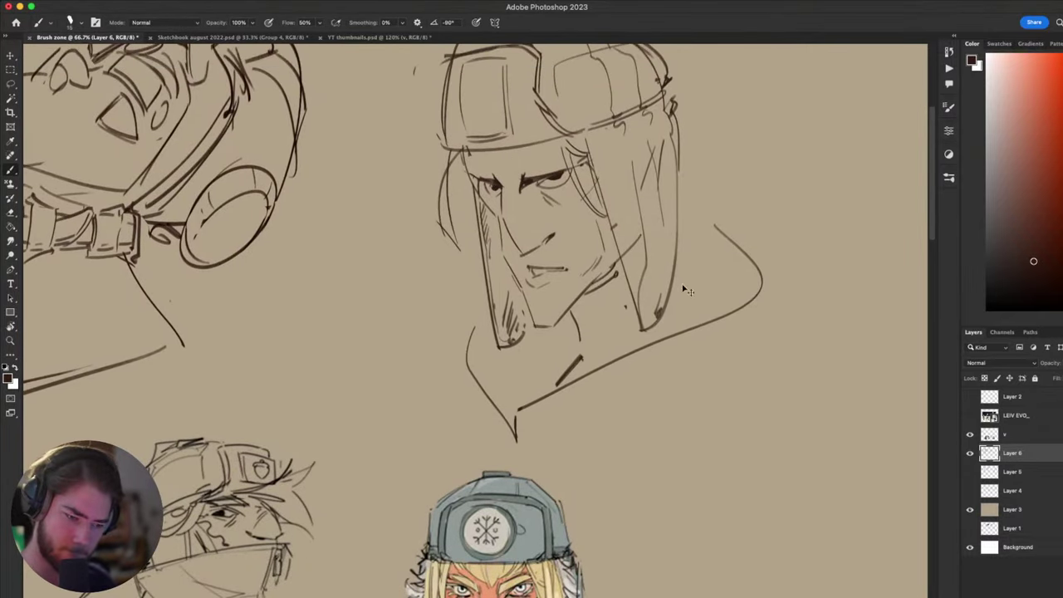
{"action": "left_click_drag", "start_coordinate": [563, 431], "coordinate": [617, 393]}
{"action": "mouse_move", "coordinate": [560, 438]}
{"action": "left_mouse_down"}
{"action": "mouse_move", "coordinate": [612, 398]}
{"action": "mouse_move", "coordinate": [607, 387]}
{"action": "mouse_move", "coordinate": [610, 398]}
{"action": "mouse_move", "coordinate": [551, 438]}
{"action": "mouse_move", "coordinate": [548, 420]}
{"action": "mouse_move", "coordinate": [590, 400]}
{"action": "left_mouse_up"}
{"action": "key", "text": "super+z"}
{"action": "key", "text": "super+z"}
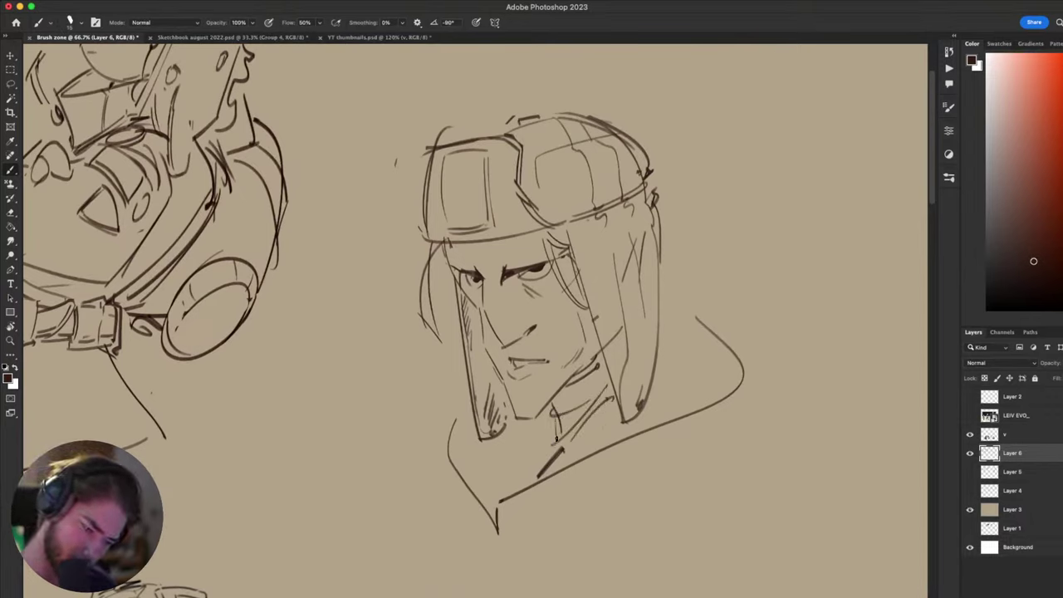
- Draw a pointed coat front below the collar, with a short vertical edge and a long curve rising to the collar
{"action": "scroll", "coordinate": [601, 368], "scroll_direction": "down", "scroll_amount": 3}
{"action": "mouse_move", "coordinate": [497, 366]}
{"action": "left_mouse_down"}
{"action": "mouse_move", "coordinate": [499, 436]}
{"action": "mouse_move", "coordinate": [496, 425]}
{"action": "mouse_move", "coordinate": [694, 306]}
{"action": "left_mouse_up"}
{"action": "key", "text": "super+z"}
{"action": "key", "text": "super+z"}
{"action": "key", "text": "ctrl+z"}
{"action": "mouse_move", "coordinate": [506, 434]}
{"action": "left_mouse_down"}
{"action": "mouse_move", "coordinate": [724, 281]}
{"action": "mouse_move", "coordinate": [661, 285]}
{"action": "left_mouse_up"}
{"action": "key", "text": "ctrl+z"}
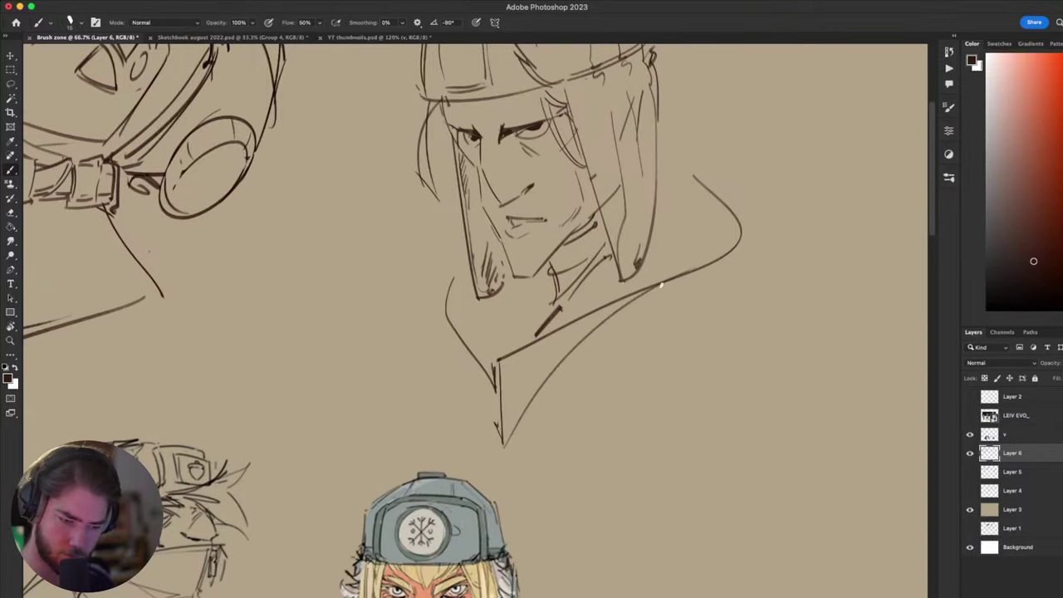
- Draw the shoulder curve below the collar and a short line joining the collar's back corner to it
{"action": "left_click_drag", "start_coordinate": [598, 335], "coordinate": [716, 280]}
{"action": "key", "text": "super+z"}
{"action": "mouse_move", "coordinate": [573, 366]}
{"action": "left_mouse_down"}
{"action": "mouse_move", "coordinate": [709, 297]}
{"action": "mouse_move", "coordinate": [744, 294]}
{"action": "left_mouse_up"}
{"action": "mouse_move", "coordinate": [751, 224]}
{"action": "left_mouse_down"}
{"action": "mouse_move", "coordinate": [746, 293]}
{"action": "mouse_move", "coordinate": [721, 296]}
{"action": "left_mouse_up"}
{"action": "key", "text": "super+z"}
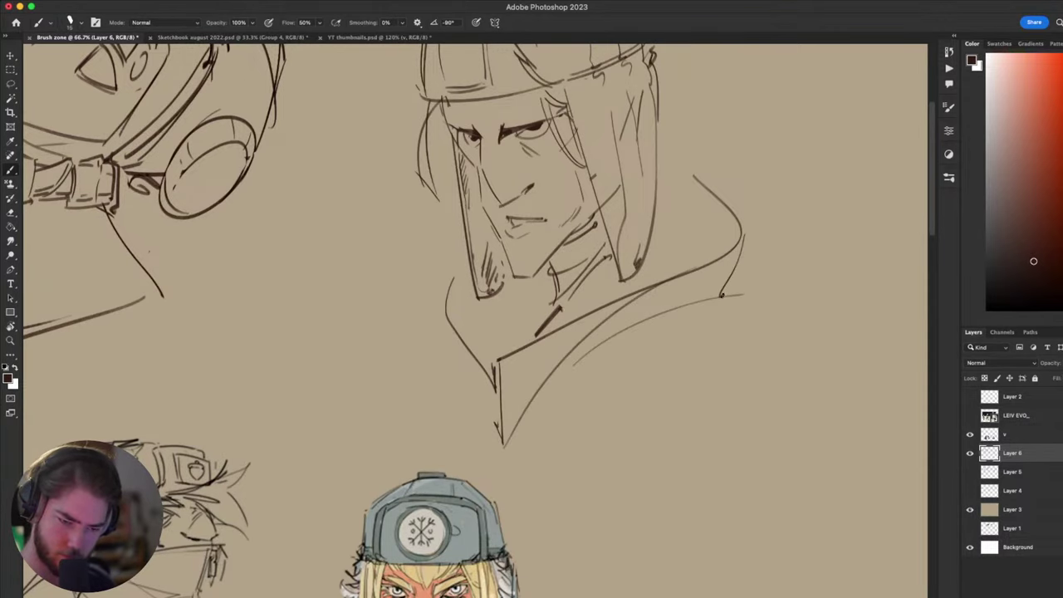
- Darken the collar's far front edge and extend it up towards the far ear flap
{"action": "left_click_drag", "start_coordinate": [608, 369], "coordinate": [592, 437]}
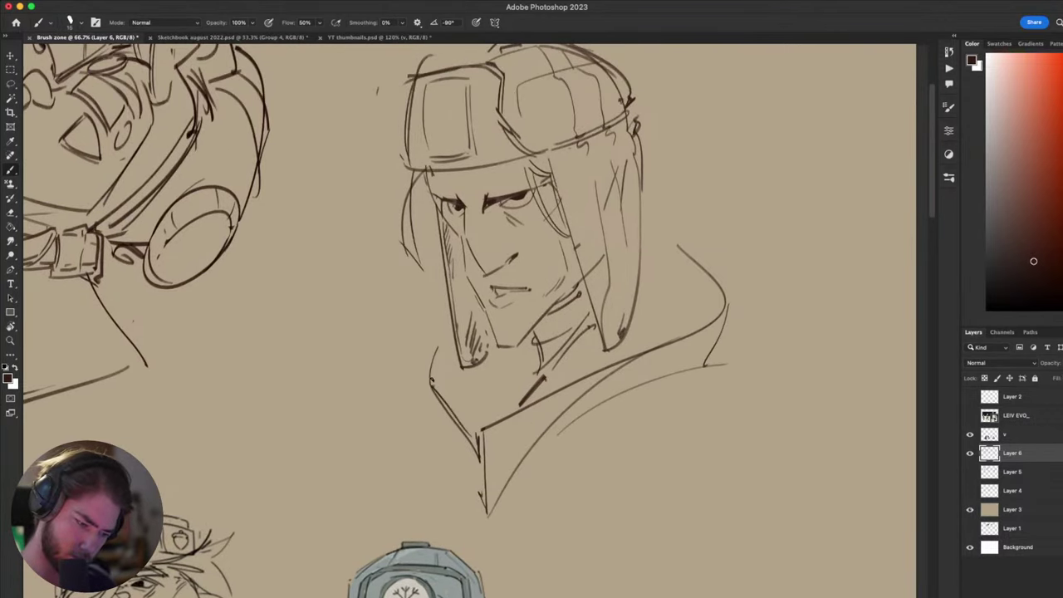
{"action": "mouse_move", "coordinate": [663, 408]}
{"action": "left_mouse_down"}
{"action": "mouse_move", "coordinate": [576, 474]}
{"action": "mouse_move", "coordinate": [889, 395]}
{"action": "left_mouse_up"}
{"action": "mouse_move", "coordinate": [711, 324]}
{"action": "left_mouse_down"}
{"action": "mouse_move", "coordinate": [657, 446]}
{"action": "mouse_move", "coordinate": [752, 527]}
{"action": "left_mouse_up"}
{"action": "left_click_drag", "start_coordinate": [904, 459], "coordinate": [591, 315]}
- Redraw the collar's back curve with a heavier line reaching behind the near ear flap and add a fold line inside
{"action": "left_click_drag", "start_coordinate": [674, 373], "coordinate": [611, 302]}
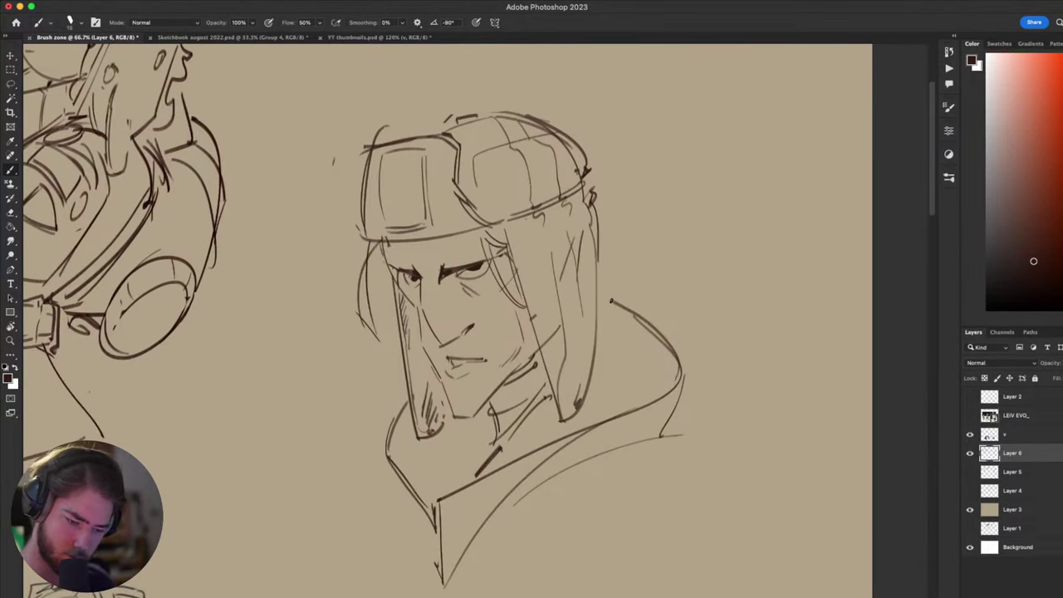
{"action": "key", "text": "super+z"}
{"action": "left_click_drag", "start_coordinate": [683, 364], "coordinate": [604, 297]}
{"action": "mouse_move", "coordinate": [689, 427]}
{"action": "left_mouse_down"}
{"action": "mouse_move", "coordinate": [695, 390]}
{"action": "mouse_move", "coordinate": [671, 417]}
{"action": "left_mouse_up"}
{"action": "mouse_move", "coordinate": [588, 345]}
{"action": "left_mouse_down"}
{"action": "mouse_move", "coordinate": [642, 390]}
{"action": "mouse_move", "coordinate": [636, 399]}
{"action": "mouse_move", "coordinate": [679, 296]}
{"action": "left_mouse_up"}
{"action": "key", "text": "super+z"}
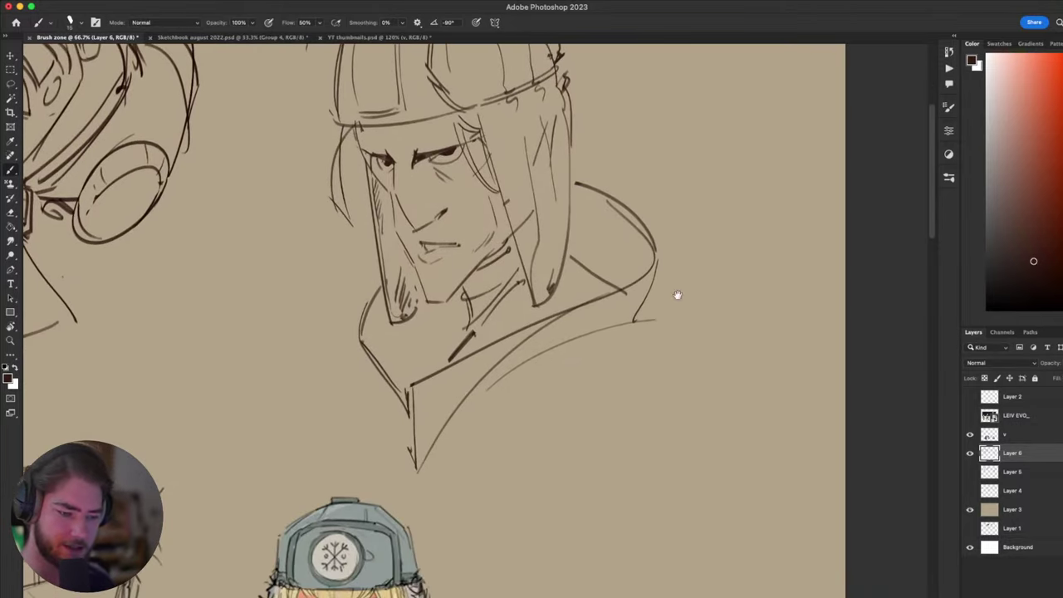
- Redraw the short fold line inside the collar behind the near ear flap at a steeper angle
{"action": "key", "text": "super+z"}
{"action": "left_click_drag", "start_coordinate": [574, 258], "coordinate": [593, 293]}
{"action": "left_click_drag", "start_coordinate": [583, 340], "coordinate": [610, 429]}
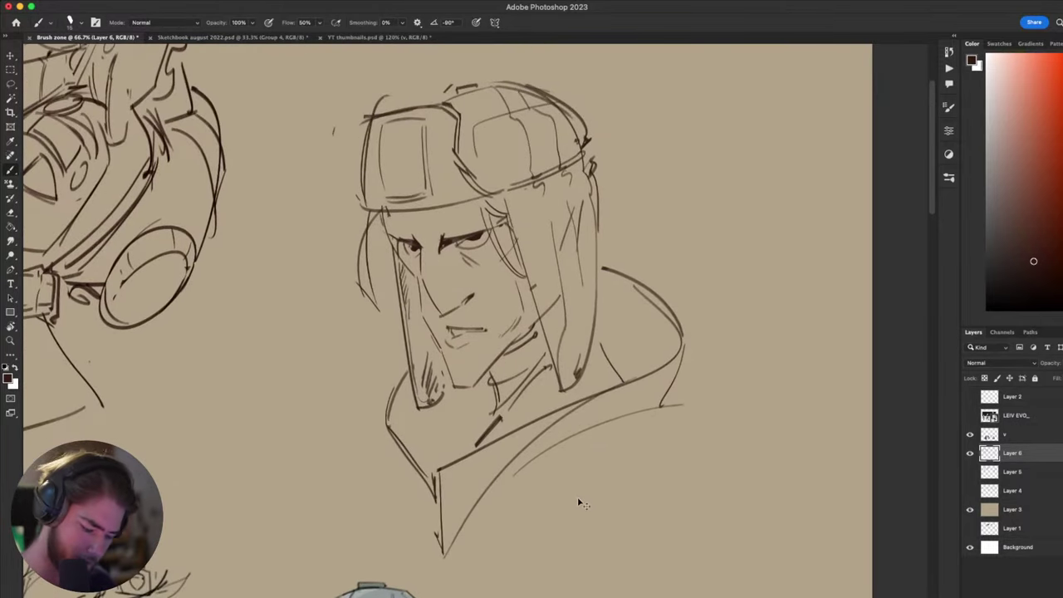
- Sketch a sword hilt between the crossed-arms figure and the stern head, with a crossguard, wrapped grip and curved pommel
{"action": "key", "text": "super+minus"}
{"action": "key", "text": "super+minus"}
{"action": "key", "text": "super+plus"}
{"action": "left_click_drag", "start_coordinate": [578, 499], "coordinate": [724, 345]}
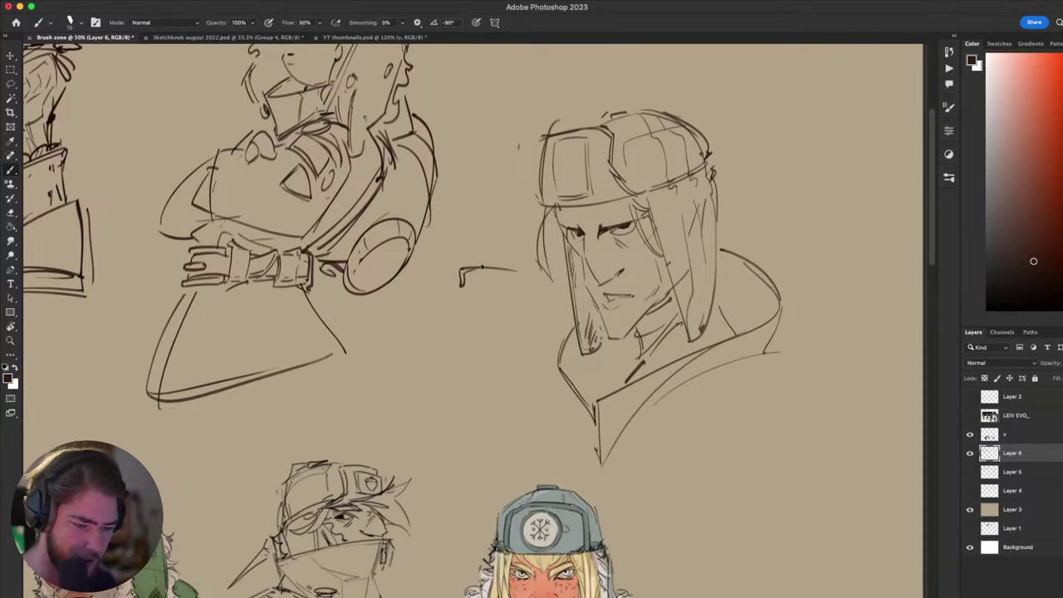
{"action": "mouse_move", "coordinate": [516, 270]}
{"action": "left_mouse_down"}
{"action": "mouse_move", "coordinate": [526, 275]}
{"action": "mouse_move", "coordinate": [482, 194]}
{"action": "mouse_move", "coordinate": [501, 196]}
{"action": "mouse_move", "coordinate": [479, 190]}
{"action": "mouse_move", "coordinate": [509, 166]}
{"action": "mouse_move", "coordinate": [500, 204]}
{"action": "left_mouse_up"}
{"action": "key", "text": "super+z"}
{"action": "mouse_move", "coordinate": [485, 203]}
{"action": "left_mouse_down"}
{"action": "mouse_move", "coordinate": [500, 211]}
{"action": "mouse_move", "coordinate": [501, 264]}
{"action": "left_mouse_up"}
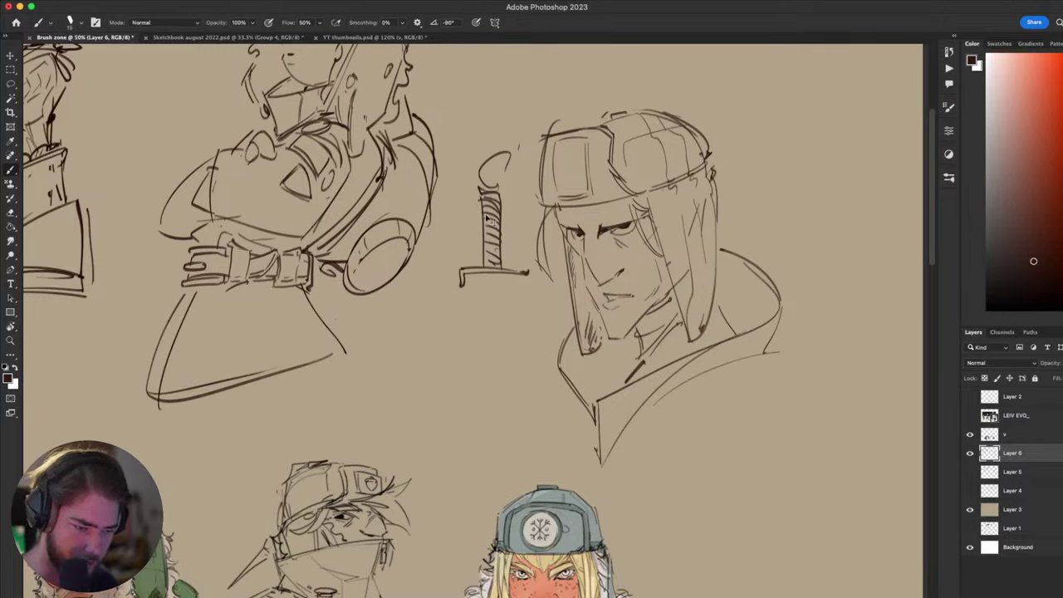
{"action": "left_click_drag", "start_coordinate": [488, 201], "coordinate": [491, 240]}
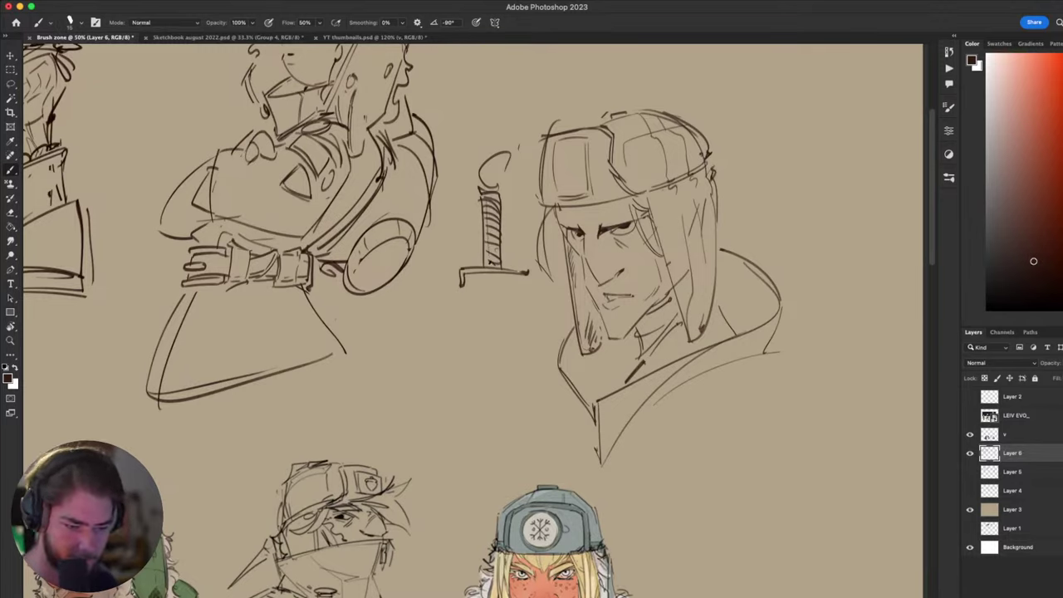
- Draw a long, narrow, slightly curved blade below the crossguard, tapering to a point, undoing the unsatisfactory attempts
{"action": "mouse_move", "coordinate": [482, 280]}
{"action": "left_mouse_down"}
{"action": "mouse_move", "coordinate": [485, 427]}
{"action": "mouse_move", "coordinate": [530, 444]}
{"action": "mouse_move", "coordinate": [513, 393]}
{"action": "mouse_move", "coordinate": [519, 466]}
{"action": "mouse_move", "coordinate": [505, 373]}
{"action": "left_mouse_up"}
{"action": "key", "text": "super+z"}
{"action": "key", "text": "super+z"}
{"action": "key", "text": "super+z"}
{"action": "key", "text": "super+z"}
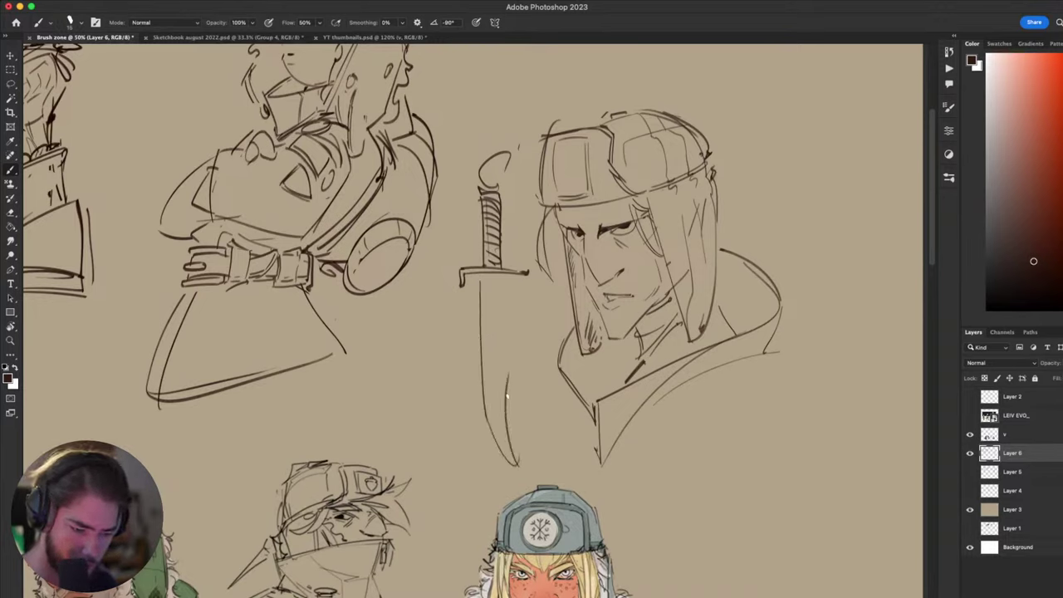
{"action": "key", "text": "super+z"}
{"action": "left_click_drag", "start_coordinate": [515, 447], "coordinate": [502, 356]}
{"action": "key", "text": "super+z"}
{"action": "key", "text": "super+z"}
{"action": "mouse_move", "coordinate": [486, 422]}
{"action": "left_mouse_down"}
{"action": "mouse_move", "coordinate": [503, 470]}
{"action": "mouse_move", "coordinate": [500, 385]}
{"action": "left_mouse_up"}
{"action": "key", "text": "ctrl+z"}
{"action": "left_click_drag", "start_coordinate": [509, 484], "coordinate": [501, 337]}
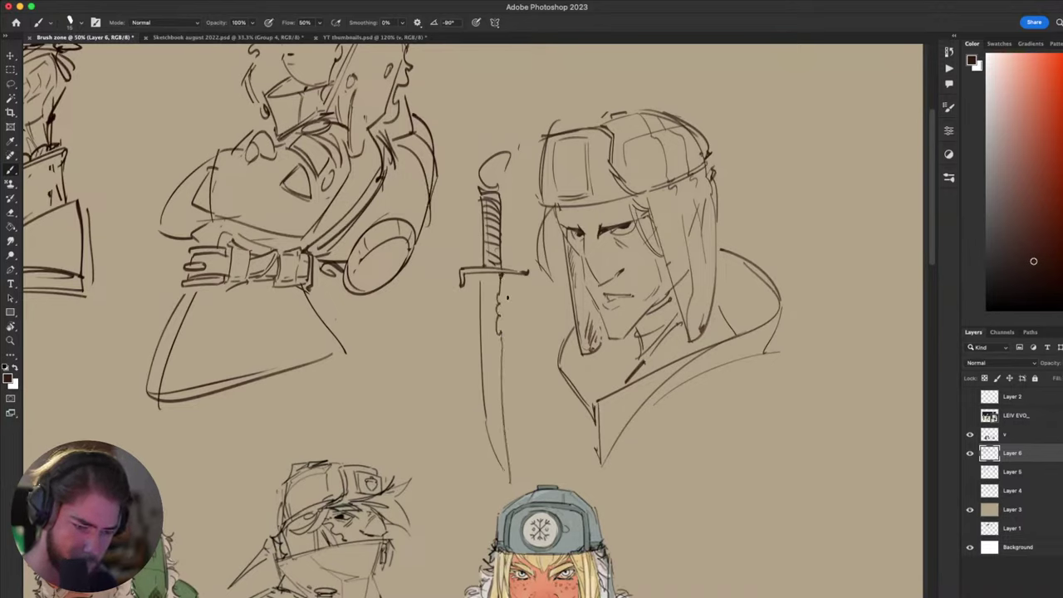
- Erase the wavy notches near the hilt on the blade's edge and redraw that edge as a clean line
{"action": "key", "text": "e"}
{"action": "left_click_drag", "start_coordinate": [502, 294], "coordinate": [502, 346]}
{"action": "key", "text": "b"}
{"action": "left_click_drag", "start_coordinate": [510, 383], "coordinate": [503, 382]}
- Select the whole sword, move it slightly upward beside the head, and deselect it
{"action": "mouse_move", "coordinate": [770, 407]}
{"action": "left_mouse_down"}
{"action": "mouse_move", "coordinate": [779, 309]}
{"action": "mouse_move", "coordinate": [747, 394]}
{"action": "left_mouse_up"}
{"action": "key", "text": "l"}
{"action": "mouse_move", "coordinate": [507, 237]}
{"action": "left_mouse_down"}
{"action": "mouse_move", "coordinate": [520, 278]}
{"action": "mouse_move", "coordinate": [497, 489]}
{"action": "mouse_move", "coordinate": [427, 201]}
{"action": "mouse_move", "coordinate": [504, 194]}
{"action": "left_mouse_up"}
{"action": "key", "text": "v"}
{"action": "left_click_drag", "start_coordinate": [465, 277], "coordinate": [462, 241]}
{"action": "key", "text": "ctrl+d"}
- Select and delete the stern head's coat collar, erasing the leftover lines around the ear flaps
{"action": "key", "text": "b"}
{"action": "mouse_move", "coordinate": [663, 391]}
{"action": "left_mouse_down"}
{"action": "mouse_move", "coordinate": [534, 501]}
{"action": "mouse_move", "coordinate": [690, 352]}
{"action": "mouse_move", "coordinate": [544, 373]}
{"action": "mouse_move", "coordinate": [622, 385]}
{"action": "left_mouse_up"}
{"action": "key", "text": "l"}
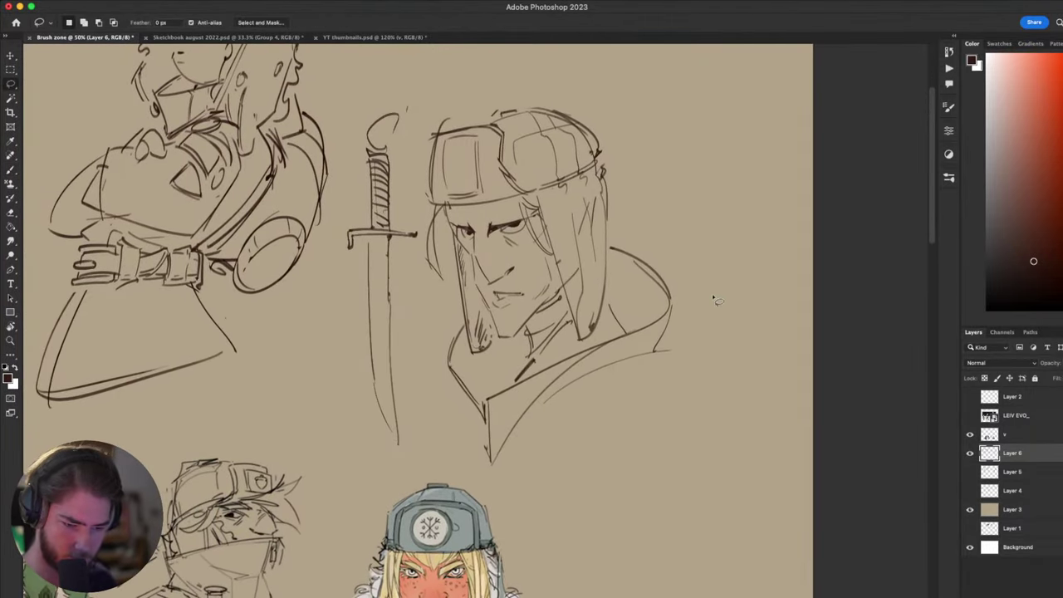
{"action": "mouse_move", "coordinate": [713, 299]}
{"action": "left_mouse_down"}
{"action": "mouse_move", "coordinate": [617, 413]}
{"action": "mouse_move", "coordinate": [604, 343]}
{"action": "mouse_move", "coordinate": [621, 223]}
{"action": "mouse_move", "coordinate": [612, 390]}
{"action": "left_mouse_up"}
{"action": "key", "text": "Delete"}
{"action": "key", "text": "b"}
{"action": "key", "text": "super+z"}
{"action": "mouse_move", "coordinate": [617, 252]}
{"action": "left_mouse_down"}
{"action": "mouse_move", "coordinate": [609, 371]}
{"action": "mouse_move", "coordinate": [631, 186]}
{"action": "mouse_move", "coordinate": [645, 290]}
{"action": "mouse_move", "coordinate": [631, 302]}
{"action": "left_mouse_up"}
{"action": "key", "text": "super+z"}
{"action": "key", "text": "e"}
{"action": "left_click_drag", "start_coordinate": [477, 278], "coordinate": [492, 373]}
- Draw a new far collar side with a flared pointed tip curving down to the coat's front opening
{"action": "key", "text": "b"}
{"action": "mouse_move", "coordinate": [538, 319]}
{"action": "left_mouse_down"}
{"action": "mouse_move", "coordinate": [503, 432]}
{"action": "mouse_move", "coordinate": [612, 327]}
{"action": "mouse_move", "coordinate": [597, 227]}
{"action": "mouse_move", "coordinate": [563, 369]}
{"action": "left_mouse_up"}
{"action": "mouse_move", "coordinate": [507, 310]}
{"action": "left_mouse_down"}
{"action": "mouse_move", "coordinate": [473, 346]}
{"action": "mouse_move", "coordinate": [537, 453]}
{"action": "mouse_move", "coordinate": [454, 363]}
{"action": "mouse_move", "coordinate": [515, 294]}
{"action": "left_mouse_up"}
{"action": "key", "text": "super+z"}
{"action": "key", "text": "super+z"}
{"action": "mouse_move", "coordinate": [534, 444]}
{"action": "left_mouse_down"}
{"action": "mouse_move", "coordinate": [477, 309]}
{"action": "mouse_move", "coordinate": [502, 288]}
{"action": "mouse_move", "coordinate": [480, 335]}
{"action": "mouse_move", "coordinate": [522, 434]}
{"action": "mouse_move", "coordinate": [623, 375]}
{"action": "left_mouse_up"}
{"action": "key", "text": "super+z"}
{"action": "key", "text": "super+z"}
{"action": "mouse_move", "coordinate": [540, 242]}
{"action": "left_mouse_down"}
{"action": "mouse_move", "coordinate": [514, 279]}
{"action": "mouse_move", "coordinate": [572, 353]}
{"action": "left_mouse_up"}
{"action": "left_click_drag", "start_coordinate": [603, 422], "coordinate": [590, 461]}
- Draw the near collar edge sweeping from below the near ear flap down to the pointed coat front
{"action": "mouse_move", "coordinate": [691, 246]}
{"action": "left_mouse_down"}
{"action": "mouse_move", "coordinate": [718, 280]}
{"action": "mouse_move", "coordinate": [620, 360]}
{"action": "left_mouse_up"}
{"action": "key", "text": "super+z"}
{"action": "mouse_move", "coordinate": [694, 264]}
{"action": "left_mouse_down"}
{"action": "mouse_move", "coordinate": [686, 307]}
{"action": "mouse_move", "coordinate": [564, 406]}
{"action": "mouse_move", "coordinate": [563, 422]}
{"action": "left_mouse_up"}
{"action": "key", "text": "super+z"}
{"action": "key", "text": "super+z"}
{"action": "left_click_drag", "start_coordinate": [644, 297], "coordinate": [567, 391]}
{"action": "key", "text": "e"}
{"action": "left_click_drag", "start_coordinate": [662, 332], "coordinate": [574, 387]}
{"action": "key", "text": "b"}
{"action": "mouse_move", "coordinate": [631, 316]}
{"action": "left_mouse_down"}
{"action": "mouse_move", "coordinate": [571, 429]}
{"action": "mouse_move", "coordinate": [579, 462]}
{"action": "left_mouse_up"}
{"action": "mouse_move", "coordinate": [530, 236]}
{"action": "left_mouse_down"}
{"action": "mouse_move", "coordinate": [522, 312]}
{"action": "mouse_move", "coordinate": [552, 415]}
{"action": "left_mouse_up"}
{"action": "key", "text": "e"}
{"action": "key", "text": "b"}
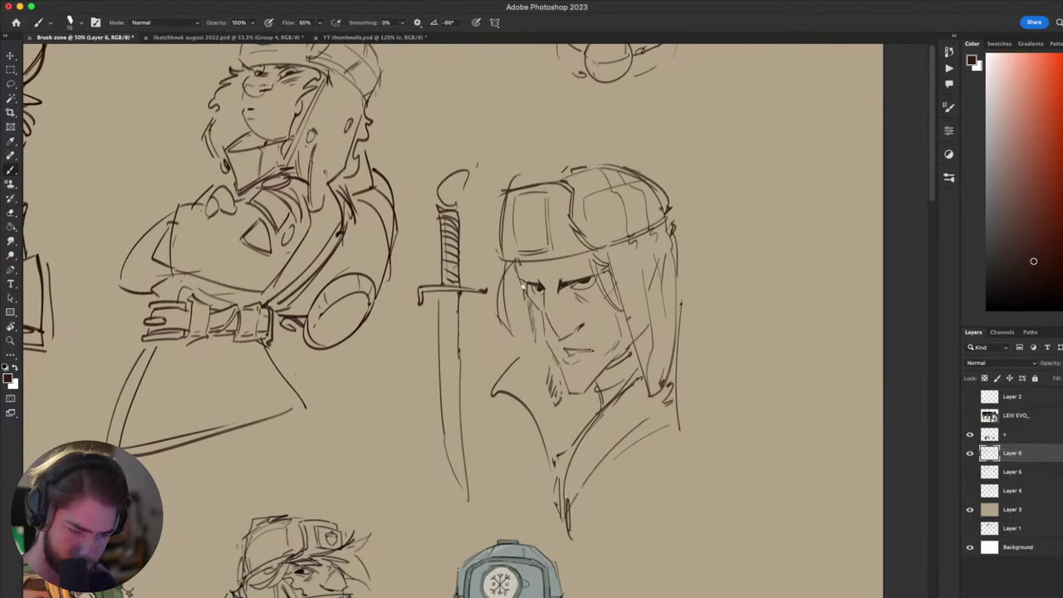
- Redraw the far ear flap's long edges and trim its hatched lower end to a narrow tip
{"action": "left_click_drag", "start_coordinate": [527, 296], "coordinate": [562, 409]}
{"action": "key", "text": "super+z"}
{"action": "left_click_drag", "start_coordinate": [514, 277], "coordinate": [551, 407]}
{"action": "key", "text": "super+z"}
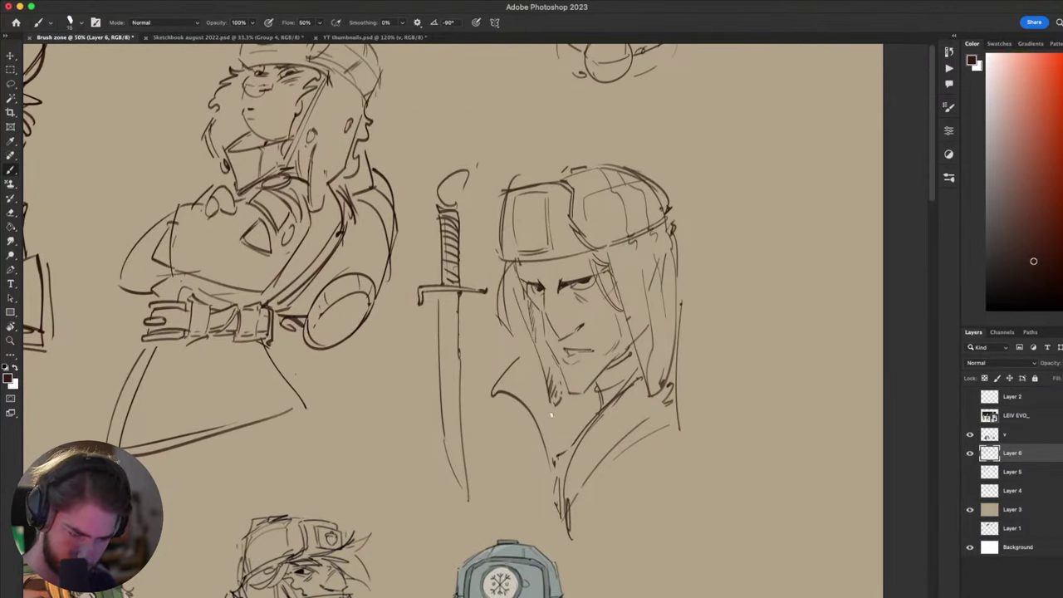
{"action": "left_click_drag", "start_coordinate": [692, 346], "coordinate": [674, 368]}
{"action": "key", "text": "super+z"}
{"action": "left_click_drag", "start_coordinate": [507, 323], "coordinate": [533, 431]}
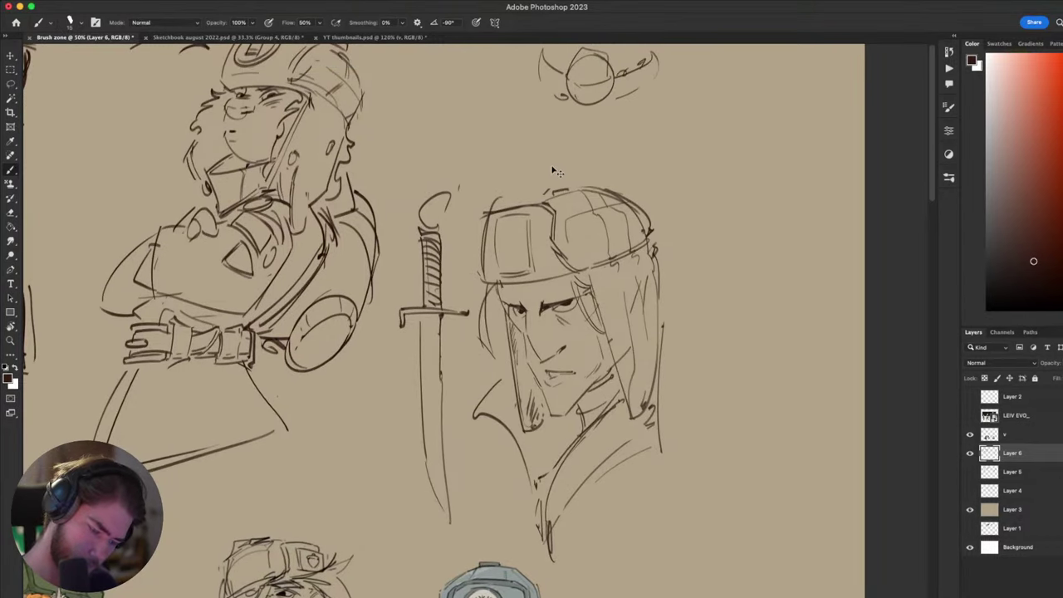
{"action": "key", "text": "e"}
{"action": "mouse_move", "coordinate": [515, 393]}
{"action": "left_mouse_down"}
{"action": "mouse_move", "coordinate": [541, 440]}
{"action": "mouse_move", "coordinate": [539, 428]}
{"action": "left_mouse_up"}
{"action": "key", "text": "b"}
{"action": "key", "text": "super+z"}
- Erase the near ear flap's lower end and extend the near collar edge up over it to a curled back corner
{"action": "mouse_move", "coordinate": [700, 373]}
{"action": "left_mouse_down"}
{"action": "mouse_move", "coordinate": [671, 247]}
{"action": "mouse_move", "coordinate": [653, 311]}
{"action": "mouse_move", "coordinate": [681, 268]}
{"action": "left_mouse_up"}
{"action": "key", "text": "e"}
{"action": "mouse_move", "coordinate": [586, 249]}
{"action": "left_mouse_down"}
{"action": "mouse_move", "coordinate": [617, 331]}
{"action": "mouse_move", "coordinate": [587, 340]}
{"action": "left_mouse_up"}
{"action": "key", "text": "b"}
{"action": "left_click_drag", "start_coordinate": [624, 295], "coordinate": [577, 363]}
{"action": "key", "text": "super+z"}
{"action": "key", "text": "super+z"}
{"action": "mouse_move", "coordinate": [582, 249]}
{"action": "left_mouse_down"}
{"action": "mouse_move", "coordinate": [583, 326]}
{"action": "mouse_move", "coordinate": [623, 289]}
{"action": "mouse_move", "coordinate": [634, 244]}
{"action": "mouse_move", "coordinate": [561, 336]}
{"action": "left_mouse_up"}
{"action": "key", "text": "super+z"}
{"action": "mouse_move", "coordinate": [604, 305]}
{"action": "left_mouse_down"}
{"action": "mouse_move", "coordinate": [705, 171]}
{"action": "mouse_move", "coordinate": [581, 401]}
{"action": "mouse_move", "coordinate": [689, 242]}
{"action": "left_mouse_up"}
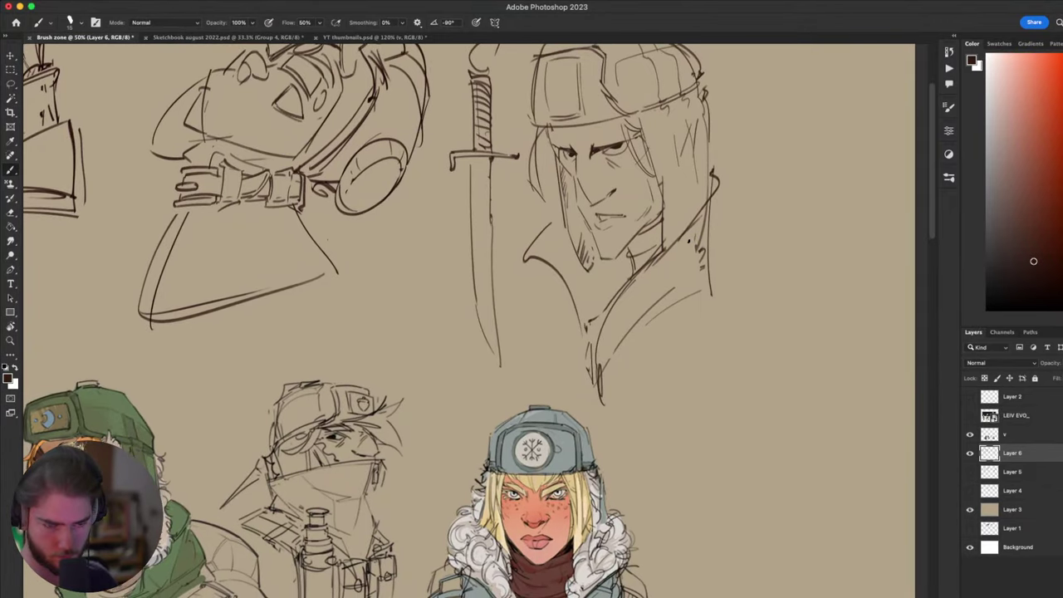
- Flip the canvas horizontally, draw the coat's pointed rear shoulder behind the collar, and flip the canvas back
{"action": "key", "text": "super+shift+h"}
{"action": "mouse_move", "coordinate": [560, 253]}
{"action": "left_mouse_down"}
{"action": "mouse_move", "coordinate": [606, 354]}
{"action": "mouse_move", "coordinate": [670, 335]}
{"action": "left_mouse_up"}
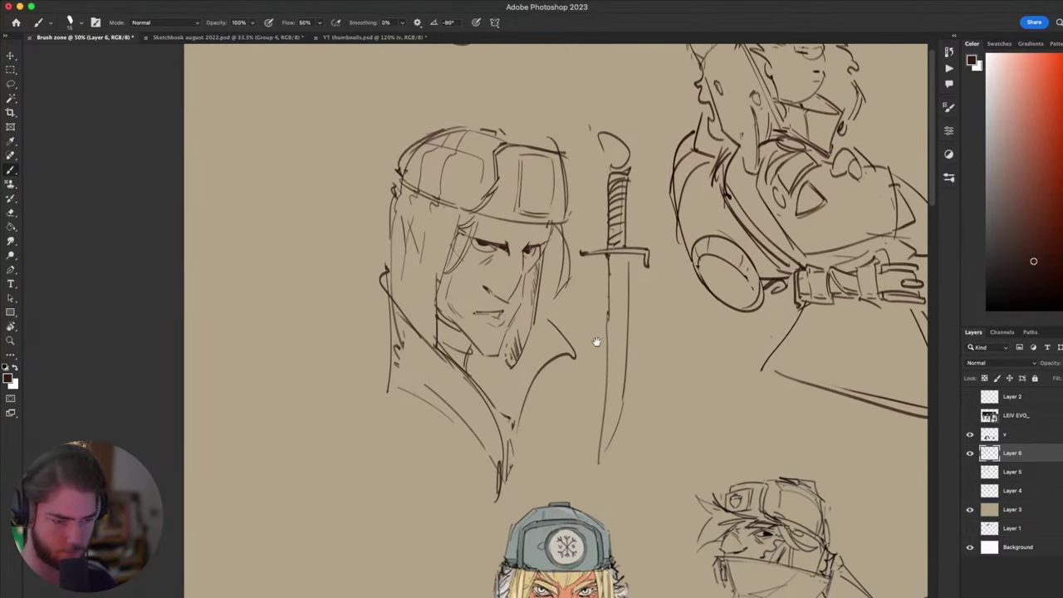
{"action": "mouse_move", "coordinate": [591, 344]}
{"action": "left_mouse_down"}
{"action": "mouse_move", "coordinate": [584, 368]}
{"action": "mouse_move", "coordinate": [610, 282]}
{"action": "mouse_move", "coordinate": [607, 329]}
{"action": "left_mouse_up"}
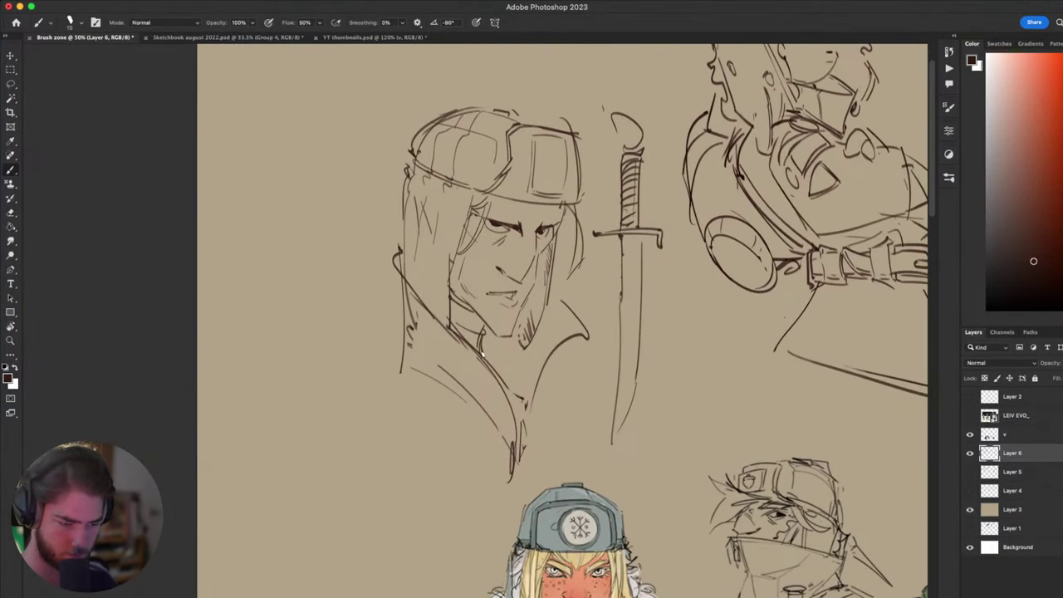
{"action": "left_click_drag", "start_coordinate": [396, 286], "coordinate": [366, 413]}
{"action": "mouse_move", "coordinate": [407, 370]}
{"action": "left_mouse_down"}
{"action": "mouse_move", "coordinate": [366, 415]}
{"action": "mouse_move", "coordinate": [455, 388]}
{"action": "left_mouse_up"}
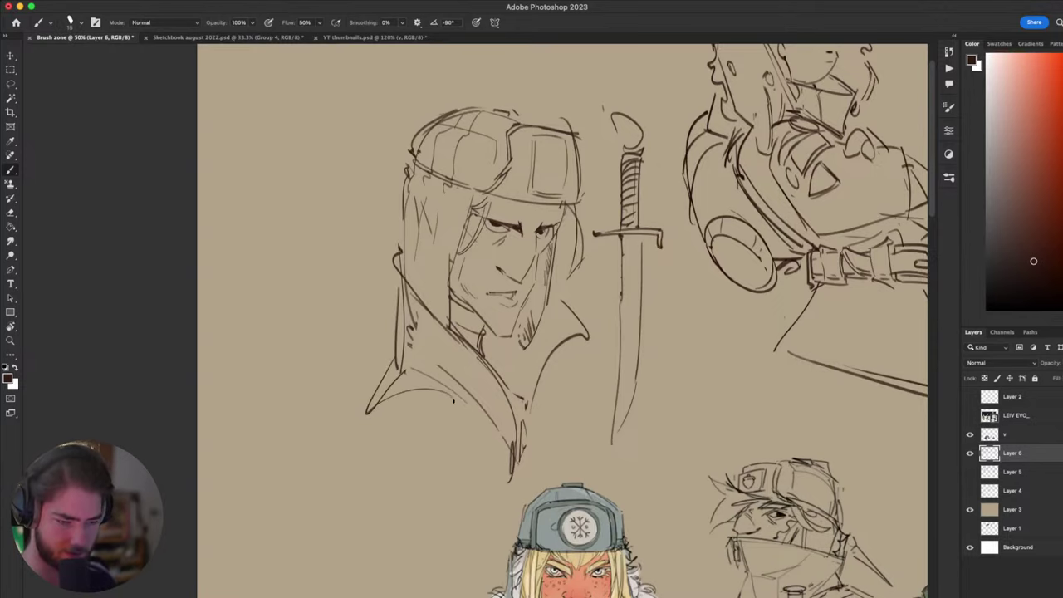
{"action": "left_click_drag", "start_coordinate": [430, 431], "coordinate": [411, 543]}
{"action": "left_click_drag", "start_coordinate": [557, 311], "coordinate": [580, 334]}
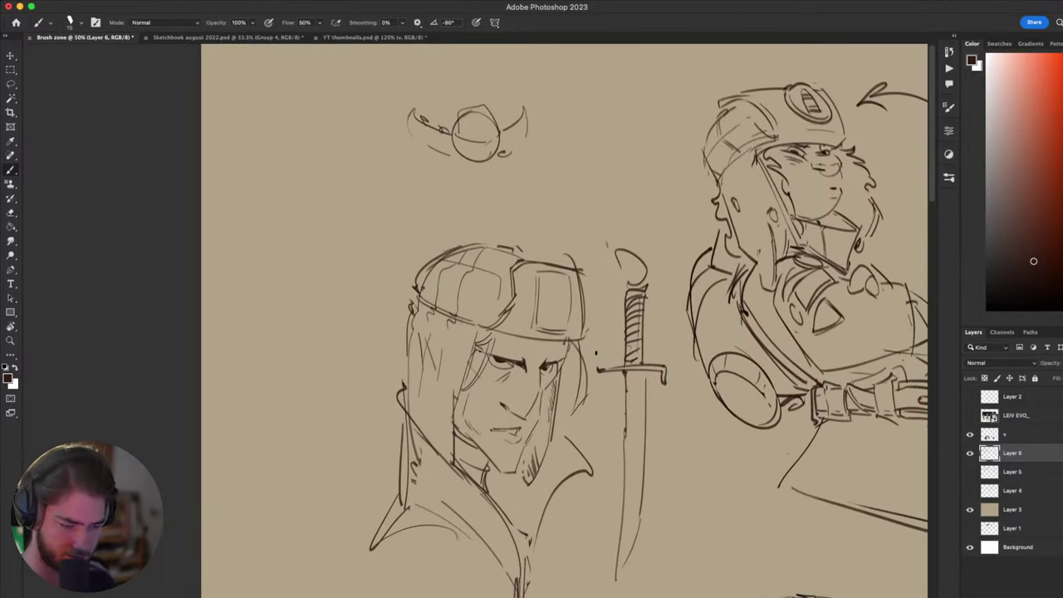
{"action": "mouse_move", "coordinate": [534, 460]}
{"action": "left_mouse_down"}
{"action": "mouse_move", "coordinate": [577, 435]}
{"action": "mouse_move", "coordinate": [627, 348]}
{"action": "mouse_move", "coordinate": [532, 410]}
{"action": "left_mouse_up"}
{"action": "key", "text": "shift+super+h"}
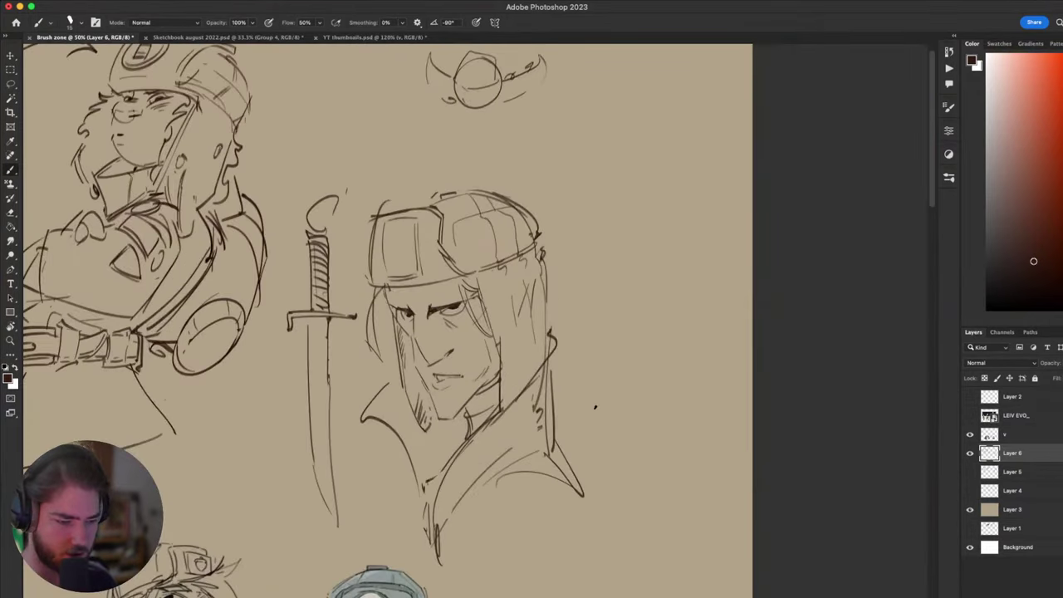
- Erase the cap's rear lower edge and redraw it as a higher curve ending in a back corner
{"action": "left_click_drag", "start_coordinate": [568, 353], "coordinate": [604, 371]}
{"action": "key", "text": "e"}
{"action": "mouse_move", "coordinate": [522, 290]}
{"action": "left_mouse_down"}
{"action": "mouse_move", "coordinate": [580, 261]}
{"action": "mouse_move", "coordinate": [576, 278]}
{"action": "mouse_move", "coordinate": [510, 295]}
{"action": "mouse_move", "coordinate": [586, 277]}
{"action": "mouse_move", "coordinate": [700, 332]}
{"action": "mouse_move", "coordinate": [798, 56]}
{"action": "mouse_move", "coordinate": [619, 254]}
{"action": "left_mouse_up"}
{"action": "key", "text": "b"}
{"action": "key", "text": "super+z"}
{"action": "key", "text": "super+z"}
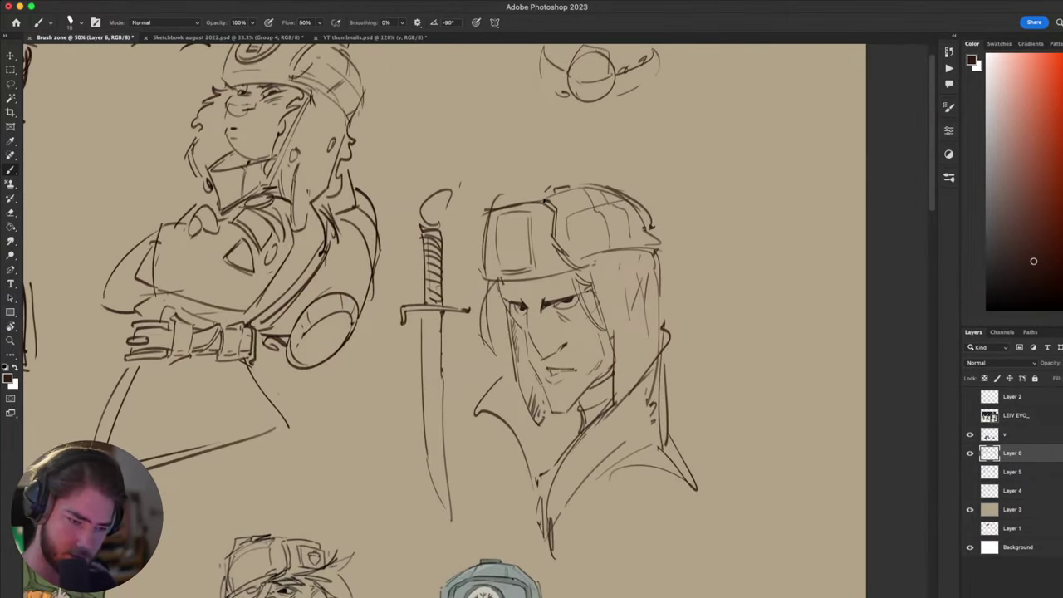
{"action": "mouse_move", "coordinate": [523, 203]}
{"action": "left_mouse_down"}
{"action": "mouse_move", "coordinate": [556, 181]}
{"action": "mouse_move", "coordinate": [682, 242]}
{"action": "left_mouse_up"}
{"action": "key", "text": "super+z"}
- Erase the cap's panel seams and heavy rear outline, and redraw the crown as a plain sloping curve
{"action": "key", "text": "e"}
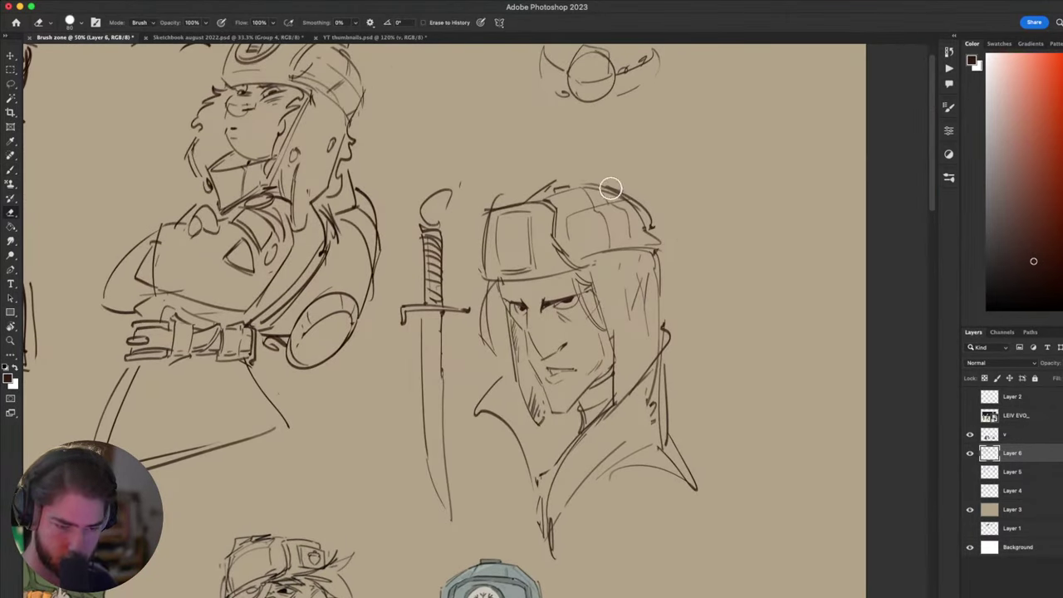
{"action": "mouse_move", "coordinate": [613, 188]}
{"action": "left_mouse_down"}
{"action": "mouse_move", "coordinate": [595, 194]}
{"action": "mouse_move", "coordinate": [664, 223]}
{"action": "mouse_move", "coordinate": [622, 231]}
{"action": "mouse_move", "coordinate": [662, 251]}
{"action": "left_mouse_up"}
{"action": "key", "text": "b"}
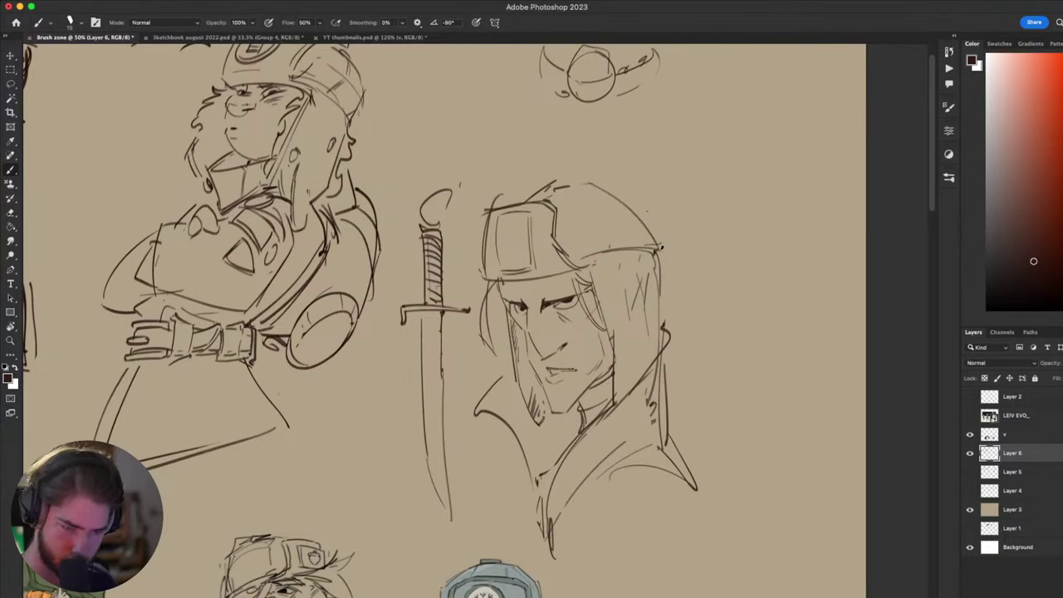
{"action": "key", "text": "super+z"}
{"action": "mouse_move", "coordinate": [593, 190]}
{"action": "left_mouse_down"}
{"action": "mouse_move", "coordinate": [640, 222]}
{"action": "mouse_move", "coordinate": [657, 250]}
{"action": "left_mouse_up"}
- Redraw the near ear flap's front edge as a straight line down to the collar and hatch its back edge
{"action": "left_click_drag", "start_coordinate": [626, 399], "coordinate": [638, 254]}
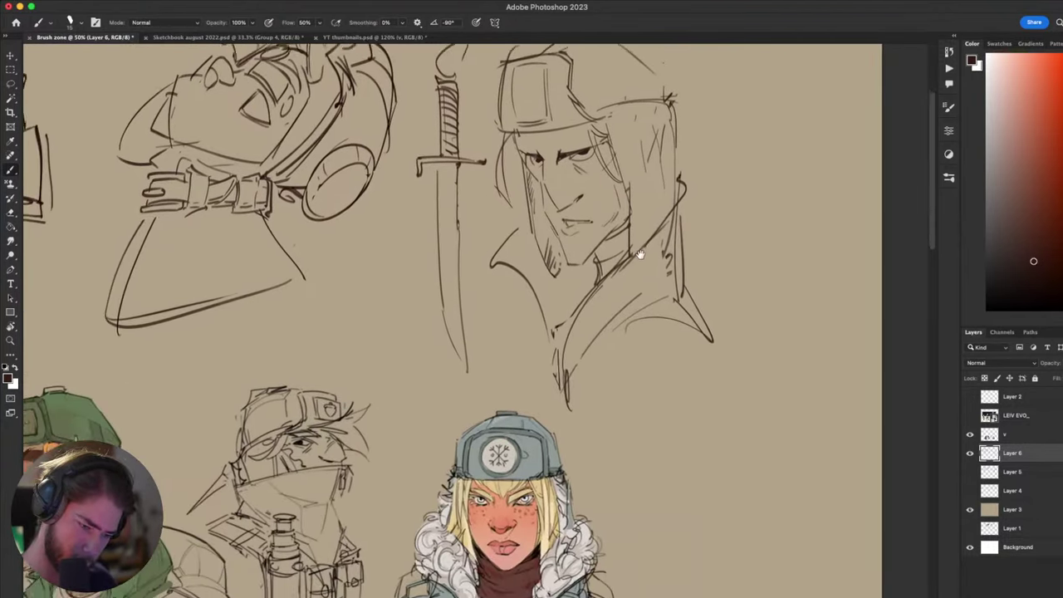
{"action": "left_click_drag", "start_coordinate": [702, 223], "coordinate": [569, 334]}
{"action": "mouse_move", "coordinate": [651, 314]}
{"action": "left_mouse_down"}
{"action": "mouse_move", "coordinate": [733, 345]}
{"action": "mouse_move", "coordinate": [769, 308]}
{"action": "mouse_move", "coordinate": [700, 342]}
{"action": "mouse_move", "coordinate": [702, 361]}
{"action": "left_mouse_up"}
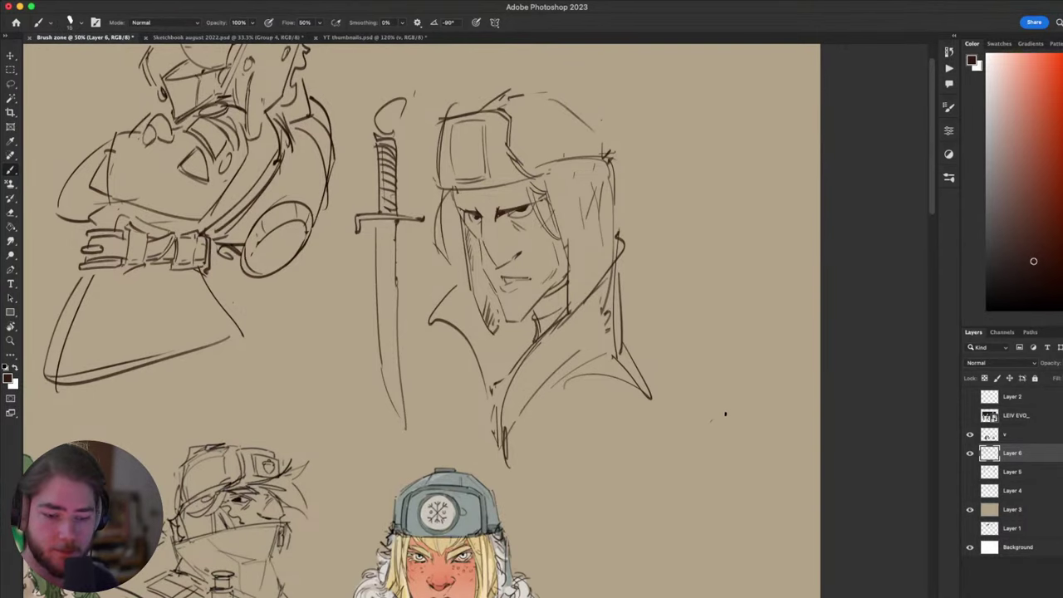
{"action": "left_click_drag", "start_coordinate": [698, 433], "coordinate": [710, 446]}
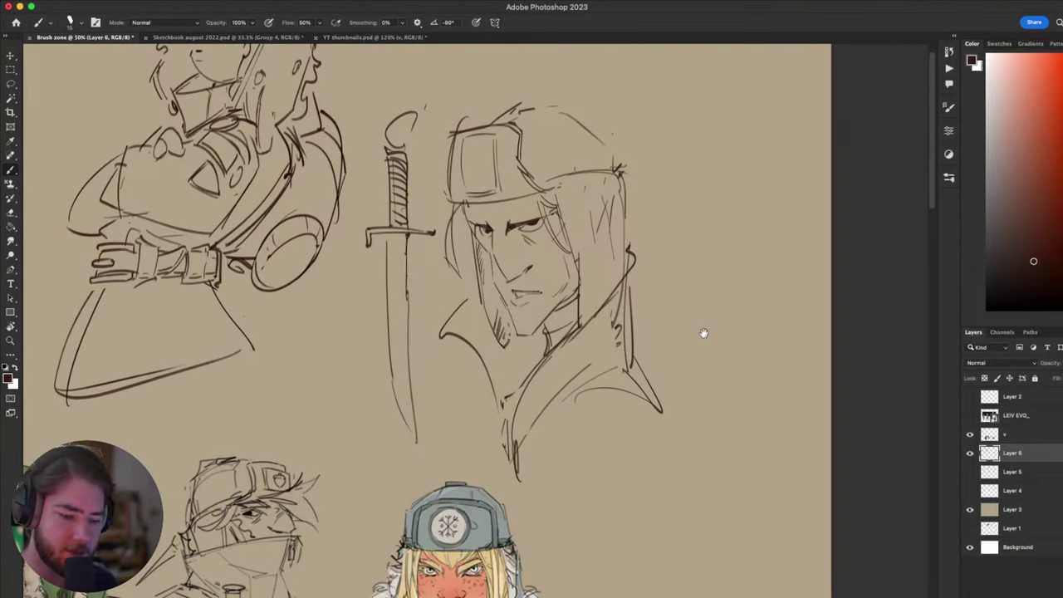
{"action": "left_click_drag", "start_coordinate": [656, 366], "coordinate": [668, 466]}
{"action": "key", "text": "e"}
{"action": "mouse_move", "coordinate": [589, 359]}
{"action": "left_mouse_down"}
{"action": "mouse_move", "coordinate": [589, 423]}
{"action": "mouse_move", "coordinate": [579, 413]}
{"action": "left_mouse_up"}
{"action": "key", "text": "b"}
{"action": "mouse_move", "coordinate": [575, 335]}
{"action": "left_mouse_down"}
{"action": "mouse_move", "coordinate": [569, 440]}
{"action": "mouse_move", "coordinate": [610, 407]}
{"action": "left_mouse_up"}
{"action": "mouse_move", "coordinate": [633, 353]}
{"action": "left_mouse_down"}
{"action": "mouse_move", "coordinate": [620, 403]}
{"action": "mouse_move", "coordinate": [634, 333]}
{"action": "mouse_move", "coordinate": [622, 383]}
{"action": "left_mouse_up"}
{"action": "key", "text": "super+z"}
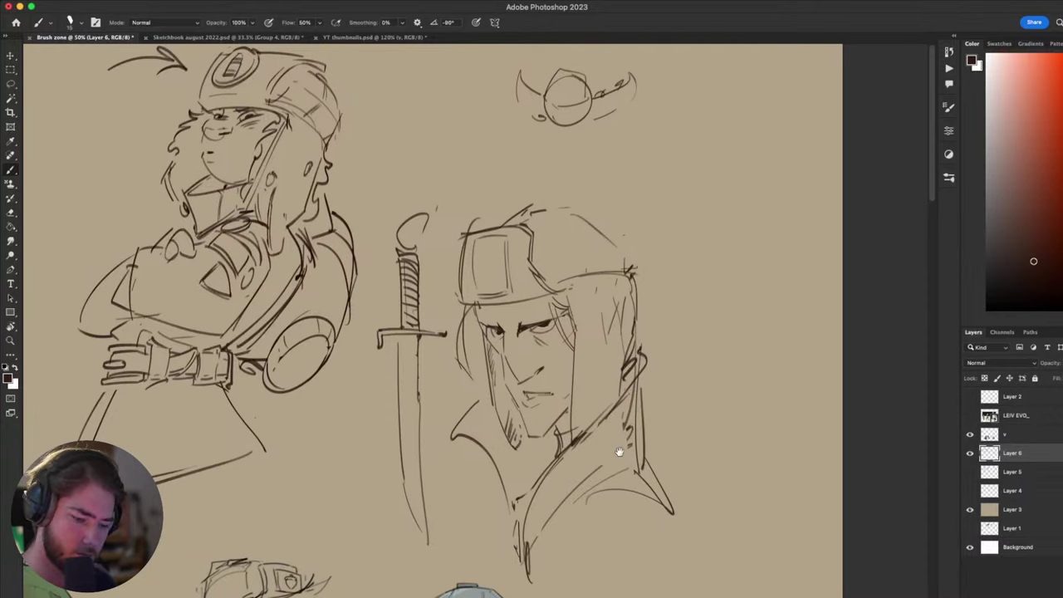
- Erase the cap's raised rear edge and redraw it lower as a doubled line across the top of the near flap
{"action": "scroll", "coordinate": [772, 263], "scroll_direction": "down", "scroll_amount": 8}
{"action": "mouse_move", "coordinate": [758, 313]}
{"action": "left_mouse_down"}
{"action": "mouse_move", "coordinate": [787, 265]}
{"action": "mouse_move", "coordinate": [702, 383]}
{"action": "mouse_move", "coordinate": [761, 404]}
{"action": "mouse_move", "coordinate": [720, 441]}
{"action": "left_mouse_up"}
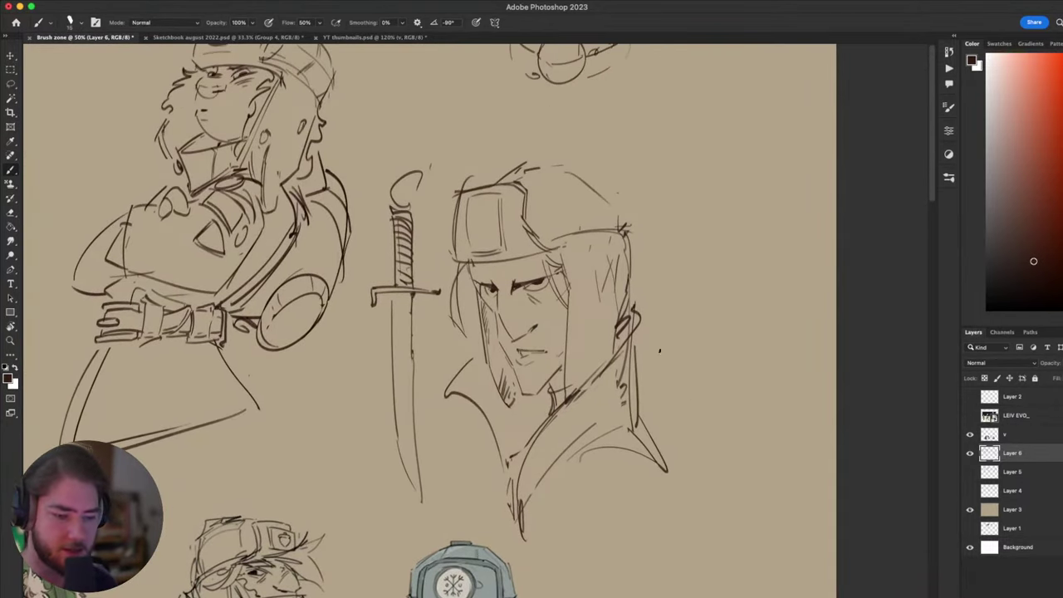
{"action": "left_click_drag", "start_coordinate": [660, 351], "coordinate": [688, 376]}
{"action": "key", "text": "e"}
{"action": "mouse_move", "coordinate": [603, 259]}
{"action": "left_mouse_down"}
{"action": "mouse_move", "coordinate": [593, 273]}
{"action": "mouse_move", "coordinate": [656, 267]}
{"action": "left_mouse_up"}
{"action": "key", "text": "b"}
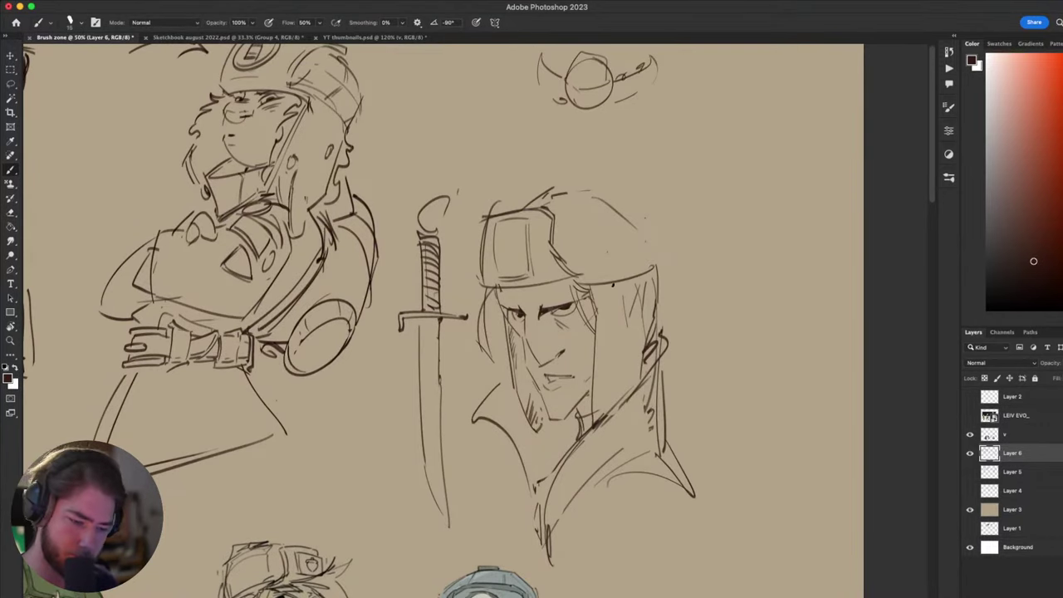
{"action": "scroll", "coordinate": [643, 240], "scroll_direction": "down", "scroll_amount": 3}
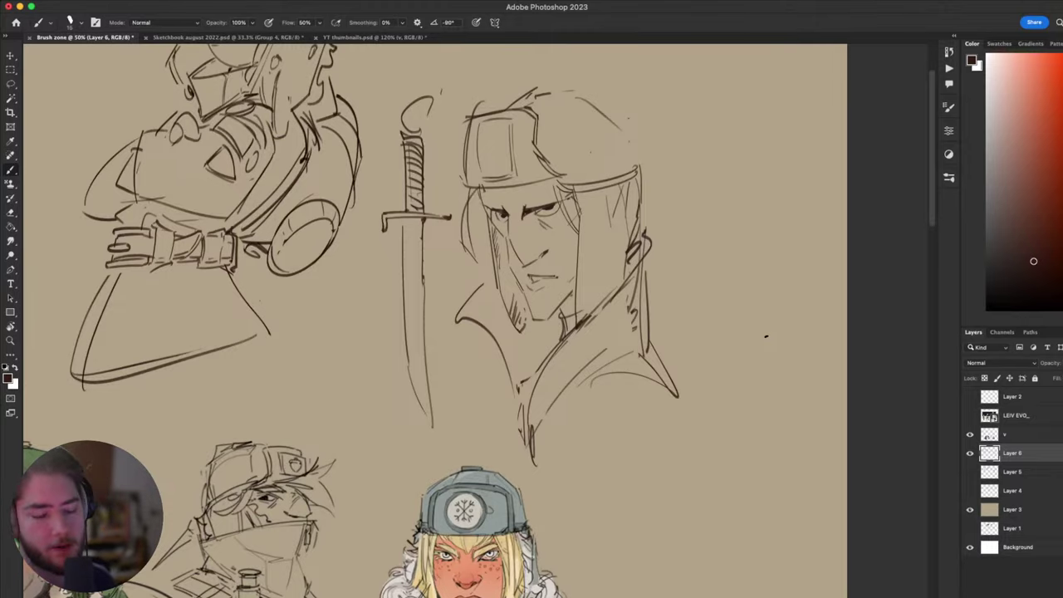
- Review the stern head and sword sketch alongside the coloured winter characters below it
{"action": "left_click_drag", "start_coordinate": [692, 373], "coordinate": [670, 394]}
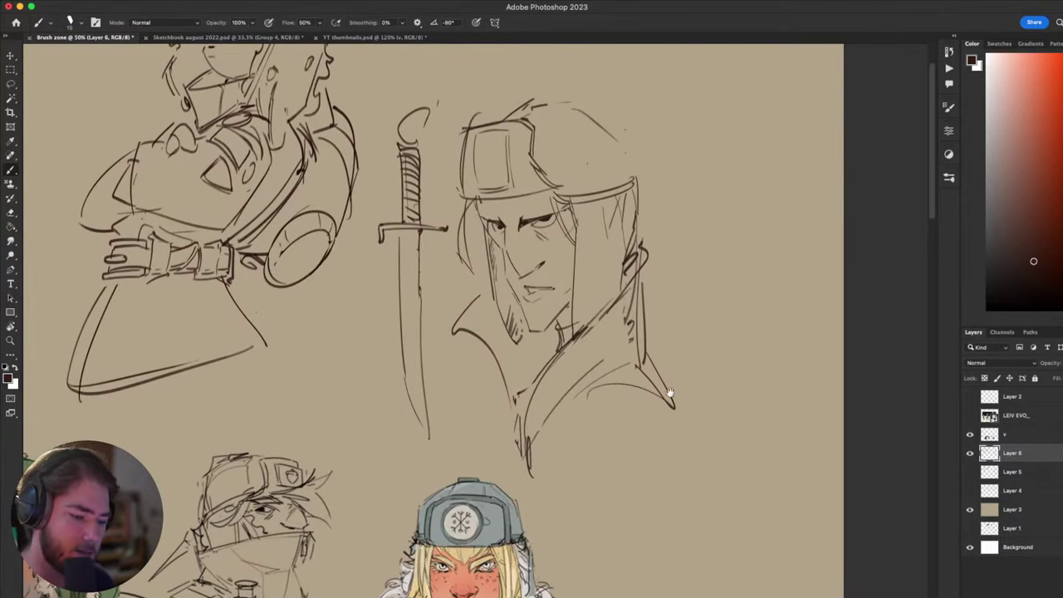
{"action": "left_click_drag", "start_coordinate": [665, 458], "coordinate": [766, 309]}
{"action": "scroll", "coordinate": [678, 424], "scroll_direction": "down", "scroll_amount": 5}
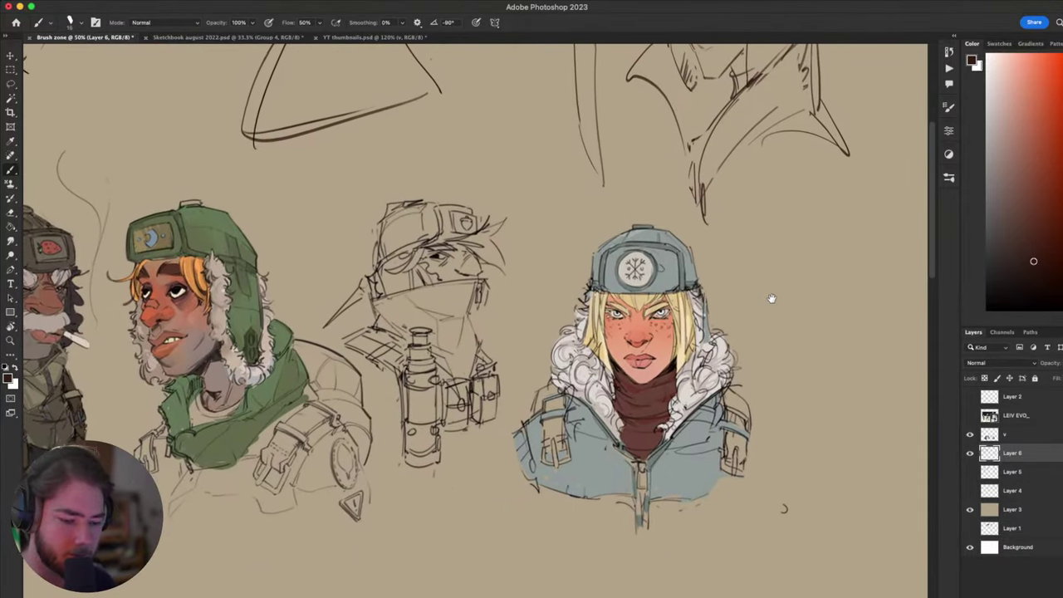
{"action": "scroll", "coordinate": [767, 297], "scroll_direction": "up", "scroll_amount": 10}
{"action": "mouse_move", "coordinate": [647, 488]}
{"action": "left_mouse_down"}
{"action": "mouse_move", "coordinate": [643, 471]}
{"action": "mouse_move", "coordinate": [684, 417]}
{"action": "left_mouse_up"}
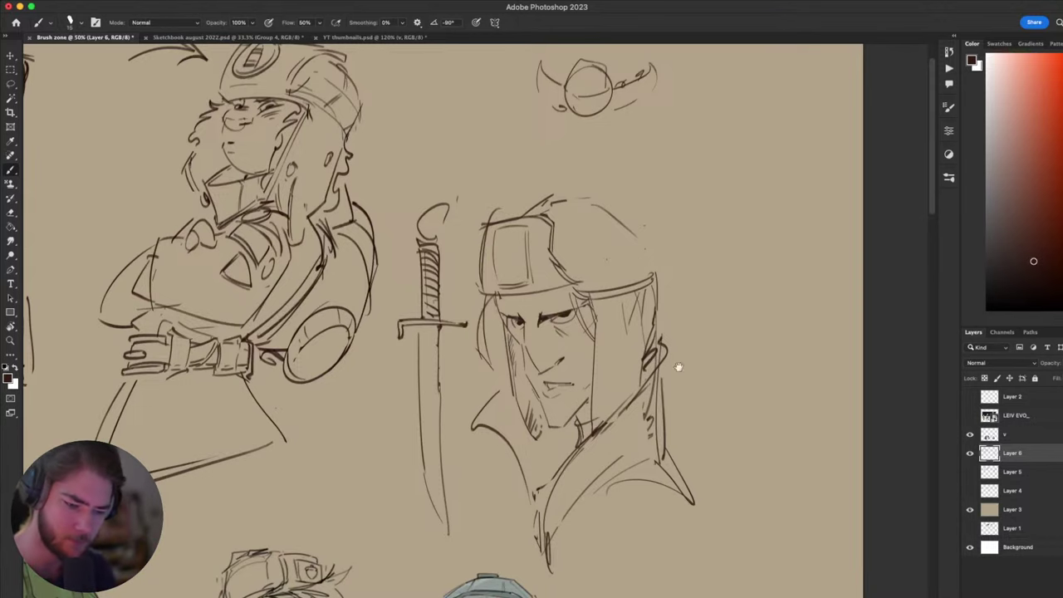
{"action": "scroll", "coordinate": [679, 366], "scroll_direction": "down", "scroll_amount": 10}
{"action": "mouse_move", "coordinate": [775, 432]}
{"action": "left_mouse_down"}
{"action": "mouse_move", "coordinate": [752, 407]}
{"action": "mouse_move", "coordinate": [719, 481]}
{"action": "left_mouse_up"}
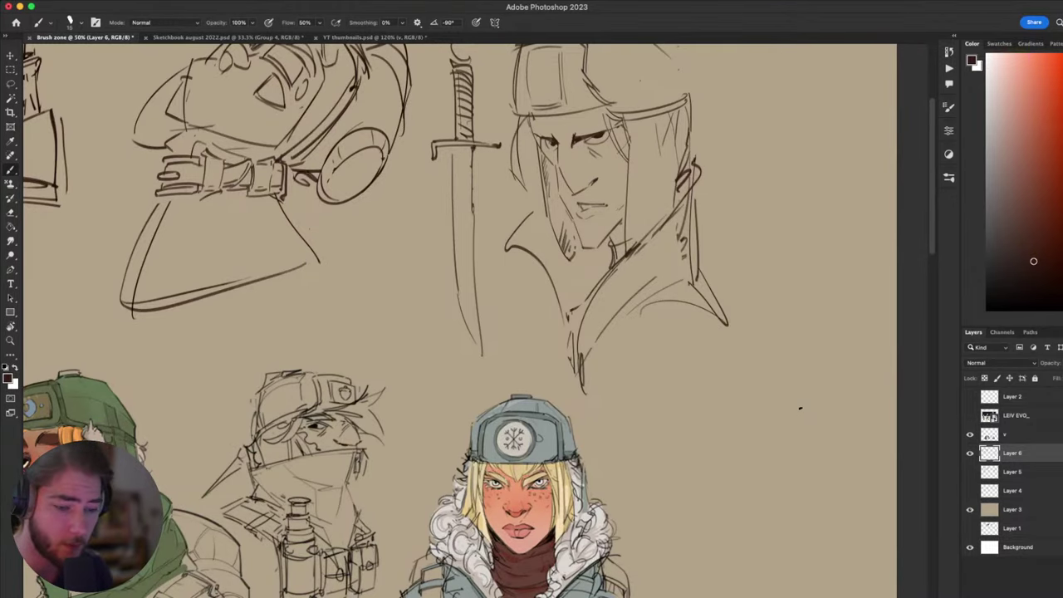
{"action": "mouse_move", "coordinate": [782, 440]}
{"action": "left_mouse_down"}
{"action": "mouse_move", "coordinate": [823, 421]}
{"action": "mouse_move", "coordinate": [780, 492]}
{"action": "mouse_move", "coordinate": [780, 565]}
{"action": "left_mouse_up"}
{"action": "key", "text": "super+z"}
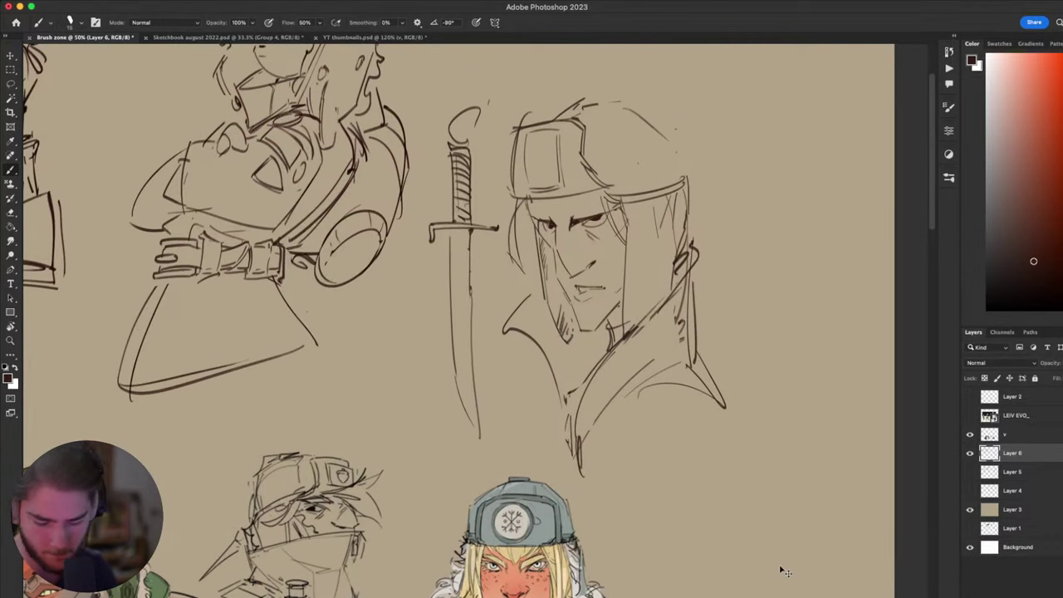
- Draw a short angled line at the back of the cap joining the crown's slope to the rear lower edge
{"action": "key", "text": "super+plus"}
{"action": "left_click_drag", "start_coordinate": [728, 427], "coordinate": [652, 524]}
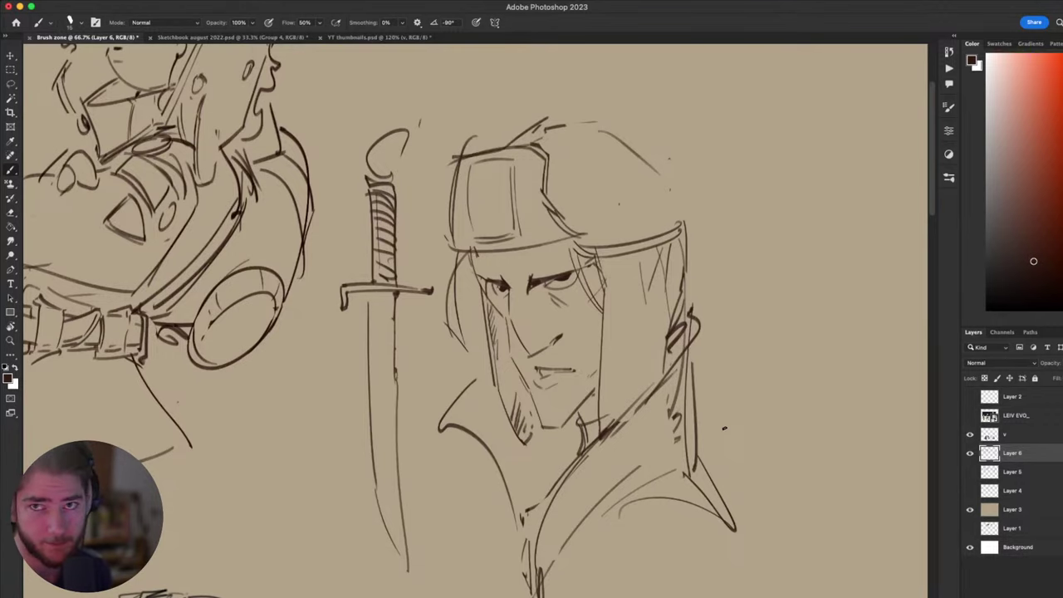
{"action": "left_click_drag", "start_coordinate": [697, 484], "coordinate": [668, 508]}
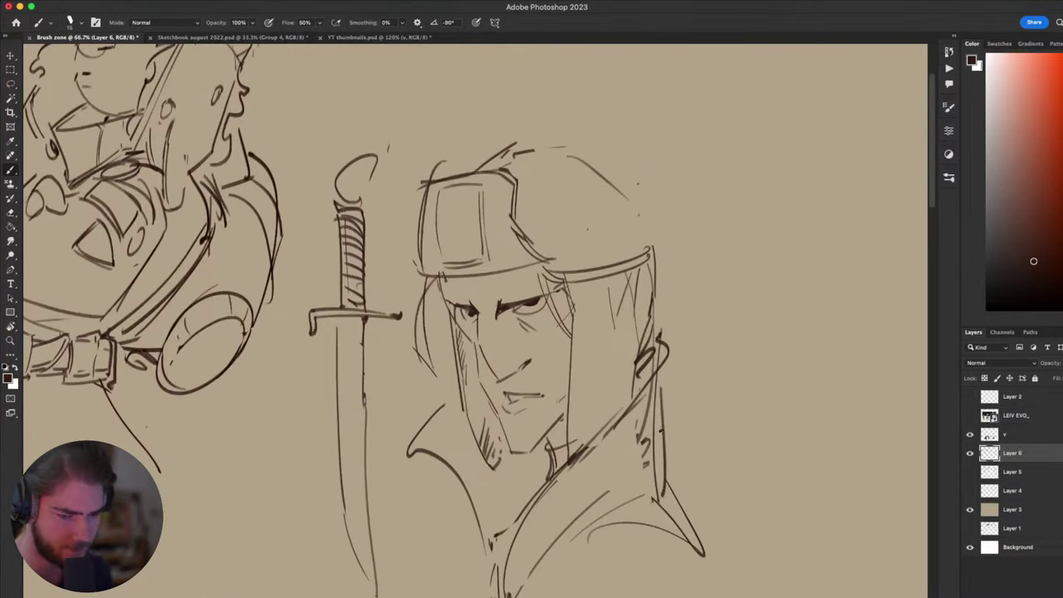
{"action": "mouse_move", "coordinate": [644, 238]}
{"action": "left_mouse_down"}
{"action": "mouse_move", "coordinate": [668, 204]}
{"action": "mouse_move", "coordinate": [669, 219]}
{"action": "left_mouse_up"}
{"action": "key", "text": "super+z"}
{"action": "key", "text": "super+z"}
{"action": "key", "text": "super+z"}
{"action": "mouse_move", "coordinate": [661, 173]}
{"action": "left_mouse_down"}
{"action": "mouse_move", "coordinate": [668, 217]}
{"action": "mouse_move", "coordinate": [723, 196]}
{"action": "mouse_move", "coordinate": [710, 222]}
{"action": "left_mouse_up"}
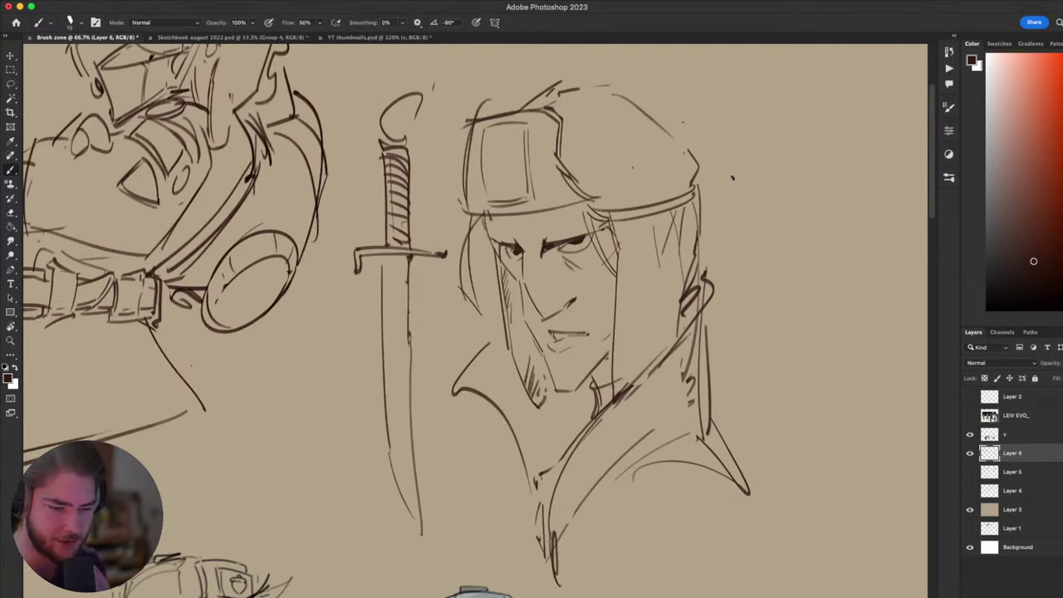
{"action": "key", "text": "super+minus"}
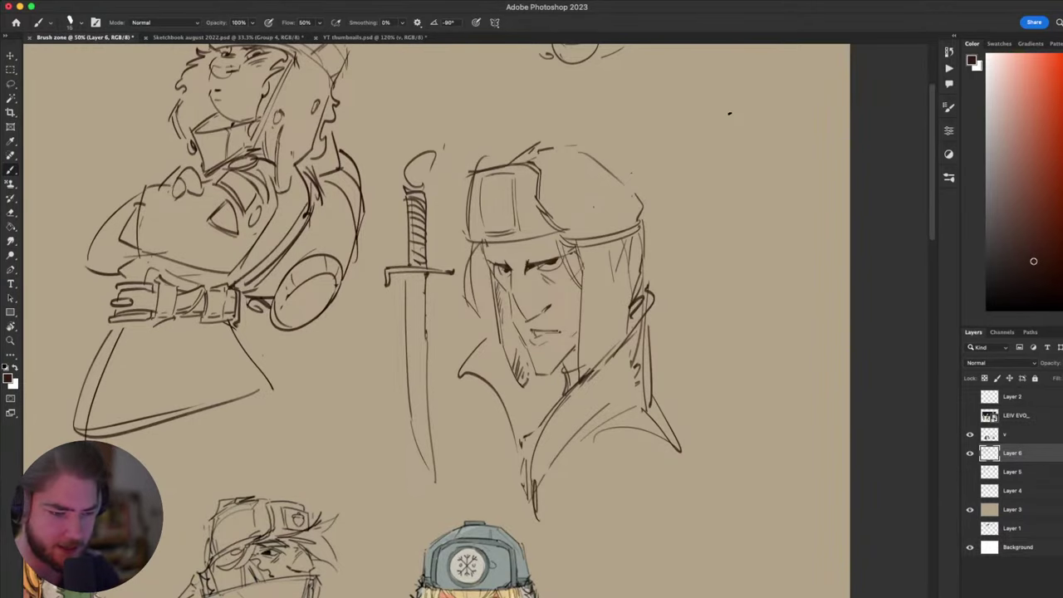
- Draw a thin inner line along the length of the curved sword's blade, following its edge down towards the tip
{"action": "scroll", "coordinate": [826, 432], "scroll_direction": "left", "scroll_amount": 2}
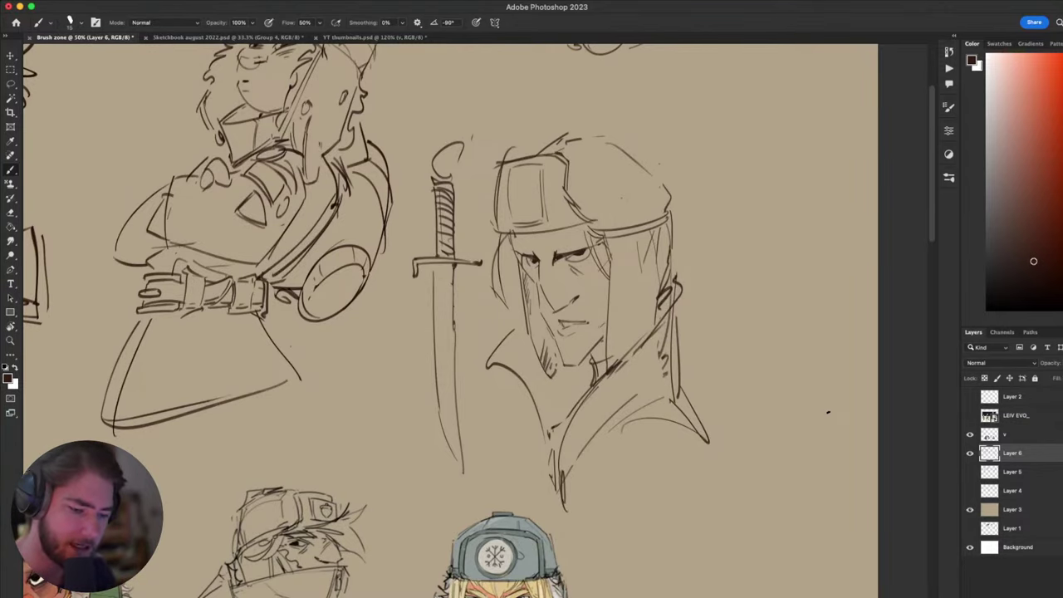
{"action": "scroll", "coordinate": [829, 412], "scroll_direction": "left", "scroll_amount": 3}
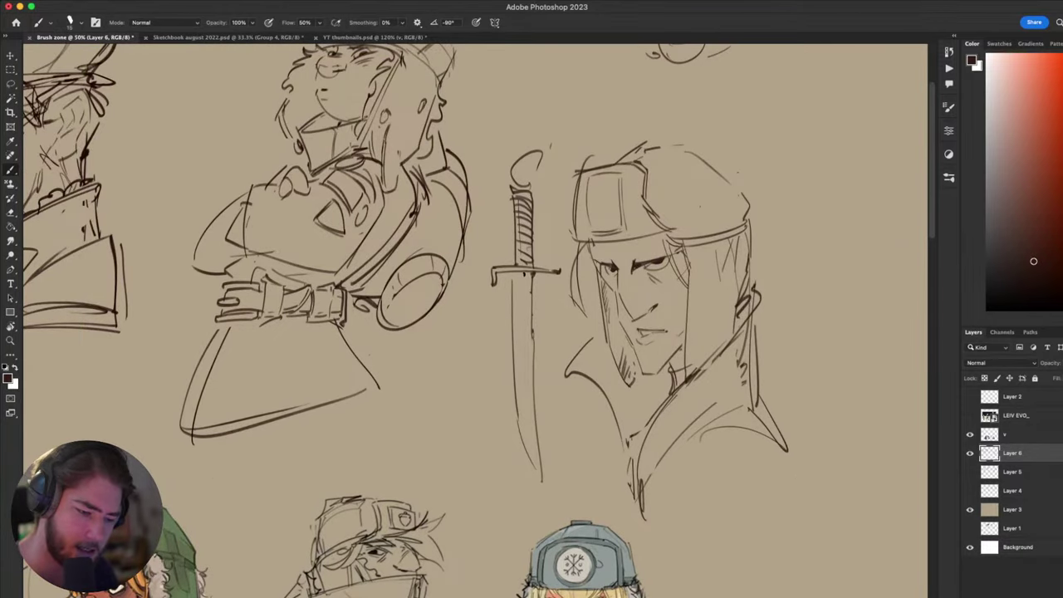
{"action": "mouse_move", "coordinate": [524, 274]}
{"action": "left_mouse_down"}
{"action": "mouse_move", "coordinate": [526, 363]}
{"action": "mouse_move", "coordinate": [519, 356]}
{"action": "mouse_move", "coordinate": [536, 438]}
{"action": "mouse_move", "coordinate": [528, 408]}
{"action": "mouse_move", "coordinate": [553, 460]}
{"action": "mouse_move", "coordinate": [541, 449]}
{"action": "mouse_move", "coordinate": [599, 371]}
{"action": "mouse_move", "coordinate": [544, 437]}
{"action": "left_mouse_up"}
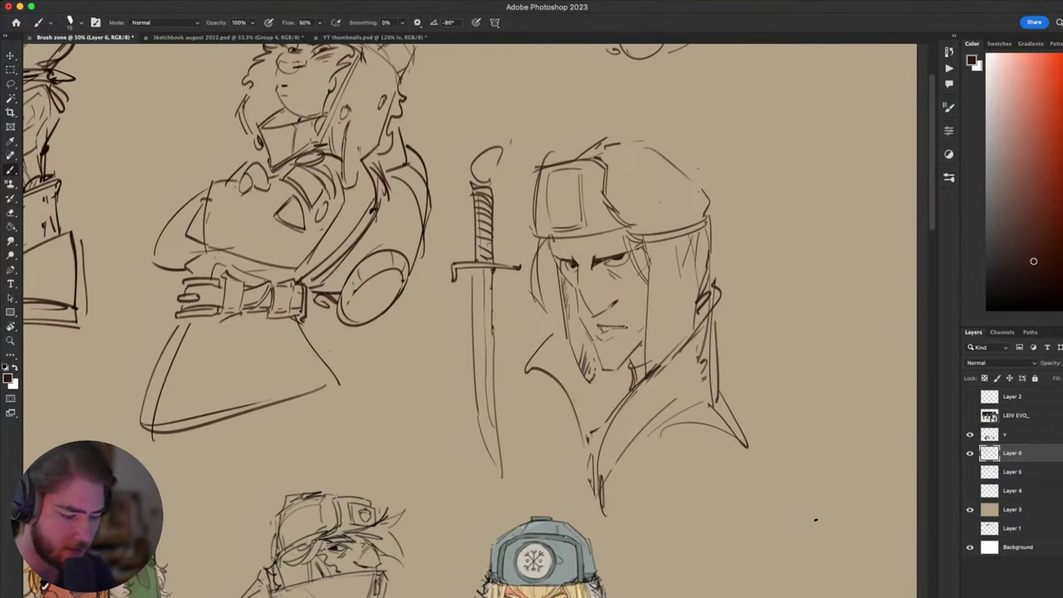
{"action": "scroll", "coordinate": [786, 484], "scroll_direction": "down", "scroll_amount": 3}
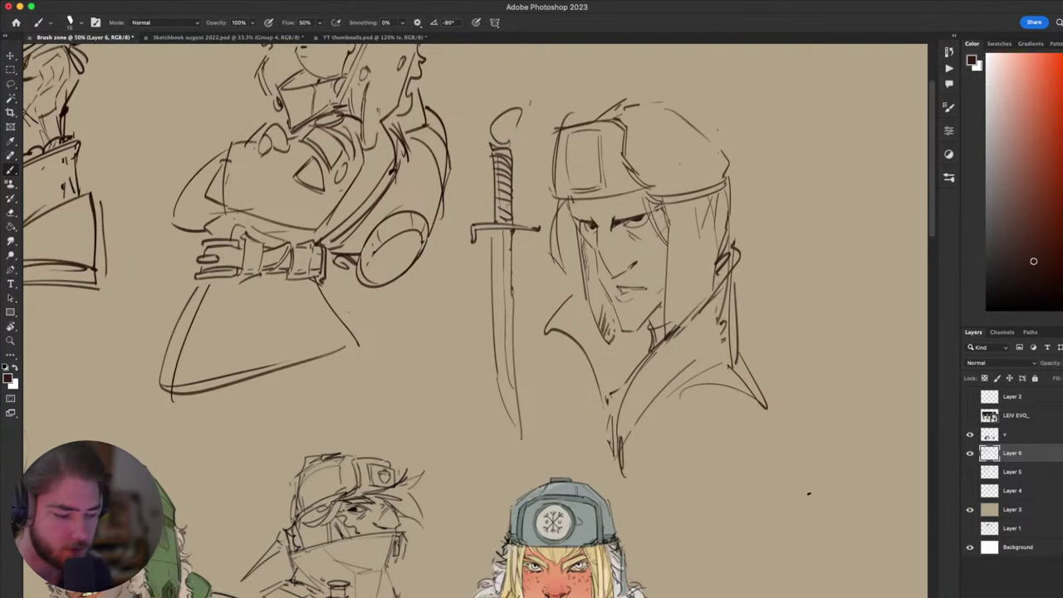
- Redraw the stern head's cap crown with a small raised nub on top and a firmer curve down to the back
{"action": "scroll", "coordinate": [809, 494], "scroll_direction": "up", "scroll_amount": 5}
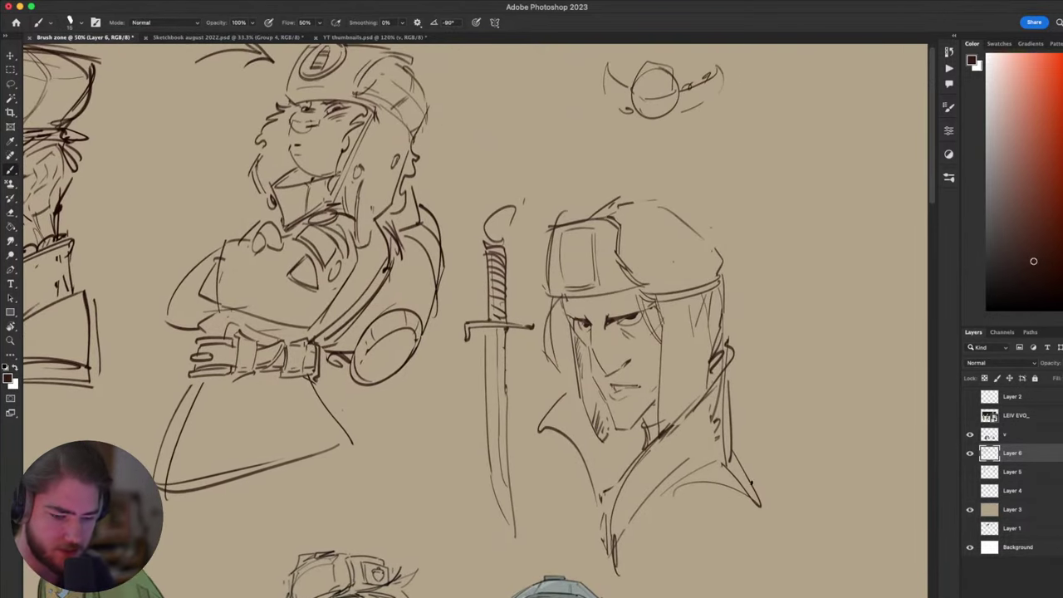
{"action": "left_click_drag", "start_coordinate": [613, 184], "coordinate": [633, 184]}
{"action": "key", "text": "super+z"}
{"action": "mouse_move", "coordinate": [603, 190]}
{"action": "left_mouse_down"}
{"action": "mouse_move", "coordinate": [654, 192]}
{"action": "mouse_move", "coordinate": [706, 242]}
{"action": "left_mouse_up"}
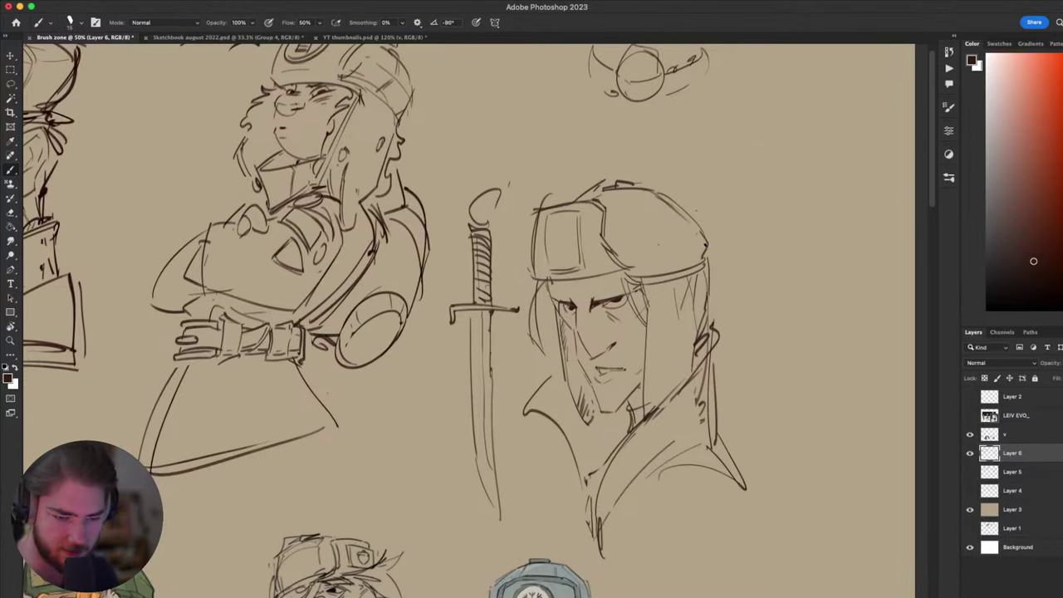
- Replace the angular rear edge of the cap's front panel with a smooth curve sweeping down to the lower rim
{"action": "scroll", "coordinate": [480, 321], "scroll_direction": "down", "scroll_amount": 2}
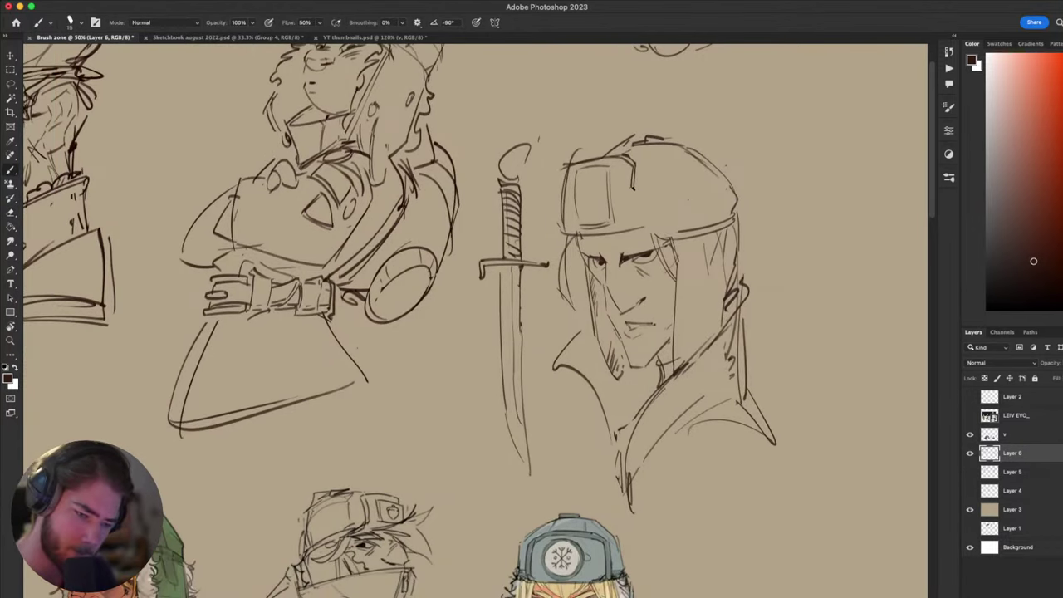
{"action": "key", "text": "super+z"}
{"action": "left_click_drag", "start_coordinate": [634, 191], "coordinate": [661, 234]}
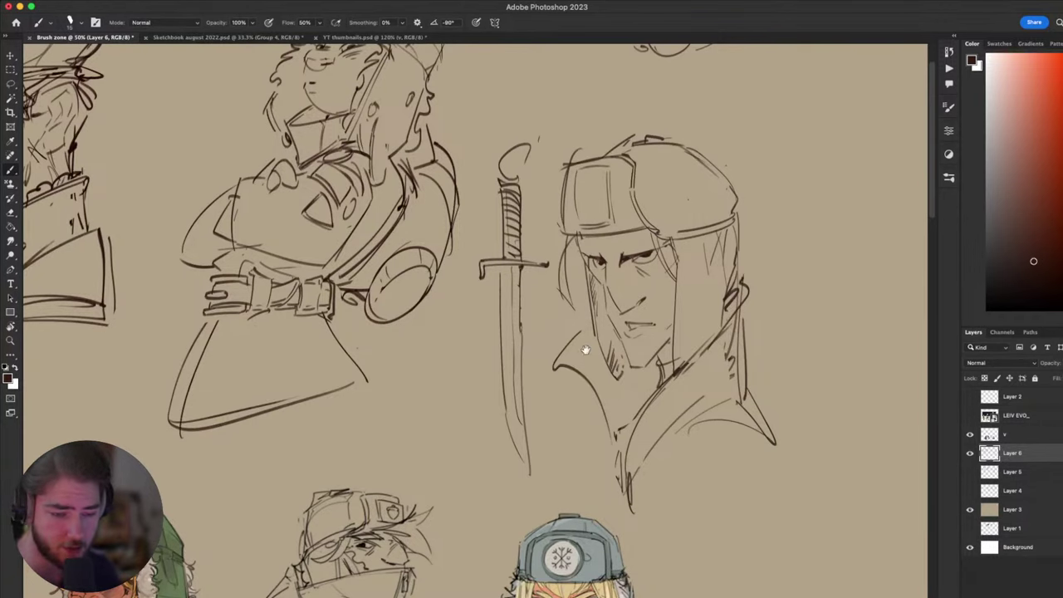
{"action": "scroll", "coordinate": [585, 349], "scroll_direction": "right", "scroll_amount": 2}
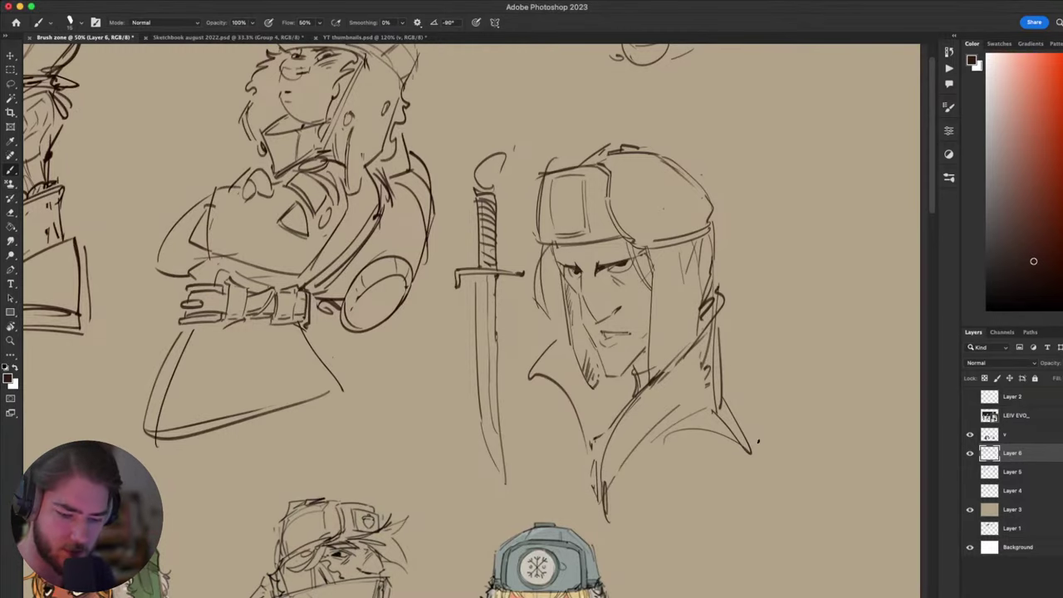
- Erase the coat collar's long rear point and redraw its back edge as a thin line below the near ear flap
{"action": "scroll", "coordinate": [741, 438], "scroll_direction": "down", "scroll_amount": 2}
{"action": "key", "text": "e"}
{"action": "mouse_move", "coordinate": [716, 242]}
{"action": "left_mouse_down"}
{"action": "mouse_move", "coordinate": [739, 273]}
{"action": "mouse_move", "coordinate": [725, 308]}
{"action": "mouse_move", "coordinate": [728, 372]}
{"action": "mouse_move", "coordinate": [716, 307]}
{"action": "left_mouse_up"}
{"action": "key", "text": "b"}
{"action": "mouse_move", "coordinate": [718, 321]}
{"action": "left_mouse_down"}
{"action": "mouse_move", "coordinate": [642, 410]}
{"action": "mouse_move", "coordinate": [712, 320]}
{"action": "left_mouse_up"}
{"action": "key", "text": "super+z"}
- Redraw the collar's lower fold as doubled lines sweeping back to a short angled tip over the shoulder
{"action": "left_click_drag", "start_coordinate": [640, 399], "coordinate": [738, 334]}
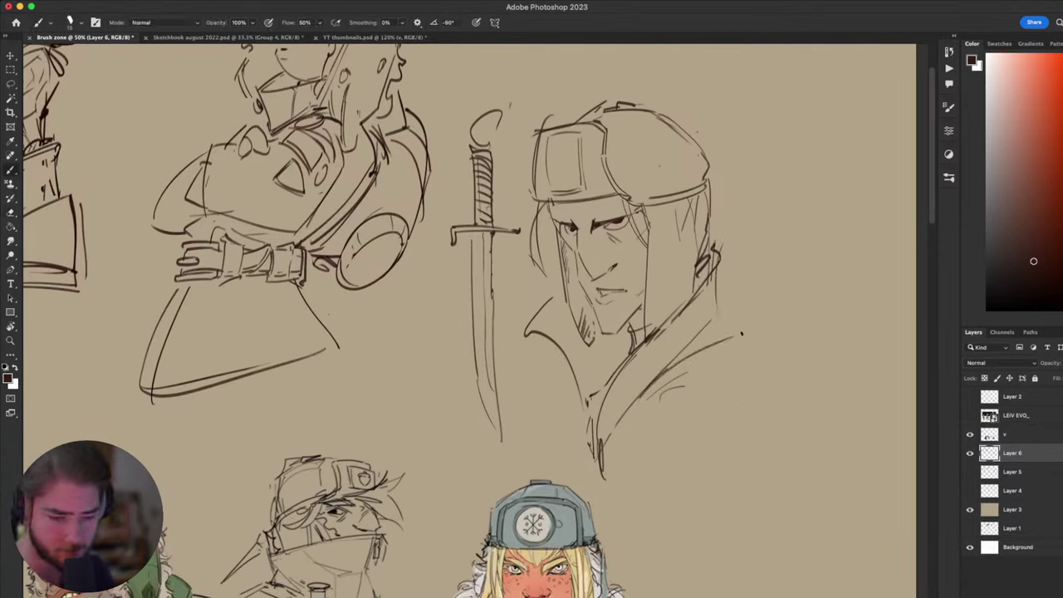
{"action": "left_click_drag", "start_coordinate": [668, 372], "coordinate": [735, 353]}
{"action": "mouse_move", "coordinate": [724, 313]}
{"action": "left_mouse_down"}
{"action": "mouse_move", "coordinate": [736, 366]}
{"action": "mouse_move", "coordinate": [748, 365]}
{"action": "left_mouse_up"}
{"action": "key", "text": "super+z"}
{"action": "key", "text": "super+z"}
{"action": "key", "text": "super+z"}
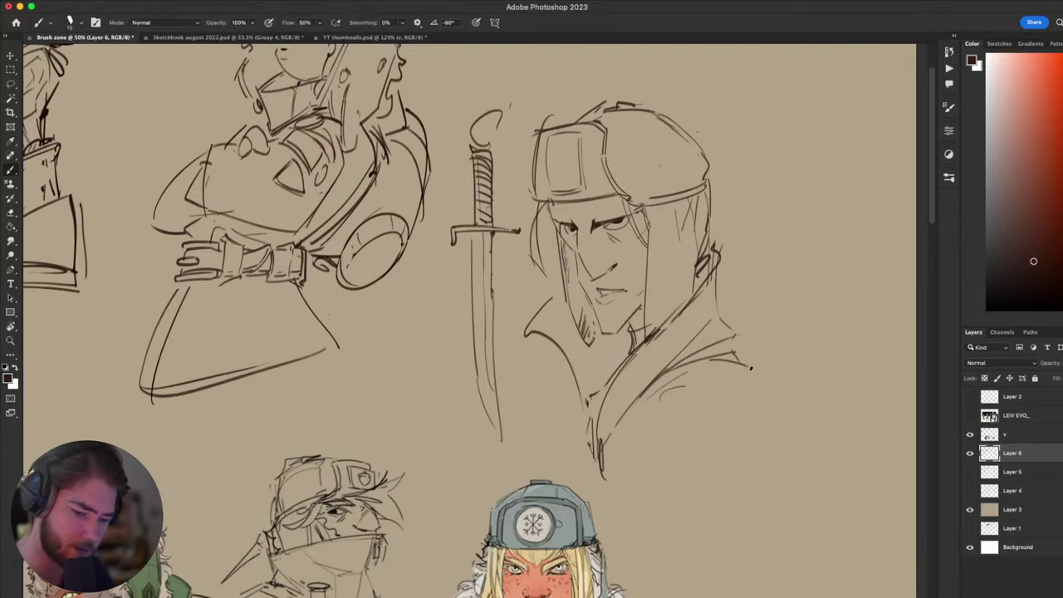
- Erase the sword's hooked pommel and redraw it as a rounded pommel with a small oval inside
{"action": "left_click_drag", "start_coordinate": [717, 468], "coordinate": [712, 472]}
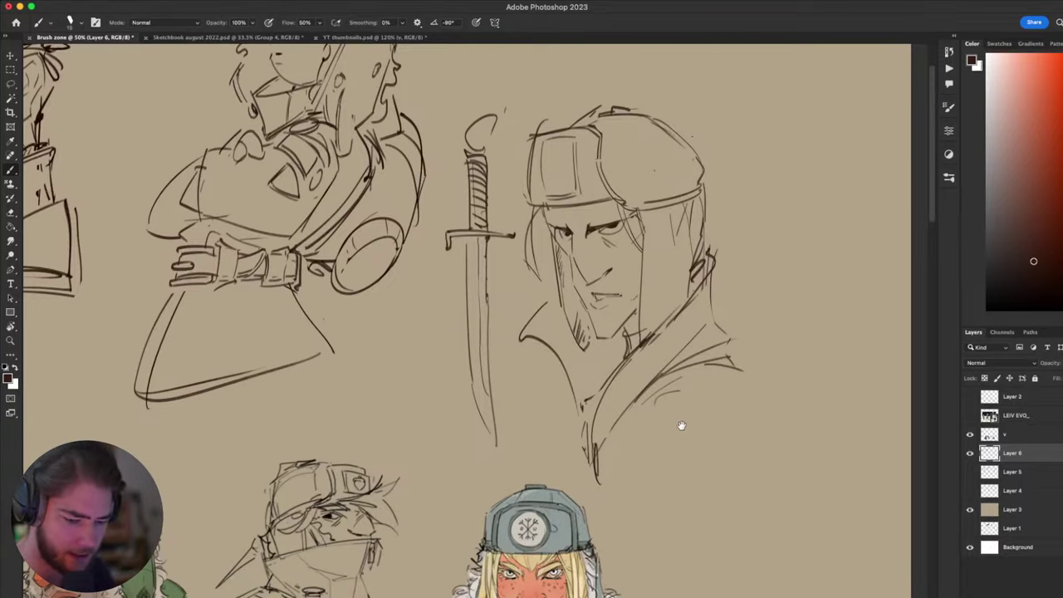
{"action": "left_click_drag", "start_coordinate": [679, 427], "coordinate": [746, 510]}
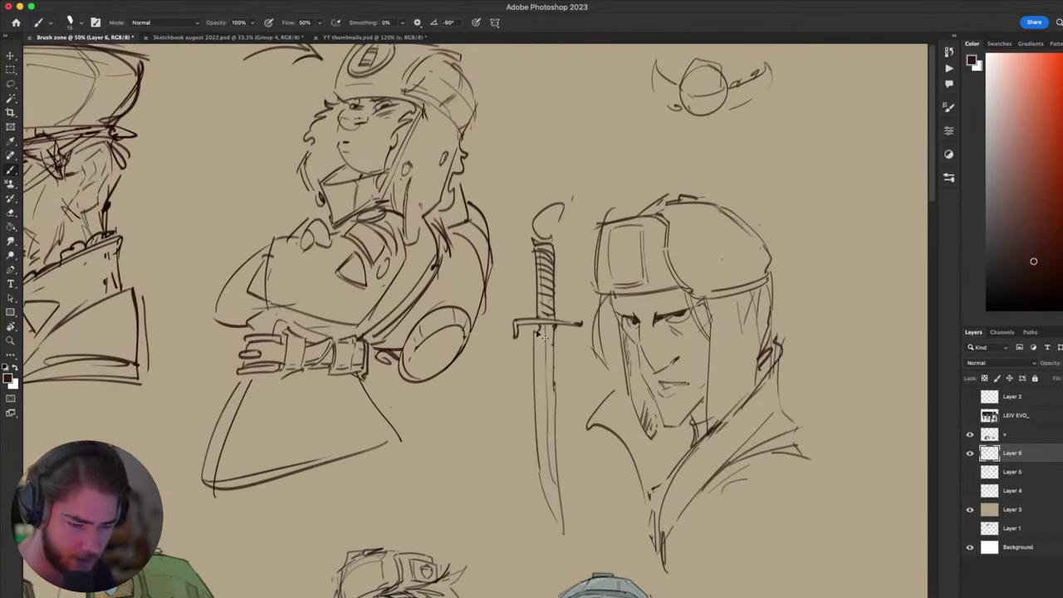
{"action": "left_click_drag", "start_coordinate": [612, 398], "coordinate": [589, 339]}
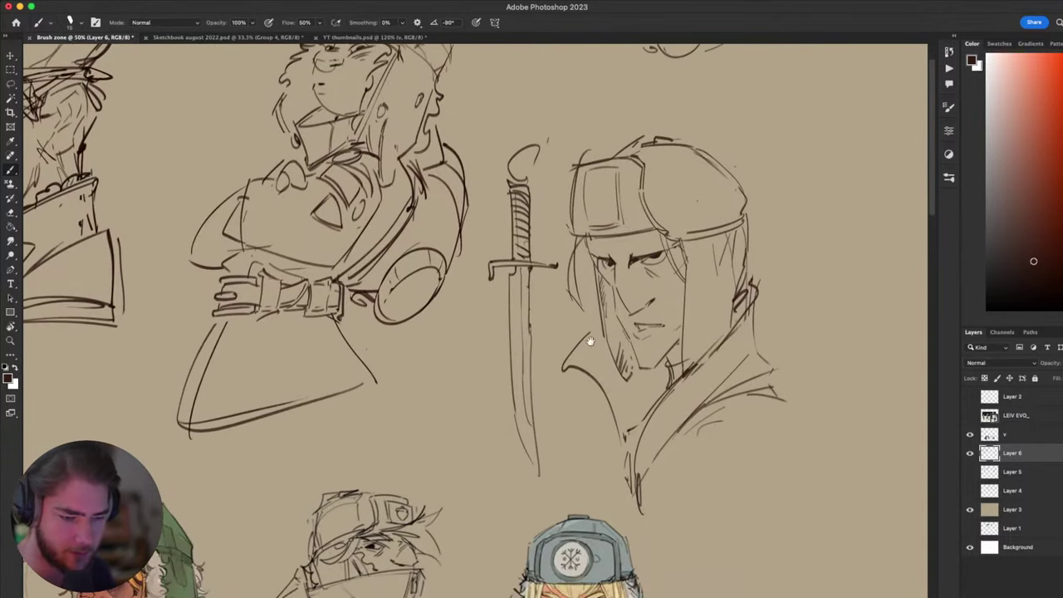
{"action": "left_click_drag", "start_coordinate": [777, 432], "coordinate": [803, 344]}
{"action": "left_click_drag", "start_coordinate": [774, 488], "coordinate": [803, 472]}
{"action": "left_click_drag", "start_coordinate": [757, 374], "coordinate": [781, 541]}
{"action": "key", "text": "e"}
{"action": "mouse_move", "coordinate": [628, 200]}
{"action": "left_mouse_down"}
{"action": "mouse_move", "coordinate": [593, 232]}
{"action": "mouse_move", "coordinate": [608, 220]}
{"action": "mouse_move", "coordinate": [595, 231]}
{"action": "mouse_move", "coordinate": [588, 215]}
{"action": "mouse_move", "coordinate": [591, 244]}
{"action": "mouse_move", "coordinate": [607, 239]}
{"action": "mouse_move", "coordinate": [604, 230]}
{"action": "left_mouse_up"}
{"action": "key", "text": "b"}
{"action": "key", "text": "super+z"}
{"action": "key", "text": "super+z"}
- Compare the stern head and the sword's redrawn pommel with the coloured winter characters below
{"action": "scroll", "coordinate": [712, 321], "scroll_direction": "down", "scroll_amount": 5}
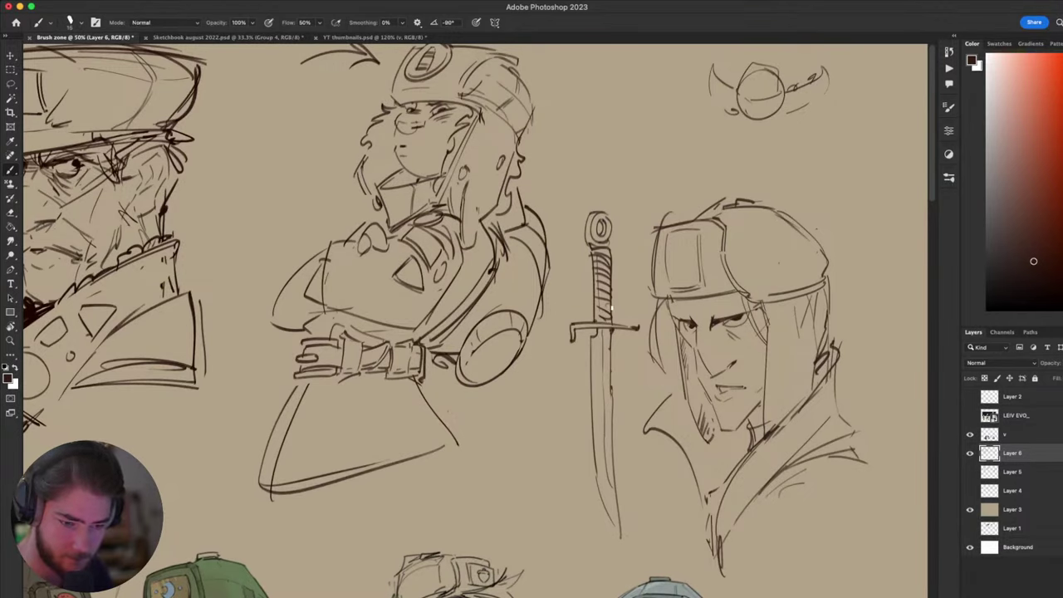
{"action": "scroll", "coordinate": [711, 321], "scroll_direction": "left", "scroll_amount": 5}
{"action": "scroll", "coordinate": [712, 321], "scroll_direction": "up", "scroll_amount": 3}
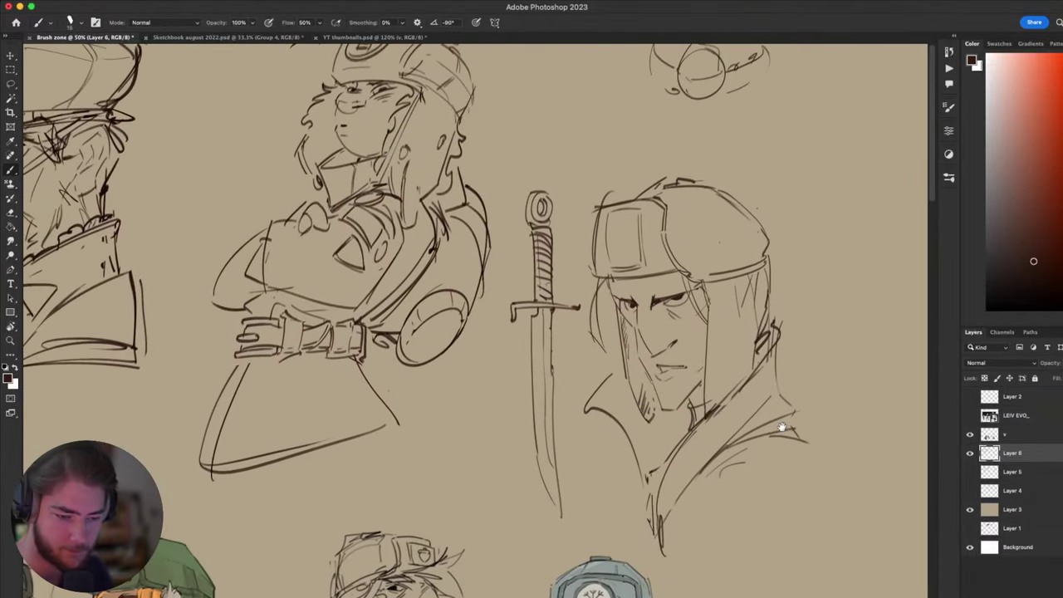
{"action": "scroll", "coordinate": [792, 431], "scroll_direction": "down", "scroll_amount": 5}
{"action": "scroll", "coordinate": [792, 431], "scroll_direction": "right", "scroll_amount": 4}
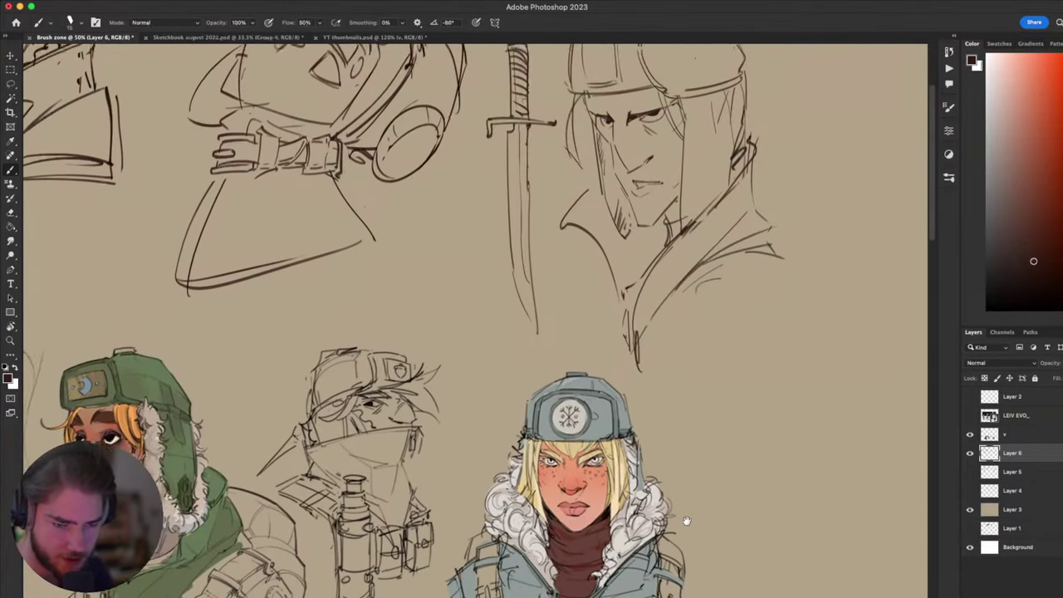
{"action": "mouse_move", "coordinate": [734, 441]}
{"action": "left_mouse_down"}
{"action": "mouse_move", "coordinate": [746, 539]}
{"action": "mouse_move", "coordinate": [726, 504]}
{"action": "left_mouse_up"}
{"action": "left_click_drag", "start_coordinate": [703, 466], "coordinate": [653, 473]}
{"action": "left_click_drag", "start_coordinate": [670, 430], "coordinate": [641, 410]}
{"action": "scroll", "coordinate": [666, 407], "scroll_direction": "up", "scroll_amount": 3}
{"action": "scroll", "coordinate": [666, 407], "scroll_direction": "left", "scroll_amount": 2}
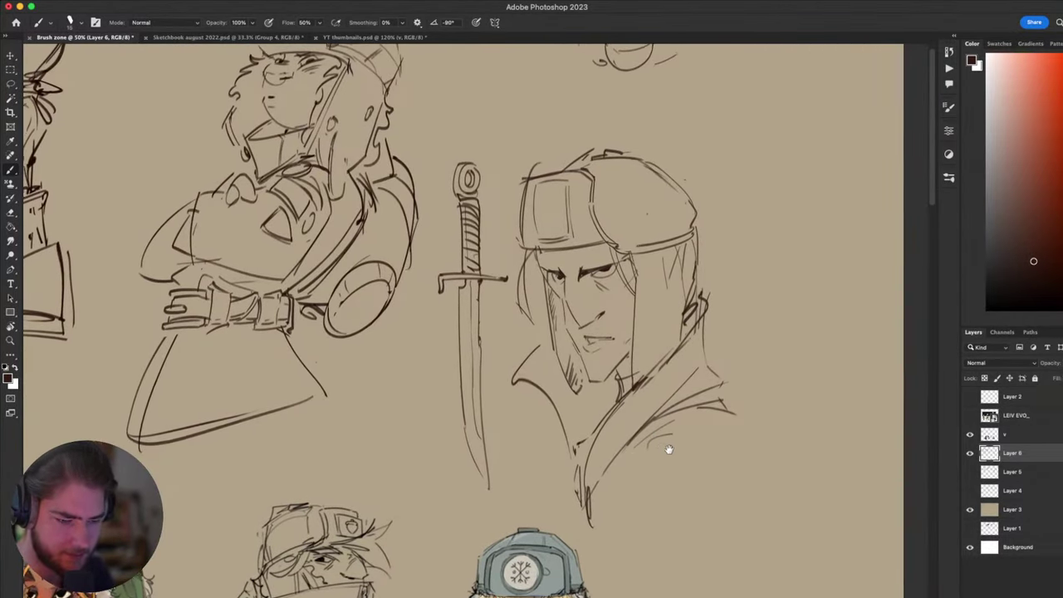
- Erase the sword's rounded pommel and redraw it as a squared block with a smaller square inside
{"action": "key", "text": "e"}
{"action": "key", "text": "b"}
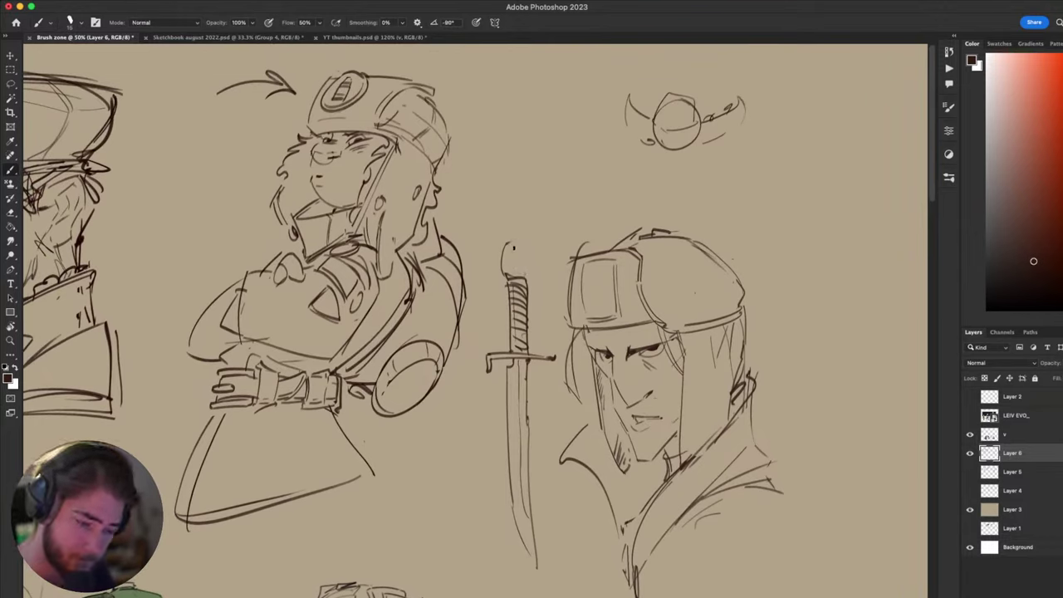
{"action": "mouse_move", "coordinate": [508, 243]}
{"action": "left_mouse_down"}
{"action": "mouse_move", "coordinate": [535, 264]}
{"action": "mouse_move", "coordinate": [534, 251]}
{"action": "mouse_move", "coordinate": [527, 278]}
{"action": "mouse_move", "coordinate": [508, 271]}
{"action": "mouse_move", "coordinate": [529, 272]}
{"action": "mouse_move", "coordinate": [529, 253]}
{"action": "mouse_move", "coordinate": [536, 301]}
{"action": "mouse_move", "coordinate": [522, 314]}
{"action": "mouse_move", "coordinate": [571, 260]}
{"action": "left_mouse_up"}
{"action": "key", "text": "super+z"}
{"action": "key", "text": "super+z"}
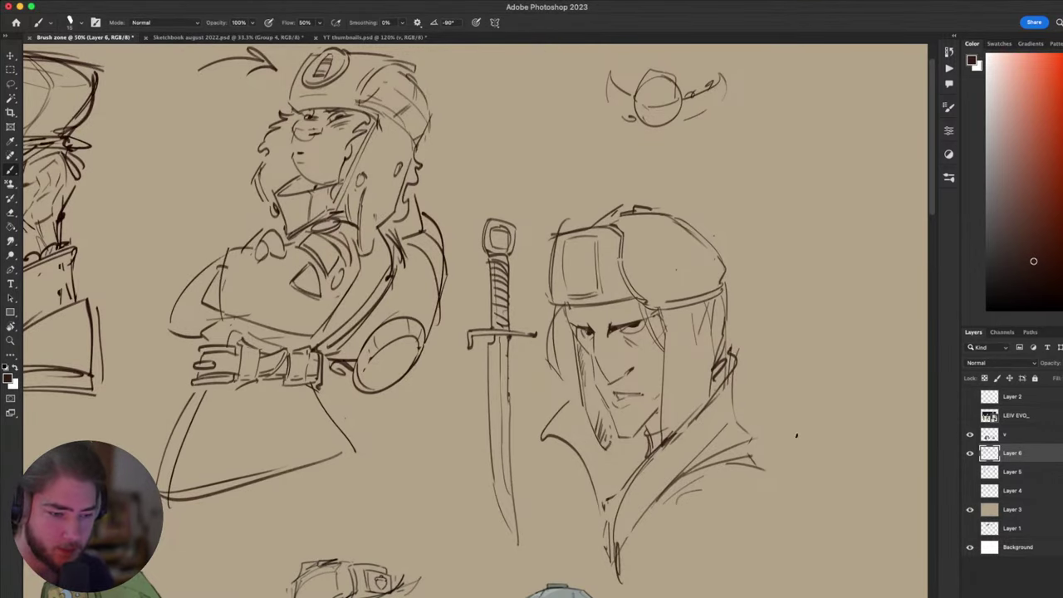
- Review the whole sheet, comparing the stern head and sword with the other sketches and the coloured winter characters
{"action": "scroll", "coordinate": [810, 440], "scroll_direction": "down", "scroll_amount": 1}
{"action": "scroll", "coordinate": [823, 415], "scroll_direction": "down", "scroll_amount": 5}
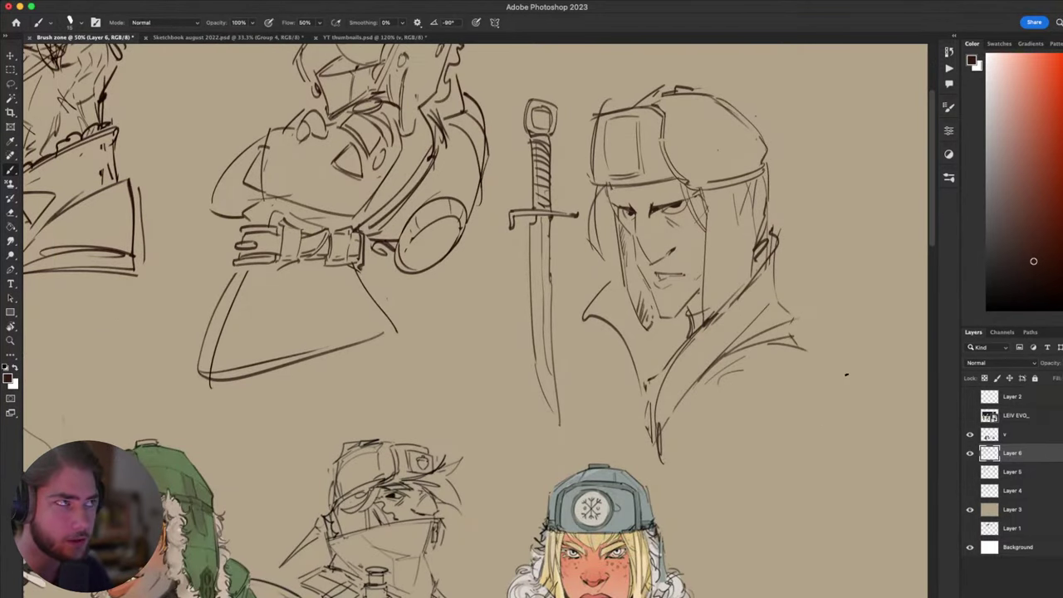
{"action": "scroll", "coordinate": [846, 375], "scroll_direction": "down", "scroll_amount": 5}
{"action": "scroll", "coordinate": [847, 374], "scroll_direction": "left", "scroll_amount": 6}
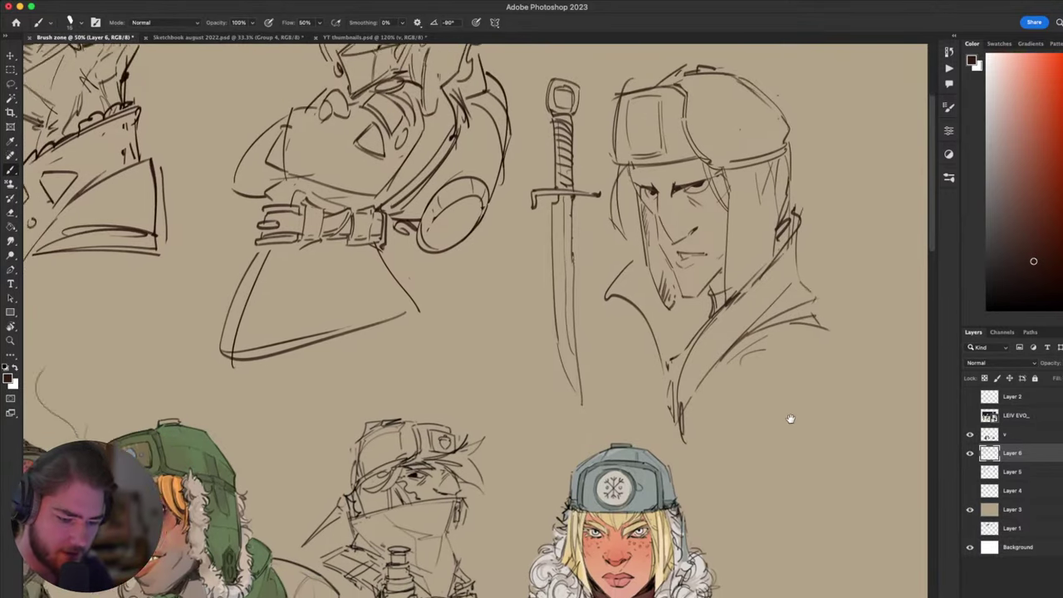
{"action": "scroll", "coordinate": [847, 388], "scroll_direction": "up", "scroll_amount": 8}
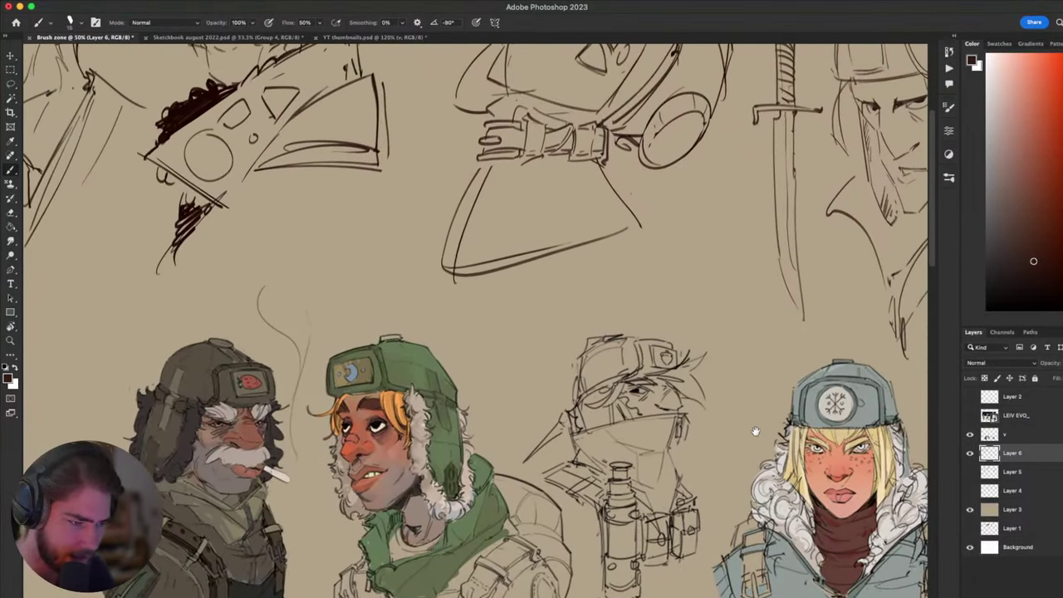
{"action": "scroll", "coordinate": [759, 502], "scroll_direction": "right", "scroll_amount": 5}
{"action": "scroll", "coordinate": [758, 502], "scroll_direction": "down", "scroll_amount": 3}
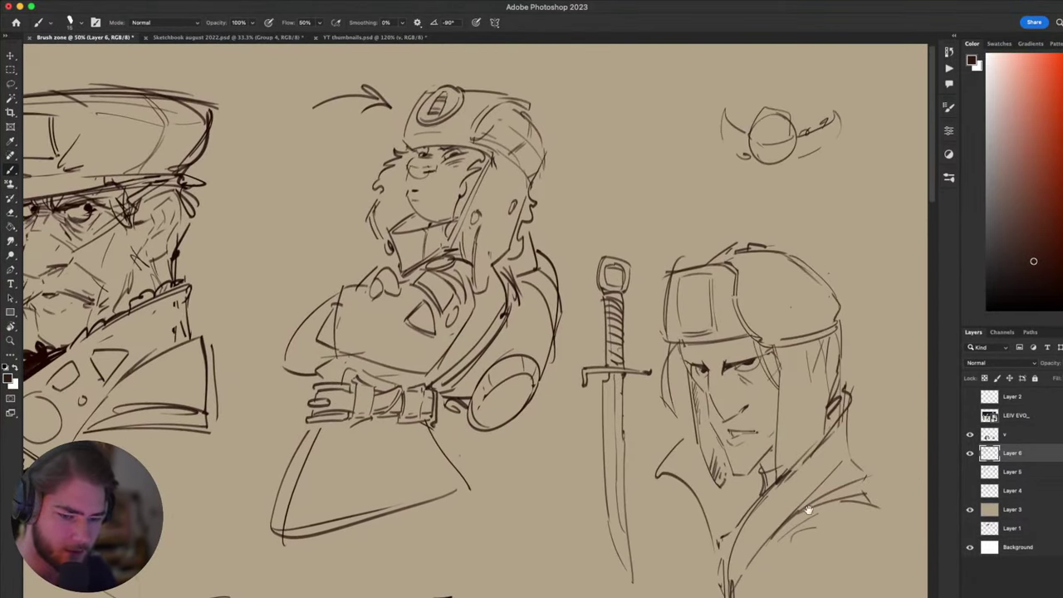
{"action": "key", "text": "ctrl+minus"}
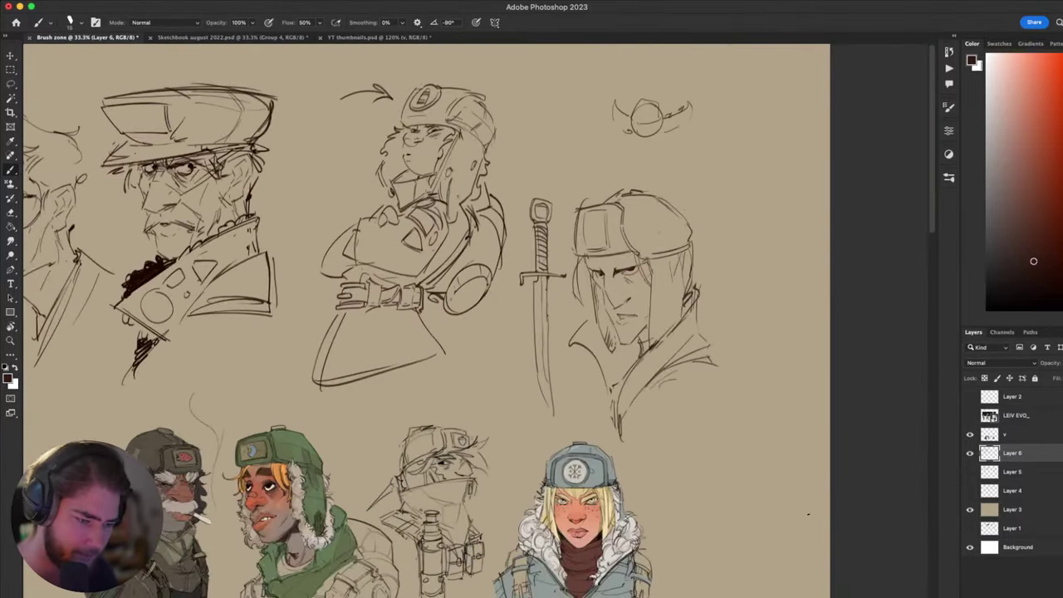
{"action": "scroll", "coordinate": [883, 439], "scroll_direction": "left", "scroll_amount": 3}
{"action": "scroll", "coordinate": [894, 443], "scroll_direction": "right", "scroll_amount": 2}
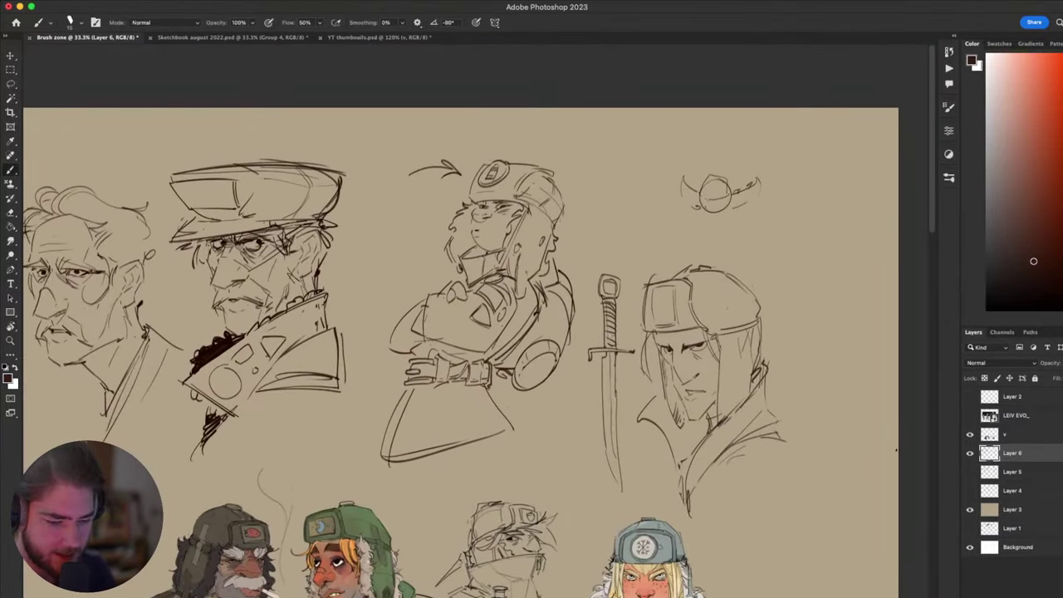
{"action": "scroll", "coordinate": [862, 469], "scroll_direction": "down", "scroll_amount": 3}
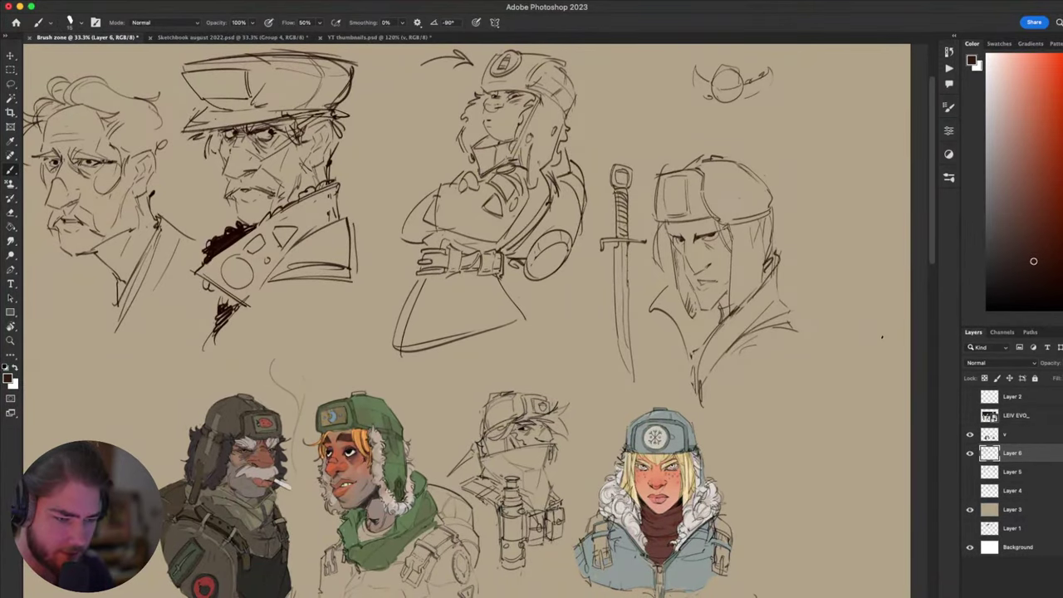
{"action": "scroll", "coordinate": [866, 437], "scroll_direction": "left", "scroll_amount": 3}
{"action": "scroll", "coordinate": [869, 434], "scroll_direction": "up", "scroll_amount": 3}
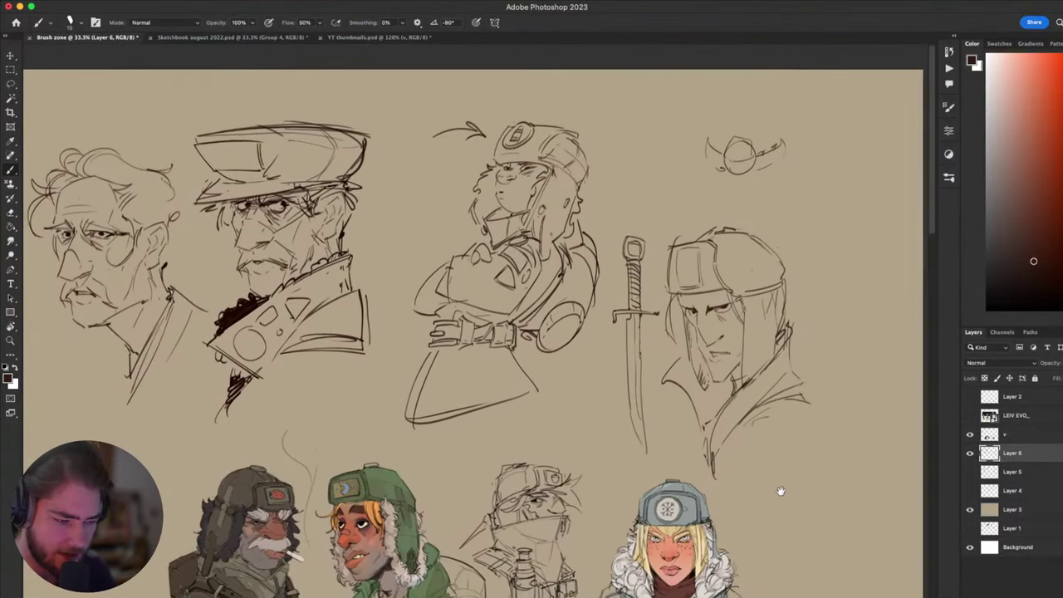
{"action": "scroll", "coordinate": [780, 482], "scroll_direction": "right", "scroll_amount": 3}
{"action": "scroll", "coordinate": [779, 481], "scroll_direction": "up", "scroll_amount": 2}
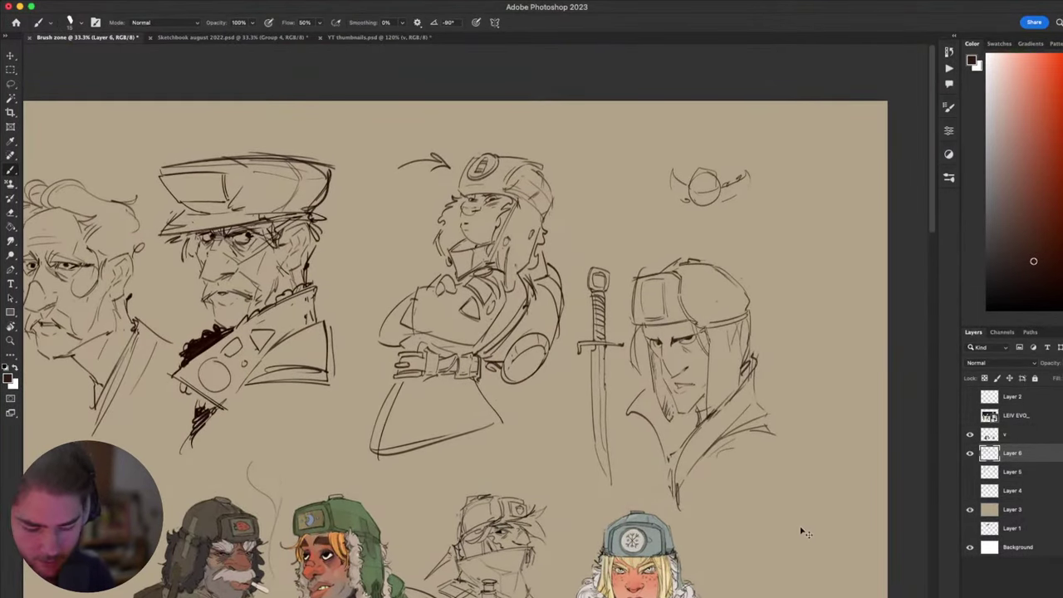
- Examine the curly-haired man, the officer in the peaked cap and the figure with crossed arms up close
{"action": "key", "text": "super+plus"}
{"action": "left_click_drag", "start_coordinate": [212, 282], "coordinate": [723, 287]}
{"action": "left_click_drag", "start_coordinate": [617, 153], "coordinate": [609, 193]}
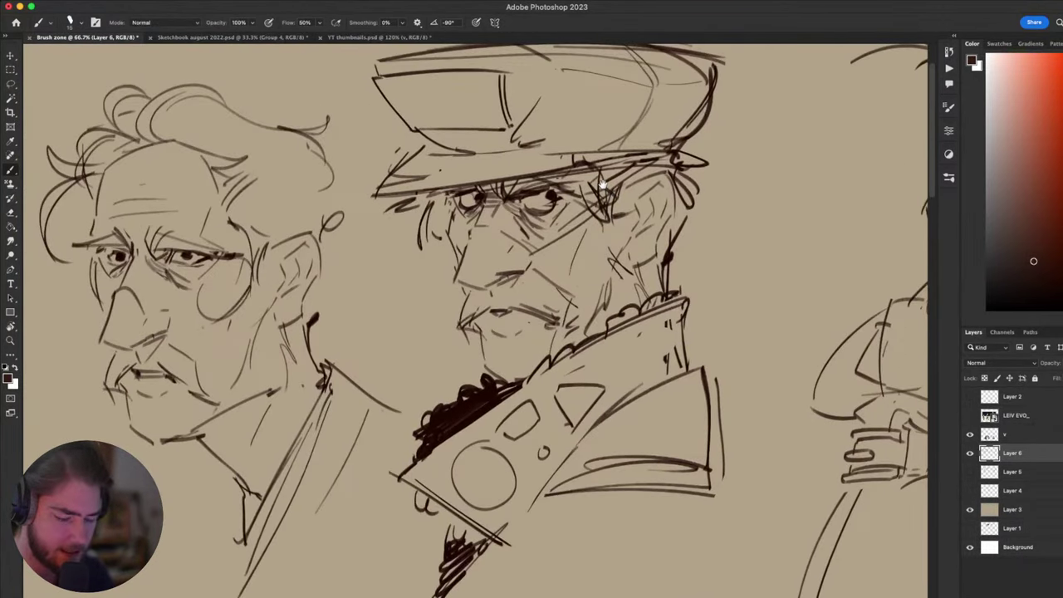
{"action": "scroll", "coordinate": [540, 266], "scroll_direction": "down", "scroll_amount": 5}
{"action": "scroll", "coordinate": [376, 260], "scroll_direction": "up", "scroll_amount": 5}
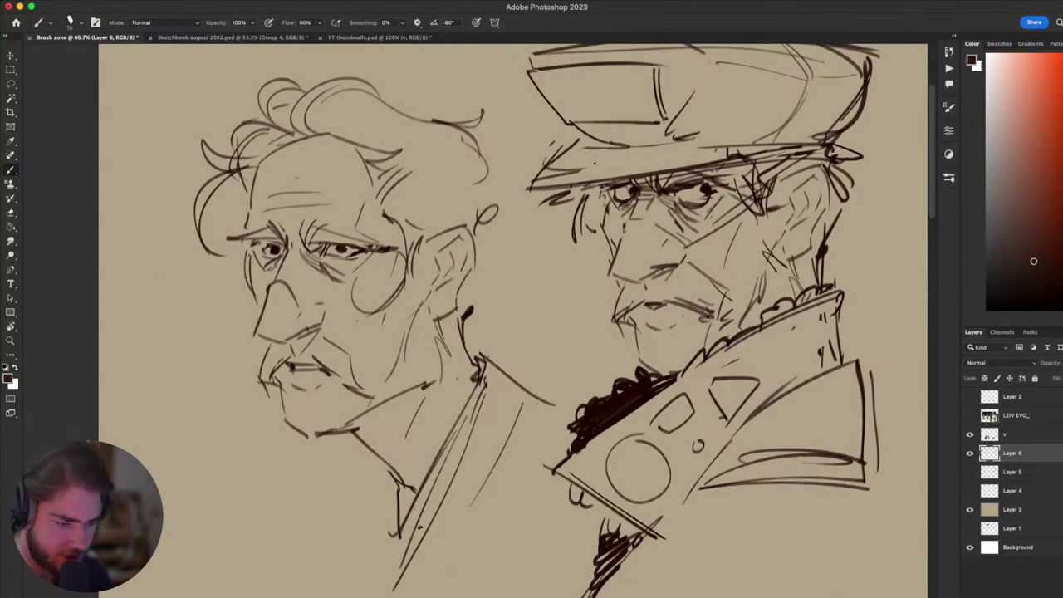
{"action": "scroll", "coordinate": [398, 291], "scroll_direction": "right", "scroll_amount": 8}
{"action": "scroll", "coordinate": [341, 295], "scroll_direction": "down", "scroll_amount": 5}
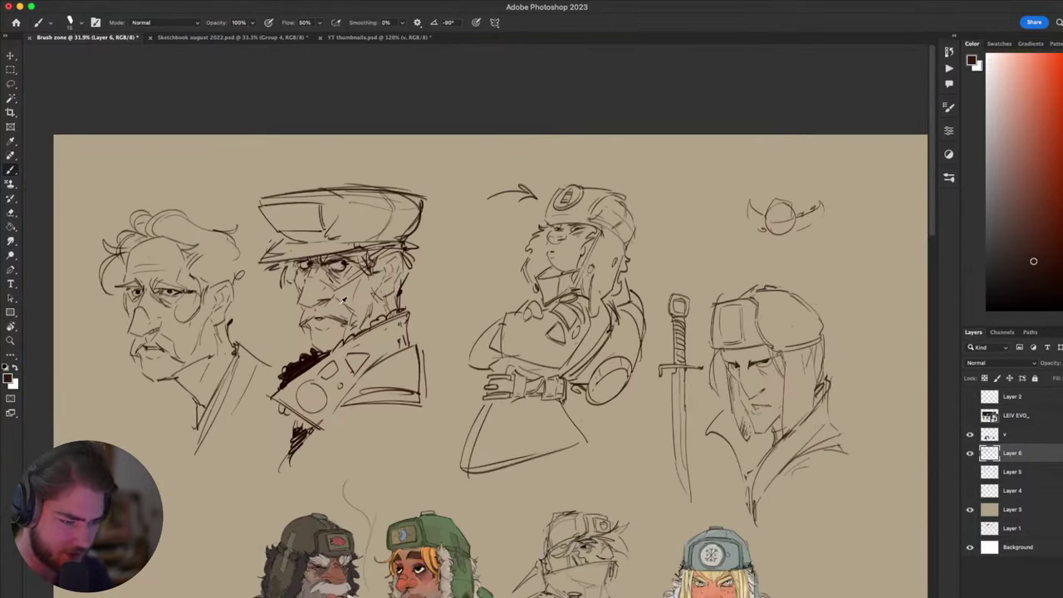
{"action": "scroll", "coordinate": [337, 295], "scroll_direction": "up", "scroll_amount": 2}
{"action": "scroll", "coordinate": [331, 291], "scroll_direction": "up", "scroll_amount": 4}
{"action": "scroll", "coordinate": [394, 307], "scroll_direction": "down", "scroll_amount": 1}
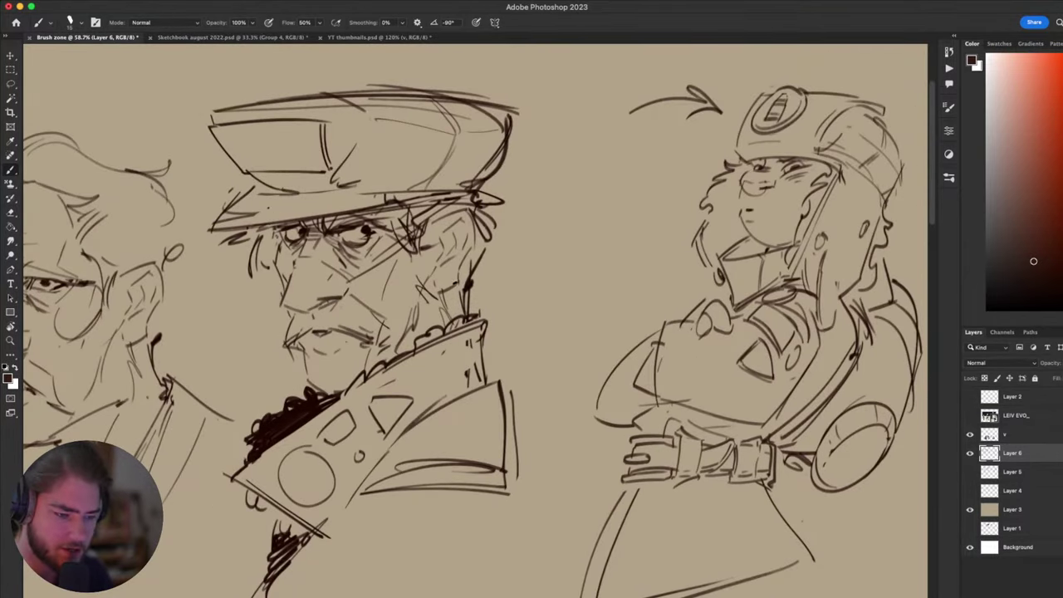
{"action": "scroll", "coordinate": [337, 249], "scroll_direction": "right", "scroll_amount": 10}
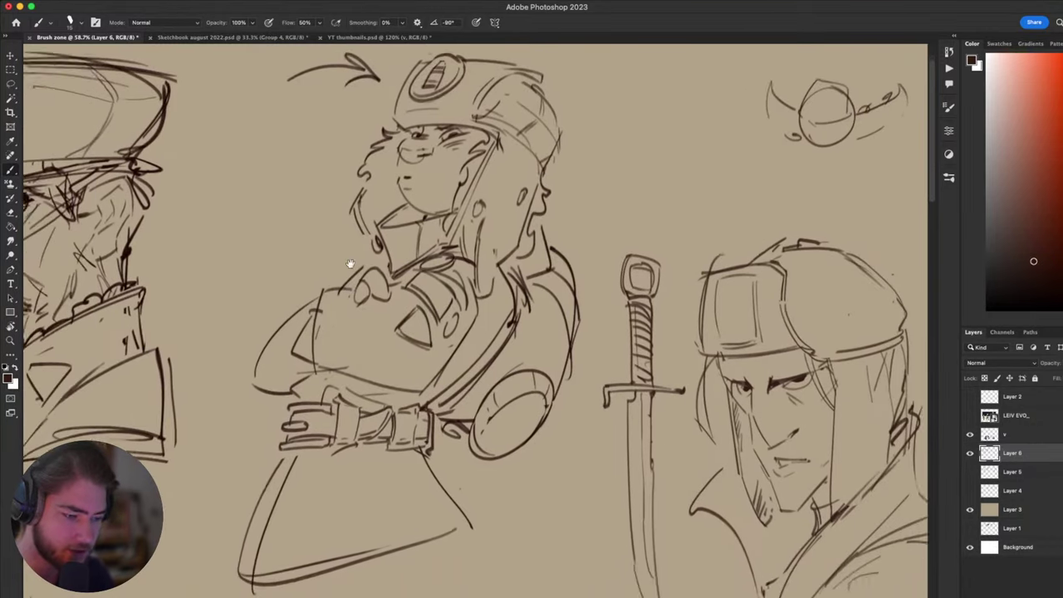
{"action": "left_click_drag", "start_coordinate": [350, 264], "coordinate": [402, 244]}
{"action": "left_click_drag", "start_coordinate": [540, 166], "coordinate": [576, 201]}
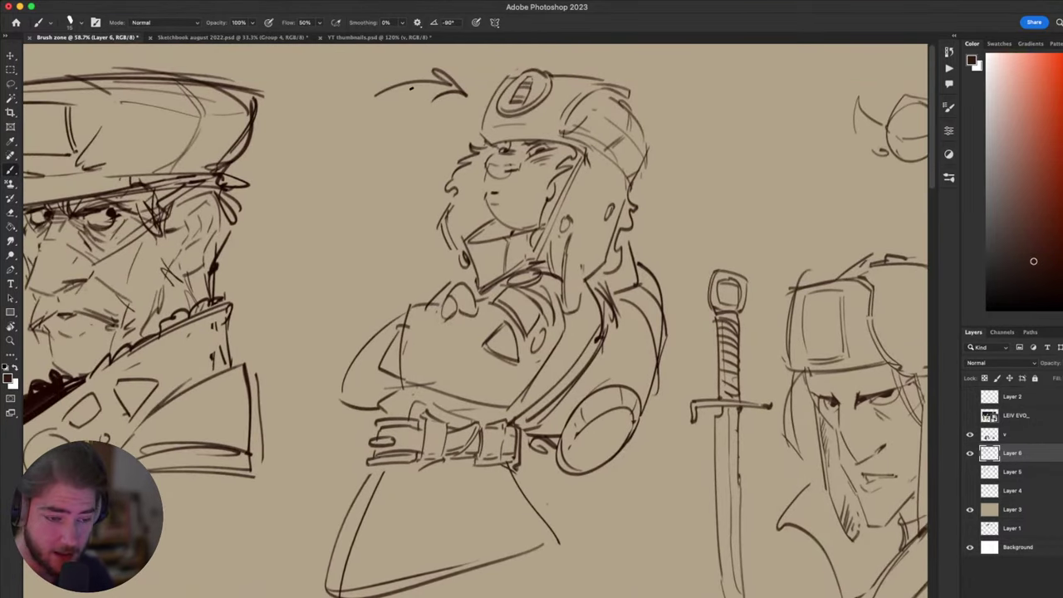
- Compare the figure with crossed arms, the curved sword and the stern head with the neighbouring sketches
{"action": "left_click_drag", "start_coordinate": [547, 504], "coordinate": [501, 434]}
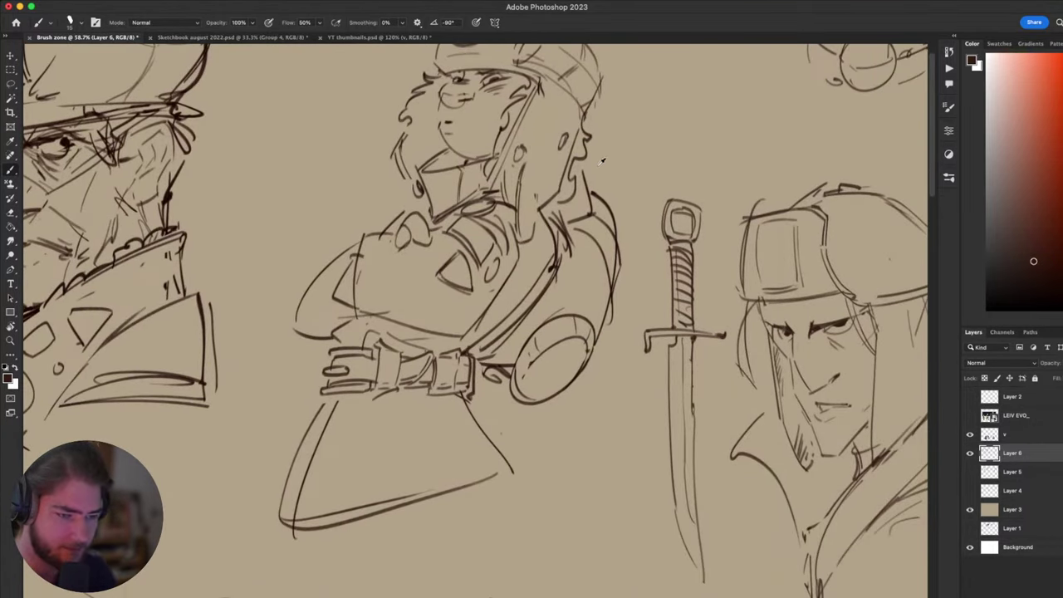
{"action": "scroll", "coordinate": [582, 180], "scroll_direction": "down", "scroll_amount": 4}
{"action": "left_click_drag", "start_coordinate": [544, 200], "coordinate": [549, 222]}
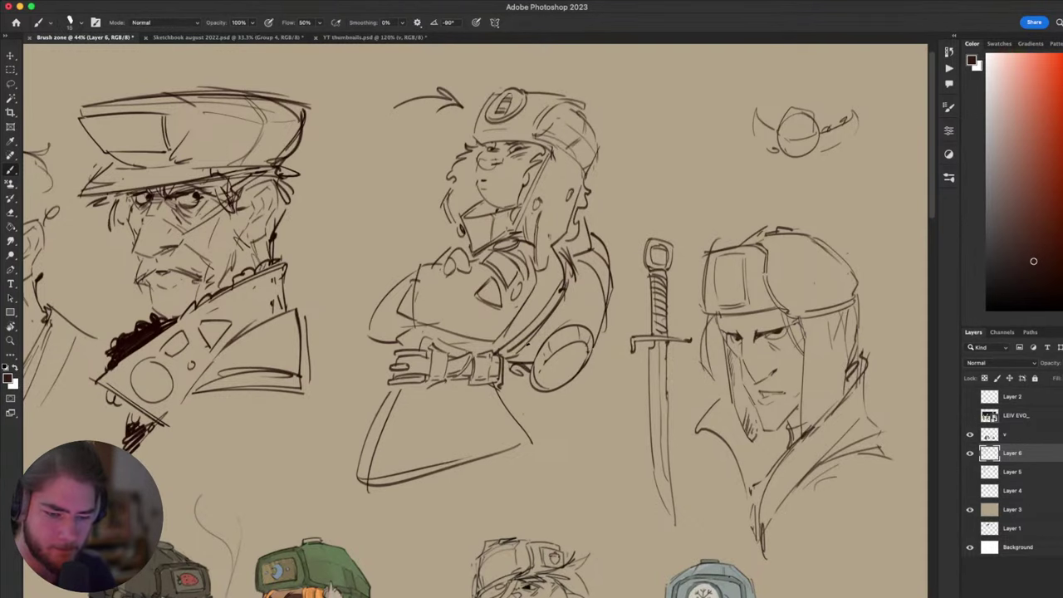
{"action": "left_click_drag", "start_coordinate": [579, 382], "coordinate": [359, 334]}
{"action": "scroll", "coordinate": [512, 335], "scroll_direction": "down", "scroll_amount": 7}
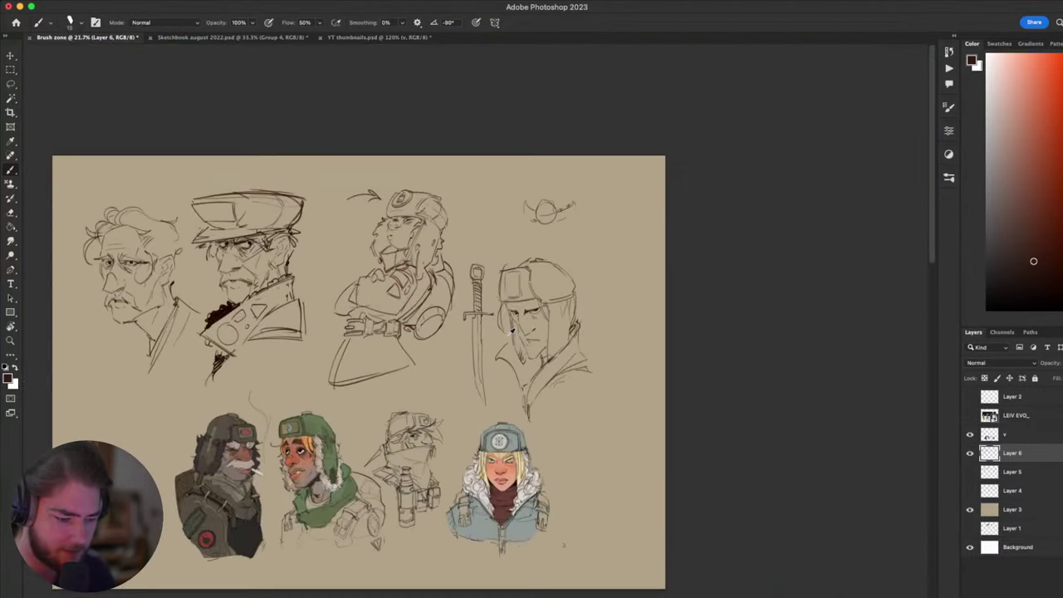
{"action": "left_click_drag", "start_coordinate": [512, 331], "coordinate": [506, 327]}
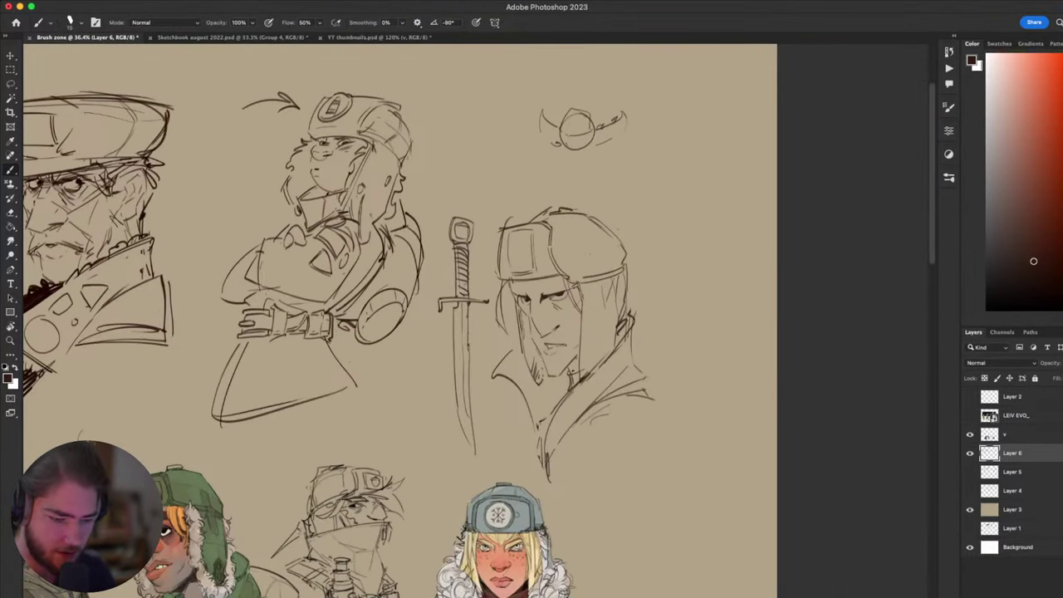
{"action": "left_click_drag", "start_coordinate": [572, 372], "coordinate": [598, 314]}
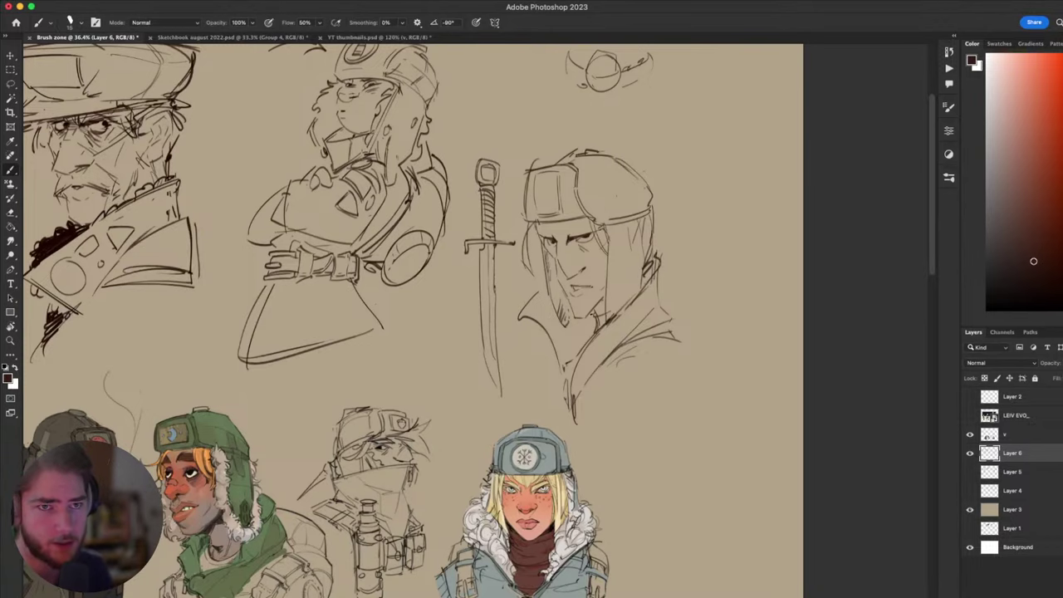
{"action": "scroll", "coordinate": [544, 306], "scroll_direction": "left", "scroll_amount": 3}
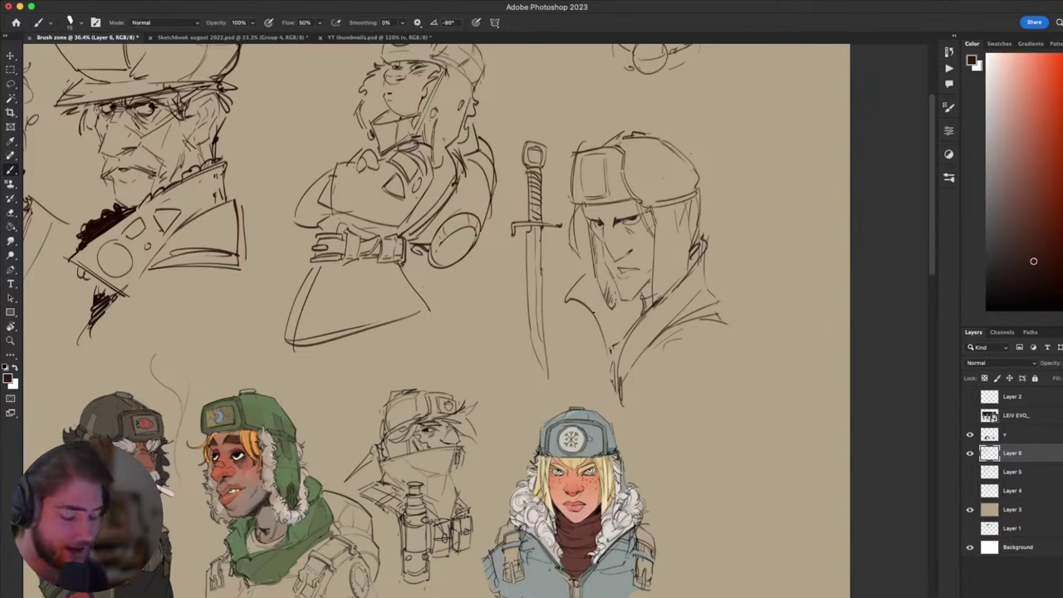
{"action": "left_click_drag", "start_coordinate": [474, 313], "coordinate": [569, 352]}
{"action": "scroll", "coordinate": [553, 353], "scroll_direction": "up", "scroll_amount": 2}
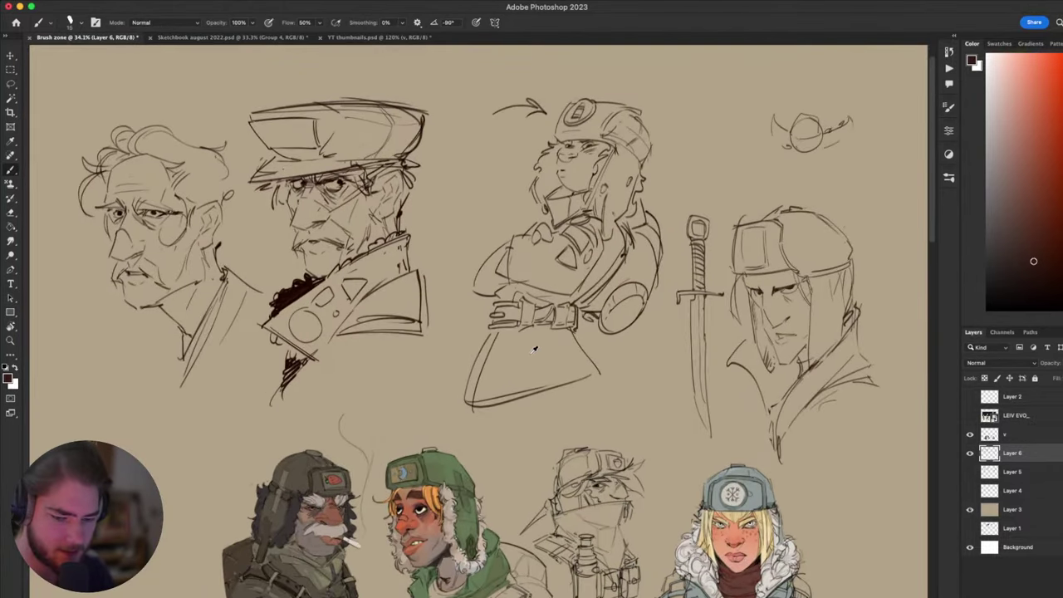
{"action": "scroll", "coordinate": [448, 356], "scroll_direction": "right", "scroll_amount": 5}
{"action": "scroll", "coordinate": [449, 356], "scroll_direction": "down", "scroll_amount": 3}
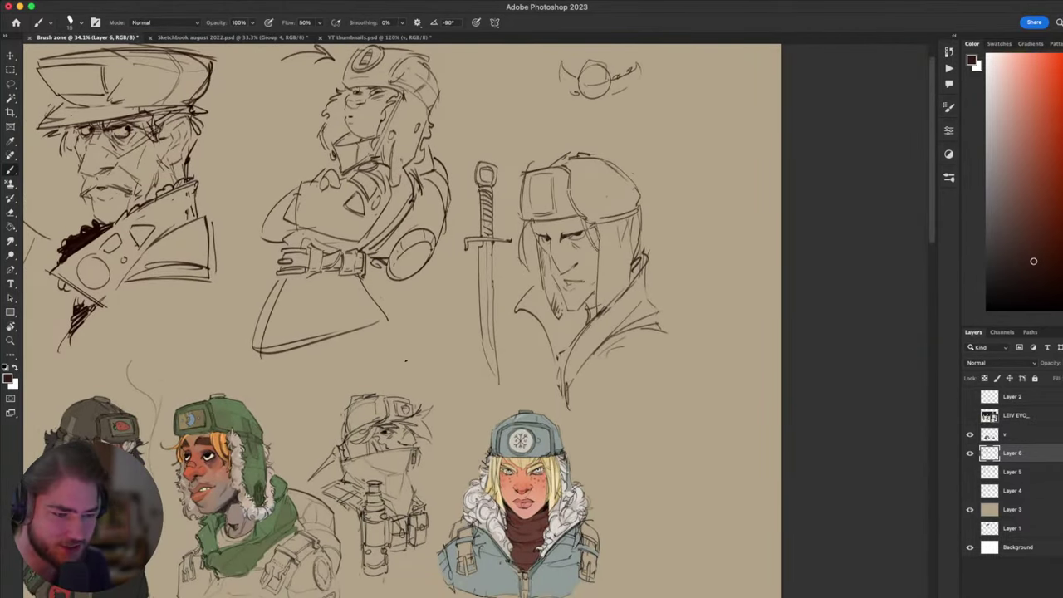
- Review the upper row of line sketches against the coloured winter characters across the whole sheet
{"action": "left_click_drag", "start_coordinate": [414, 334], "coordinate": [479, 356]}
{"action": "left_click_drag", "start_coordinate": [496, 300], "coordinate": [440, 378]}
{"action": "scroll", "coordinate": [440, 378], "scroll_direction": "left", "scroll_amount": 3}
{"action": "scroll", "coordinate": [440, 379], "scroll_direction": "up", "scroll_amount": 1}
{"action": "scroll", "coordinate": [440, 378], "scroll_direction": "right", "scroll_amount": 6}
{"action": "scroll", "coordinate": [440, 379], "scroll_direction": "down", "scroll_amount": 2}
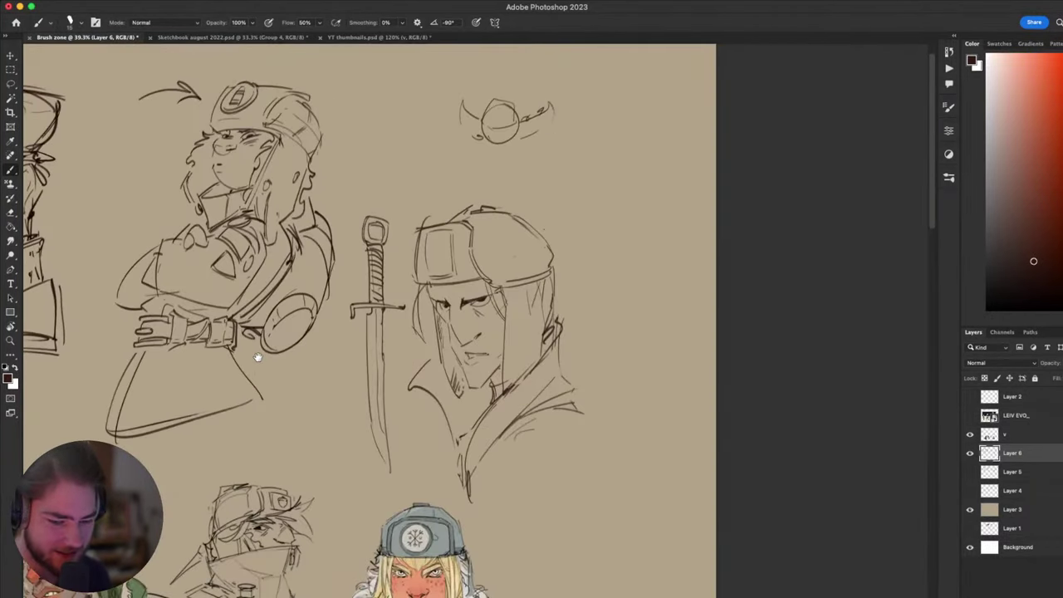
{"action": "scroll", "coordinate": [436, 379], "scroll_direction": "down", "scroll_amount": 3}
{"action": "scroll", "coordinate": [432, 379], "scroll_direction": "left", "scroll_amount": 3}
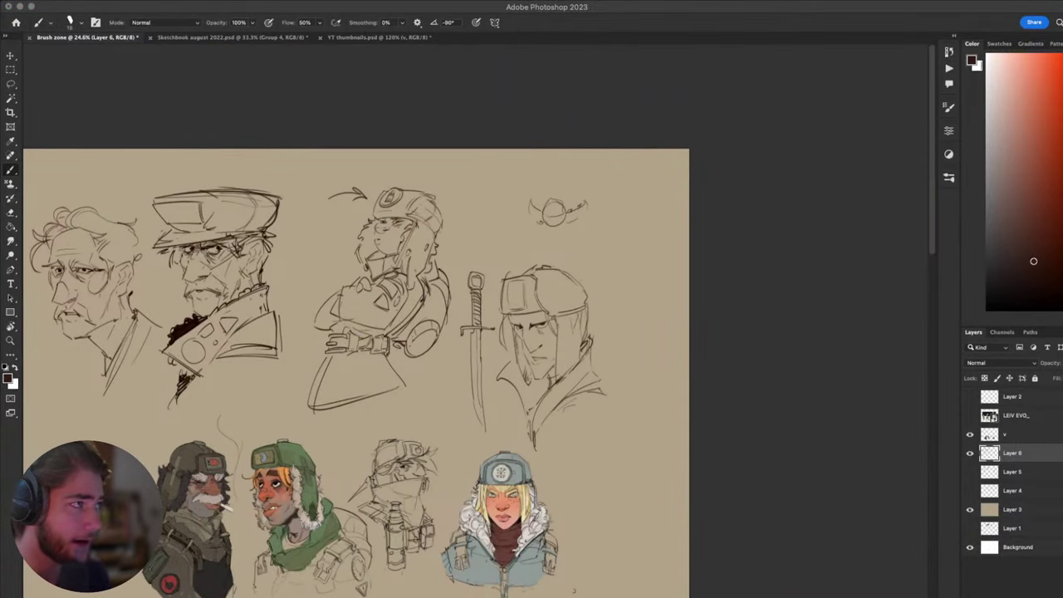
{"action": "scroll", "coordinate": [640, 237], "scroll_direction": "left", "scroll_amount": 5}
{"action": "scroll", "coordinate": [639, 237], "scroll_direction": "down", "scroll_amount": 1}
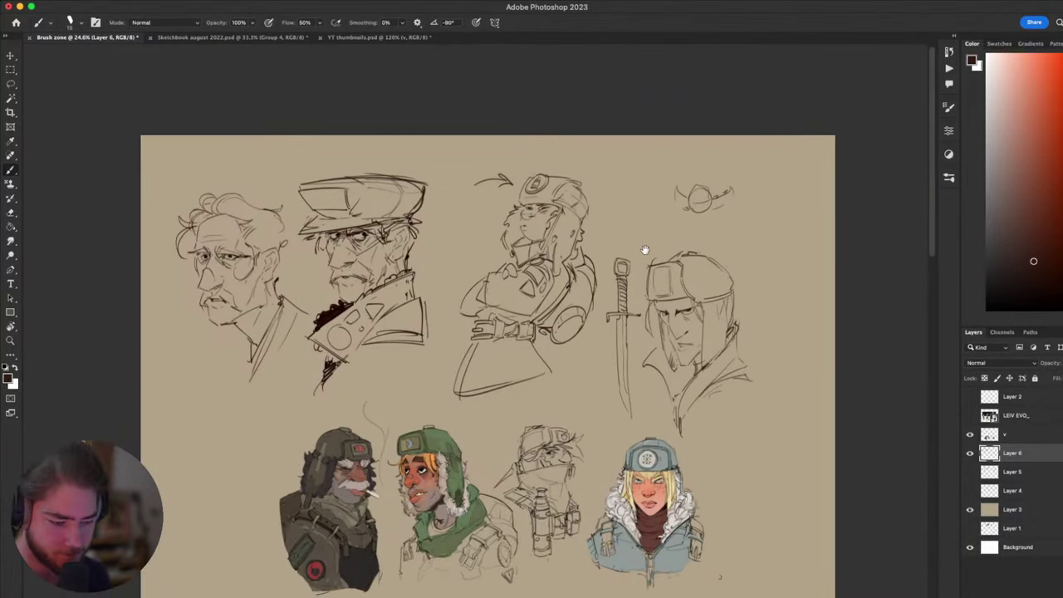
{"action": "scroll", "coordinate": [644, 249], "scroll_direction": "down", "scroll_amount": 2}
- Examine the coloured moustached smoker and the character in the green fur-lined cap up close
{"action": "scroll", "coordinate": [645, 249], "scroll_direction": "up", "scroll_amount": 10}
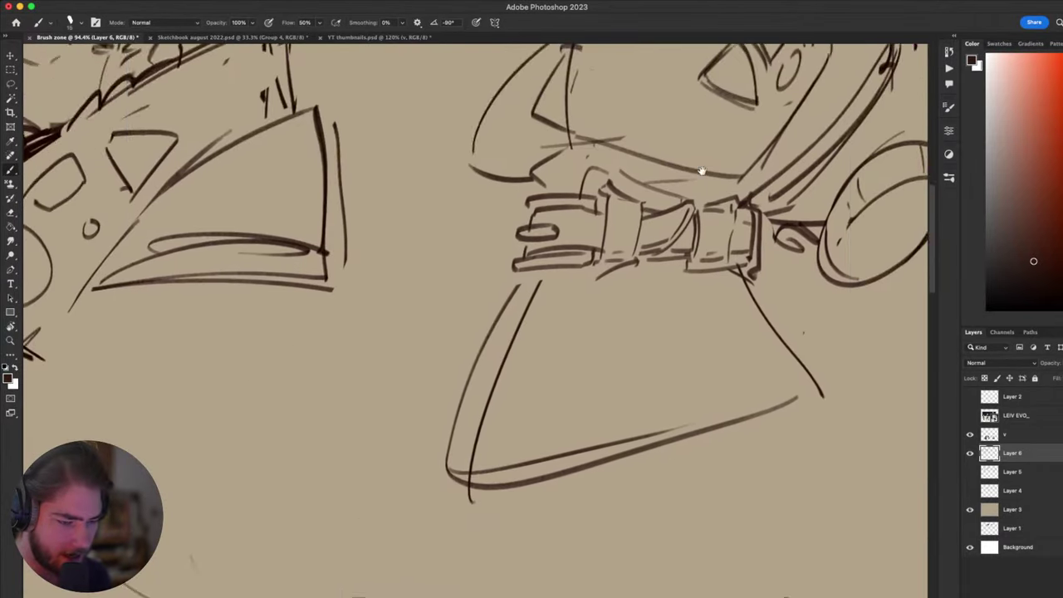
{"action": "scroll", "coordinate": [702, 170], "scroll_direction": "down", "scroll_amount": 3}
{"action": "scroll", "coordinate": [573, 371], "scroll_direction": "up", "scroll_amount": 8}
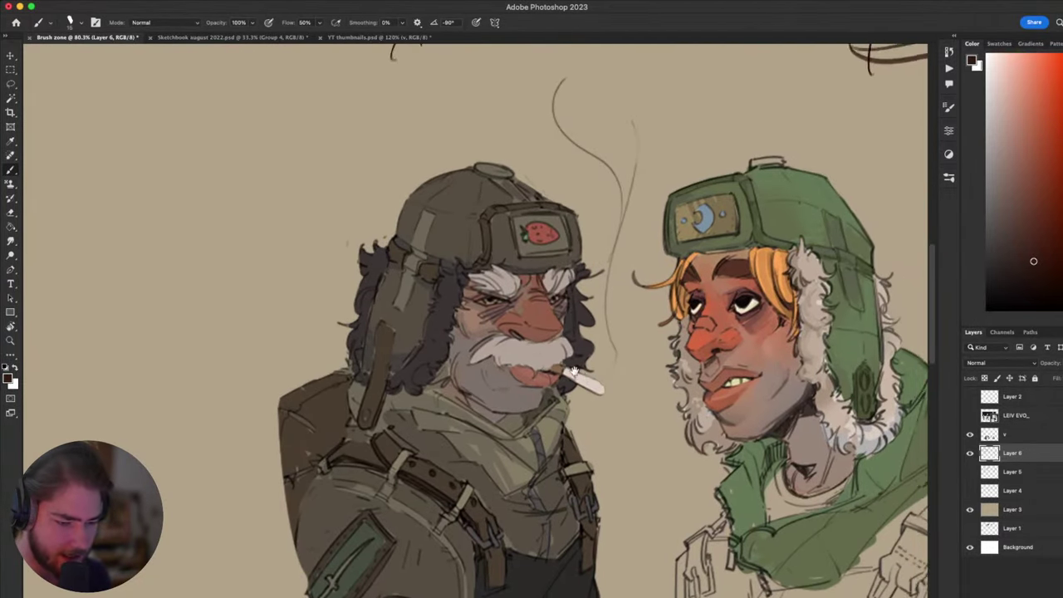
{"action": "scroll", "coordinate": [573, 372], "scroll_direction": "down", "scroll_amount": 2}
{"action": "scroll", "coordinate": [384, 199], "scroll_direction": "up", "scroll_amount": 2}
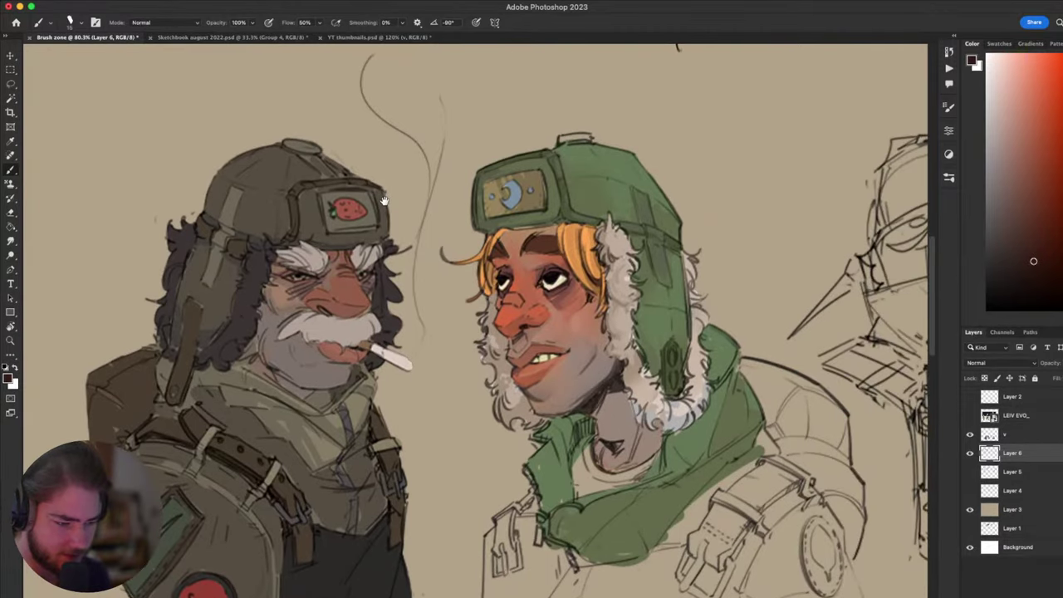
{"action": "scroll", "coordinate": [363, 231], "scroll_direction": "down", "scroll_amount": 3}
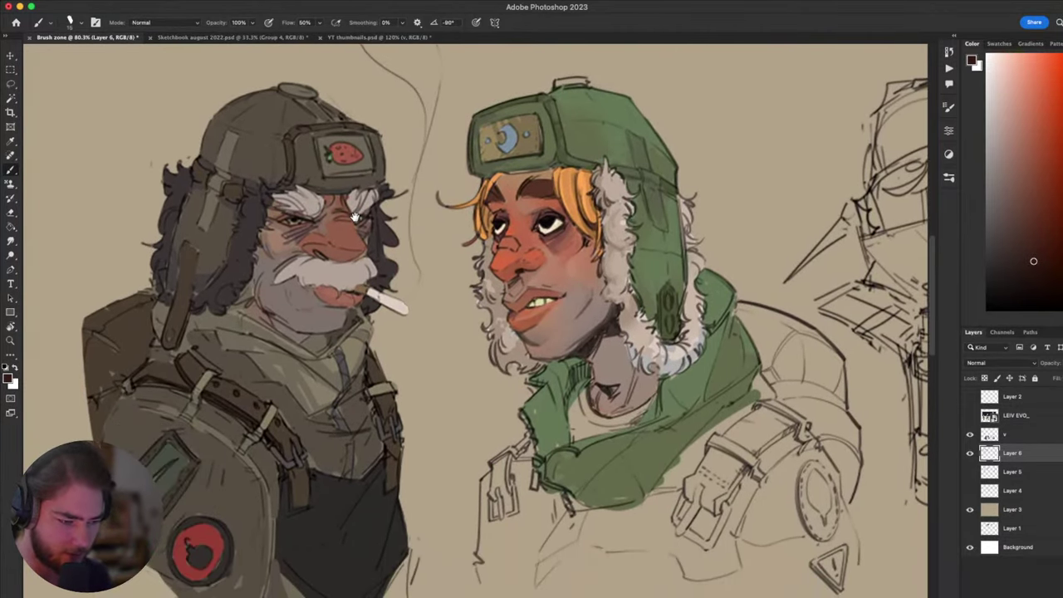
{"action": "left_click_drag", "start_coordinate": [408, 209], "coordinate": [354, 250]}
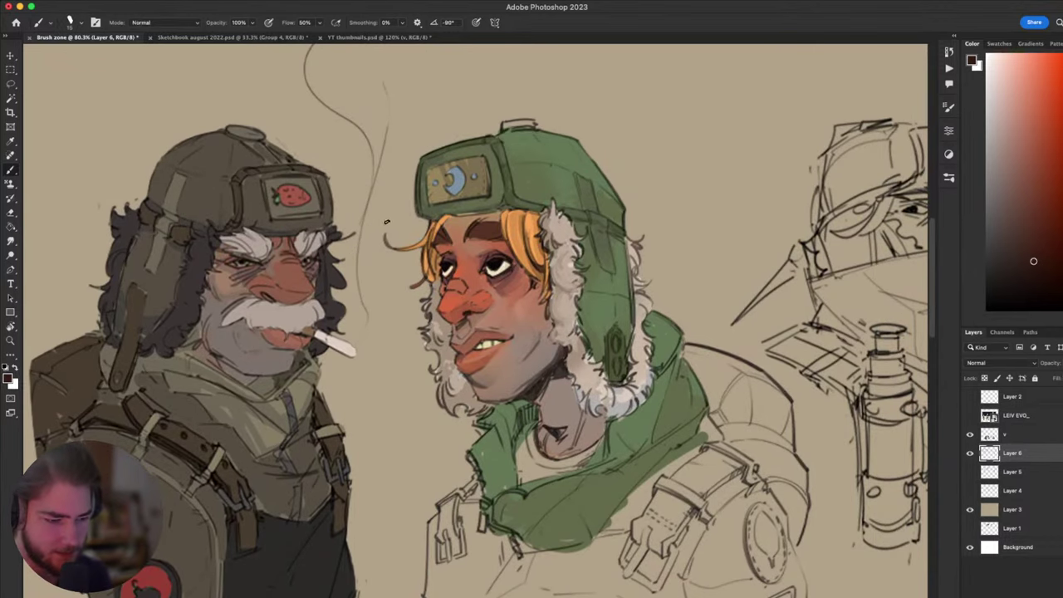
{"action": "scroll", "coordinate": [349, 241], "scroll_direction": "right", "scroll_amount": 2}
{"action": "scroll", "coordinate": [342, 241], "scroll_direction": "right", "scroll_amount": 4}
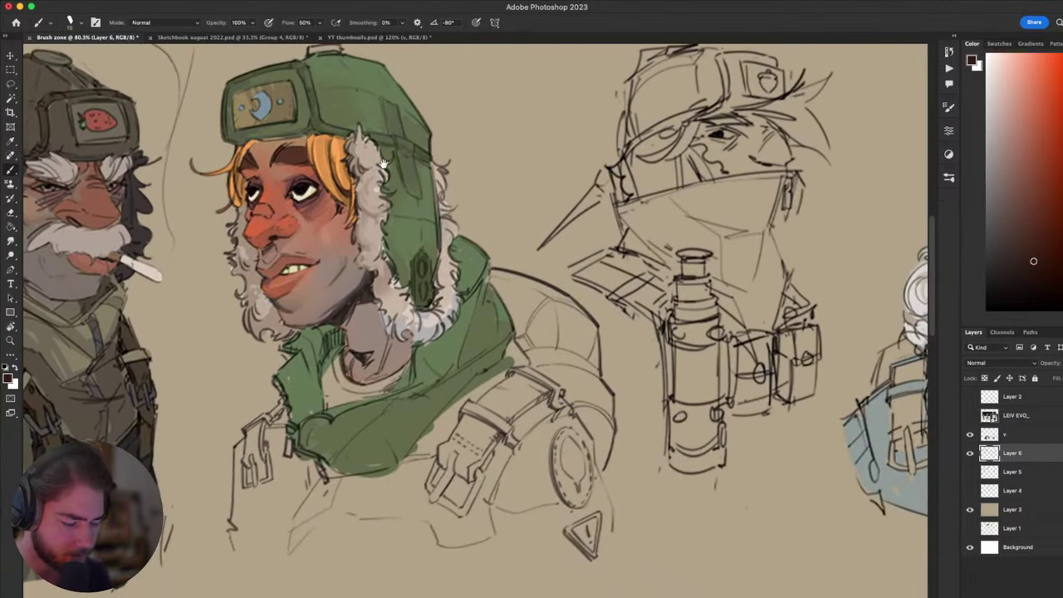
{"action": "scroll", "coordinate": [369, 158], "scroll_direction": "left", "scroll_amount": 2}
{"action": "scroll", "coordinate": [370, 158], "scroll_direction": "up", "scroll_amount": 2}
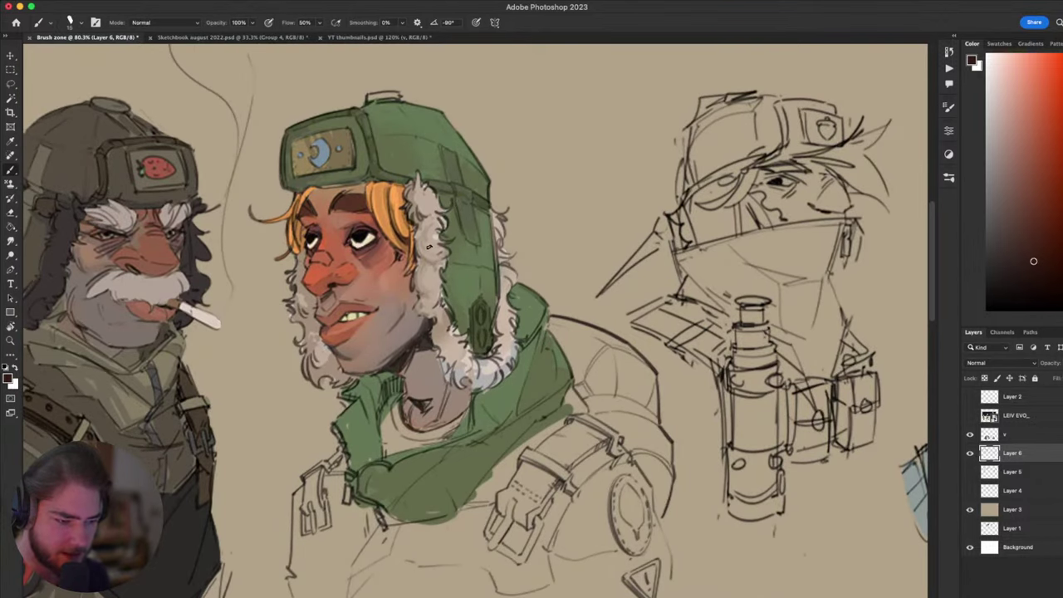
{"action": "scroll", "coordinate": [471, 303], "scroll_direction": "right", "scroll_amount": 1}
{"action": "scroll", "coordinate": [470, 303], "scroll_direction": "up", "scroll_amount": 1}
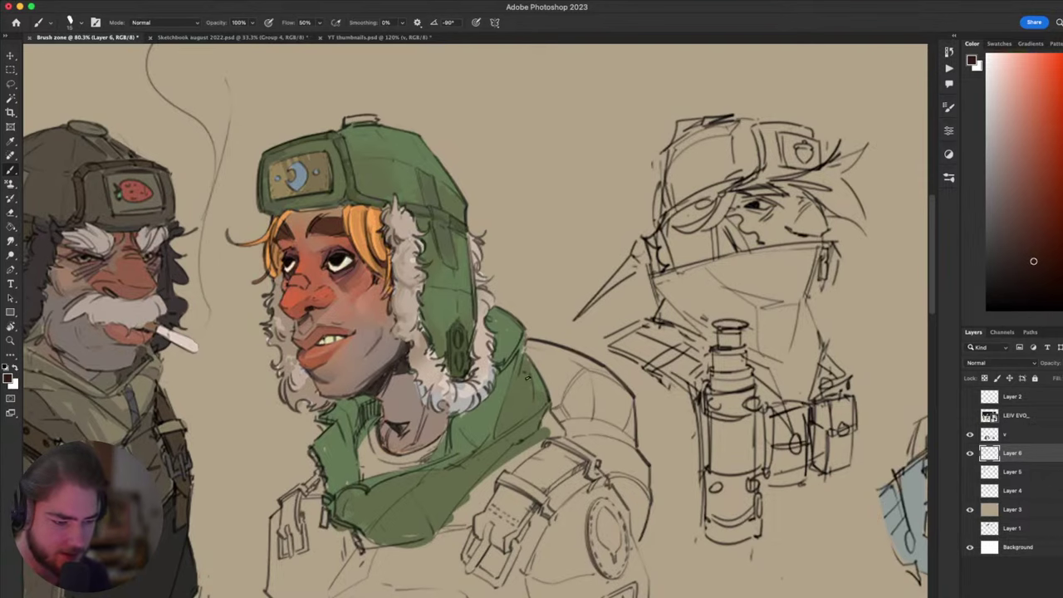
- Examine the blonde woman in the blue cap and the masked figure beside her in detail
{"action": "scroll", "coordinate": [448, 333], "scroll_direction": "right", "scroll_amount": 3}
{"action": "scroll", "coordinate": [447, 371], "scroll_direction": "right", "scroll_amount": 10}
{"action": "scroll", "coordinate": [446, 371], "scroll_direction": "up", "scroll_amount": 1}
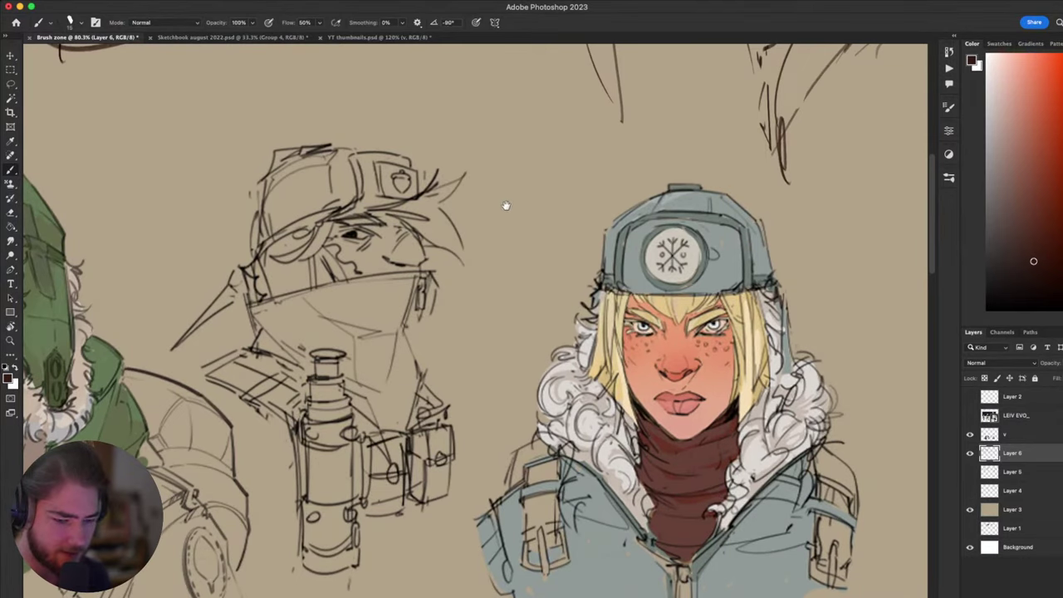
{"action": "scroll", "coordinate": [504, 207], "scroll_direction": "right", "scroll_amount": 8}
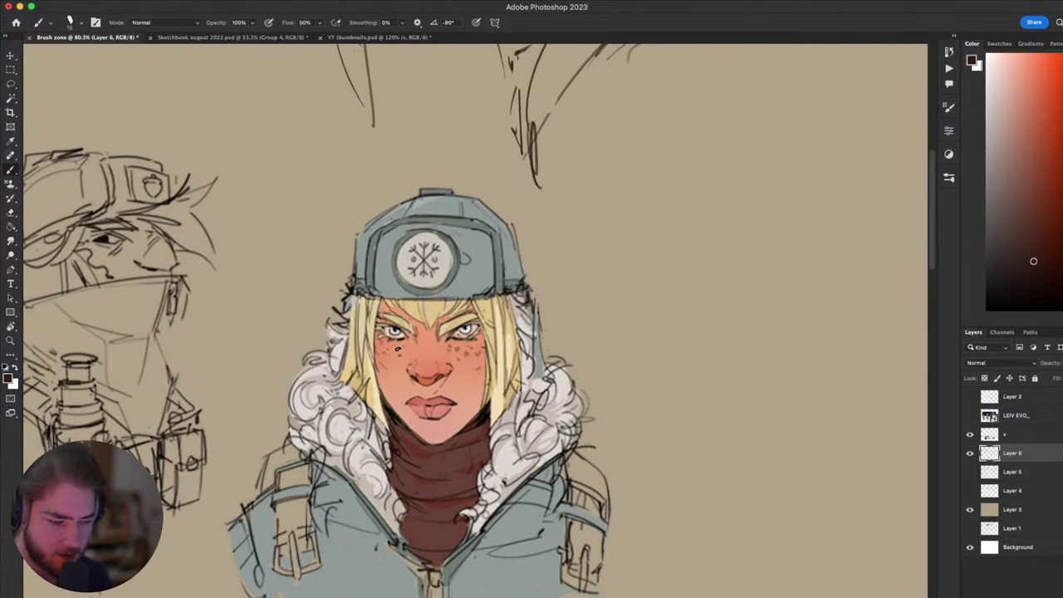
{"action": "scroll", "coordinate": [407, 338], "scroll_direction": "down", "scroll_amount": 1}
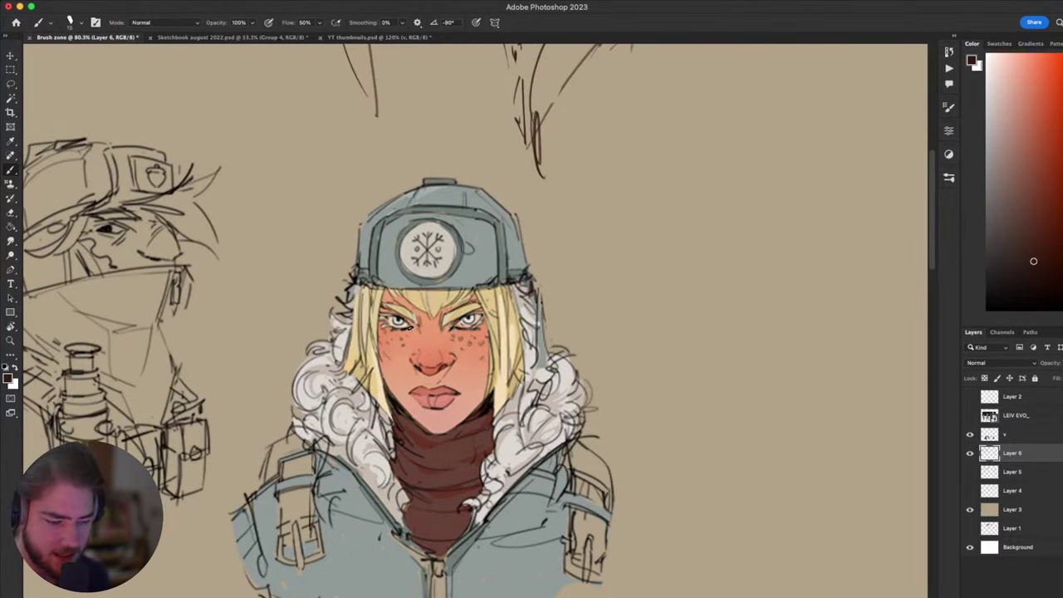
{"action": "scroll", "coordinate": [432, 380], "scroll_direction": "down", "scroll_amount": 4}
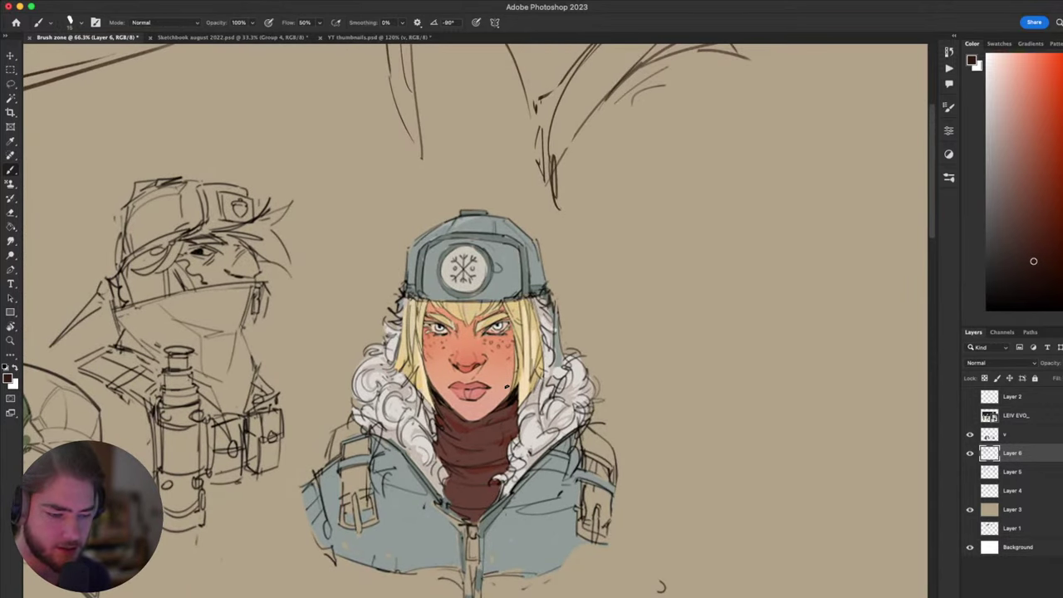
{"action": "left_click_drag", "start_coordinate": [536, 384], "coordinate": [544, 399]}
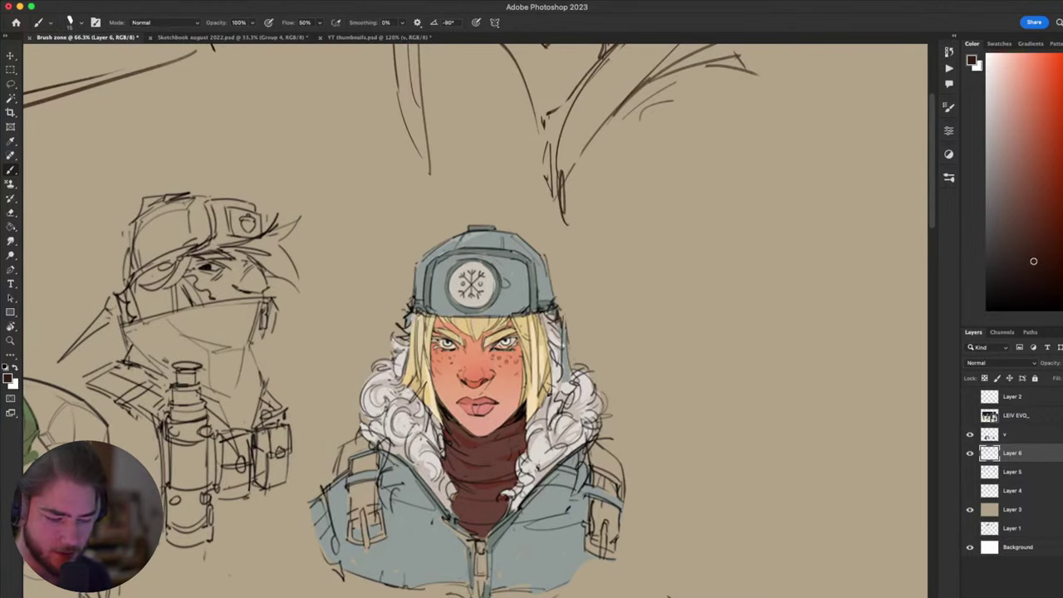
{"action": "scroll", "coordinate": [528, 422], "scroll_direction": "down", "scroll_amount": 6}
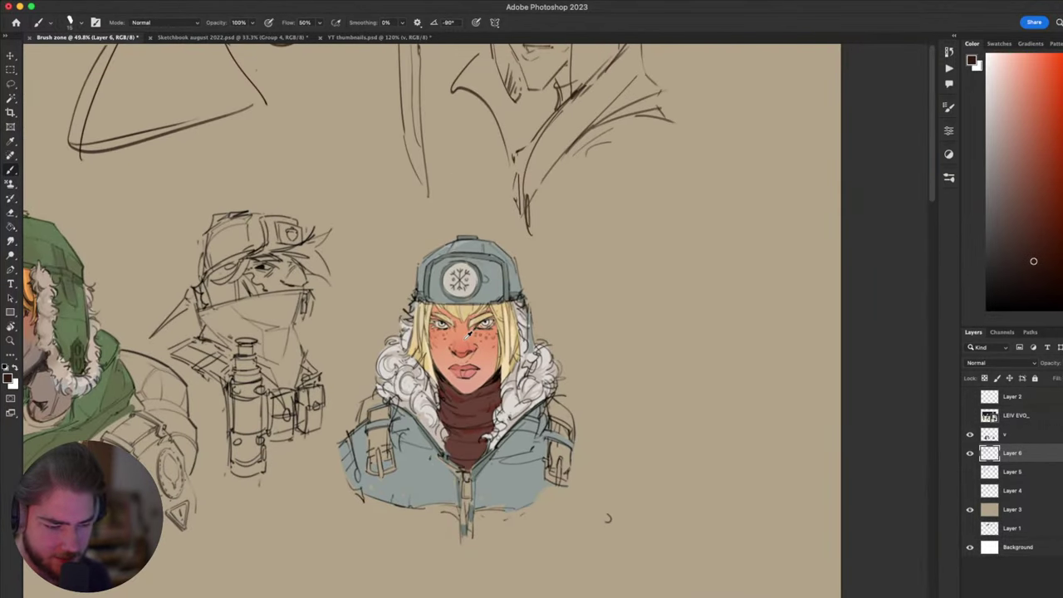
{"action": "scroll", "coordinate": [528, 422], "scroll_direction": "up", "scroll_amount": 4}
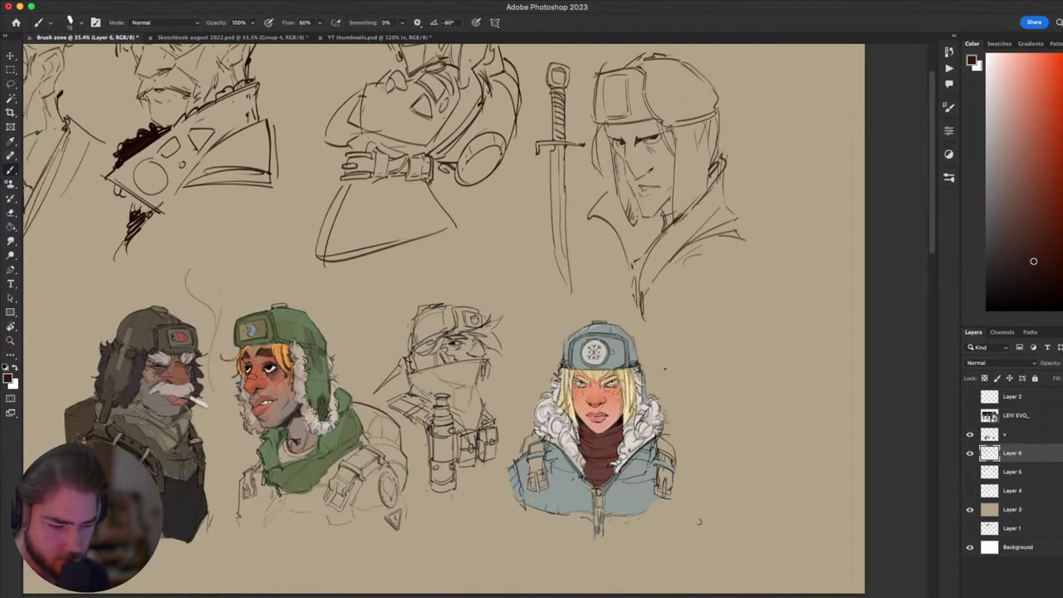
{"action": "scroll", "coordinate": [652, 409], "scroll_direction": "up", "scroll_amount": 3}
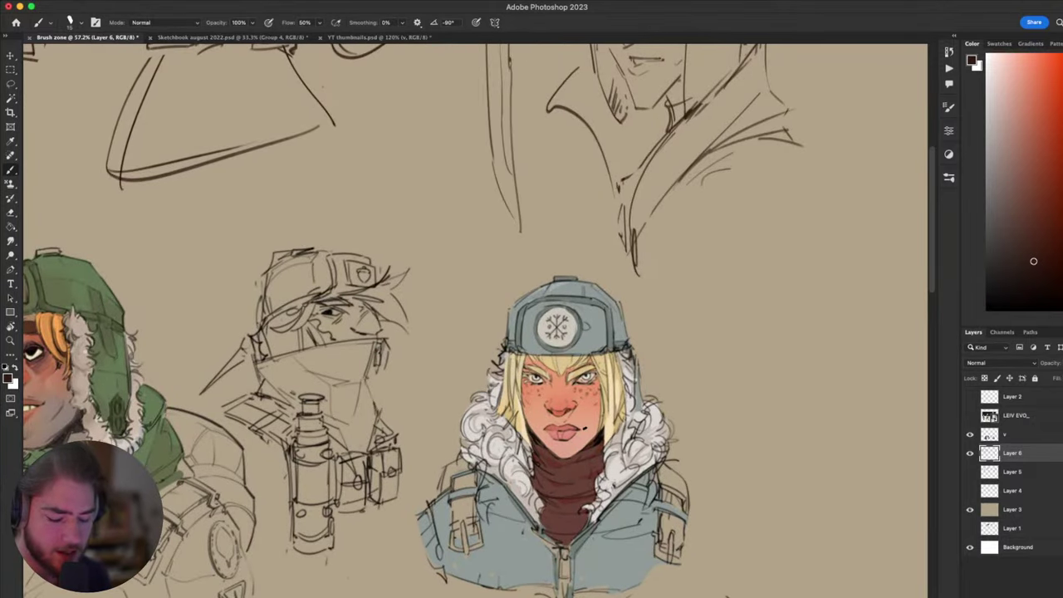
{"action": "scroll", "coordinate": [592, 421], "scroll_direction": "up", "scroll_amount": 3}
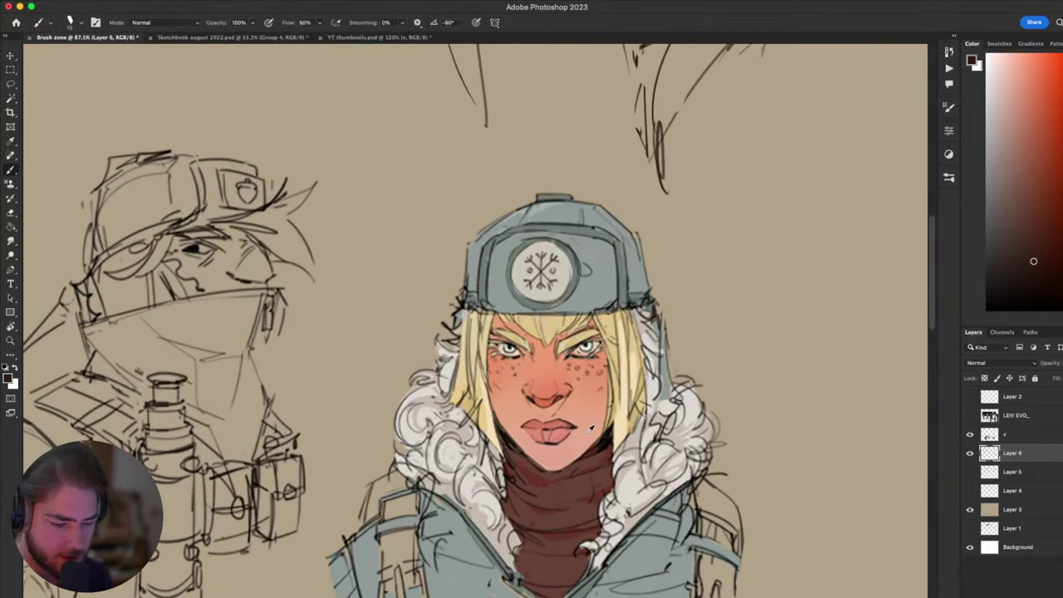
- Inspect the curly-haired man and the officer in the peaked cap for comparison with the coloured characters
{"action": "mouse_move", "coordinate": [589, 445]}
{"action": "left_mouse_down"}
{"action": "mouse_move", "coordinate": [554, 439]}
{"action": "mouse_move", "coordinate": [670, 581]}
{"action": "left_mouse_up"}
{"action": "scroll", "coordinate": [552, 436], "scroll_direction": "down", "scroll_amount": 2}
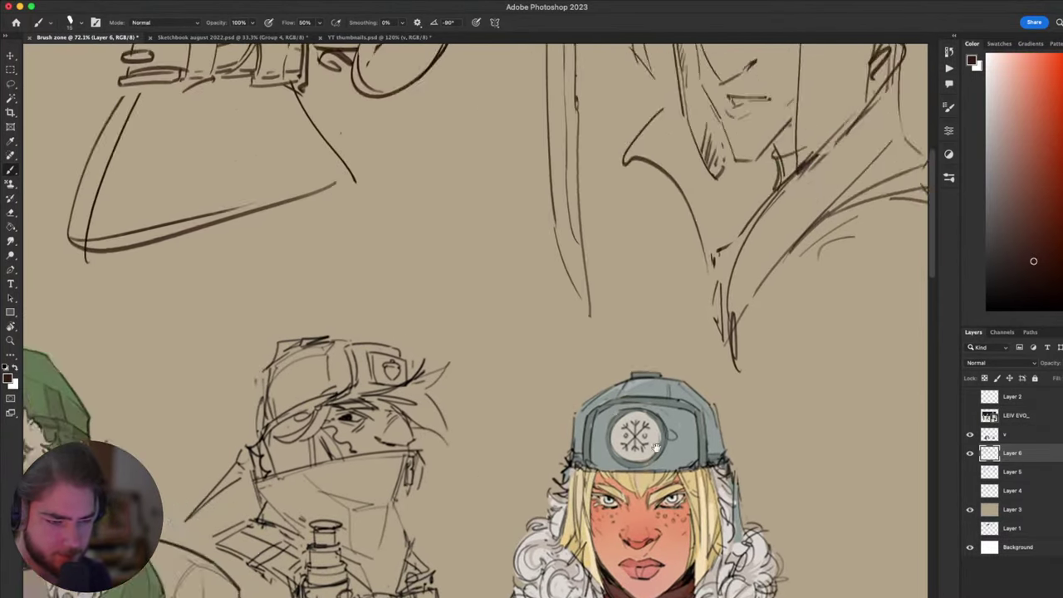
{"action": "left_click_drag", "start_coordinate": [248, 279], "coordinate": [740, 479]}
{"action": "scroll", "coordinate": [463, 342], "scroll_direction": "up", "scroll_amount": 1}
{"action": "scroll", "coordinate": [462, 341], "scroll_direction": "down", "scroll_amount": 4}
{"action": "left_click_drag", "start_coordinate": [359, 432], "coordinate": [520, 579]}
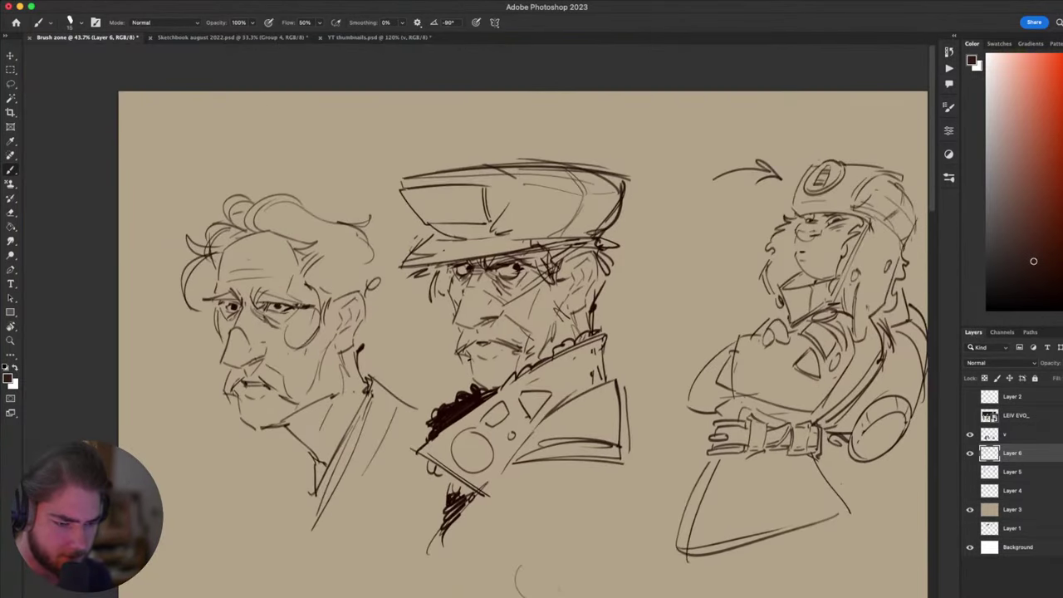
{"action": "scroll", "coordinate": [480, 355], "scroll_direction": "up", "scroll_amount": 1}
{"action": "scroll", "coordinate": [480, 355], "scroll_direction": "up", "scroll_amount": 1}
{"action": "left_click_drag", "start_coordinate": [569, 363], "coordinate": [530, 391]}
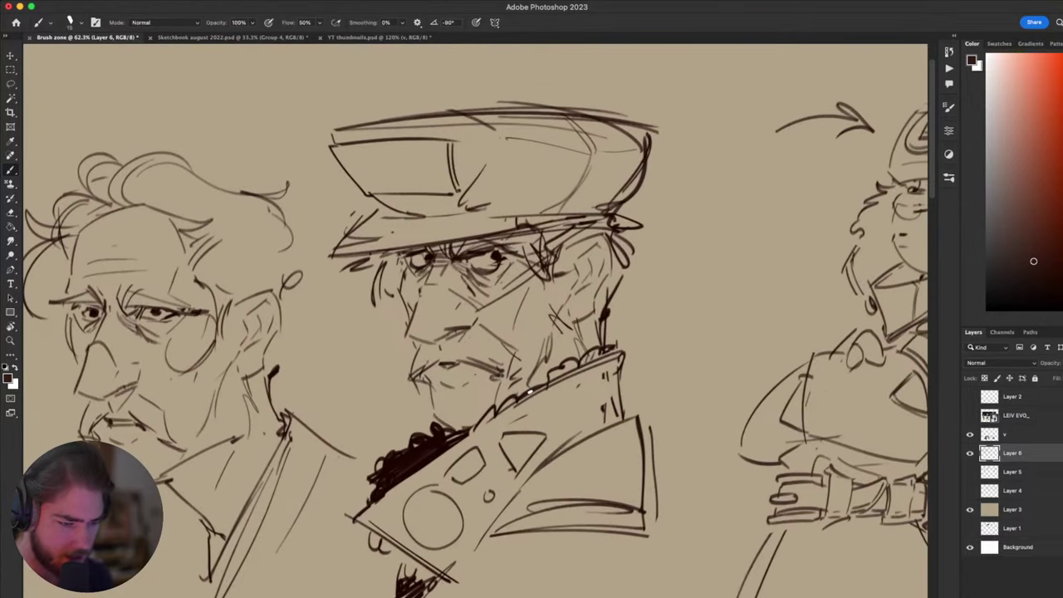
- Inspect the curved sword and the stern head's cap, face and coat collar up close
{"action": "mouse_move", "coordinate": [531, 338]}
{"action": "left_mouse_down"}
{"action": "mouse_move", "coordinate": [508, 287]}
{"action": "mouse_move", "coordinate": [416, 322]}
{"action": "mouse_move", "coordinate": [334, 373]}
{"action": "mouse_move", "coordinate": [47, 396]}
{"action": "left_mouse_up"}
{"action": "left_click_drag", "start_coordinate": [587, 350], "coordinate": [451, 166]}
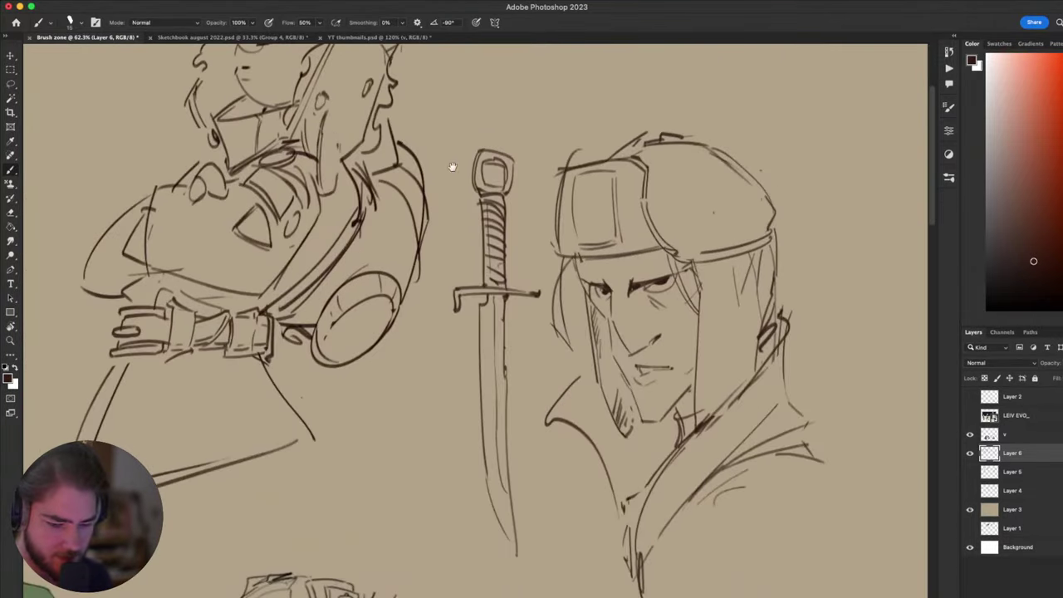
{"action": "left_click_drag", "start_coordinate": [402, 318], "coordinate": [216, 303]}
{"action": "mouse_move", "coordinate": [532, 280]}
{"action": "left_mouse_down"}
{"action": "mouse_move", "coordinate": [502, 195]}
{"action": "mouse_move", "coordinate": [503, 244]}
{"action": "left_mouse_up"}
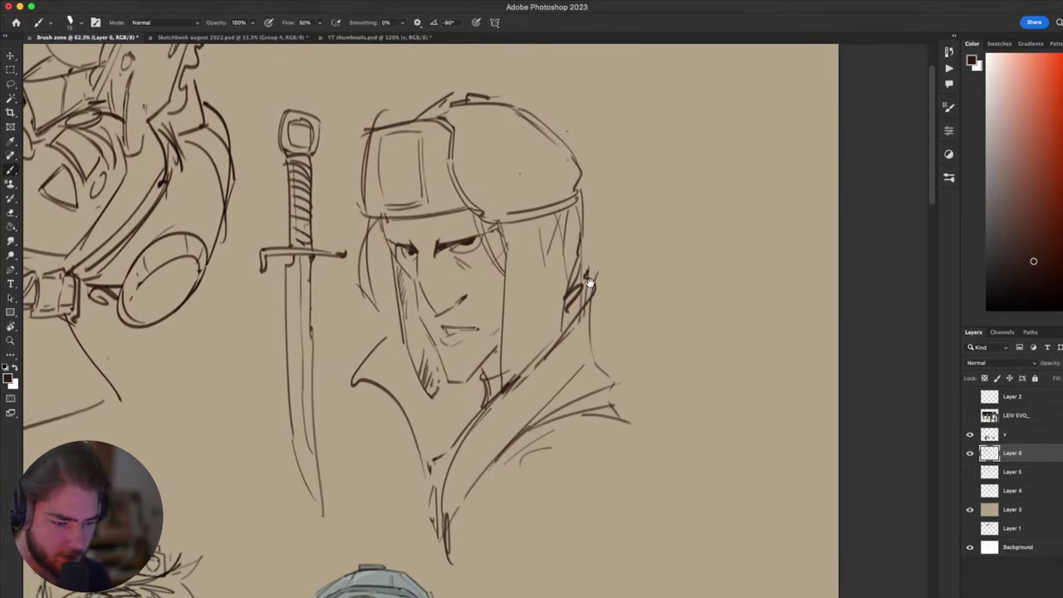
{"action": "mouse_move", "coordinate": [581, 290]}
{"action": "left_mouse_down"}
{"action": "mouse_move", "coordinate": [603, 273]}
{"action": "mouse_move", "coordinate": [656, 305]}
{"action": "mouse_move", "coordinate": [634, 270]}
{"action": "mouse_move", "coordinate": [622, 278]}
{"action": "mouse_move", "coordinate": [729, 294]}
{"action": "mouse_move", "coordinate": [748, 252]}
{"action": "left_mouse_up"}
{"action": "scroll", "coordinate": [689, 299], "scroll_direction": "right", "scroll_amount": 6}
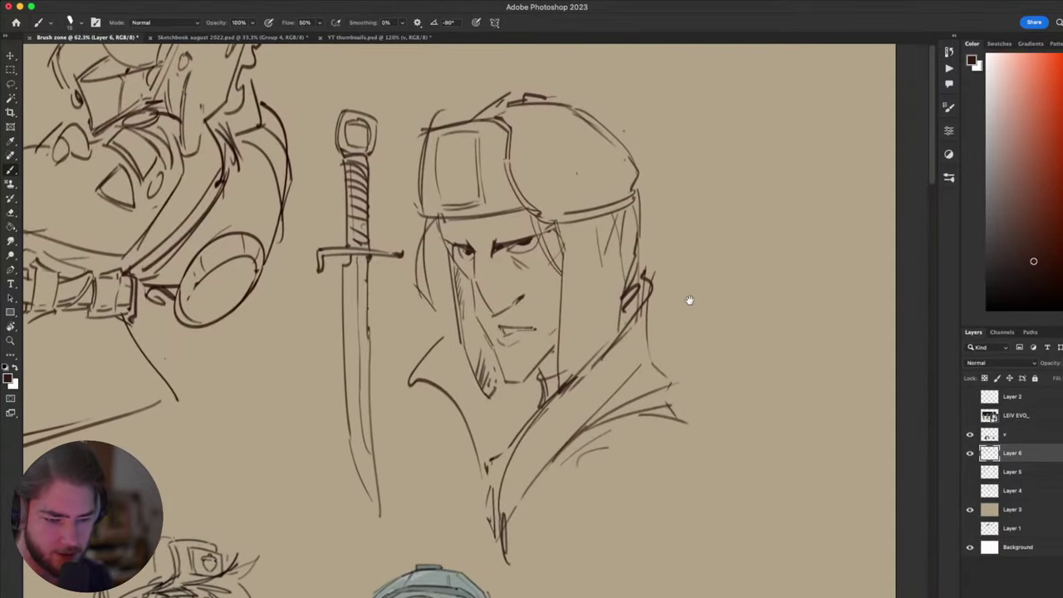
{"action": "scroll", "coordinate": [615, 312], "scroll_direction": "down", "scroll_amount": 2}
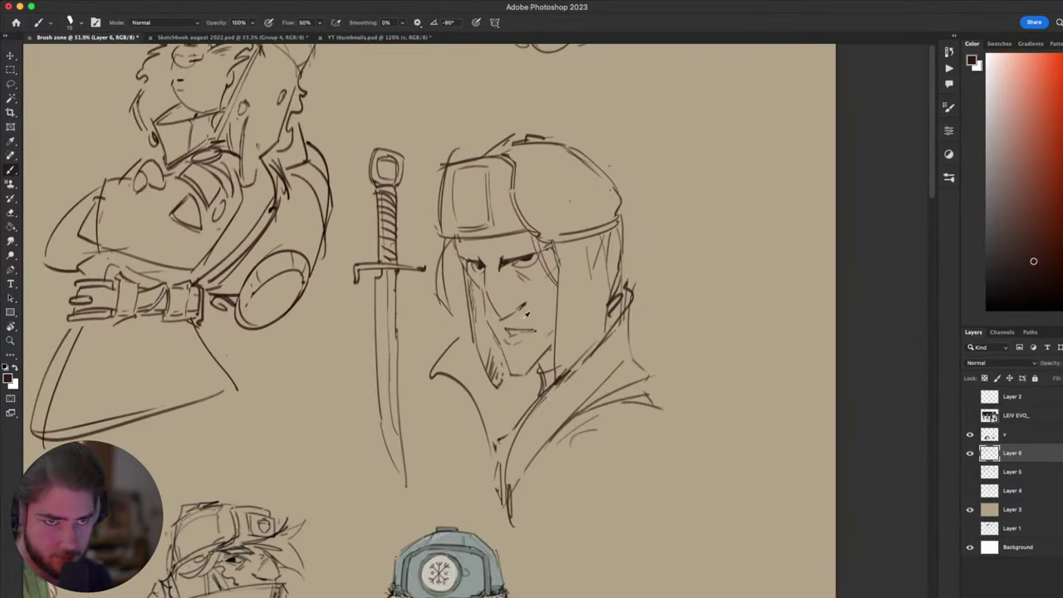
- Review the whole character sheet, comparing the upper row of line sketches with the coloured winter characters below
{"action": "scroll", "coordinate": [543, 313], "scroll_direction": "up", "scroll_amount": 5}
{"action": "left_click_drag", "start_coordinate": [499, 364], "coordinate": [618, 313]}
{"action": "scroll", "coordinate": [618, 313], "scroll_direction": "down", "scroll_amount": 6}
{"action": "scroll", "coordinate": [616, 312], "scroll_direction": "down", "scroll_amount": 4}
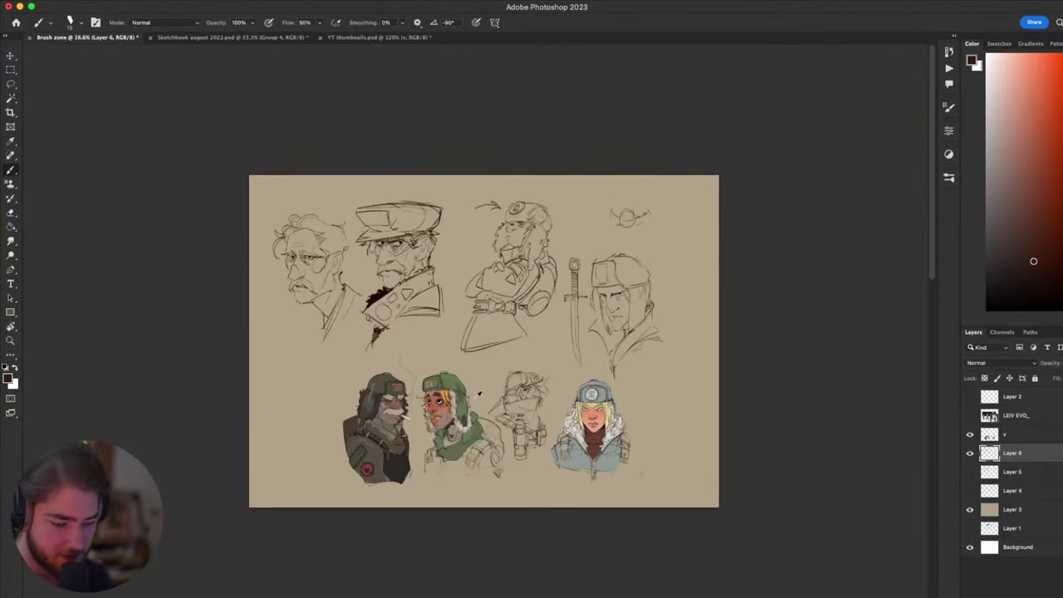
{"action": "scroll", "coordinate": [540, 349], "scroll_direction": "up", "scroll_amount": 4}
{"action": "left_click_drag", "start_coordinate": [550, 376], "coordinate": [572, 354]}
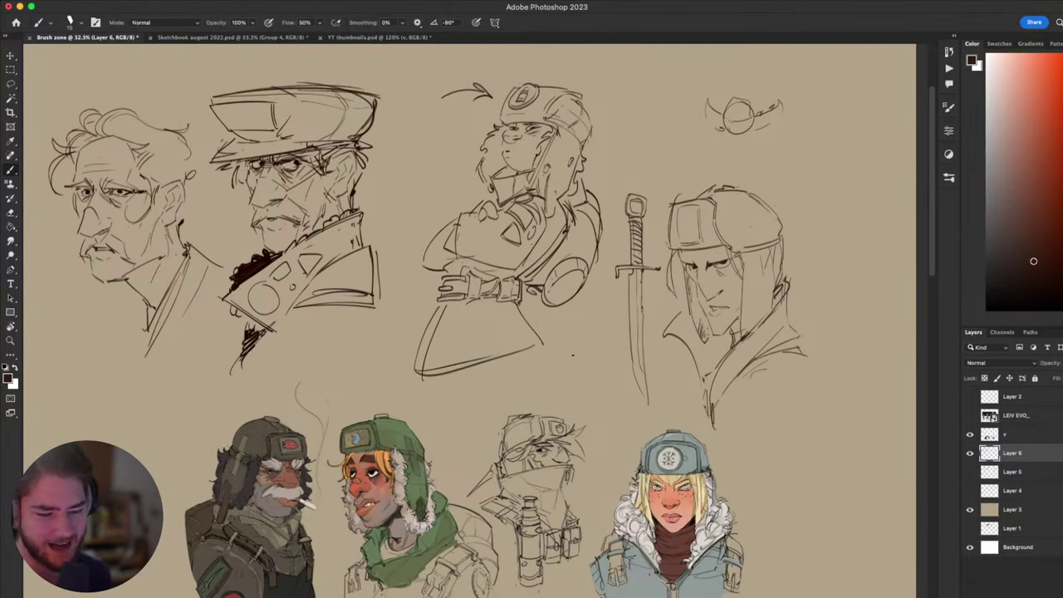
{"action": "left_click_drag", "start_coordinate": [587, 360], "coordinate": [576, 354]}
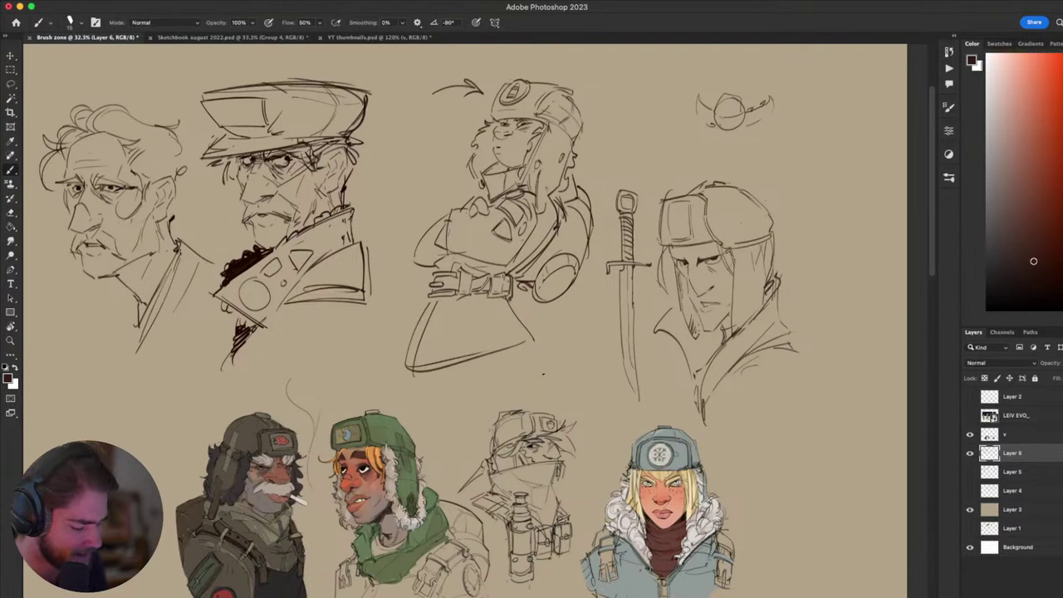
{"action": "left_click_drag", "start_coordinate": [569, 361], "coordinate": [533, 366]}
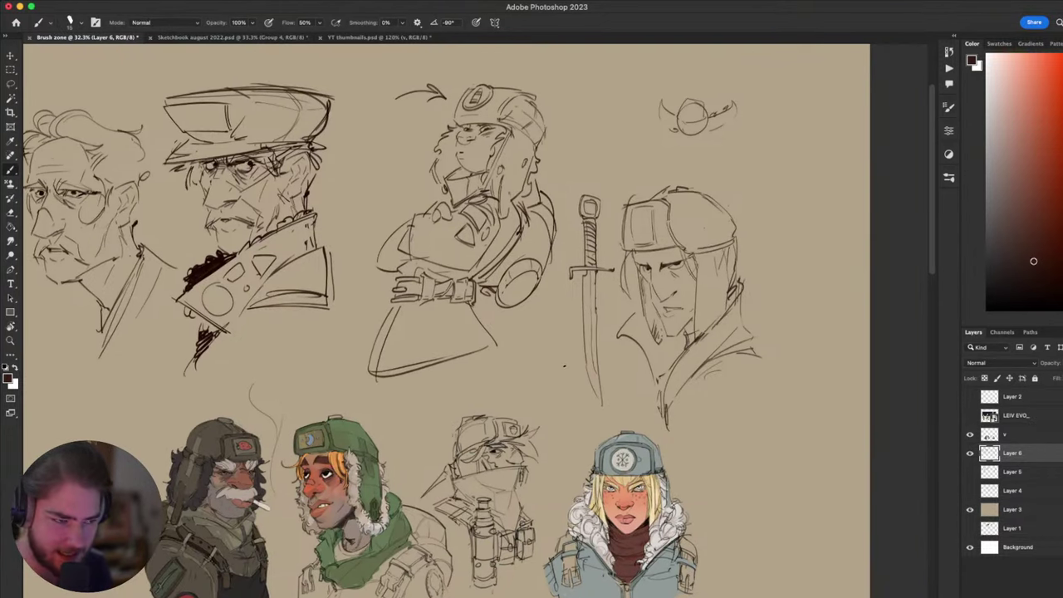
- Examine the upper row up close, from the curly-haired man and capped officer to the crossed-arm figure, curved sword and stern head
{"action": "scroll", "coordinate": [563, 364], "scroll_direction": "up", "scroll_amount": 1}
{"action": "left_click_drag", "start_coordinate": [477, 328], "coordinate": [515, 416]}
{"action": "scroll", "coordinate": [468, 379], "scroll_direction": "up", "scroll_amount": 1}
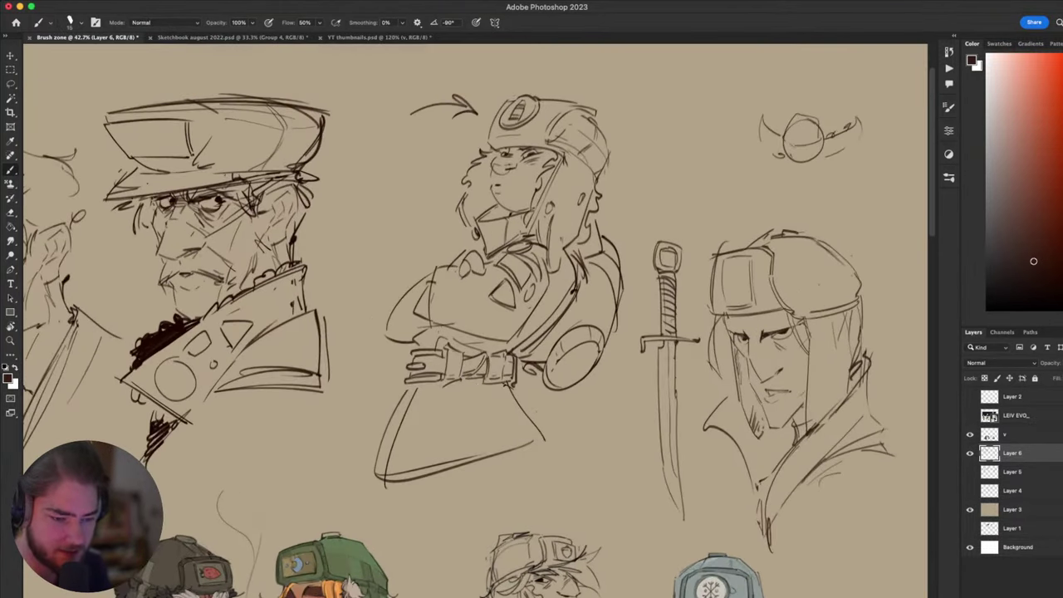
{"action": "left_click_drag", "start_coordinate": [579, 377], "coordinate": [440, 390]}
{"action": "left_click_drag", "start_coordinate": [250, 383], "coordinate": [573, 389]}
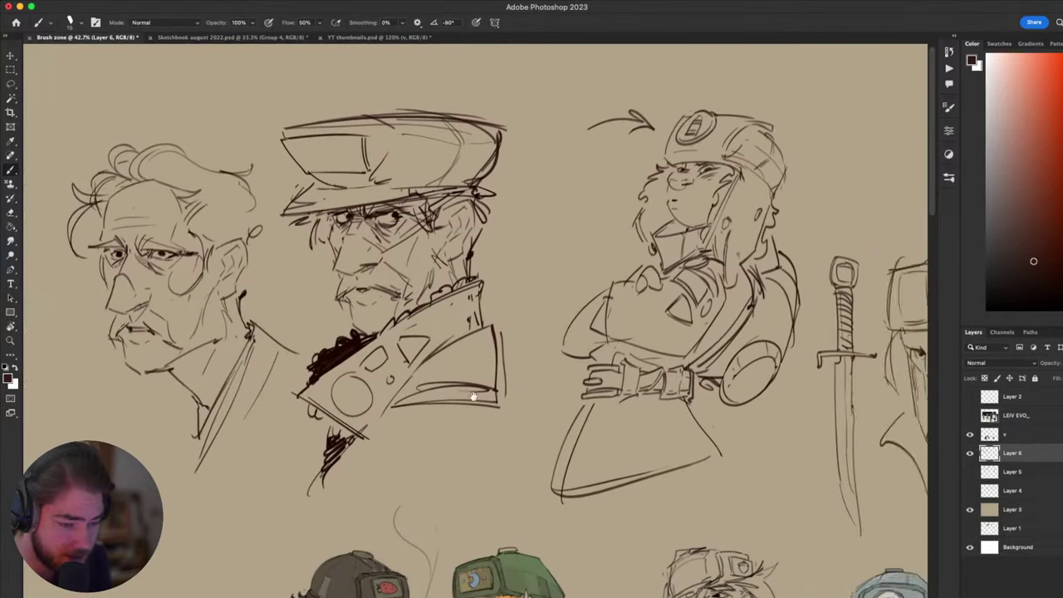
{"action": "left_click_drag", "start_coordinate": [706, 407], "coordinate": [446, 399]}
{"action": "scroll", "coordinate": [445, 392], "scroll_direction": "up", "scroll_amount": 2}
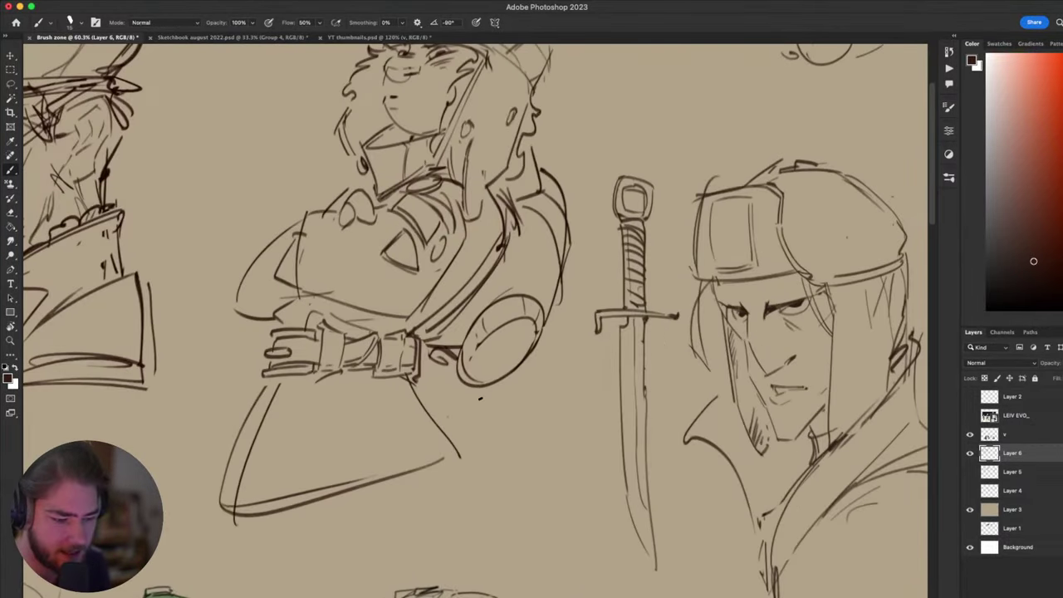